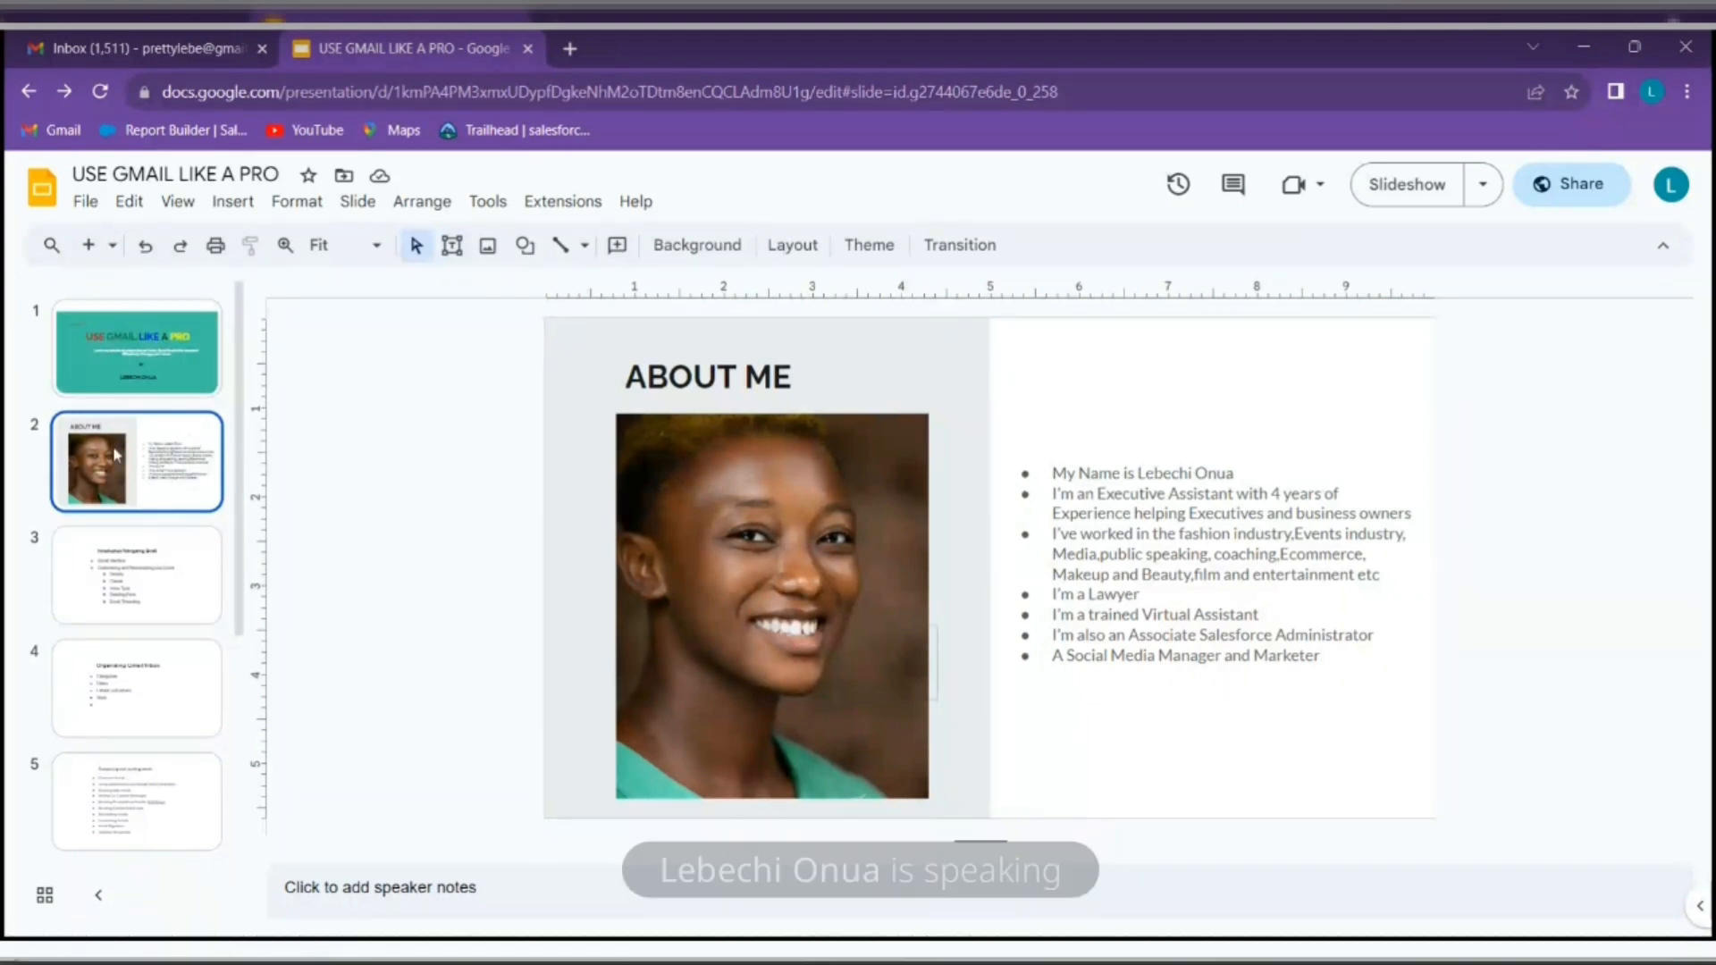
Show slide 3, 'Introduction/ Navigating Gmail', listing Density, Theme, Inbox Type and Reading Pane
{"action": "left_click", "coordinate": [187, 613]}
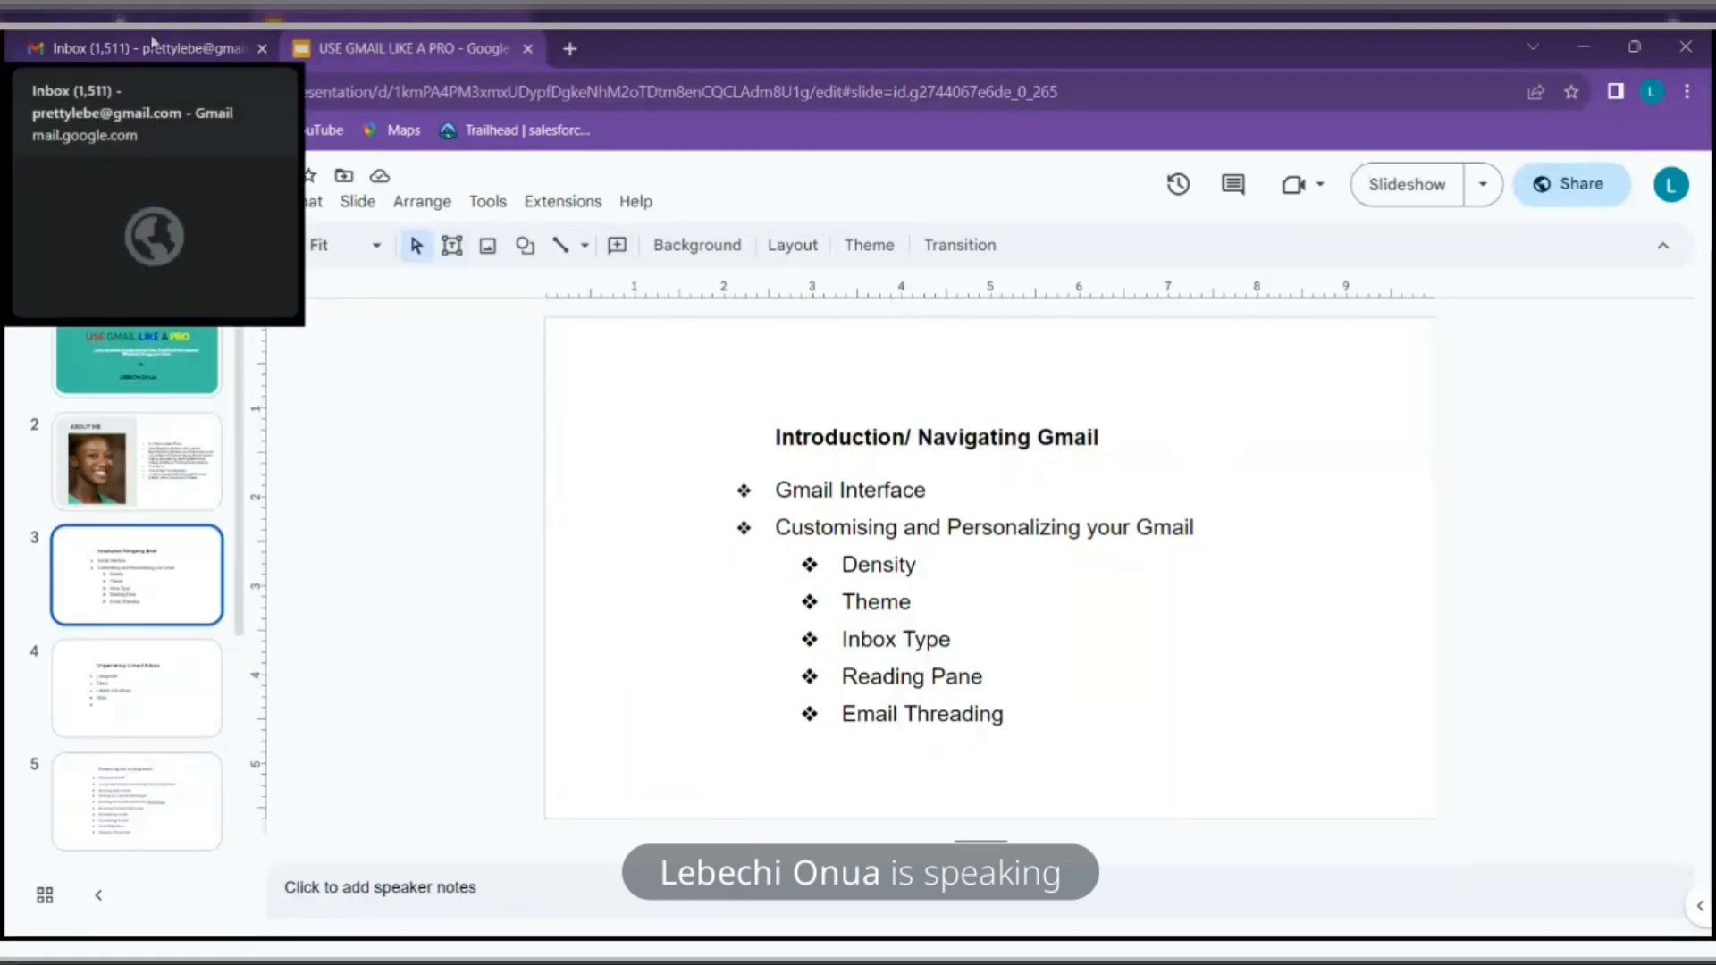
Switch from the Google Slides presentation to the Gmail inbox
{"action": "left_click", "coordinate": [152, 42]}
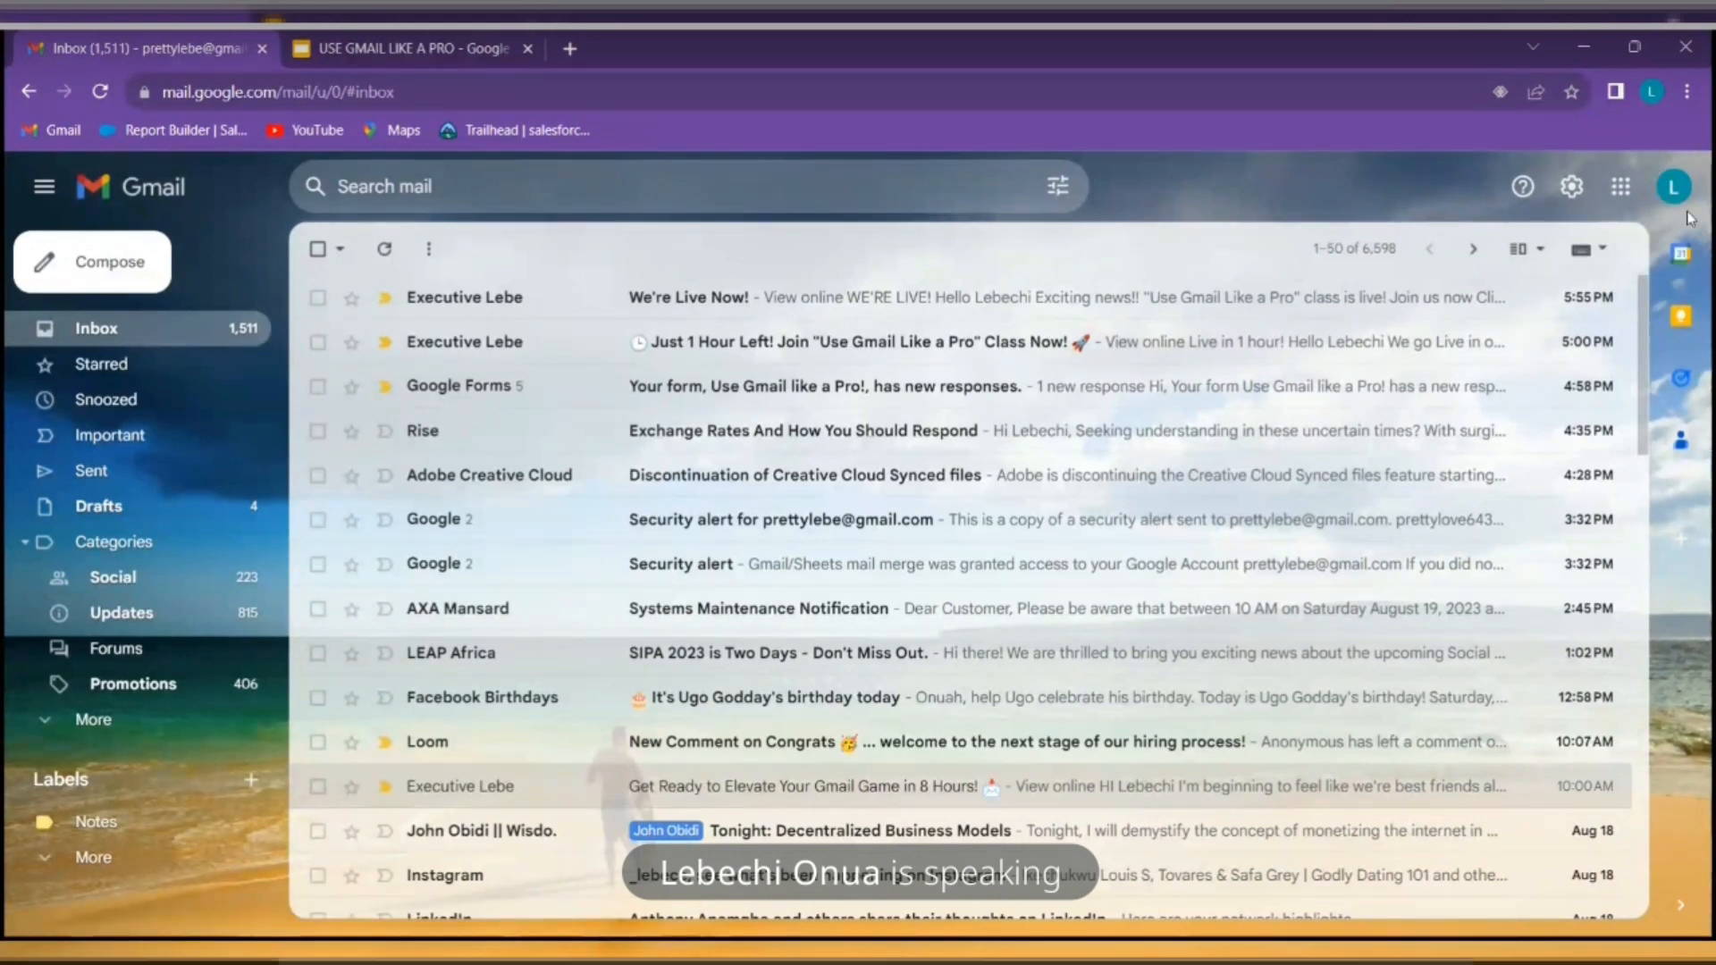
{"action": "left_click", "coordinate": [1621, 187]}
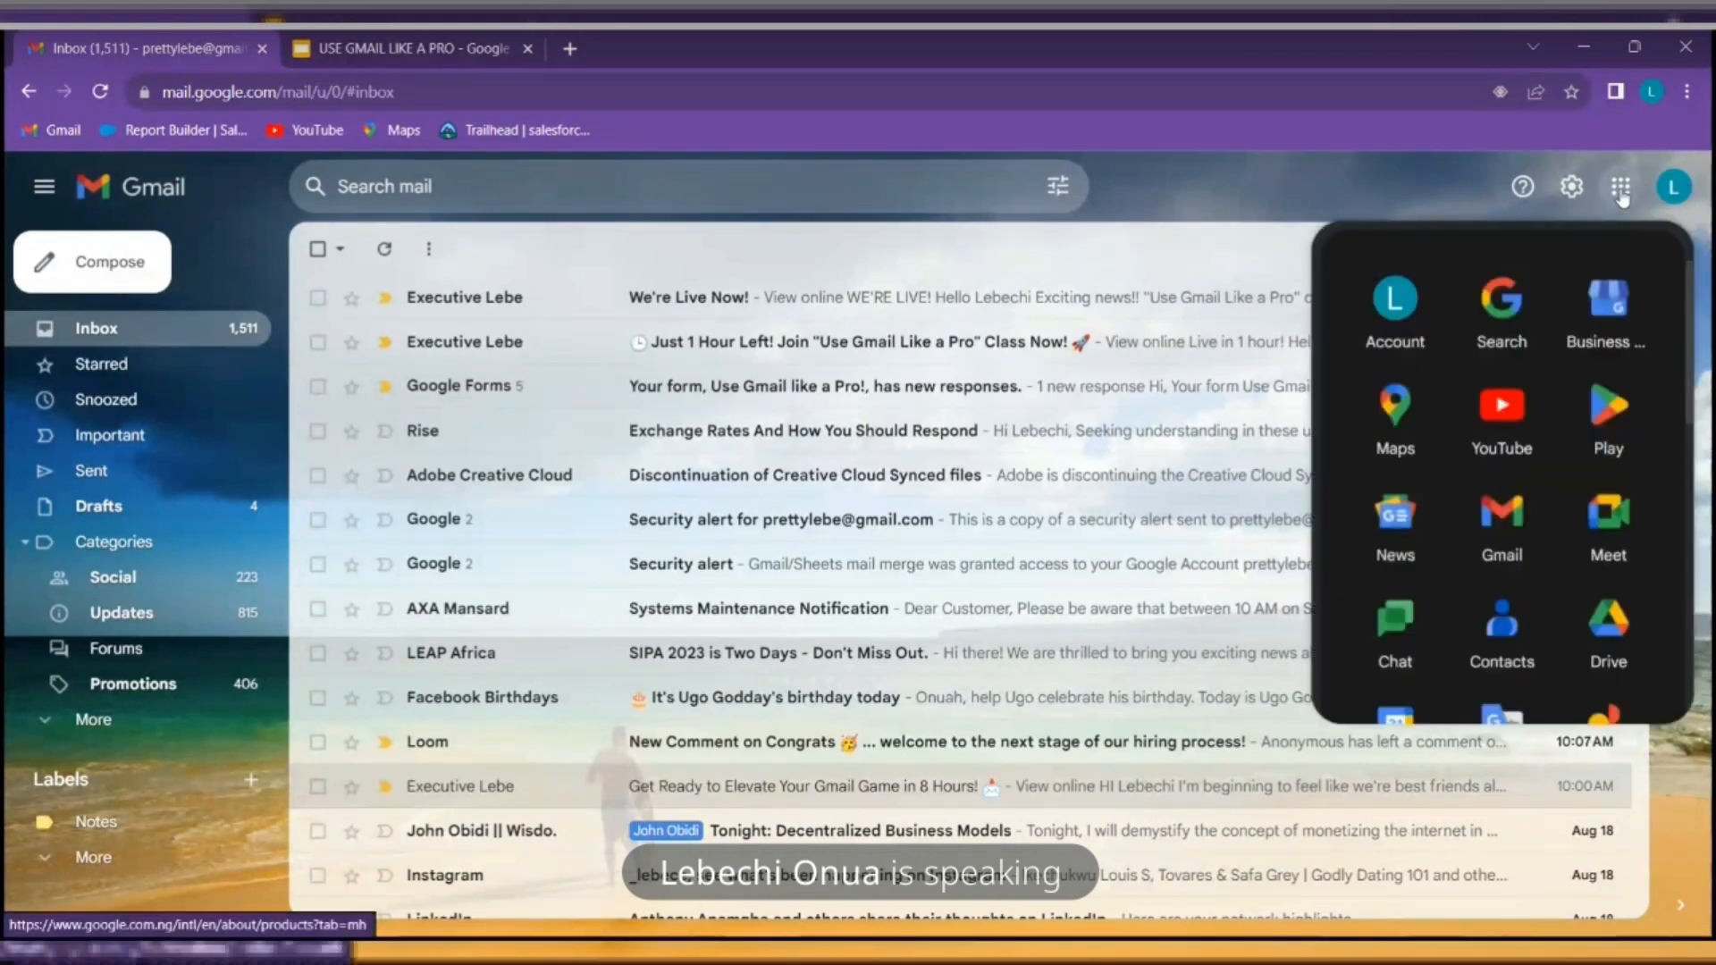
{"action": "scroll", "coordinate": [1546, 425], "scroll_direction": "down", "scroll_amount": 5}
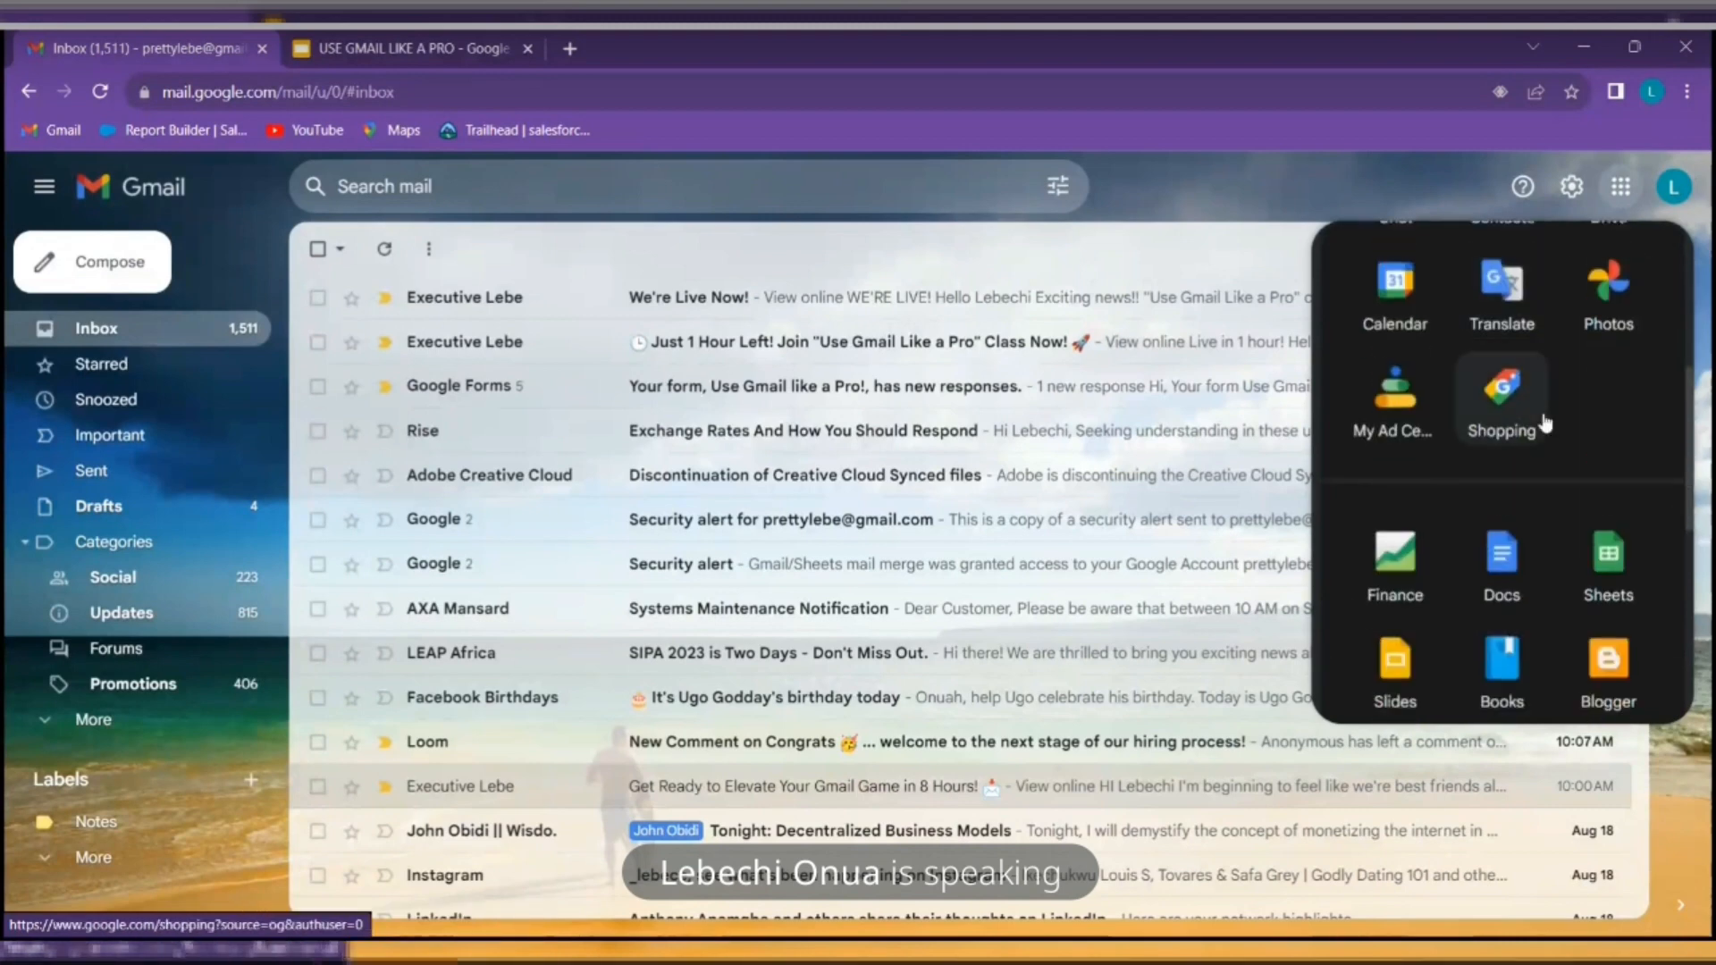
{"action": "scroll", "coordinate": [1546, 425], "scroll_direction": "down", "scroll_amount": 5}
{"action": "scroll", "coordinate": [1546, 425], "scroll_direction": "up", "scroll_amount": 8}
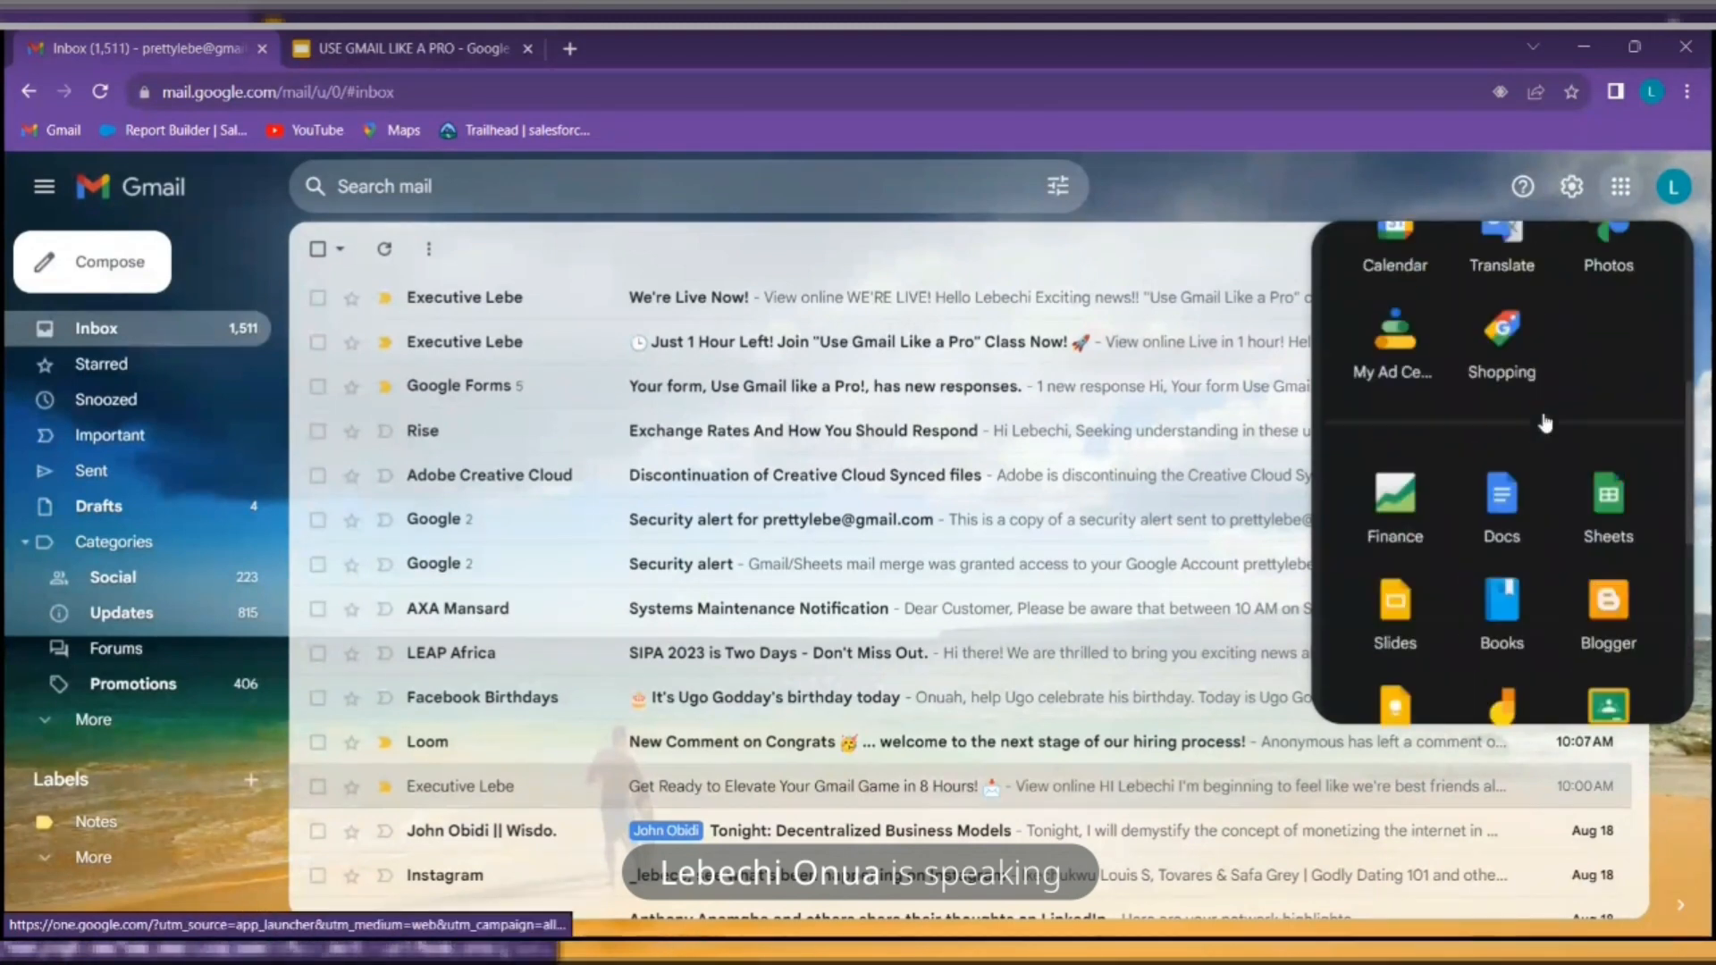
{"action": "scroll", "coordinate": [1546, 422], "scroll_direction": "up", "scroll_amount": 3}
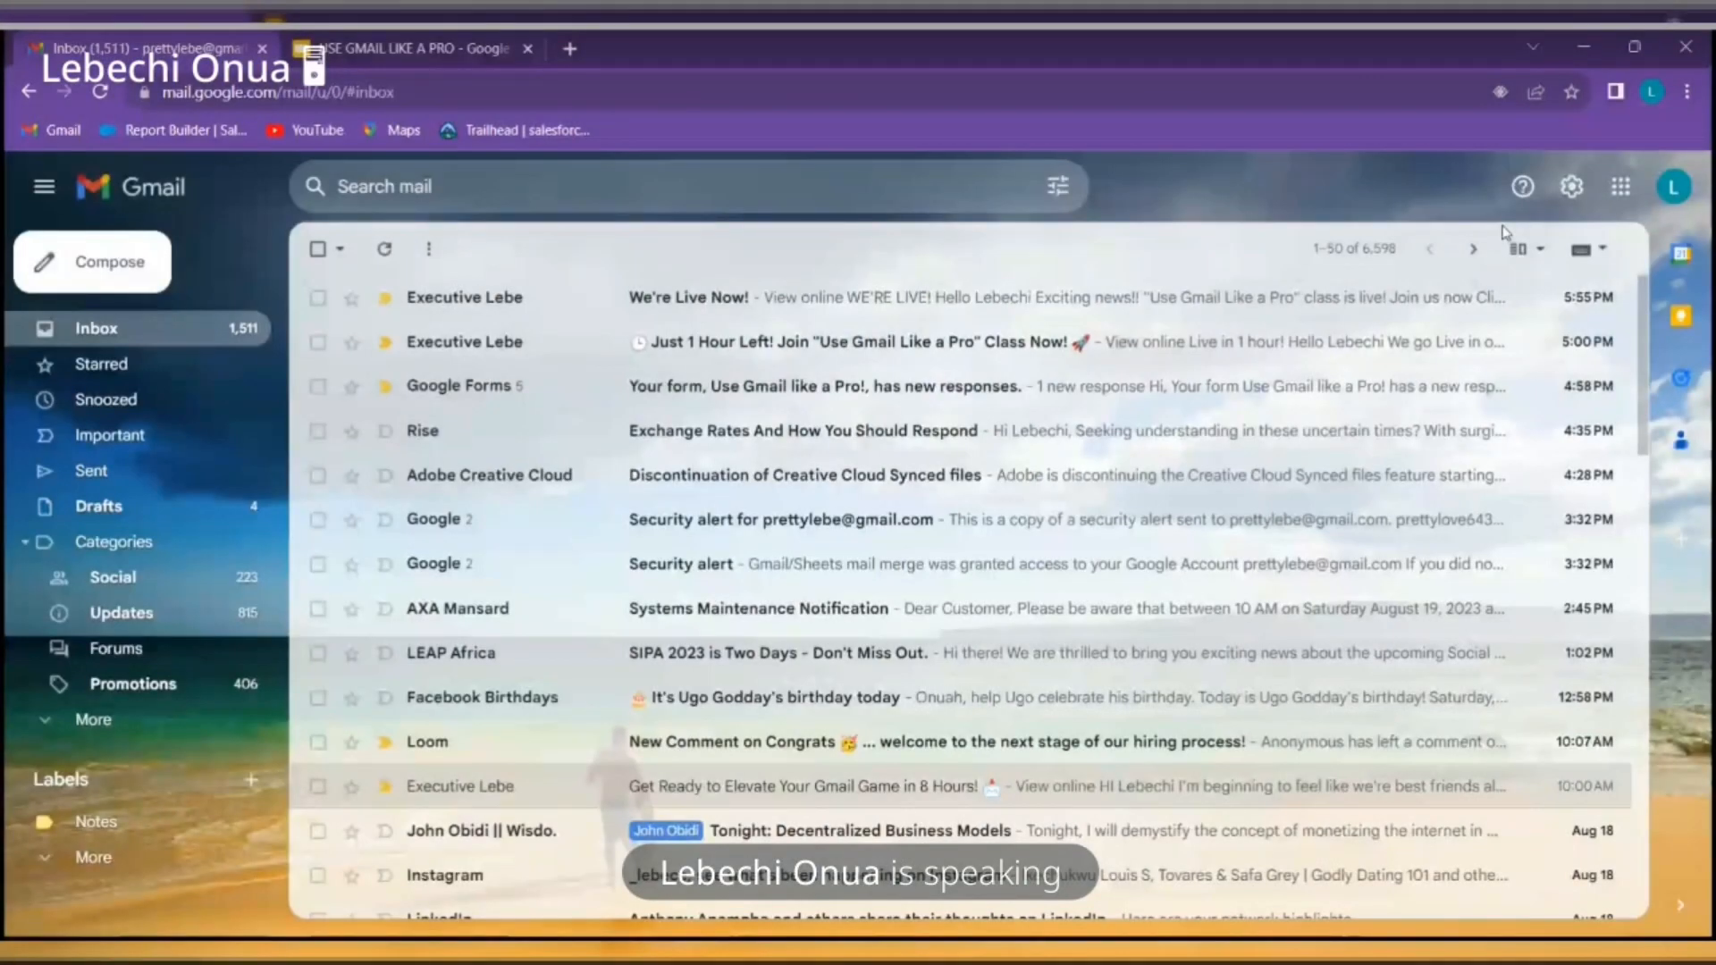
{"action": "left_click", "coordinate": [1571, 188]}
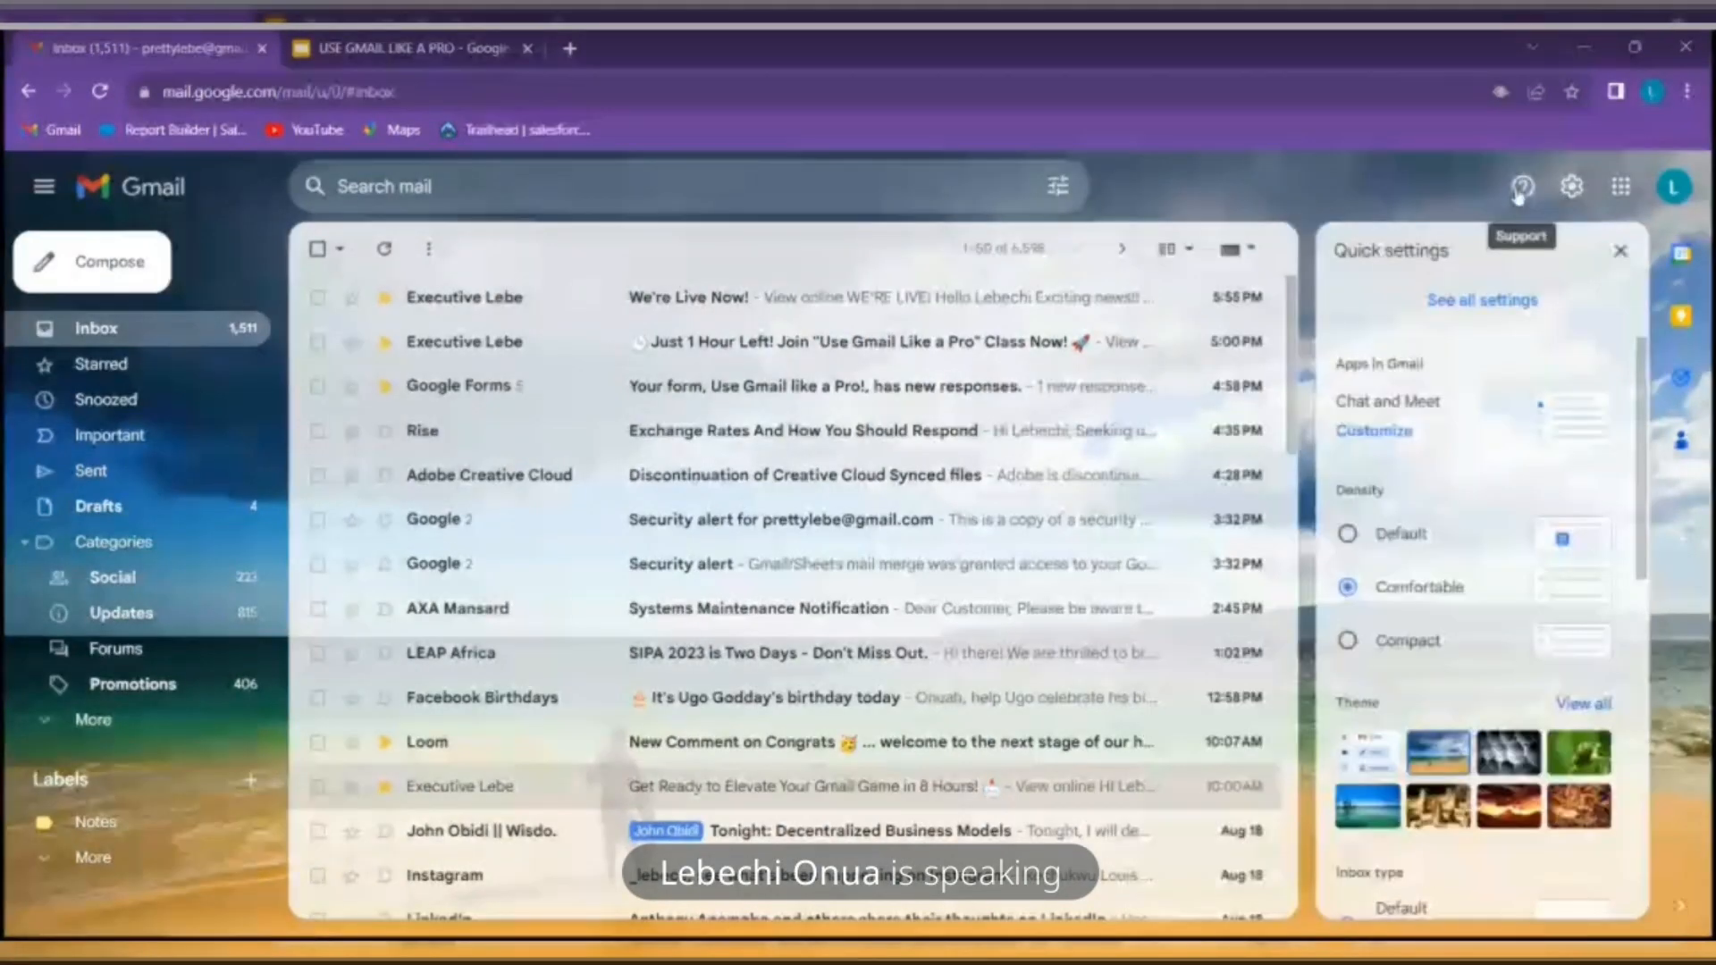
{"action": "left_click", "coordinate": [1521, 188]}
{"action": "left_click", "coordinate": [1521, 188]}
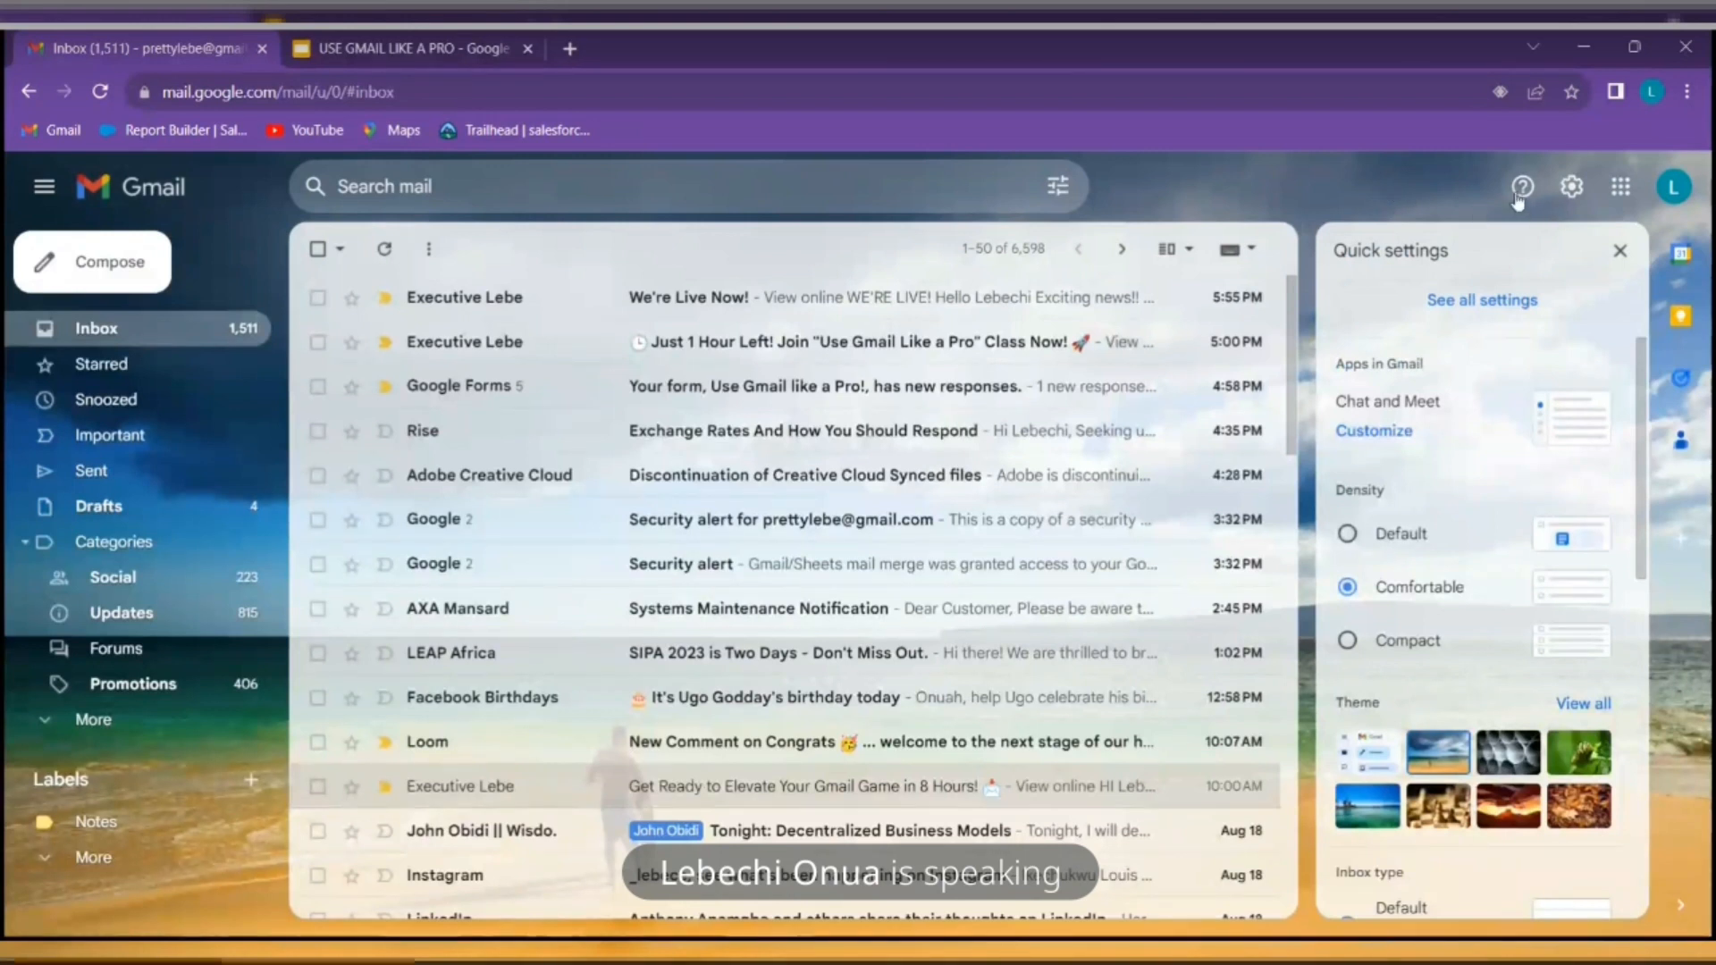
{"action": "left_click", "coordinate": [1522, 187]}
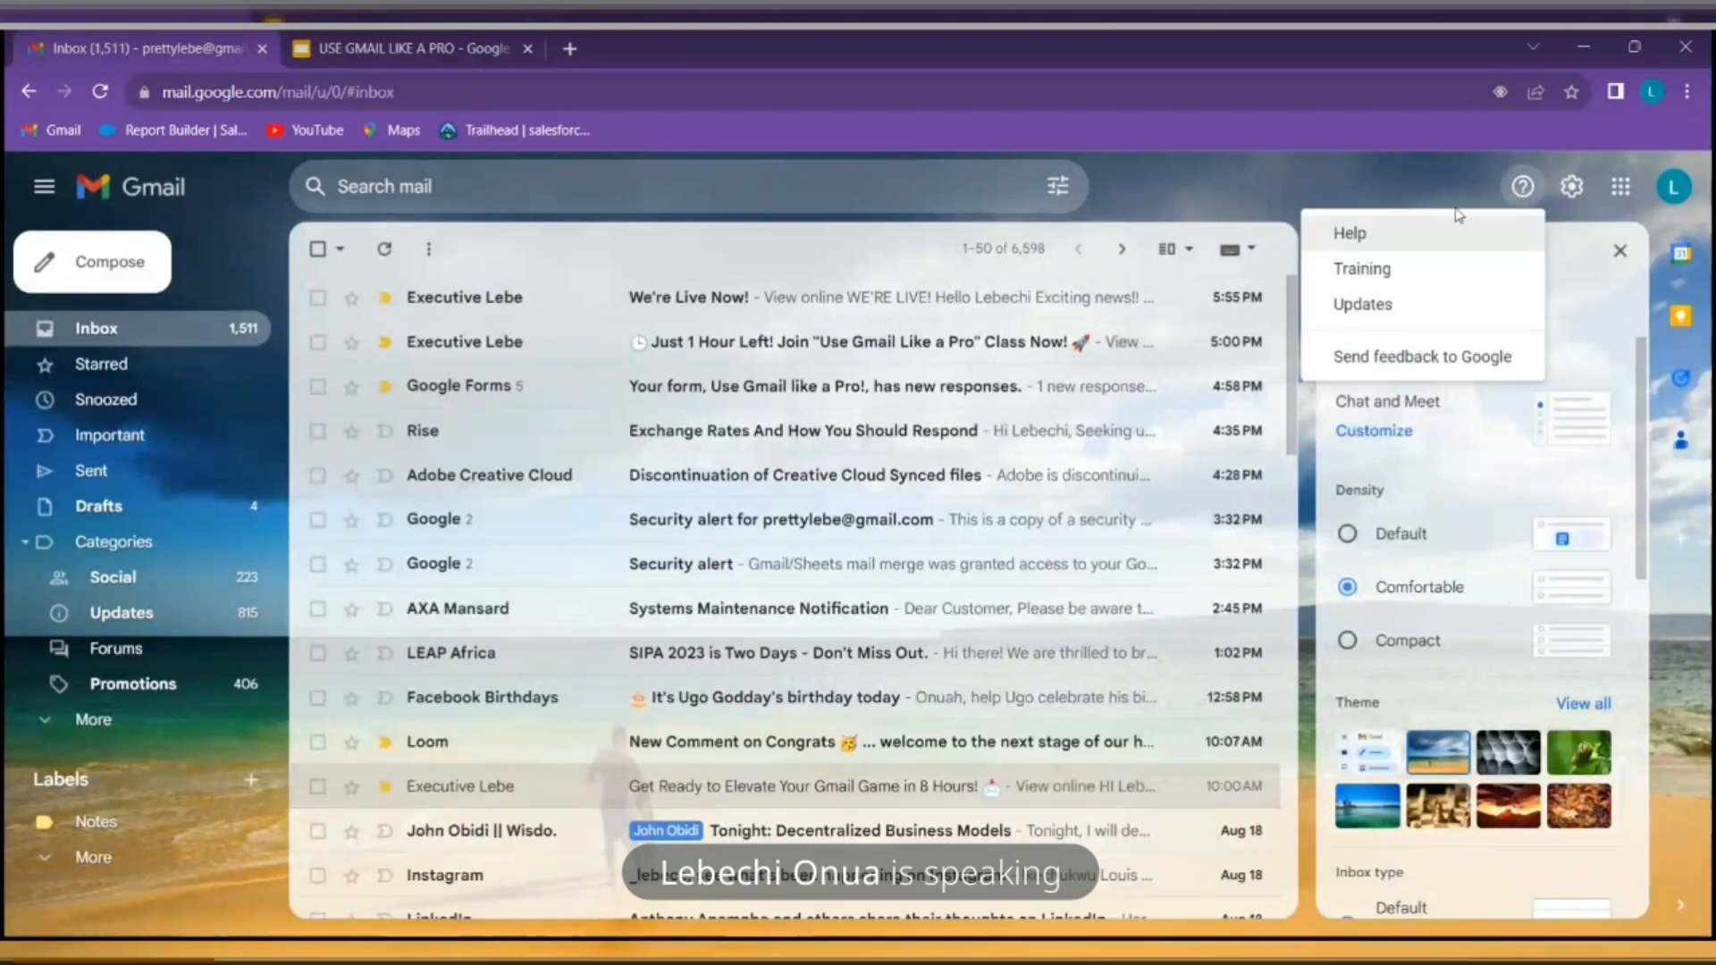
{"action": "left_click", "coordinate": [1619, 253]}
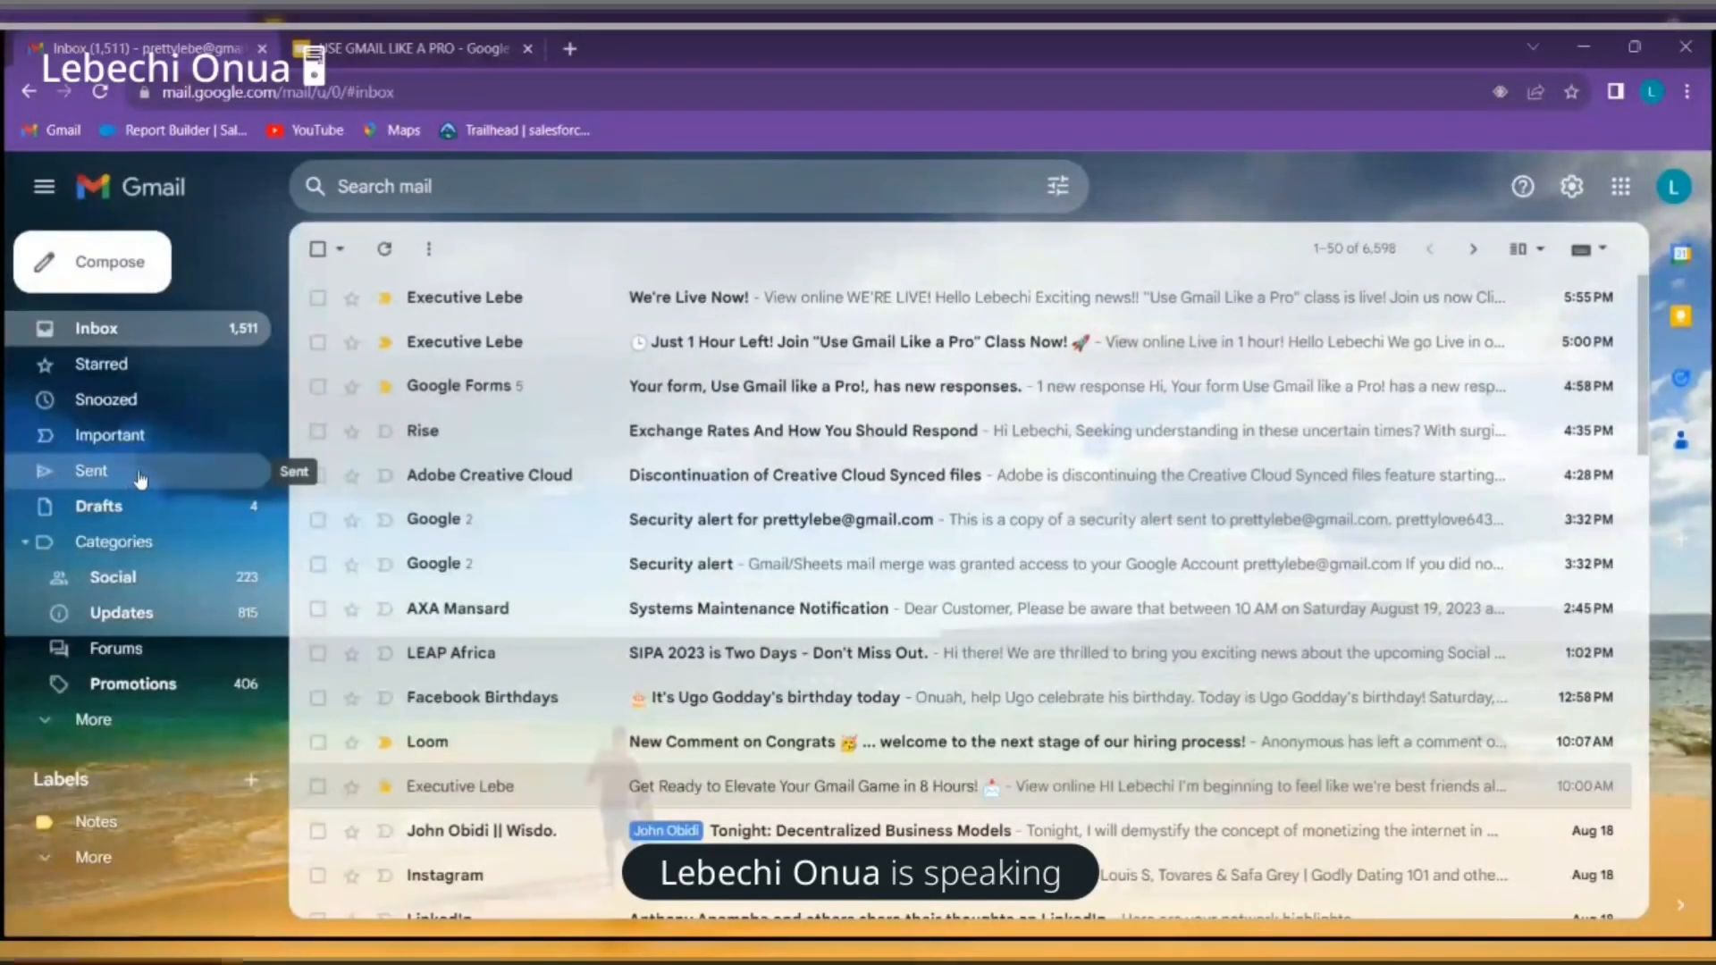
Collapse Gmail's left navigation sidebar to an icon-only rail so the message list widens
{"action": "left_click", "coordinate": [42, 190]}
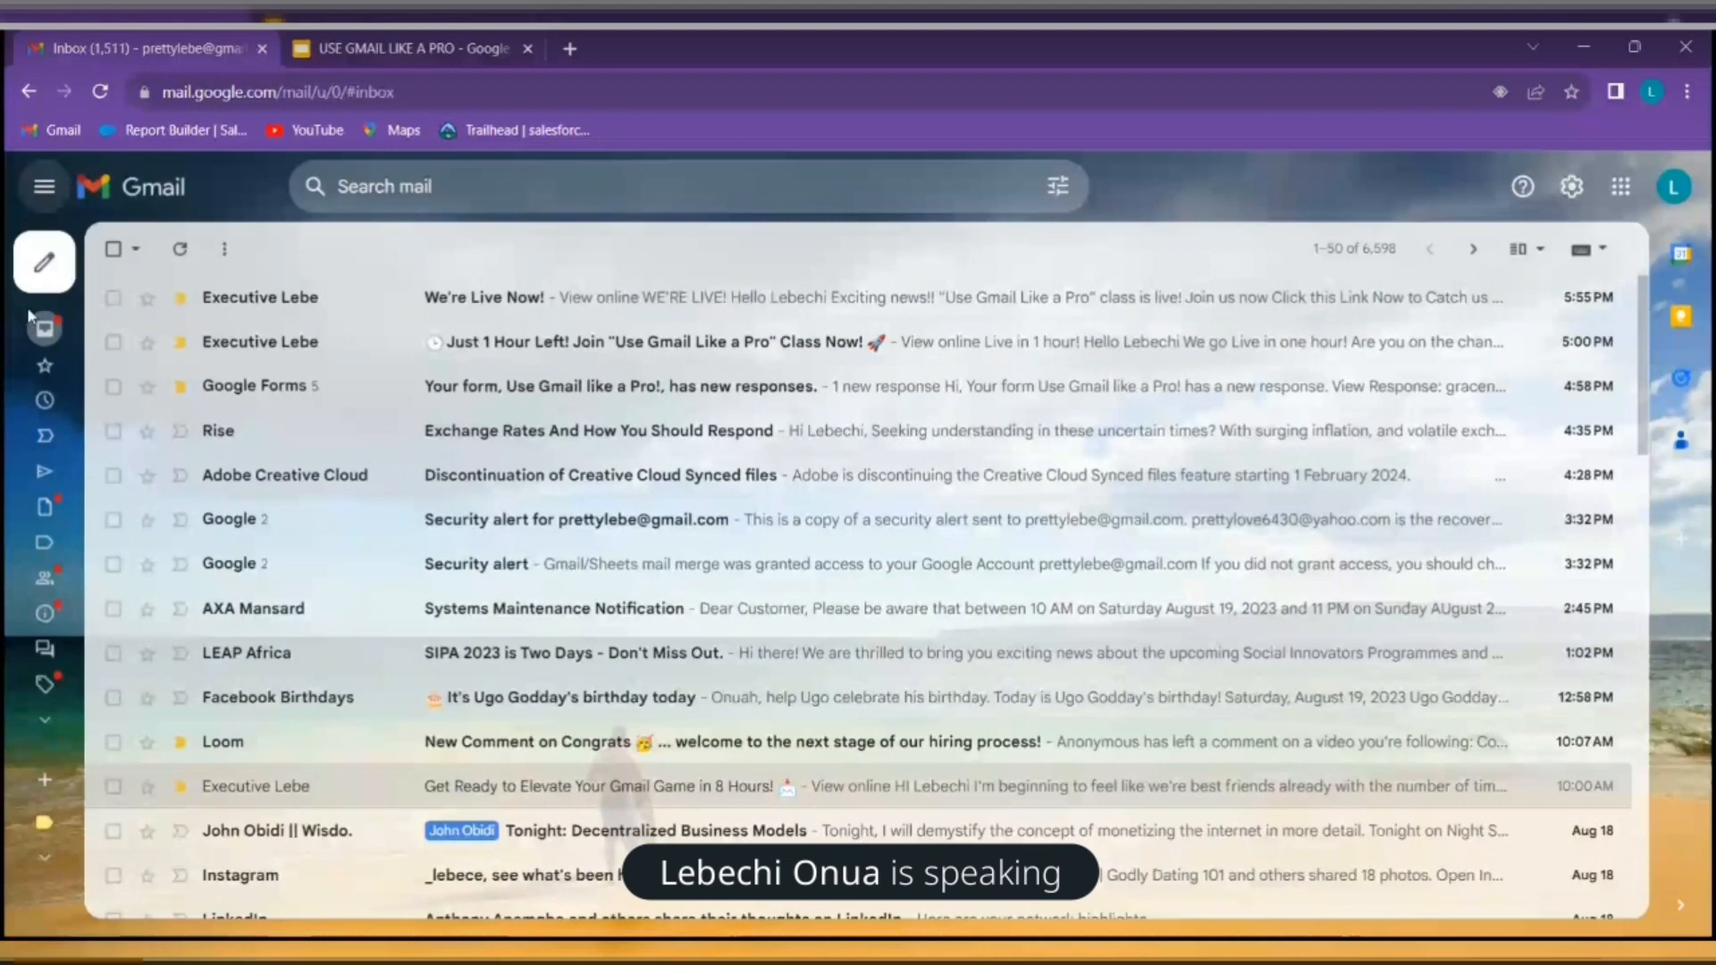
{"action": "mouse_move", "coordinate": [92, 304]}
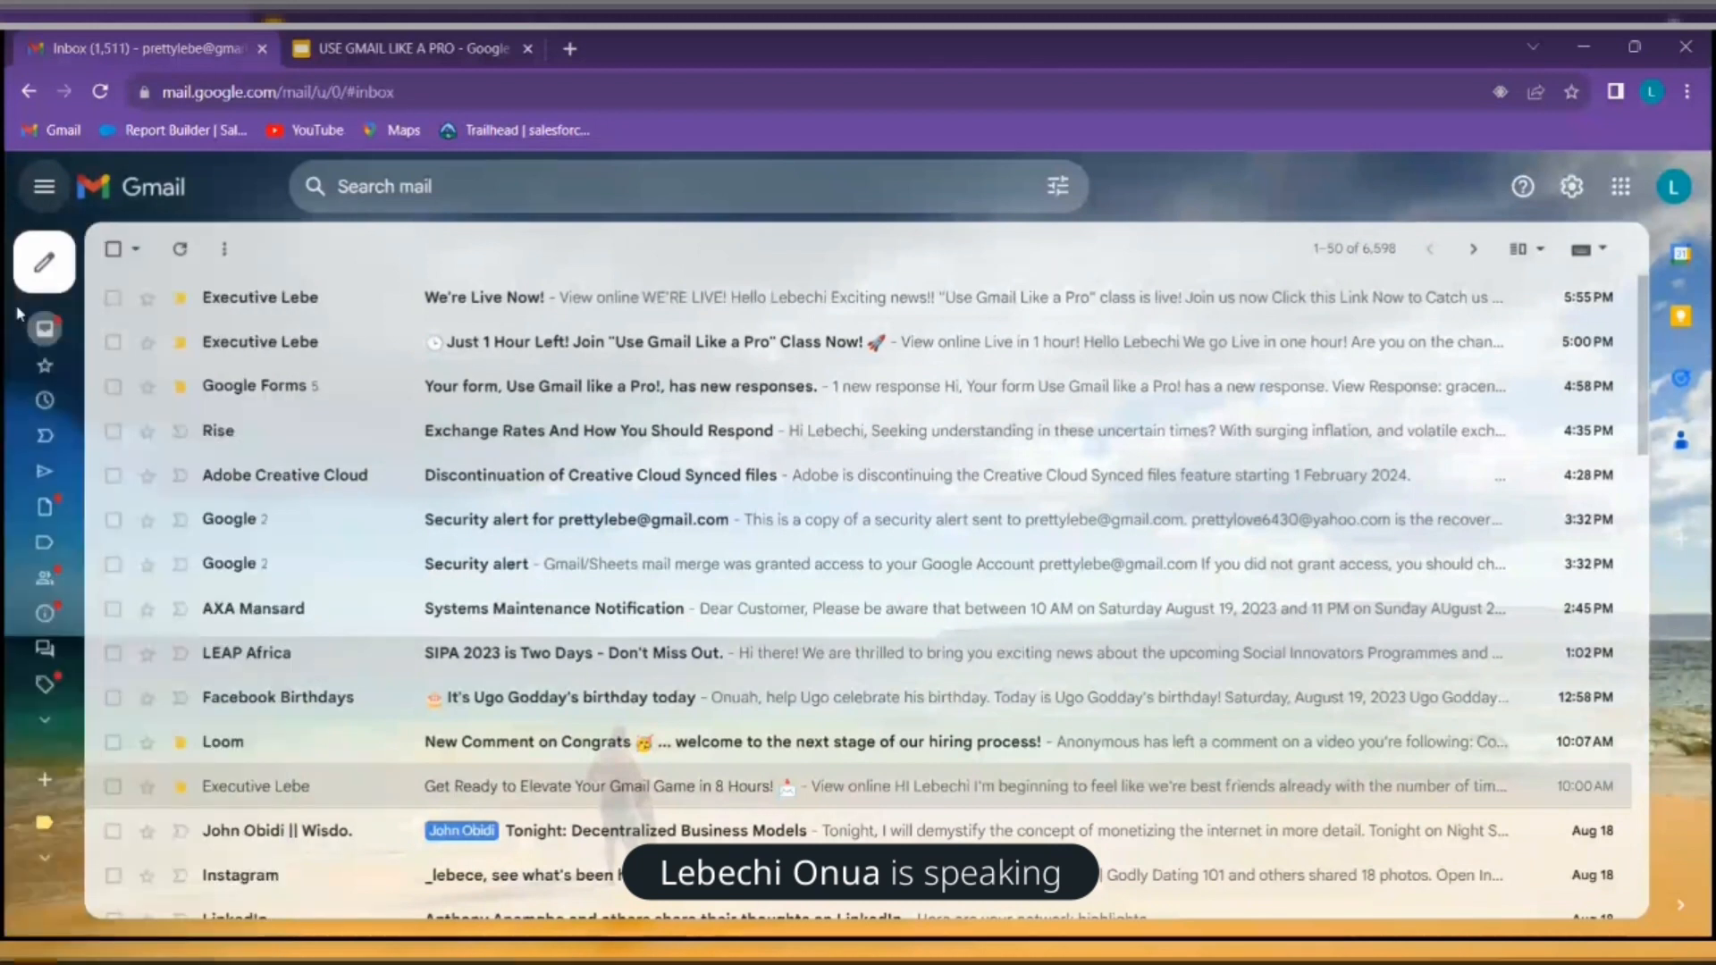
{"action": "mouse_move", "coordinate": [13, 637]}
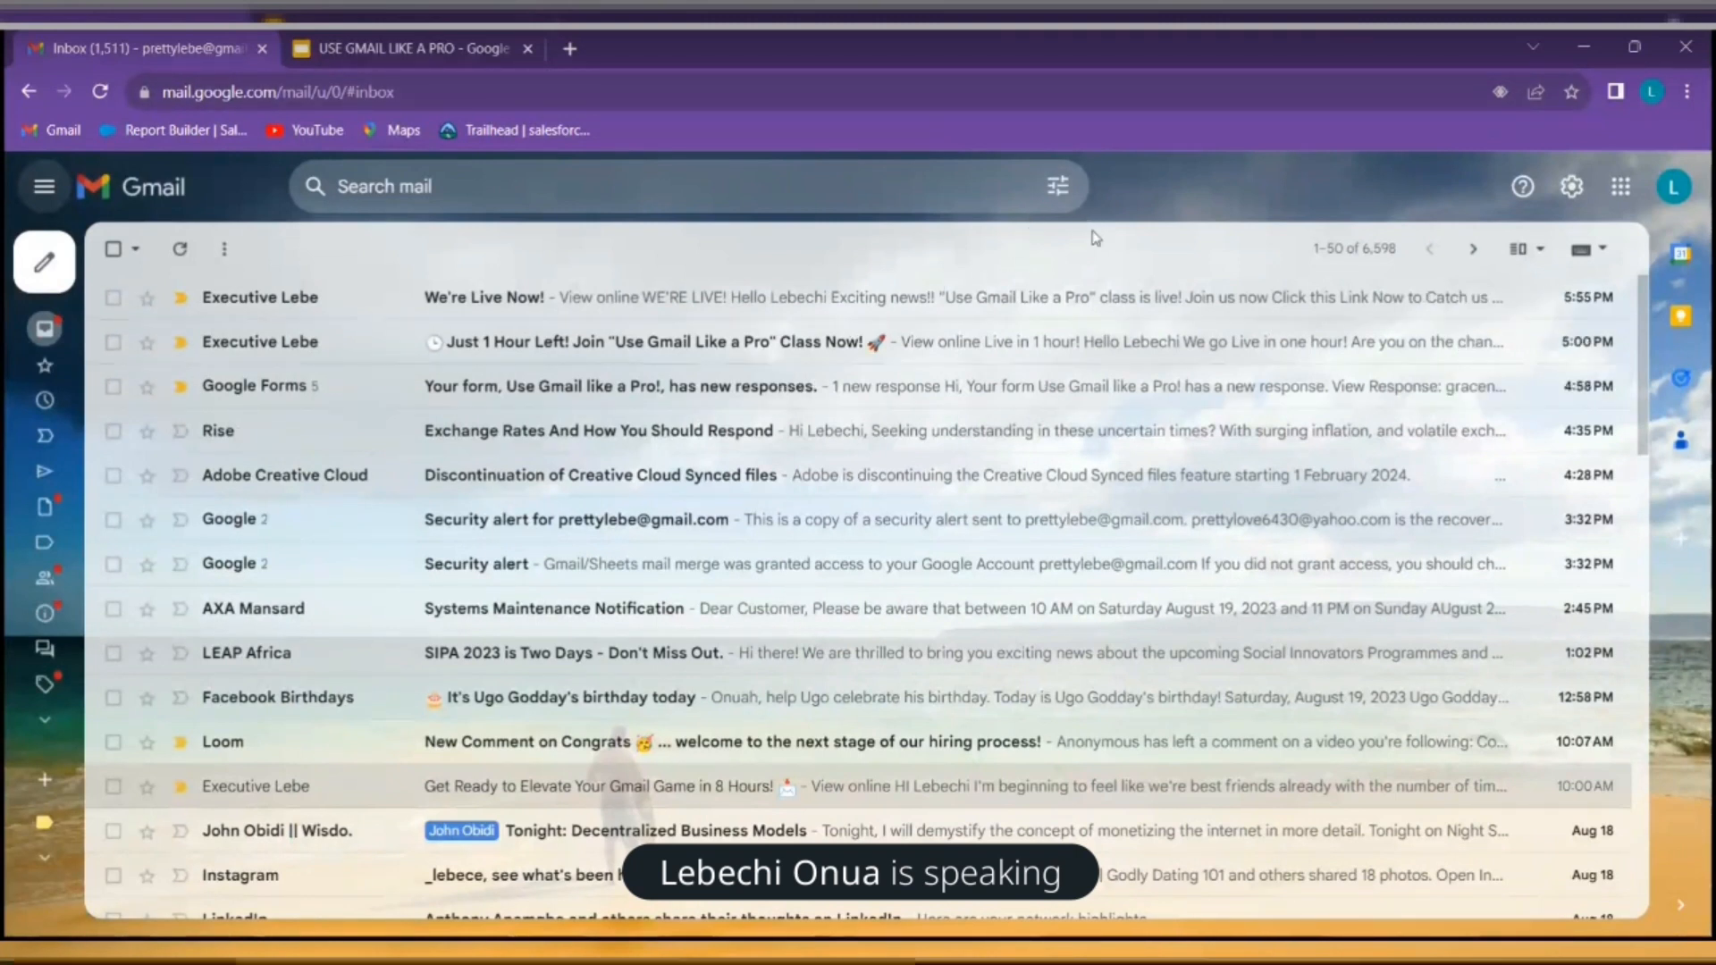
In Quick settings, try the Default inbox density and review the message list
{"action": "left_click", "coordinate": [1571, 185]}
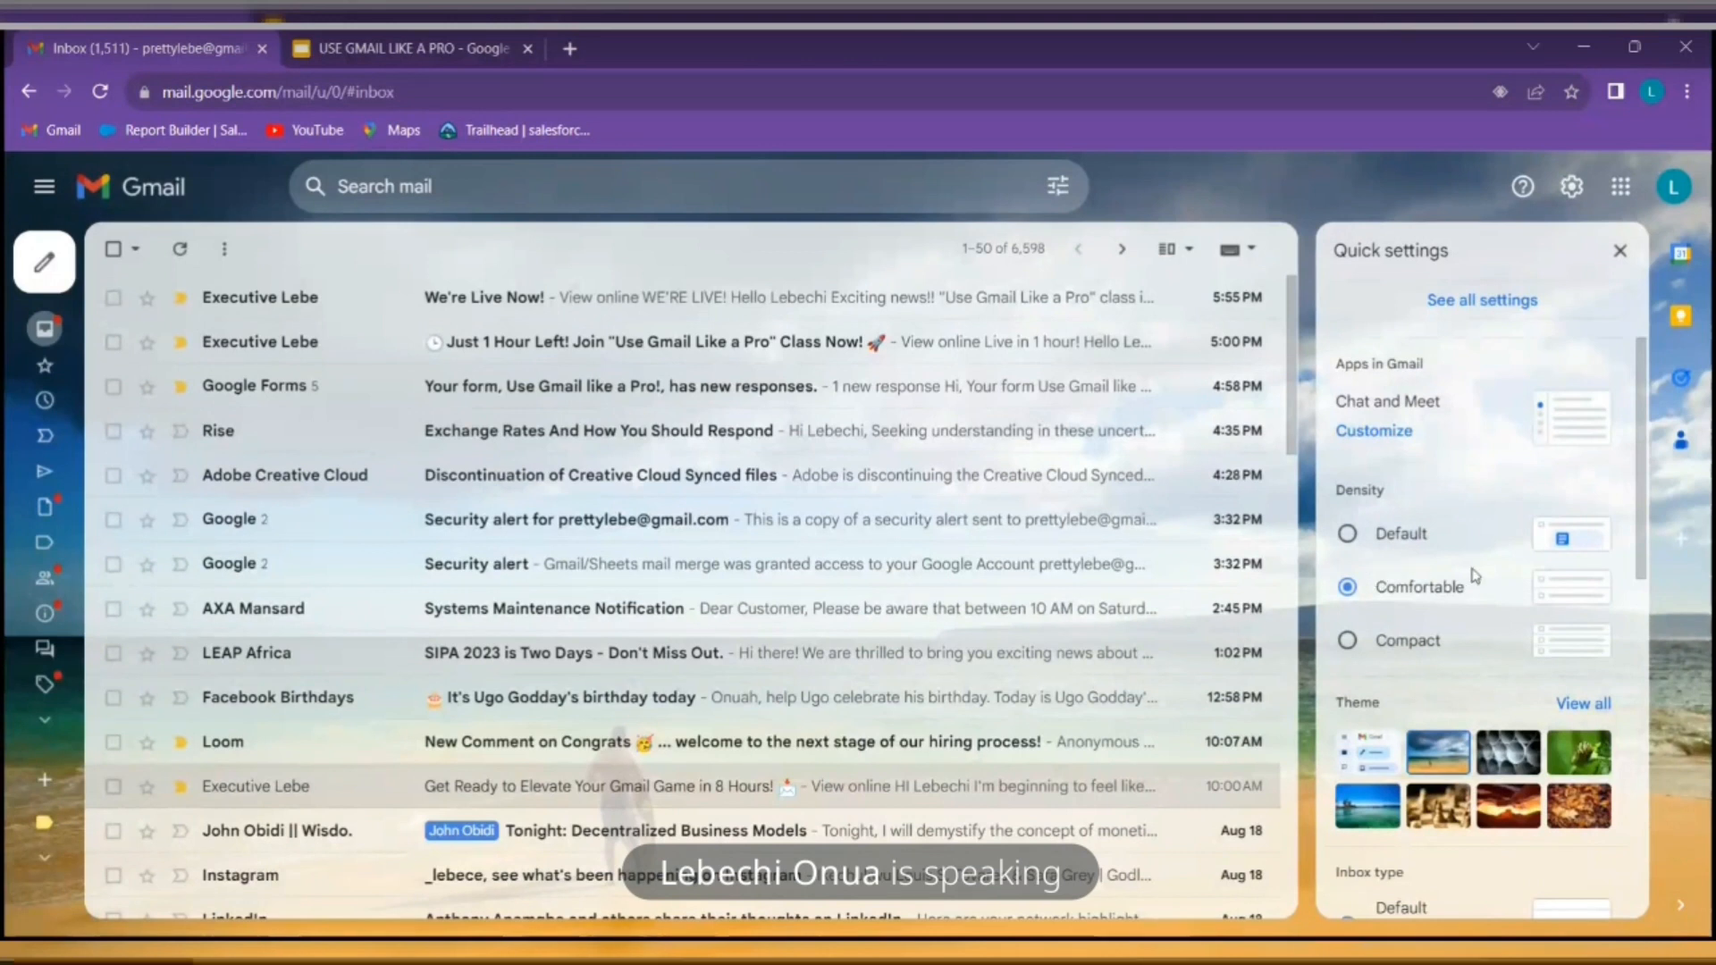
{"action": "left_click", "coordinate": [1393, 537]}
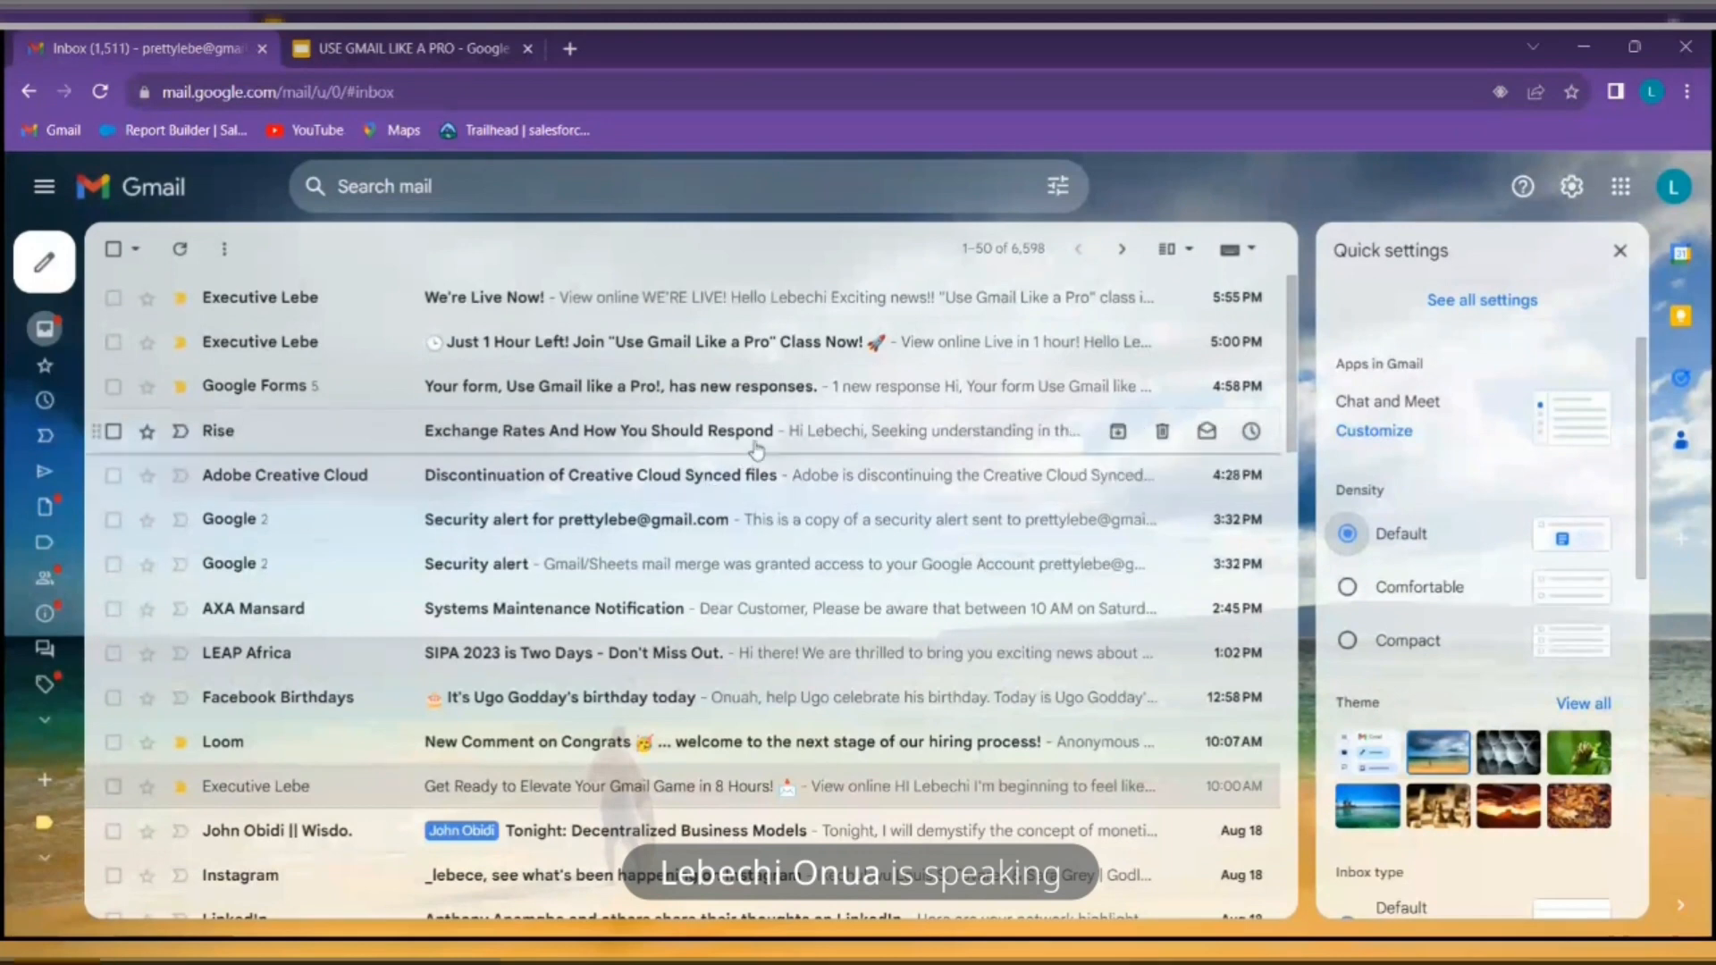
{"action": "scroll", "coordinate": [757, 449], "scroll_direction": "down", "scroll_amount": 4}
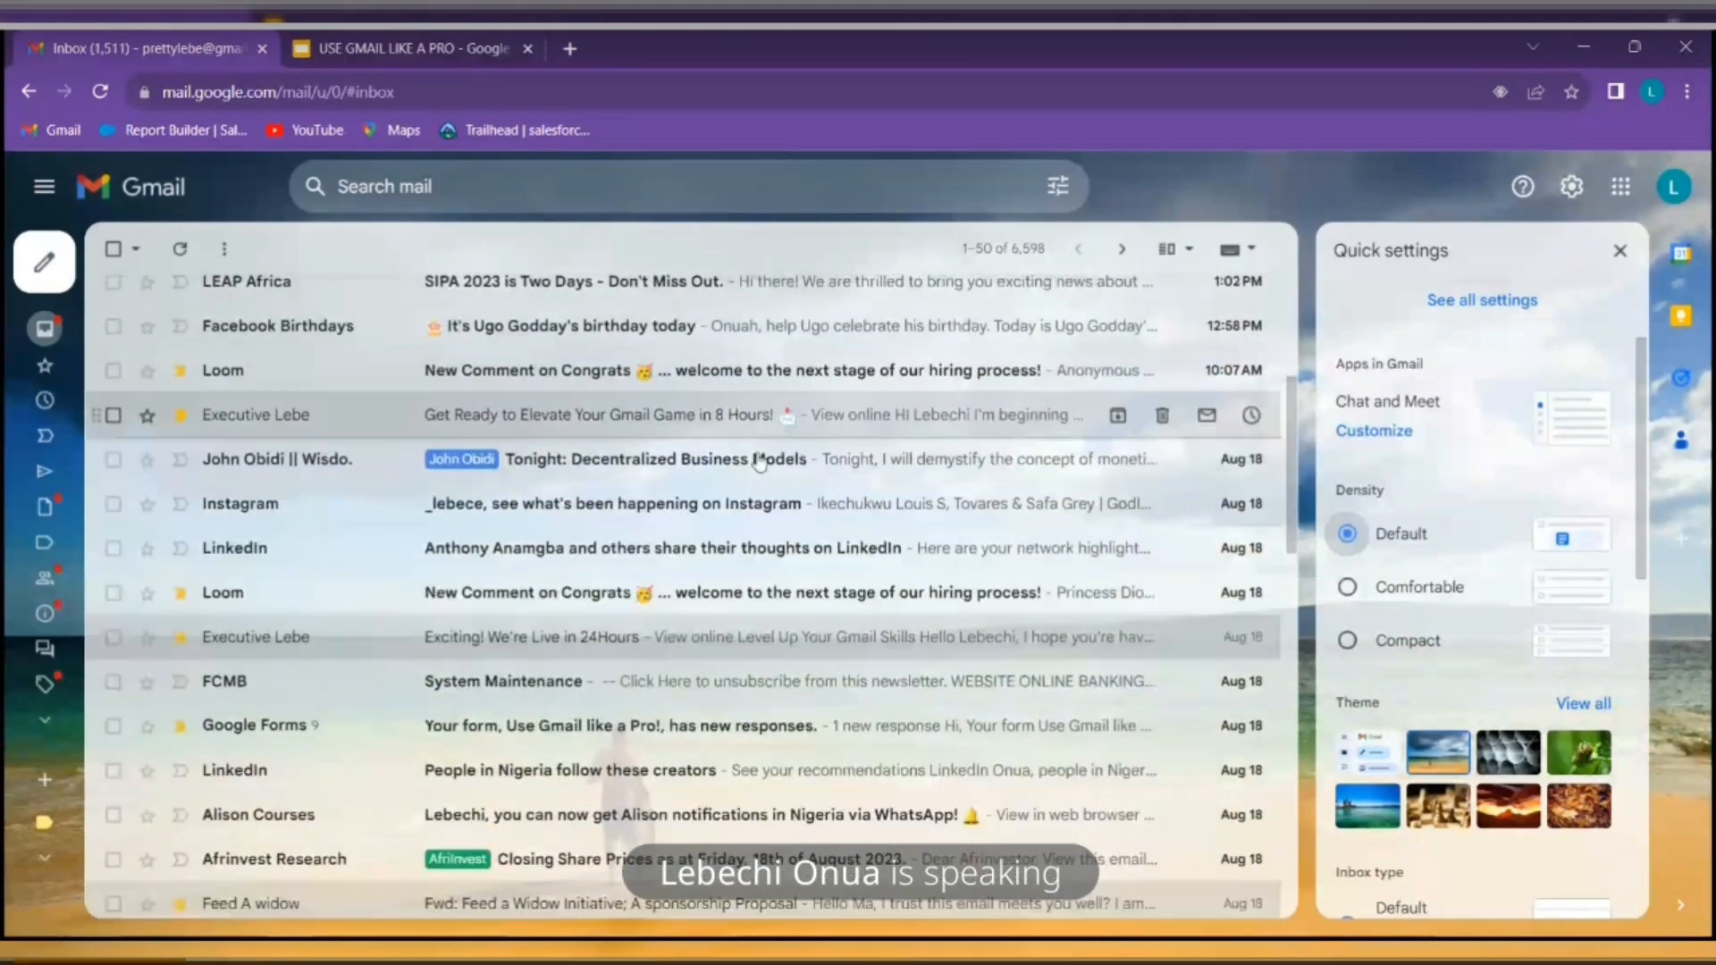
{"action": "scroll", "coordinate": [759, 461], "scroll_direction": "down", "scroll_amount": 6}
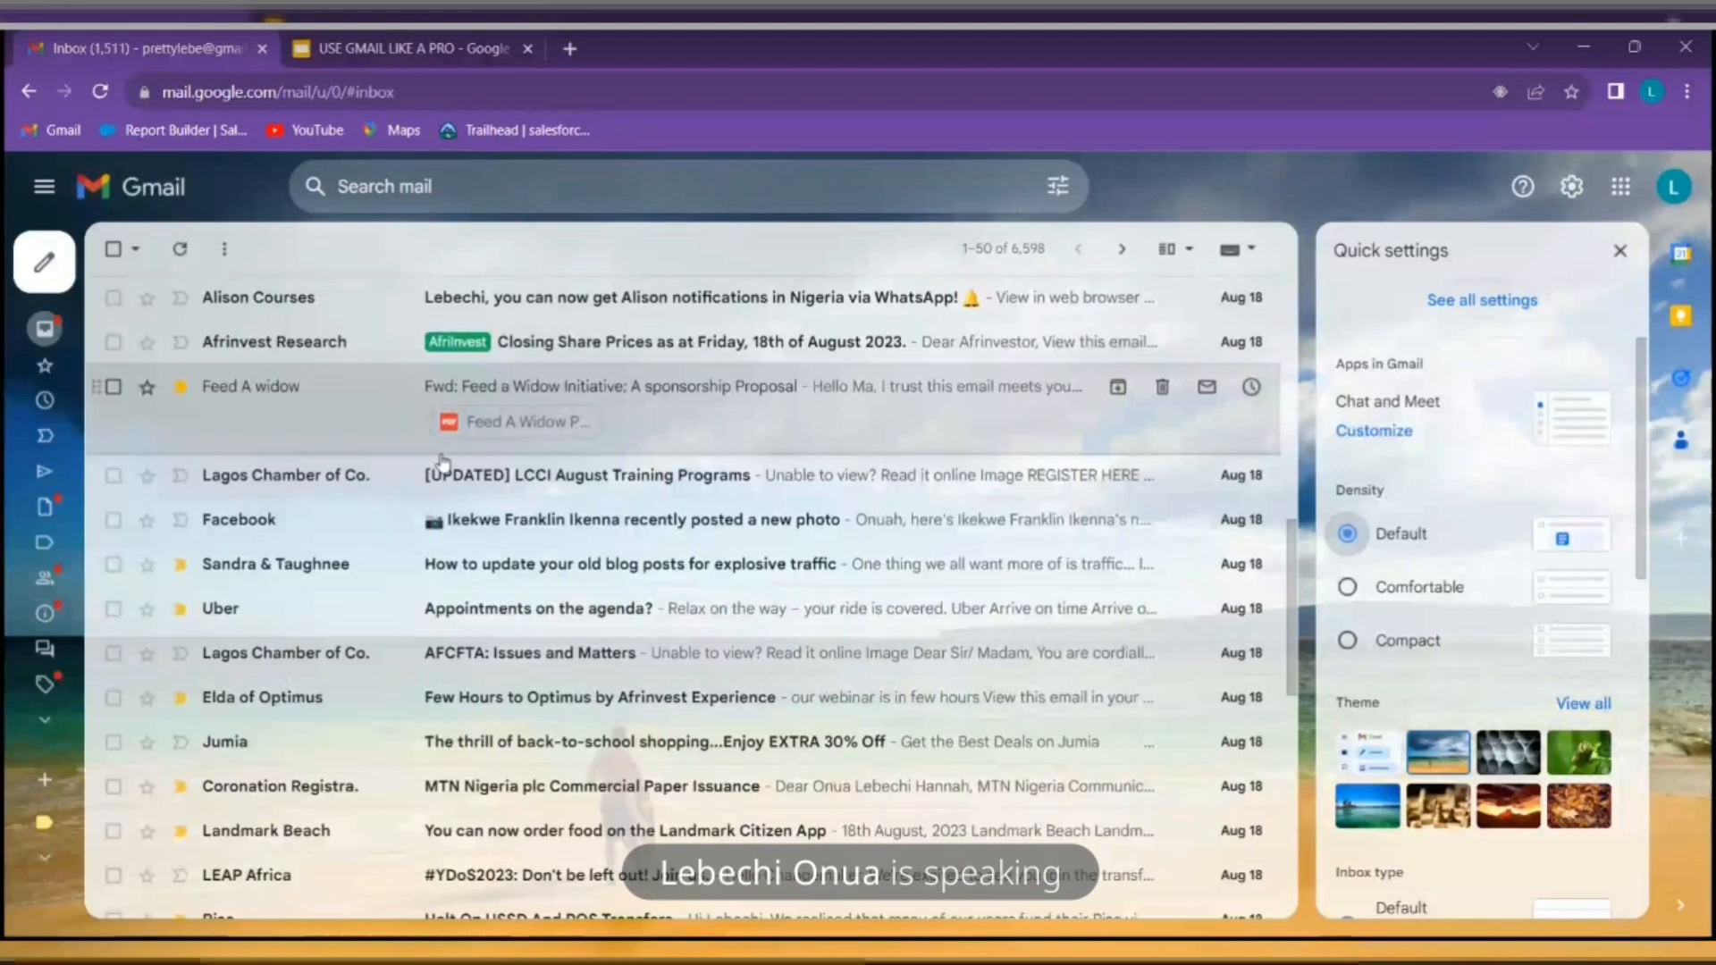
Preview the Feed A Widow PDF attachment, then switch inbox density to Comfortable
{"action": "left_click", "coordinate": [541, 430]}
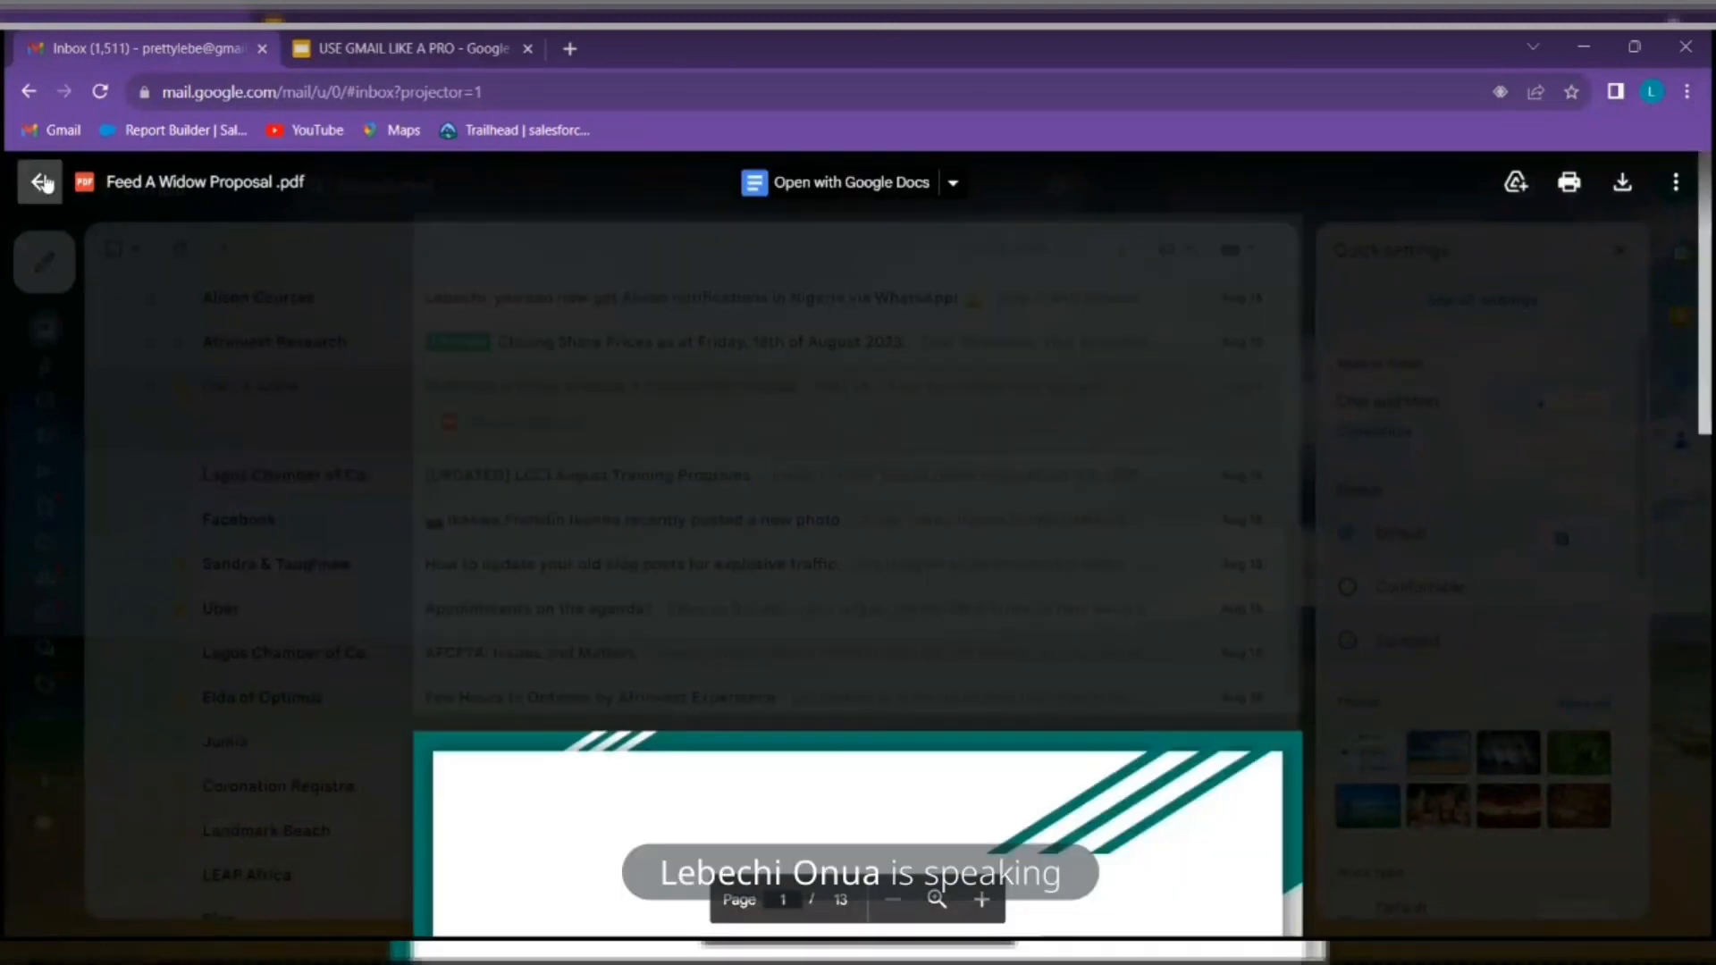
{"action": "left_click", "coordinate": [39, 182]}
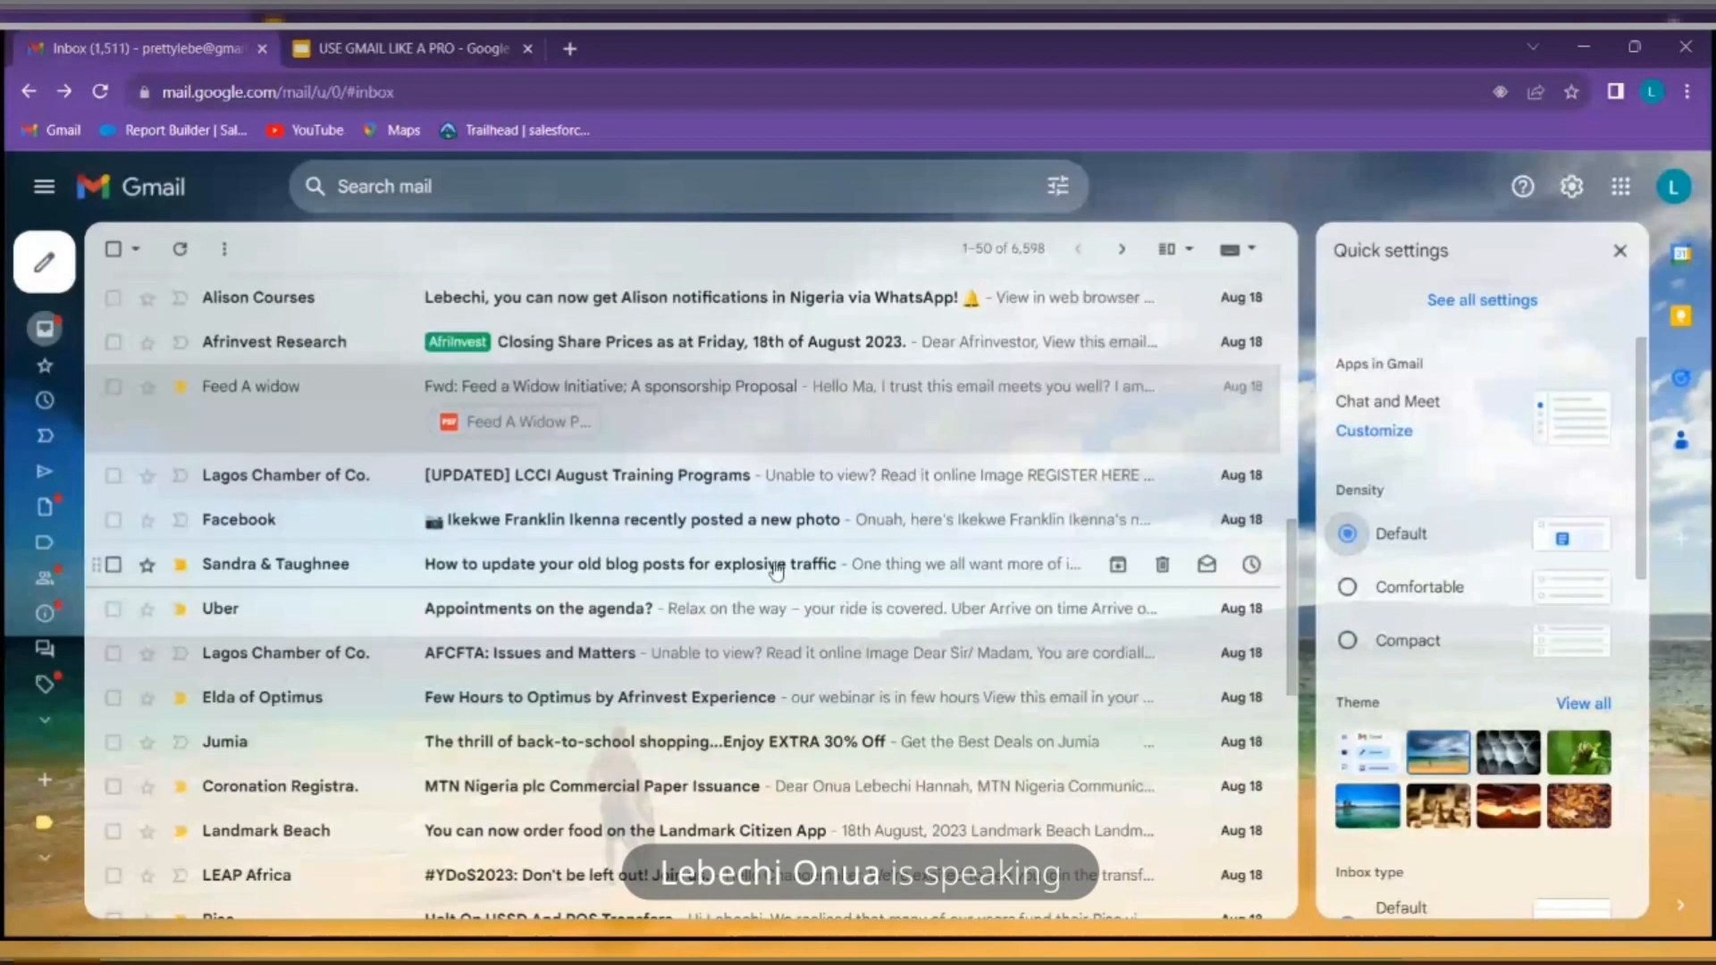
{"action": "left_click", "coordinate": [1421, 588]}
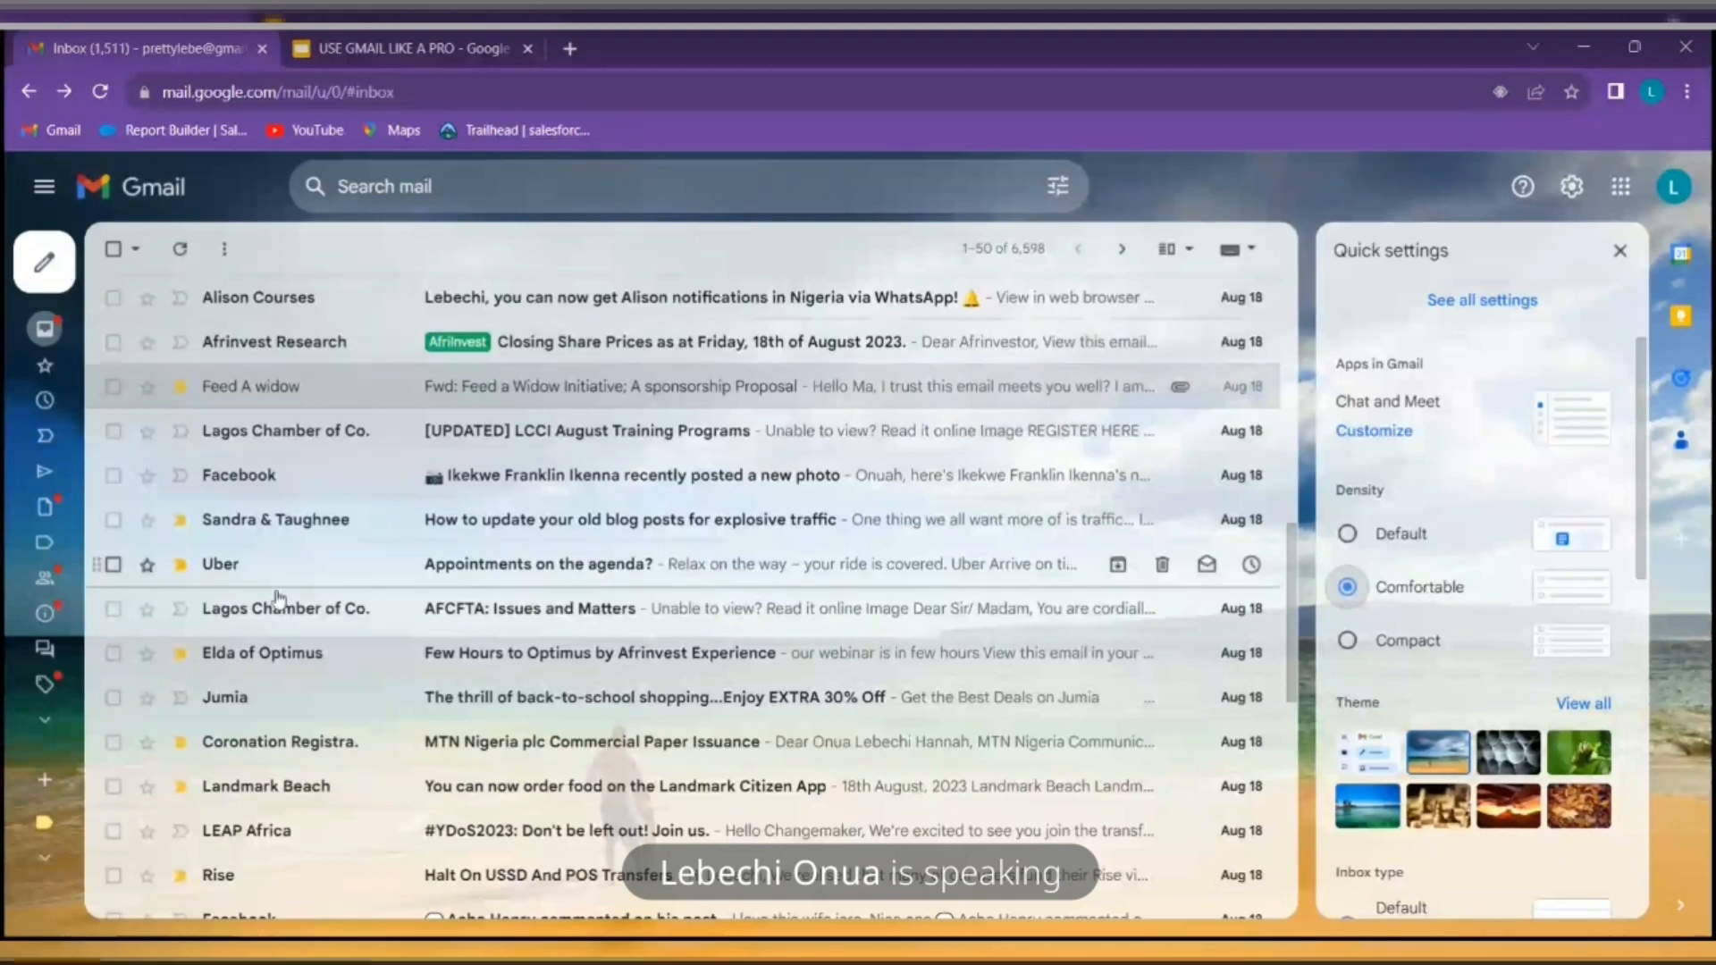
{"action": "scroll", "coordinate": [559, 586], "scroll_direction": "down", "scroll_amount": 9}
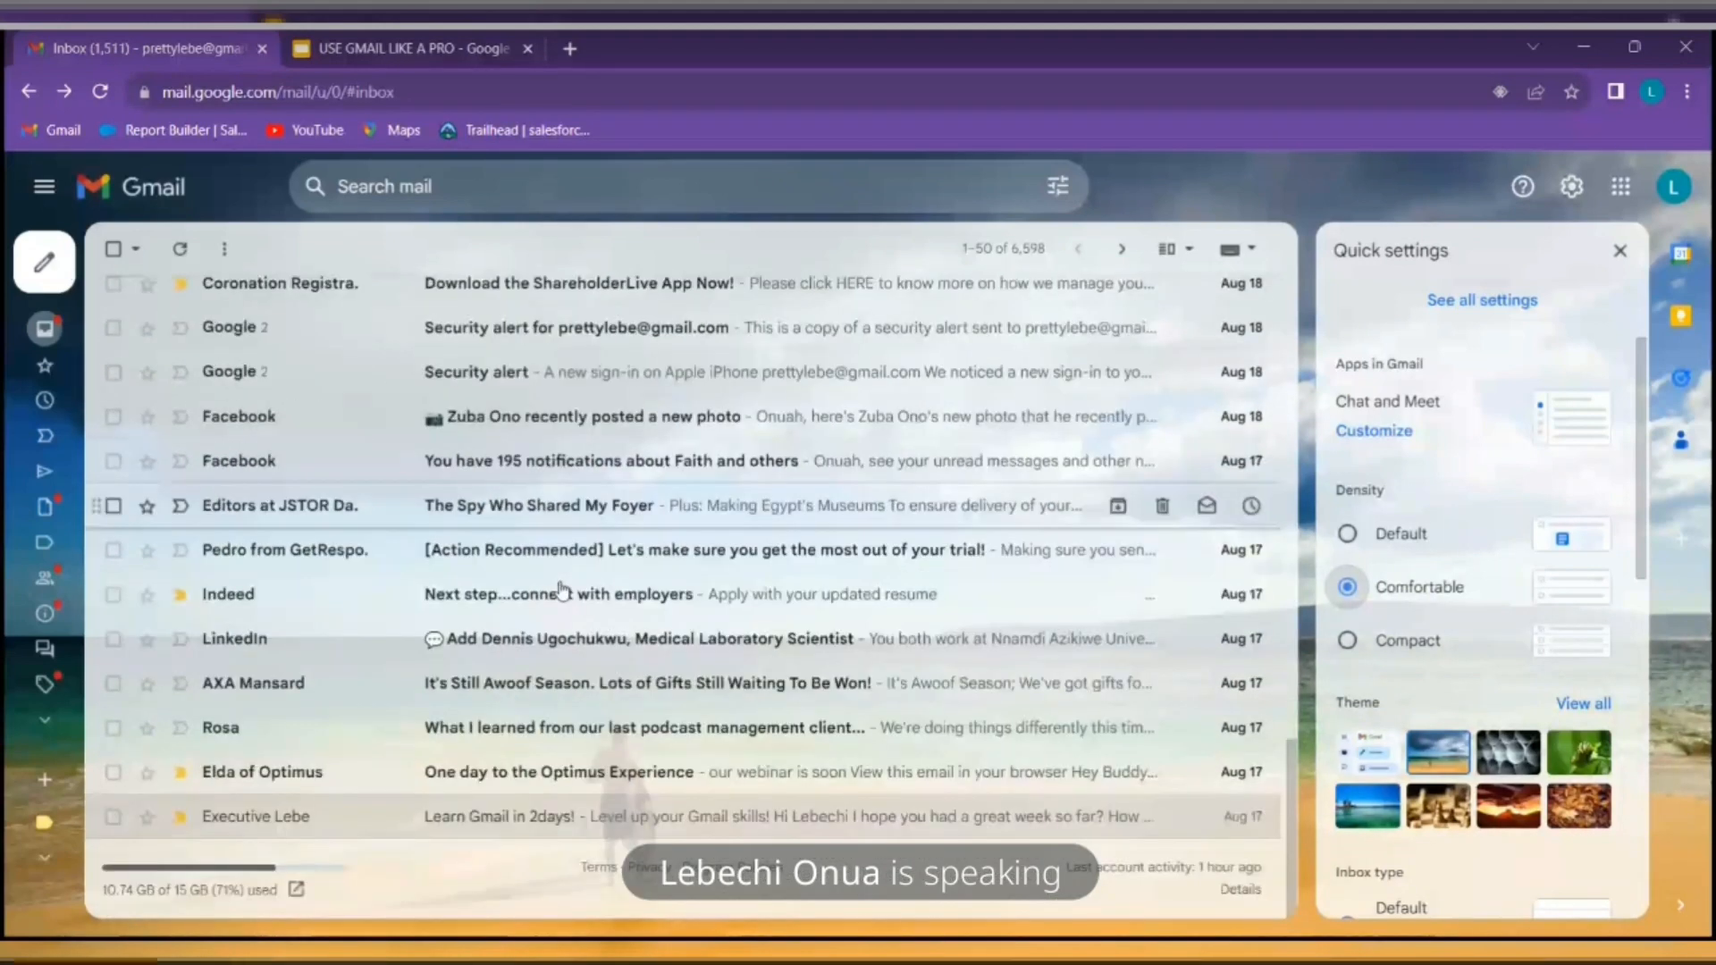
{"action": "scroll", "coordinate": [560, 590], "scroll_direction": "up", "scroll_amount": 10}
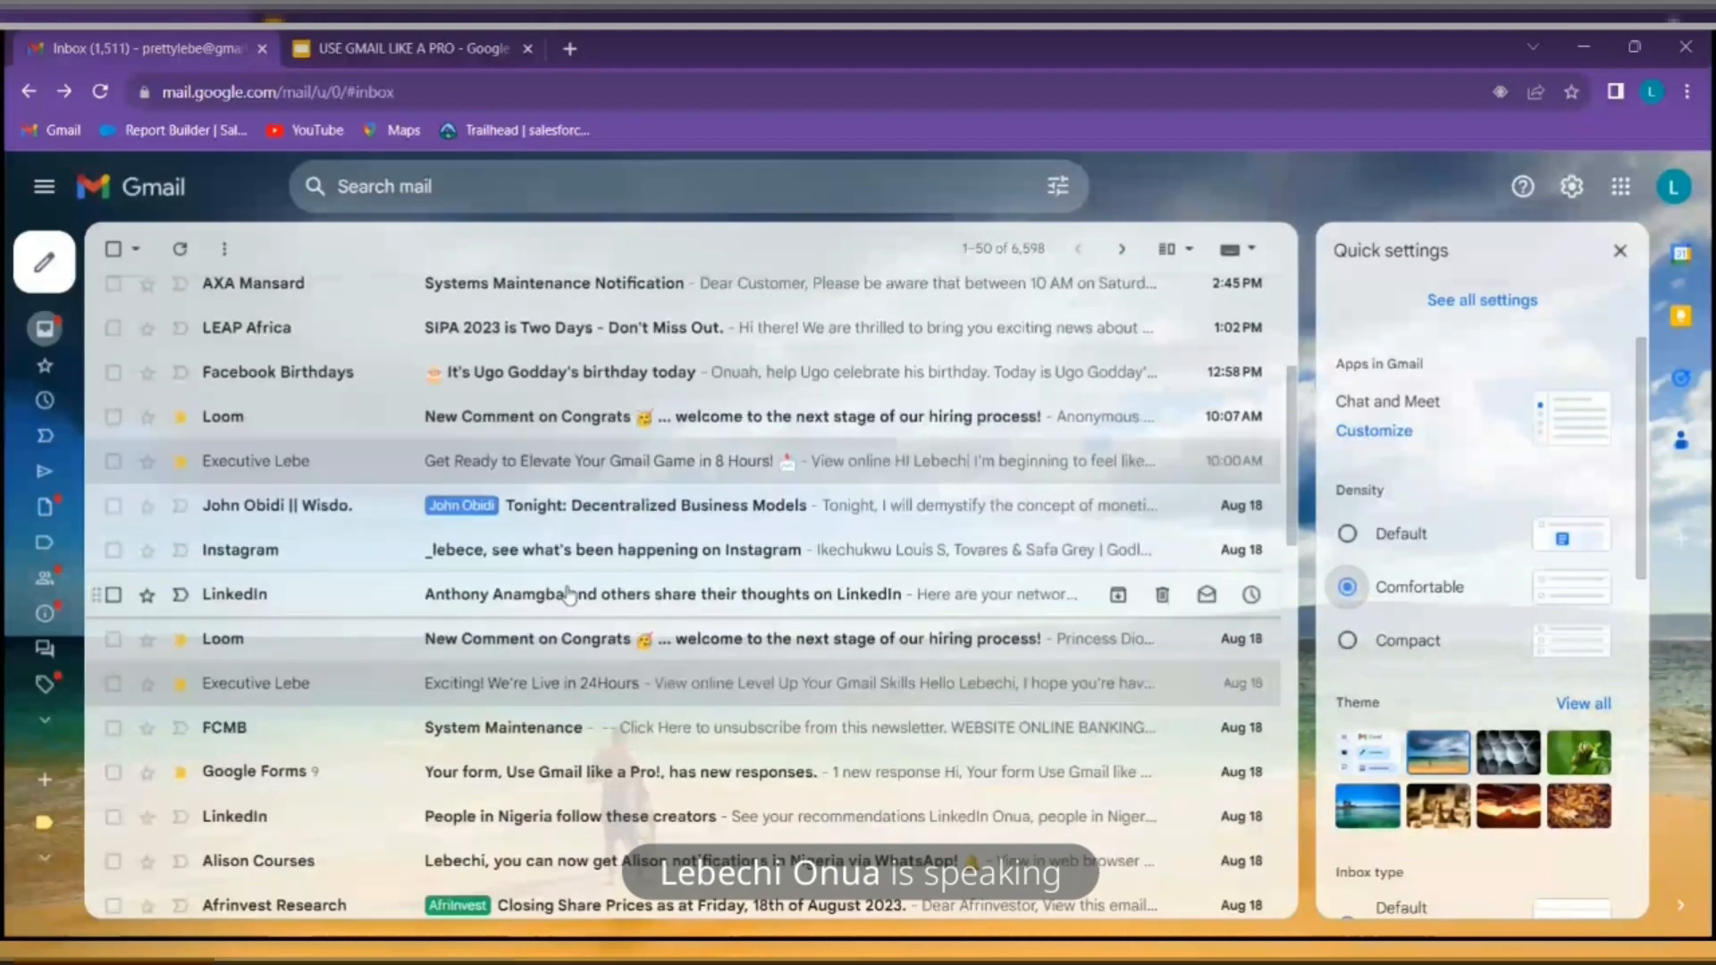
{"action": "left_click", "coordinate": [1423, 646]}
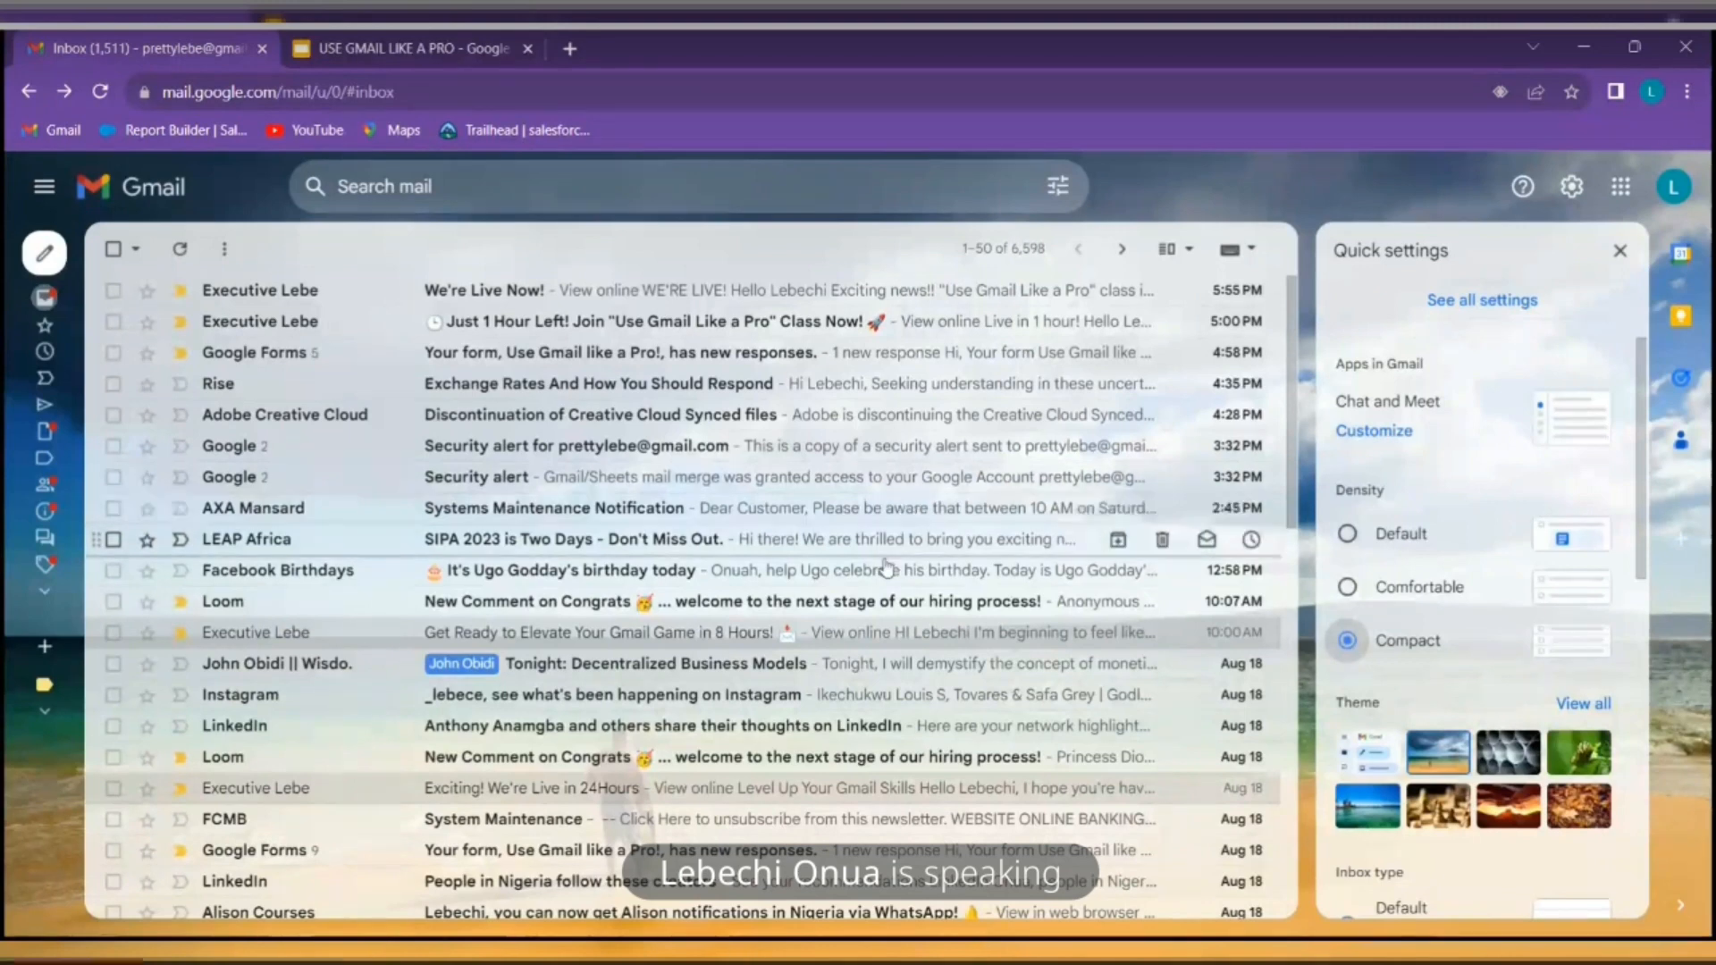
{"action": "scroll", "coordinate": [778, 537], "scroll_direction": "down", "scroll_amount": 10}
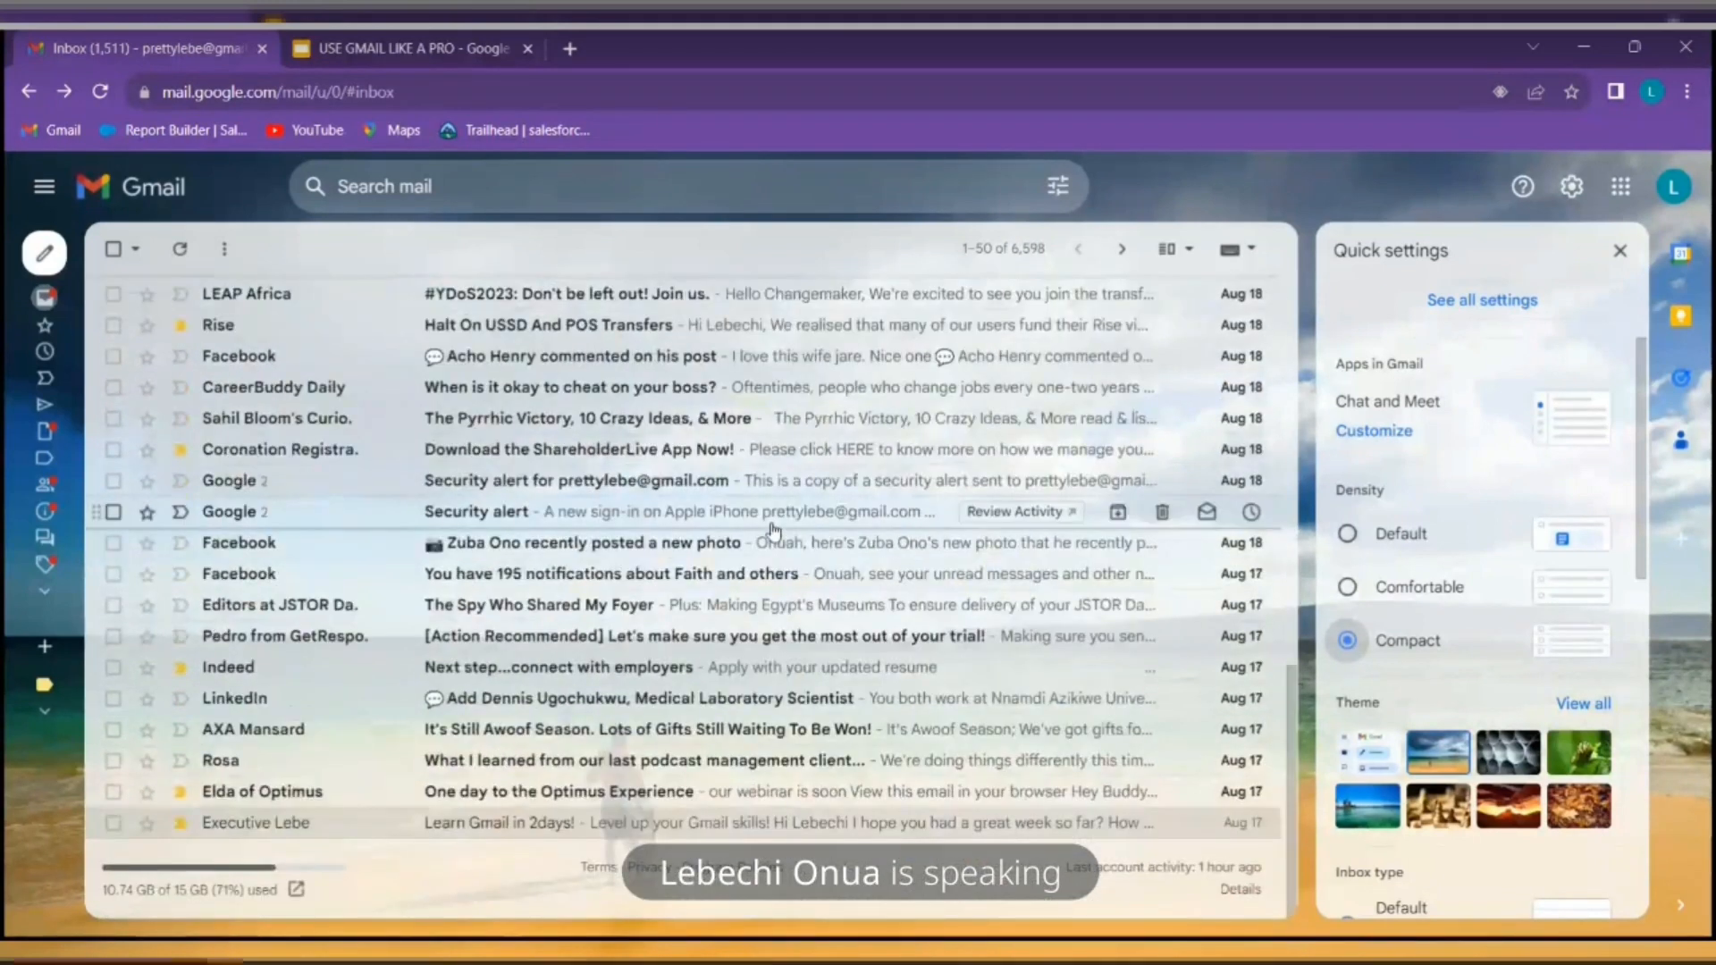
{"action": "scroll", "coordinate": [774, 529], "scroll_direction": "up", "scroll_amount": 10}
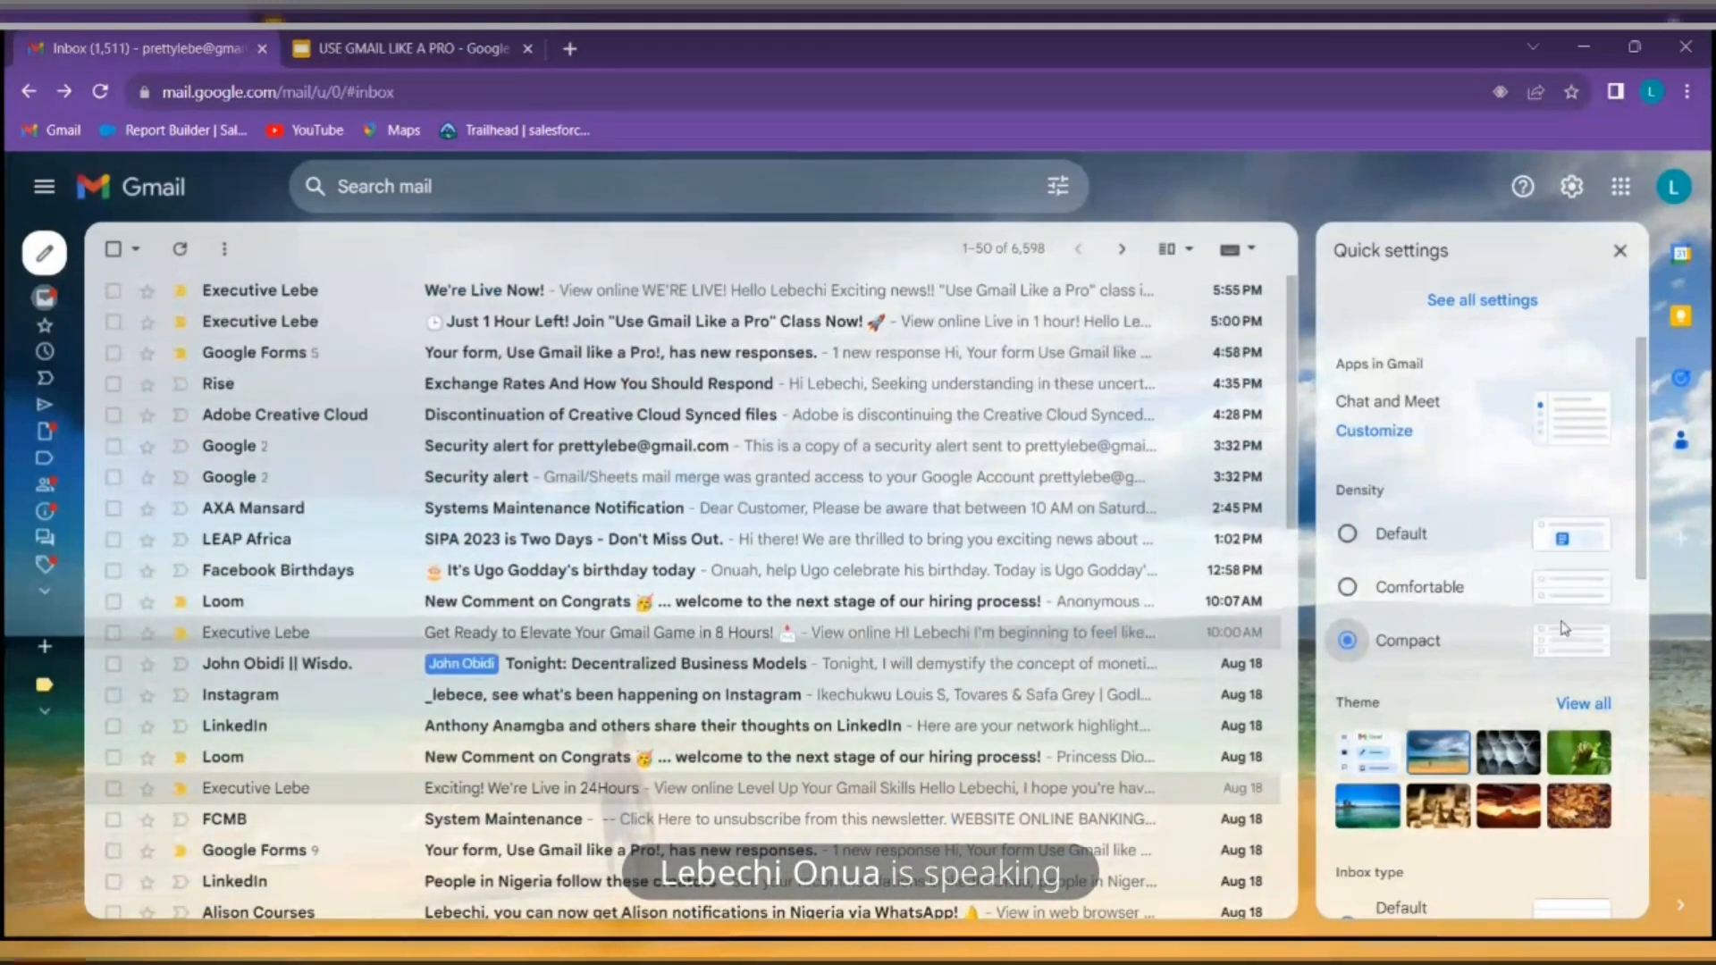
{"action": "scroll", "coordinate": [1564, 629], "scroll_direction": "down", "scroll_amount": 3}
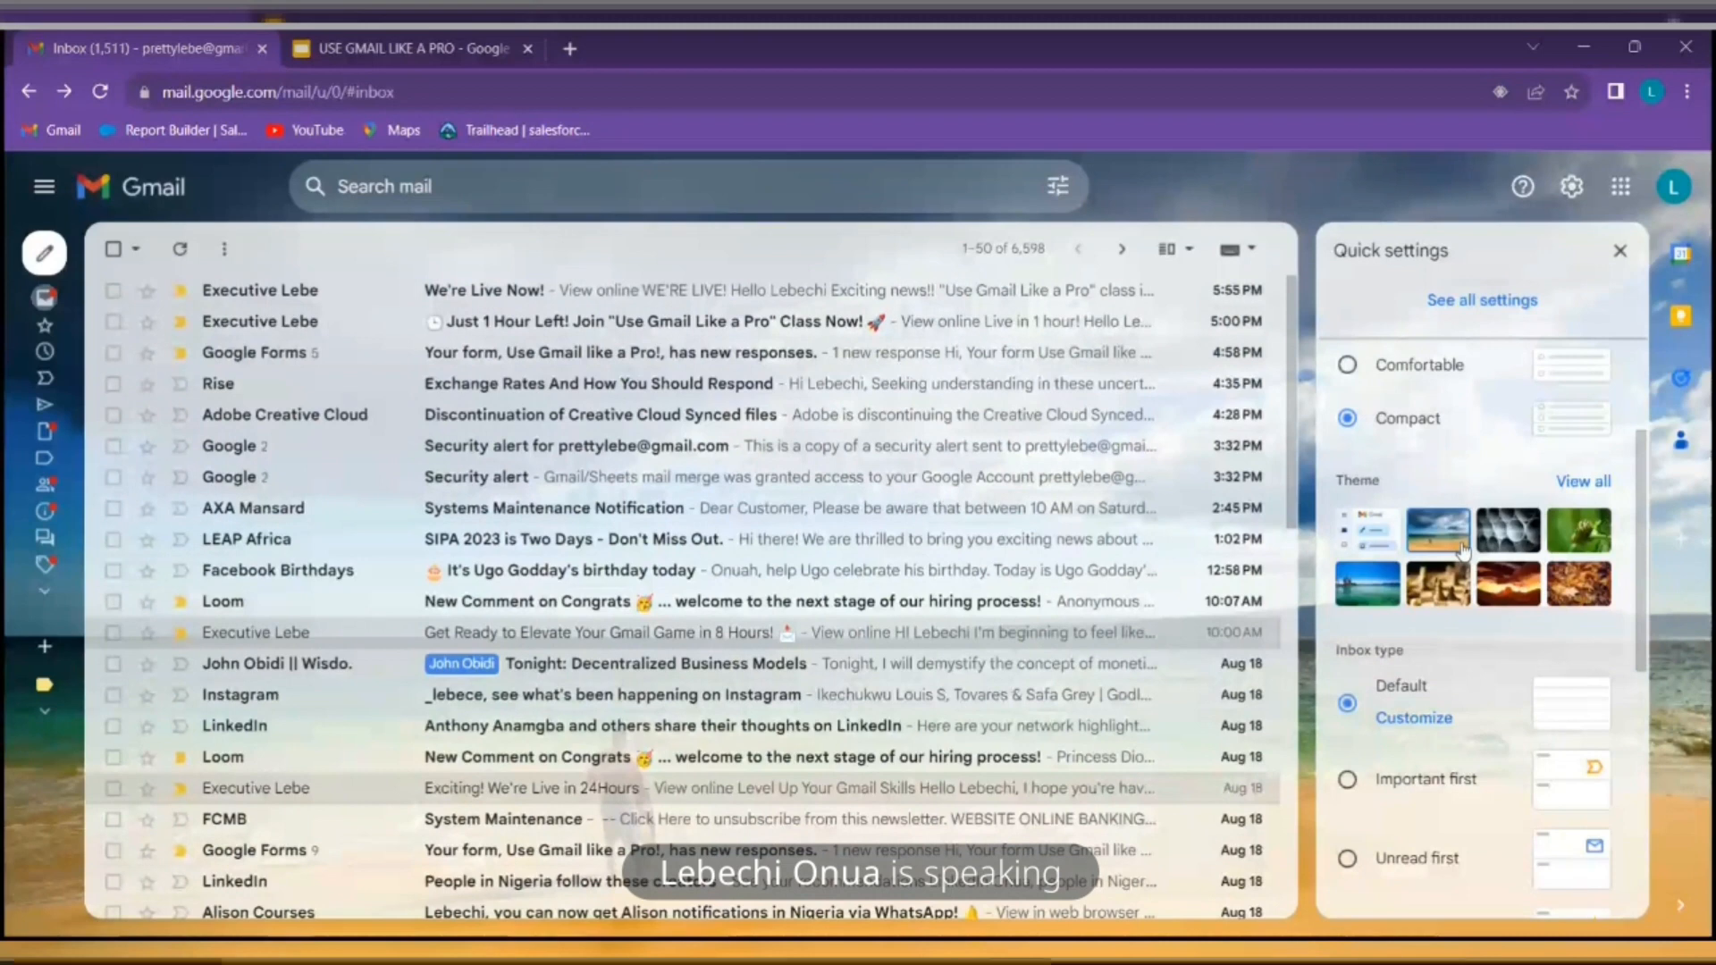
Try the black-and-white abstract theme, then browse the full theme gallery for autumn leaves
{"action": "left_click", "coordinate": [1508, 529]}
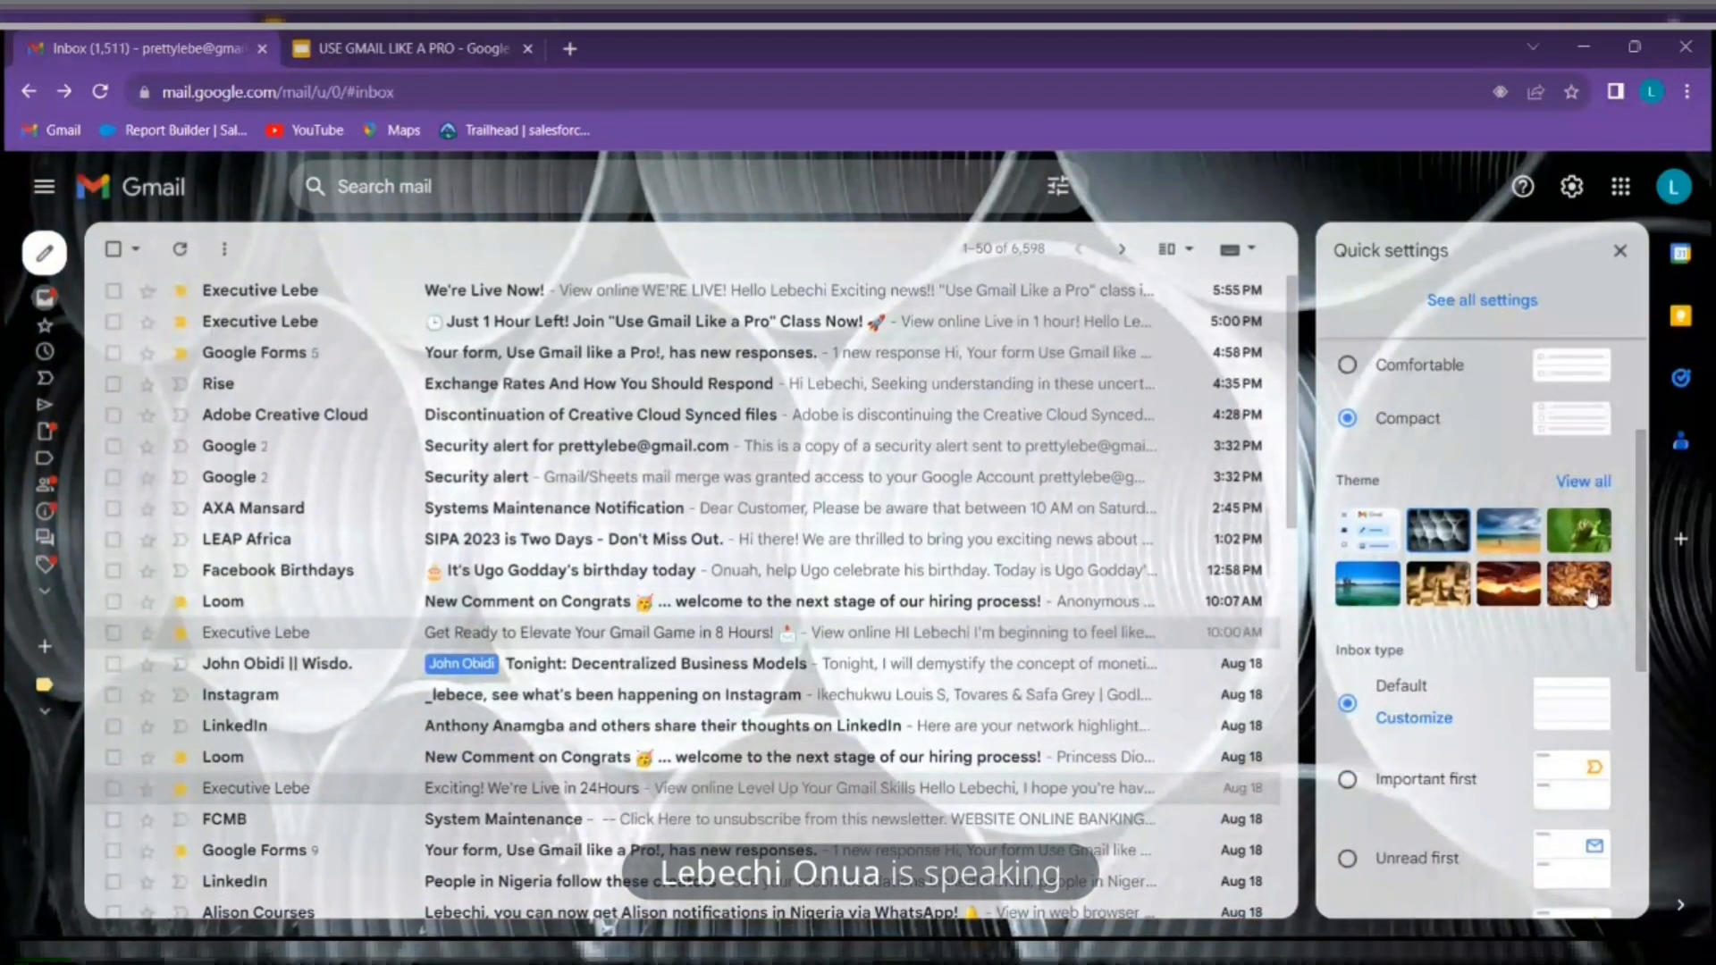
{"action": "left_click", "coordinate": [1599, 487]}
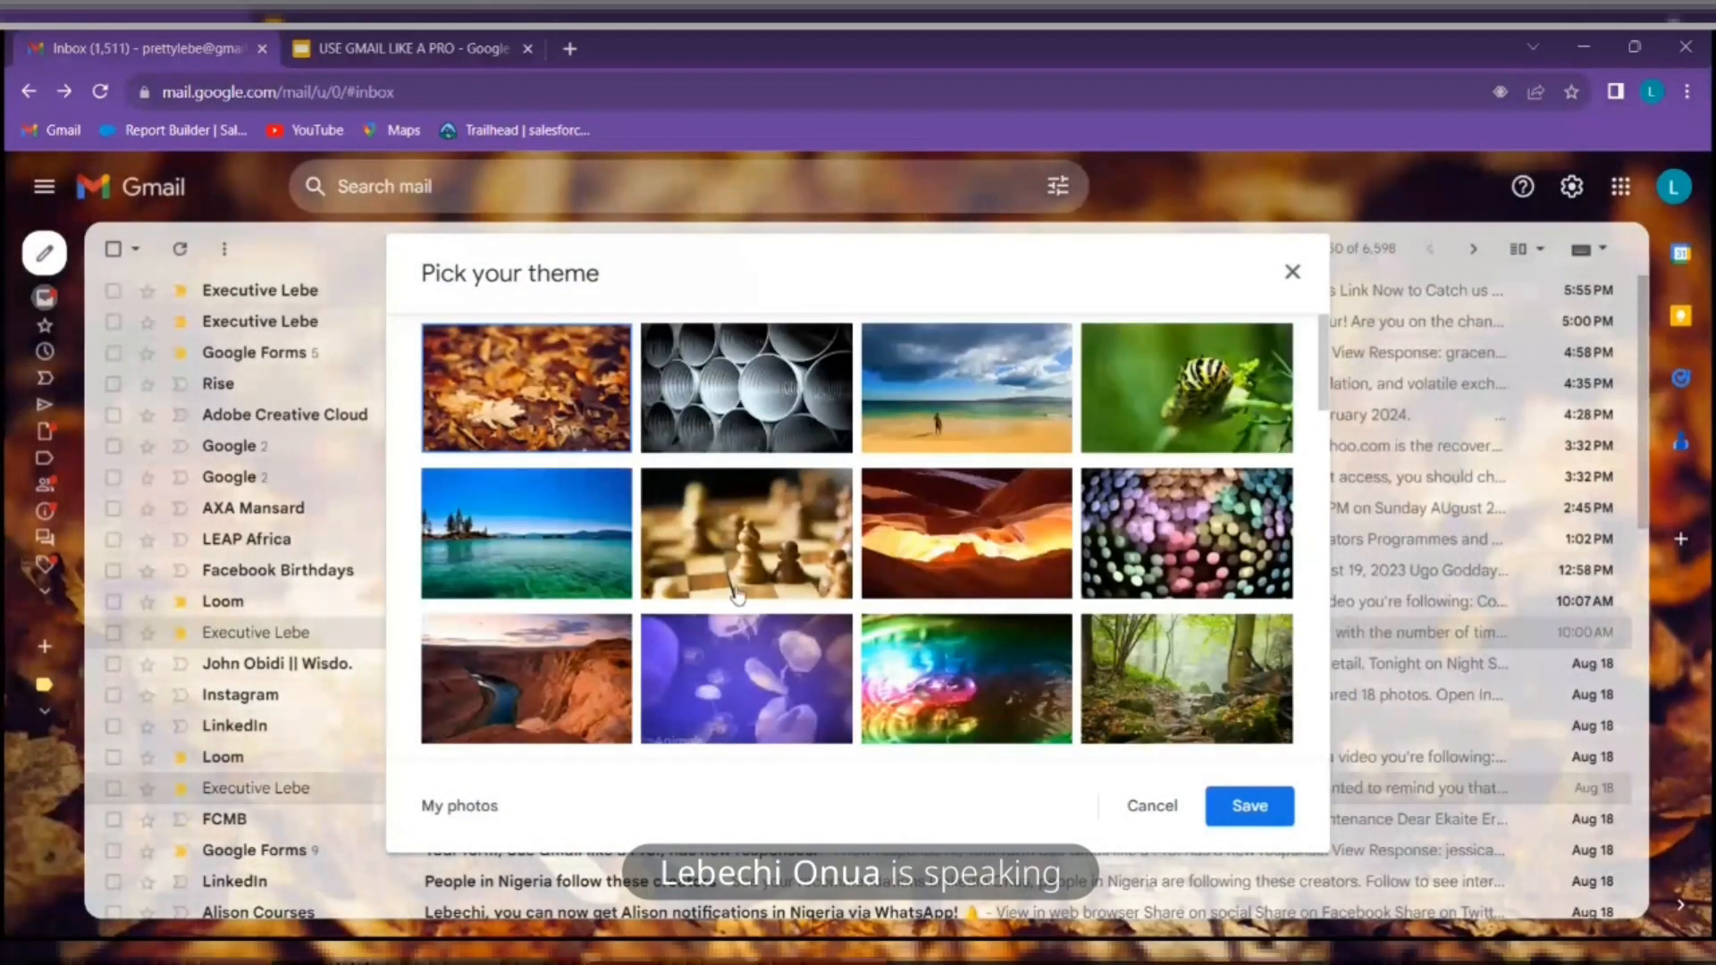
{"action": "scroll", "coordinate": [735, 592], "scroll_direction": "down", "scroll_amount": 10}
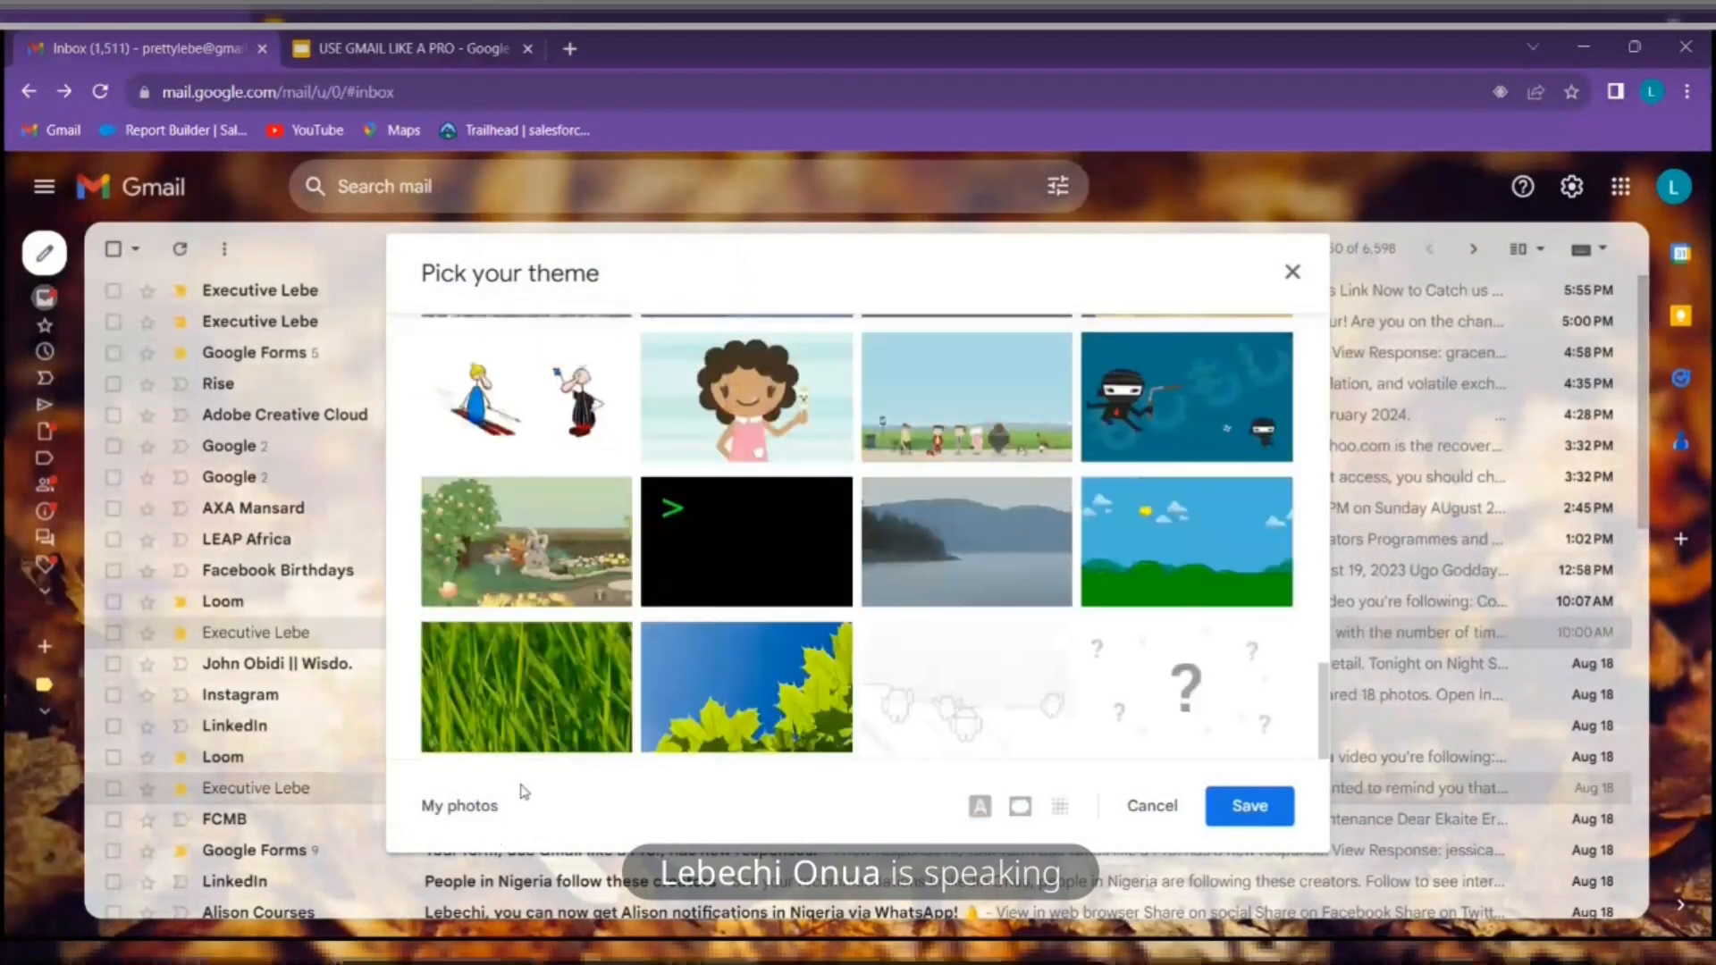
{"action": "left_click", "coordinate": [469, 807]}
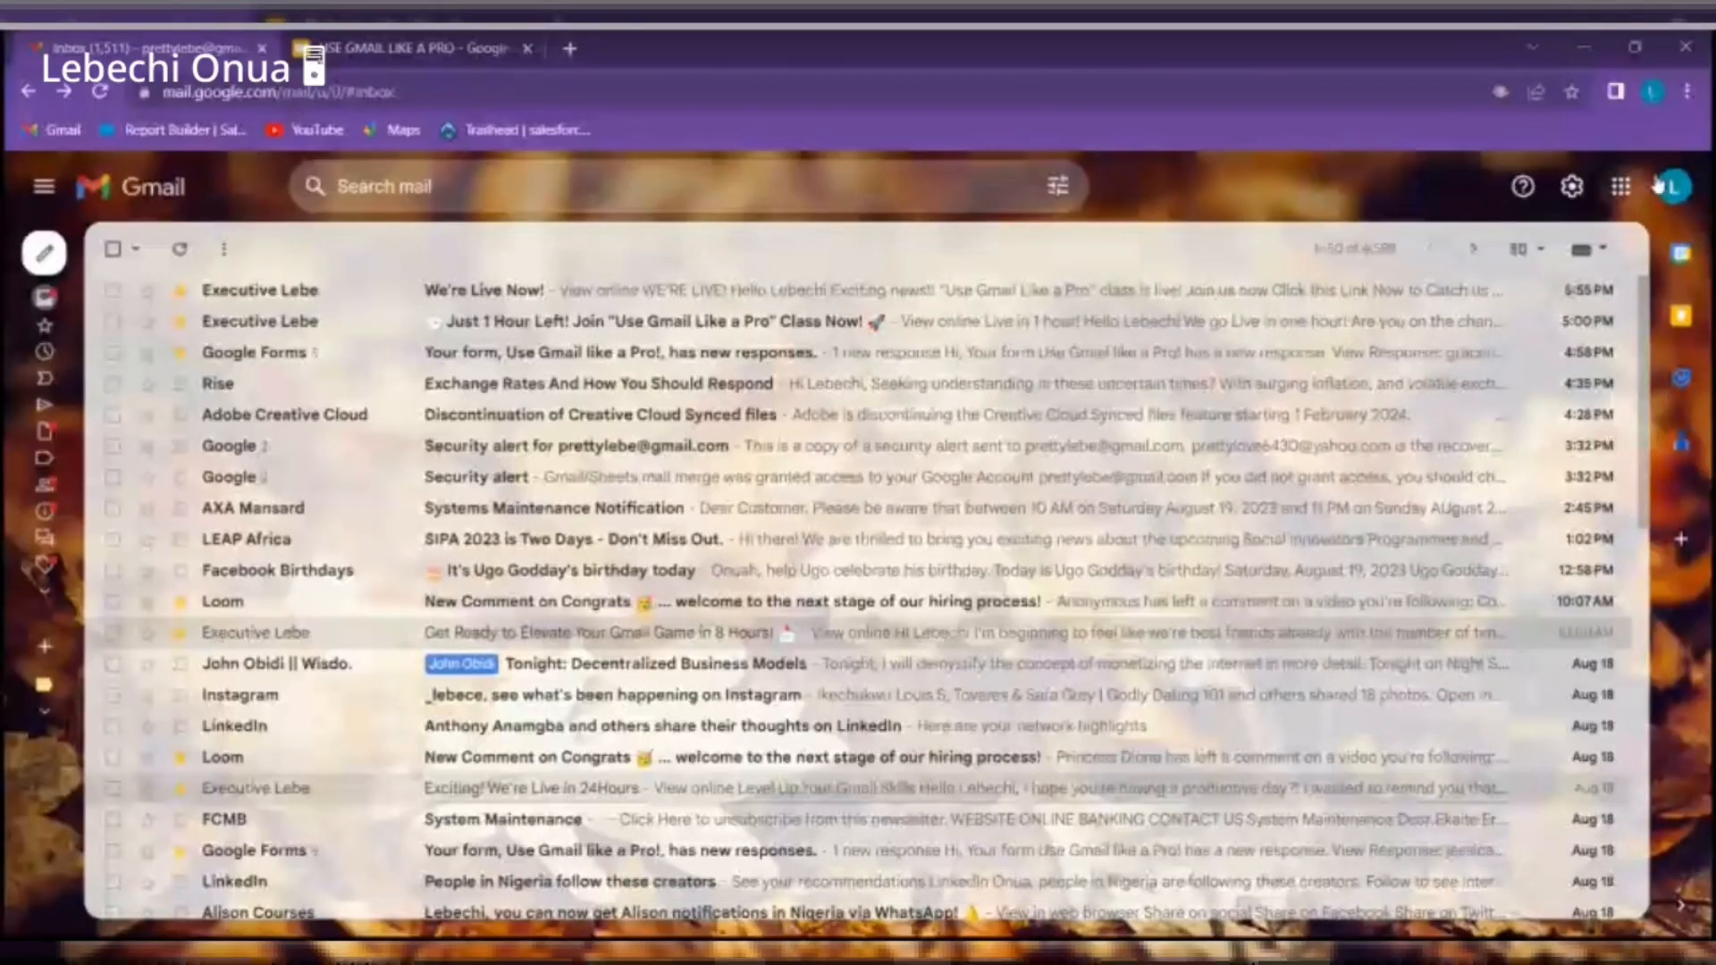
Set inbox type to Important first and collapse the Important and Everything else sections
{"action": "left_click", "coordinate": [1572, 185]}
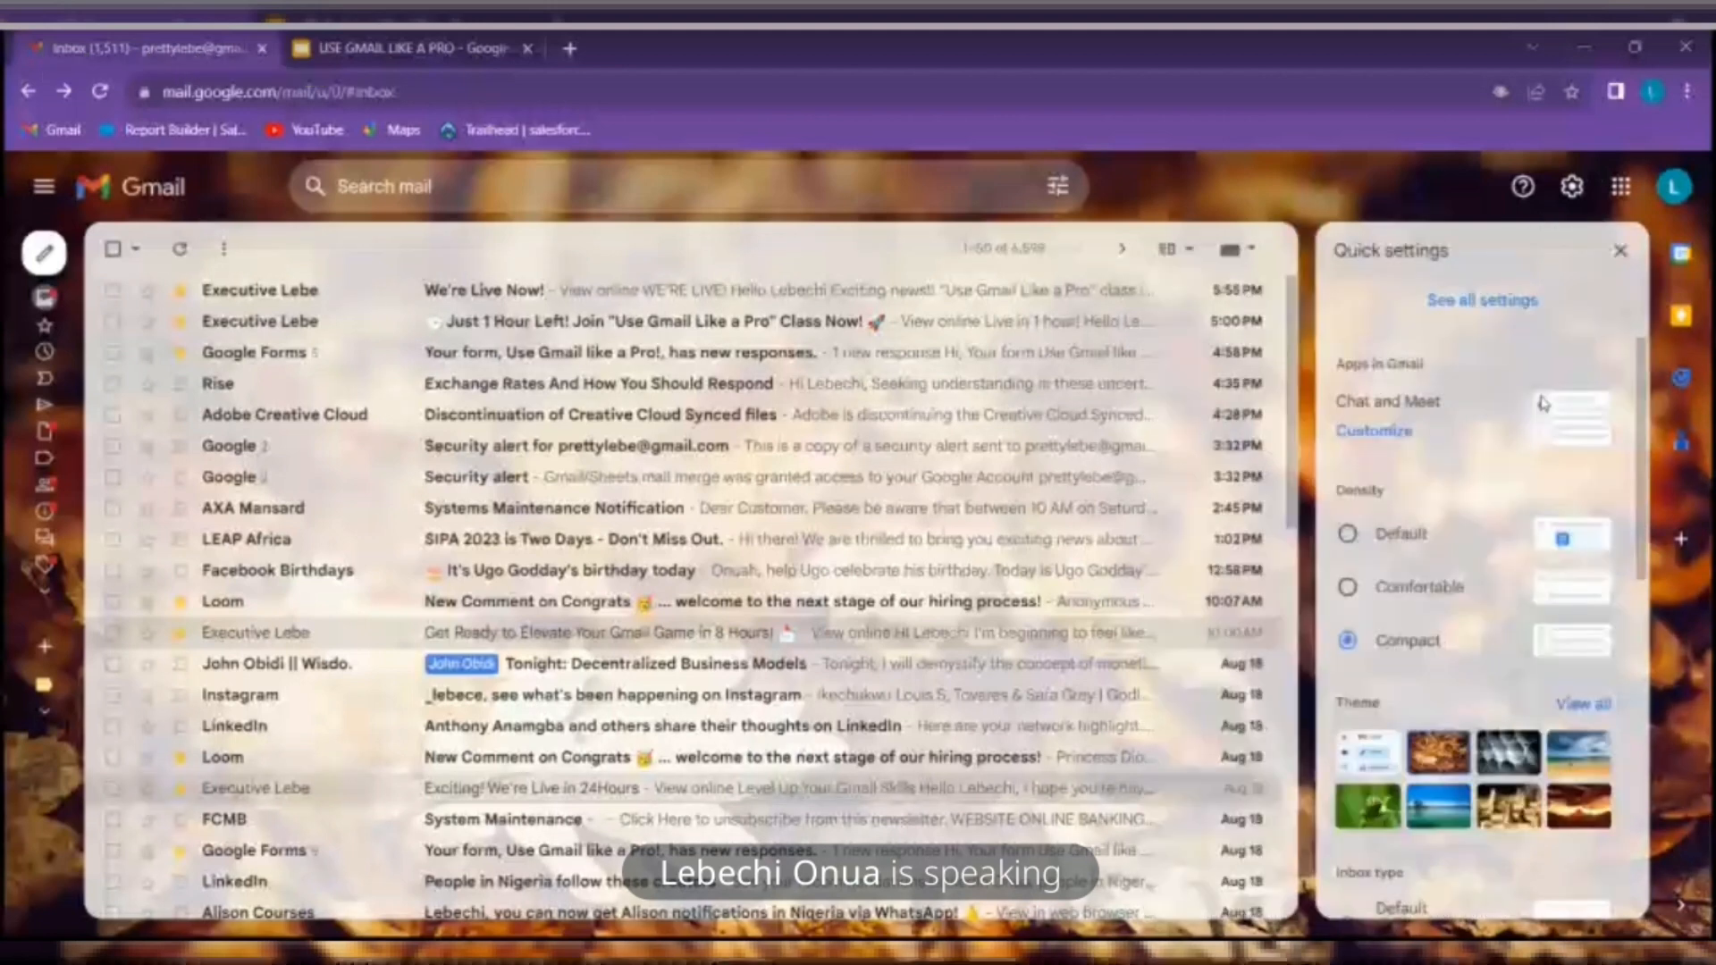
{"action": "scroll", "coordinate": [1544, 404], "scroll_direction": "down", "scroll_amount": 5}
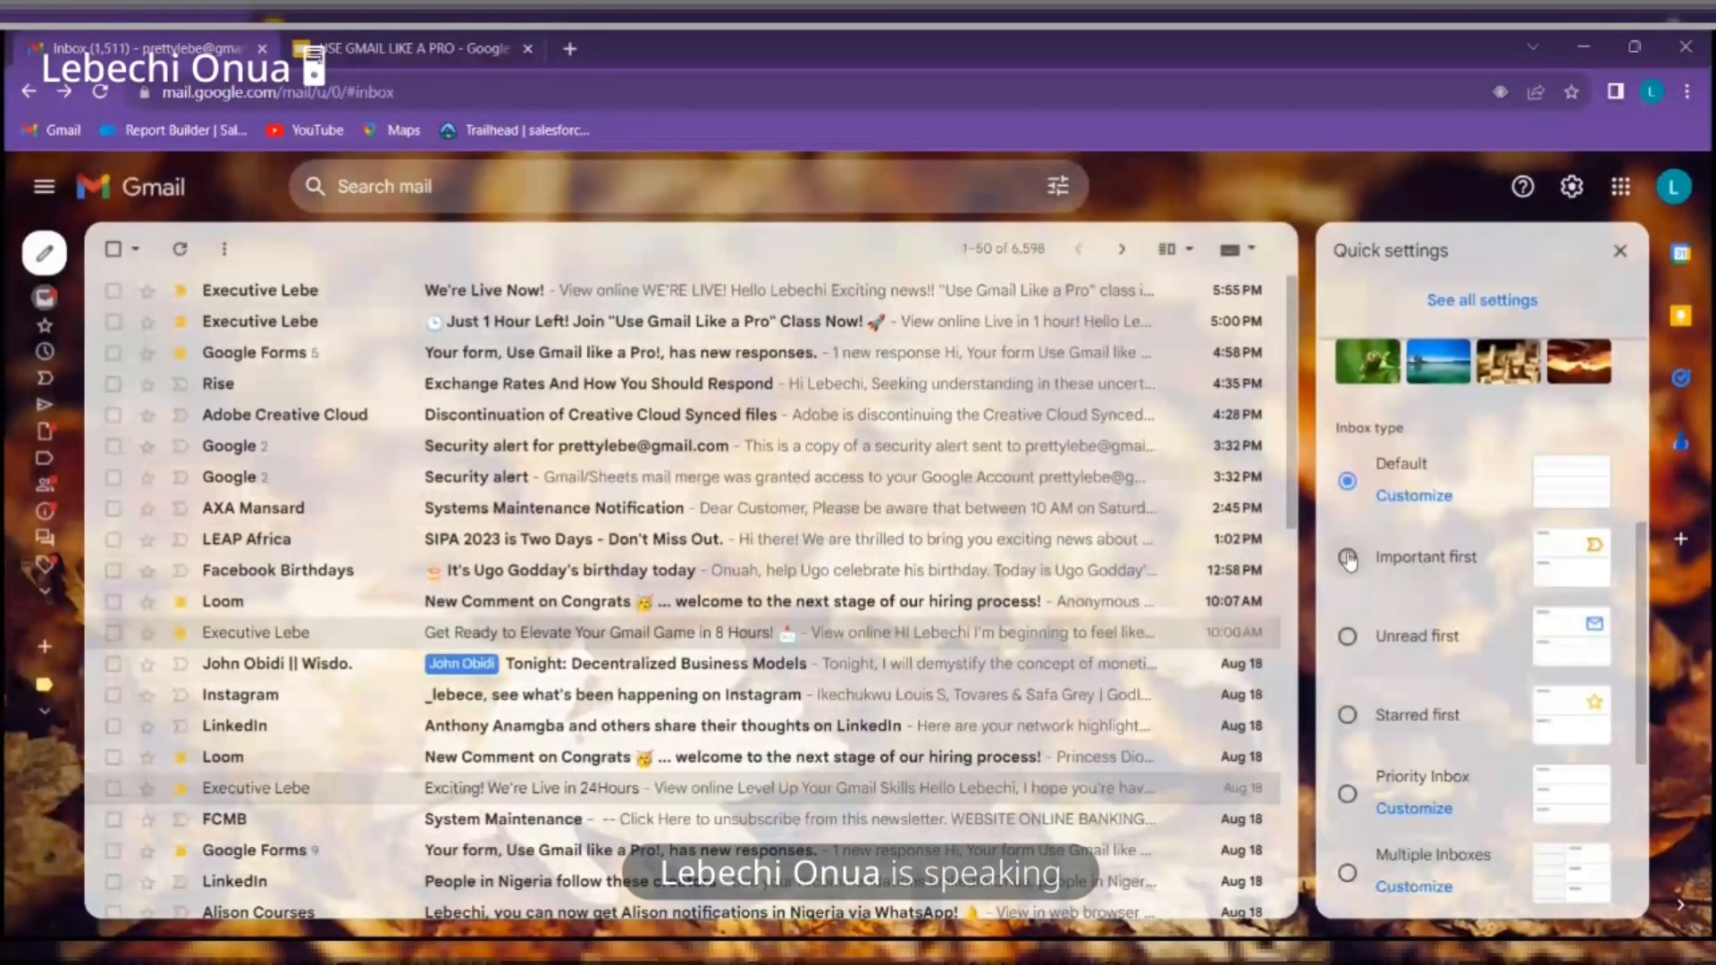
{"action": "left_click", "coordinate": [1349, 560]}
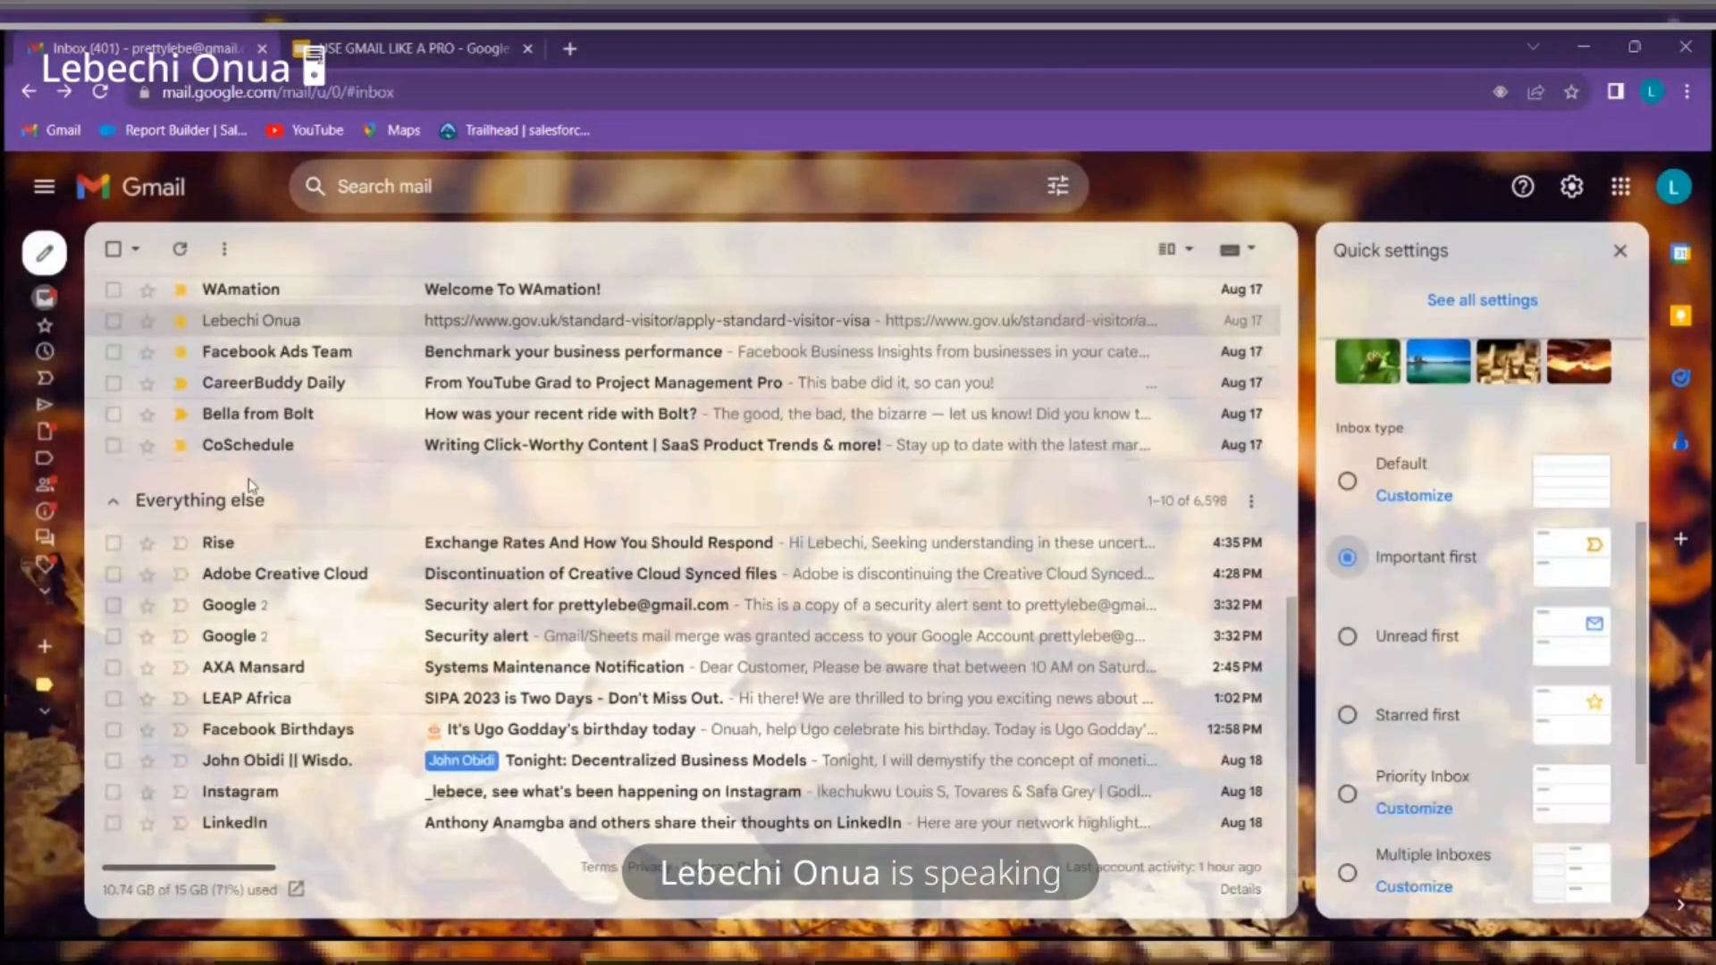
{"action": "scroll", "coordinate": [163, 318], "scroll_direction": "up", "scroll_amount": 10}
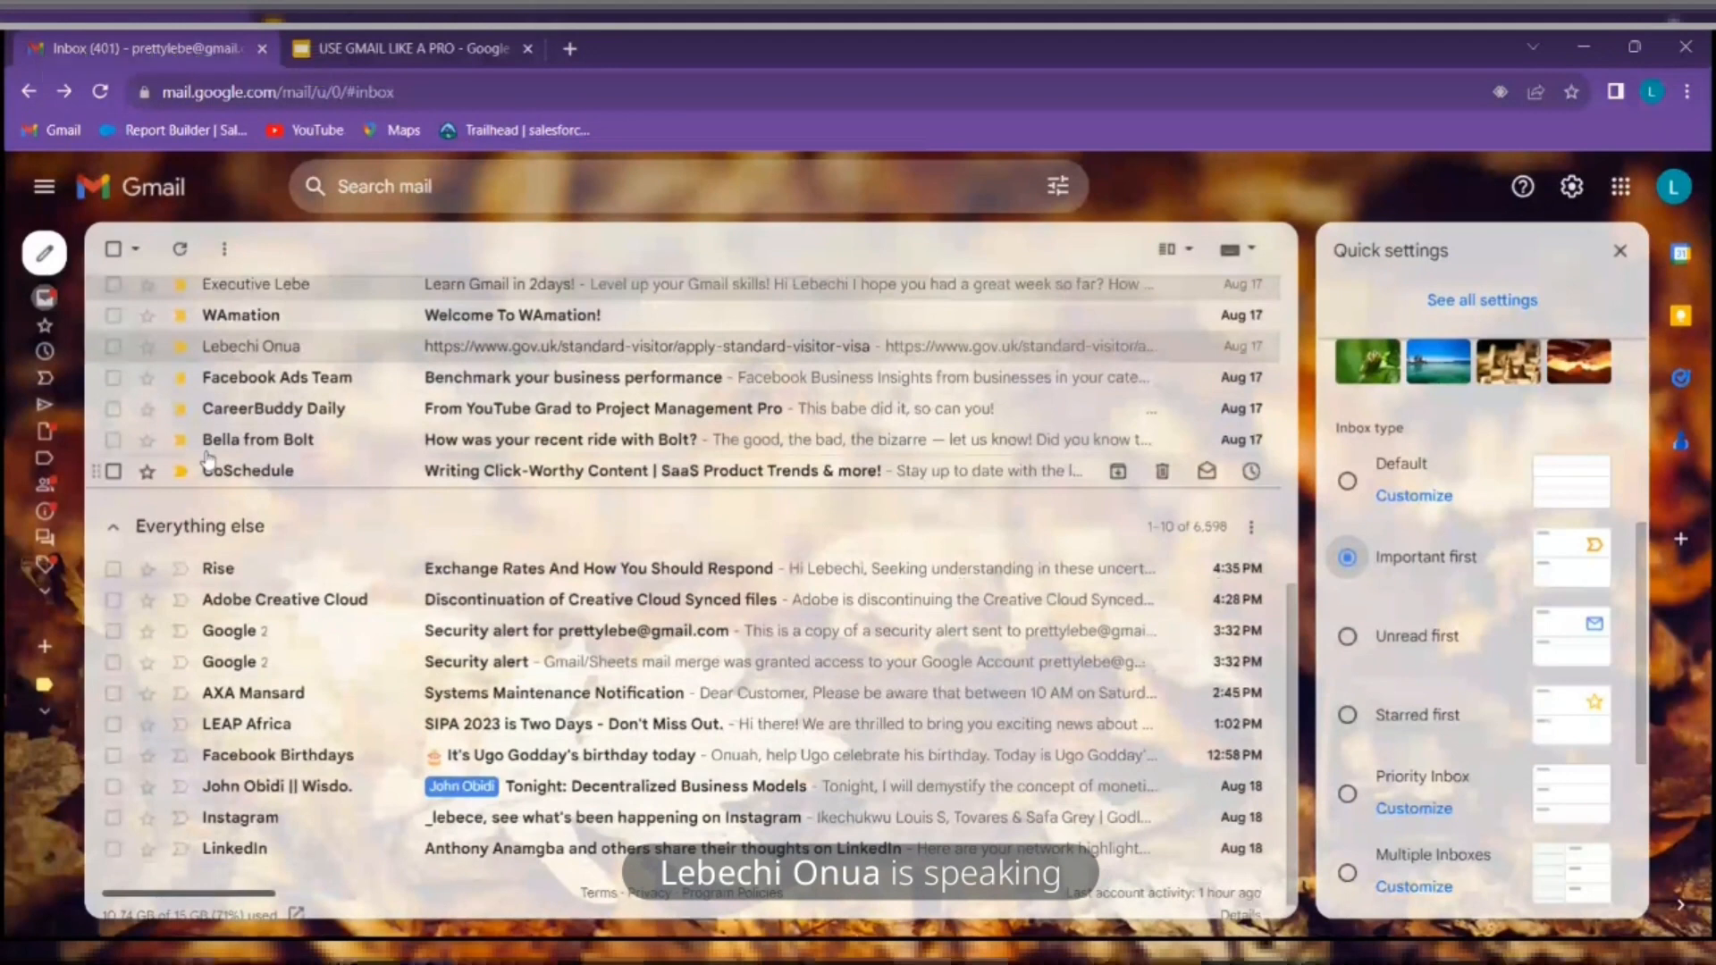
{"action": "left_click", "coordinate": [163, 312]}
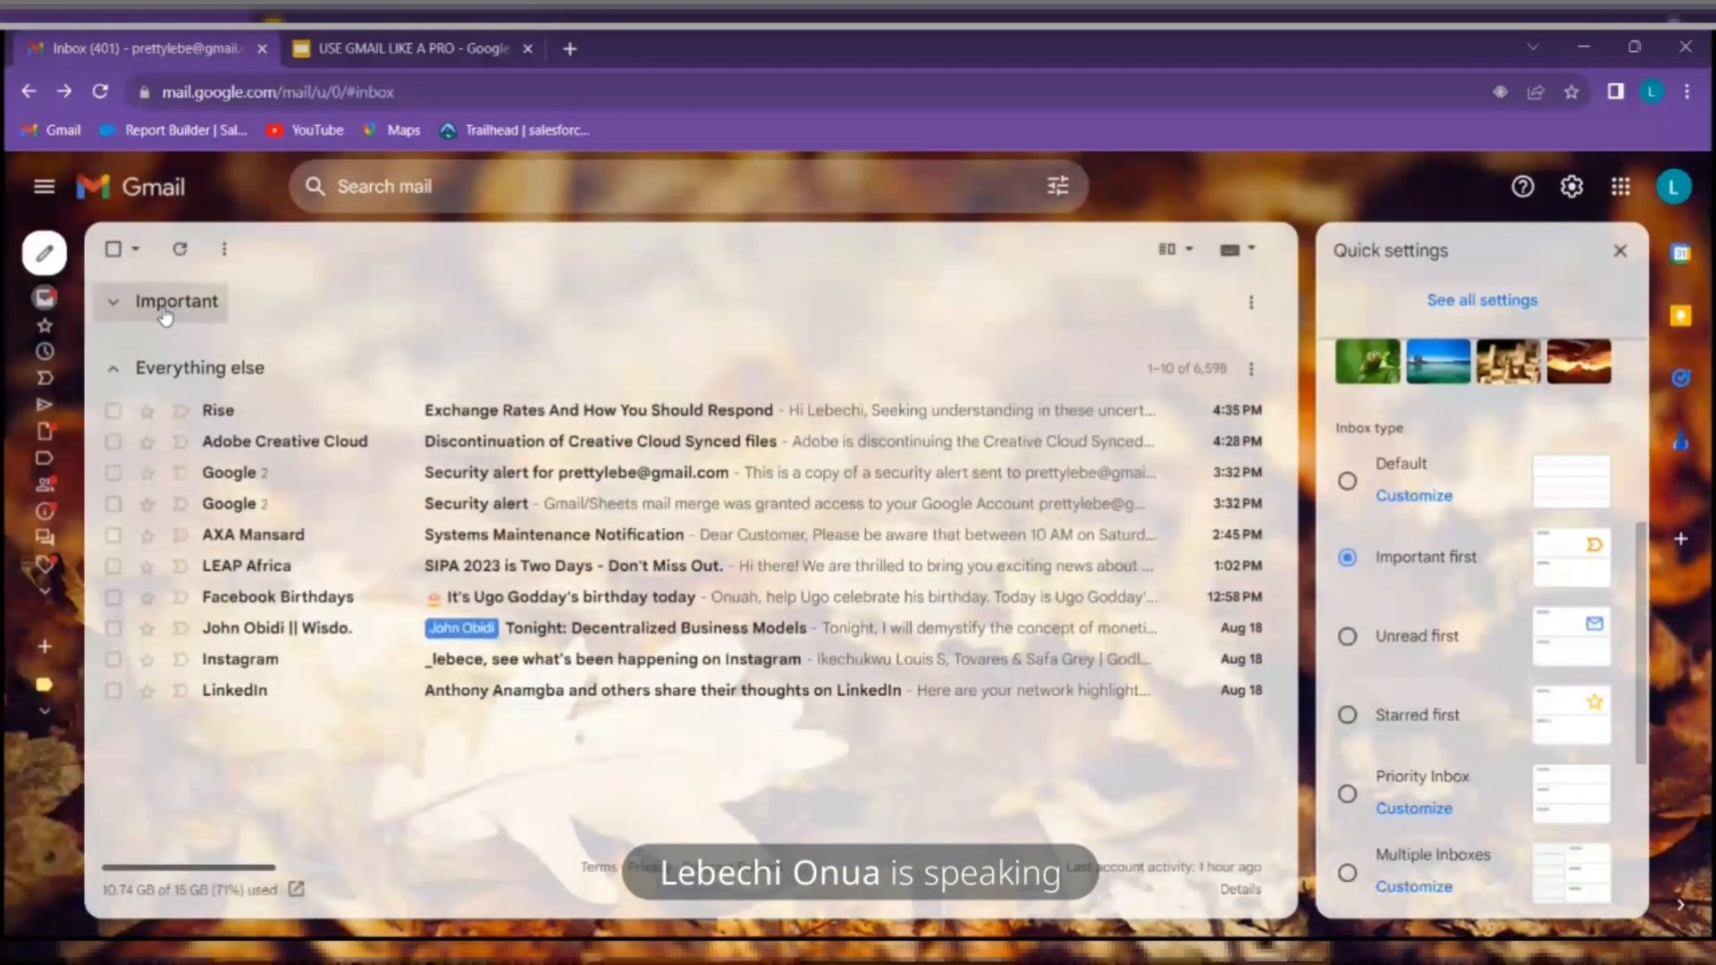
{"action": "left_click", "coordinate": [174, 368]}
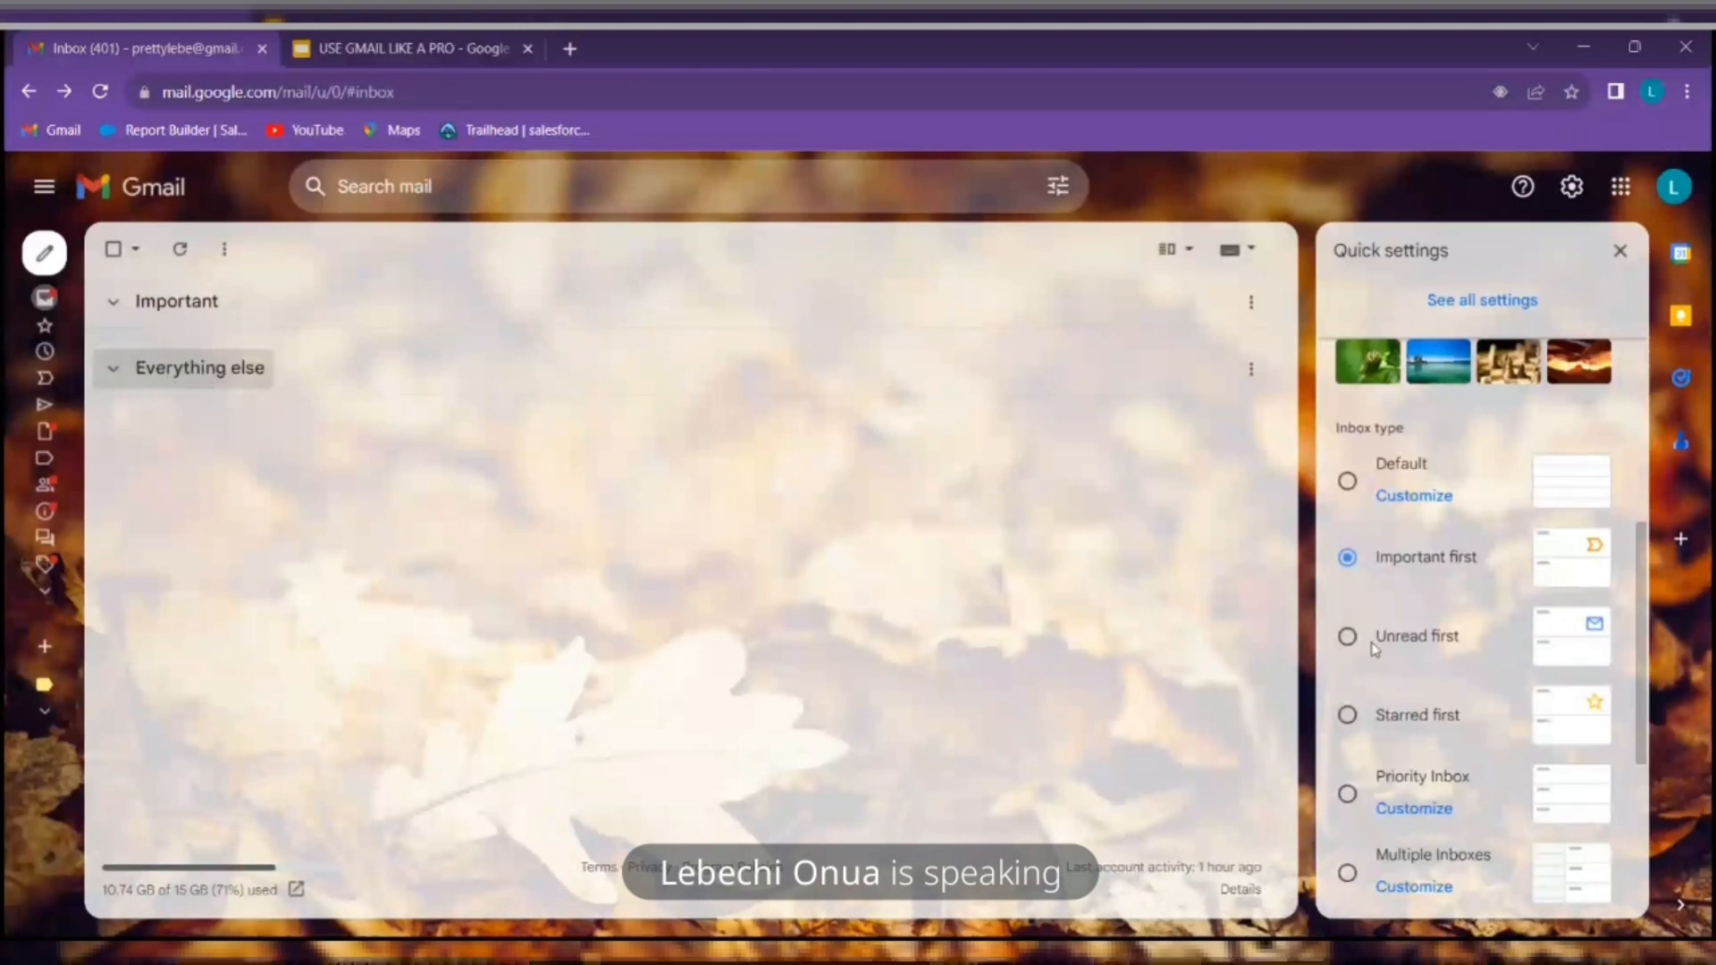
Try Unread first, then use Starred first with the 13-message Starred section collapsed
{"action": "left_click", "coordinate": [1346, 638]}
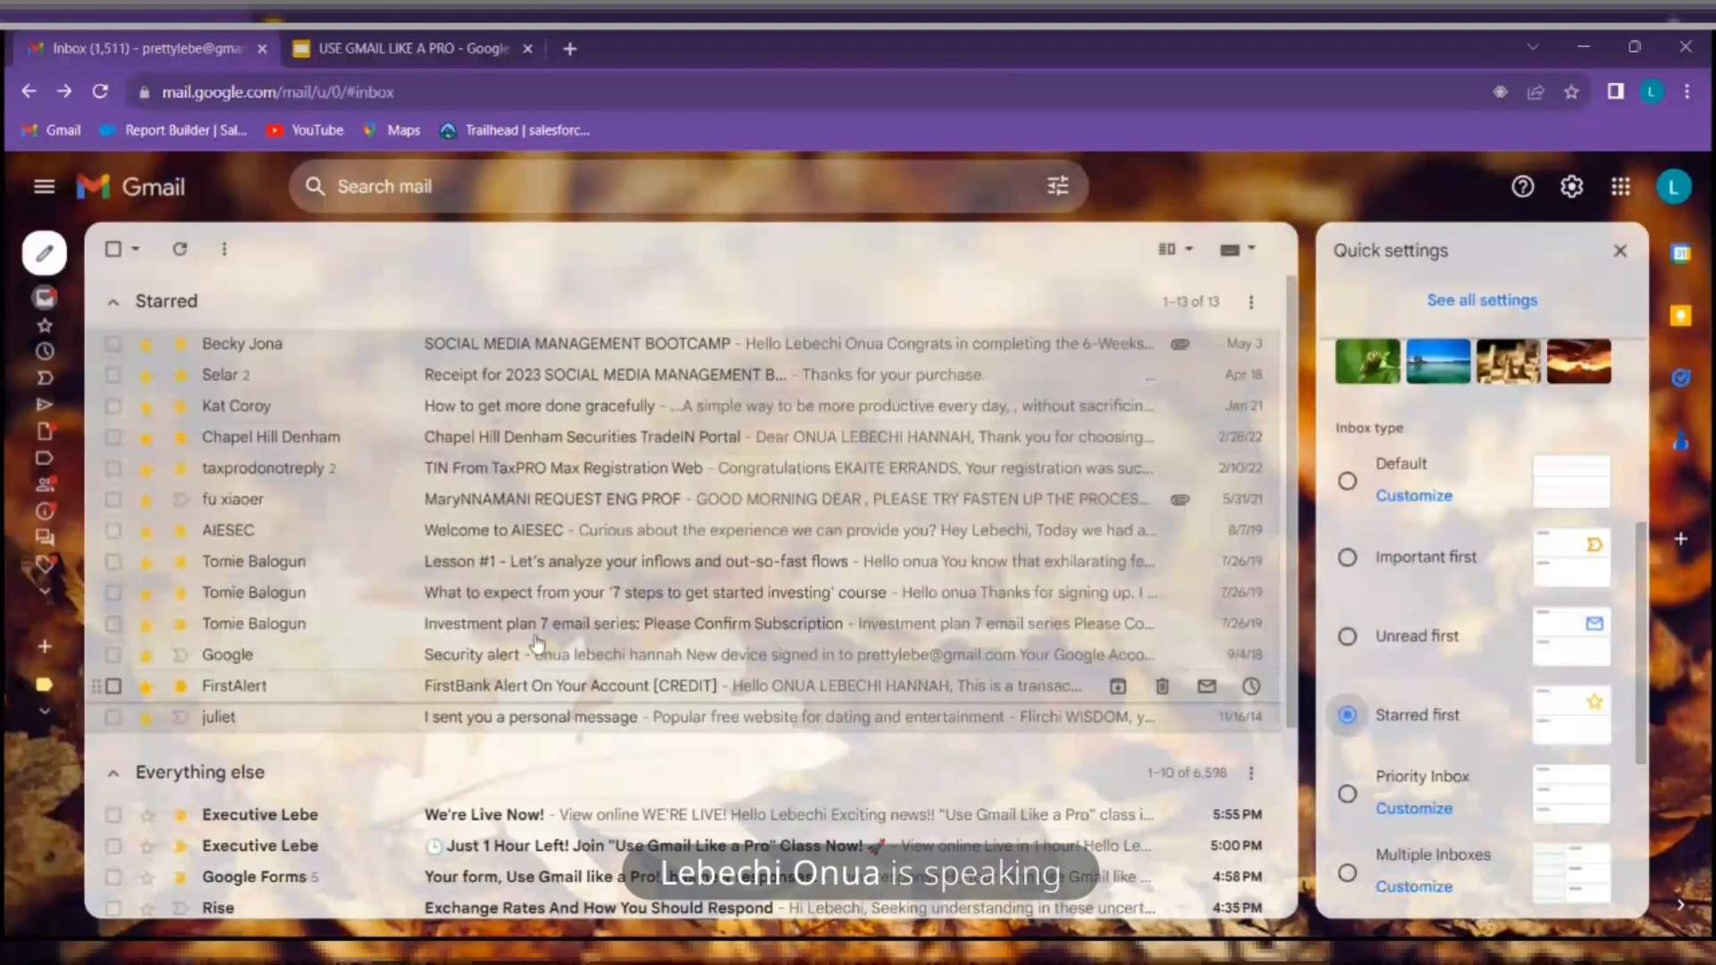
{"action": "left_click", "coordinate": [161, 304]}
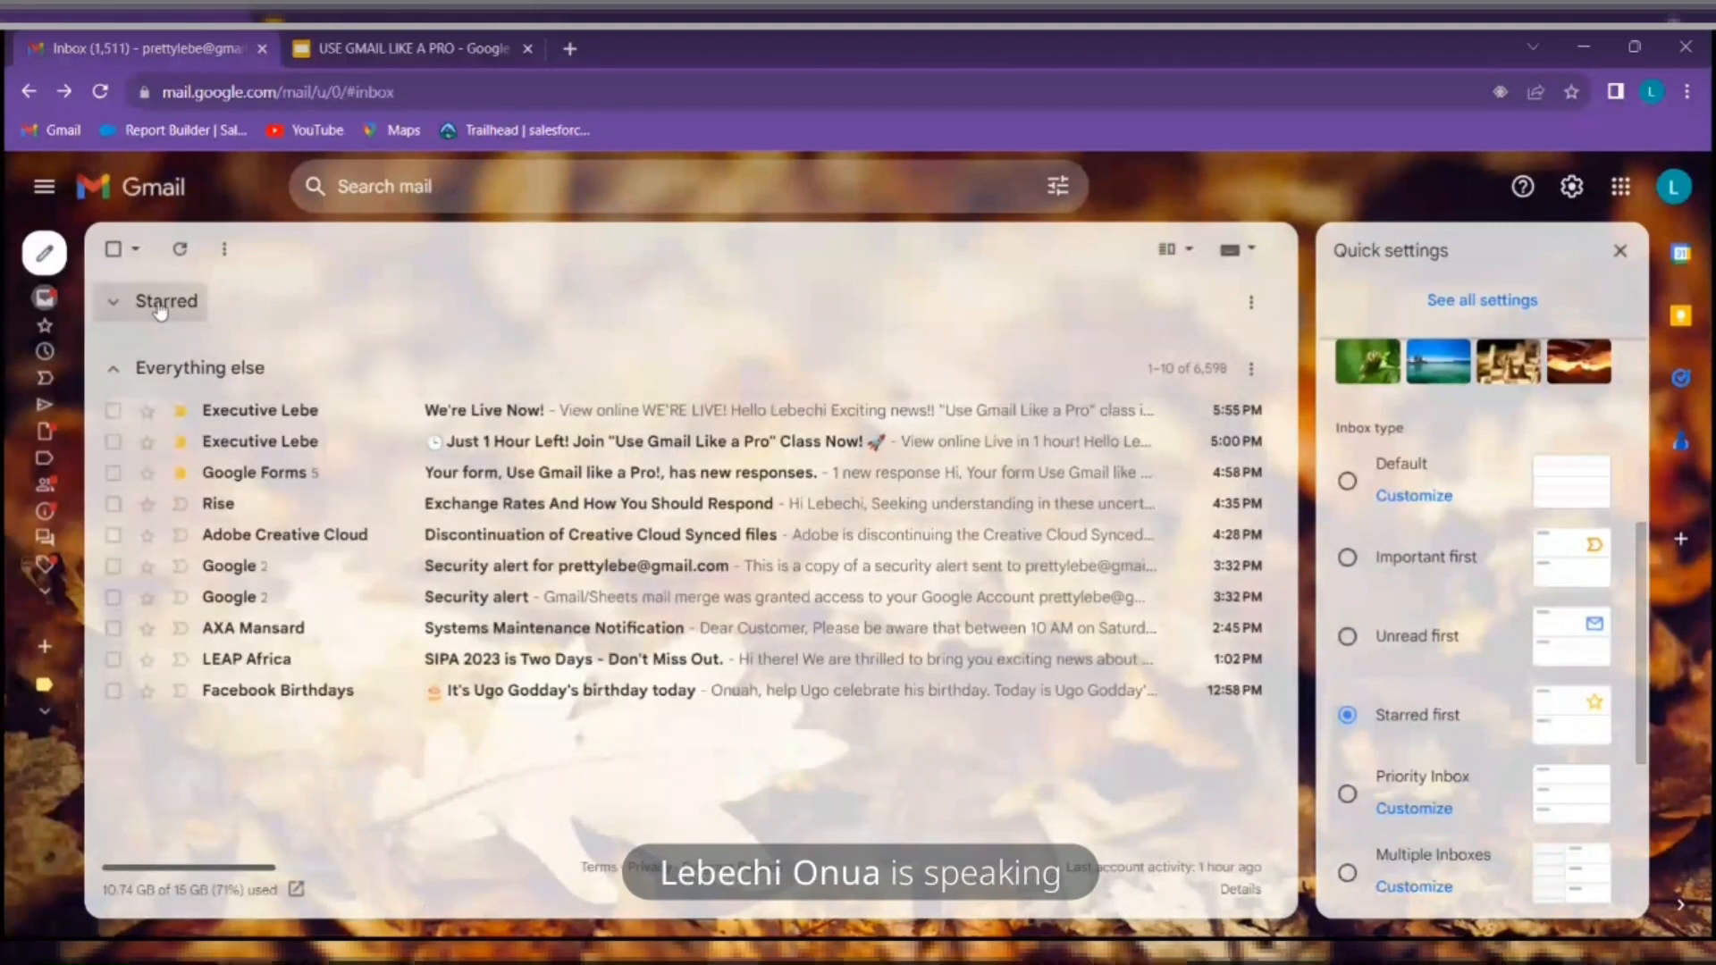
{"action": "scroll", "coordinate": [1507, 483], "scroll_direction": "down", "scroll_amount": 4}
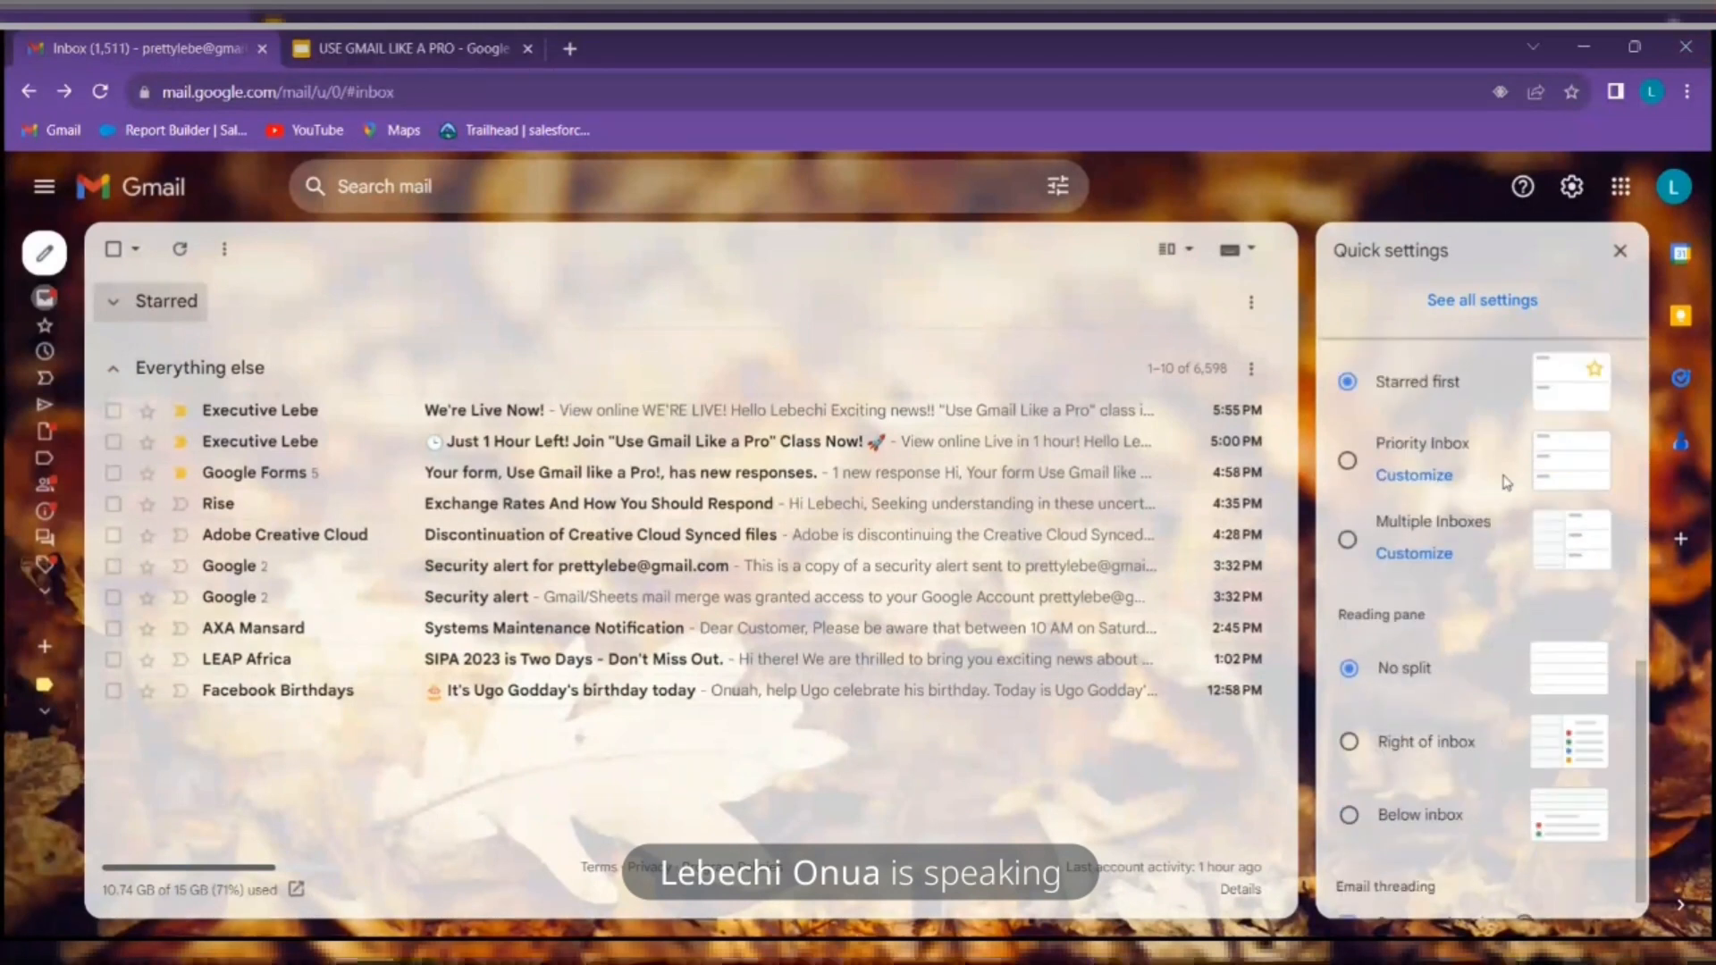
Switch to Priority Inbox and collapse its Important and unread, Starred and Everything else sections
{"action": "left_click", "coordinate": [1433, 462]}
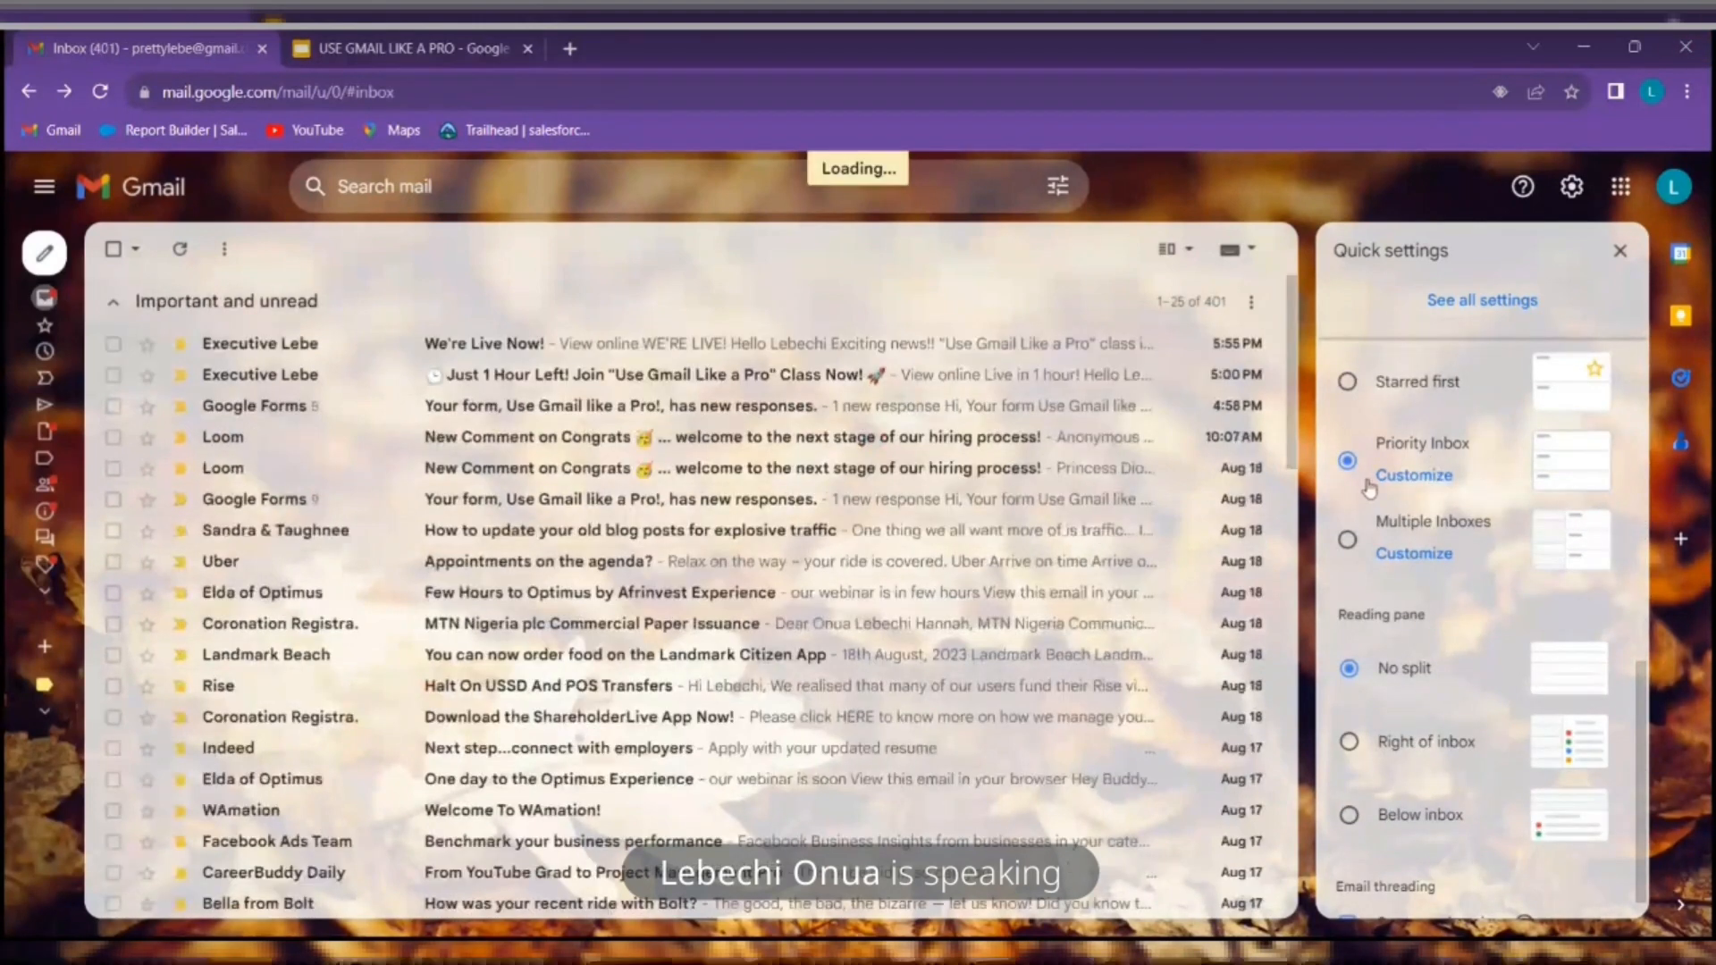
{"action": "left_click", "coordinate": [161, 302]}
{"action": "left_click", "coordinate": [167, 367]}
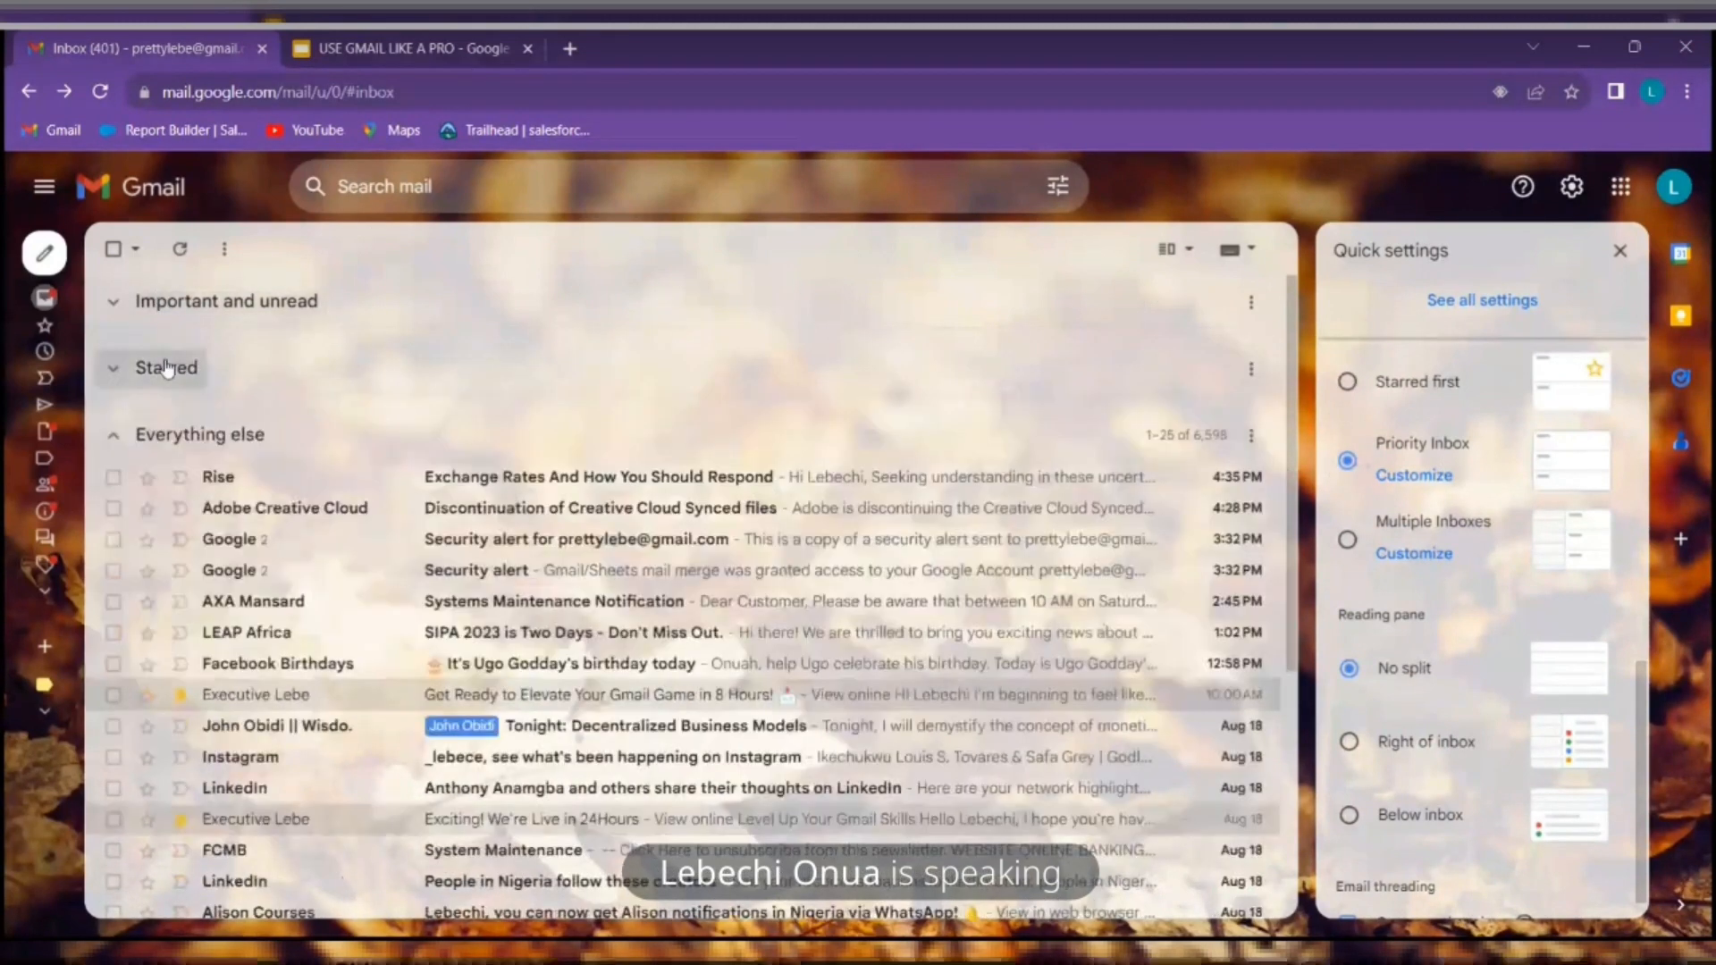
{"action": "left_click", "coordinate": [187, 444]}
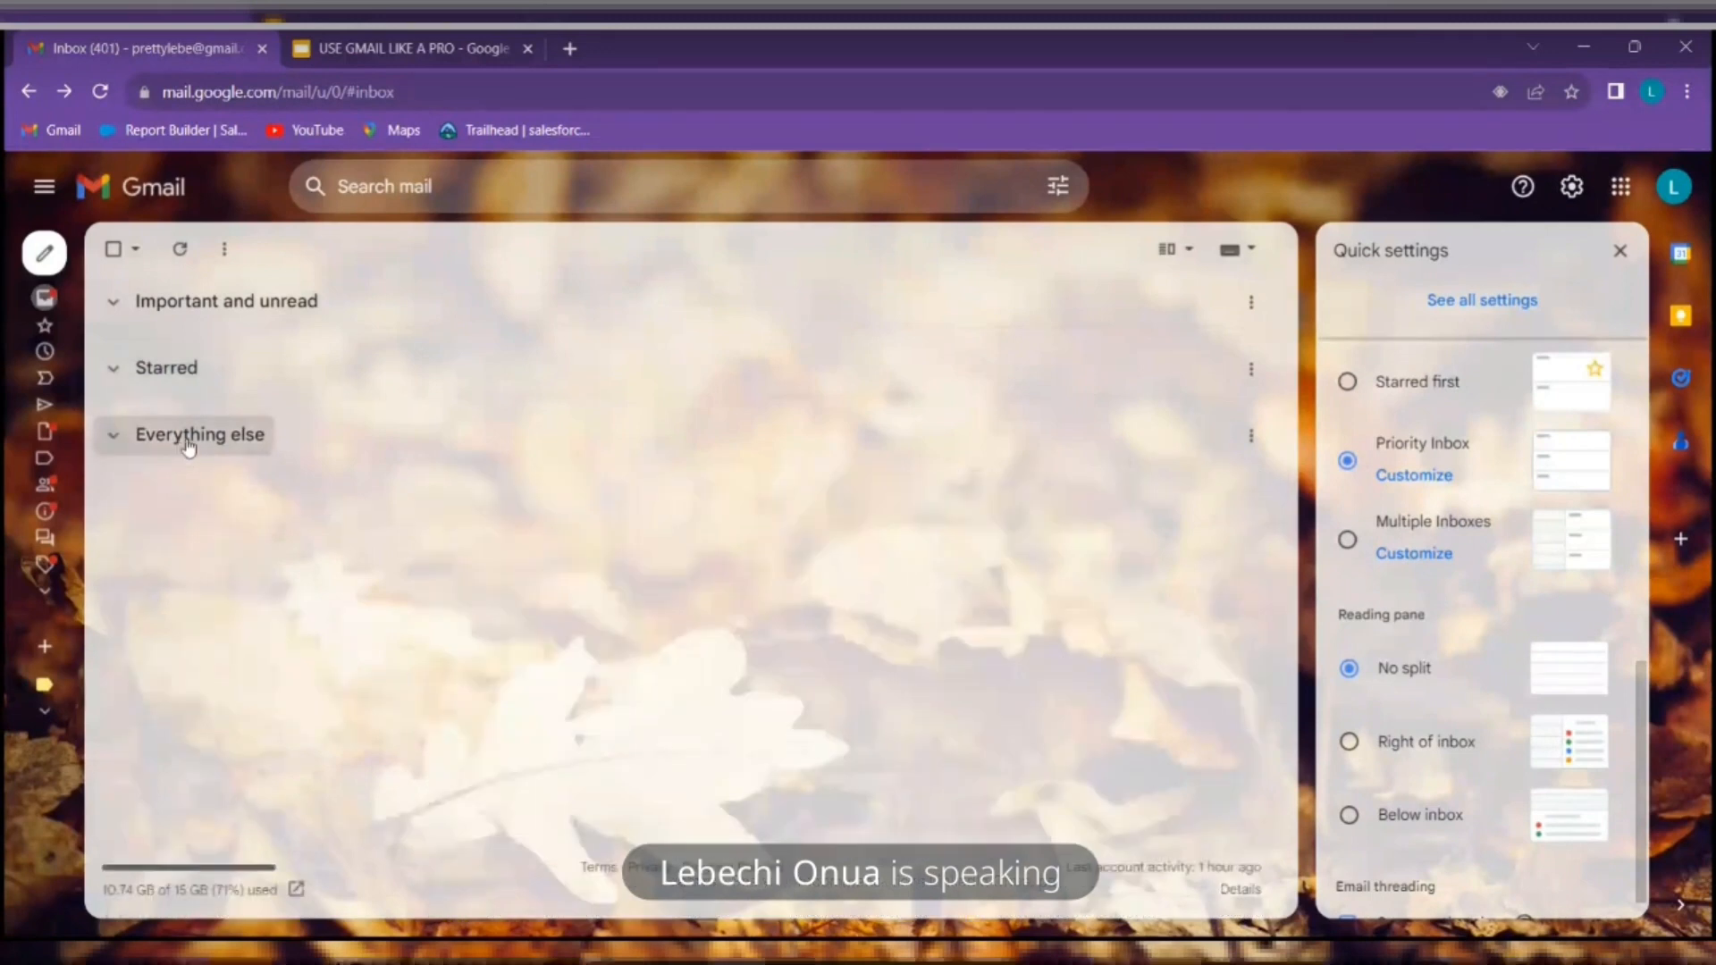
Re-expand the three Priority Inbox sections and open its customisation settings
{"action": "left_click", "coordinate": [219, 445]}
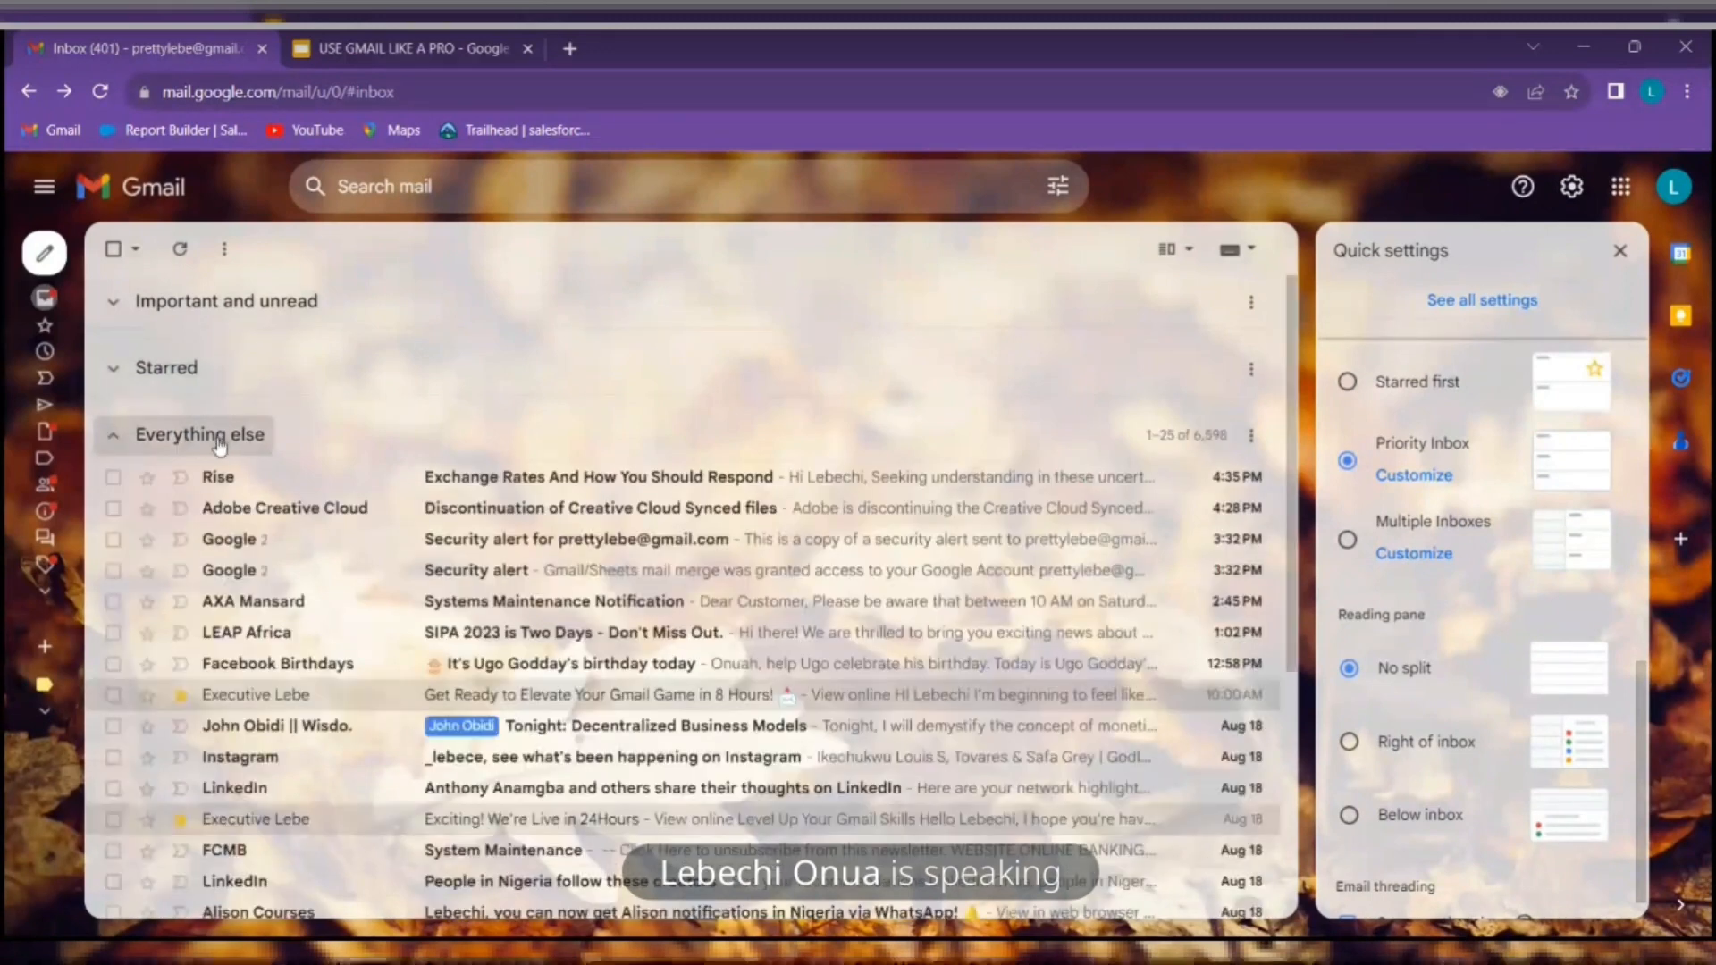
{"action": "left_click", "coordinate": [198, 372]}
{"action": "left_click", "coordinate": [230, 308]}
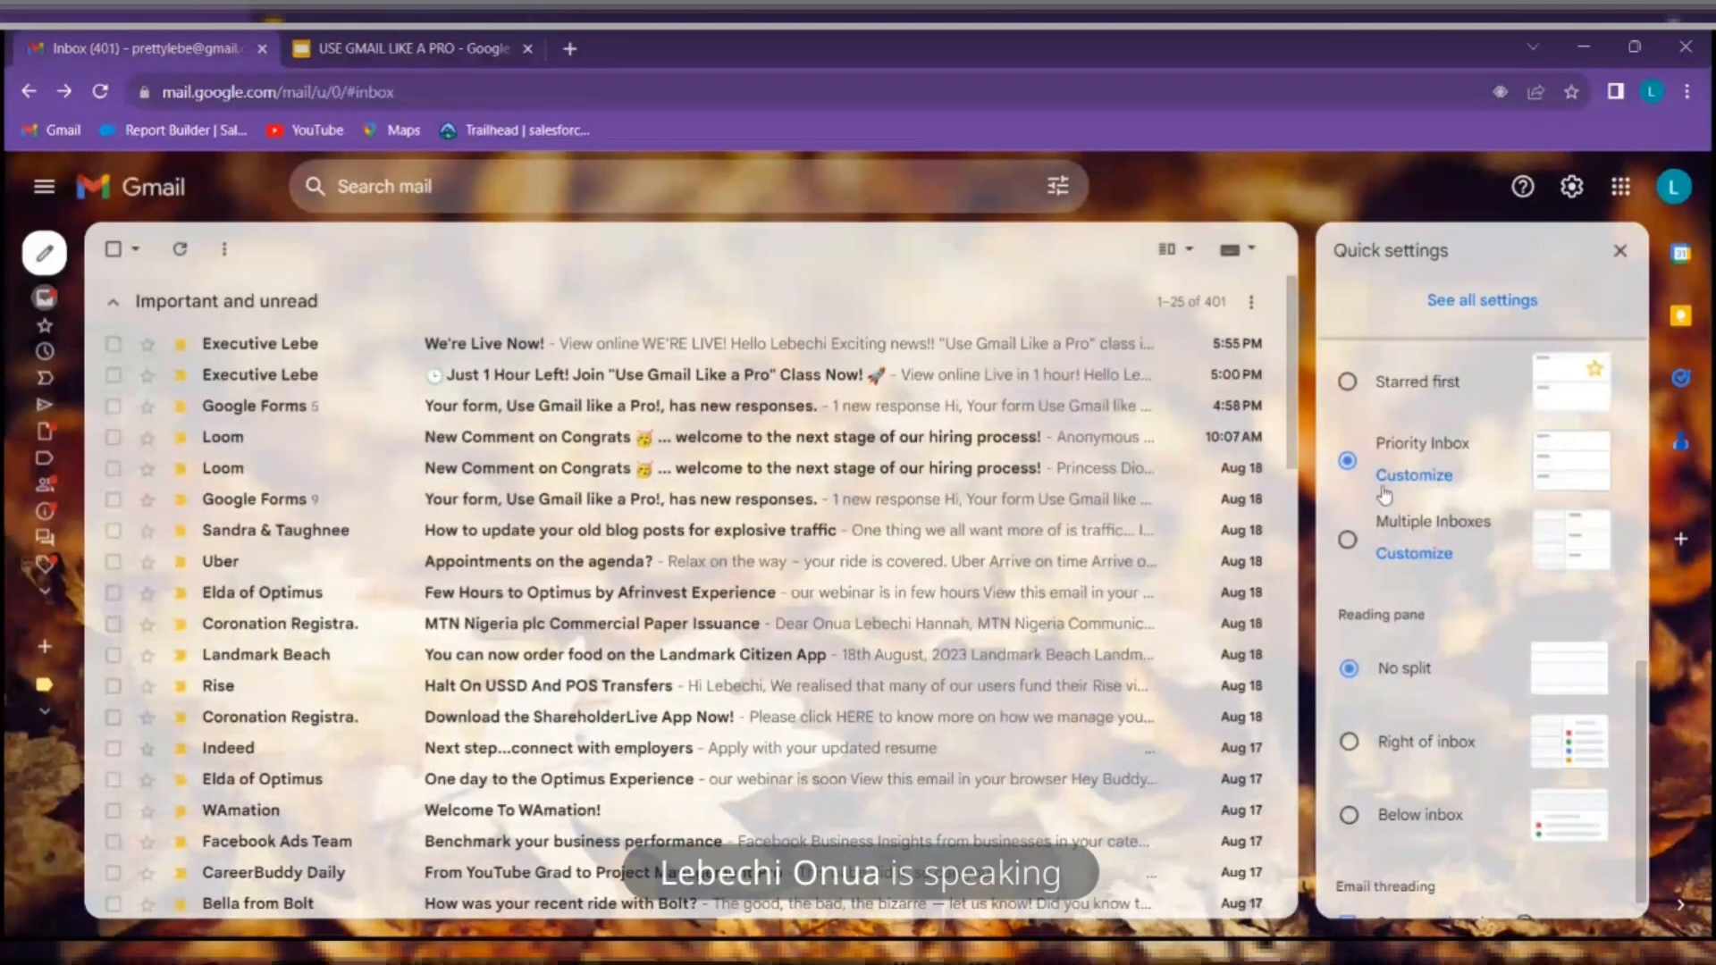
{"action": "left_click", "coordinate": [1385, 487]}
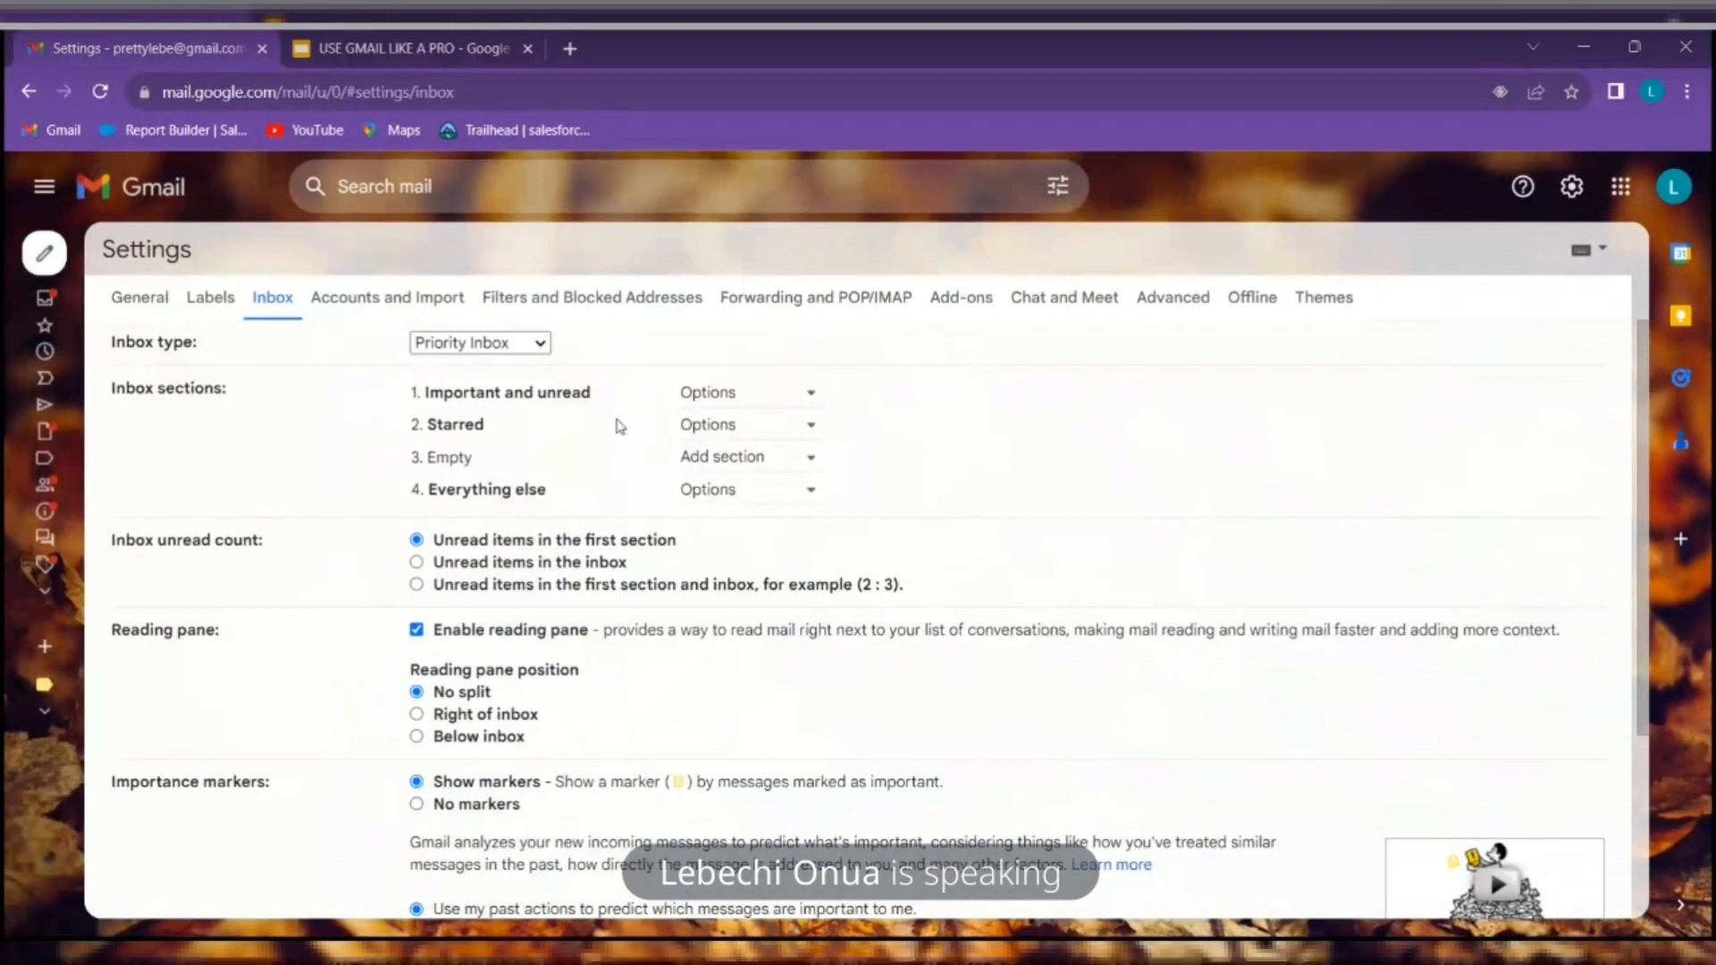
Set Priority Inbox section 1 to Unread and section 2 to Important
{"action": "left_click", "coordinate": [807, 394]}
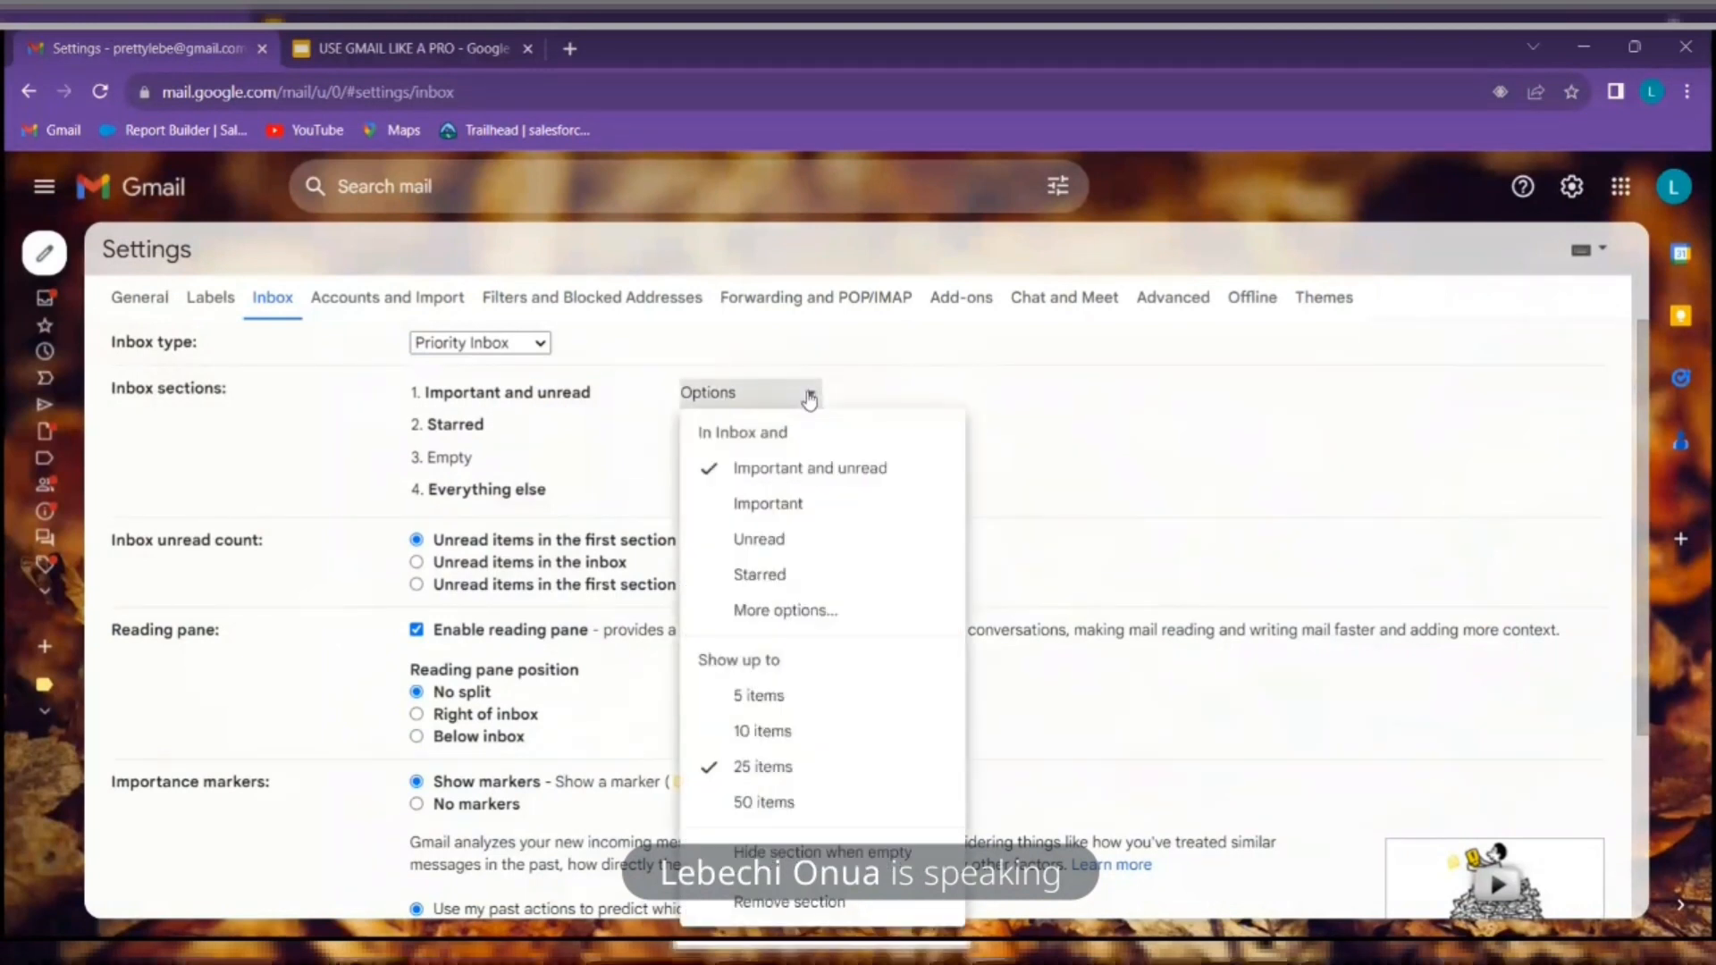
{"action": "left_click", "coordinate": [794, 515]}
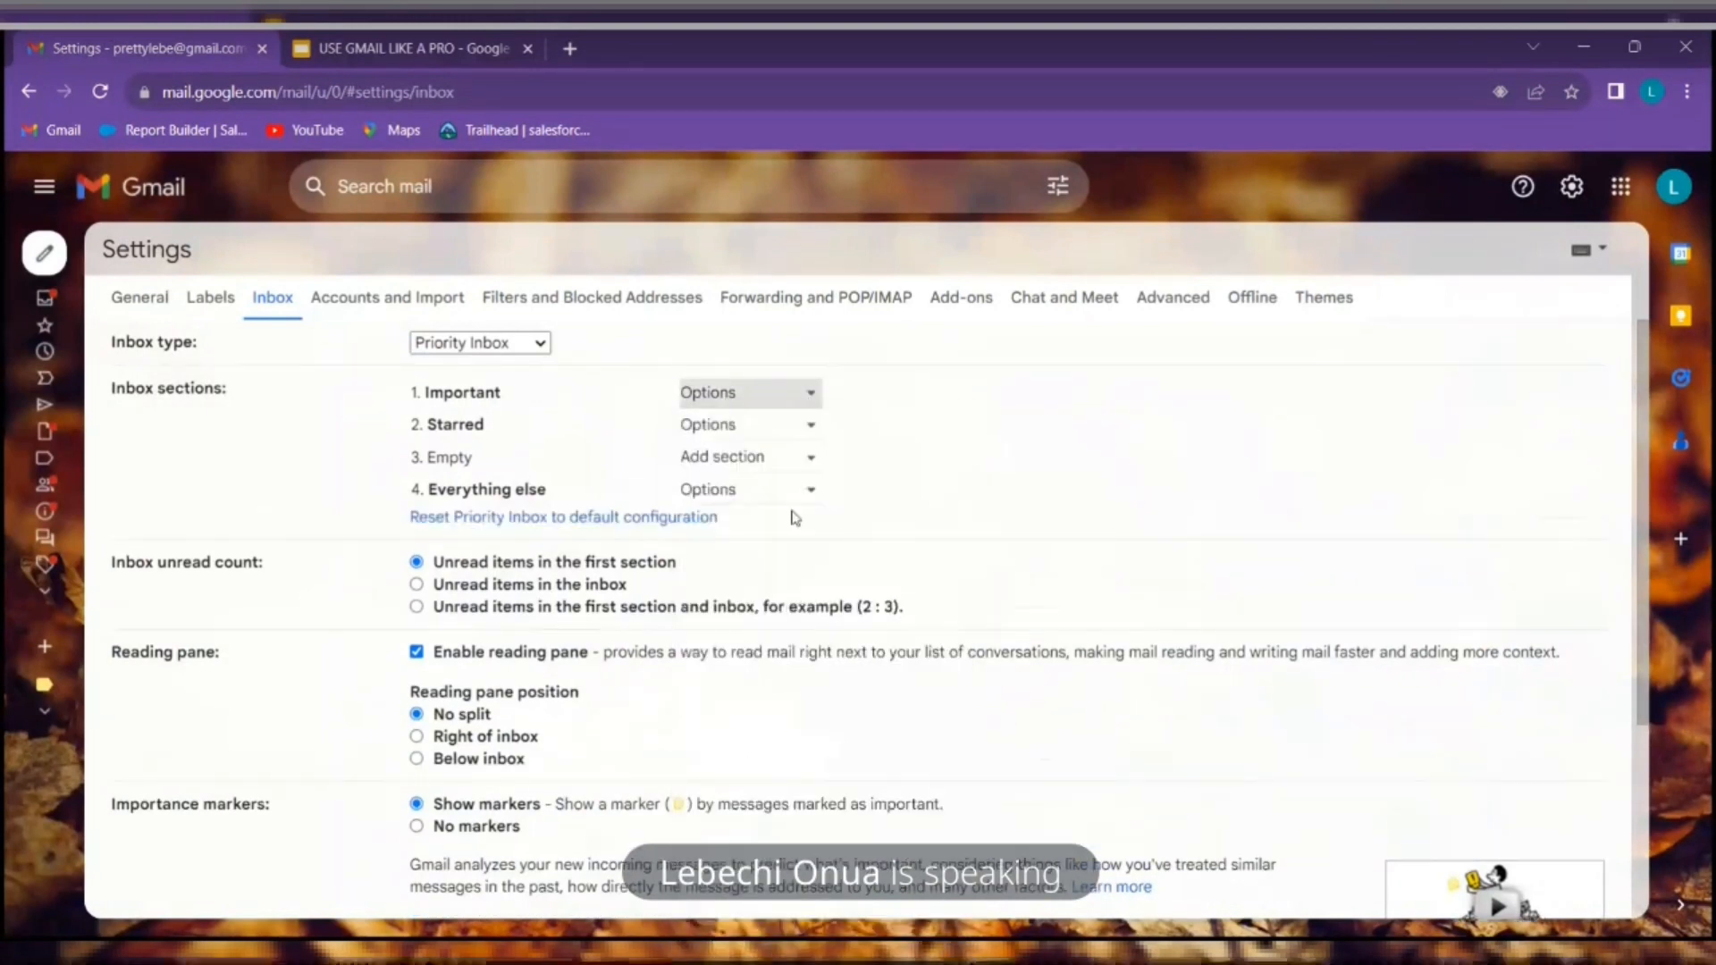
{"action": "left_click", "coordinate": [780, 398]}
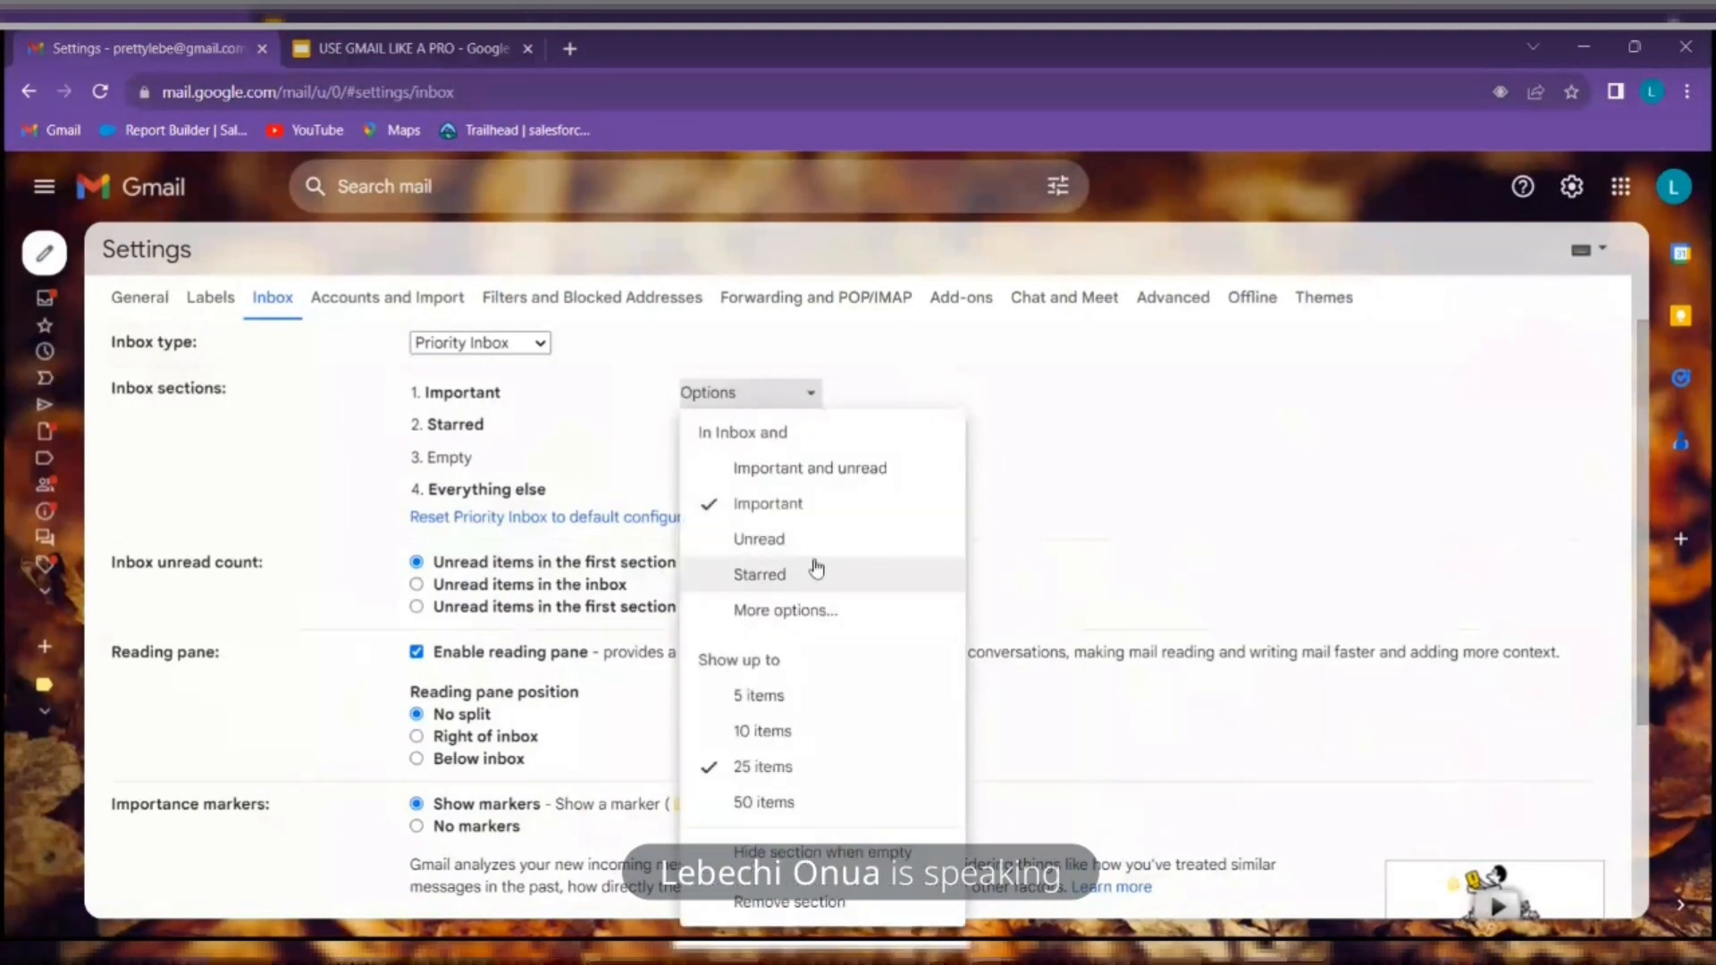
{"action": "left_click", "coordinate": [813, 555]}
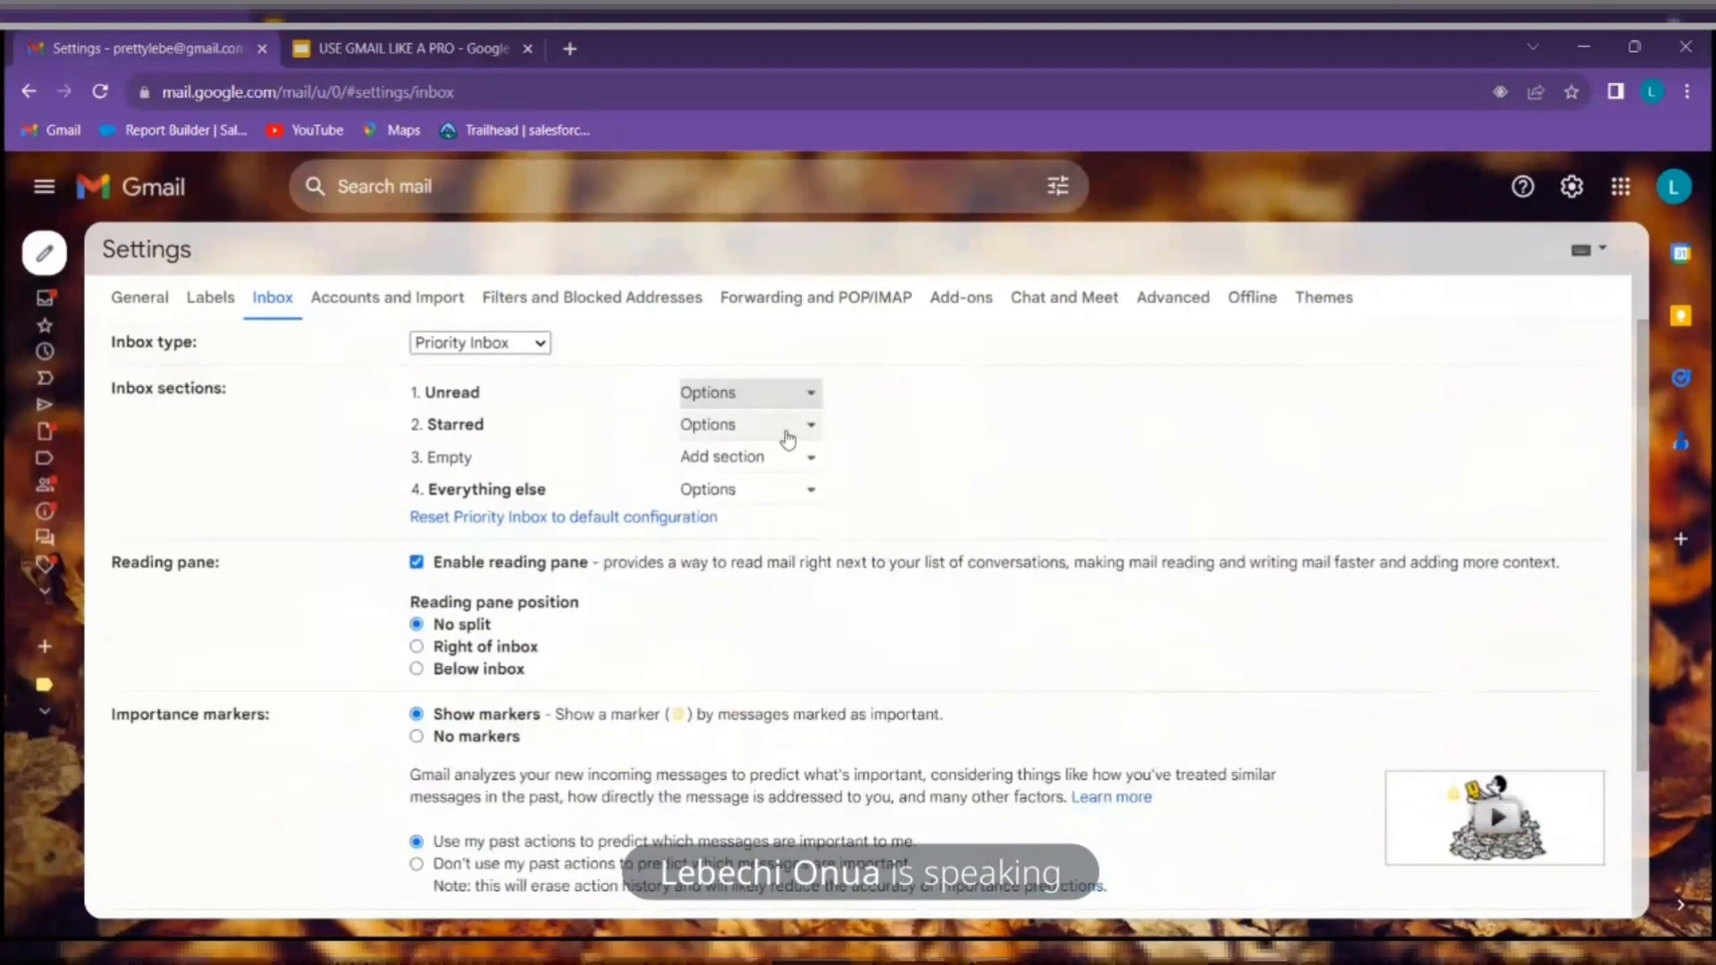
{"action": "left_click", "coordinate": [790, 429]}
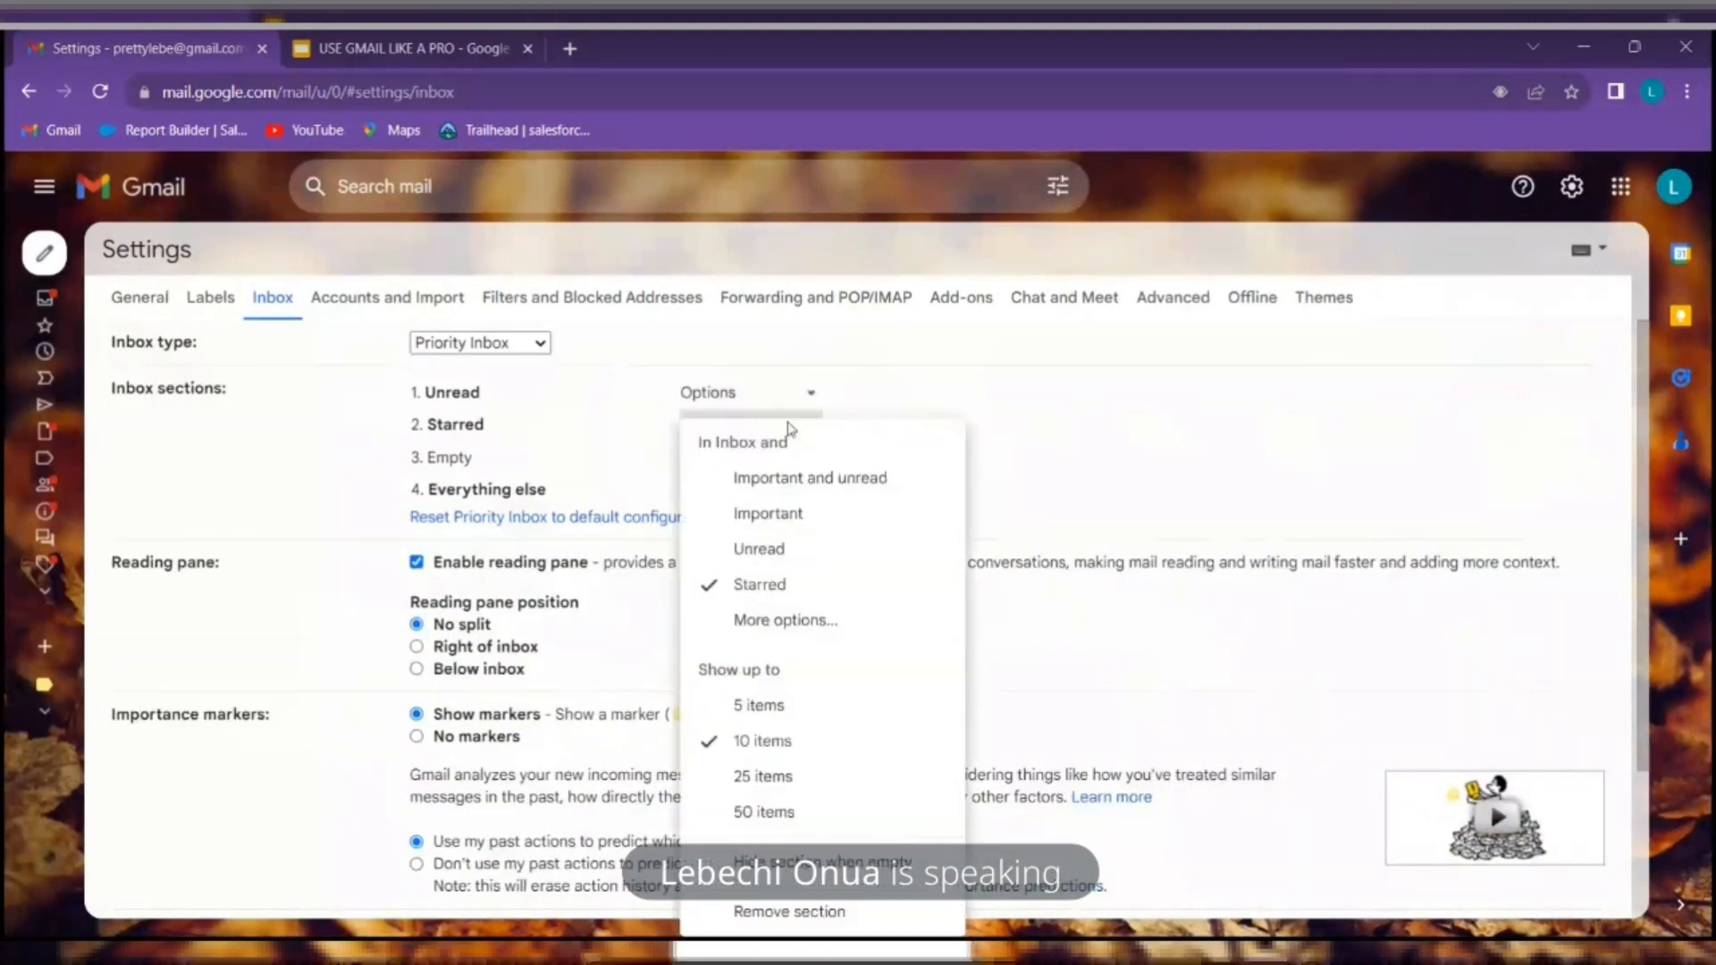
{"action": "left_click", "coordinate": [797, 517]}
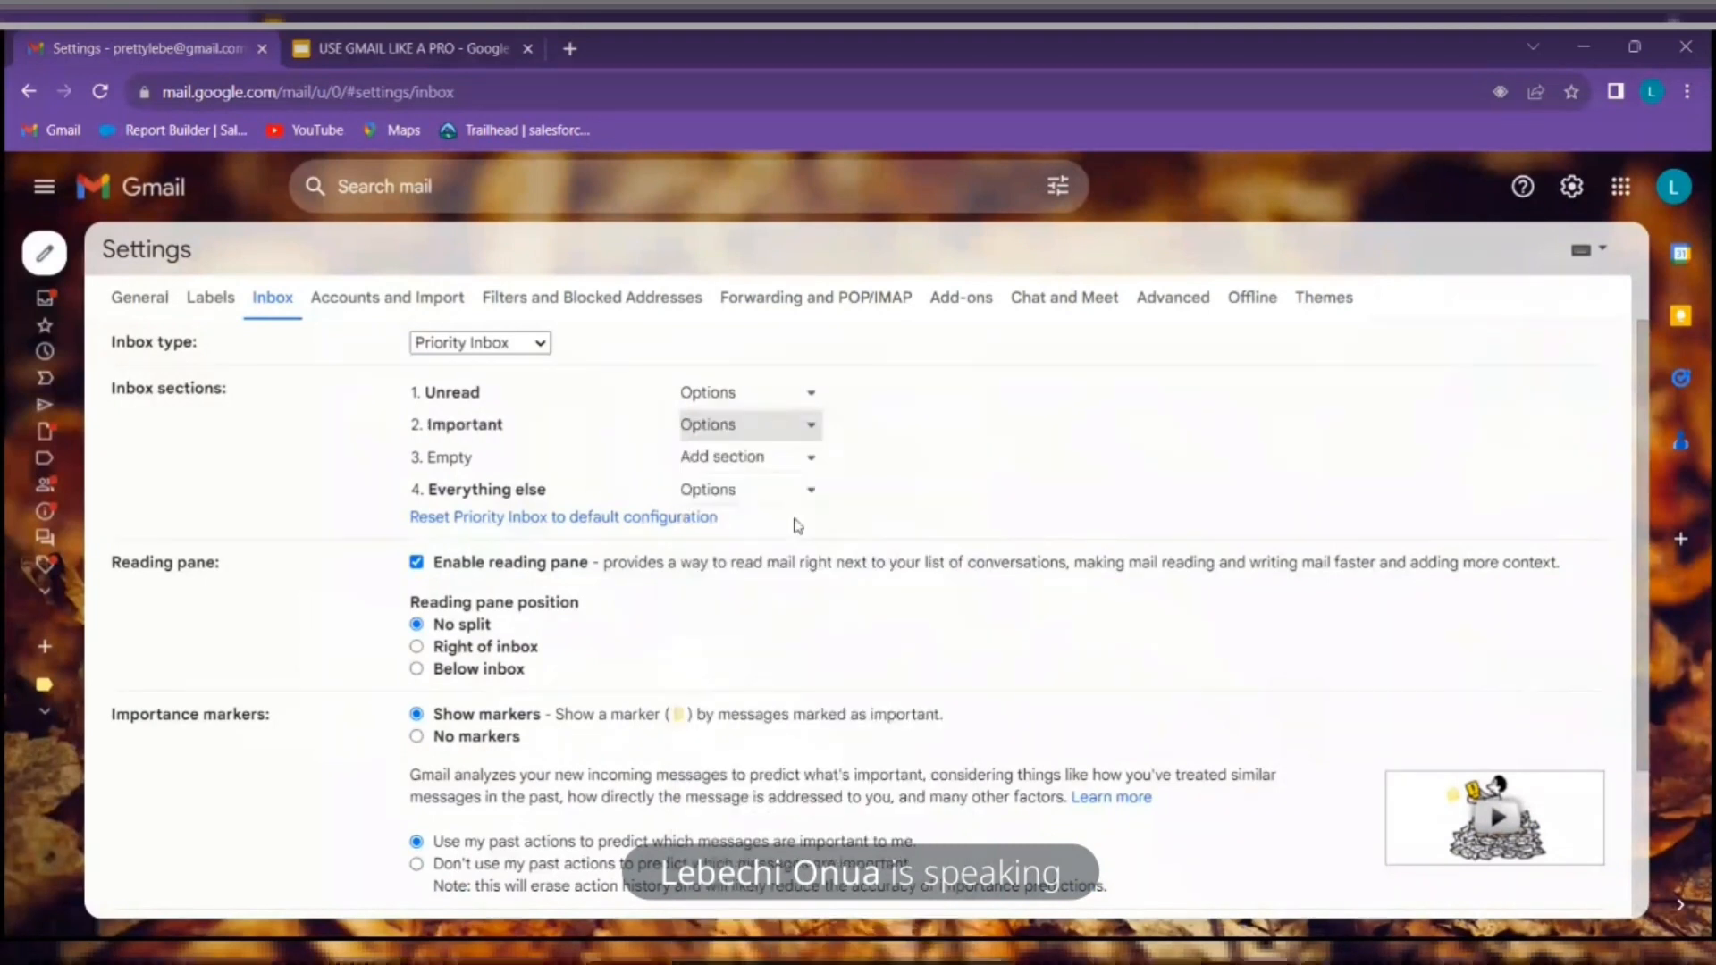
Add Starred as section 3, then cancel without saving the section changes
{"action": "left_click", "coordinate": [790, 460]}
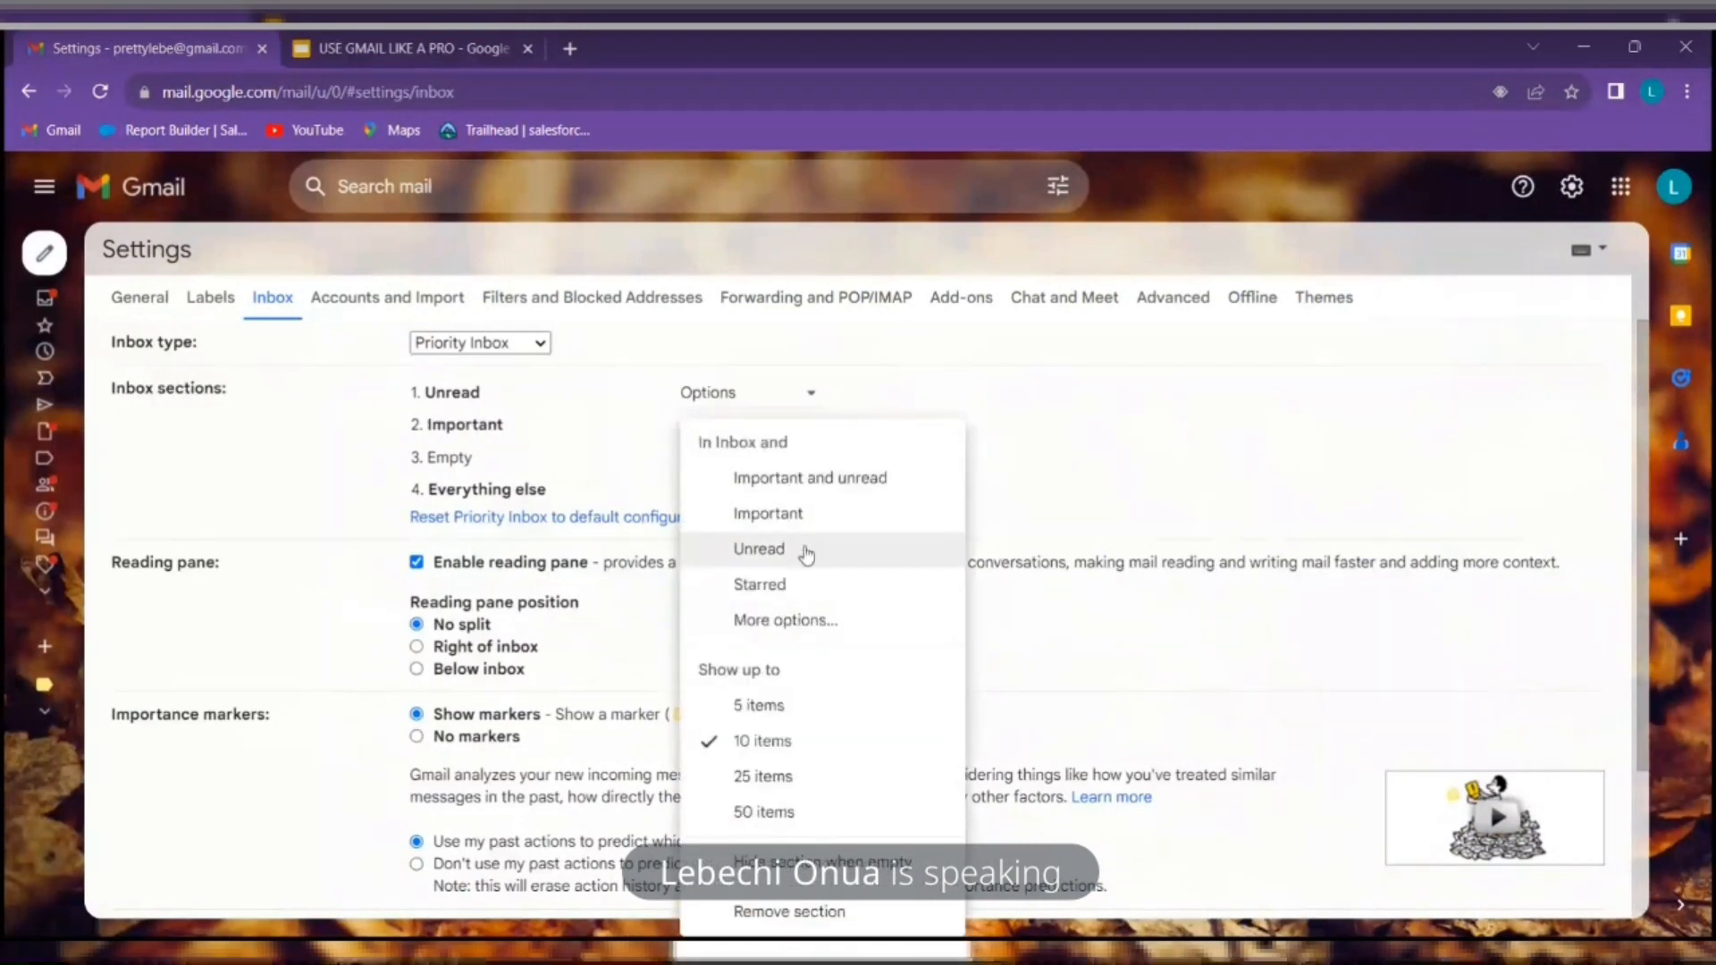
{"action": "left_click", "coordinate": [810, 596]}
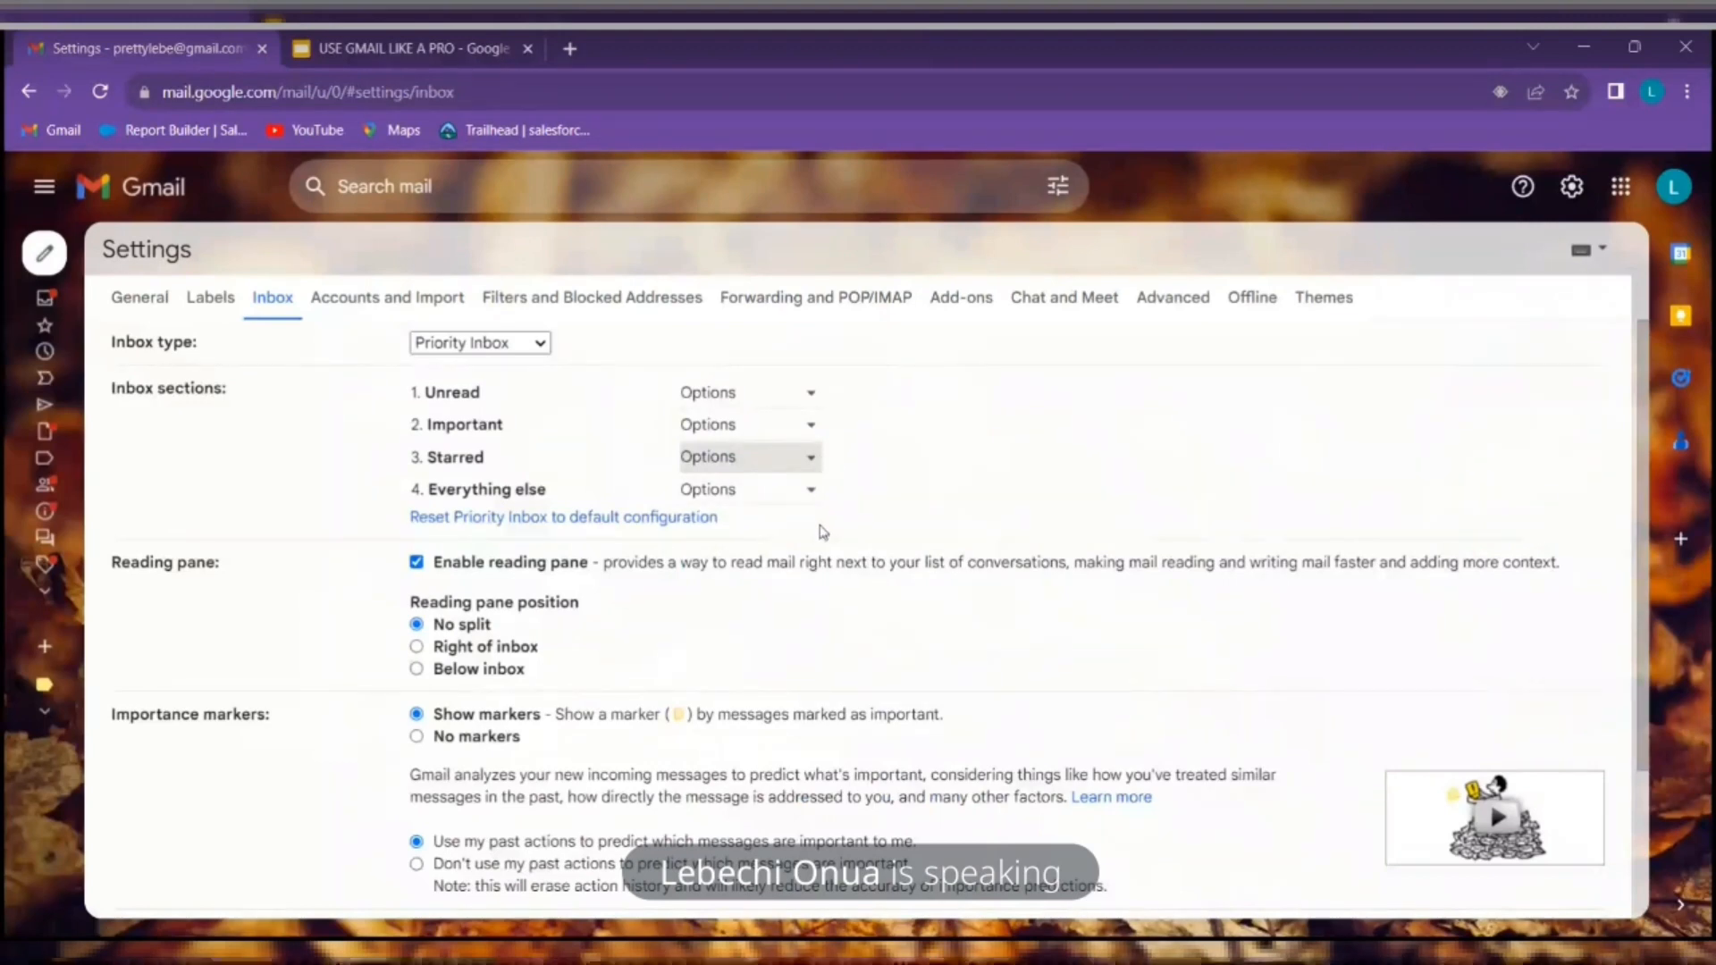
{"action": "scroll", "coordinate": [823, 532], "scroll_direction": "down", "scroll_amount": 2}
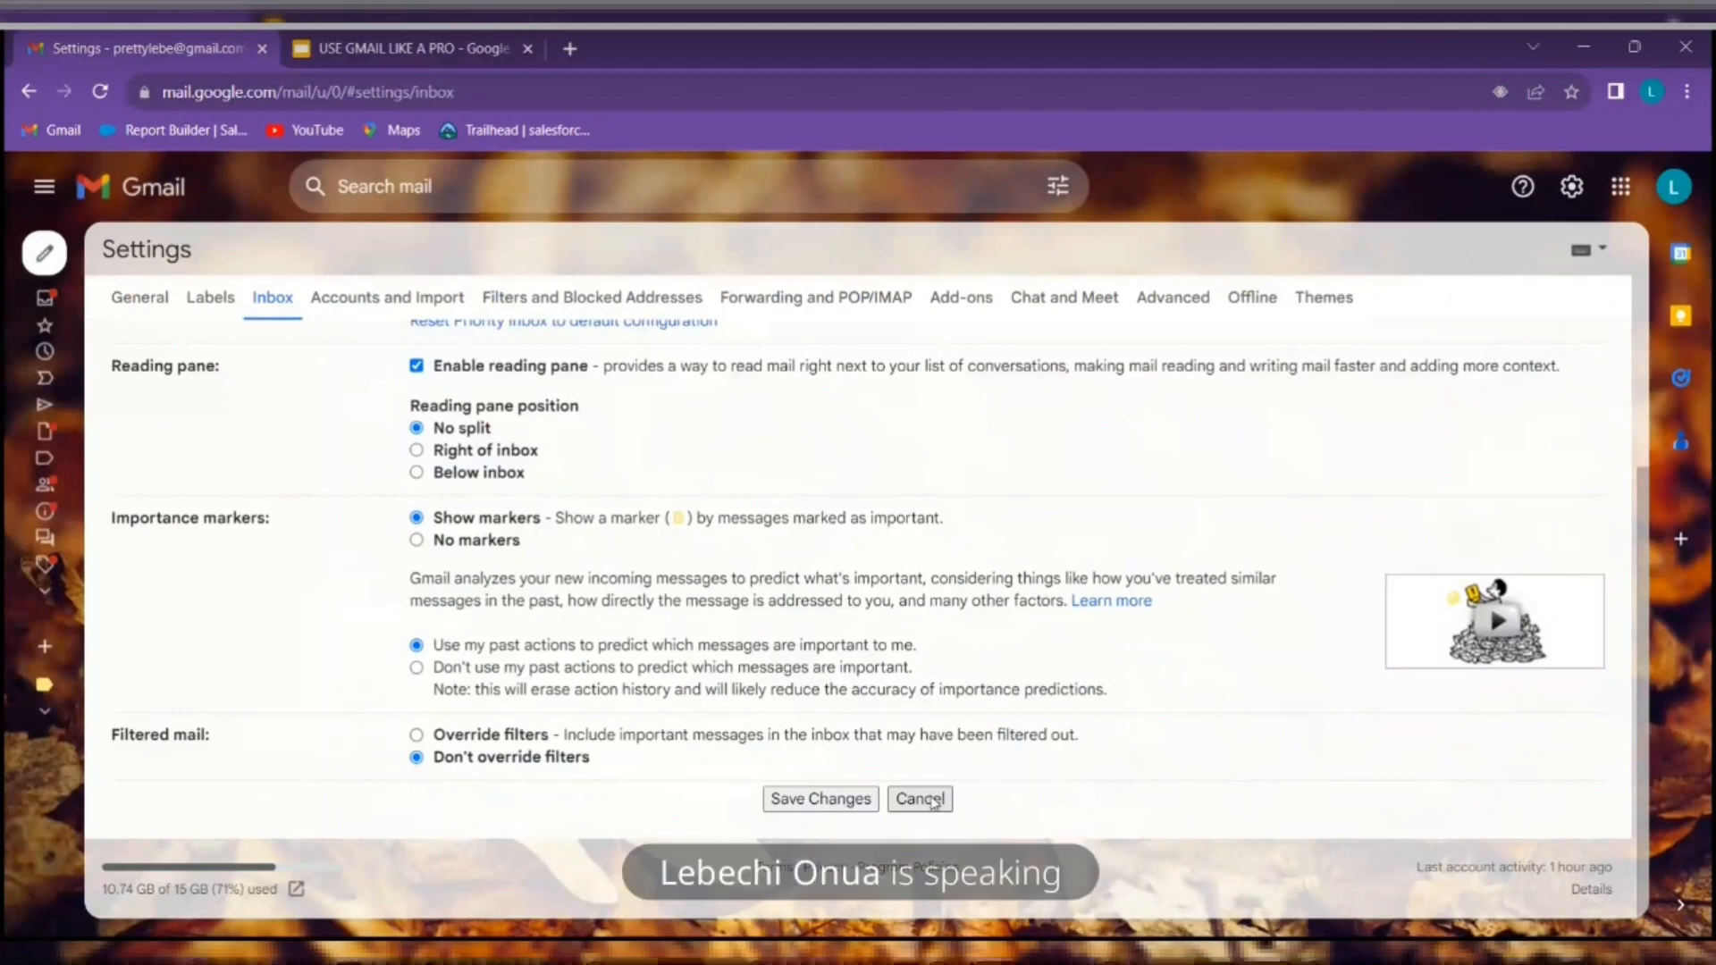
{"action": "left_click", "coordinate": [928, 801]}
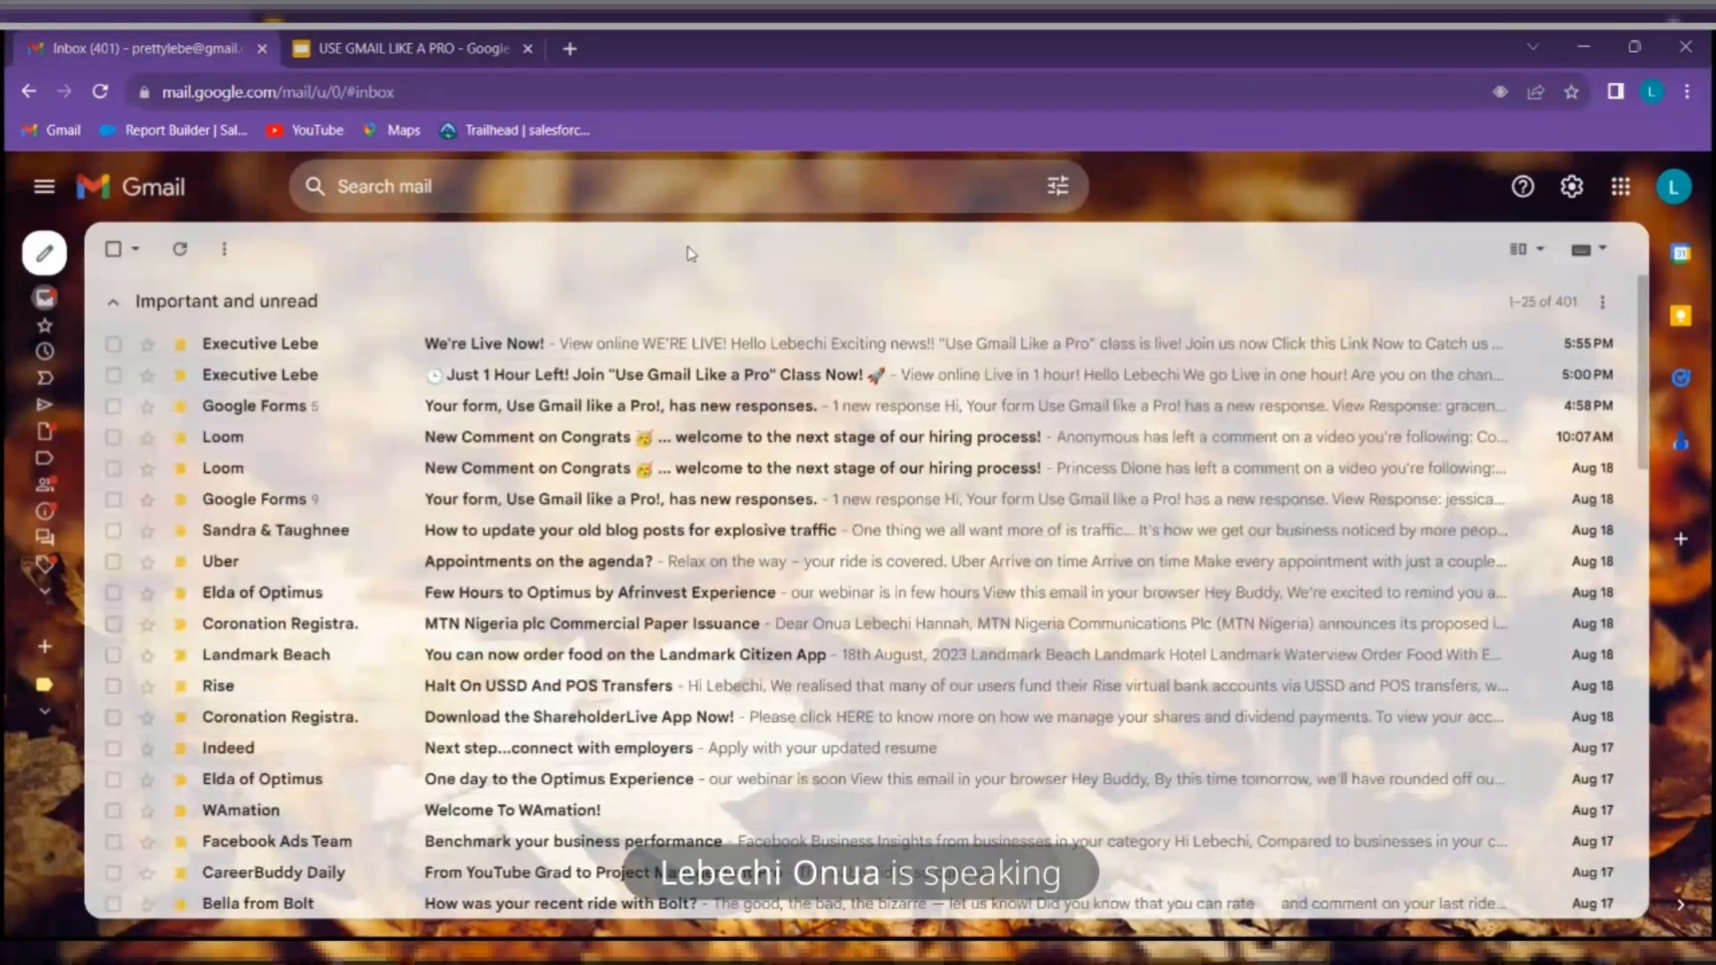
Switch to the Default tabbed inbox type and place the reading pane right of inbox
{"action": "left_click", "coordinate": [1571, 186]}
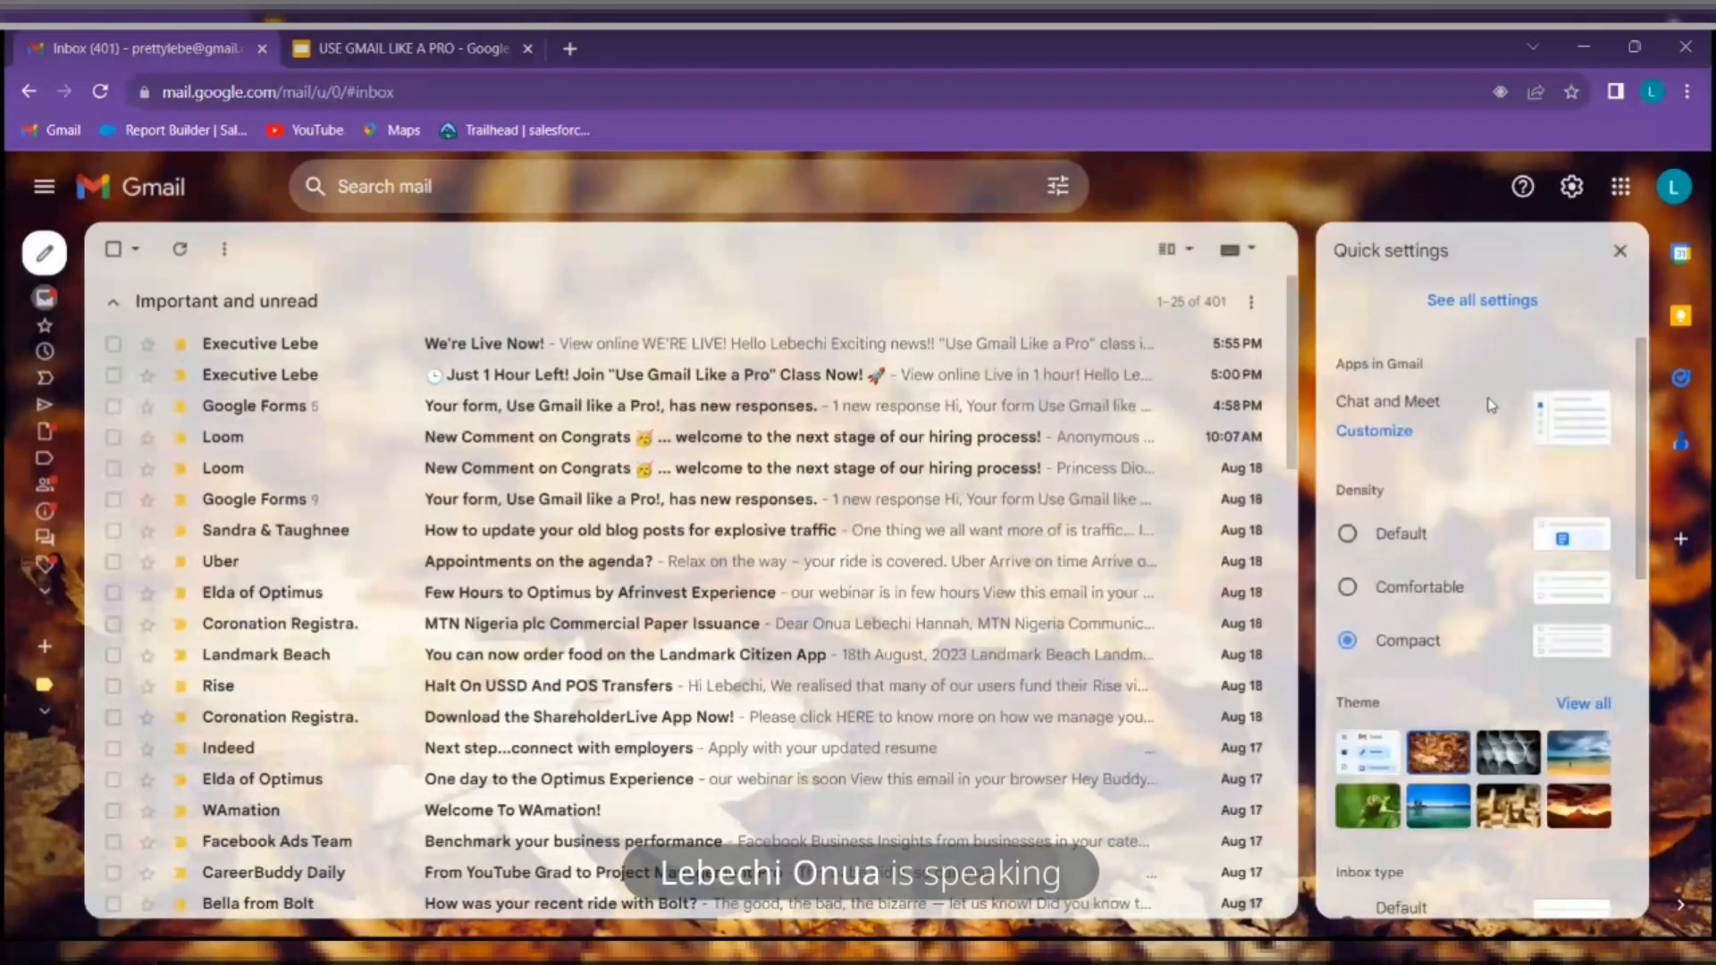
{"action": "scroll", "coordinate": [1436, 523], "scroll_direction": "down", "scroll_amount": 9}
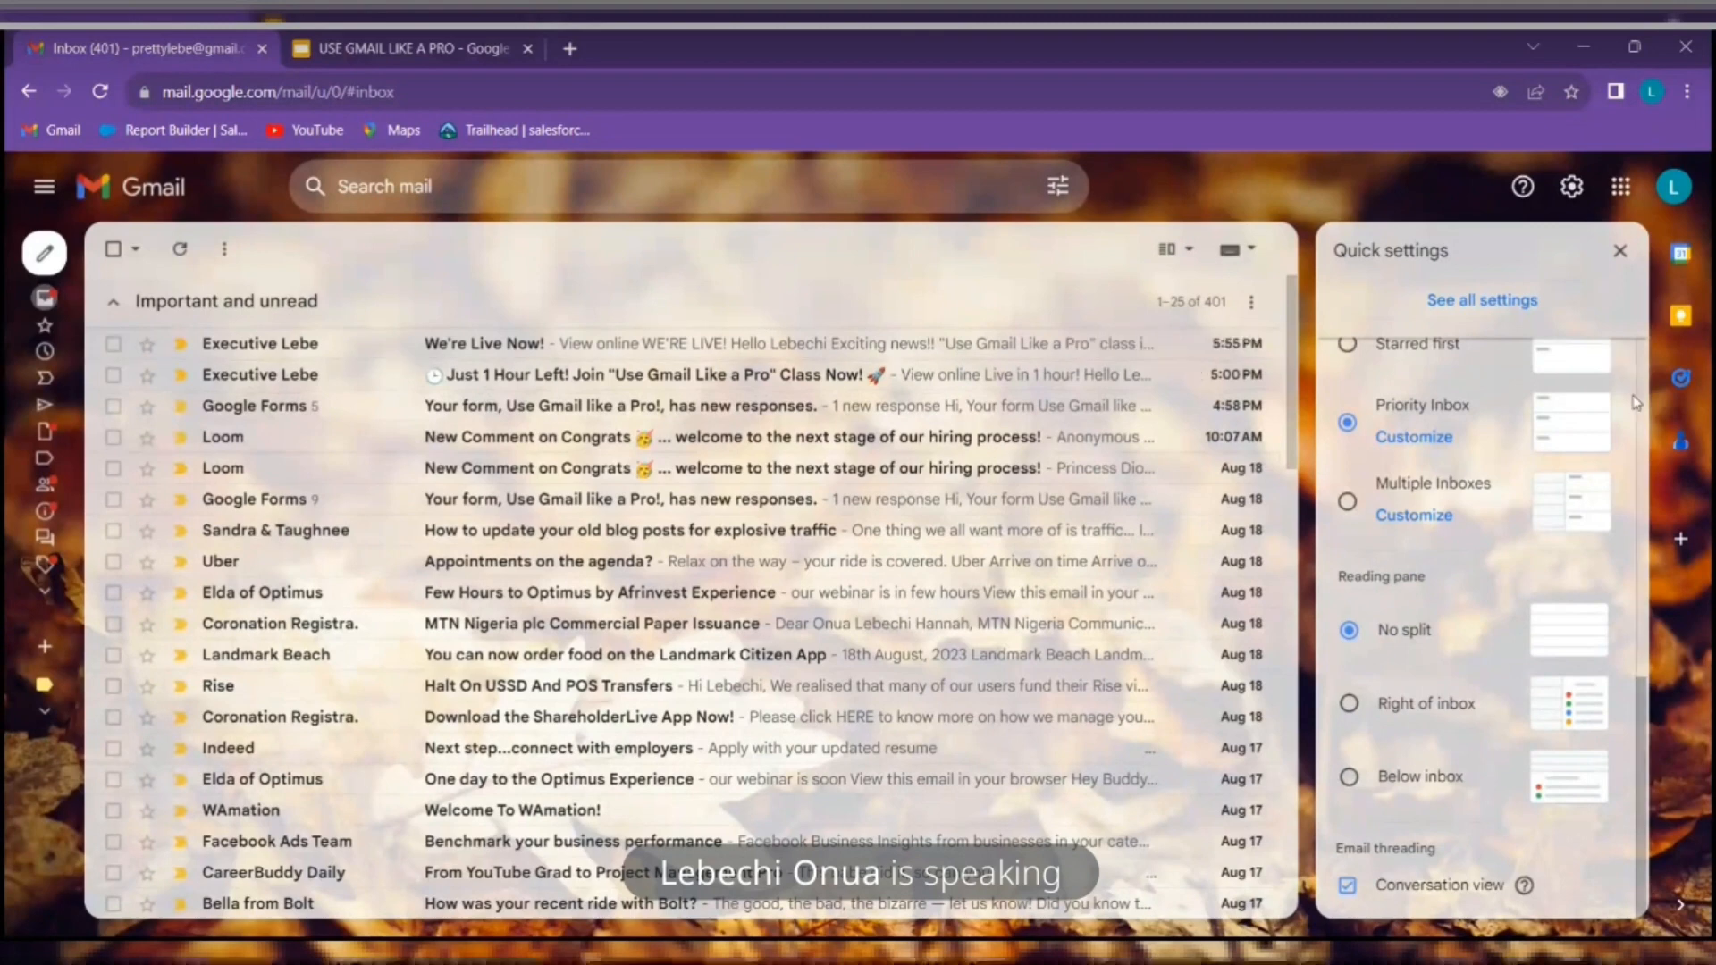
{"action": "scroll", "coordinate": [1422, 445], "scroll_direction": "up", "scroll_amount": 5}
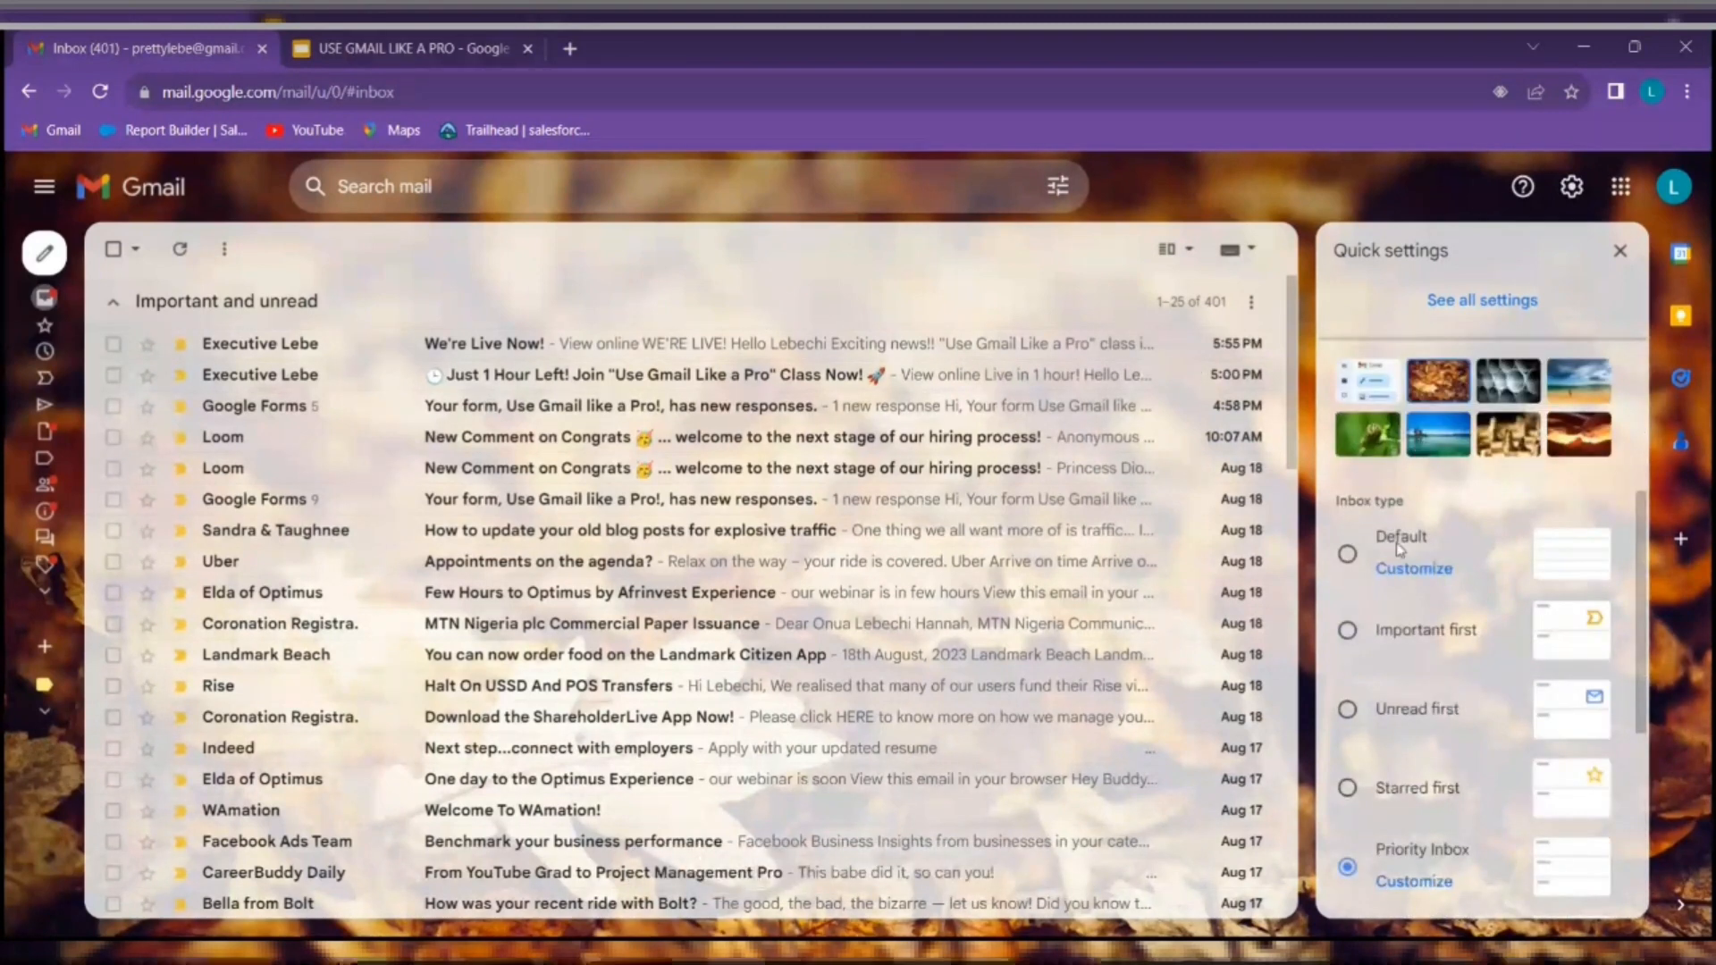
{"action": "left_click", "coordinate": [1347, 555]}
{"action": "scroll", "coordinate": [1452, 637], "scroll_direction": "down", "scroll_amount": 5}
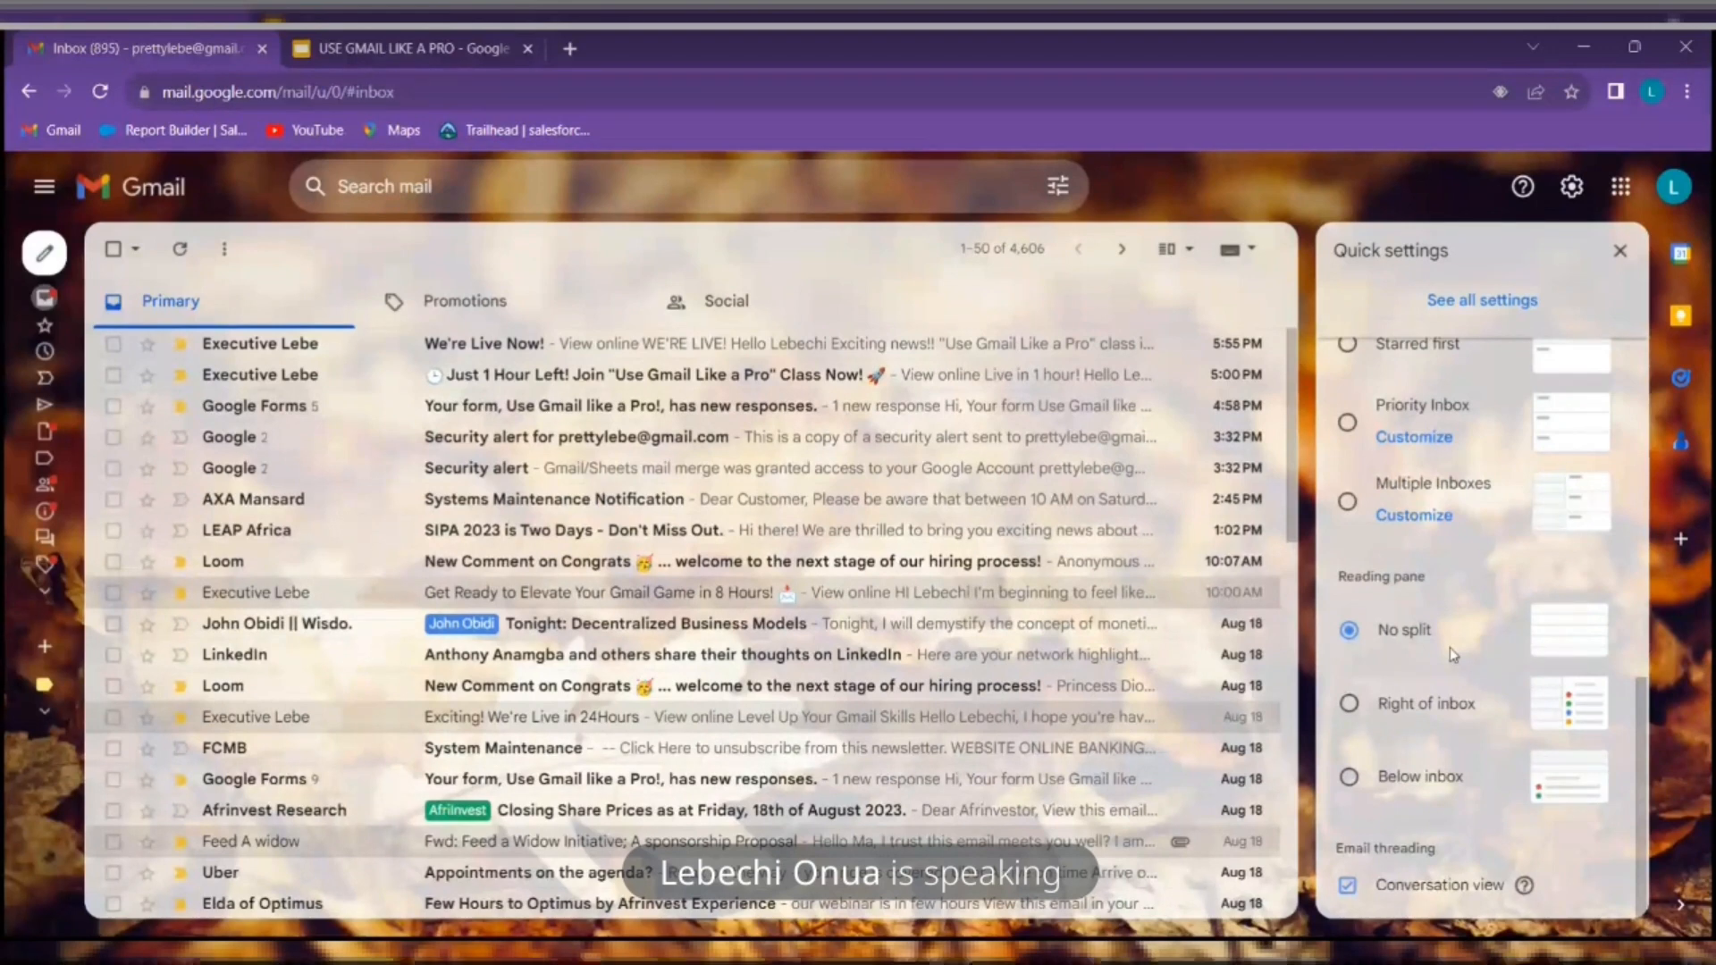
{"action": "left_click", "coordinate": [1420, 708]}
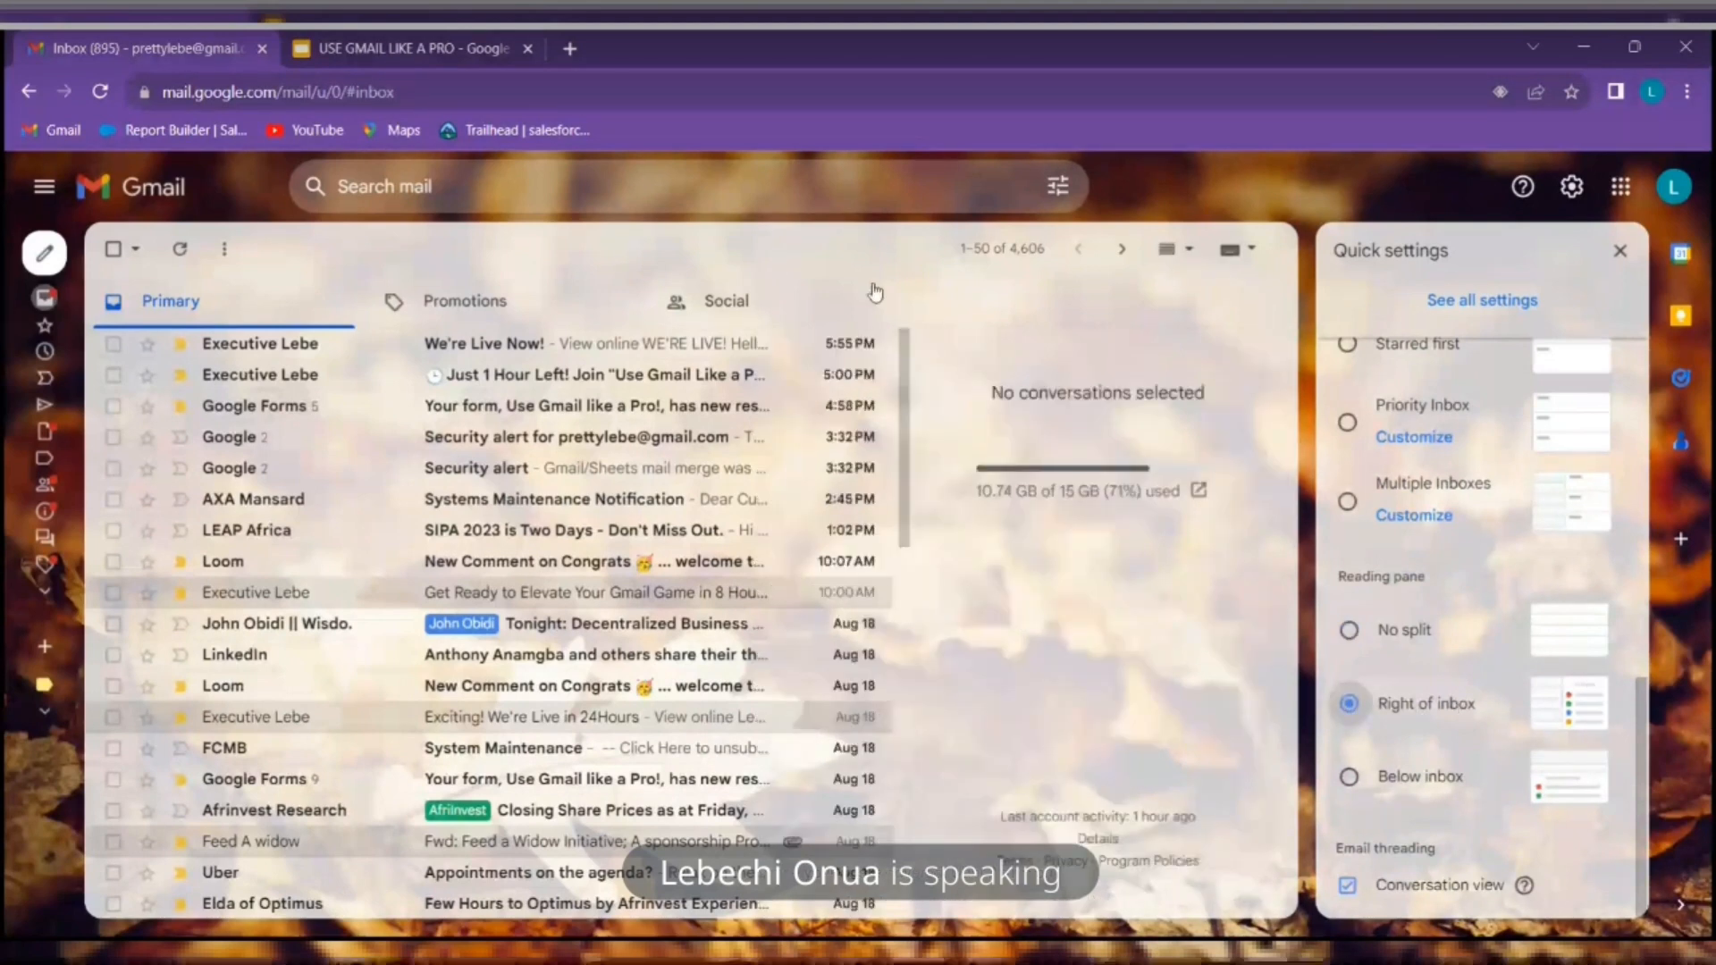
Dismiss Quick settings and preview the "We're Live Now!" email in the reading pane, marking it read
{"action": "left_click", "coordinate": [1620, 252]}
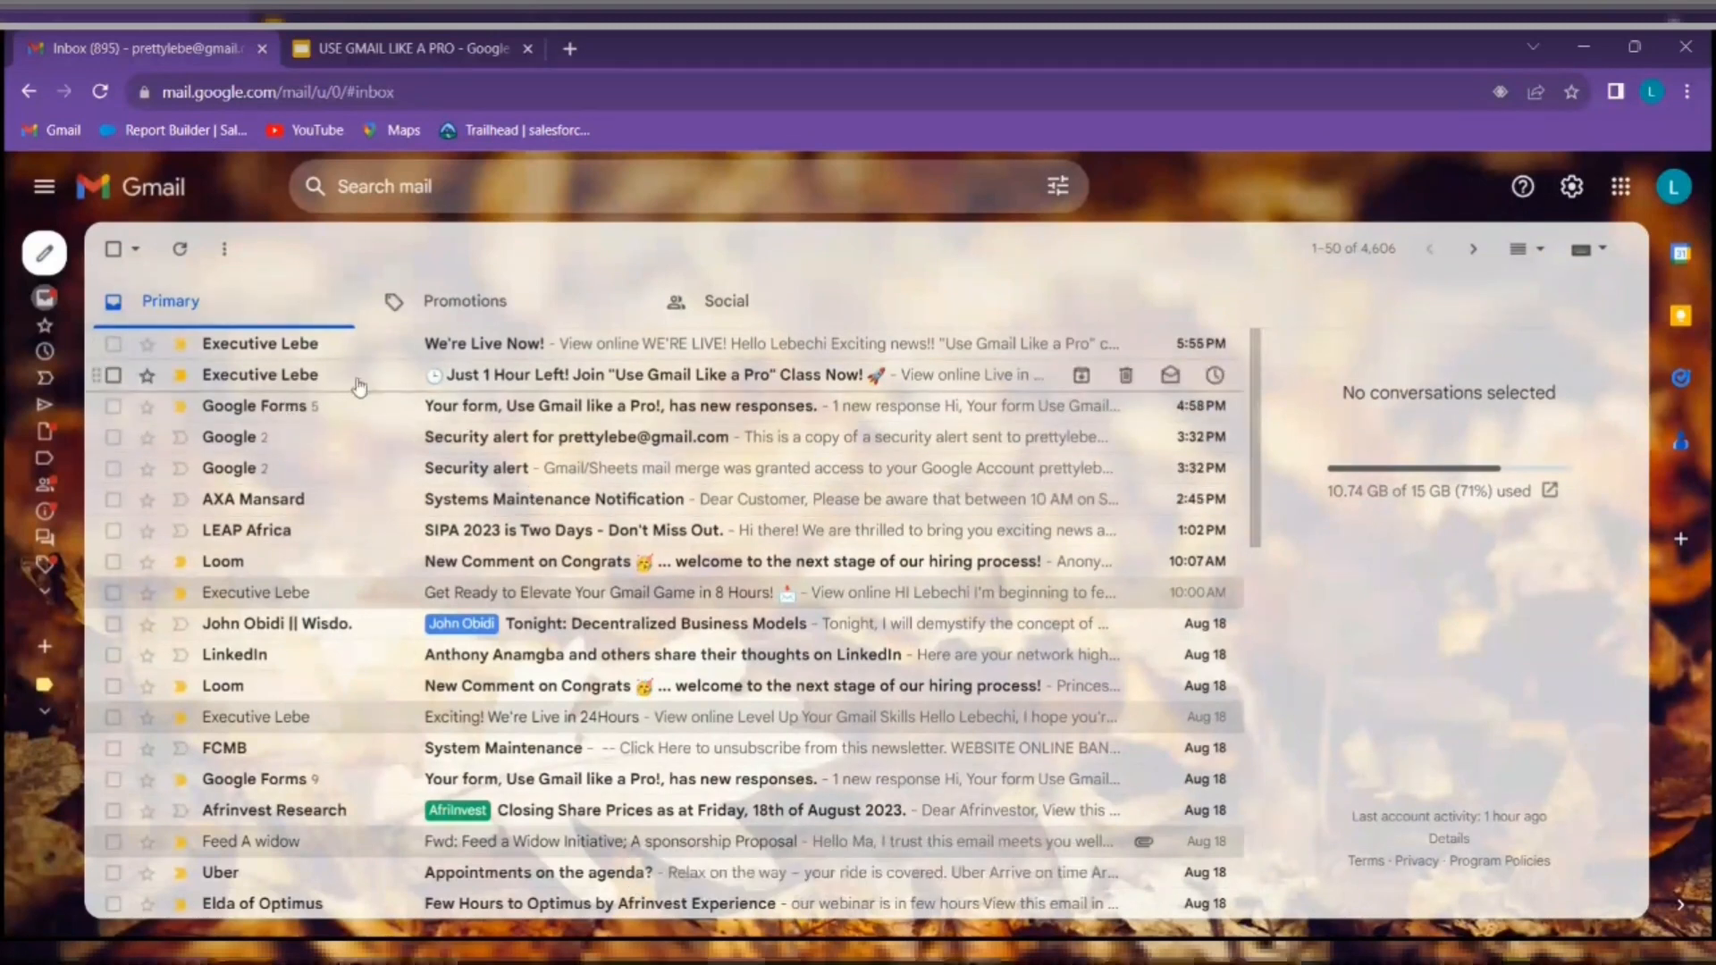
{"action": "scroll", "coordinate": [358, 386], "scroll_direction": "down", "scroll_amount": 4}
{"action": "scroll", "coordinate": [357, 387], "scroll_direction": "up", "scroll_amount": 4}
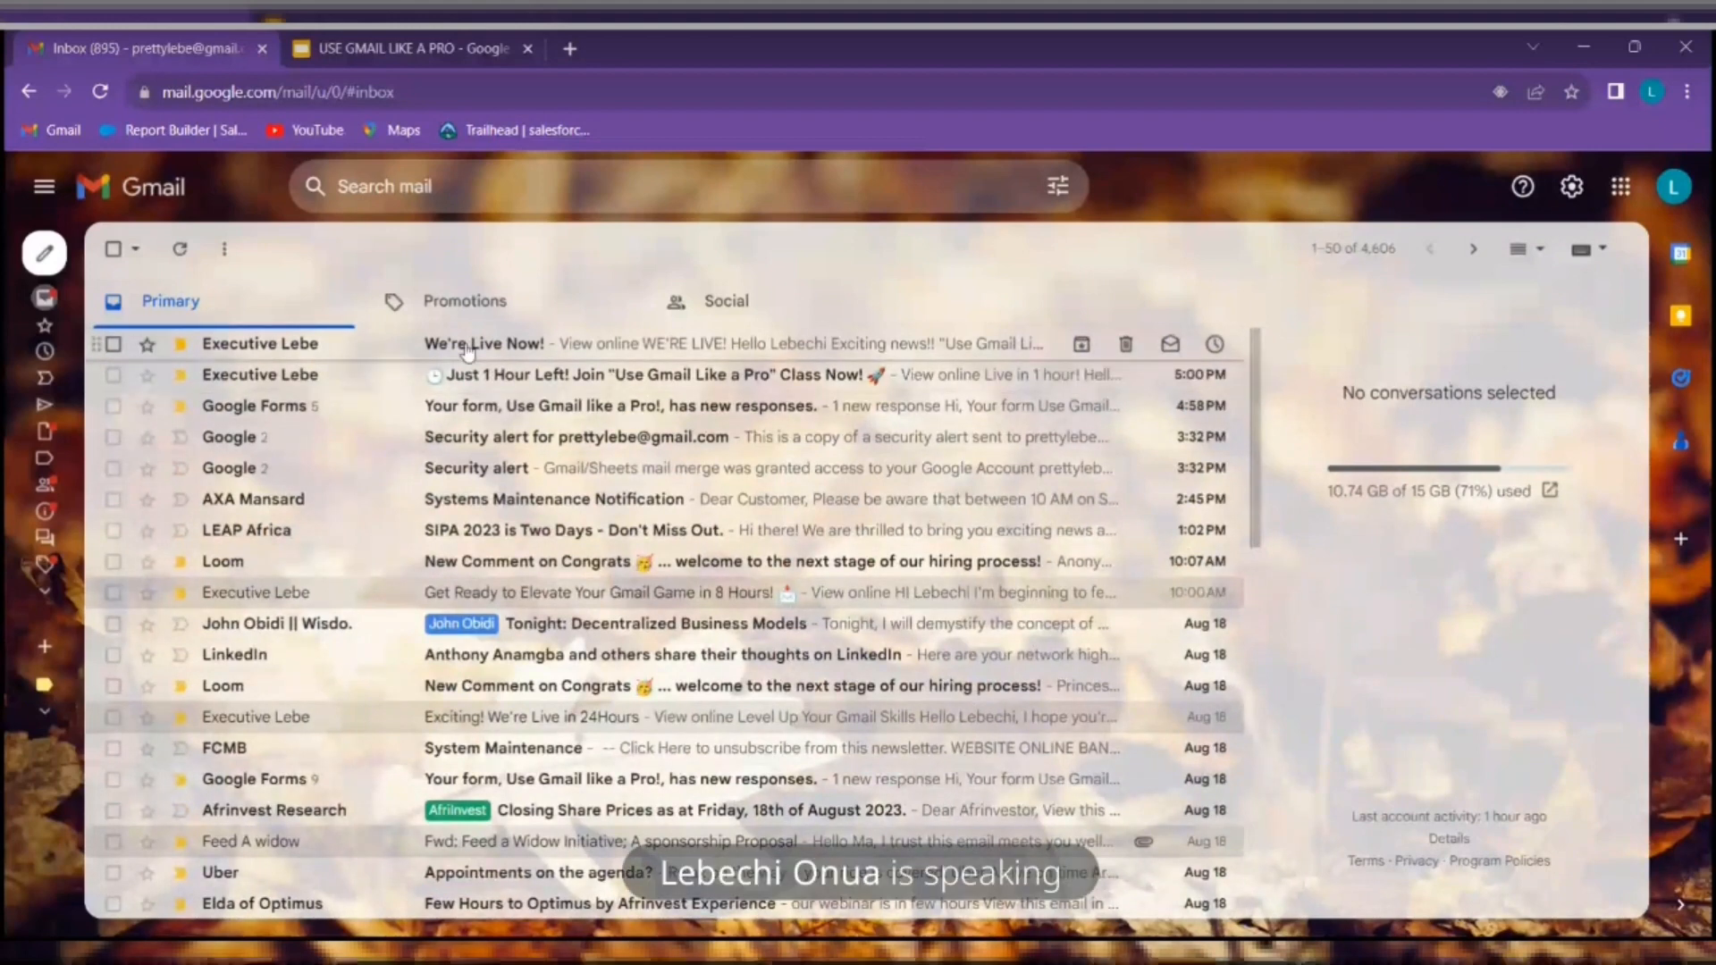
{"action": "left_click", "coordinate": [637, 345]}
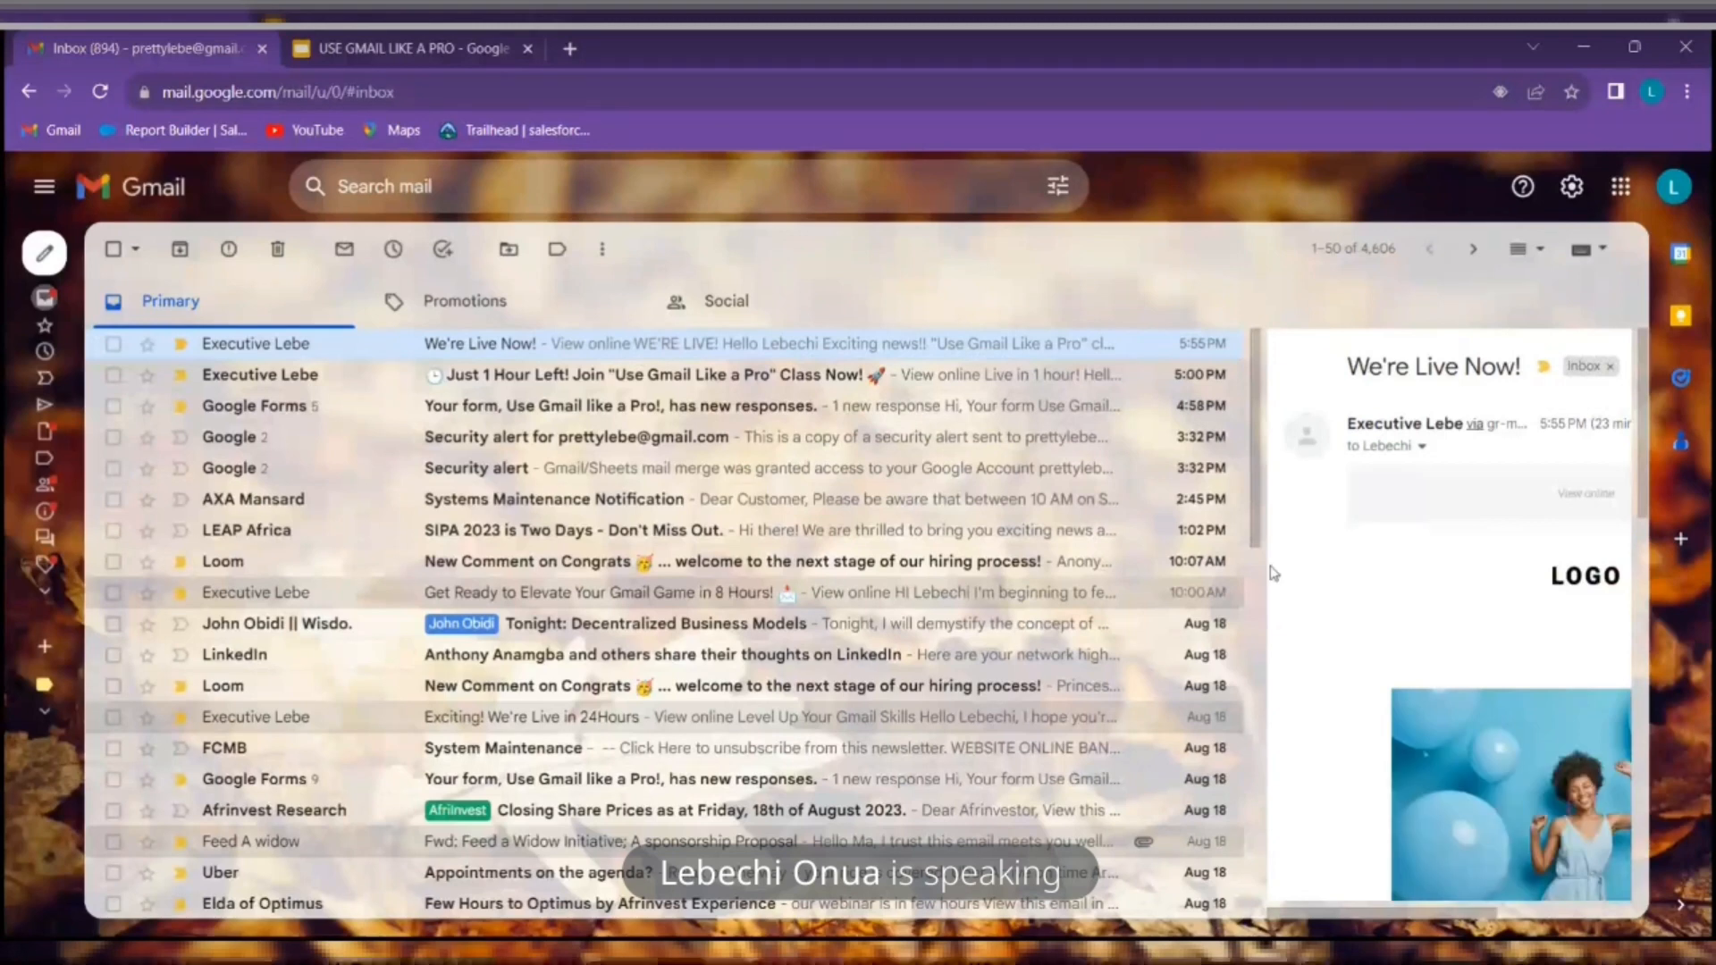
Widen the reading pane by narrowing the message list, then read the one-hour class reminder email
{"action": "left_click_drag", "start_coordinate": [1265, 565], "coordinate": [591, 561]}
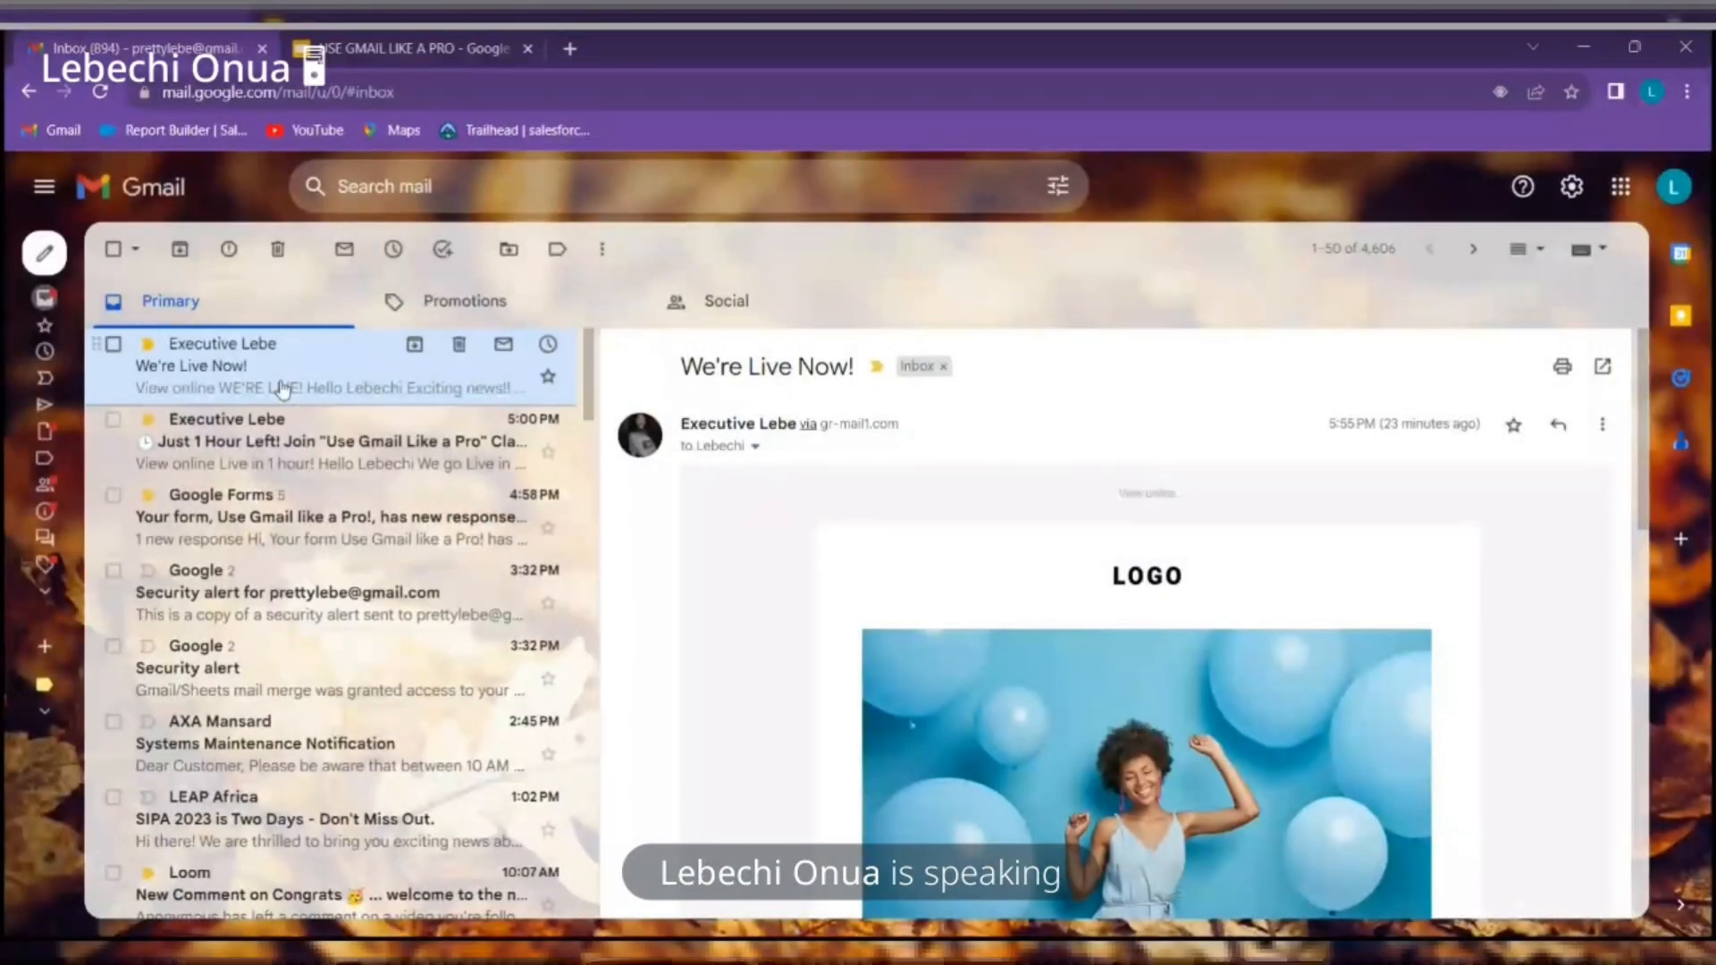
{"action": "scroll", "coordinate": [1169, 624], "scroll_direction": "down", "scroll_amount": 5}
{"action": "scroll", "coordinate": [1168, 617], "scroll_direction": "down", "scroll_amount": 6}
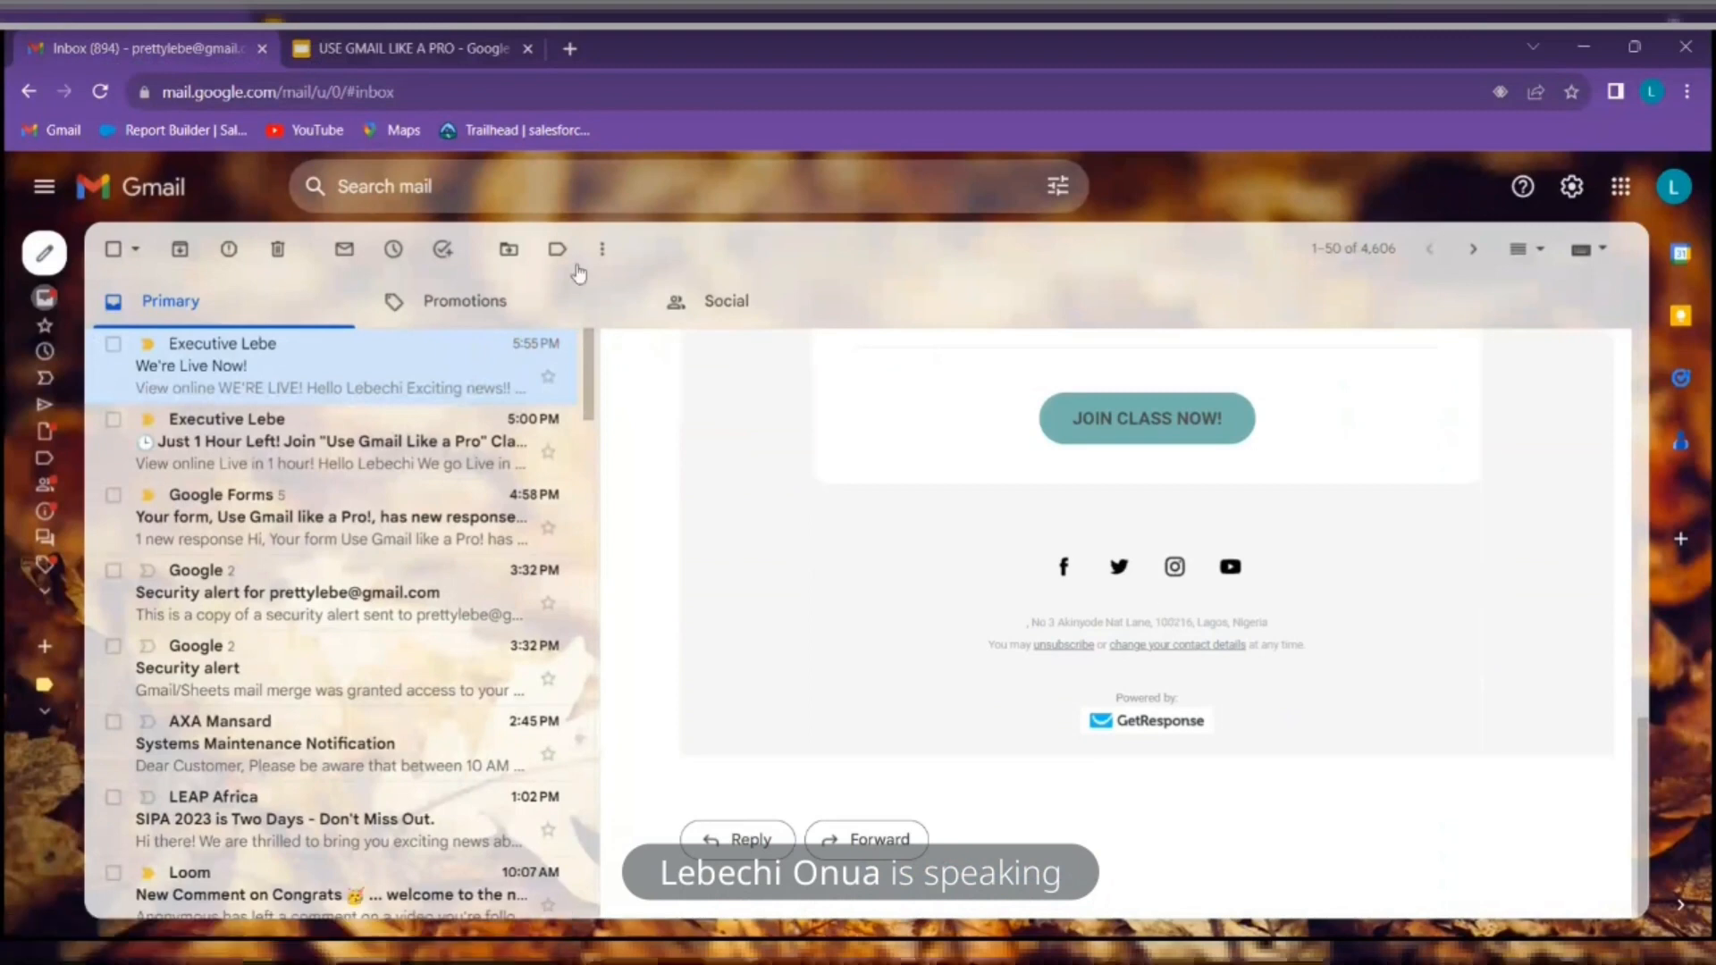
{"action": "left_click", "coordinate": [416, 456]}
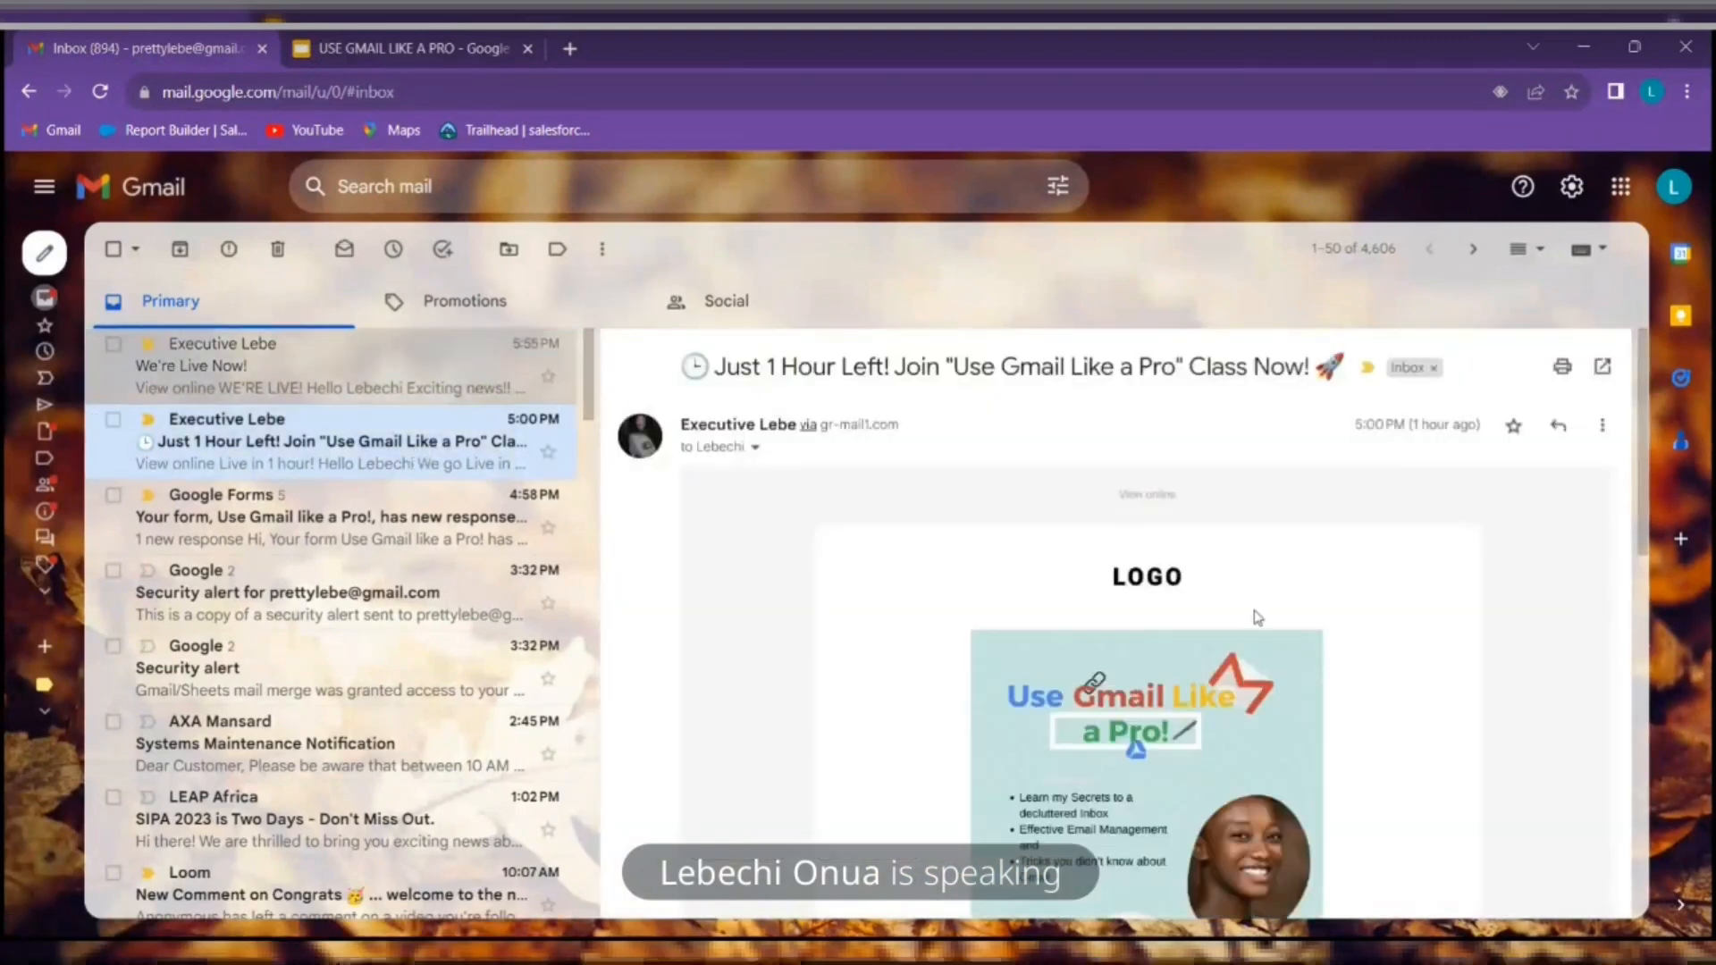
Read the Google Forms new-responses thread, archive the security alert conversation, and reopen Quick settings
{"action": "scroll", "coordinate": [1251, 615], "scroll_direction": "down", "scroll_amount": 10}
{"action": "scroll", "coordinate": [1135, 449], "scroll_direction": "up", "scroll_amount": 8}
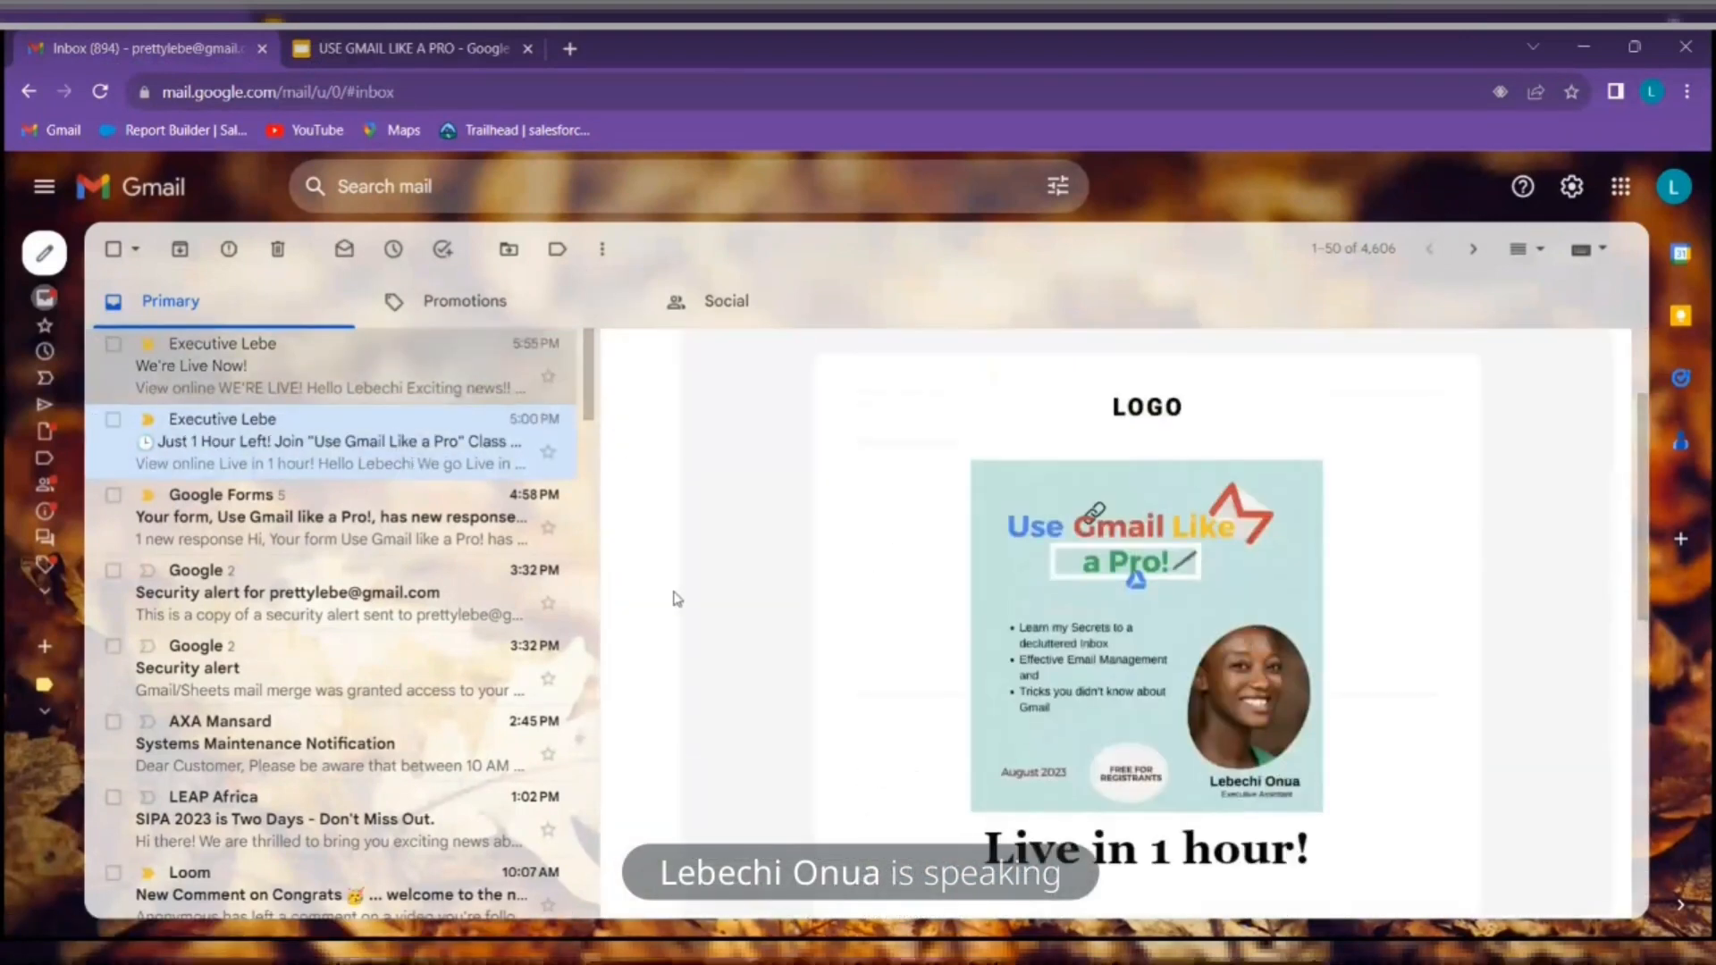
{"action": "left_click", "coordinate": [451, 529]}
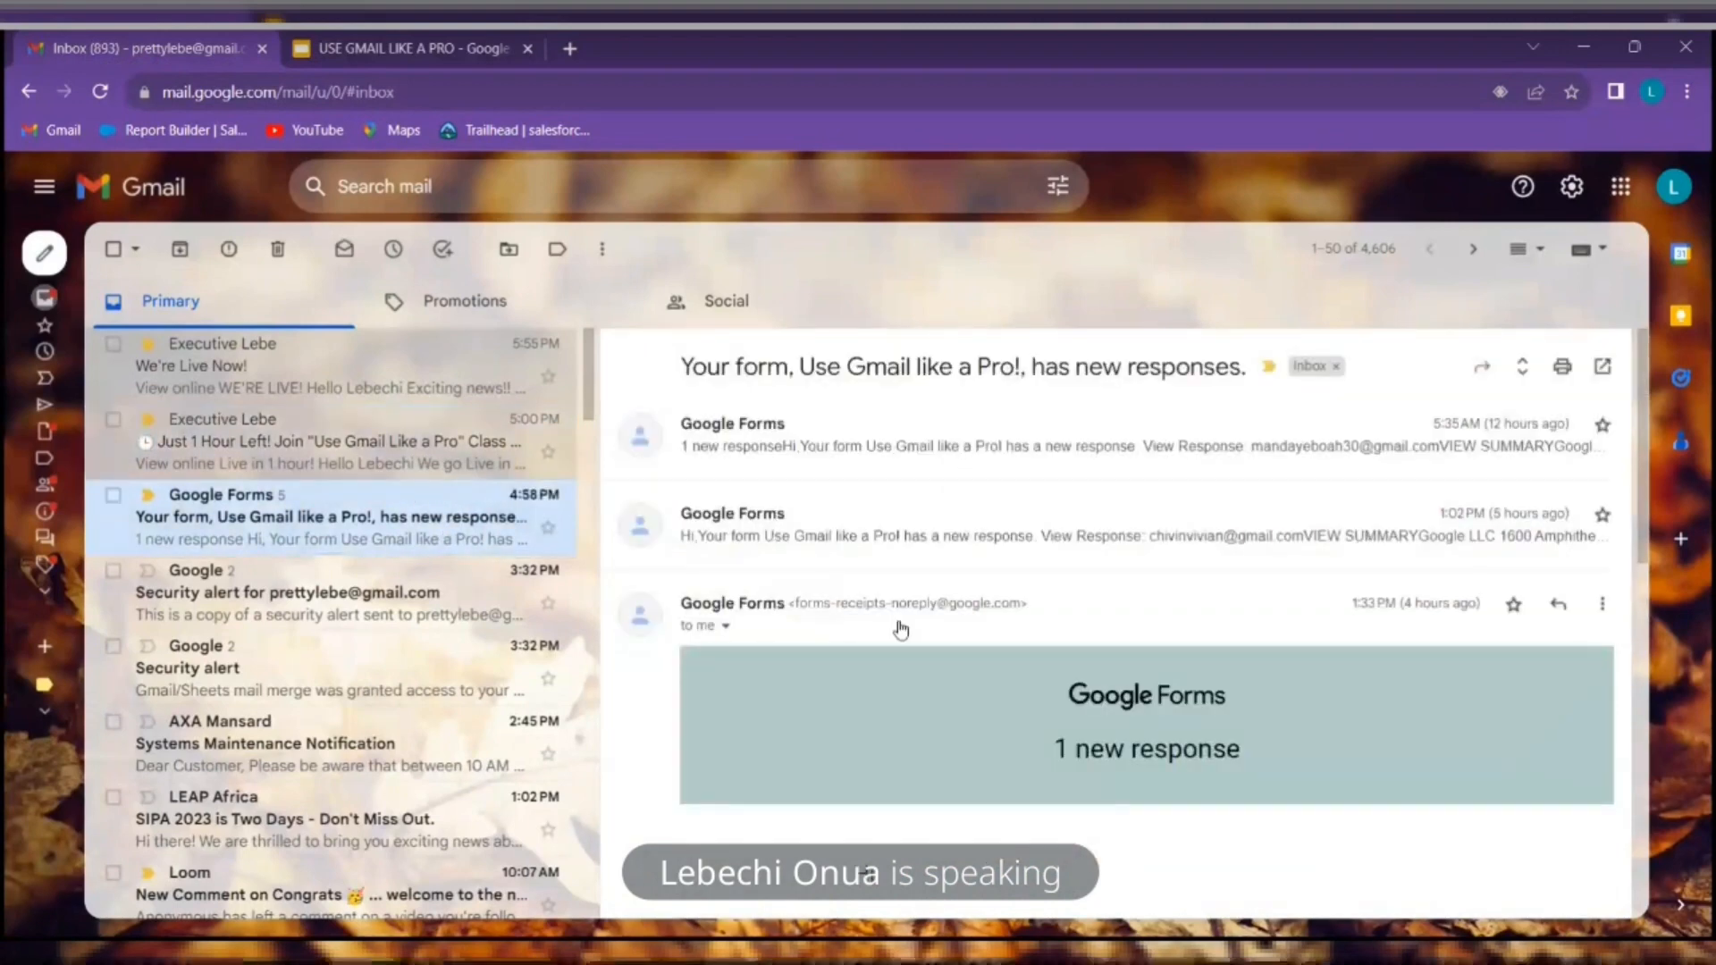
{"action": "left_click", "coordinate": [417, 572]}
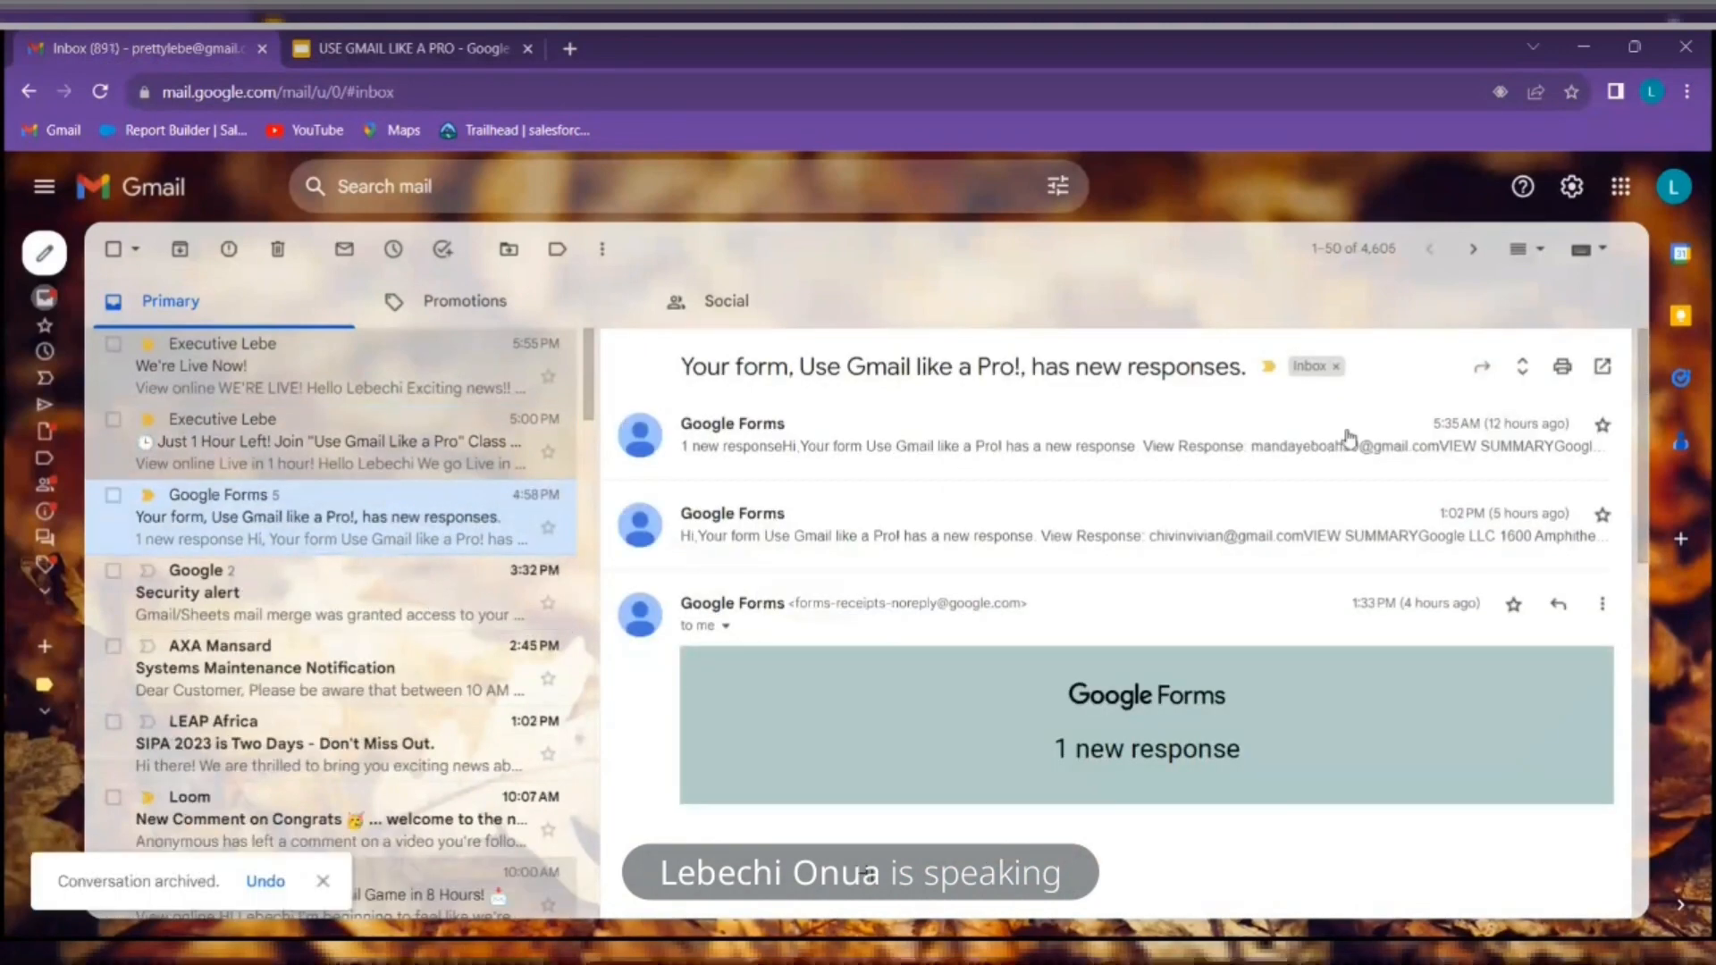
{"action": "left_click", "coordinate": [1572, 187]}
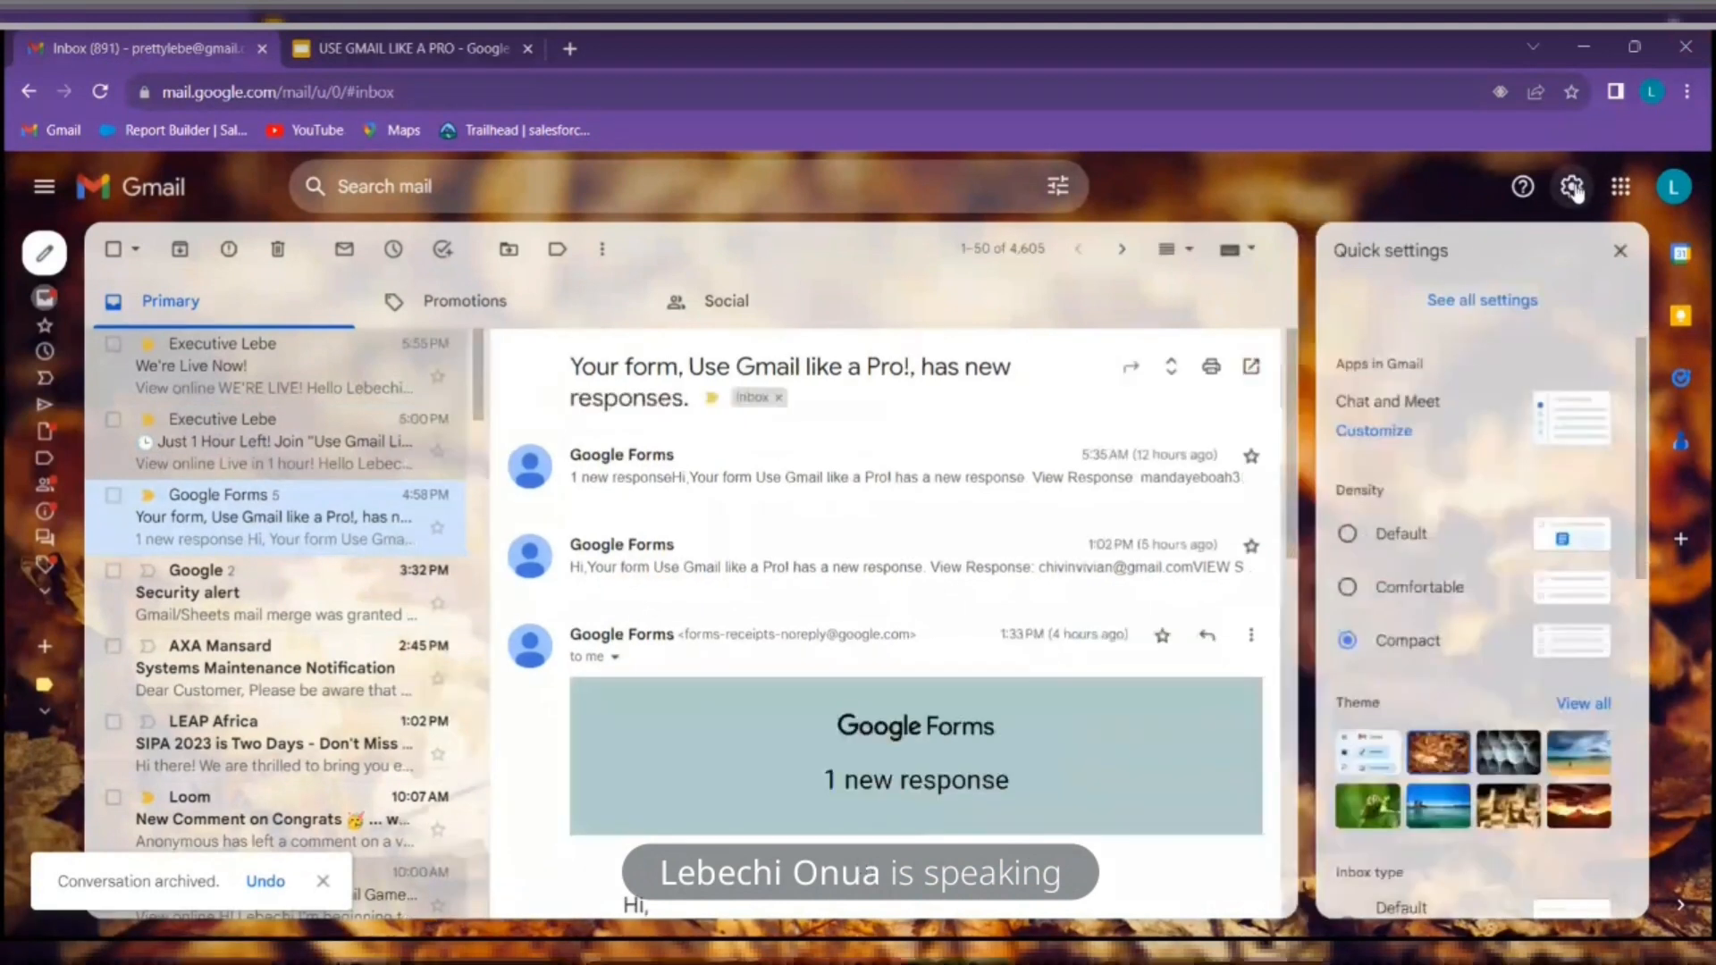
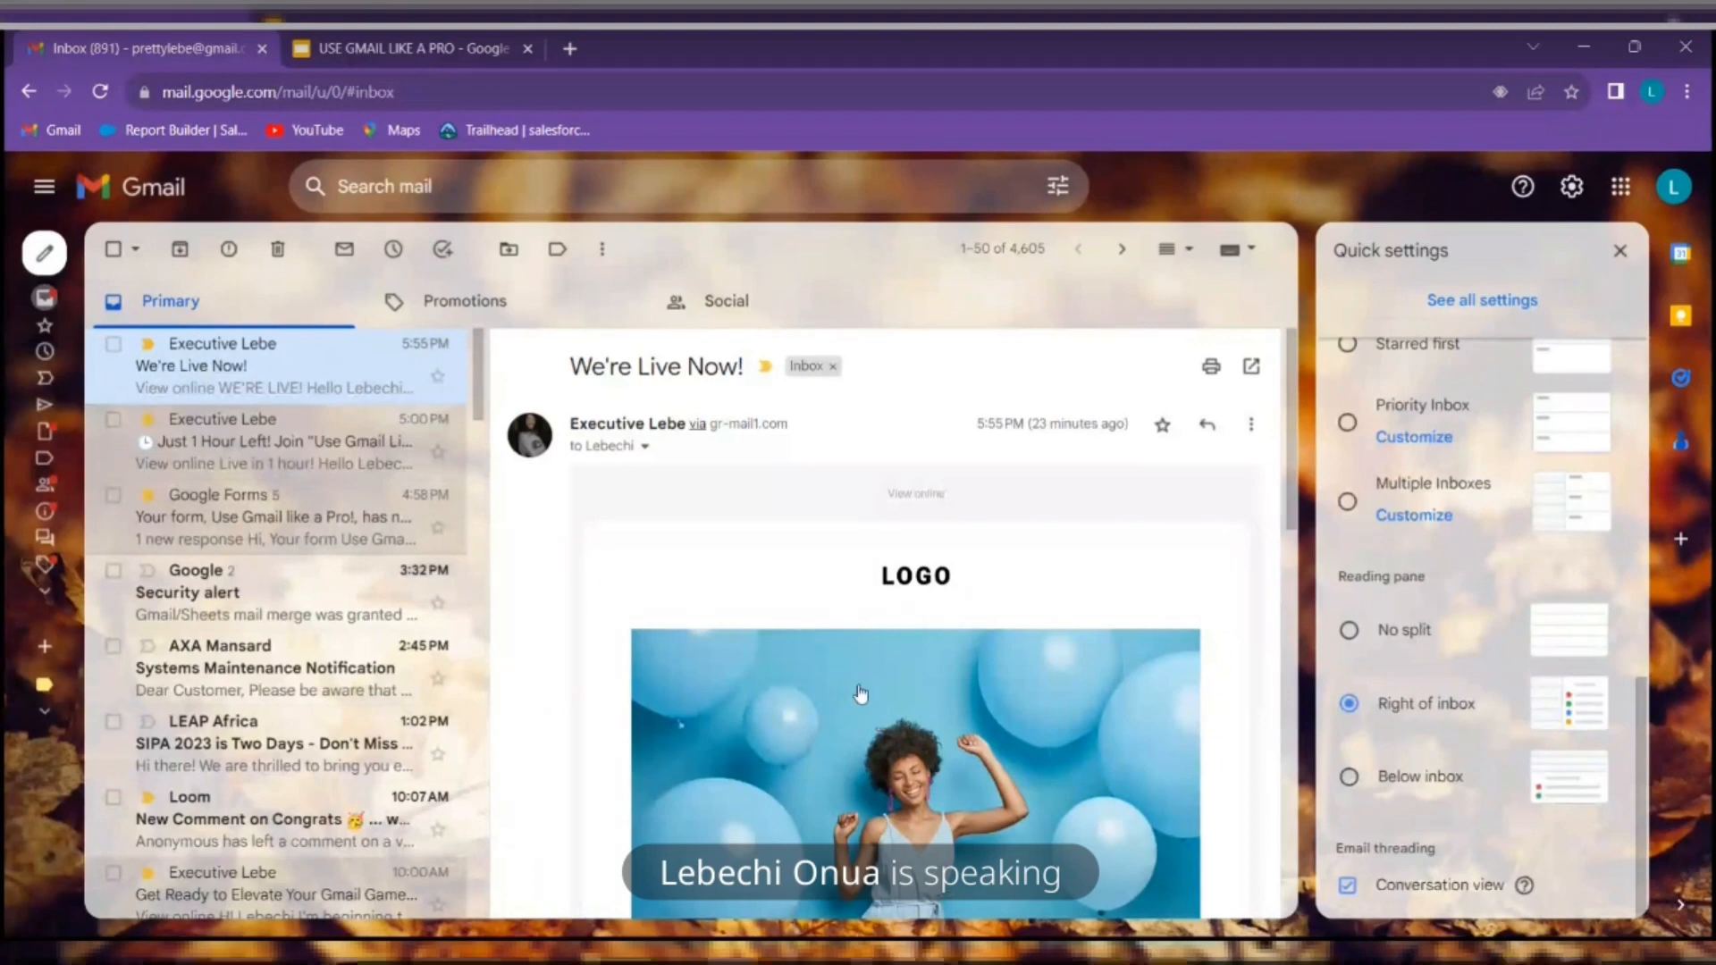
Move the Slides deck to the Organizing Gmail Inbox slide, then return to the Gmail inbox
{"action": "left_click", "coordinate": [481, 41]}
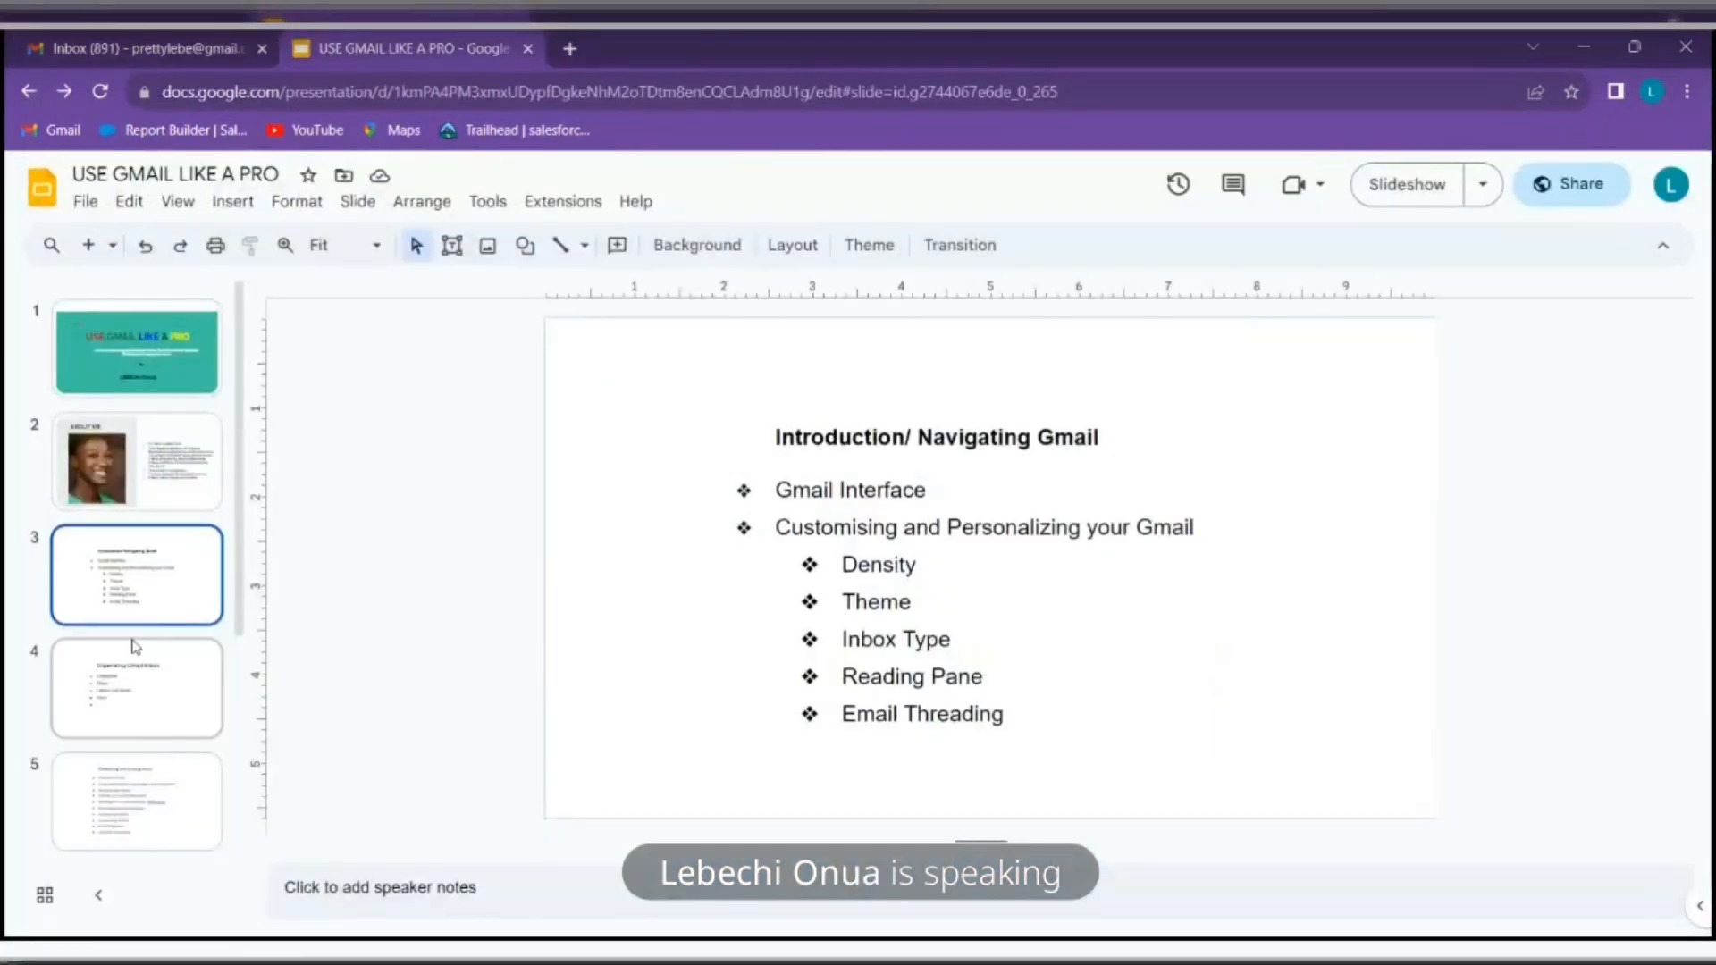
{"action": "left_click", "coordinate": [156, 700]}
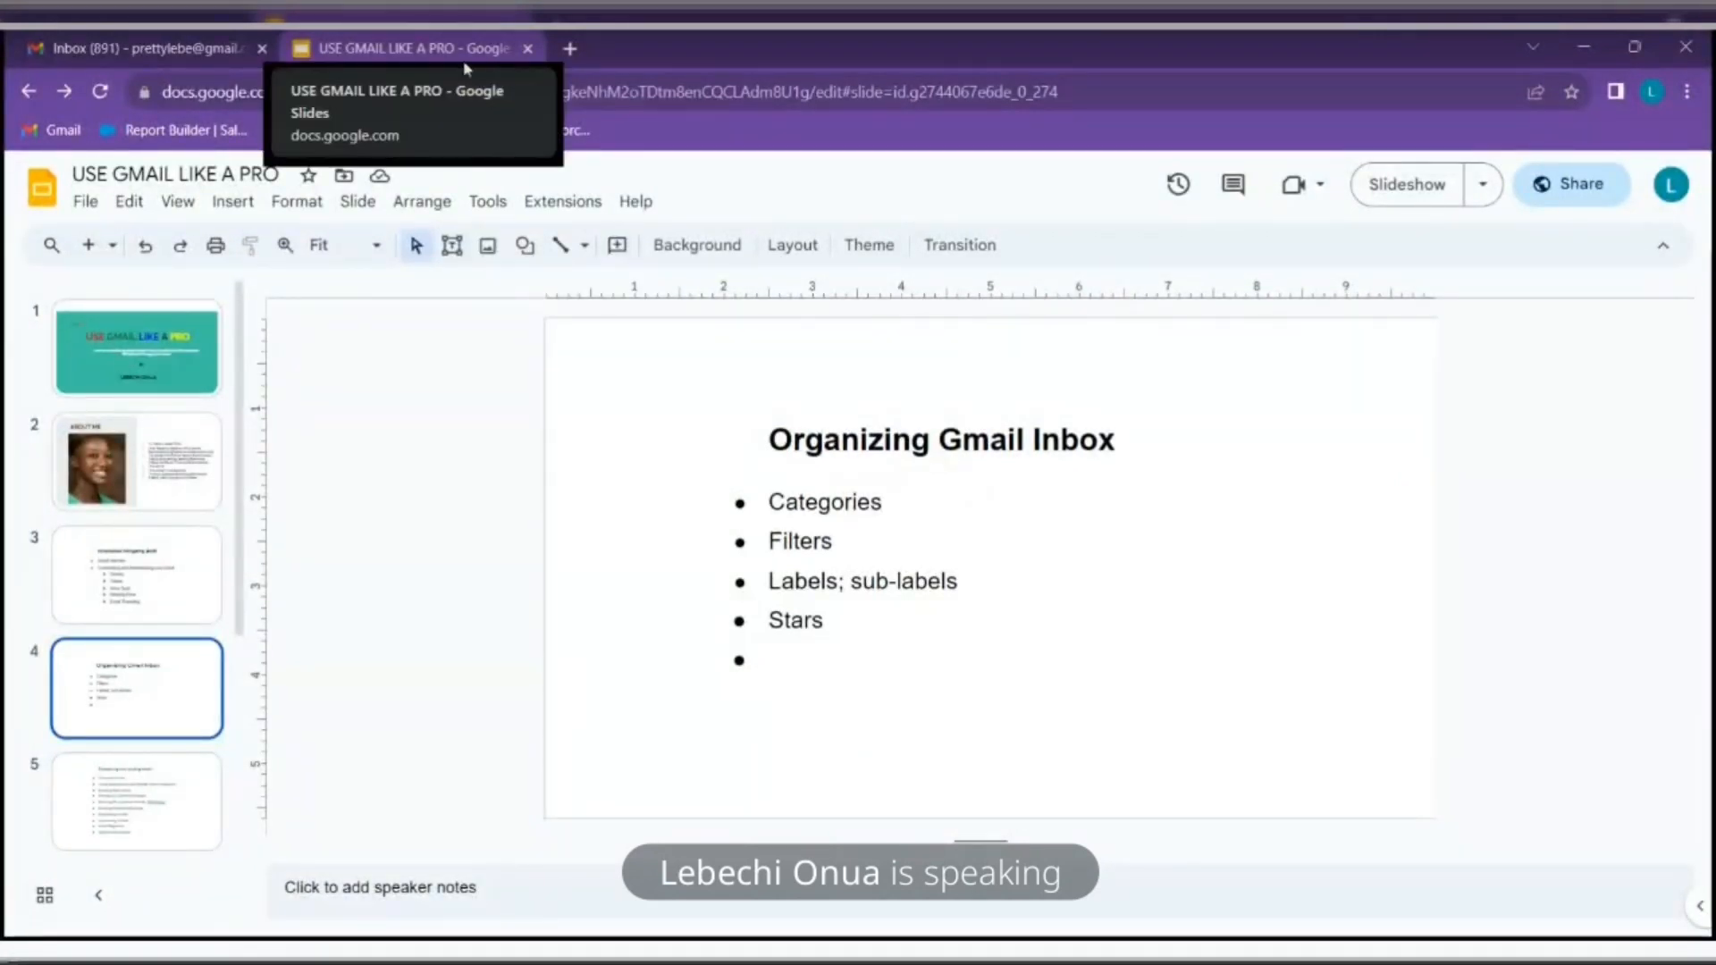
{"action": "left_click", "coordinate": [230, 37]}
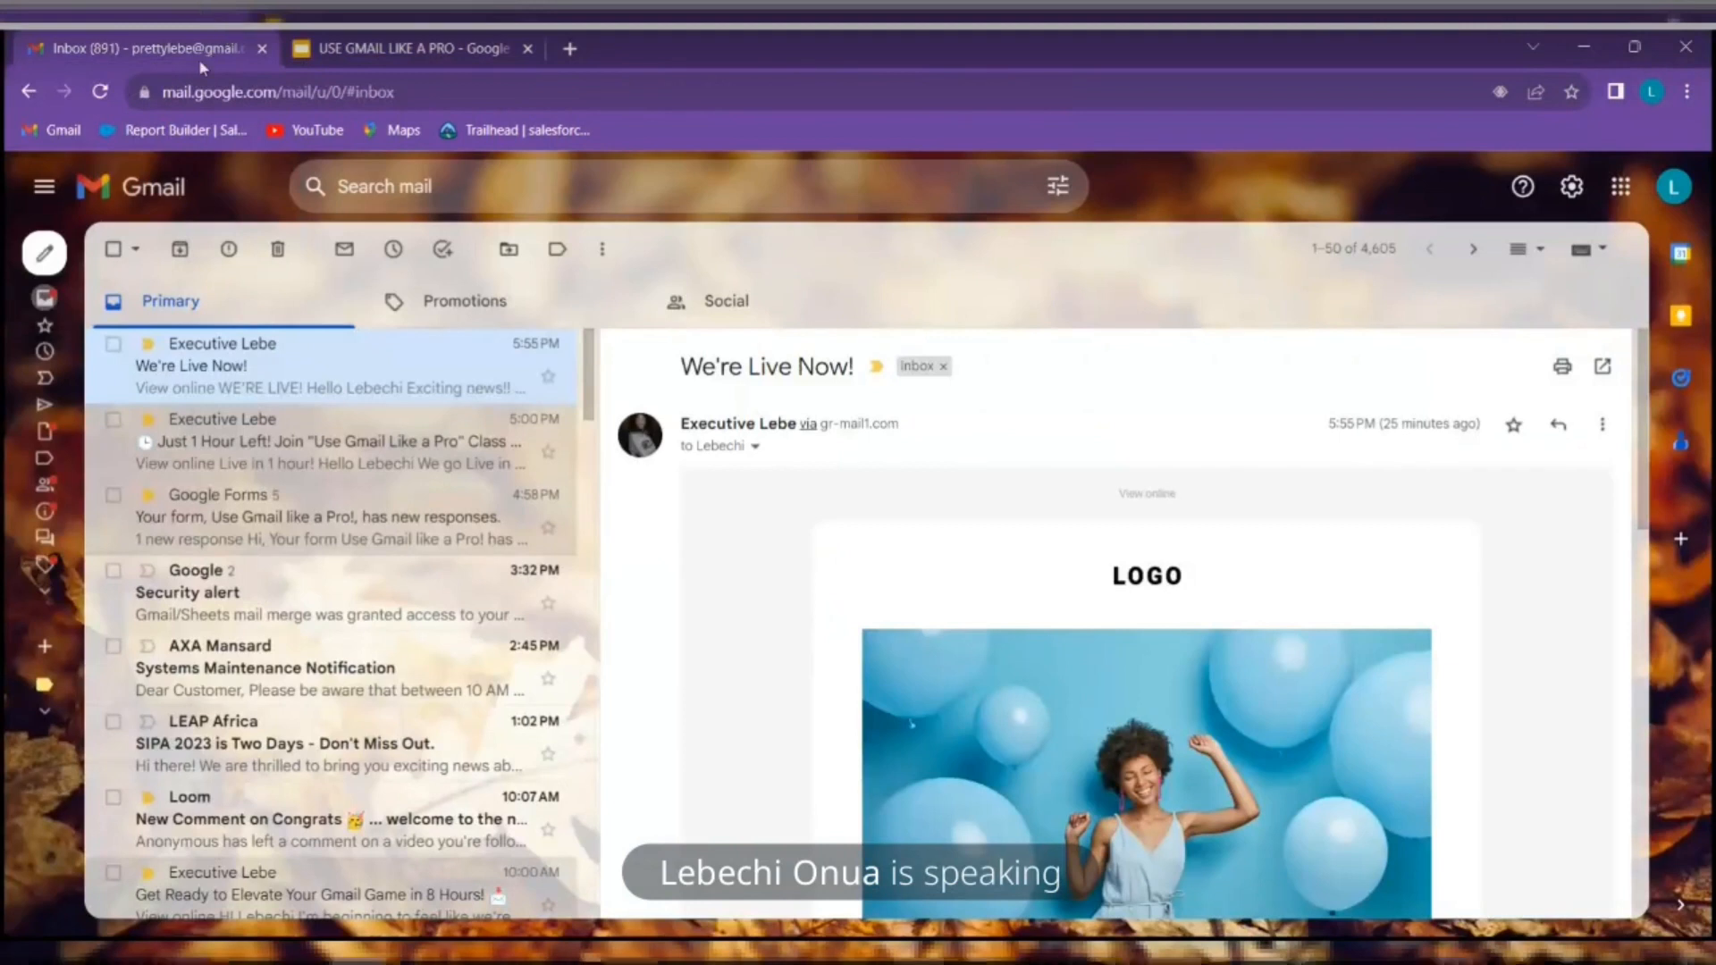
Browse Starred (13 messages) and the empty Snoozed folder, ending on Important's 1,313 conversations
{"action": "mouse_move", "coordinate": [36, 407]}
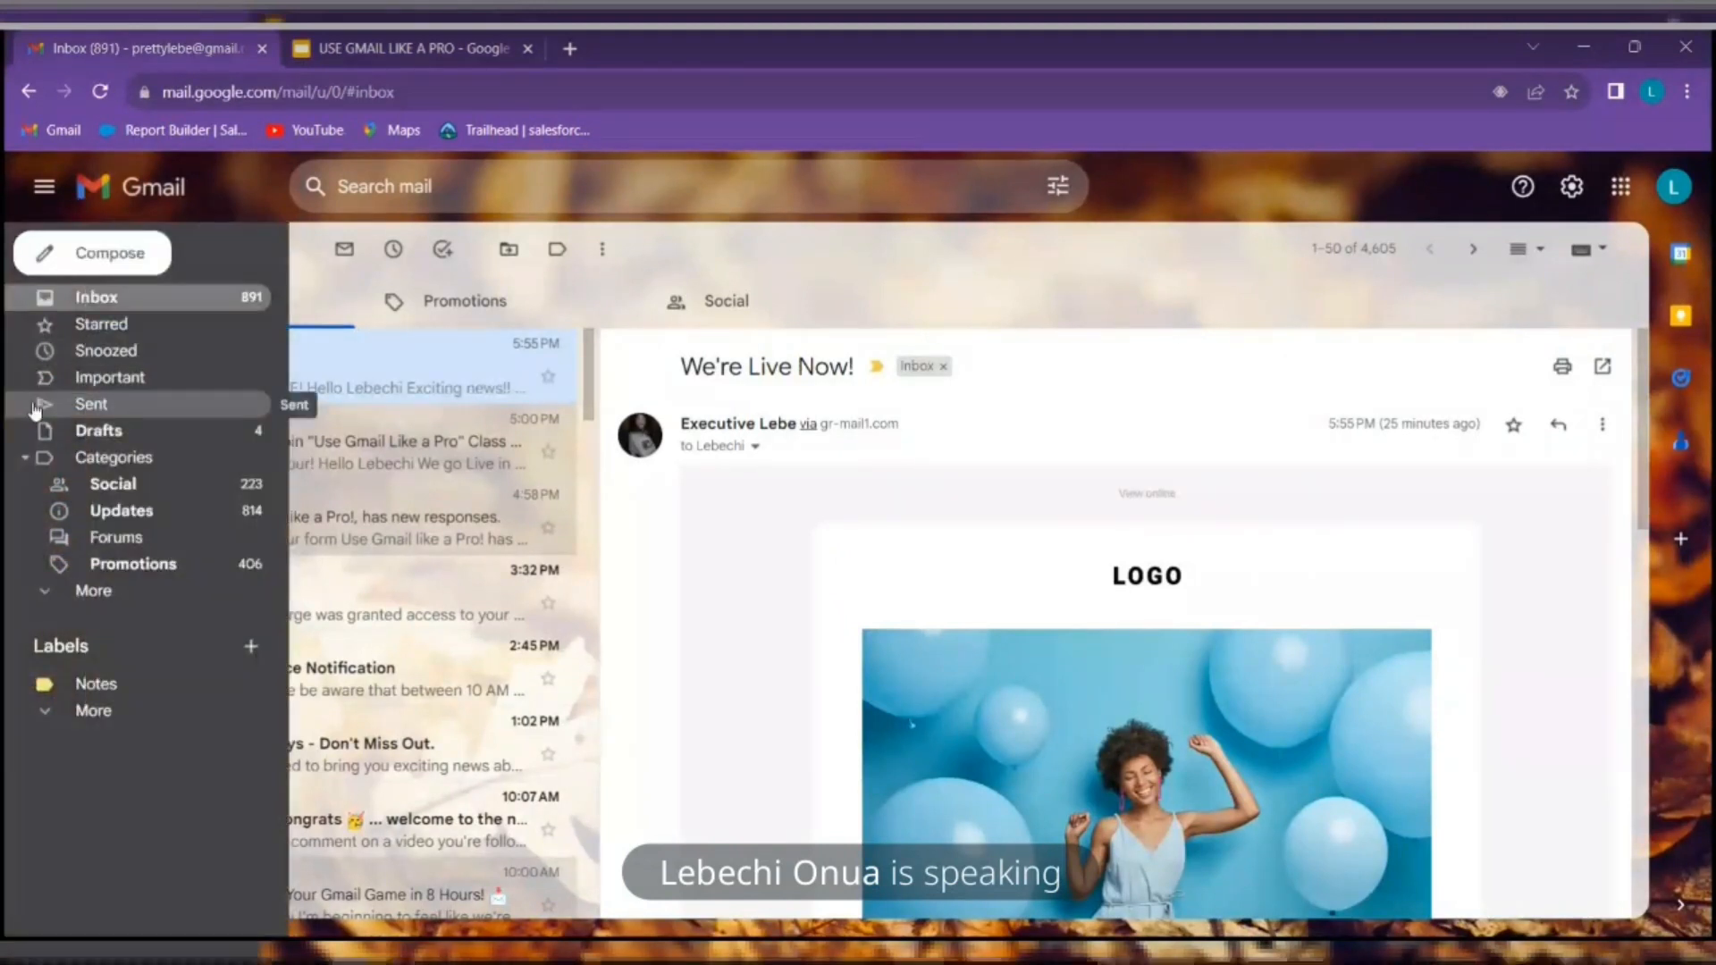
{"action": "left_click", "coordinate": [212, 335]}
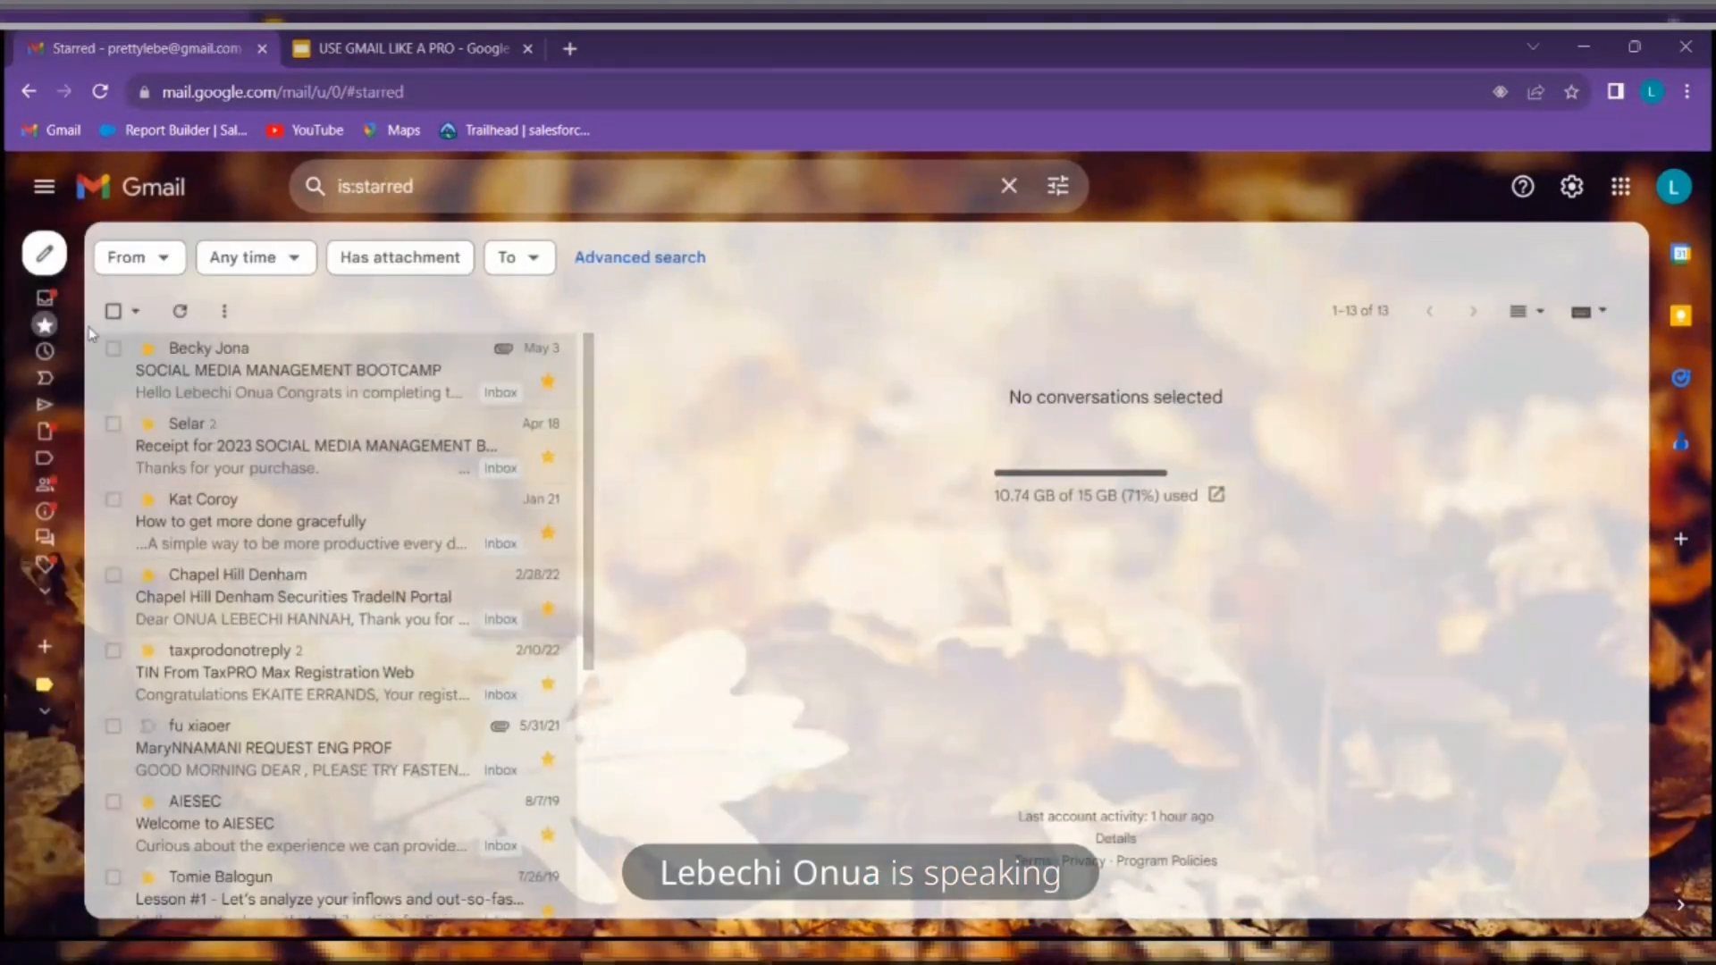
{"action": "mouse_move", "coordinate": [40, 336]}
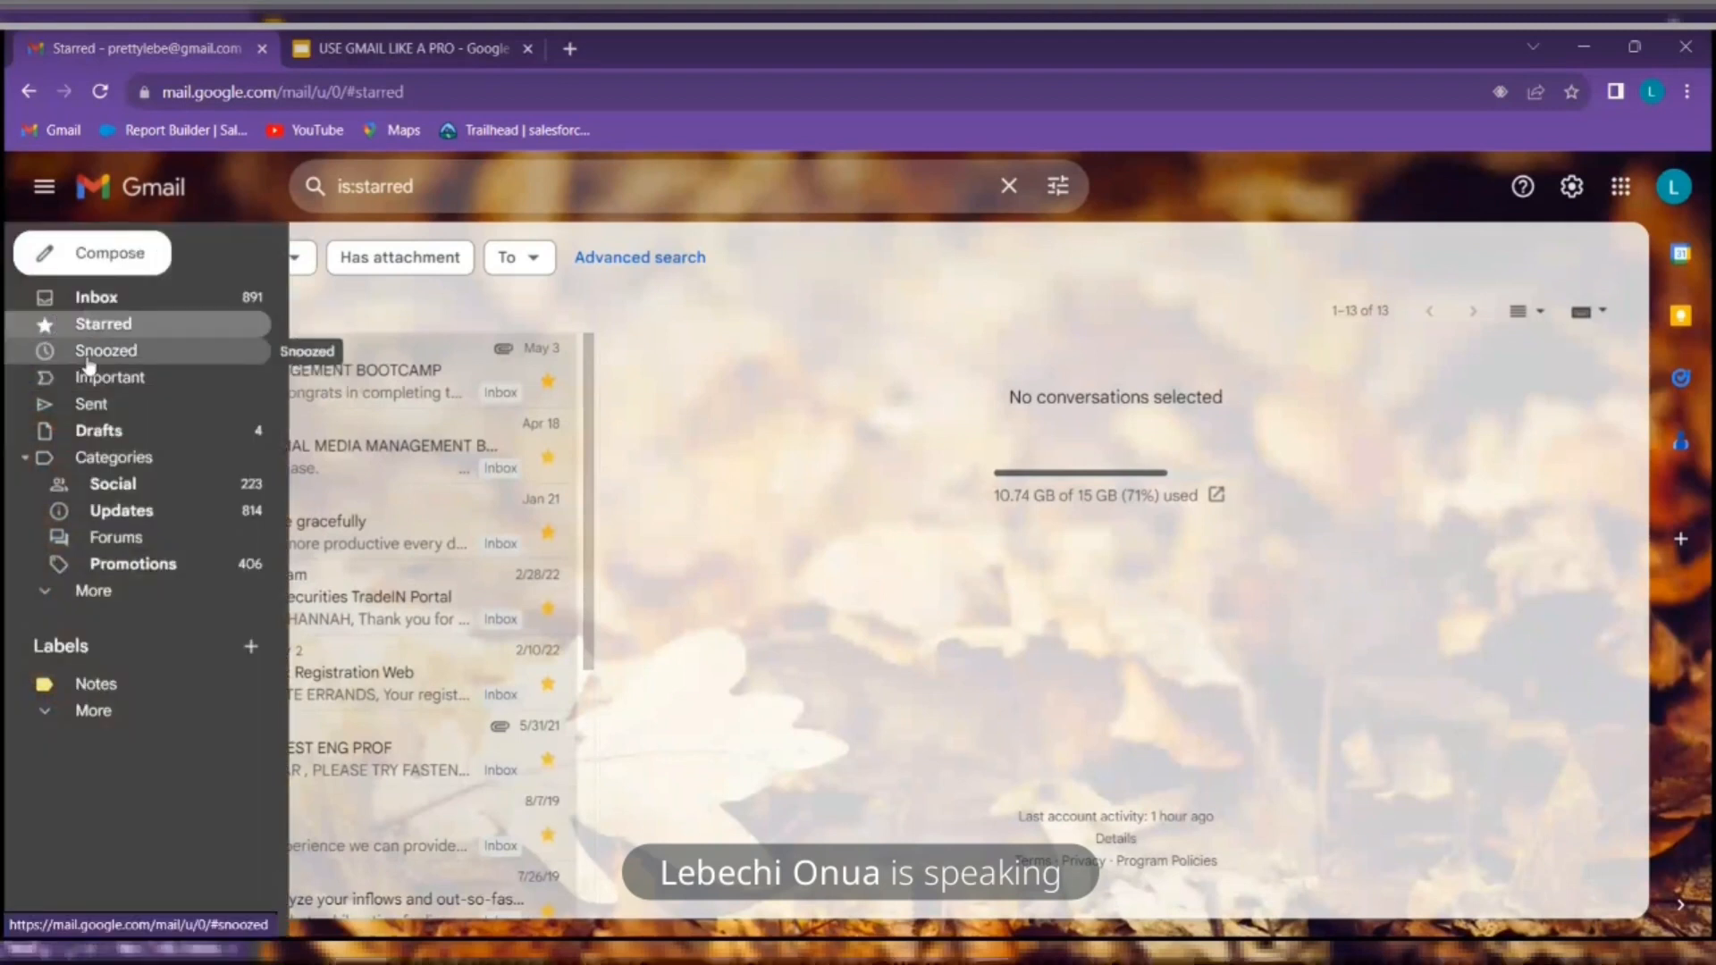
{"action": "left_click", "coordinate": [87, 357]}
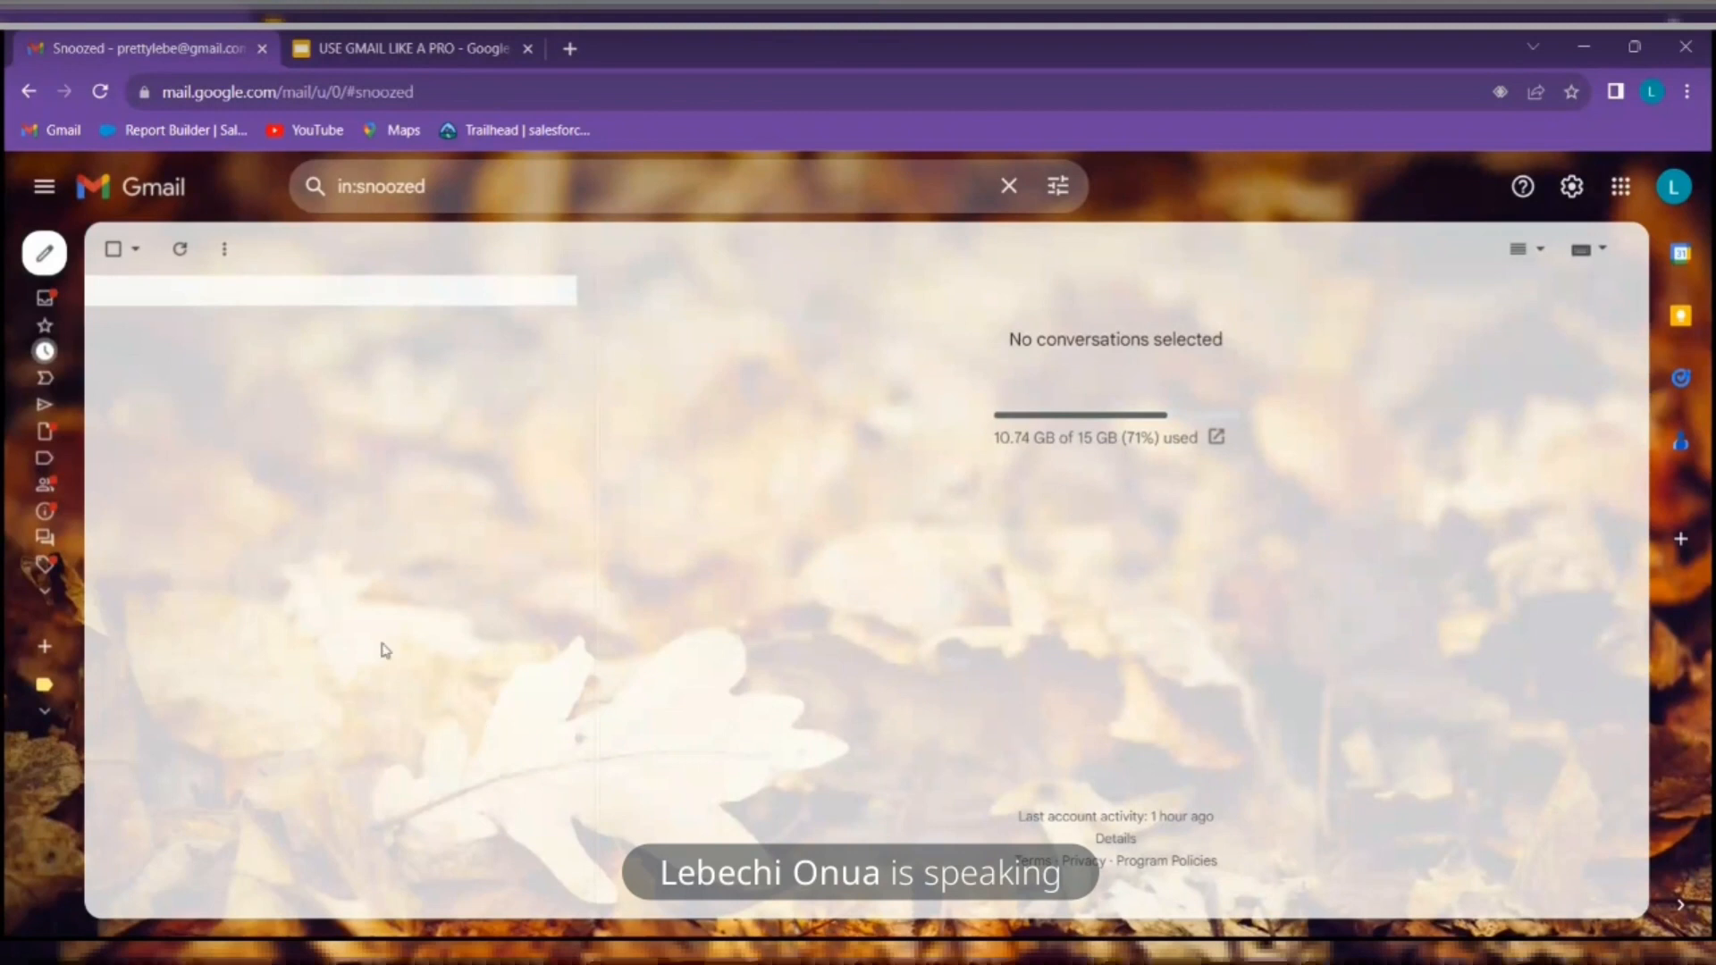
{"action": "mouse_move", "coordinate": [42, 344]}
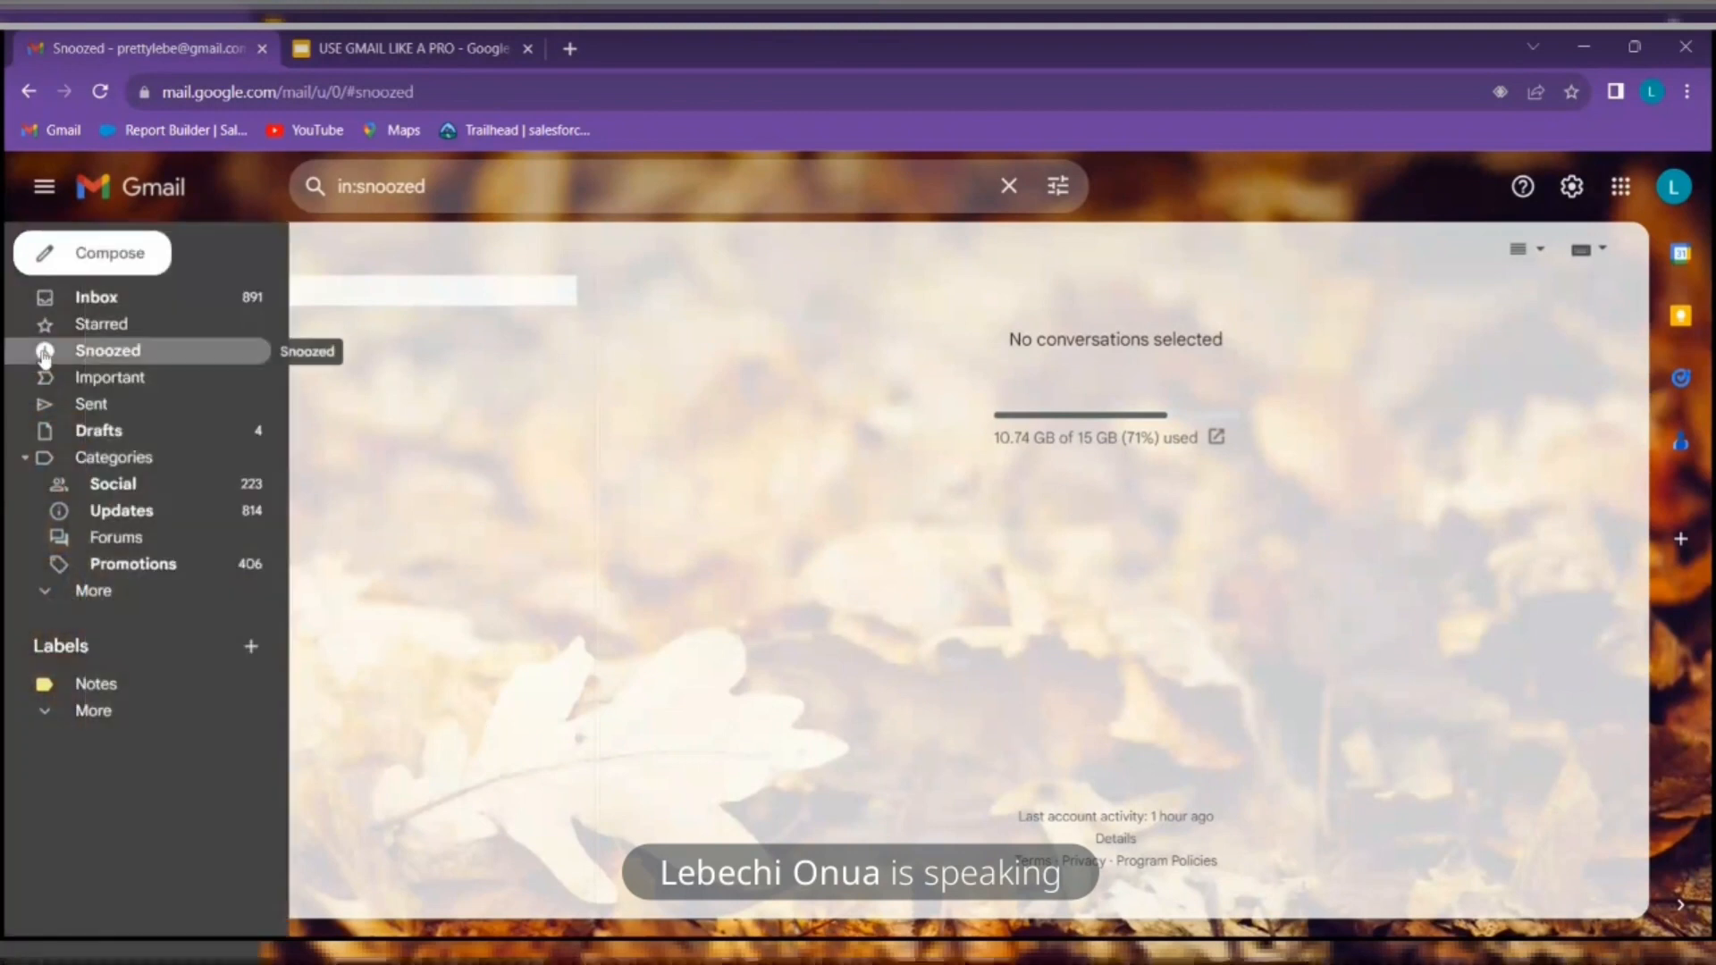
{"action": "left_click", "coordinate": [81, 383]}
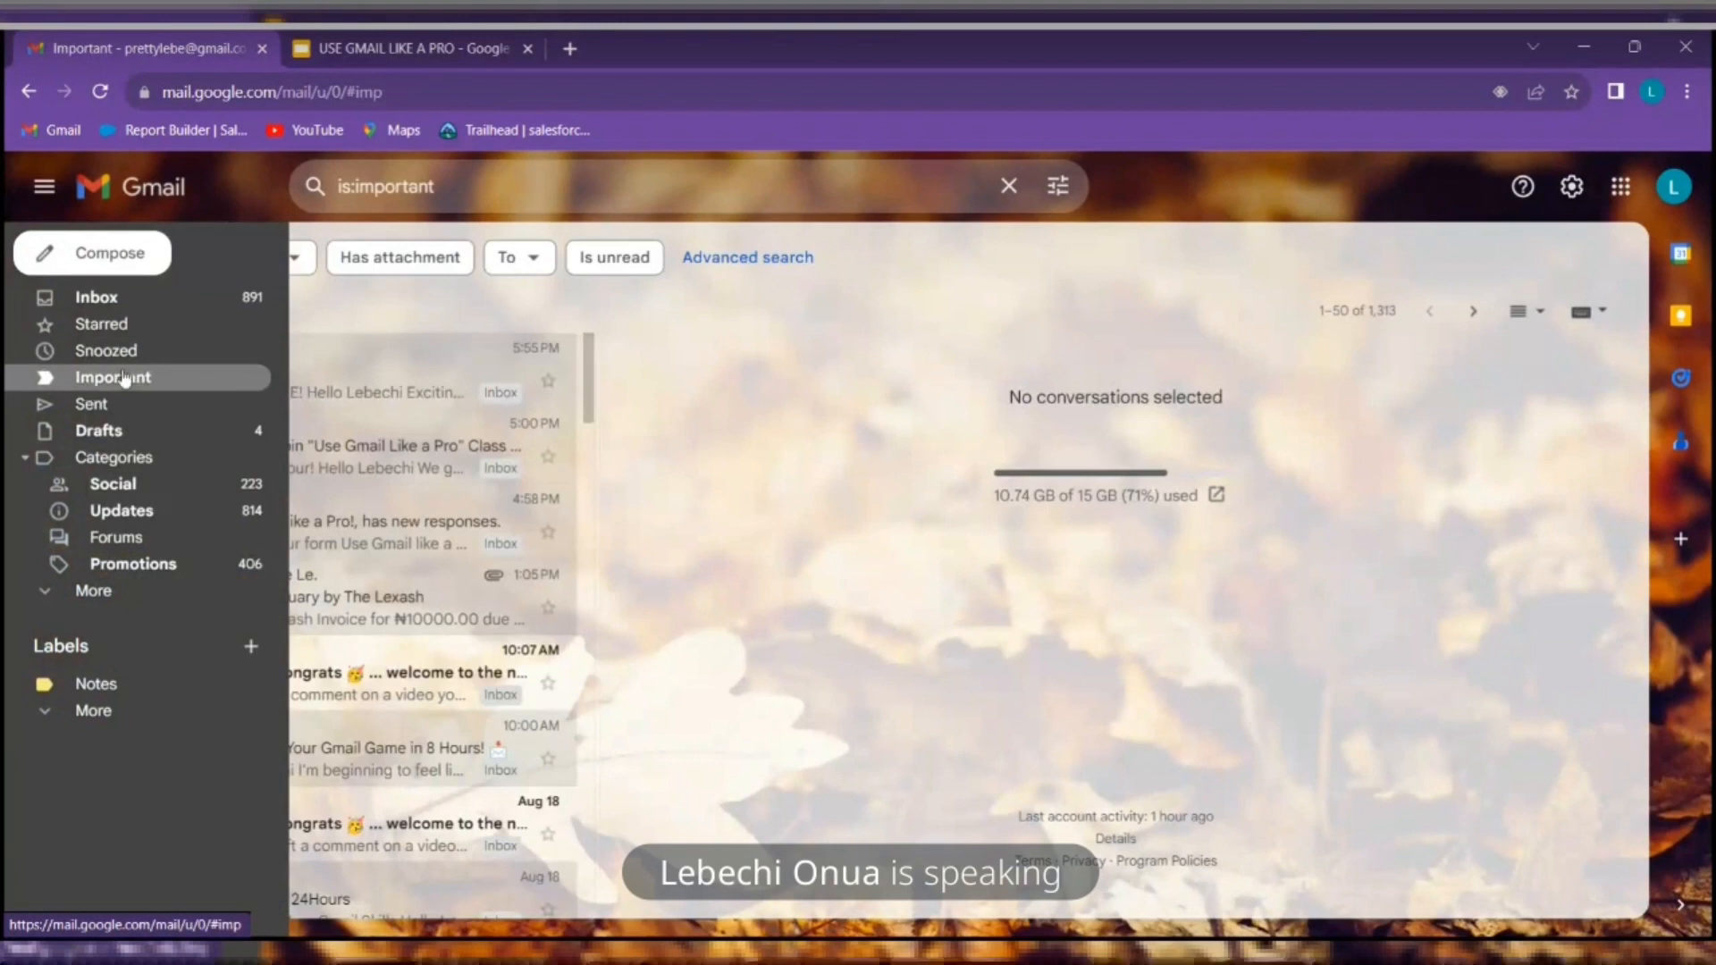
Set the Reading pane option in Quick settings to No split
{"action": "left_click", "coordinate": [1572, 187]}
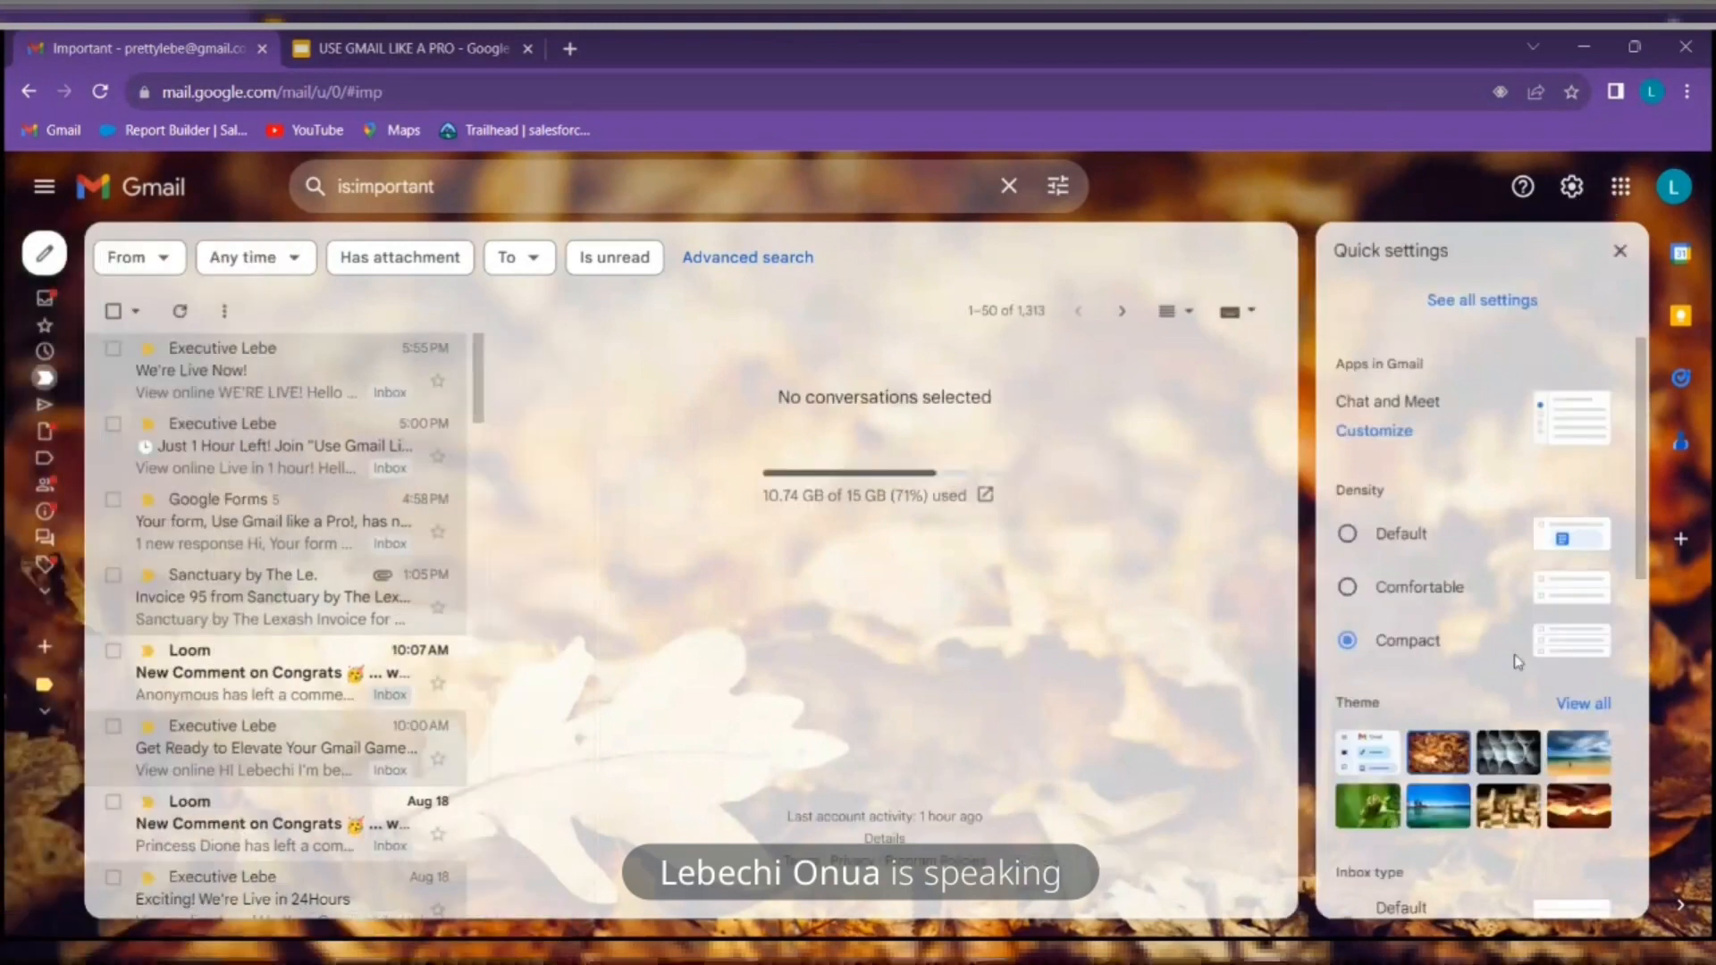
{"action": "scroll", "coordinate": [1517, 661], "scroll_direction": "down", "scroll_amount": 5}
{"action": "scroll", "coordinate": [1439, 448], "scroll_direction": "down", "scroll_amount": 3}
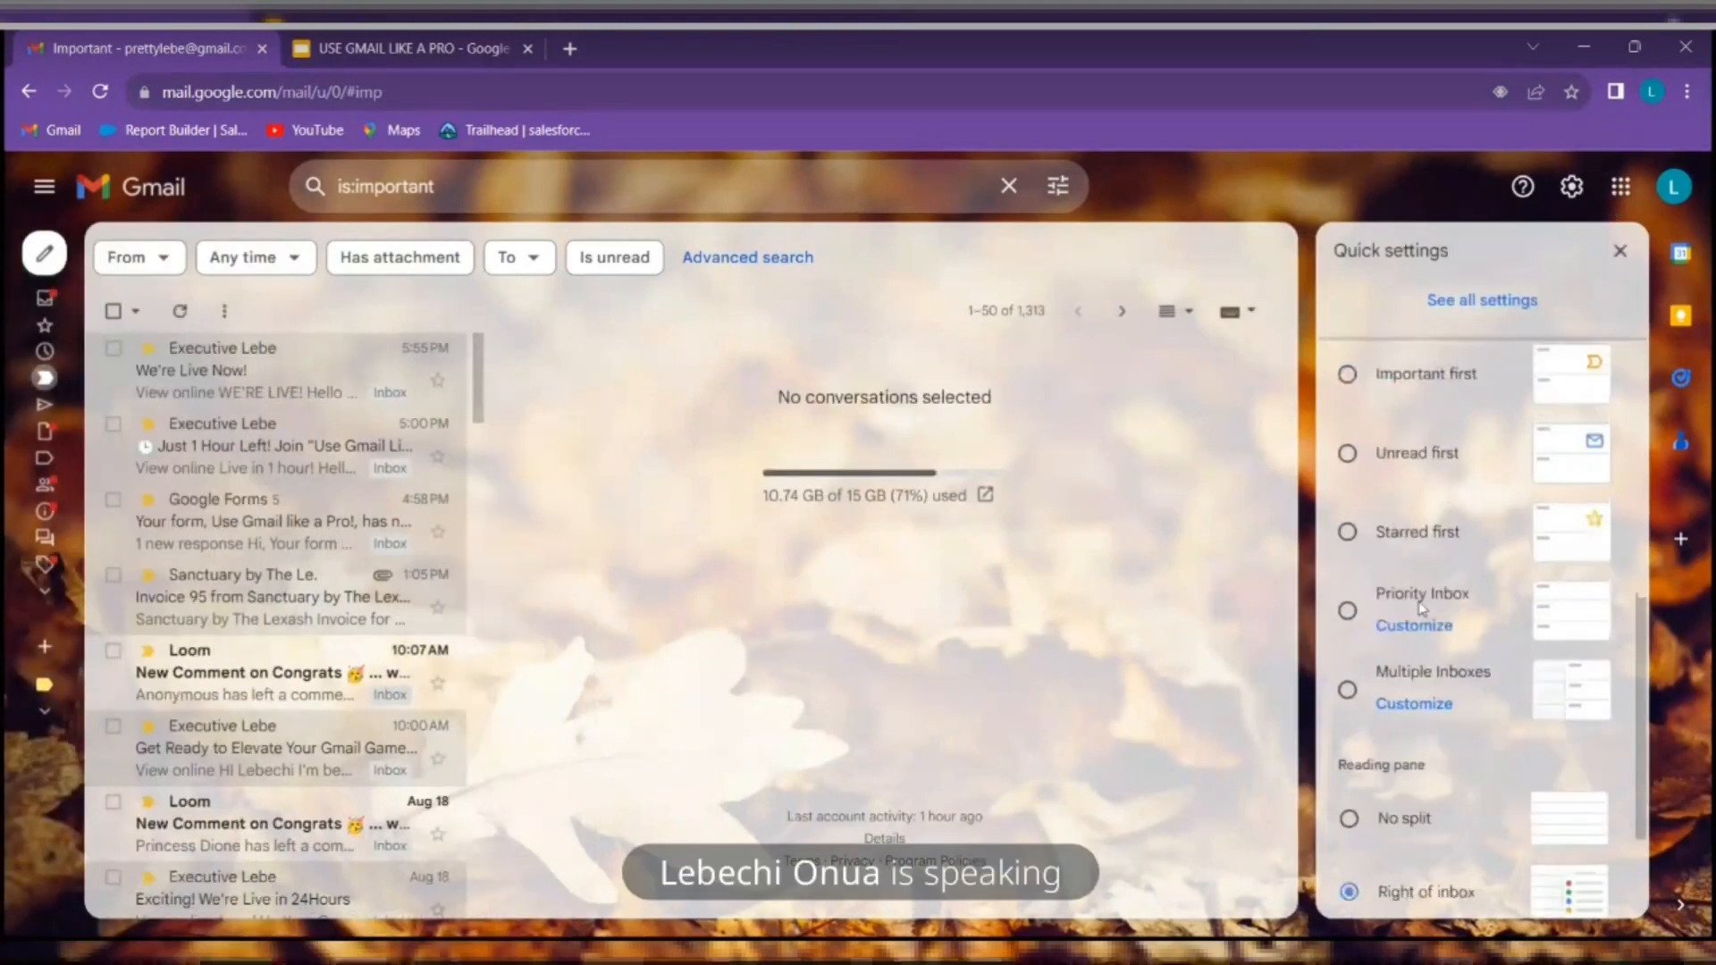
{"action": "left_click", "coordinate": [1416, 637]}
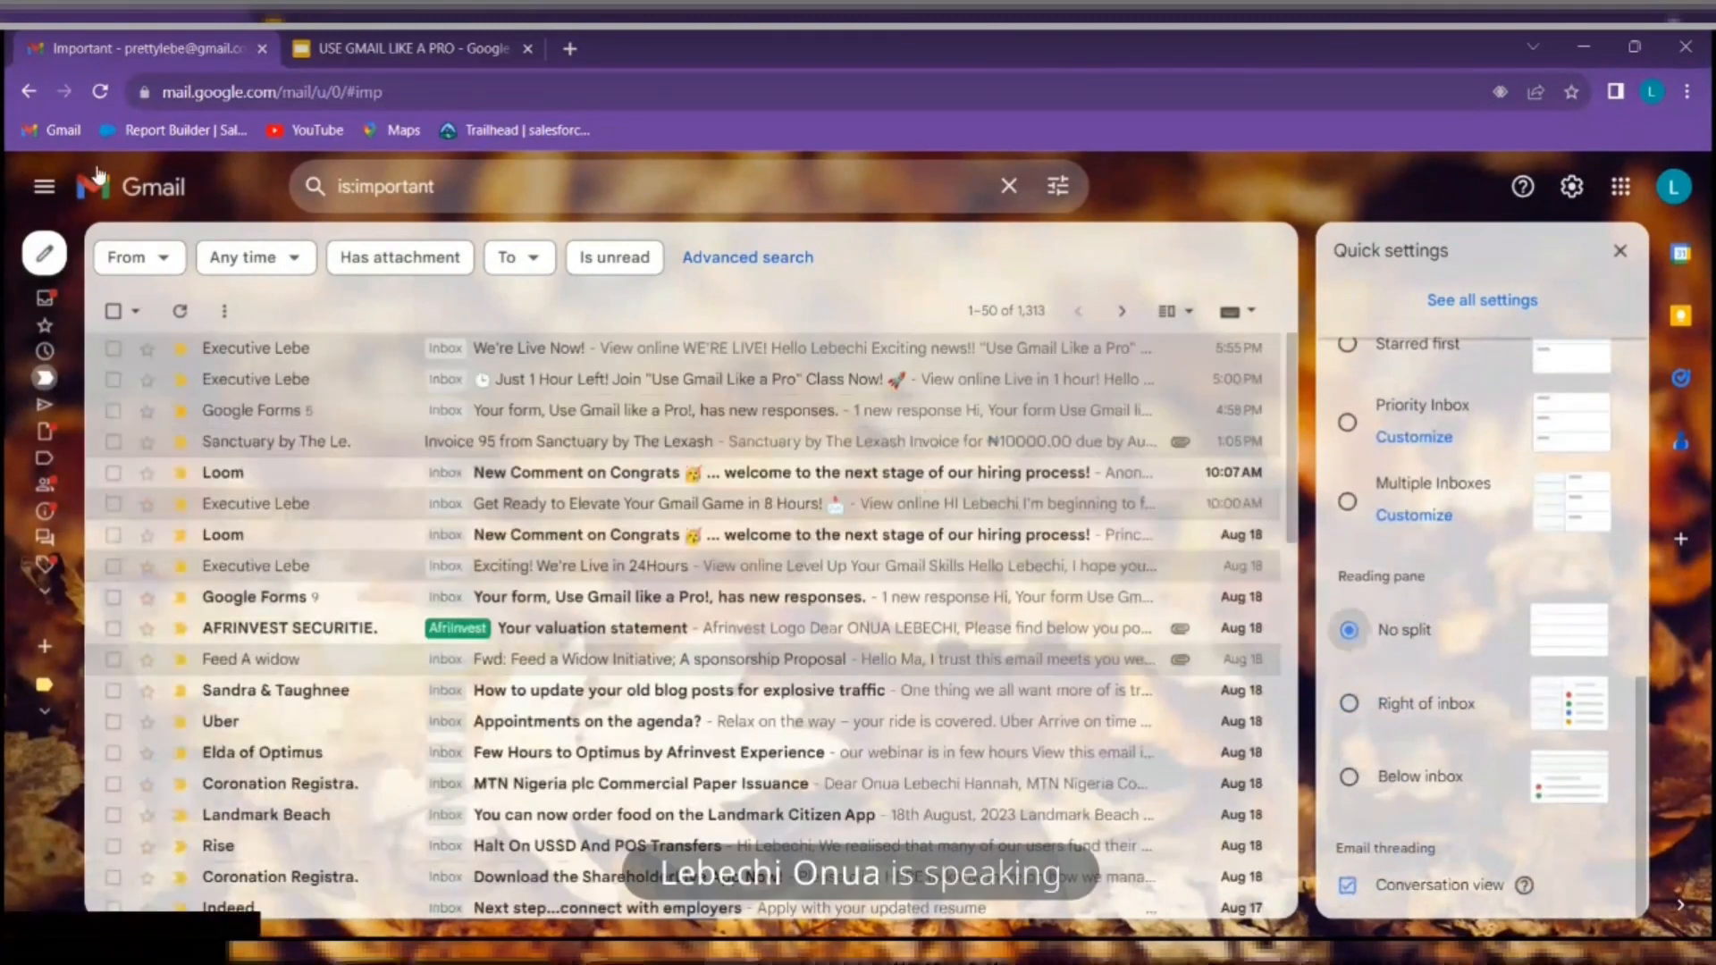
{"action": "mouse_move", "coordinate": [55, 366]}
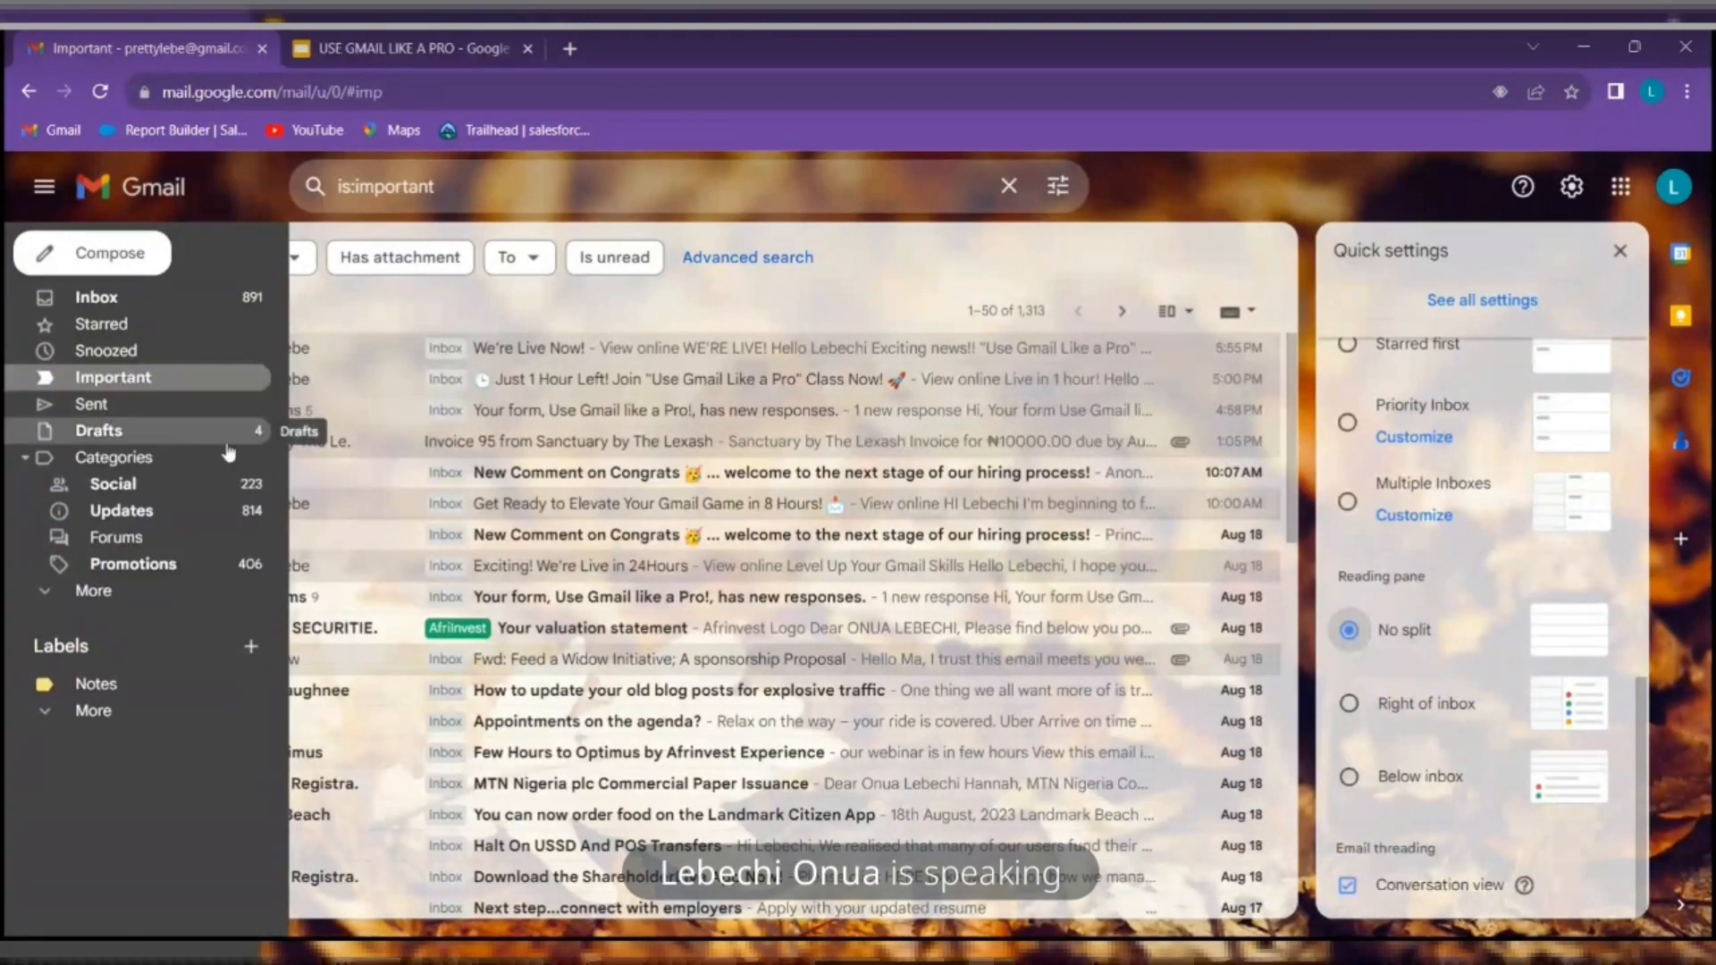
Open the 4 saved drafts, toggle Categories, reveal the More folders, and pin the sidebar open
{"action": "left_click", "coordinate": [191, 433]}
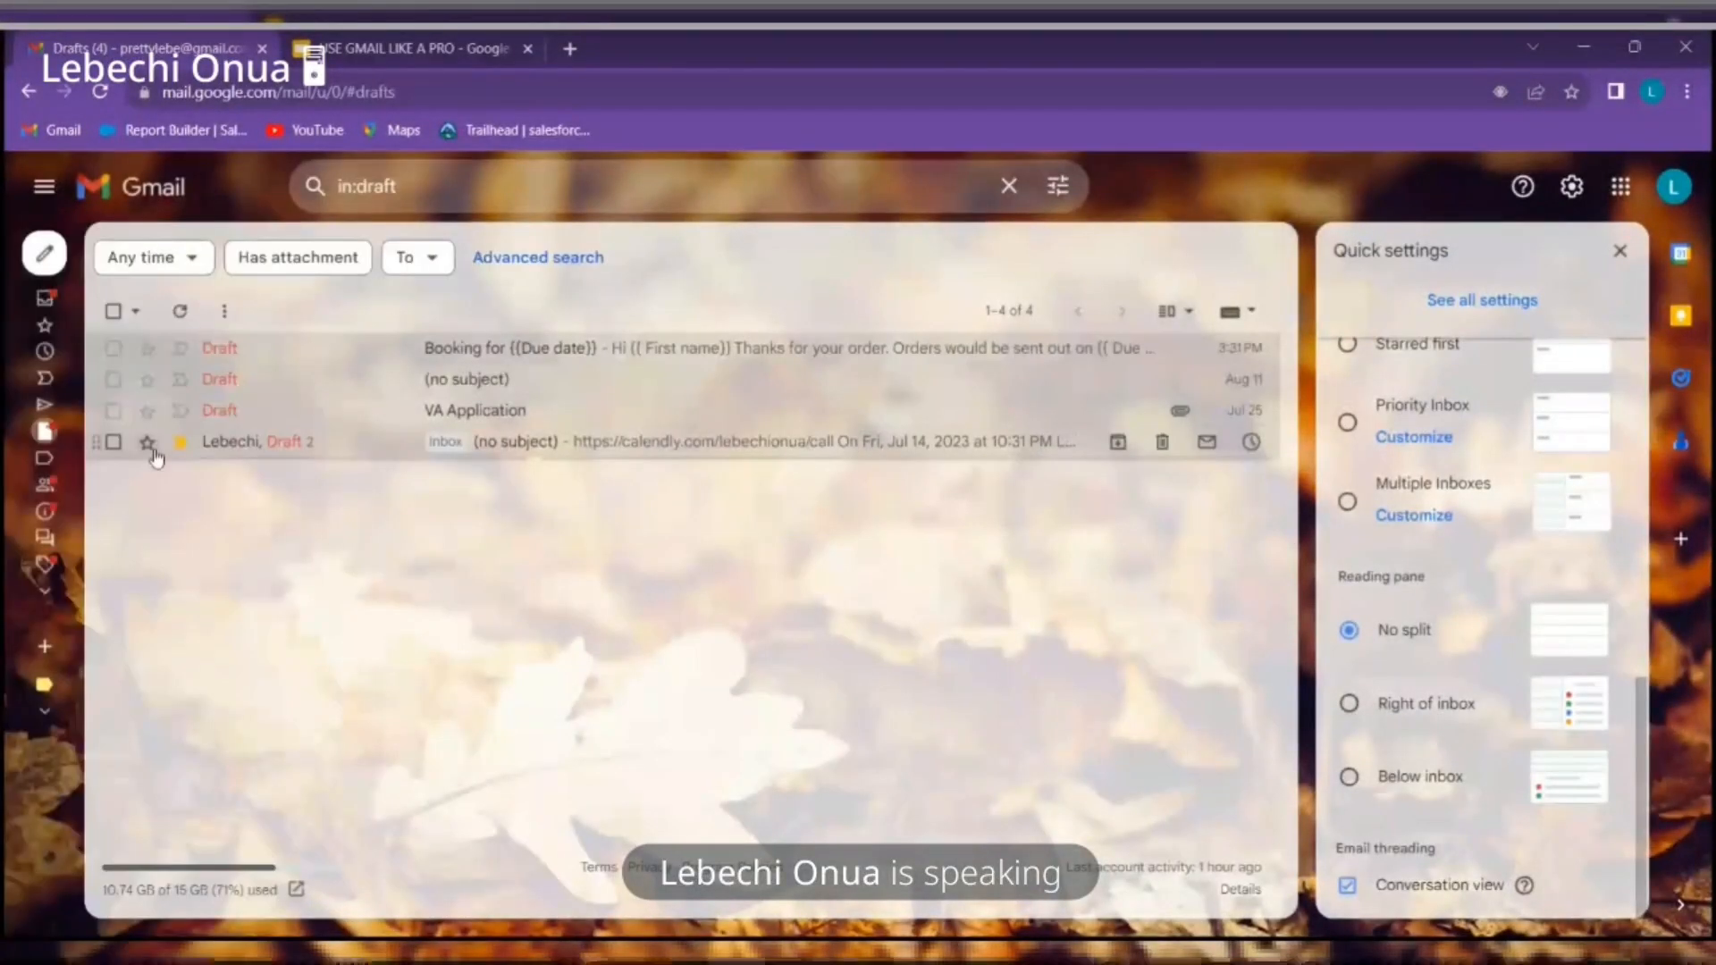
{"action": "mouse_move", "coordinate": [47, 447]}
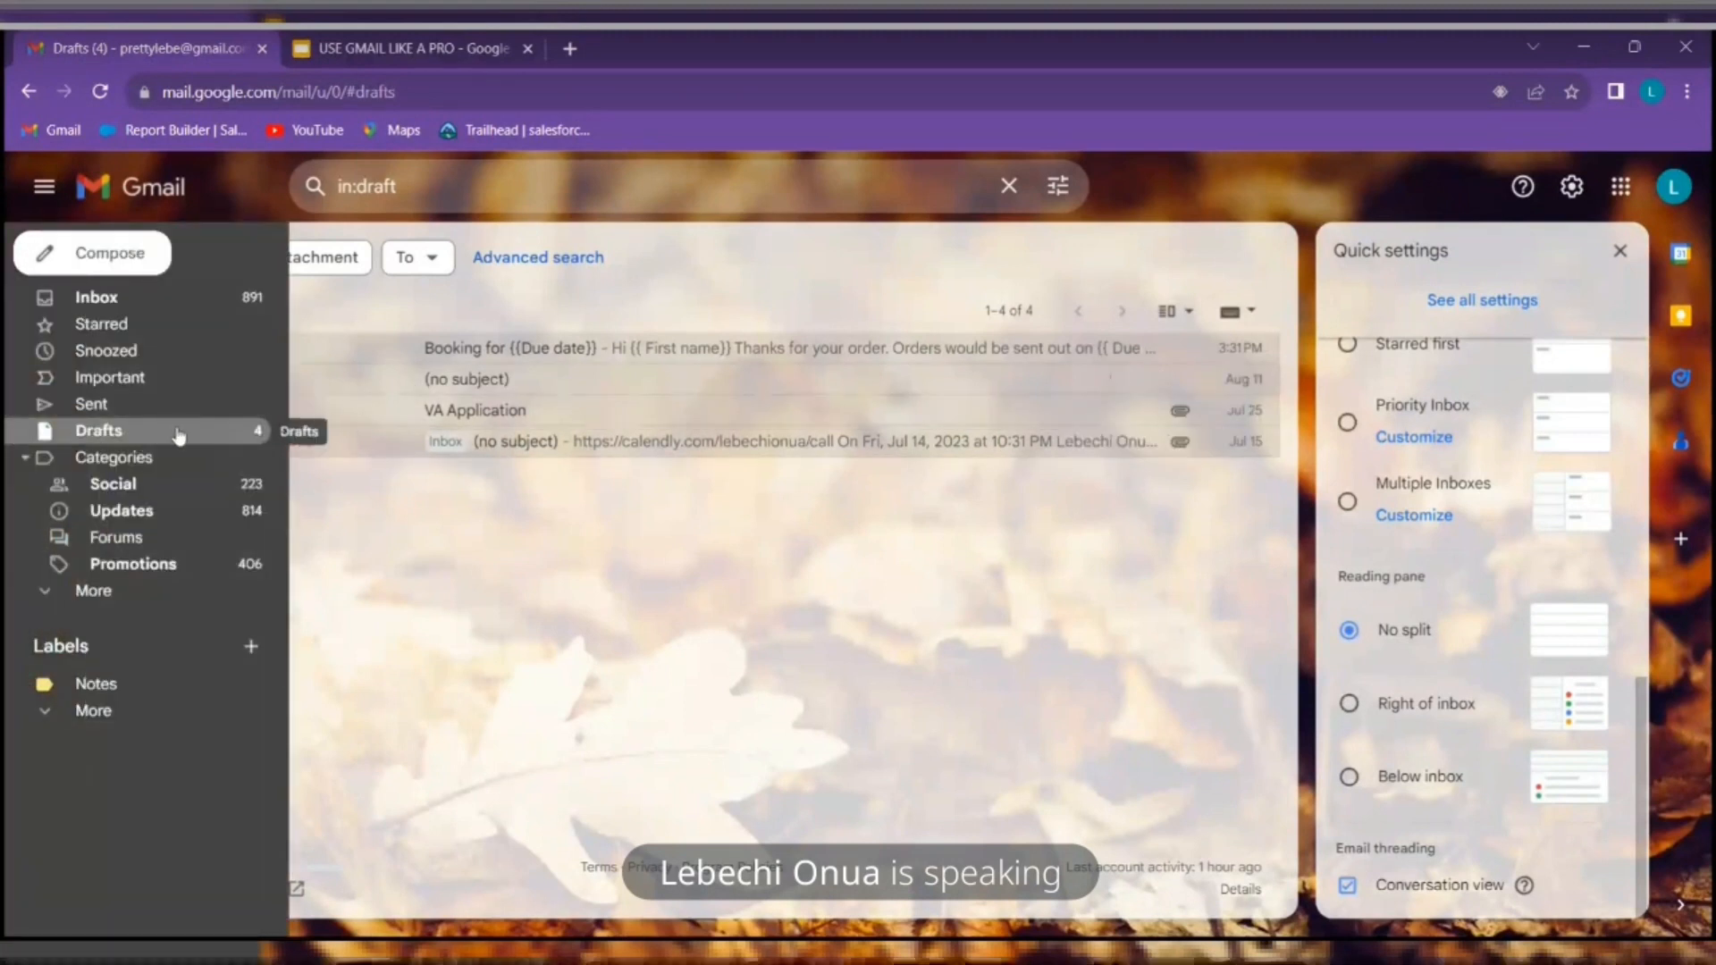
{"action": "left_click", "coordinate": [156, 457]}
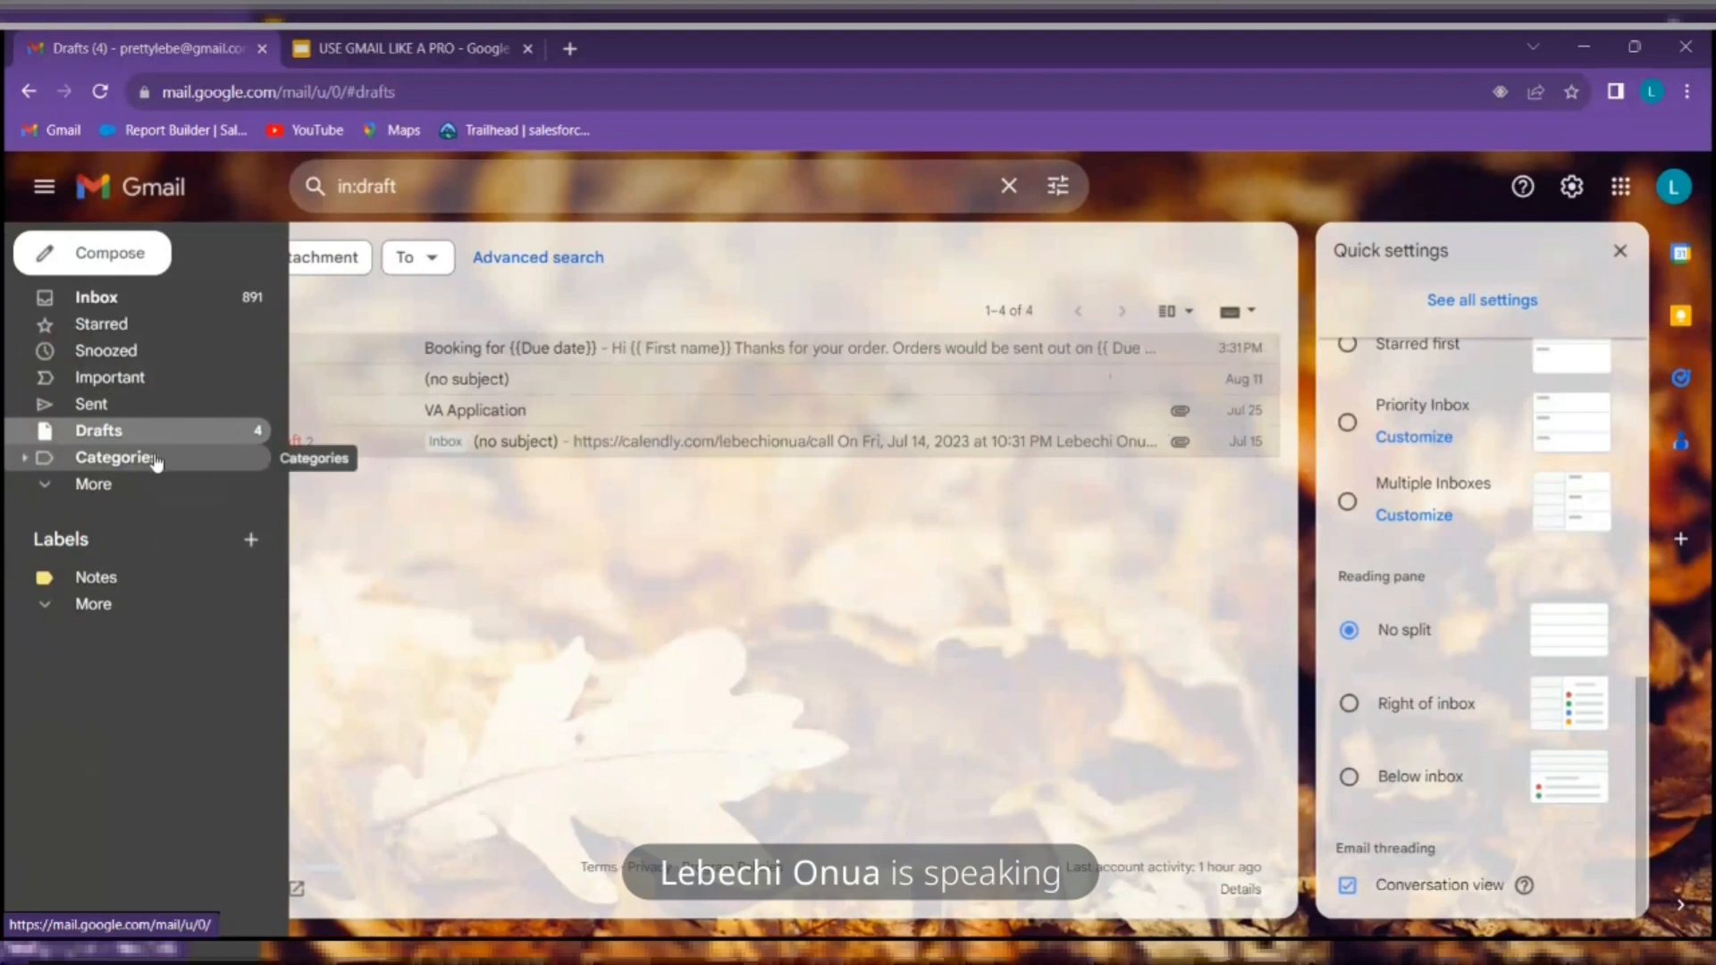
{"action": "left_click", "coordinate": [160, 458]}
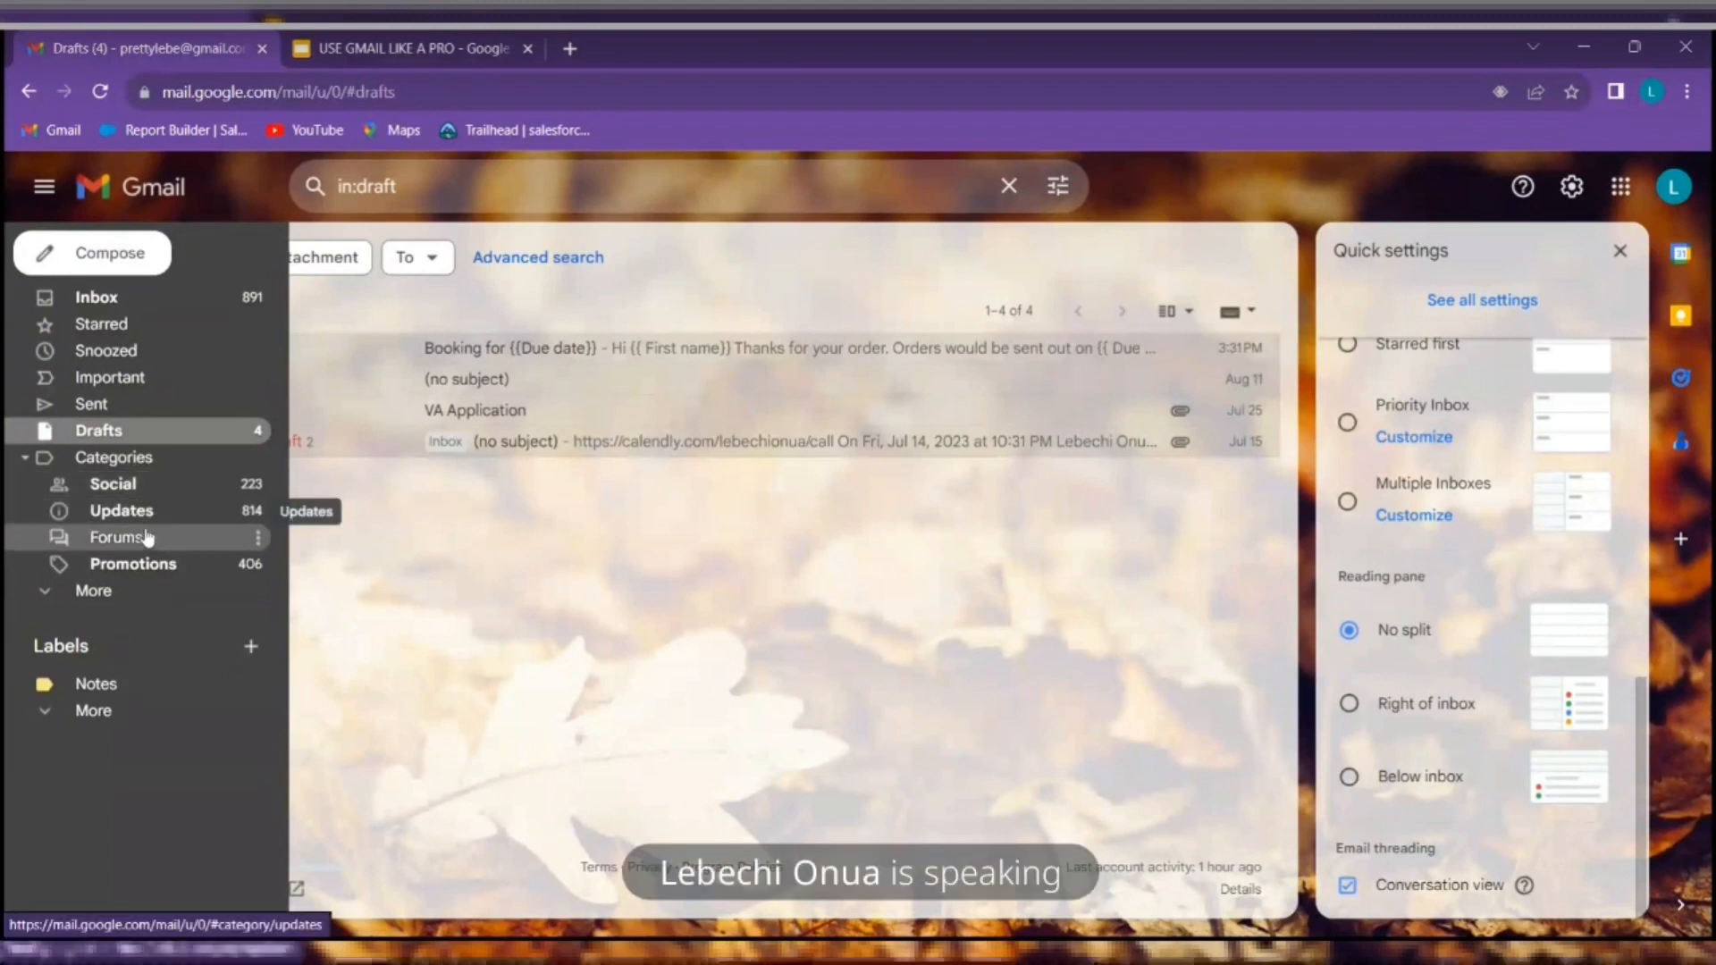
{"action": "left_click", "coordinate": [88, 593]}
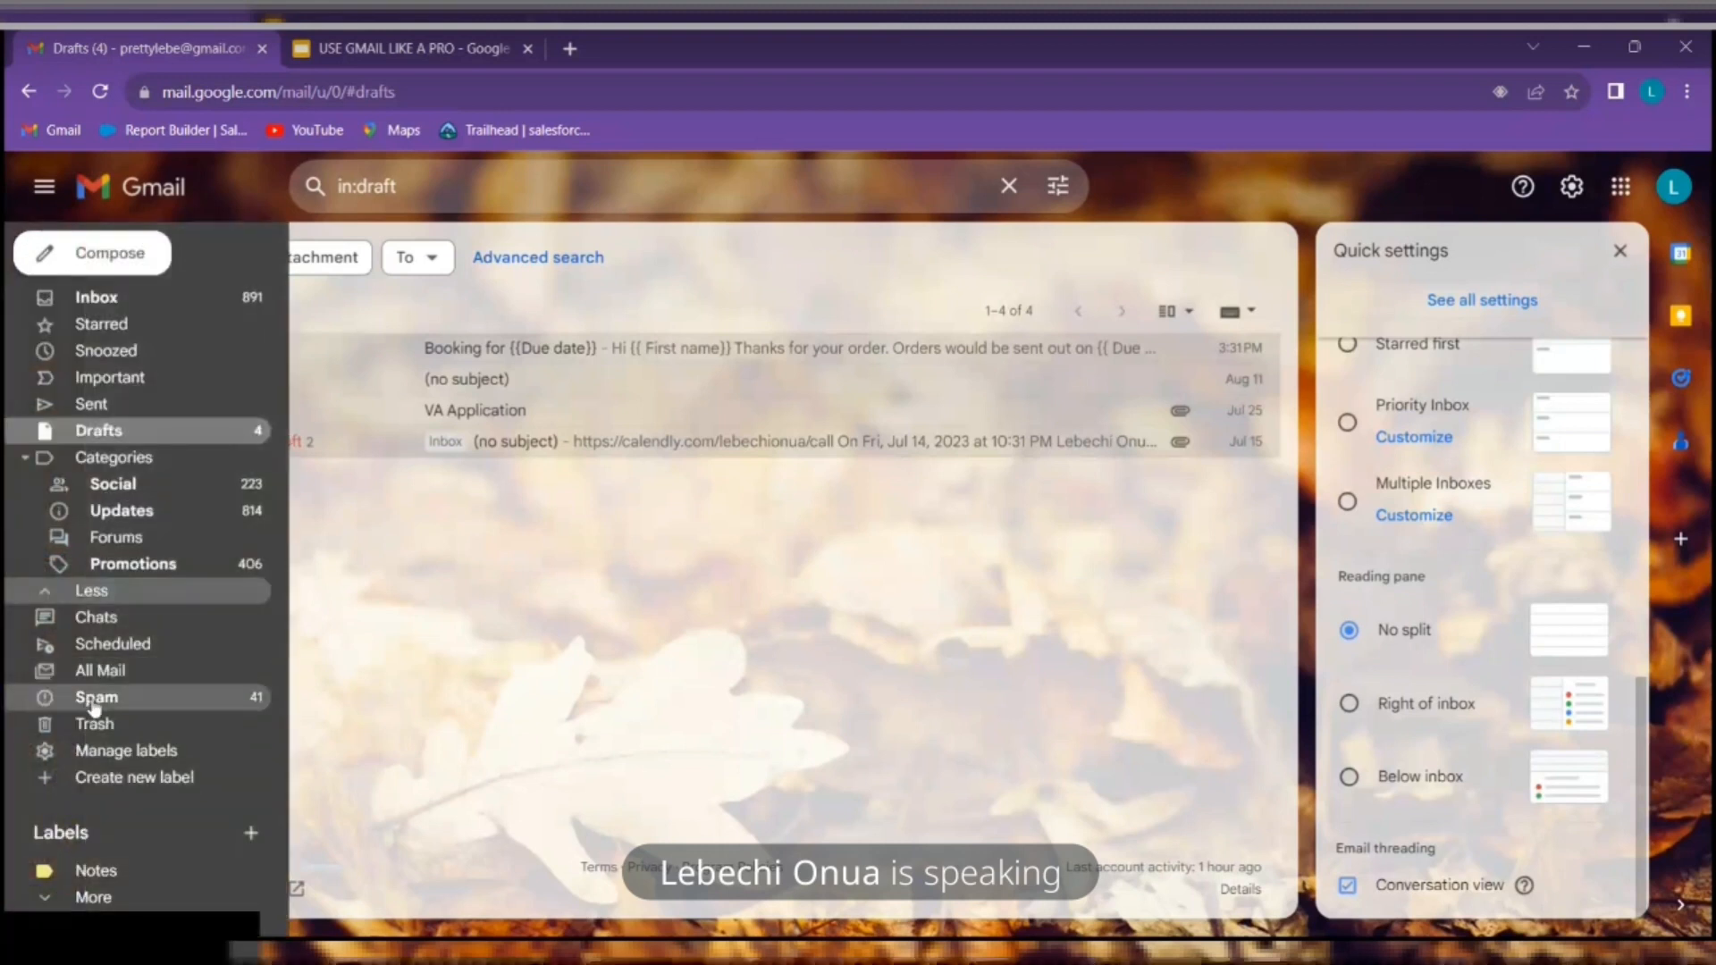
{"action": "left_click", "coordinate": [44, 186]}
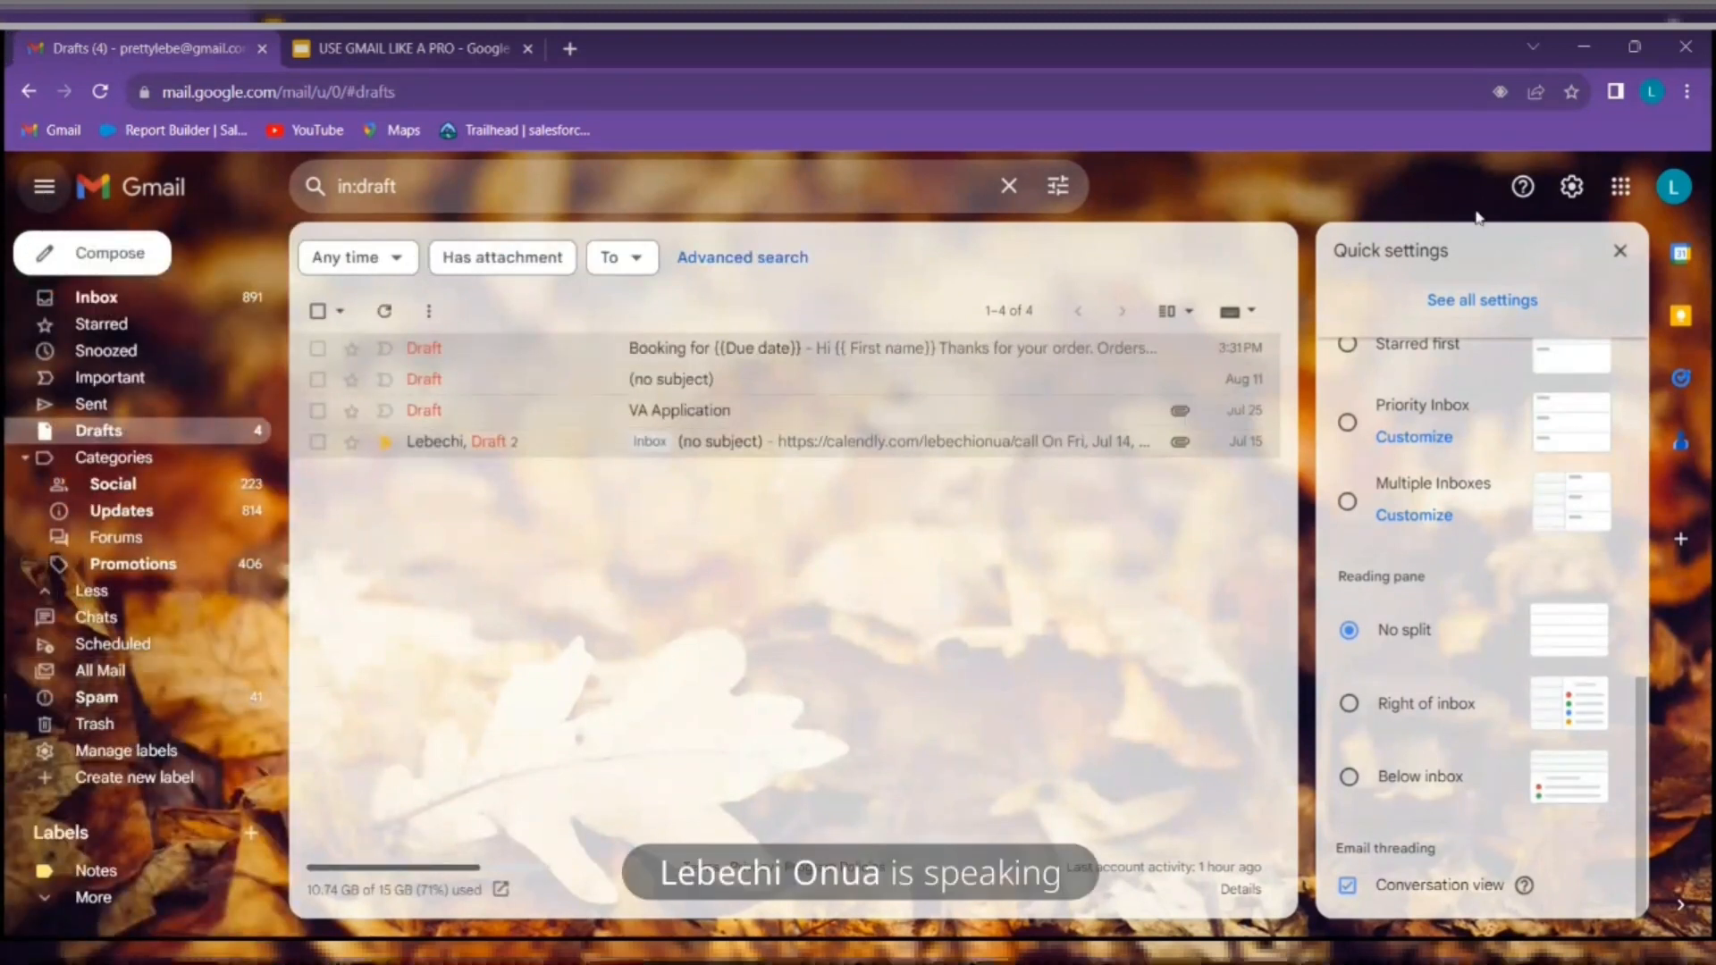
Apply the green nature picture theme, then go back to the Slides deck
{"action": "scroll", "coordinate": [1487, 462], "scroll_direction": "up", "scroll_amount": 6}
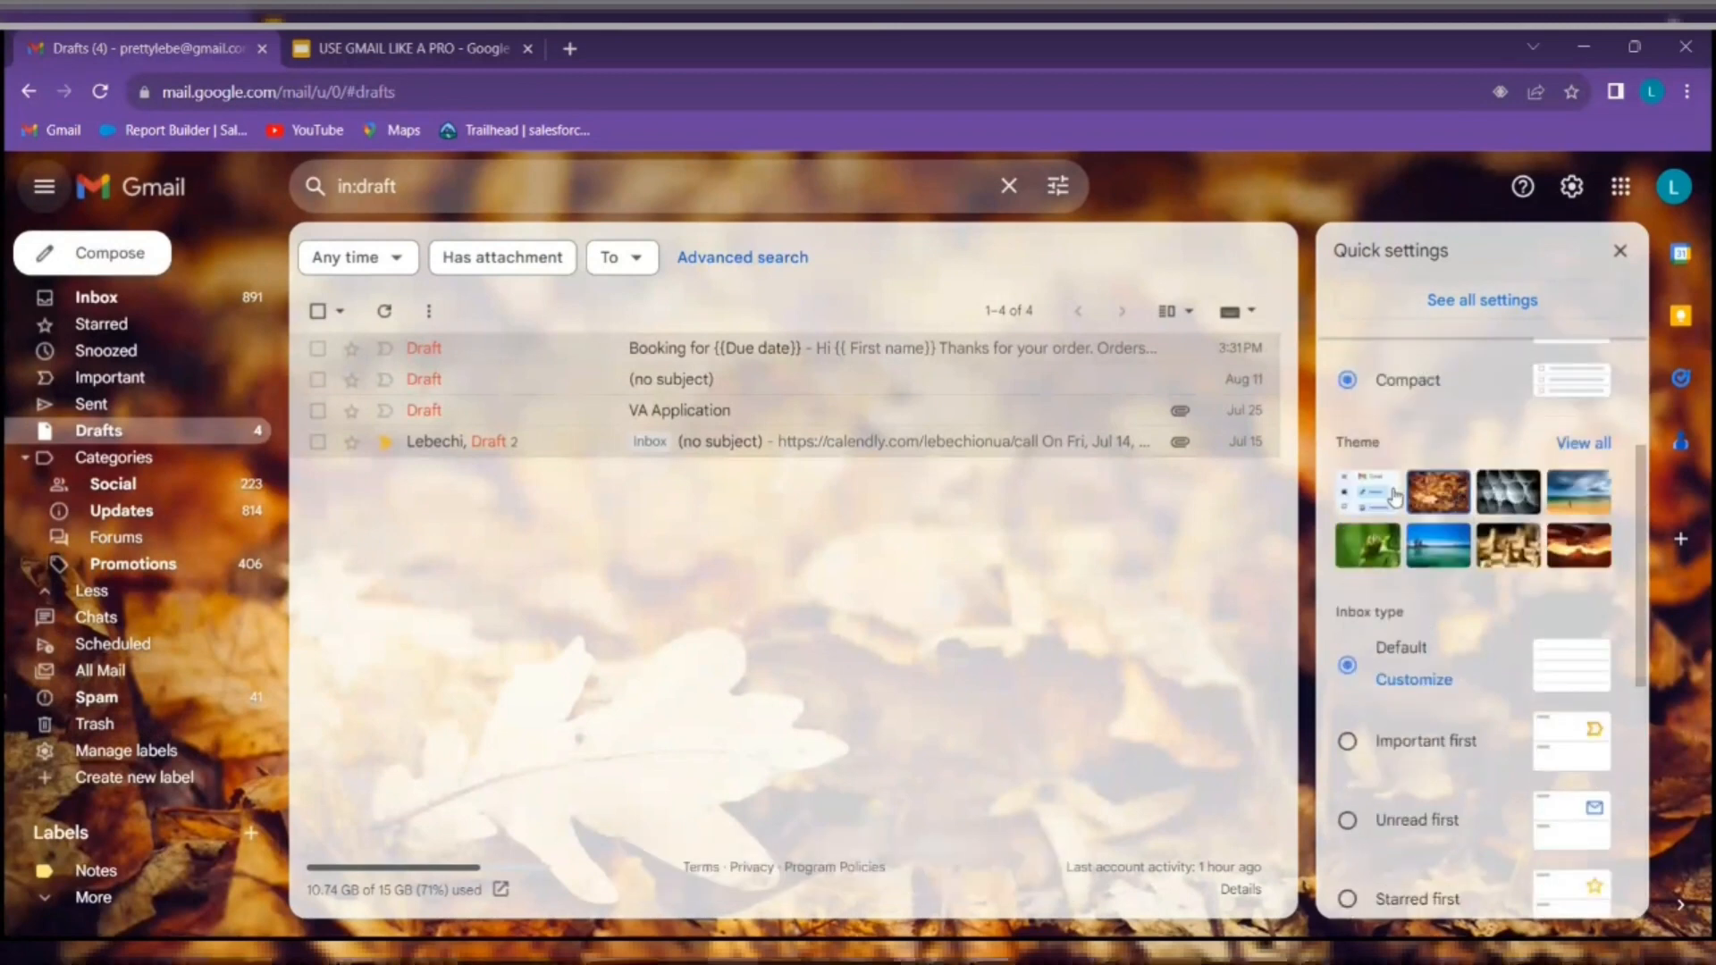
{"action": "left_click", "coordinate": [1385, 560]}
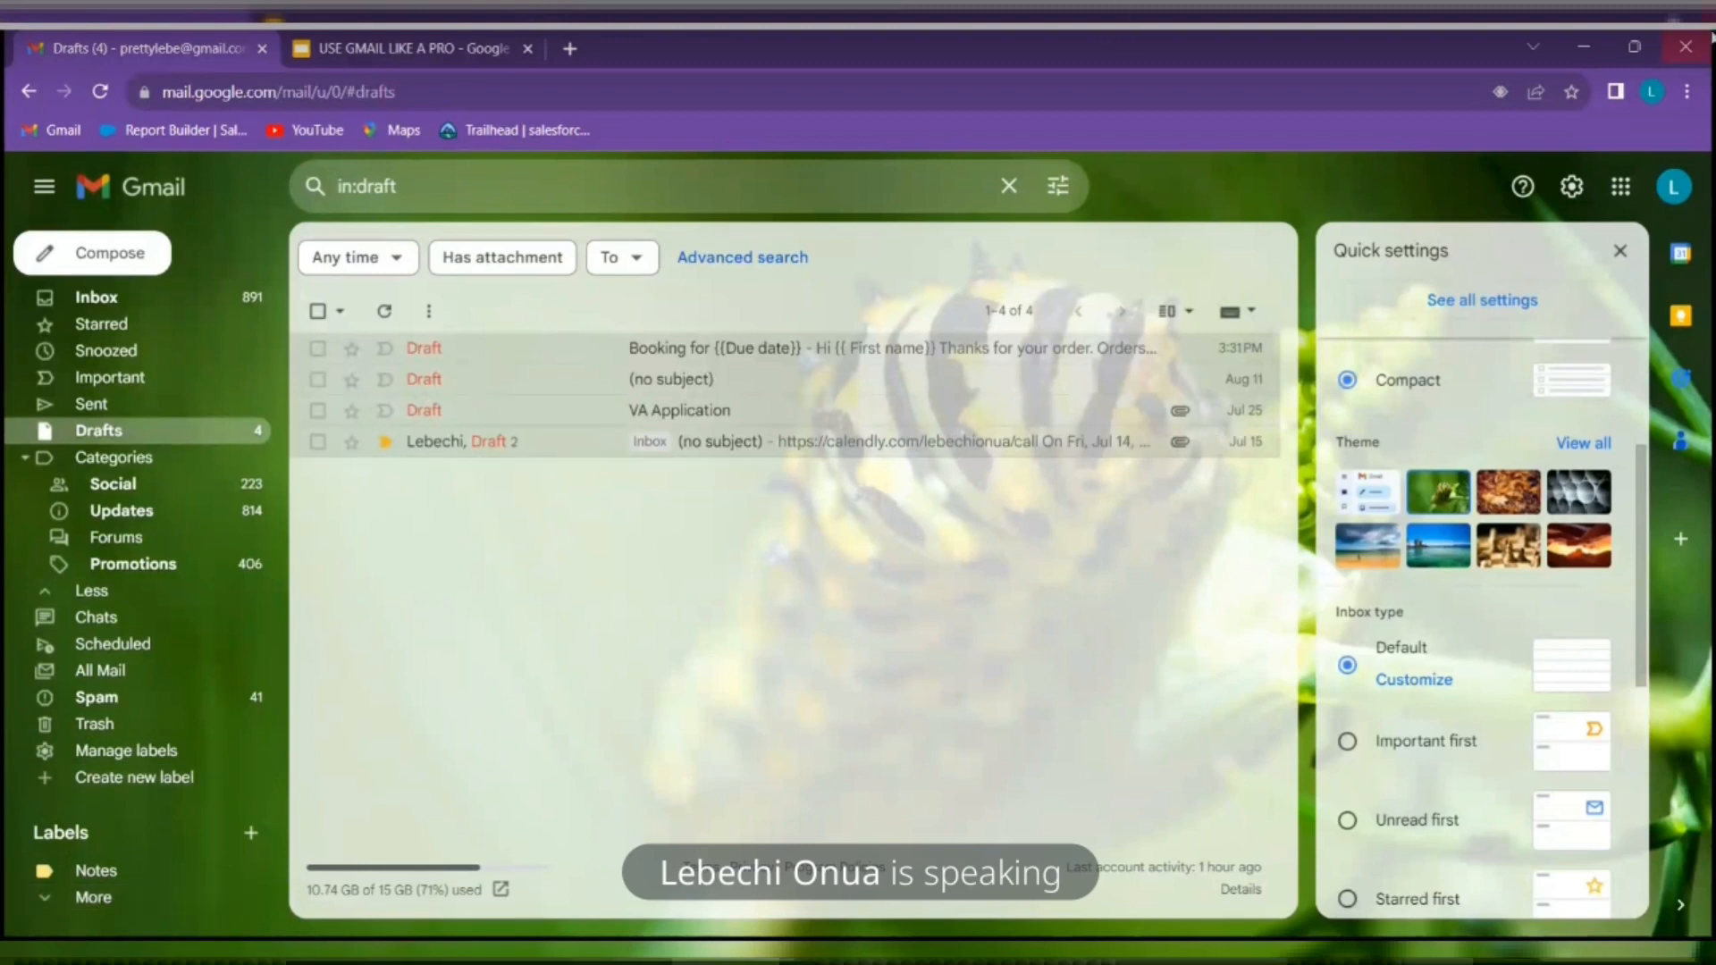
{"action": "left_click", "coordinate": [393, 49]}
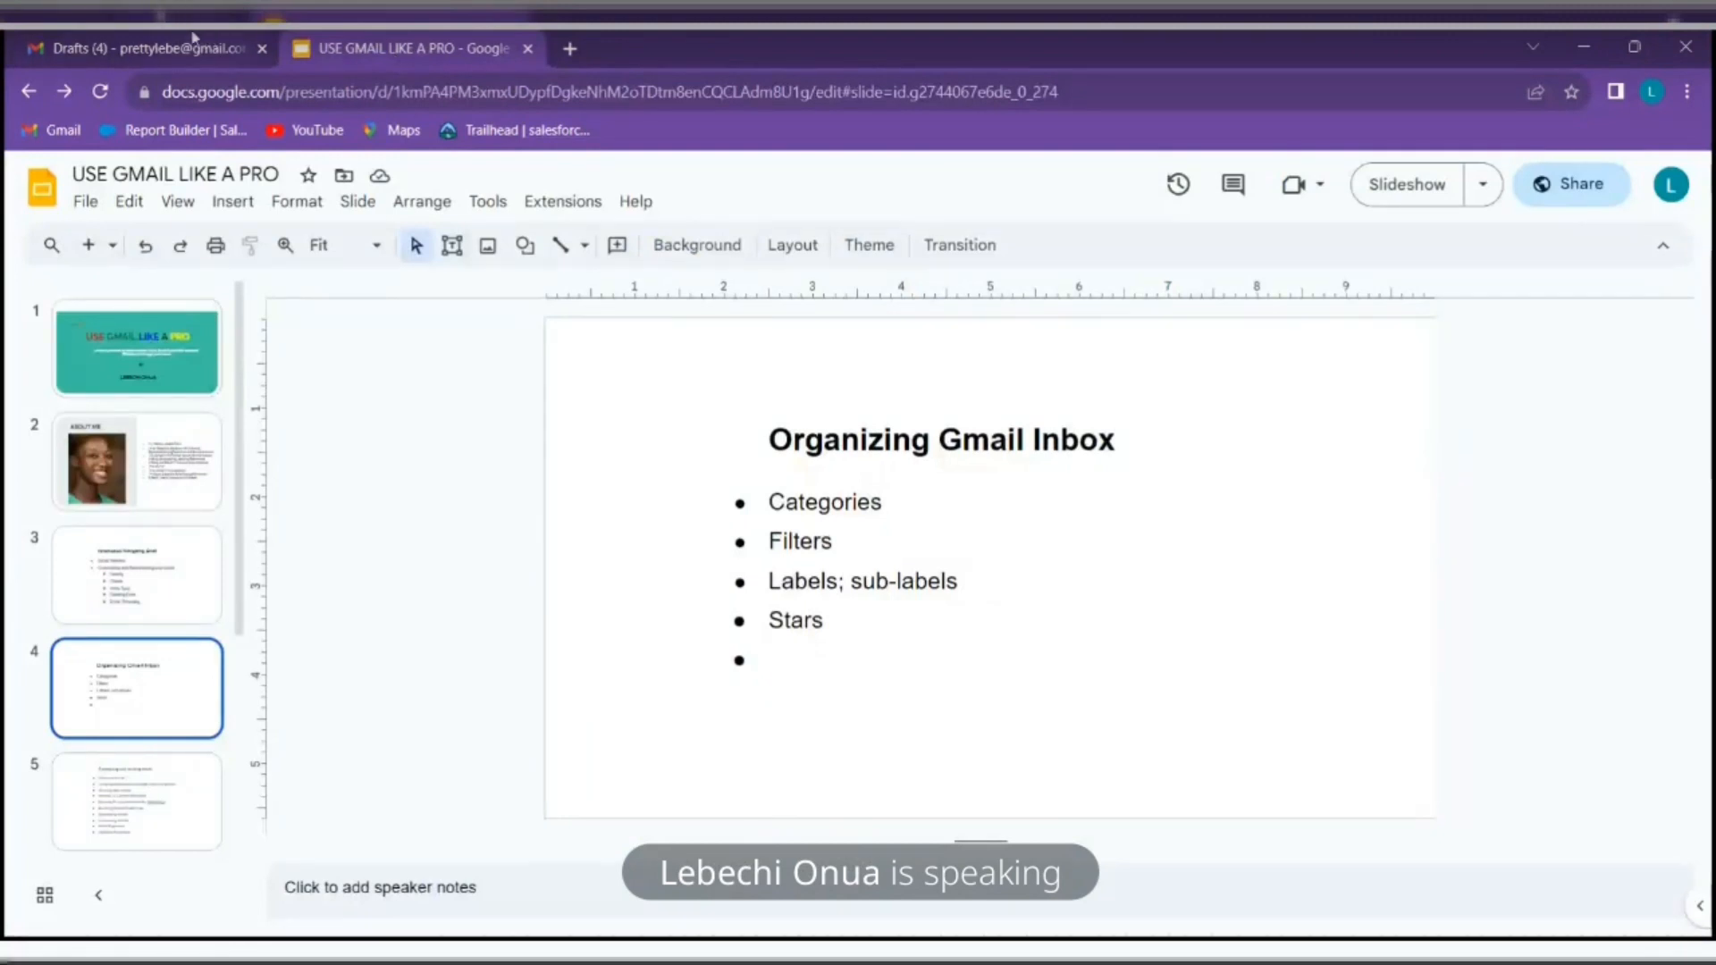
{"action": "left_click", "coordinate": [148, 49]}
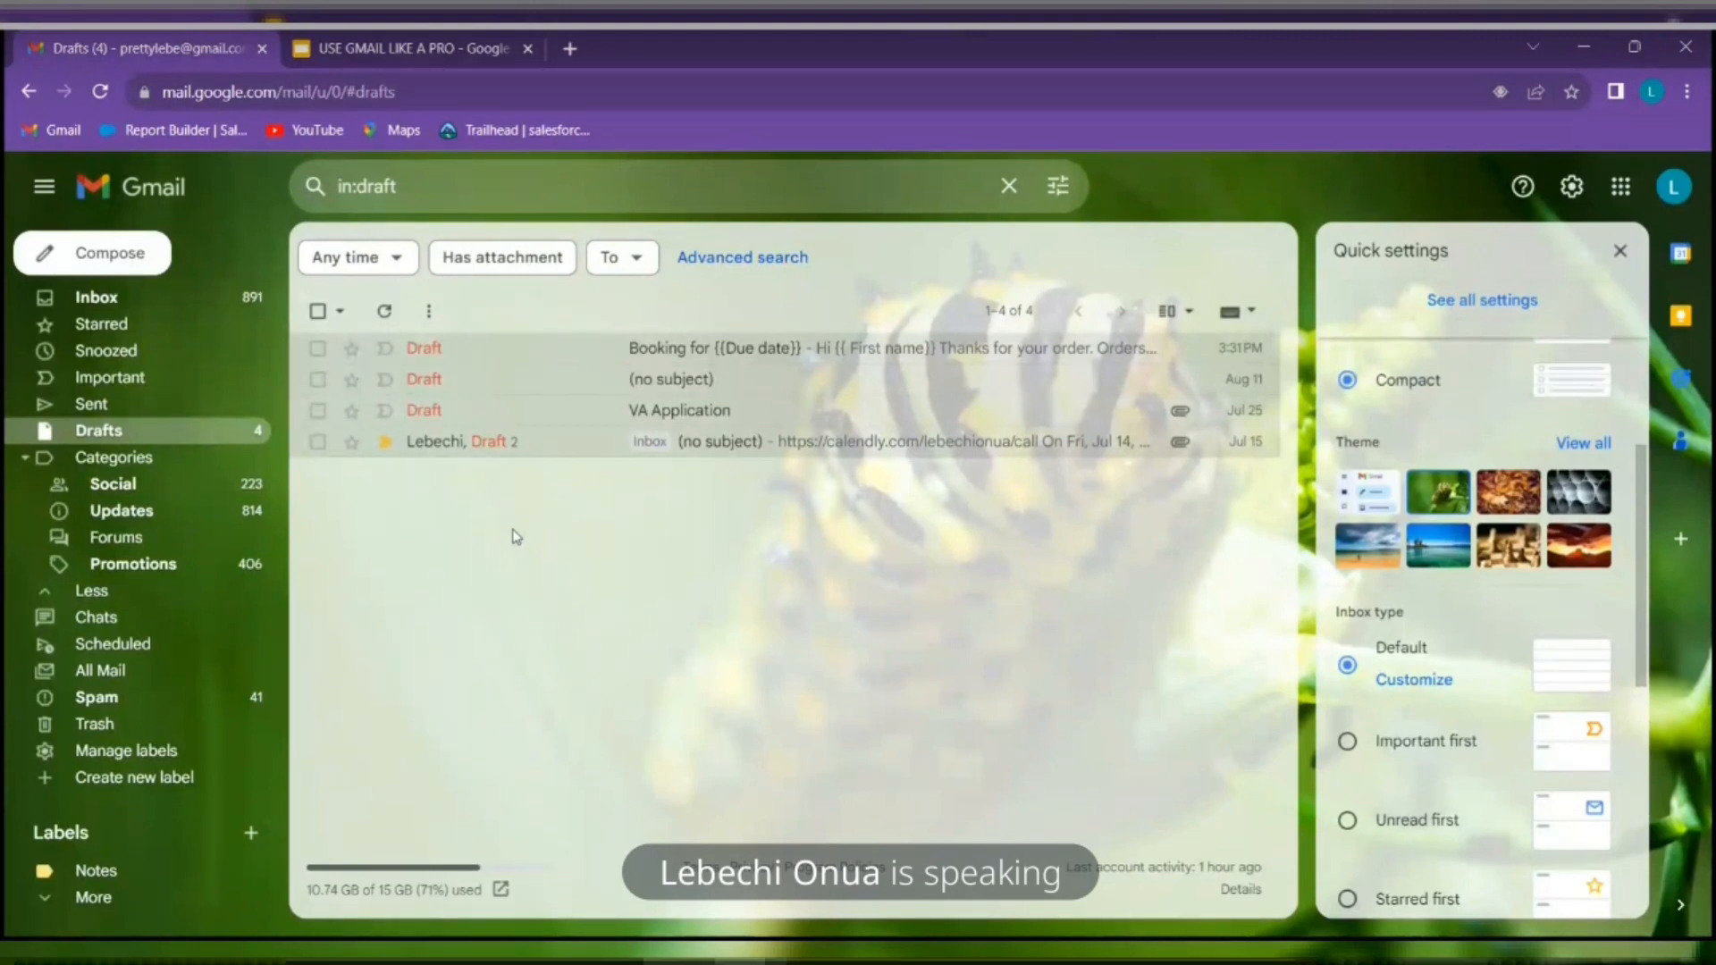
From the inbox, search the mailbox for 'Uber' and scan the matching conversations
{"action": "left_click", "coordinate": [115, 302]}
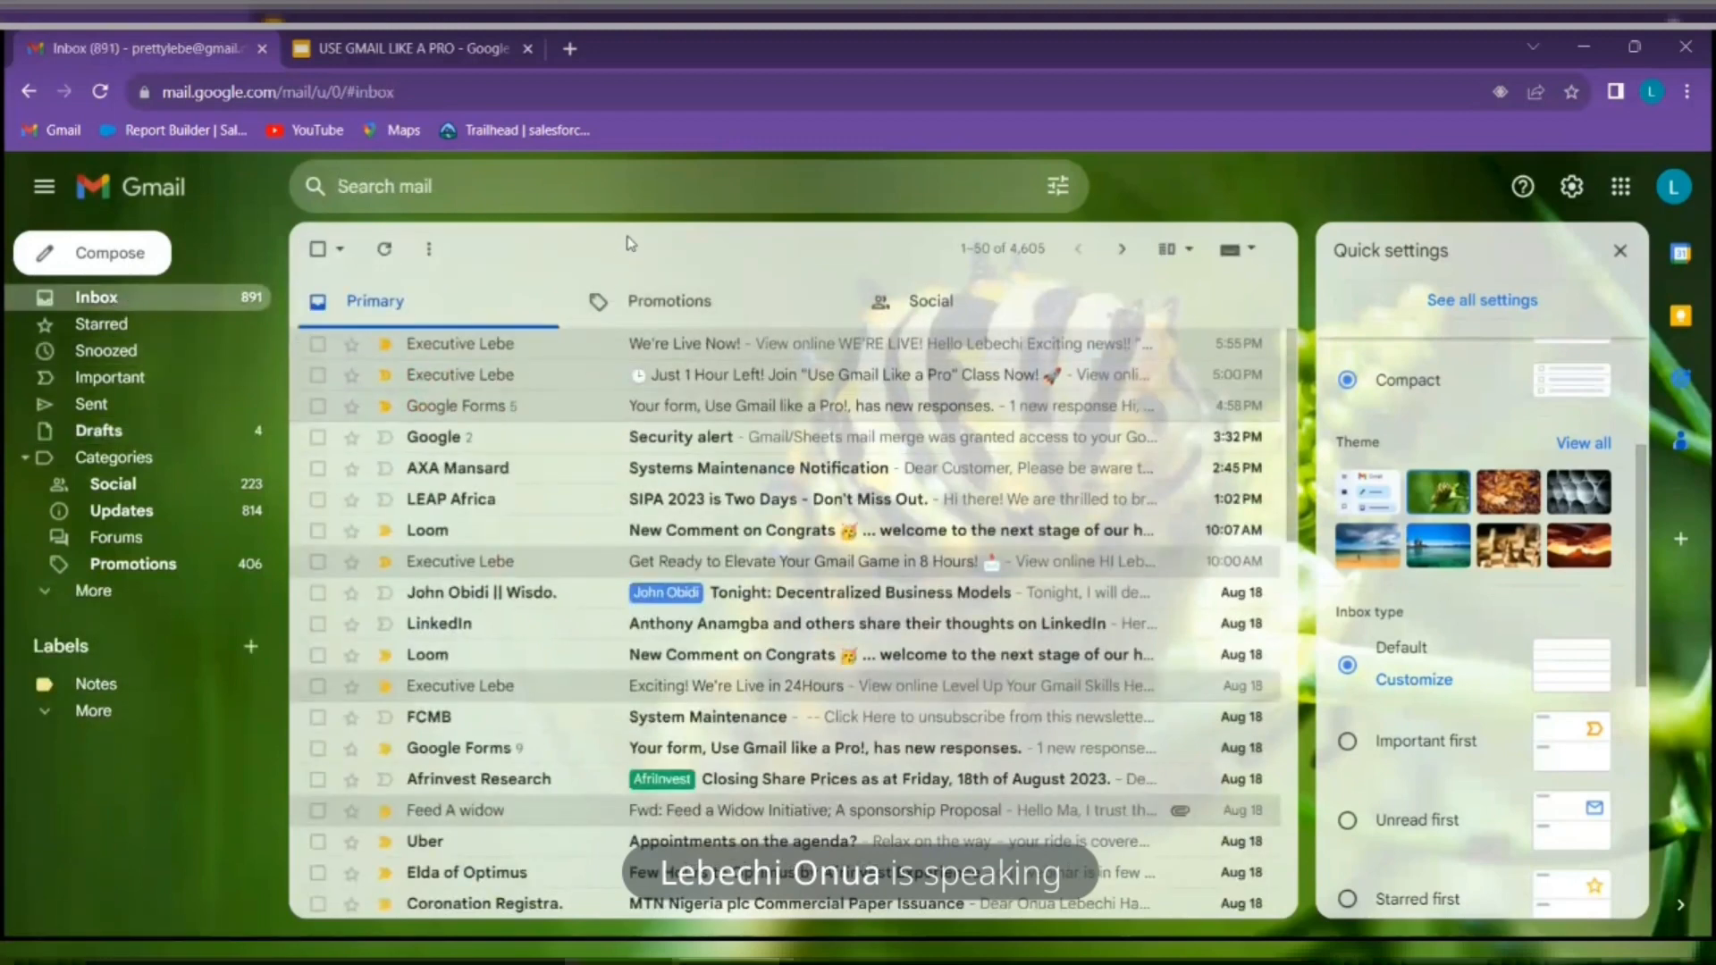
{"action": "left_click", "coordinate": [413, 207]}
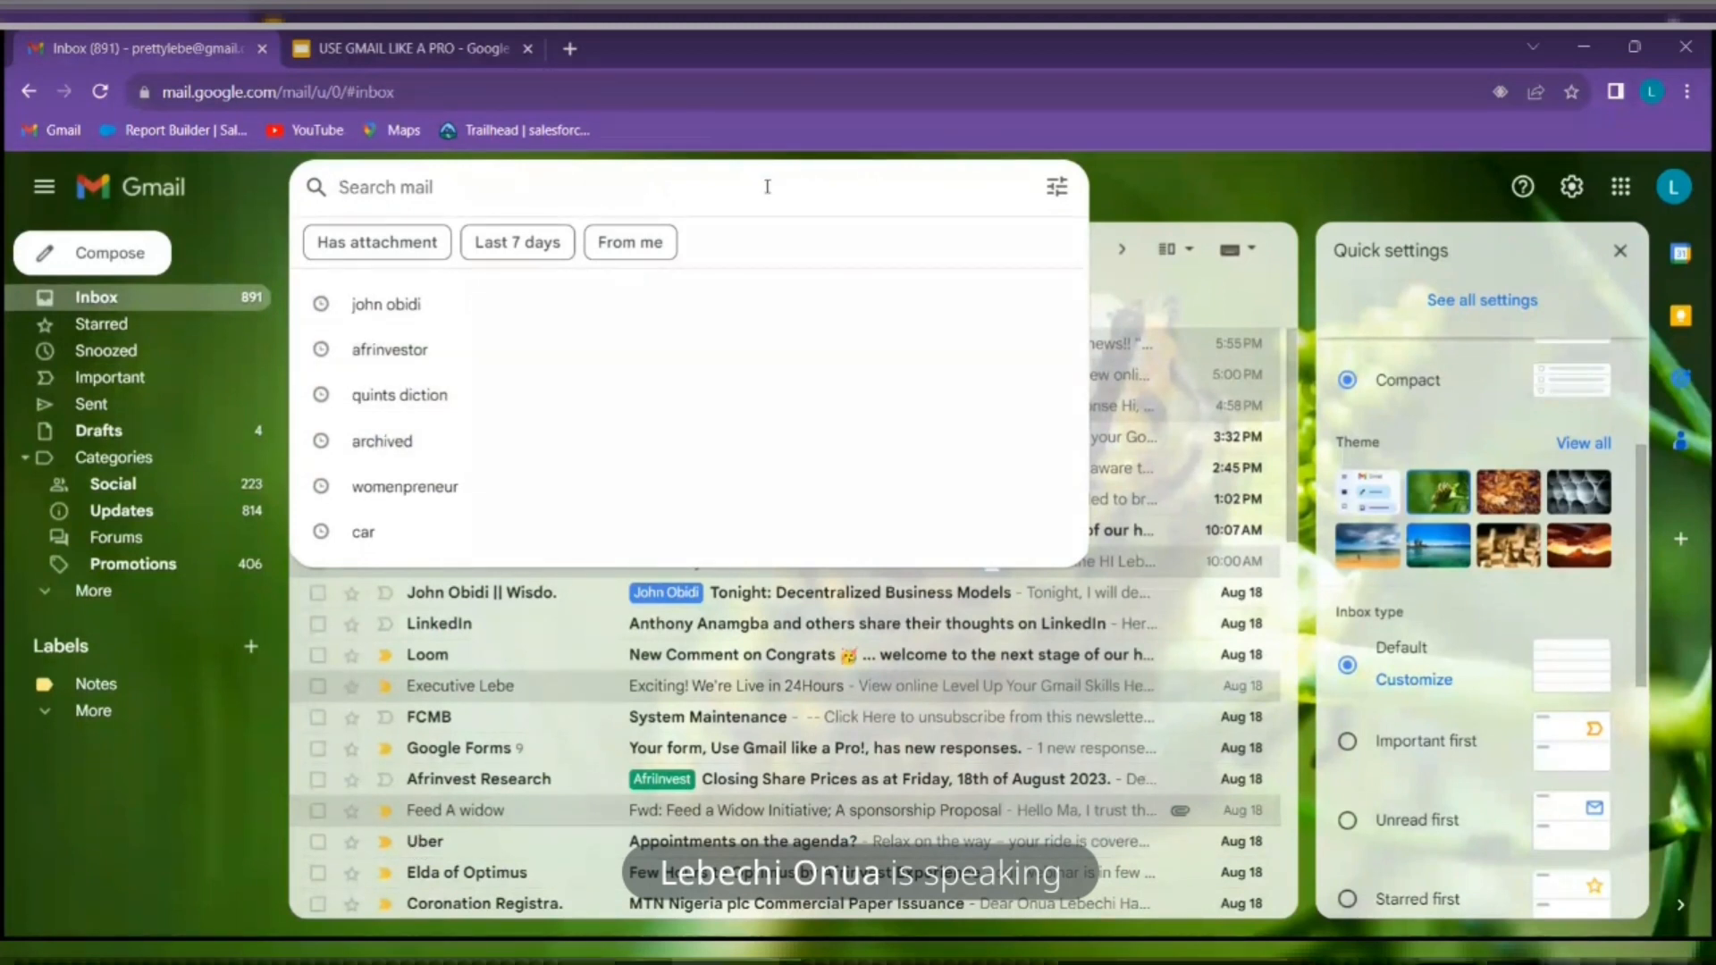
{"action": "type", "text": "Uber"}
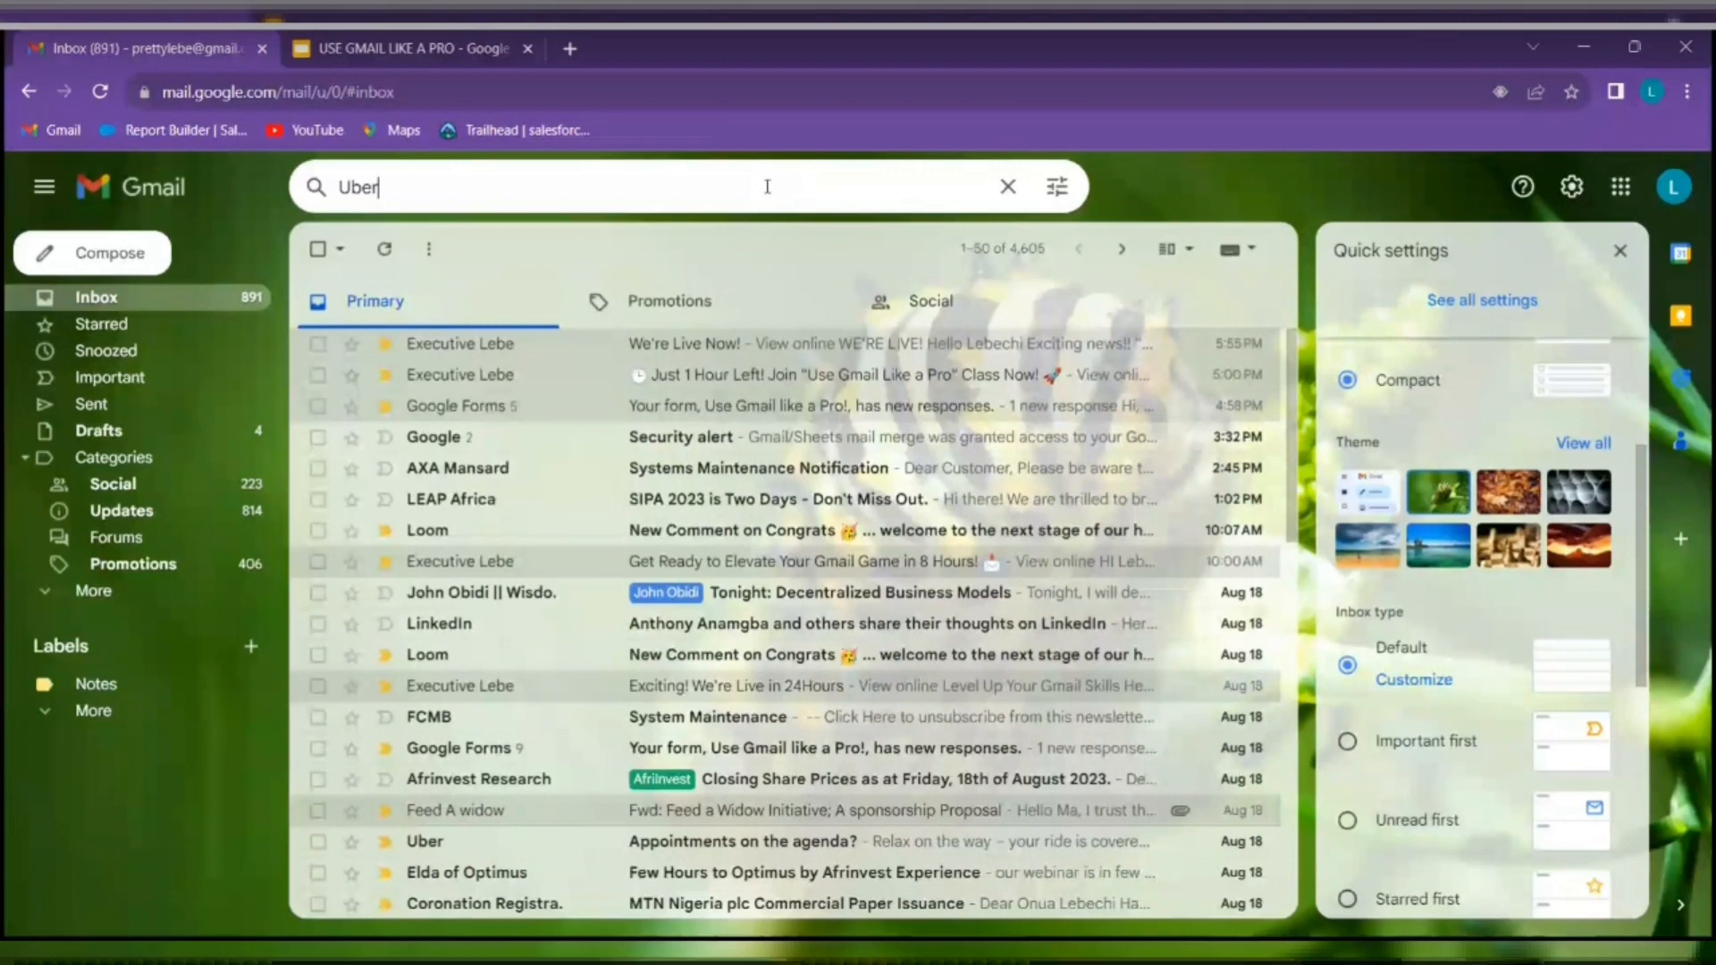
{"action": "key", "text": "Return"}
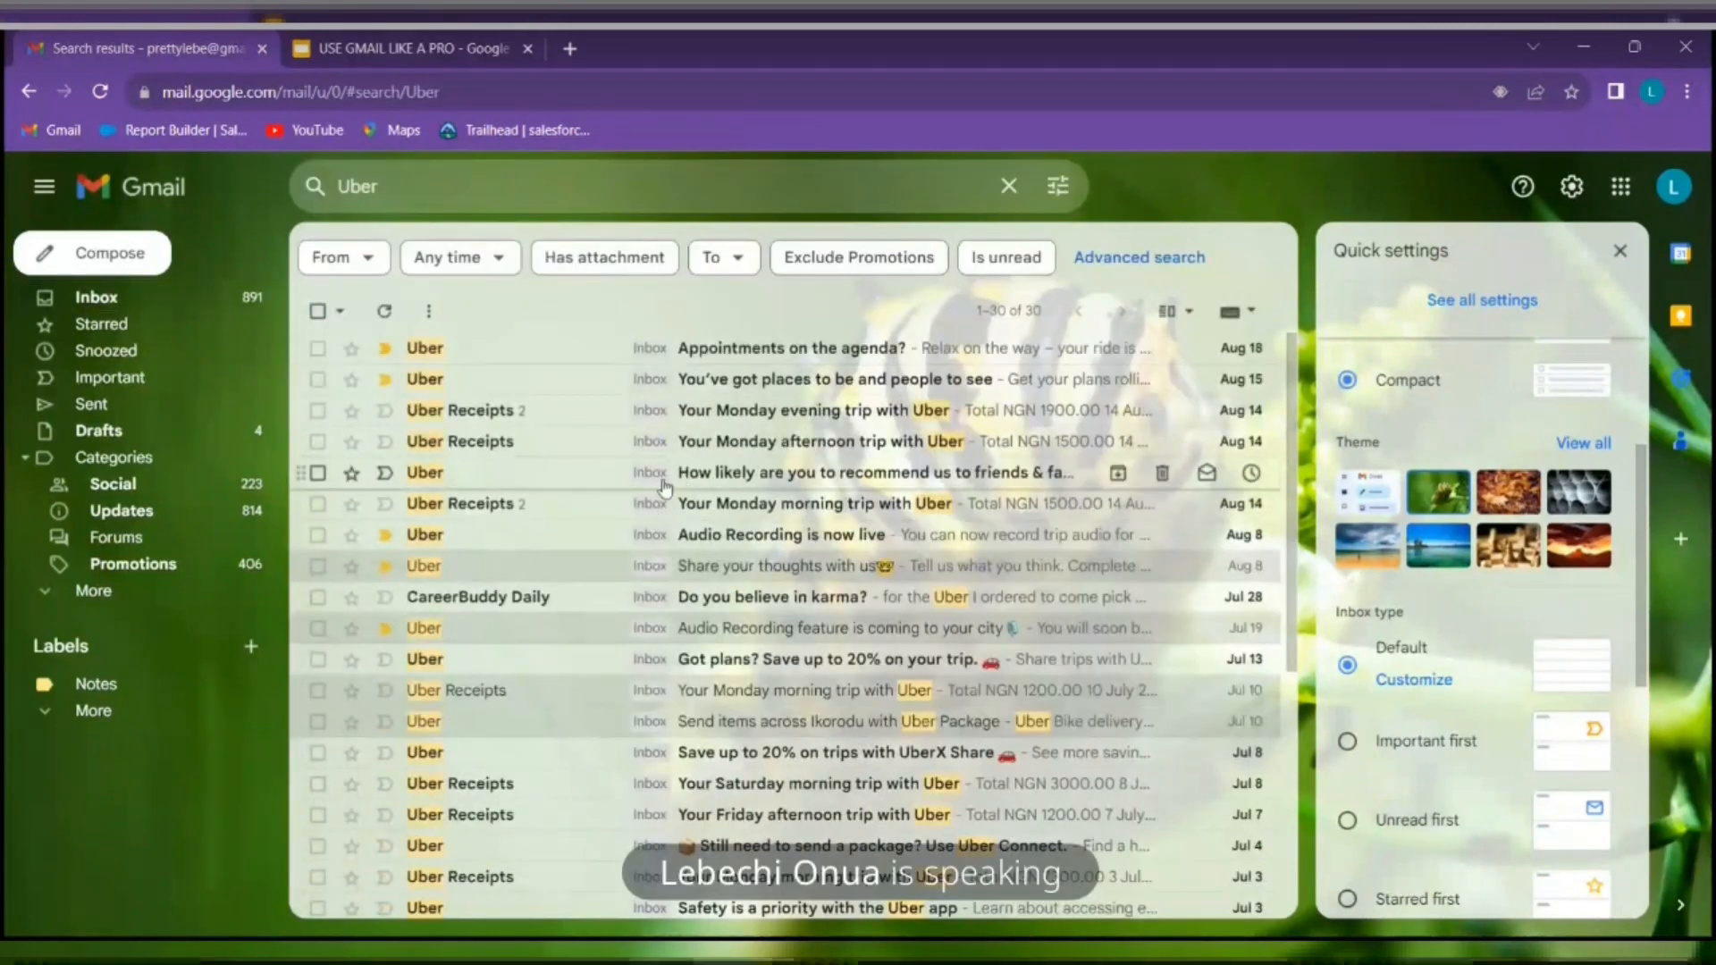
{"action": "scroll", "coordinate": [666, 486], "scroll_direction": "down", "scroll_amount": 5}
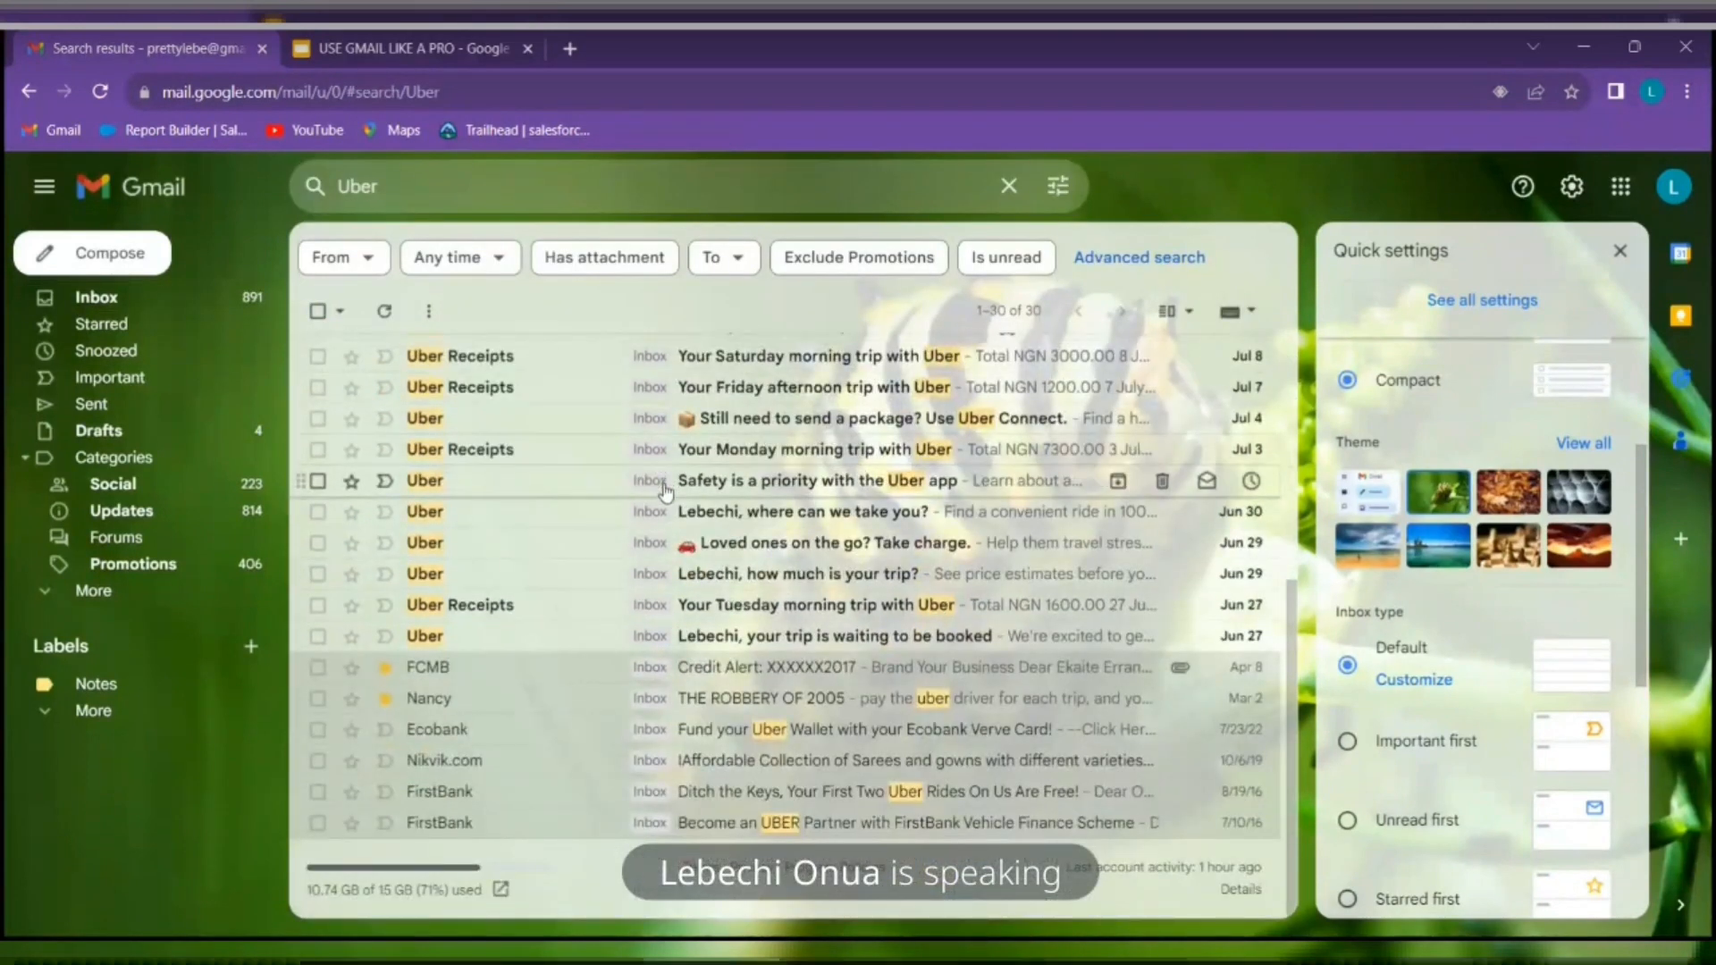
{"action": "scroll", "coordinate": [665, 489], "scroll_direction": "up", "scroll_amount": 5}
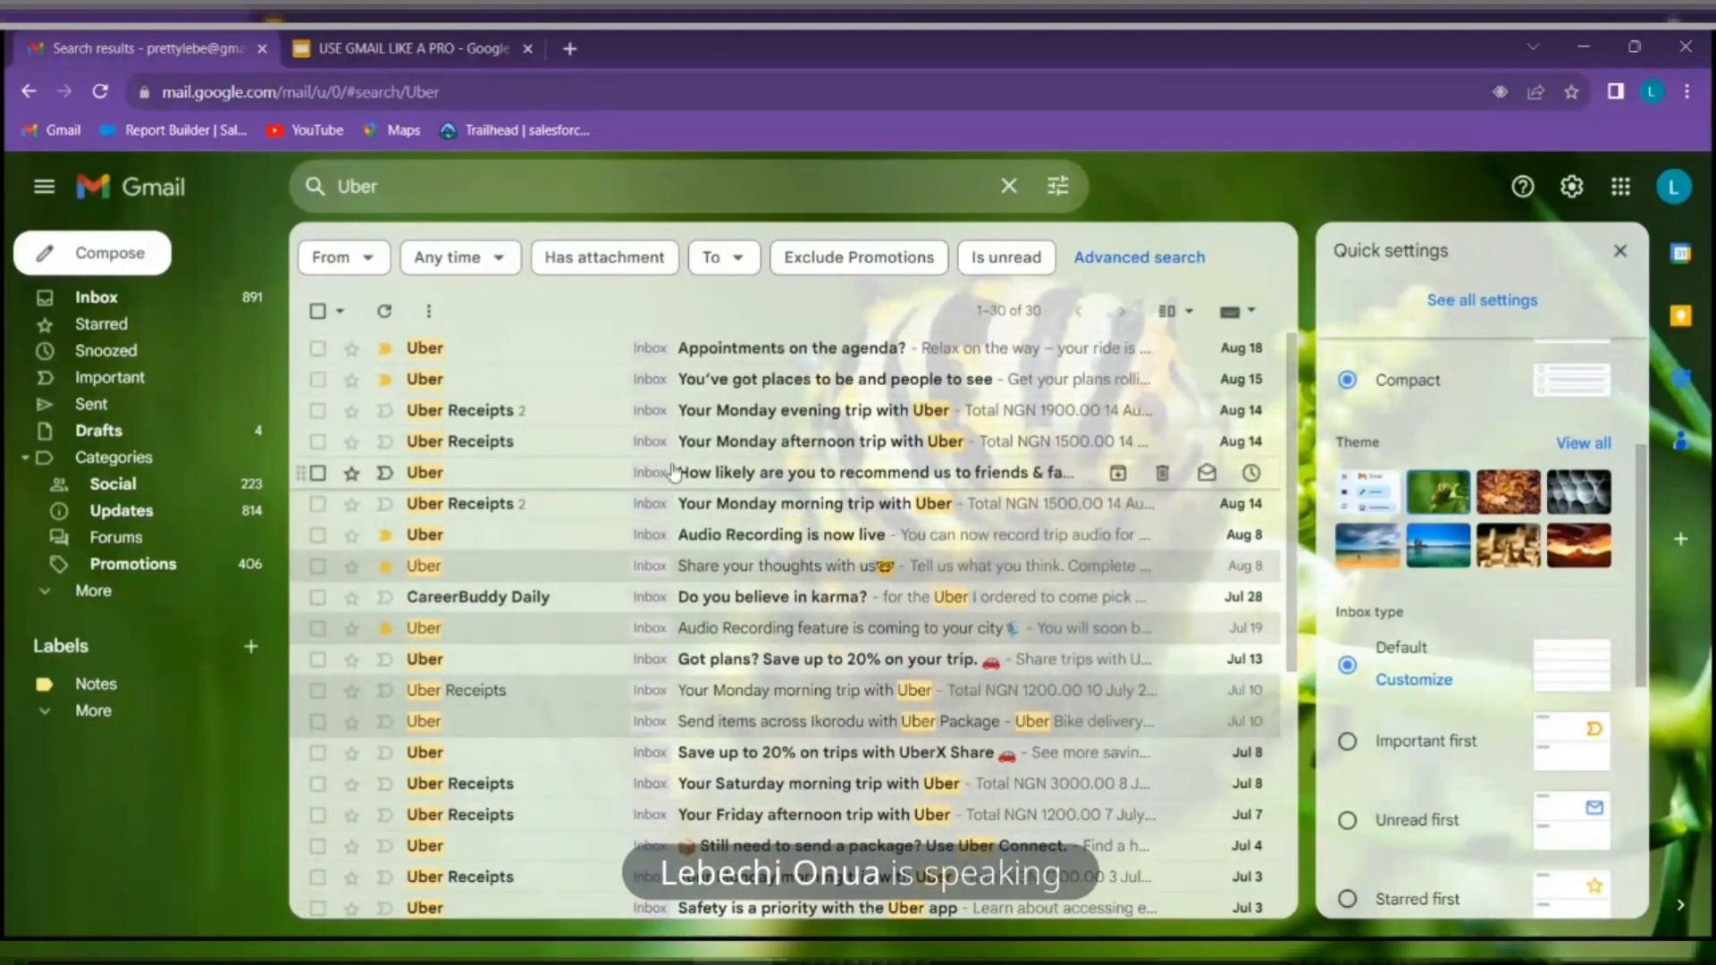
Select all conversations in the Uber search results and scroll through them
{"action": "left_click", "coordinate": [317, 313]}
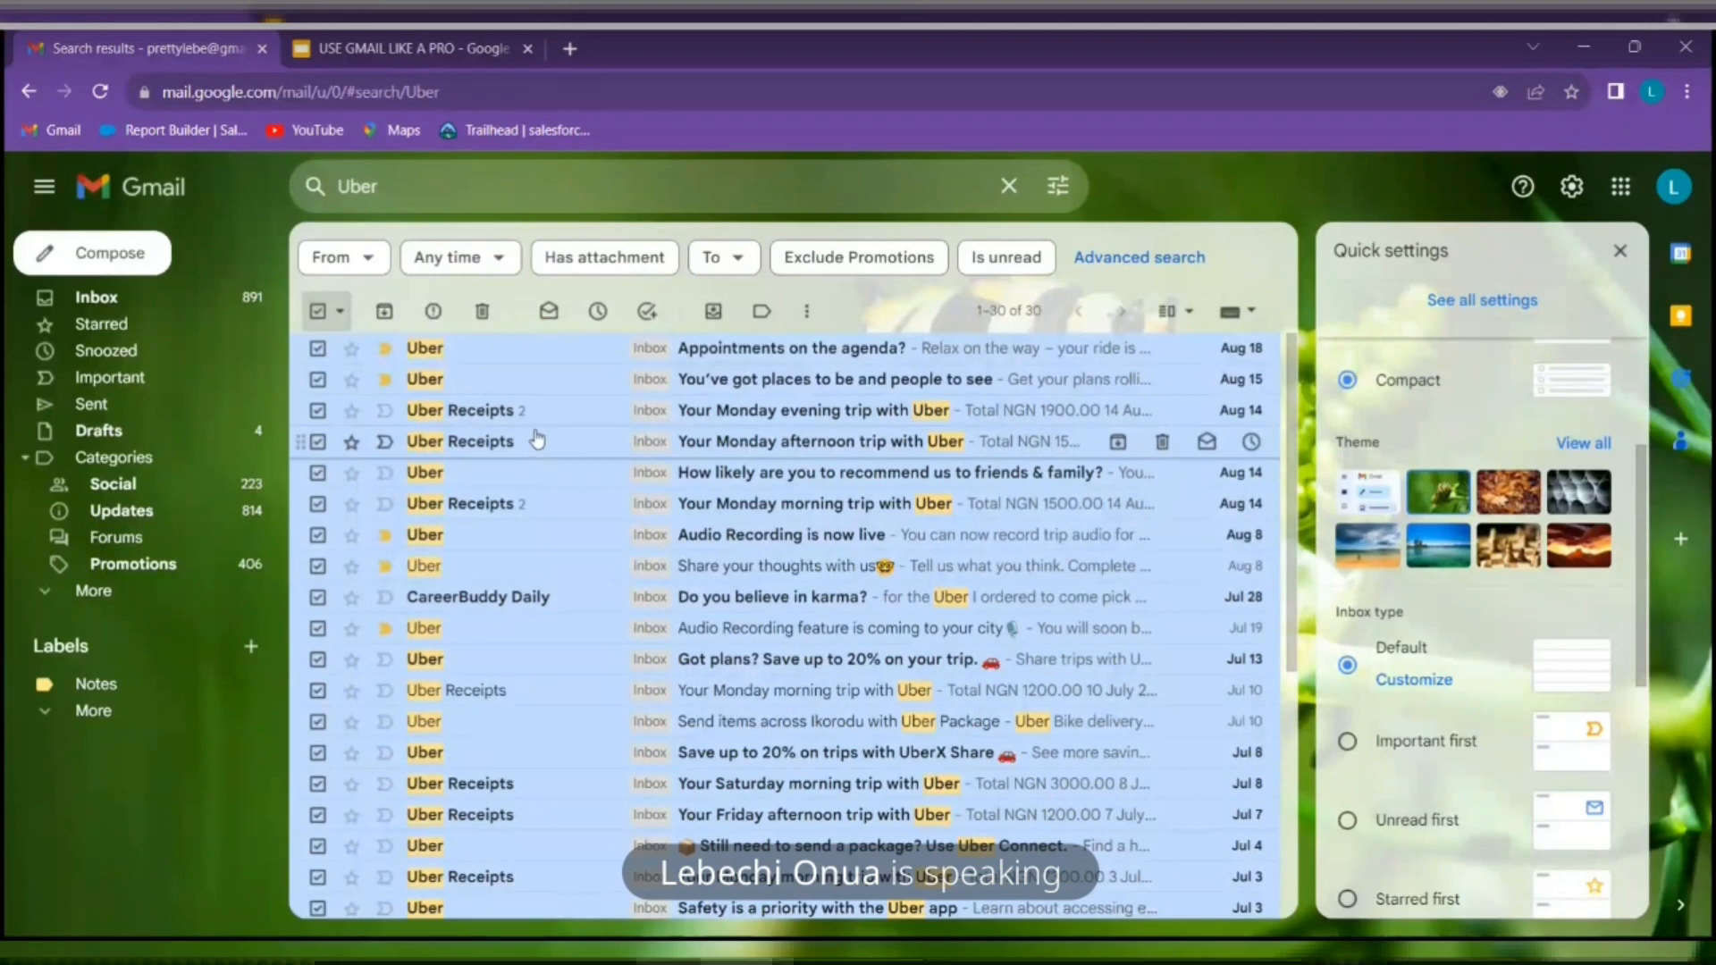
{"action": "scroll", "coordinate": [523, 496], "scroll_direction": "down", "scroll_amount": 5}
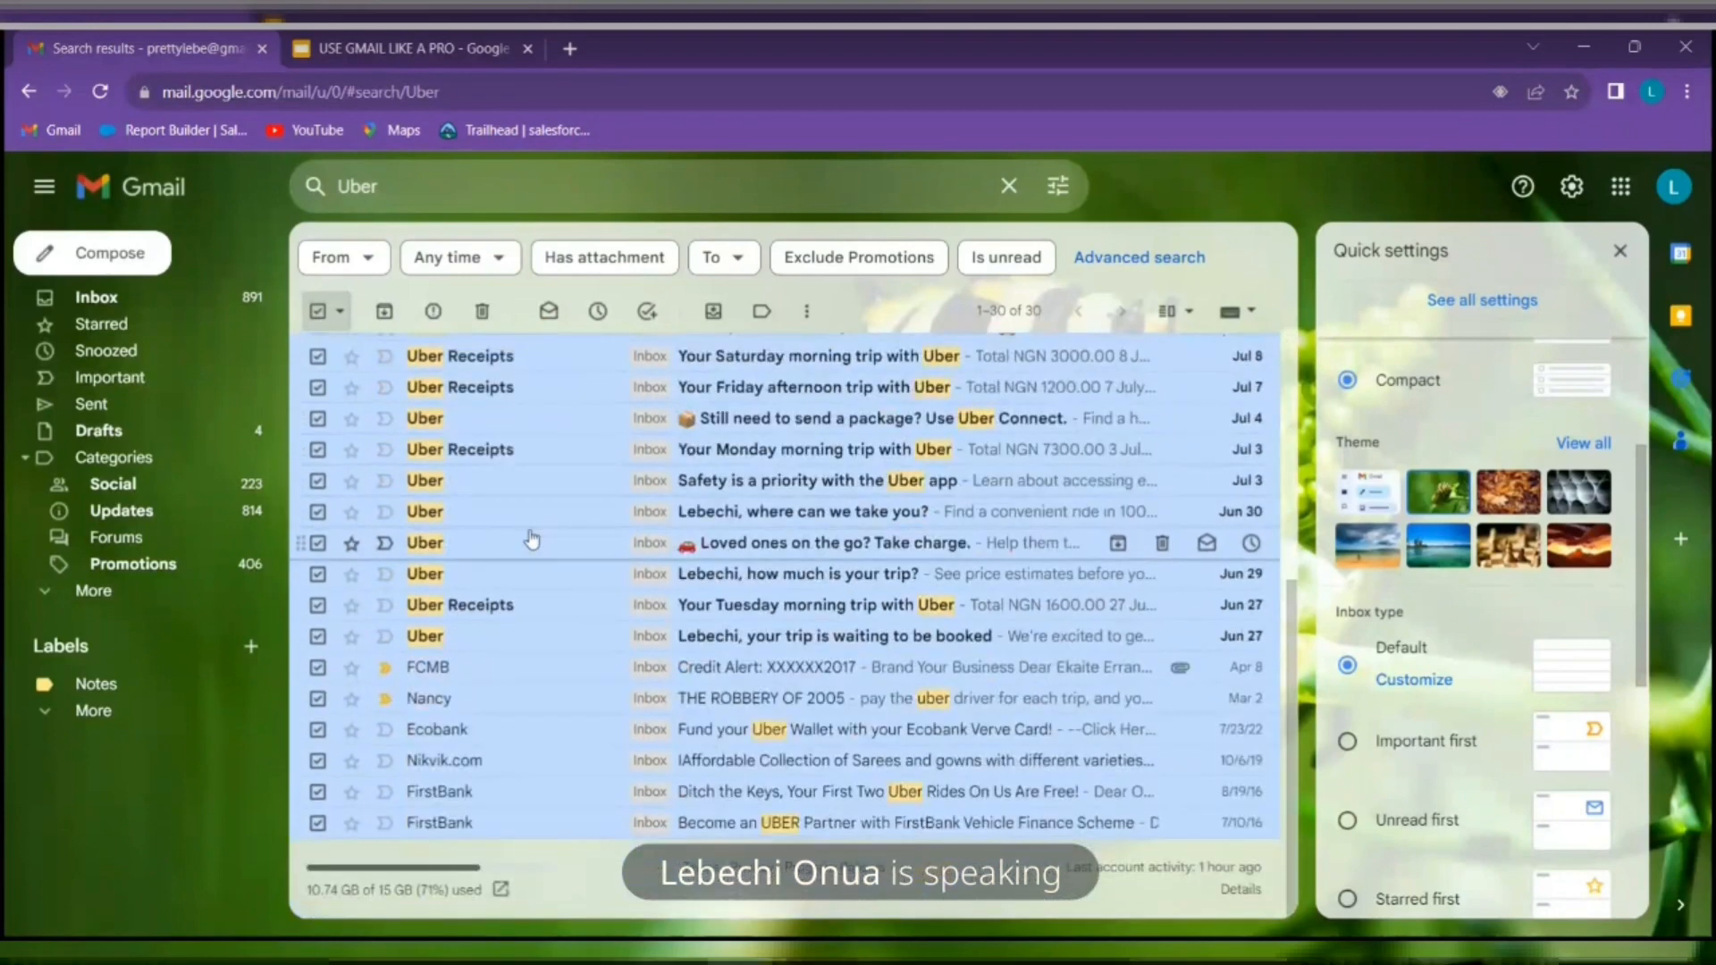
{"action": "scroll", "coordinate": [536, 685], "scroll_direction": "up", "scroll_amount": 1}
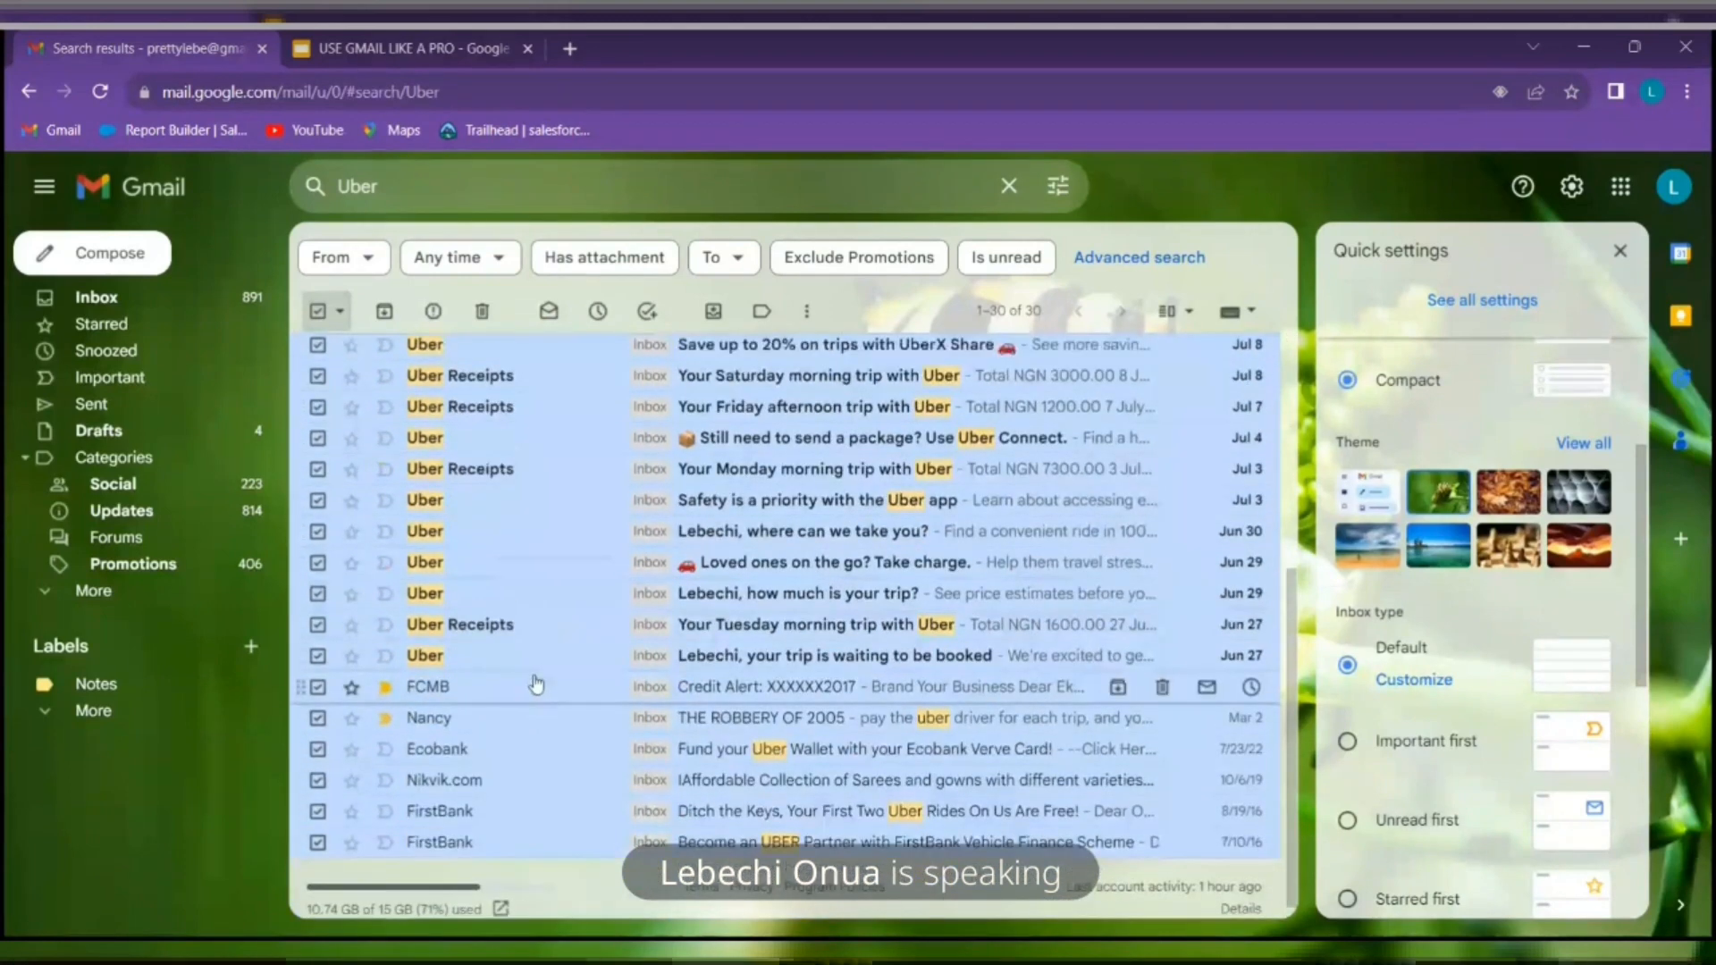
{"action": "scroll", "coordinate": [534, 670], "scroll_direction": "up", "scroll_amount": 2}
{"action": "scroll", "coordinate": [535, 653], "scroll_direction": "up", "scroll_amount": 3}
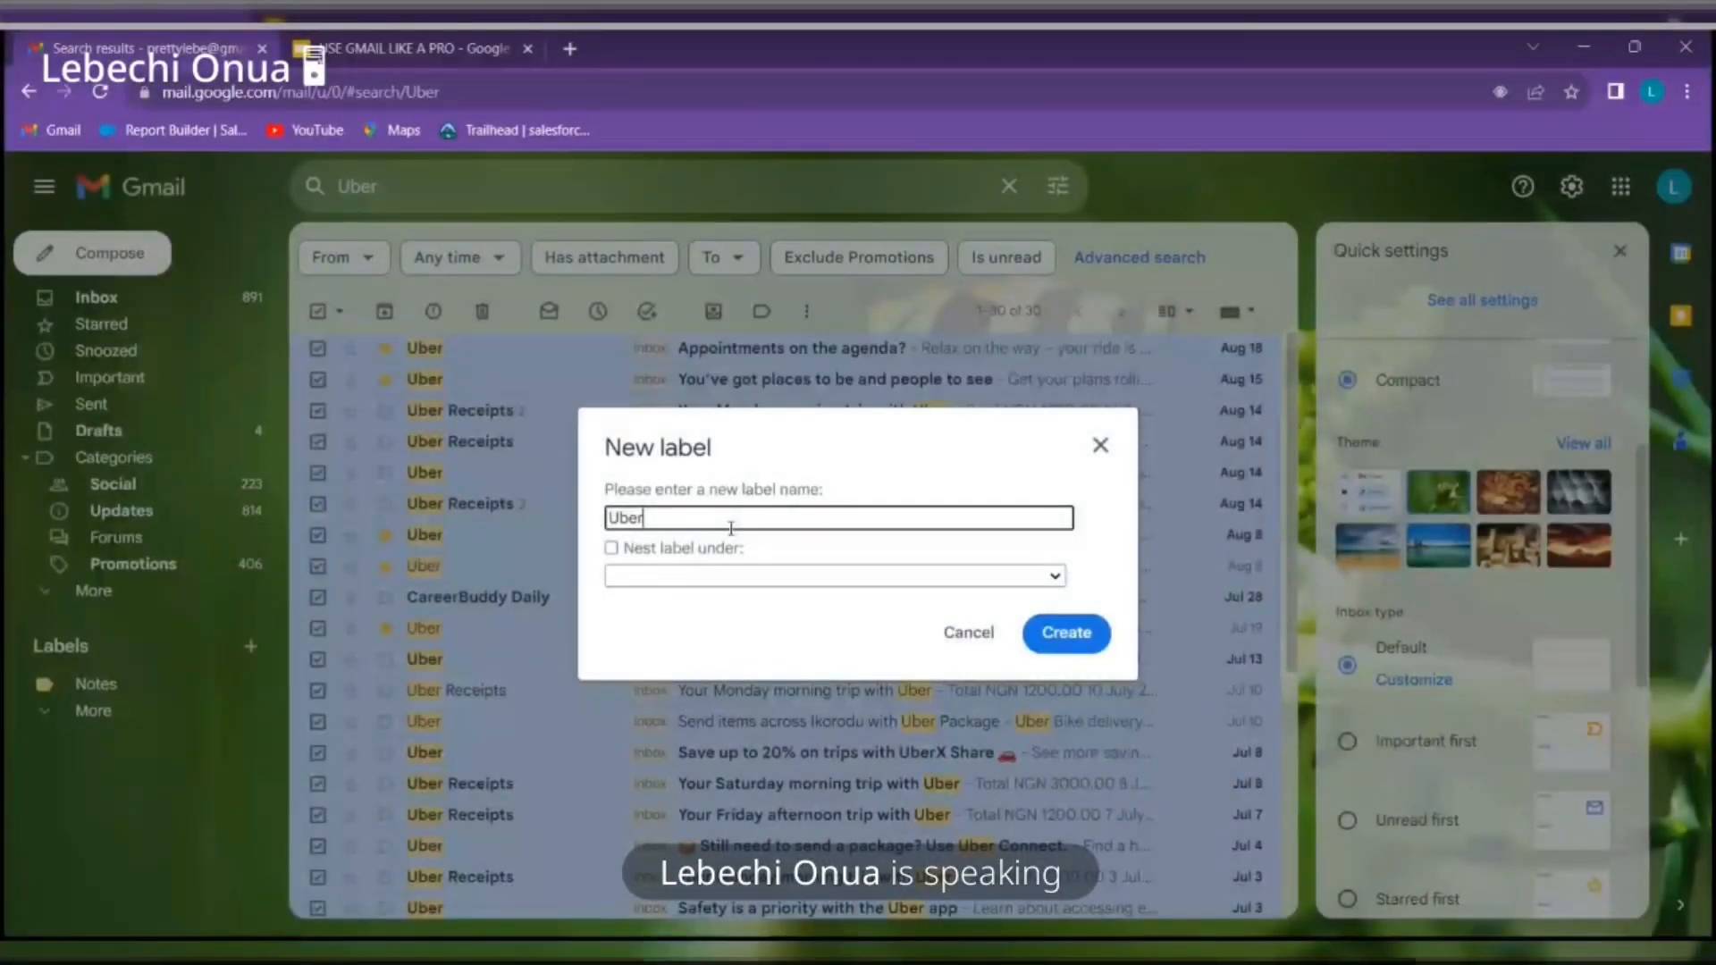
Create the new Uber label and give it a green label colour
{"action": "left_click", "coordinate": [1072, 640]}
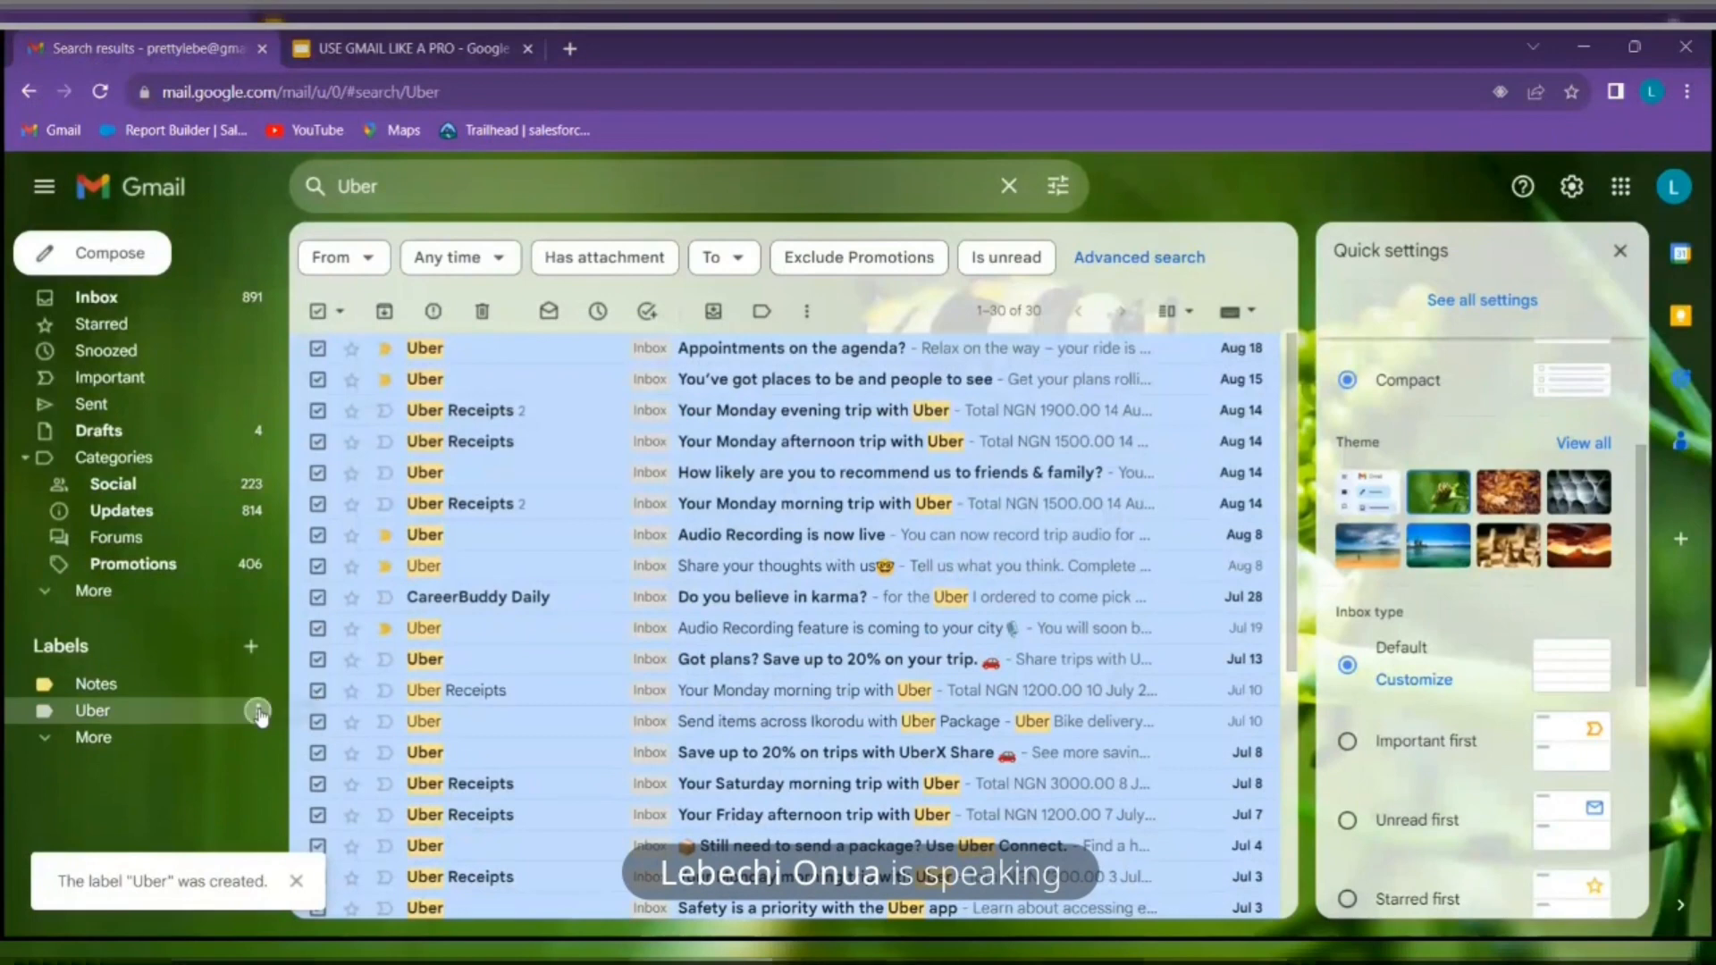
{"action": "left_click", "coordinate": [258, 713]}
{"action": "mouse_move", "coordinate": [427, 295]}
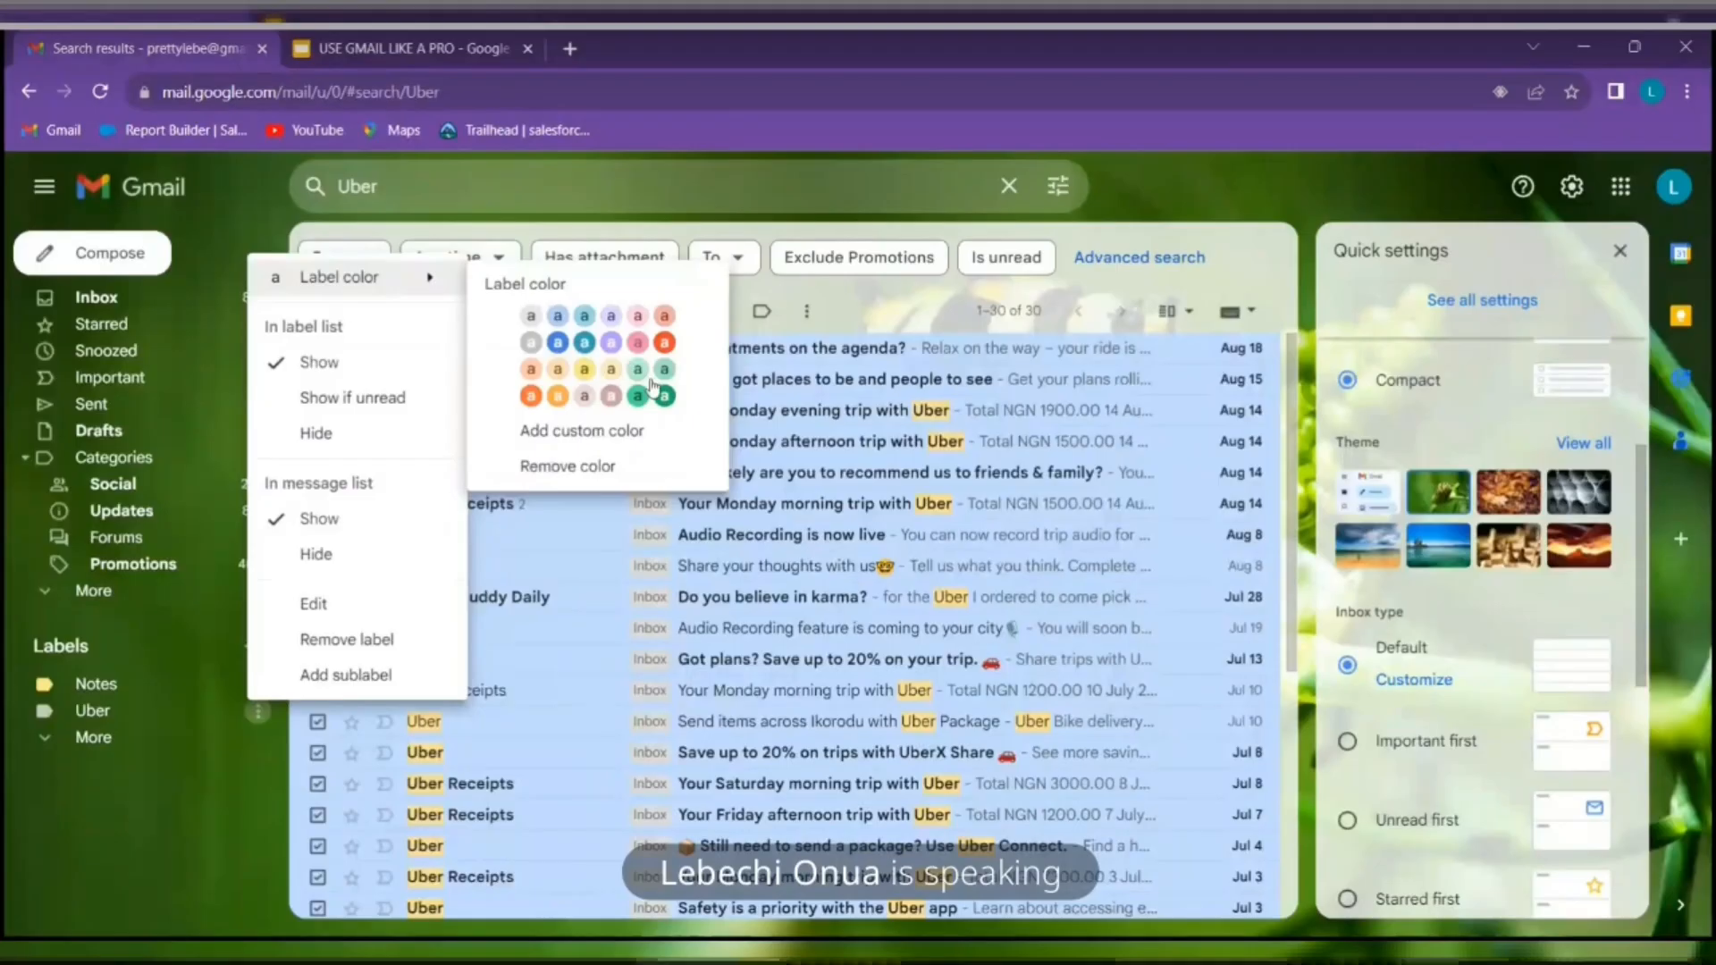
{"action": "left_click", "coordinate": [660, 394]}
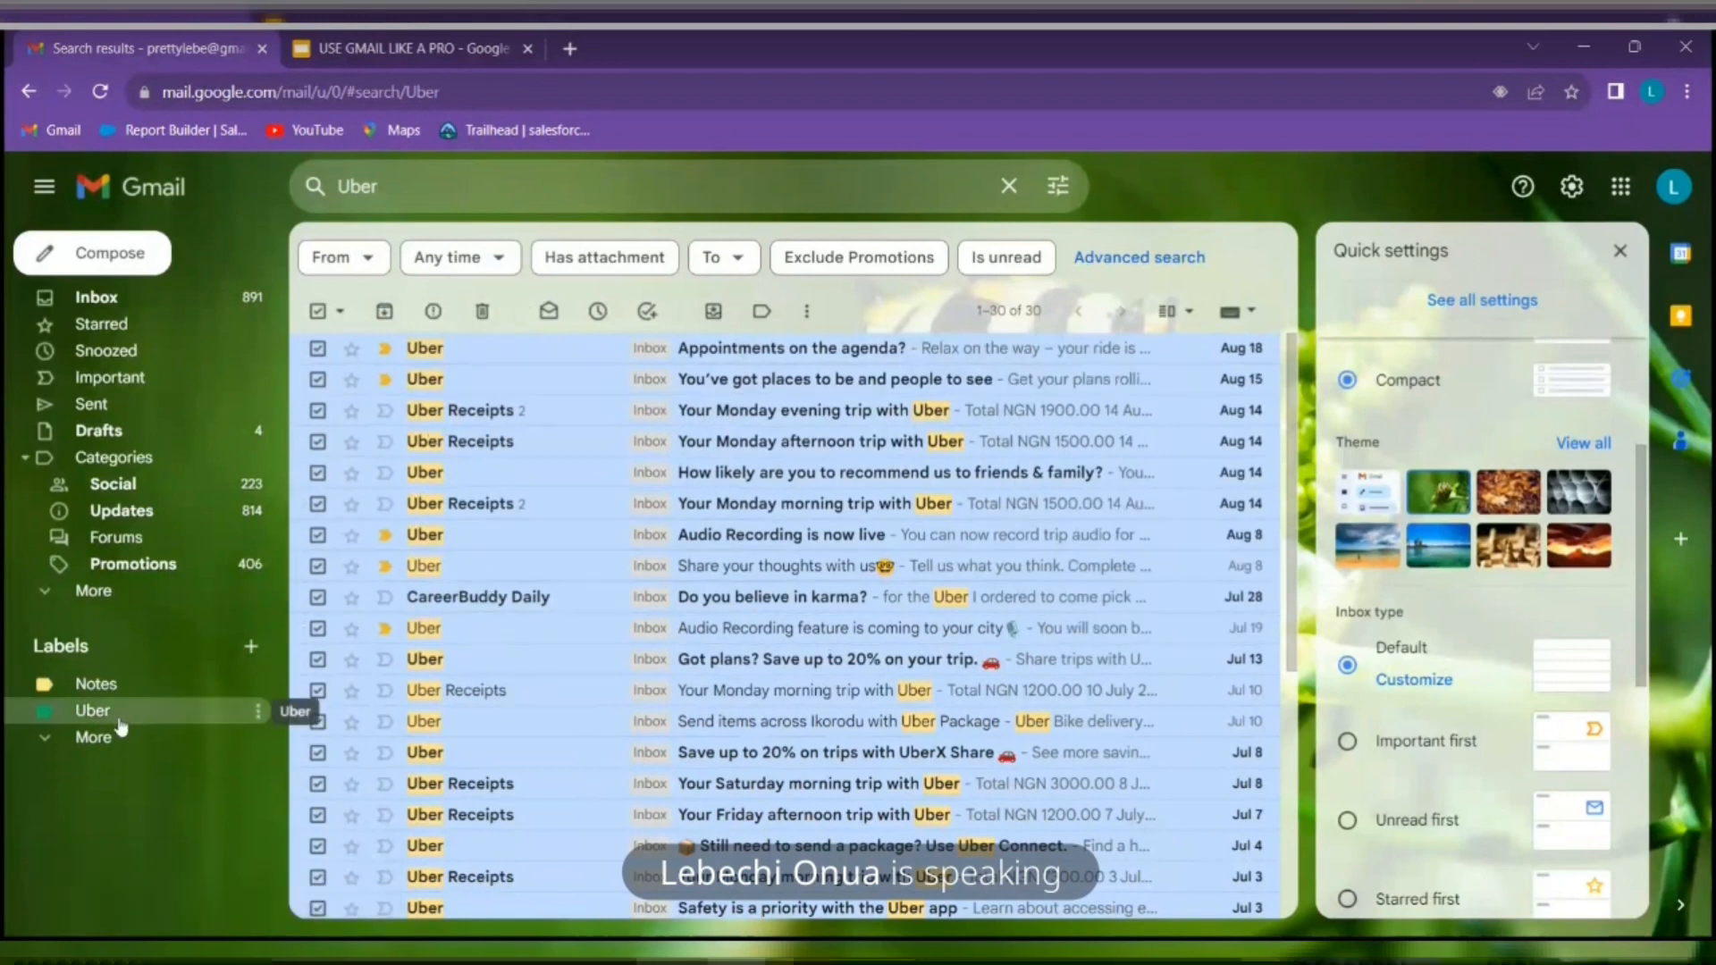
Apply the Uber label to all 30 selected conversations, then go back to the inbox
{"action": "left_click", "coordinate": [761, 315]}
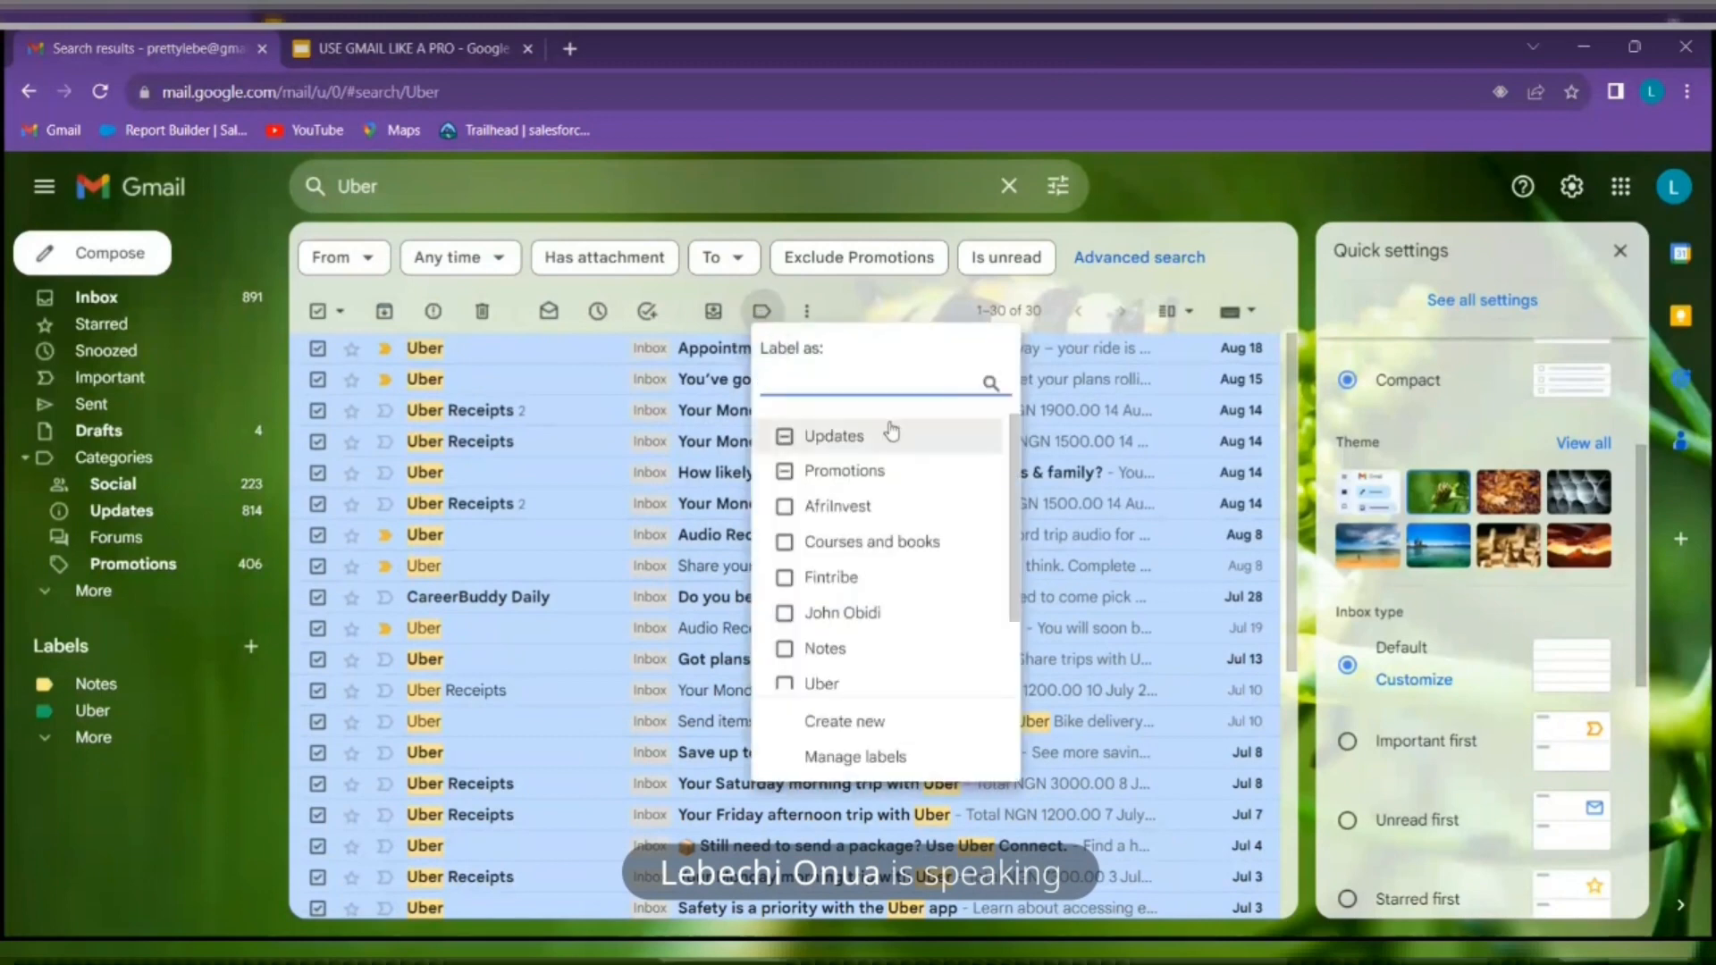
{"action": "scroll", "coordinate": [840, 626], "scroll_direction": "down", "scroll_amount": 1}
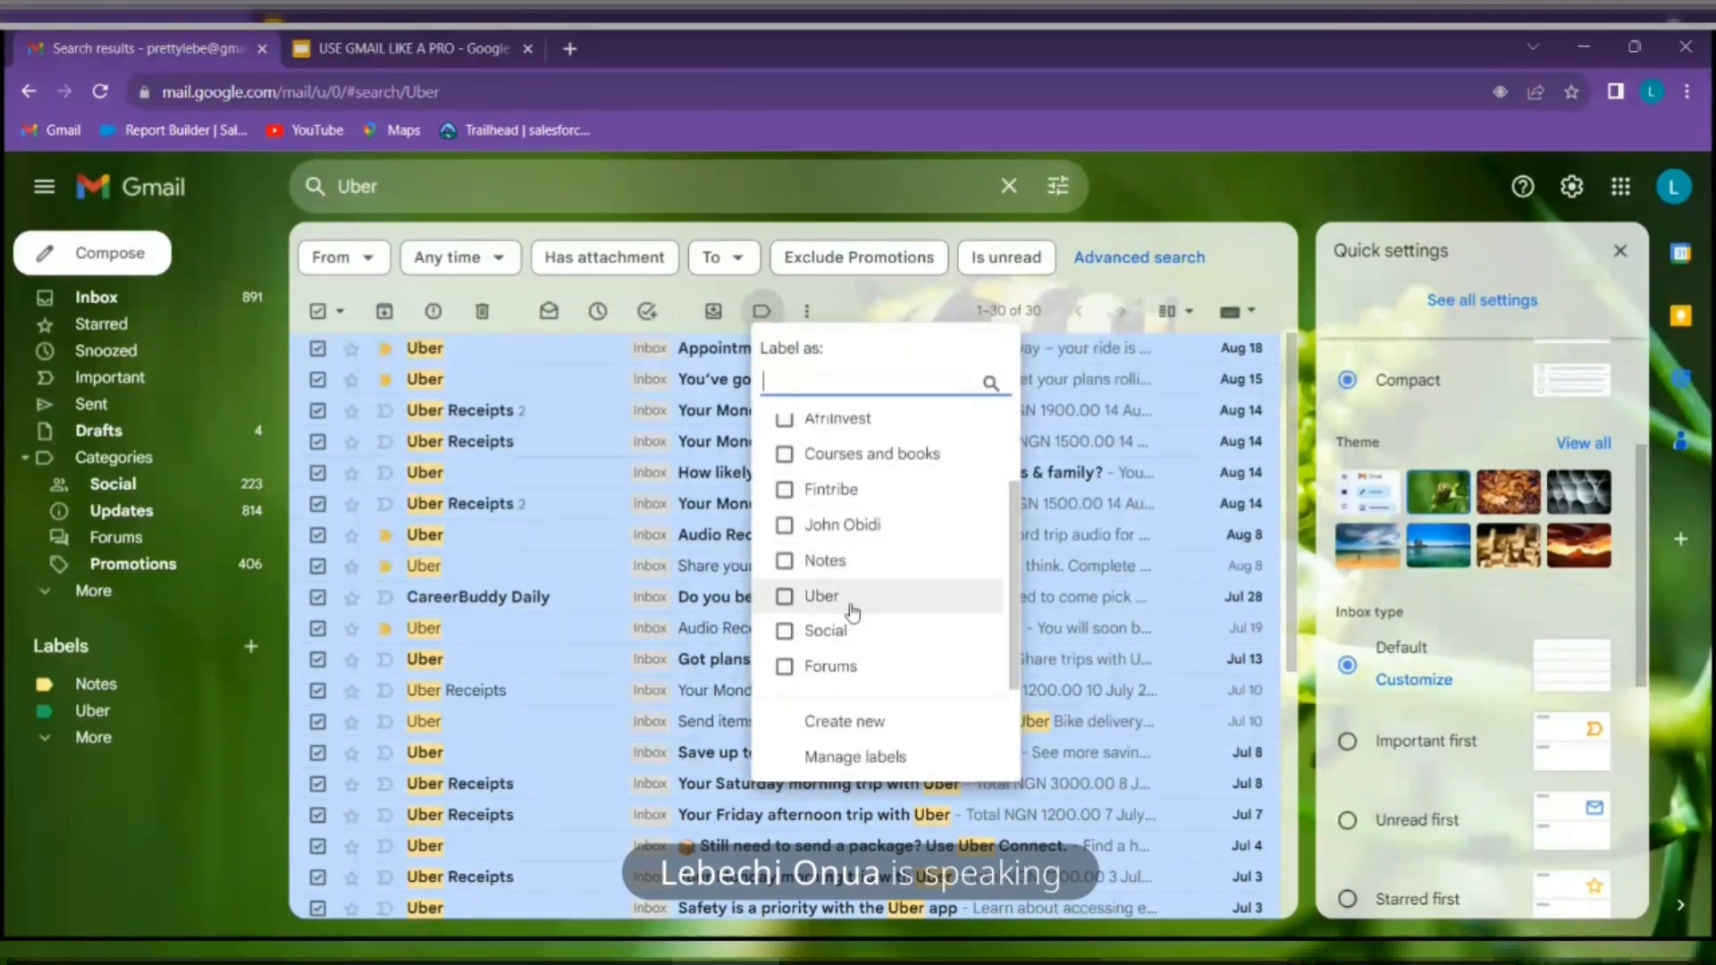
{"action": "left_click", "coordinate": [801, 599]}
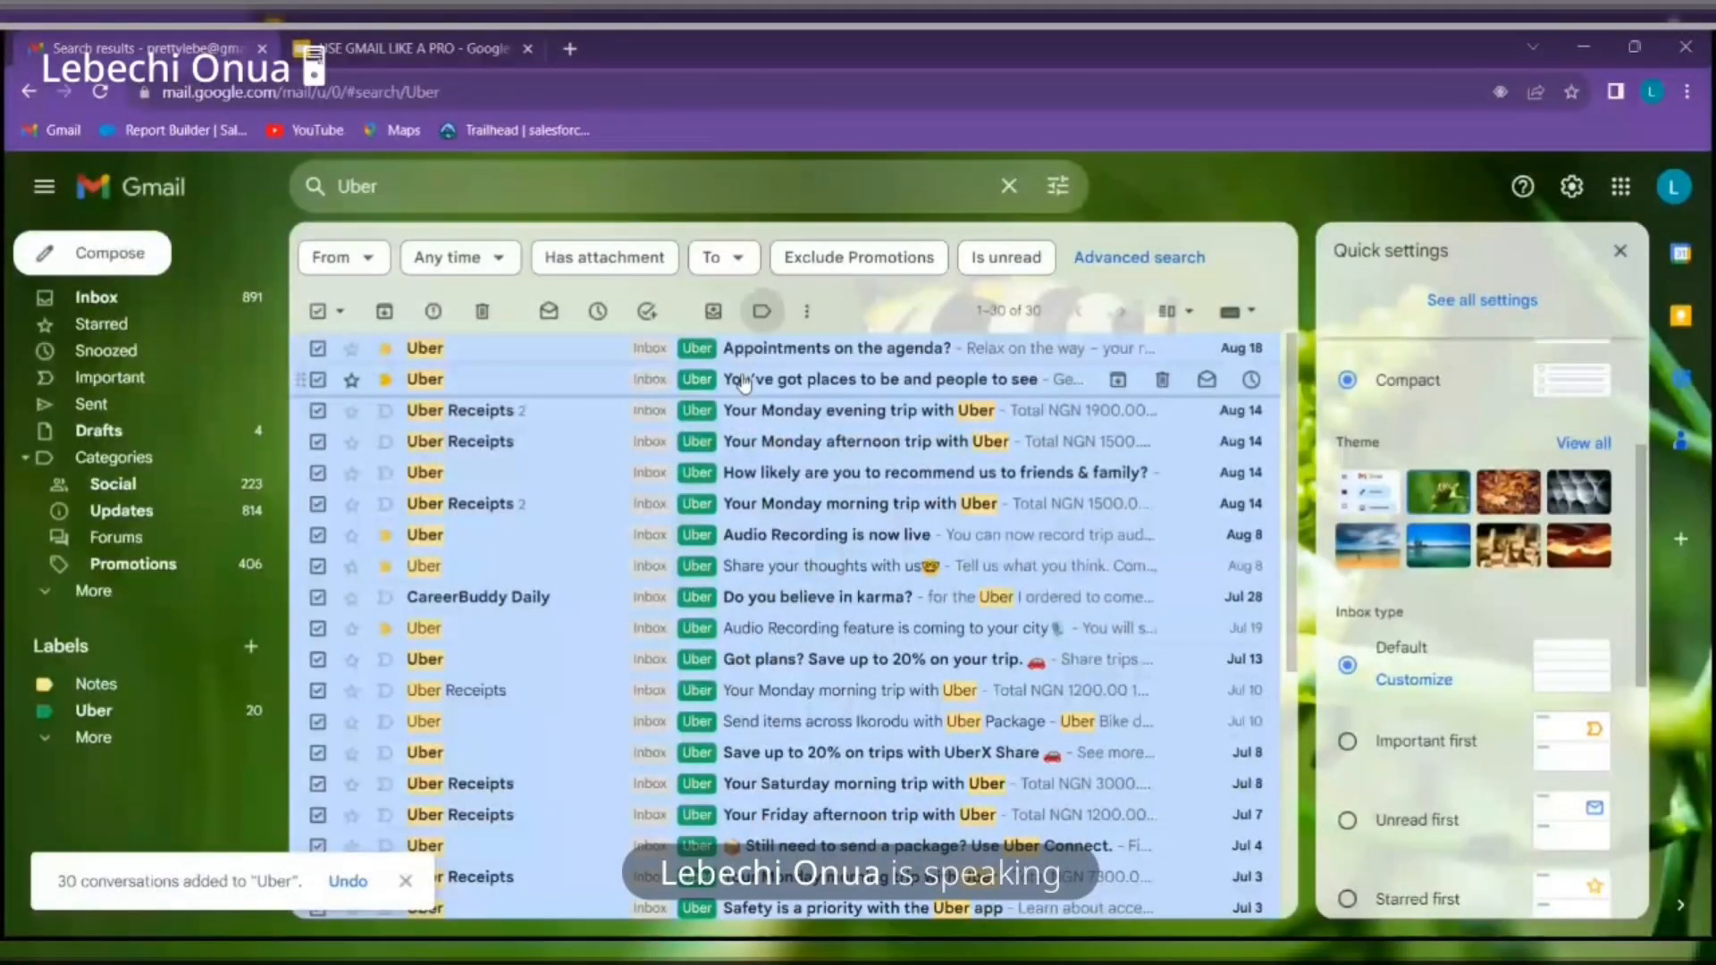
{"action": "left_click", "coordinate": [253, 297]}
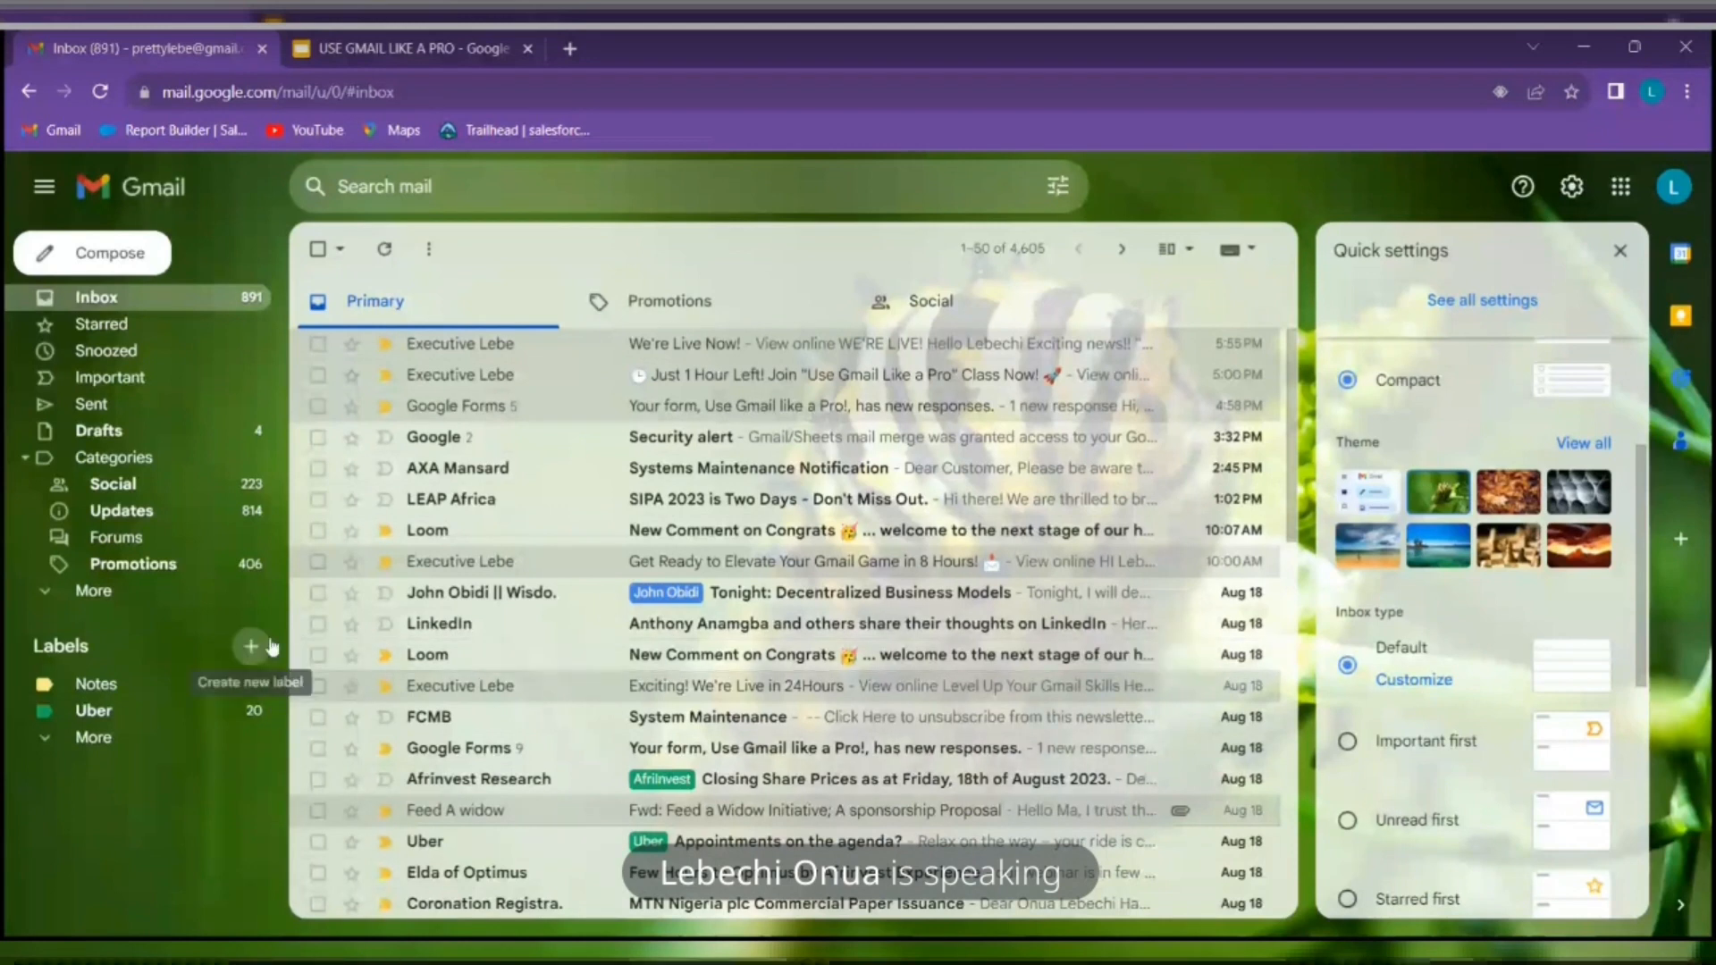
Browse the Uber-labelled messages, return to the inbox, close Quick settings, and start a new search
{"action": "left_click", "coordinate": [215, 722]}
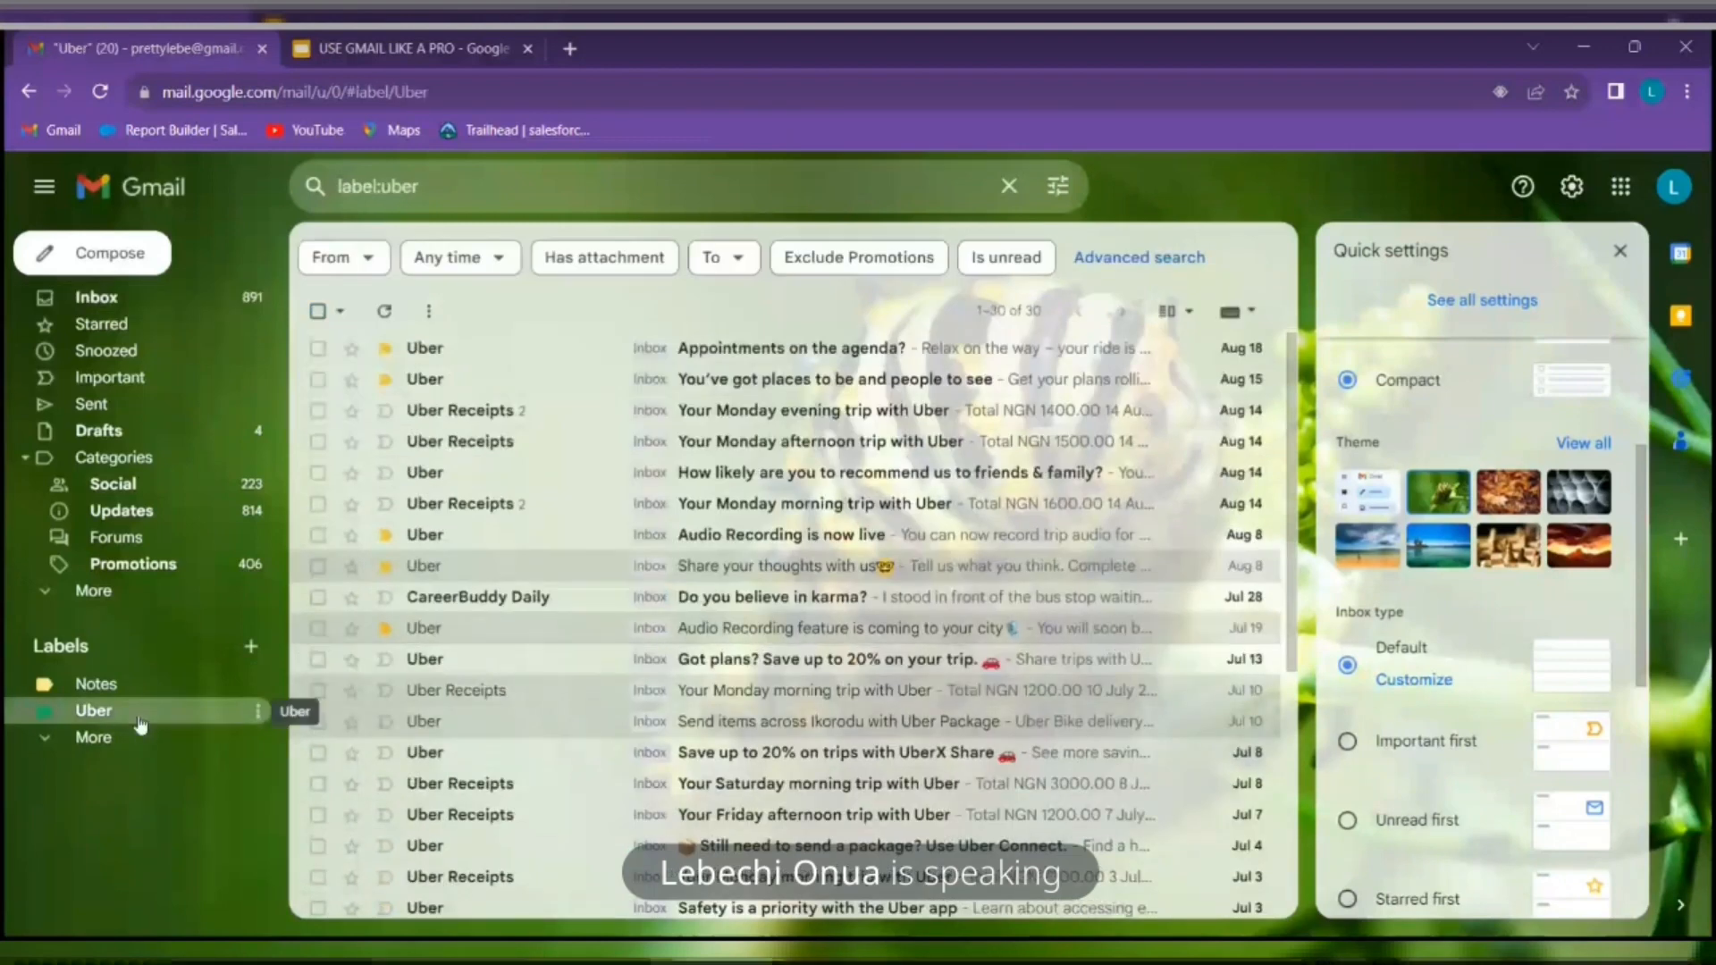
{"action": "scroll", "coordinate": [855, 574], "scroll_direction": "down", "scroll_amount": 5}
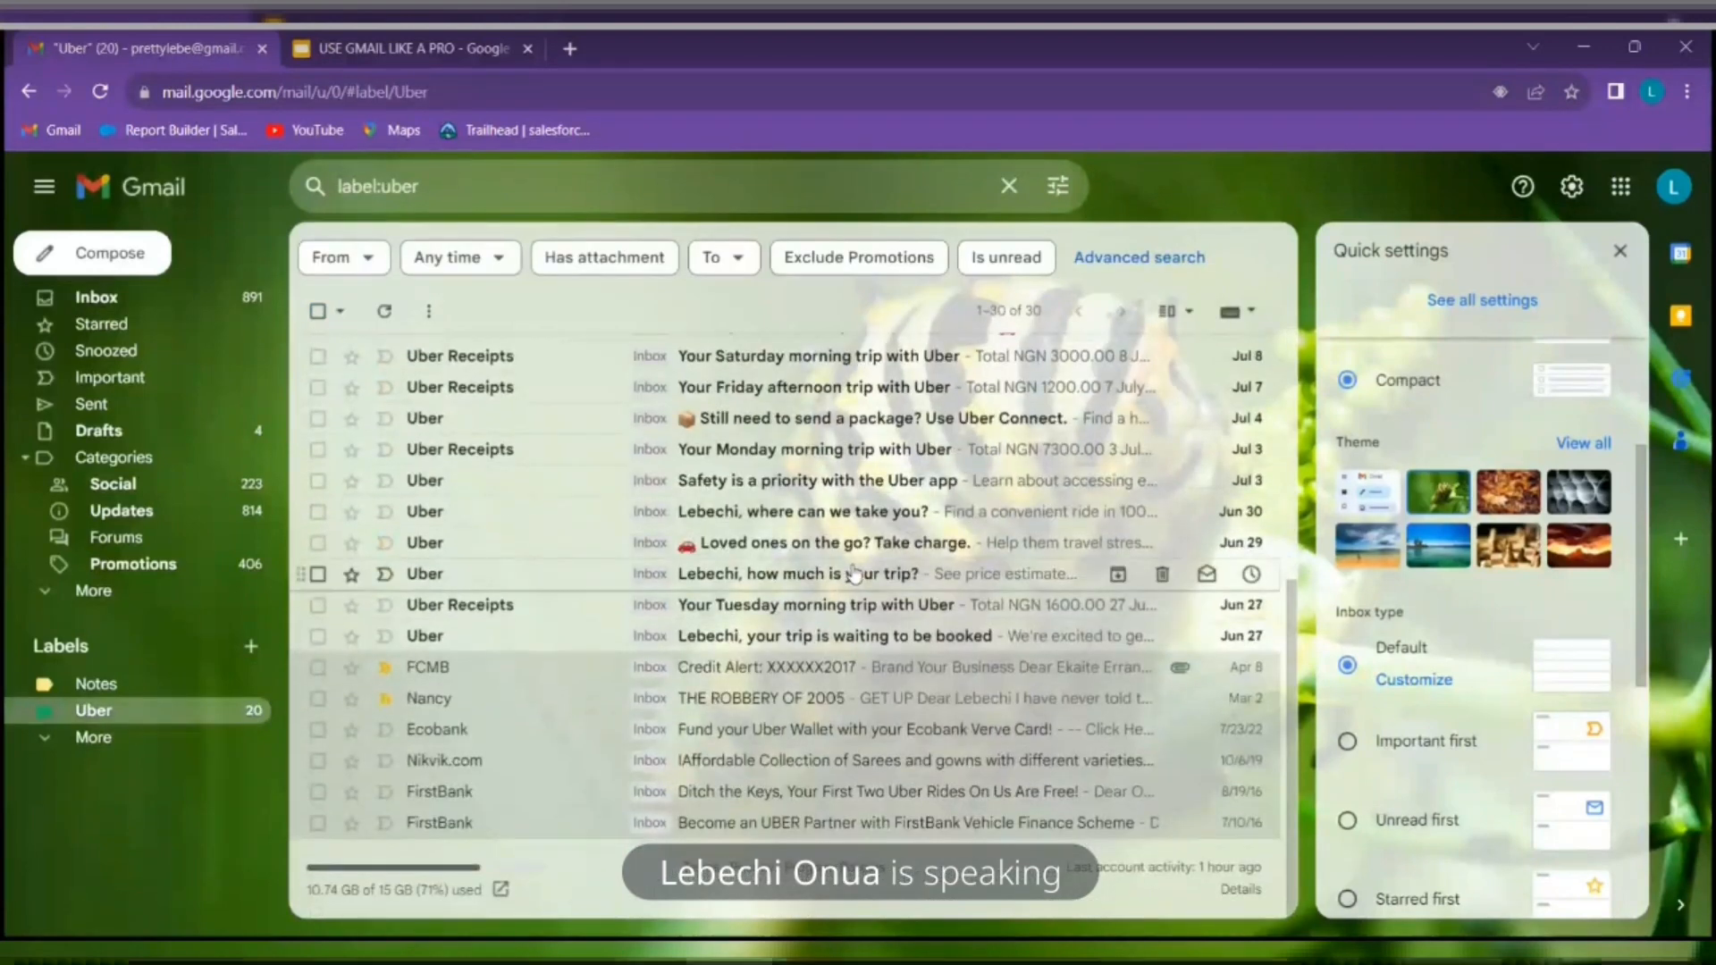
{"action": "left_click", "coordinate": [96, 296]}
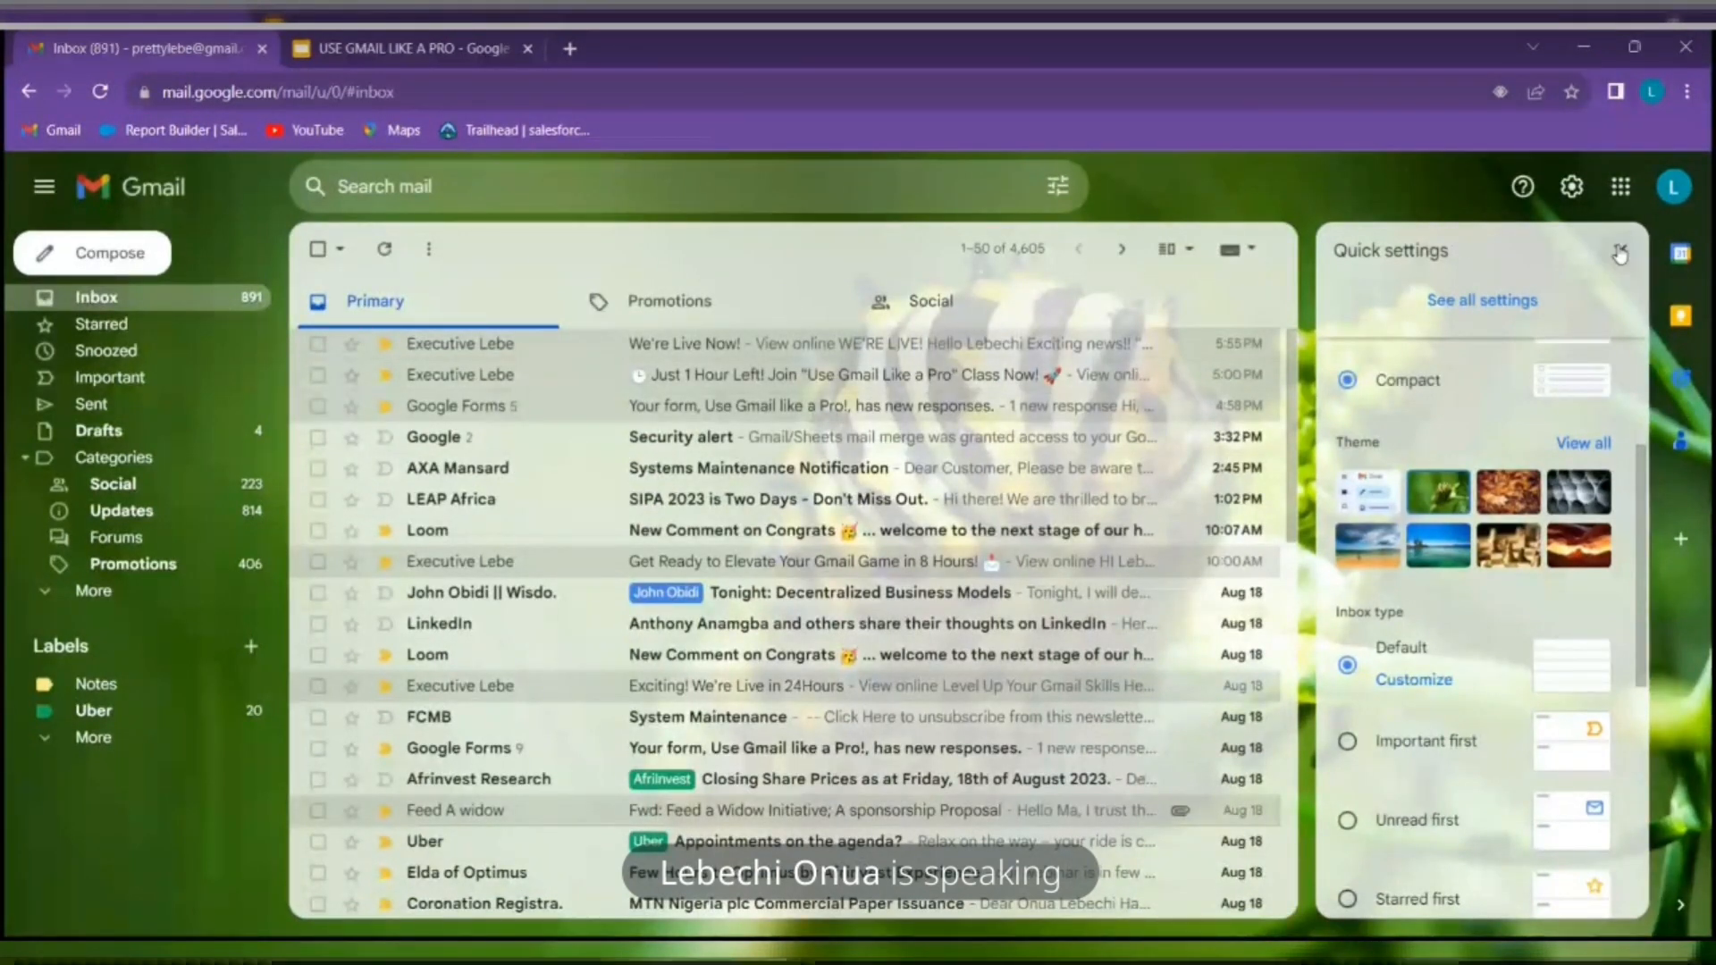
{"action": "left_click", "coordinate": [1620, 253]}
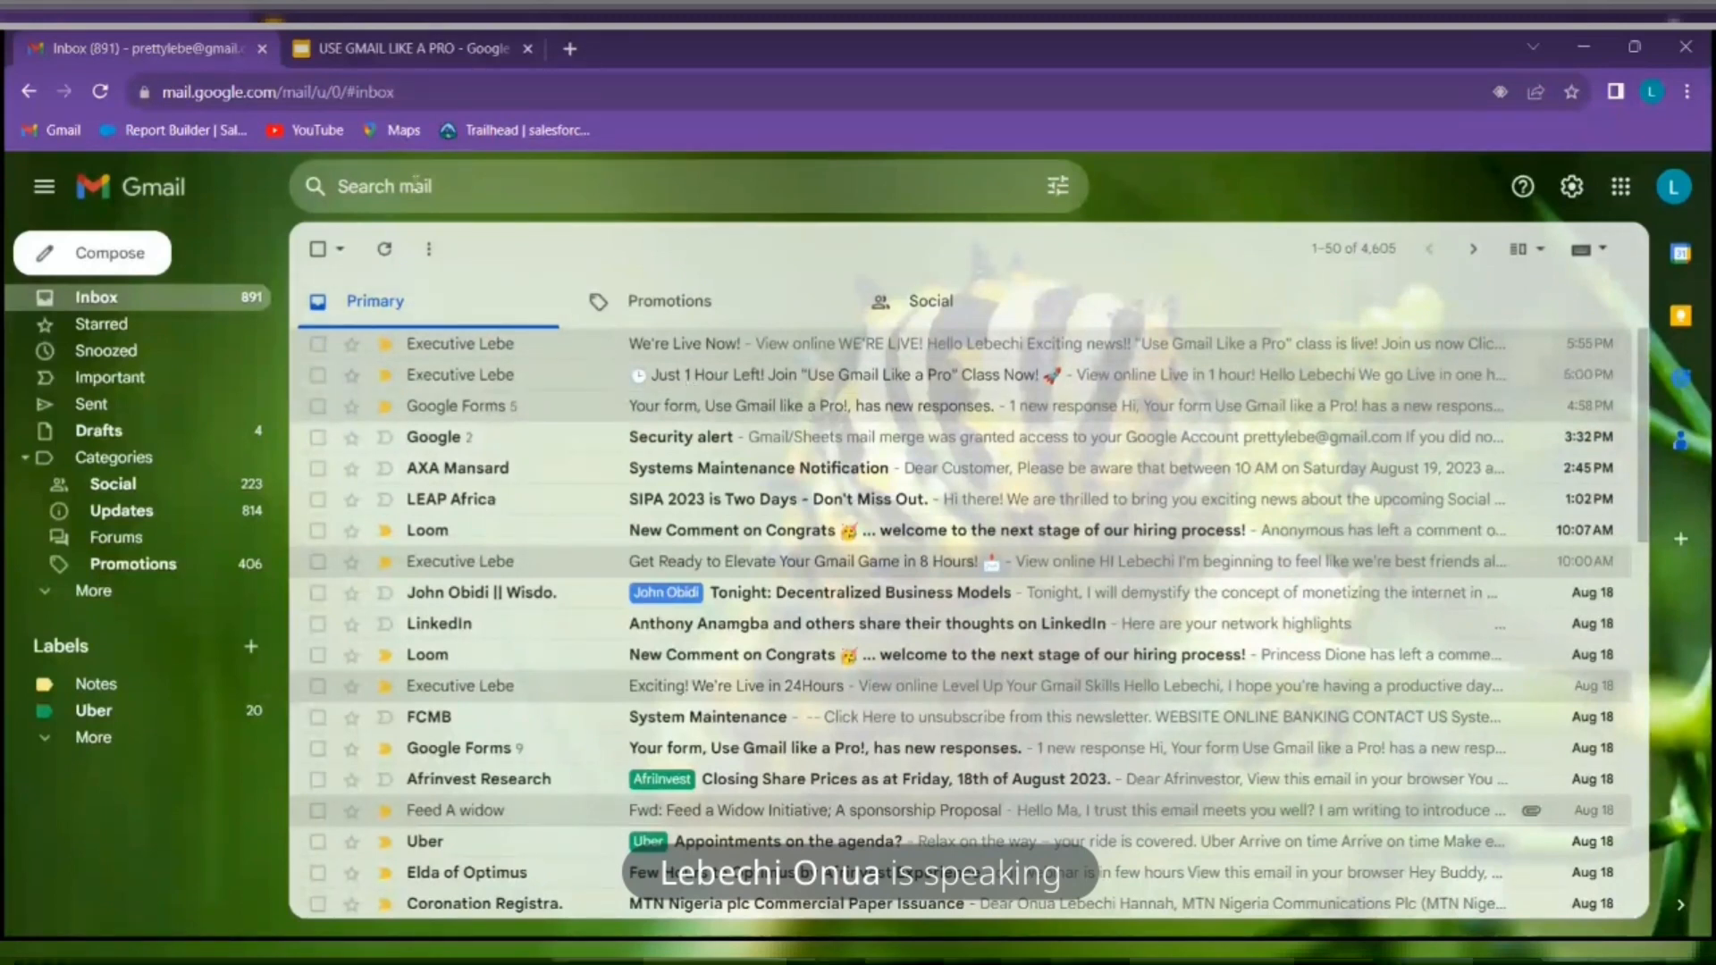
{"action": "left_click", "coordinate": [515, 184]}
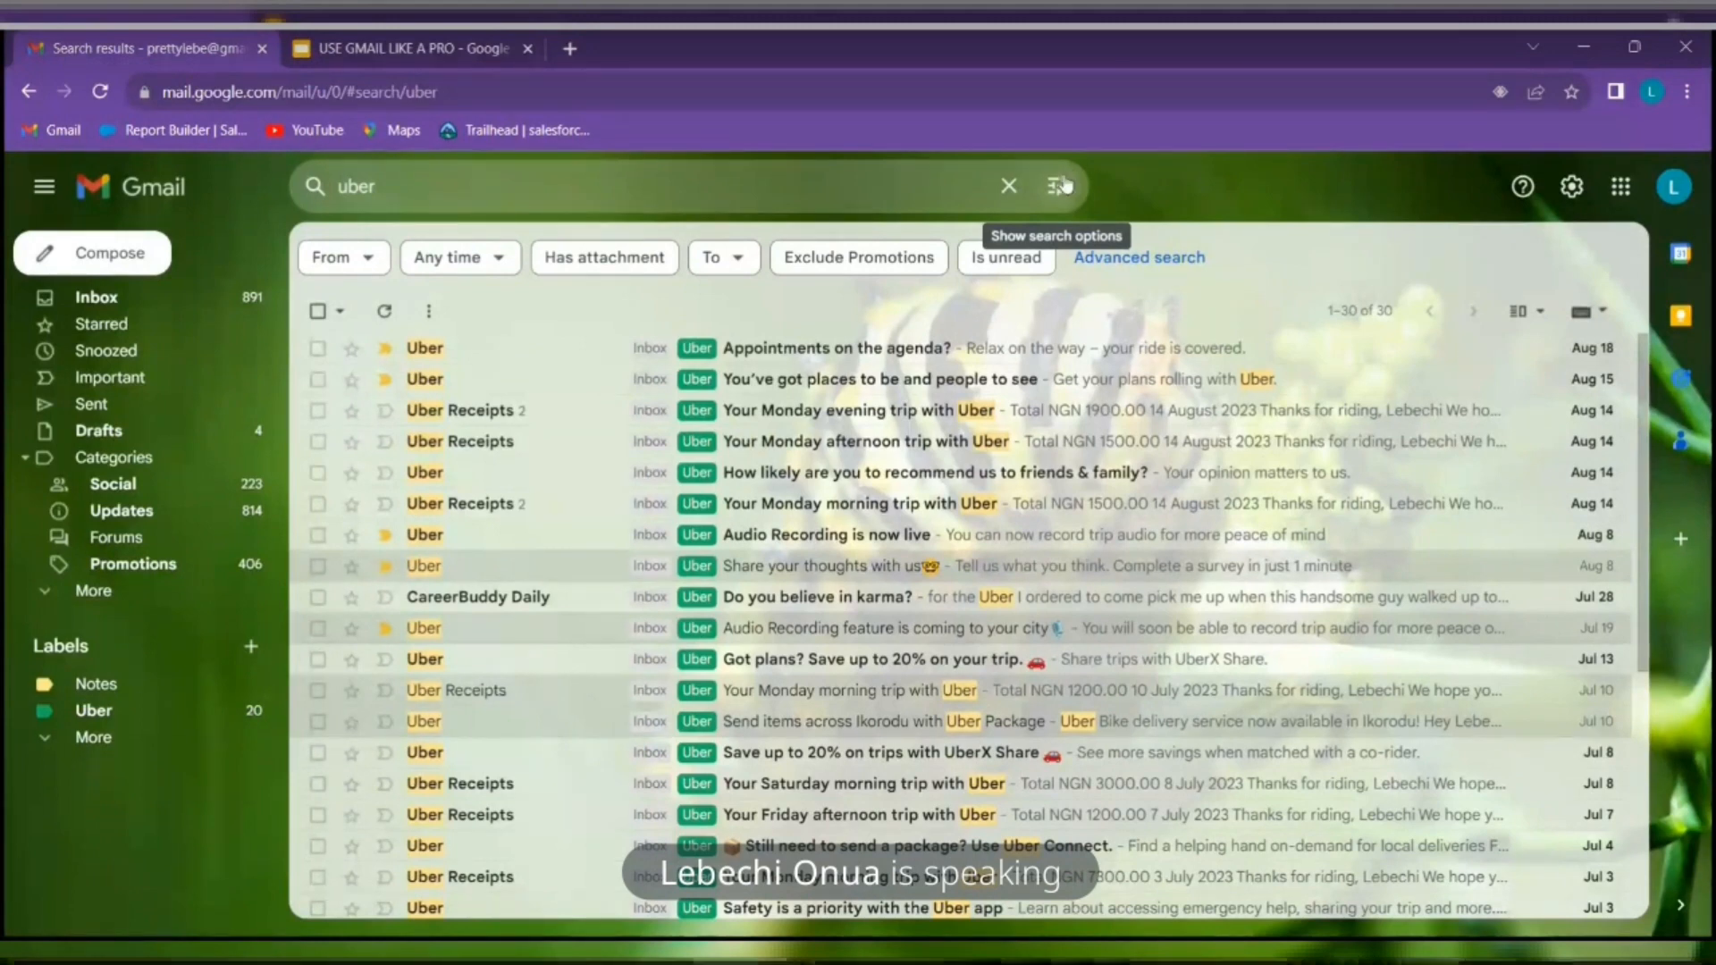
Turn the 'uber' search into a new filter from the search options
{"action": "left_click", "coordinate": [1058, 191]}
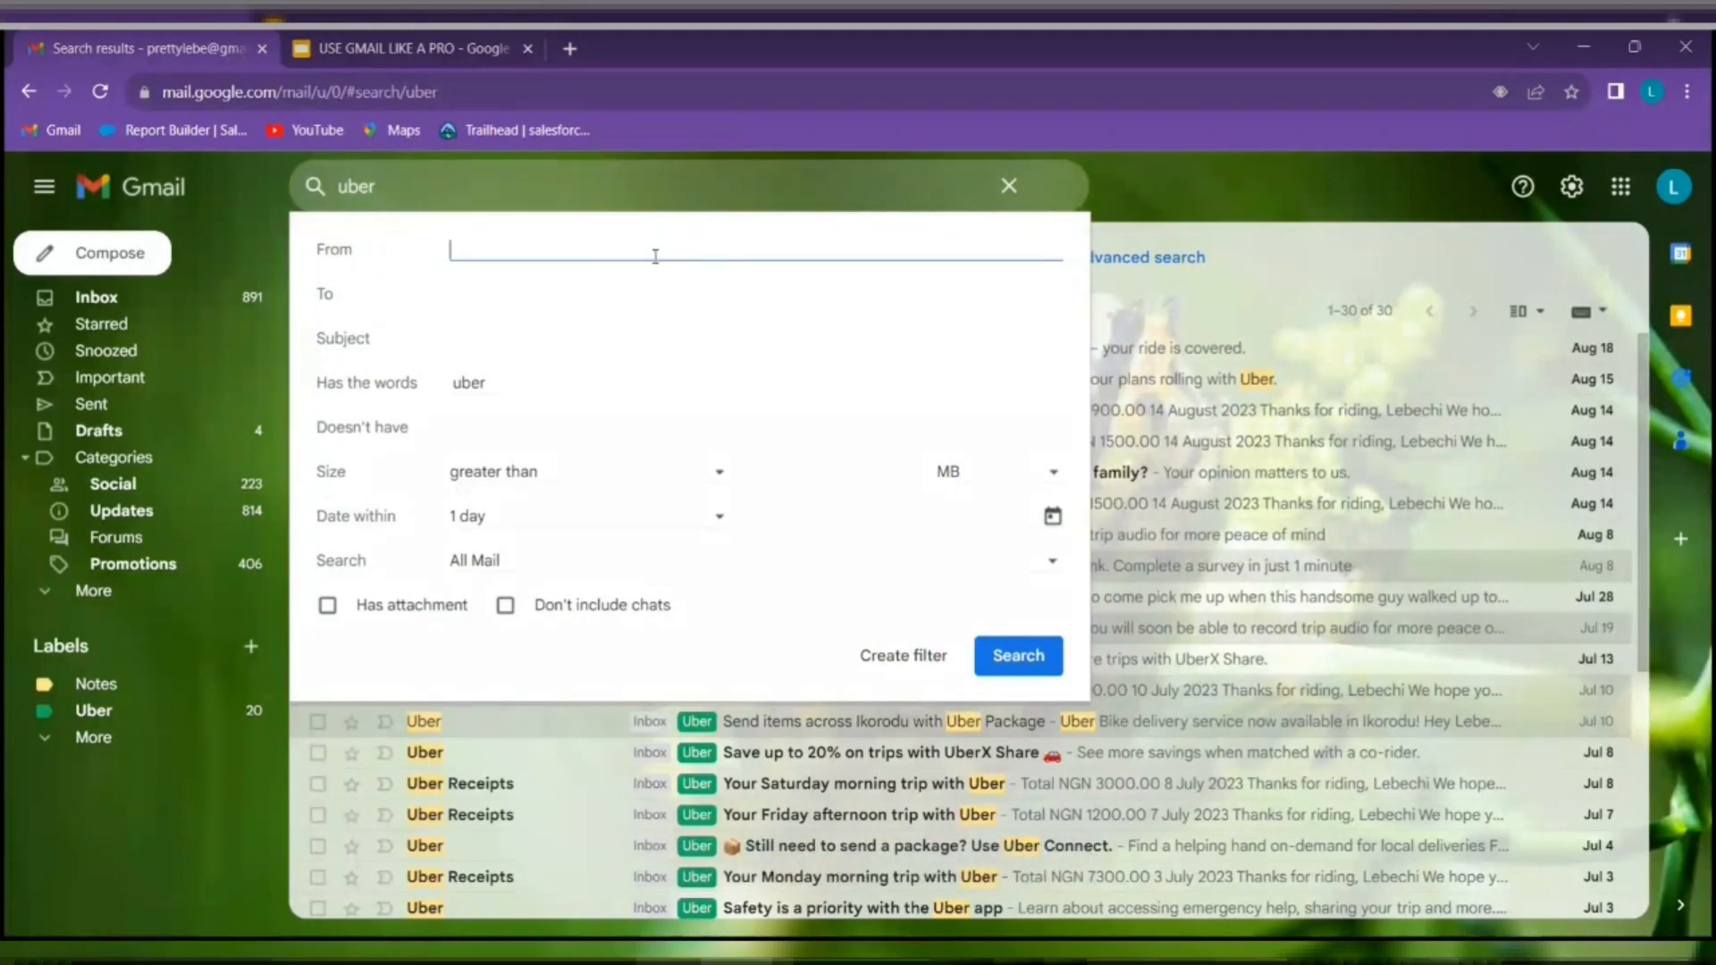
{"action": "left_click", "coordinate": [545, 385]}
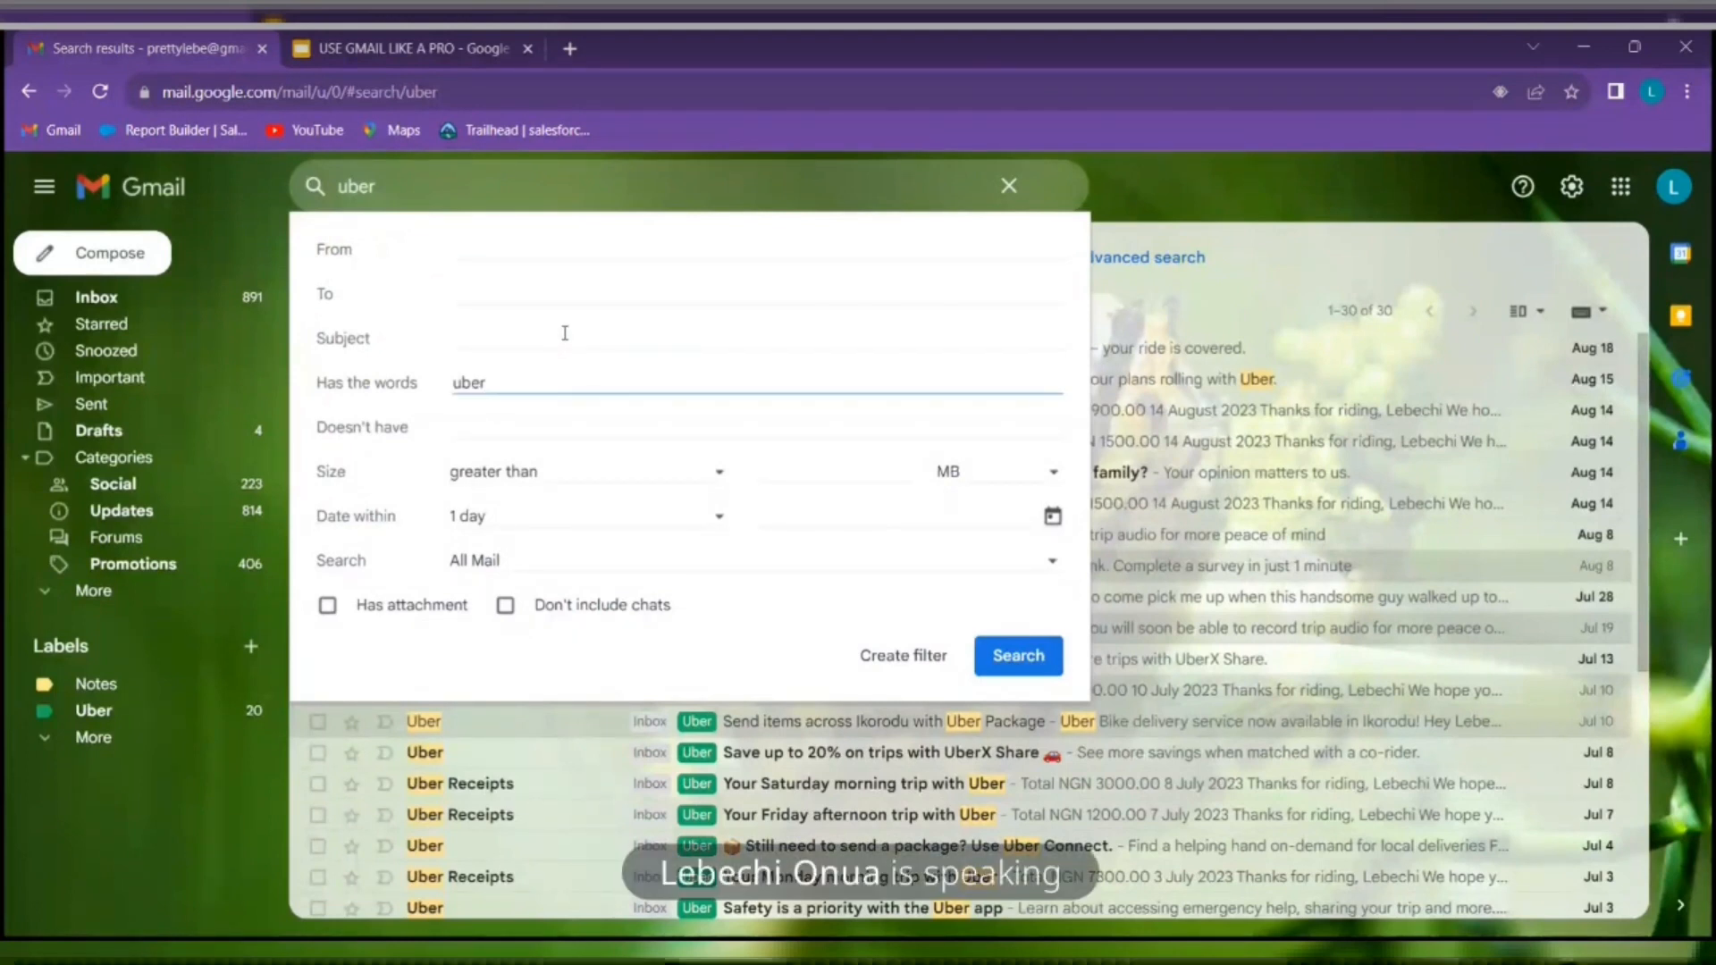
{"action": "left_click", "coordinate": [885, 658]}
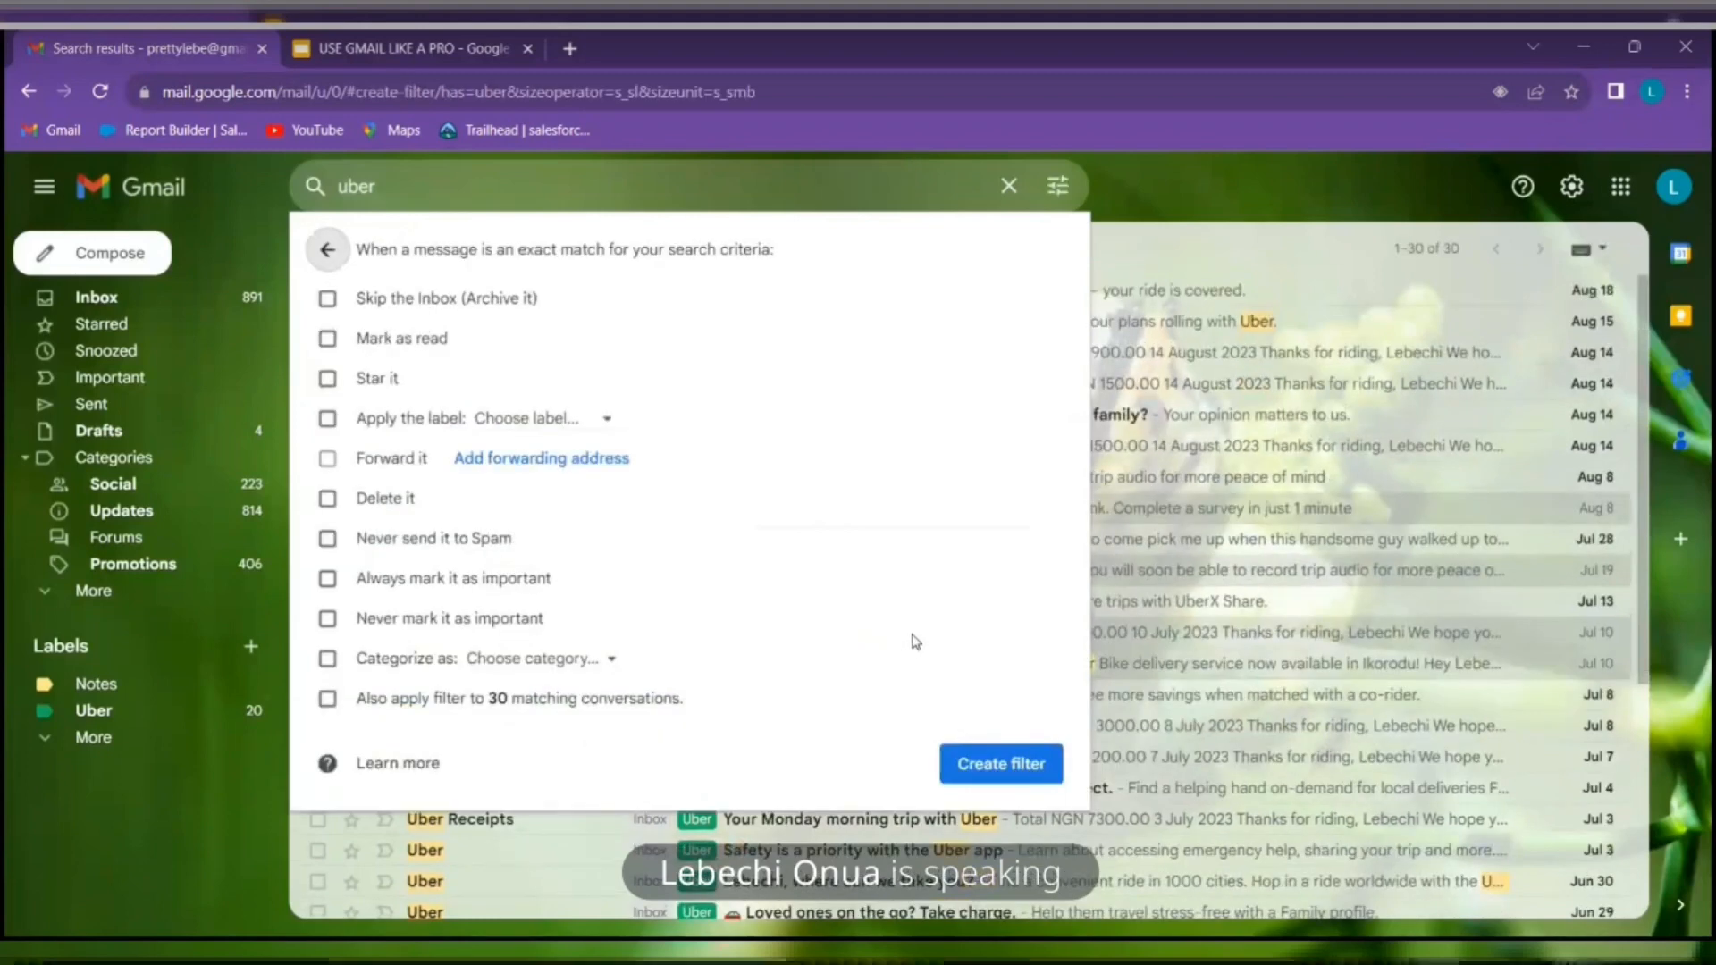
Set the filter to apply the Uber label, discard it, and open the Aug 14 Uber trip email
{"action": "left_click", "coordinate": [327, 420]}
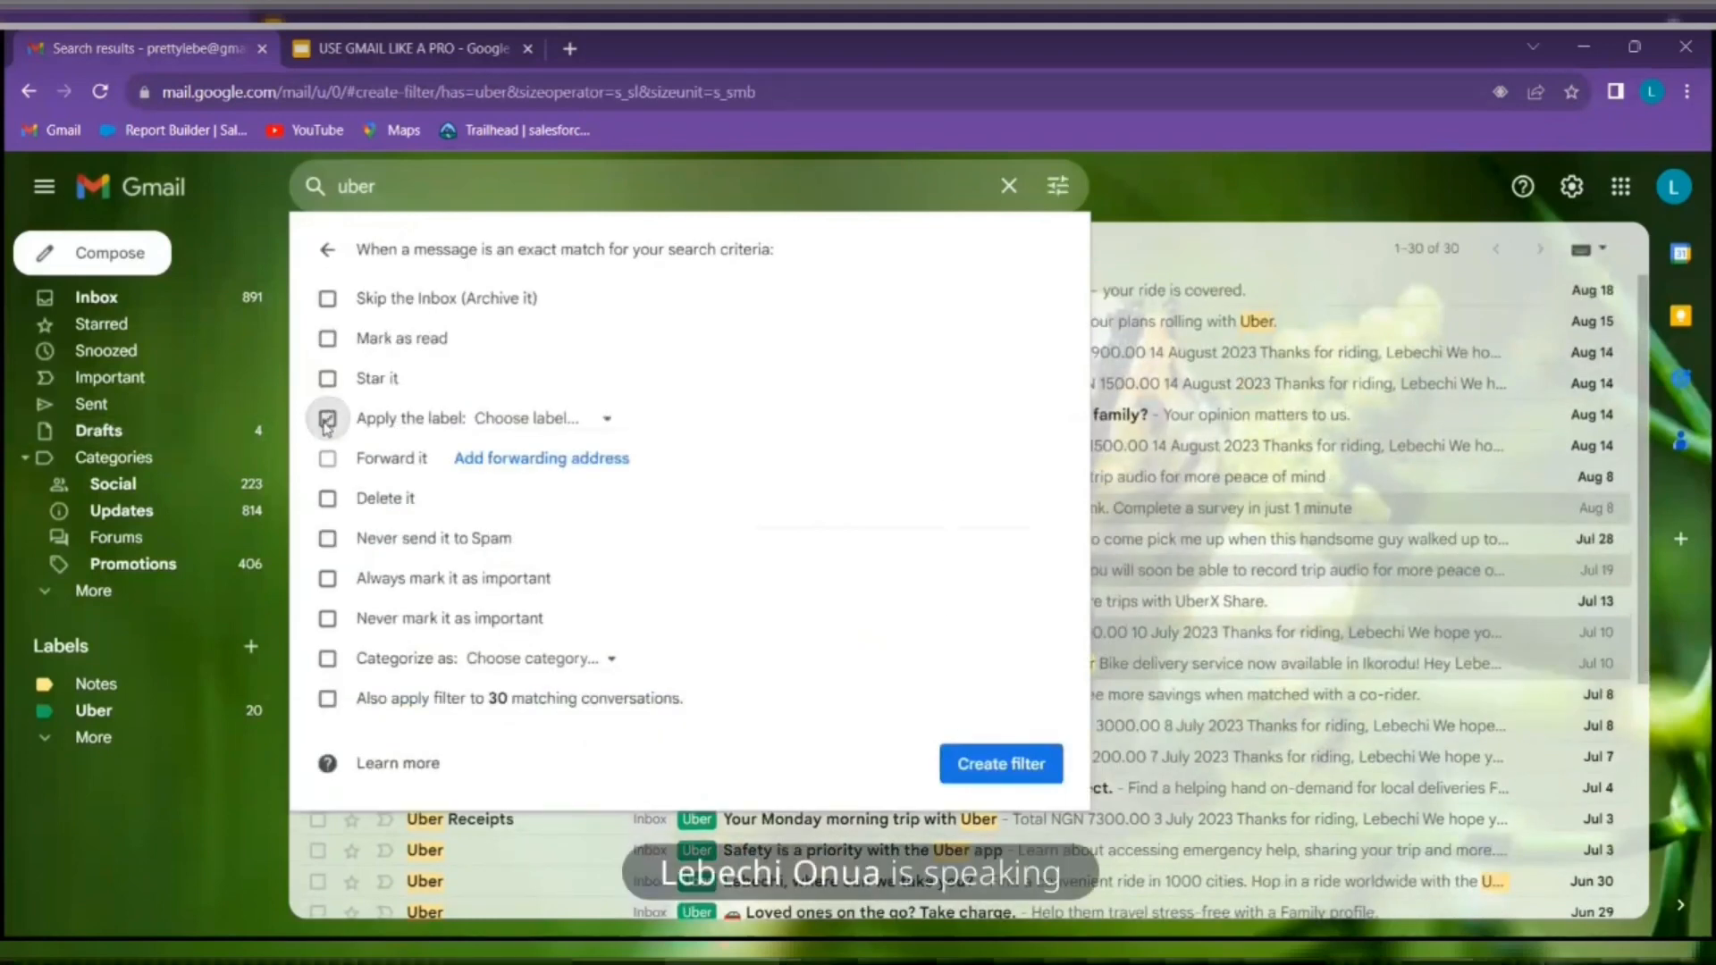
{"action": "left_click", "coordinate": [568, 422]}
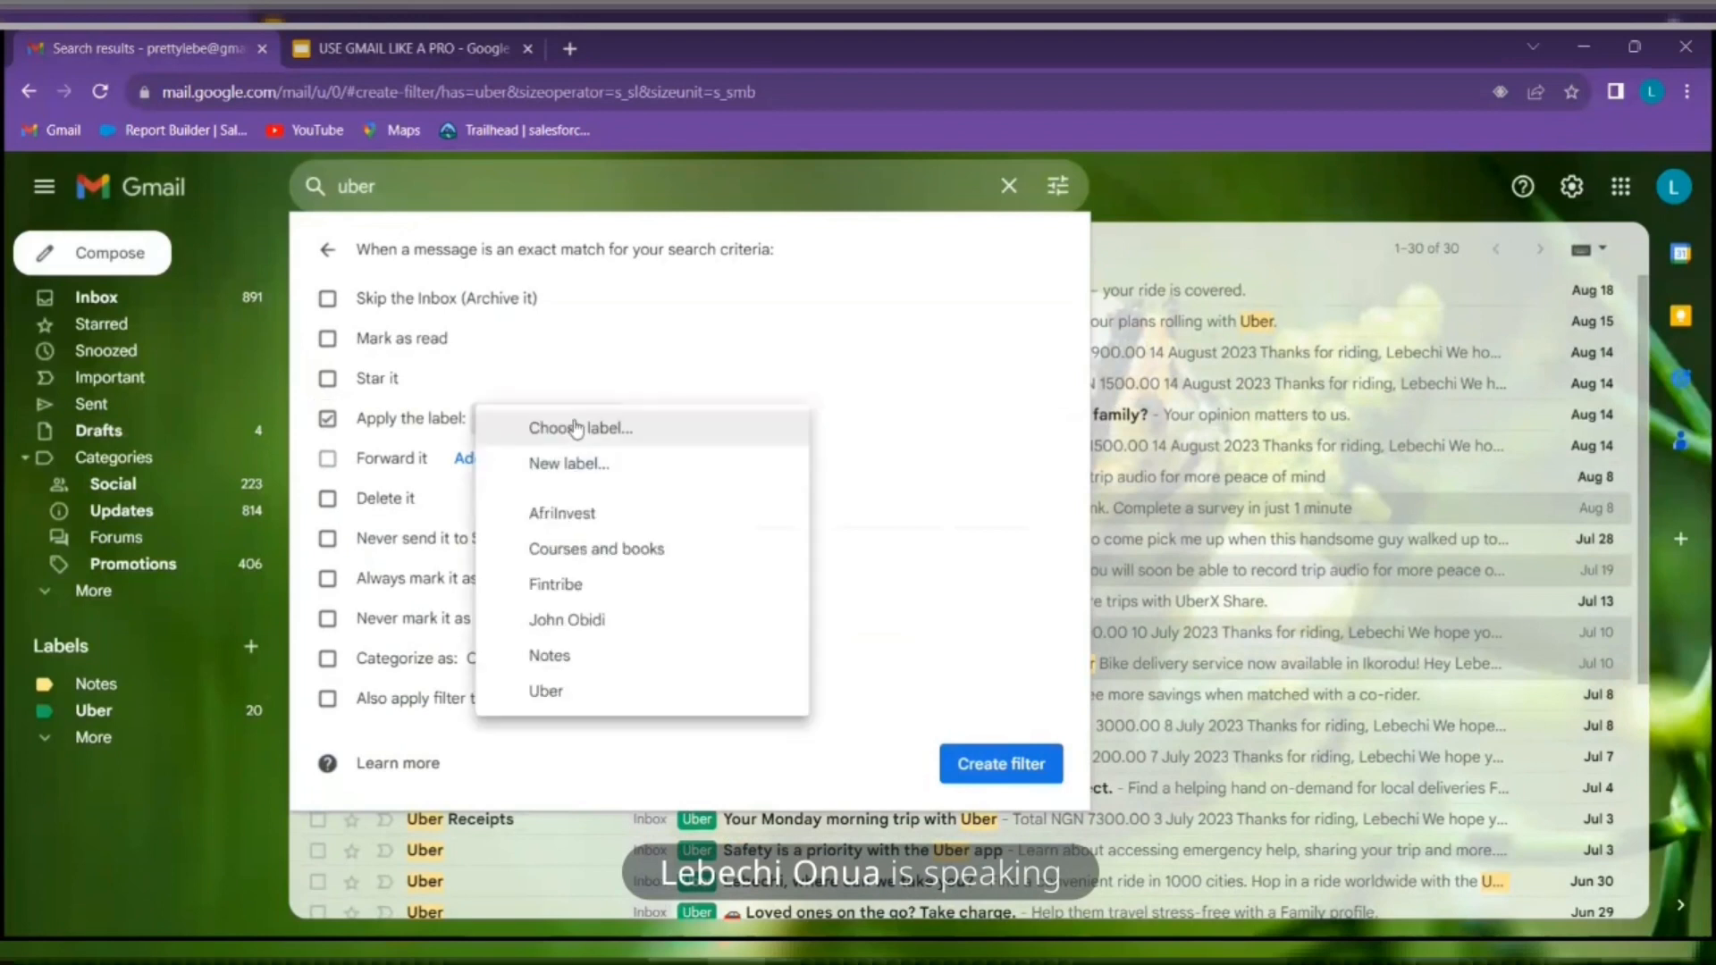
{"action": "left_click", "coordinate": [547, 692]}
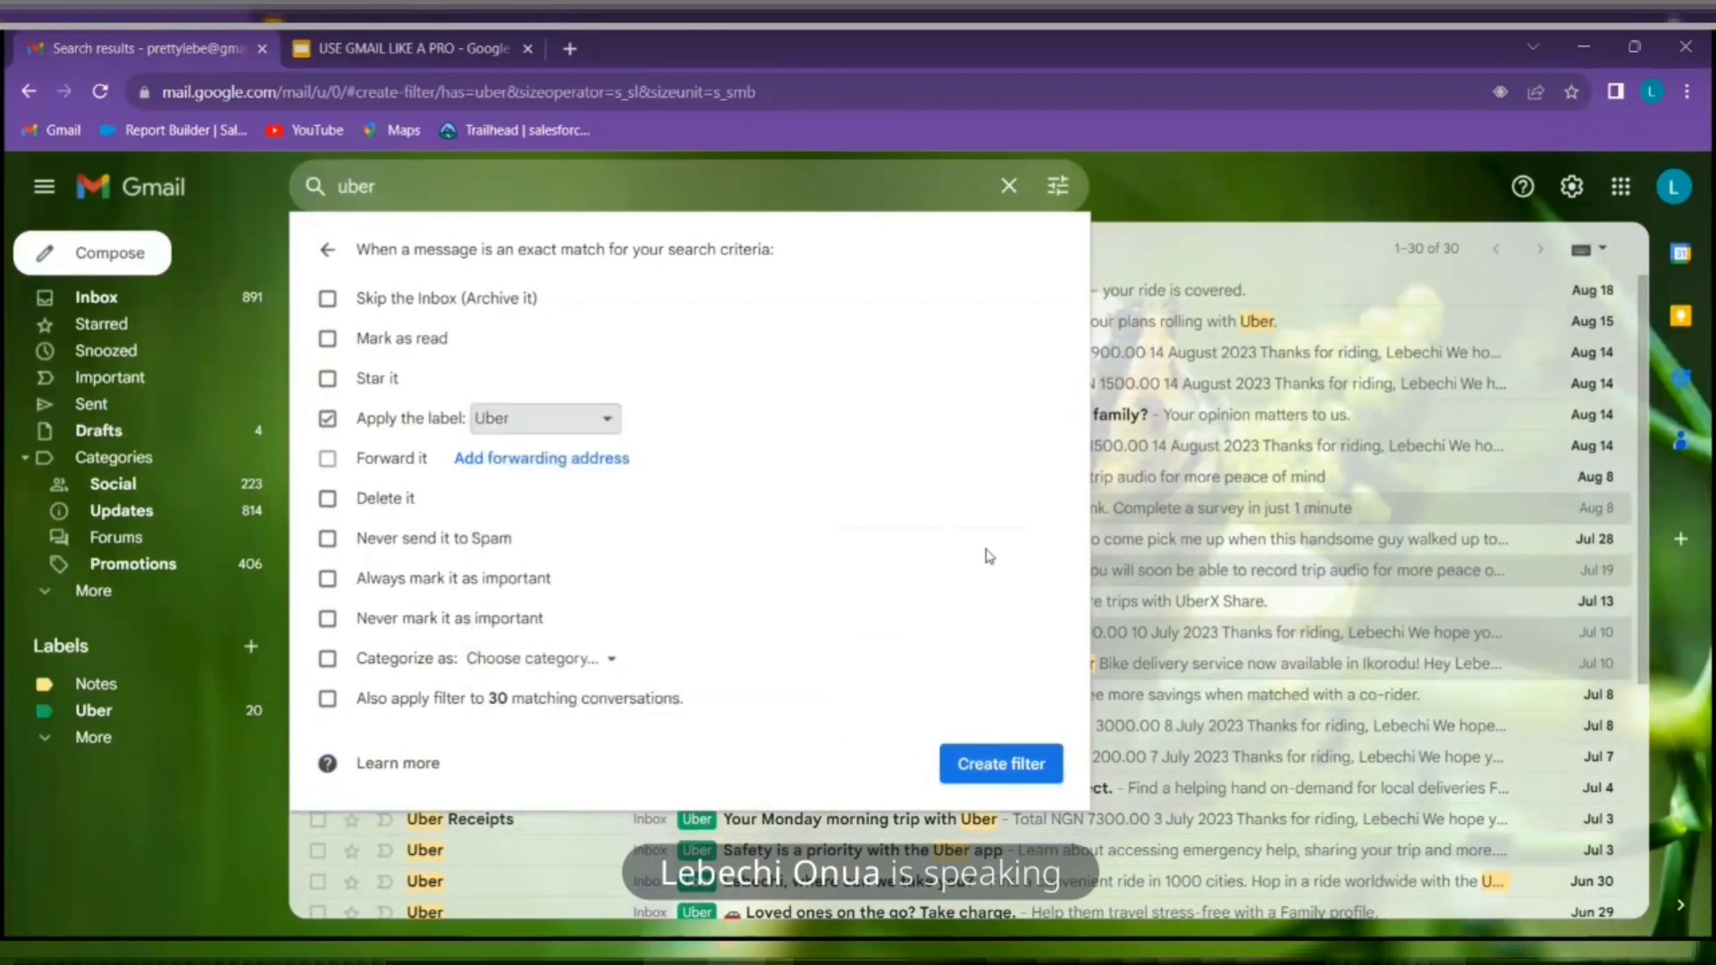
{"action": "left_click", "coordinate": [1009, 186]}
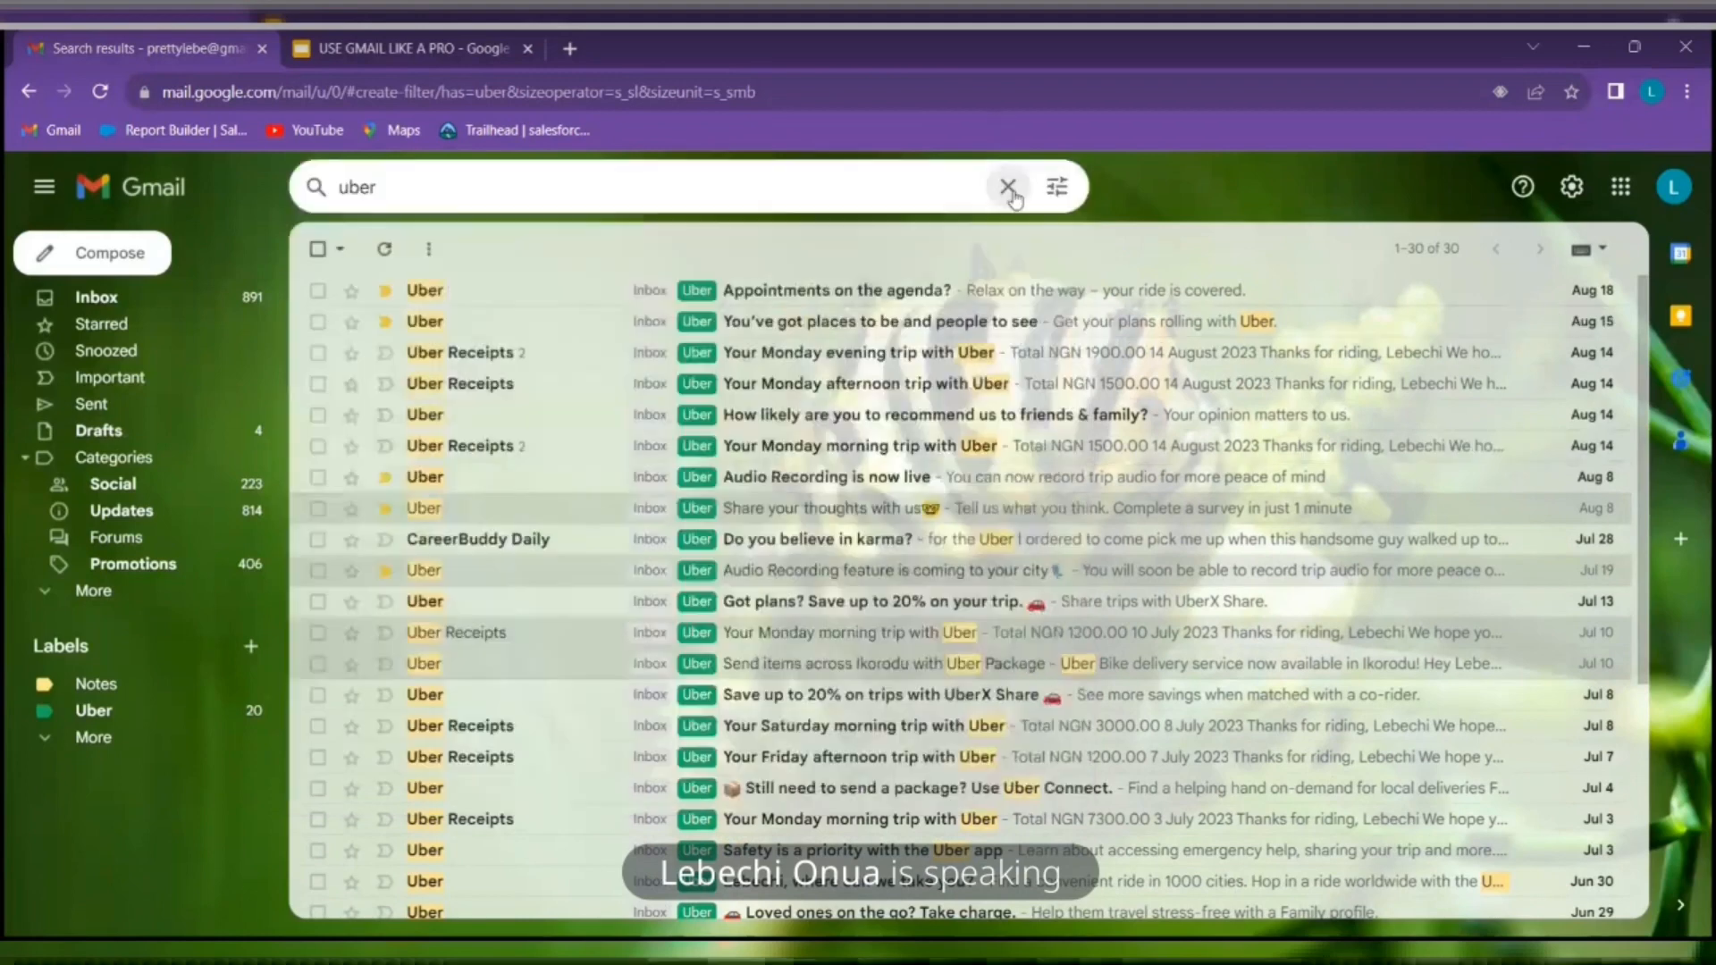
{"action": "left_click", "coordinate": [1214, 441]}
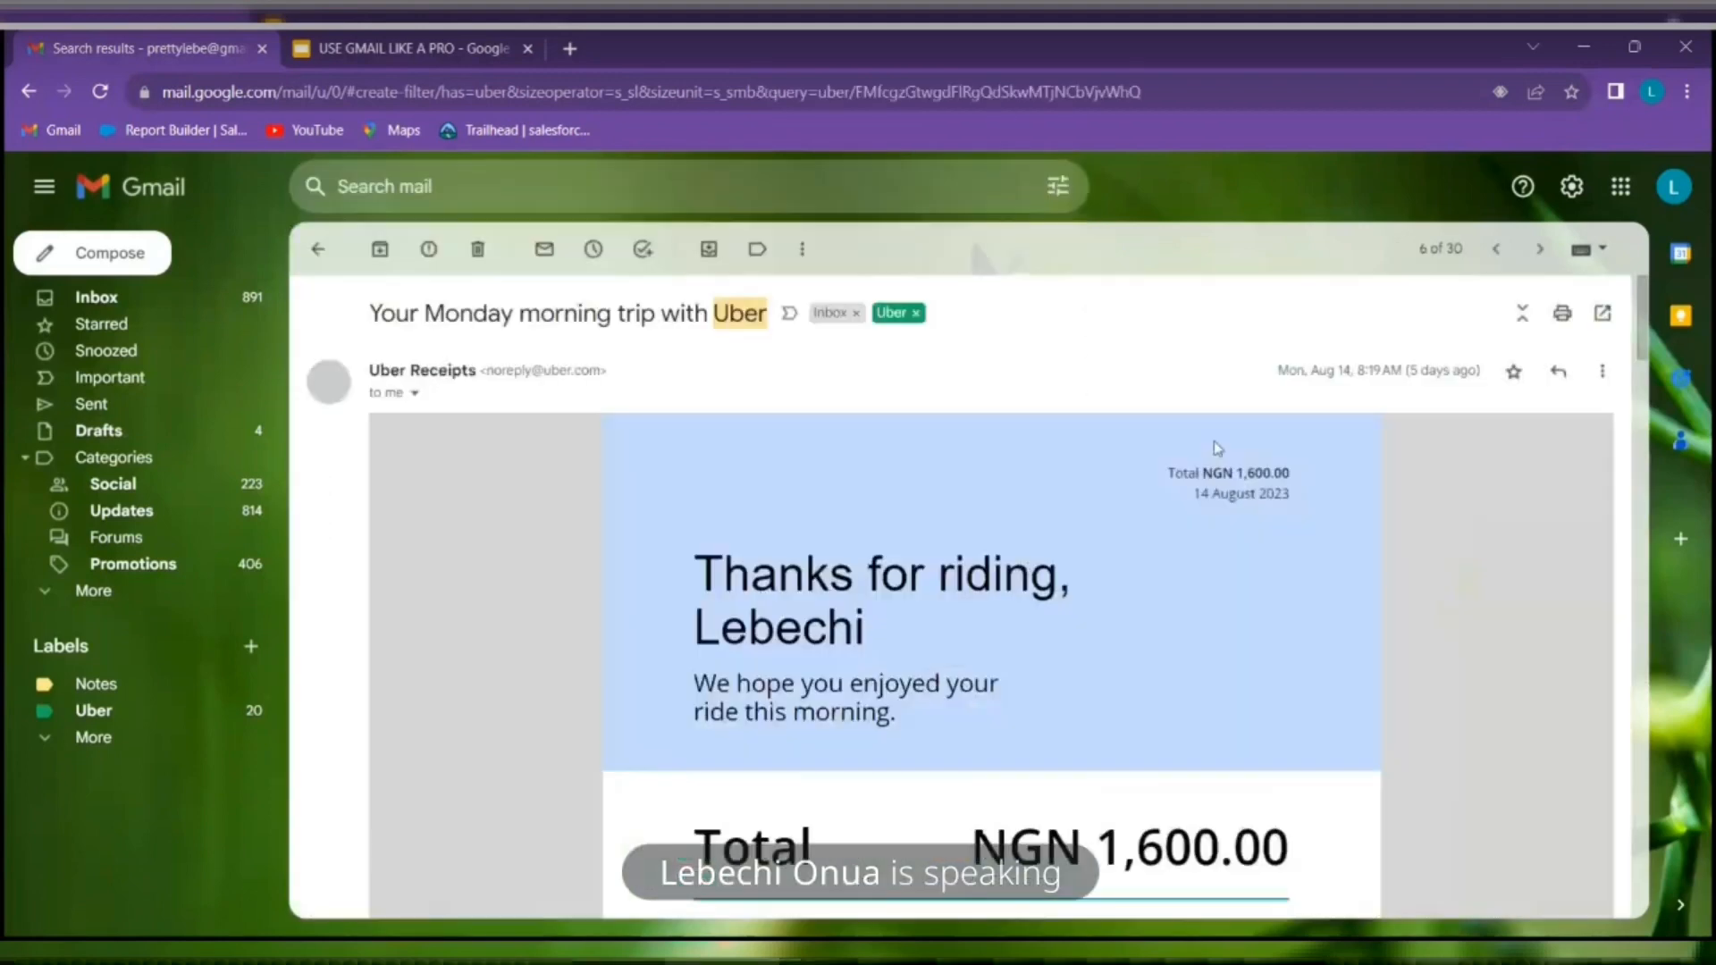
Rerun the uber search and list every email sent from Uber's address
{"action": "left_click", "coordinate": [208, 309]}
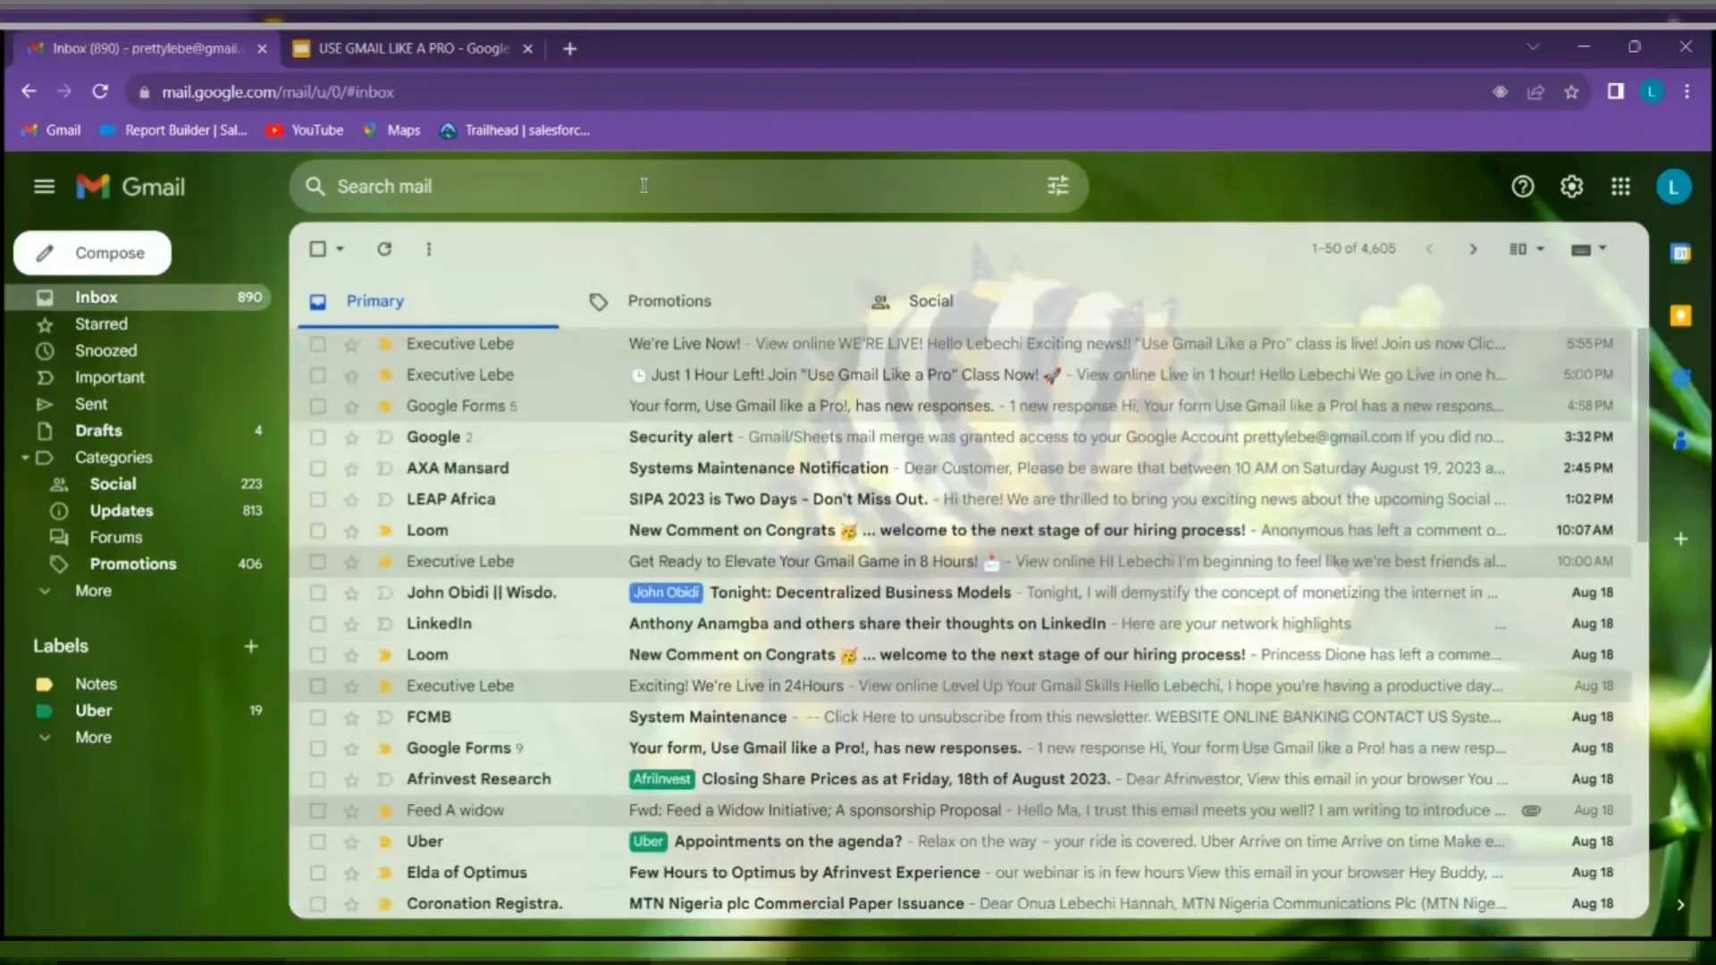
{"action": "left_click", "coordinate": [644, 185]}
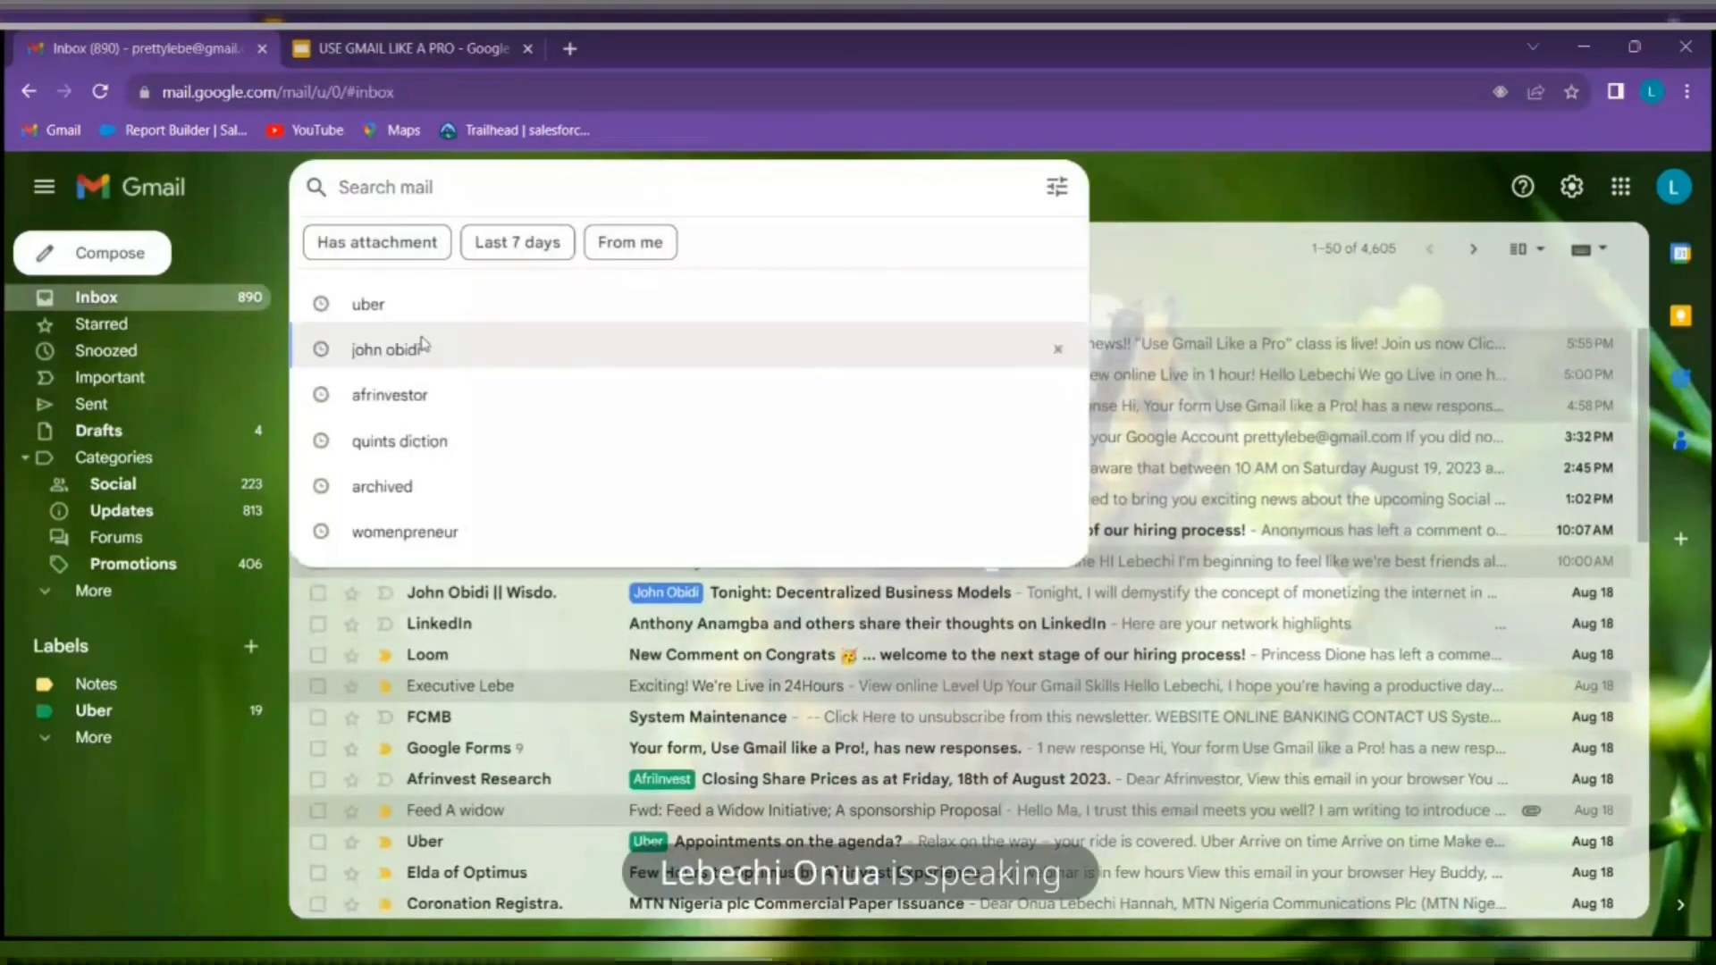
{"action": "left_click", "coordinate": [375, 299]}
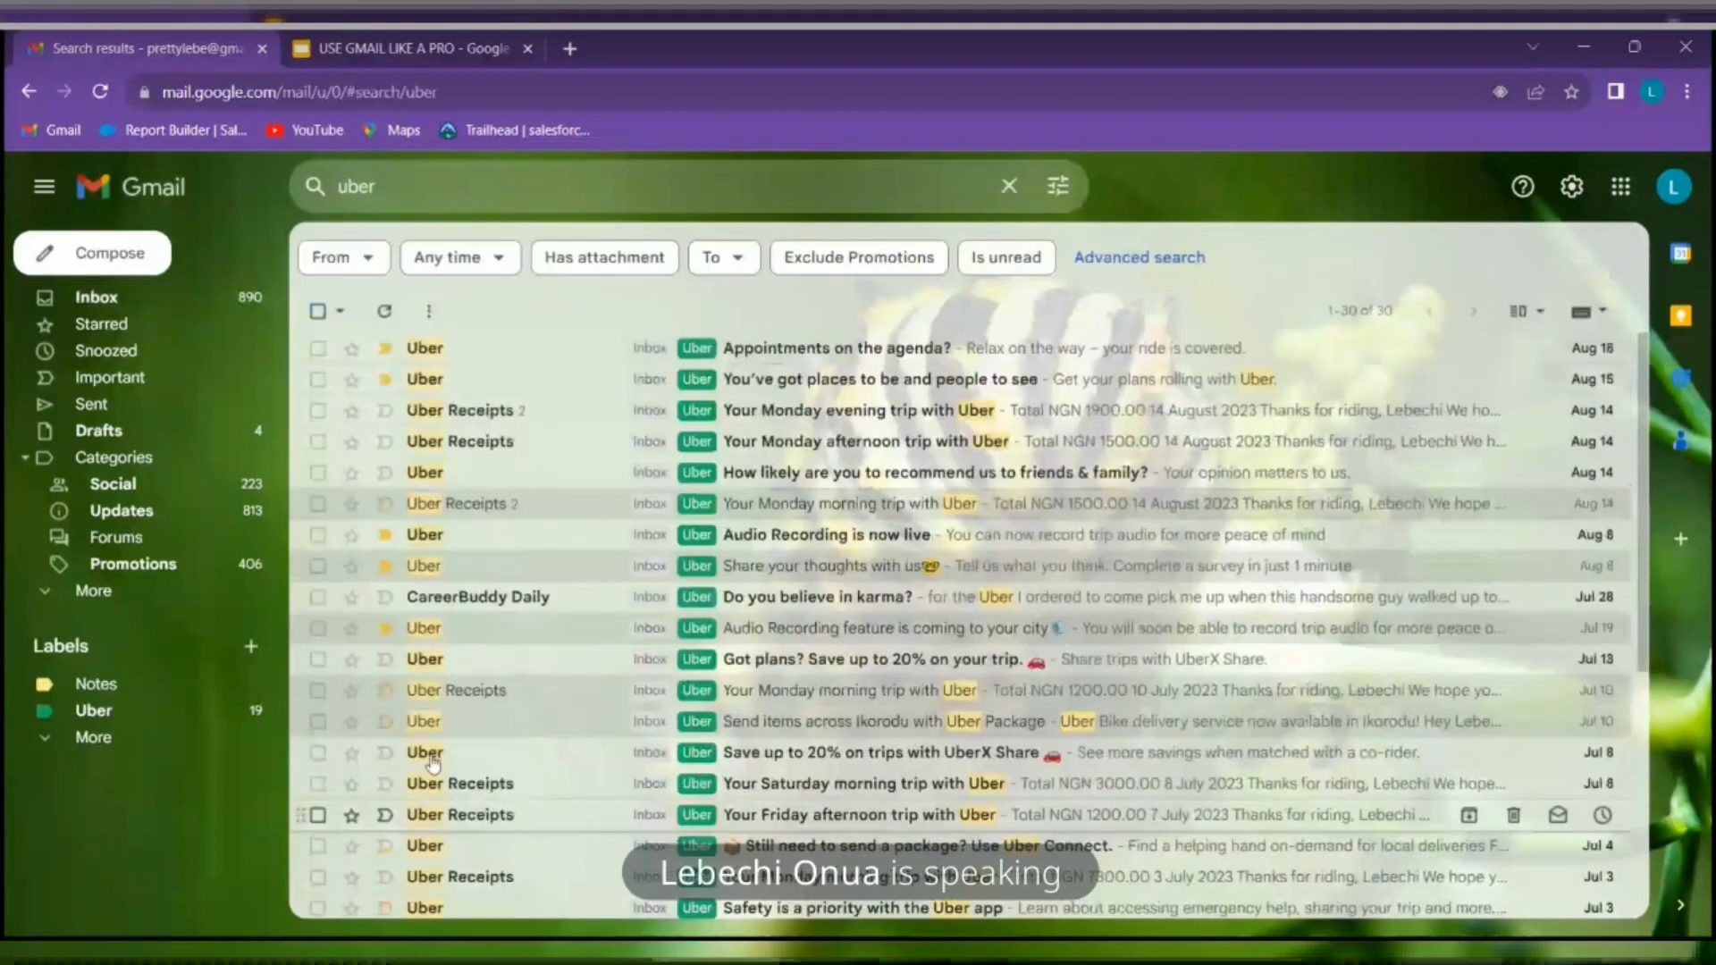
{"action": "right_click", "coordinate": [795, 358]}
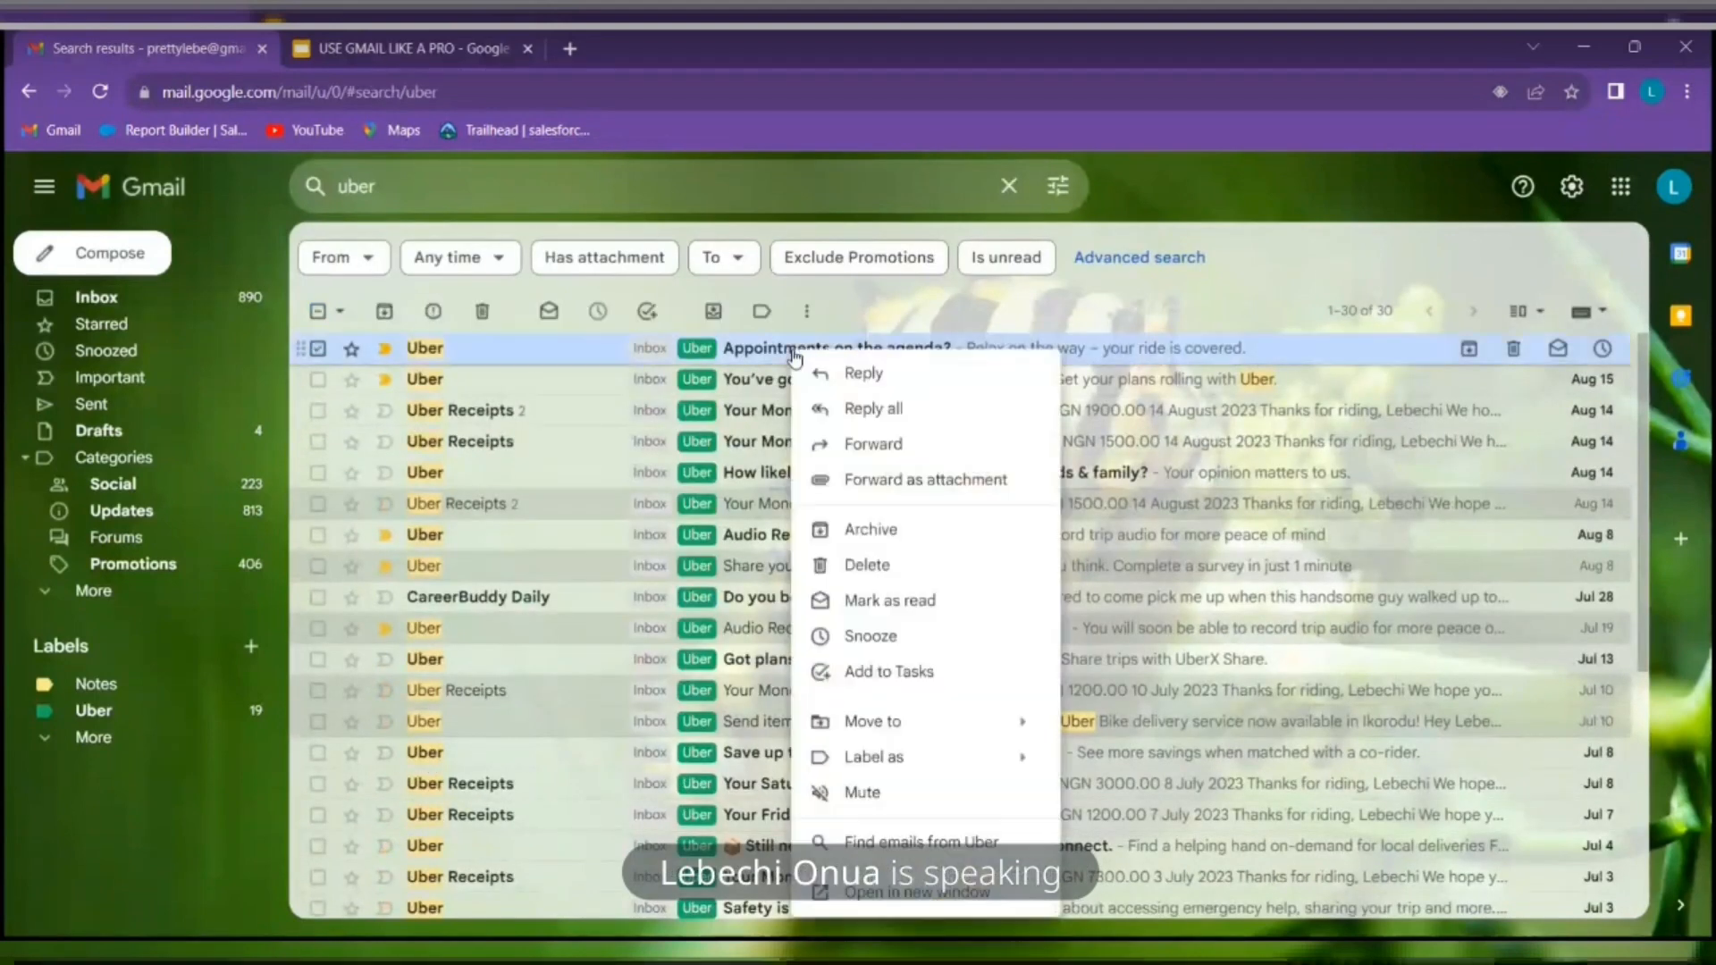
{"action": "left_click", "coordinate": [988, 842]}
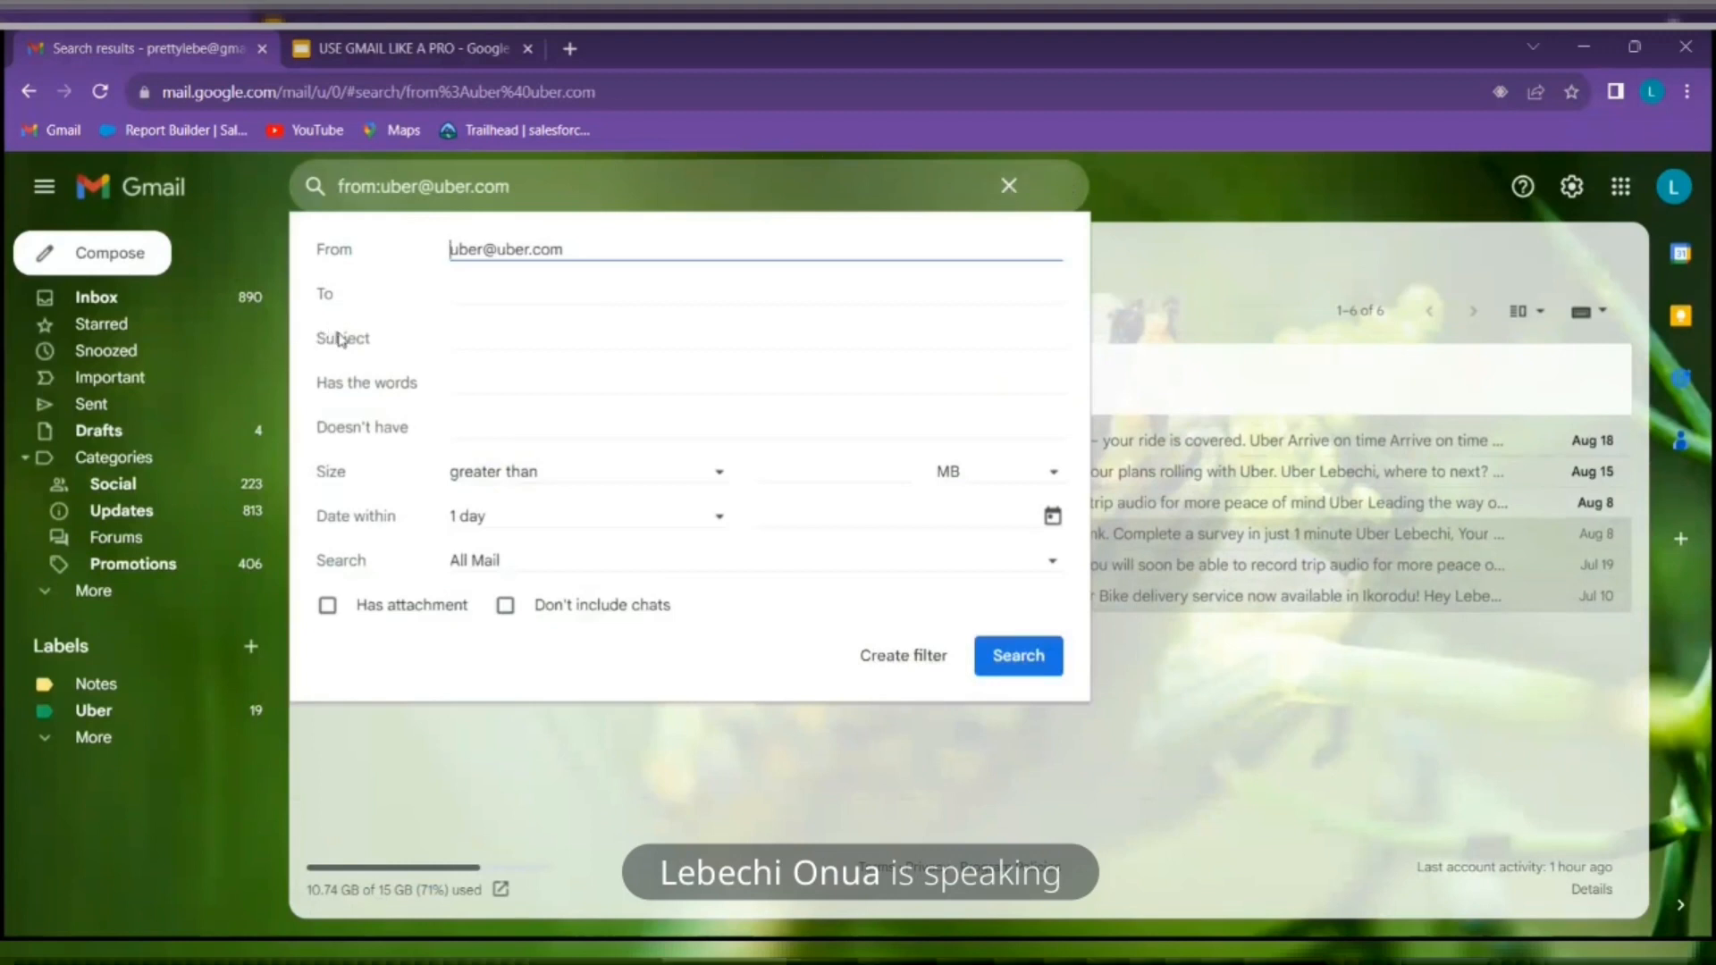
Save a filter for Uber's sender matching 'Uber' that applies the Uber label, then return to the inbox
{"action": "left_click", "coordinate": [514, 375]}
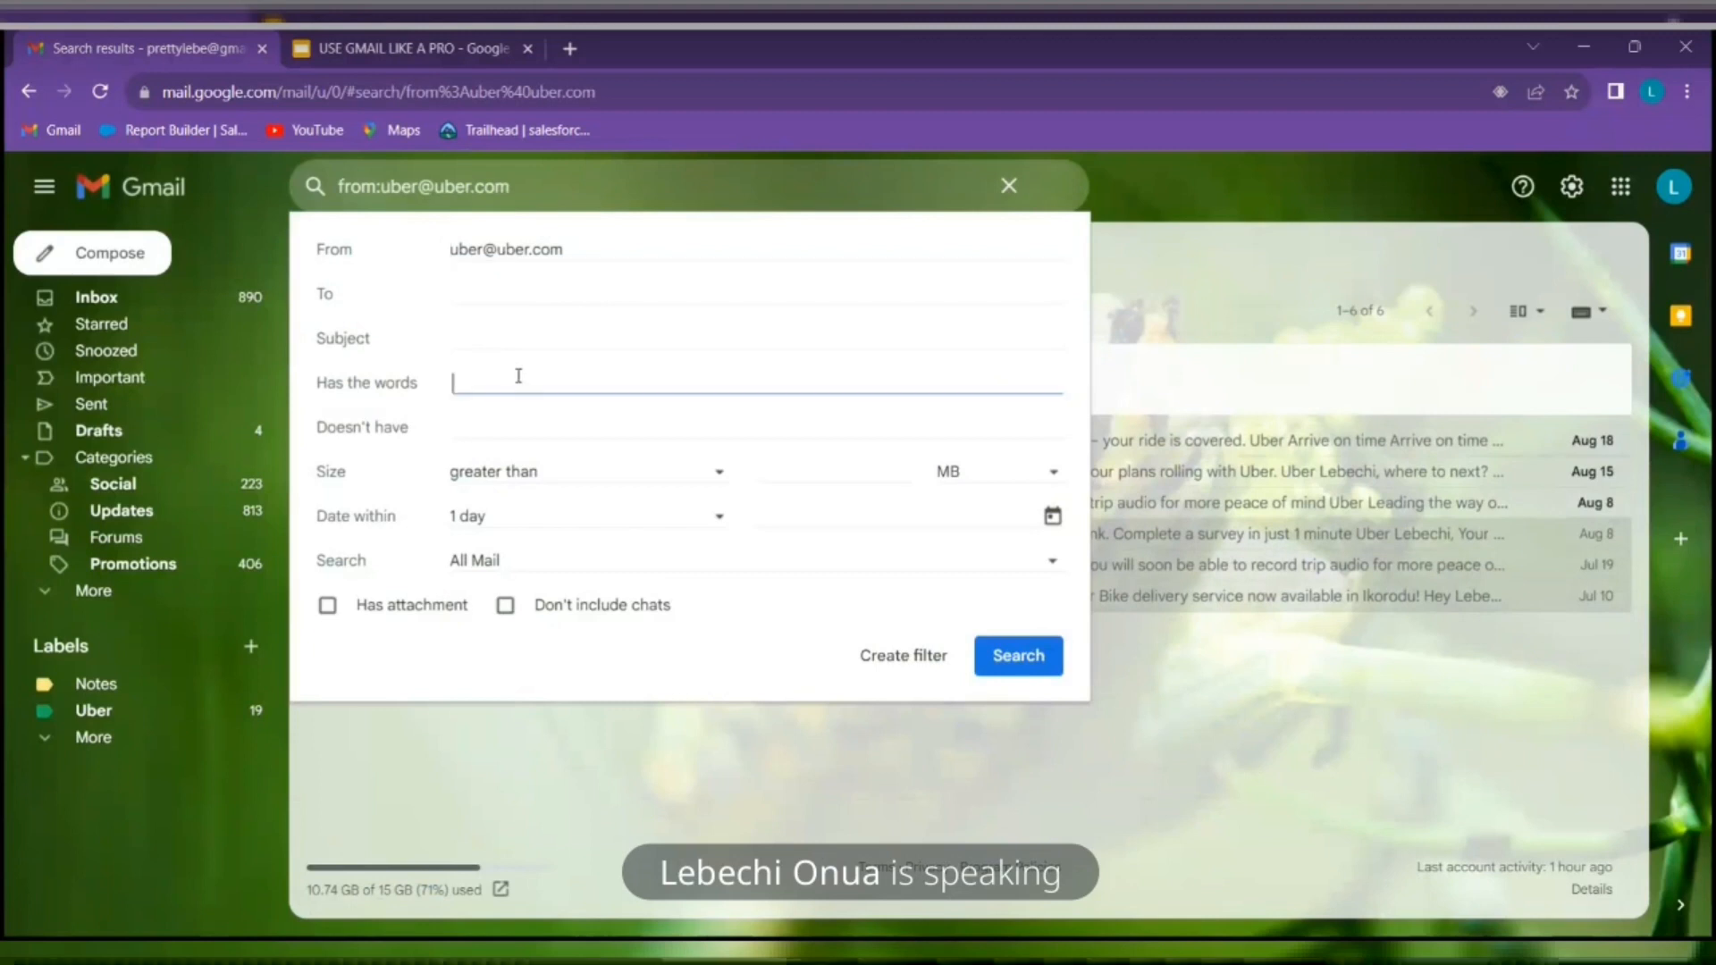
{"action": "type", "text": "Uber"}
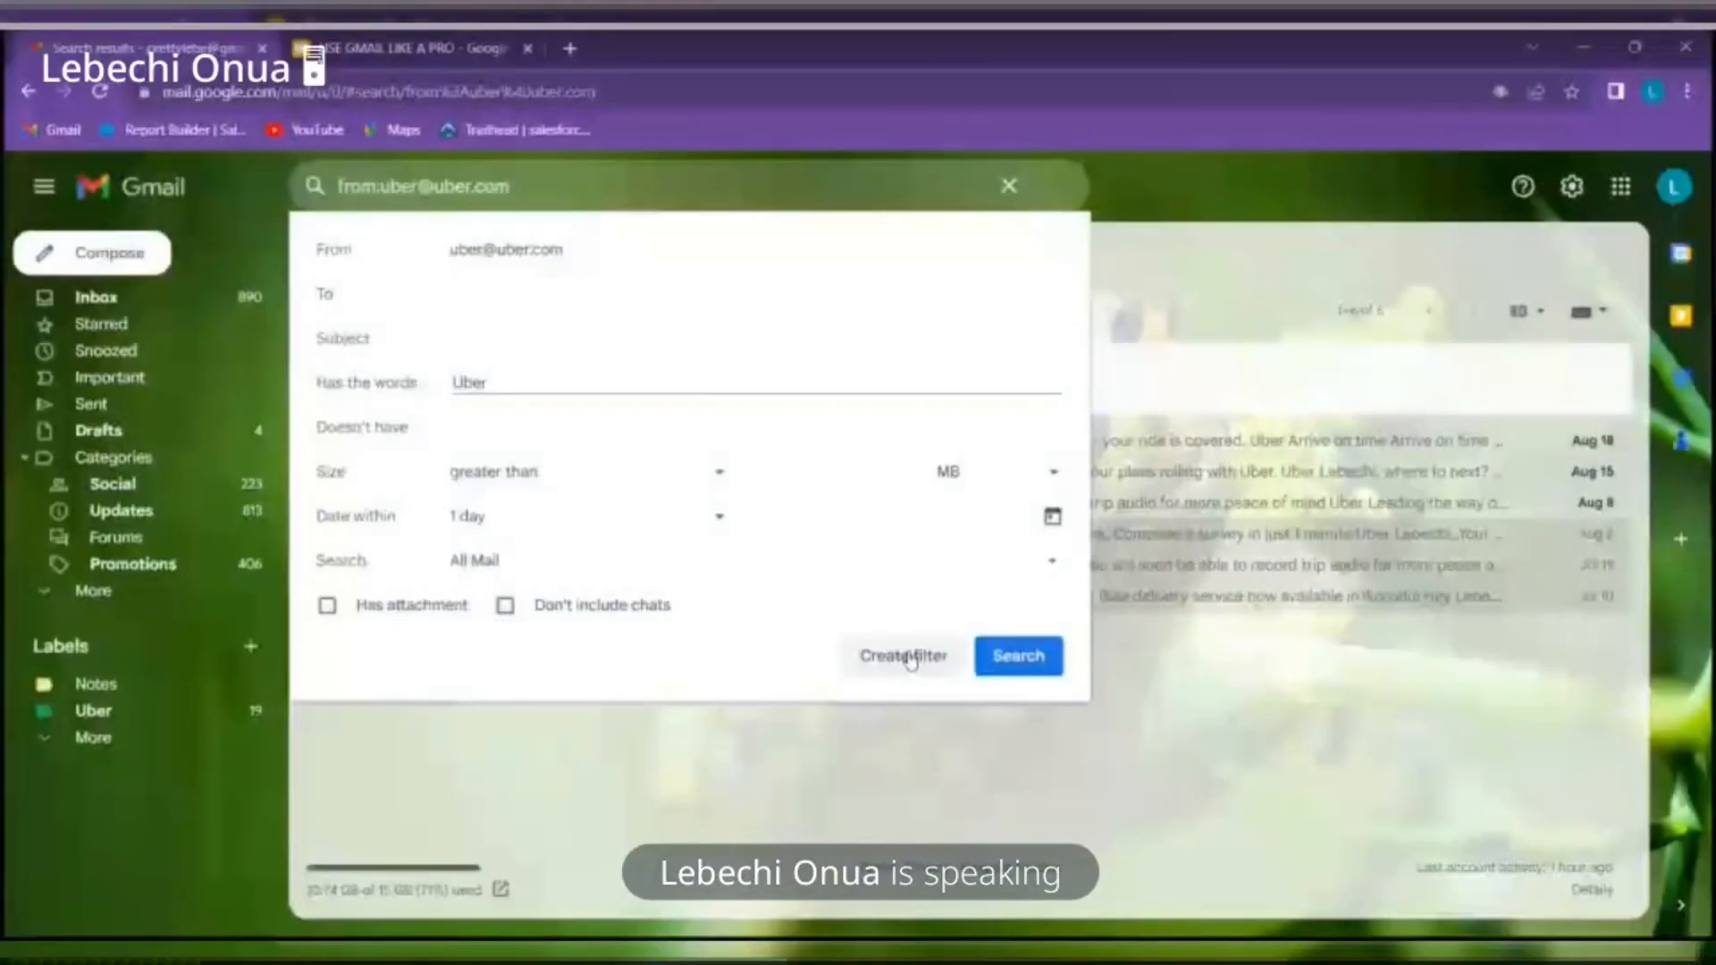
{"action": "left_click", "coordinate": [904, 656]}
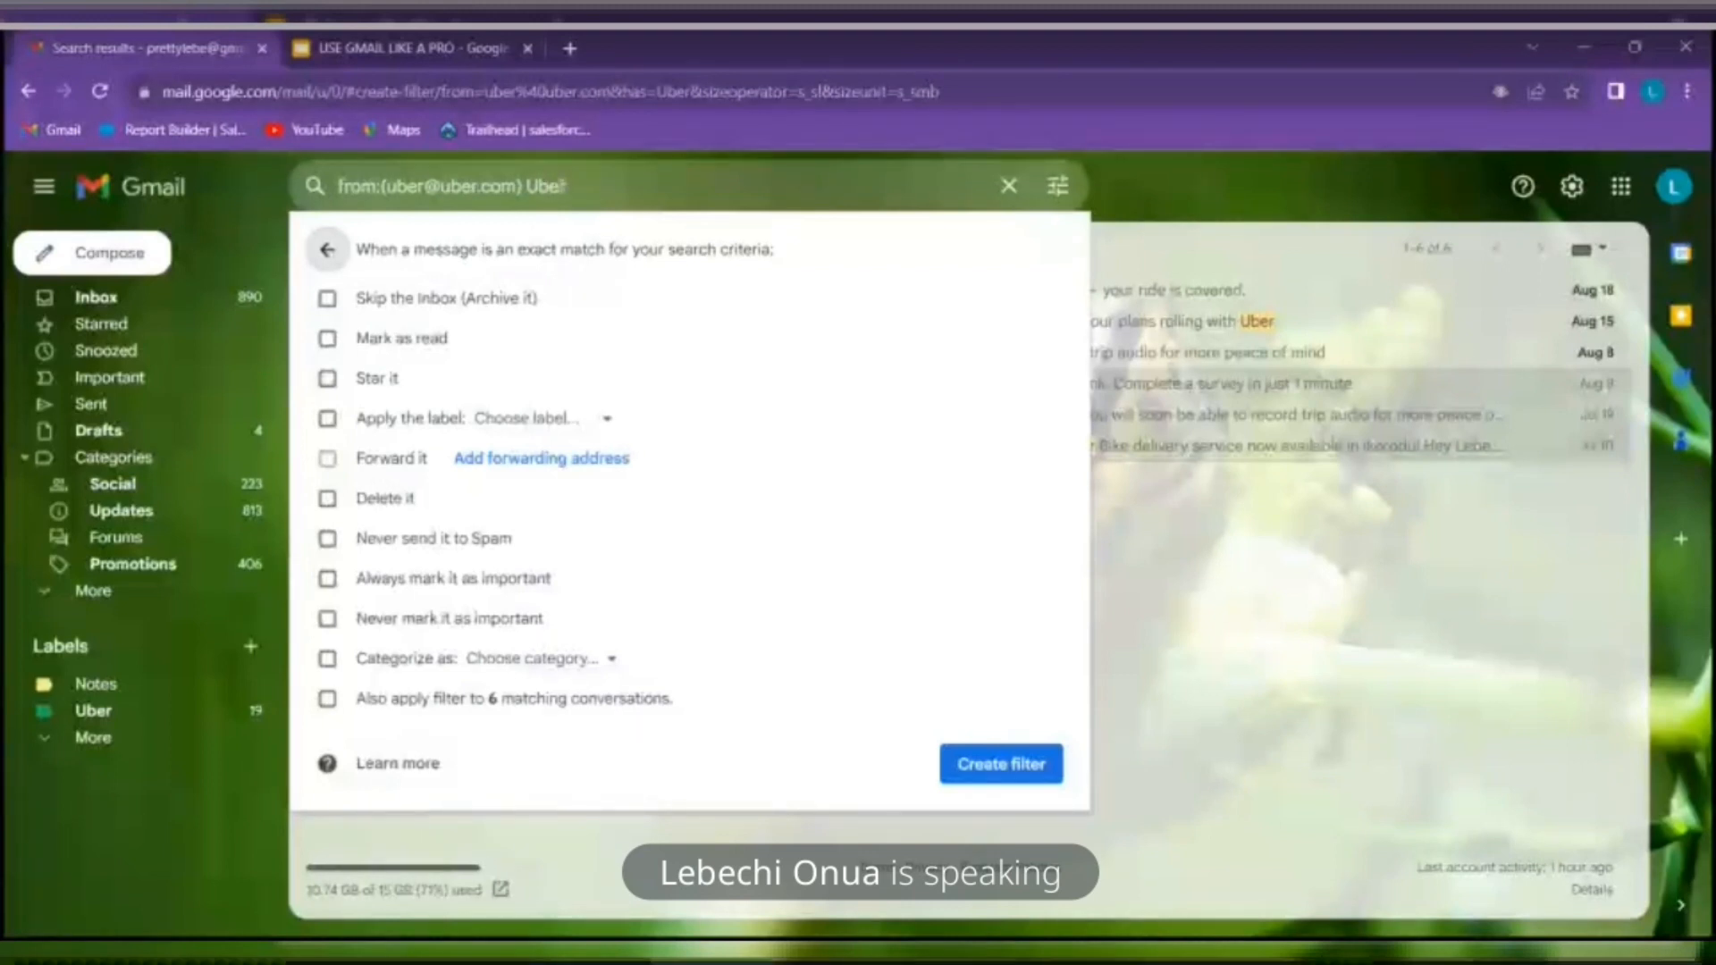
{"action": "left_click", "coordinate": [328, 420]}
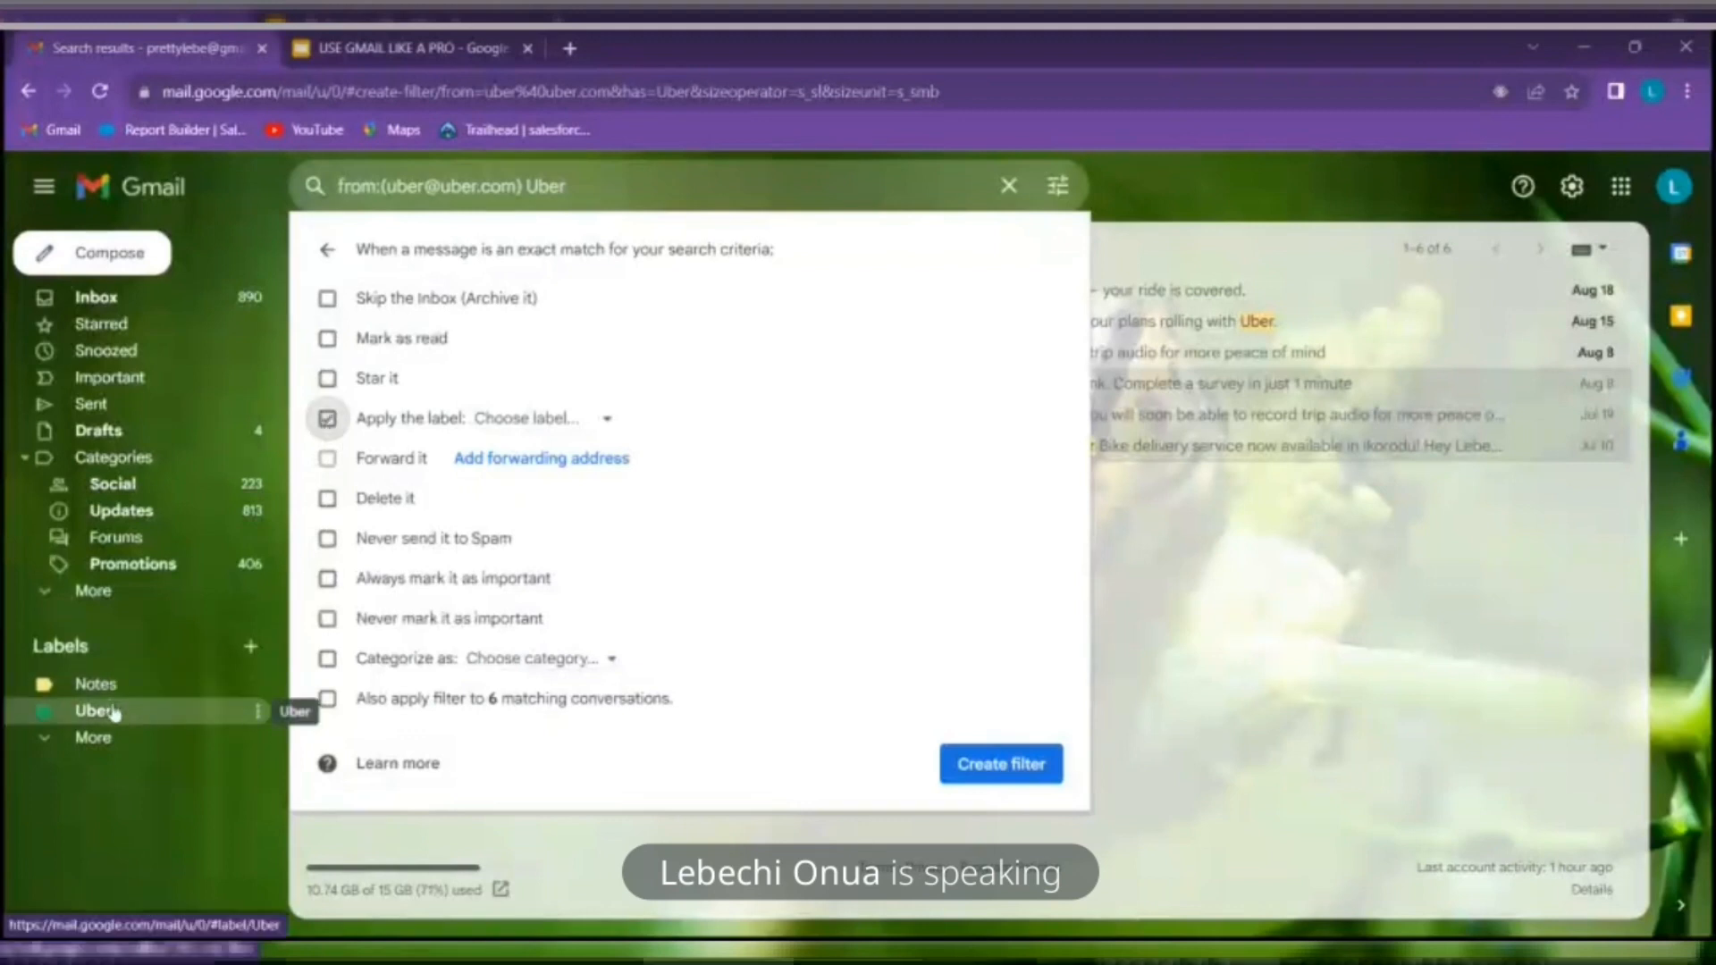
{"action": "left_click", "coordinate": [601, 422]}
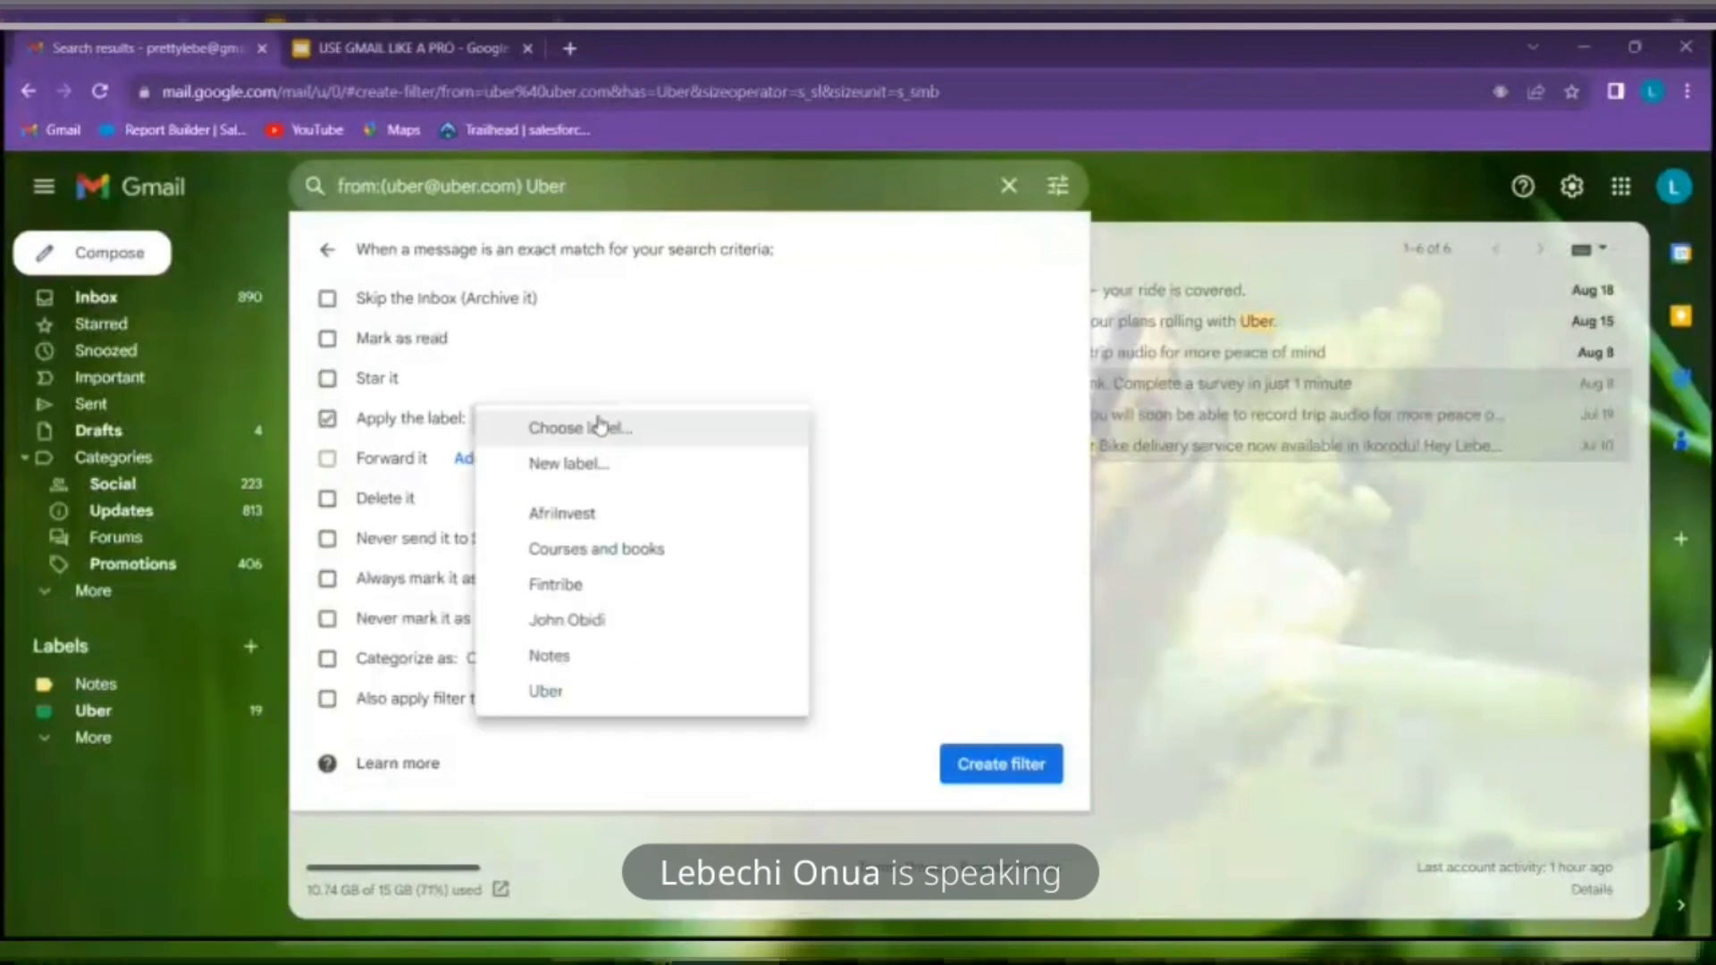
{"action": "left_click", "coordinate": [563, 693]}
{"action": "left_click", "coordinate": [999, 772]}
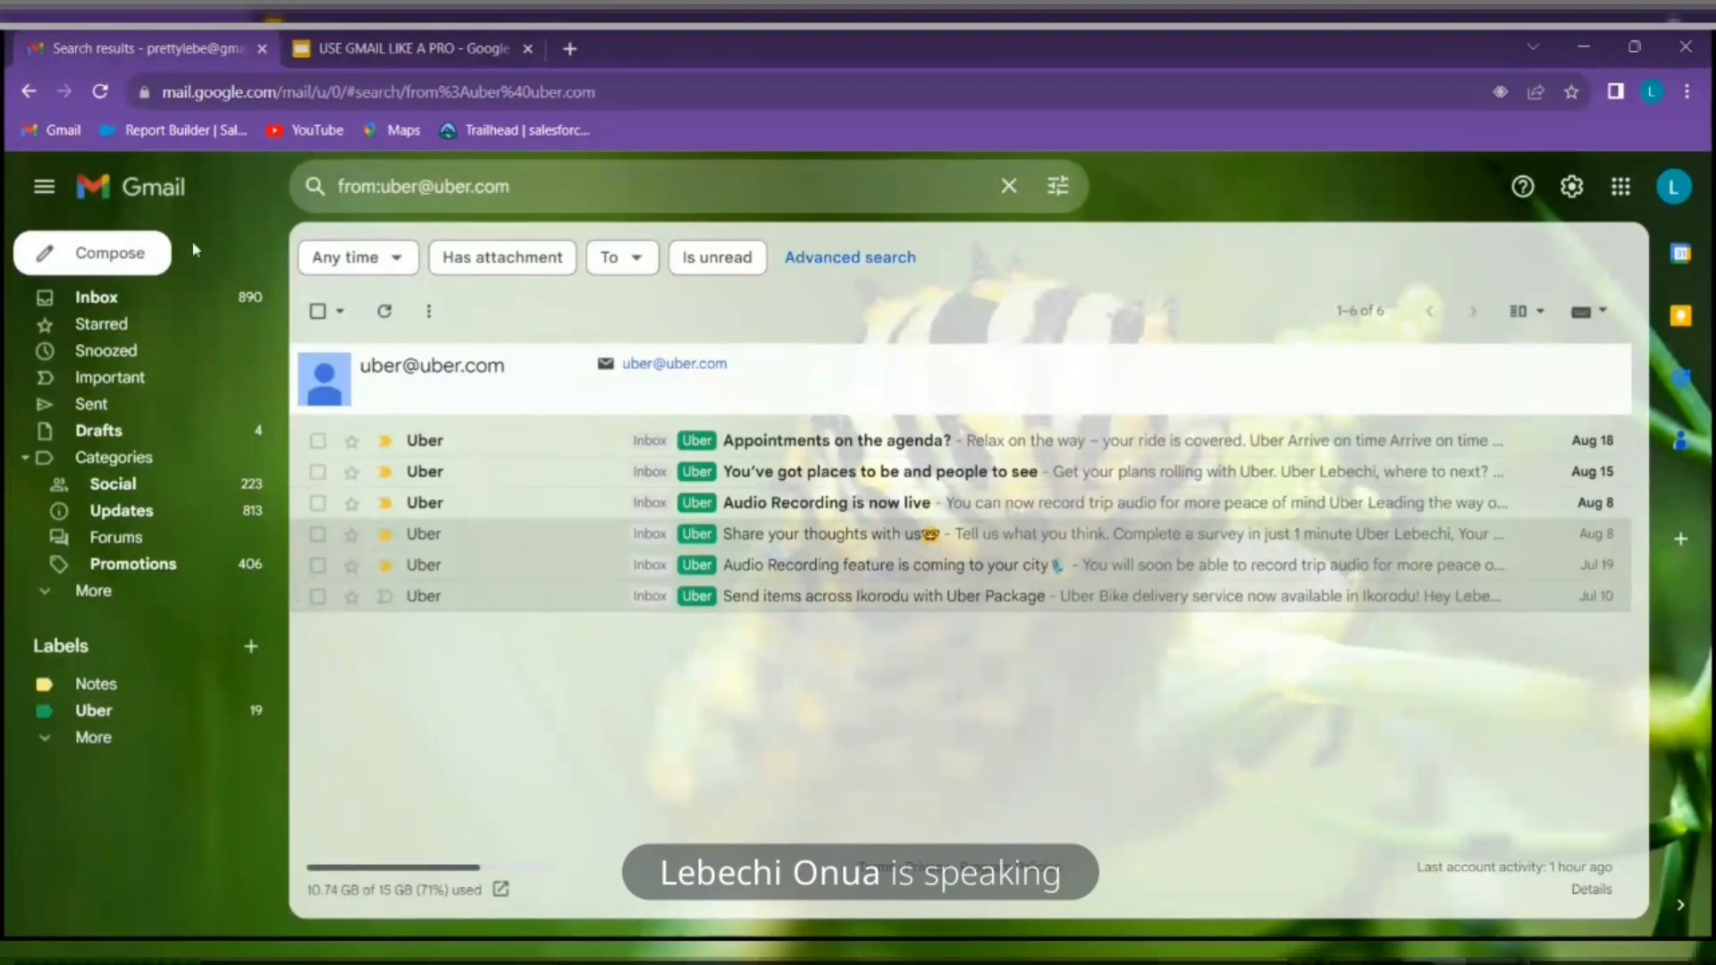
{"action": "left_click", "coordinate": [219, 296]}
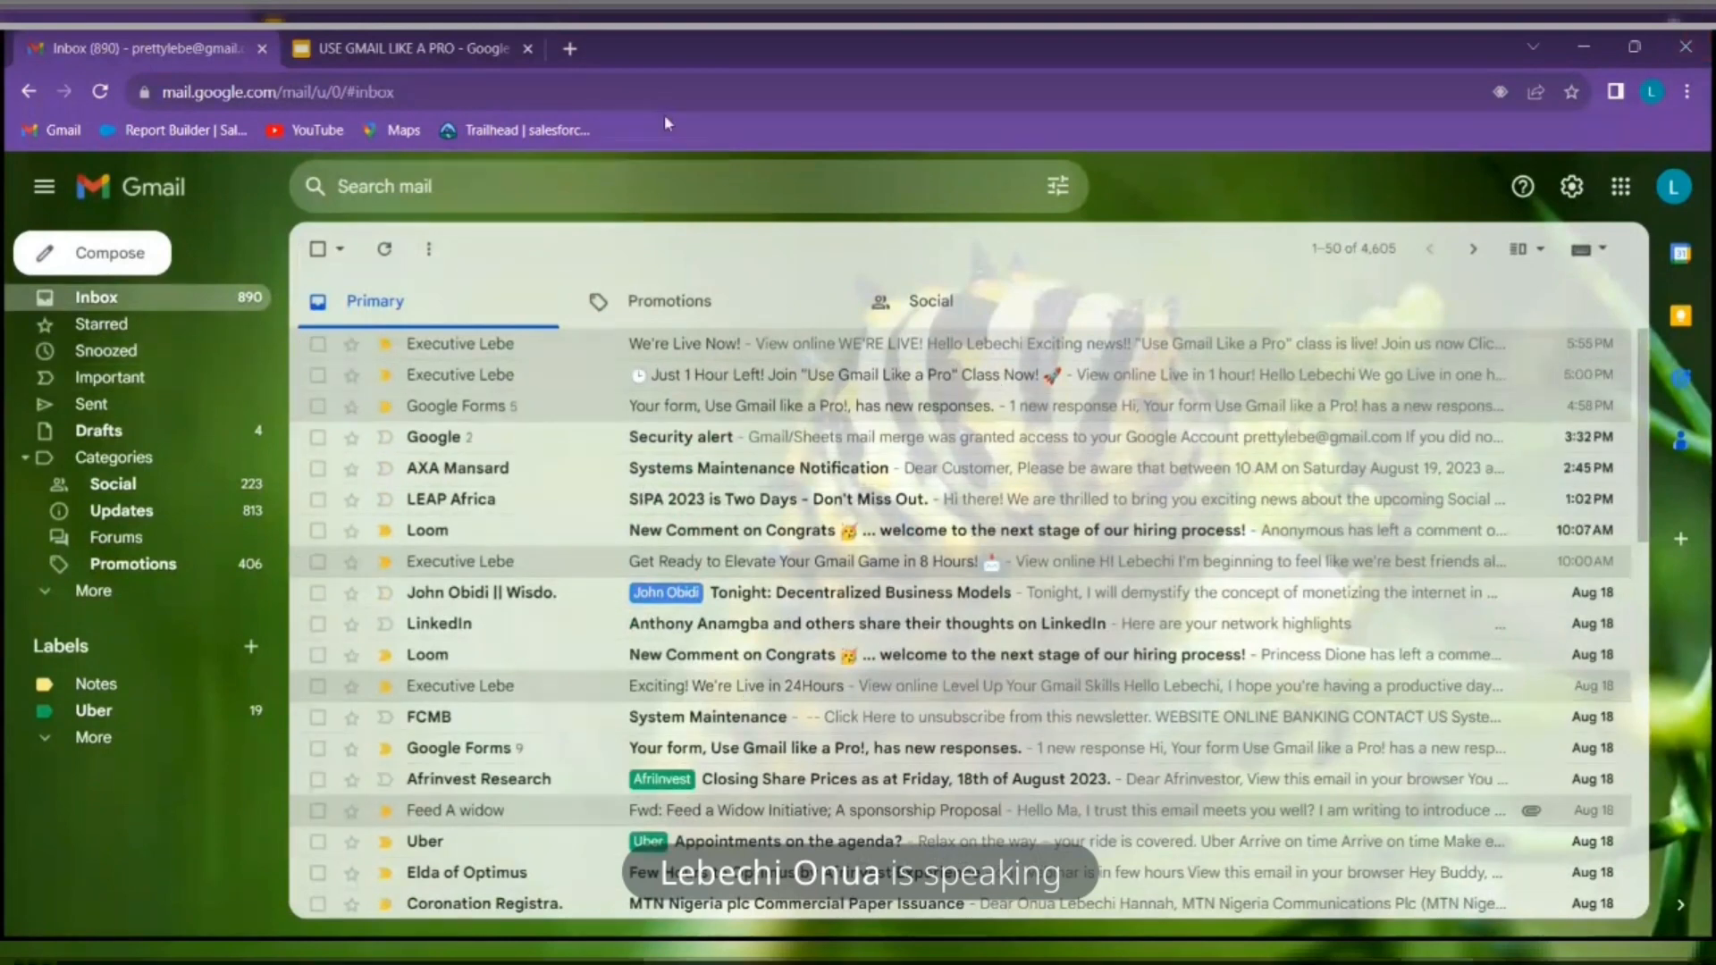
View slide 4, 'Organizing Gmail Inbox', in Slides, then return to the Gmail tab
{"action": "left_click", "coordinate": [438, 38]}
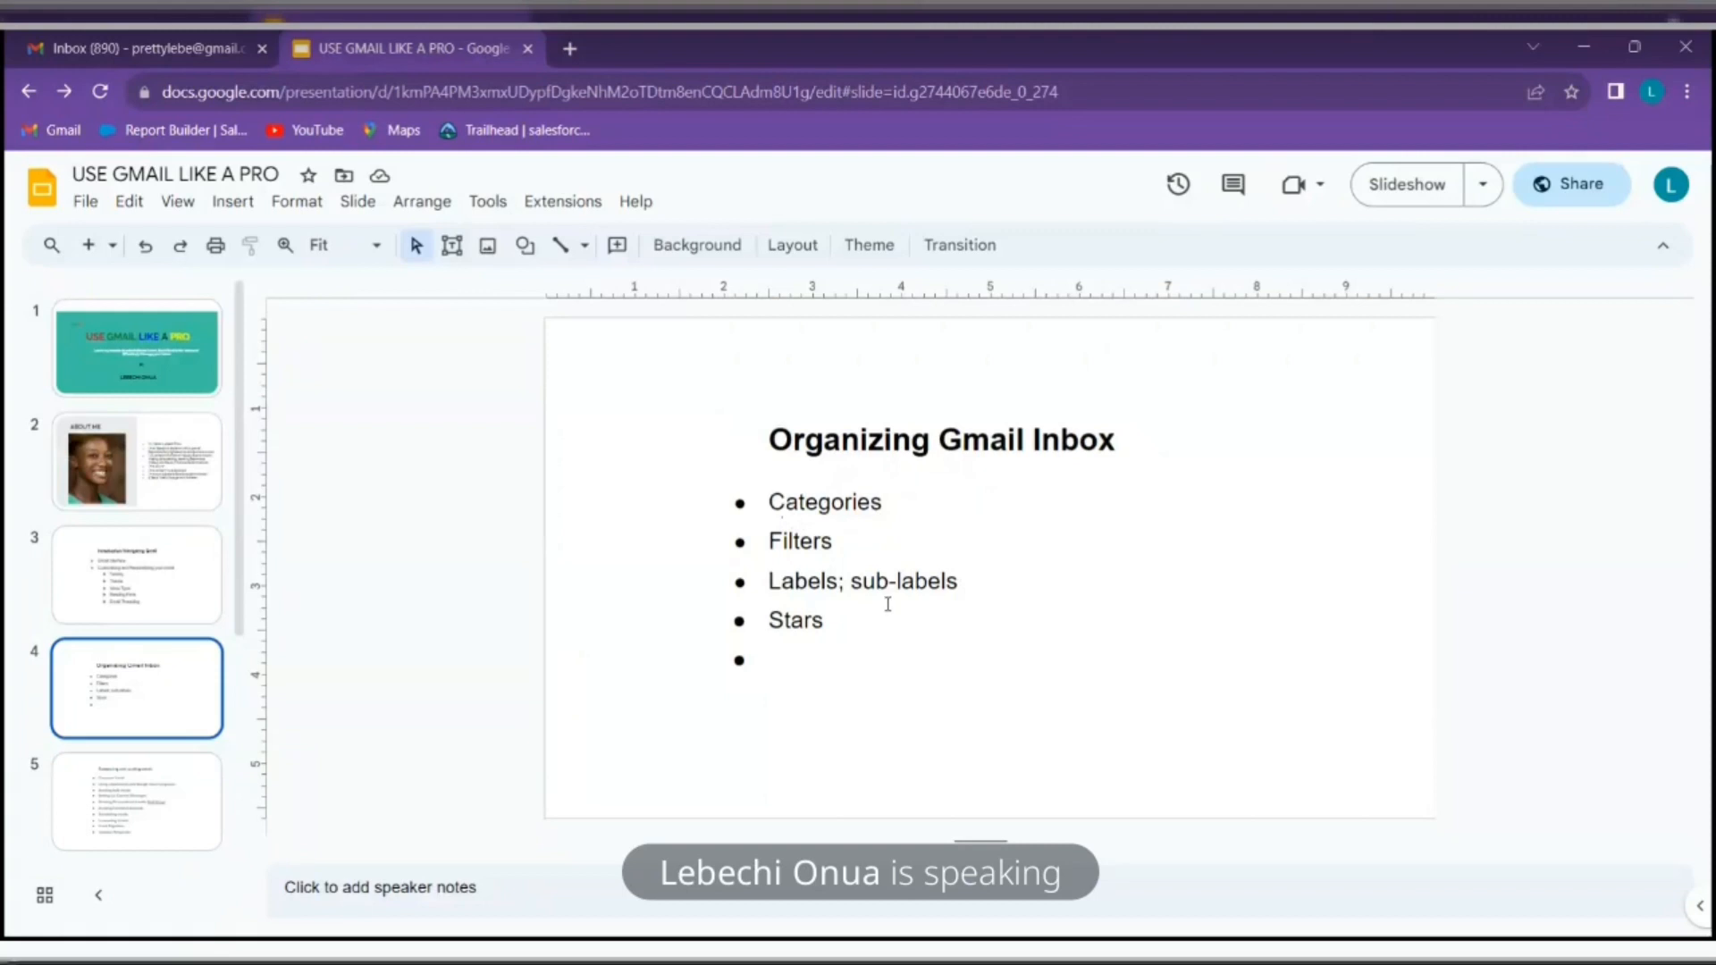
{"action": "left_click", "coordinate": [179, 49]}
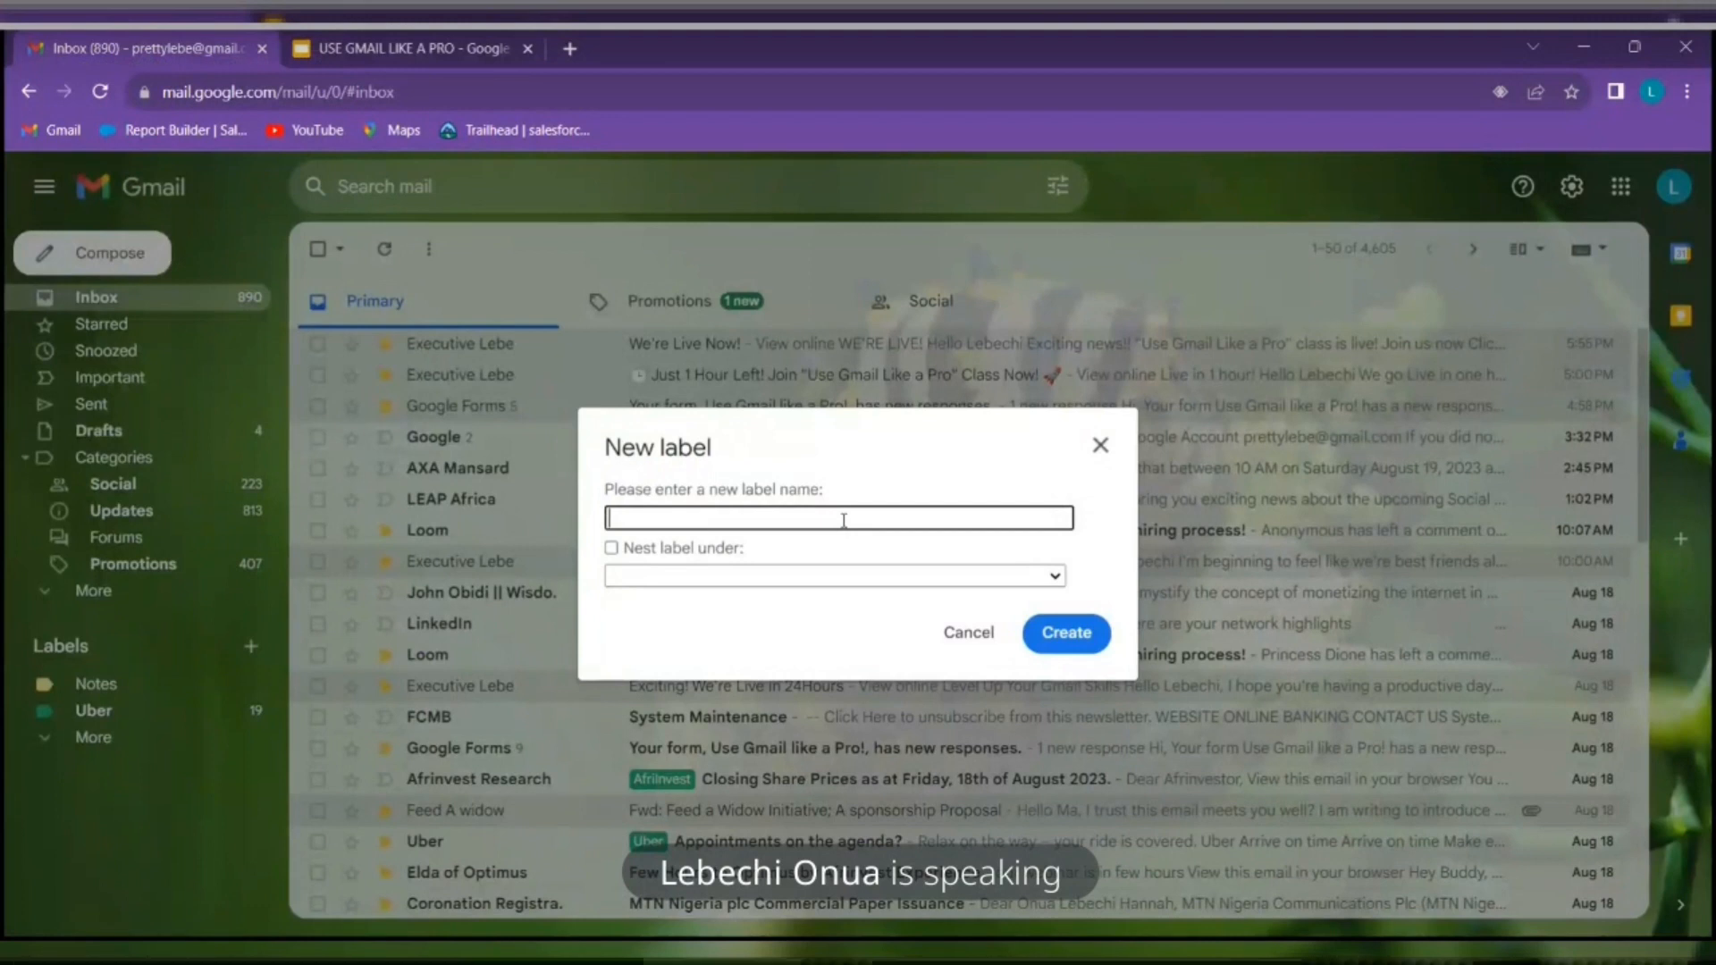
Create a 'Transportation' label nested under the Uber label
{"action": "type", "text": "Trans"}
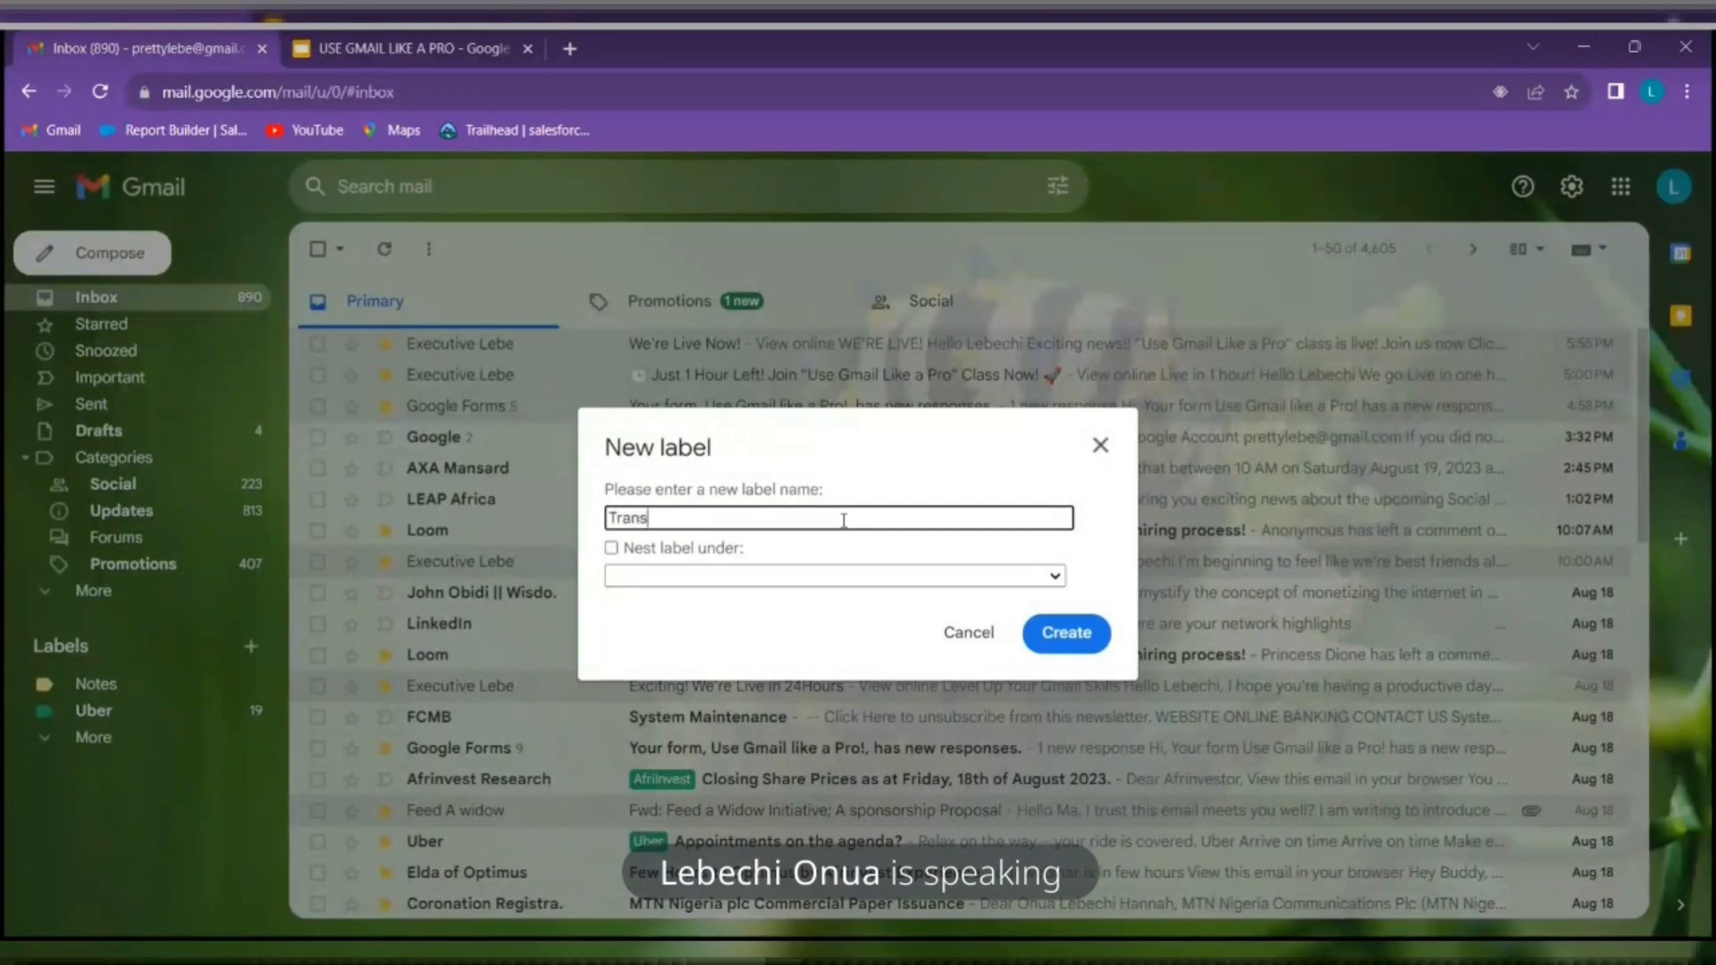
{"action": "type", "text": "porta"}
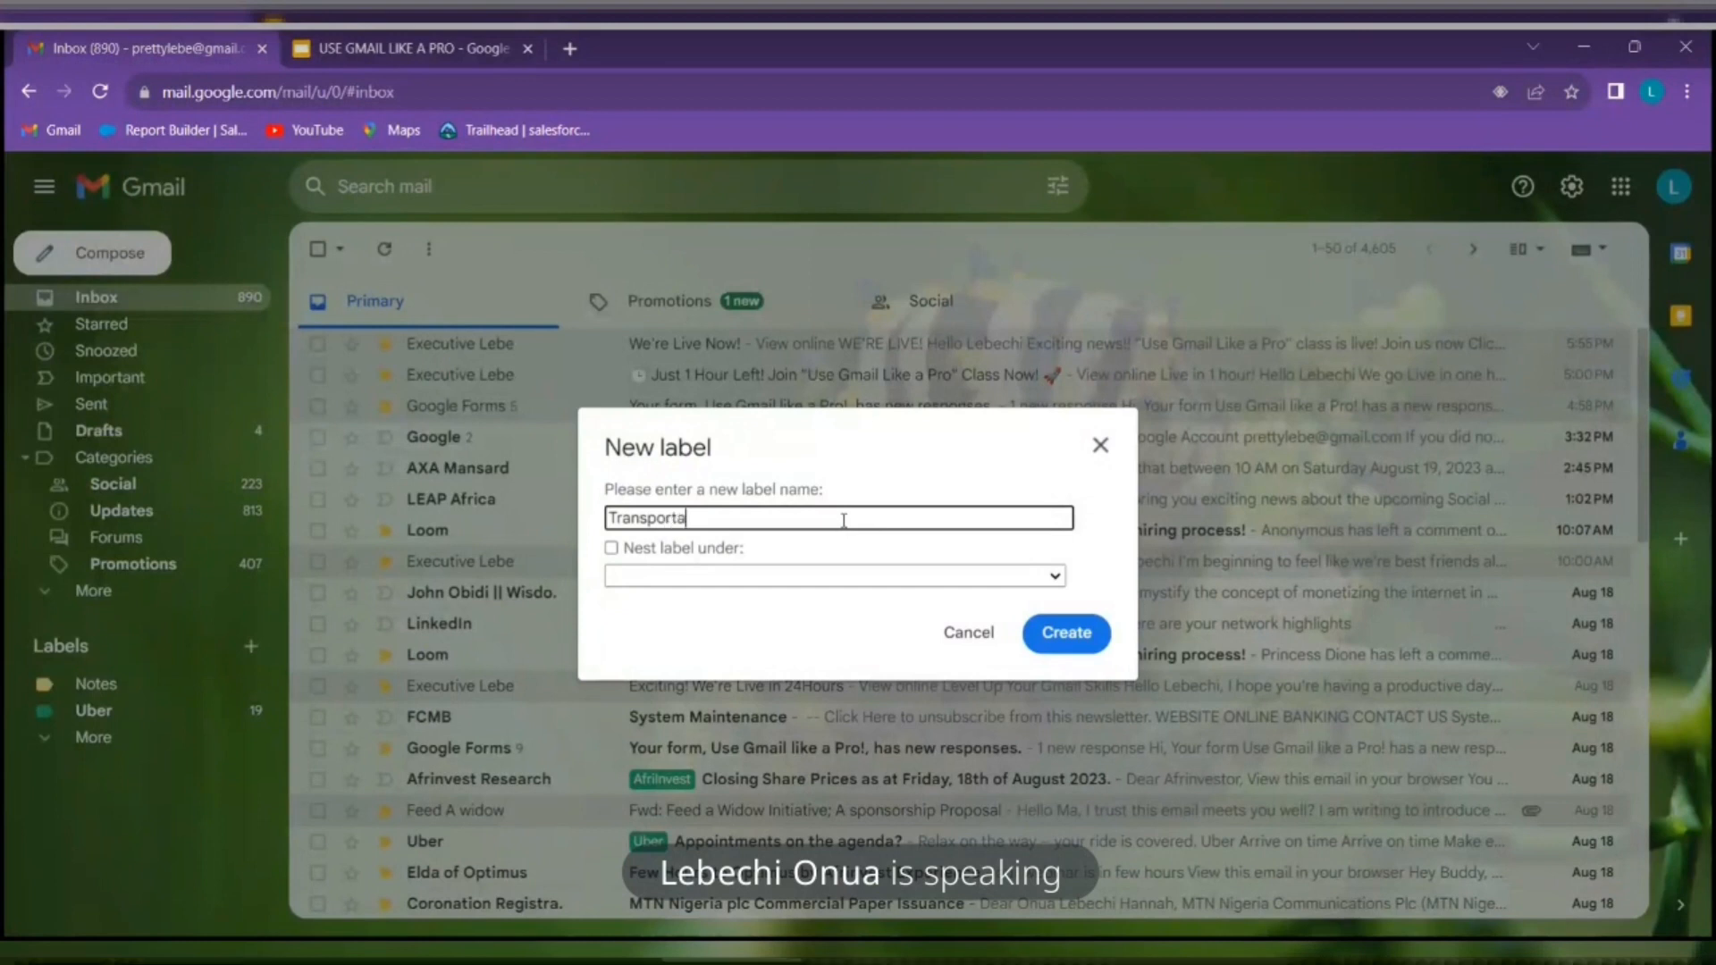
{"action": "type", "text": "tion"}
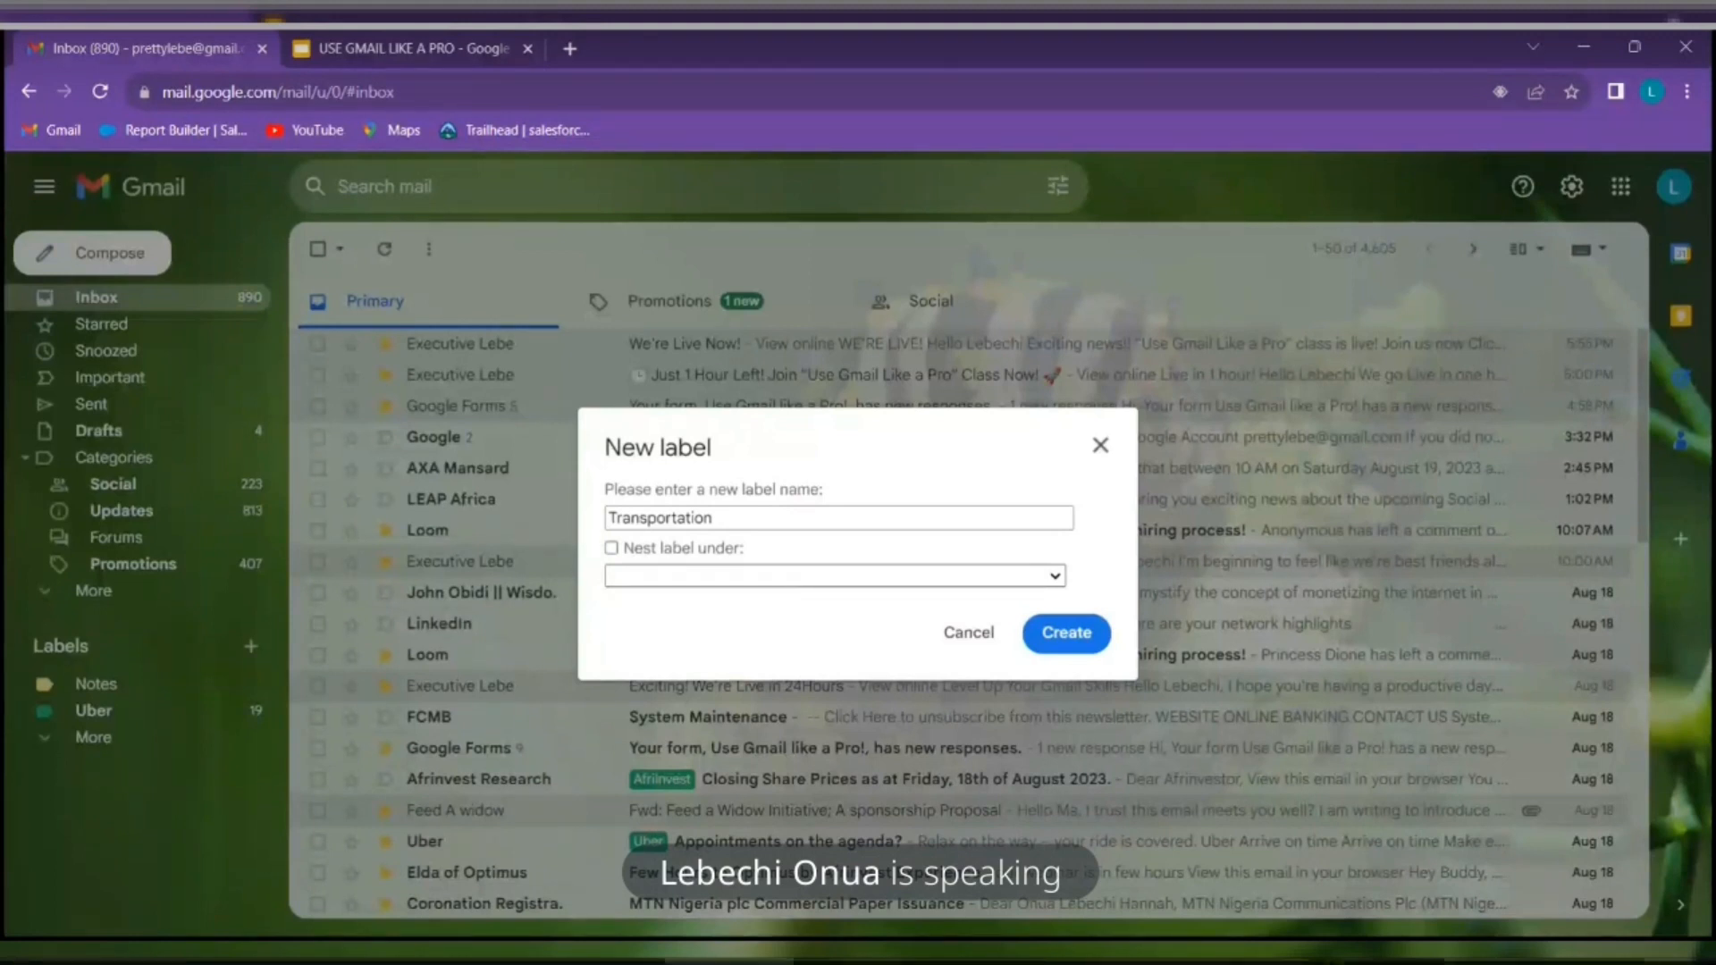
{"action": "left_click", "coordinate": [611, 548]}
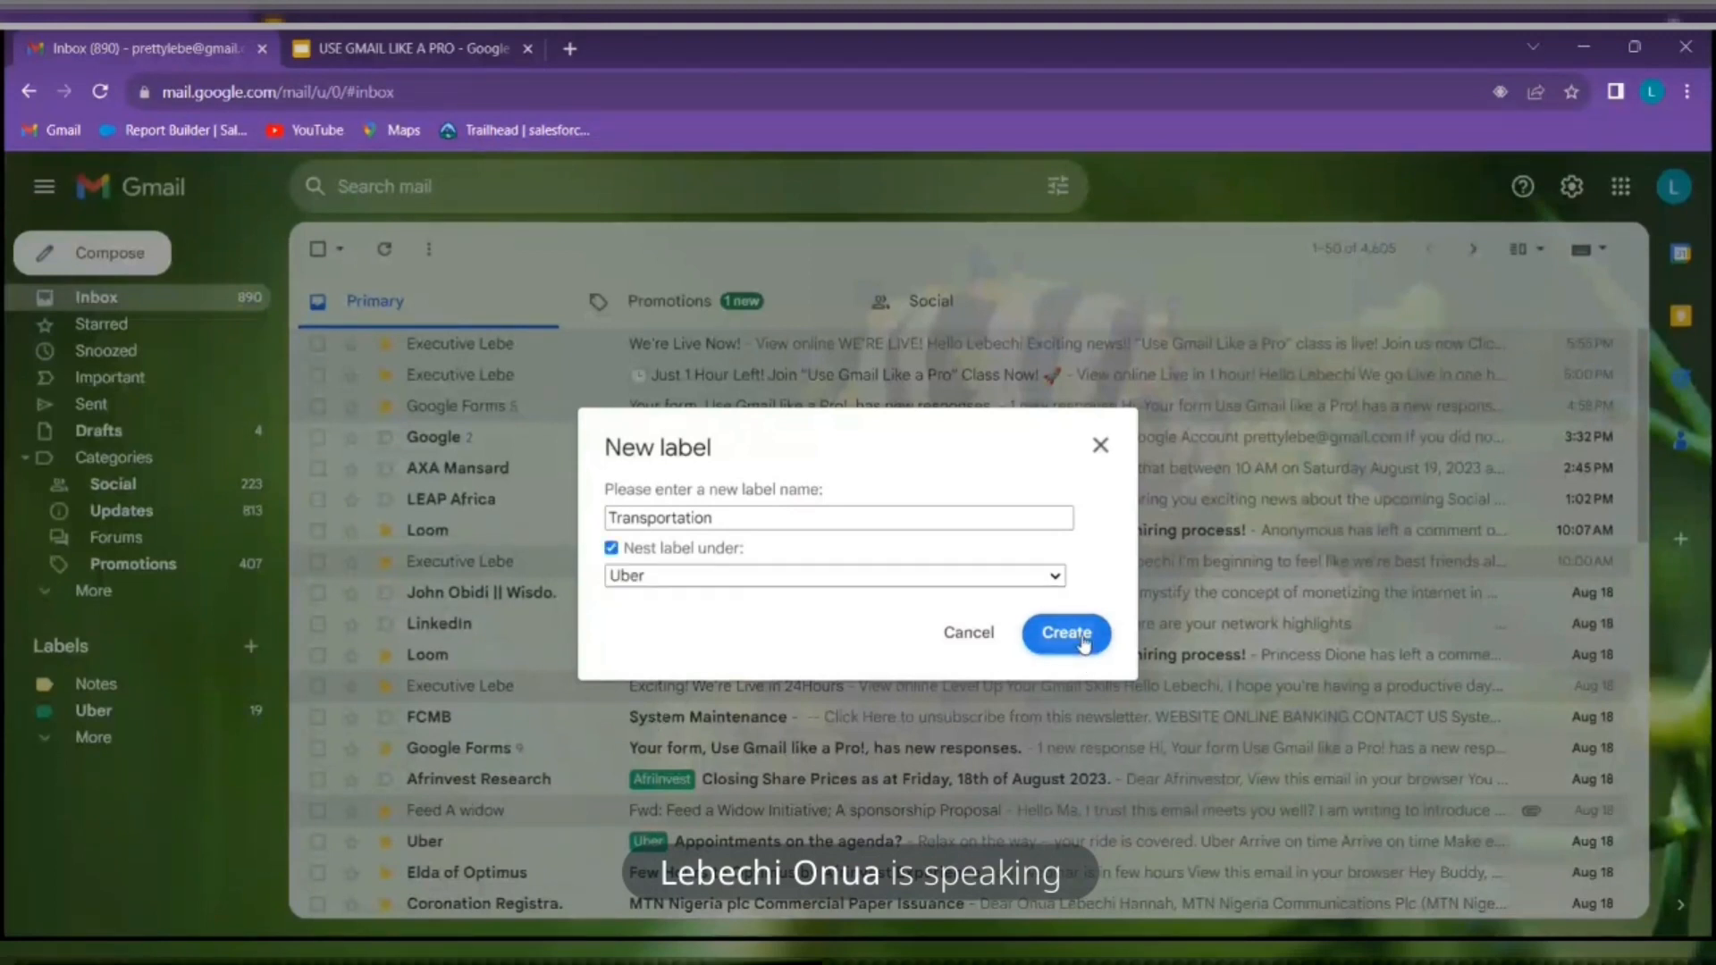
{"action": "left_click", "coordinate": [1066, 633]}
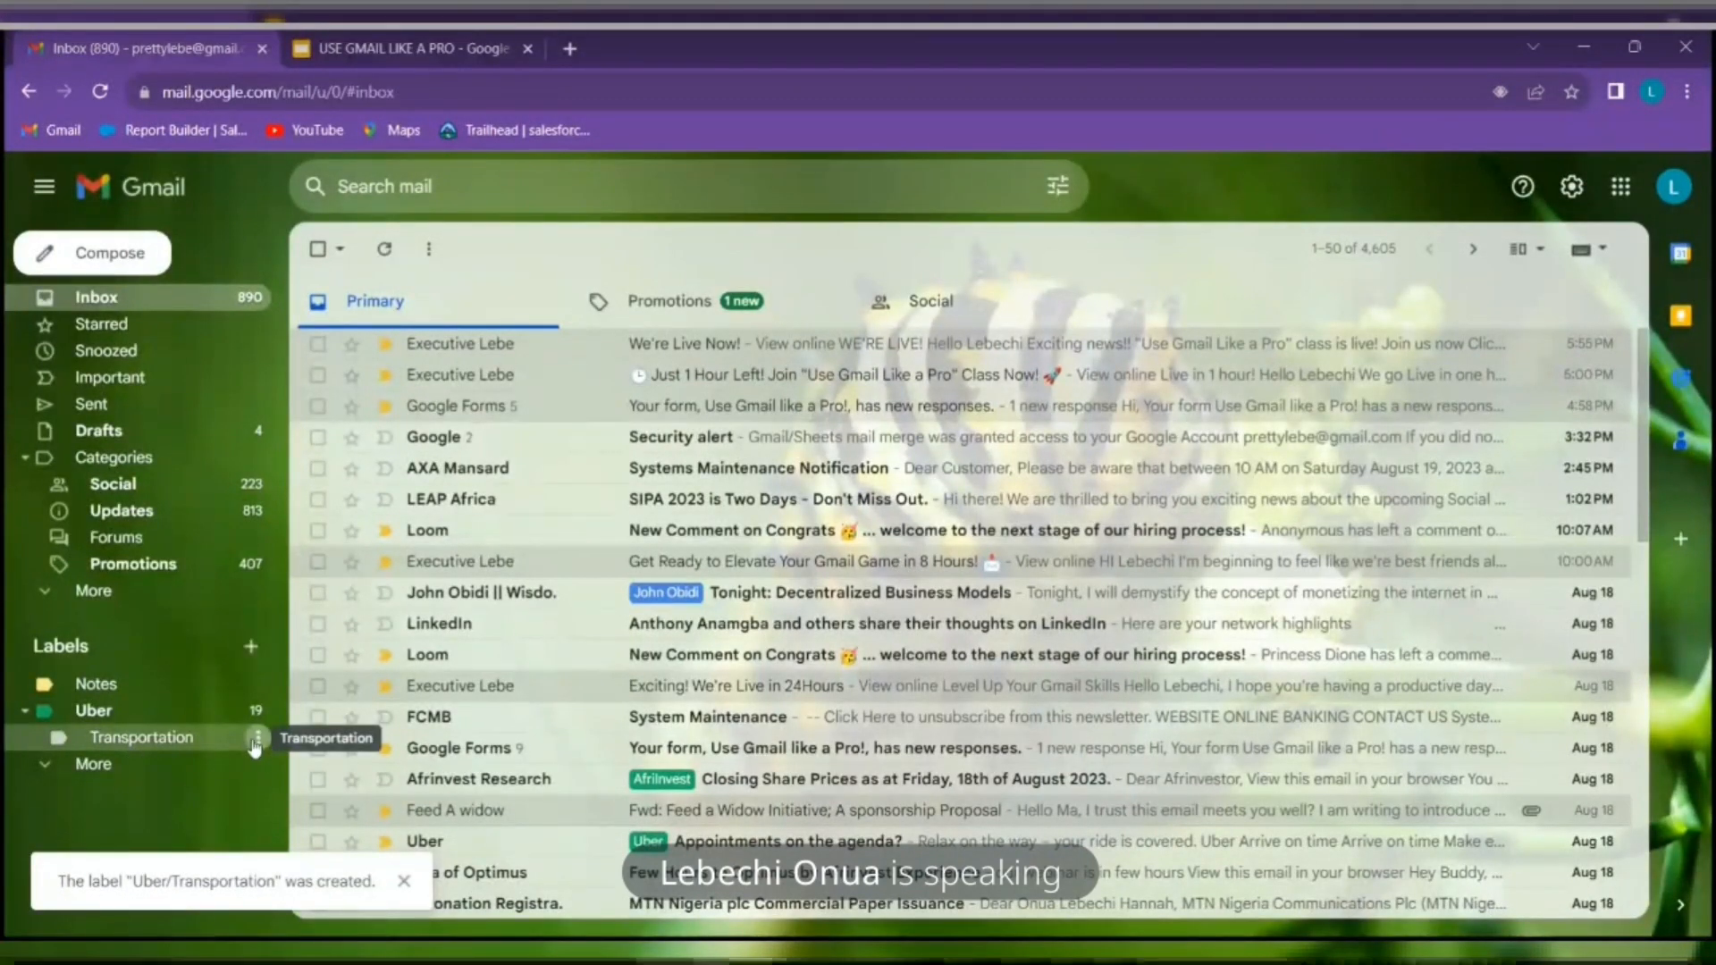
Give the Transportation label a teal label colour
{"action": "left_click", "coordinate": [256, 742]}
{"action": "mouse_move", "coordinate": [329, 474]}
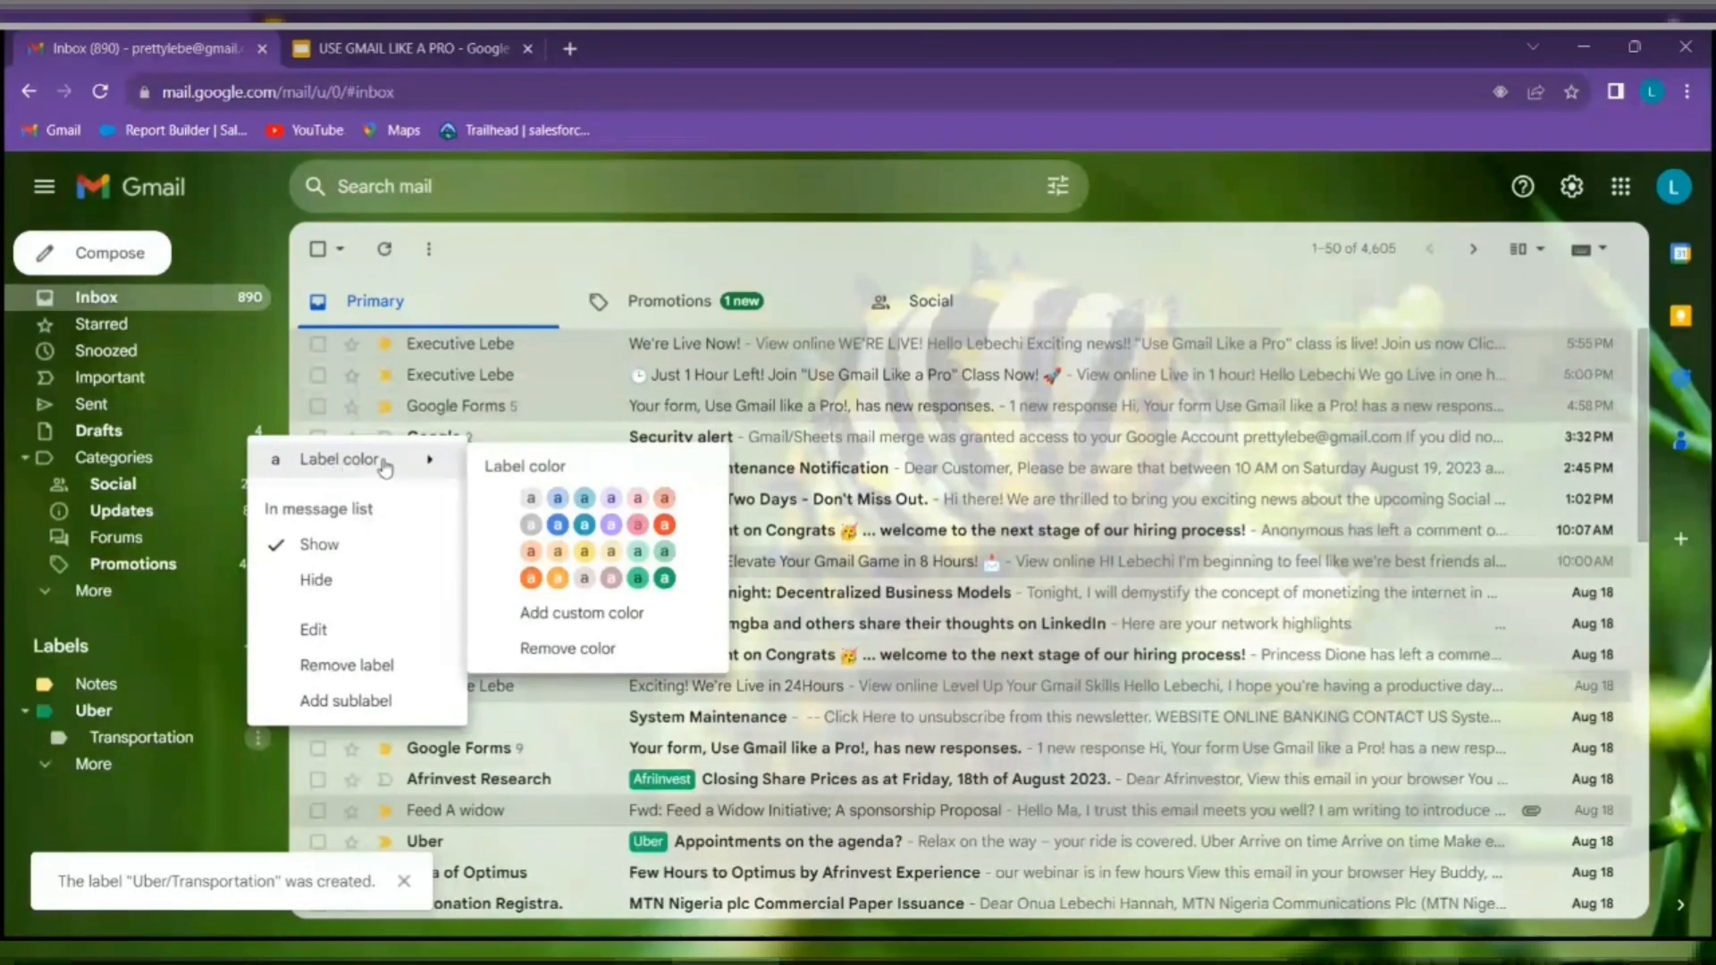
{"action": "left_click", "coordinate": [665, 552]}
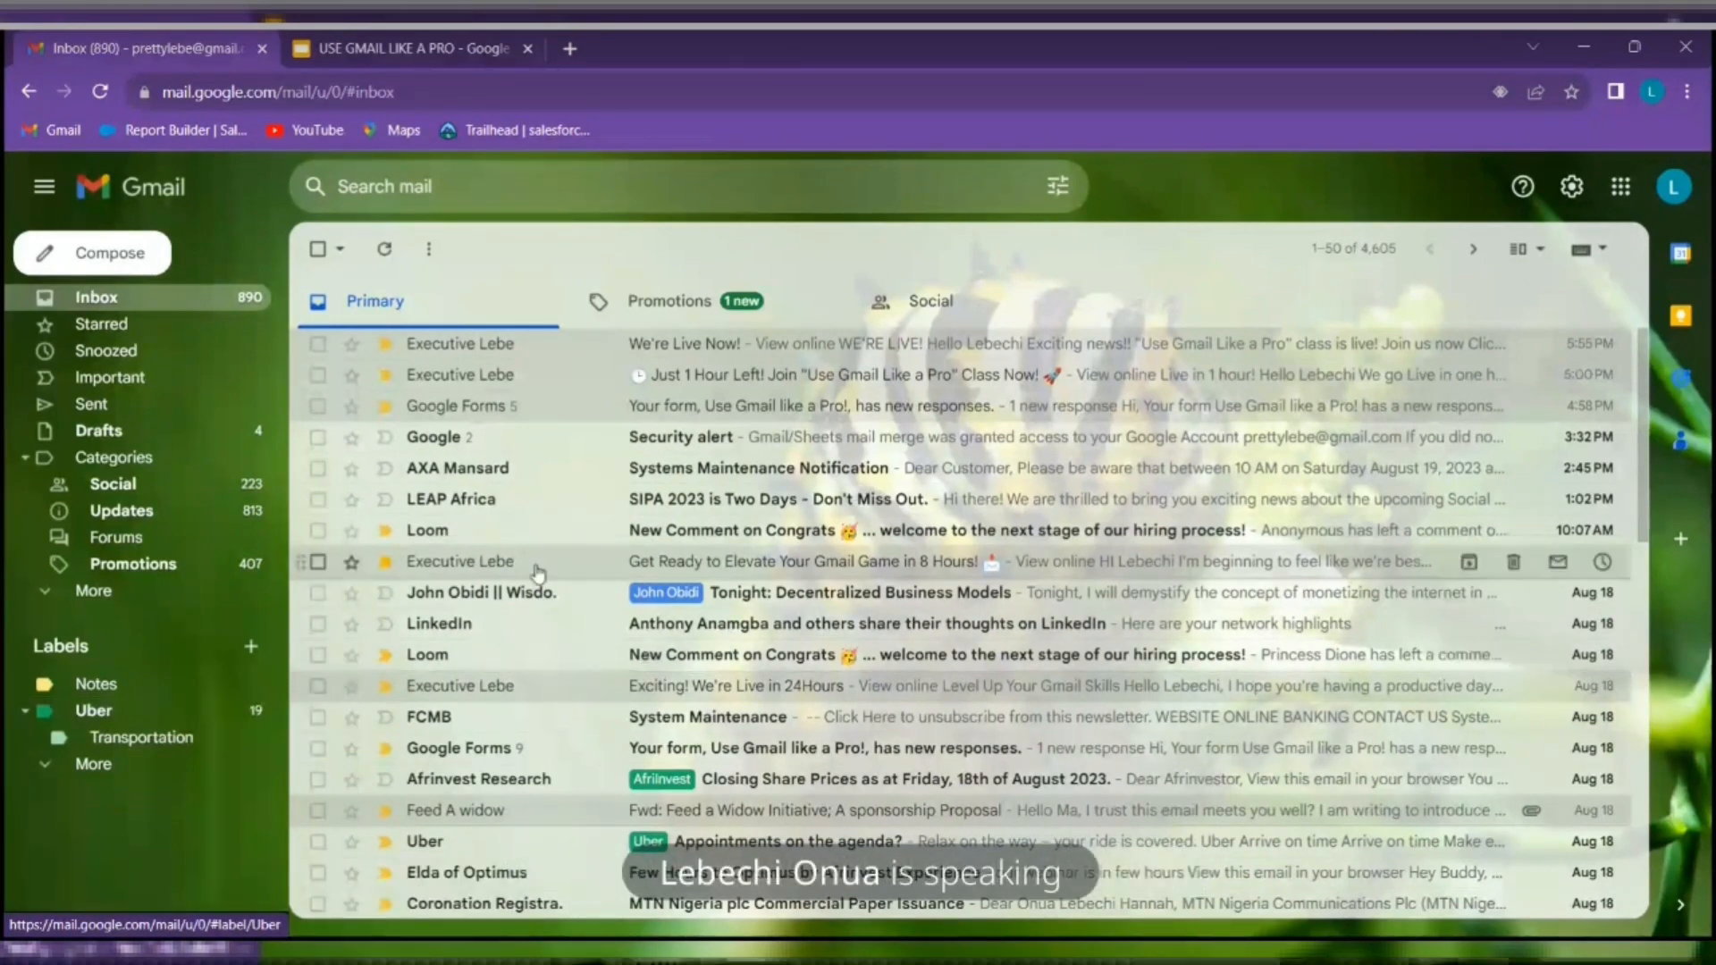
{"action": "left_click", "coordinate": [442, 45]}
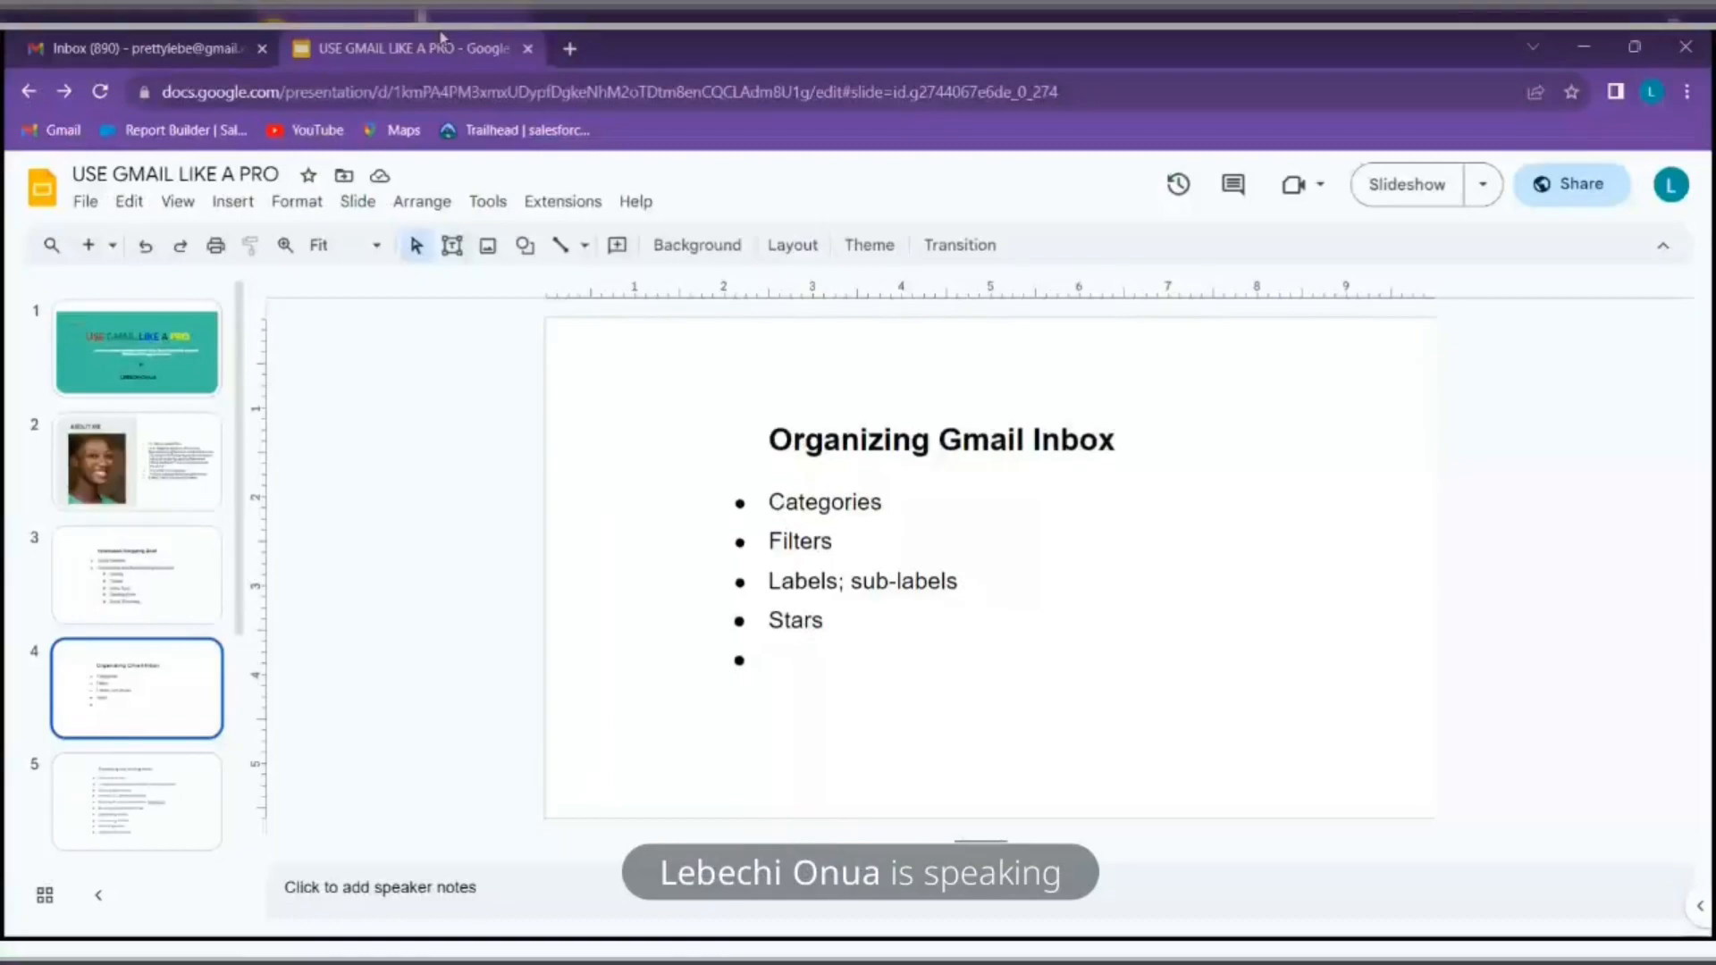
{"action": "left_click", "coordinate": [154, 40]}
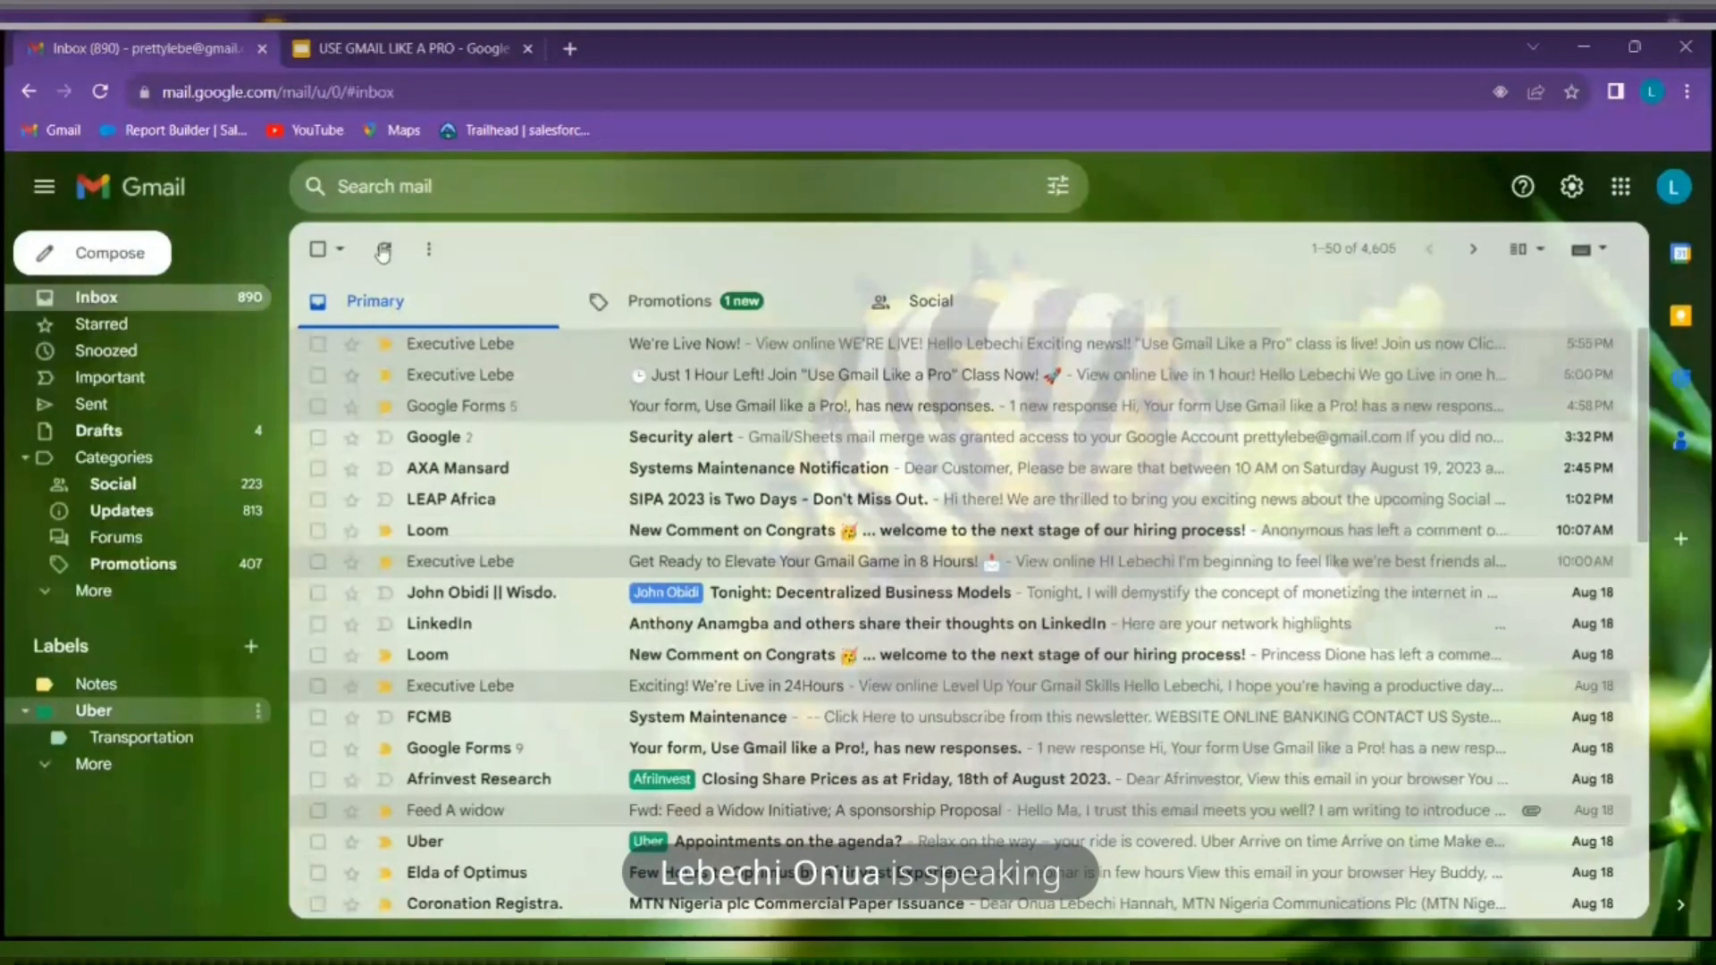
Star the second Executive Lebe email, 'Just 1 Hour Left!', and bring up Quick settings
{"action": "left_click", "coordinate": [351, 378]}
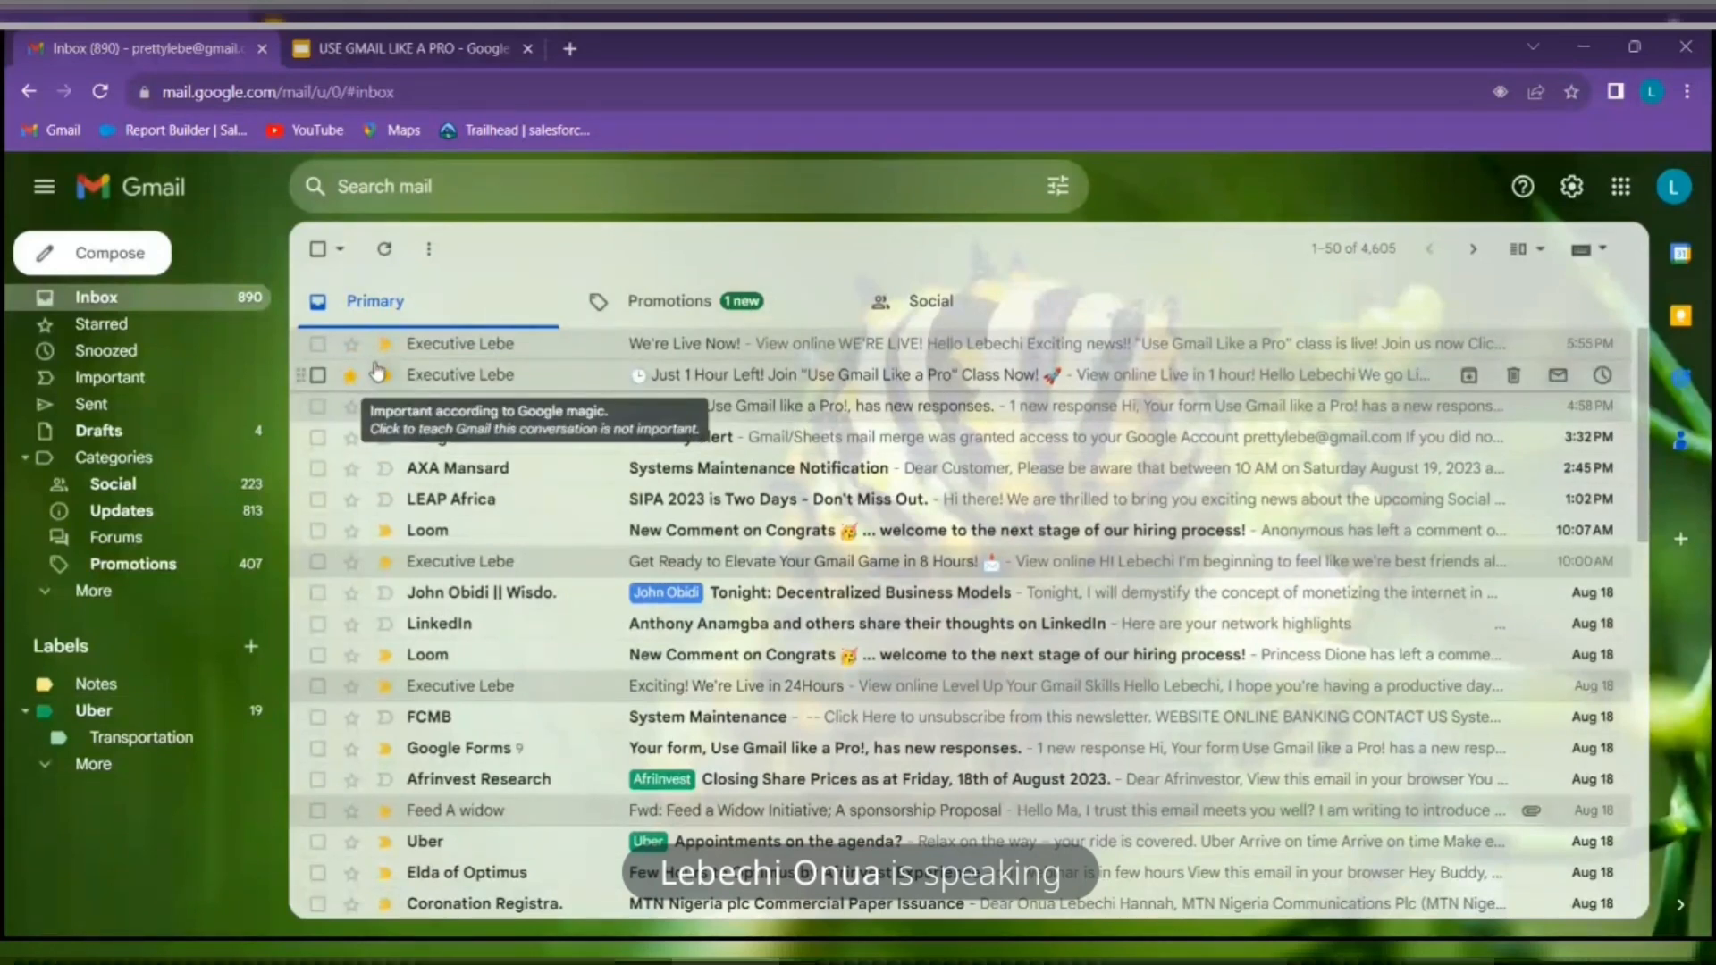
{"action": "left_click", "coordinate": [1572, 187]}
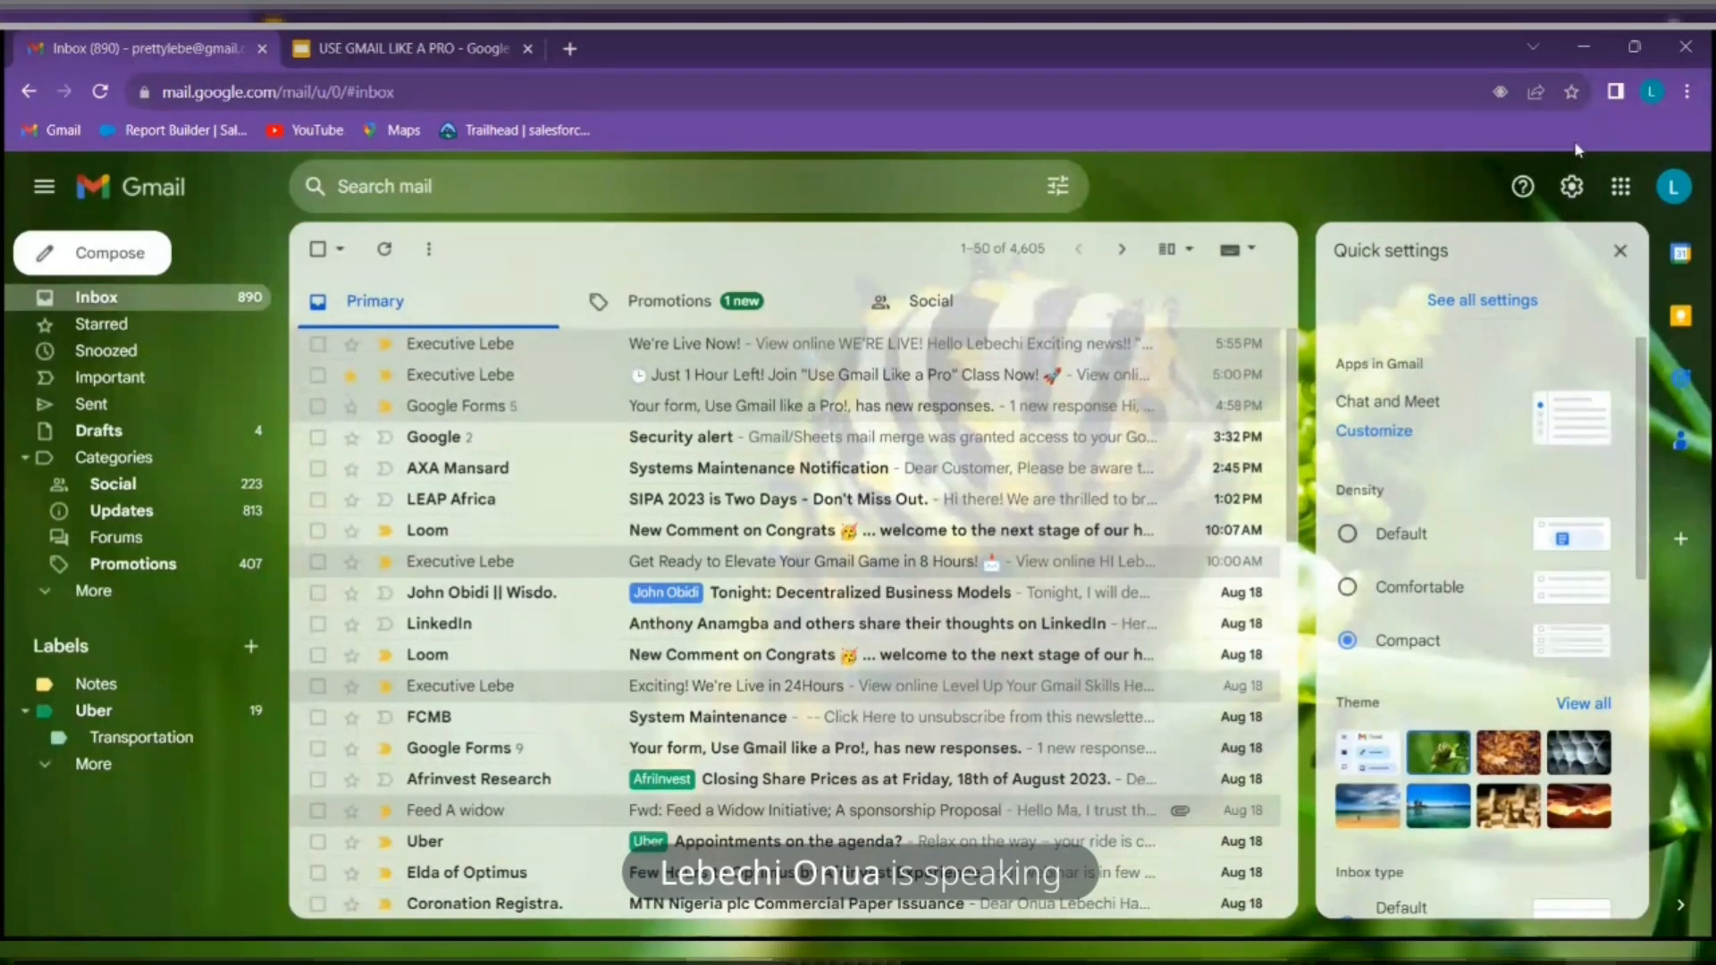
Go to See all settings and scroll the General tab down to the Stars section
{"action": "left_click", "coordinate": [1510, 304]}
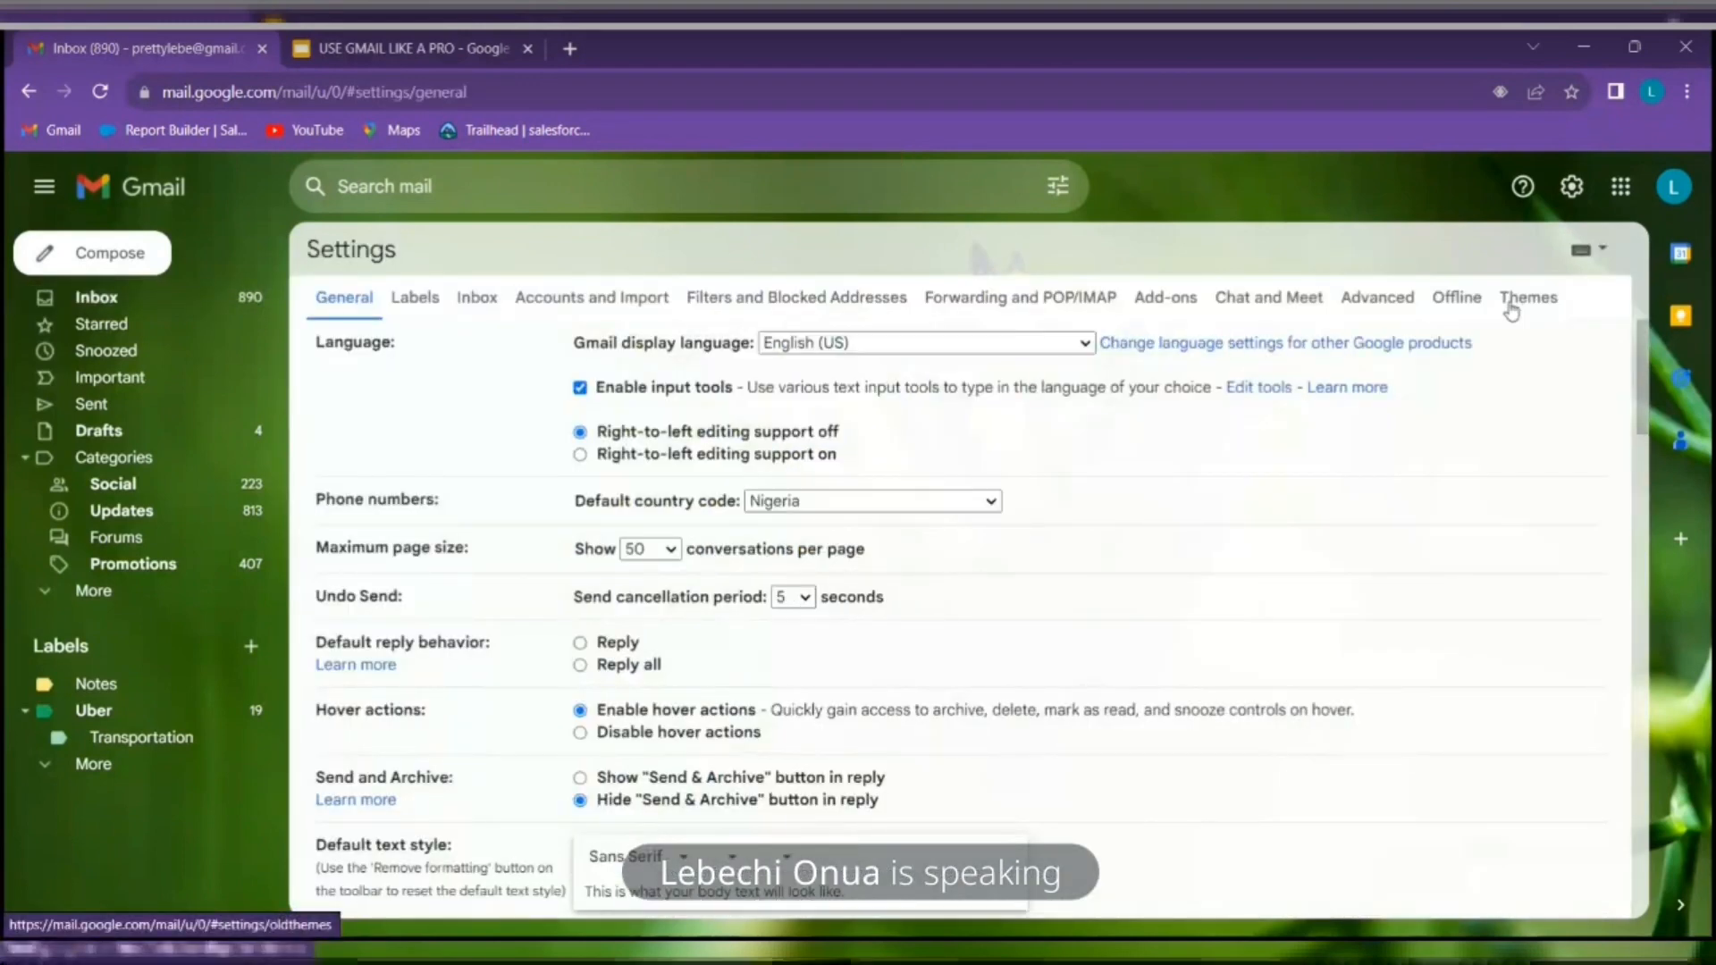
{"action": "scroll", "coordinate": [1271, 644], "scroll_direction": "down", "scroll_amount": 3}
{"action": "scroll", "coordinate": [1271, 643], "scroll_direction": "down", "scroll_amount": 10}
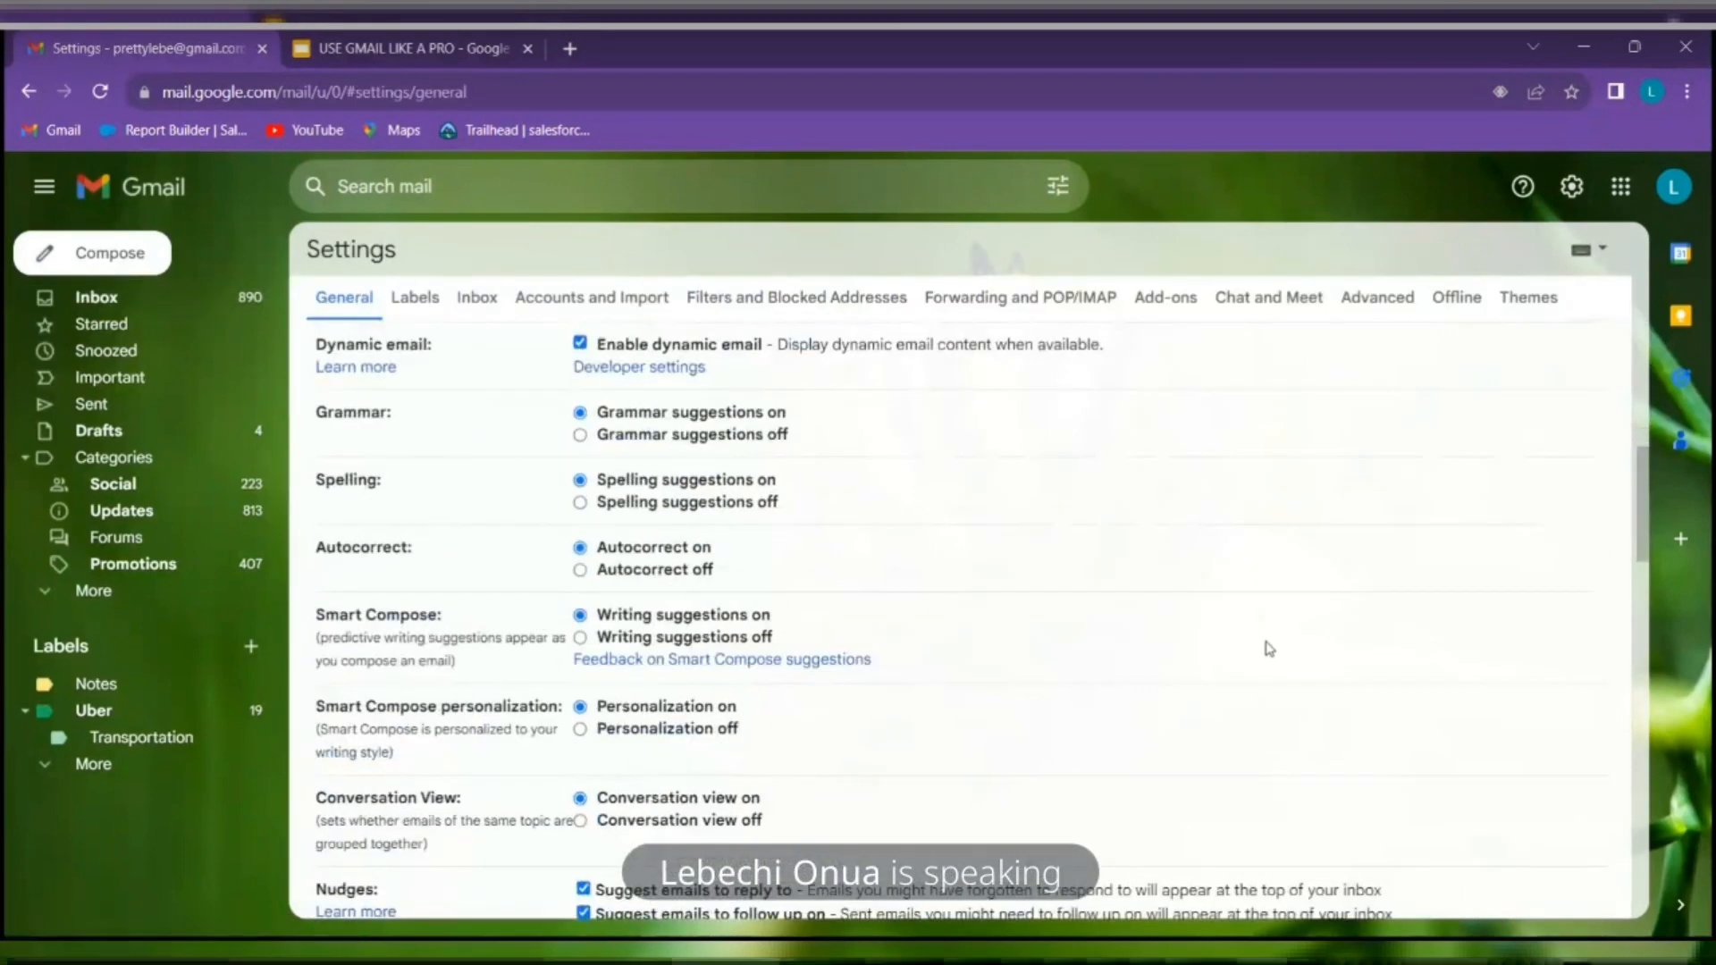
{"action": "scroll", "coordinate": [1269, 649], "scroll_direction": "down", "scroll_amount": 7}
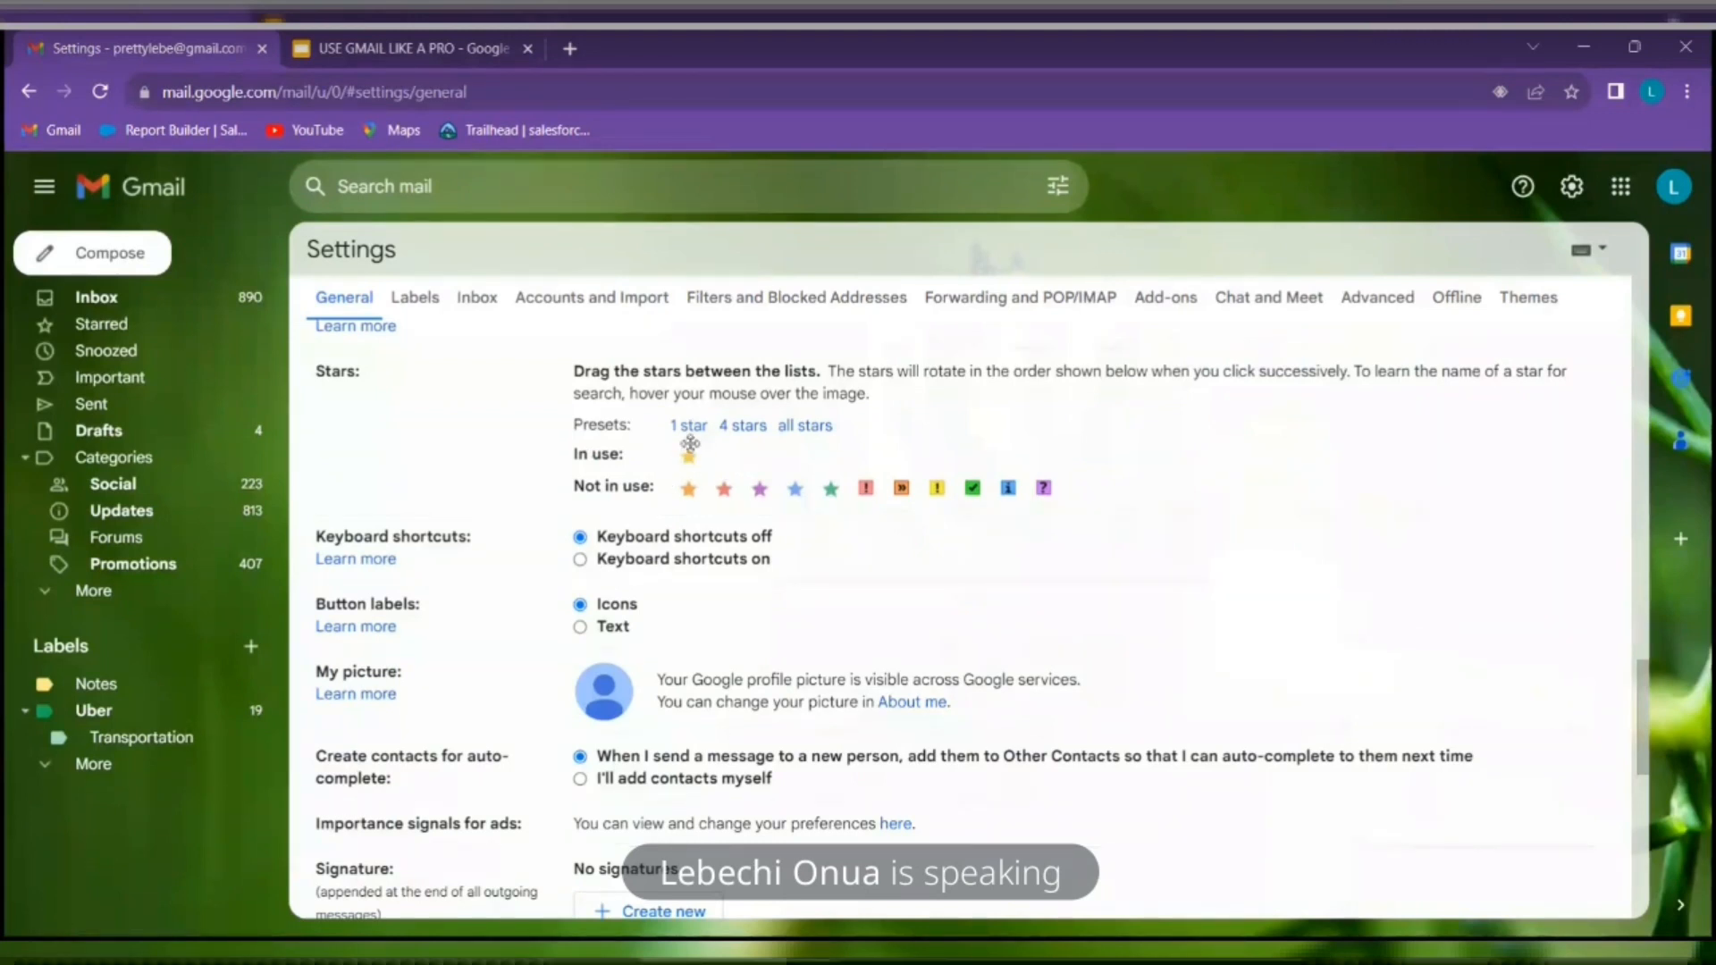
Add the orange star, green check, yellow bang and orange » to In use, choose the 4 stars preset, and save
{"action": "left_click_drag", "start_coordinate": [689, 495], "coordinate": [726, 458]}
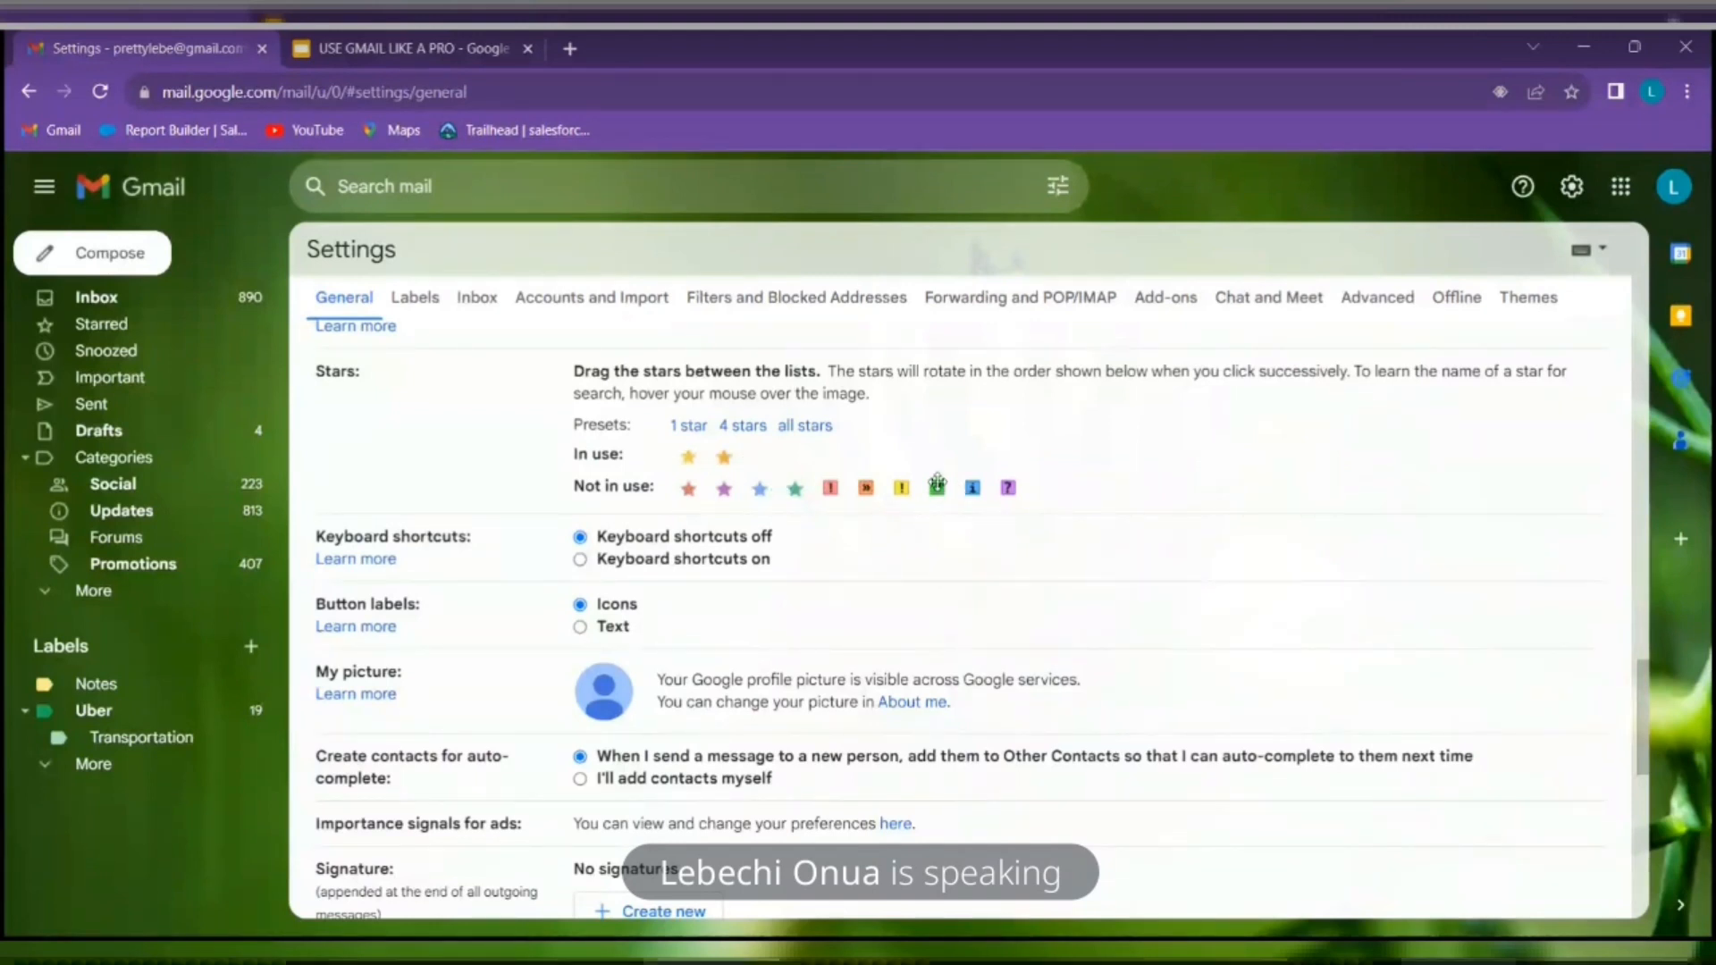
{"action": "left_click_drag", "start_coordinate": [937, 490], "coordinate": [799, 466]}
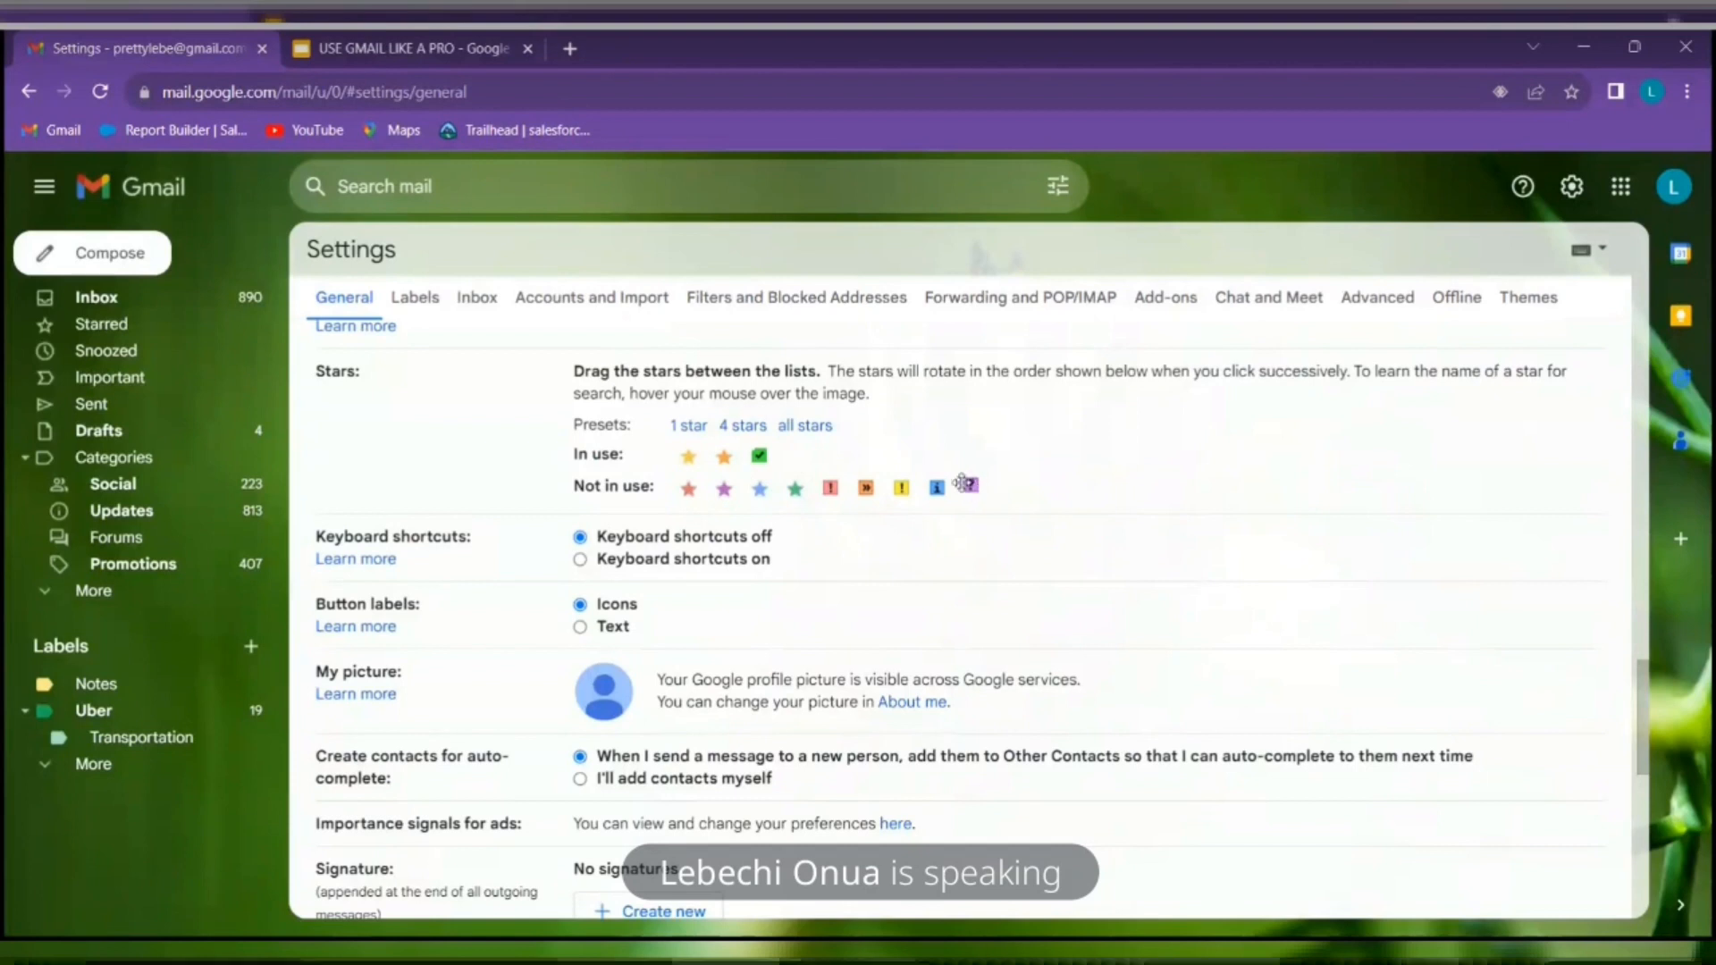
{"action": "left_click_drag", "start_coordinate": [892, 475], "coordinate": [841, 459]}
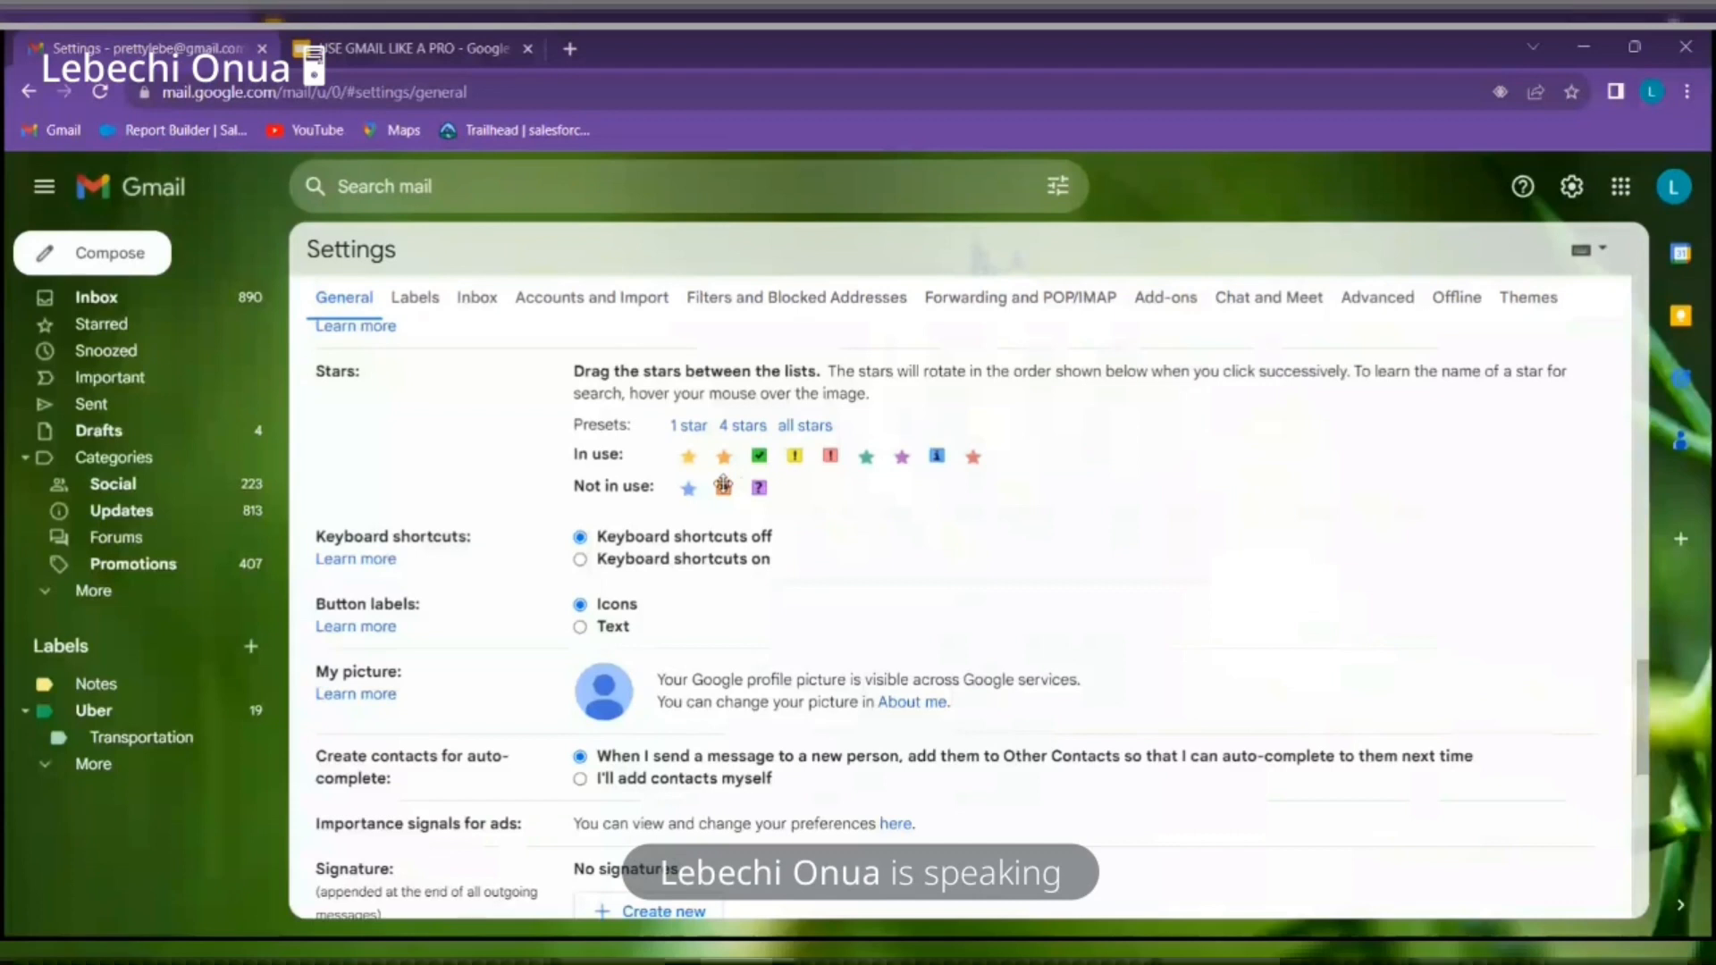
{"action": "left_click_drag", "start_coordinate": [725, 489], "coordinate": [1010, 455]}
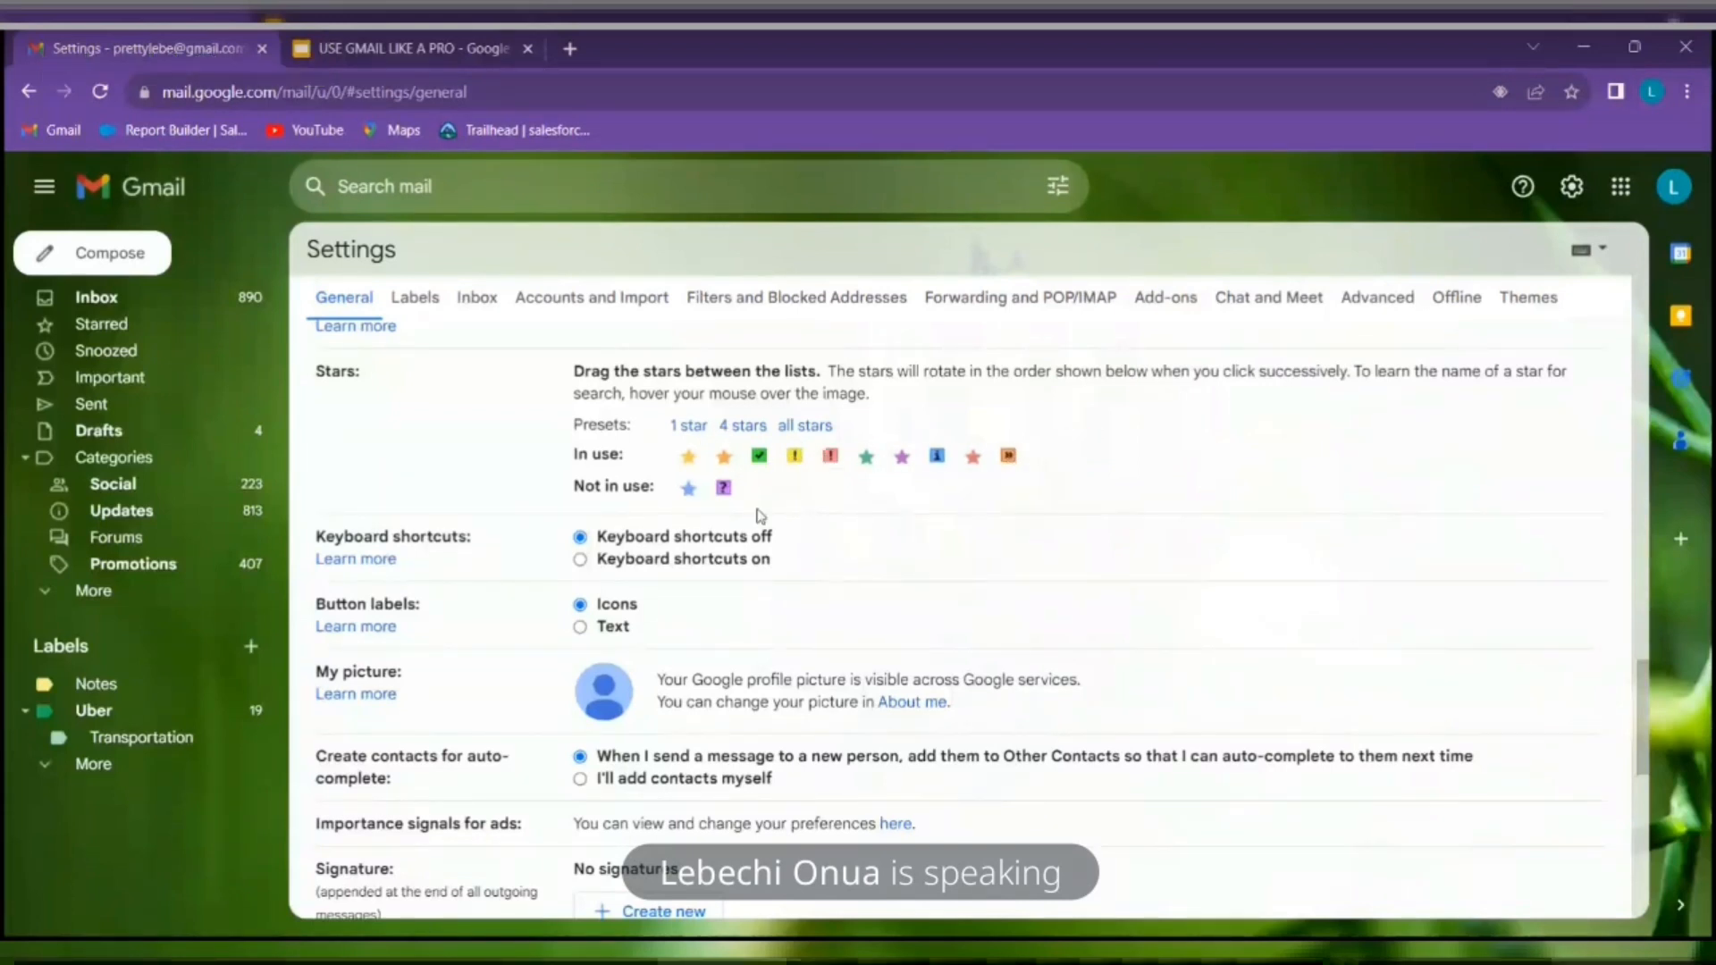
{"action": "left_click", "coordinate": [742, 426]}
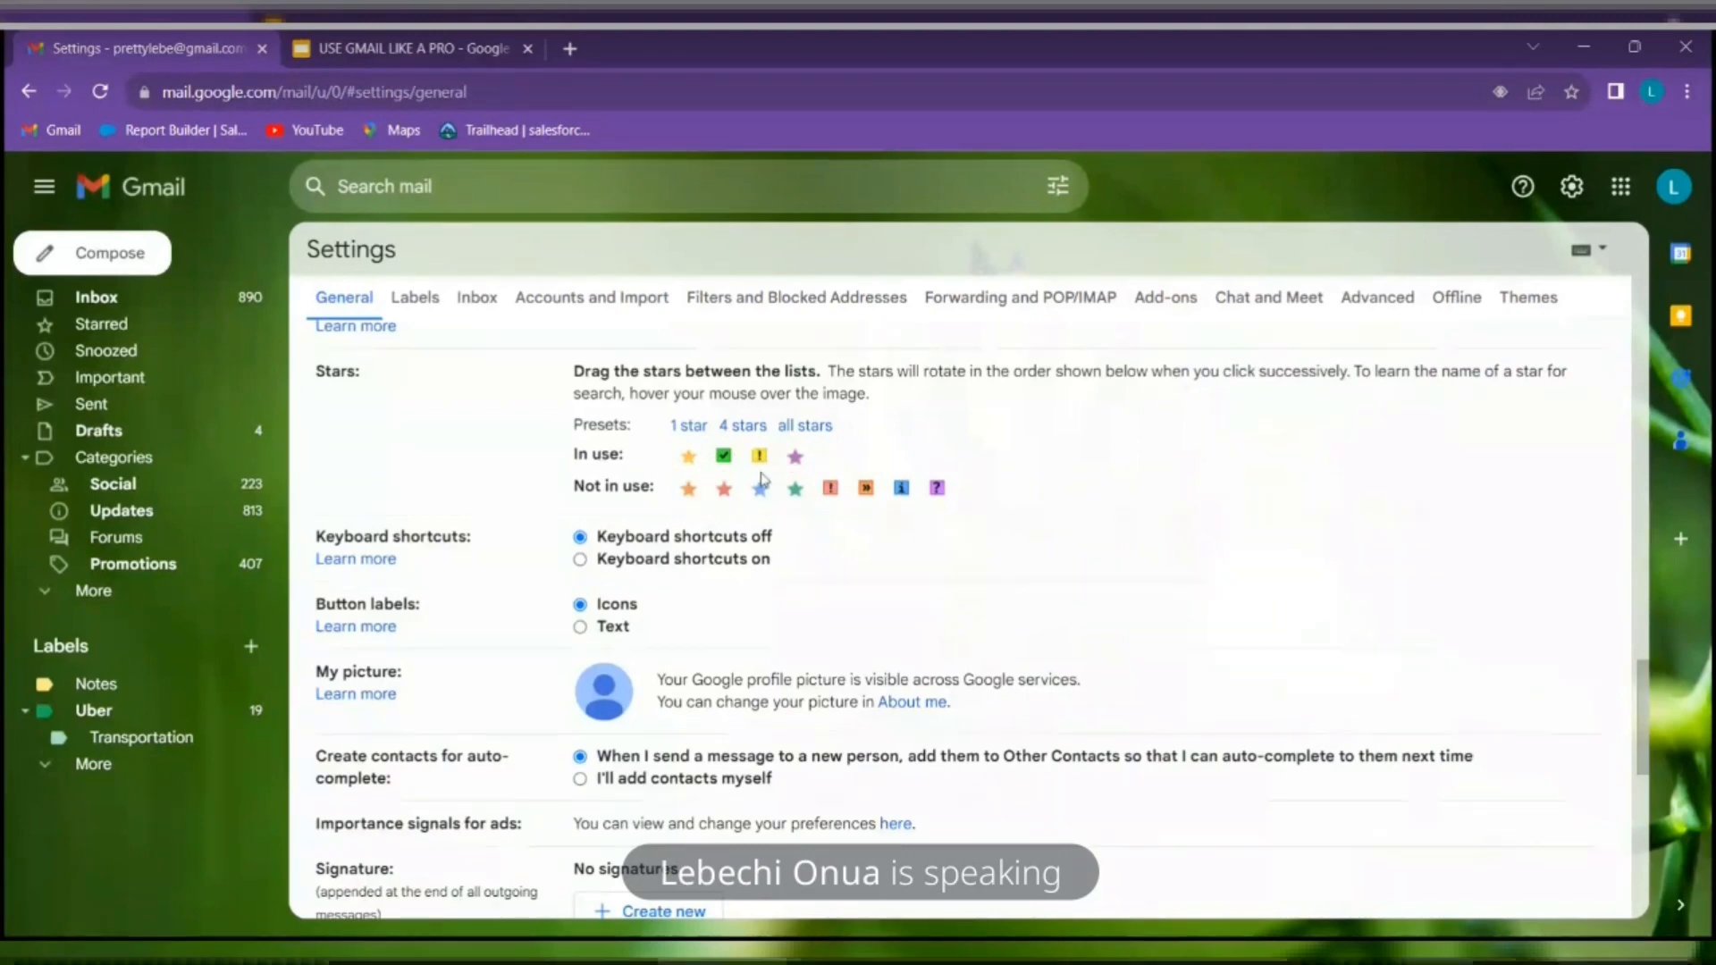
{"action": "scroll", "coordinate": [829, 610], "scroll_direction": "down", "scroll_amount": 10}
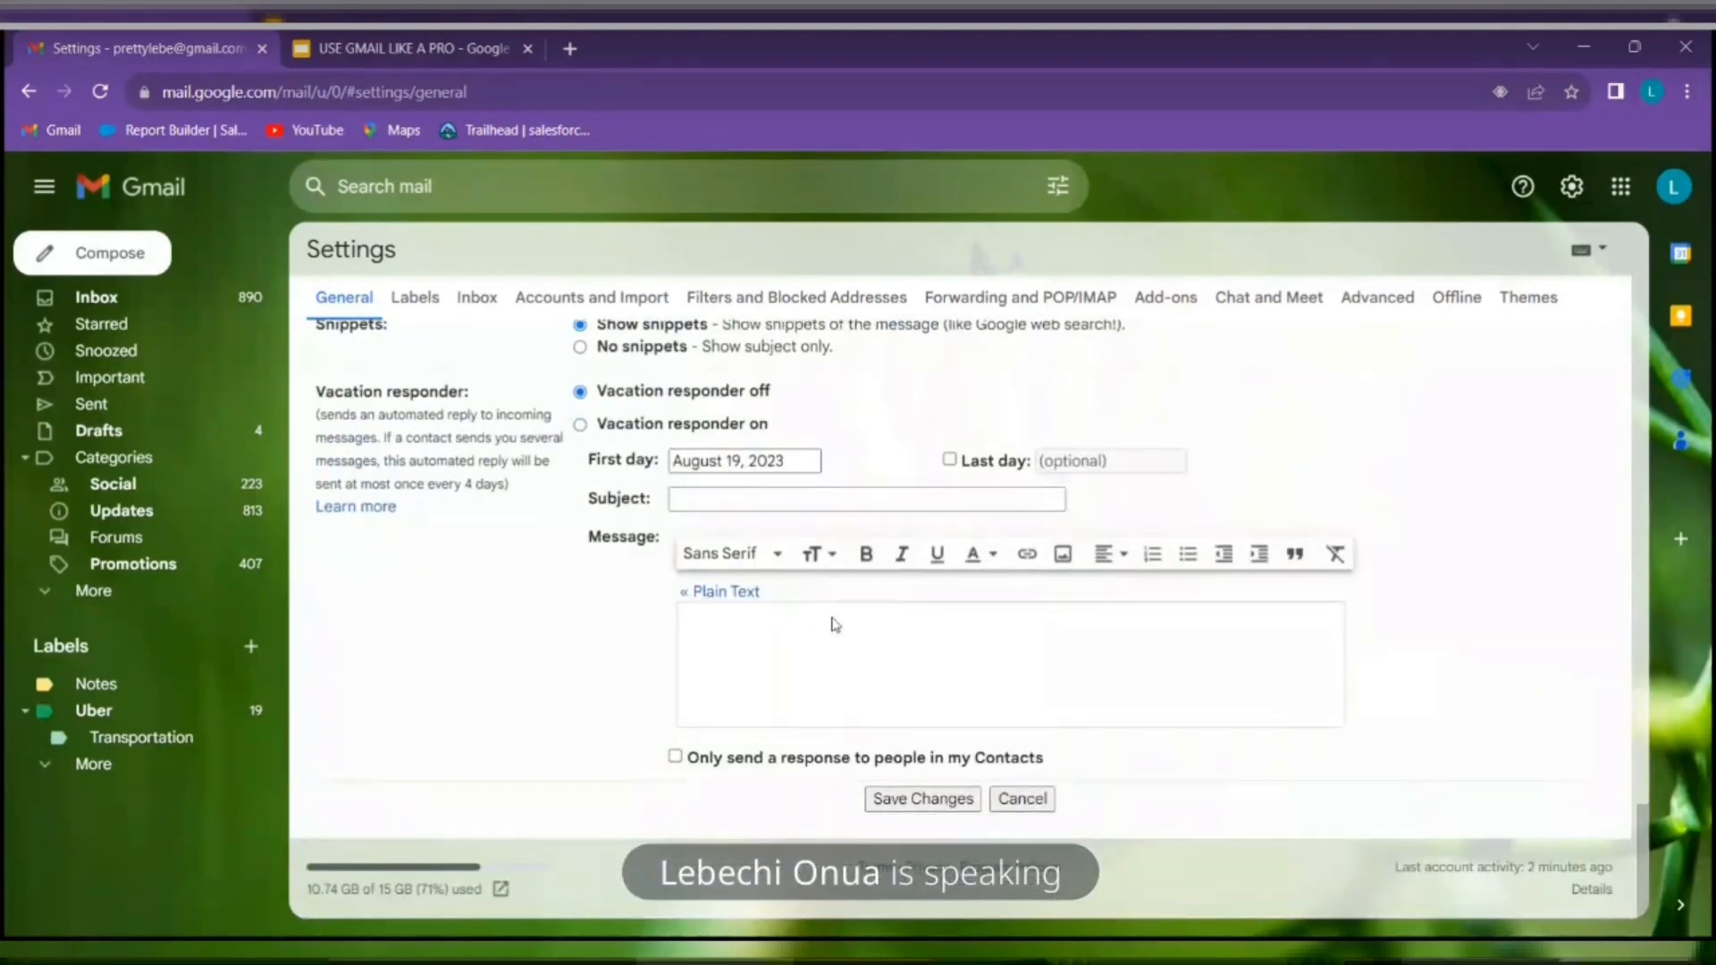
{"action": "left_click", "coordinate": [930, 801]}
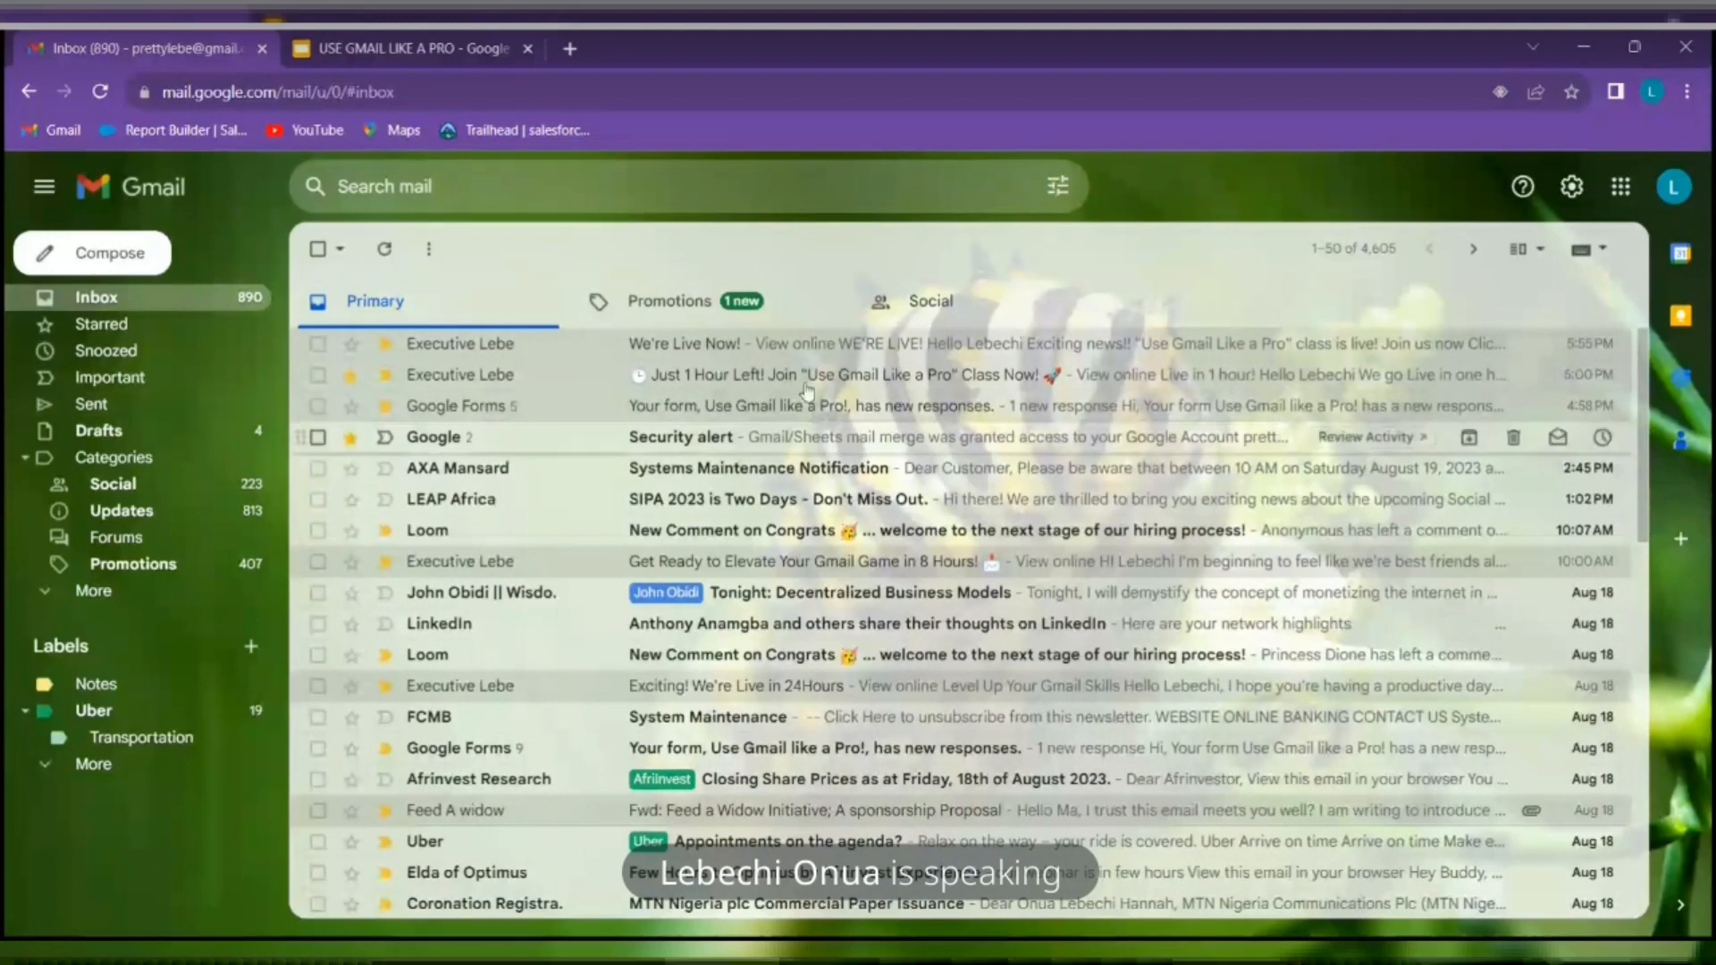
Cycle the Google security alert's star through the colours to yellow-bang, then star 'Just 1 Hour Left!'
{"action": "left_click", "coordinate": [351, 441]}
{"action": "left_click", "coordinate": [344, 444]}
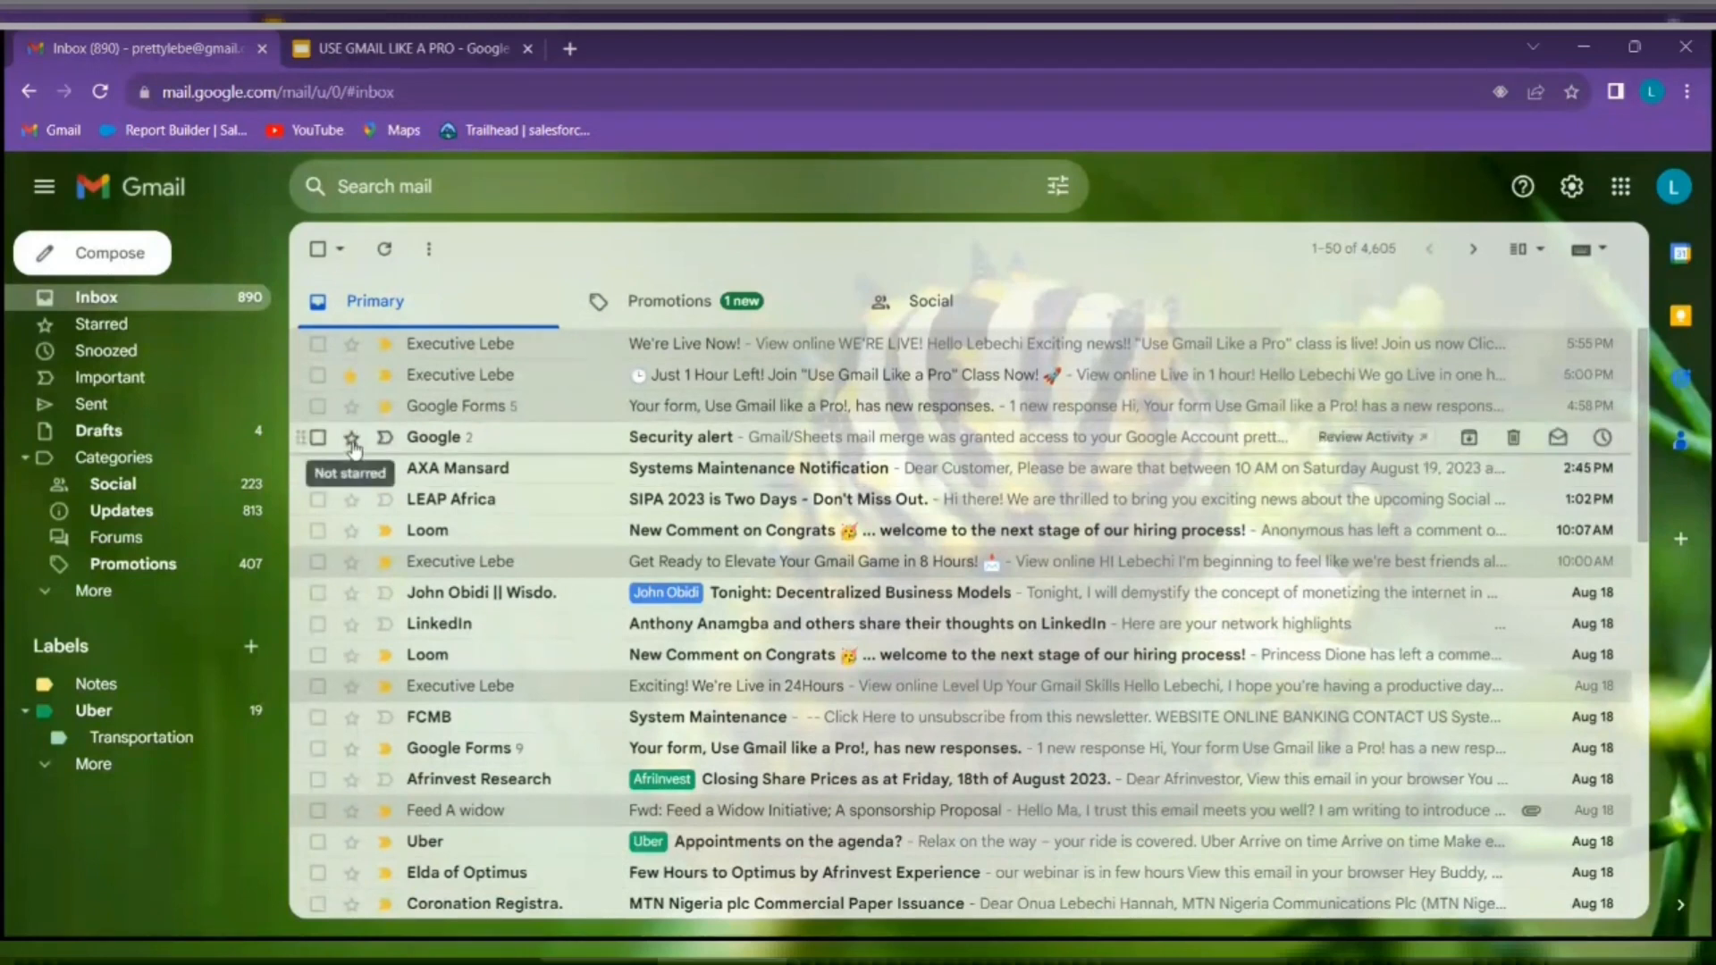
{"action": "left_click", "coordinate": [351, 438]}
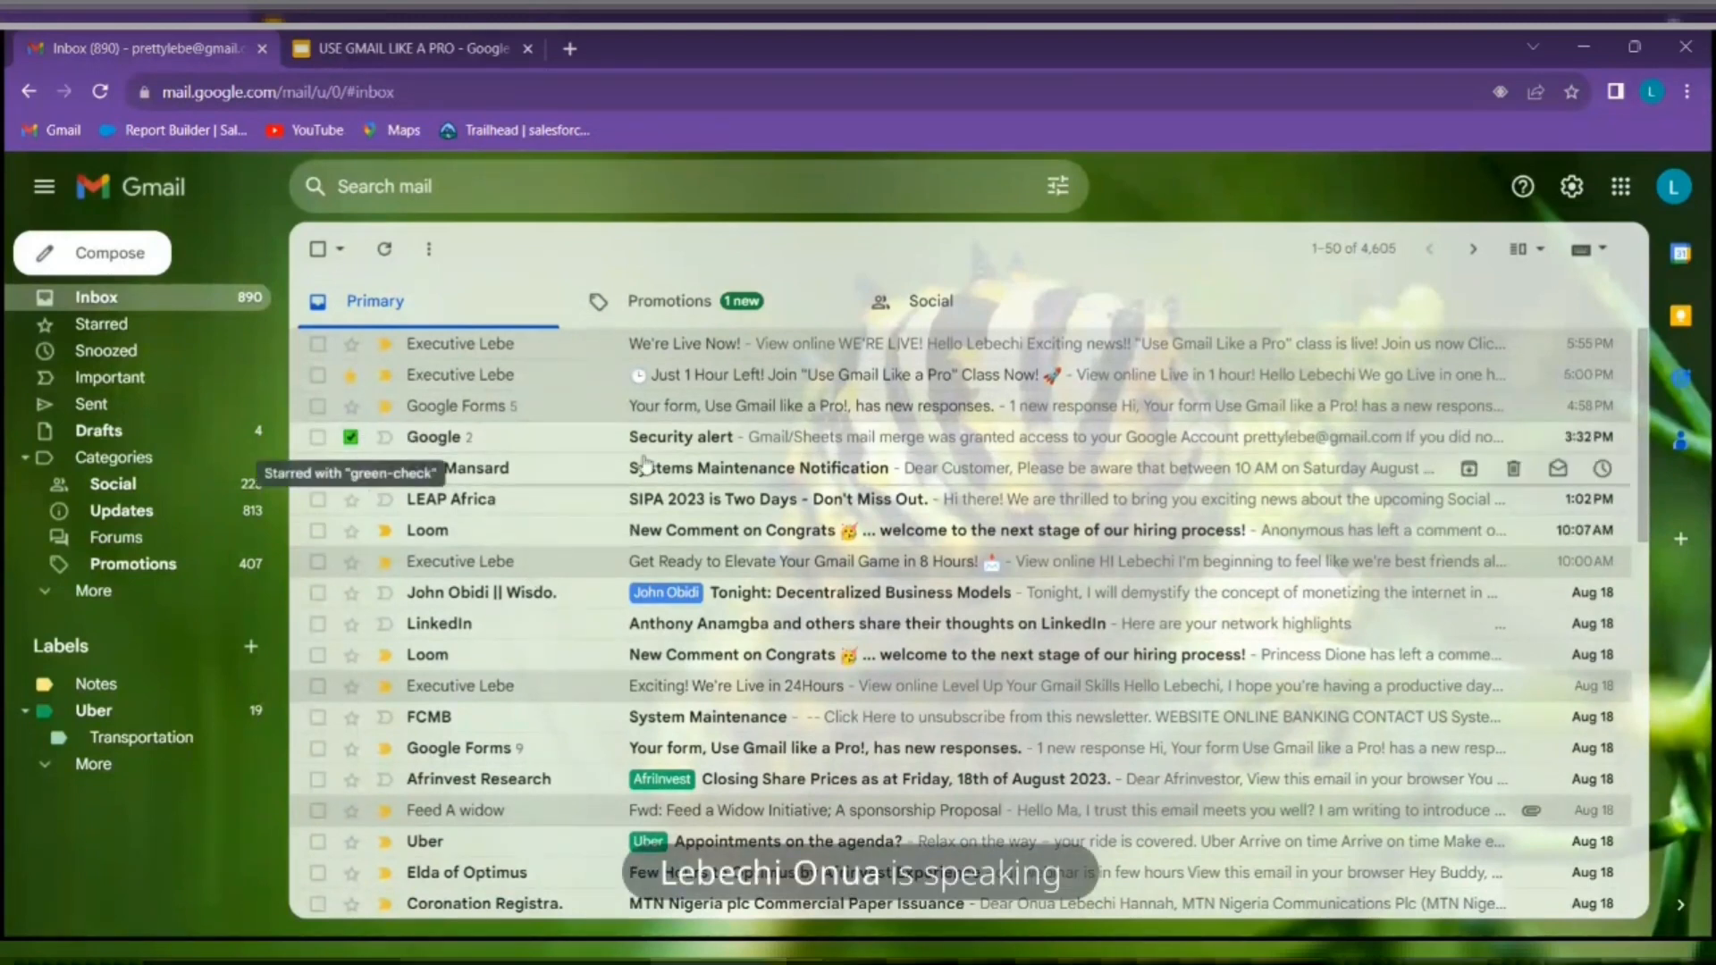
{"action": "left_click", "coordinate": [351, 438]}
{"action": "left_click", "coordinate": [352, 440]}
{"action": "left_click", "coordinate": [353, 440]}
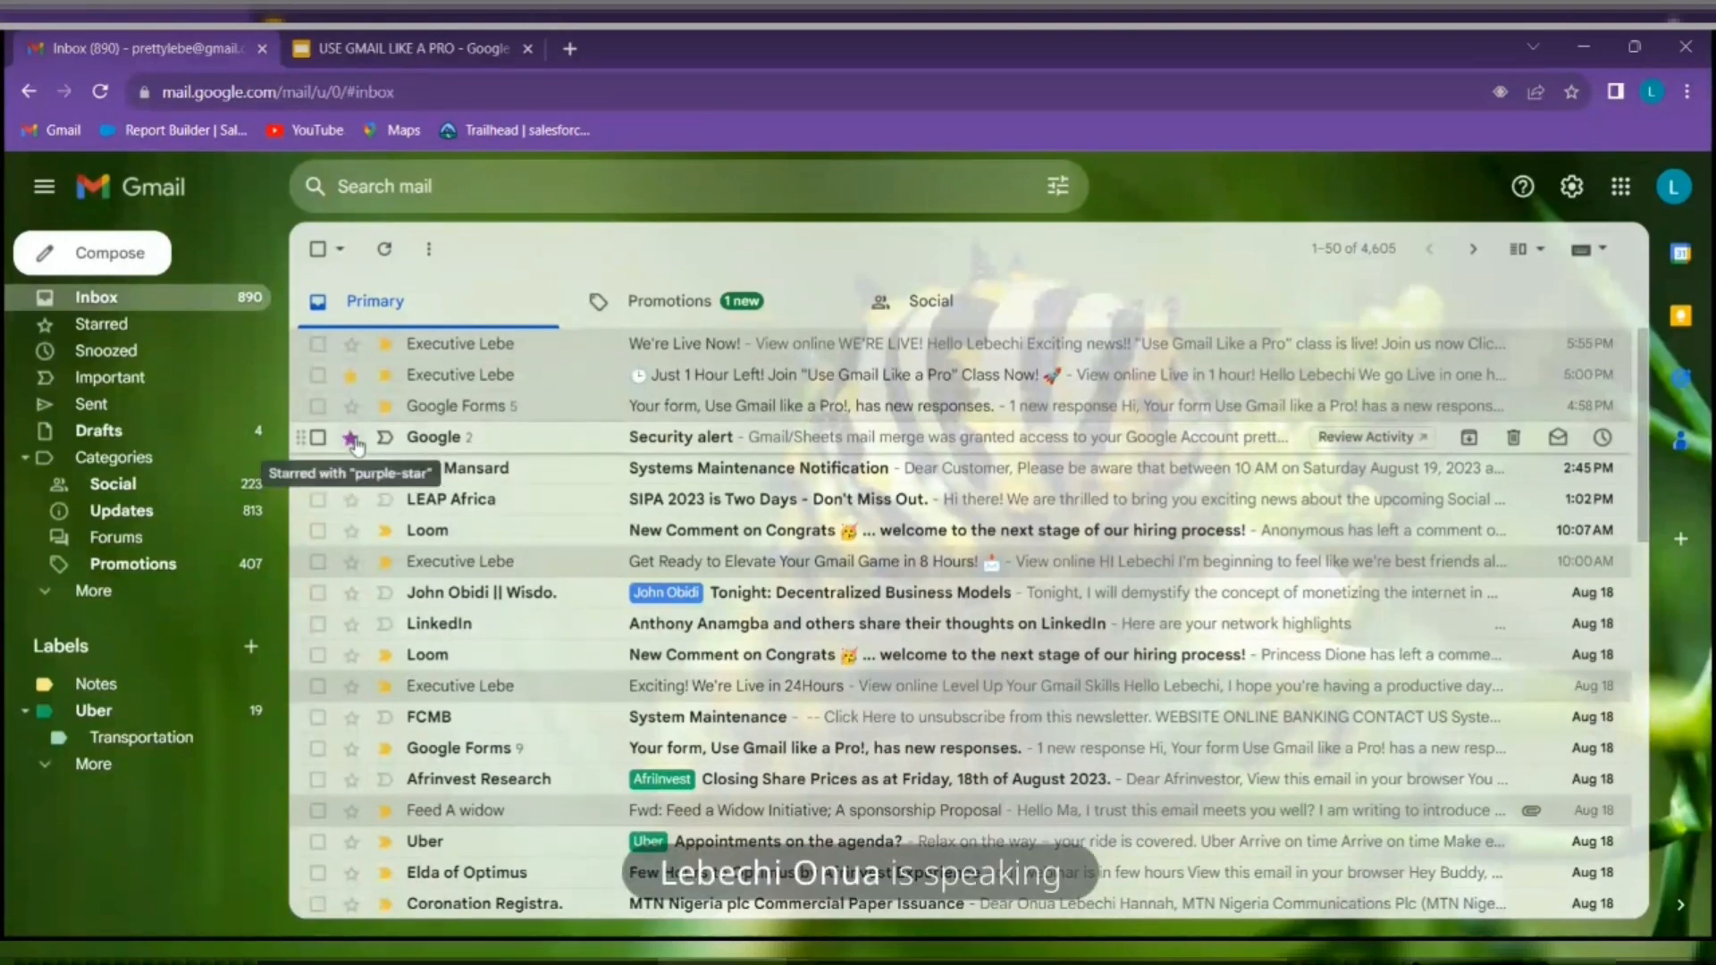
{"action": "left_click", "coordinate": [354, 441]}
{"action": "left_click", "coordinate": [353, 439]}
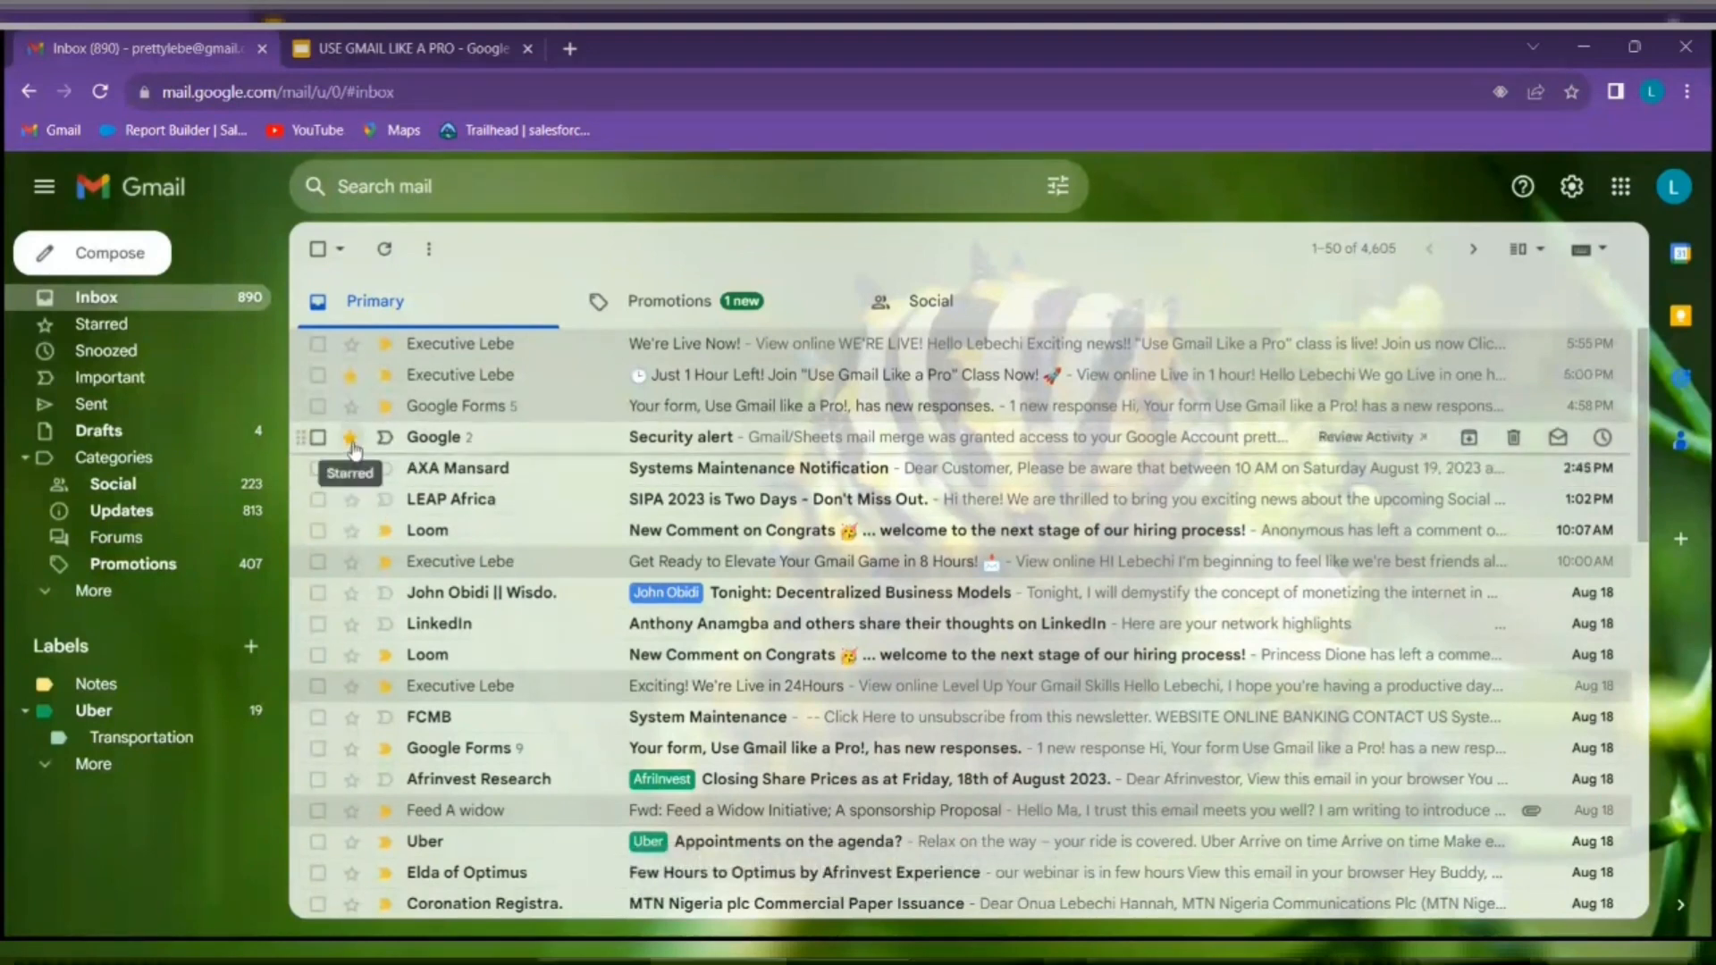
{"action": "left_click", "coordinate": [352, 438]}
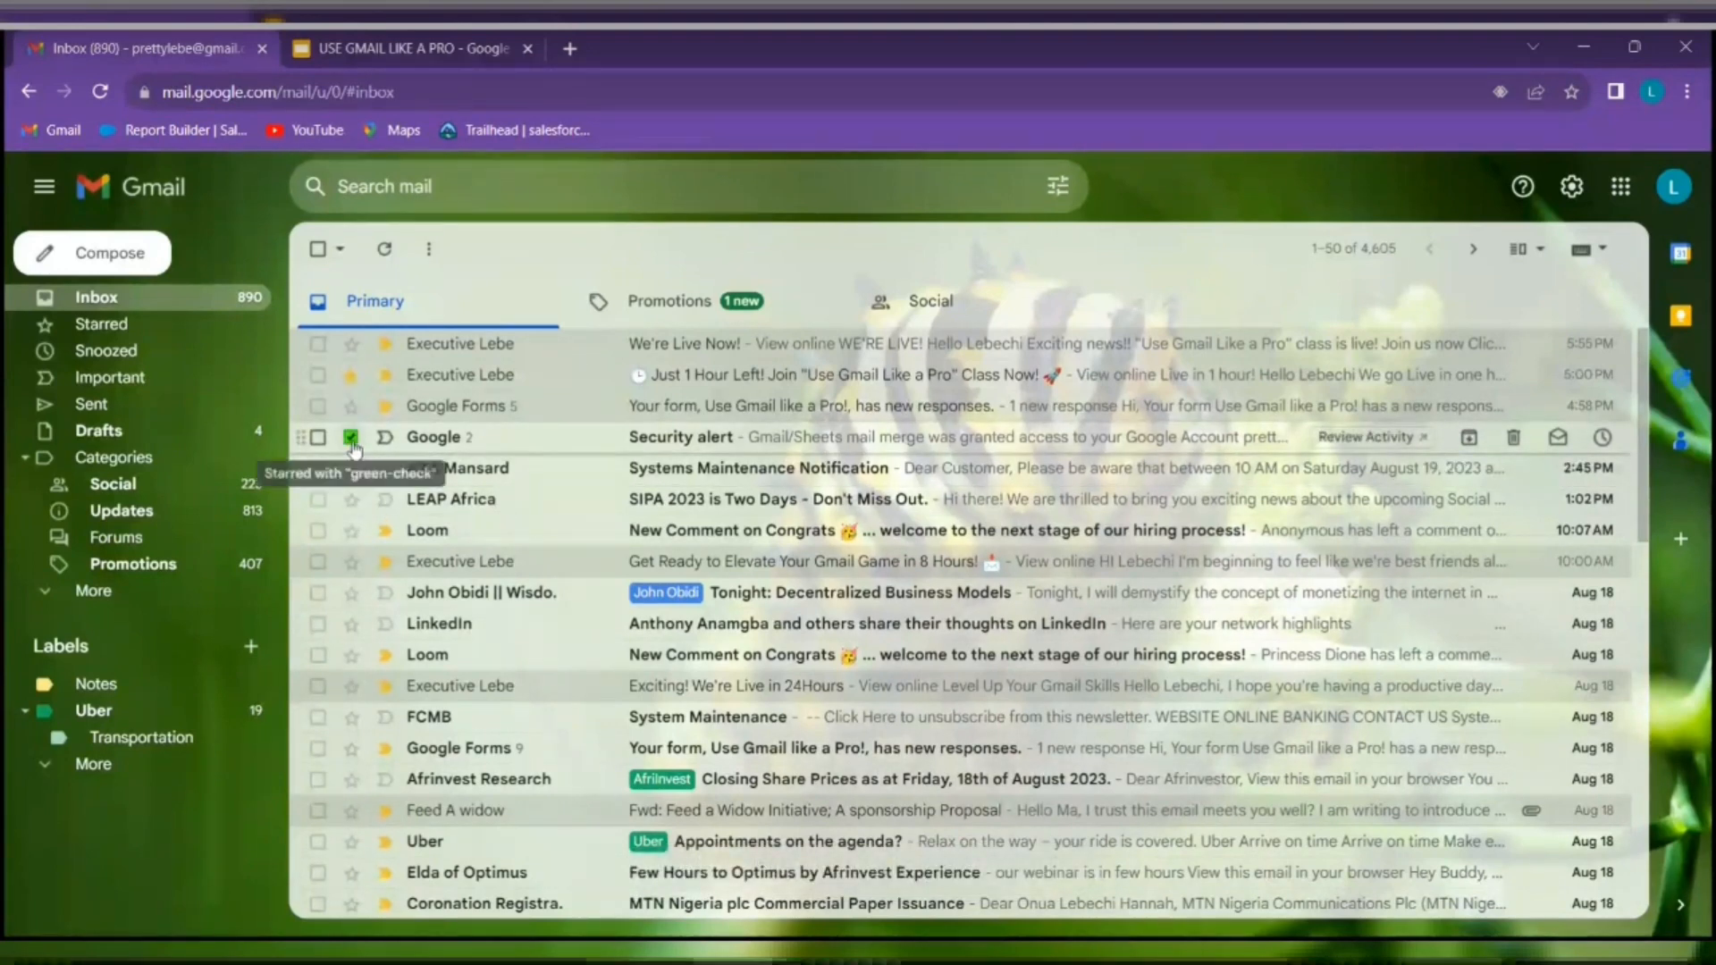
{"action": "left_click", "coordinate": [351, 438]}
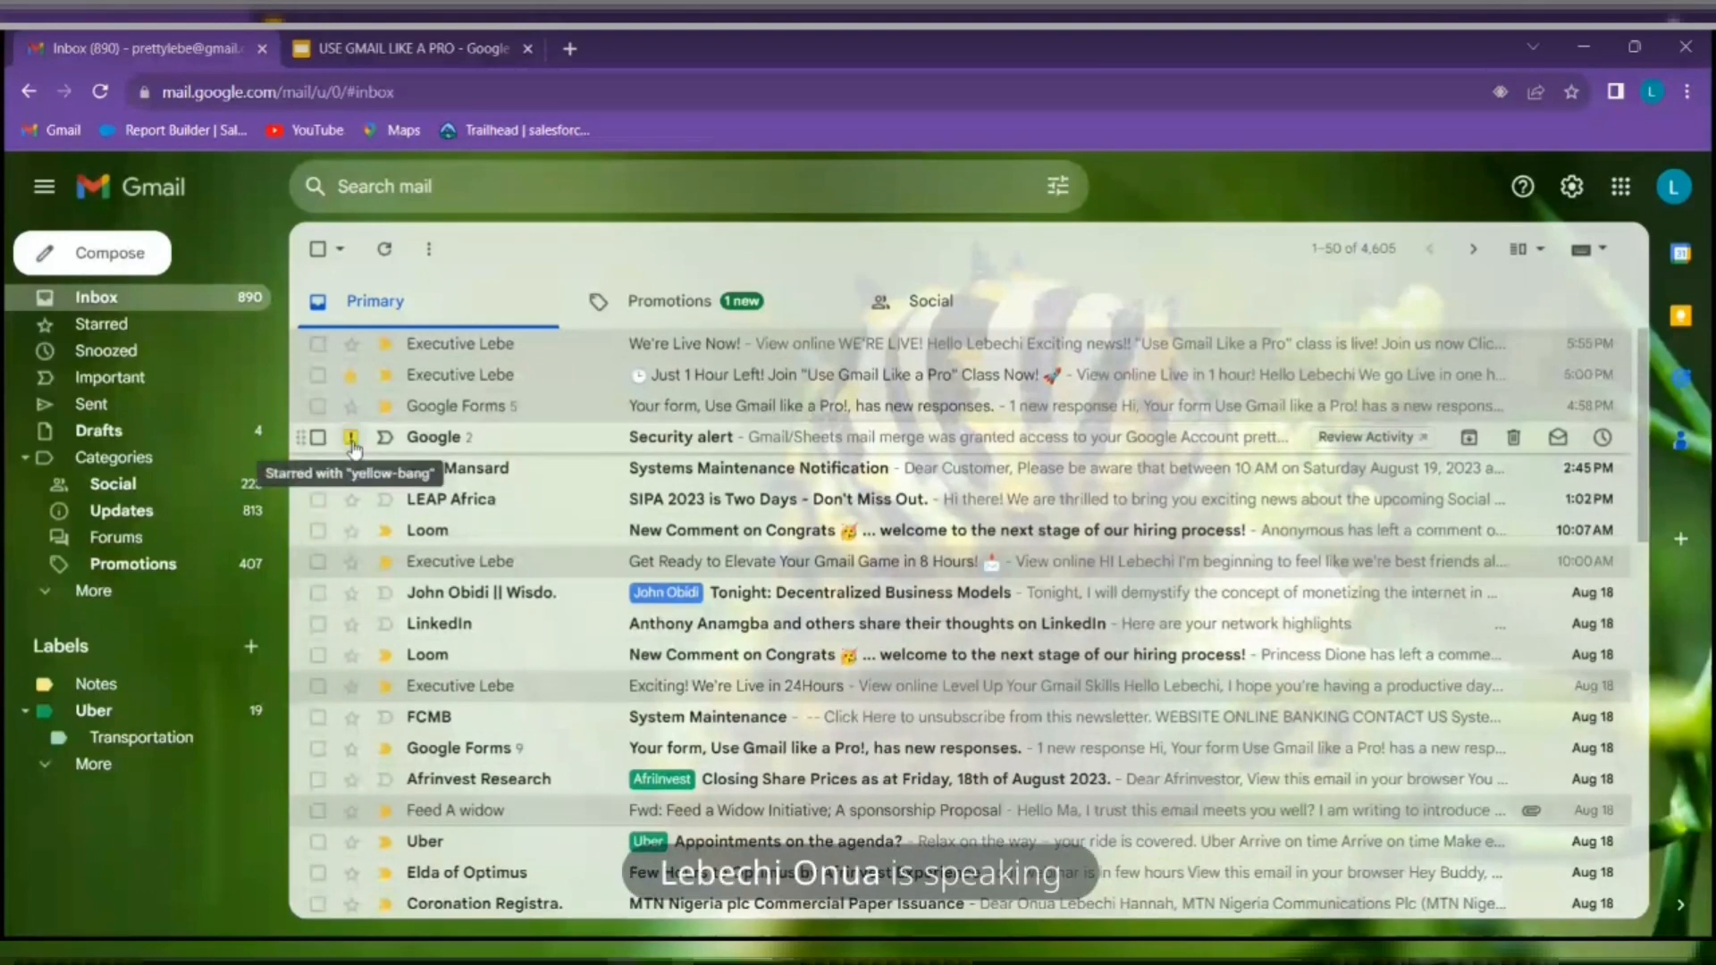
{"action": "left_click", "coordinate": [351, 439]}
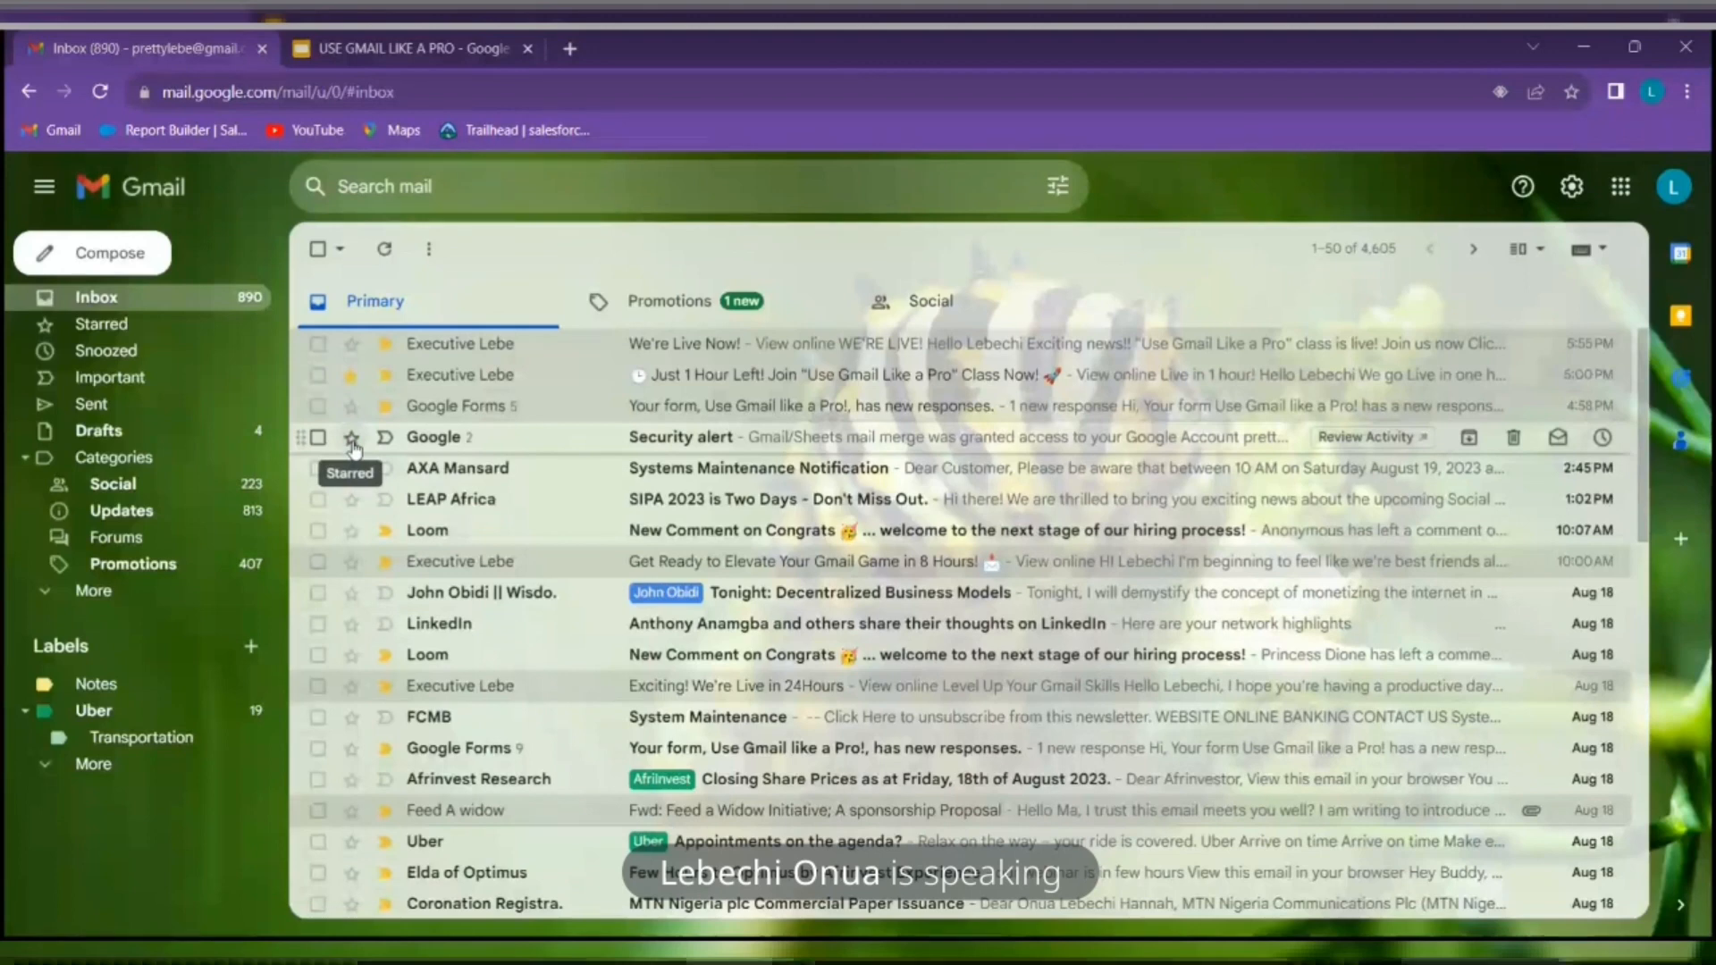
{"action": "left_click", "coordinate": [351, 438]}
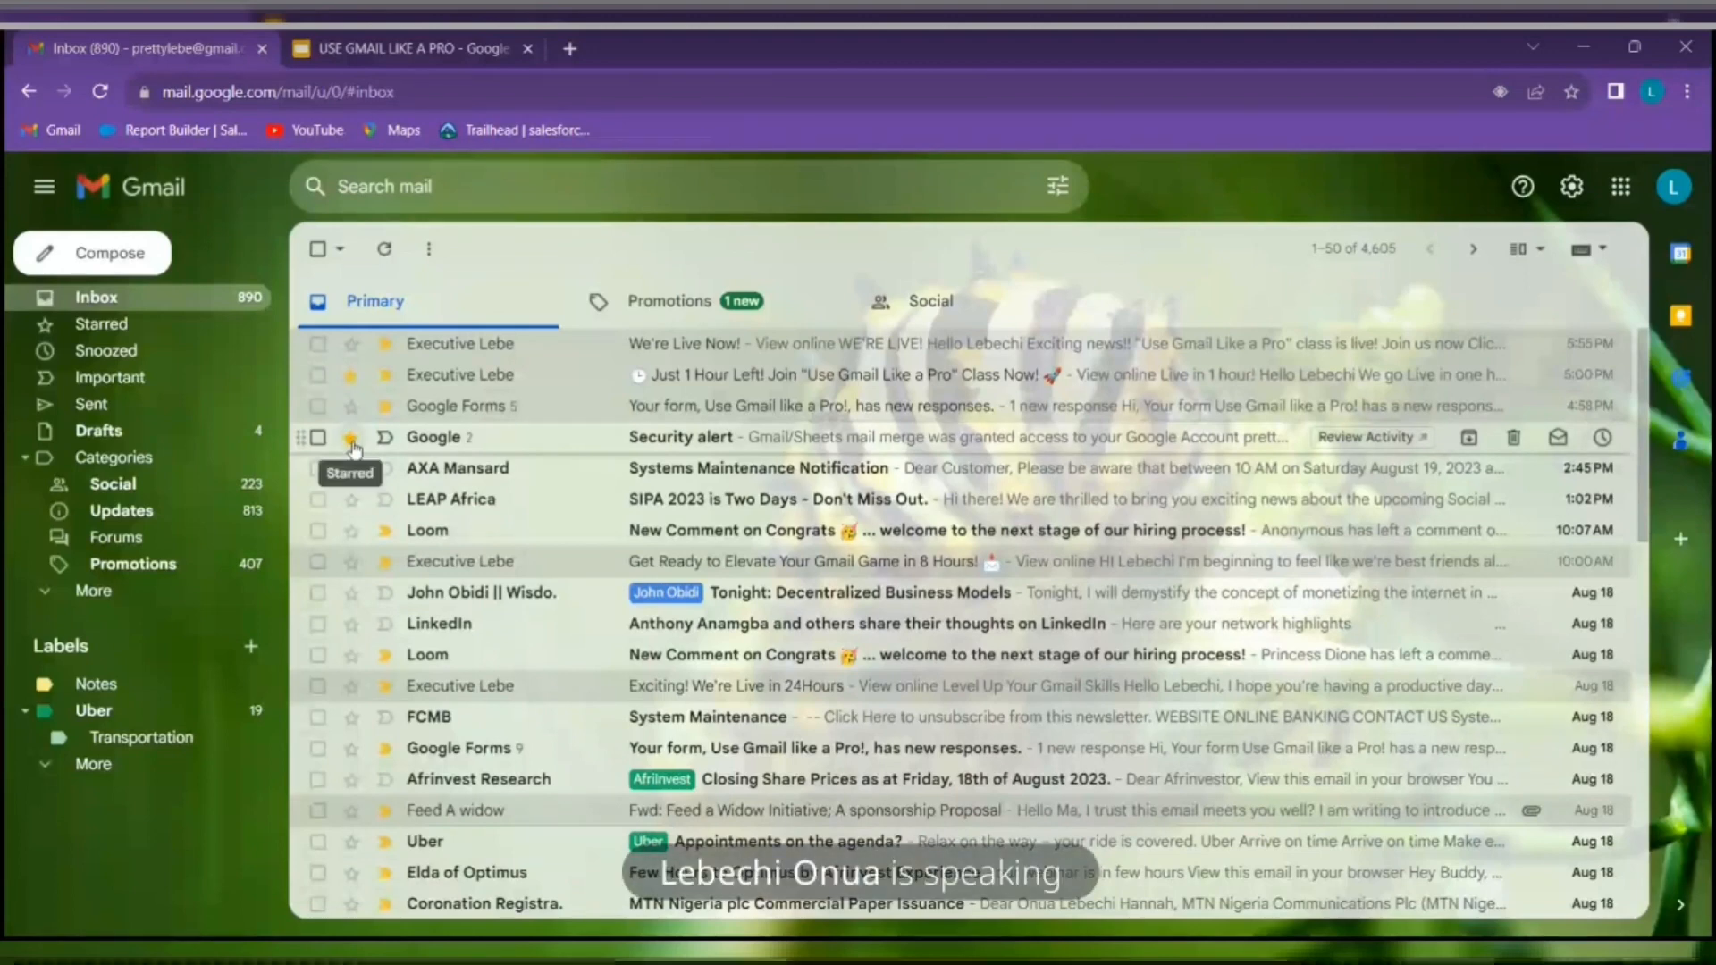
{"action": "left_click", "coordinate": [351, 438]}
{"action": "left_click", "coordinate": [351, 438]}
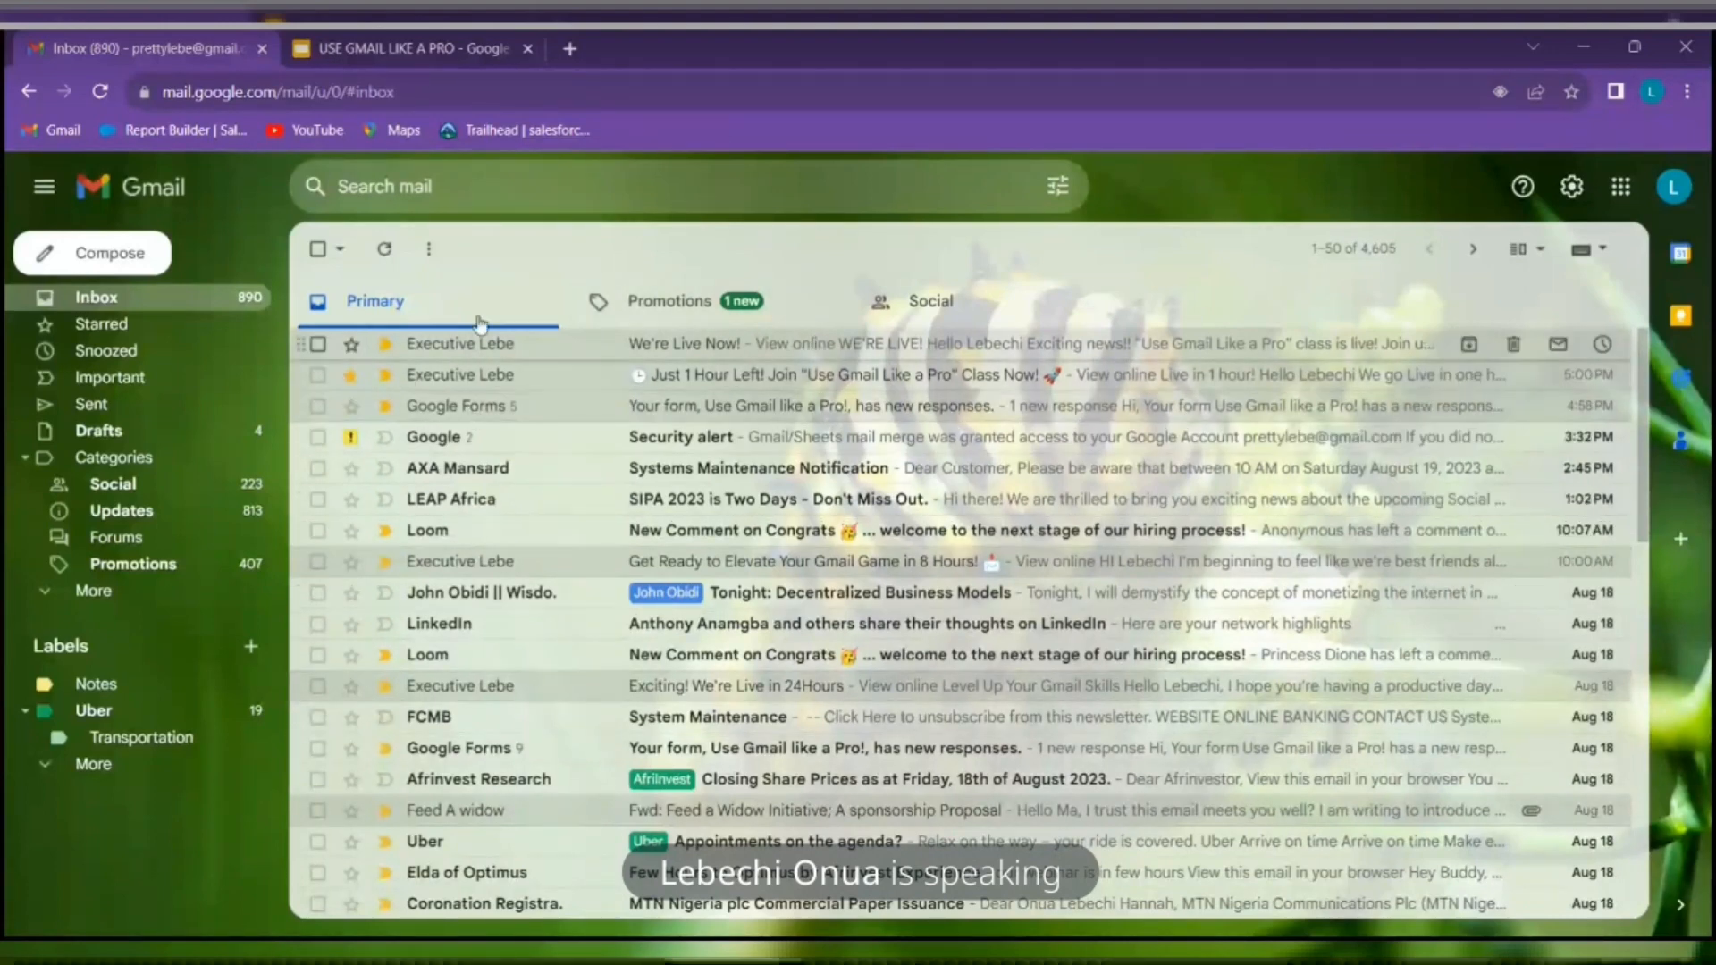
{"action": "left_click", "coordinate": [347, 377]}
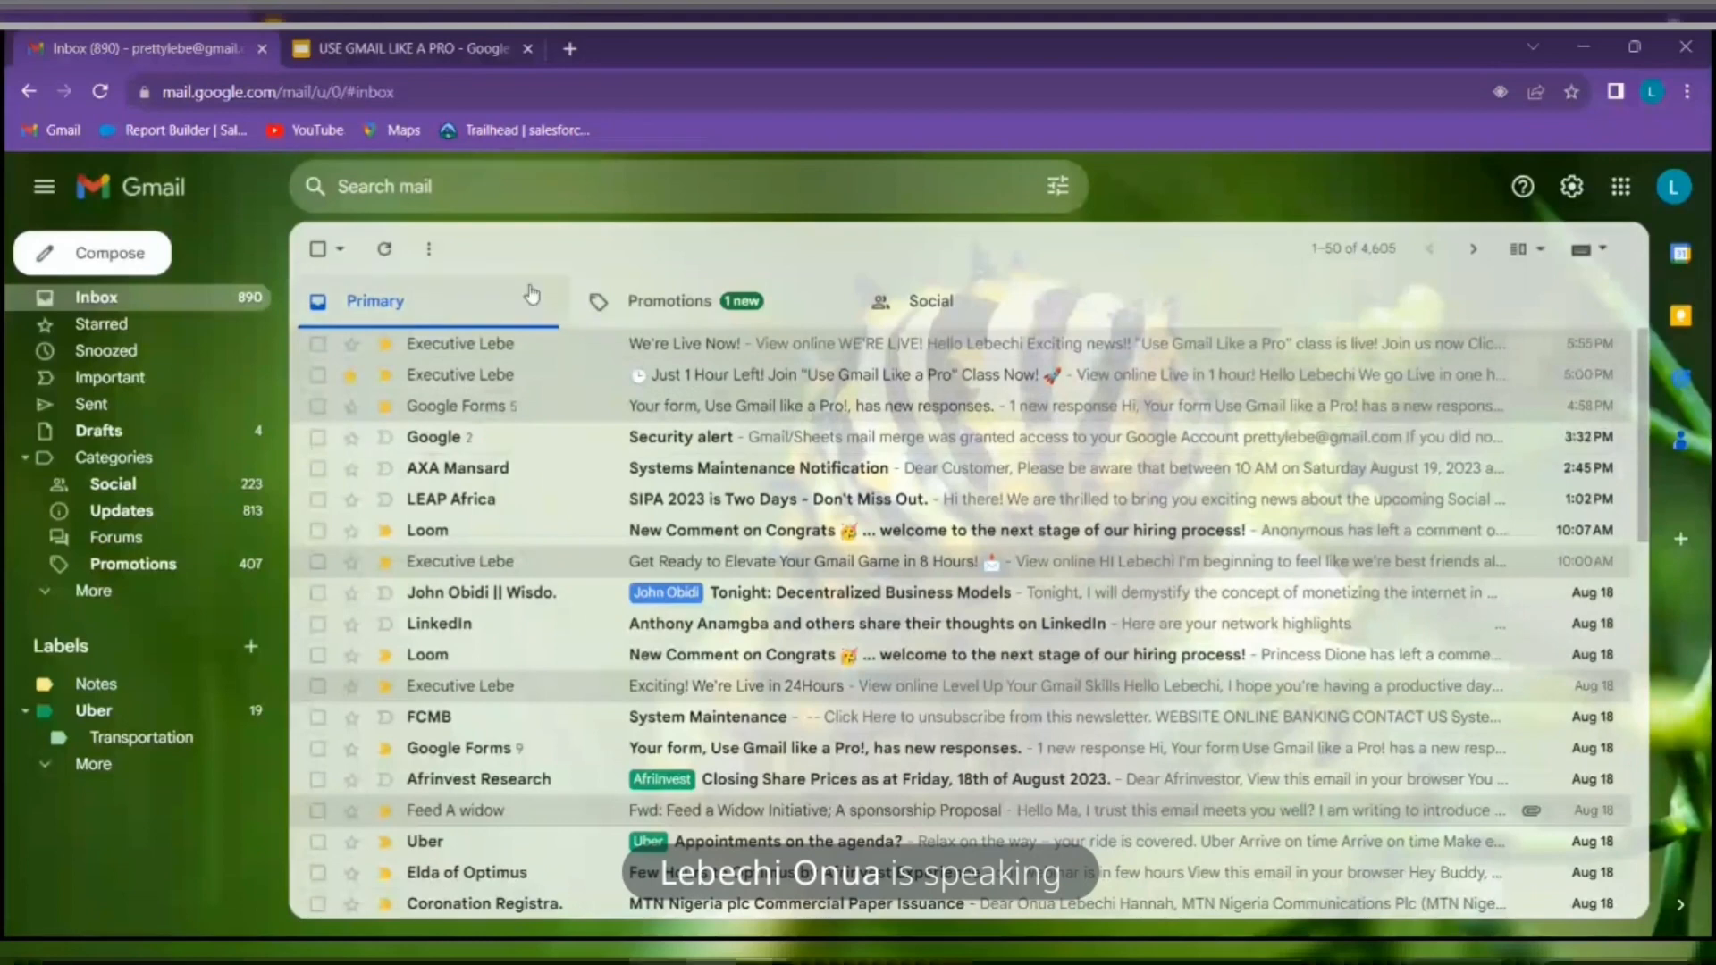
Search for 'Executive Lebe' and list every email from that sender's address
{"action": "left_click", "coordinate": [549, 184]}
{"action": "type", "text": "Exe"}
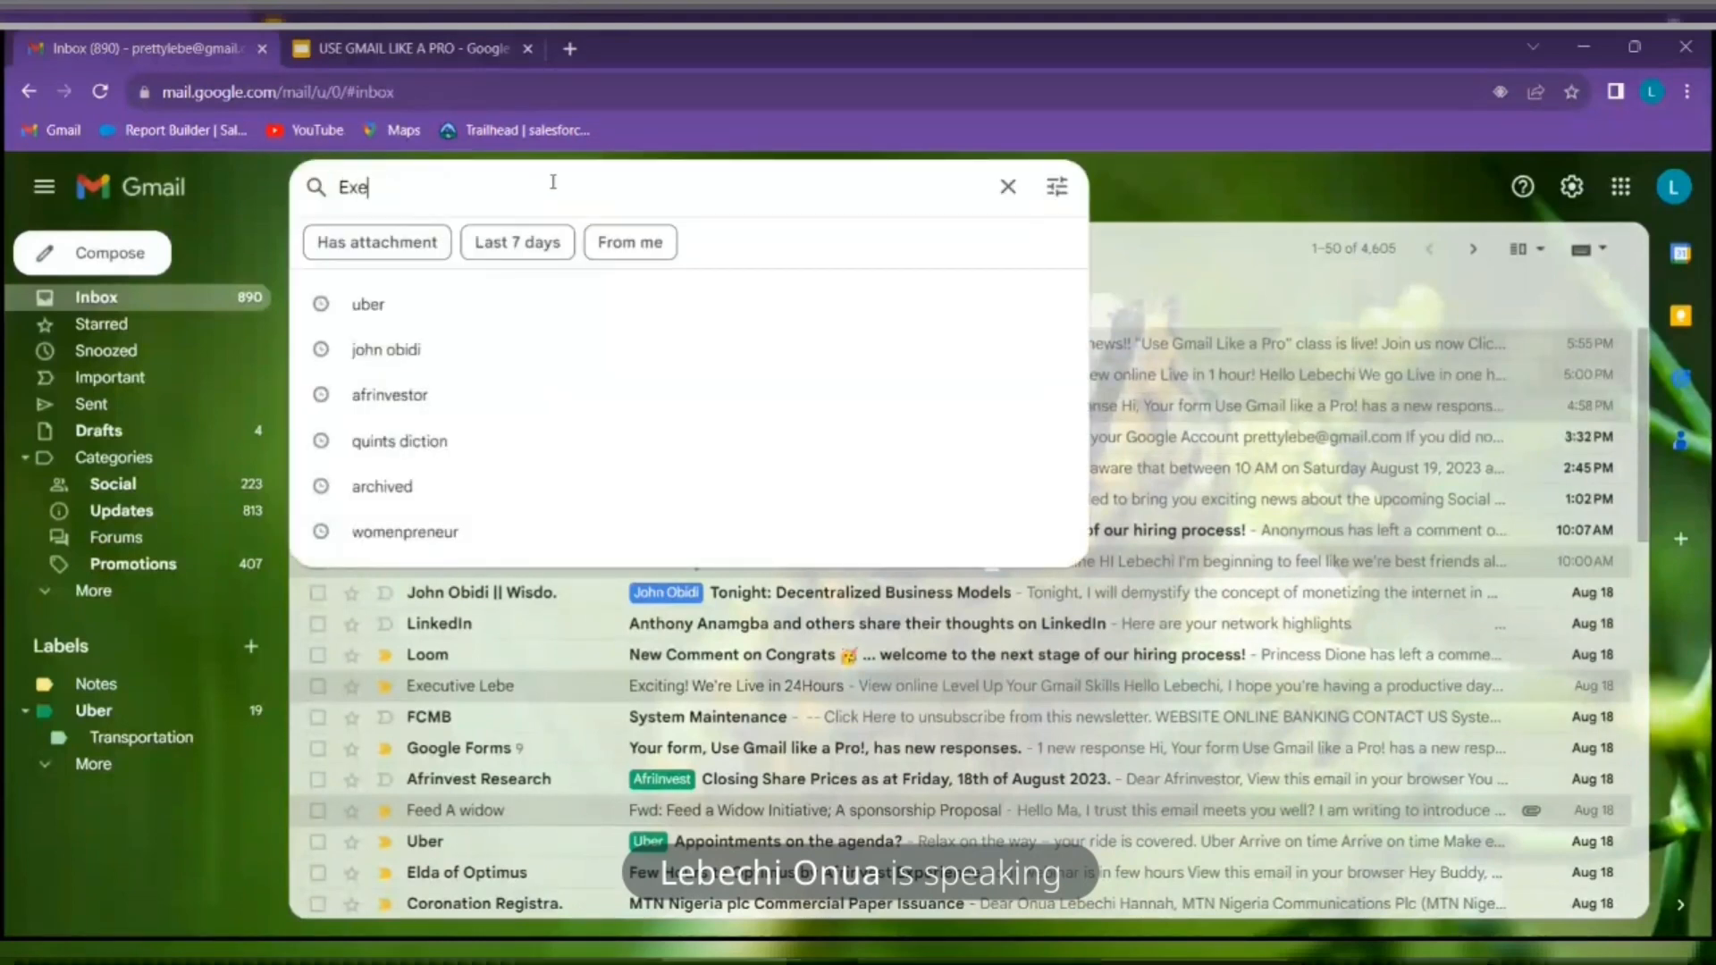
{"action": "type", "text": "cutive"}
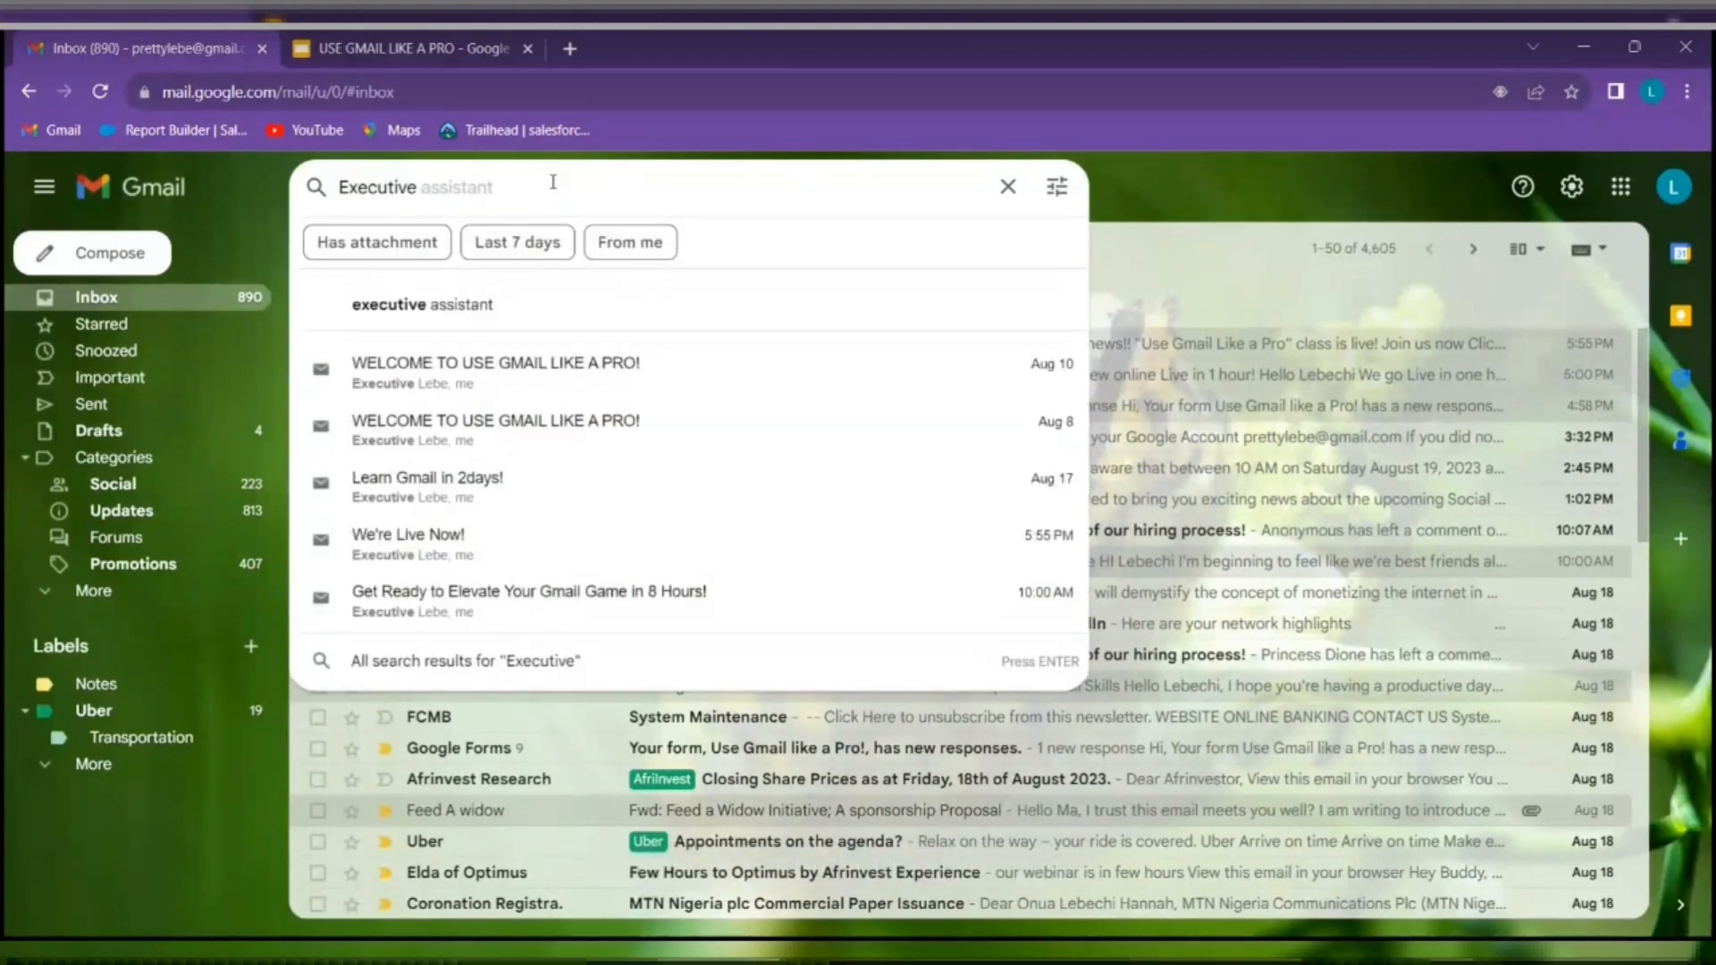
{"action": "type", "text": " Lebe"}
{"action": "key", "text": "Return"}
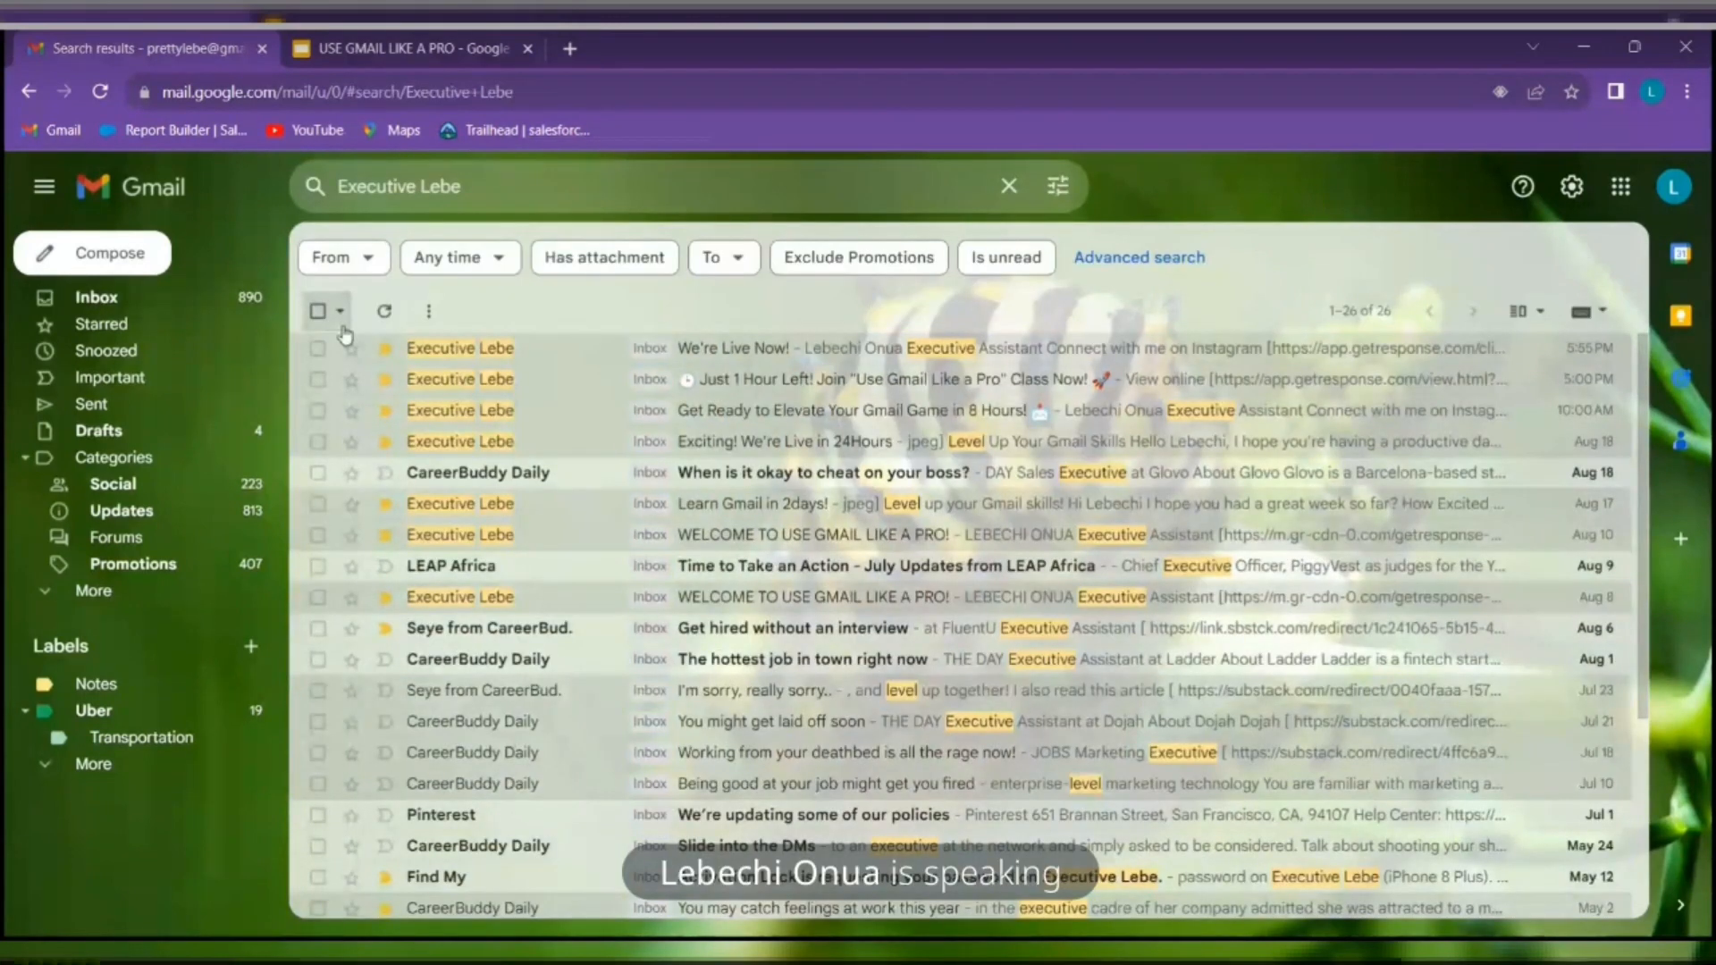
{"action": "right_click", "coordinate": [597, 349]}
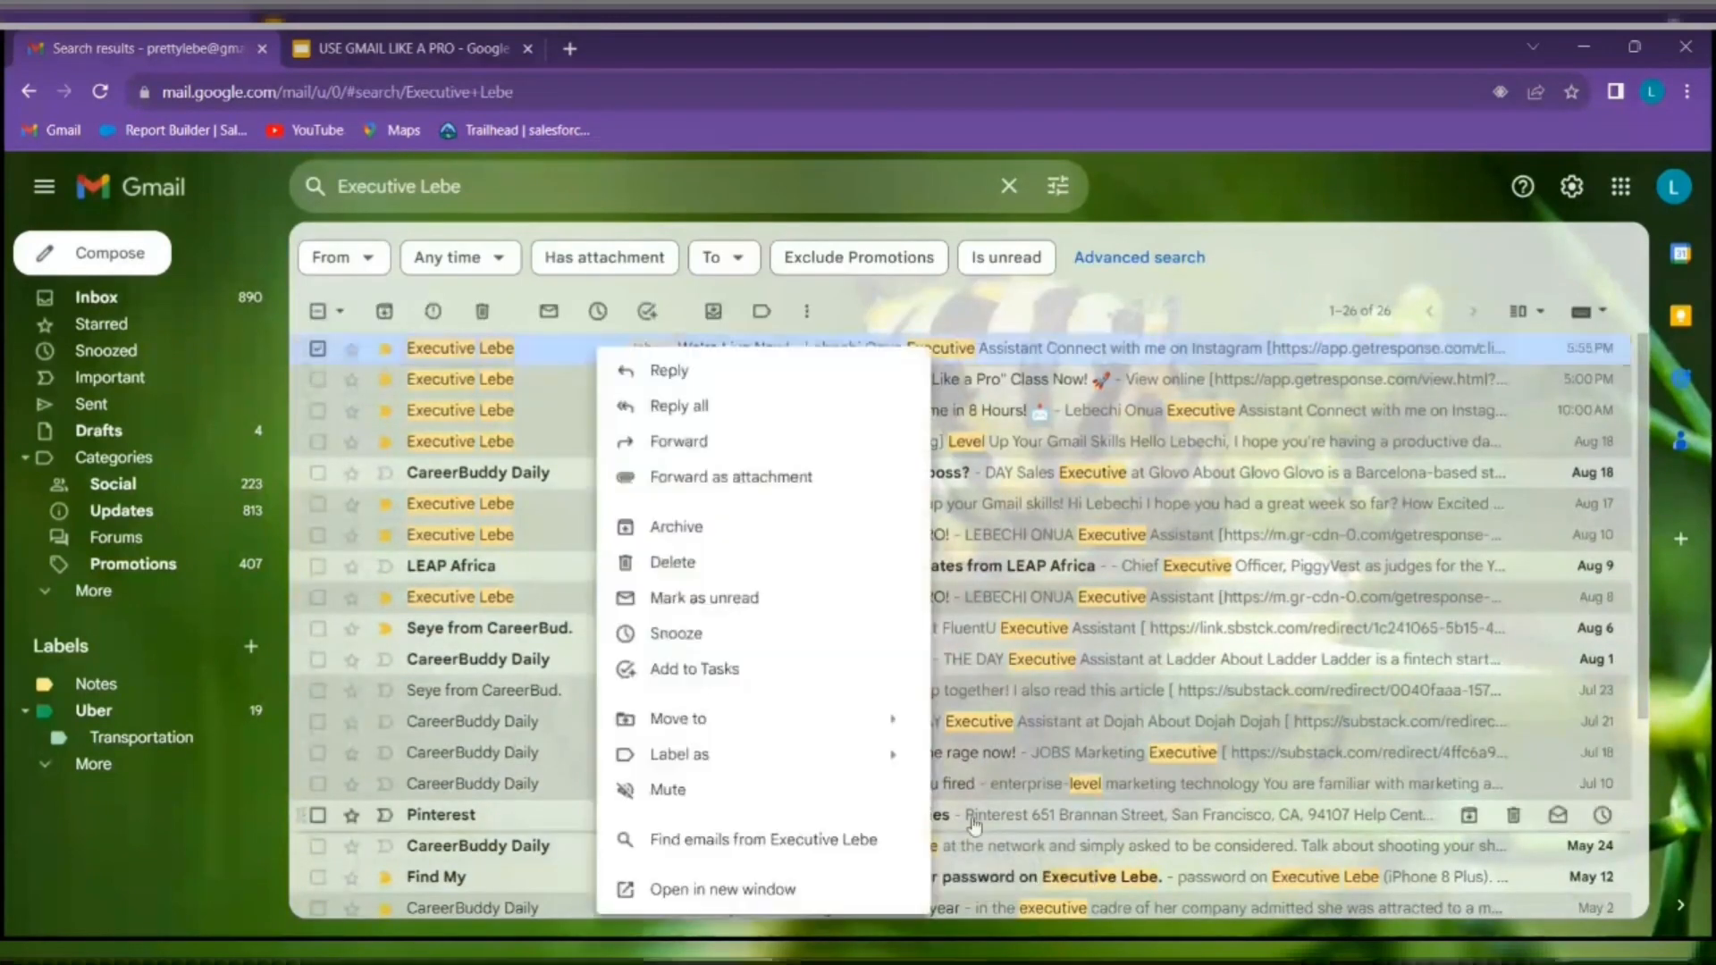
{"action": "left_click", "coordinate": [795, 845]}
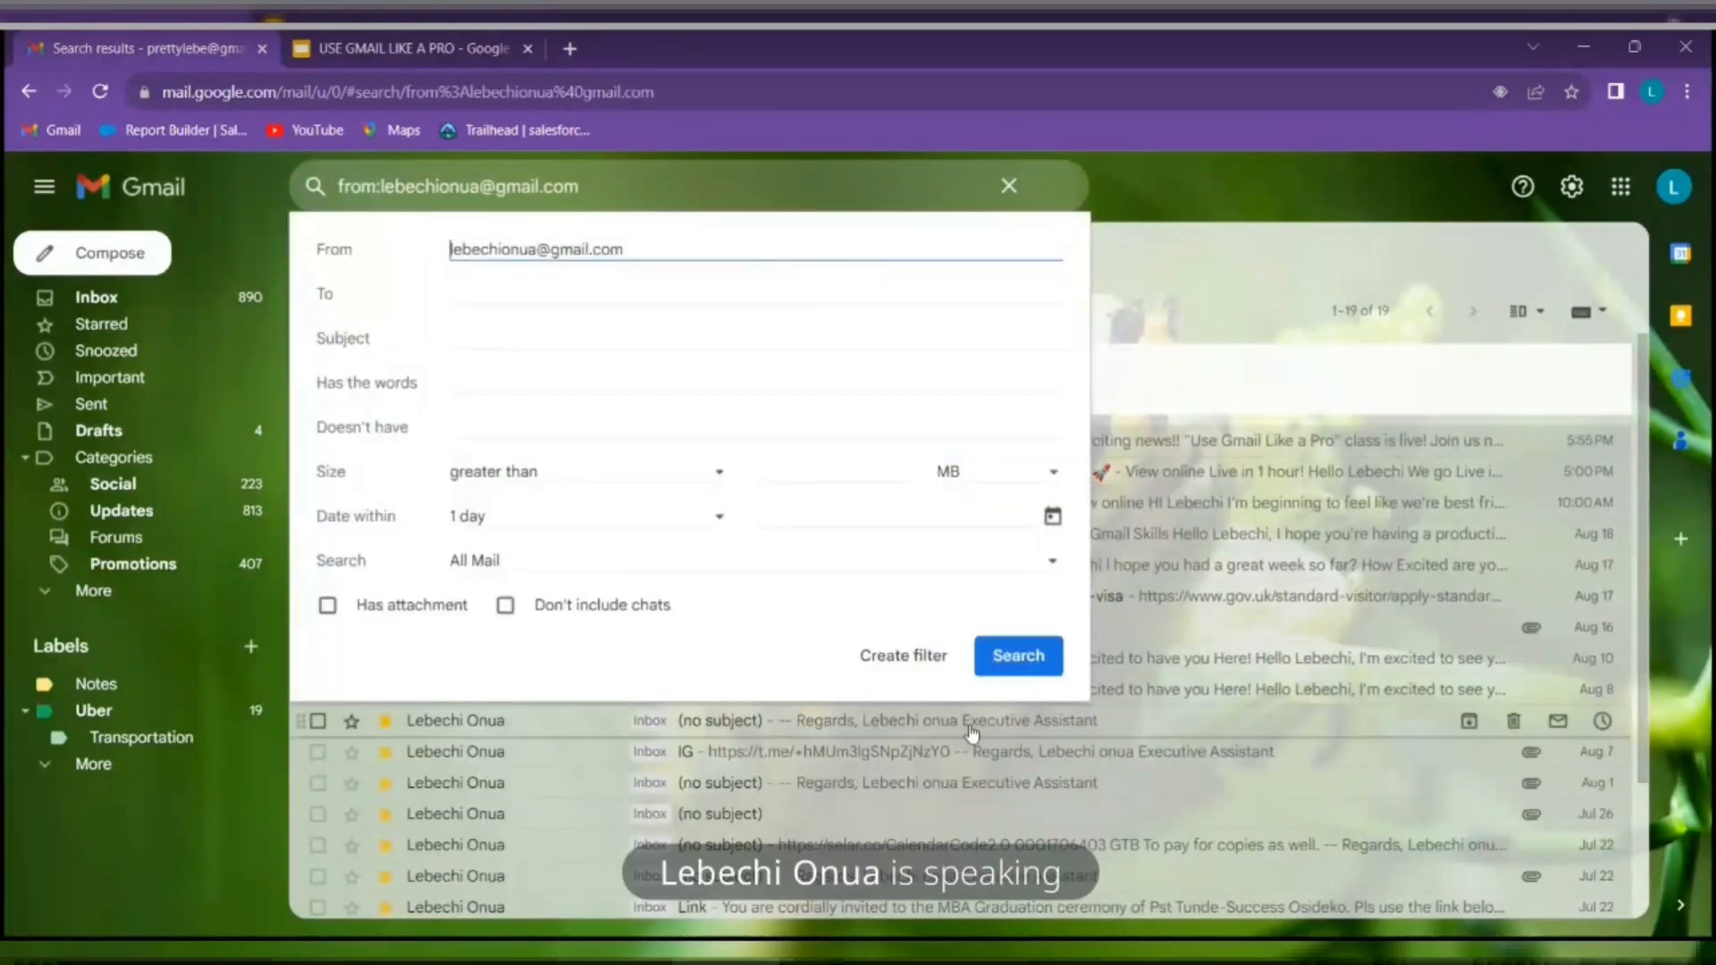
Create a filter from the sender search that stars all matching emails
{"action": "left_click", "coordinate": [920, 659]}
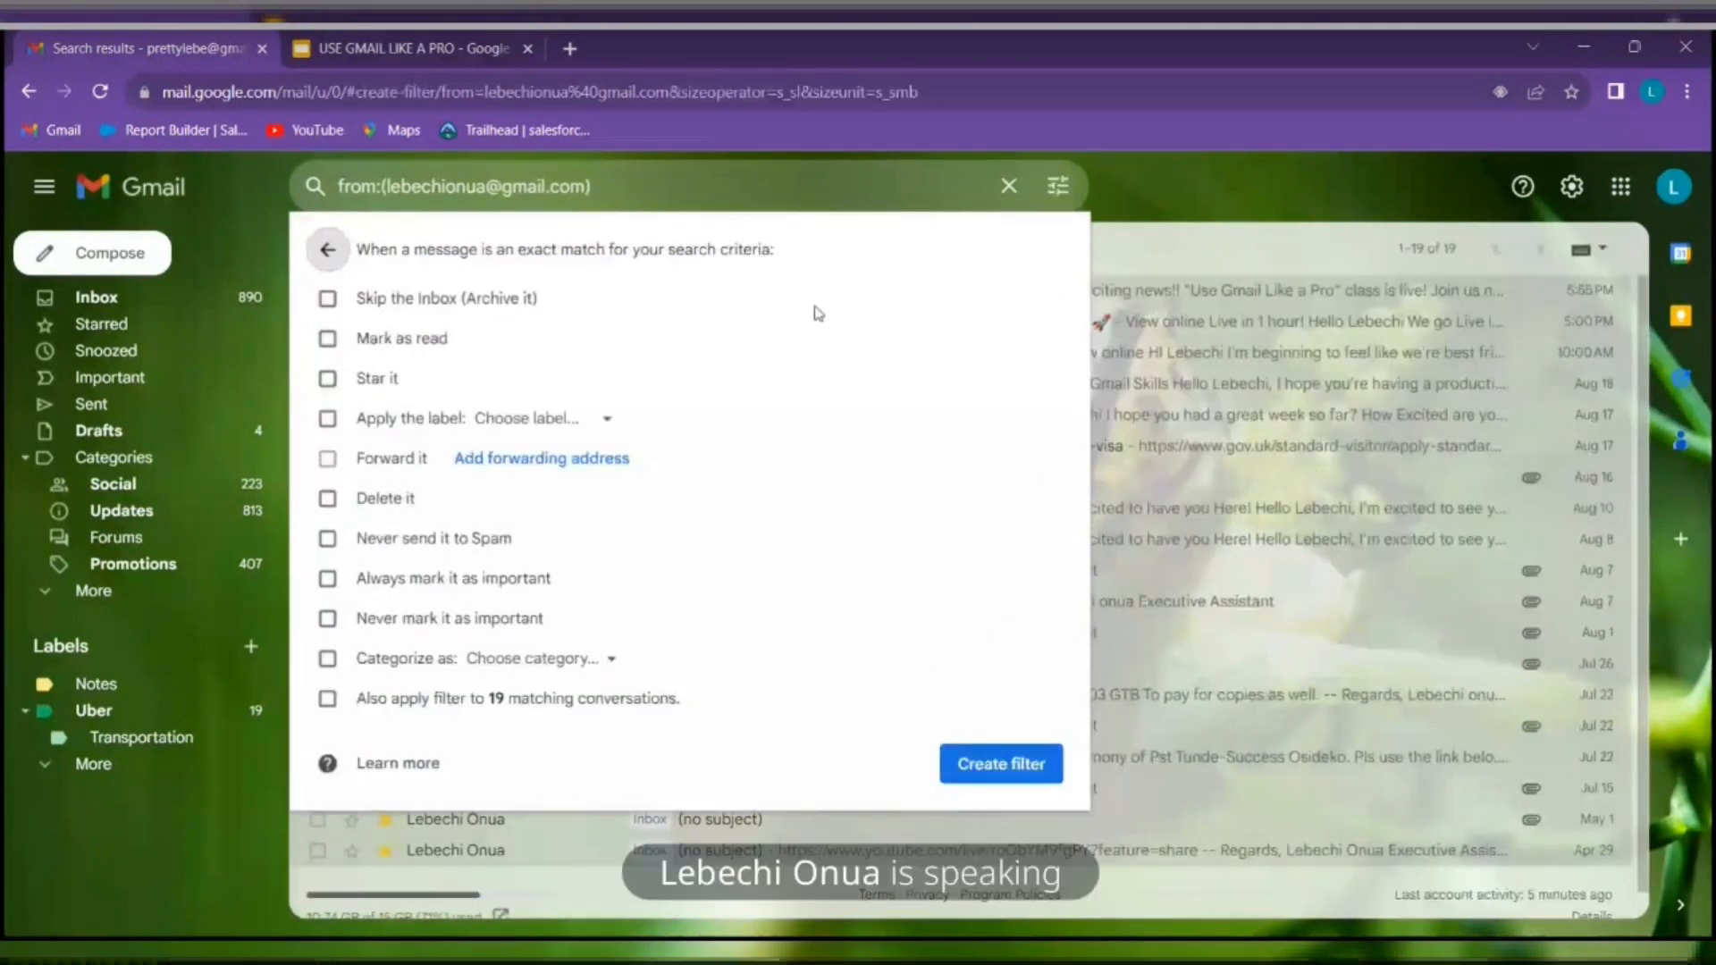
{"action": "left_click", "coordinate": [327, 378]}
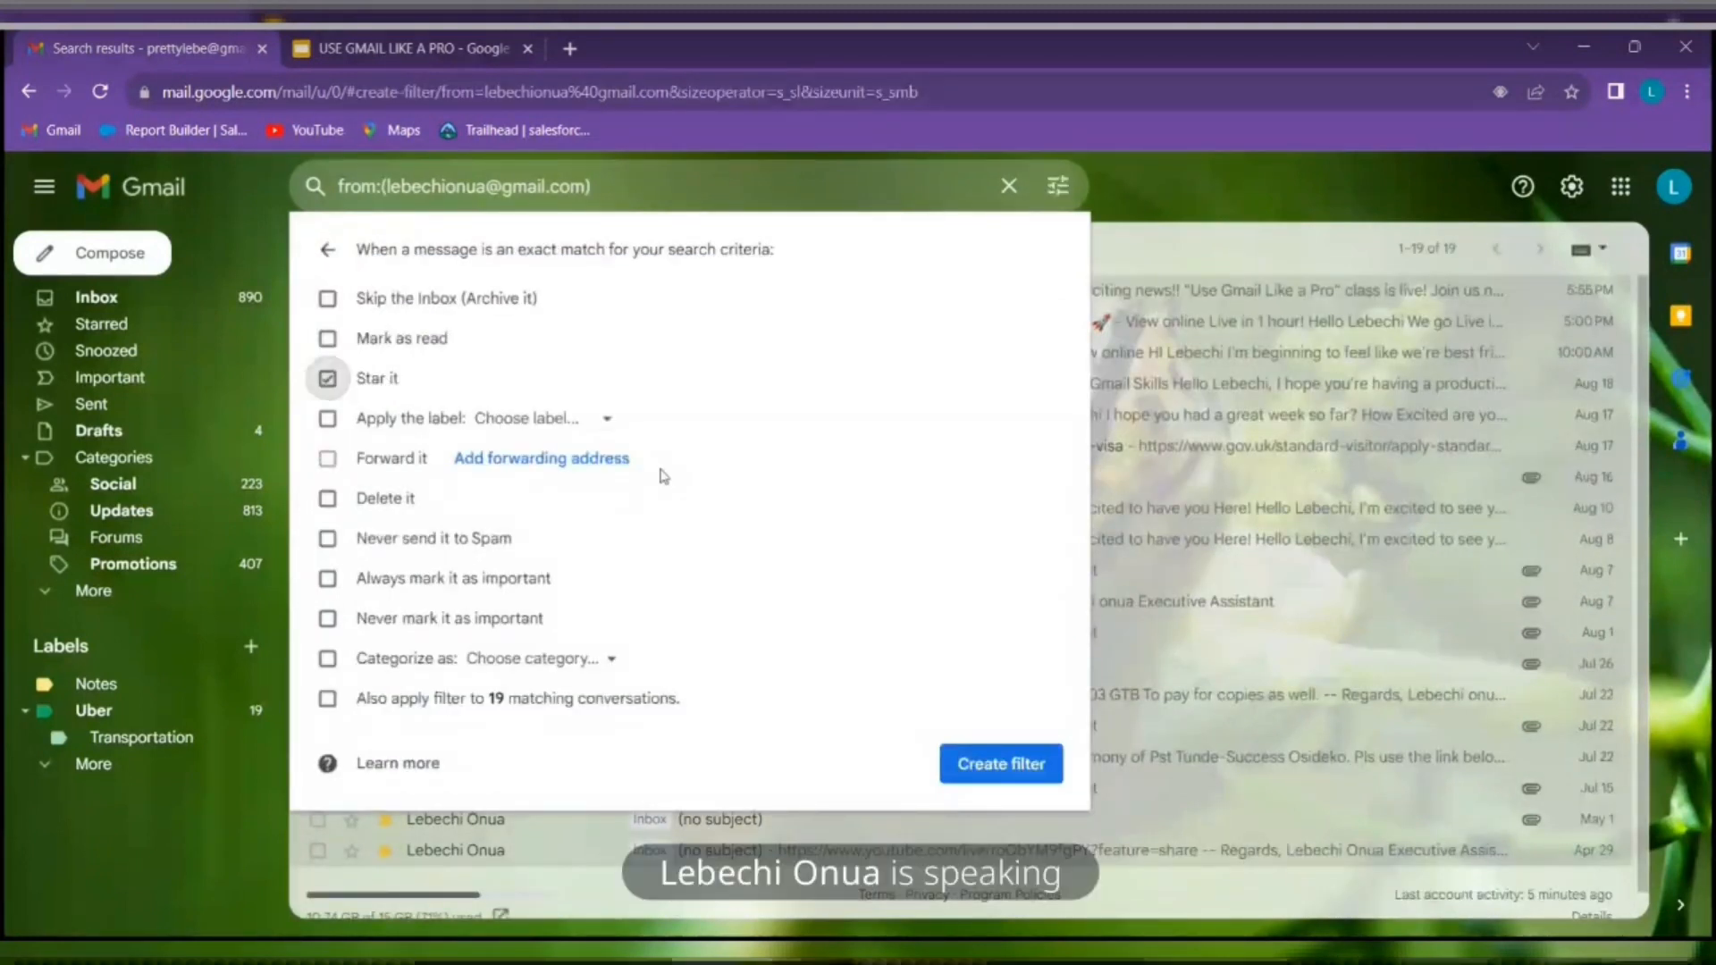
{"action": "left_click", "coordinate": [1006, 775]}
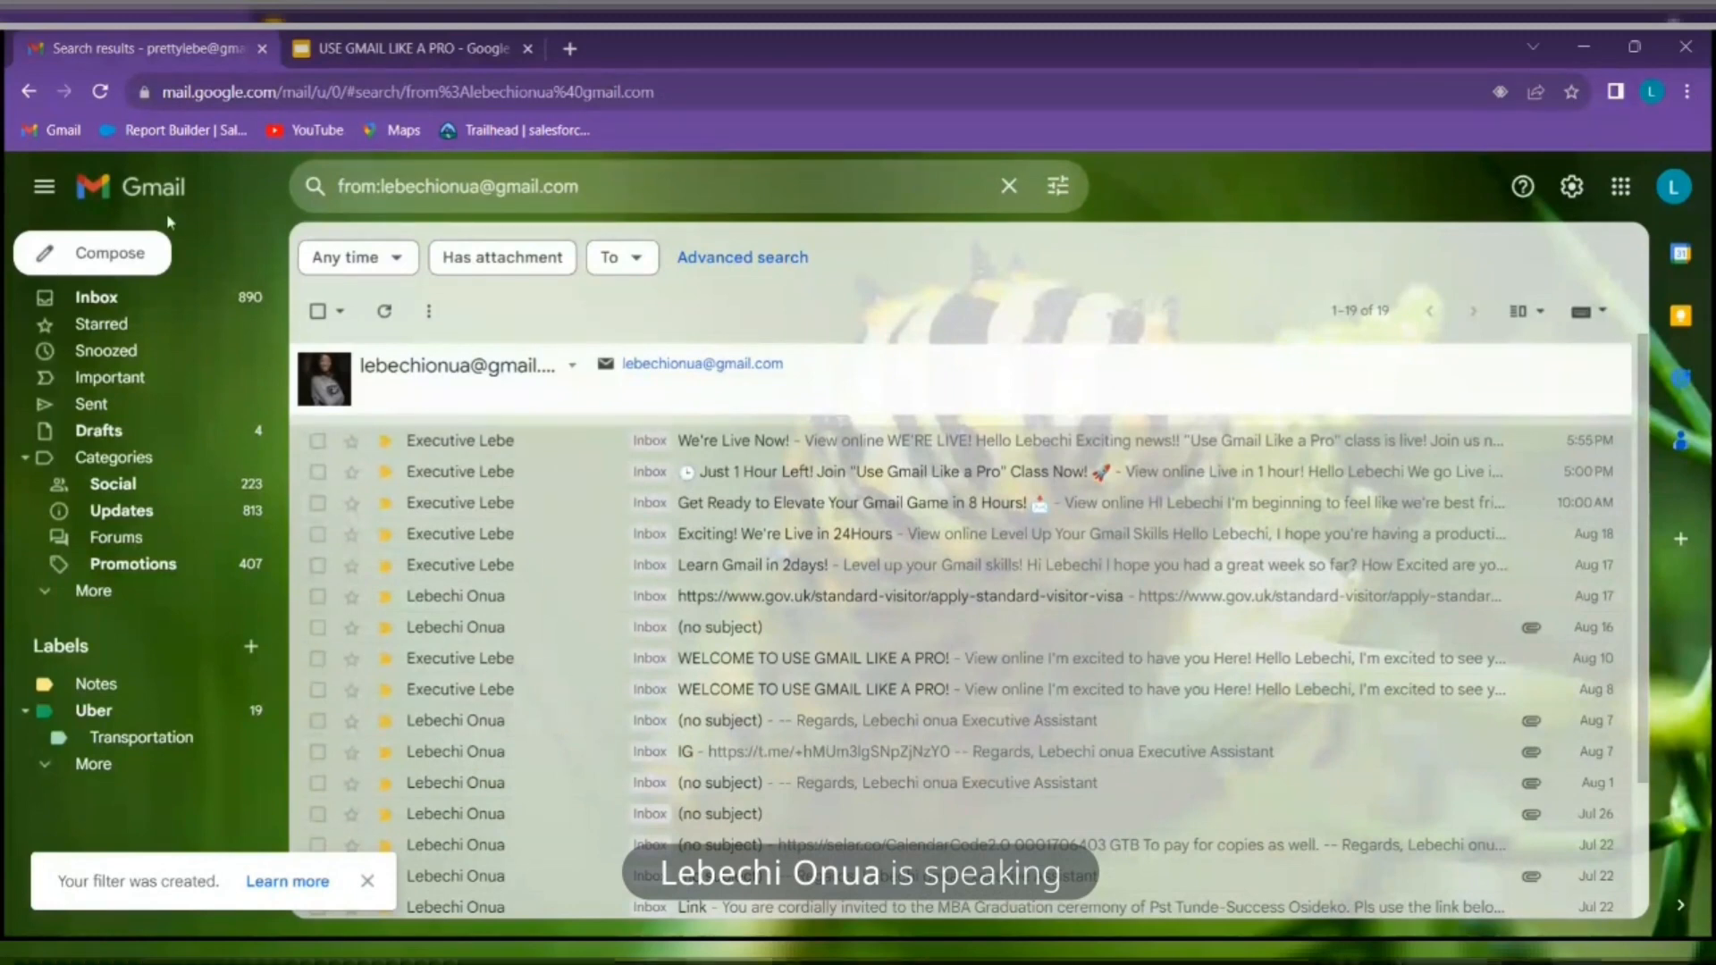
Check the 13 starred conversations twice, returning to the inbox, then switch to the USE GMAIL LIKE A PRO deck
{"action": "left_click", "coordinate": [117, 332]}
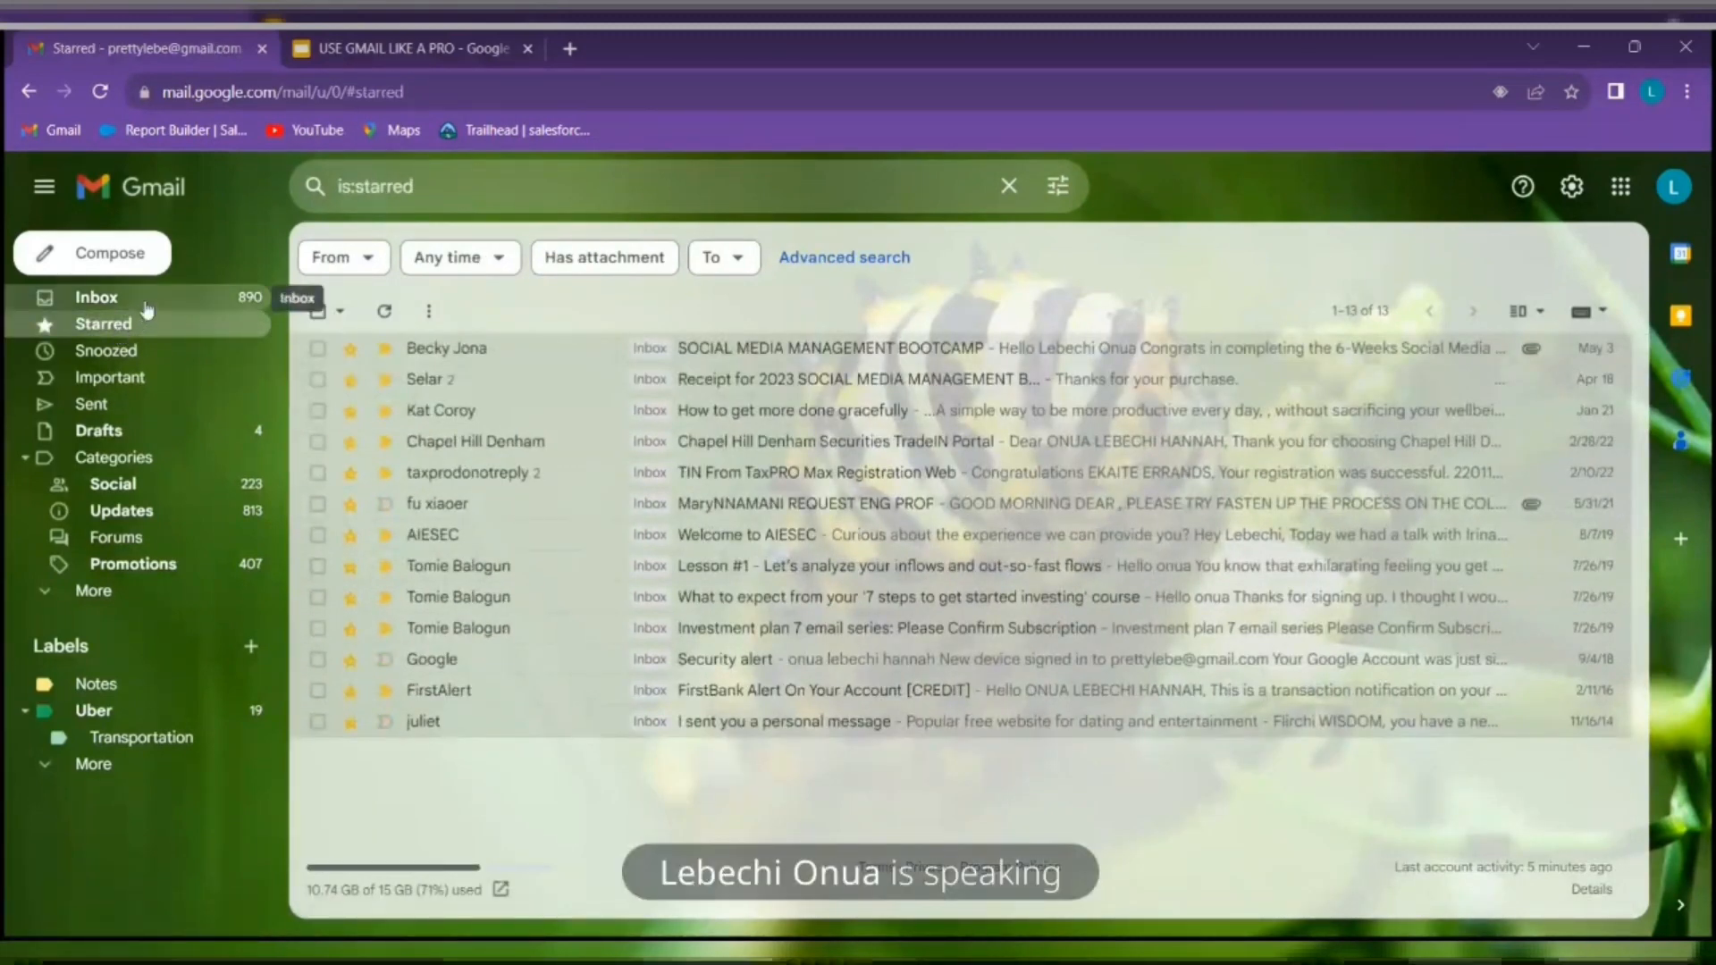
{"action": "left_click", "coordinate": [147, 304]}
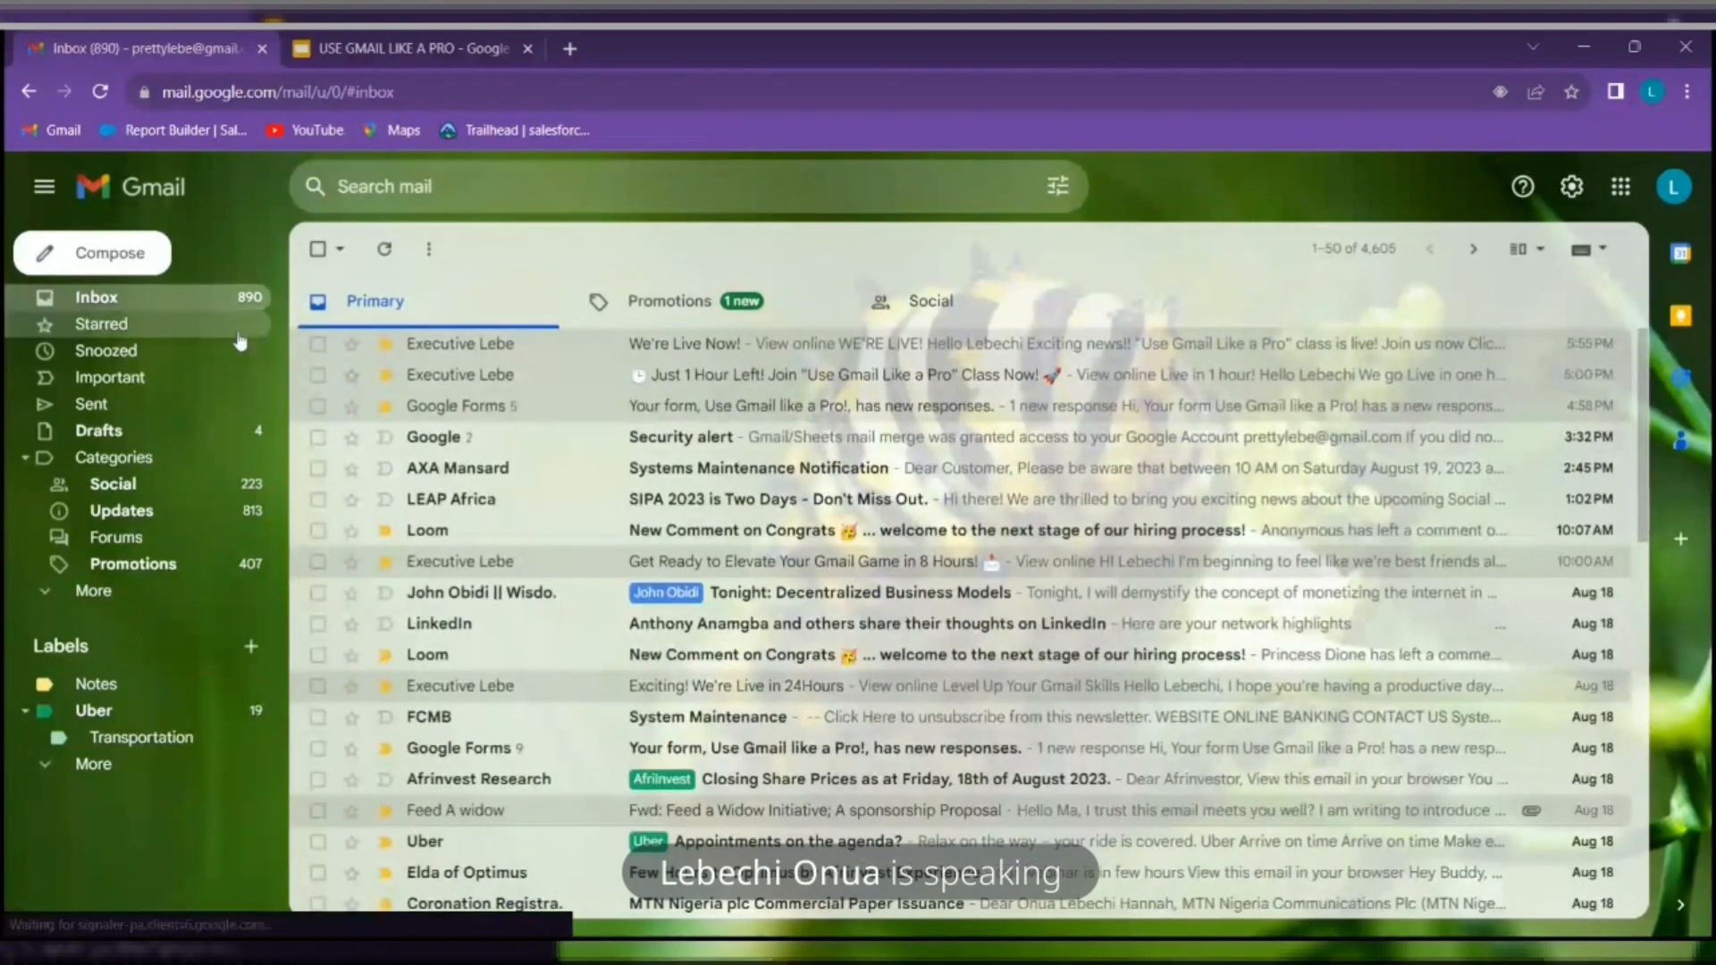
{"action": "left_click", "coordinate": [518, 190]}
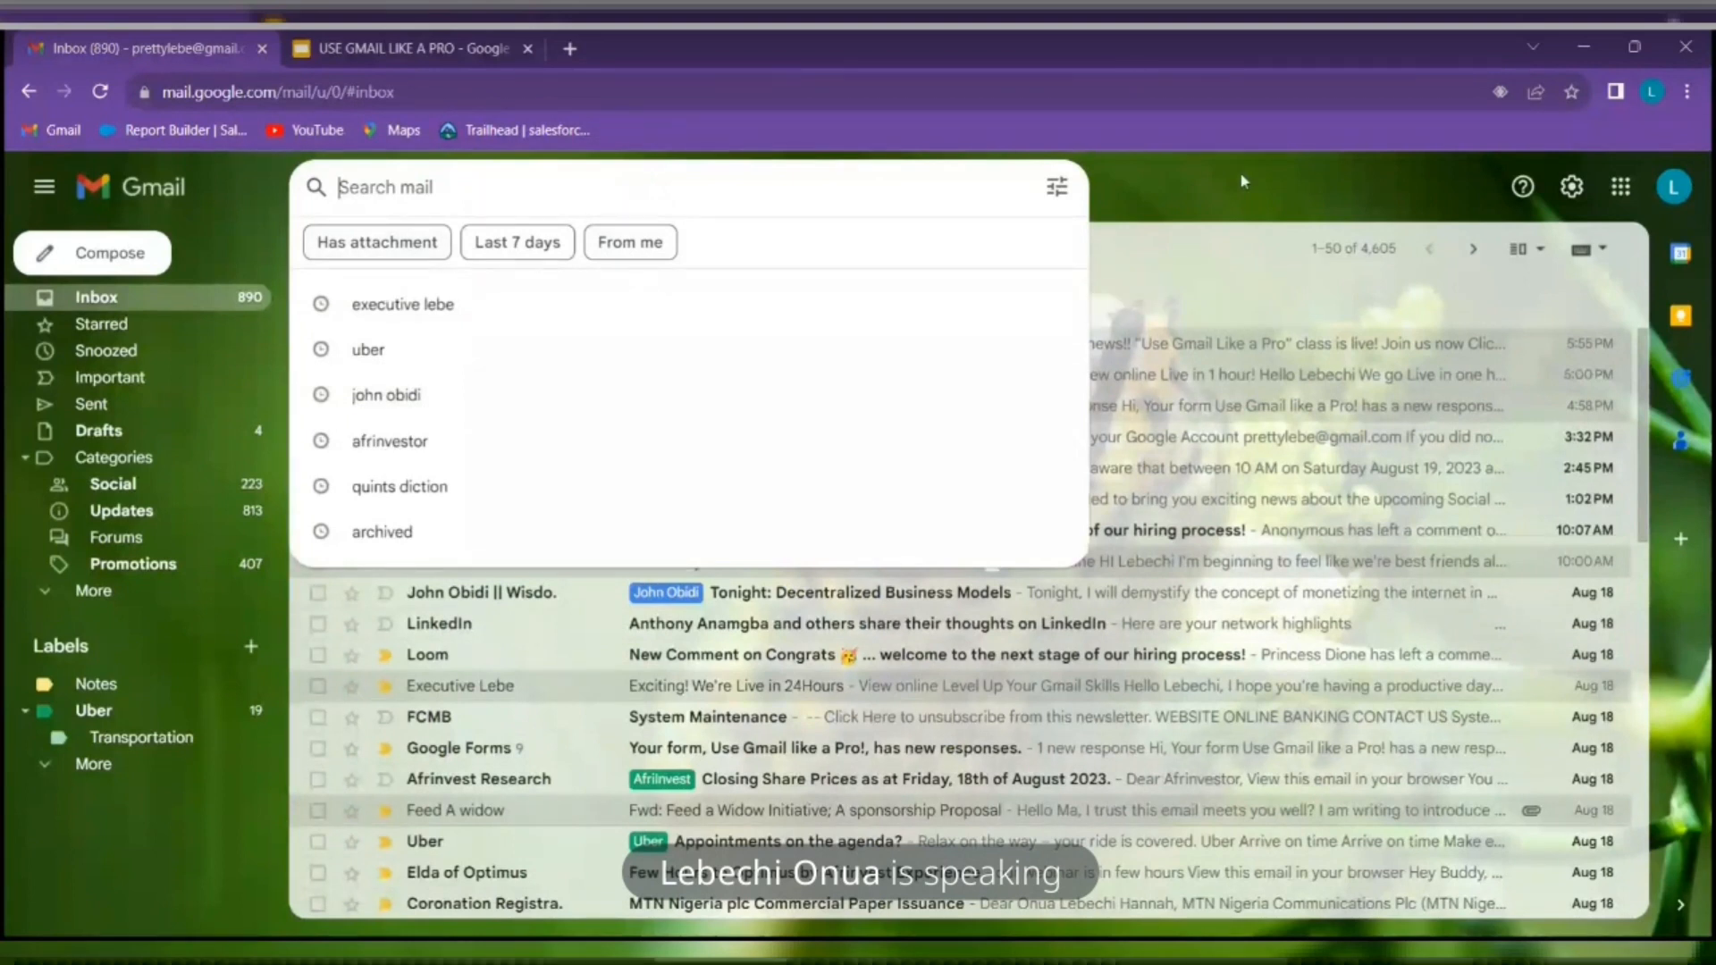
{"action": "left_click", "coordinate": [1209, 209]}
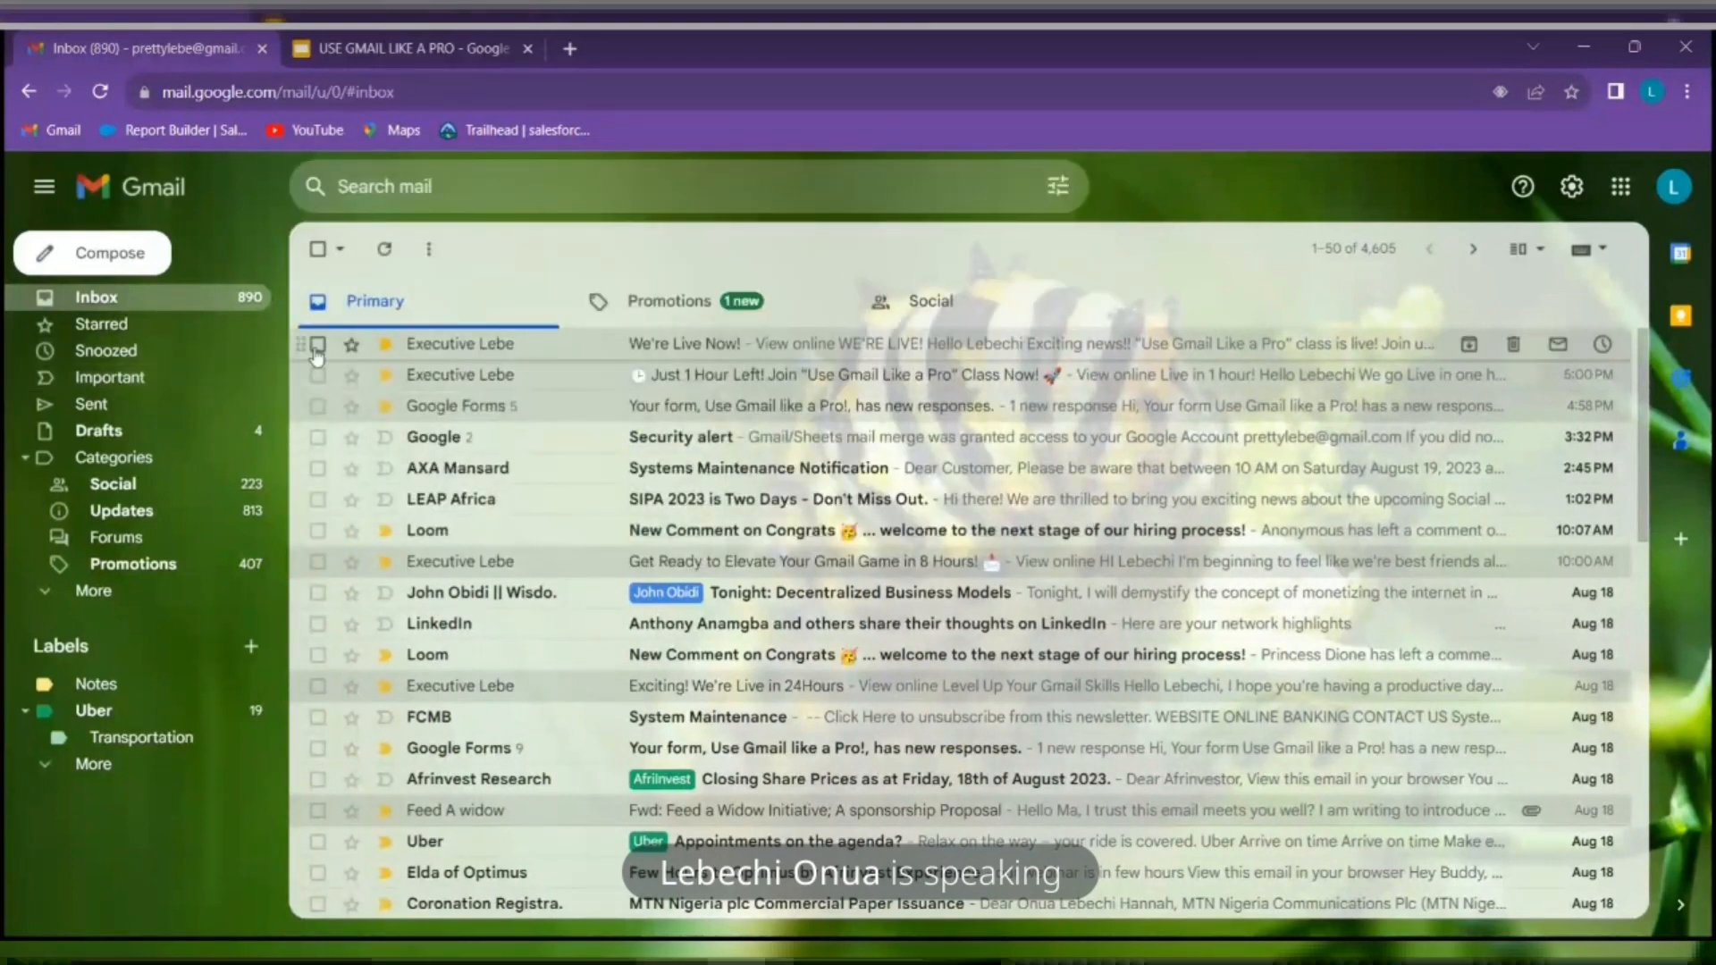
{"action": "left_click", "coordinate": [197, 336]}
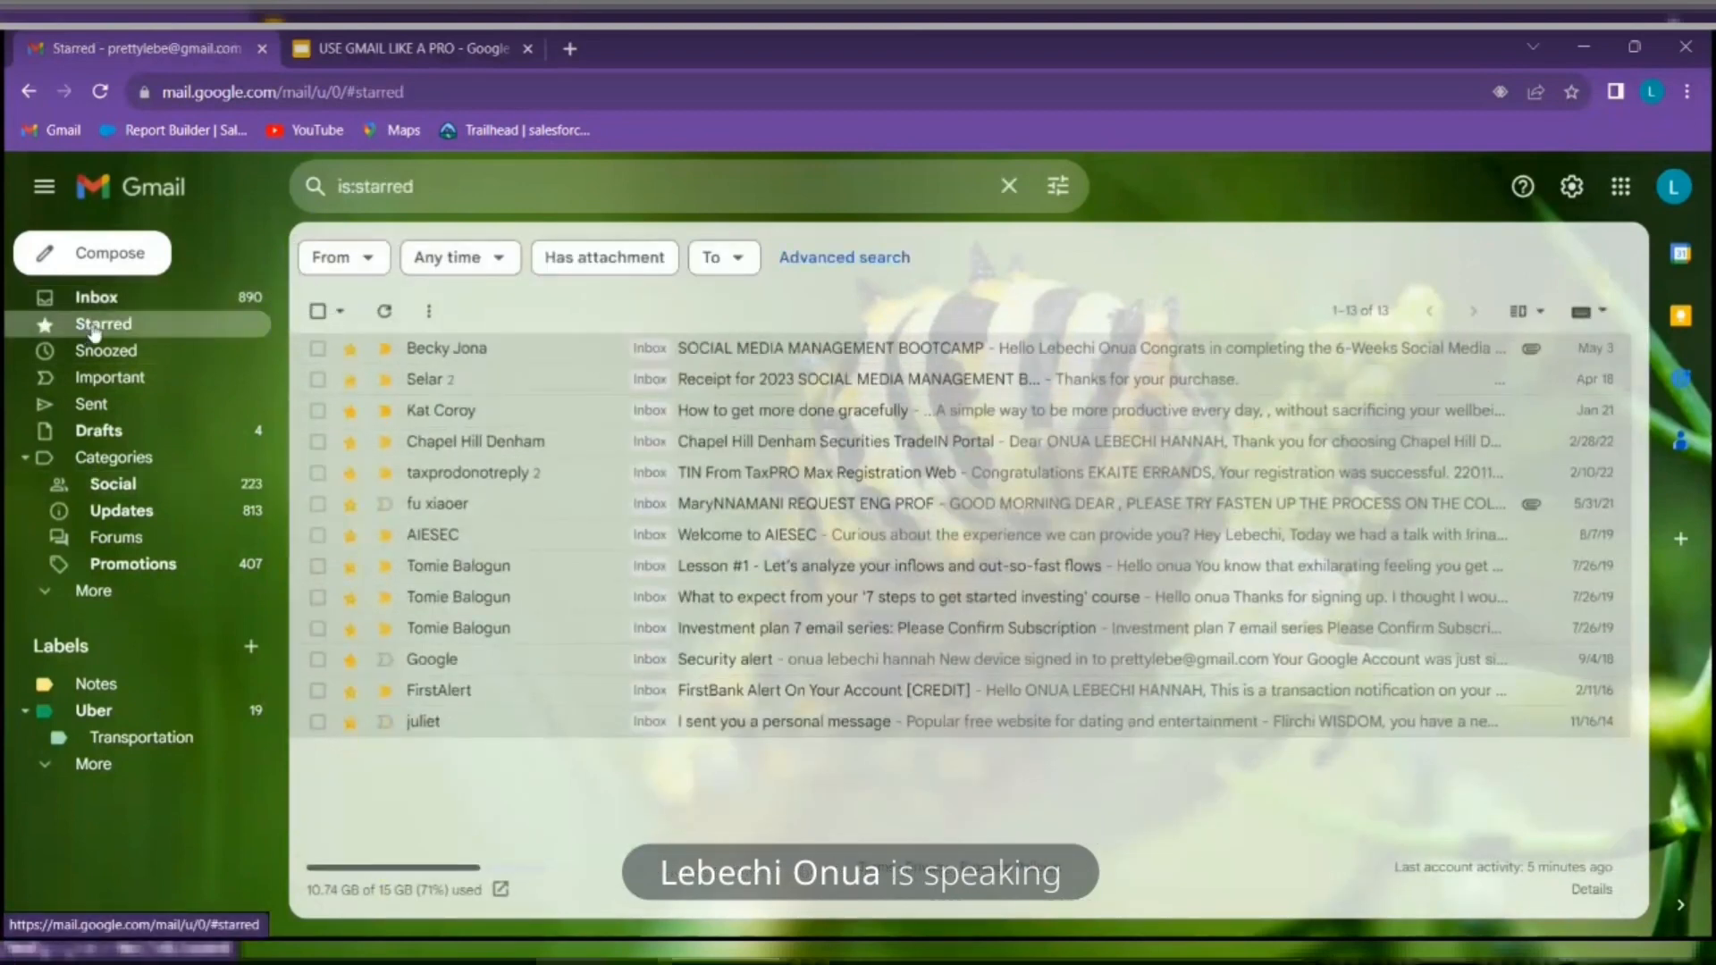
{"action": "left_click", "coordinate": [106, 301]}
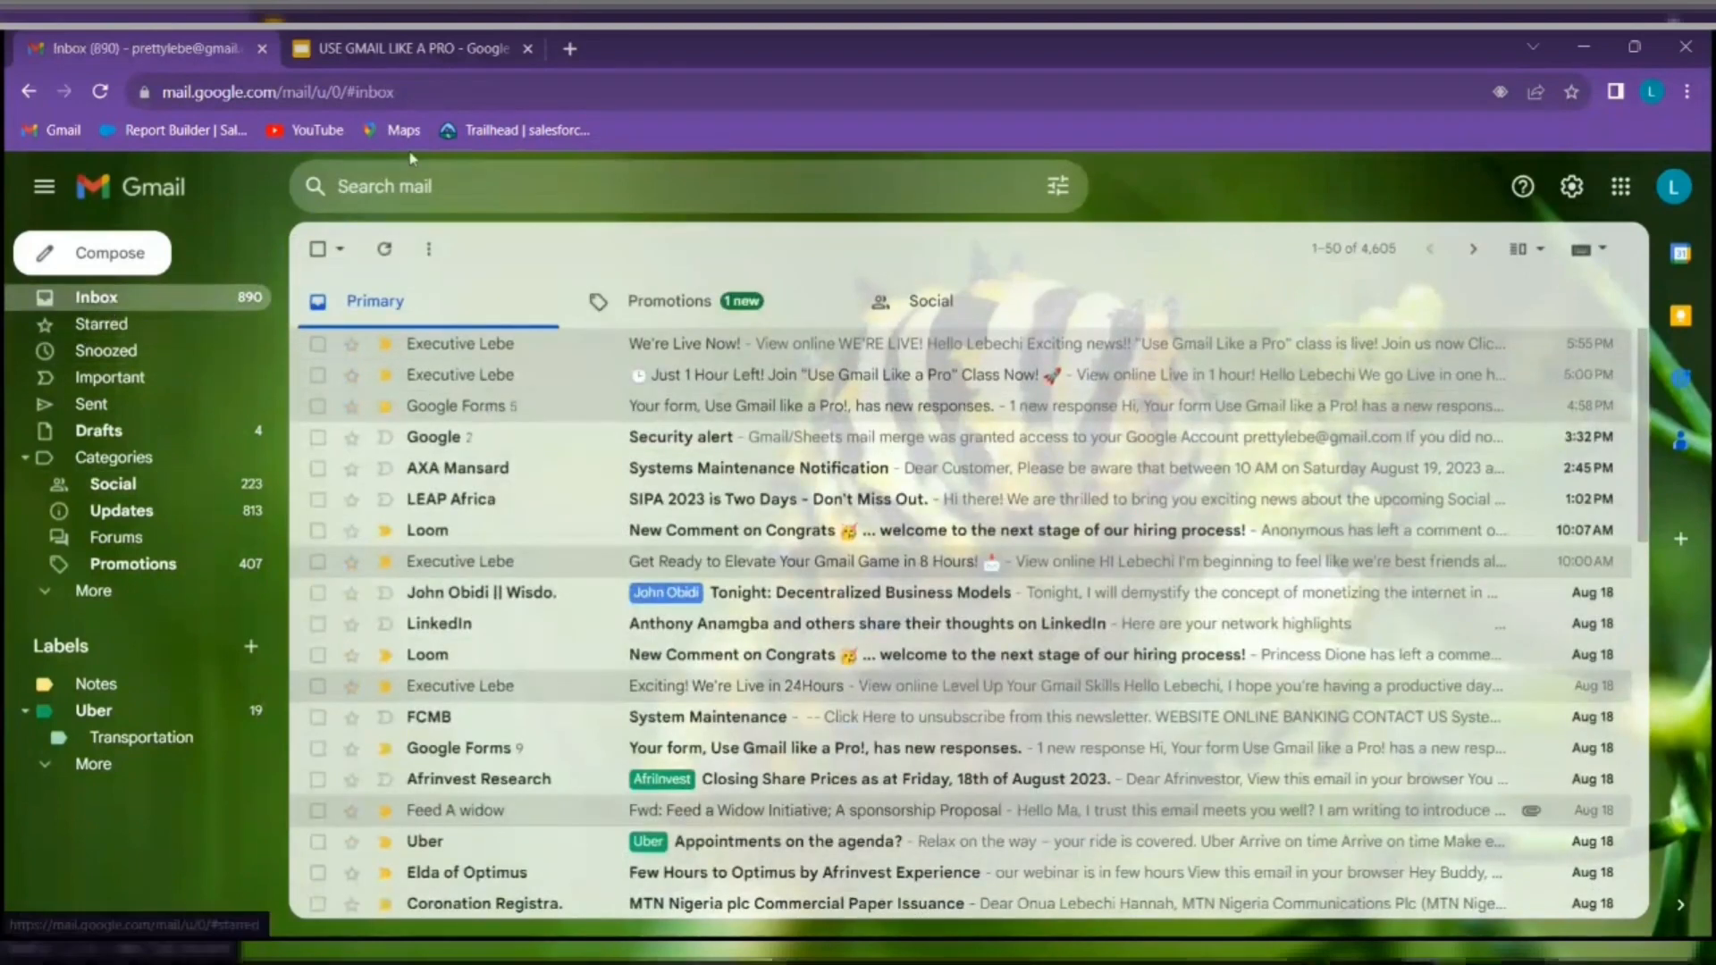
{"action": "left_click", "coordinate": [440, 42]}
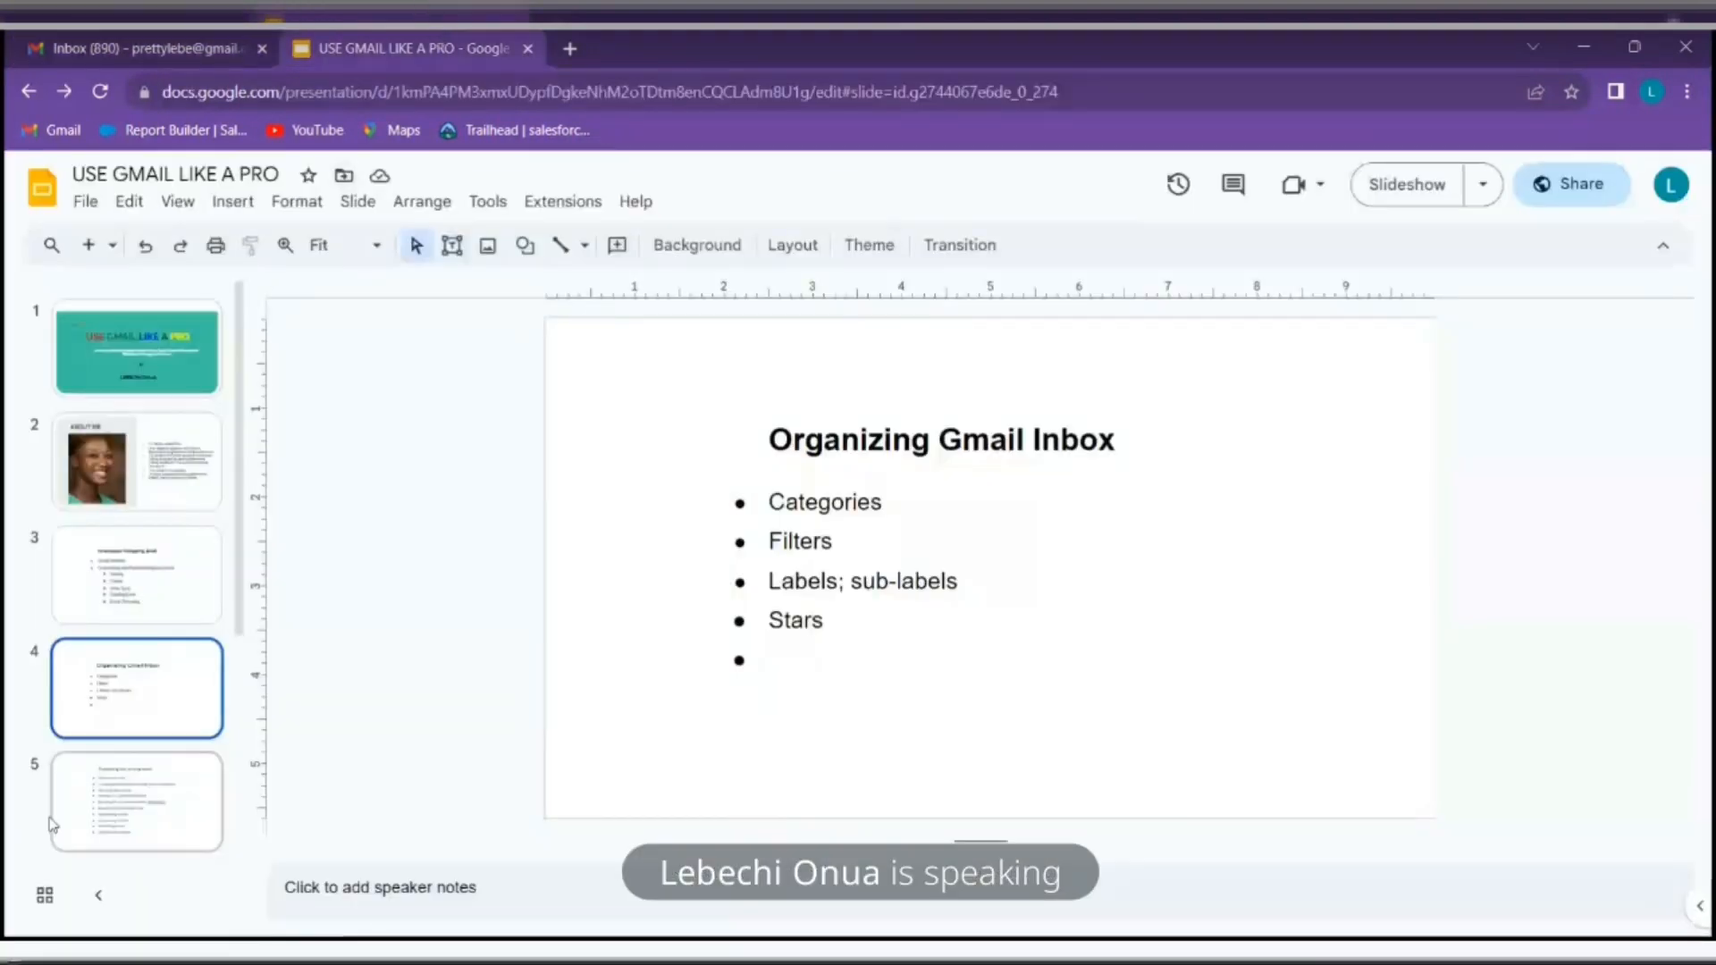
Show slide 5, Composing and sending emails, then go back to the blank Gmail New Message
{"action": "left_click", "coordinate": [93, 813]}
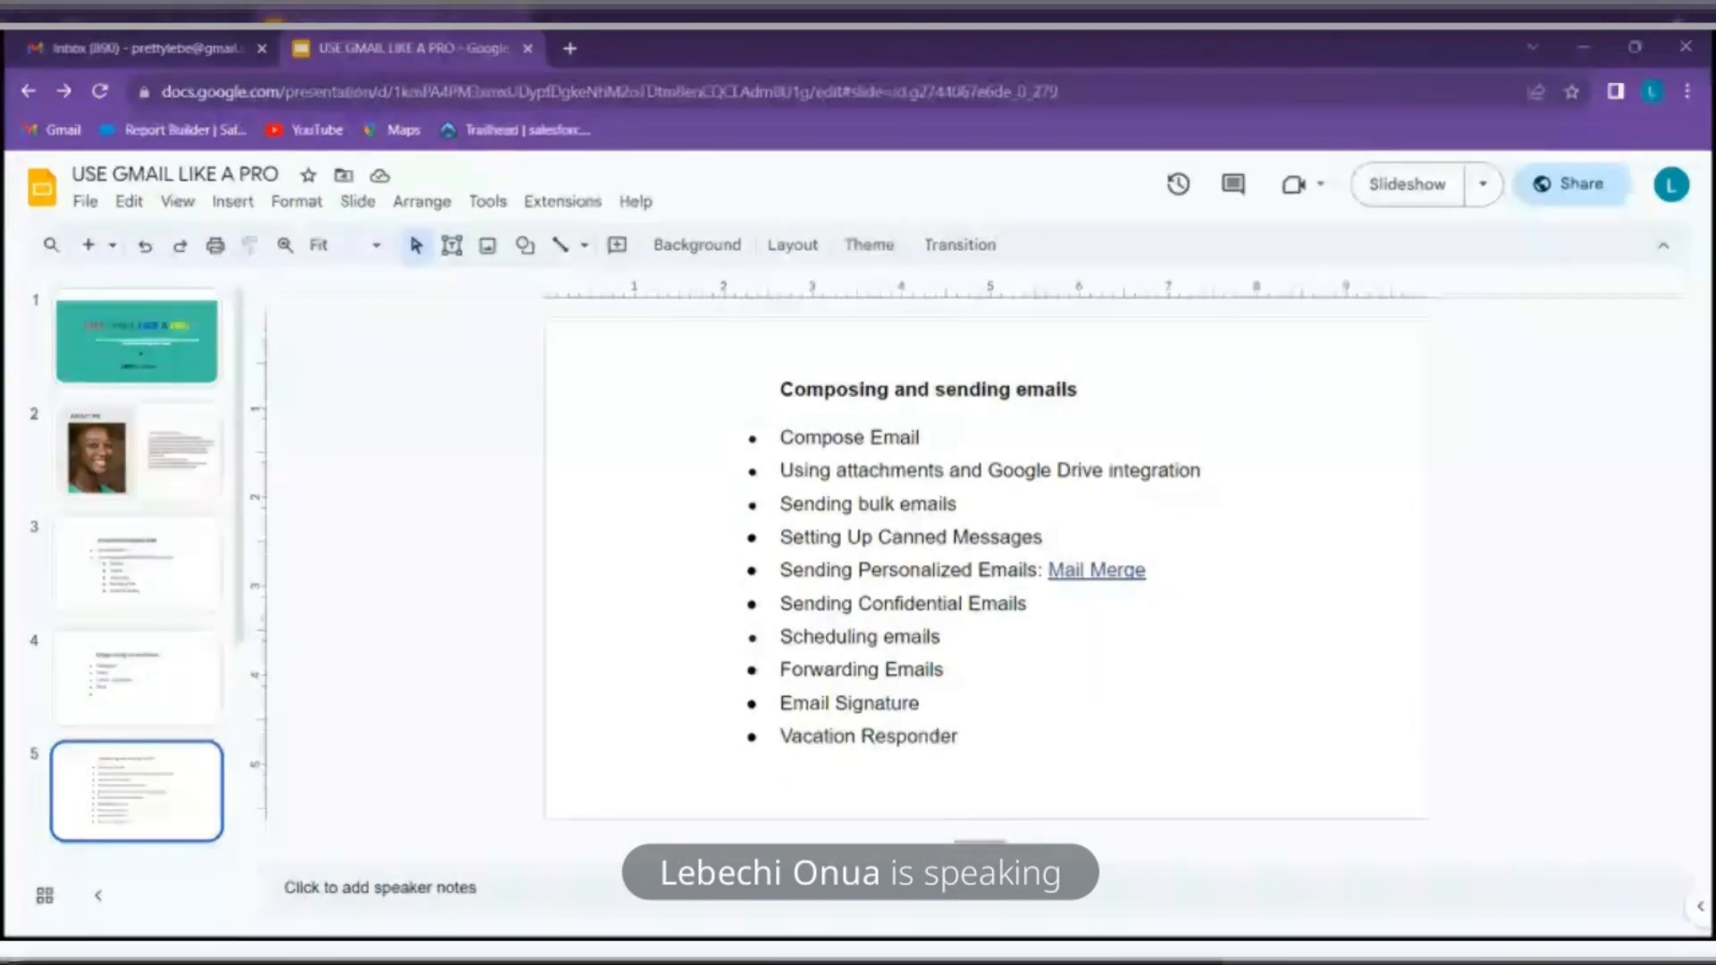
{"action": "left_click", "coordinate": [198, 38]}
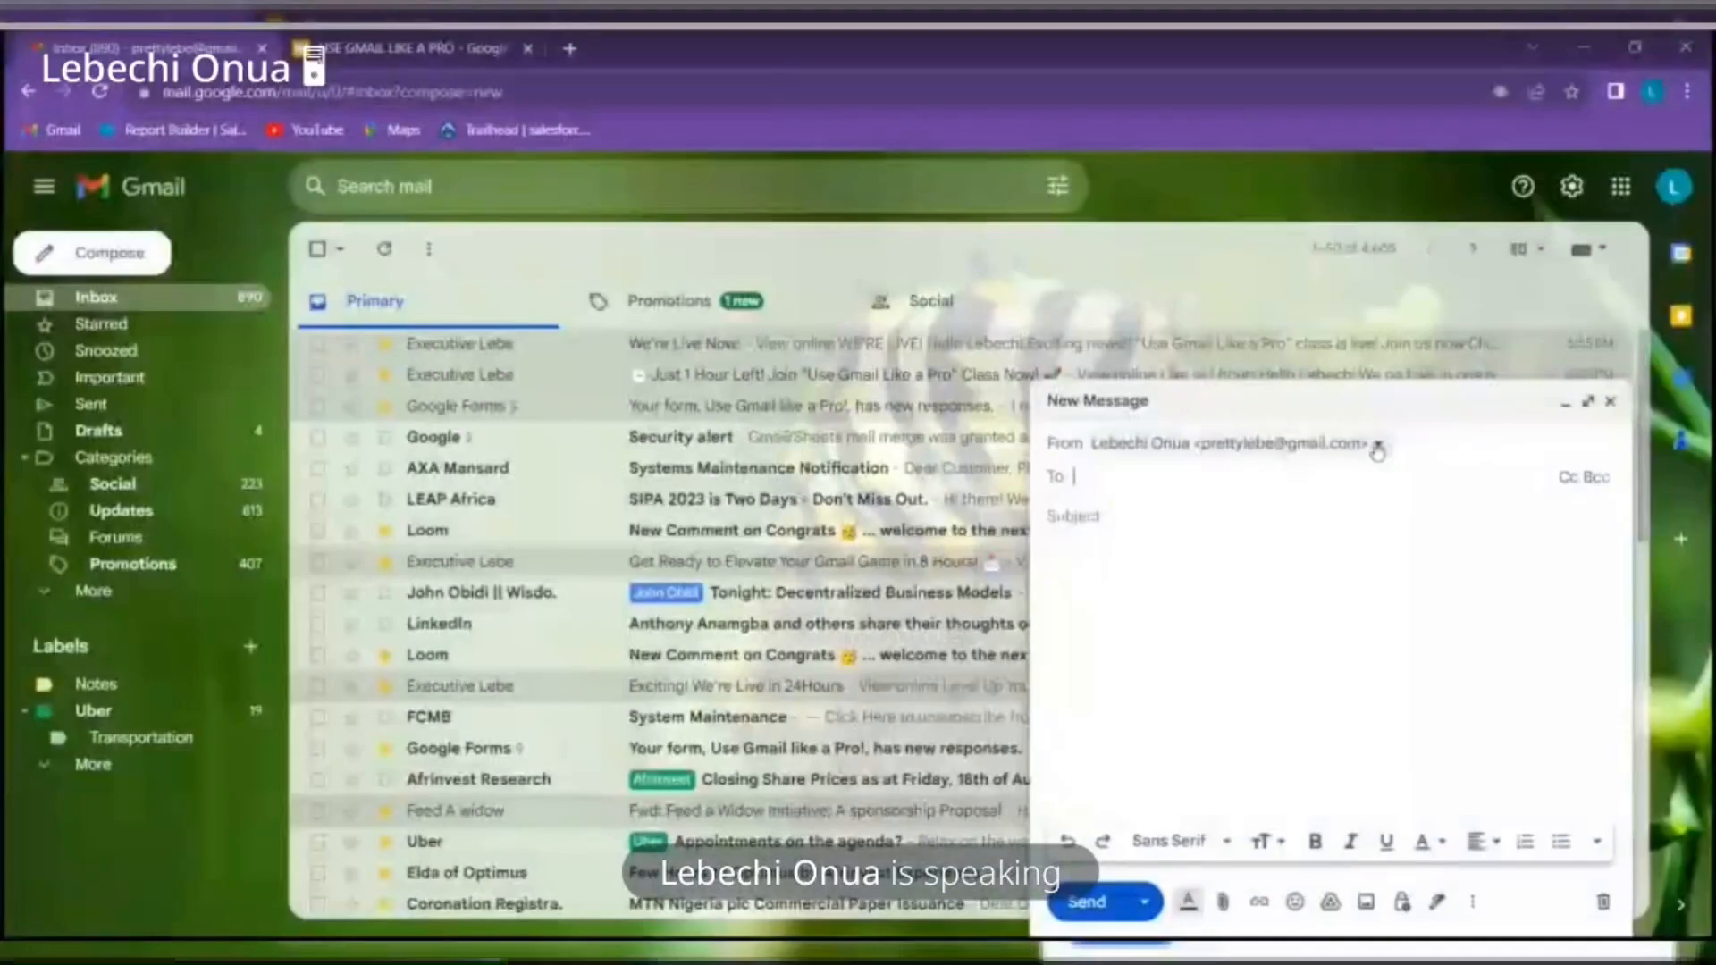
{"action": "left_click", "coordinate": [1379, 449]}
{"action": "left_click", "coordinate": [1379, 452]}
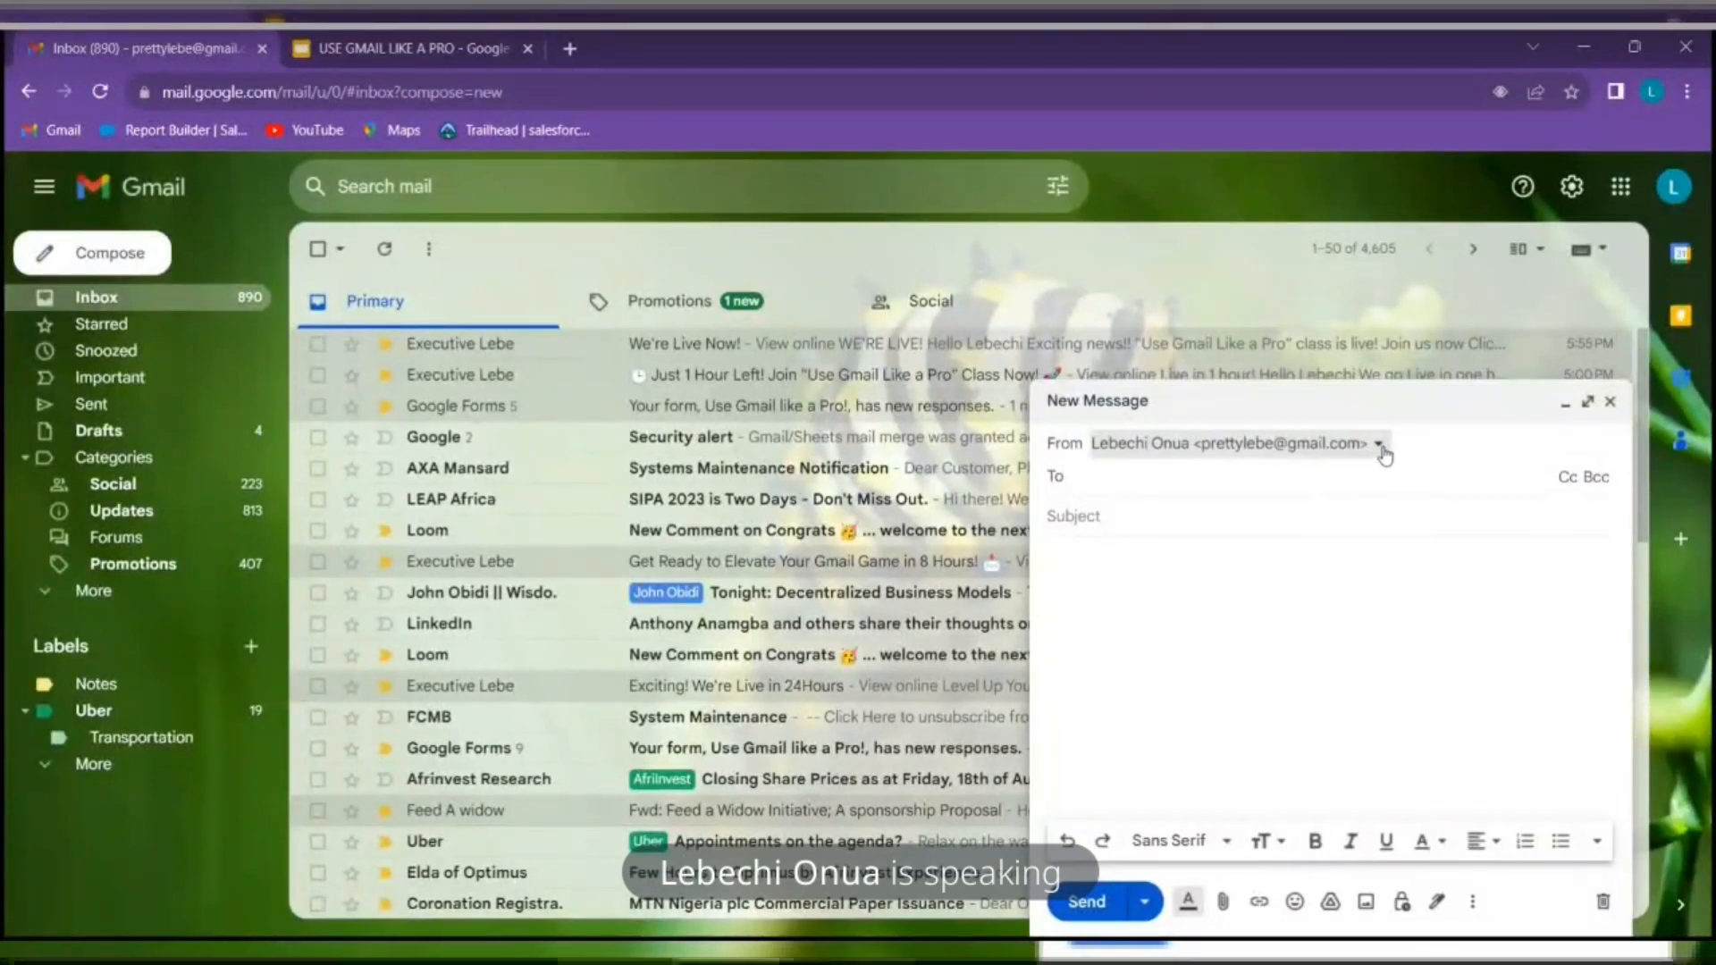
Paste the main recipient's e-mail address into the To field of the new message
{"action": "left_click", "coordinate": [1382, 451]}
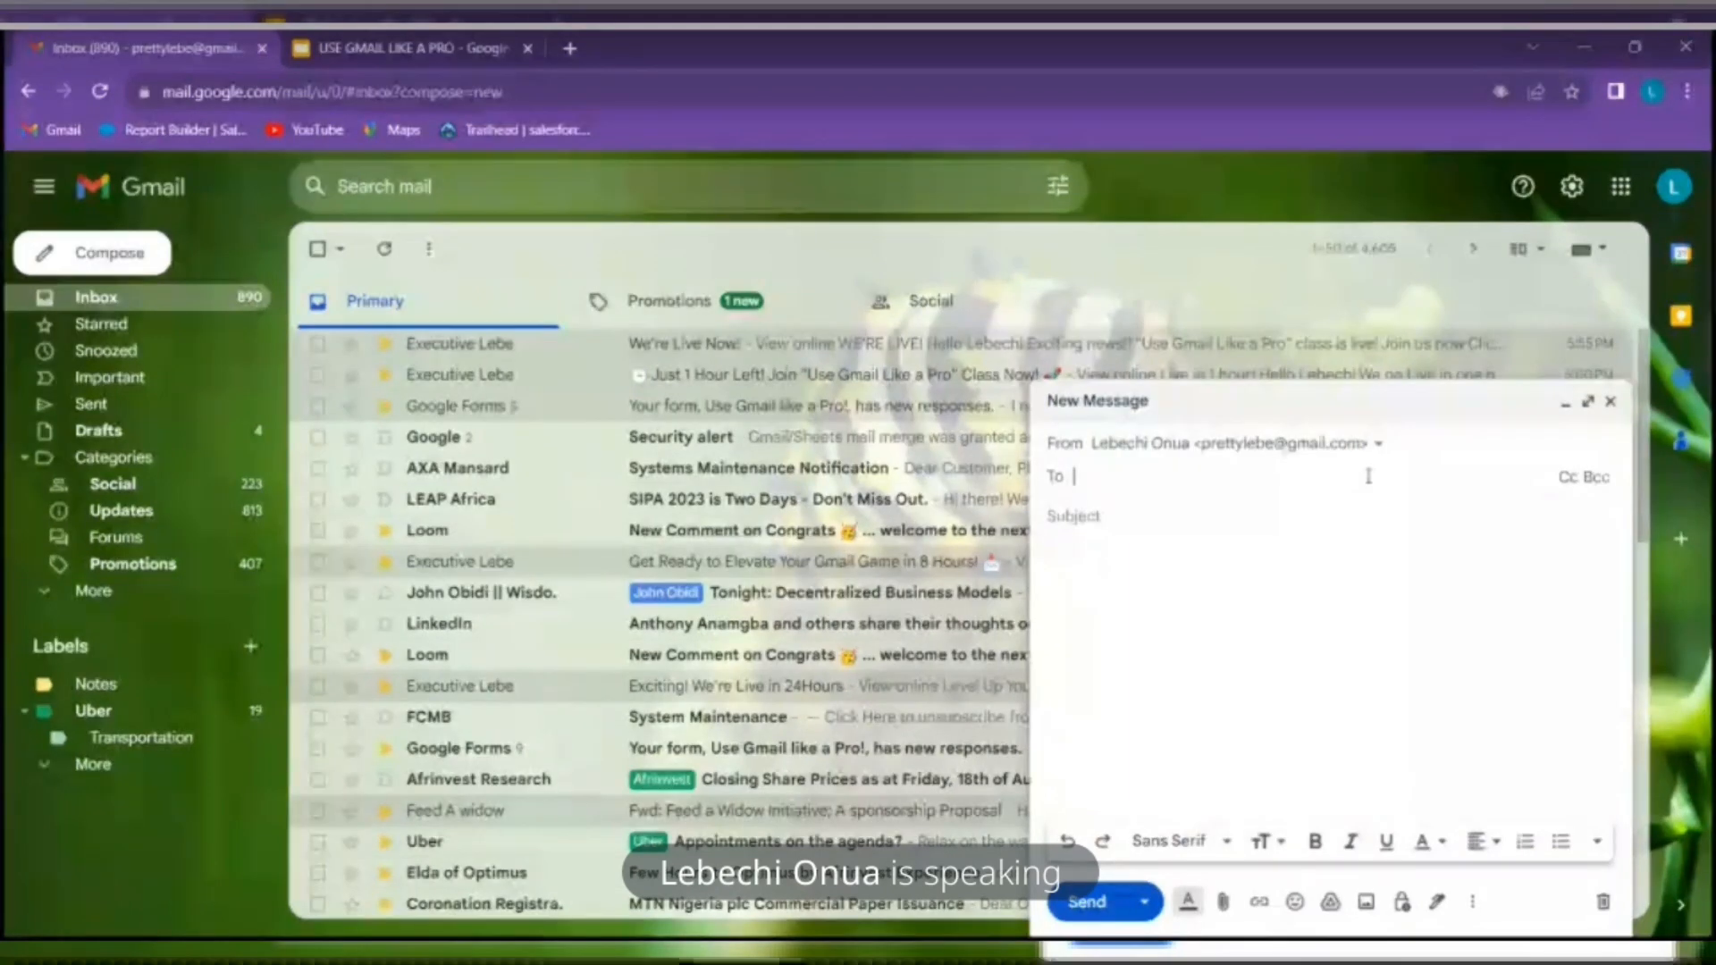
{"action": "key", "text": "ctrl+v"}
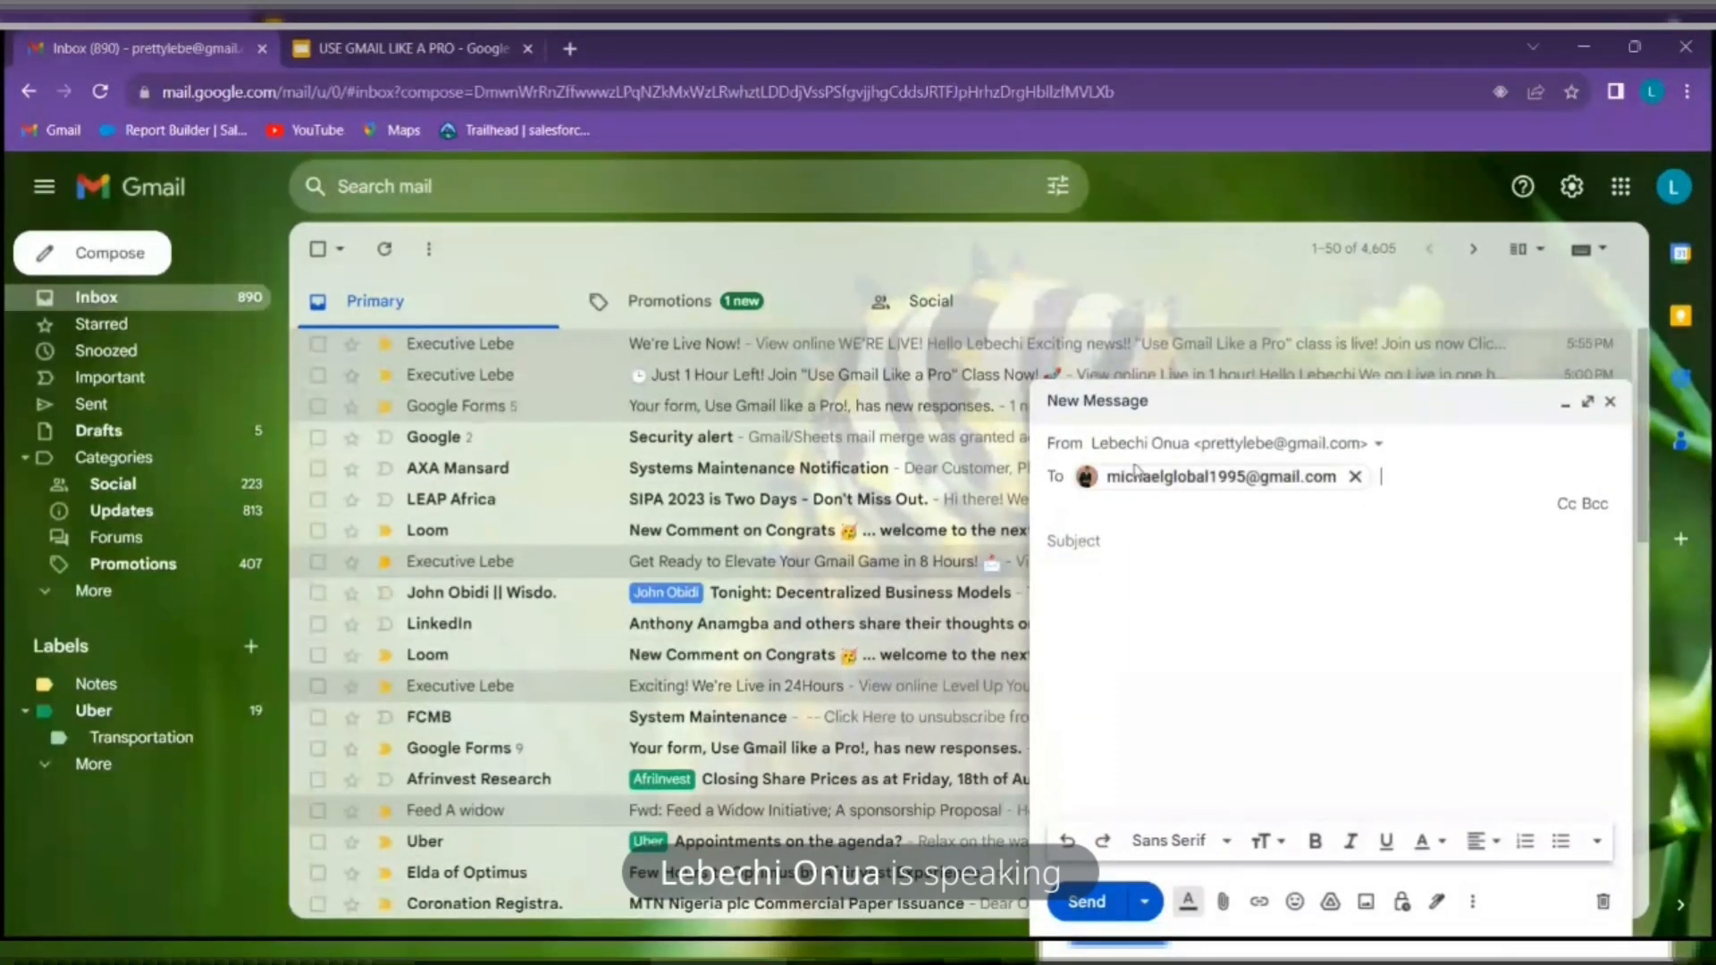
{"action": "mouse_move", "coordinate": [1142, 471]}
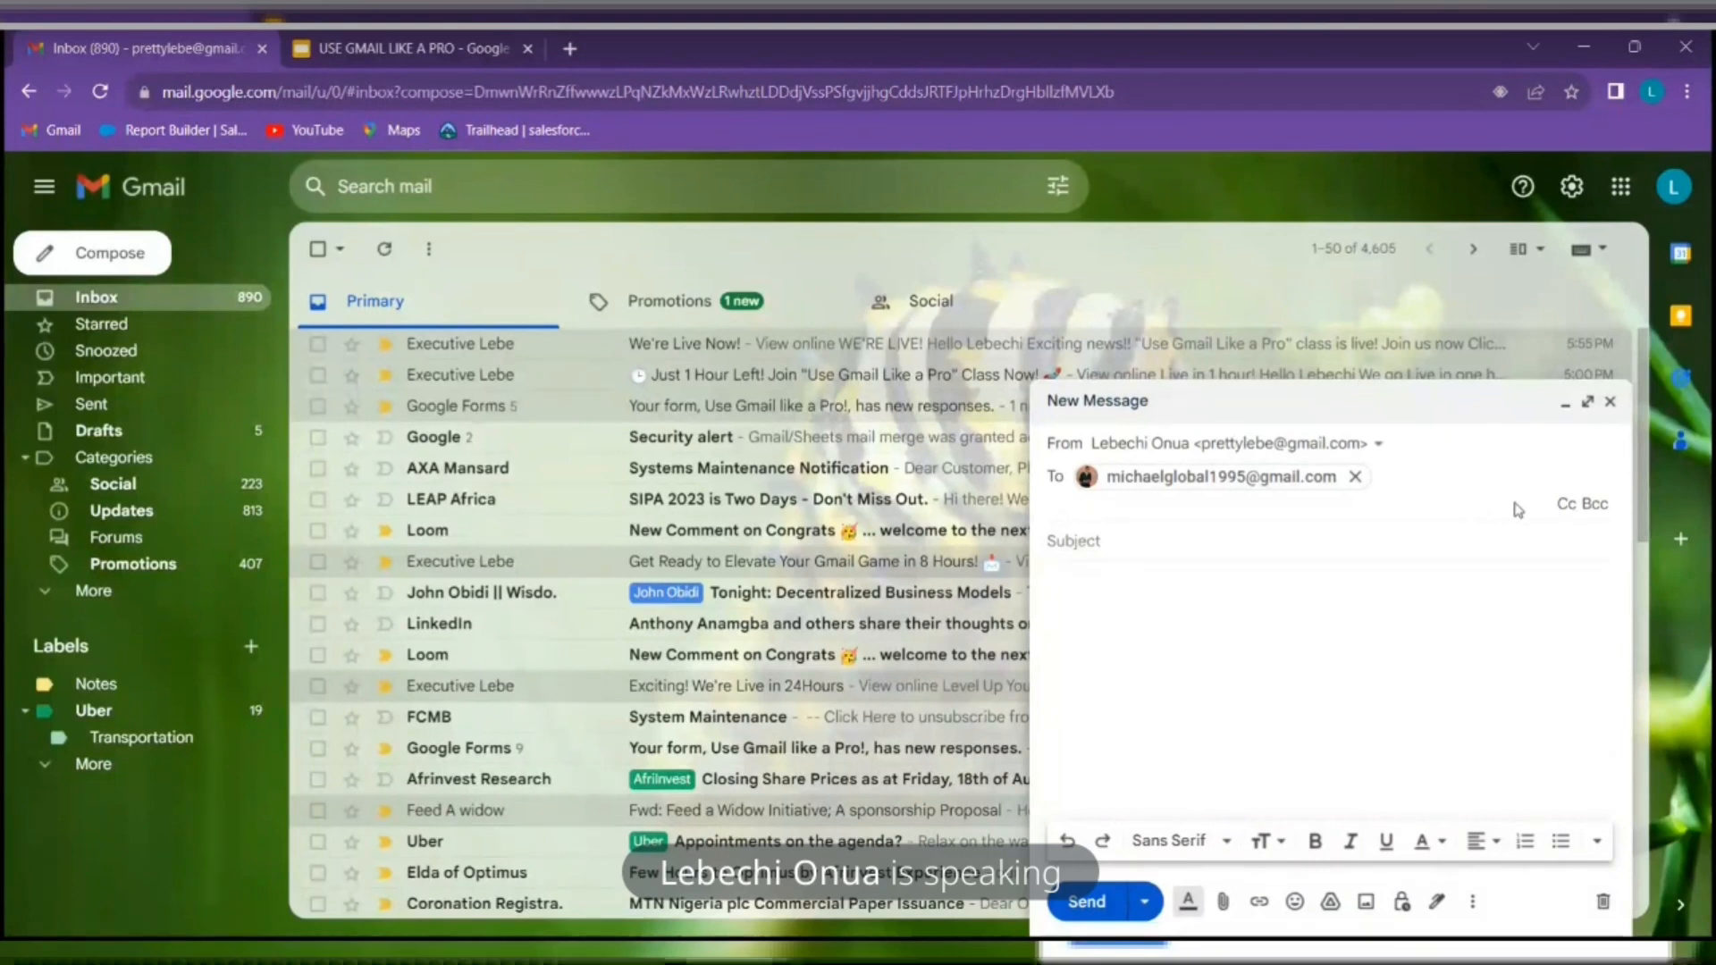
Add a Cc line and pick the suggested contact for the Cc recipient's e-mail address
{"action": "left_click", "coordinate": [1566, 503]}
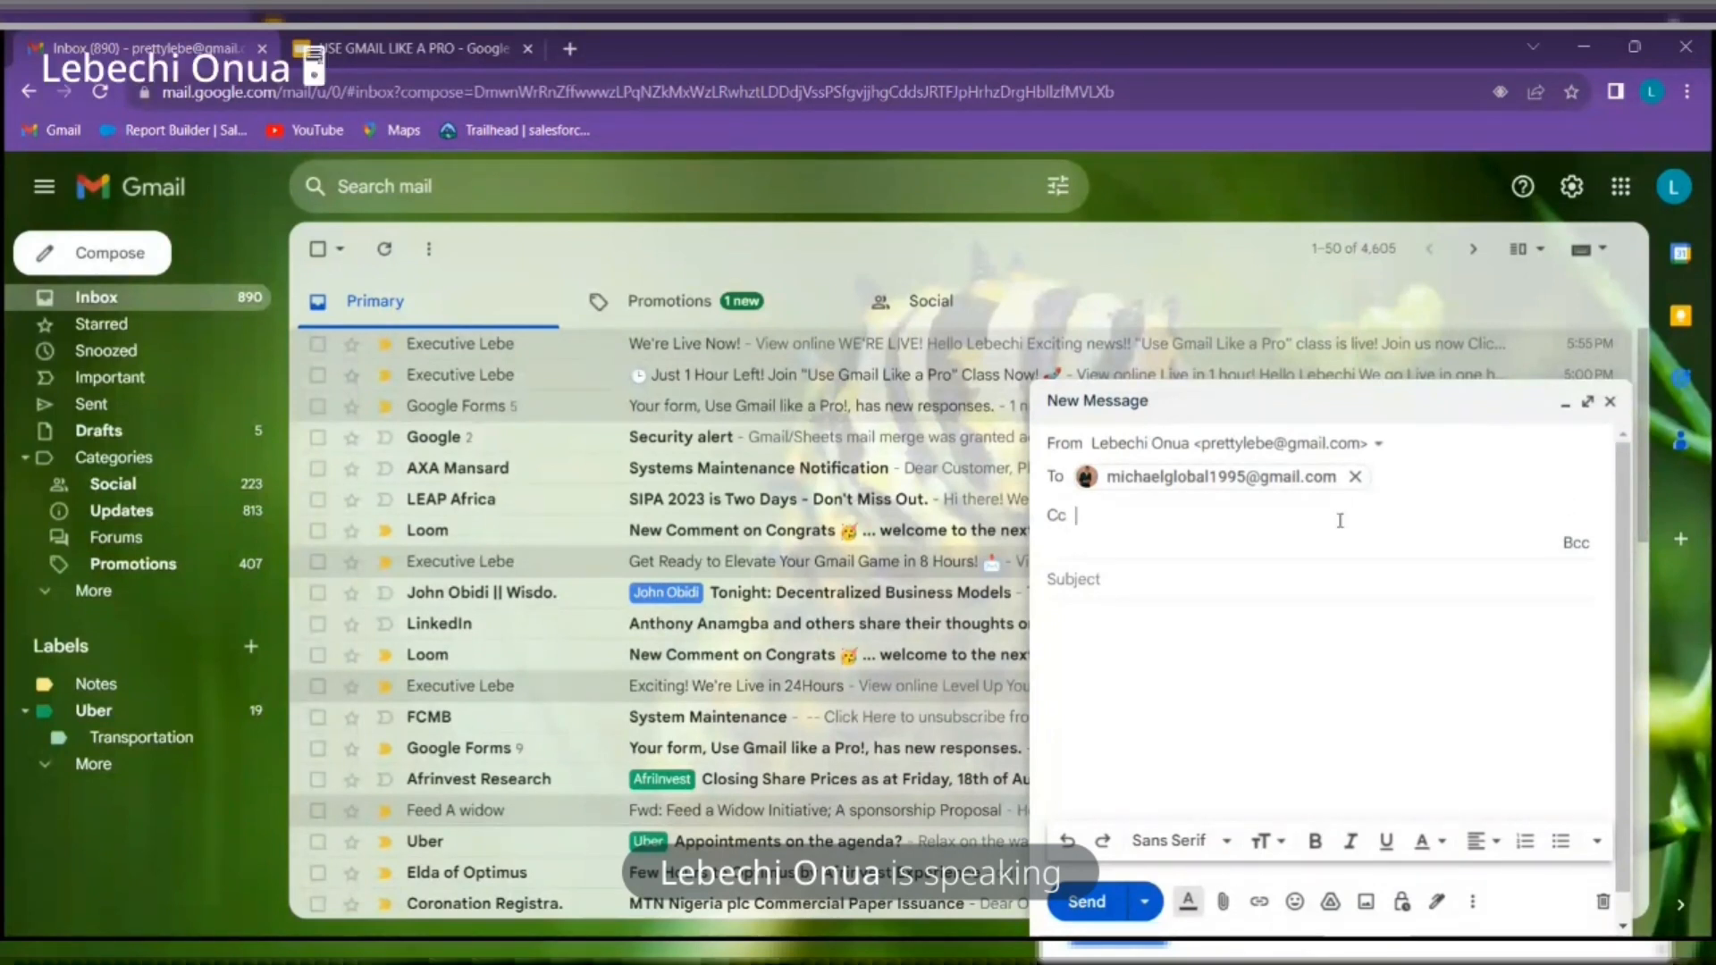
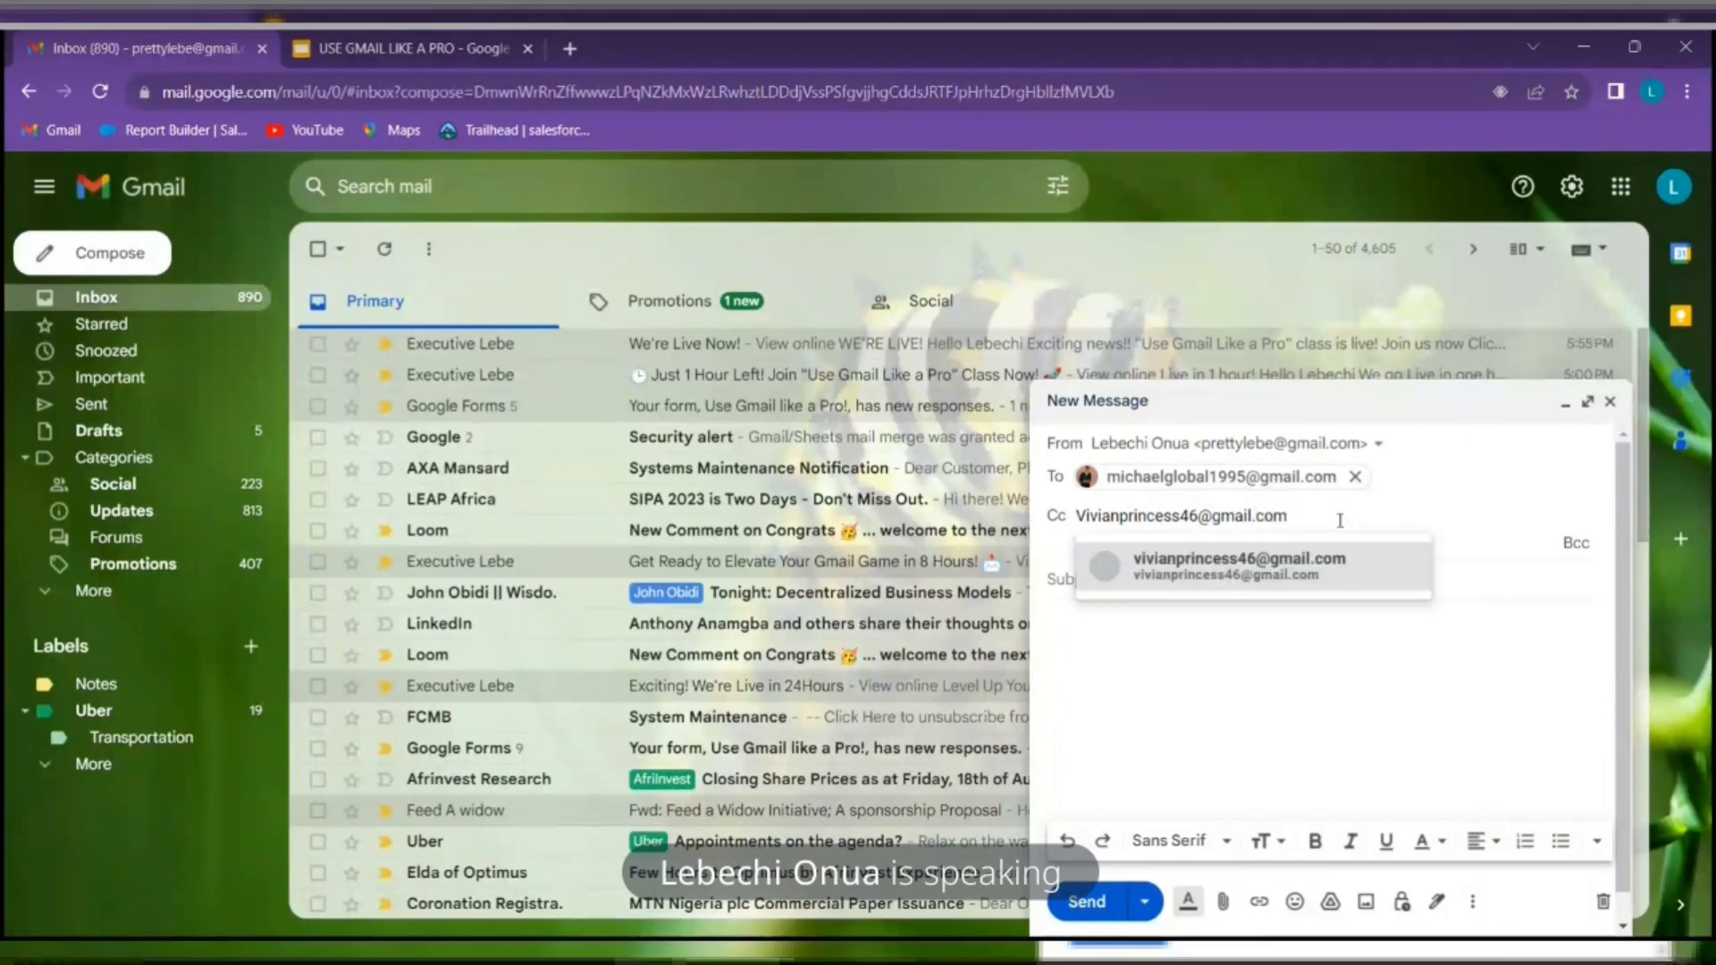
{"action": "left_click", "coordinate": [1365, 573]}
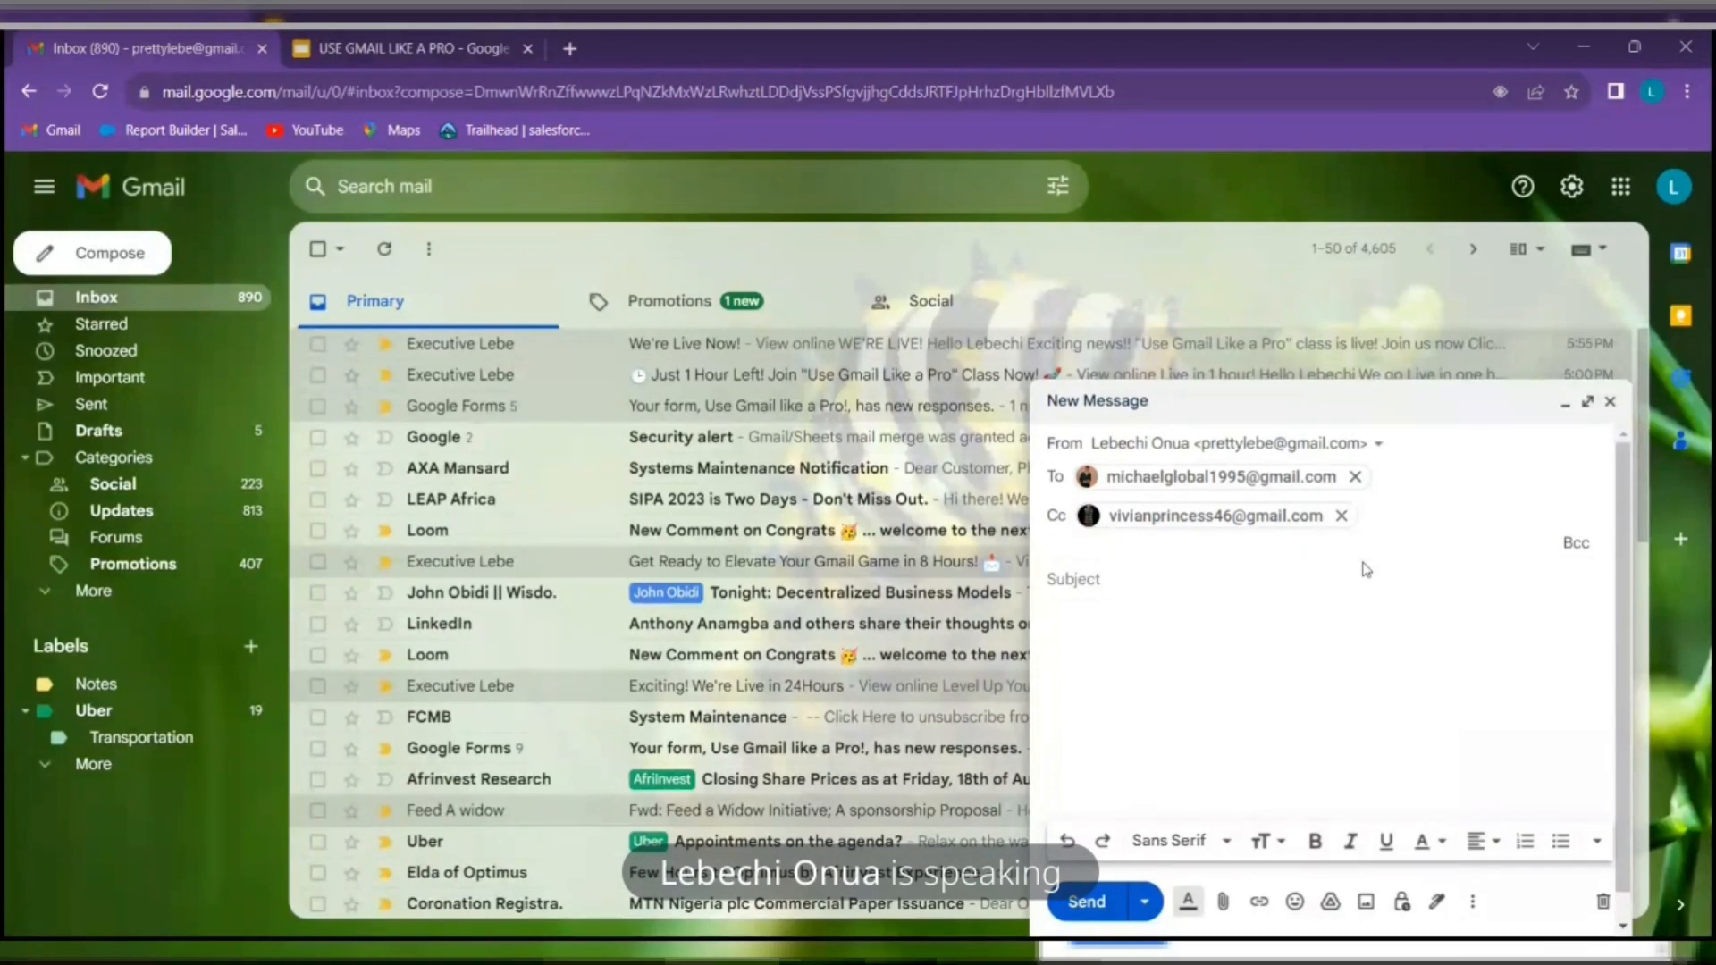
Open a Bcc line with Ctrl+Shift+B and add the Bcc recipient
{"action": "key", "text": "ctrl+shift+b"}
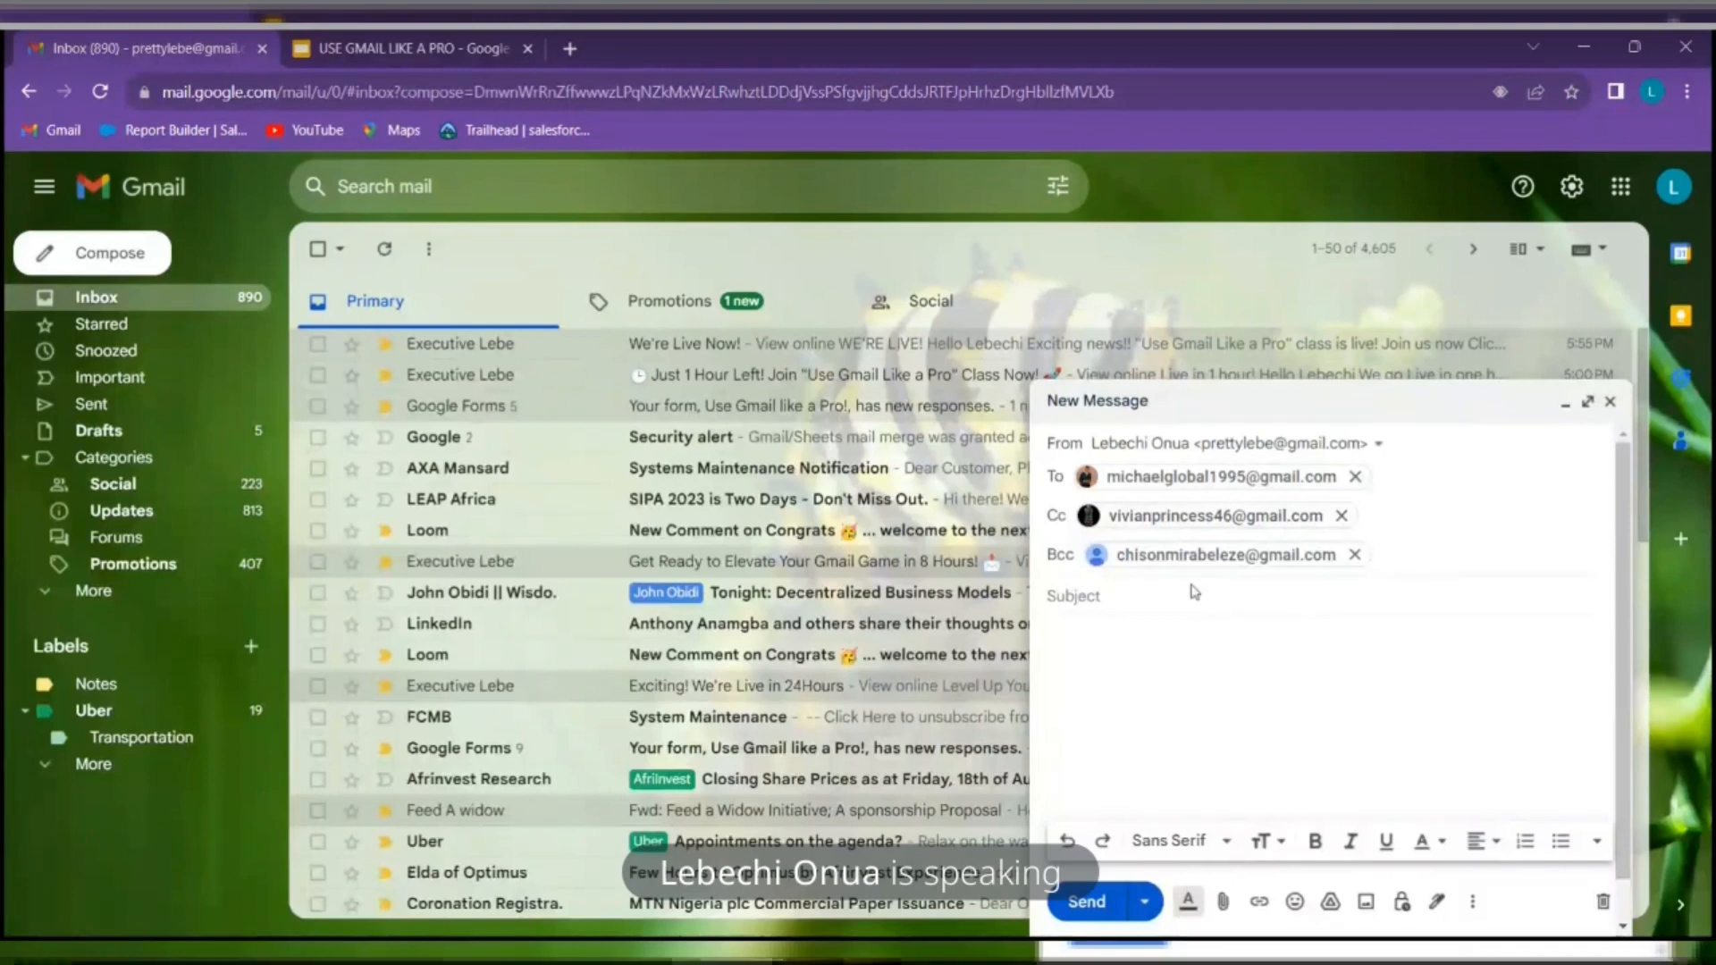
{"action": "mouse_move", "coordinate": [1321, 556]}
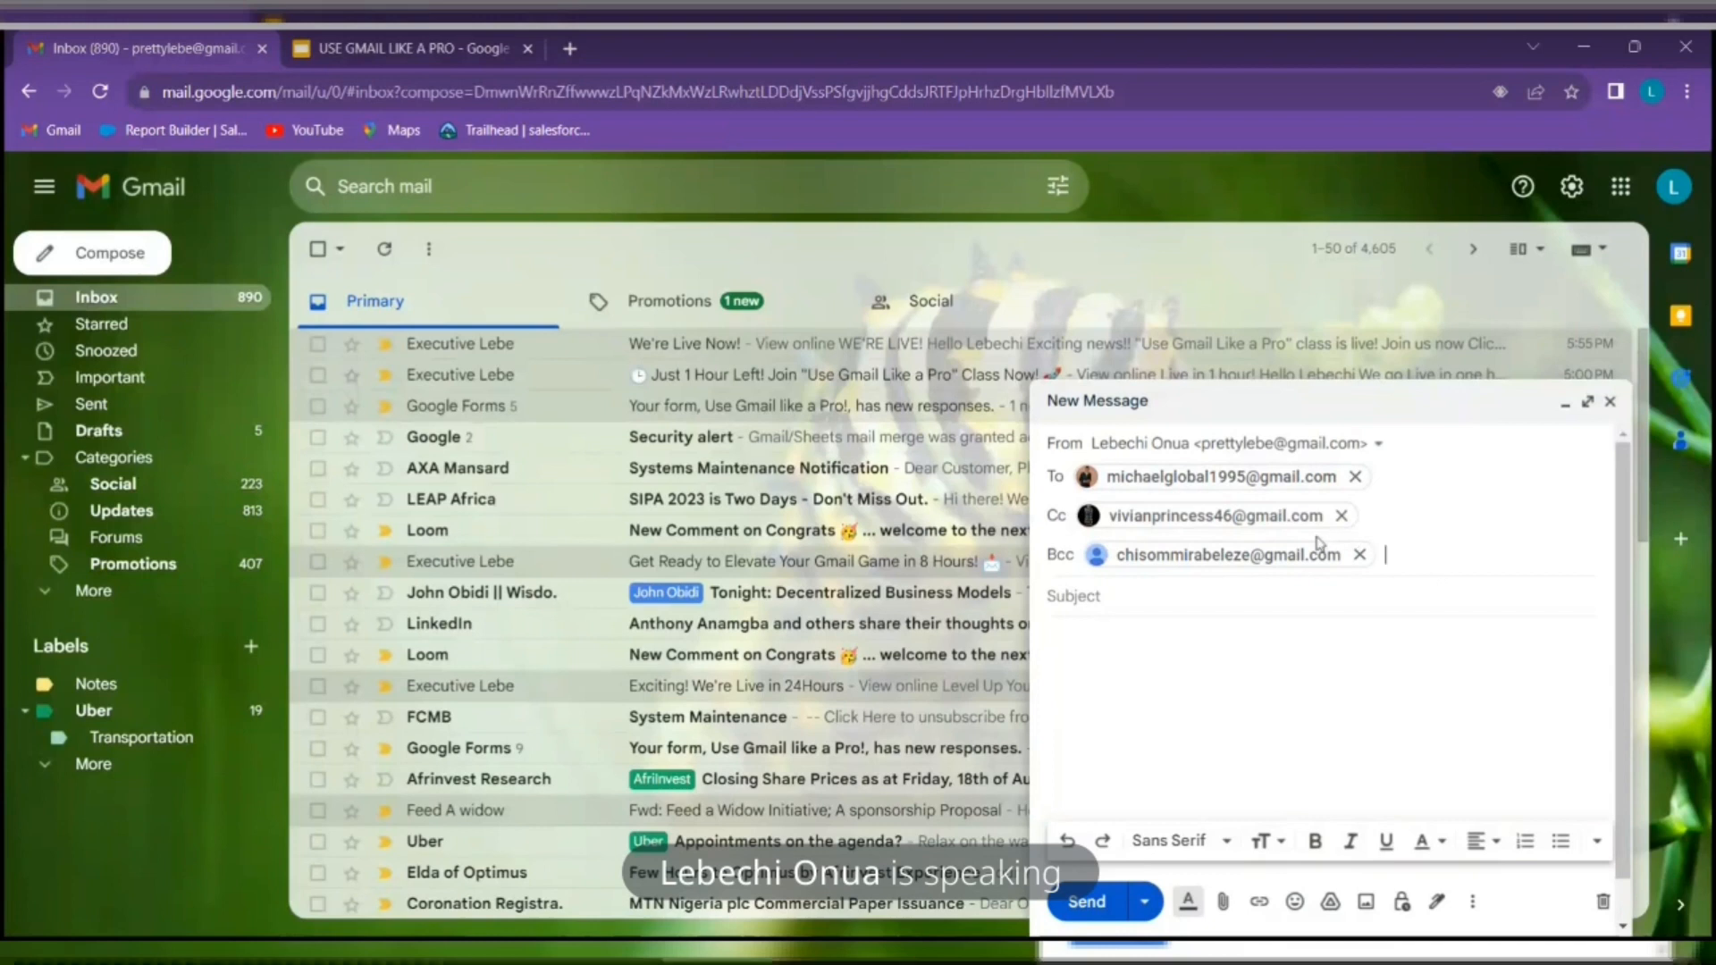
{"action": "mouse_move", "coordinate": [1347, 529]}
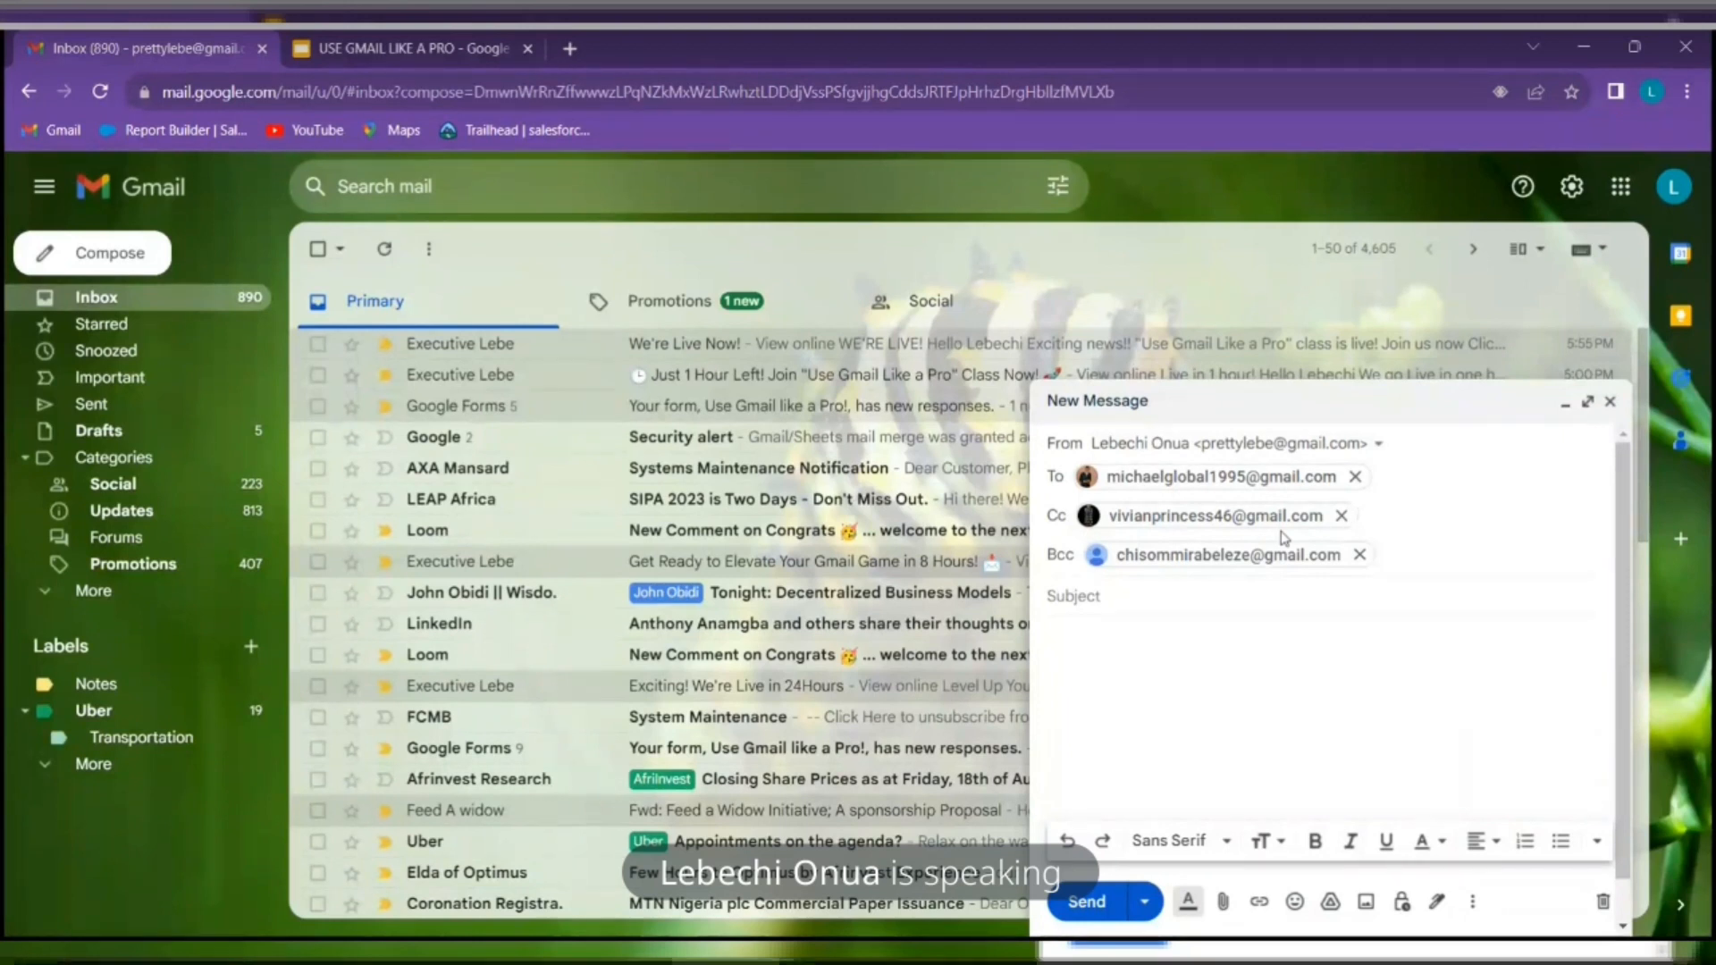
Replace the trial subjects INVOICE, REMINDER ABOUT and COMPLAINTS with the final subject TEST
{"action": "left_click", "coordinate": [1258, 594]}
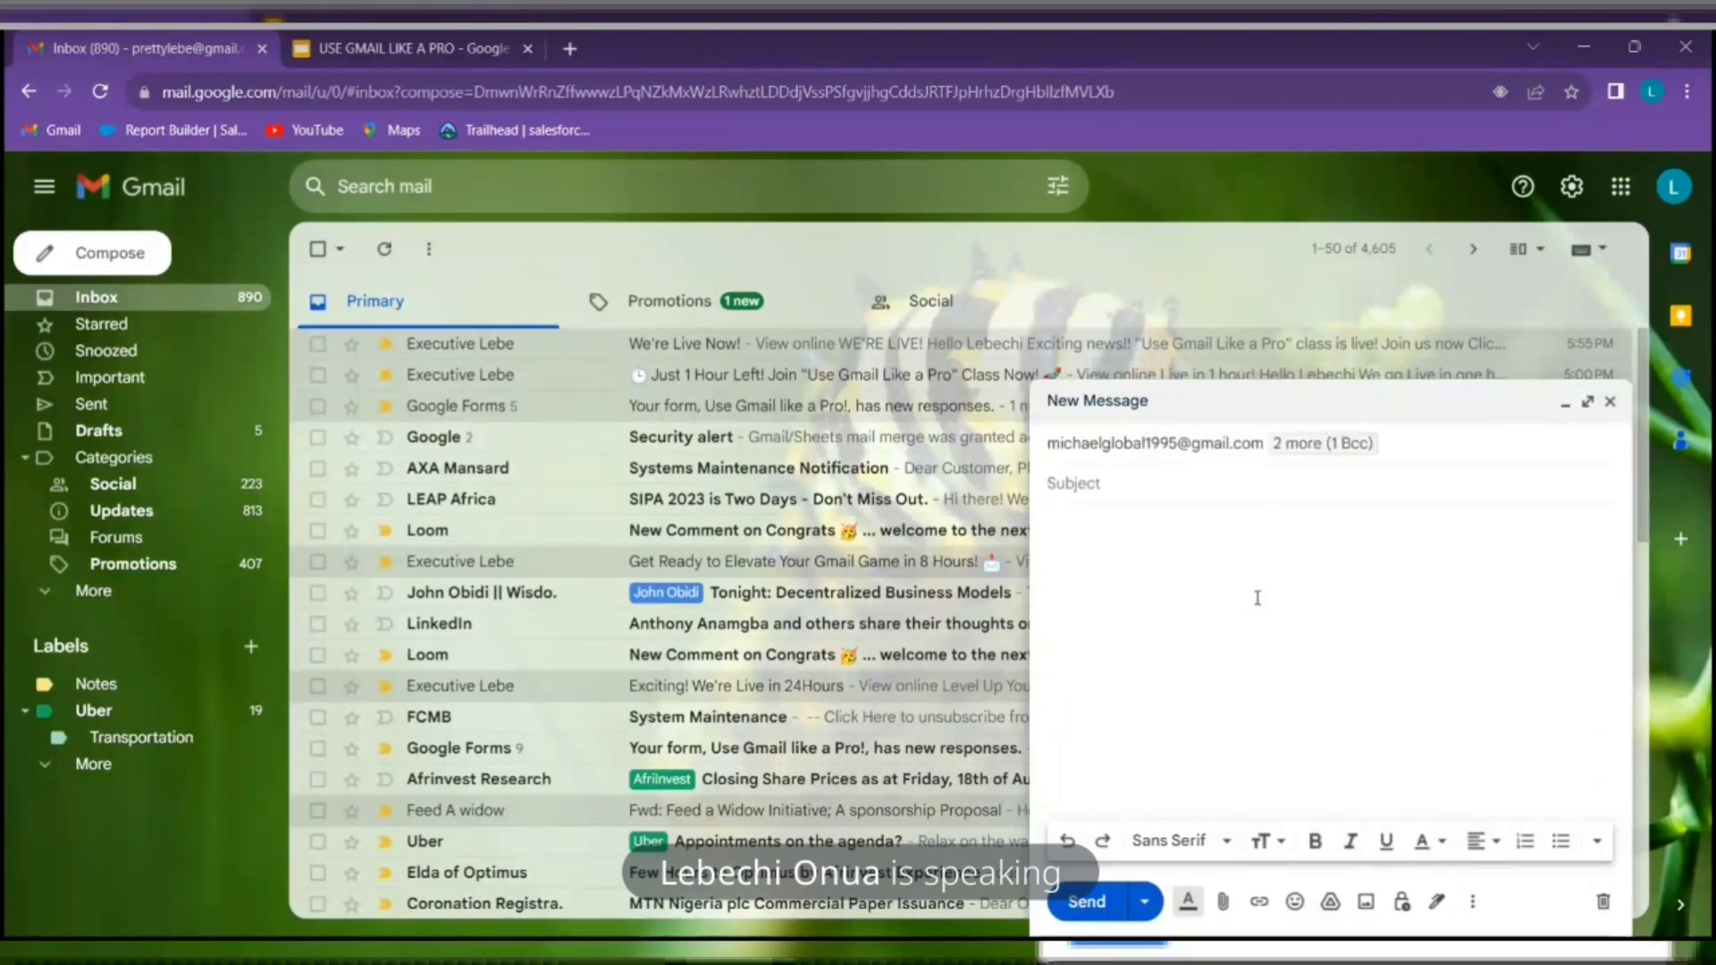
{"action": "left_click", "coordinate": [1267, 478]}
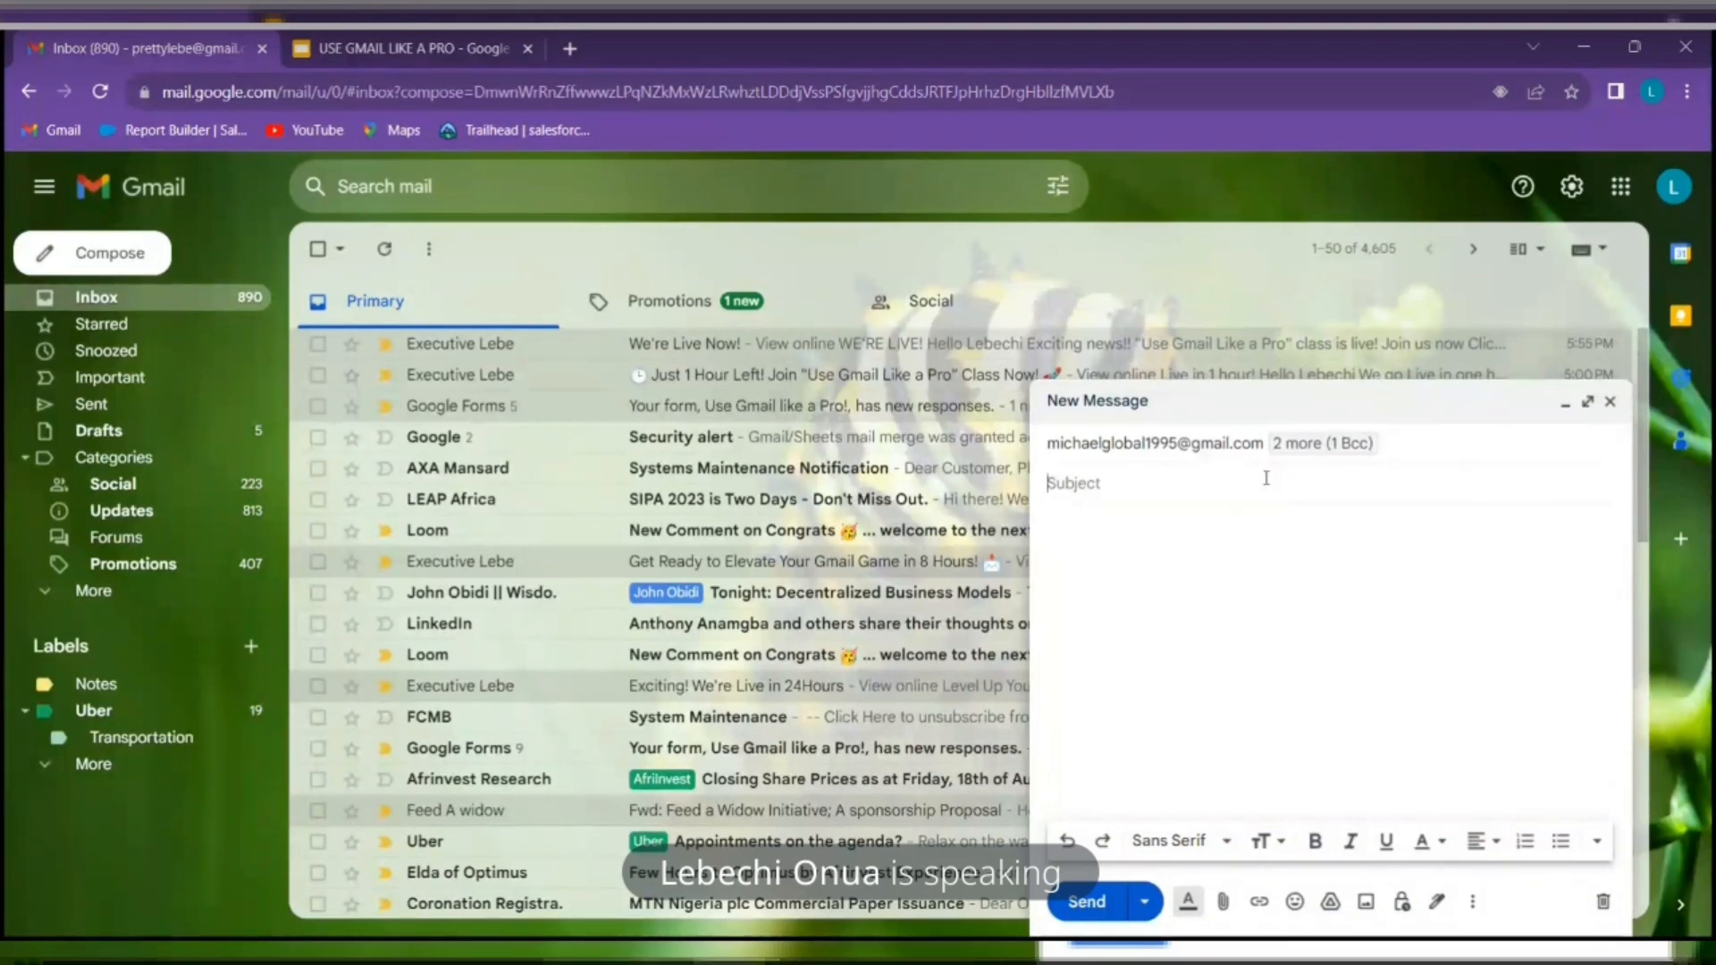
{"action": "type", "text": "INVOICE"}
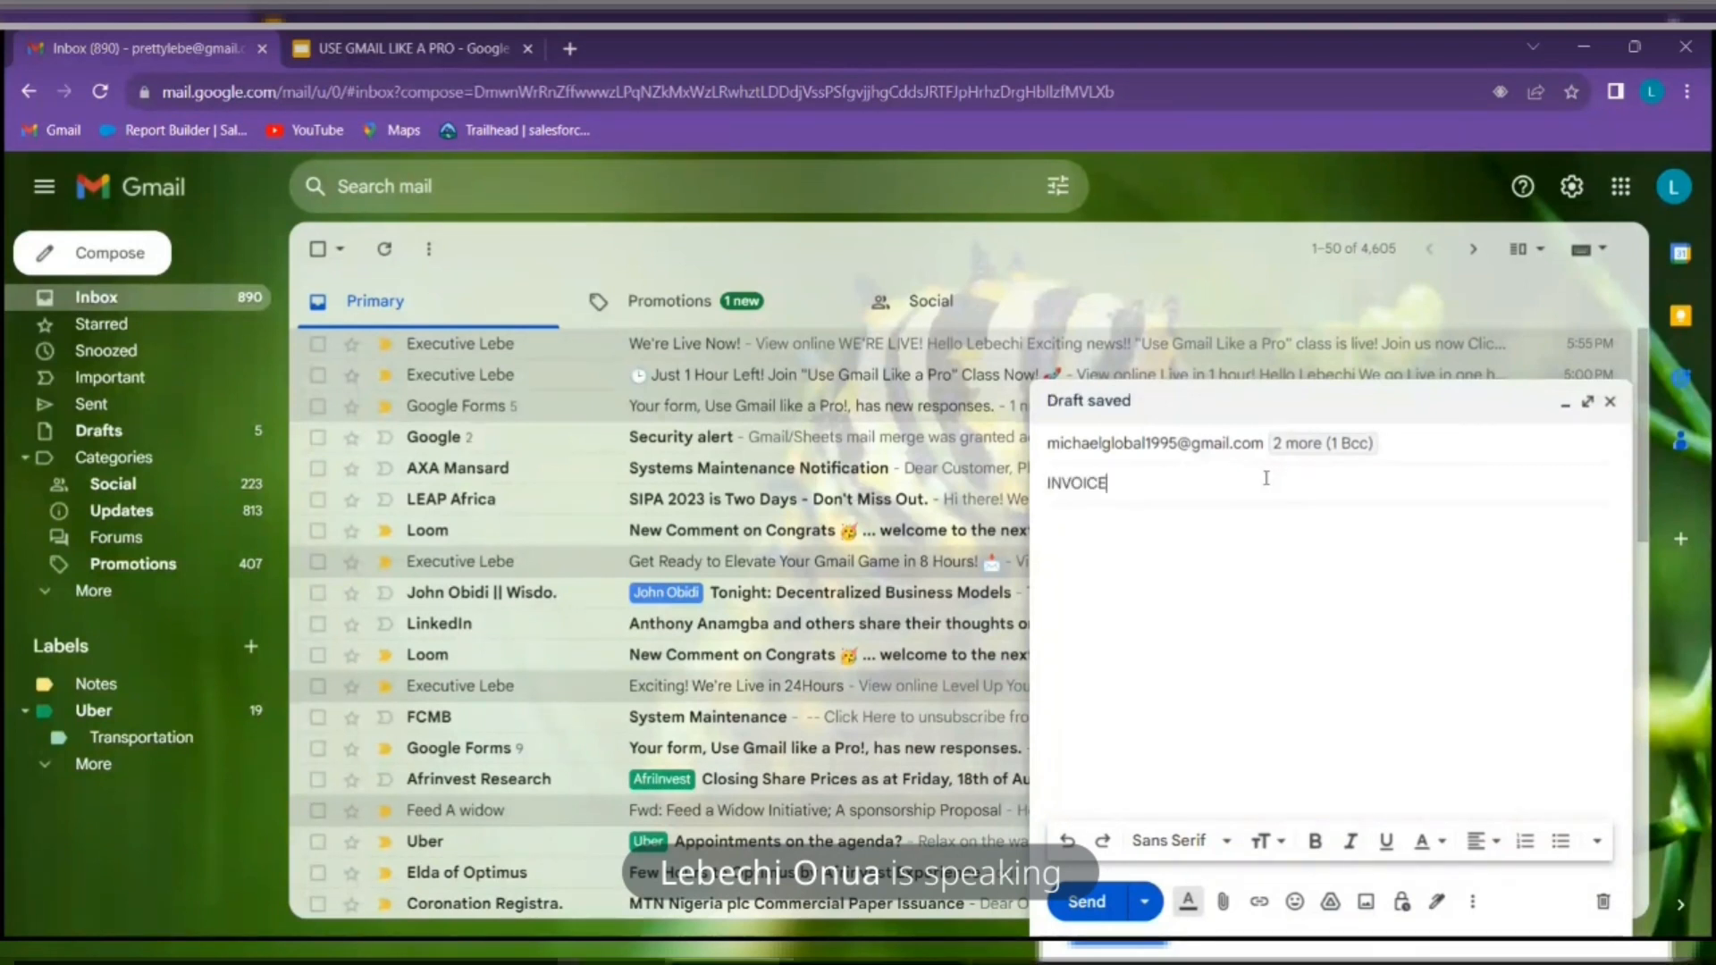
{"action": "key", "text": "BackSpace"}
{"action": "key", "text": "BackSpace"}
{"action": "key", "text": "BackSpace"}
{"action": "key", "text": "BackSpace"}
{"action": "key", "text": "BackSpace"}
{"action": "key", "text": "BackSpace"}
{"action": "key", "text": "BackSpace"}
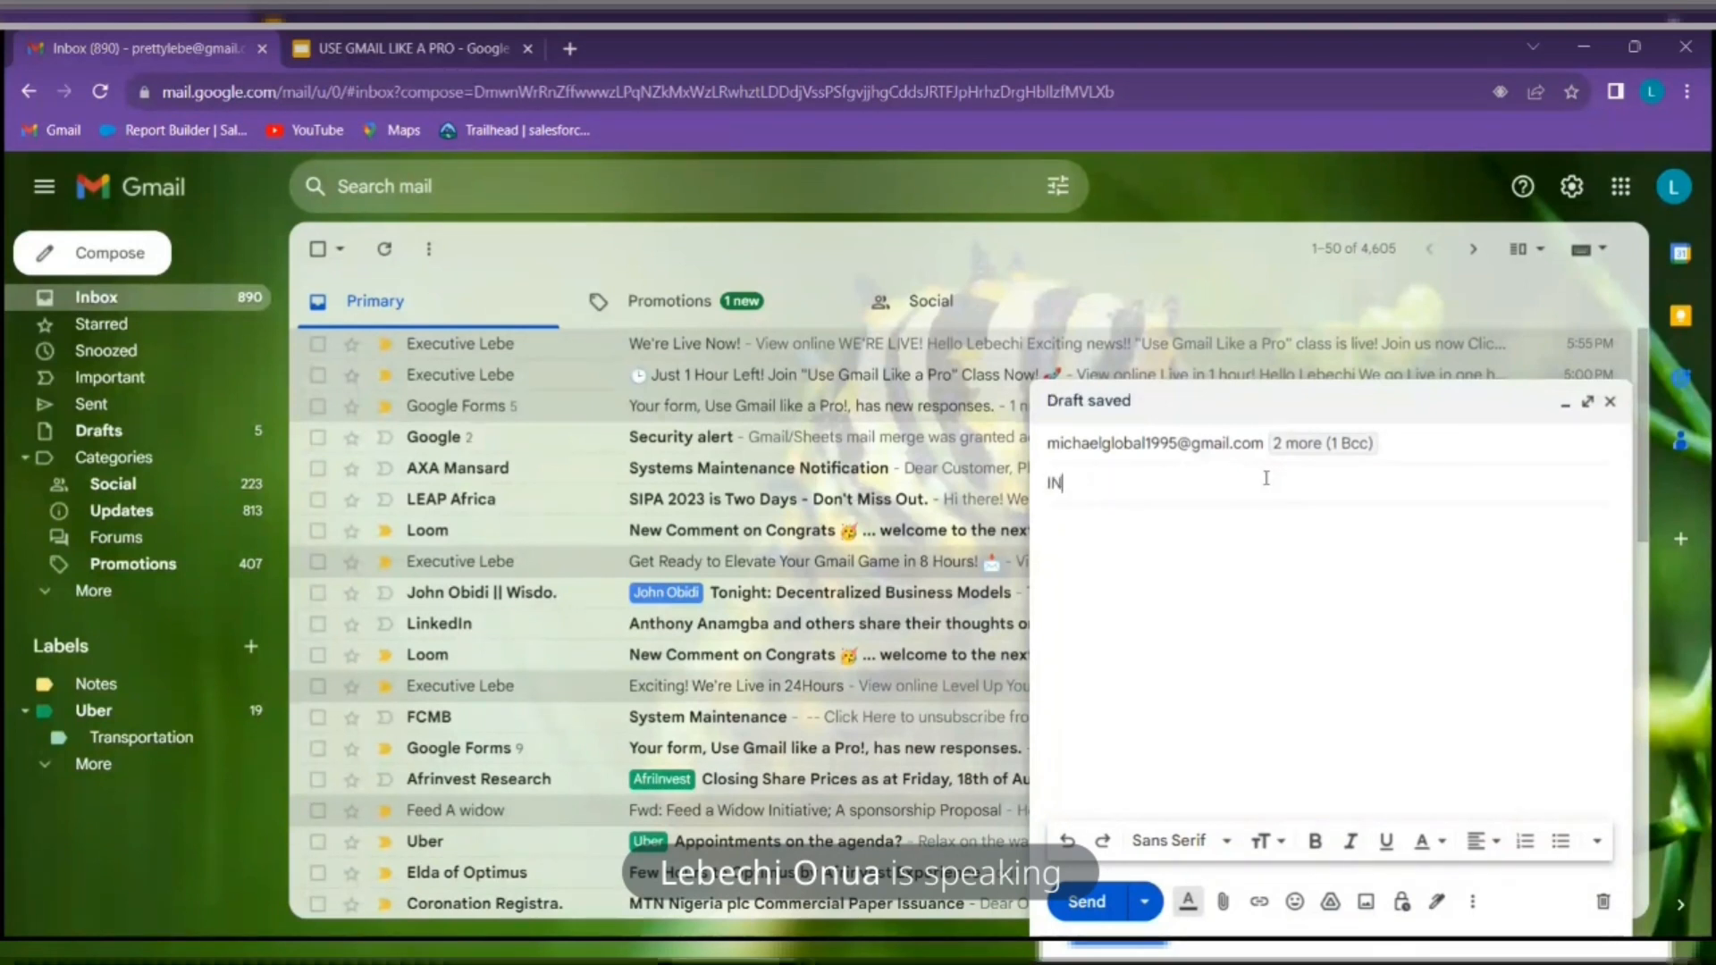
{"action": "type", "text": "REMINDER A"}
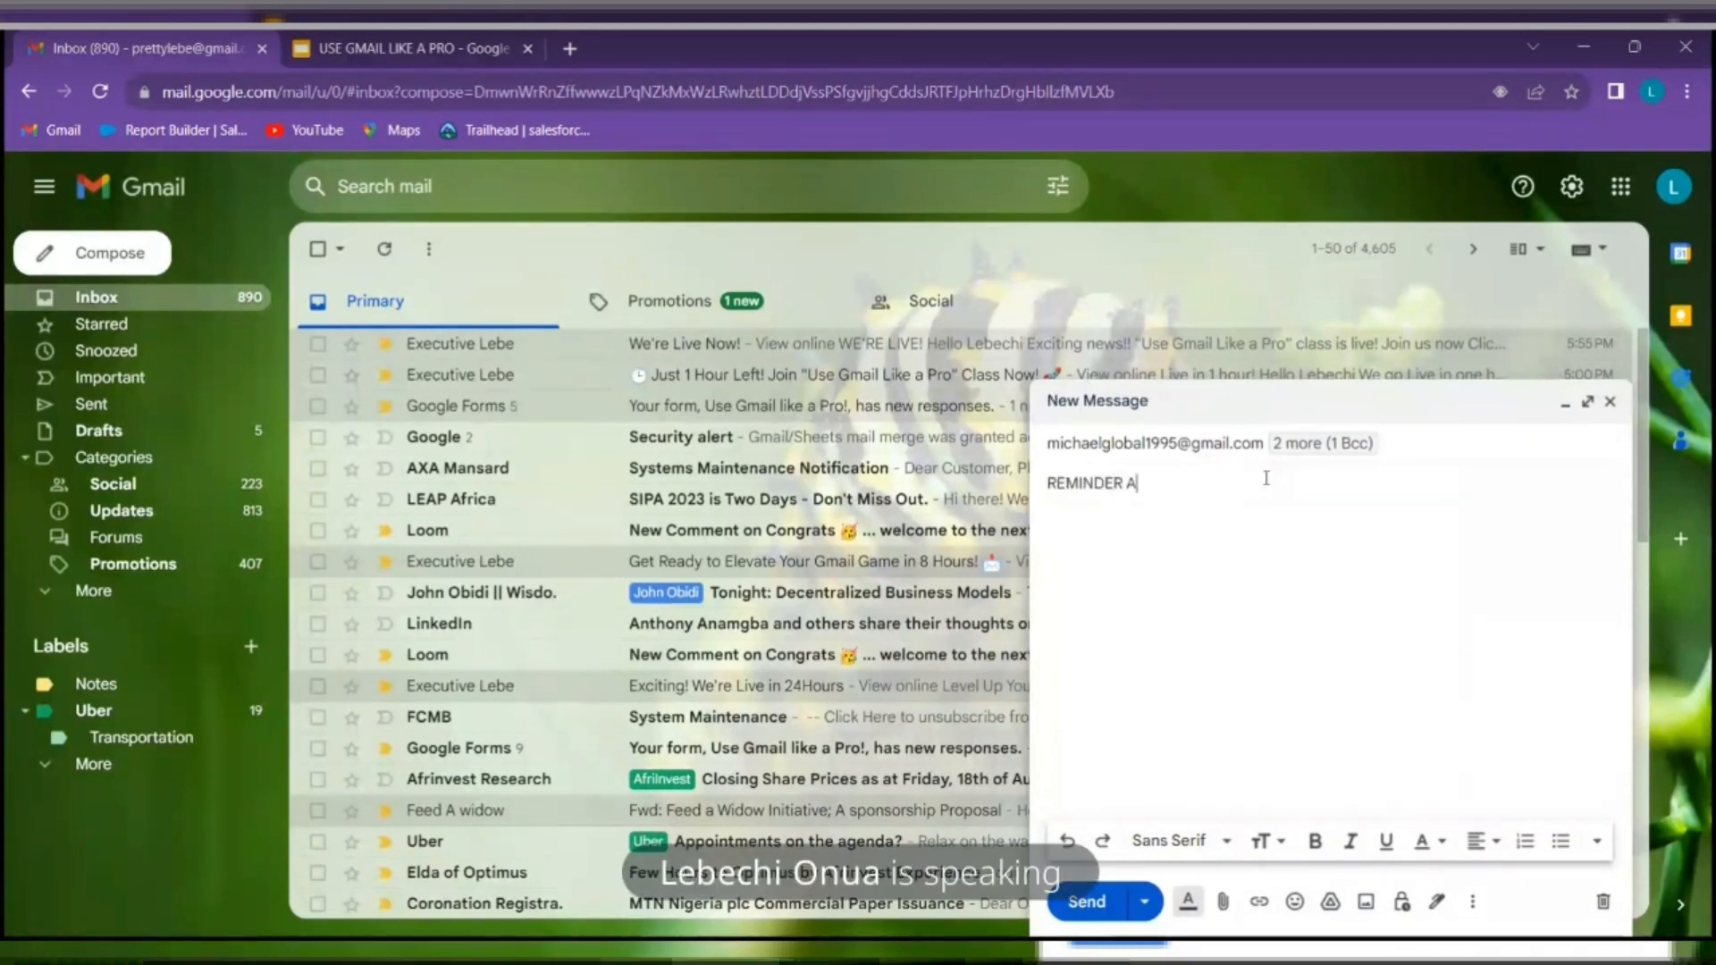
{"action": "type", "text": "BOUT"}
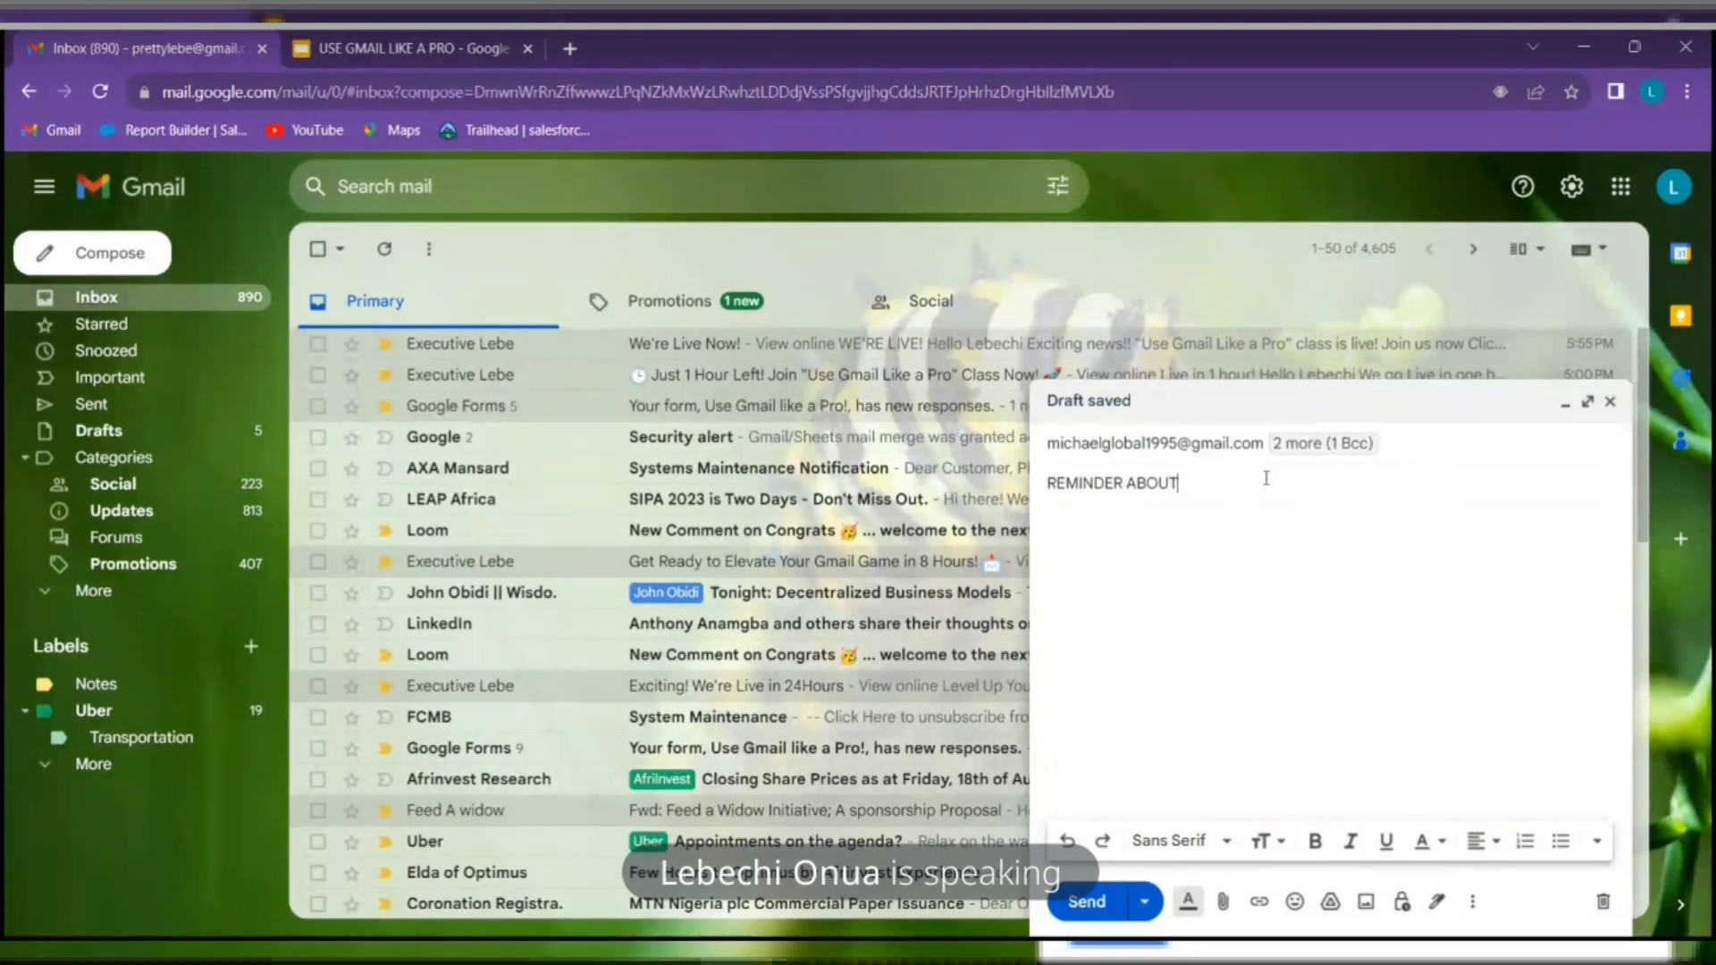
{"action": "key", "text": "BackSpace"}
{"action": "key", "text": "BackSpace"}
{"action": "key", "text": "BackSpace"}
{"action": "key", "text": "BackSpace"}
{"action": "key", "text": "BackSpace"}
{"action": "key", "text": "BackSpace"}
{"action": "key", "text": "BackSpace"}
{"action": "key", "text": "BackSpace"}
{"action": "key", "text": "BackSpace"}
{"action": "key", "text": "BackSpace"}
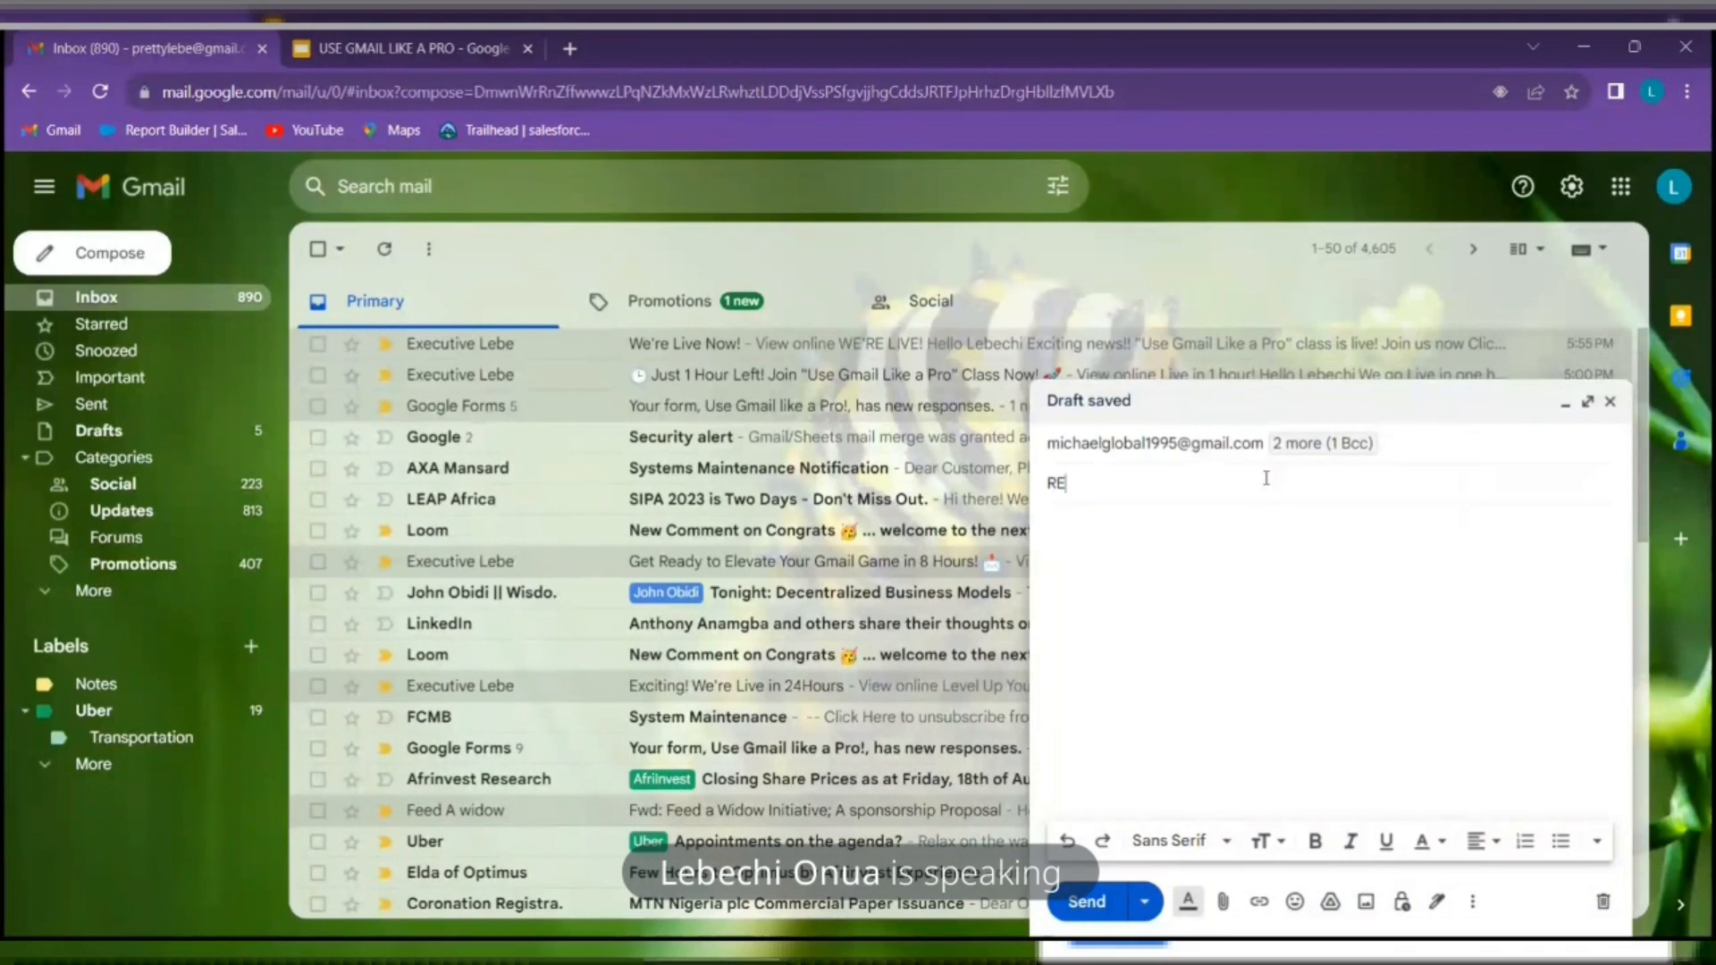
{"action": "key", "text": "BackSpace"}
{"action": "key", "text": "BackSpace"}
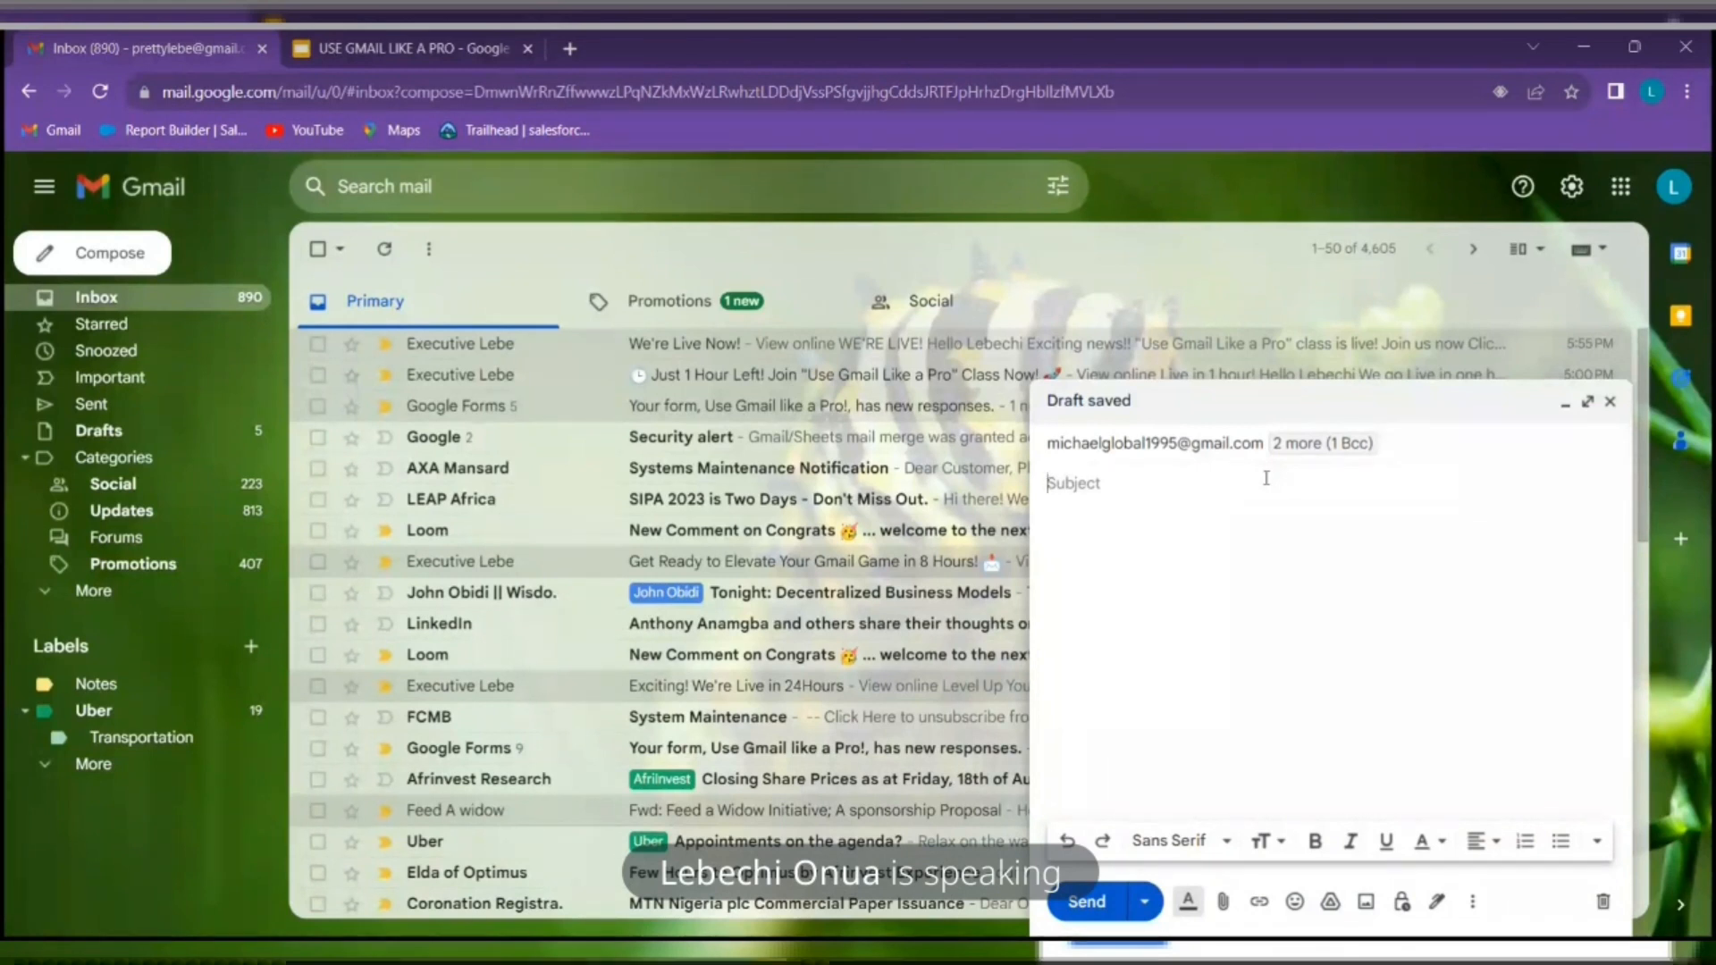
{"action": "type", "text": "COMPL"}
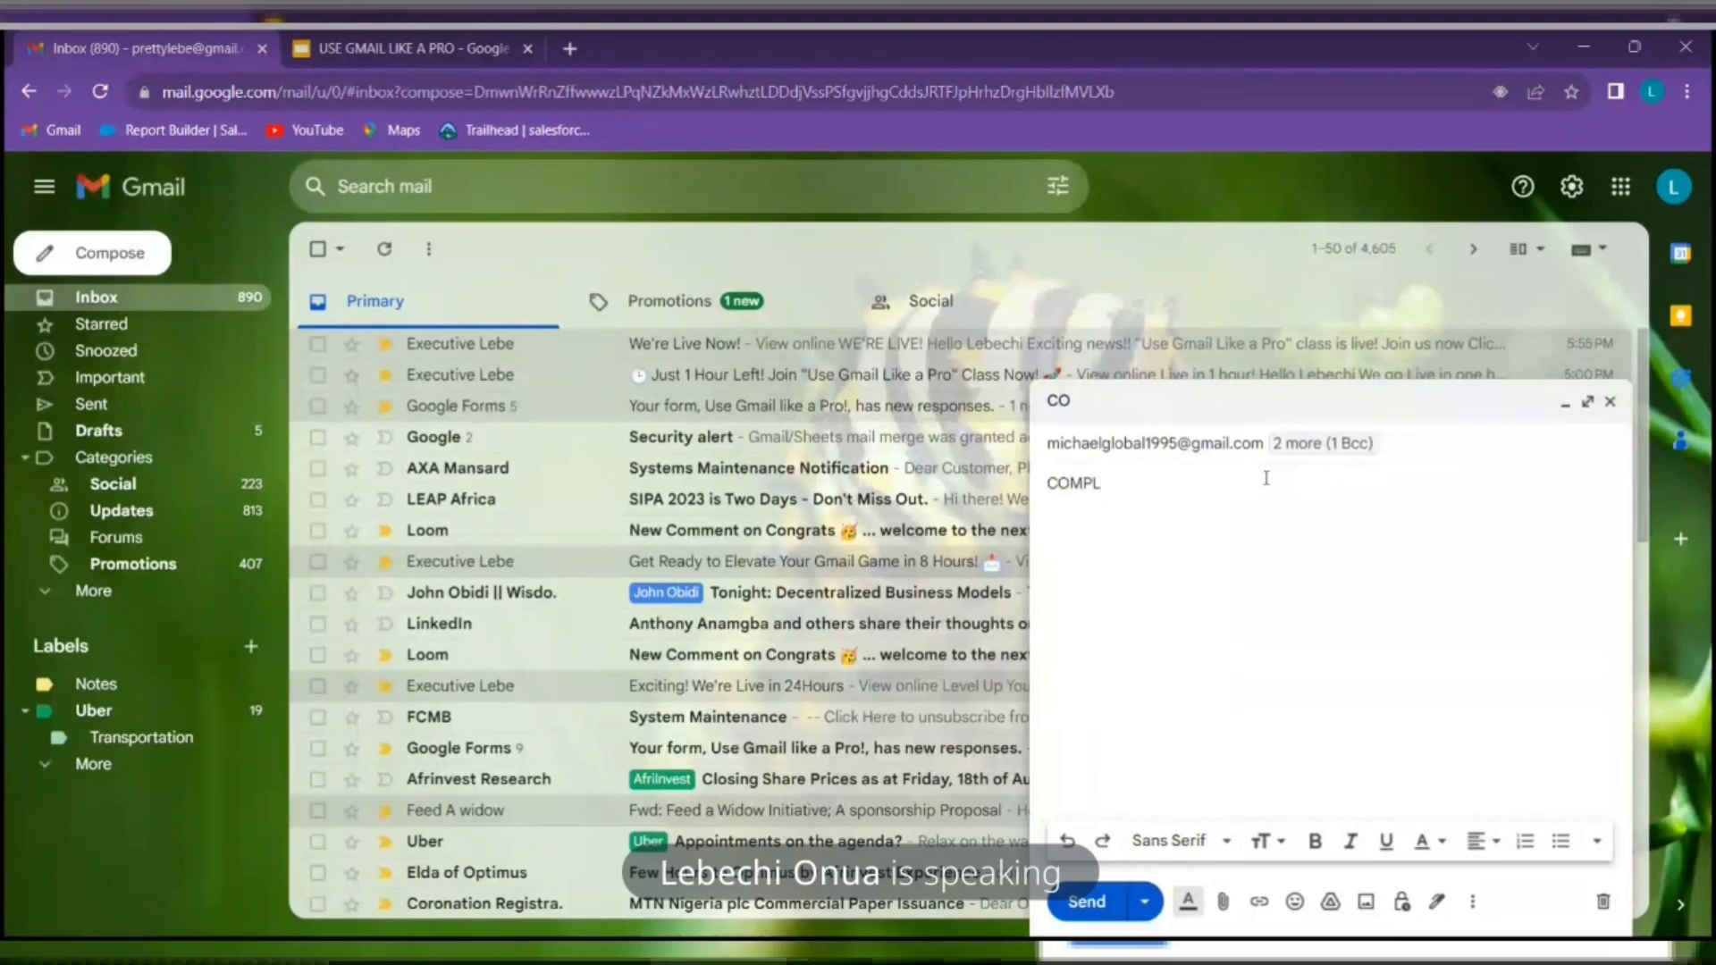
{"action": "type", "text": "AINTS"}
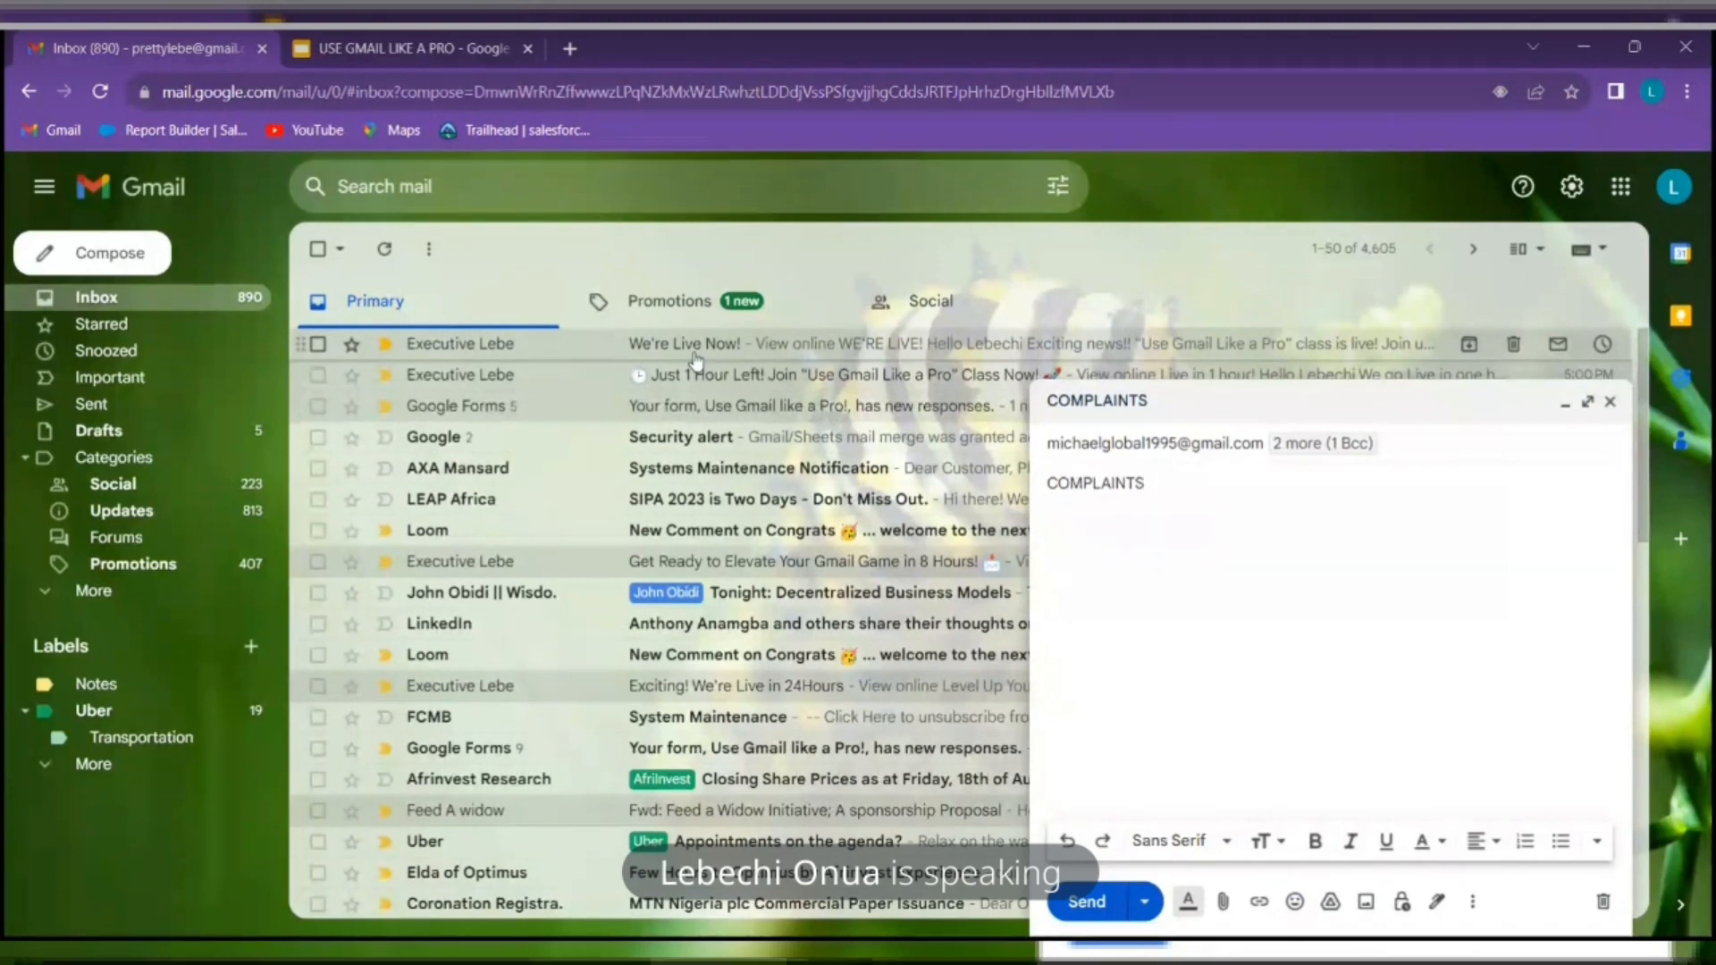
{"action": "key", "text": "BackSpace"}
{"action": "key", "text": "BackSpace"}
{"action": "key", "text": "BackSpace"}
{"action": "key", "text": "BackSpace"}
{"action": "key", "text": "BackSpace"}
{"action": "key", "text": "BackSpace"}
{"action": "key", "text": "BackSpace"}
{"action": "key", "text": "BackSpace"}
{"action": "key", "text": "BackSpace"}
{"action": "key", "text": "BackSpace"}
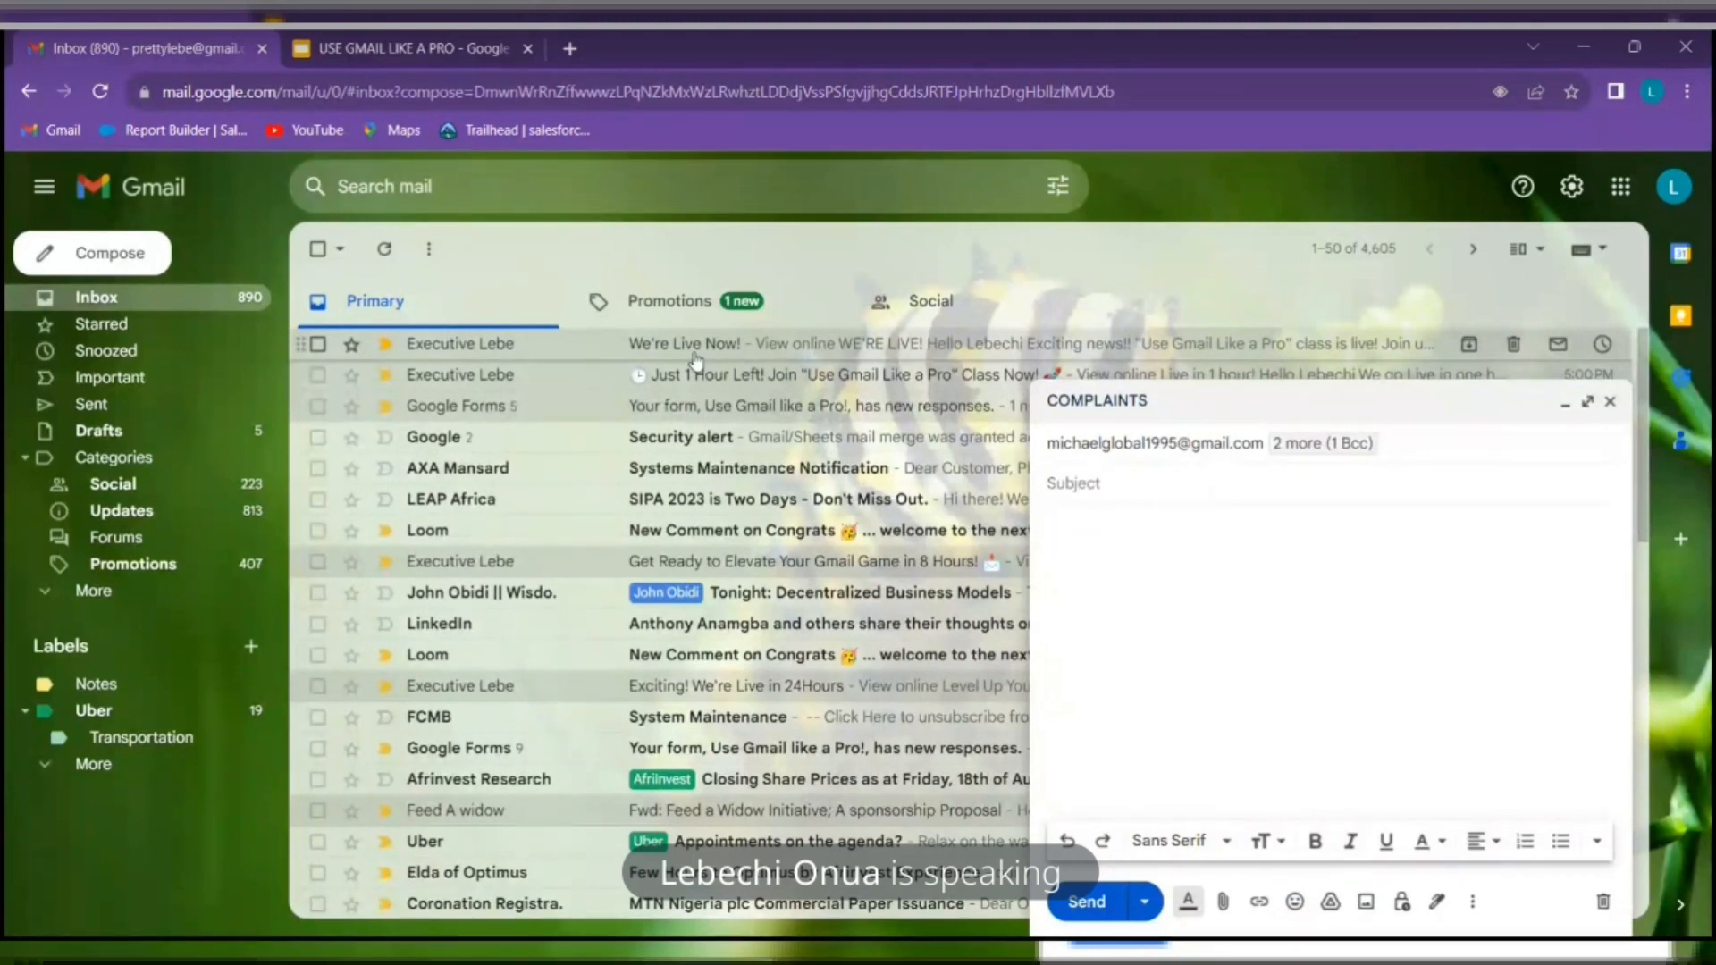
{"action": "type", "text": "TEST"}
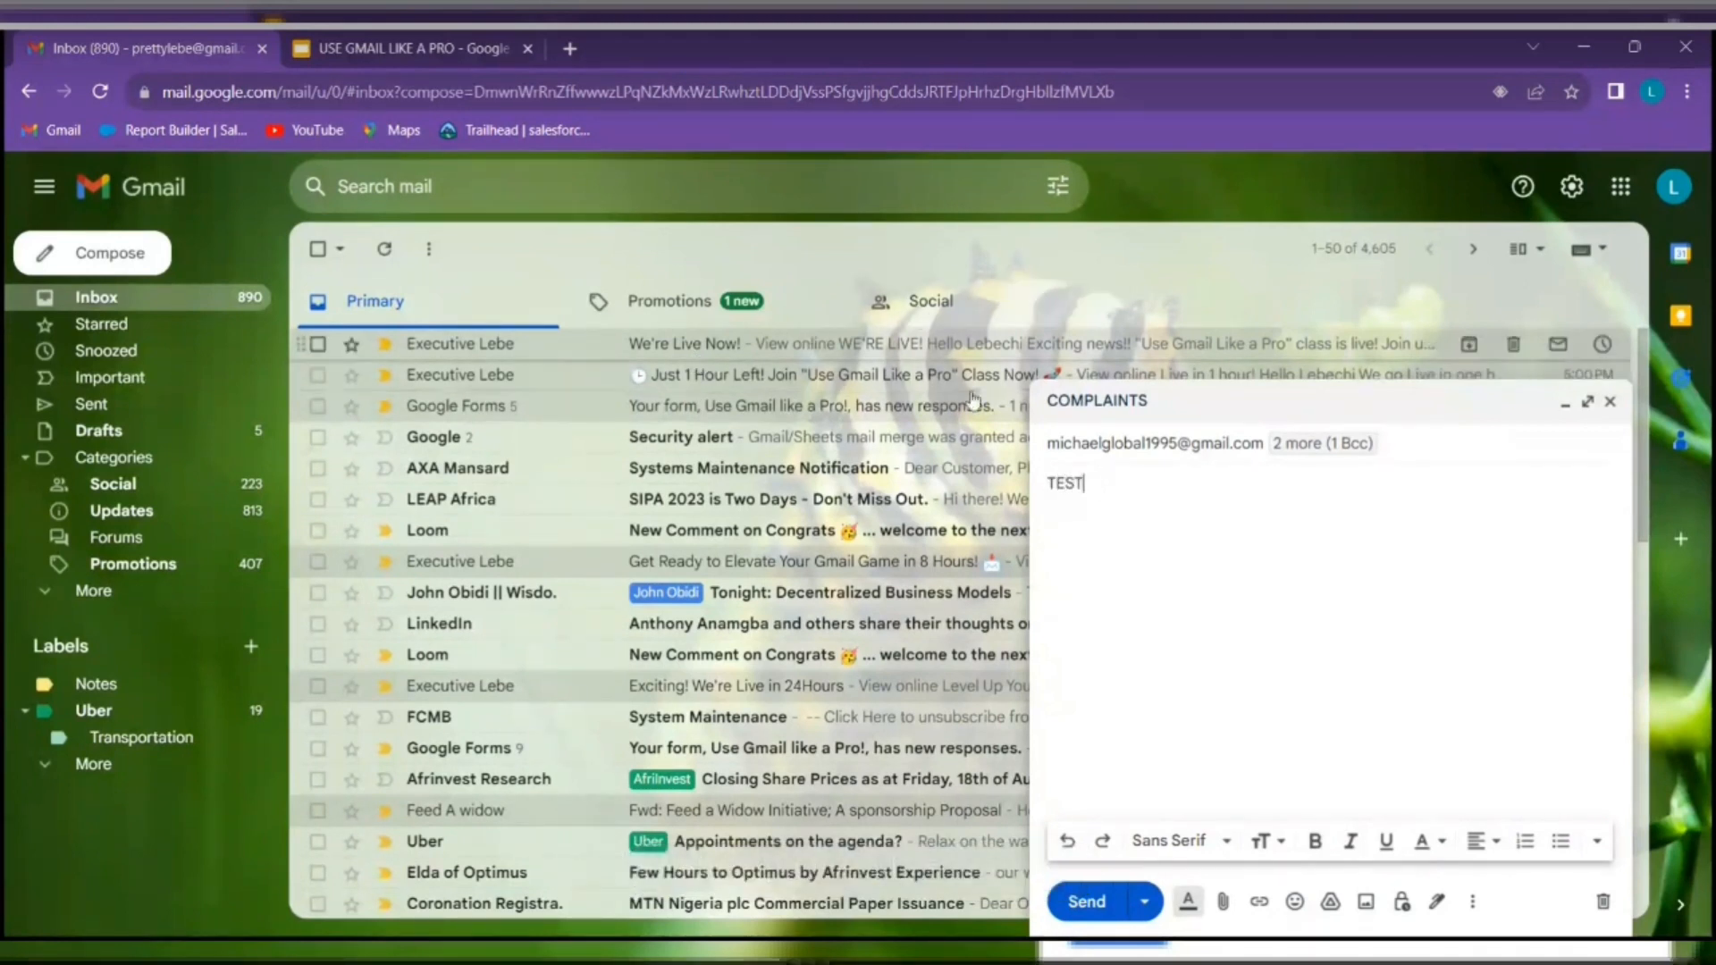
Type a Hello greeting to the recipient at the top of the message body
{"action": "left_click", "coordinate": [1192, 547]}
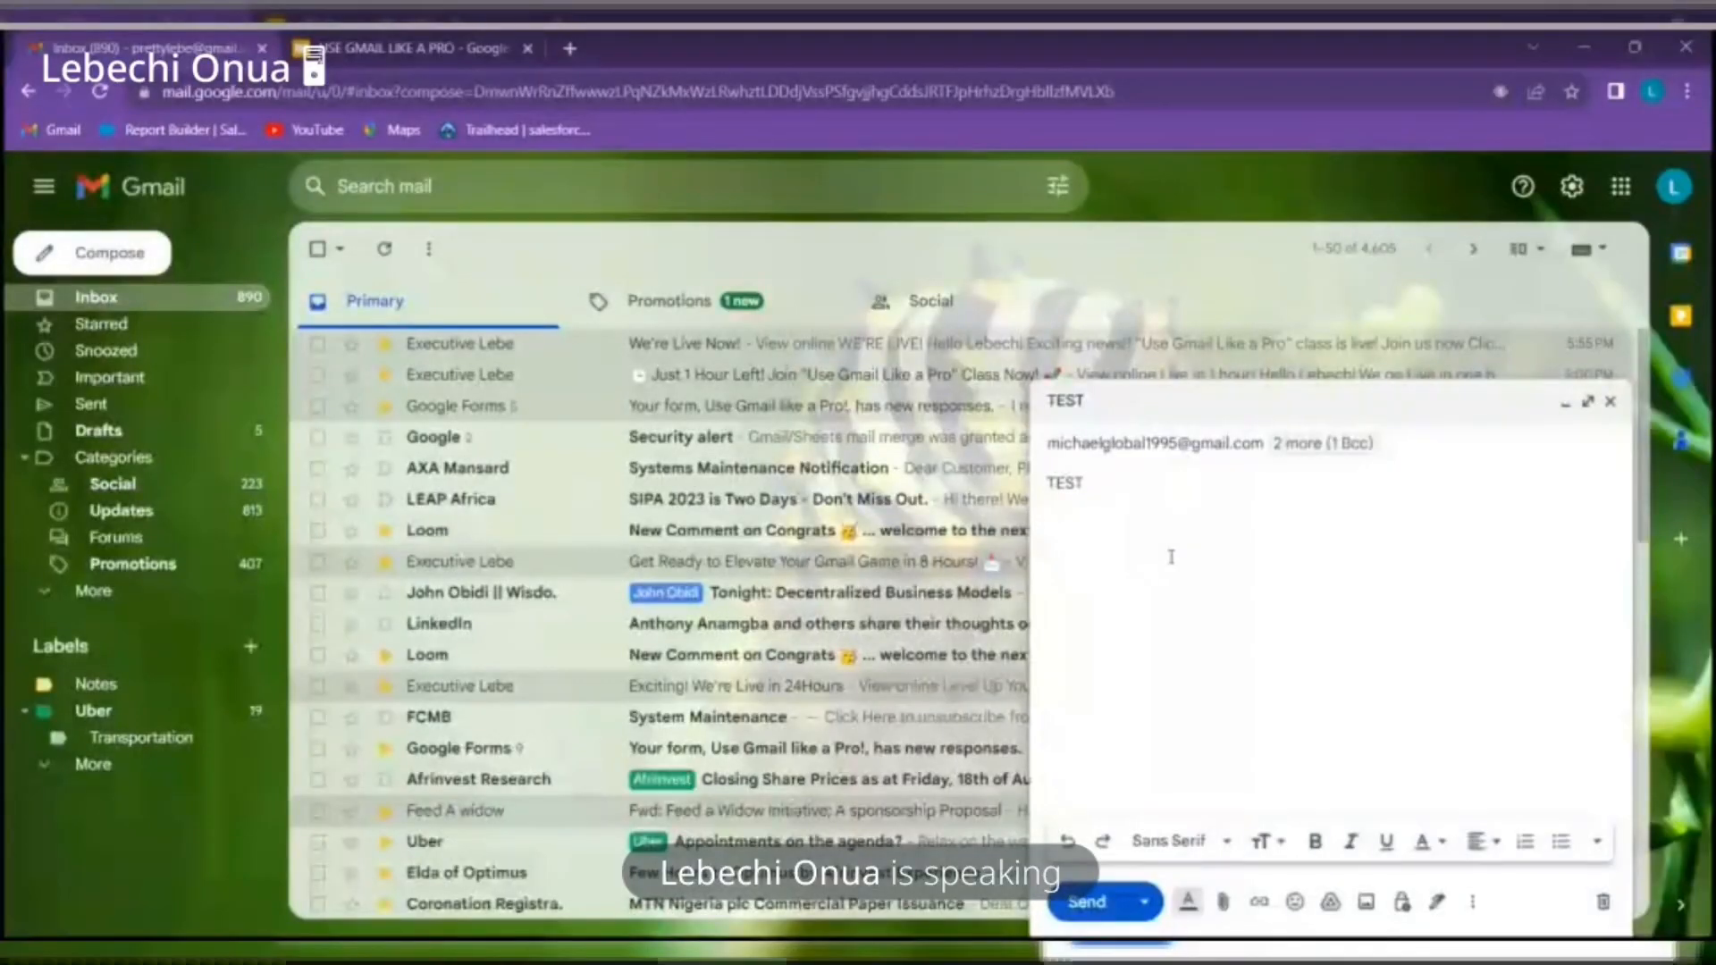
{"action": "type", "text": "DEAR"}
{"action": "key", "text": "BackSpace"}
{"action": "key", "text": "BackSpace"}
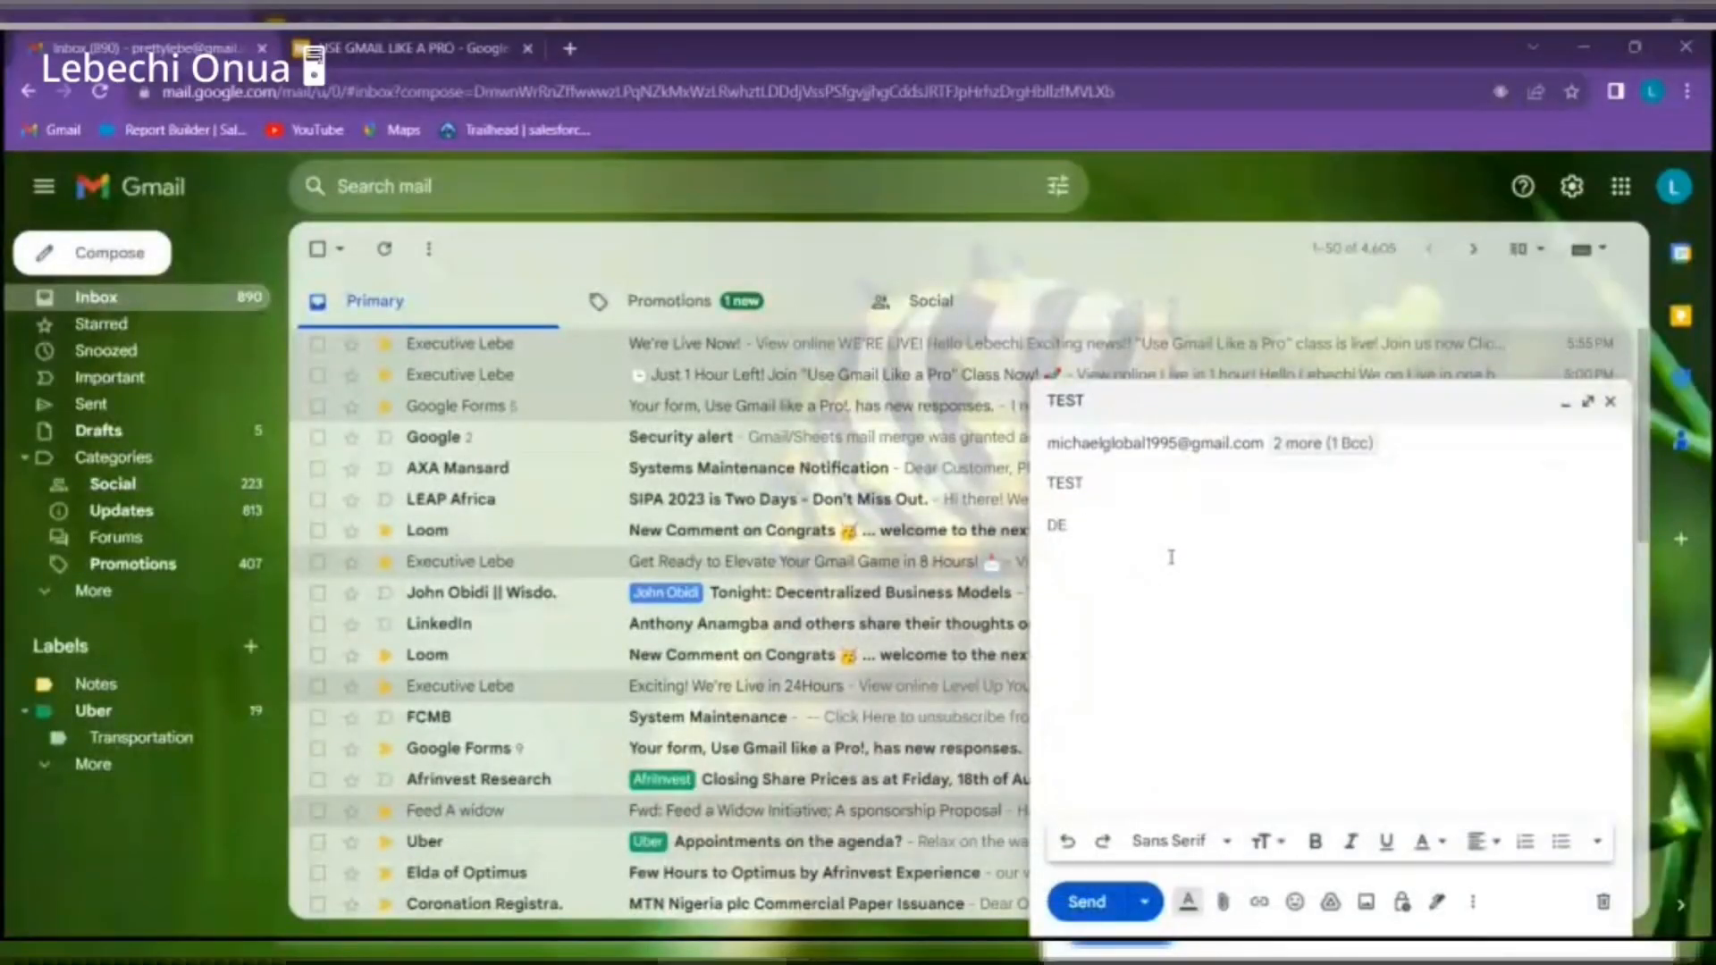
{"action": "key", "text": "BackSpace"}
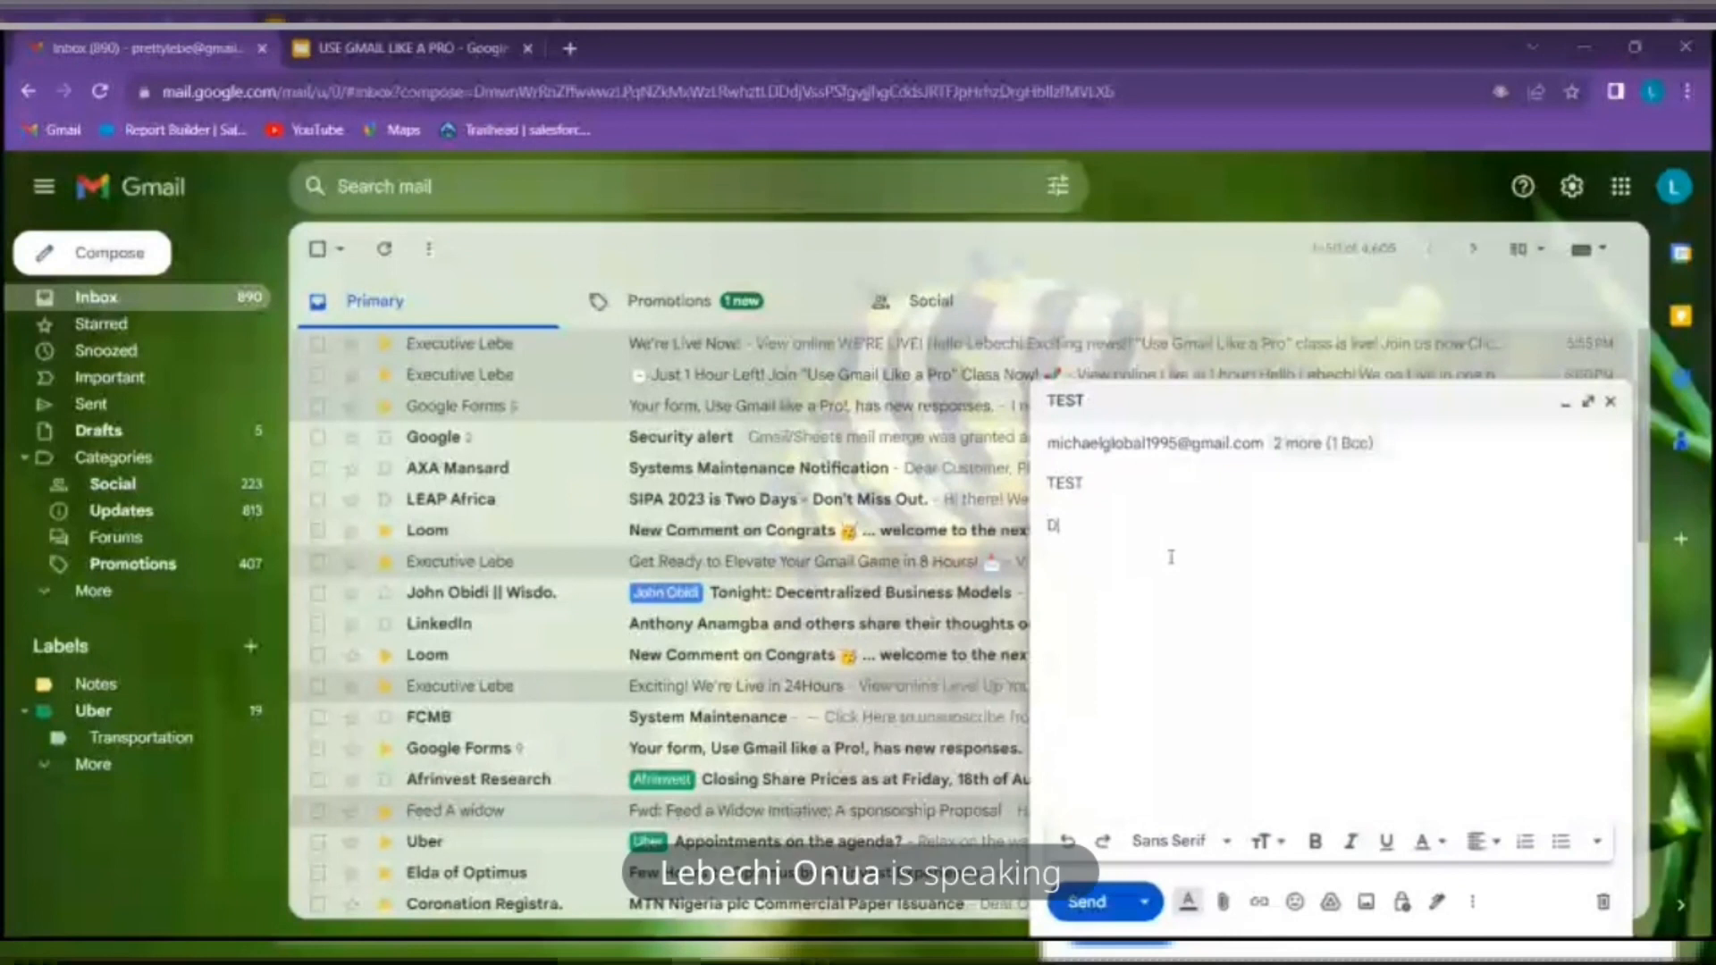
{"action": "type", "text": "ear"}
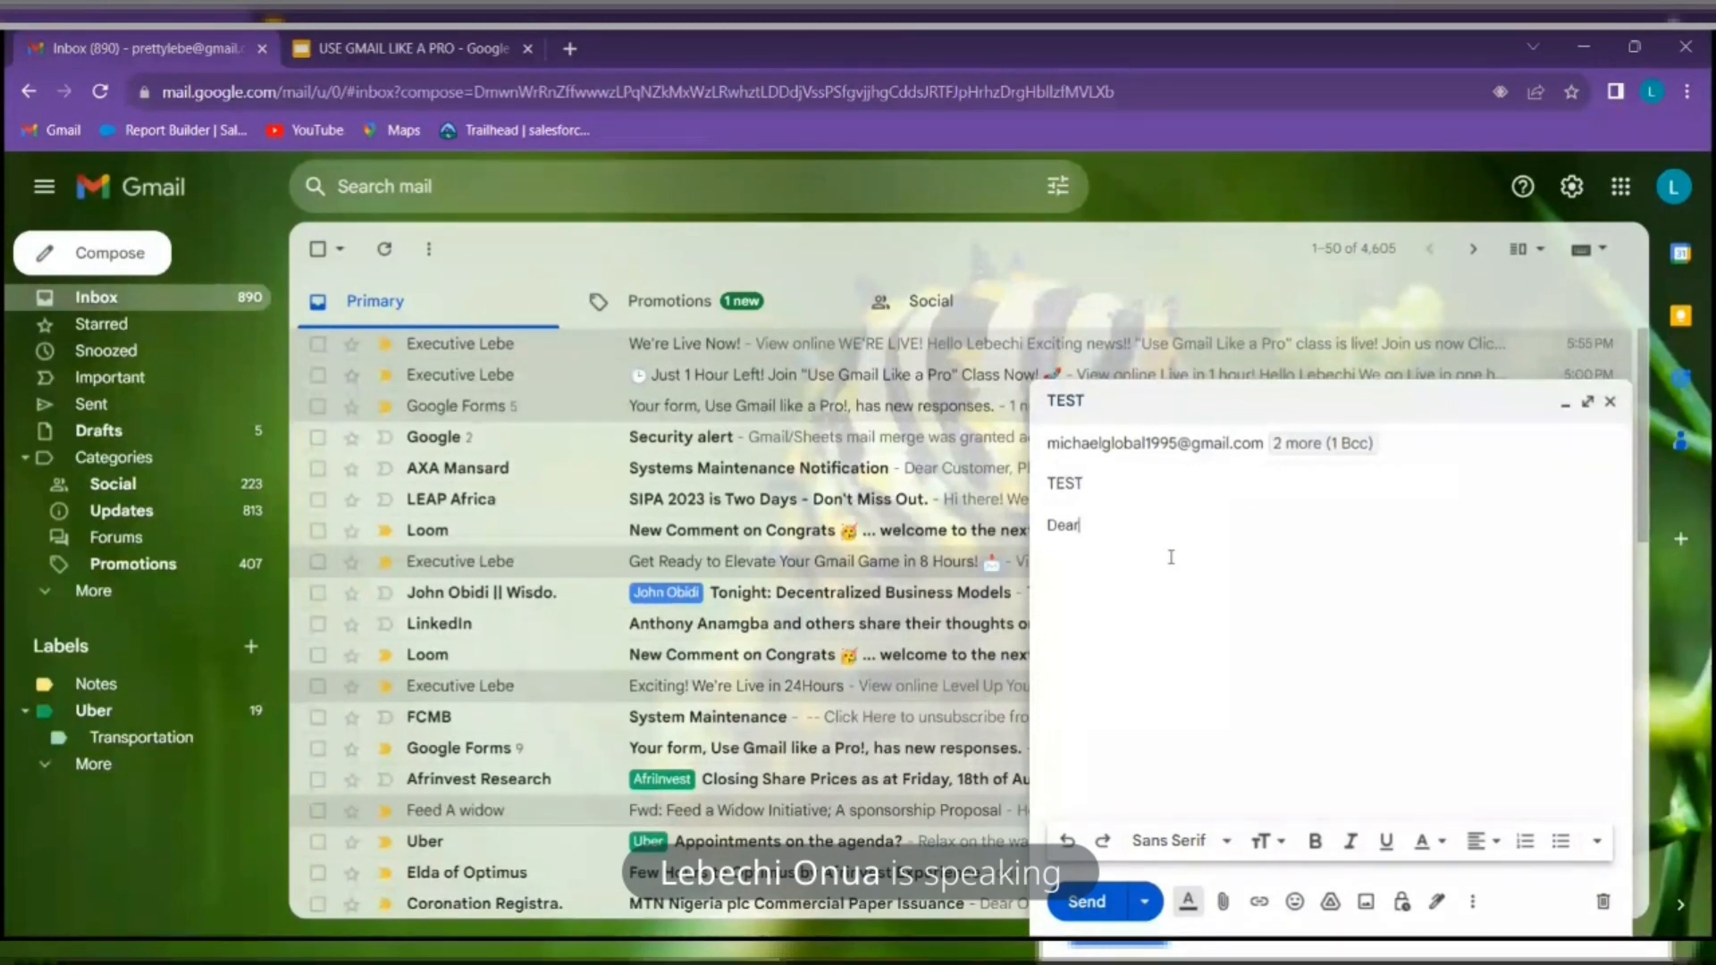
{"action": "key", "text": "BackSpace"}
{"action": "key", "text": "BackSpace"}
{"action": "key", "text": "BackSpace"}
{"action": "type", "text": "He"}
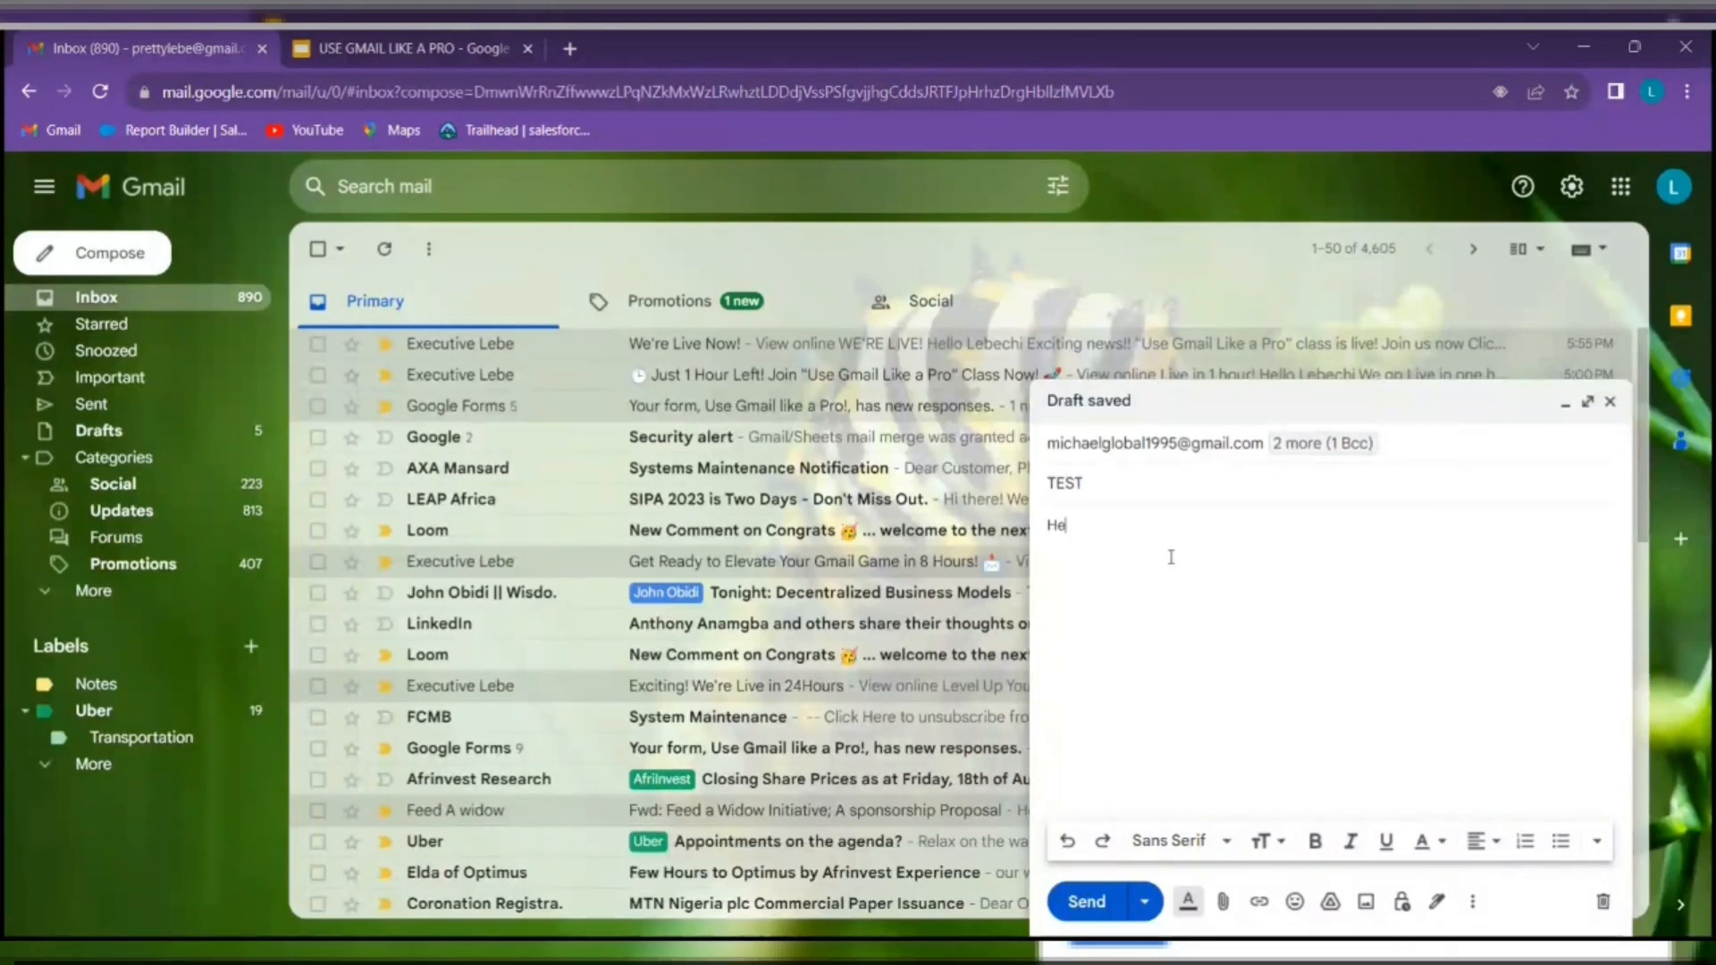
{"action": "type", "text": "llo sir"}
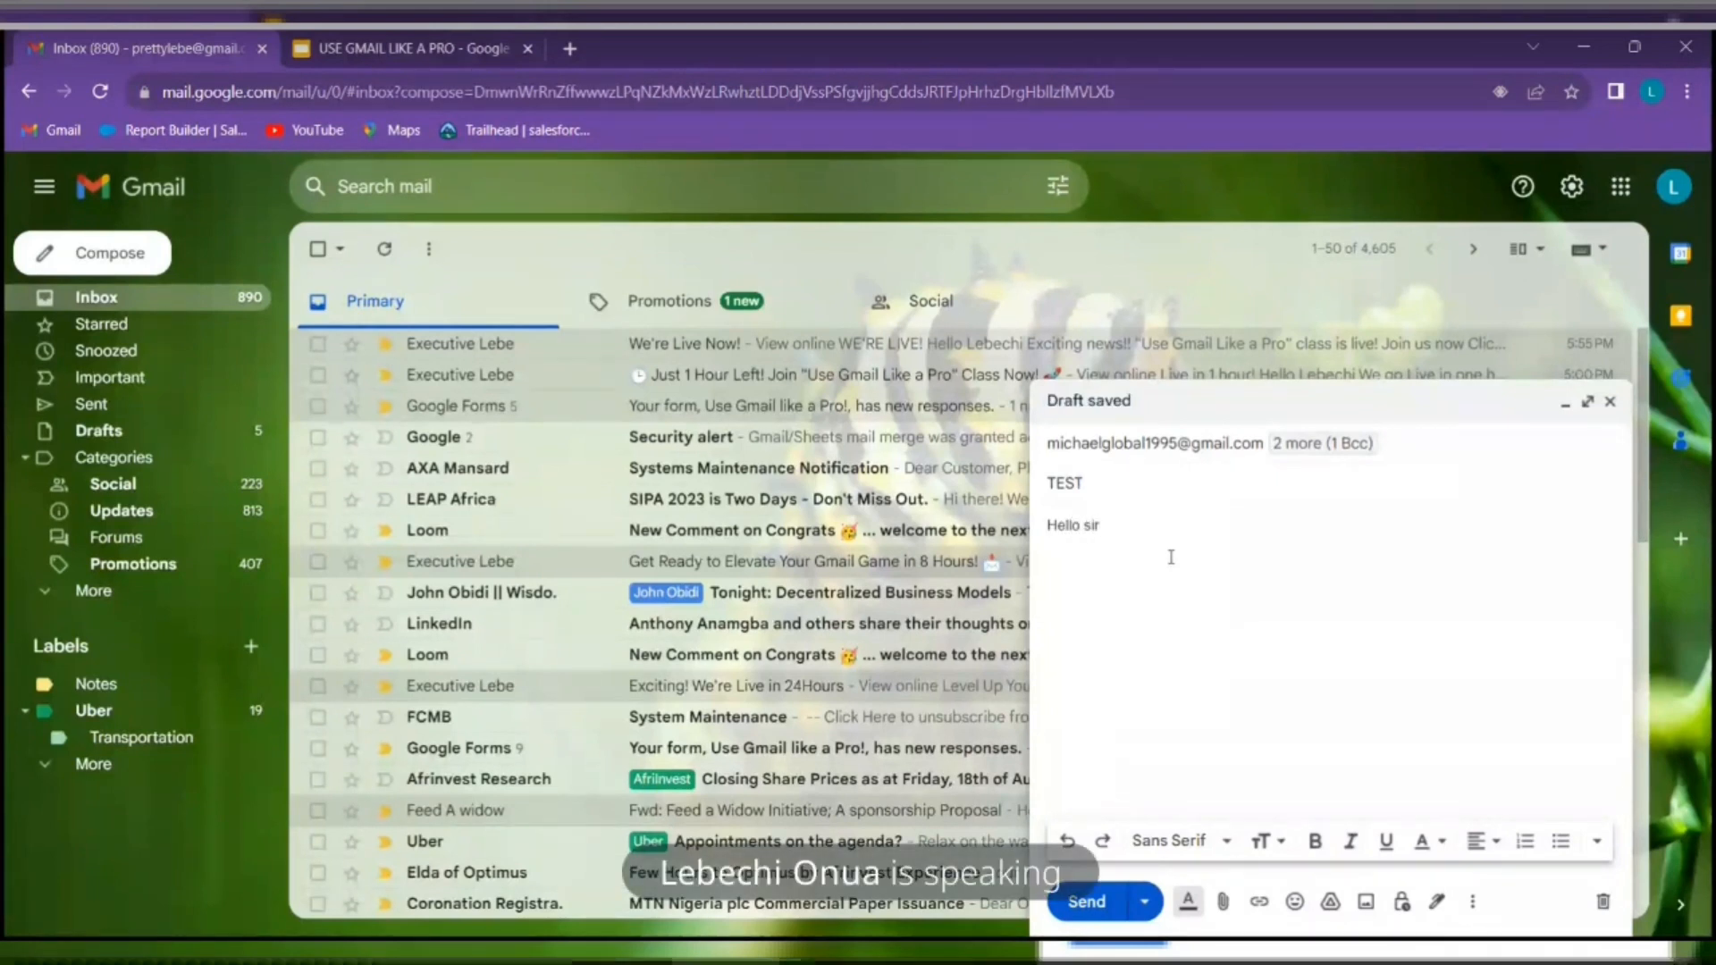
{"action": "type", "text": "ma"}
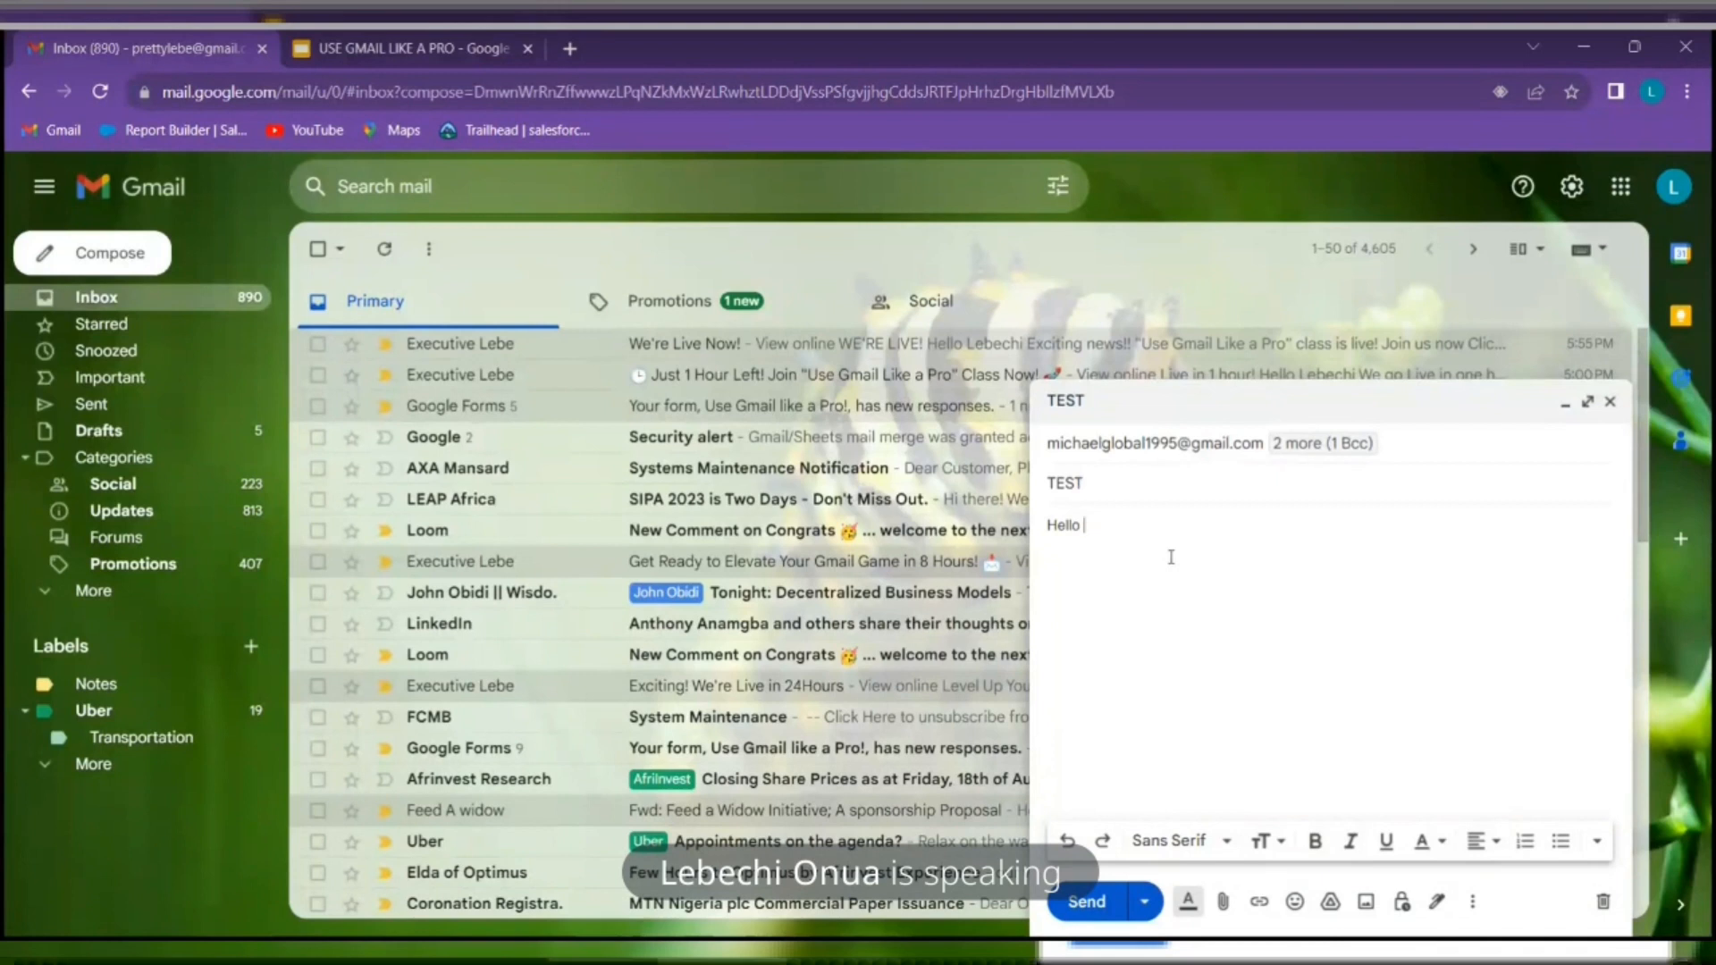
{"action": "type", "text": "Michael"}
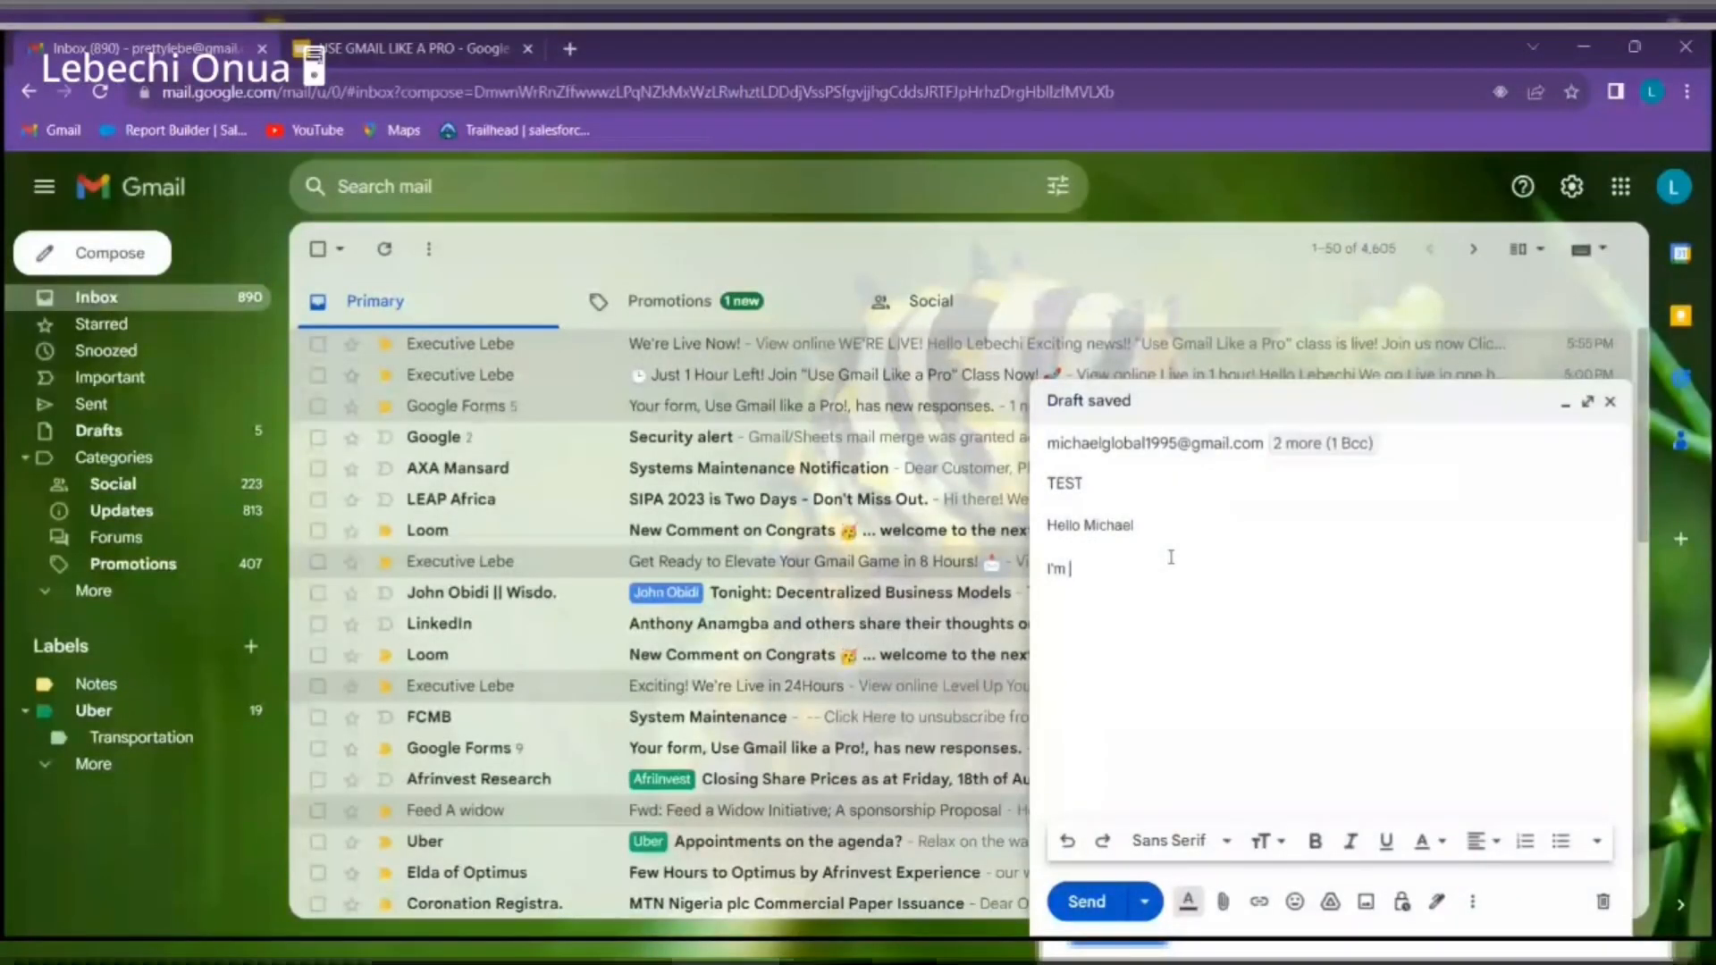
Add the line 'sending this mail as a test' followed by a few filler lines
{"action": "type", "text": "sending this "}
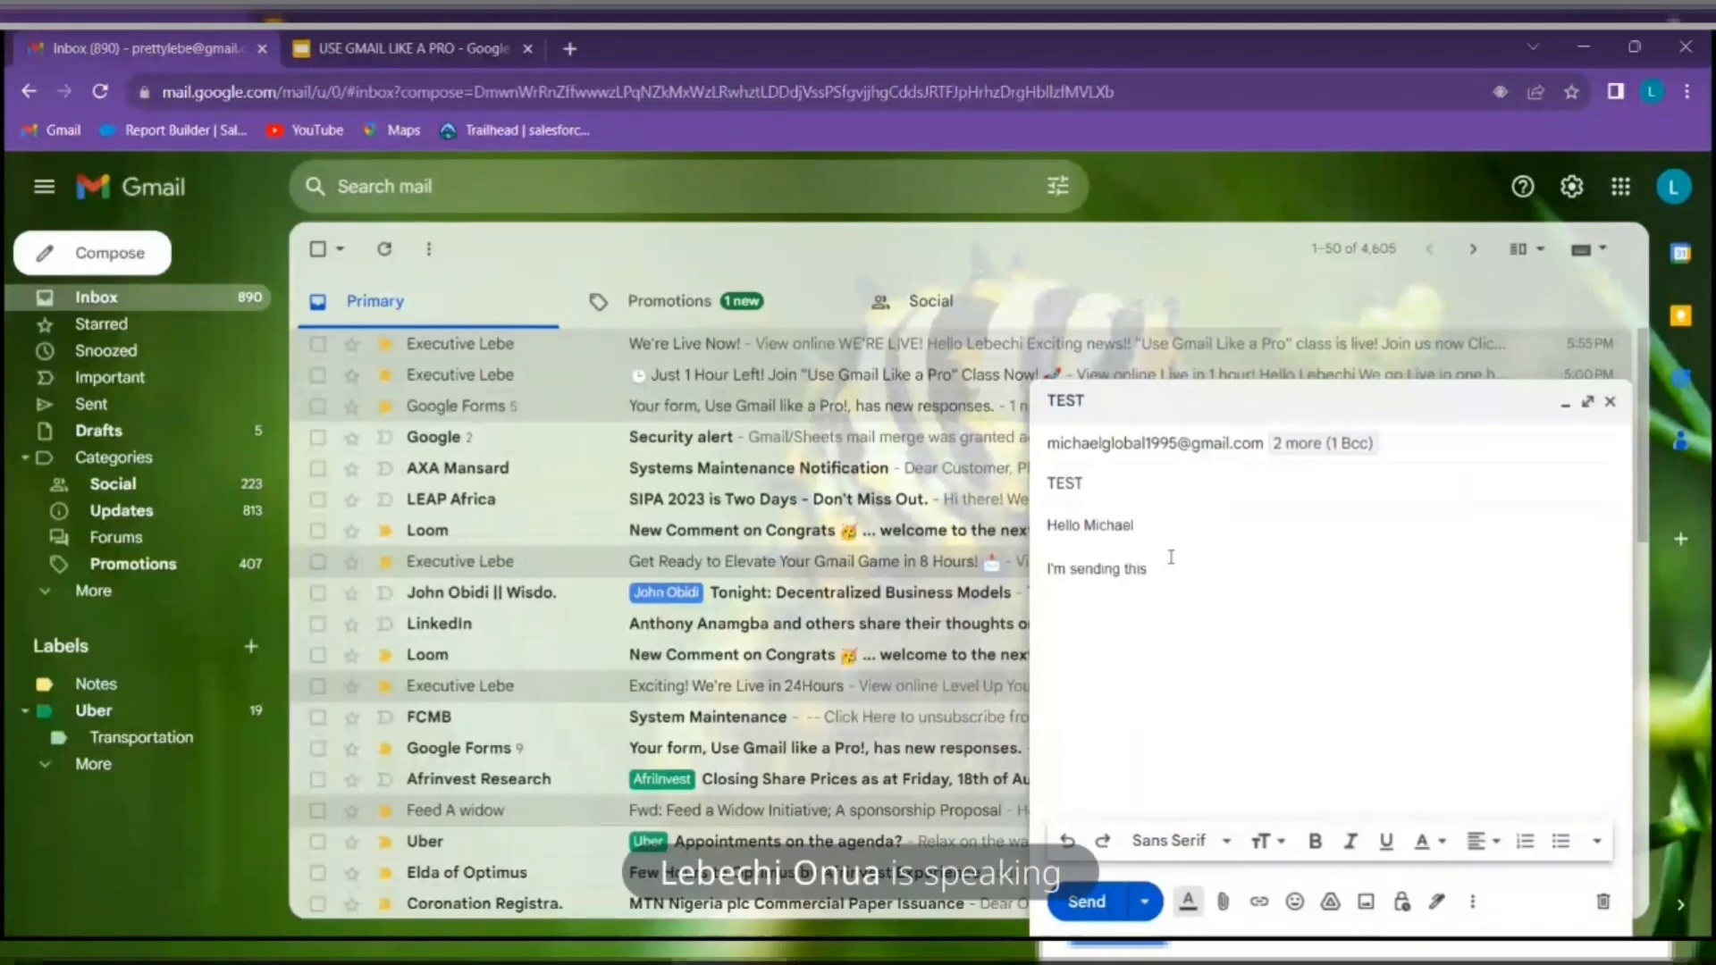
{"action": "type", "text": "mail as a"}
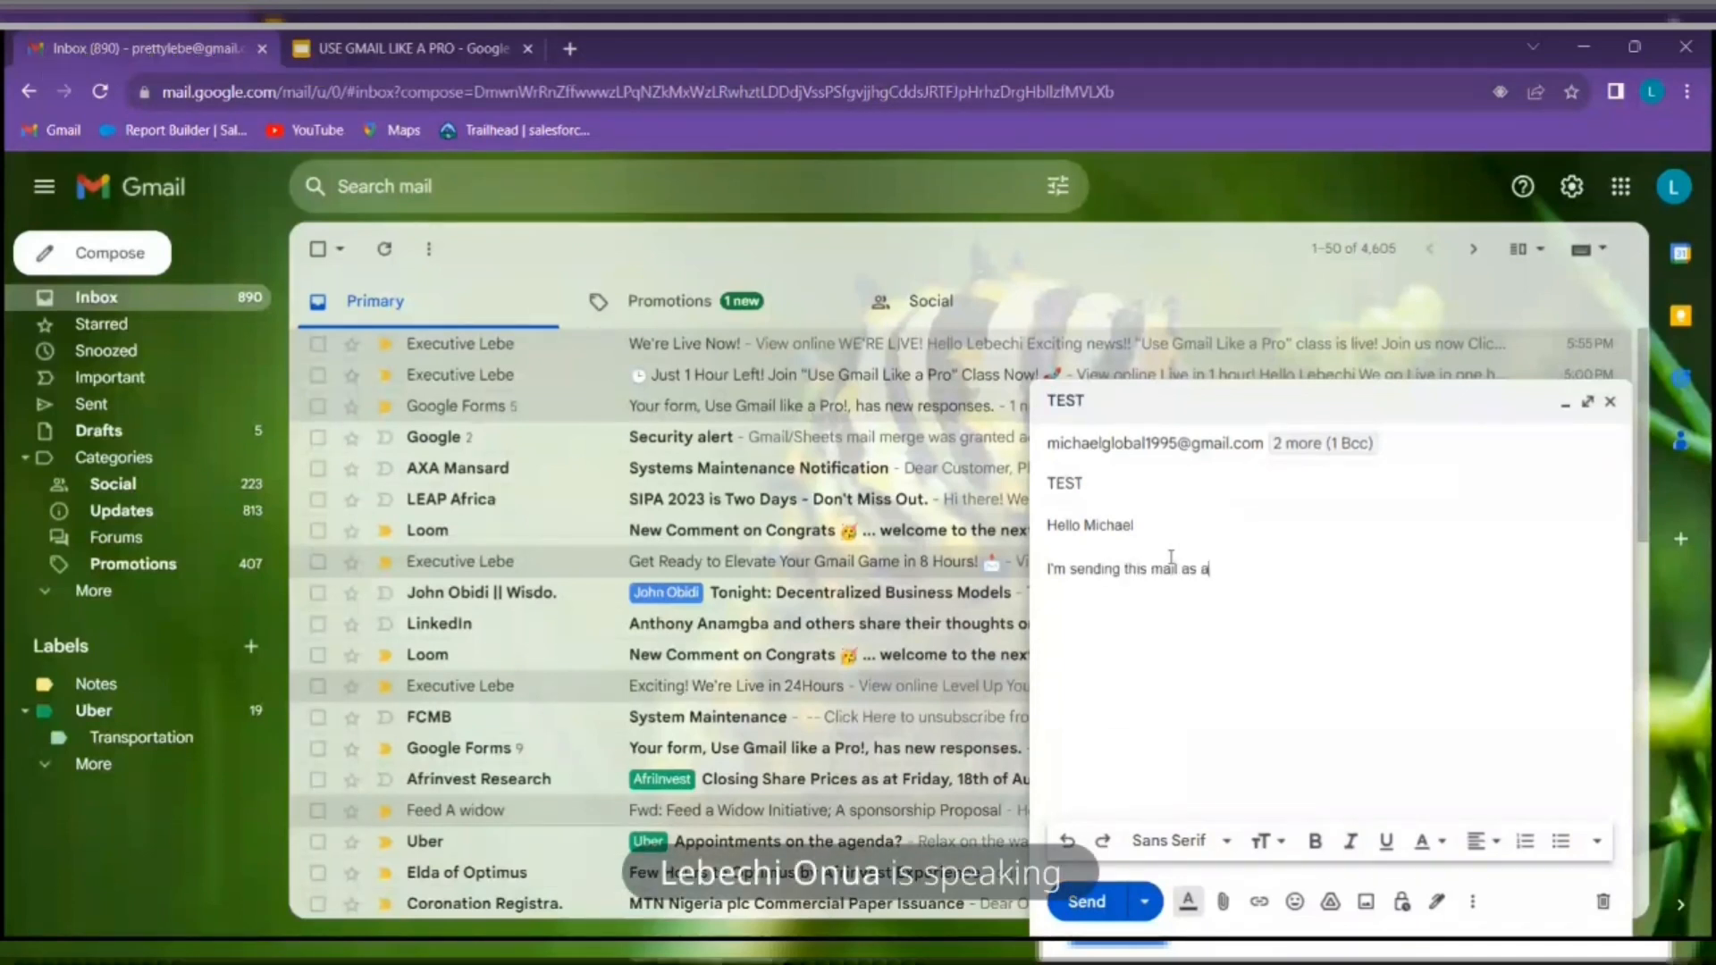
{"action": "type", "text": " tes"}
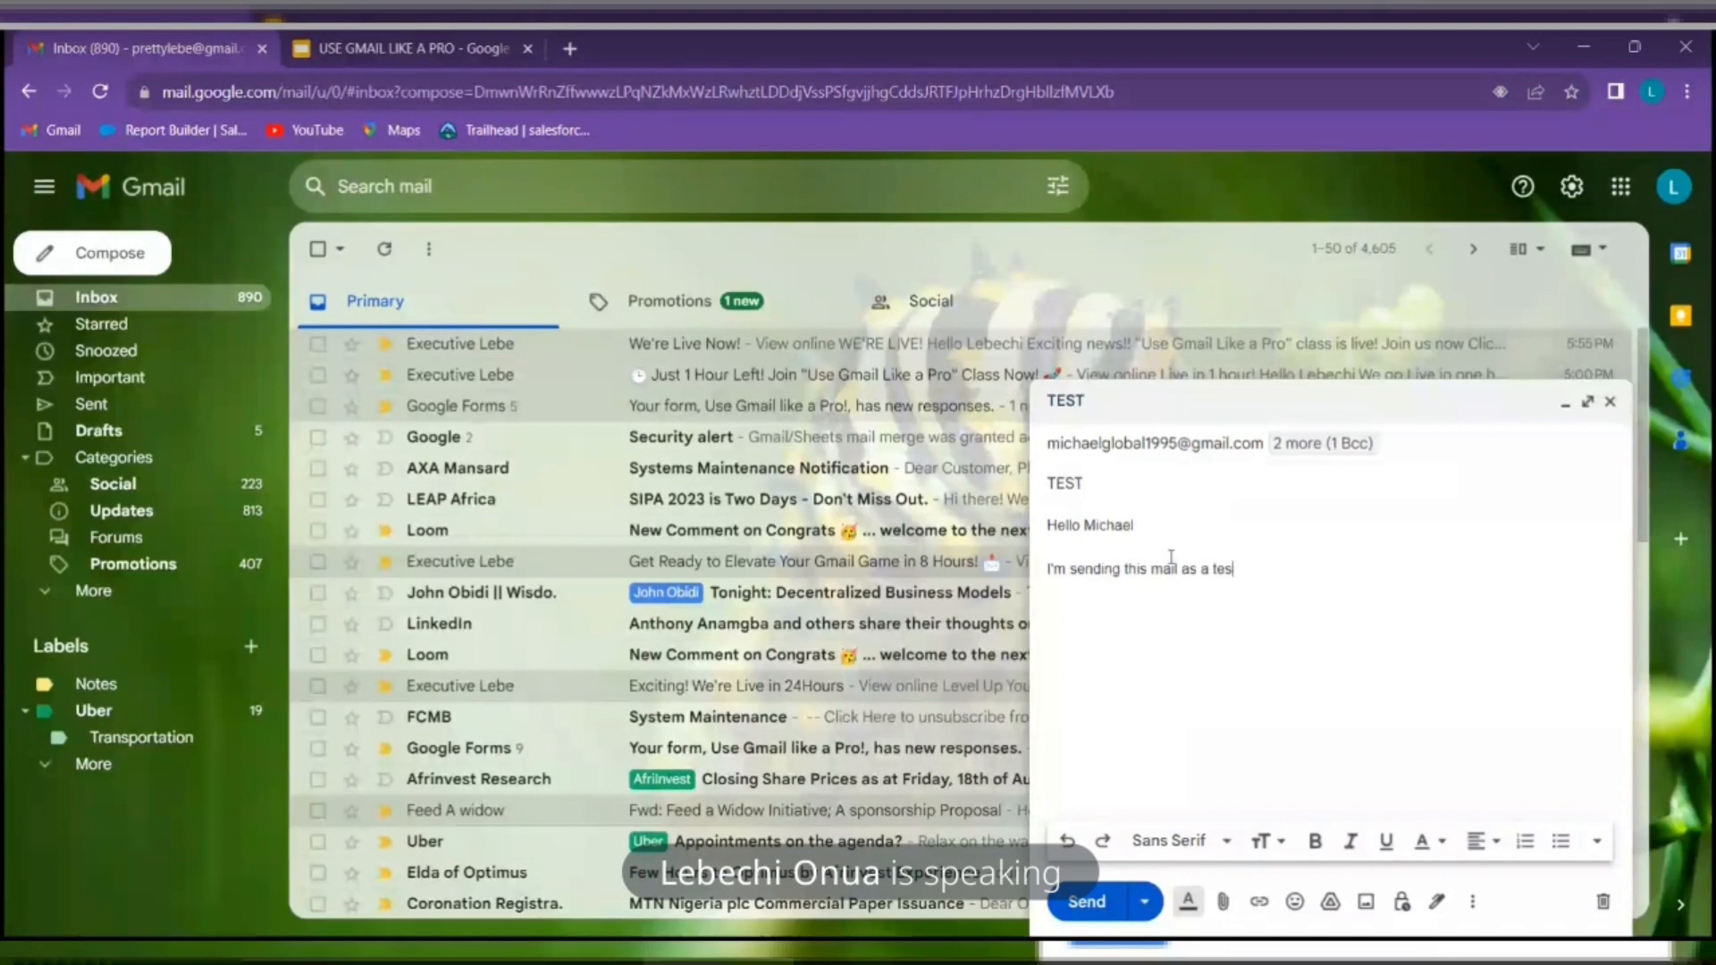
{"action": "type", "text": "t. ufagvg"}
{"action": "key", "text": "Return"}
{"action": "type", "text": "bgf"}
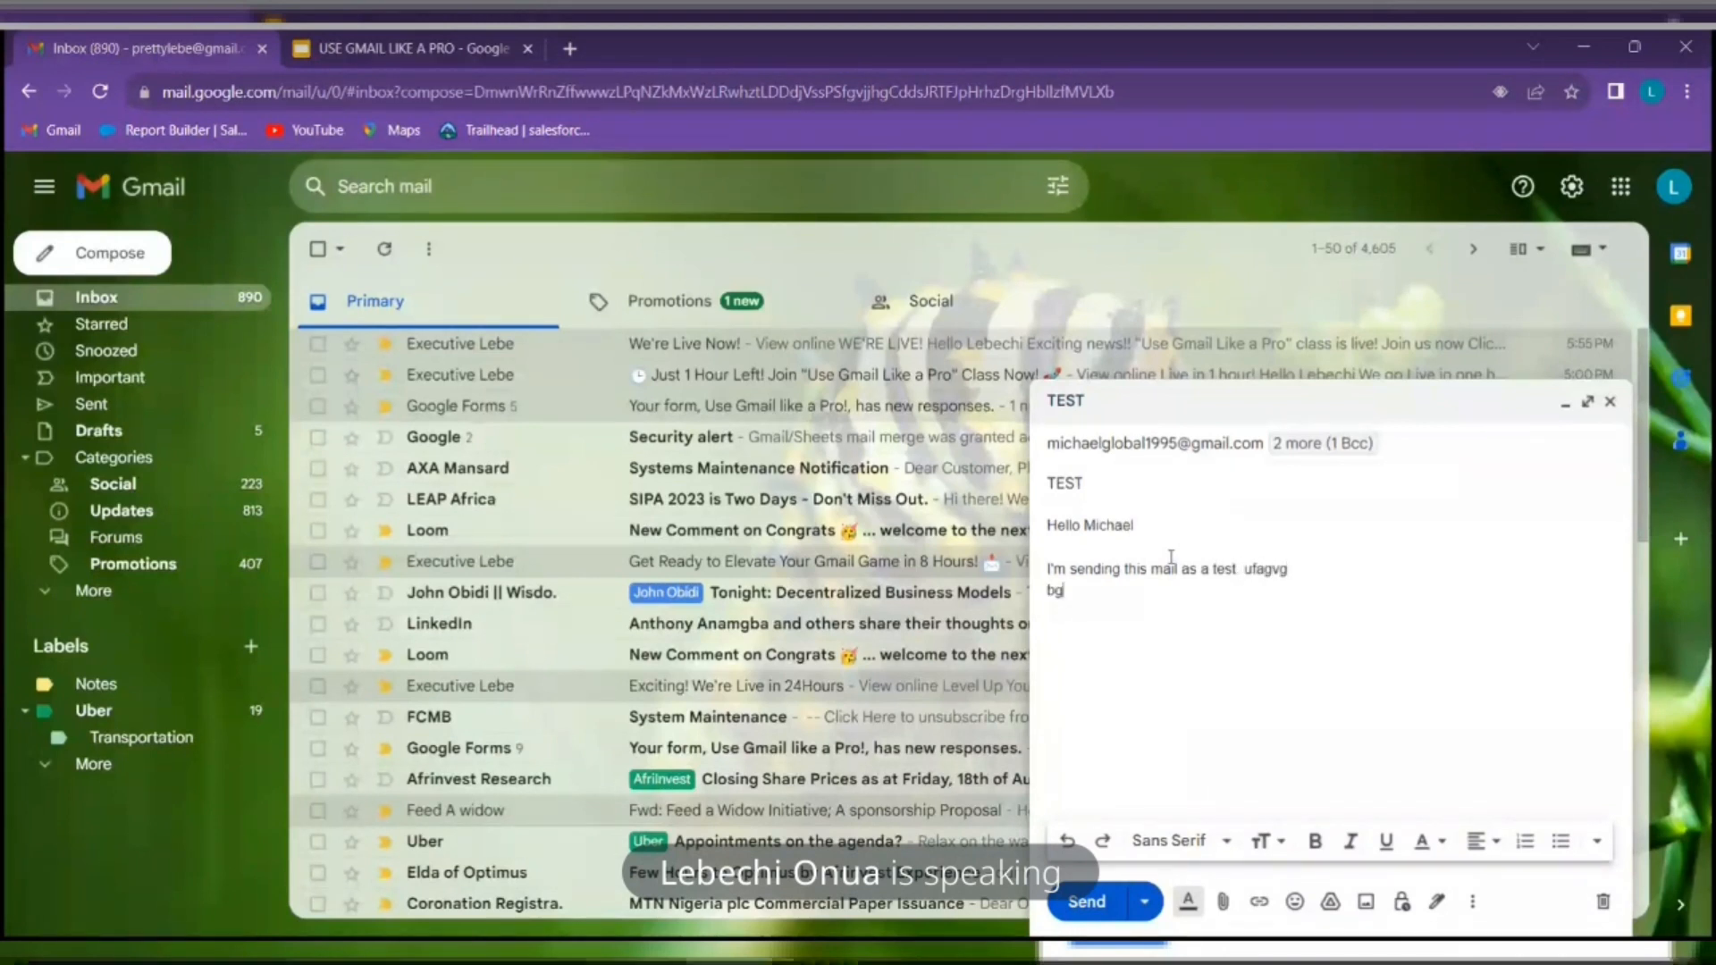
{"action": "key", "text": "Return"}
{"action": "key", "text": "Return"}
{"action": "key", "text": "Return"}
{"action": "type", "text": "sgcsdfs"}
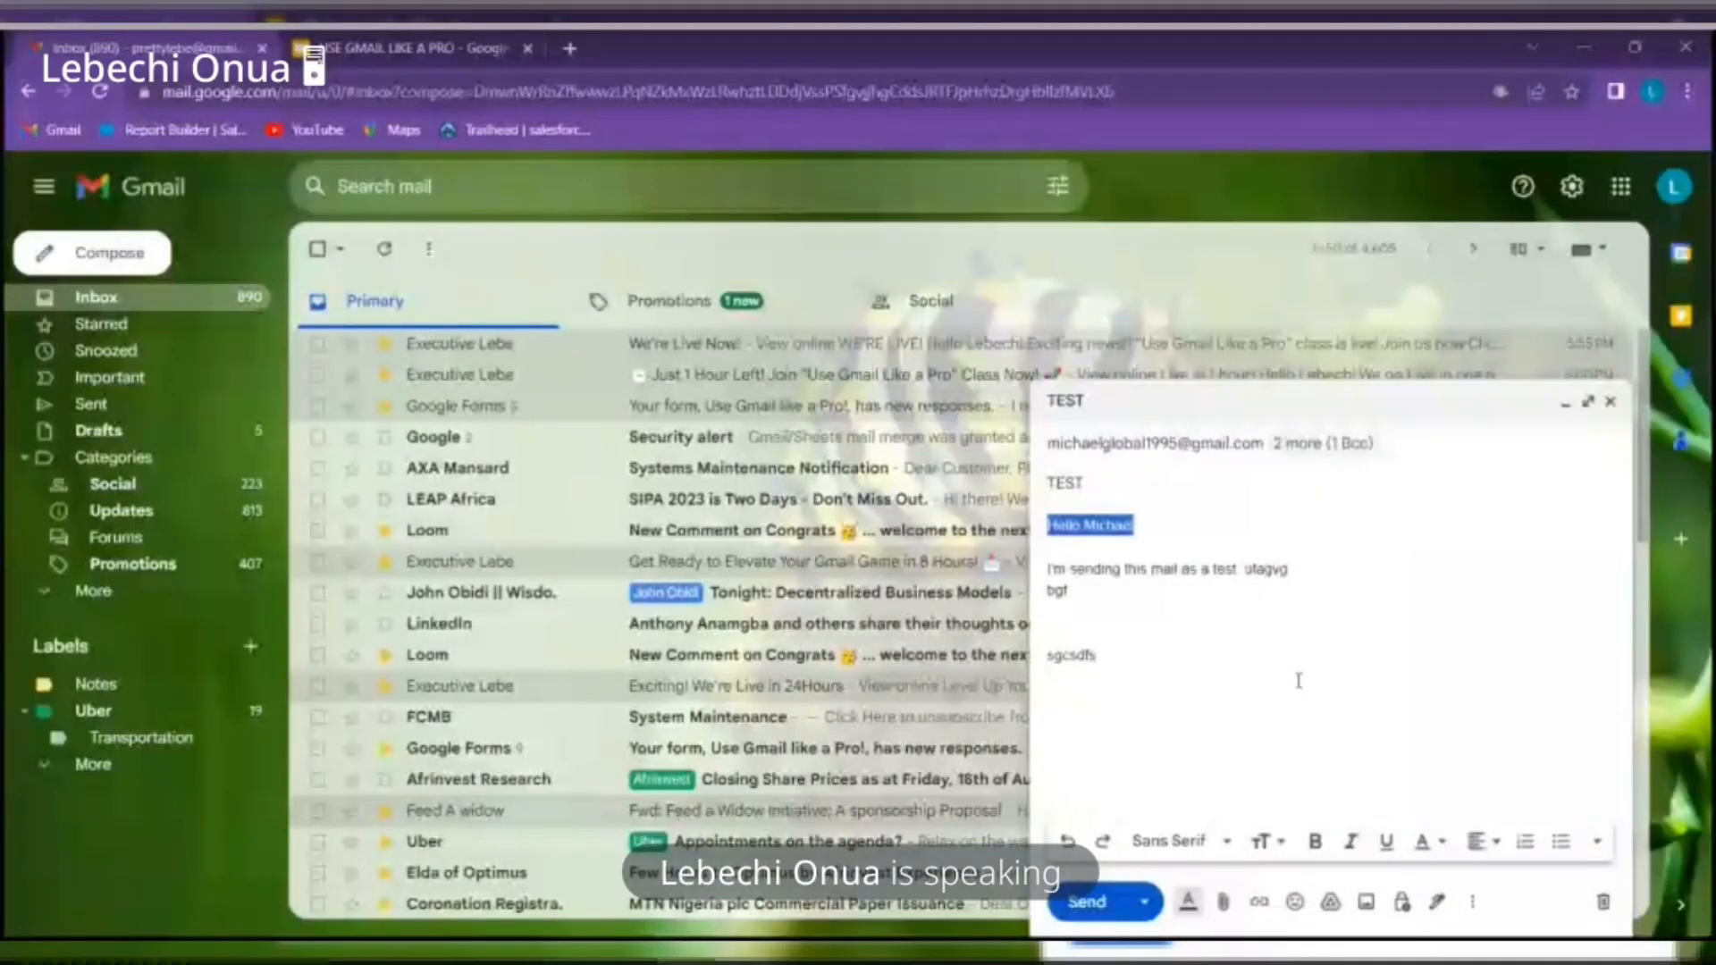
Make the selected greeting line bold with the toolbar's B button
{"action": "left_click", "coordinate": [1315, 841]}
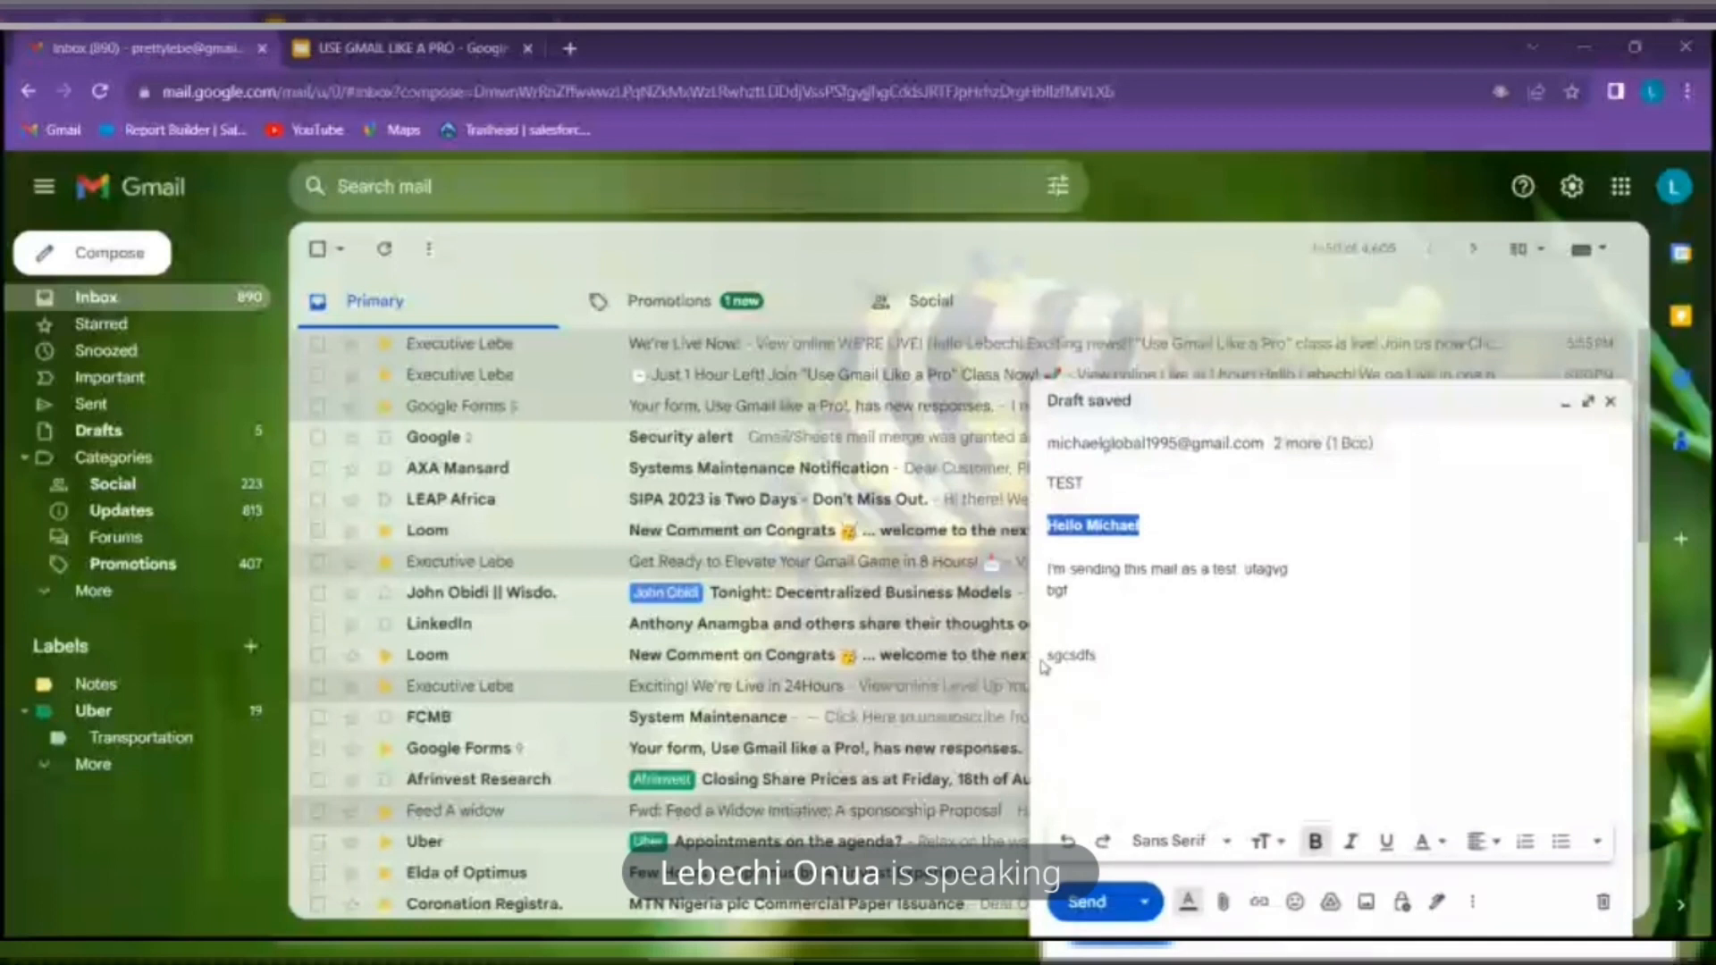
Select the last body line's word, hide the formatting bar, and bring up the attach-file picker
{"action": "left_click_drag", "start_coordinate": [1043, 657], "coordinate": [1085, 655]}
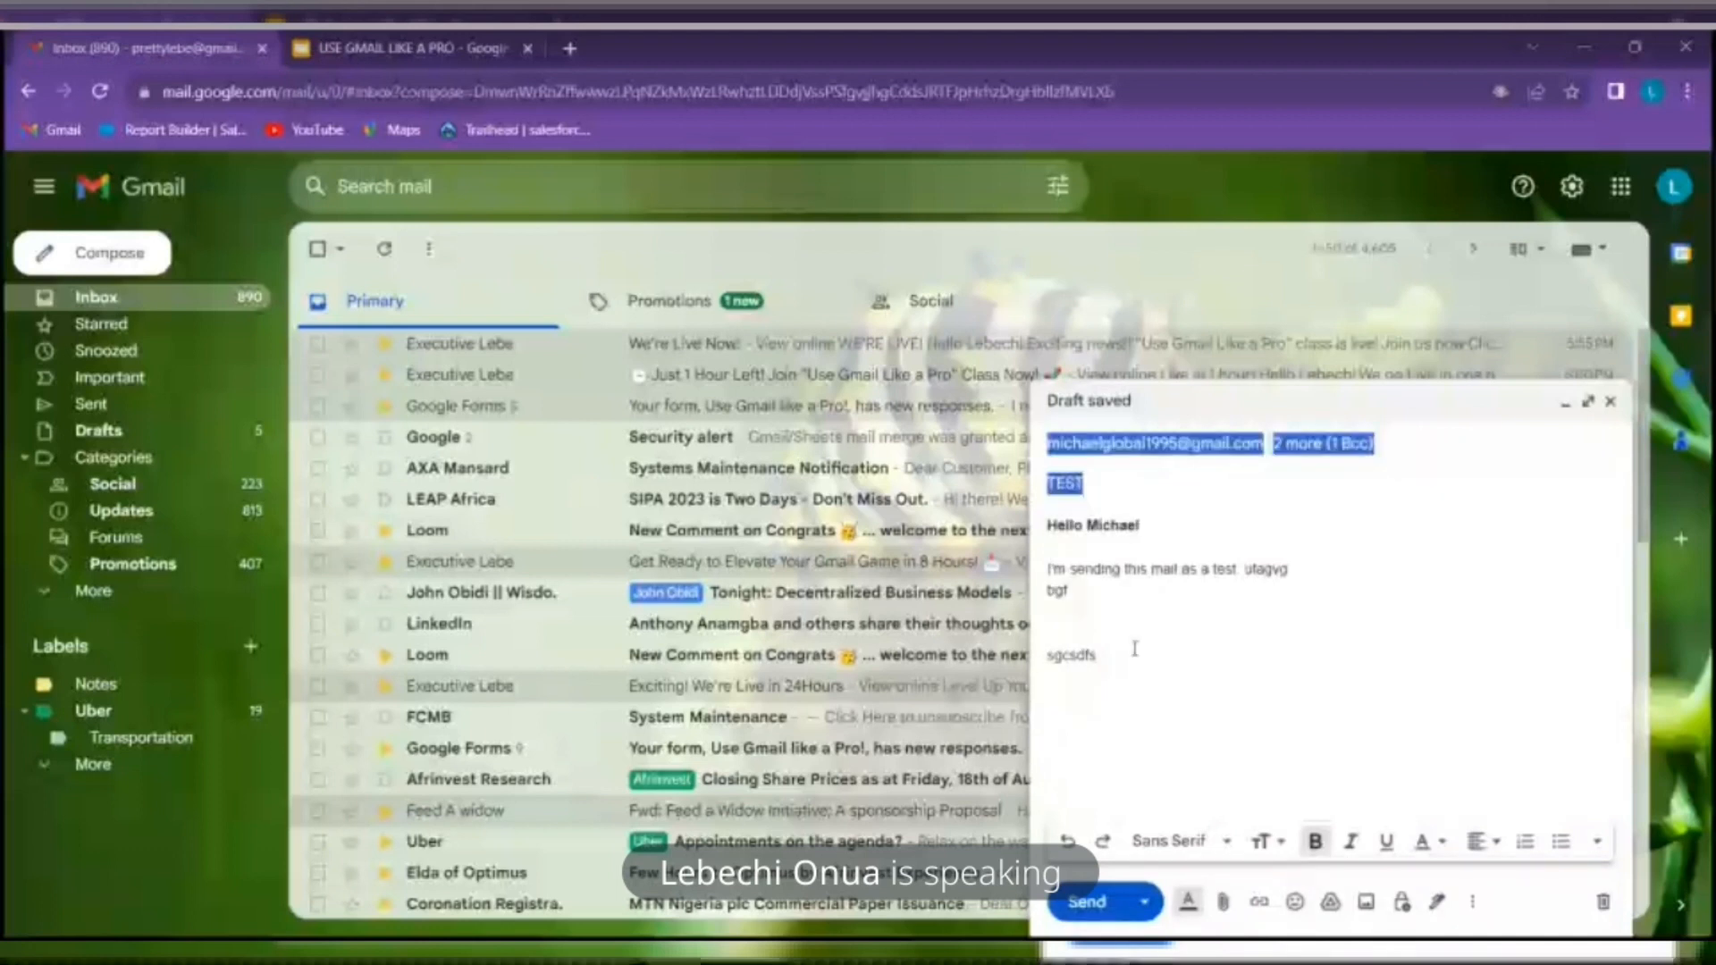
{"action": "left_click", "coordinate": [1047, 657]}
{"action": "left_click", "coordinate": [1048, 660]}
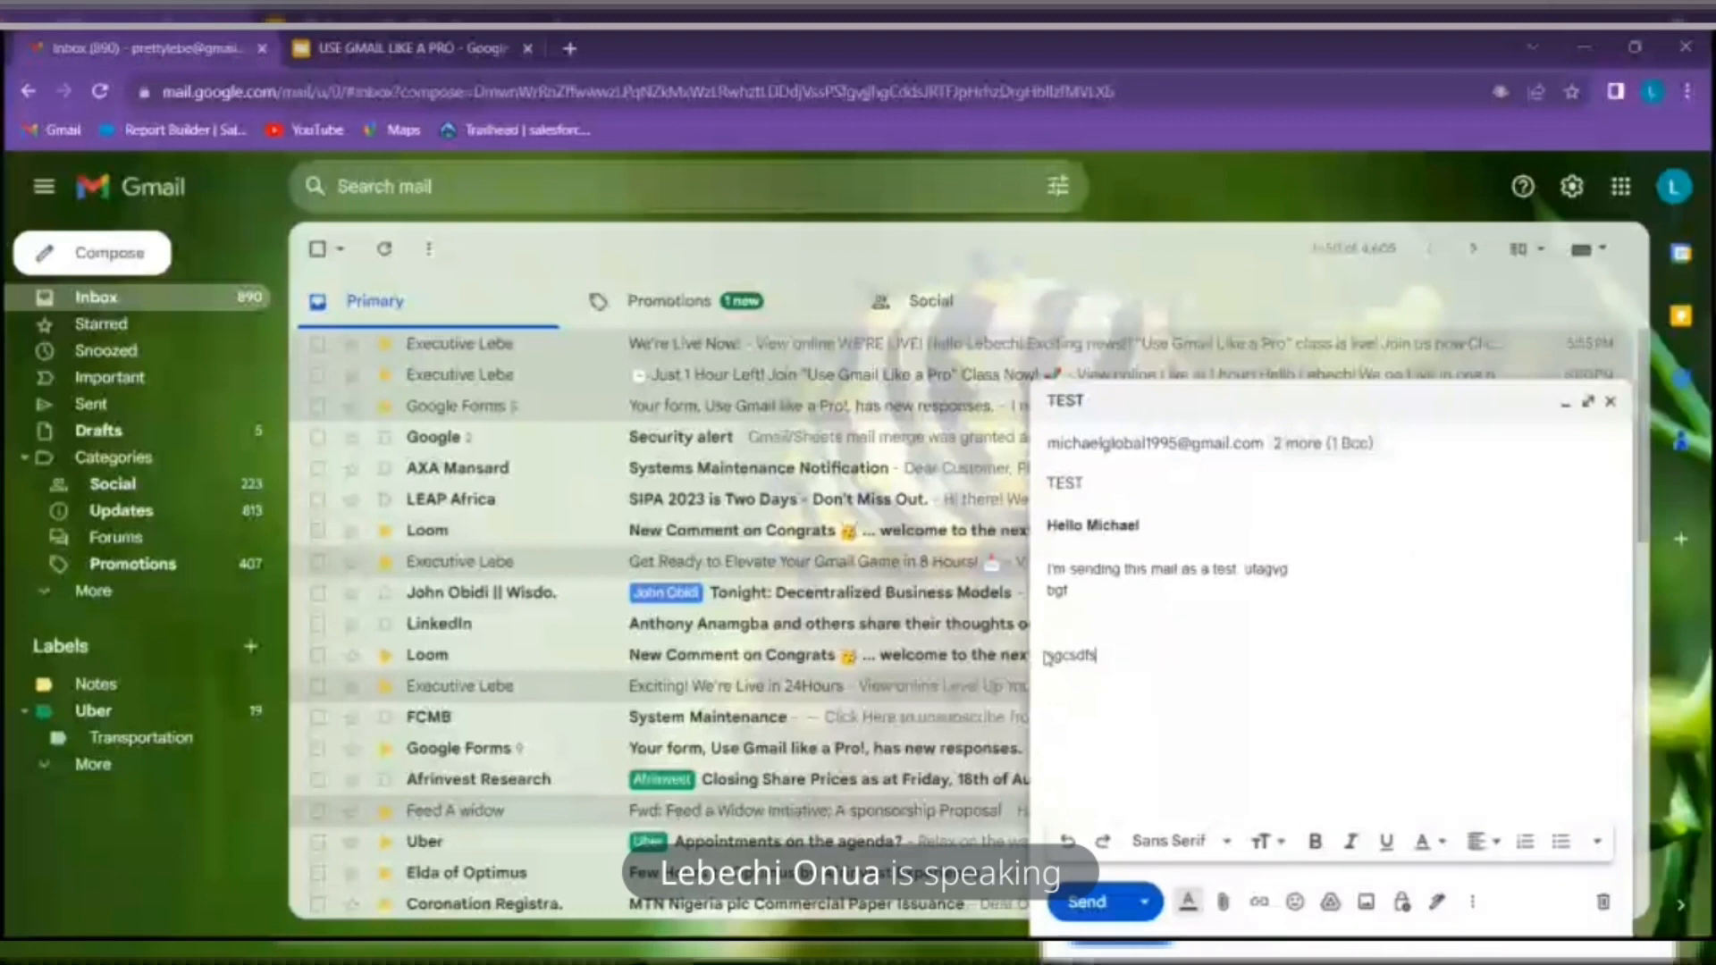
{"action": "double_click", "coordinate": [1050, 655]}
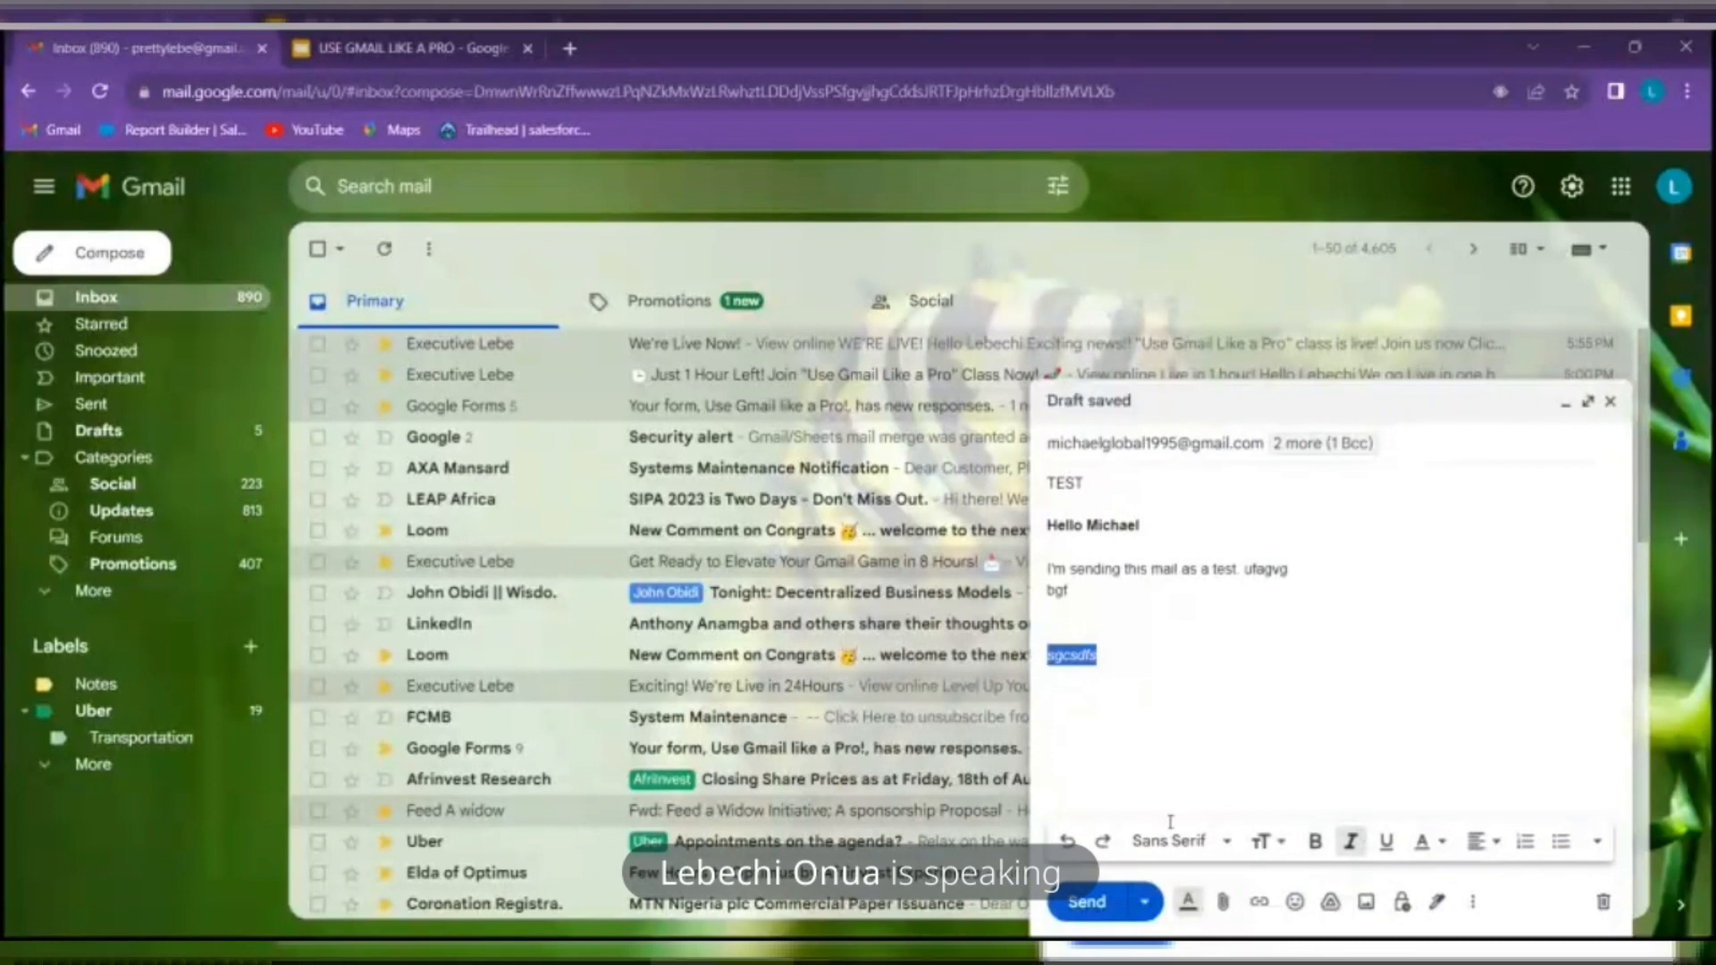
{"action": "left_click", "coordinate": [1190, 905]}
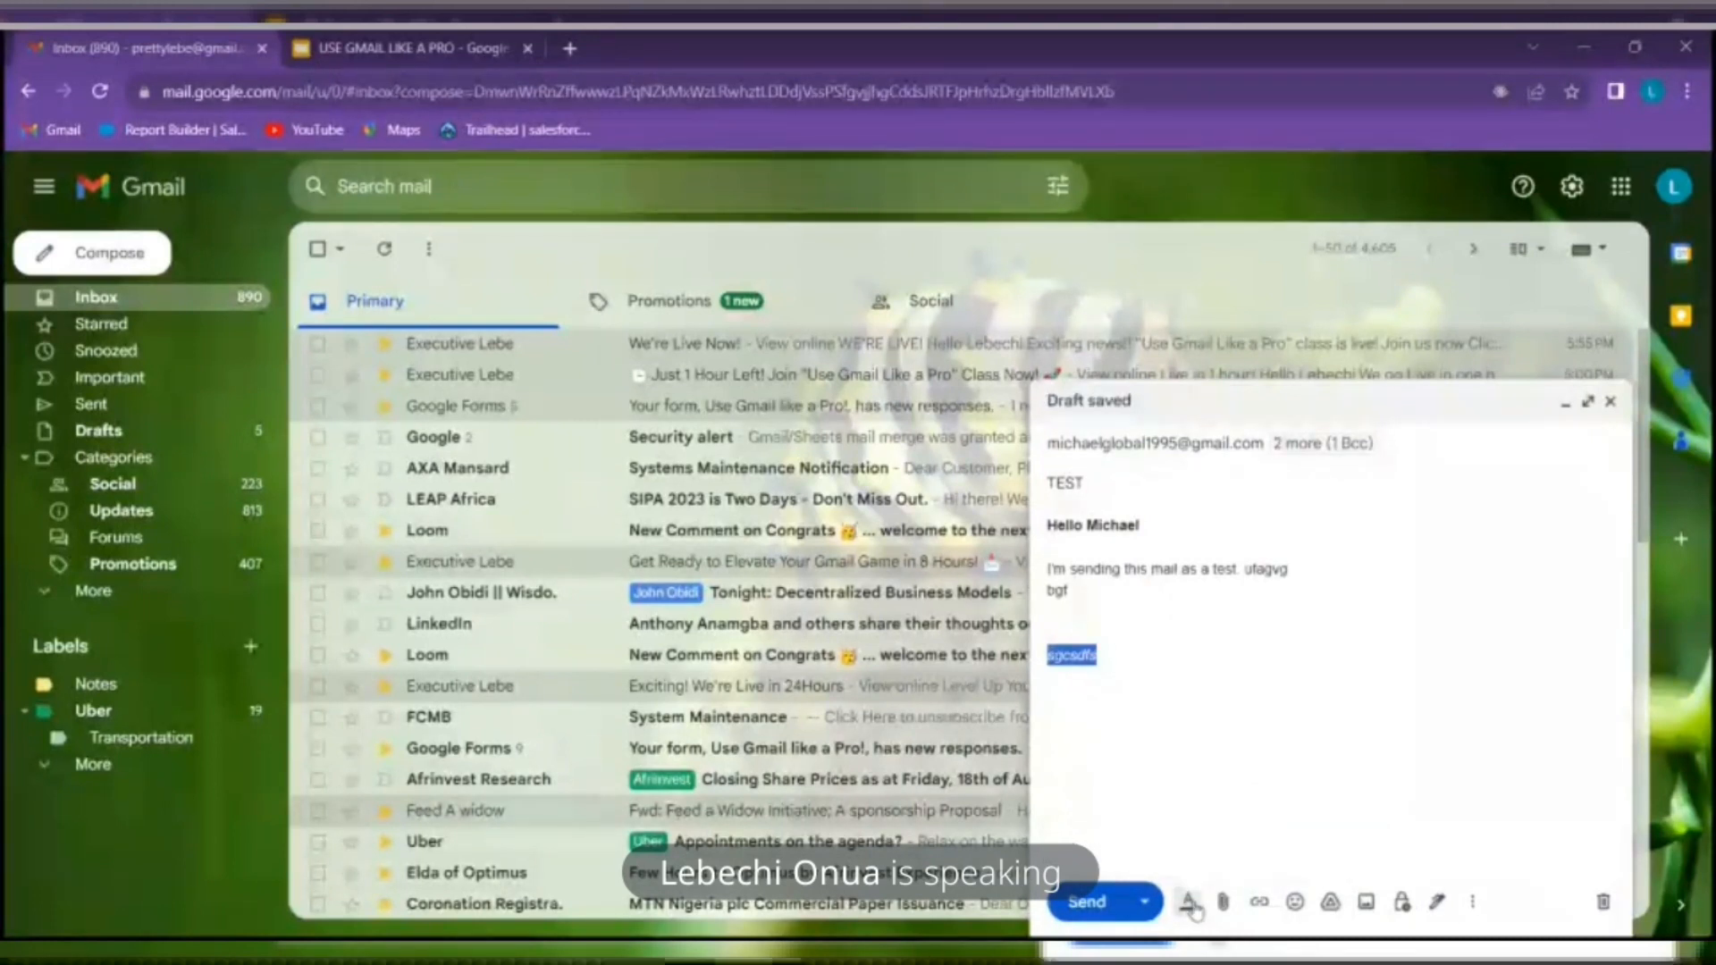
{"action": "left_click", "coordinate": [1224, 903]}
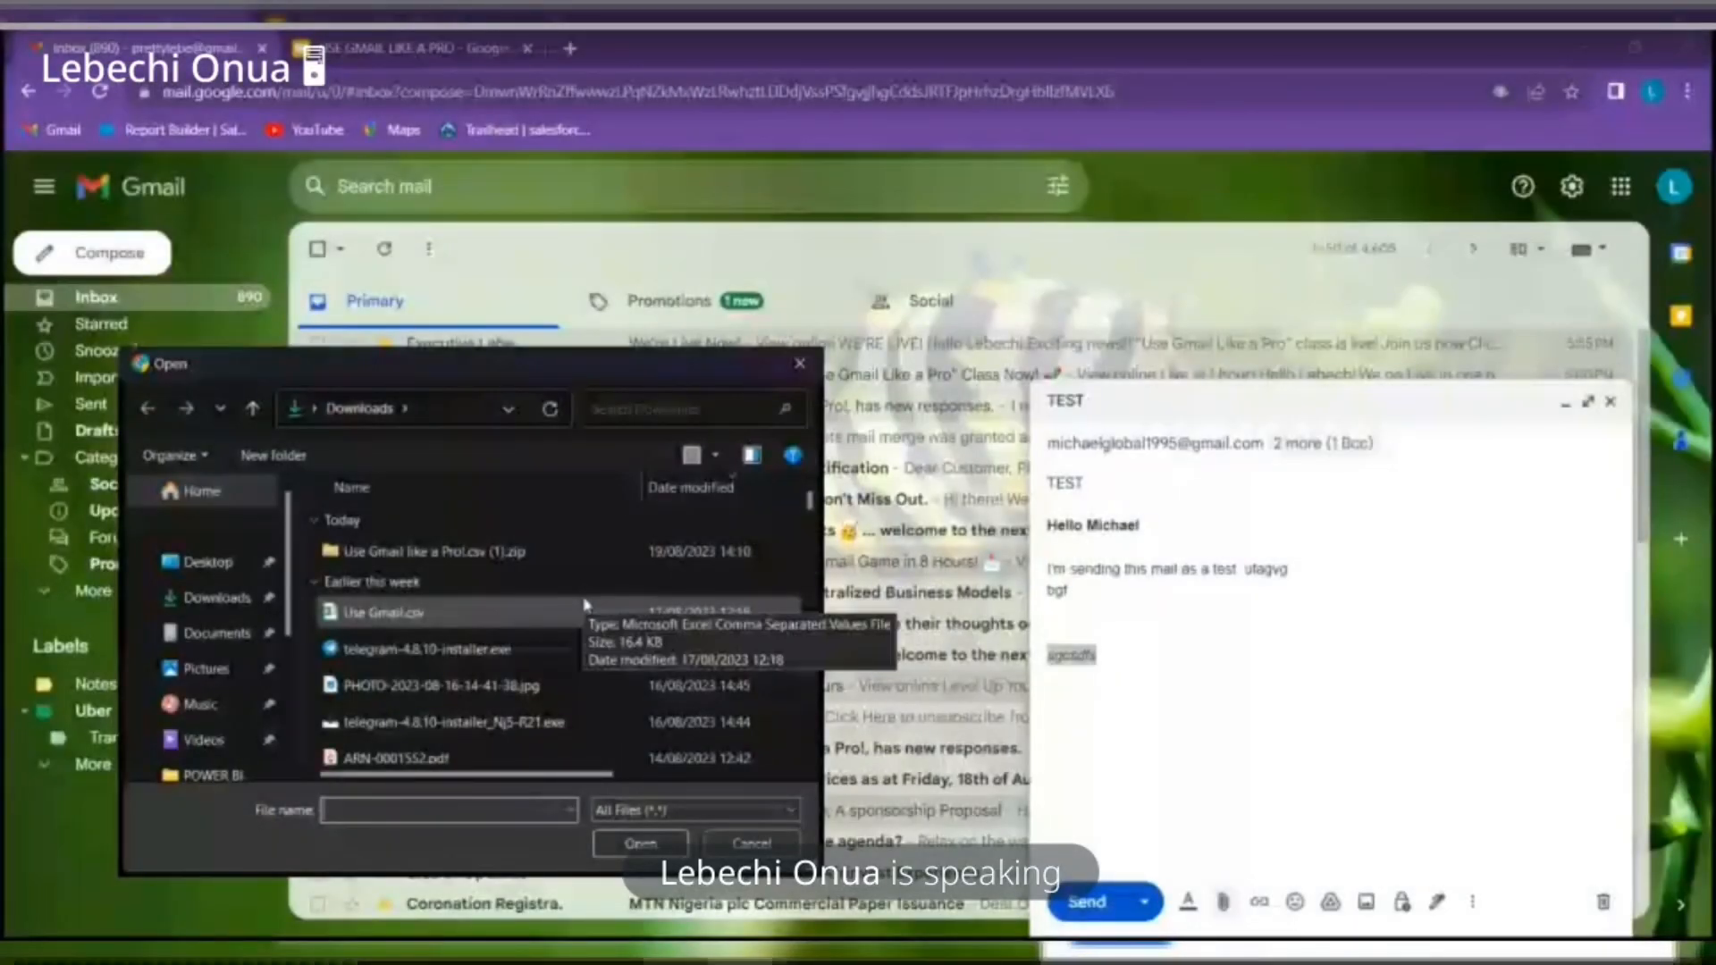
Pick 'Use Gmail like a Pro!.csv (1).zip', cancel the picker without attaching, and restore the browser window
{"action": "left_click", "coordinate": [434, 551]}
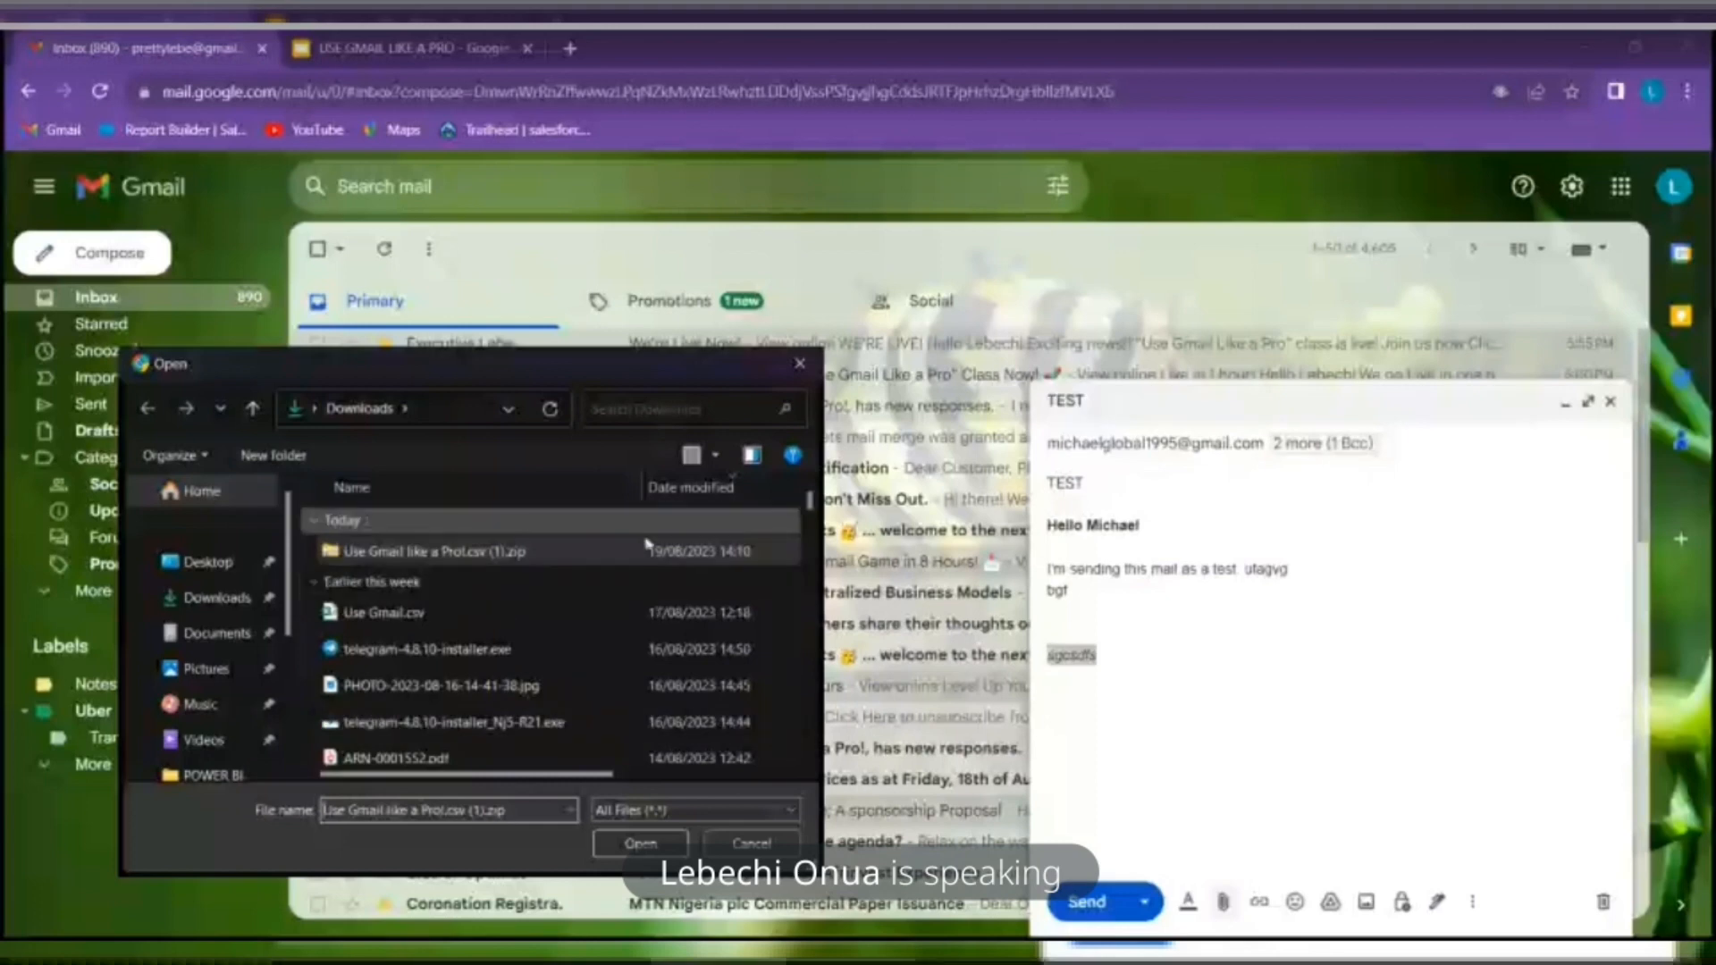
{"action": "left_click", "coordinate": [800, 364]}
{"action": "left_click", "coordinate": [1625, 50]}
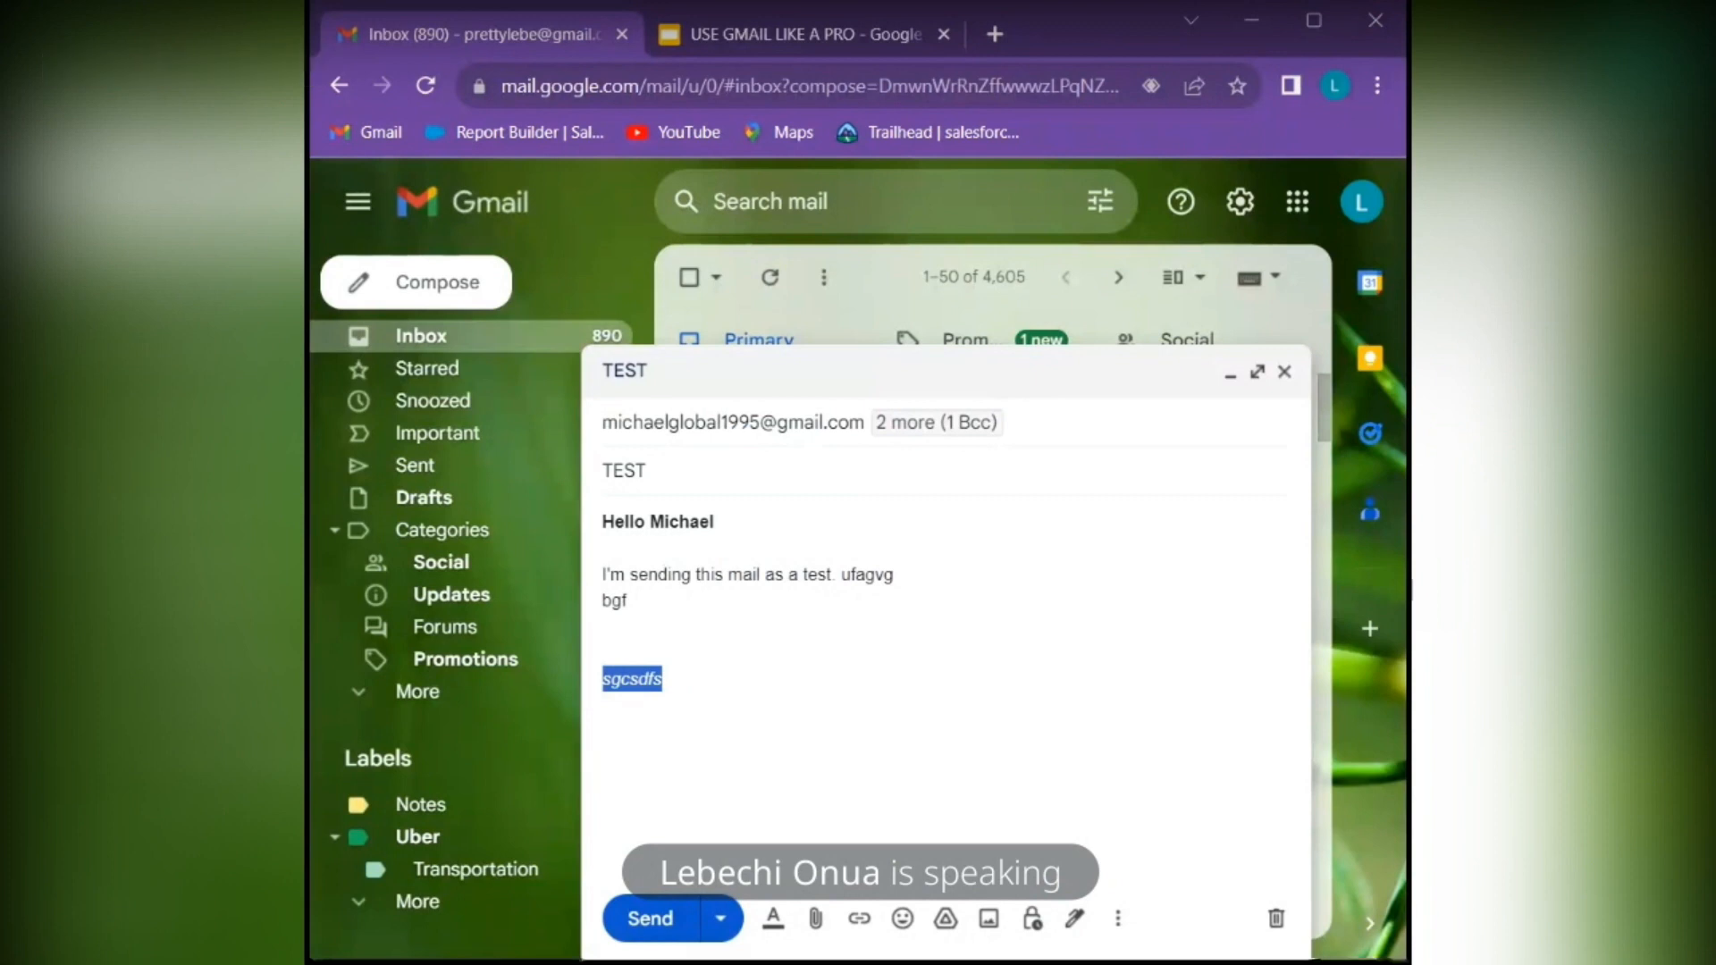
Attach 'Travel itinerary template (1).docx', toggle the draft full screen twice, and start Insert link
{"action": "key", "text": "alt+Tab"}
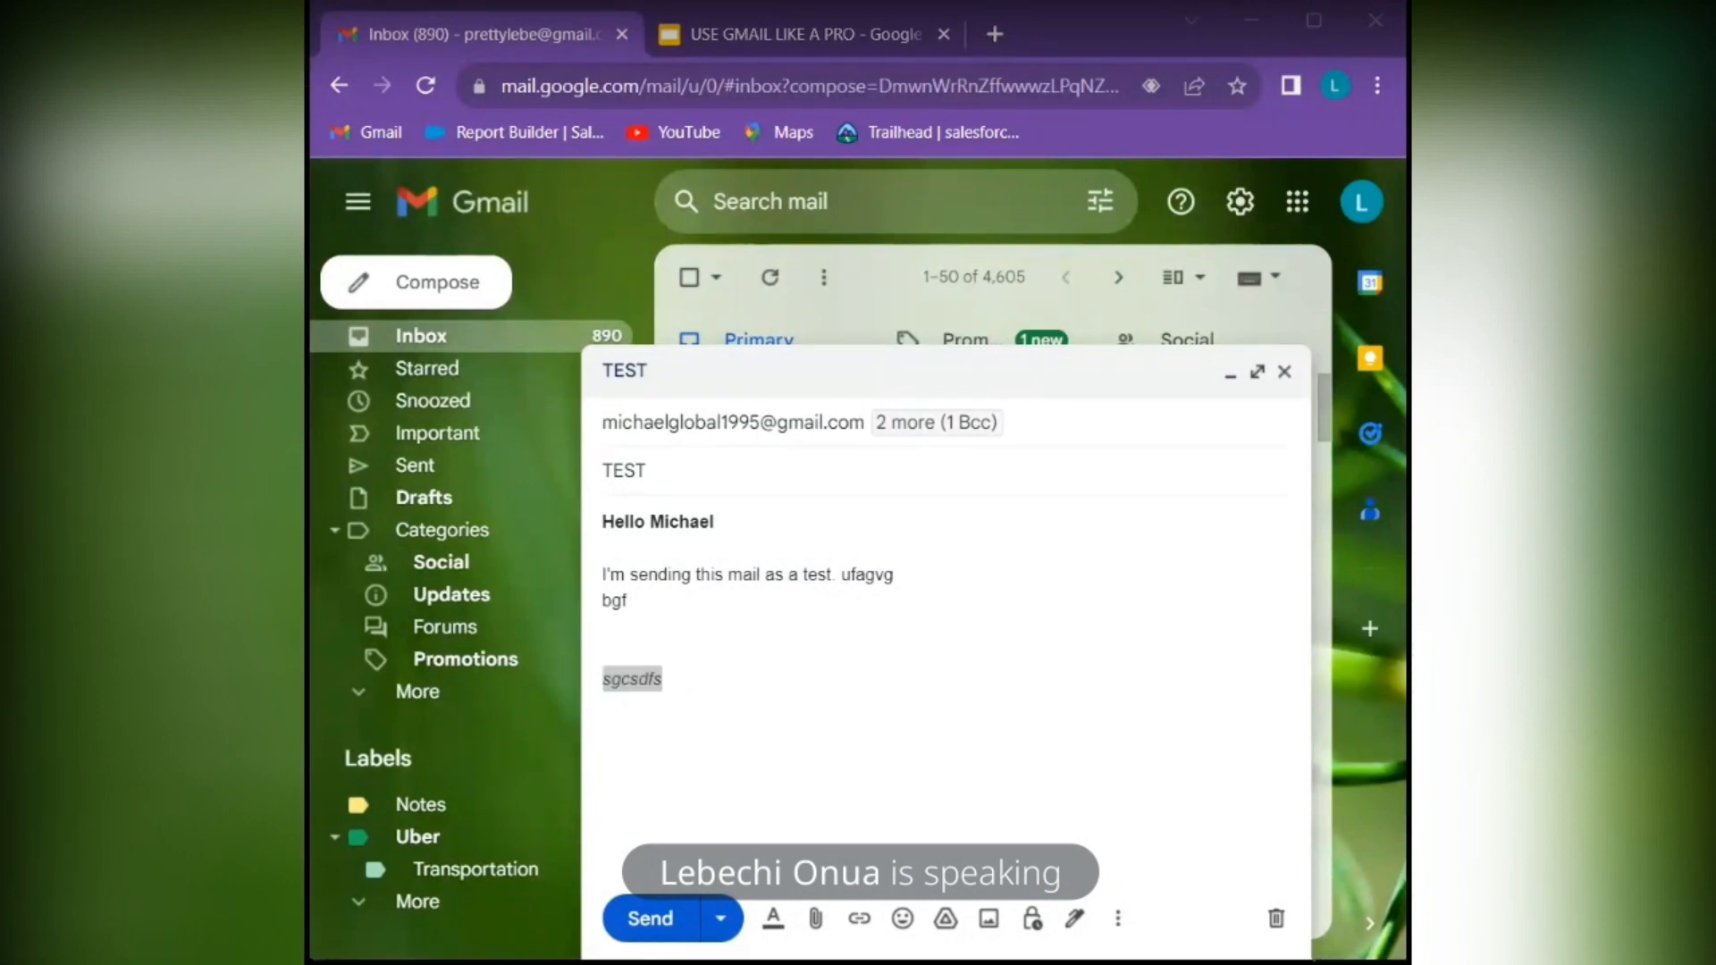
{"action": "left_click_drag", "start_coordinate": [827, 961], "coordinate": [965, 739]}
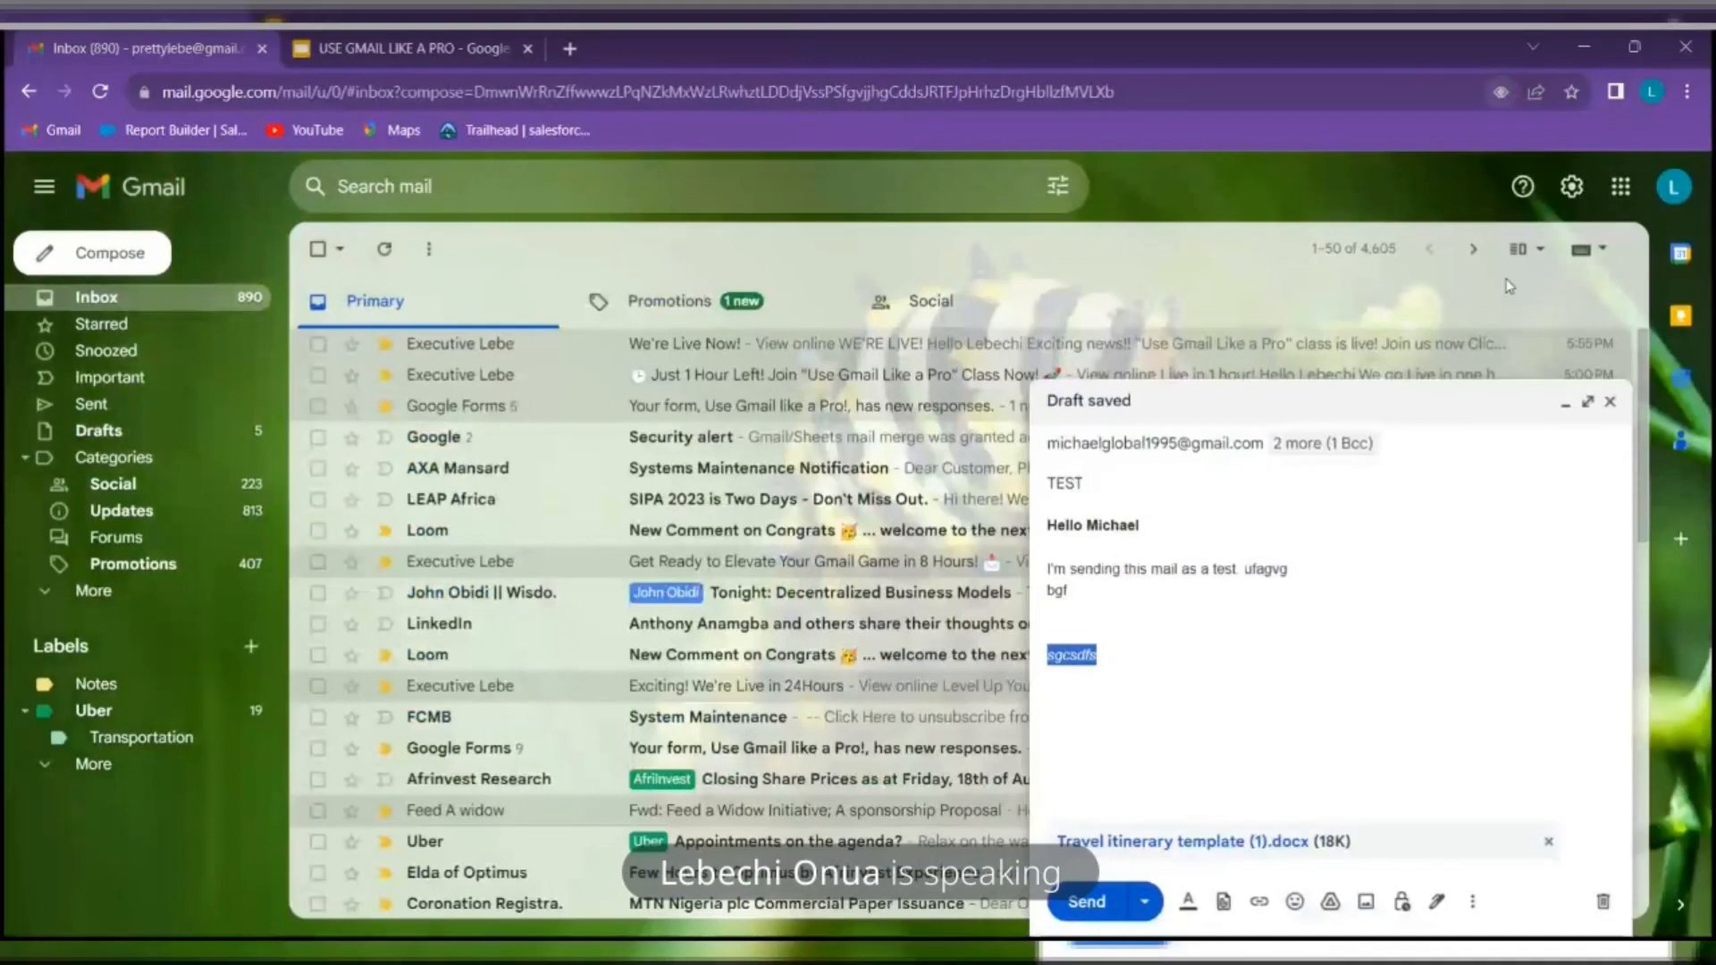
{"action": "left_click", "coordinate": [1591, 404]}
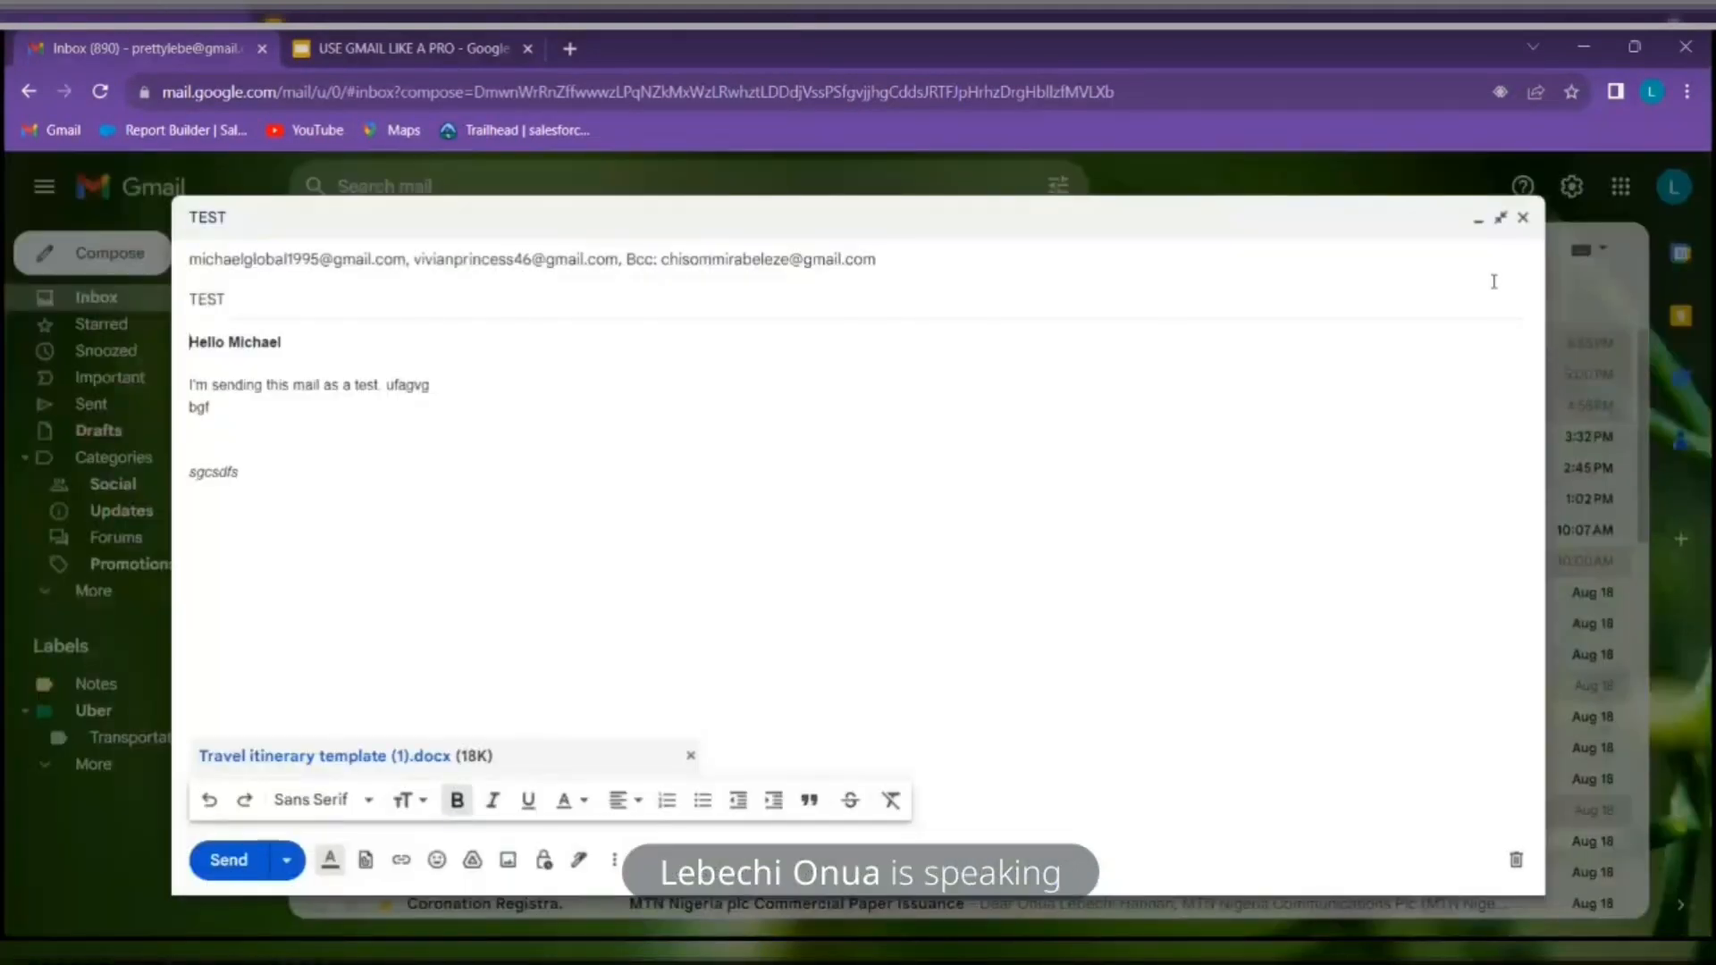
{"action": "left_click", "coordinate": [1510, 217]}
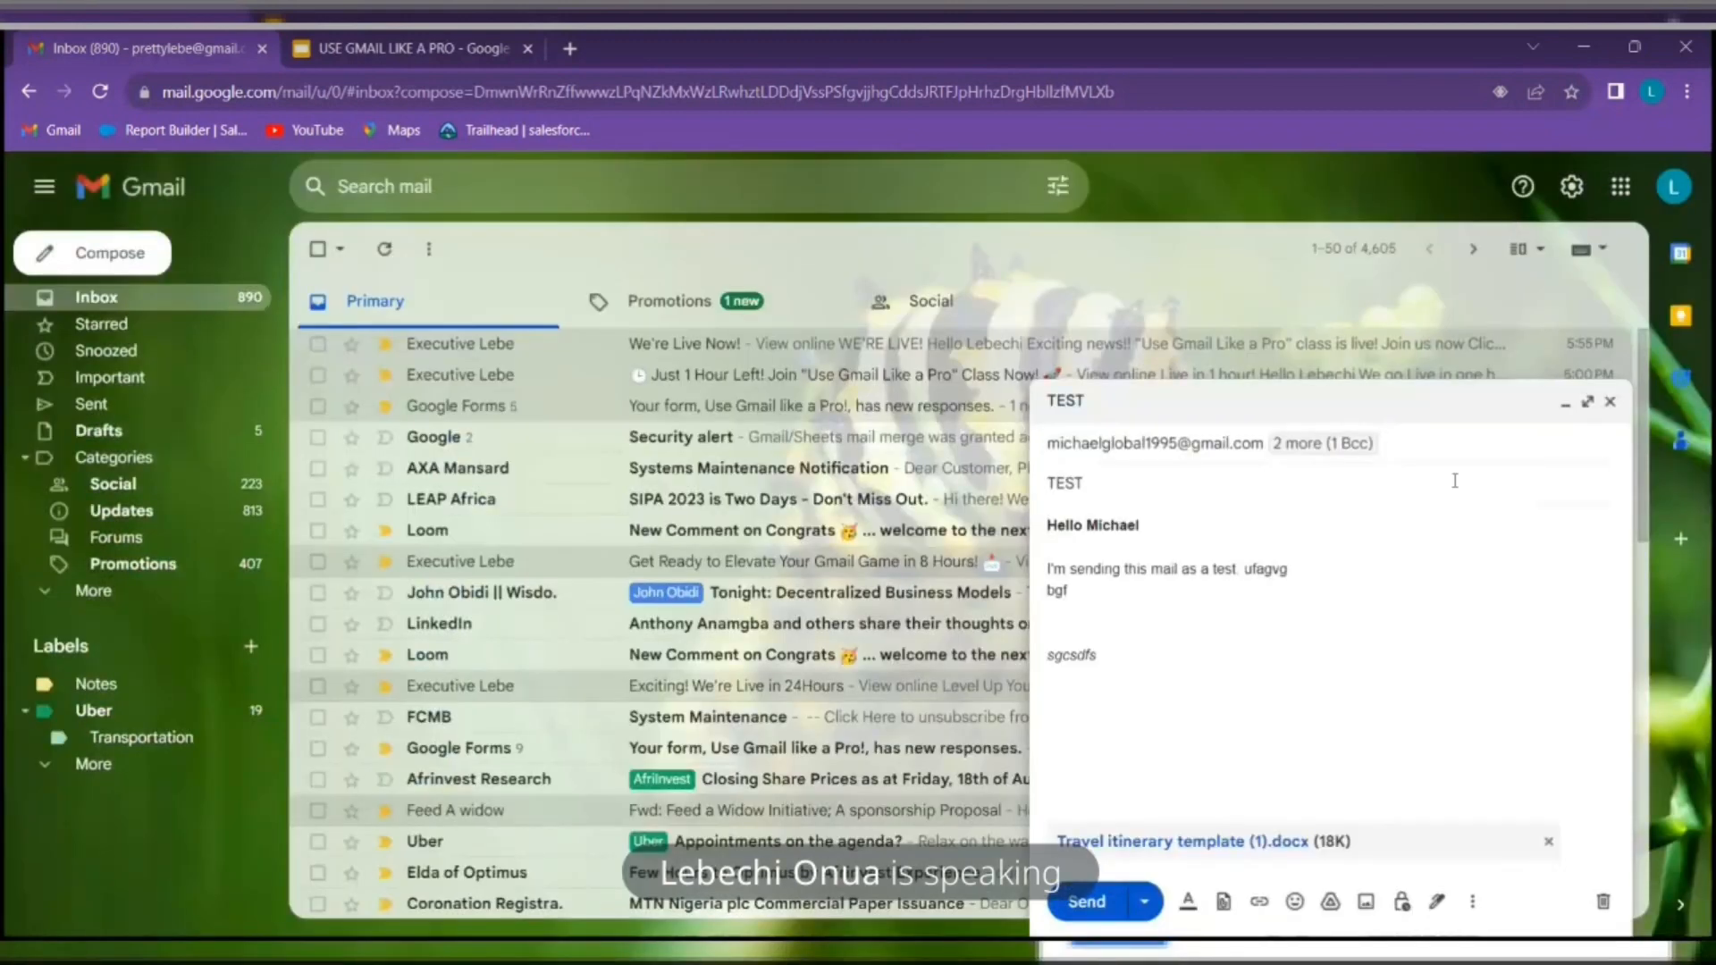
{"action": "left_click", "coordinate": [1593, 404]}
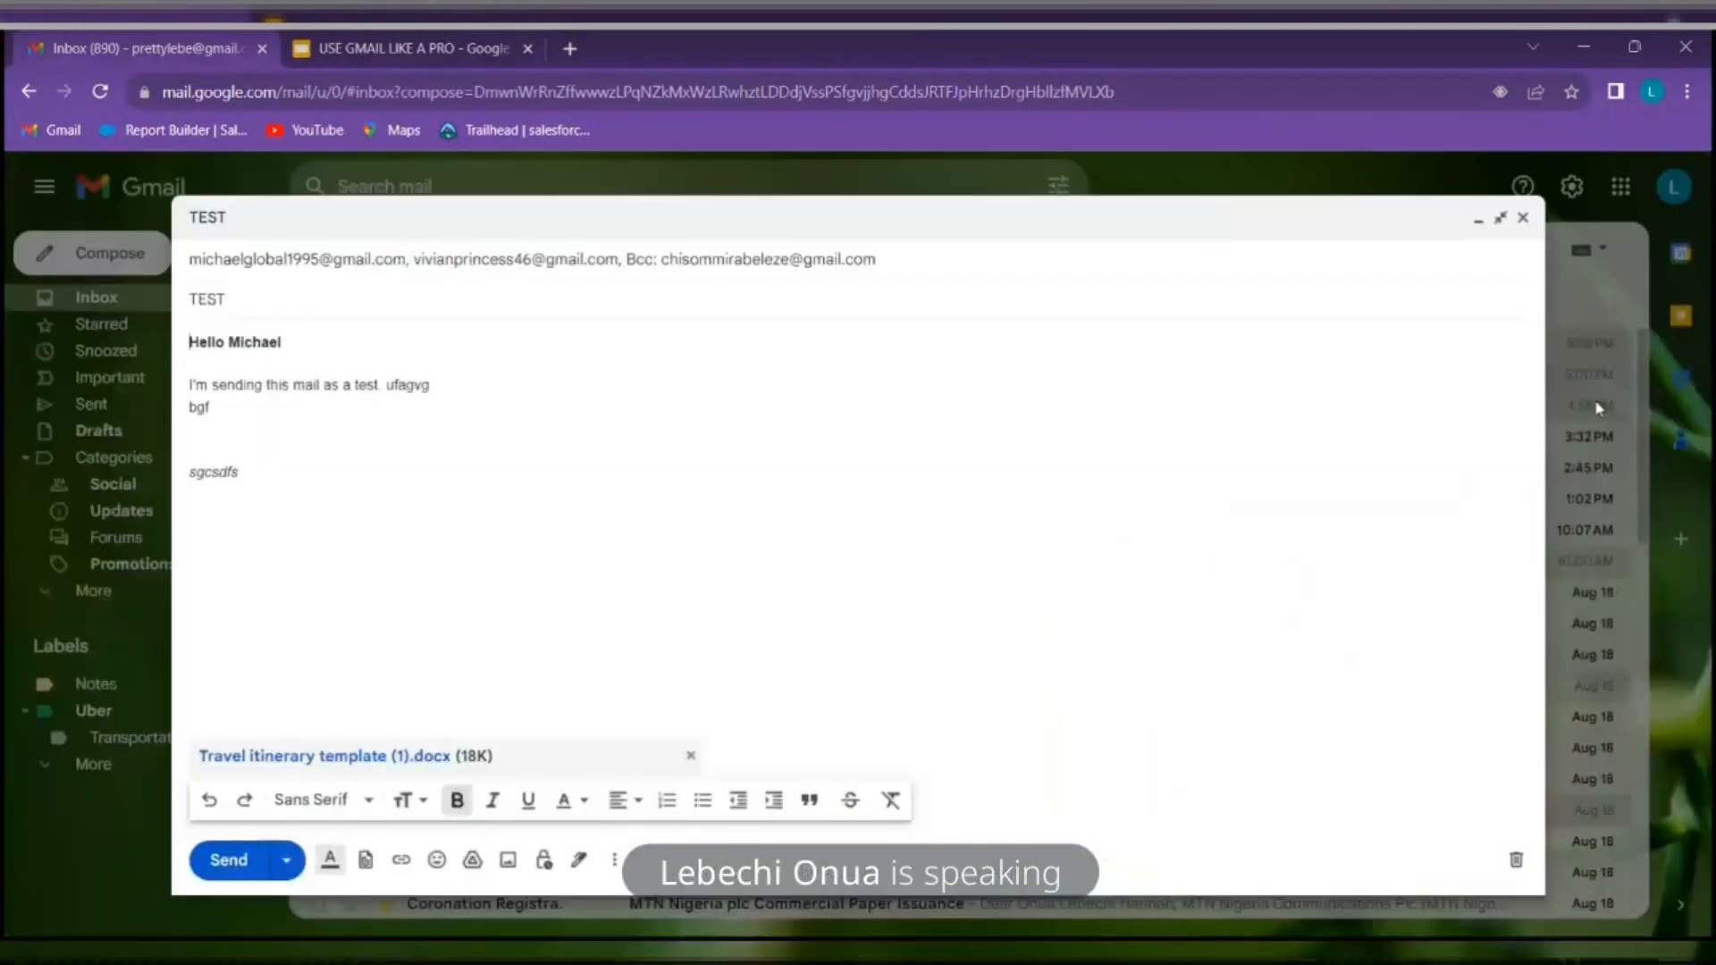
{"action": "left_click", "coordinate": [1501, 221]}
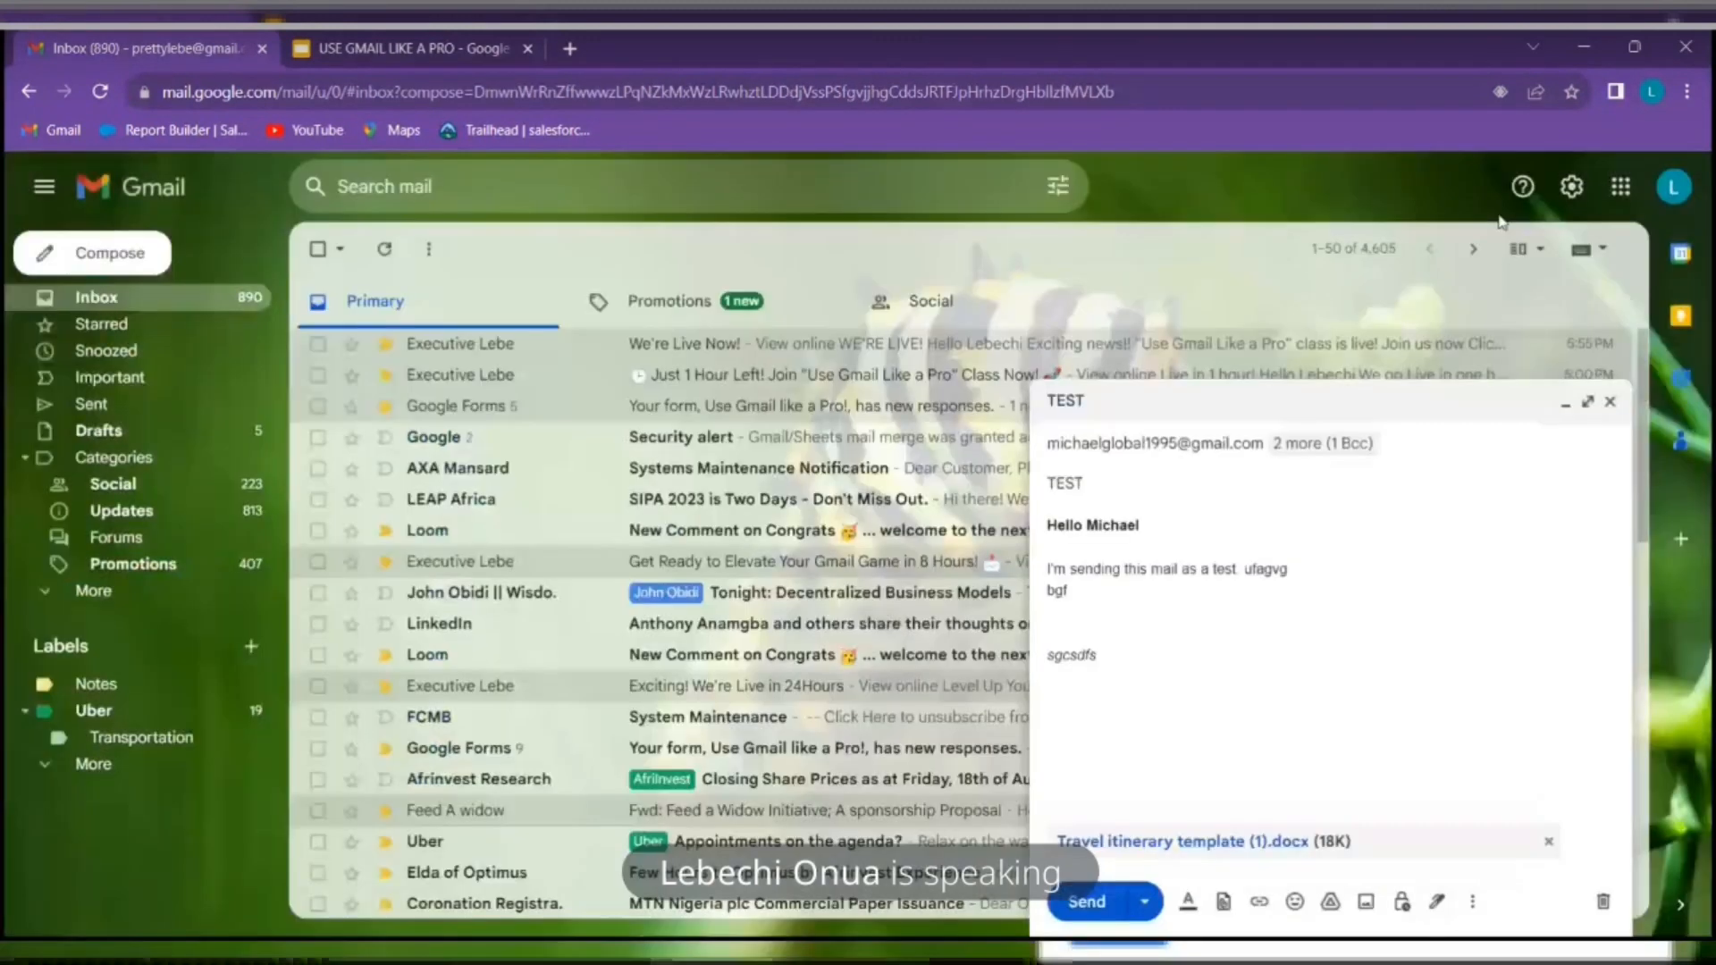
{"action": "left_click", "coordinate": [1261, 903]}
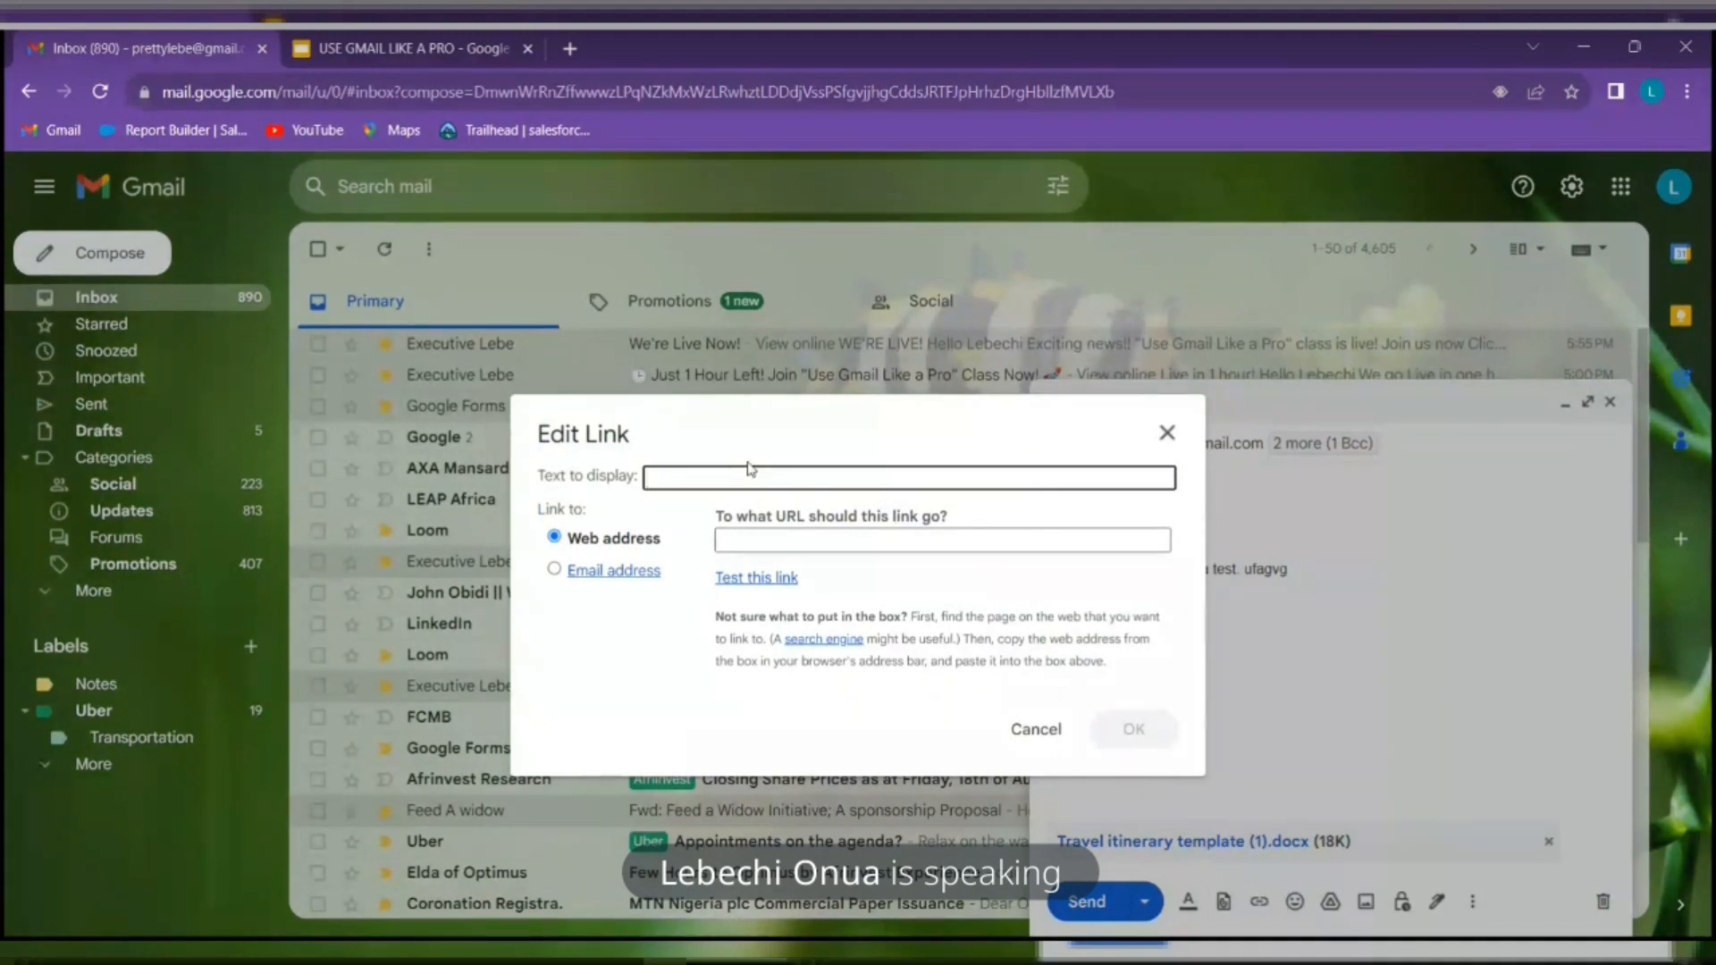
Insert a link at the body's start displaying the Instagram profile address, with web address 'follow me here'
{"action": "left_click", "coordinate": [1032, 729]}
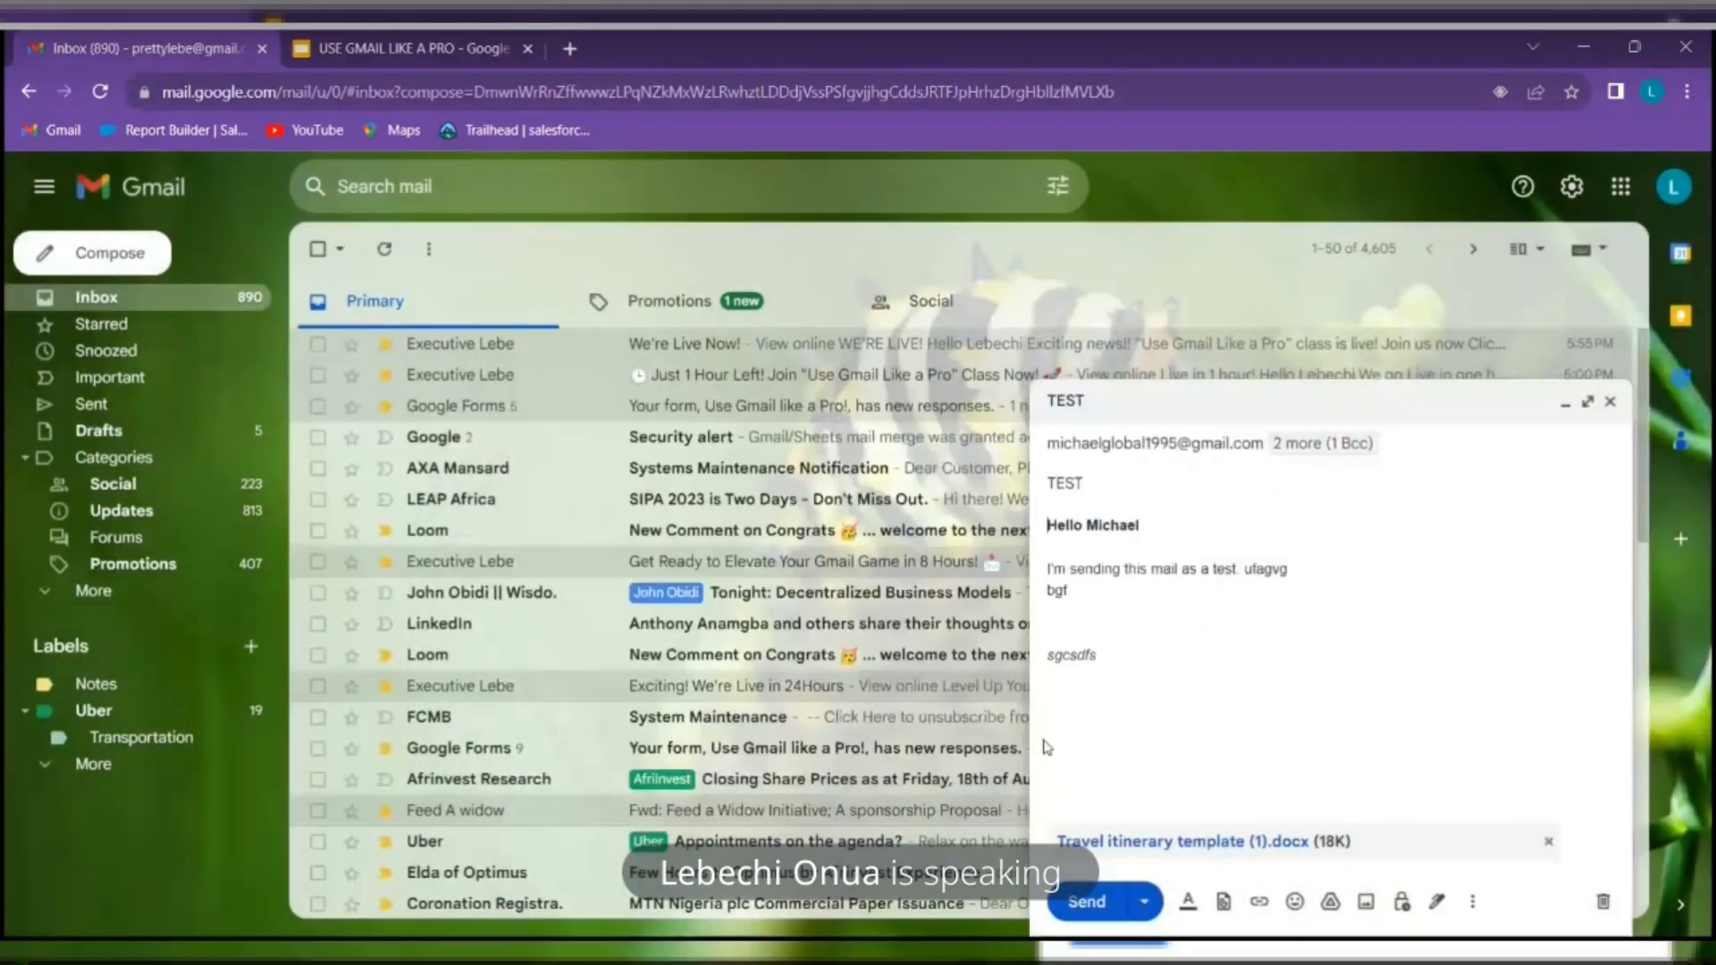
{"action": "left_click", "coordinate": [1259, 903]}
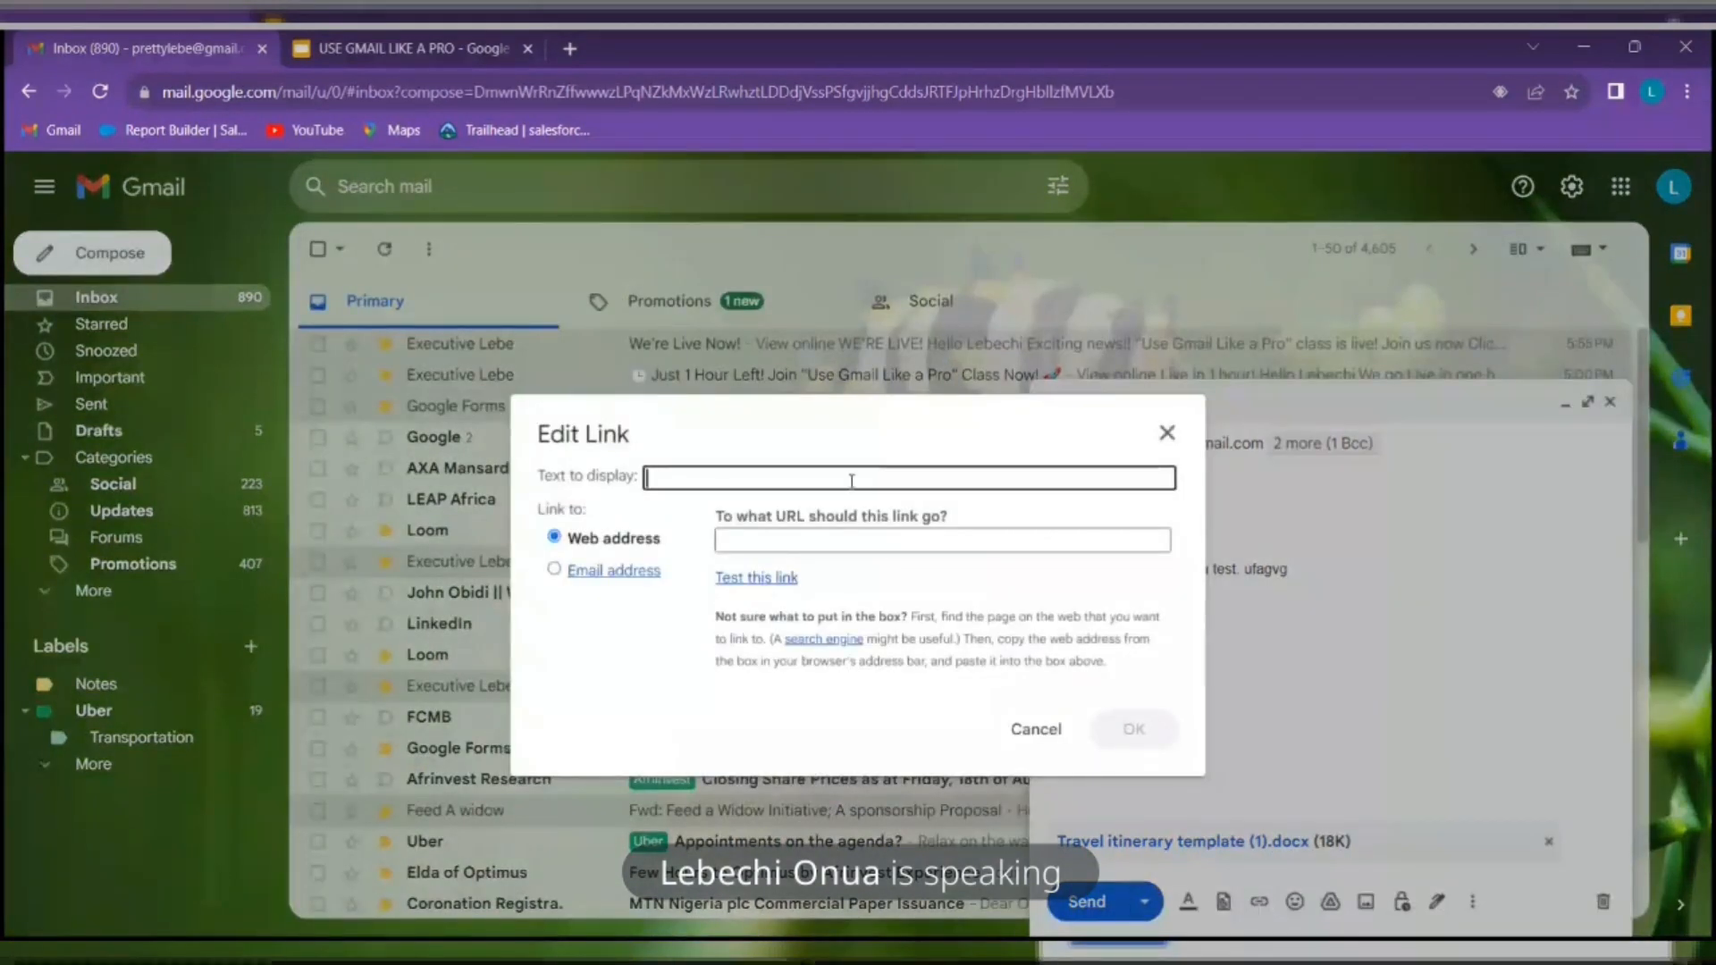
{"action": "type", "text": "www."}
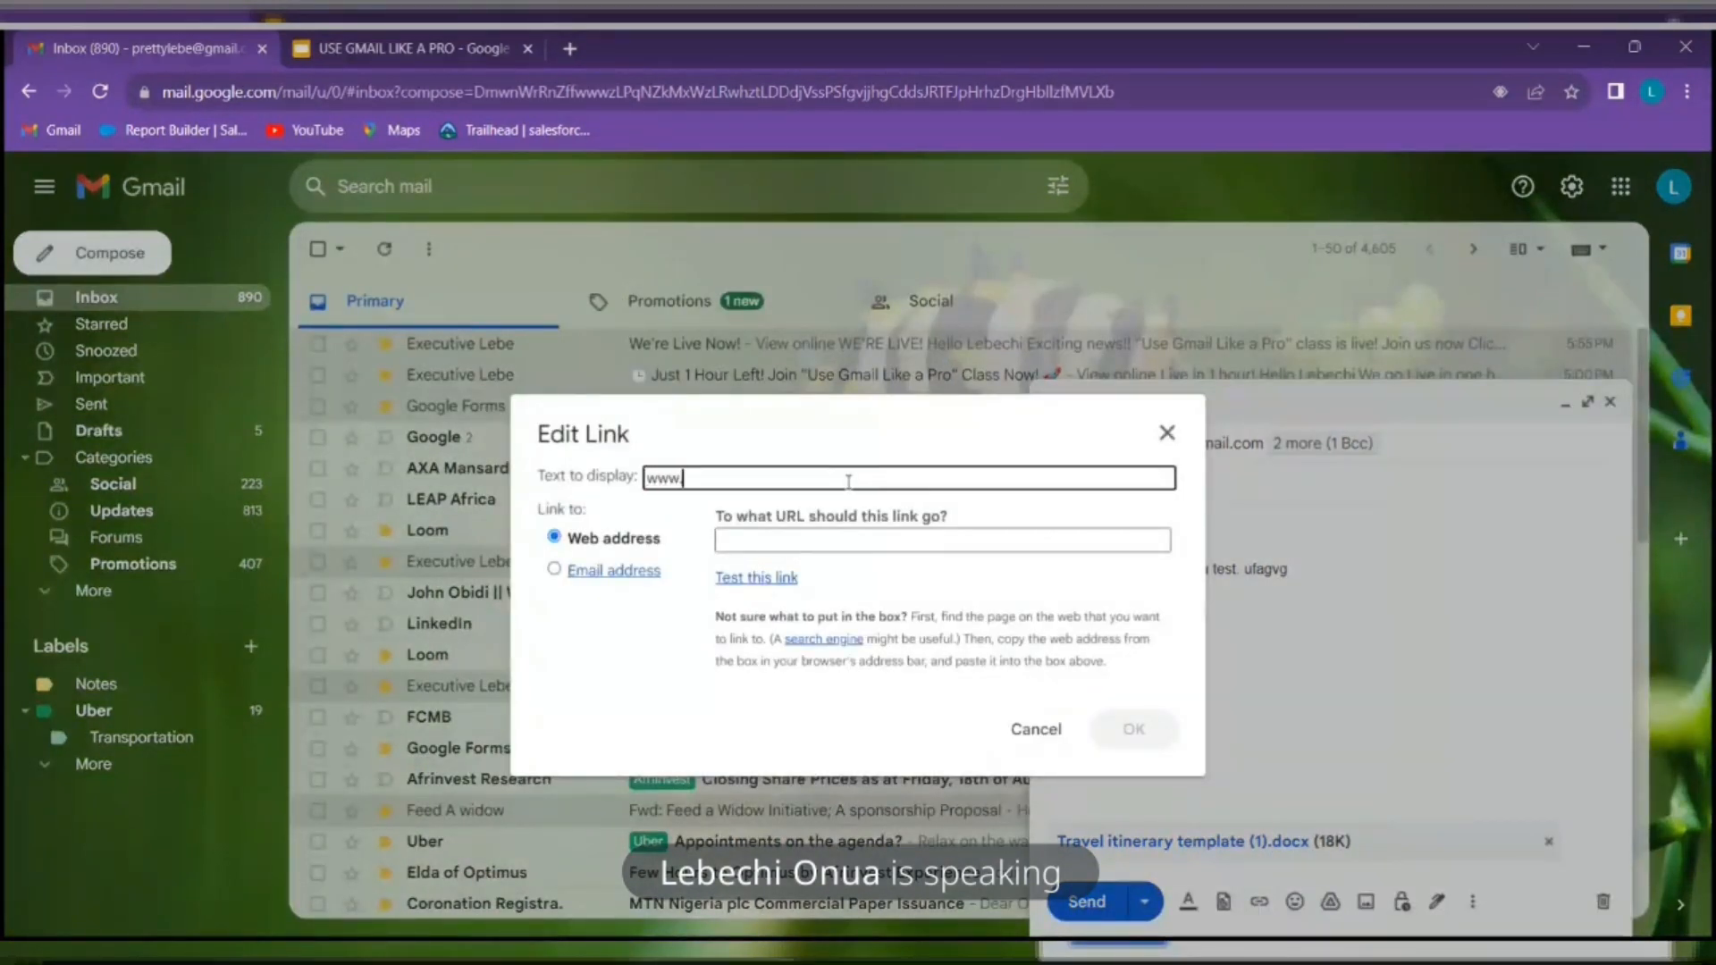
{"action": "type", "text": "instagr"}
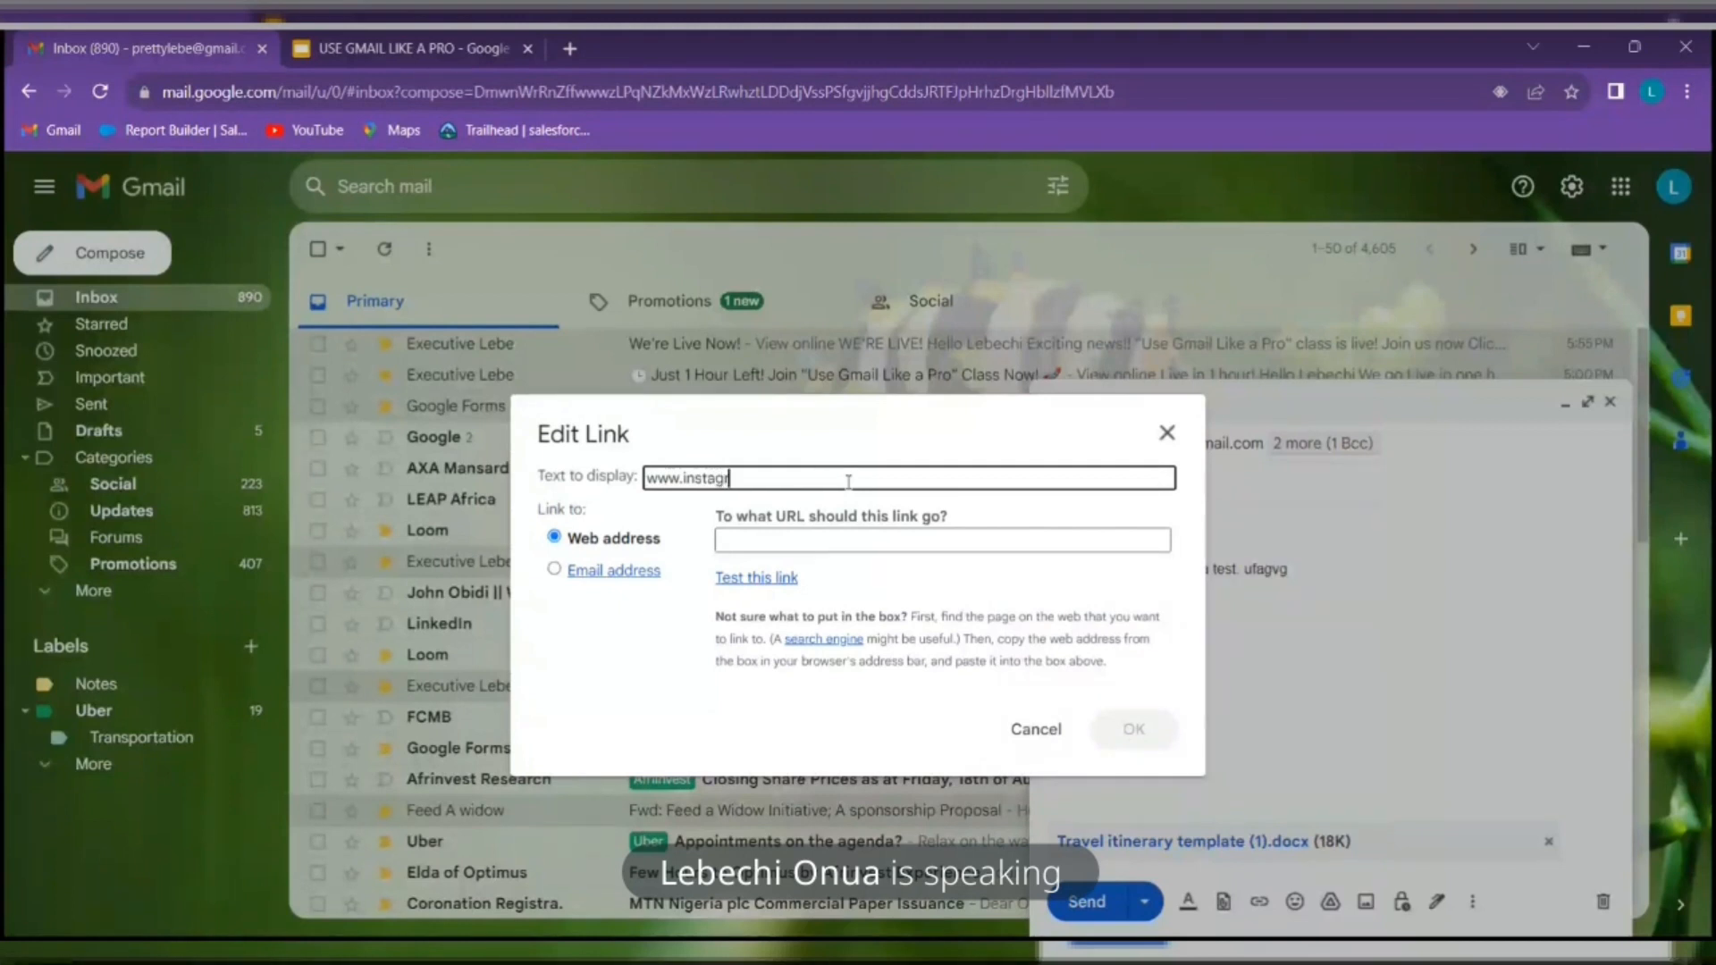
{"action": "type", "text": "am.com?"}
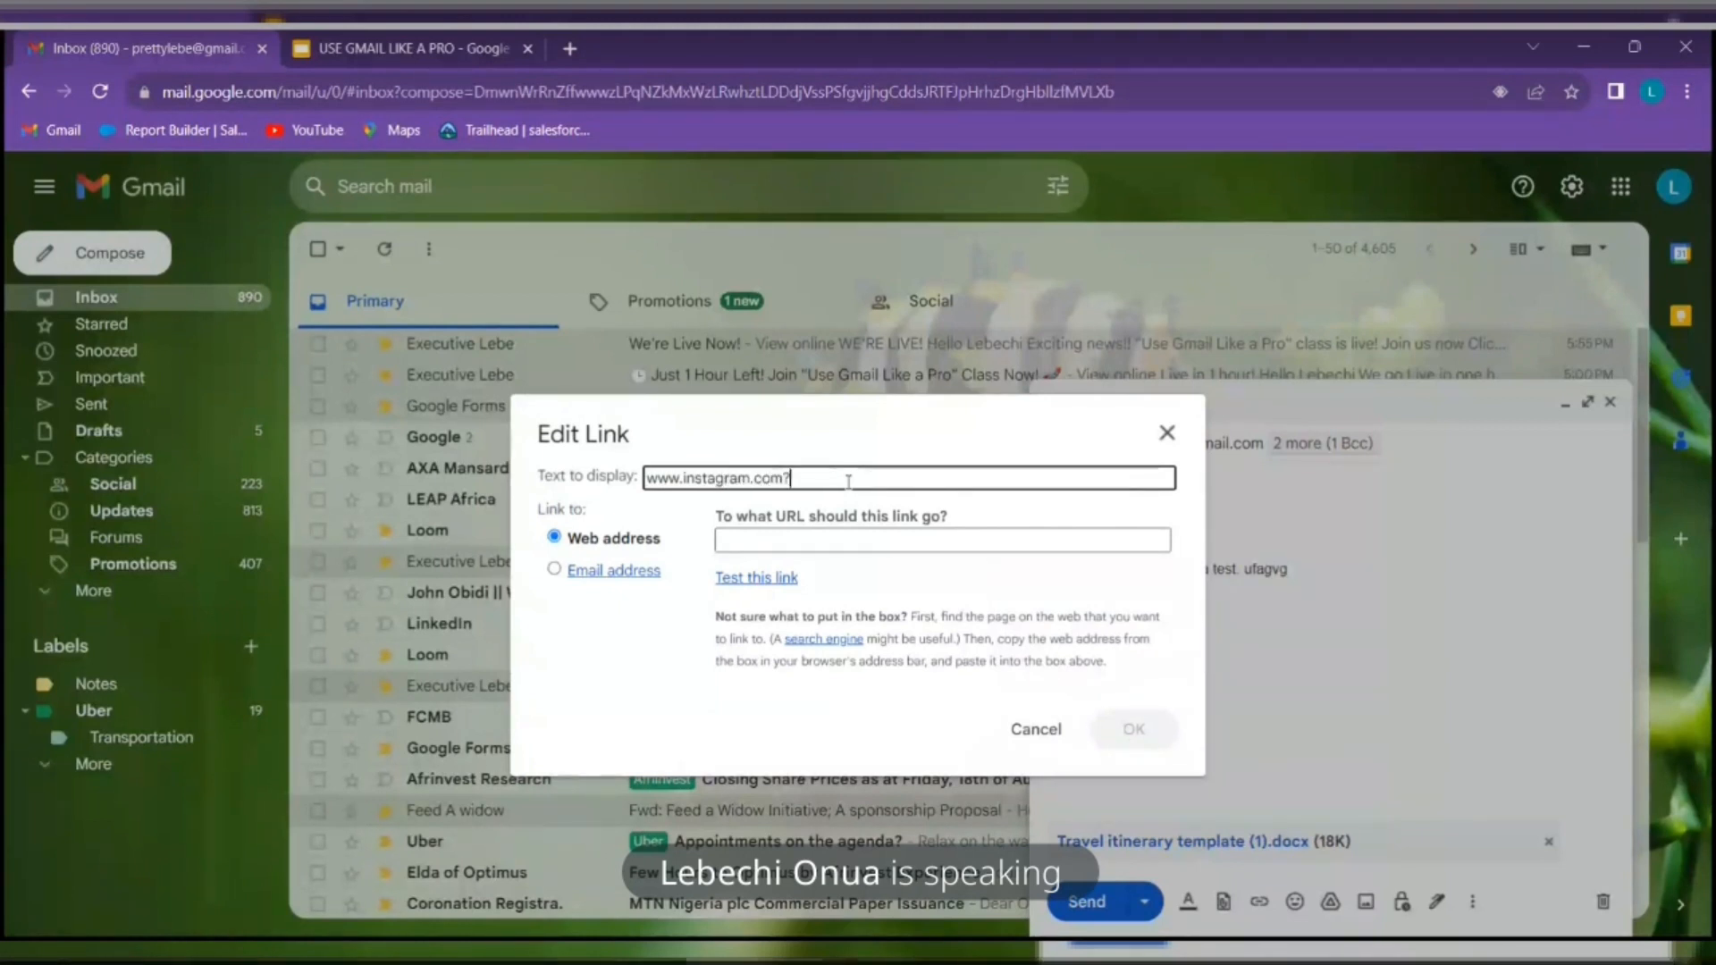
{"action": "key", "text": "BackSpace"}
{"action": "type", "text": "/"}
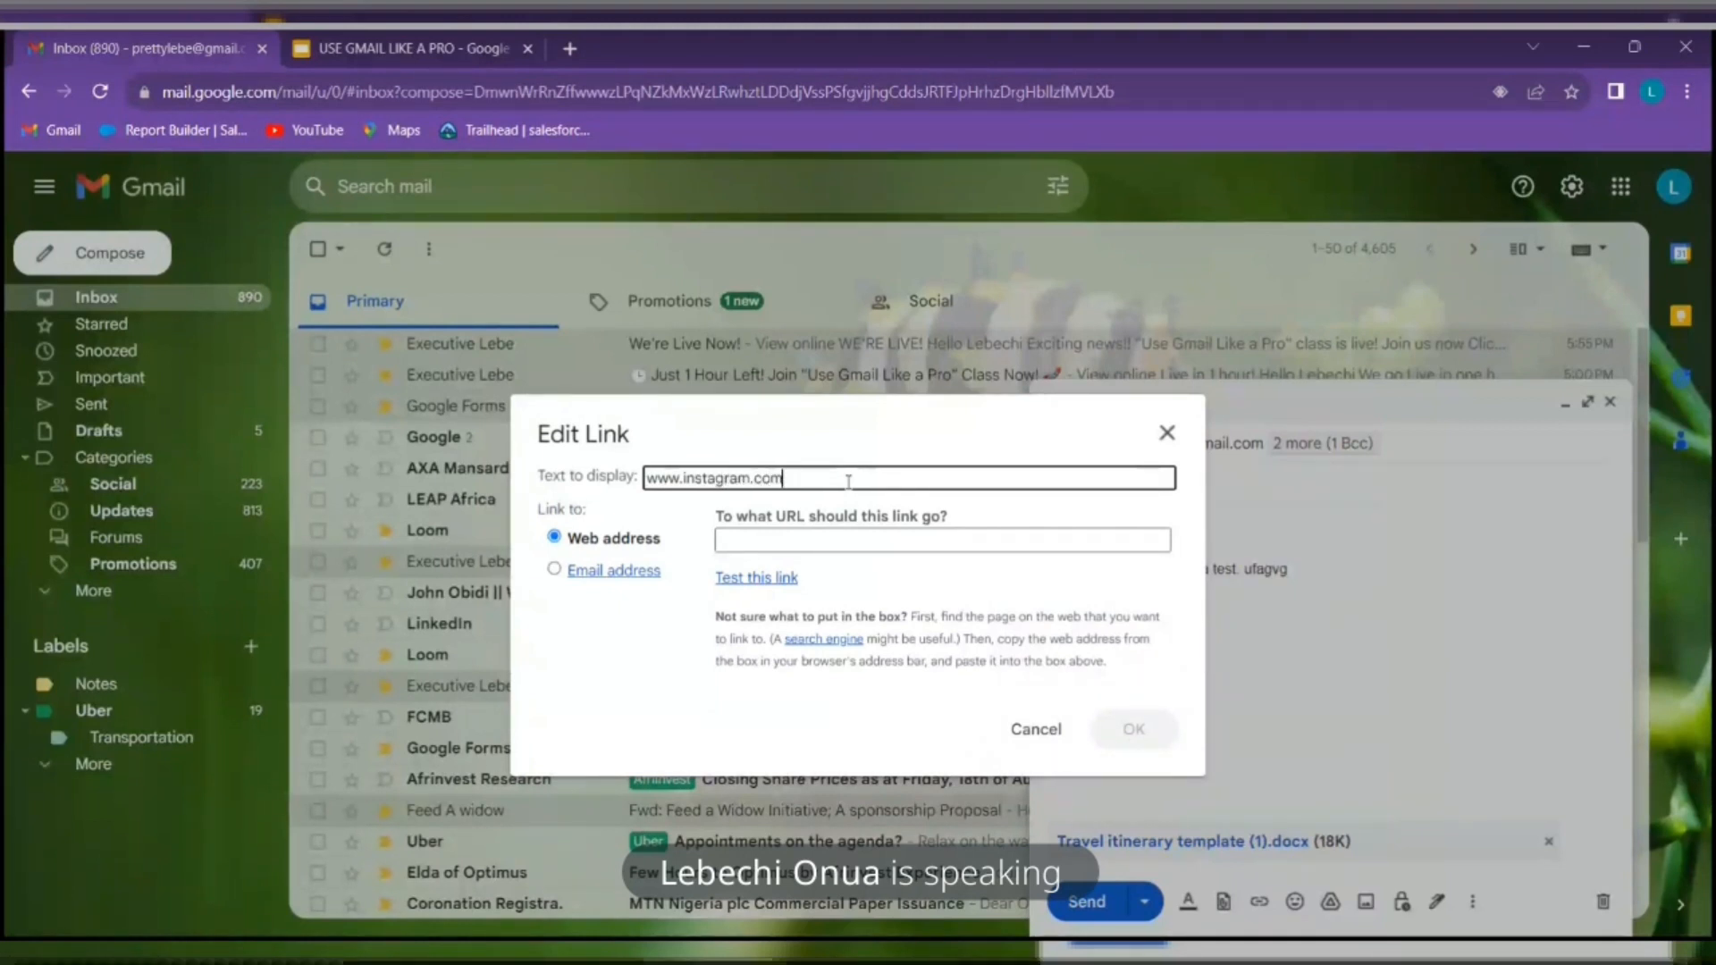
{"action": "type", "text": "leb"}
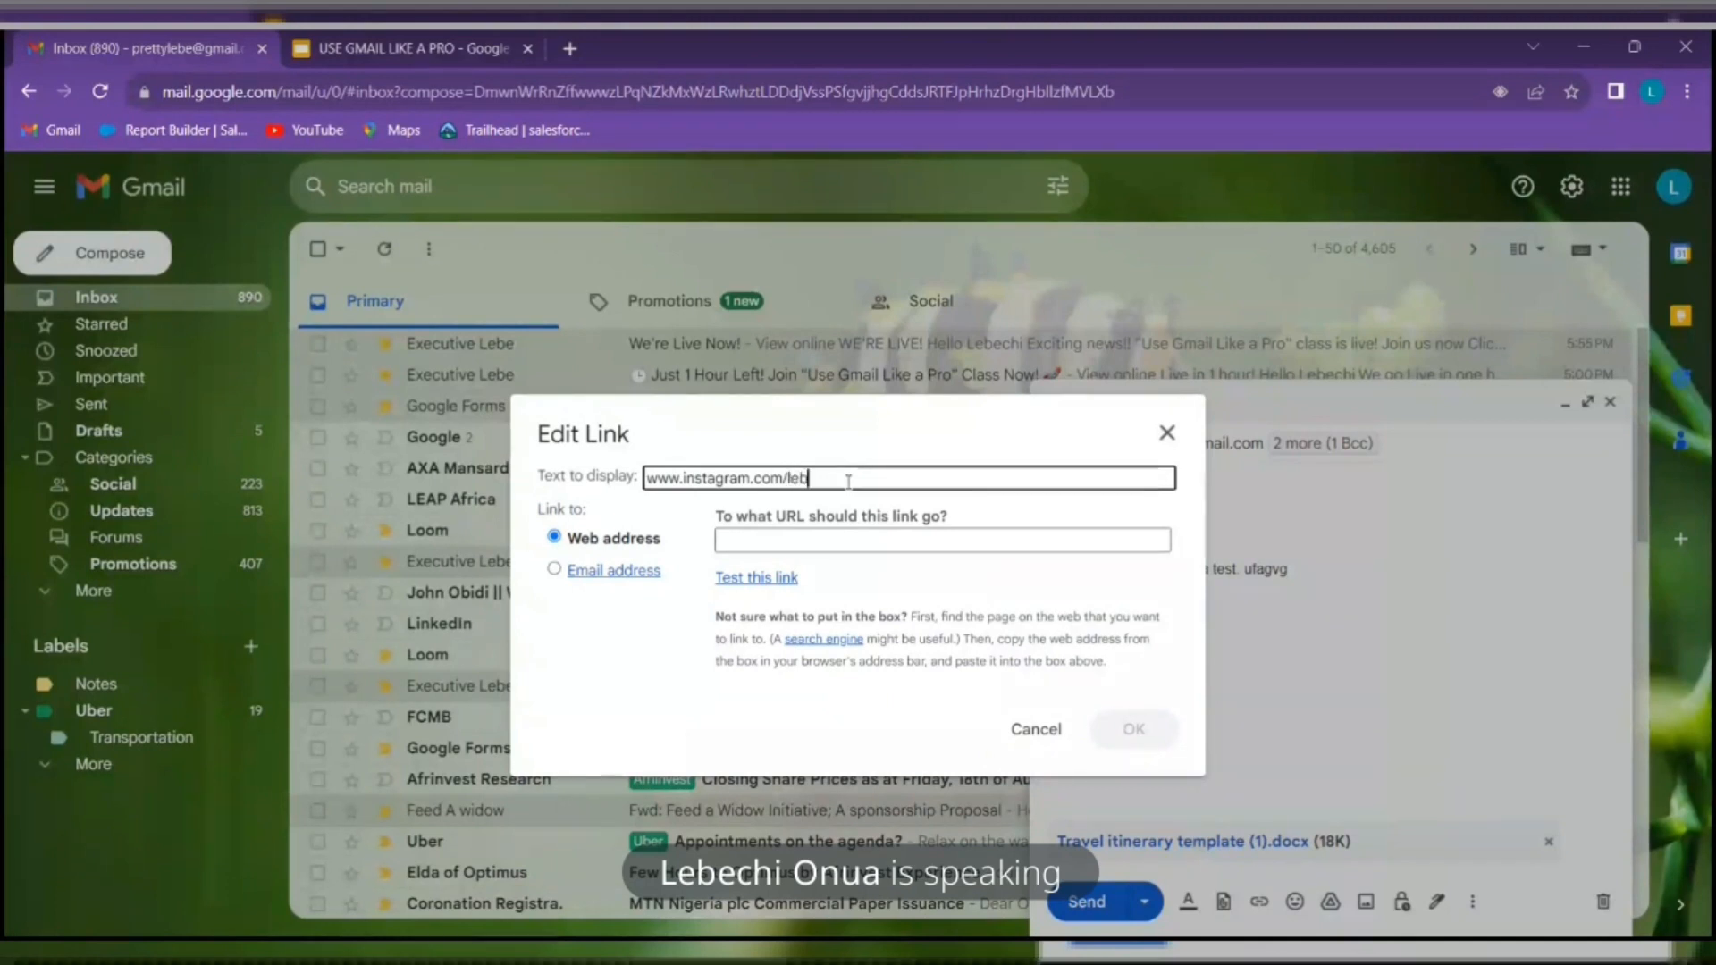
{"action": "type", "text": "echi.onus"}
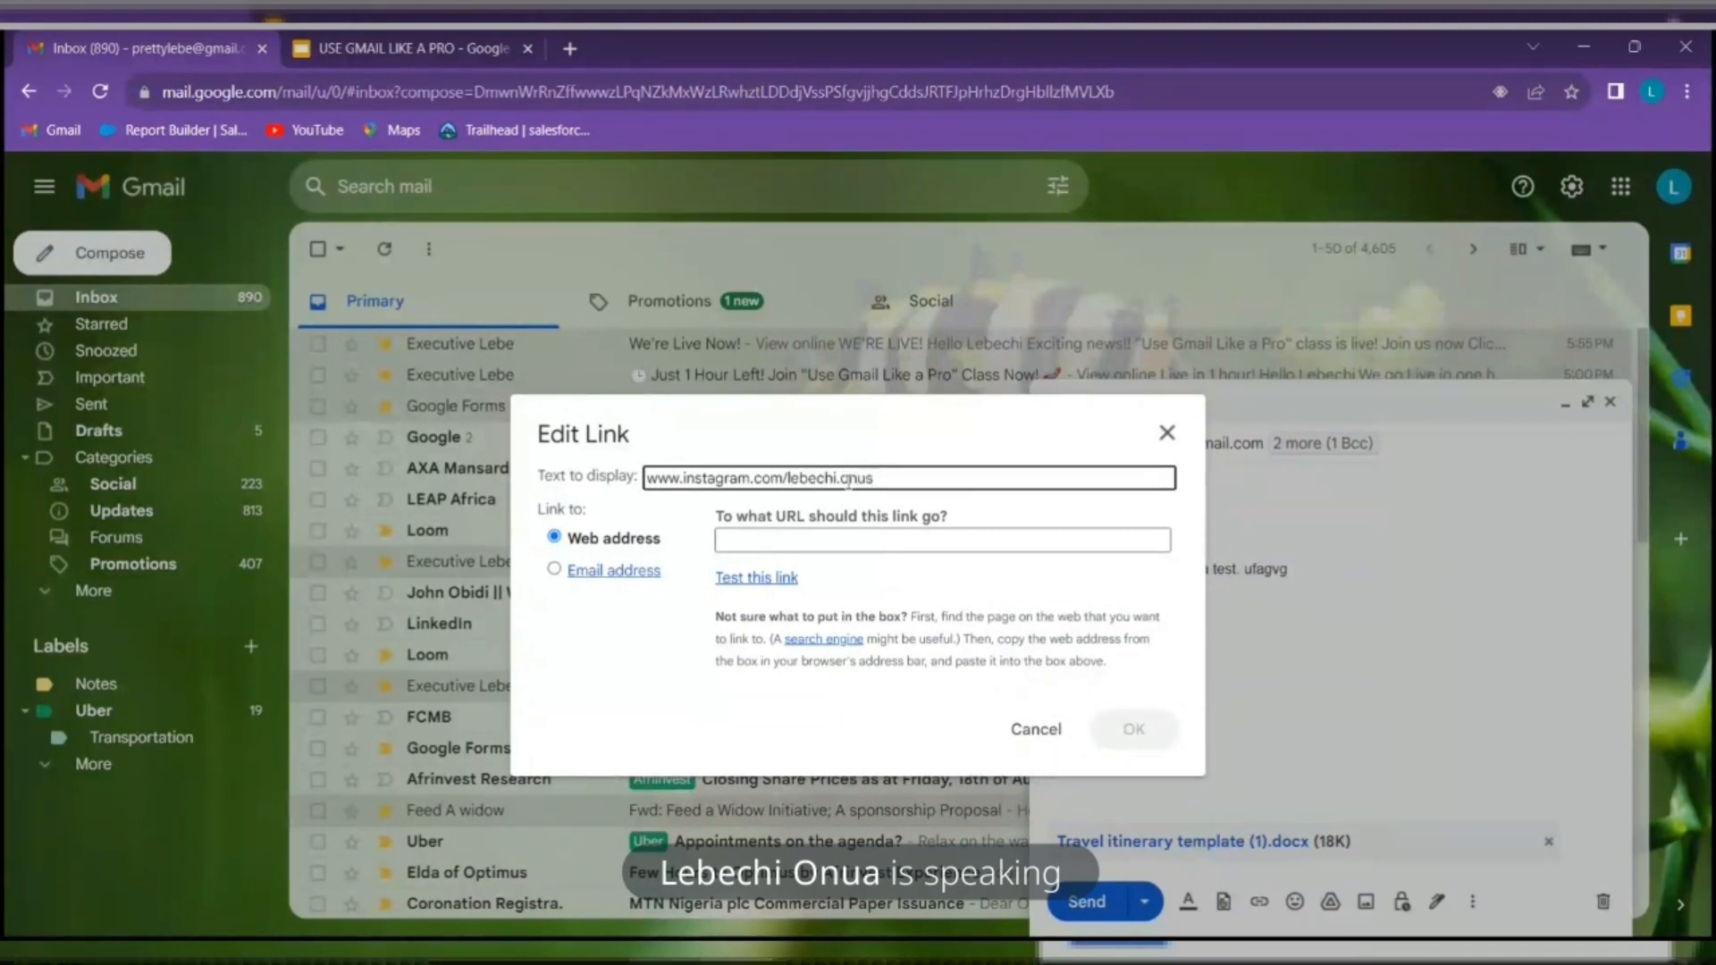
{"action": "key", "text": "BackSpace"}
{"action": "type", "text": "a"}
{"action": "left_click", "coordinate": [804, 541]}
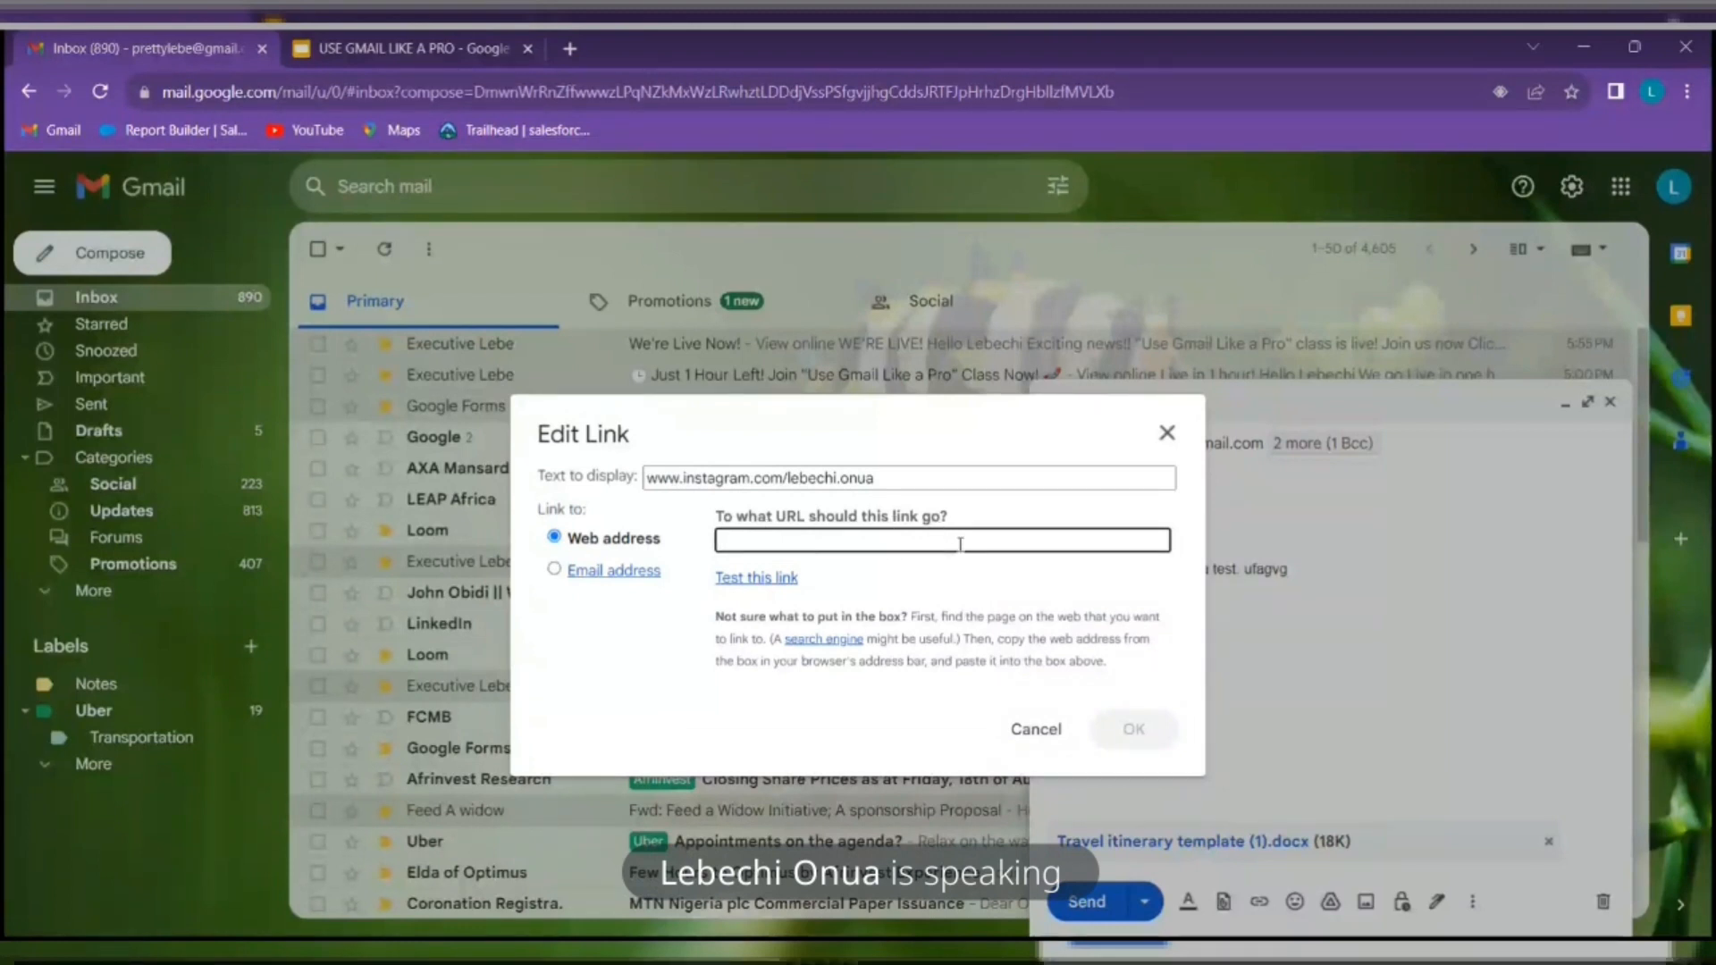
{"action": "type", "text": "l"}
{"action": "type", "text": "stagram "}
{"action": "type", "text": "acc"}
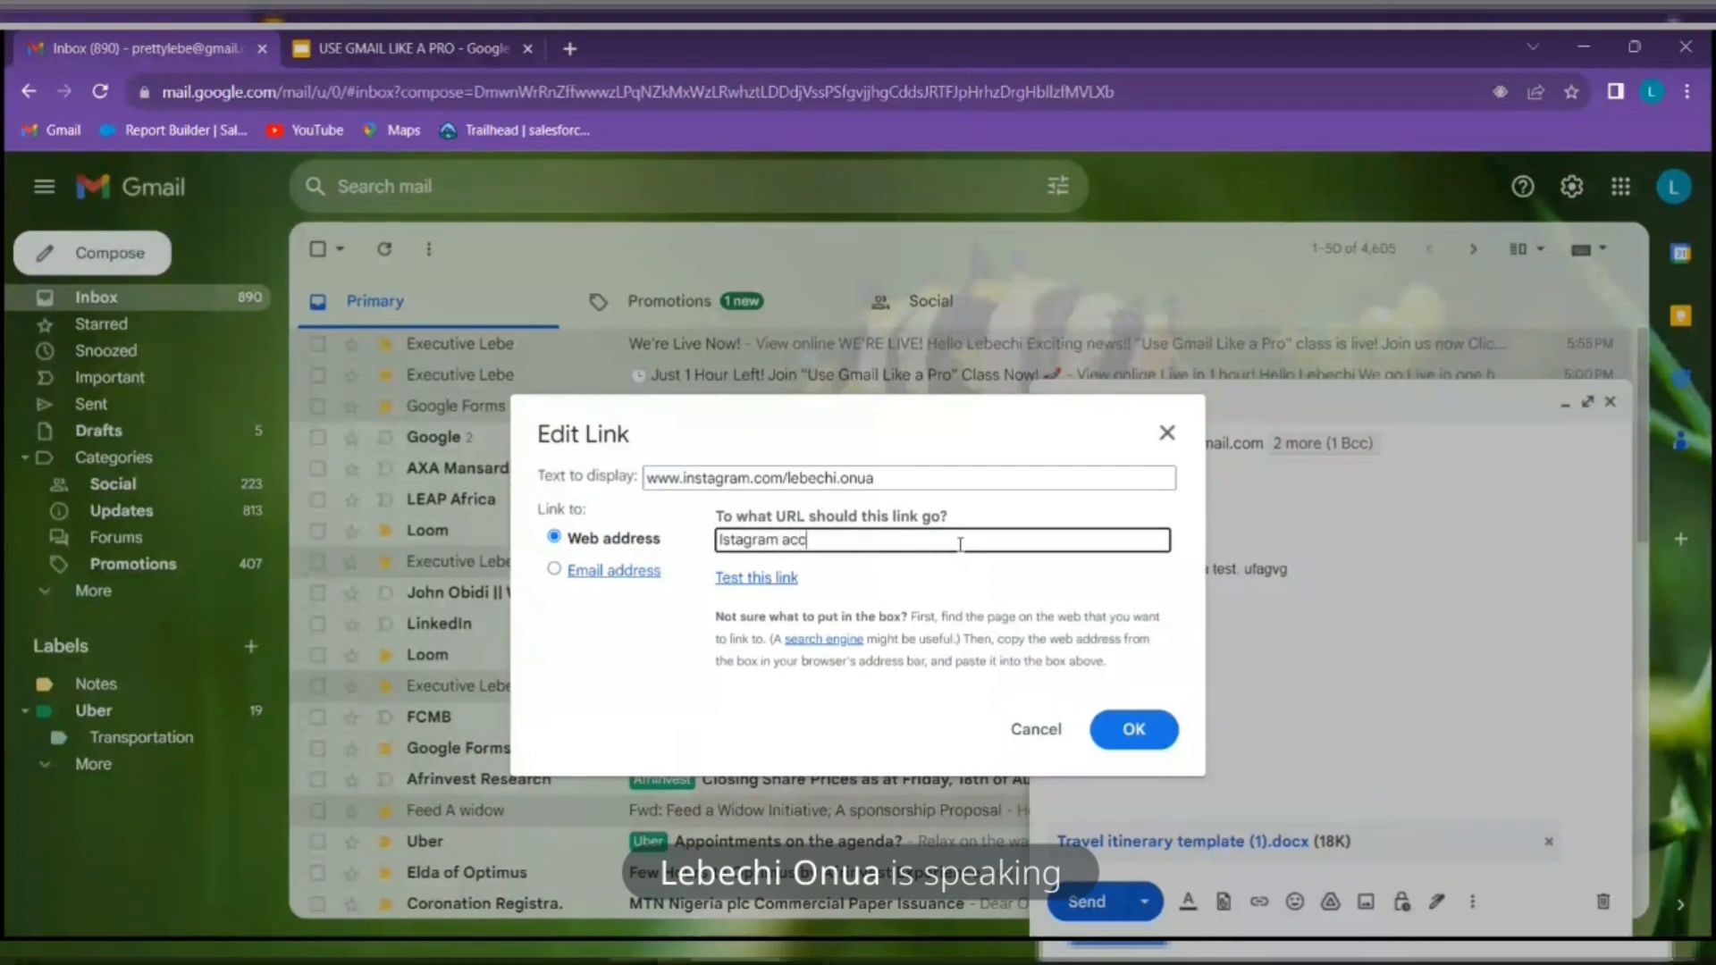
{"action": "type", "text": "ou"}
{"action": "key", "text": "BackSpace"}
{"action": "key", "text": "BackSpace"}
{"action": "key", "text": "BackSpace"}
{"action": "key", "text": "BackSpace"}
{"action": "key", "text": "BackSpace"}
{"action": "key", "text": "BackSpace"}
{"action": "key", "text": "BackSpace"}
{"action": "key", "text": "BackSpace"}
{"action": "key", "text": "BackSpace"}
{"action": "key", "text": "BackSpace"}
{"action": "key", "text": "BackSpace"}
{"action": "key", "text": "BackSpace"}
{"action": "key", "text": "BackSpace"}
{"action": "key", "text": "BackSpace"}
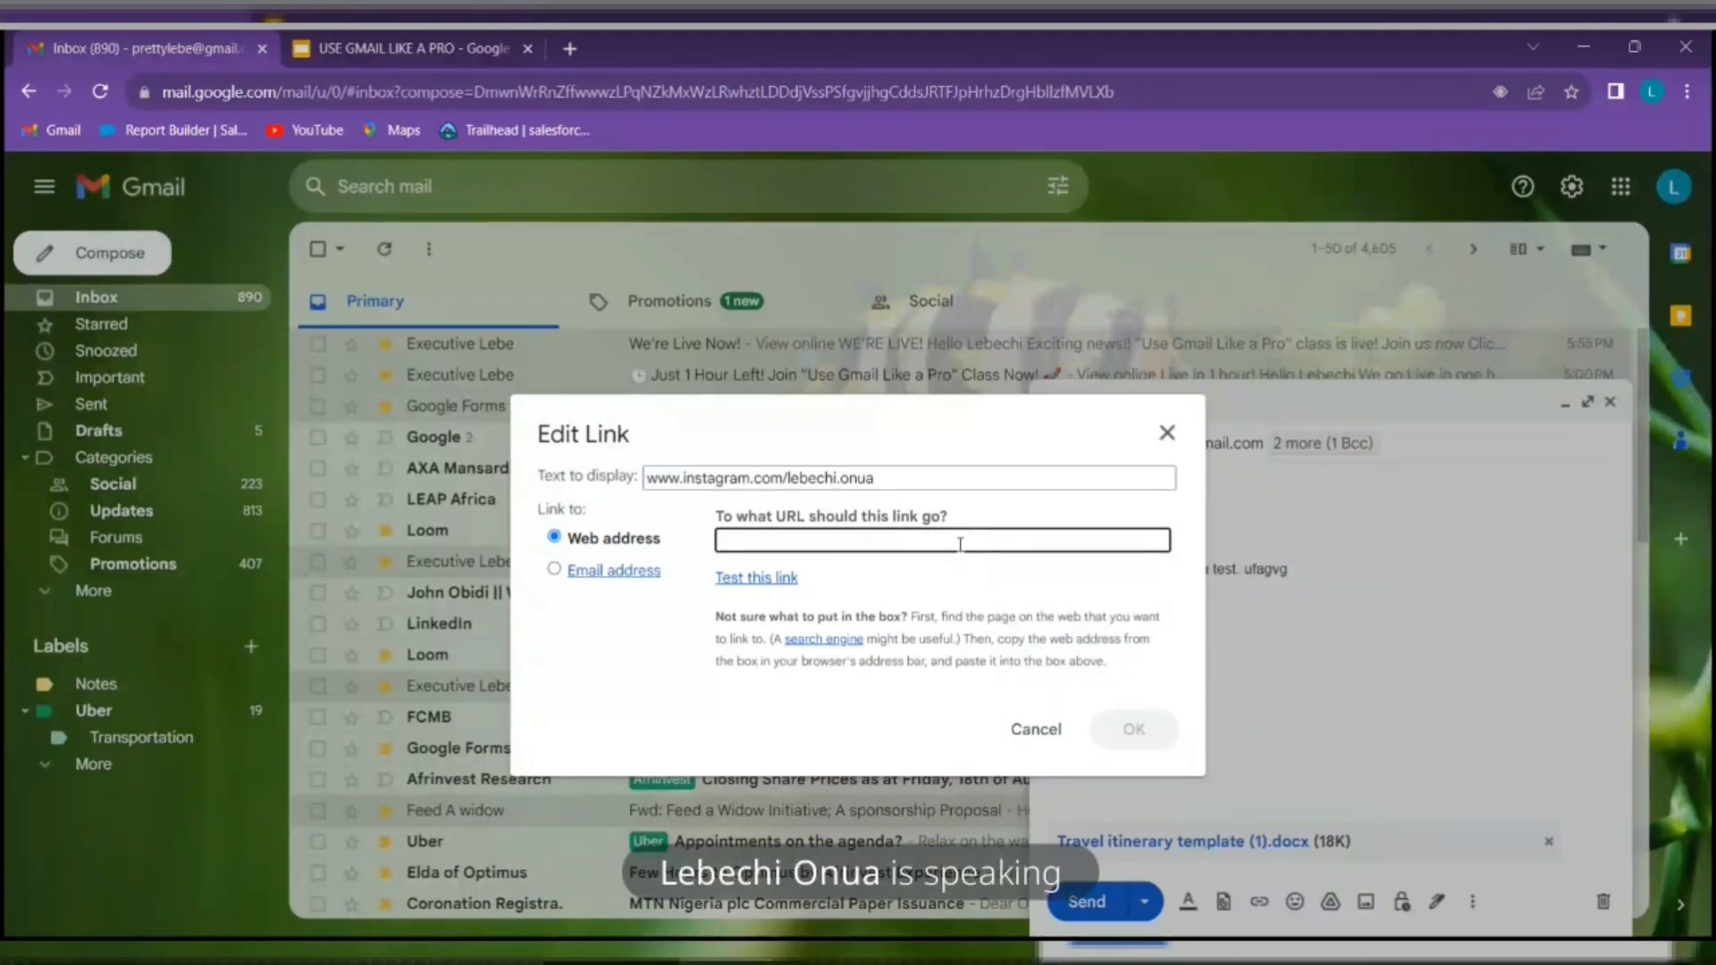
{"action": "type", "text": "follow "}
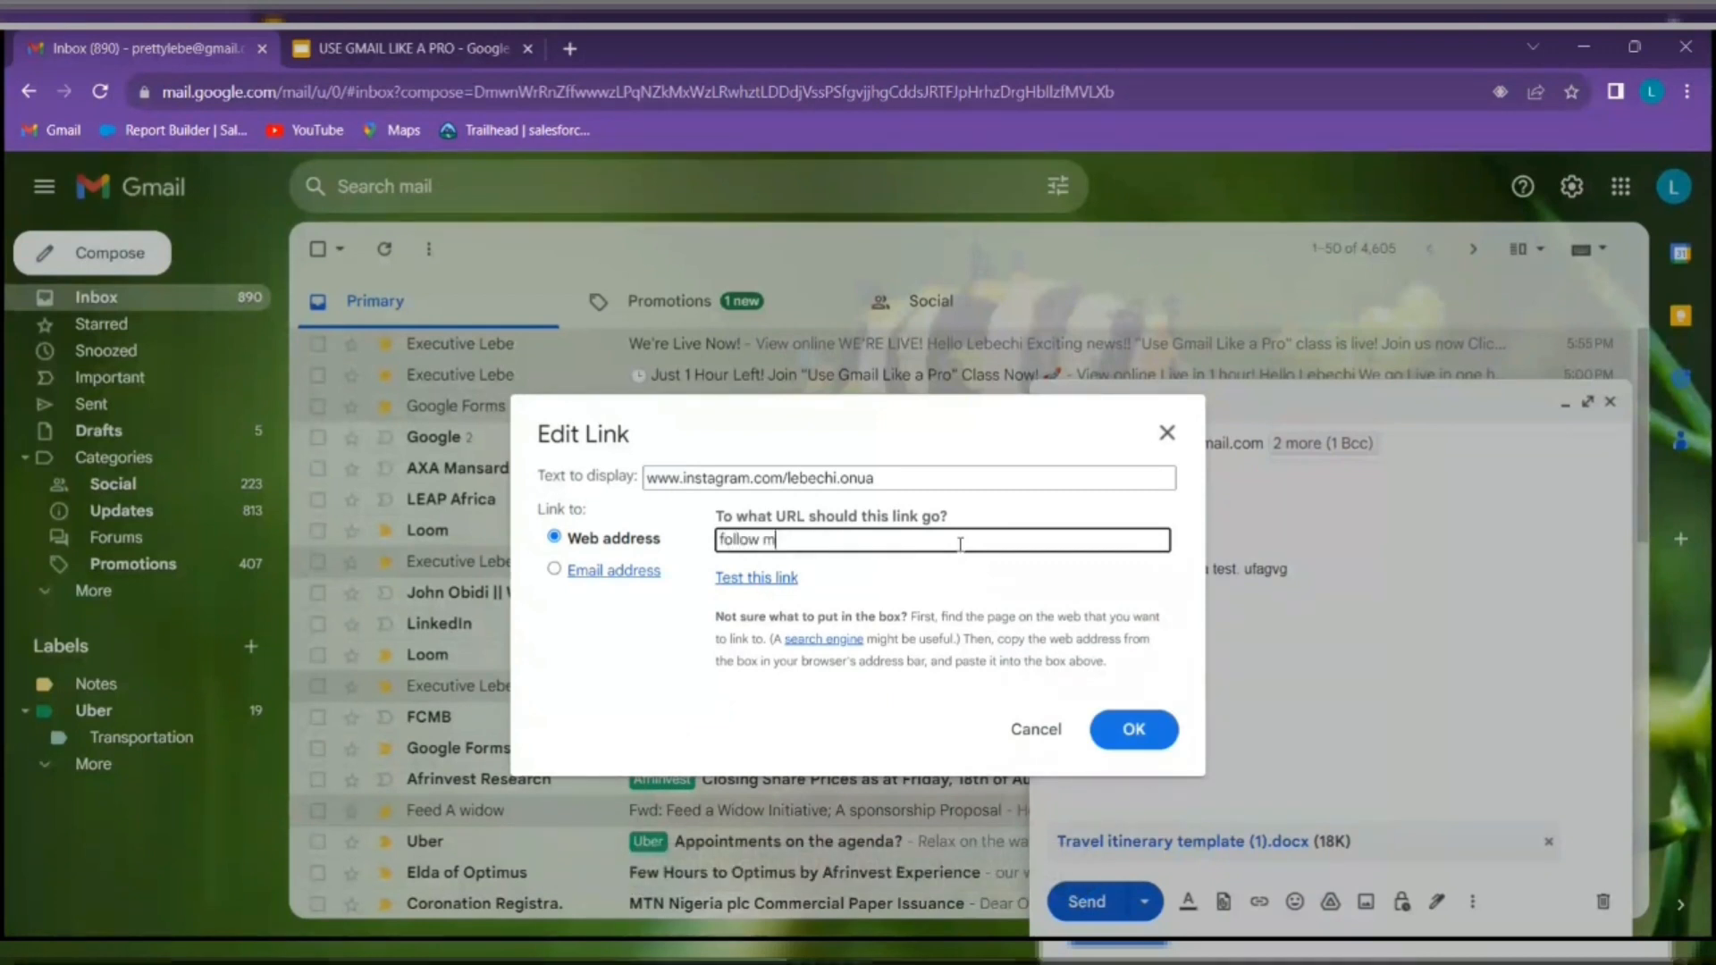
{"action": "type", "text": "me her"}
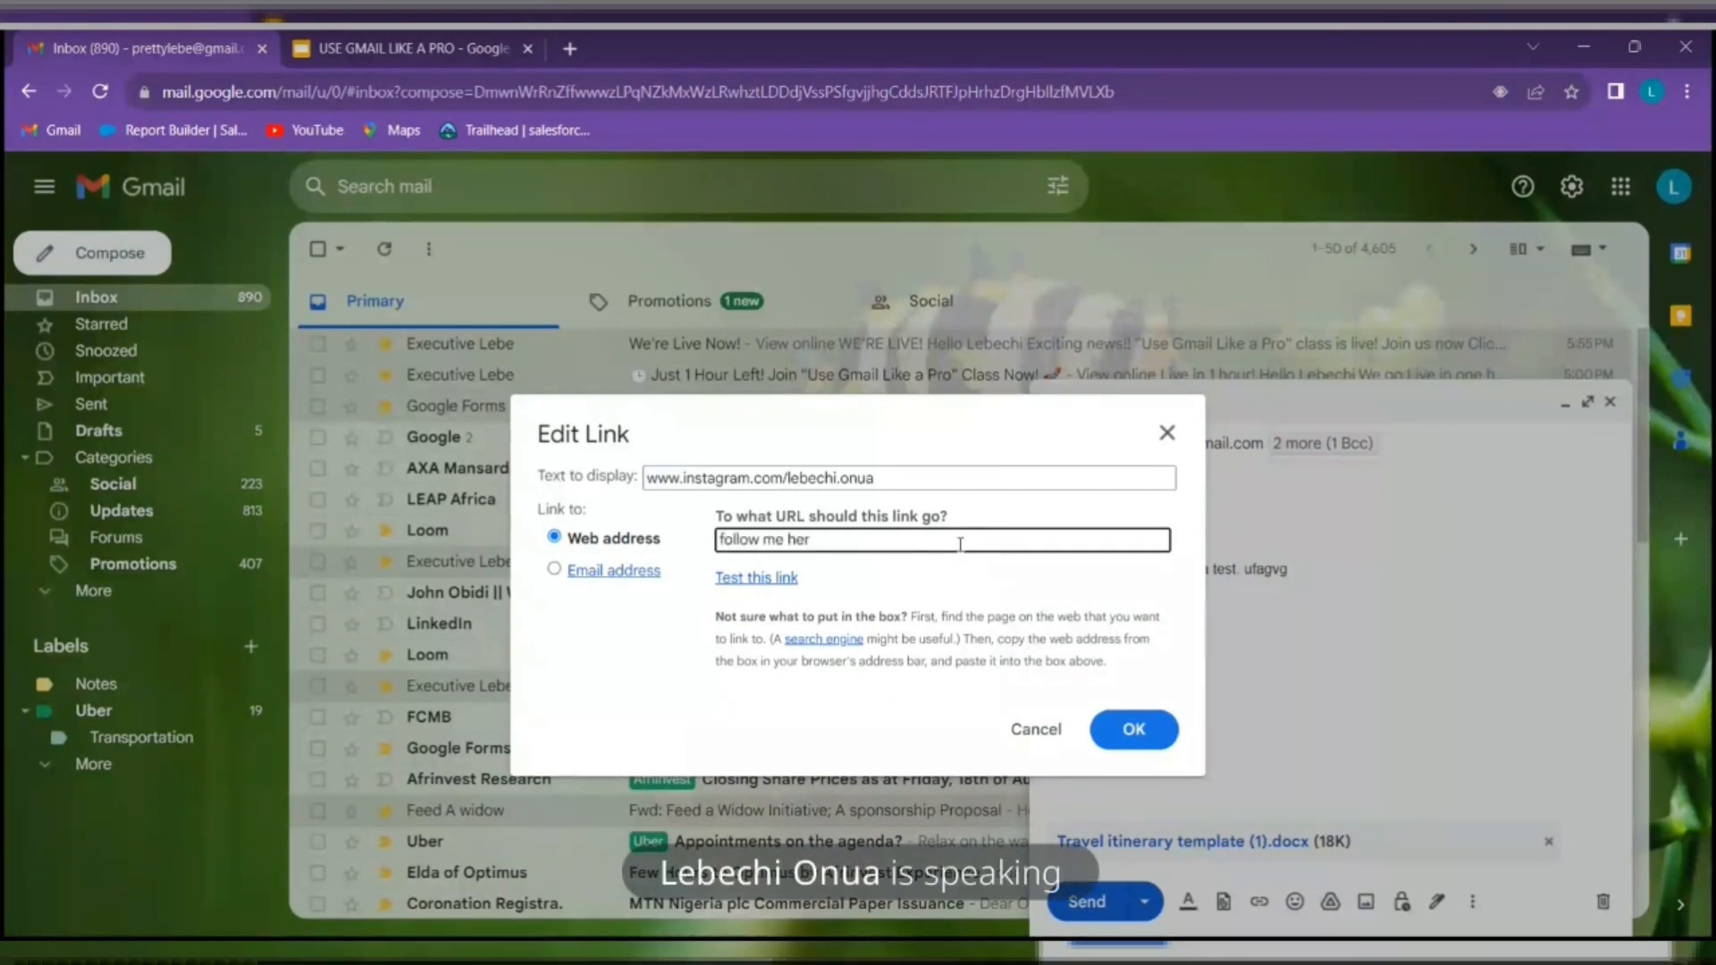
{"action": "type", "text": "e"}
{"action": "left_click", "coordinate": [1131, 728]}
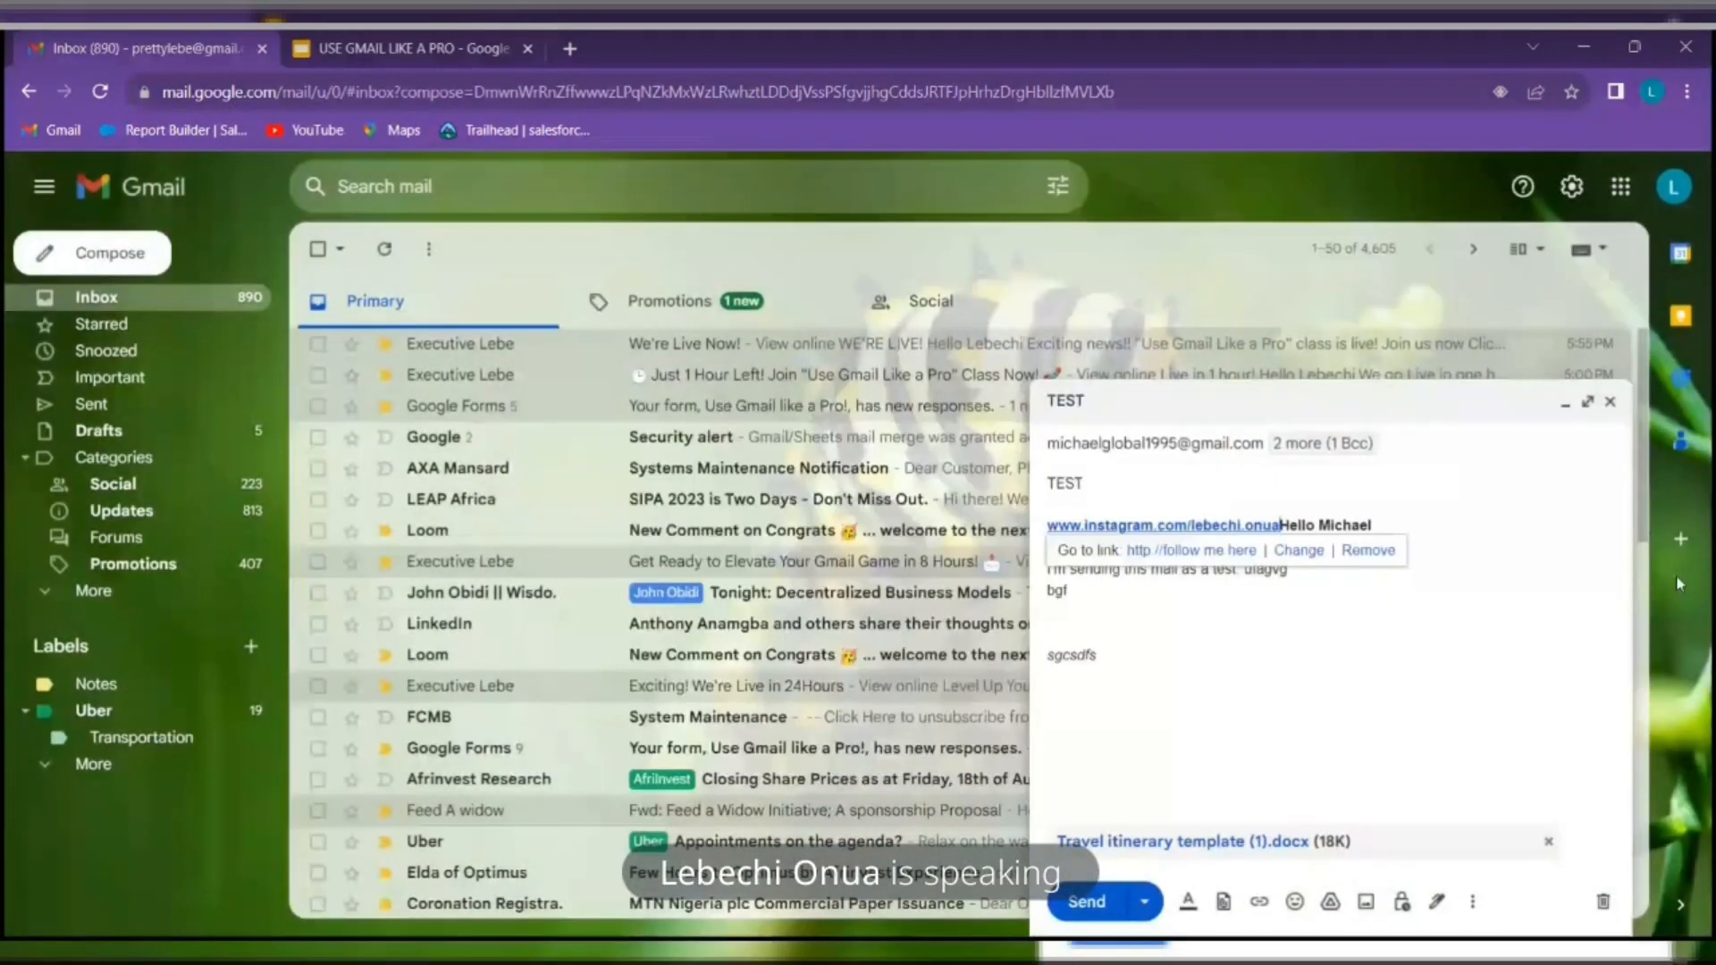
Cut the Instagram profile link from before the greeting and paste it between 'bgf' and 'sgcsdfs'
{"action": "left_click", "coordinate": [1446, 722]}
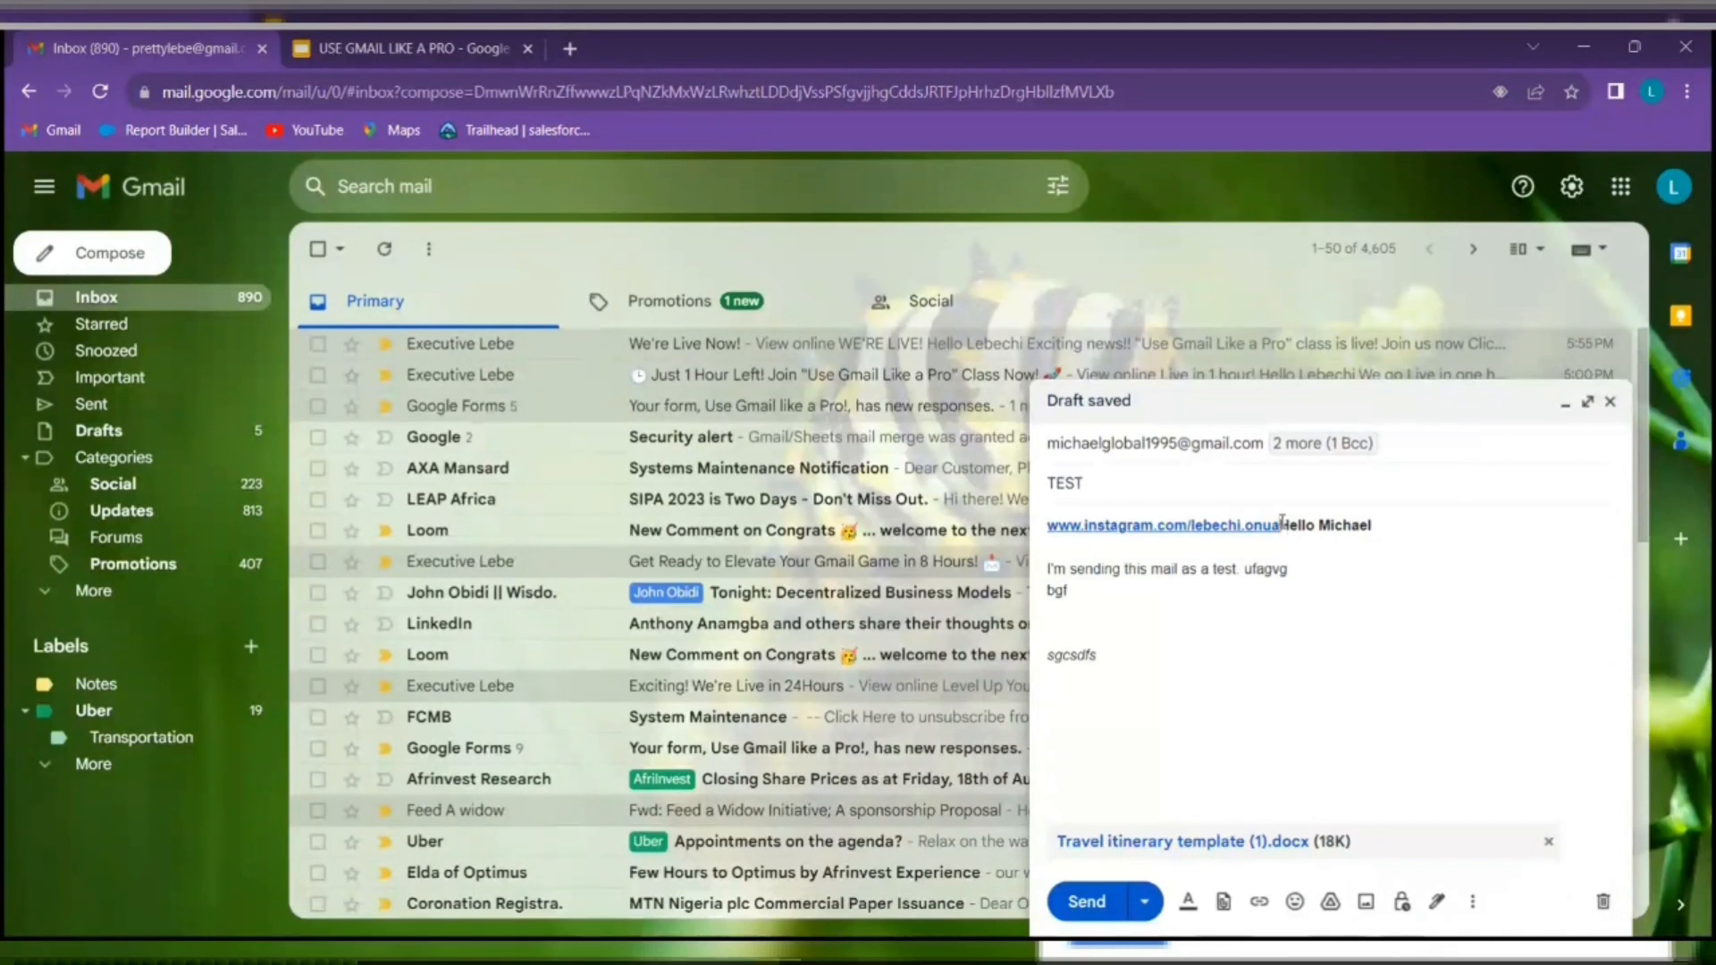
{"action": "left_click_drag", "start_coordinate": [1281, 525], "coordinate": [1048, 526]}
{"action": "right_click", "coordinate": [1147, 527]}
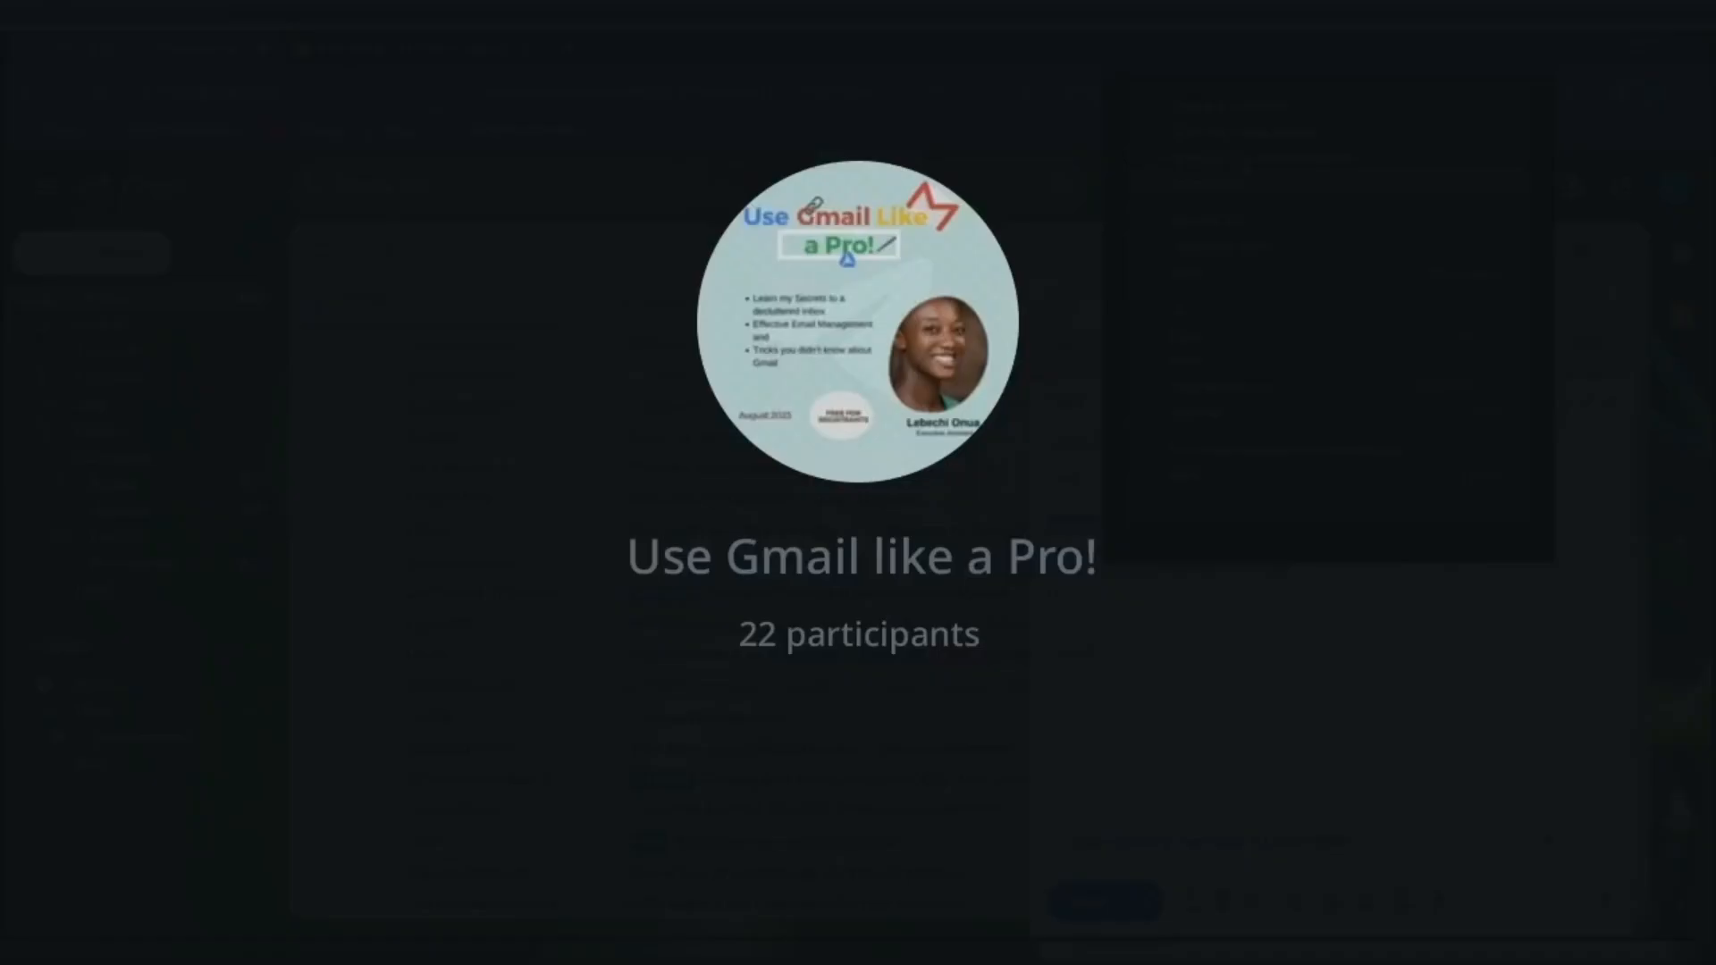
{"action": "left_click", "coordinate": [1285, 732]}
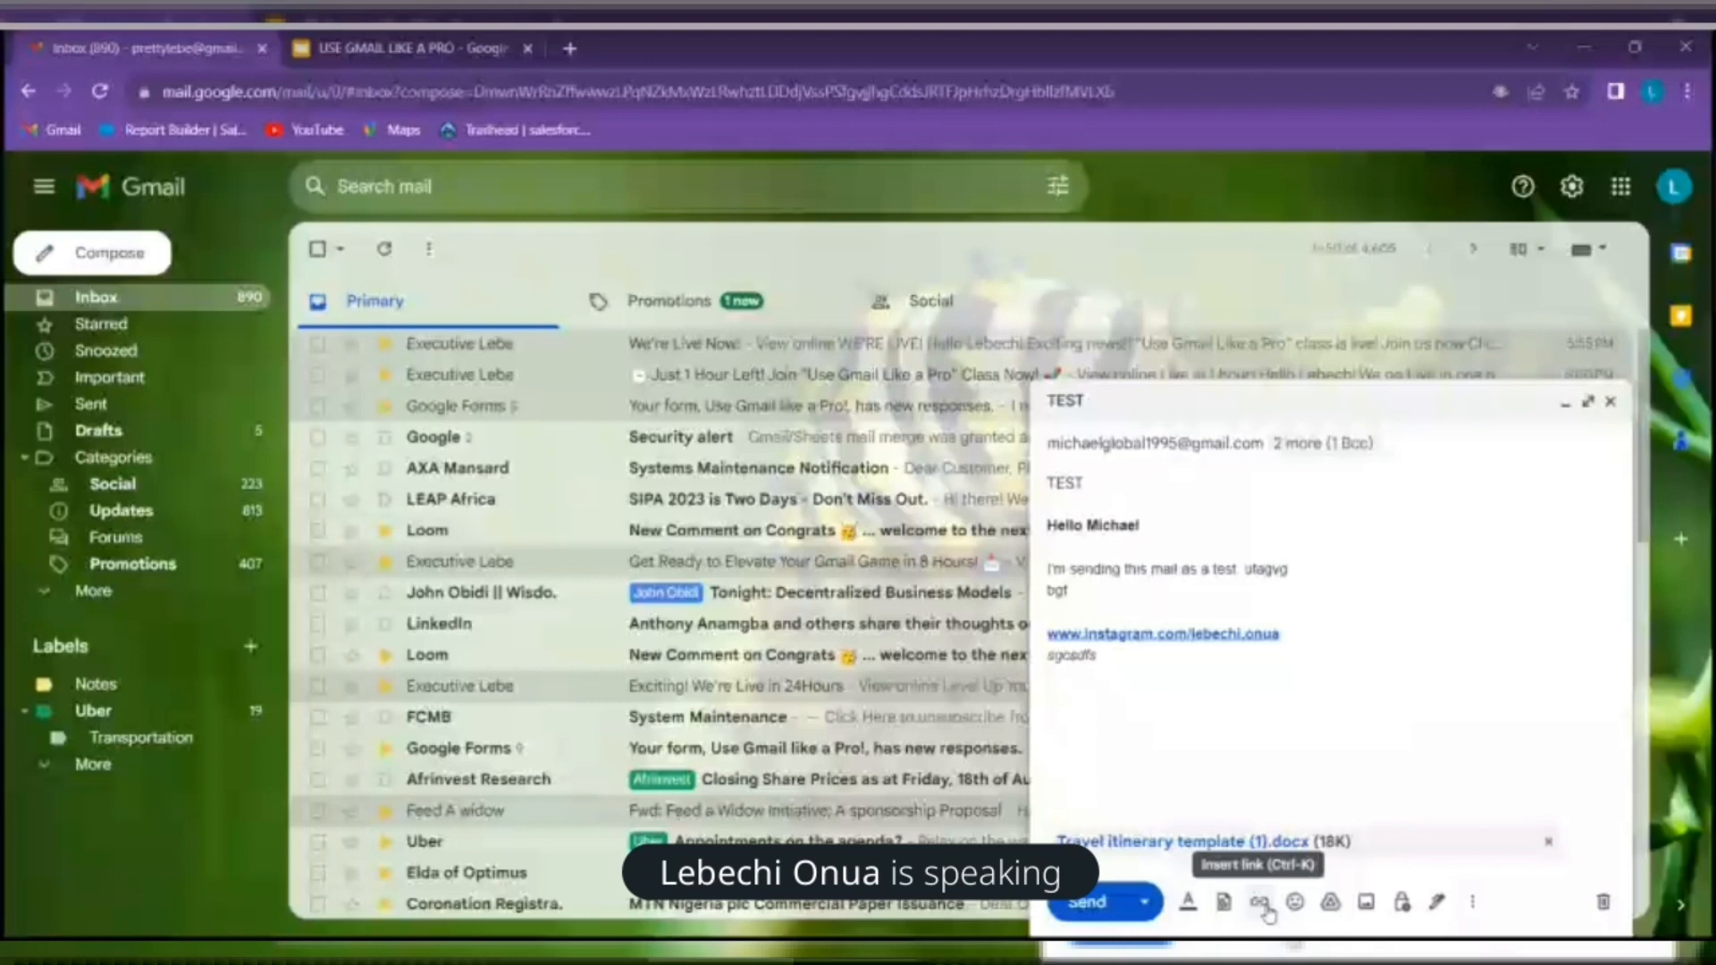
Insert a smiley after 'sgcsdfs', then a grinning face emoji on a new line below
{"action": "left_click", "coordinate": [1296, 903]}
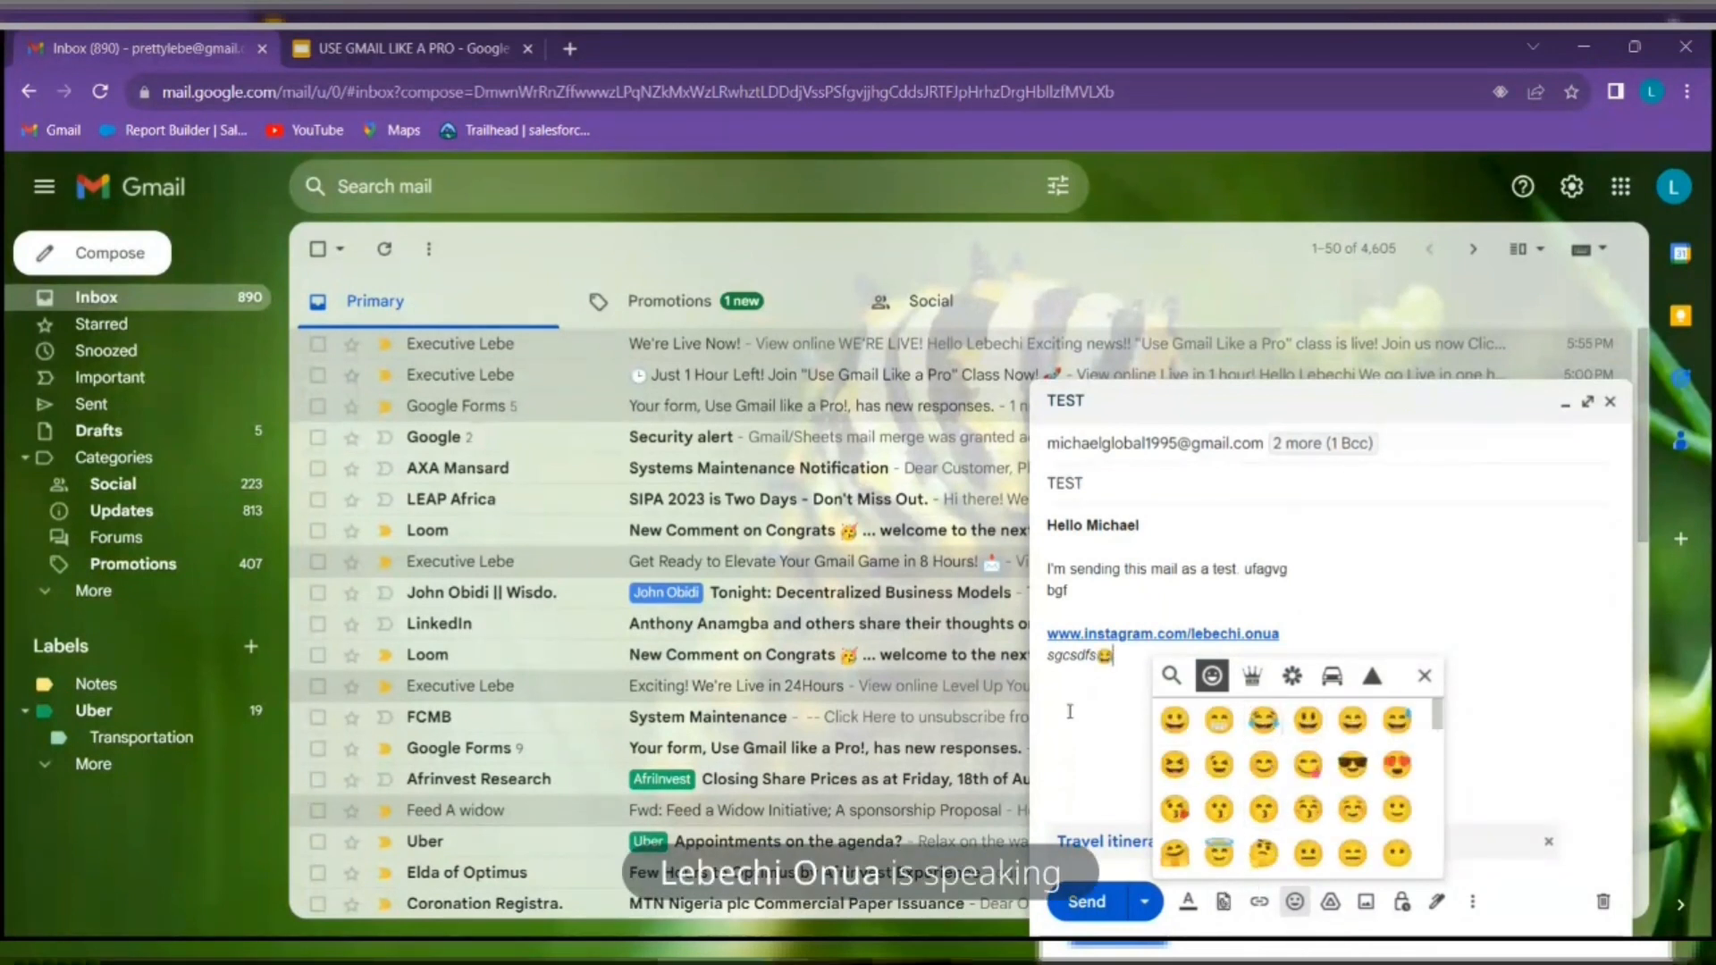
{"action": "left_click", "coordinate": [1187, 667]}
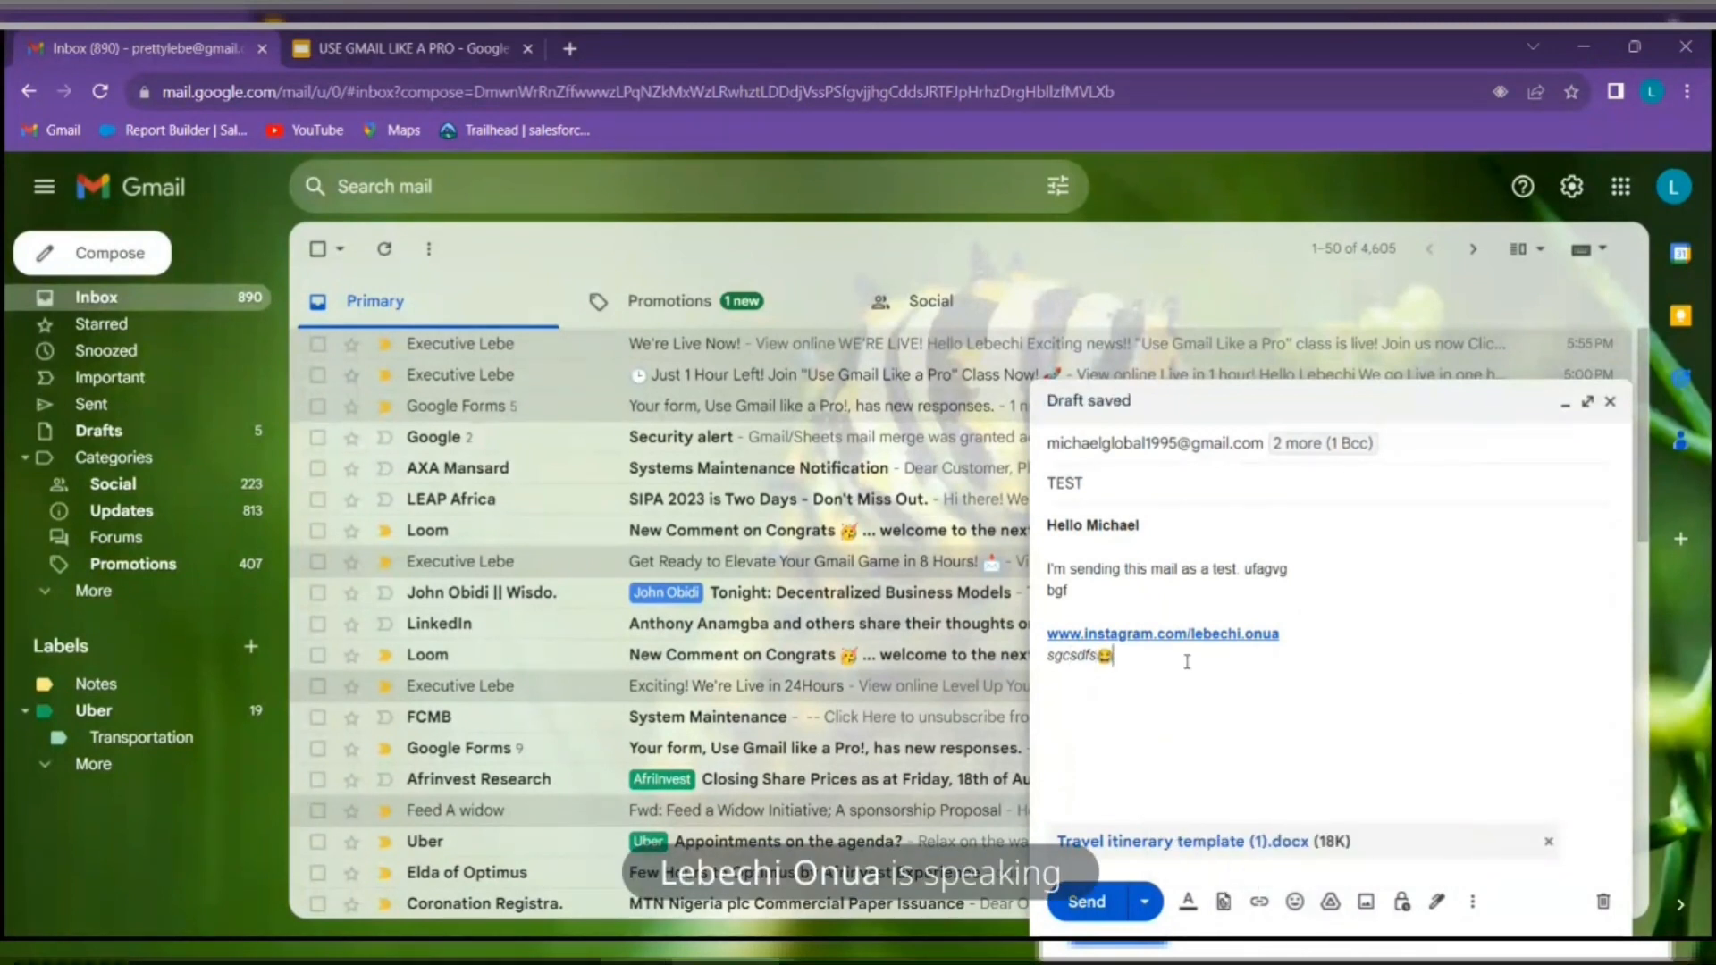
{"action": "key", "text": "Return"}
{"action": "key", "text": "Return"}
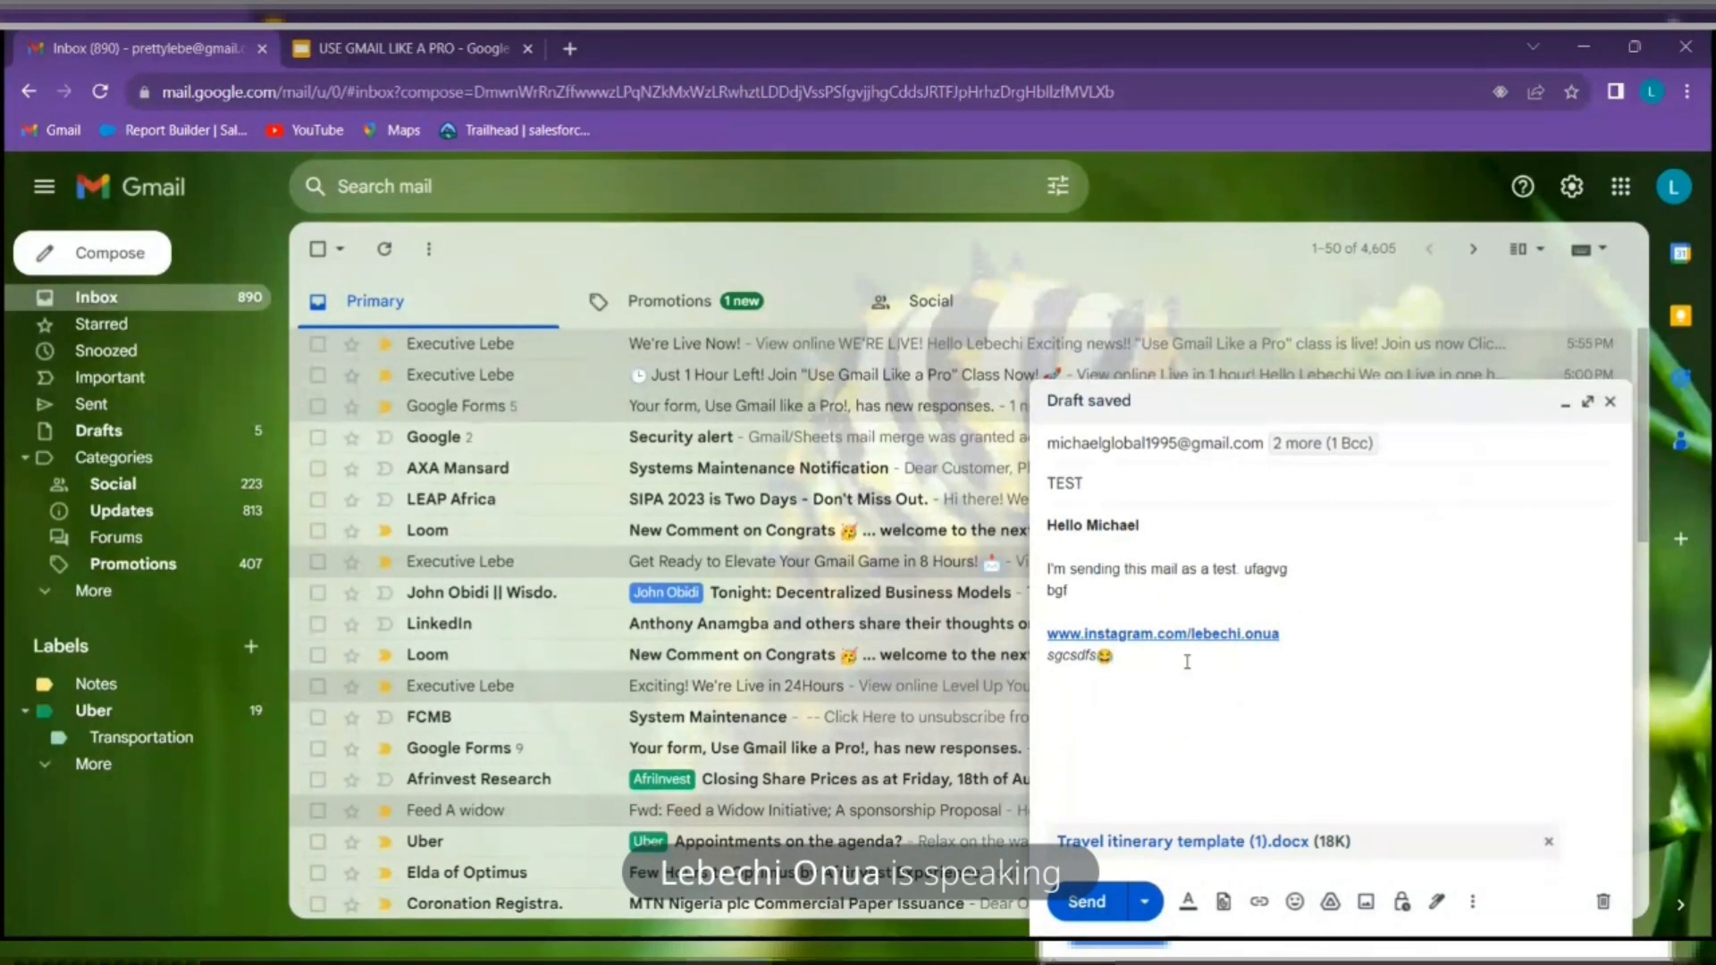
{"action": "left_click", "coordinate": [1296, 903]}
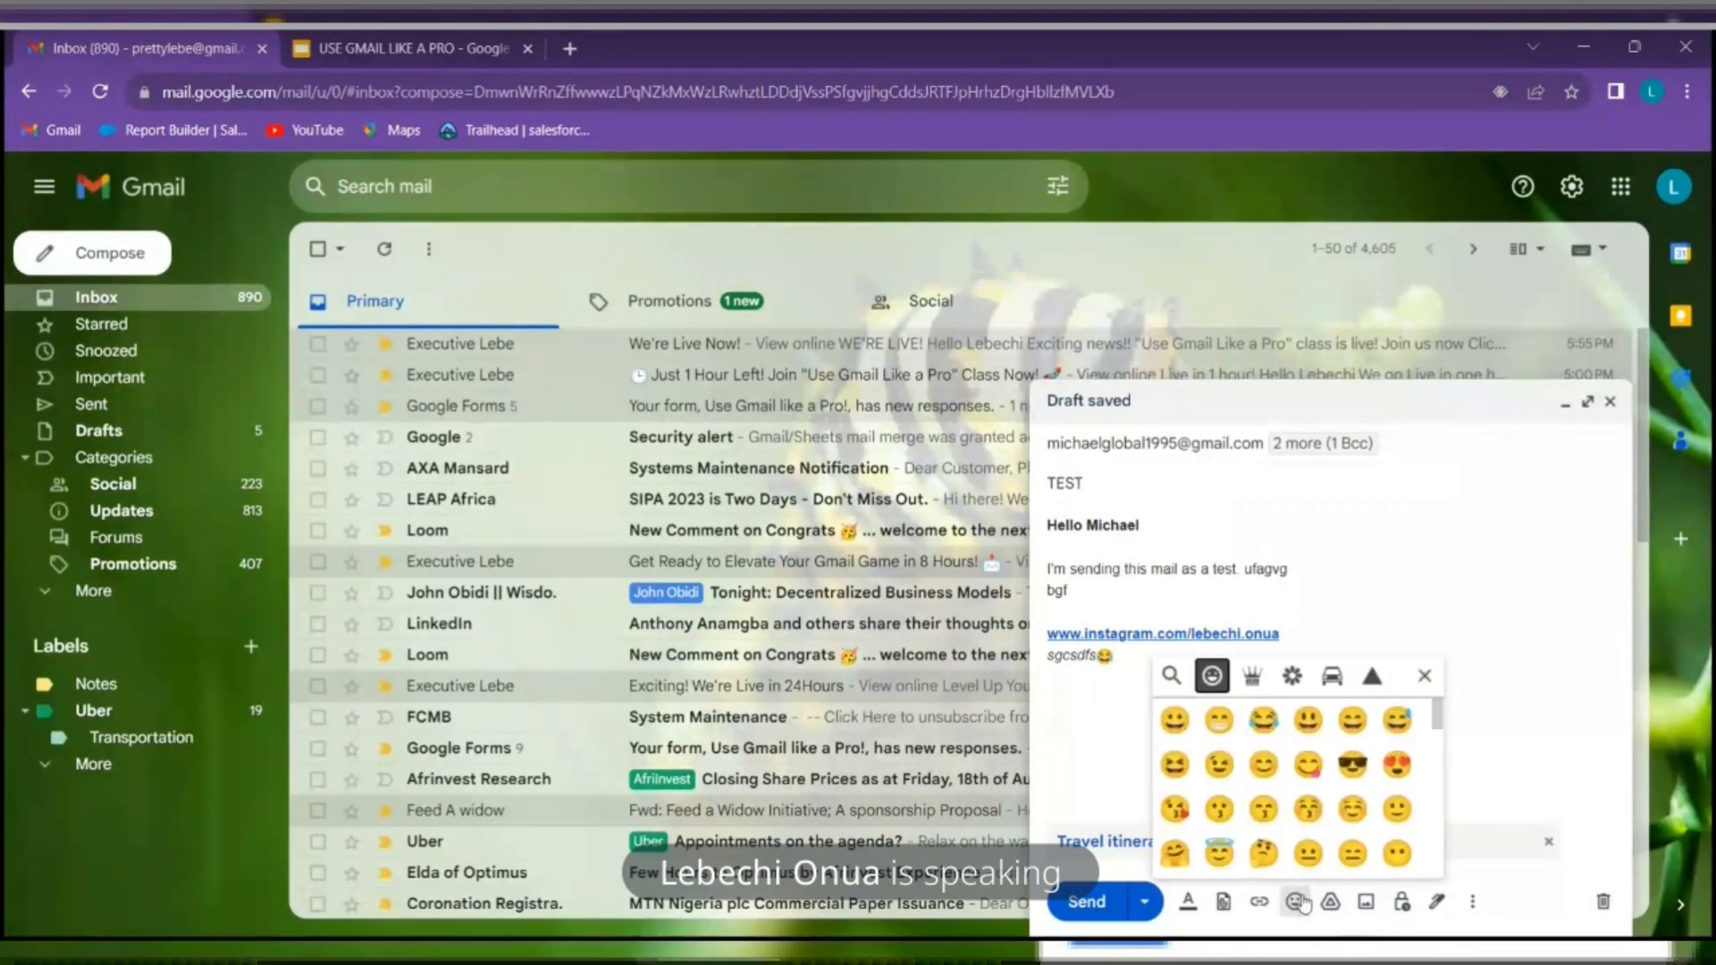
{"action": "left_click", "coordinate": [1223, 726]}
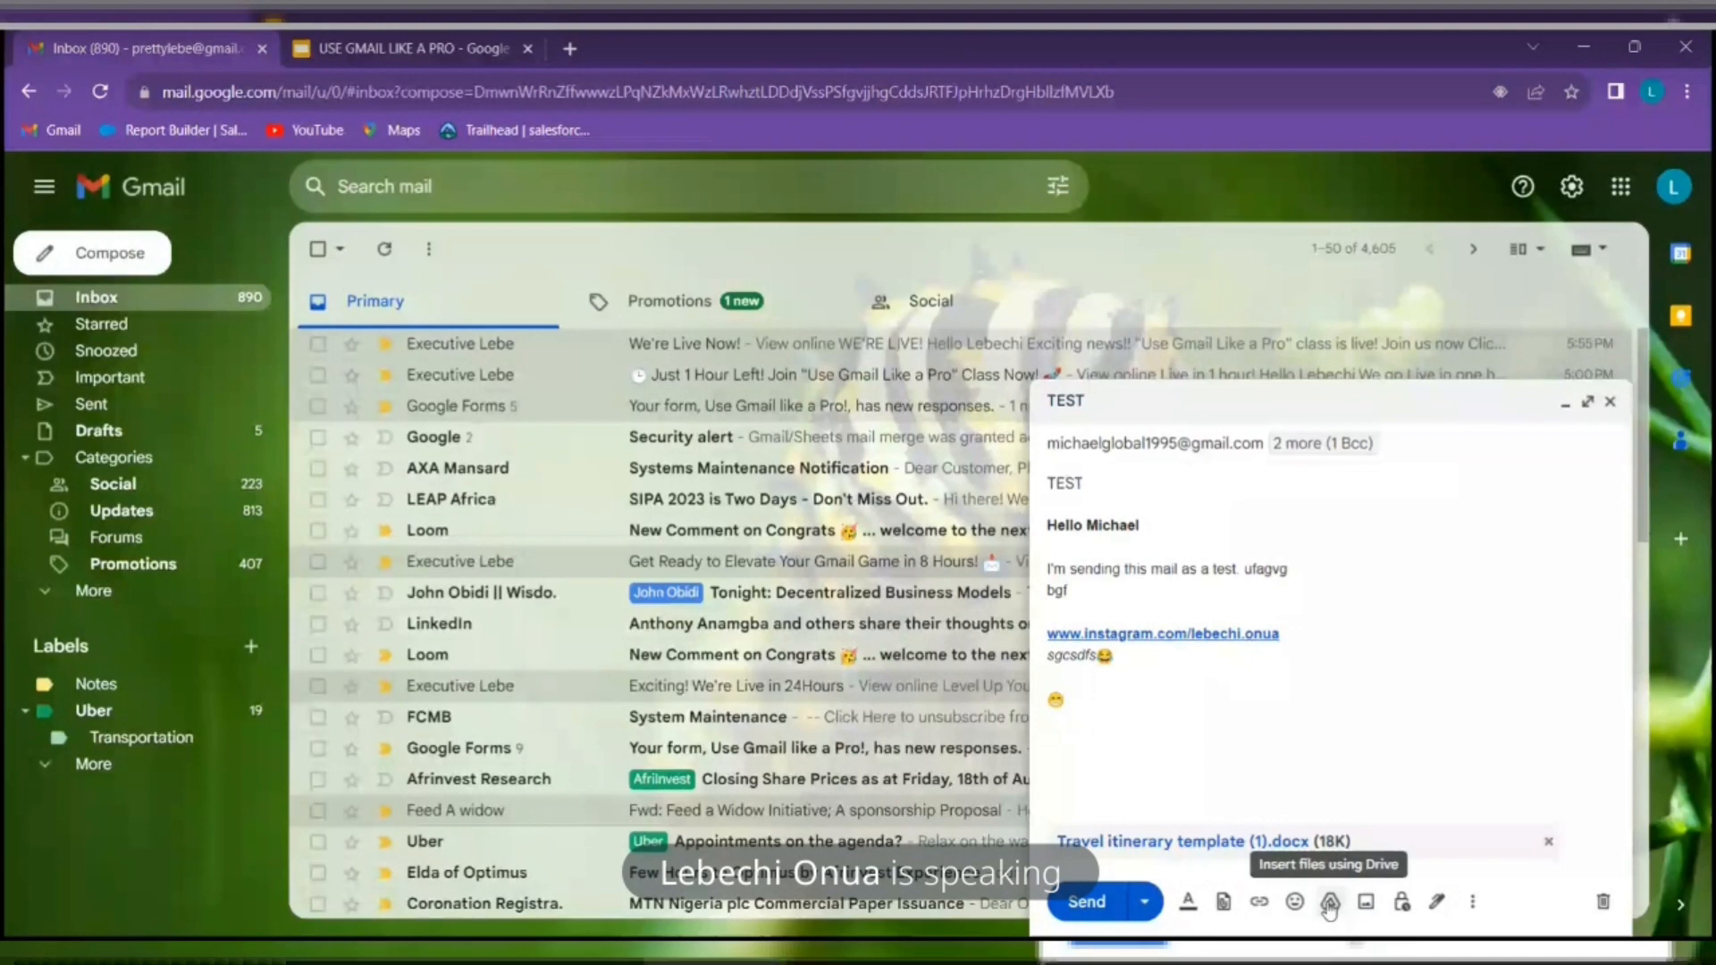
Insert the 'Test' file from My Drive into the body as a Drive link
{"action": "left_click", "coordinate": [1330, 904]}
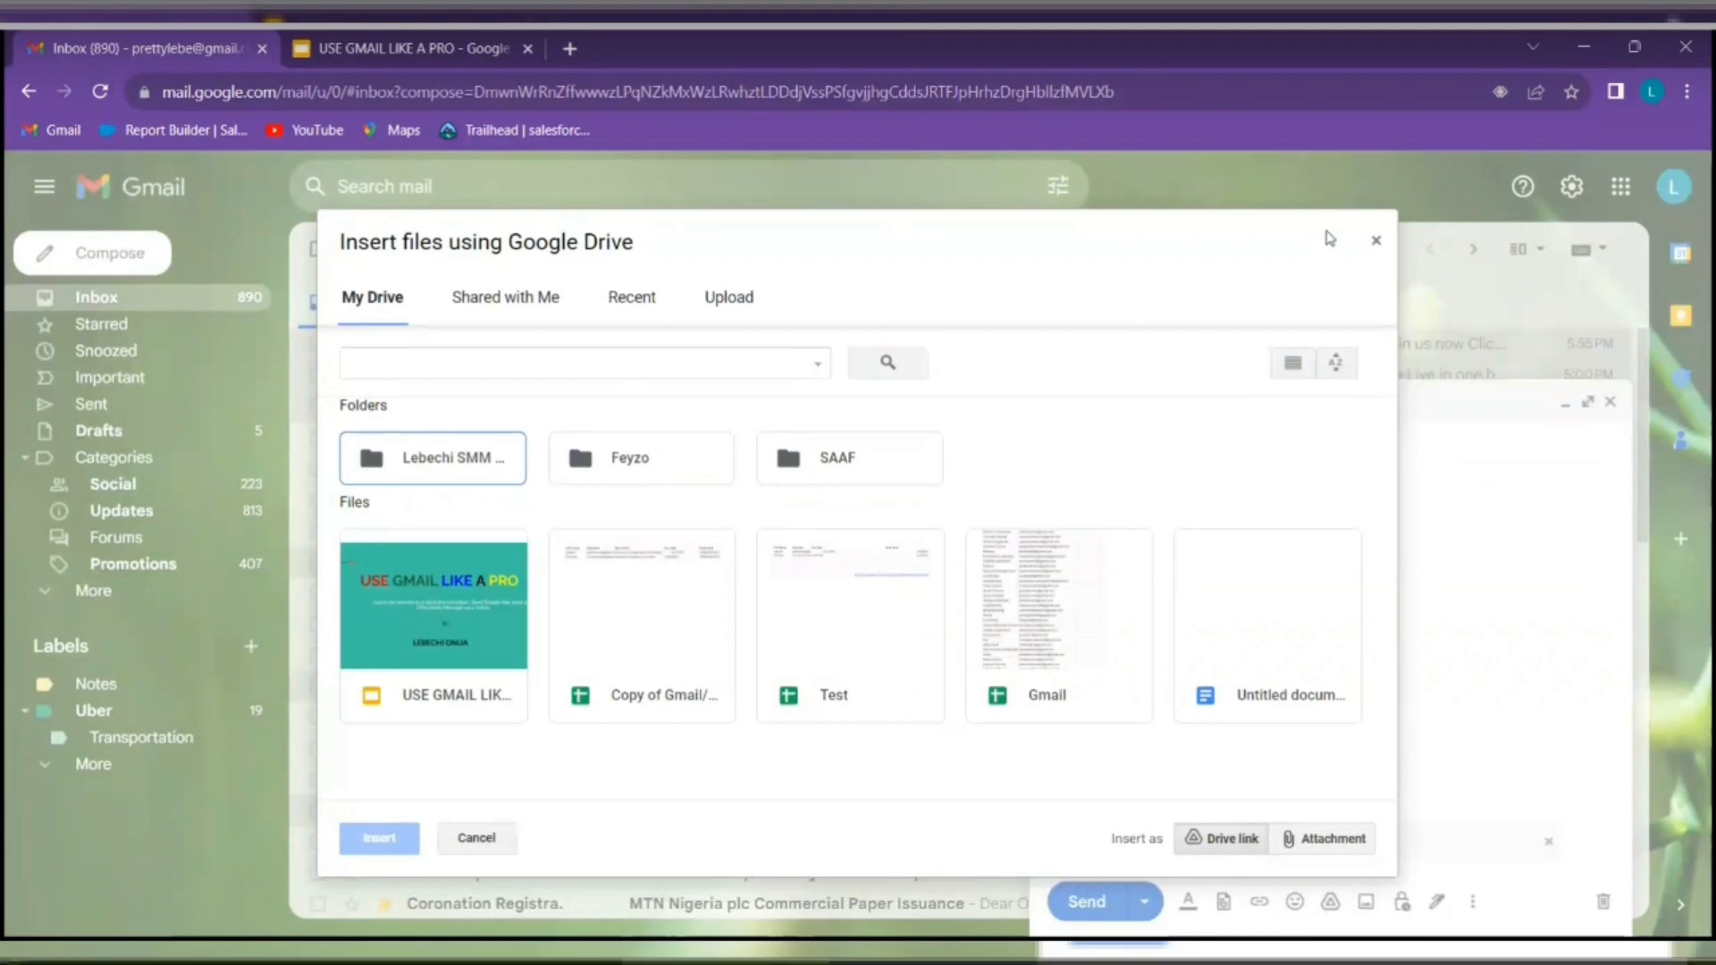
{"action": "left_click", "coordinate": [896, 657]}
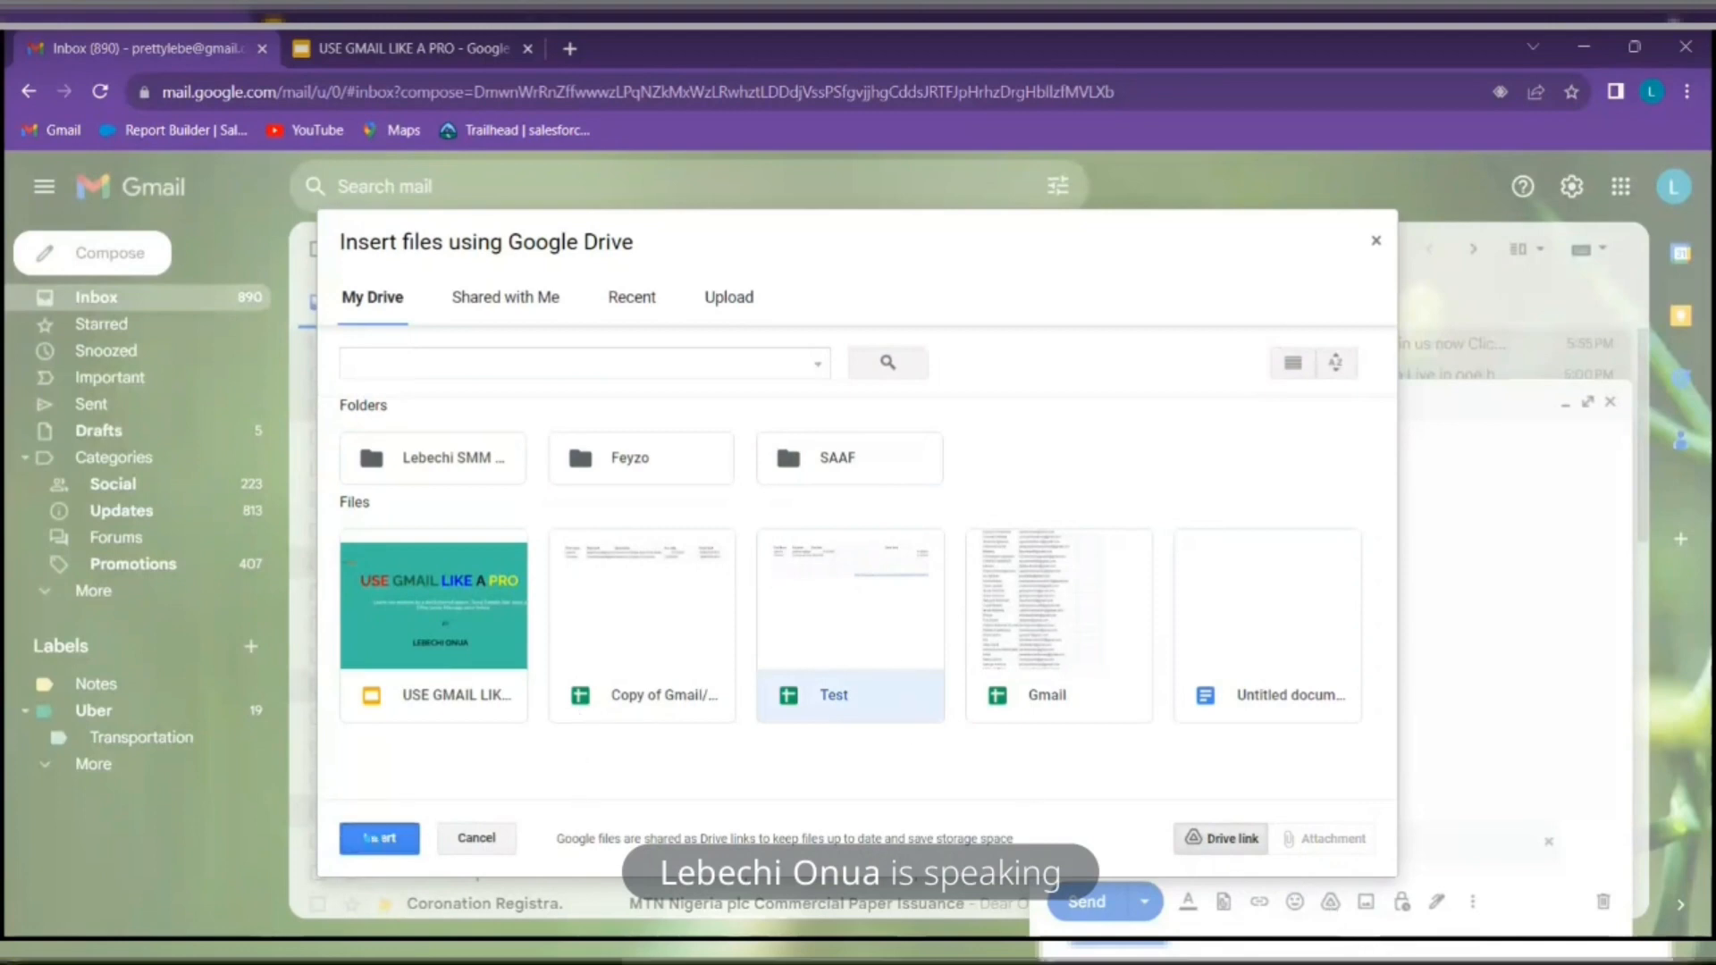
{"action": "left_click", "coordinate": [370, 838]}
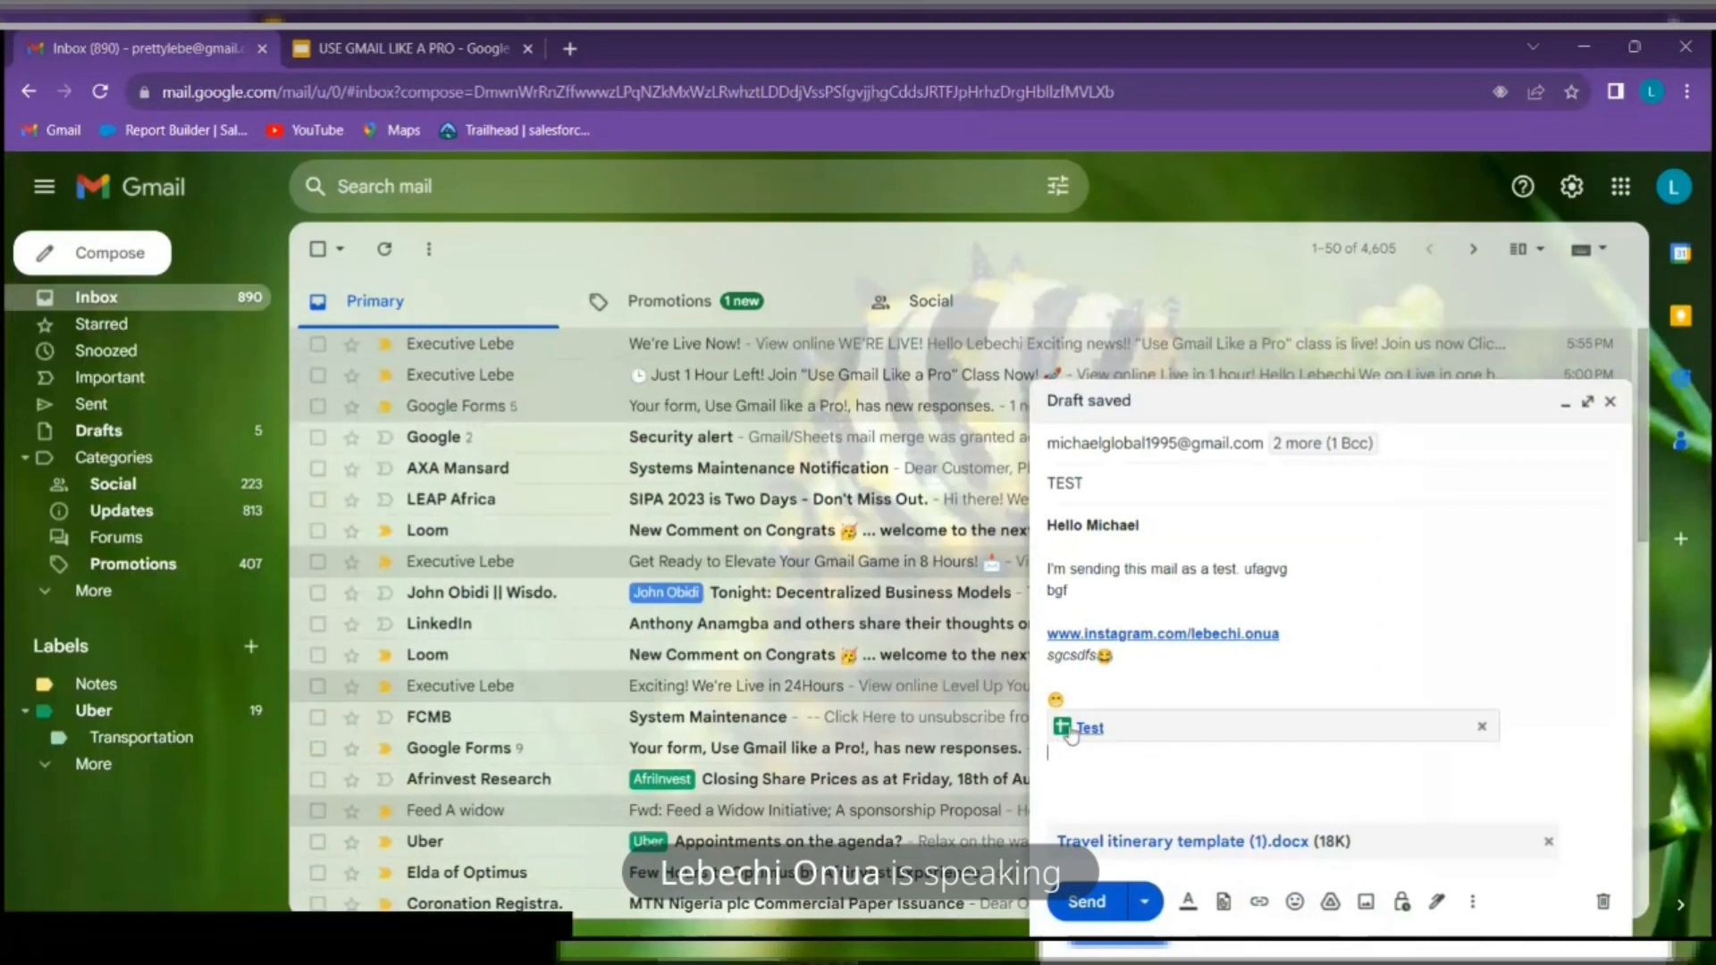
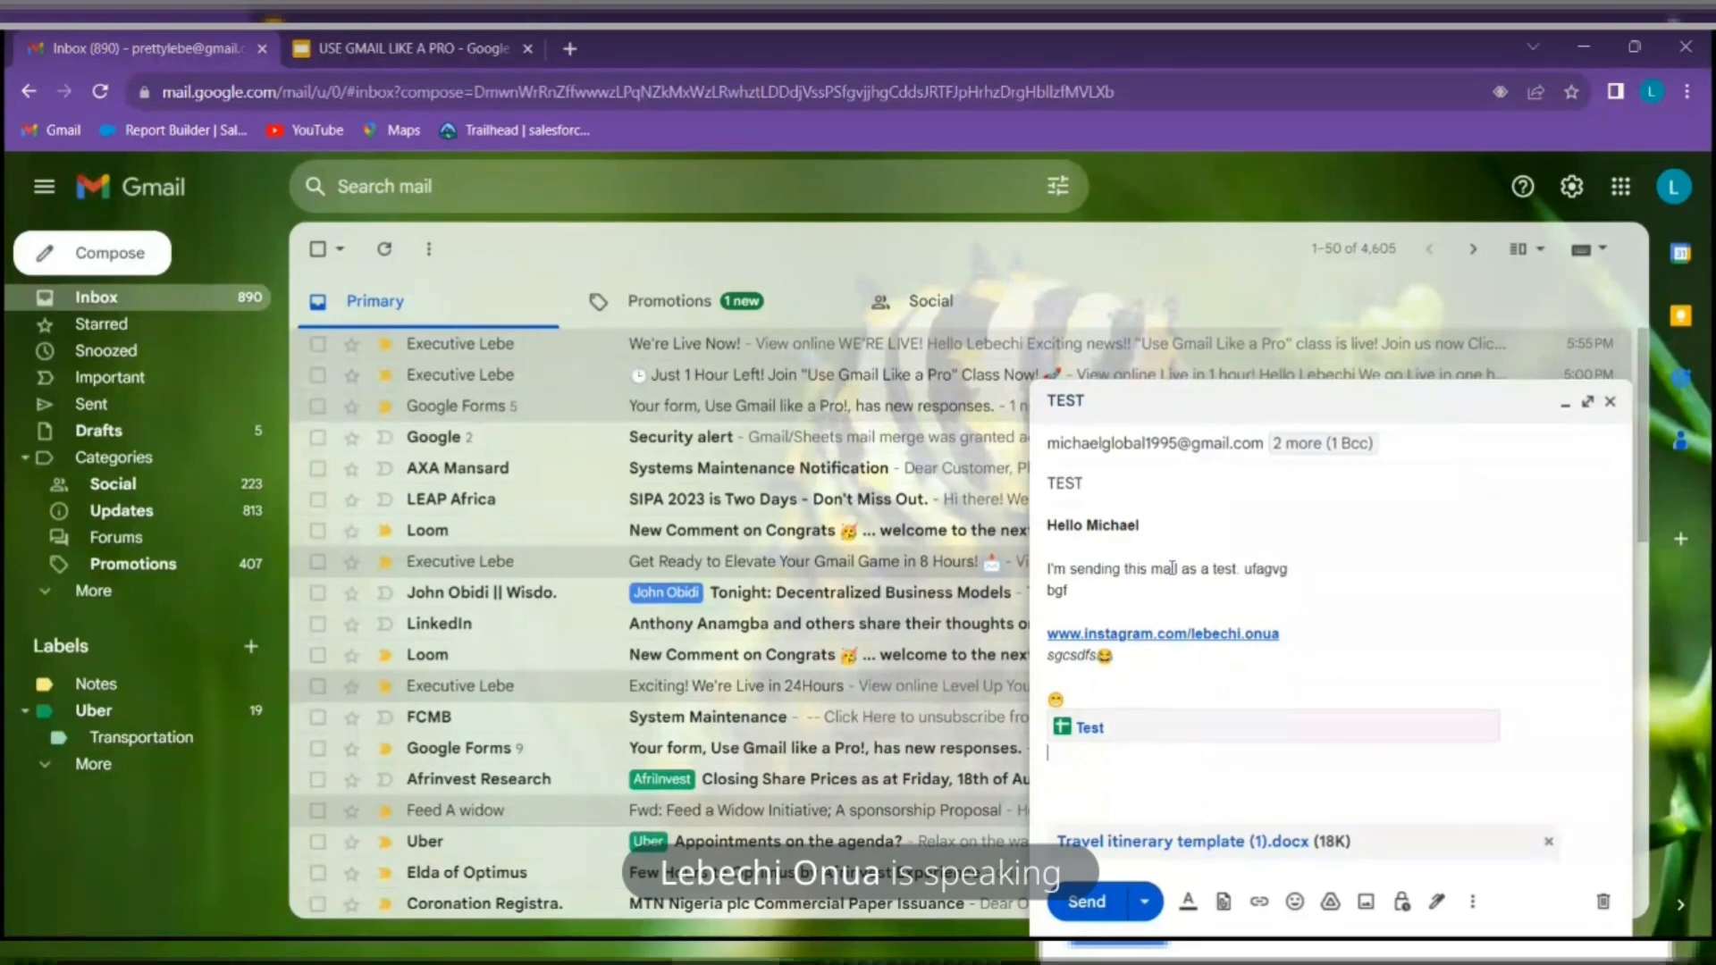
Cancel the Drive picker, then drag a file into the draft and remove the Quantum Analytics attachment
{"action": "left_click", "coordinate": [1330, 901]}
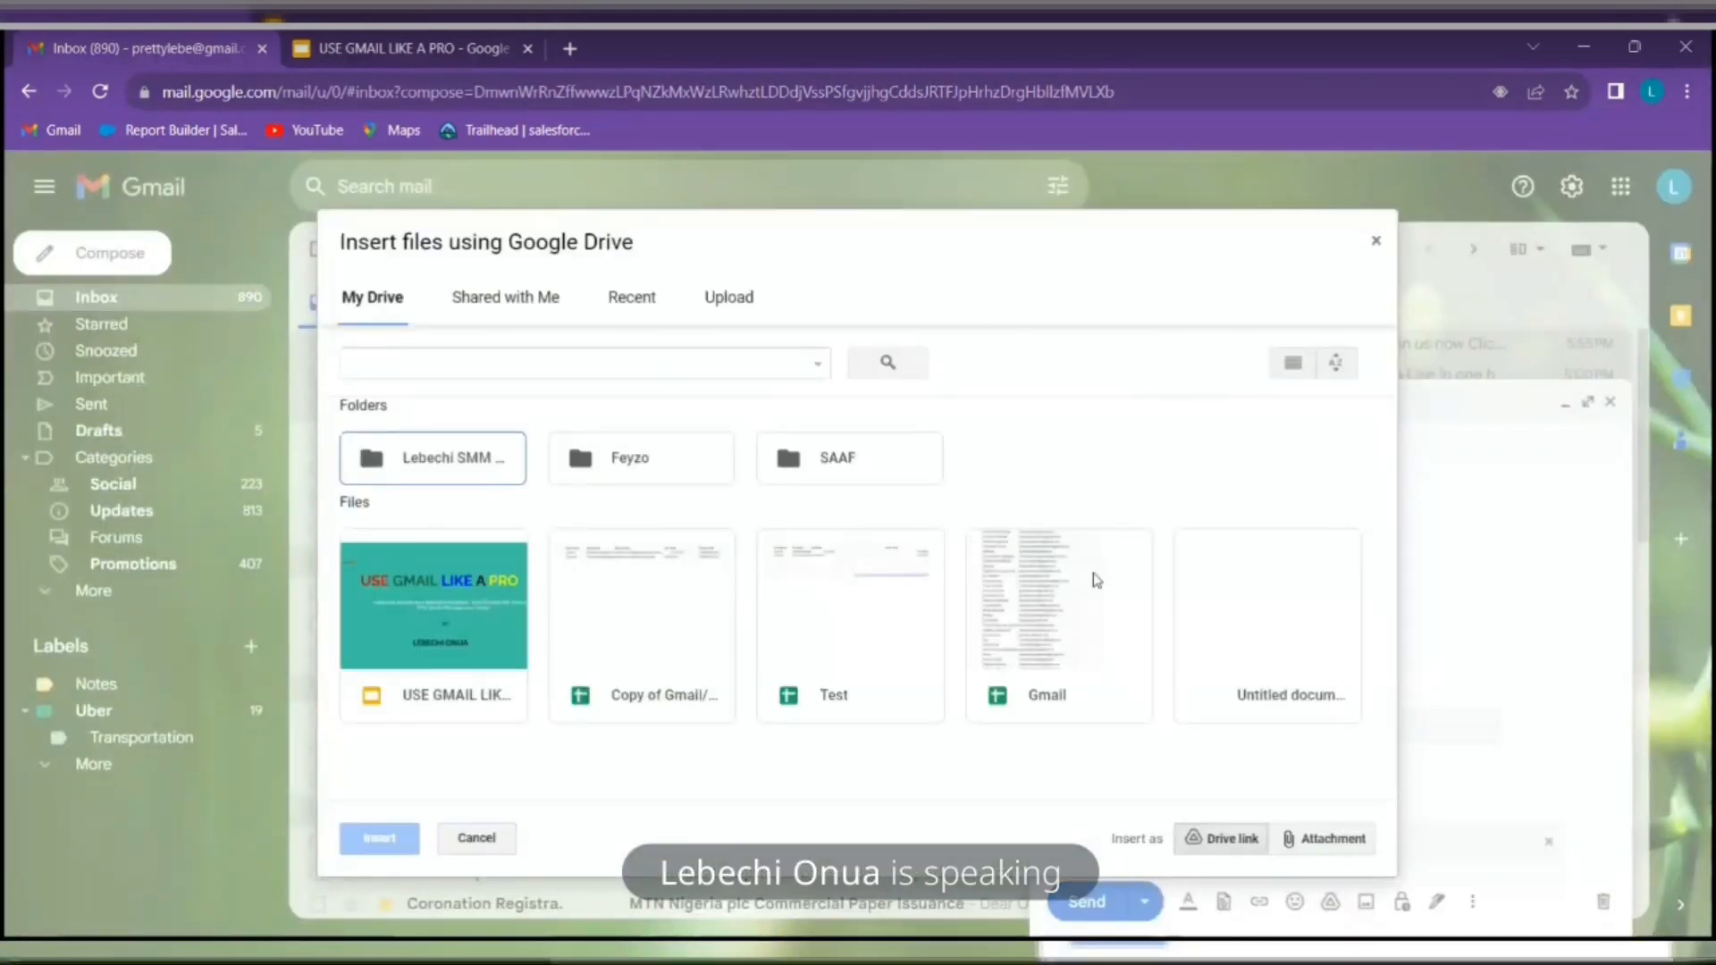
{"action": "left_click", "coordinate": [1376, 241]}
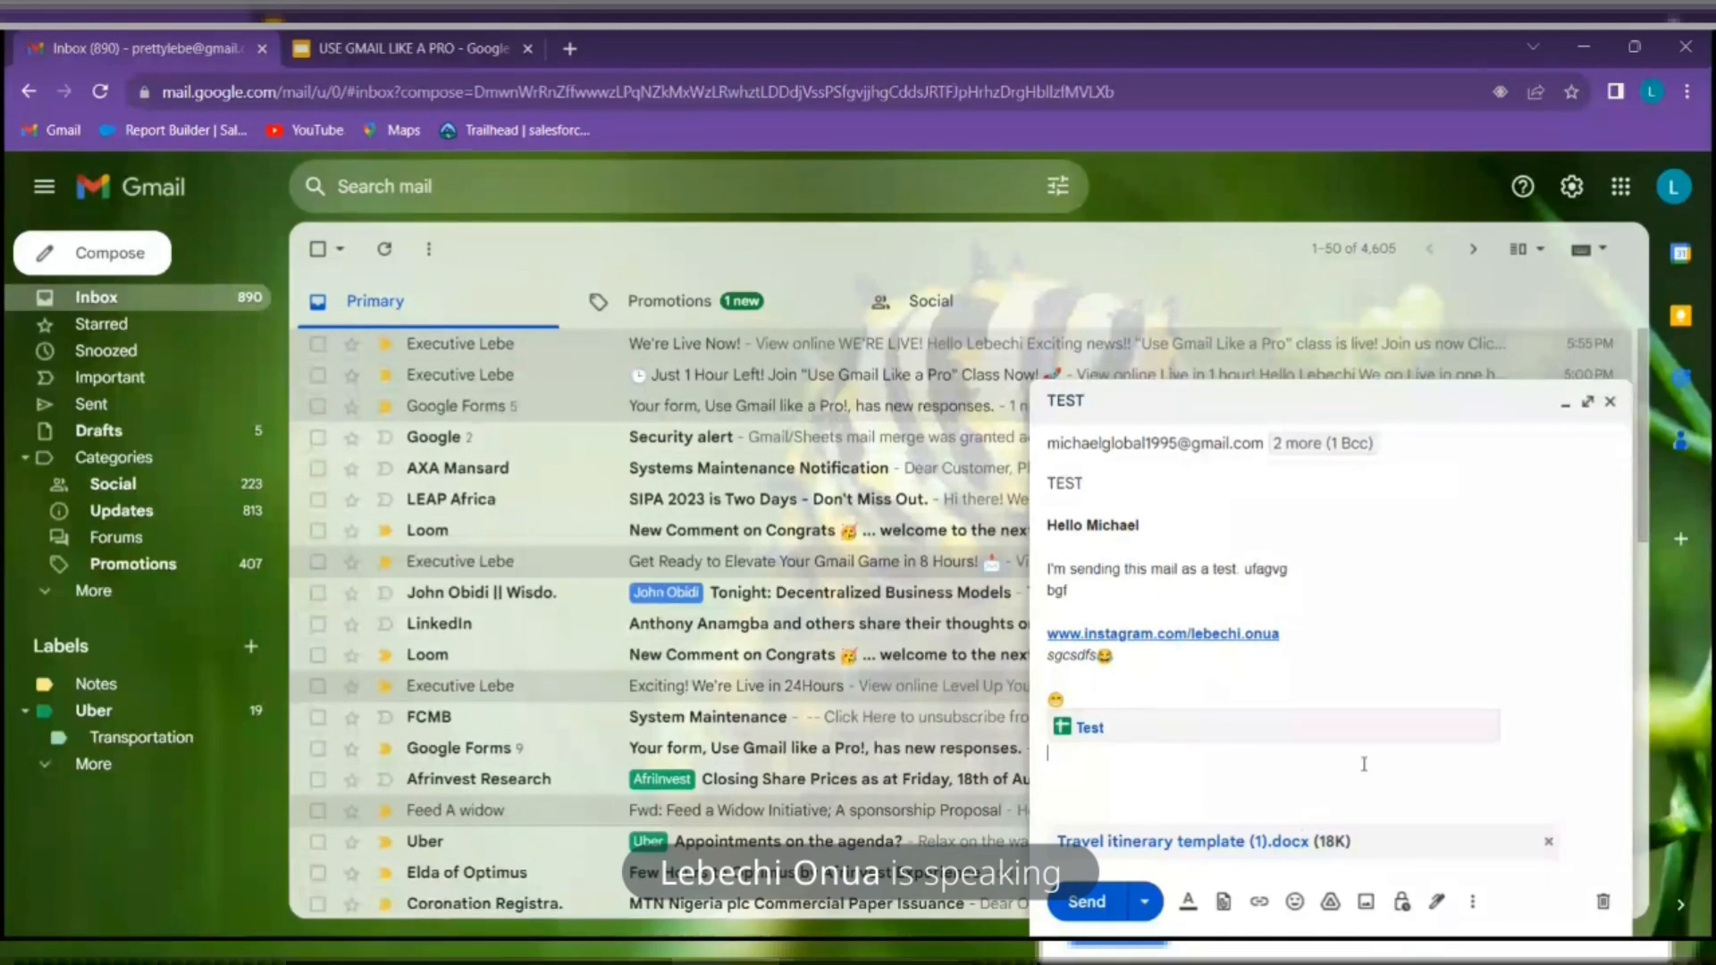
{"action": "left_click", "coordinate": [1652, 44]}
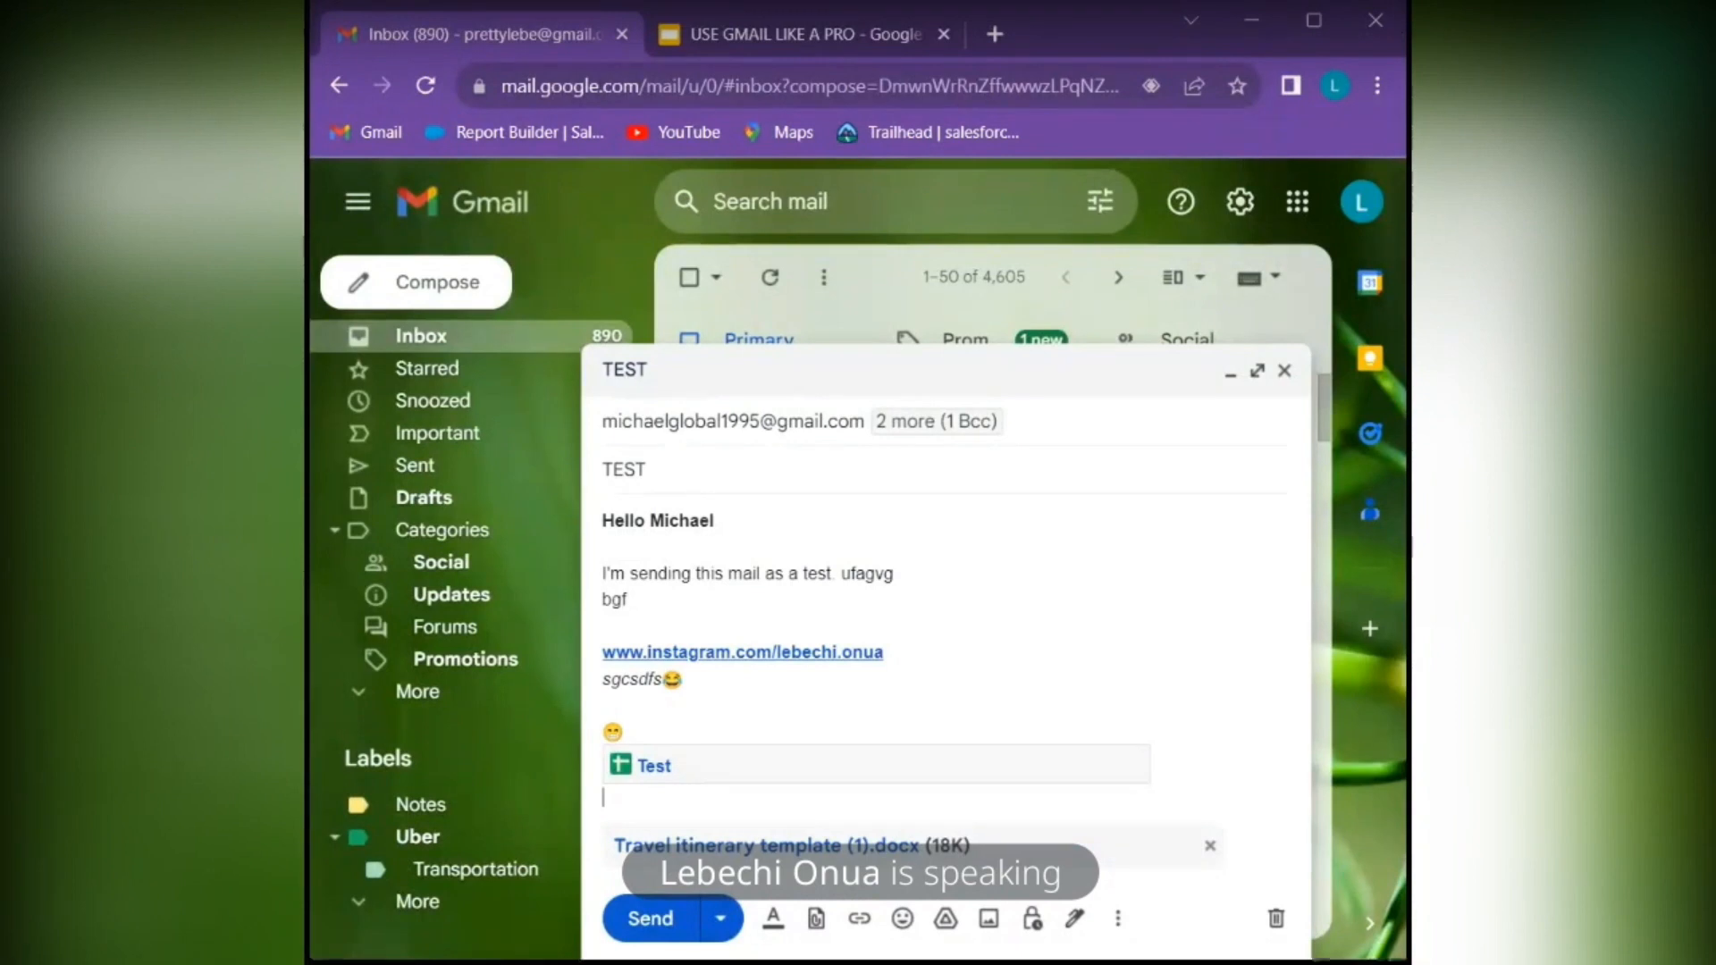
{"action": "left_click_drag", "start_coordinate": [313, 749], "coordinate": [979, 760]}
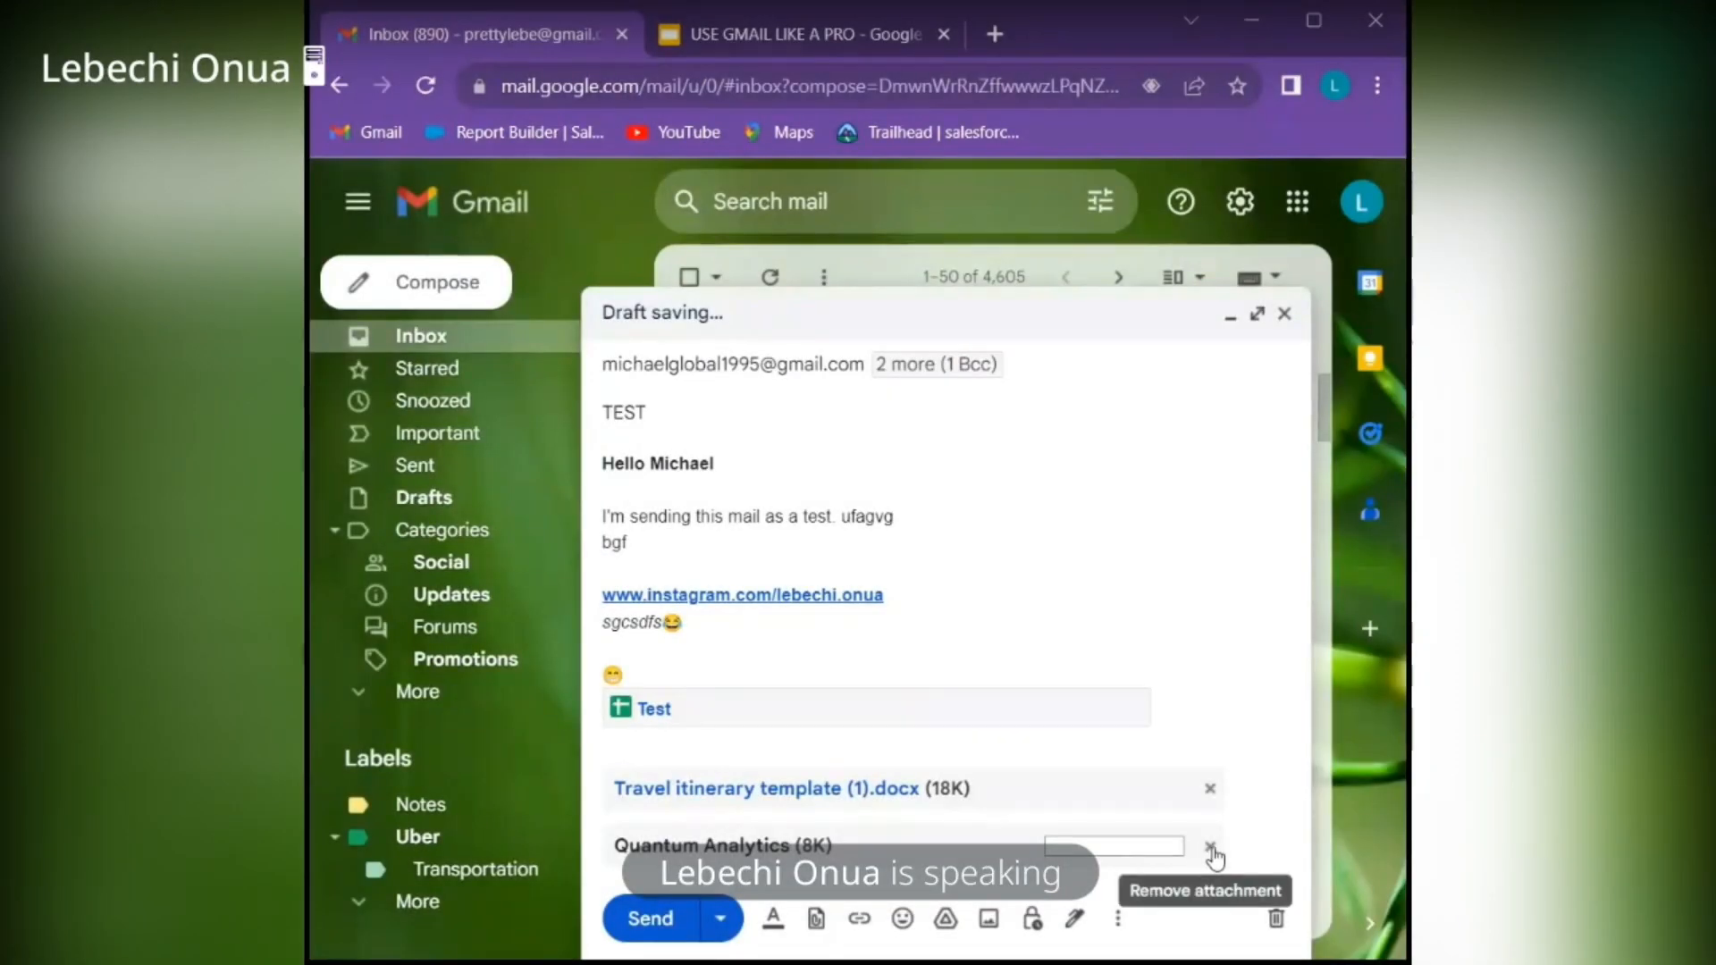
{"action": "left_click", "coordinate": [1211, 849]}
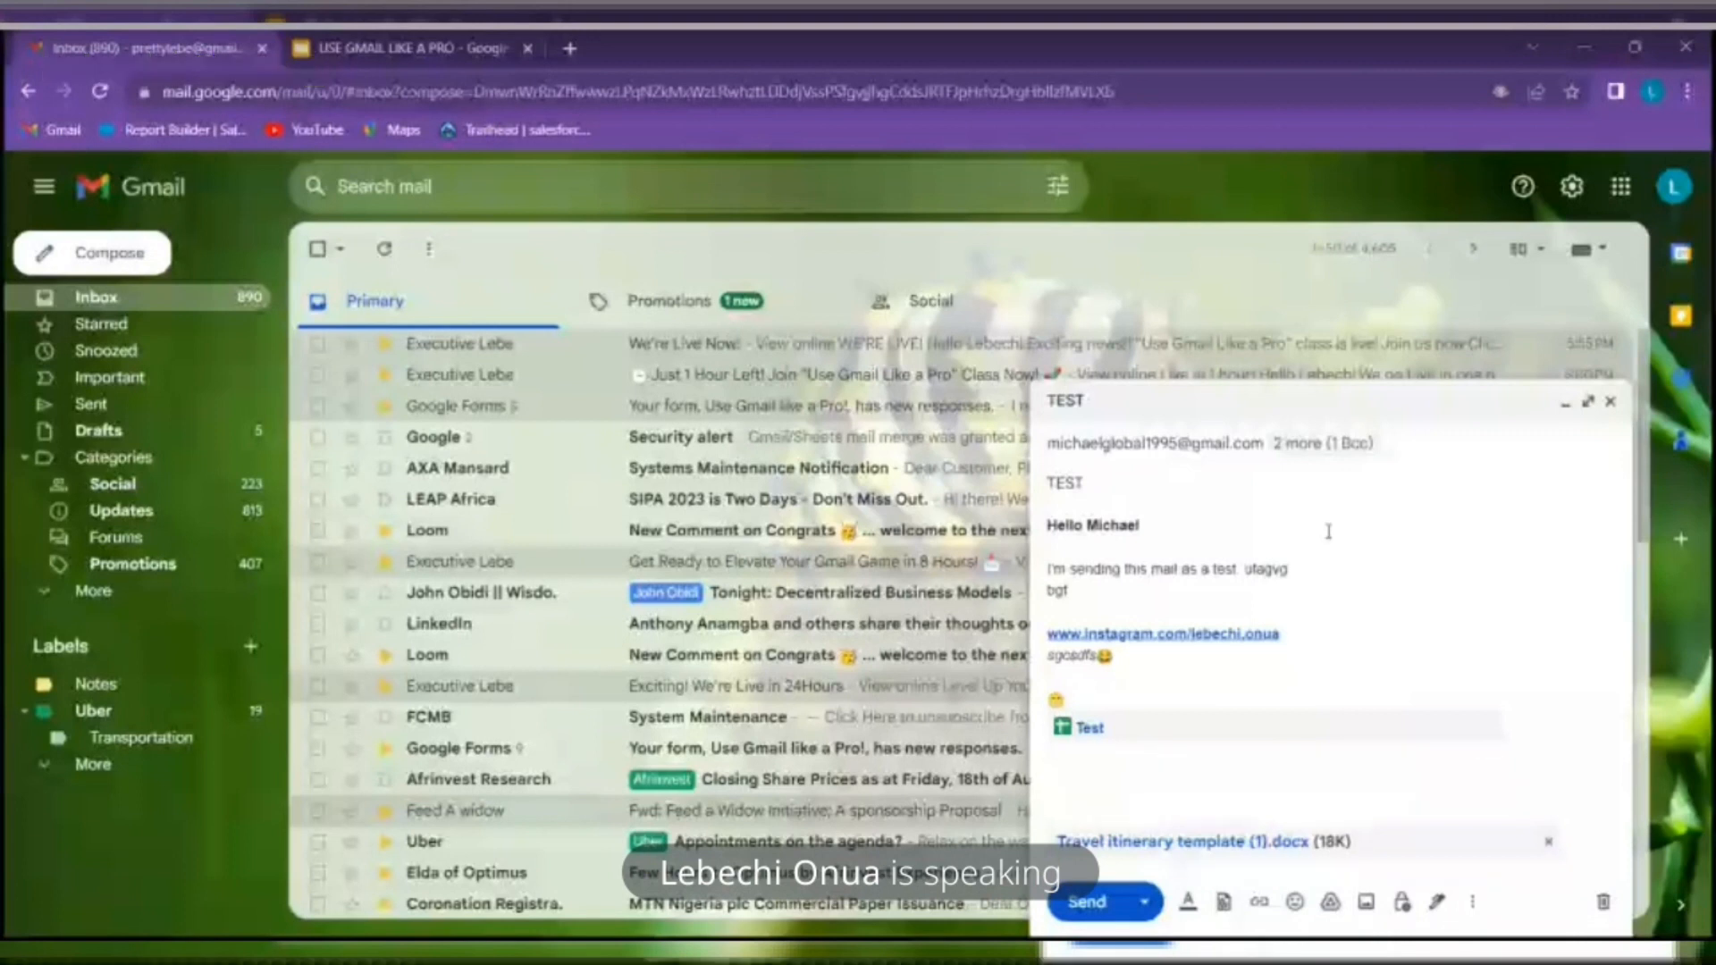
Open and dismiss Insert photo, then bring up confidential mode settings for the draft
{"action": "left_click", "coordinate": [1365, 903]}
{"action": "key", "text": "Escape"}
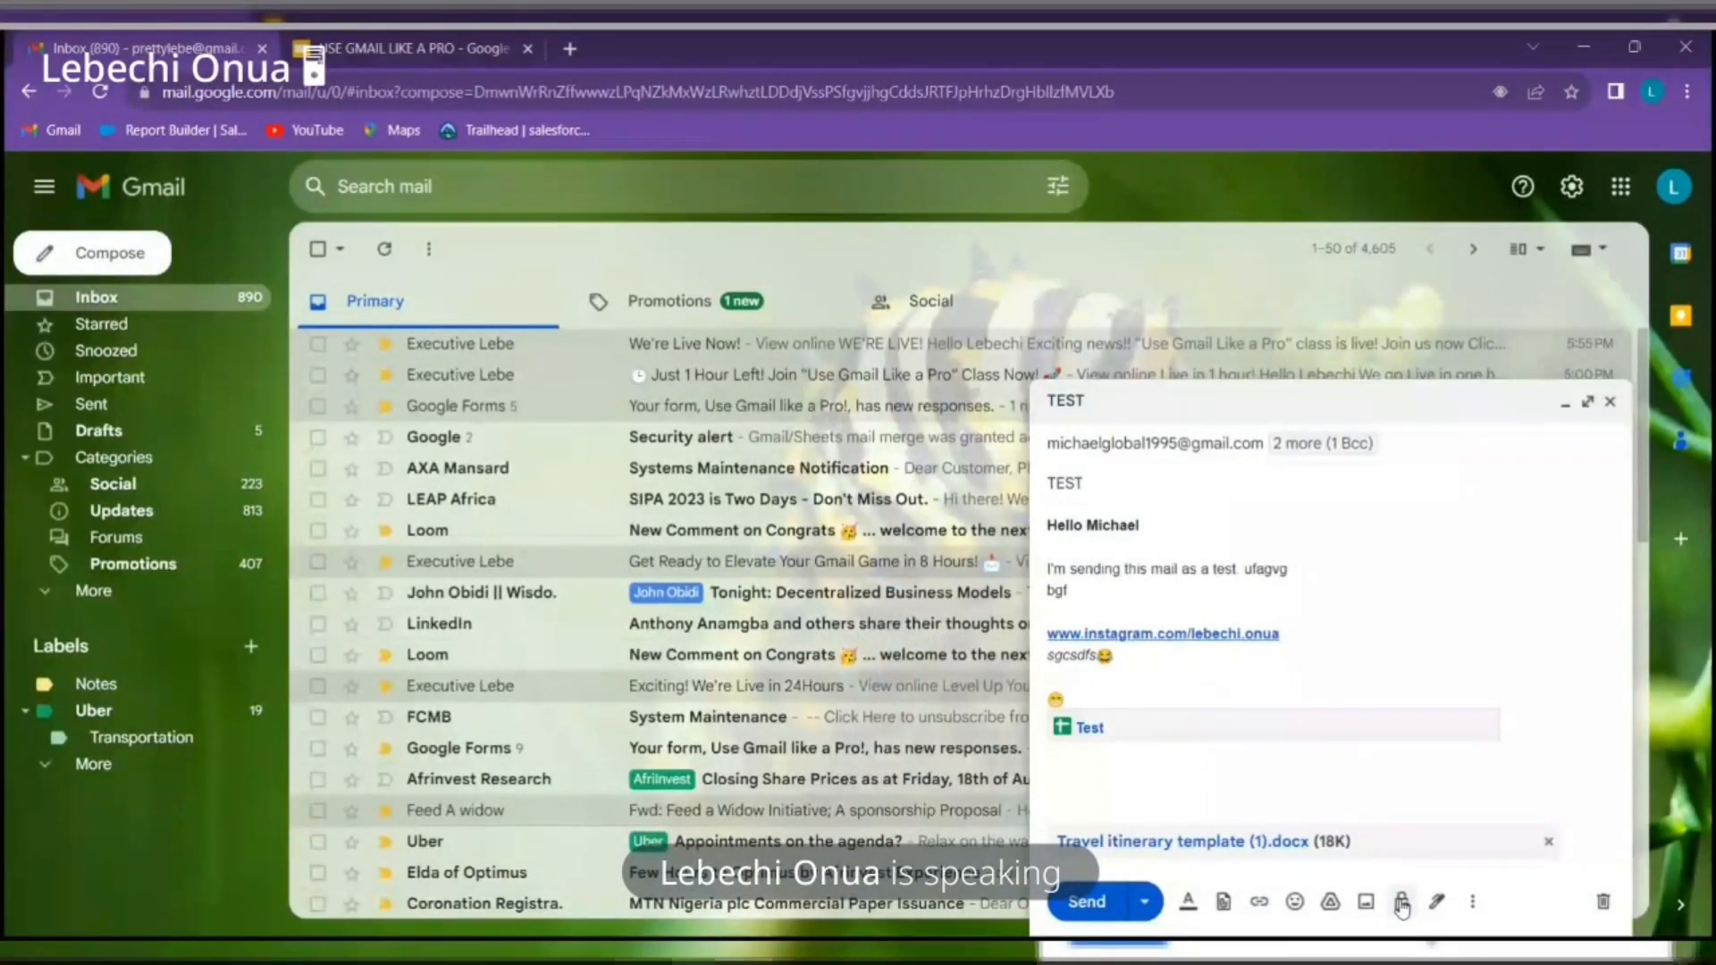
{"action": "left_click", "coordinate": [1401, 903]}
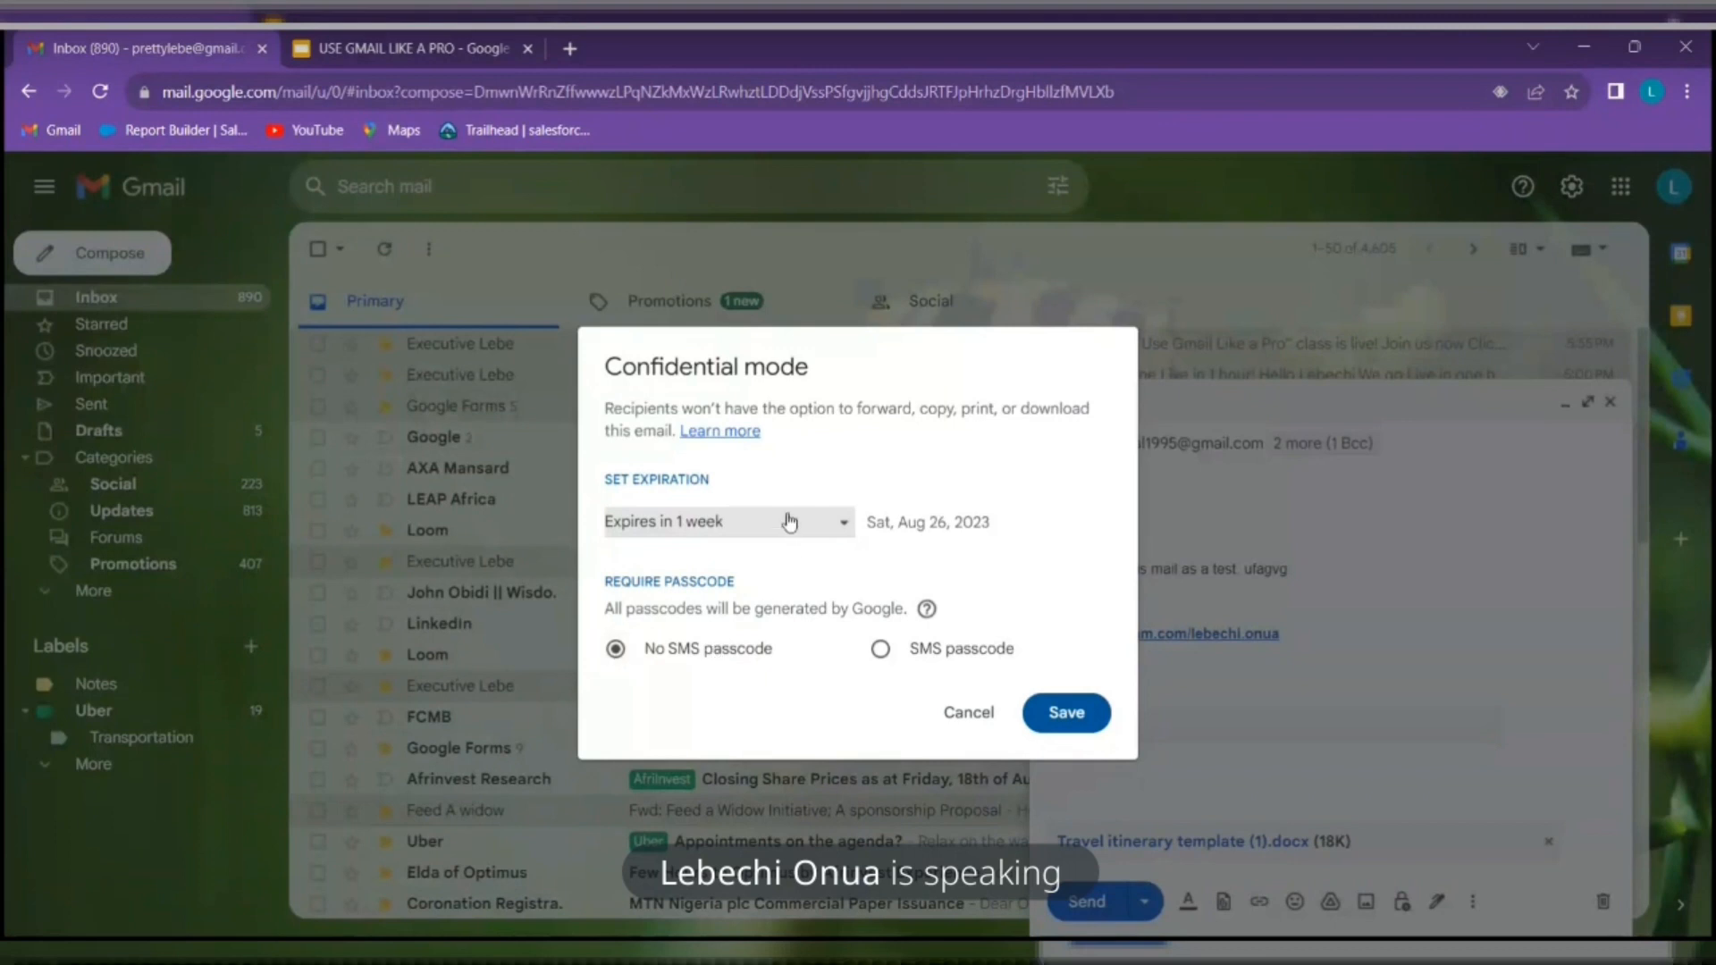
Set the confidential message to expire in 1 day and require an SMS passcode
{"action": "left_click", "coordinate": [845, 526]}
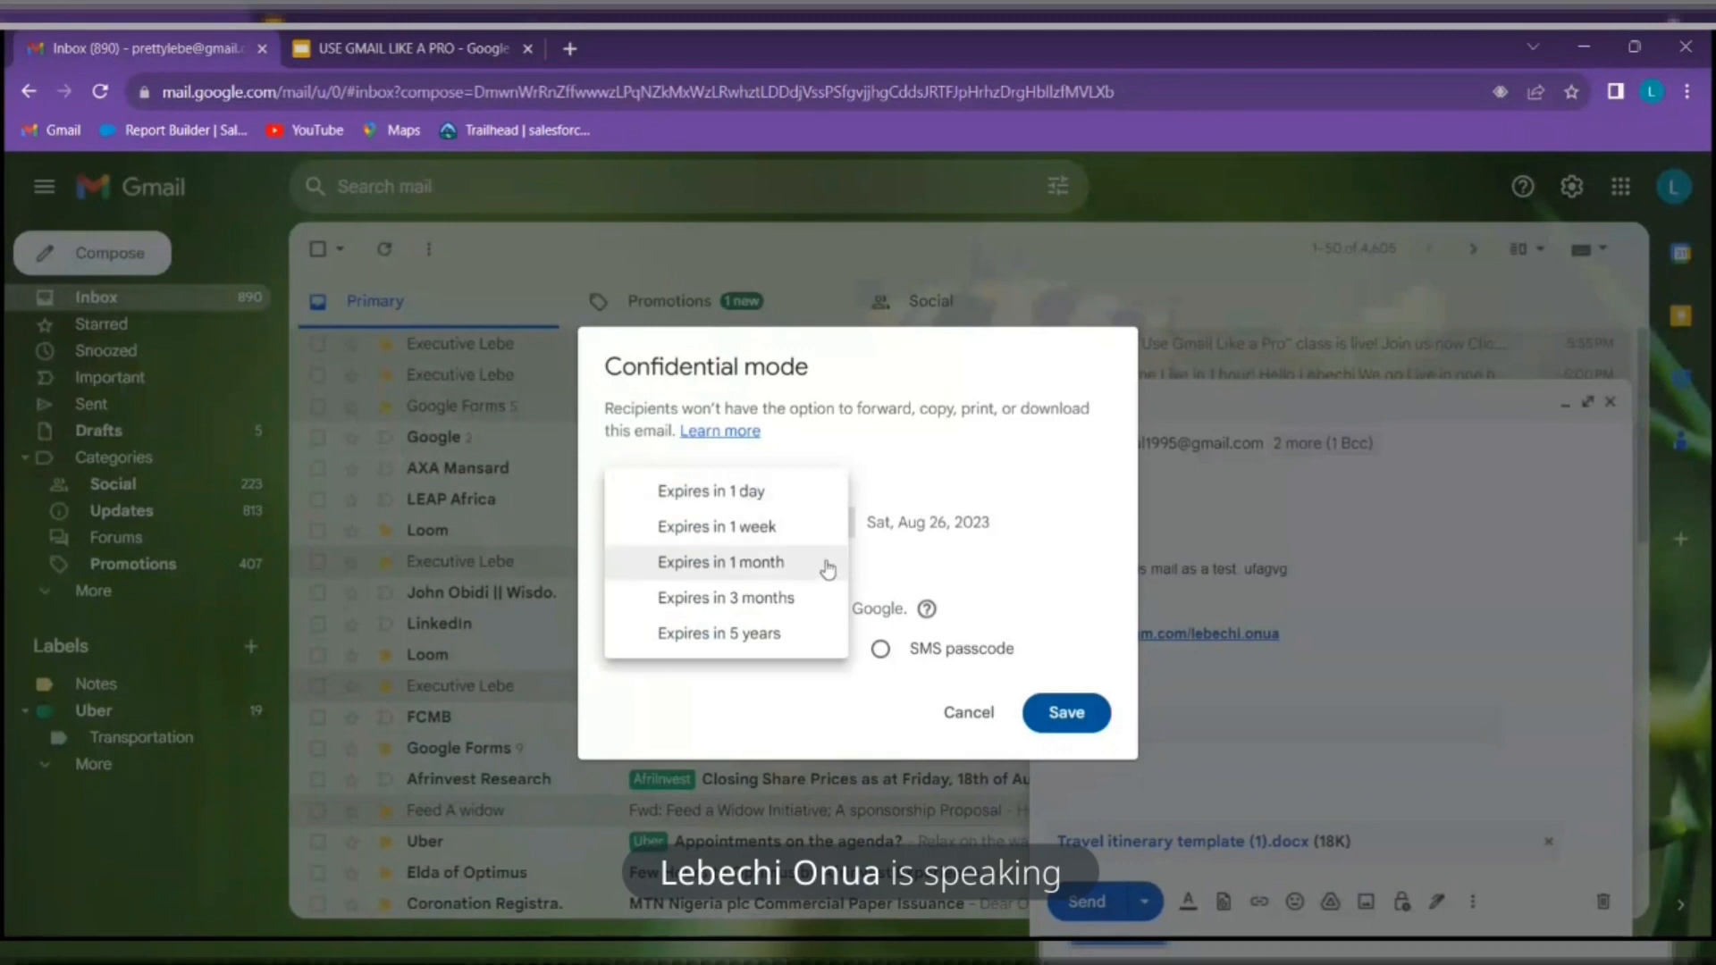
{"action": "left_click", "coordinate": [827, 526]}
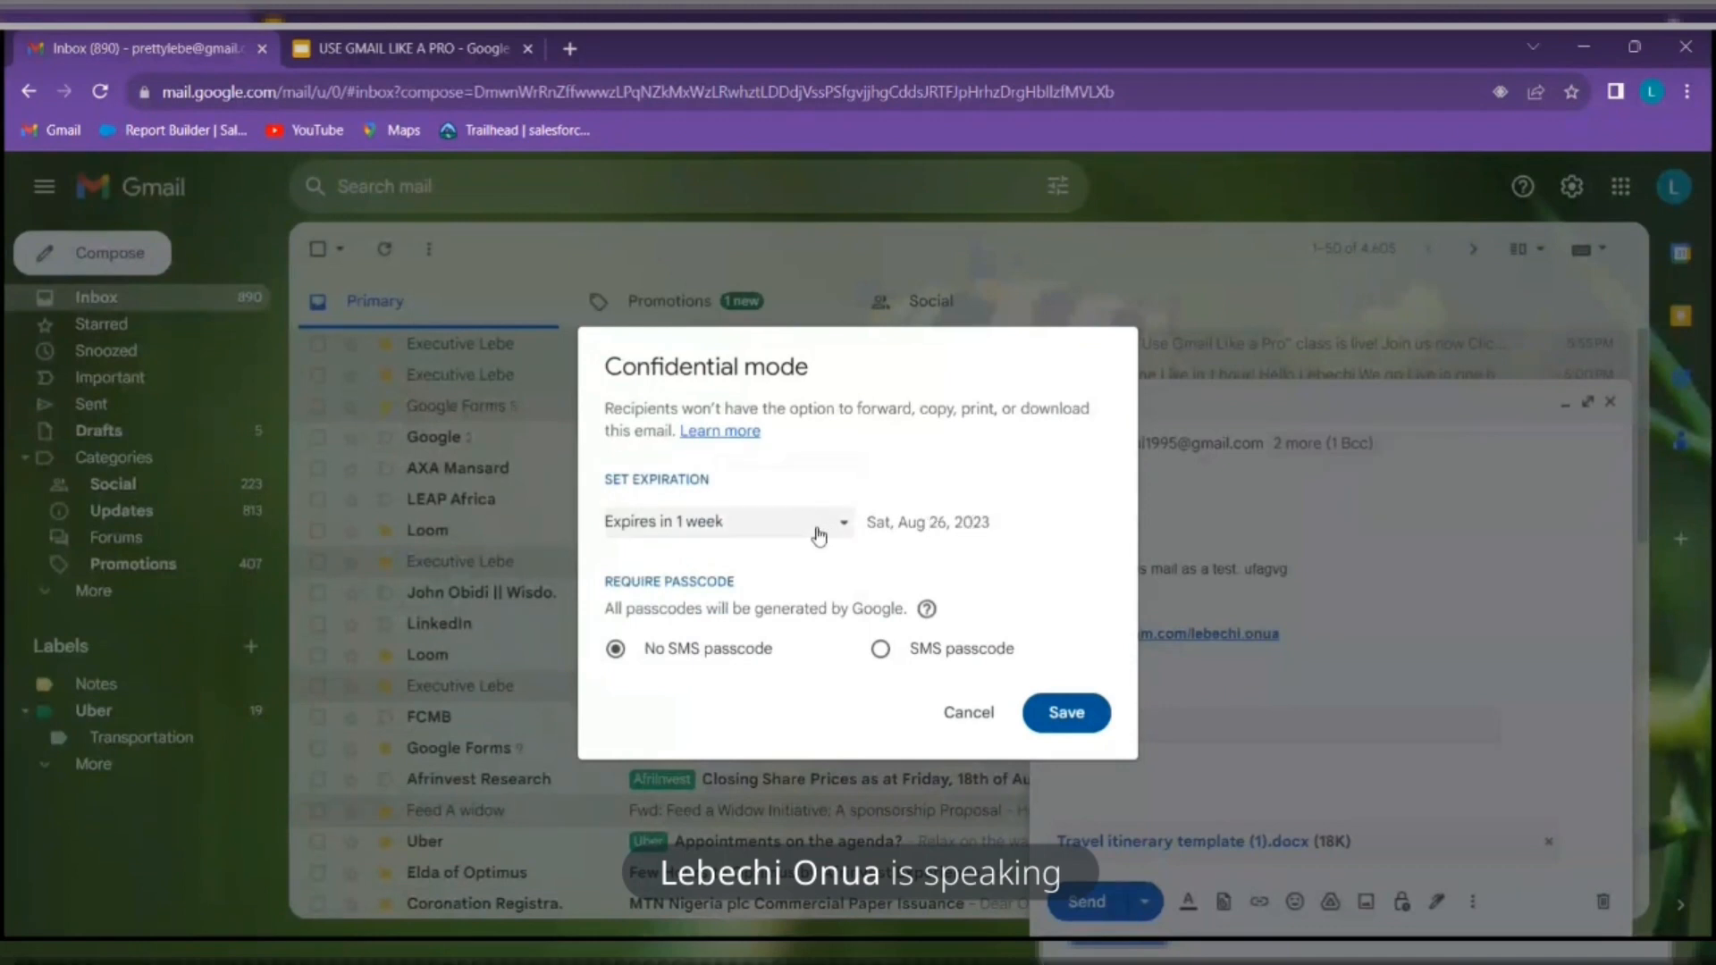
{"action": "left_click", "coordinate": [847, 525]}
{"action": "left_click", "coordinate": [838, 561]}
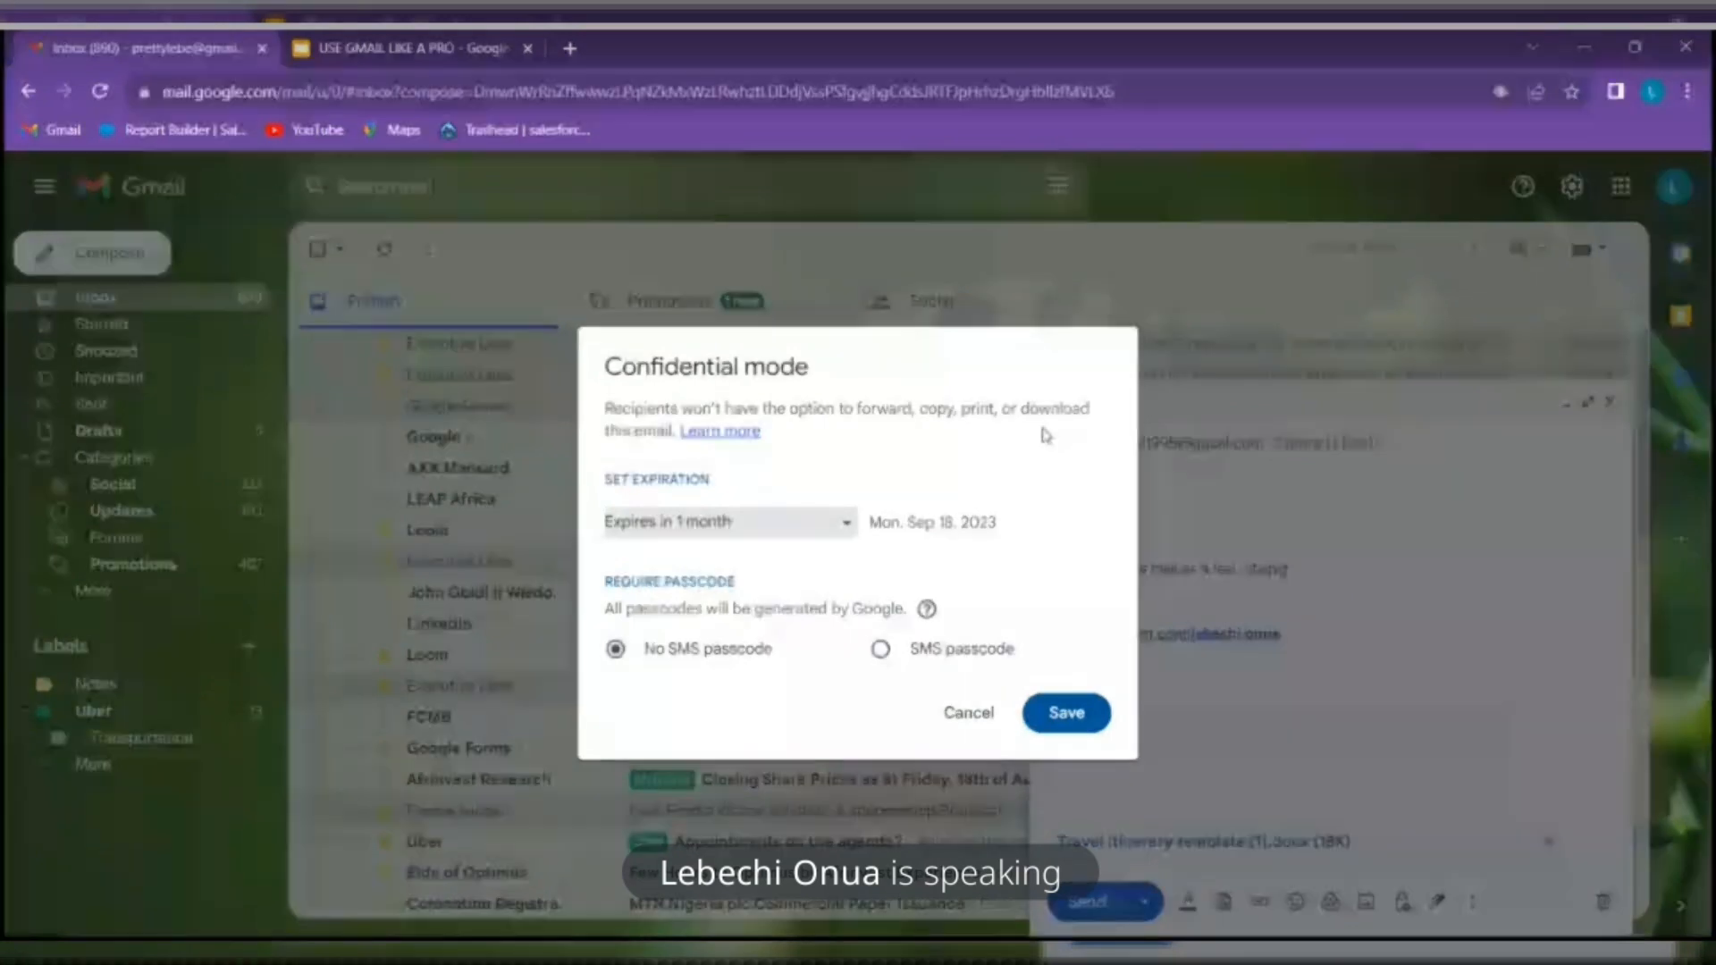
{"action": "left_click", "coordinate": [754, 524]}
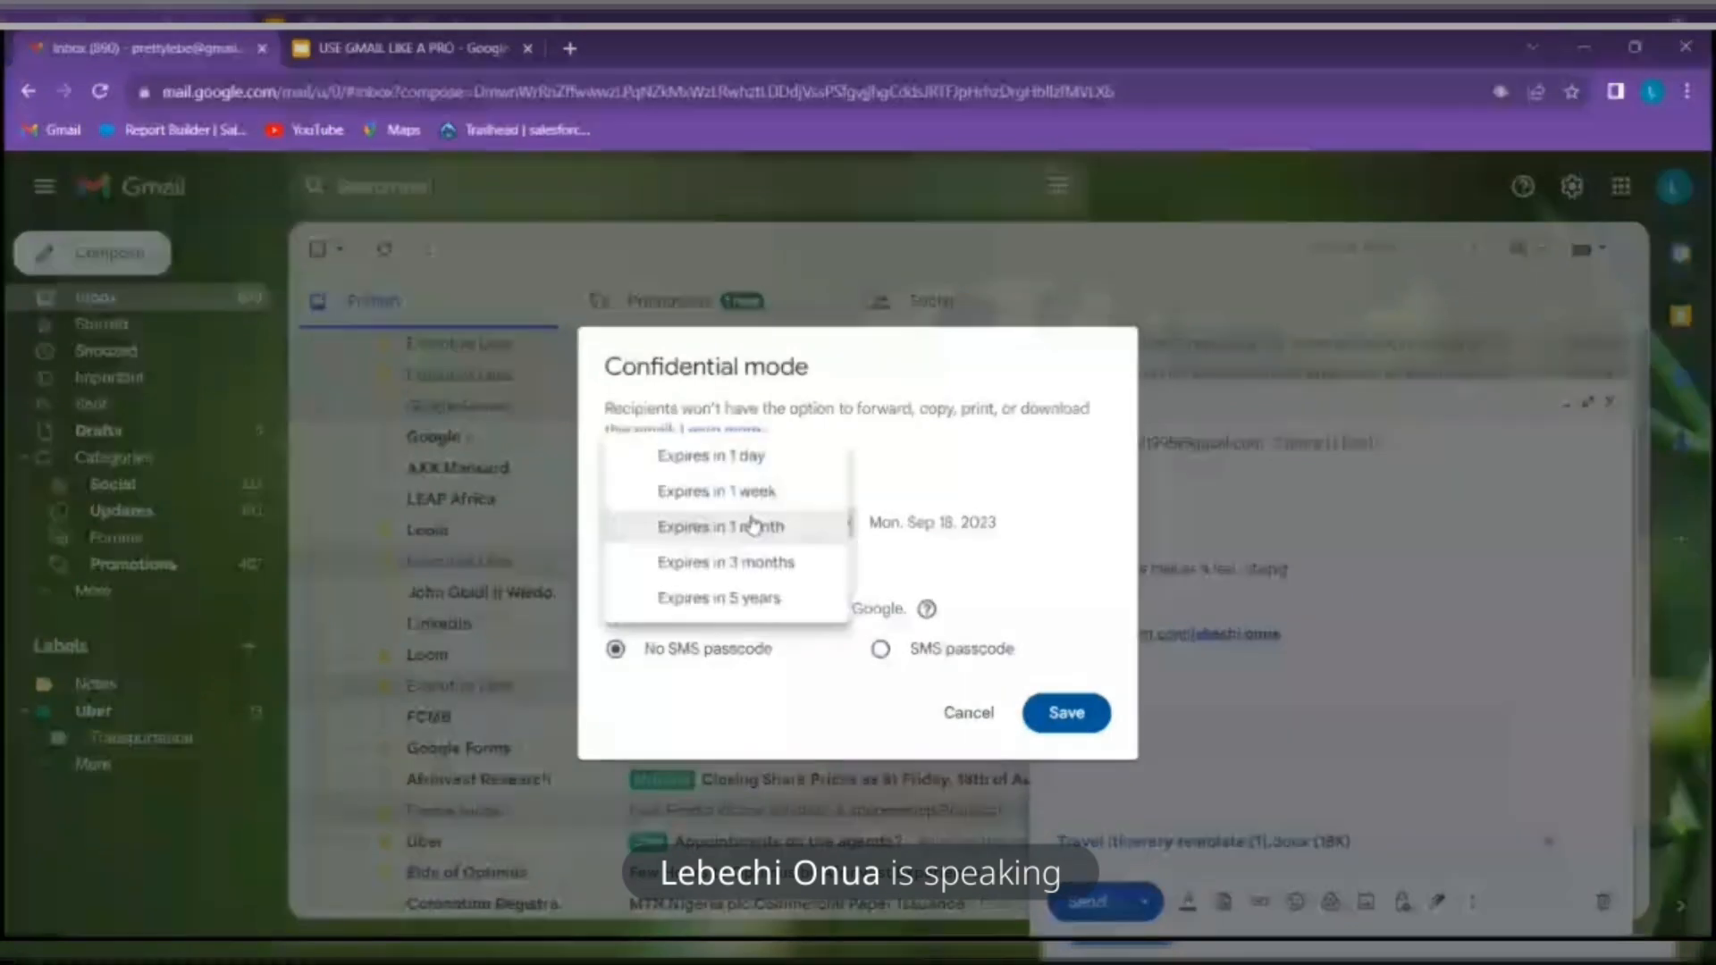
{"action": "left_click", "coordinate": [744, 456]}
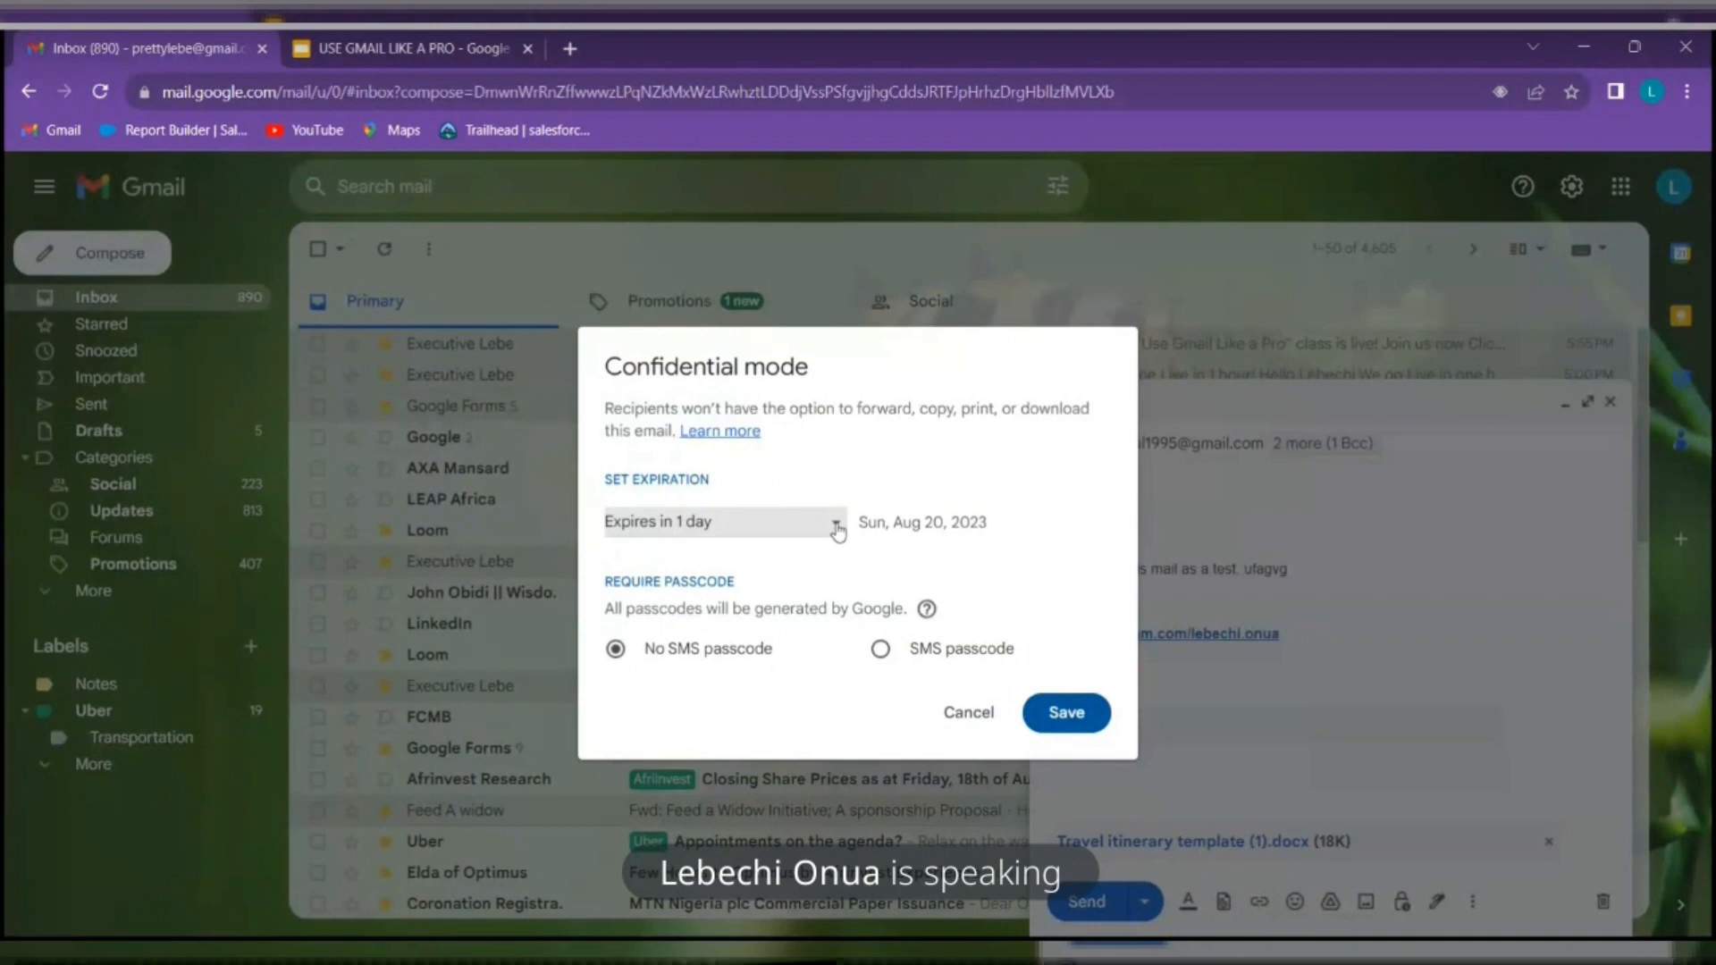
{"action": "left_click", "coordinate": [883, 650]}
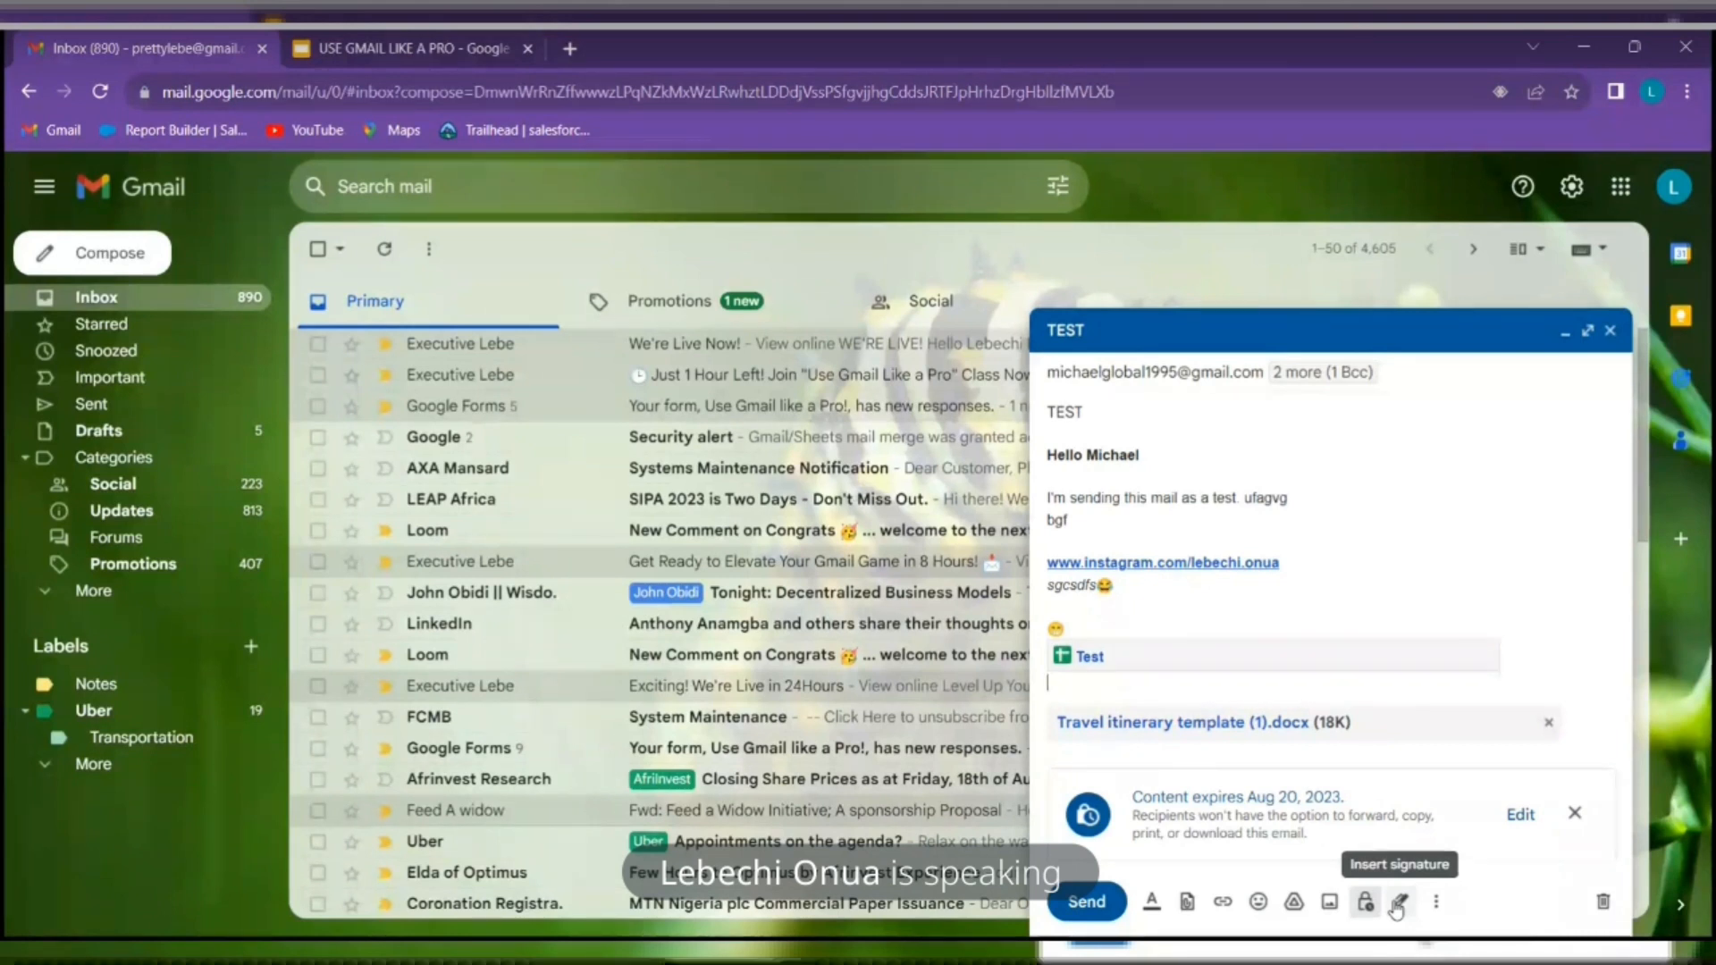
Go from the draft's signature menu to Manage signatures and scroll Settings to the Signature section
{"action": "left_click", "coordinate": [1397, 903]}
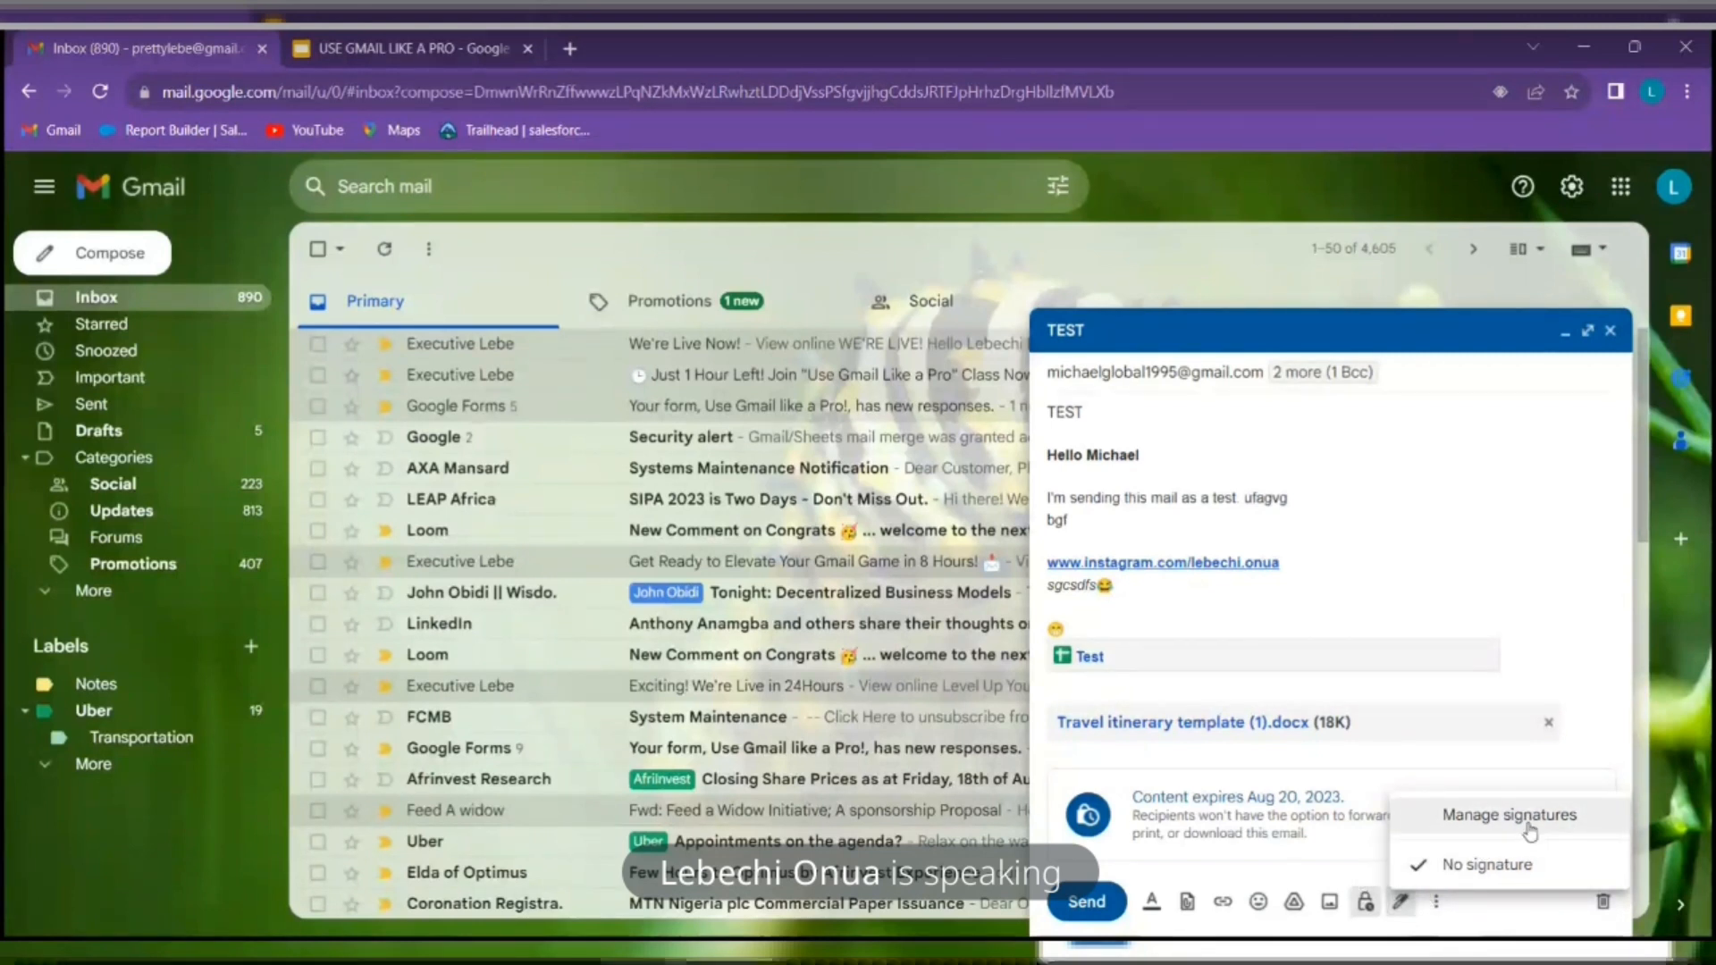
{"action": "left_click", "coordinate": [1400, 901]}
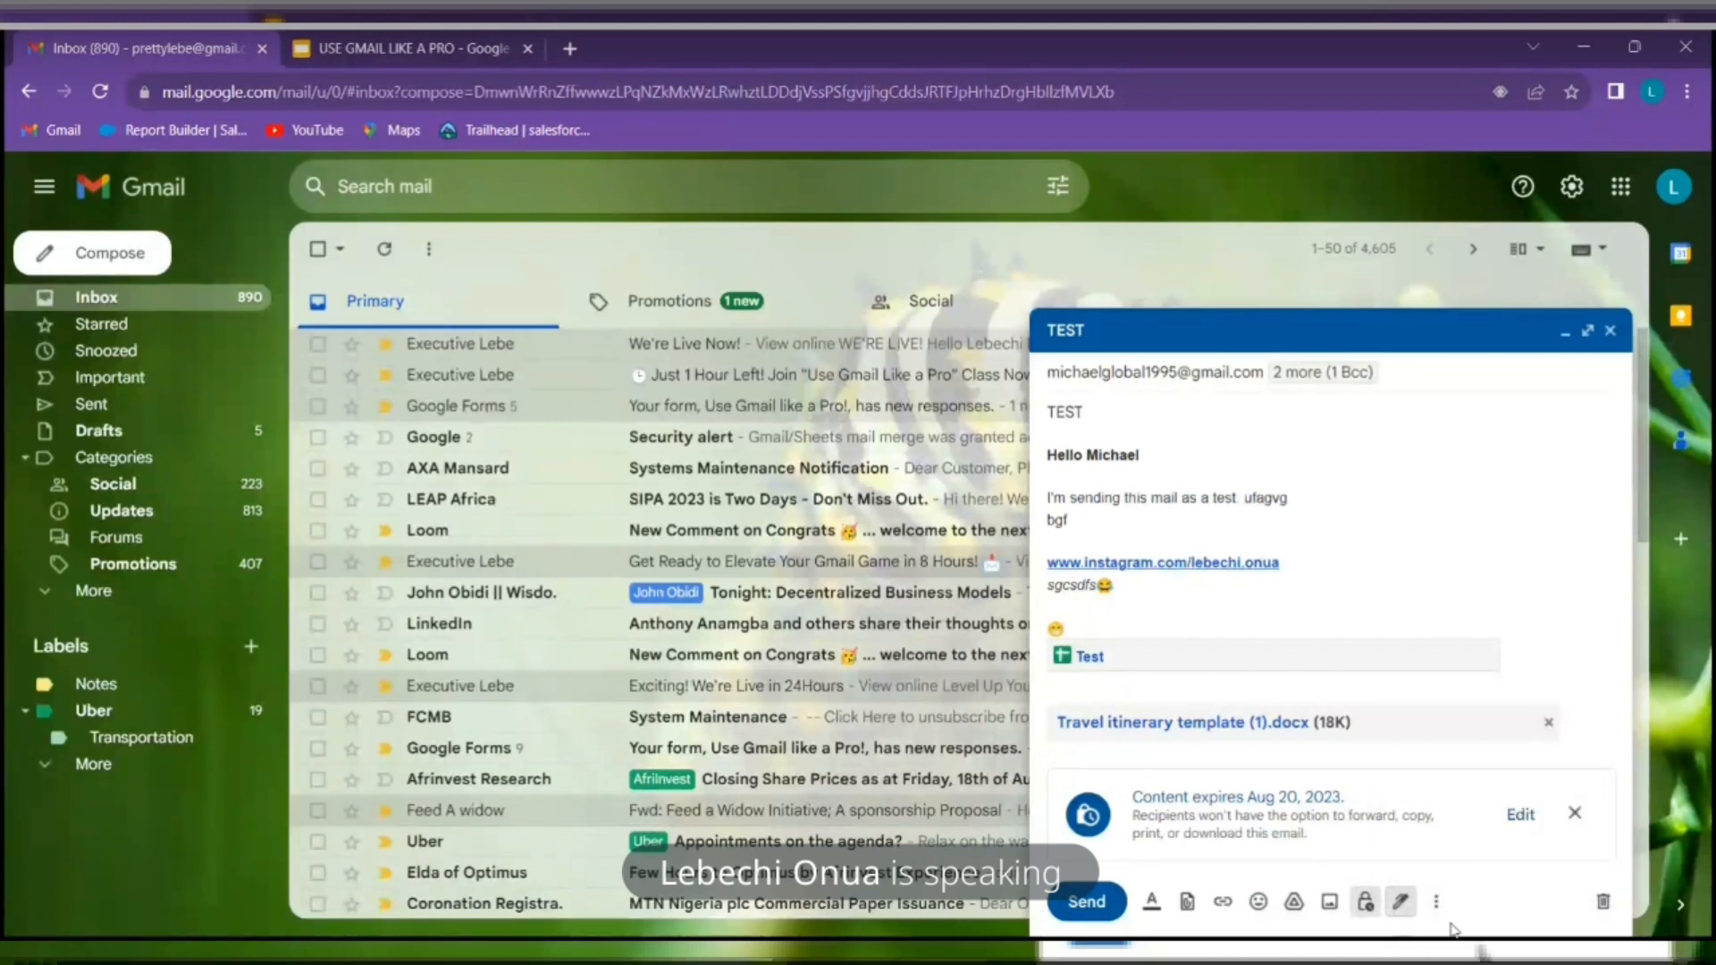
{"action": "left_click", "coordinate": [1401, 903]}
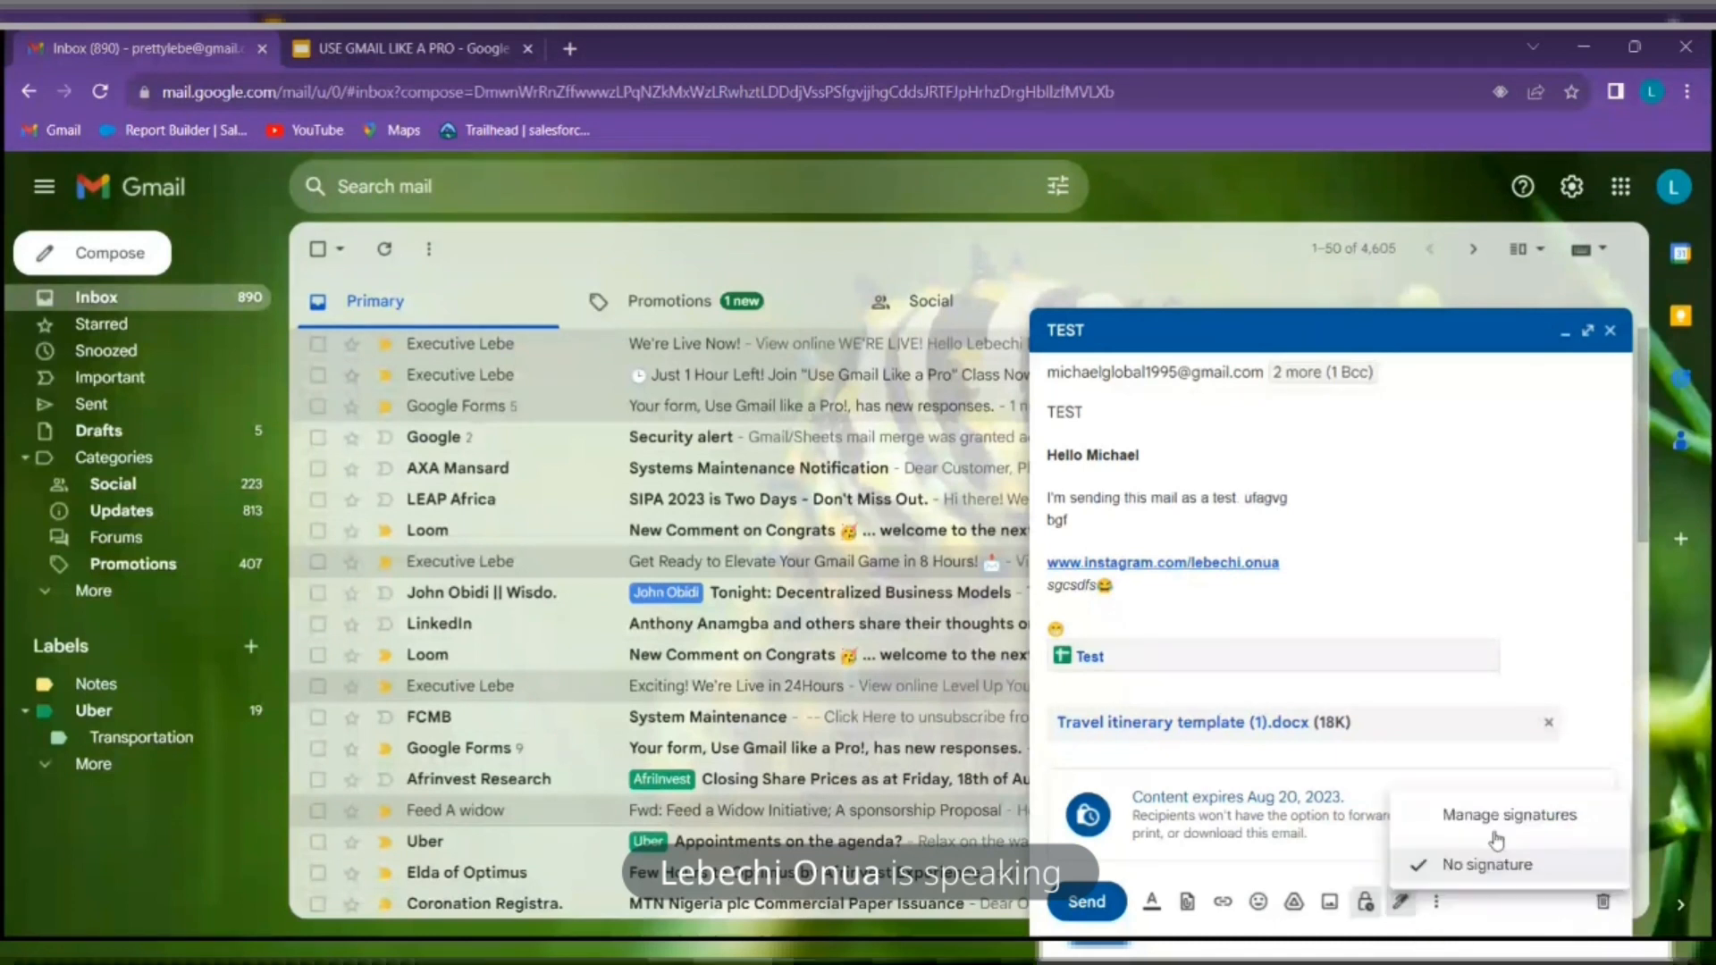
{"action": "left_click", "coordinate": [1557, 815]}
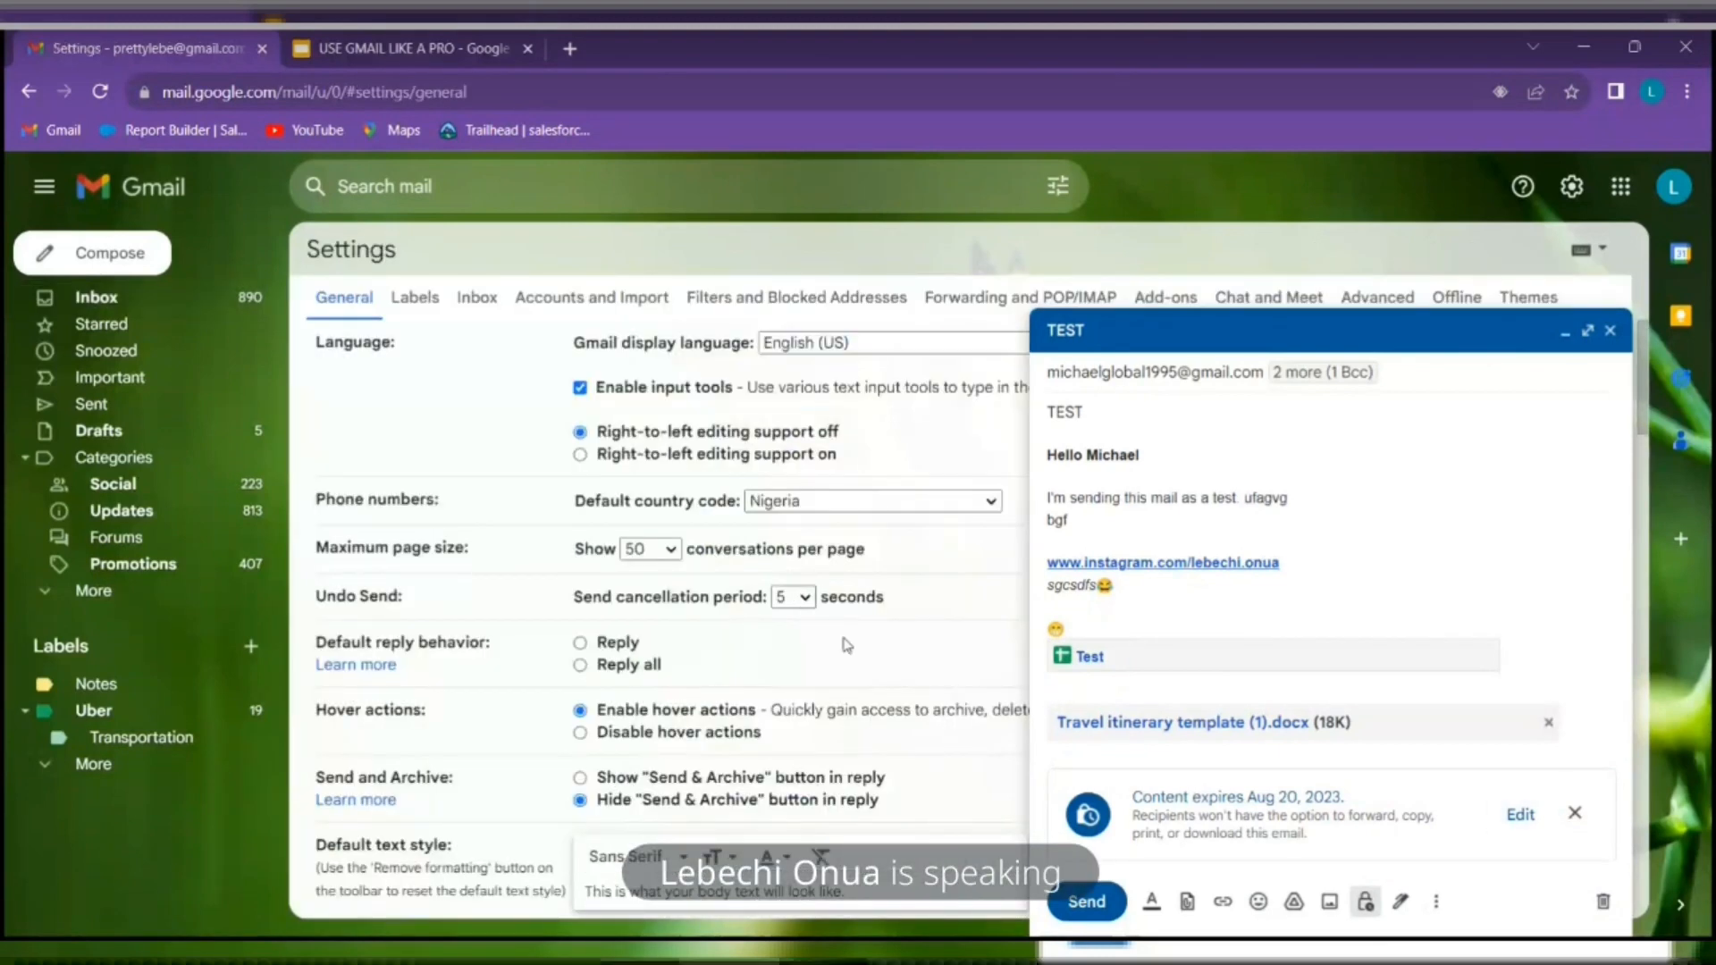
{"action": "scroll", "coordinate": [686, 724], "scroll_direction": "down", "scroll_amount": 10}
{"action": "scroll", "coordinate": [685, 724], "scroll_direction": "down", "scroll_amount": 3}
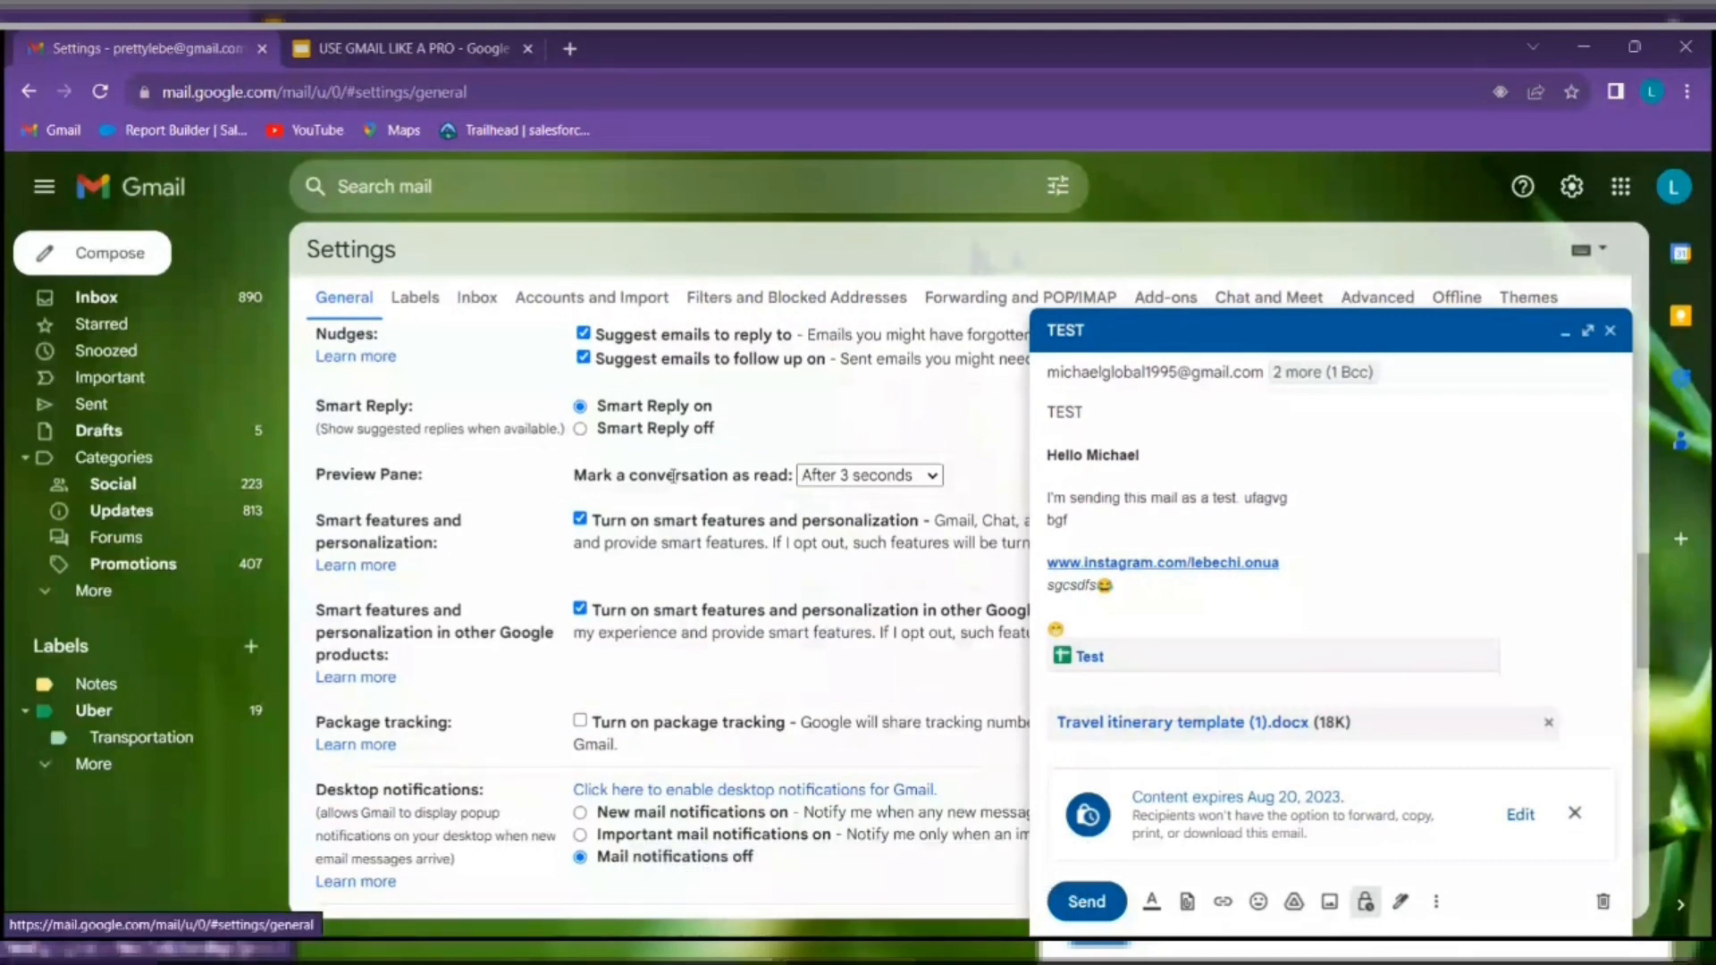
{"action": "scroll", "coordinate": [659, 522], "scroll_direction": "down", "scroll_amount": 9}
{"action": "scroll", "coordinate": [659, 522], "scroll_direction": "down", "scroll_amount": 1}
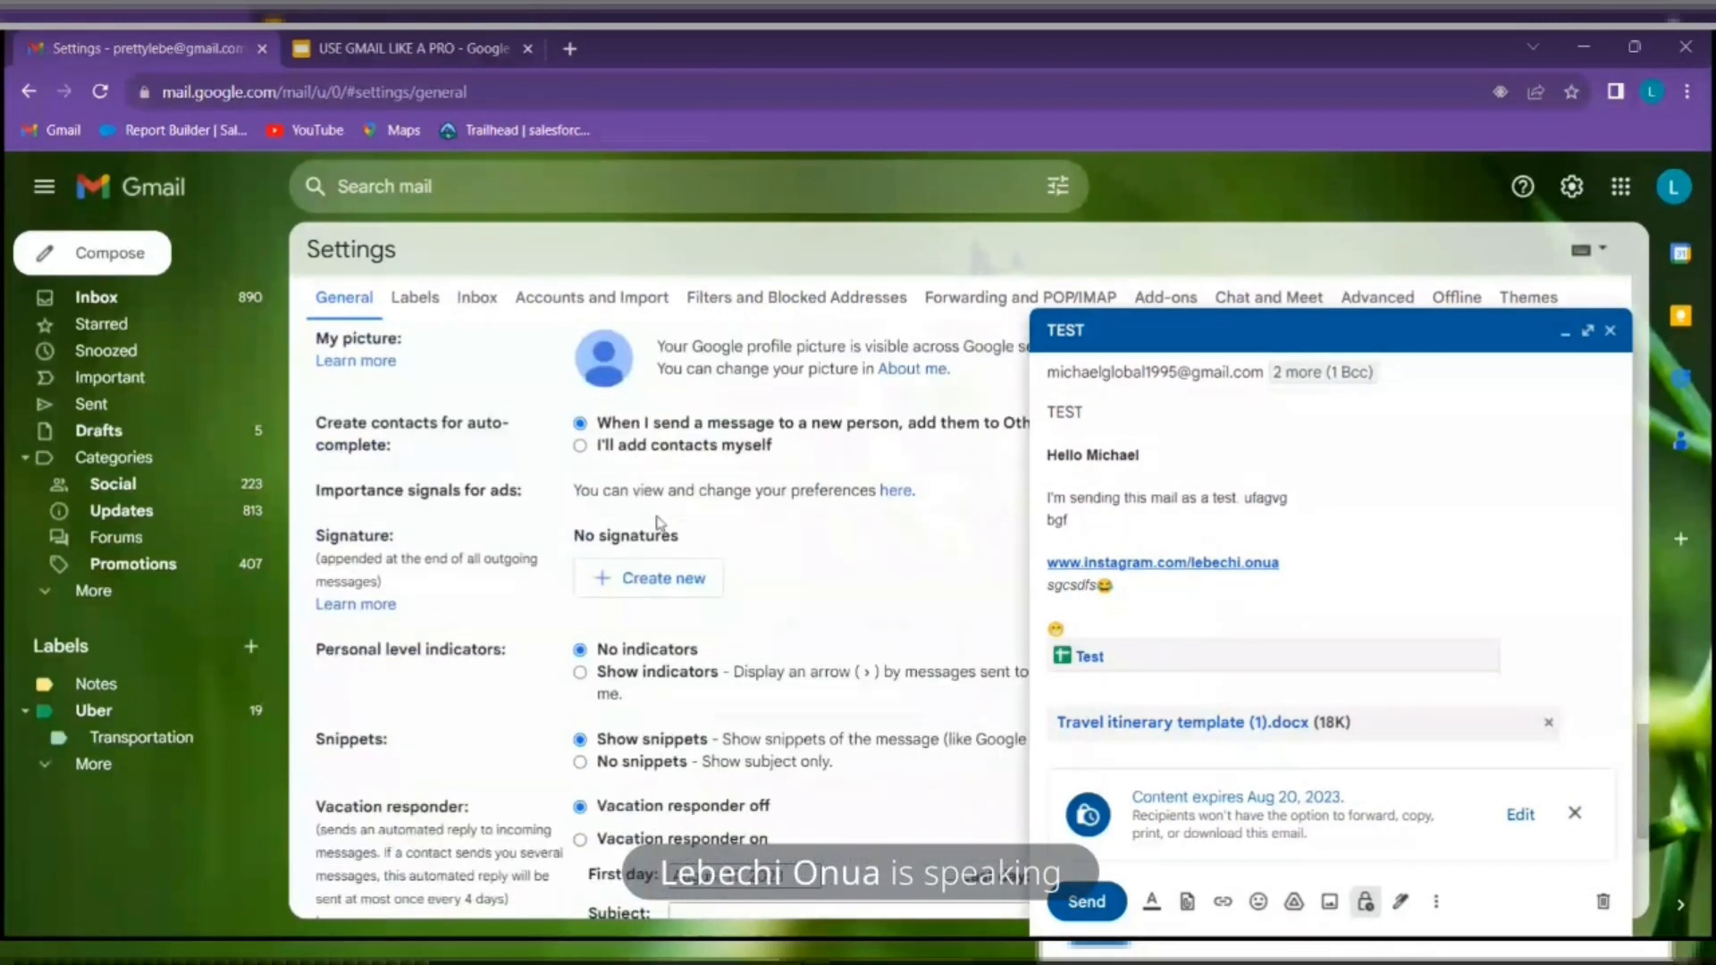
{"action": "scroll", "coordinate": [608, 500], "scroll_direction": "down", "scroll_amount": 3}
{"action": "scroll", "coordinate": [601, 492], "scroll_direction": "up", "scroll_amount": 3}
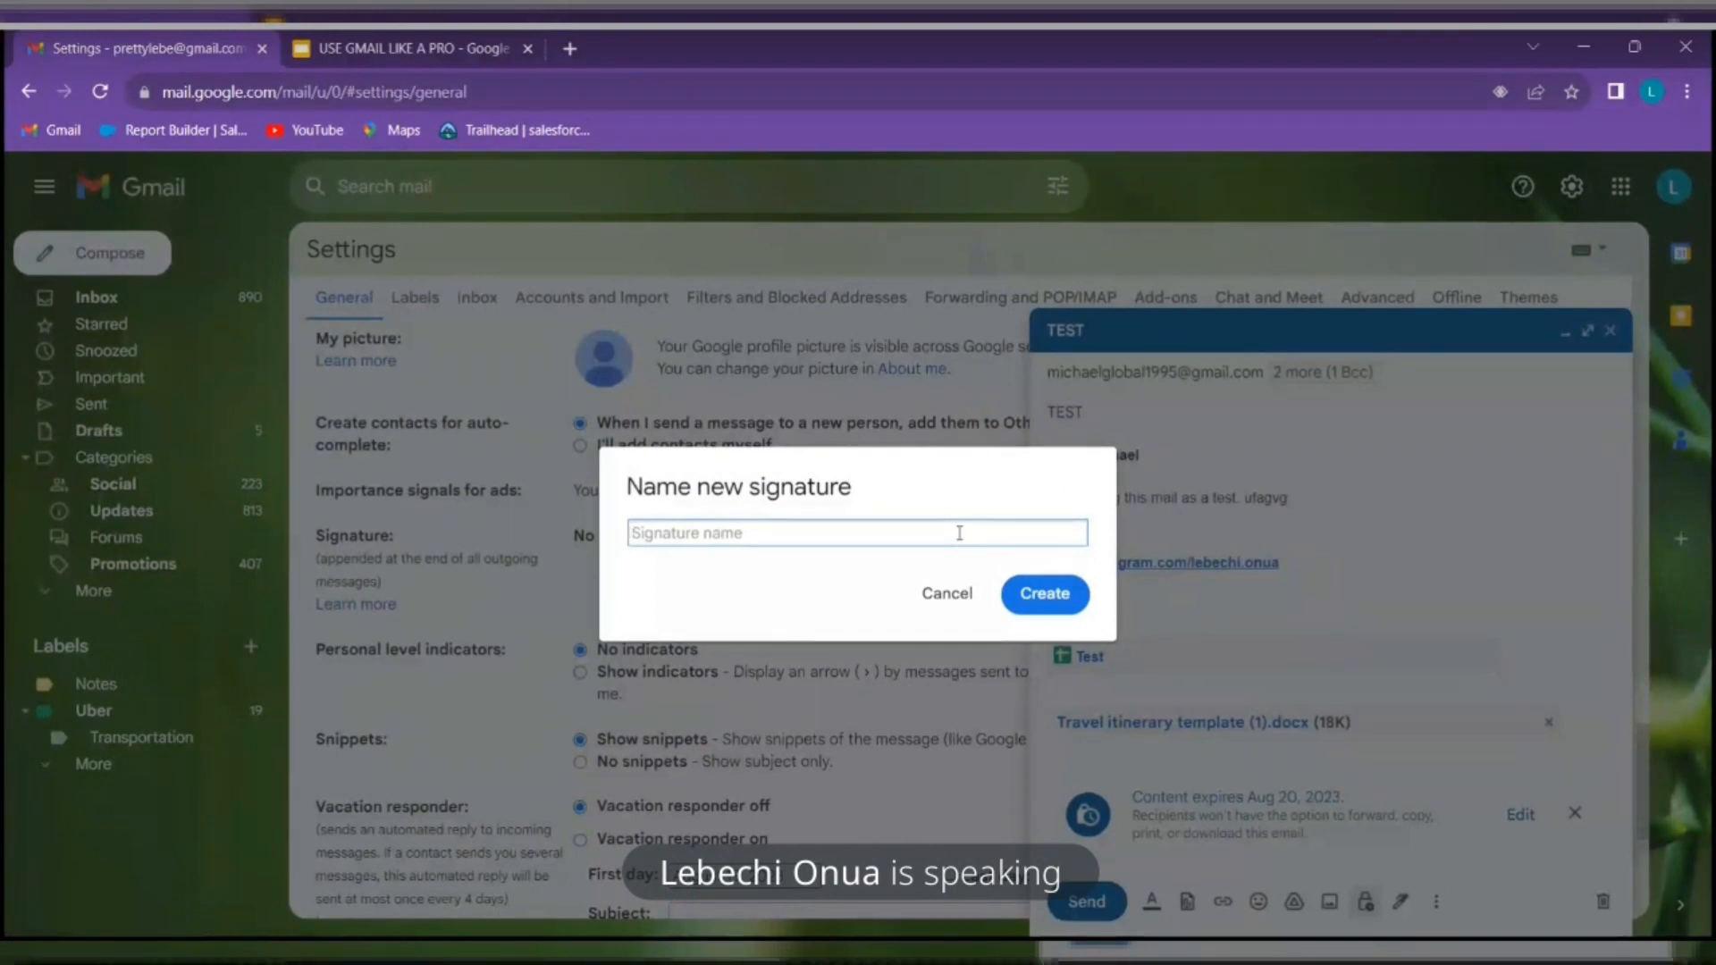
Create a signature named after the user, minimize the TEST draft, and click into the signature editor
{"action": "type", "text": "lebe"}
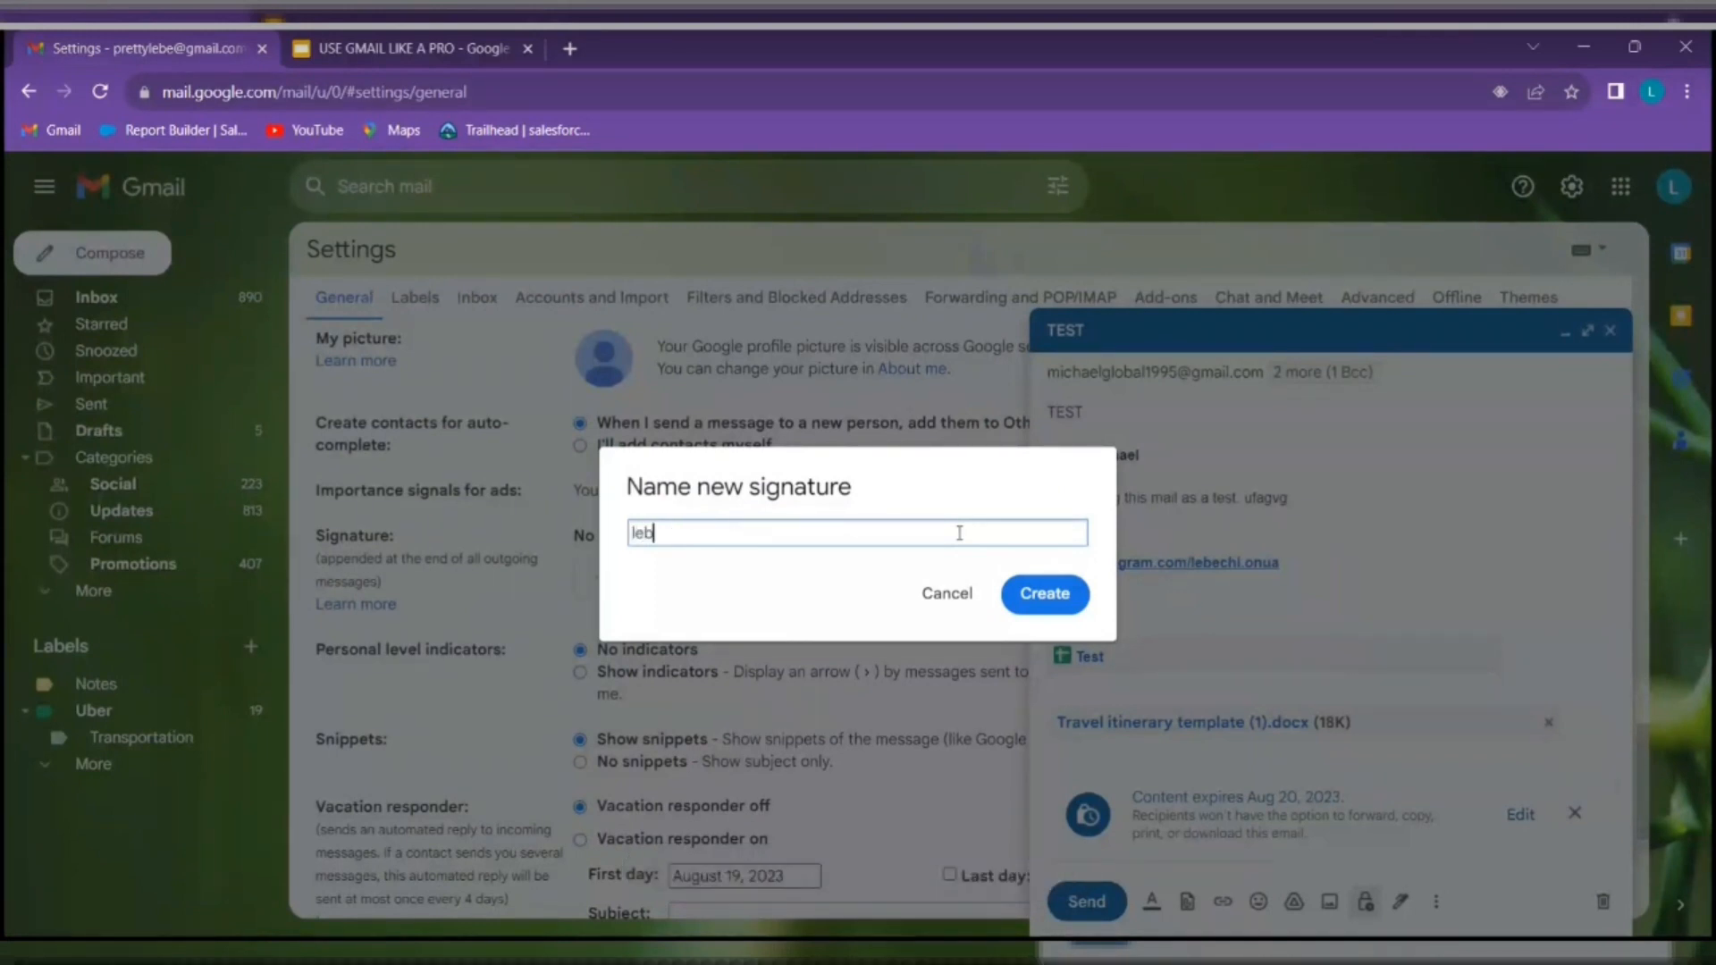
{"action": "key", "text": "BackSpace"}
{"action": "key", "text": "BackSpace"}
{"action": "key", "text": "BackSpace"}
{"action": "key", "text": "BackSpace"}
{"action": "type", "text": "Lebechi"}
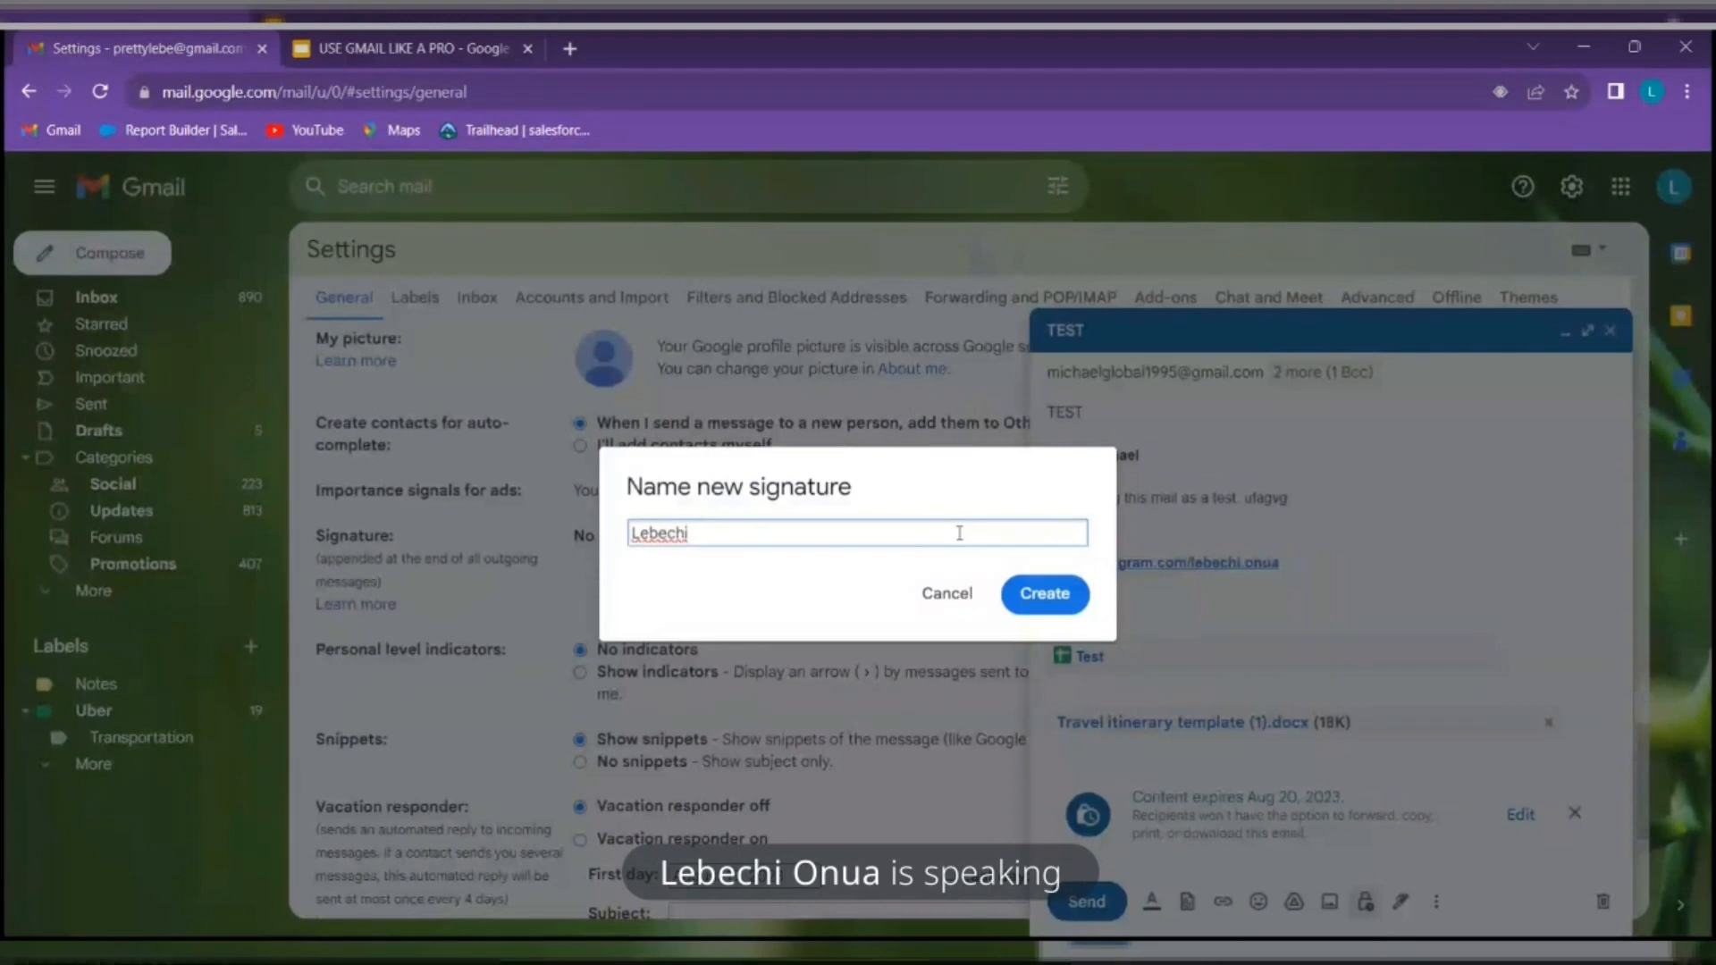
{"action": "left_click", "coordinate": [1057, 600]}
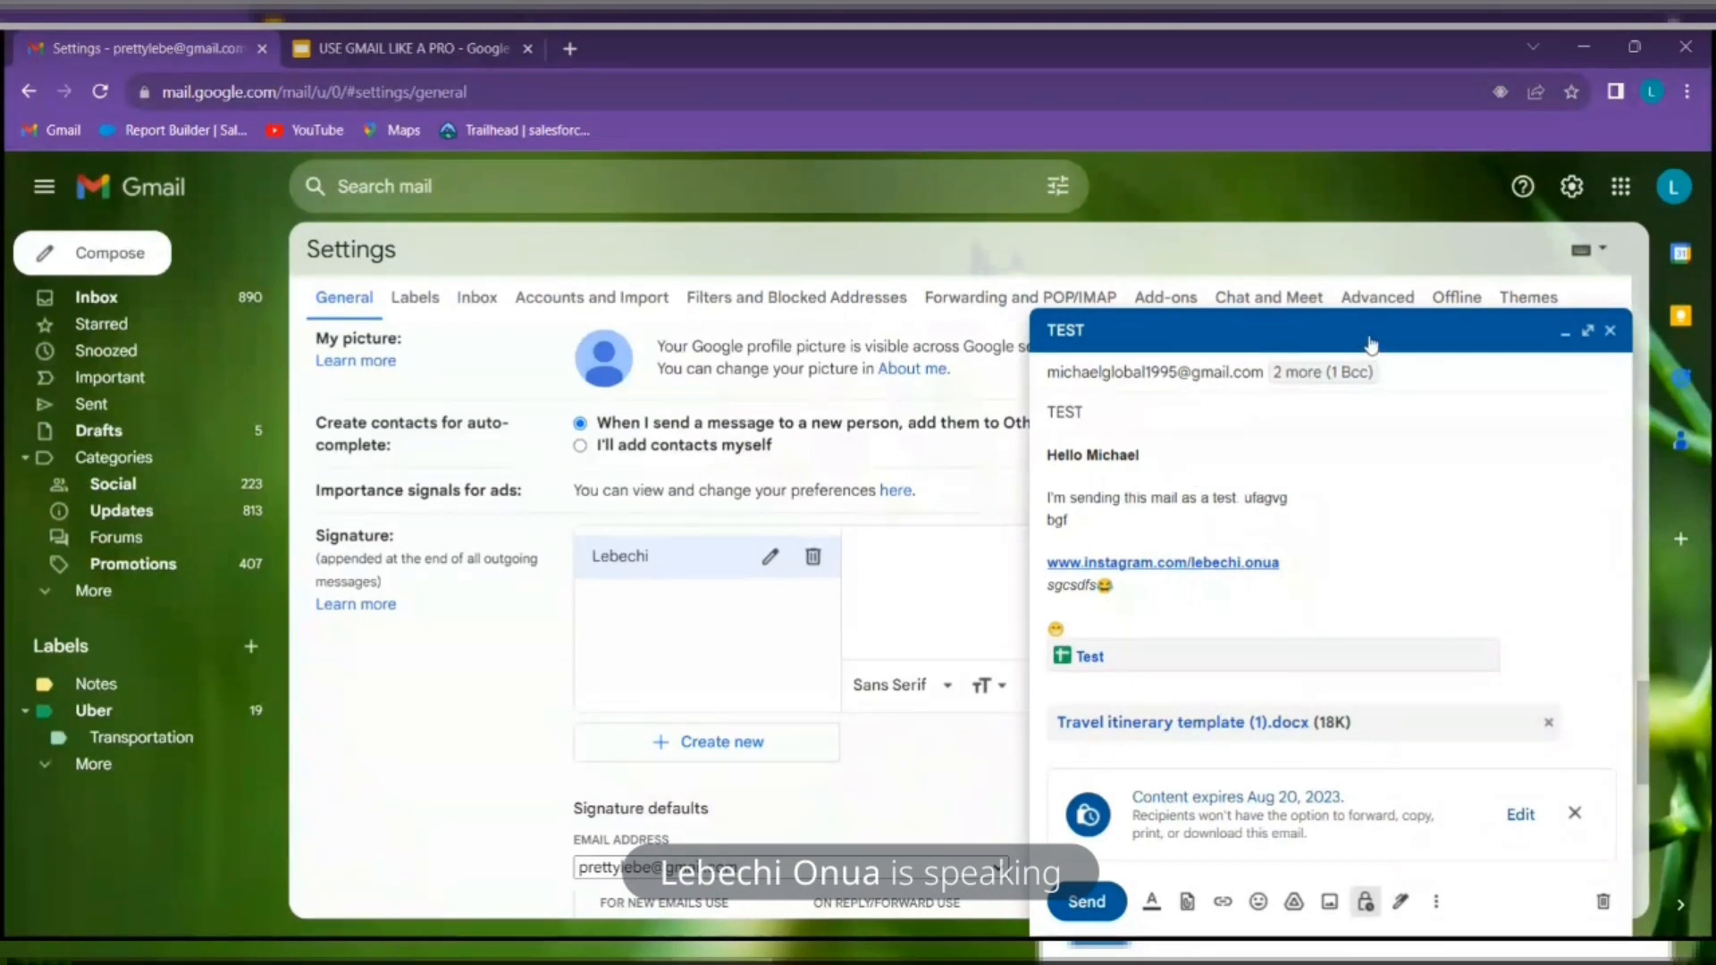
{"action": "left_click", "coordinate": [1504, 332]}
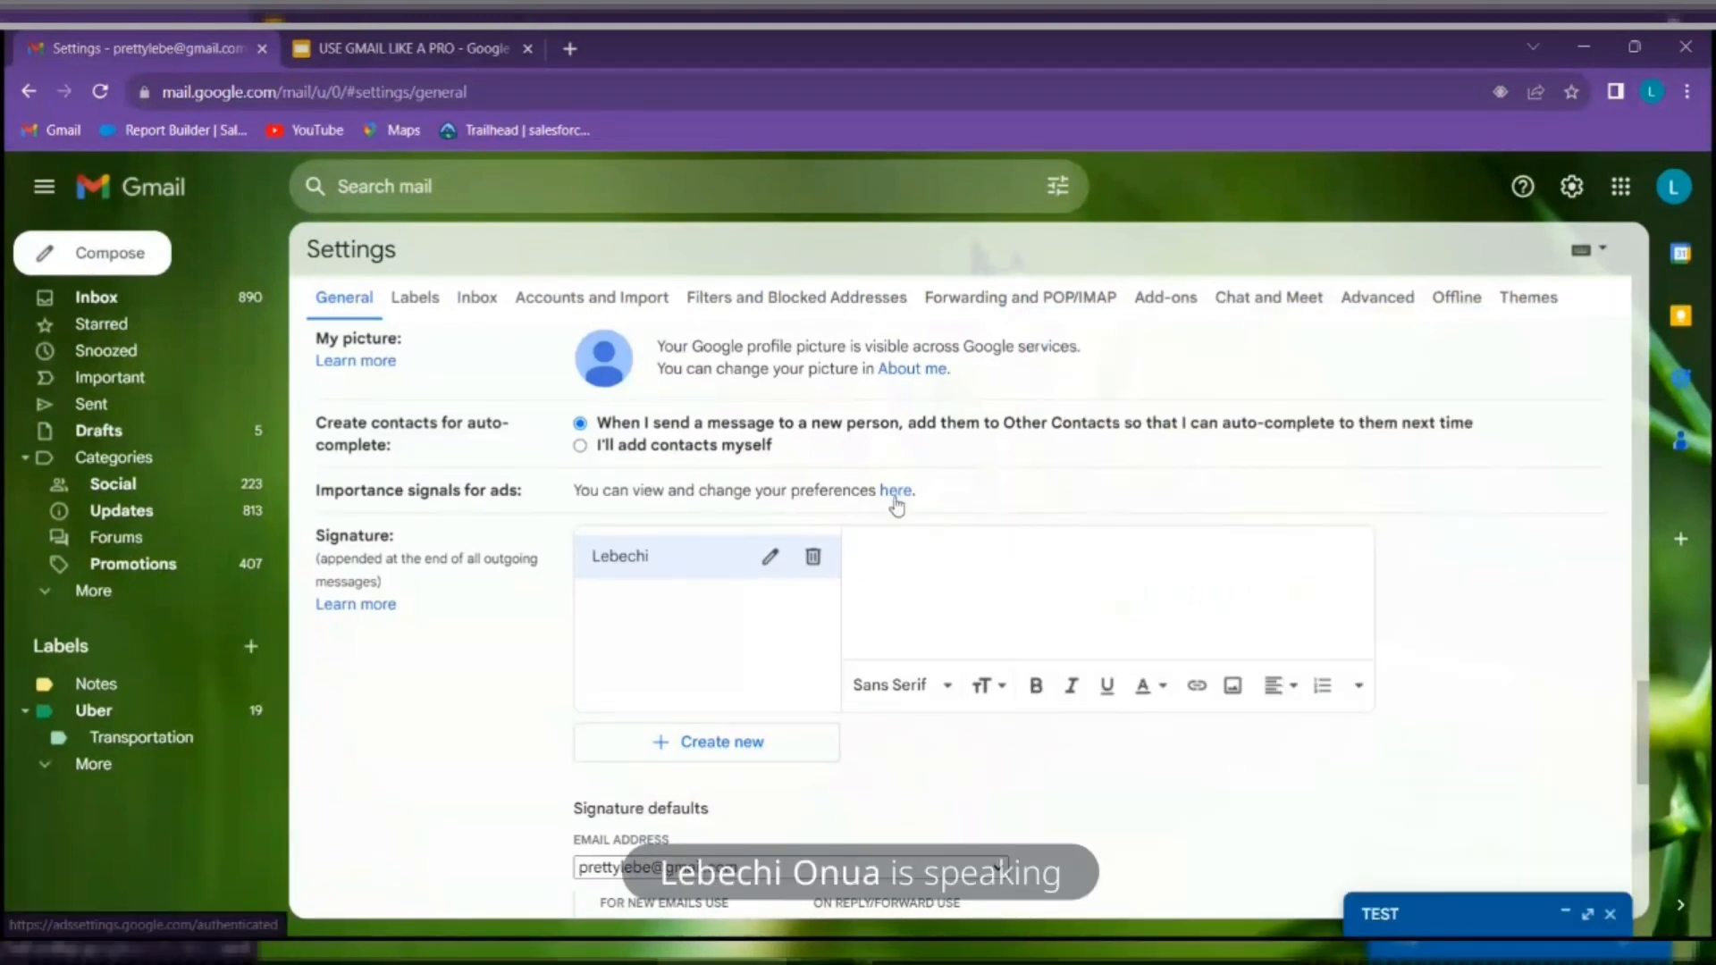
{"action": "left_click", "coordinate": [985, 593]}
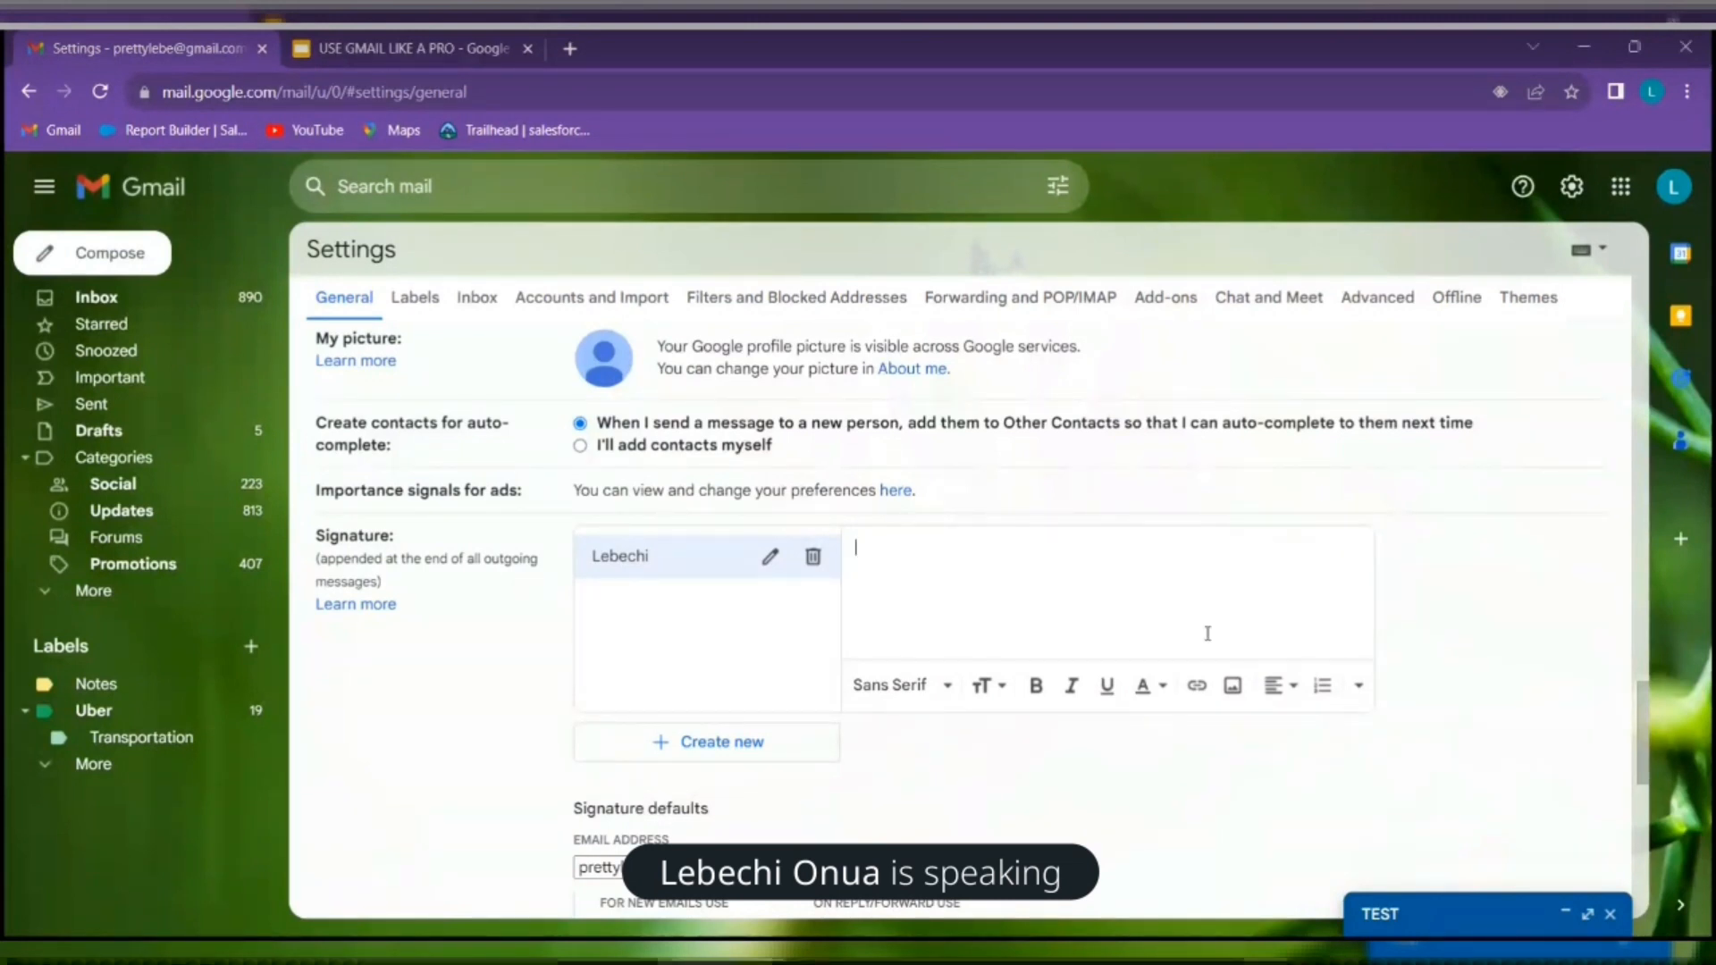
Write 'Yours Sincerely,' in the signature and start a new line below it
{"action": "type", "text": "Y"}
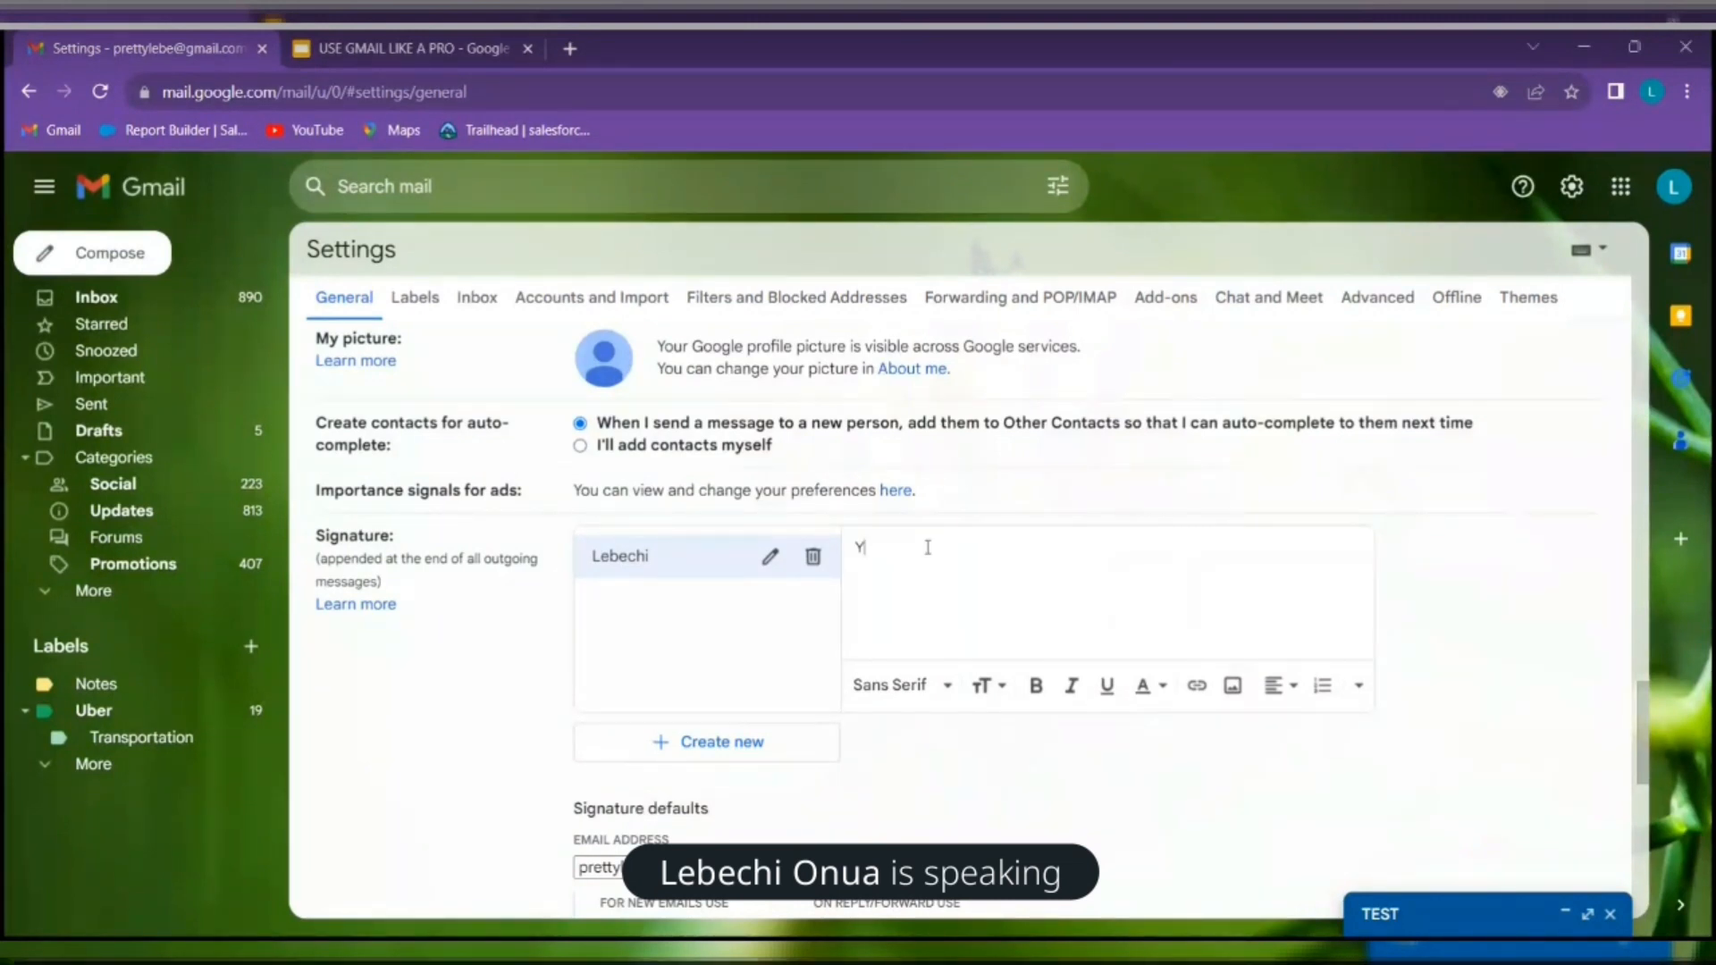
{"action": "type", "text": "ours S"}
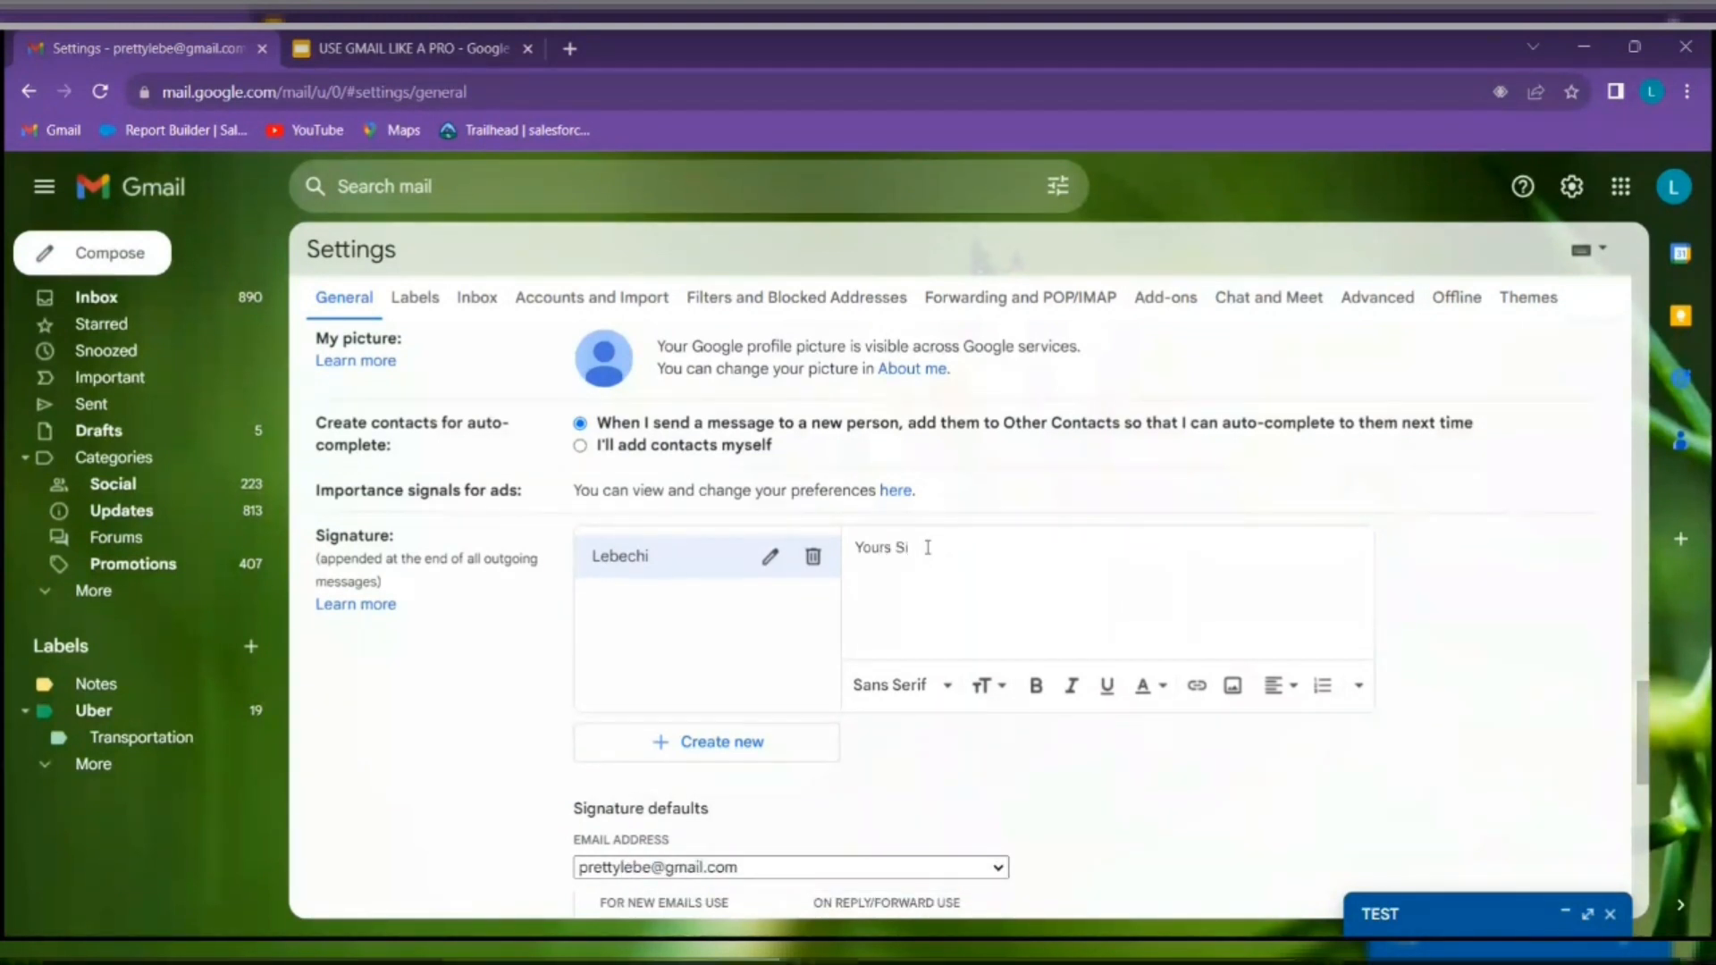
{"action": "type", "text": "incerely"}
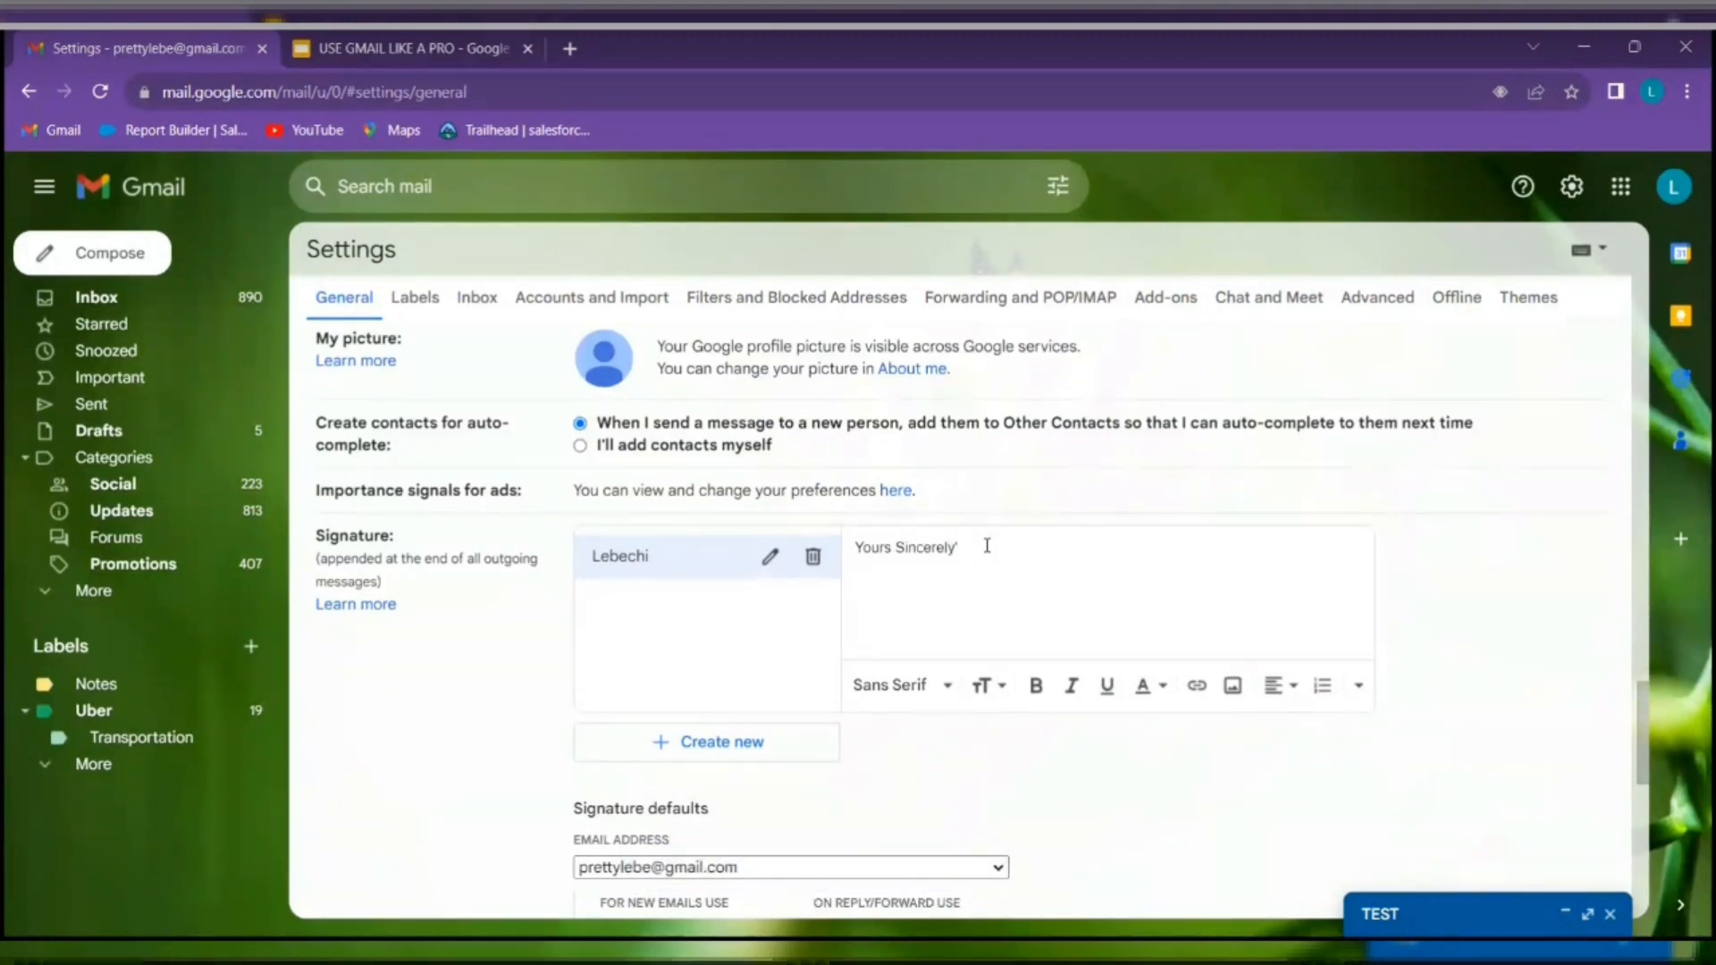
{"action": "type", "text": ","}
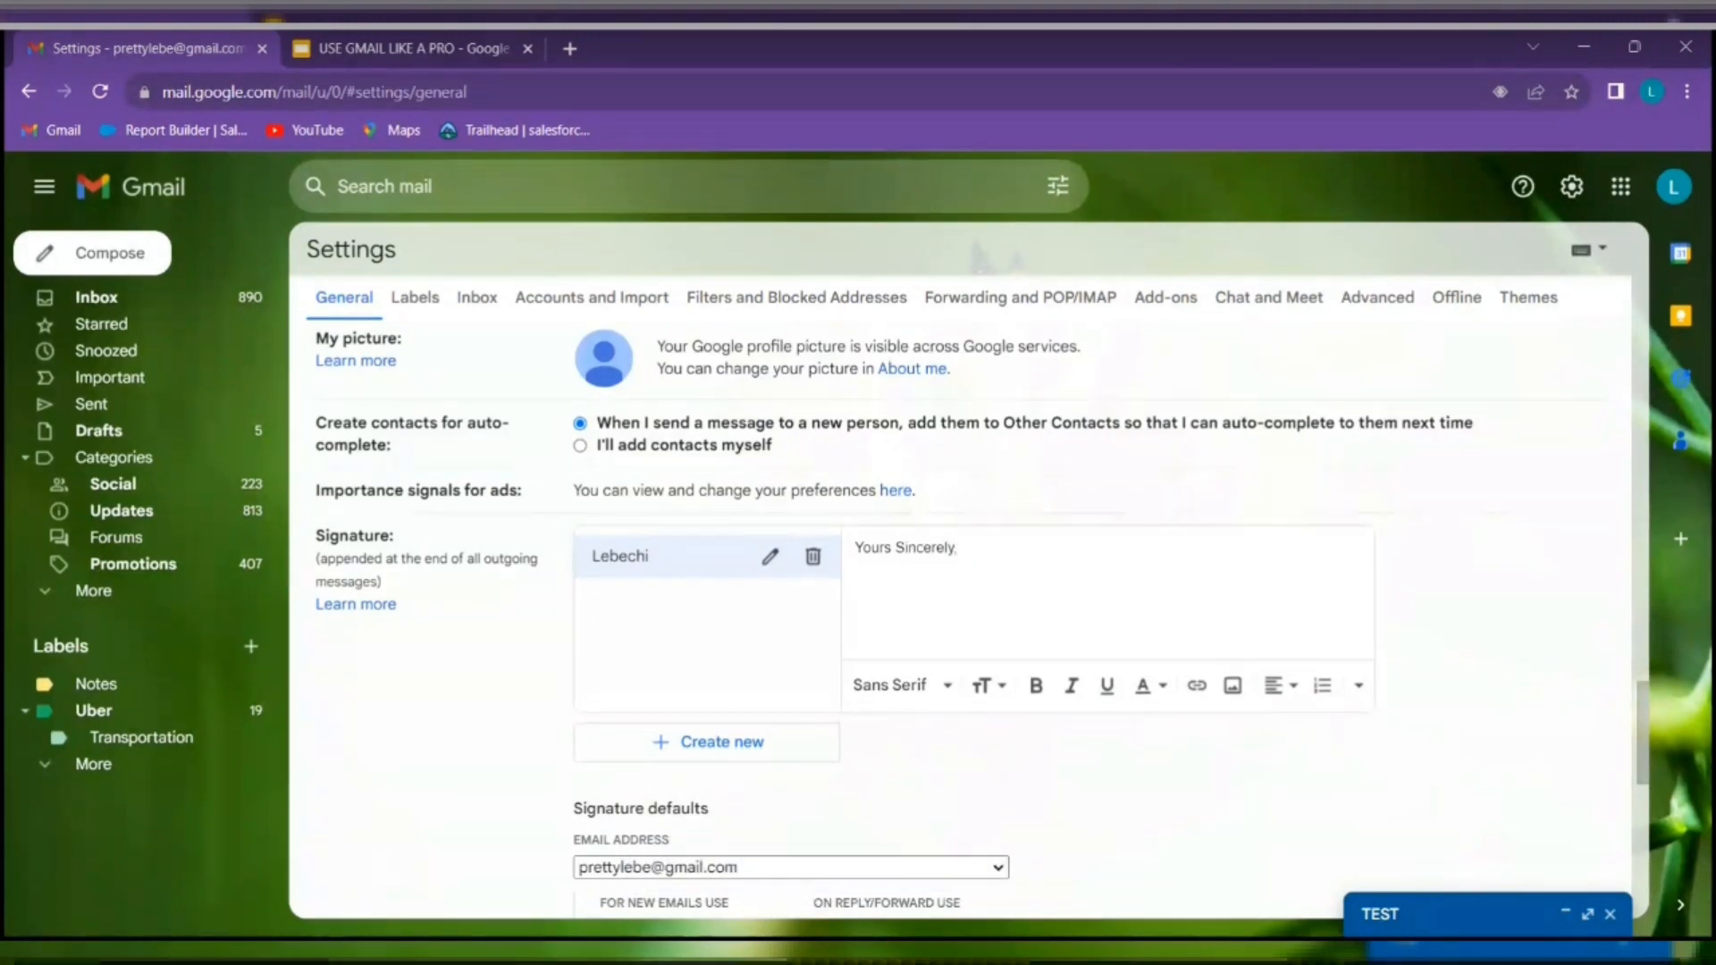
{"action": "key", "text": "Return"}
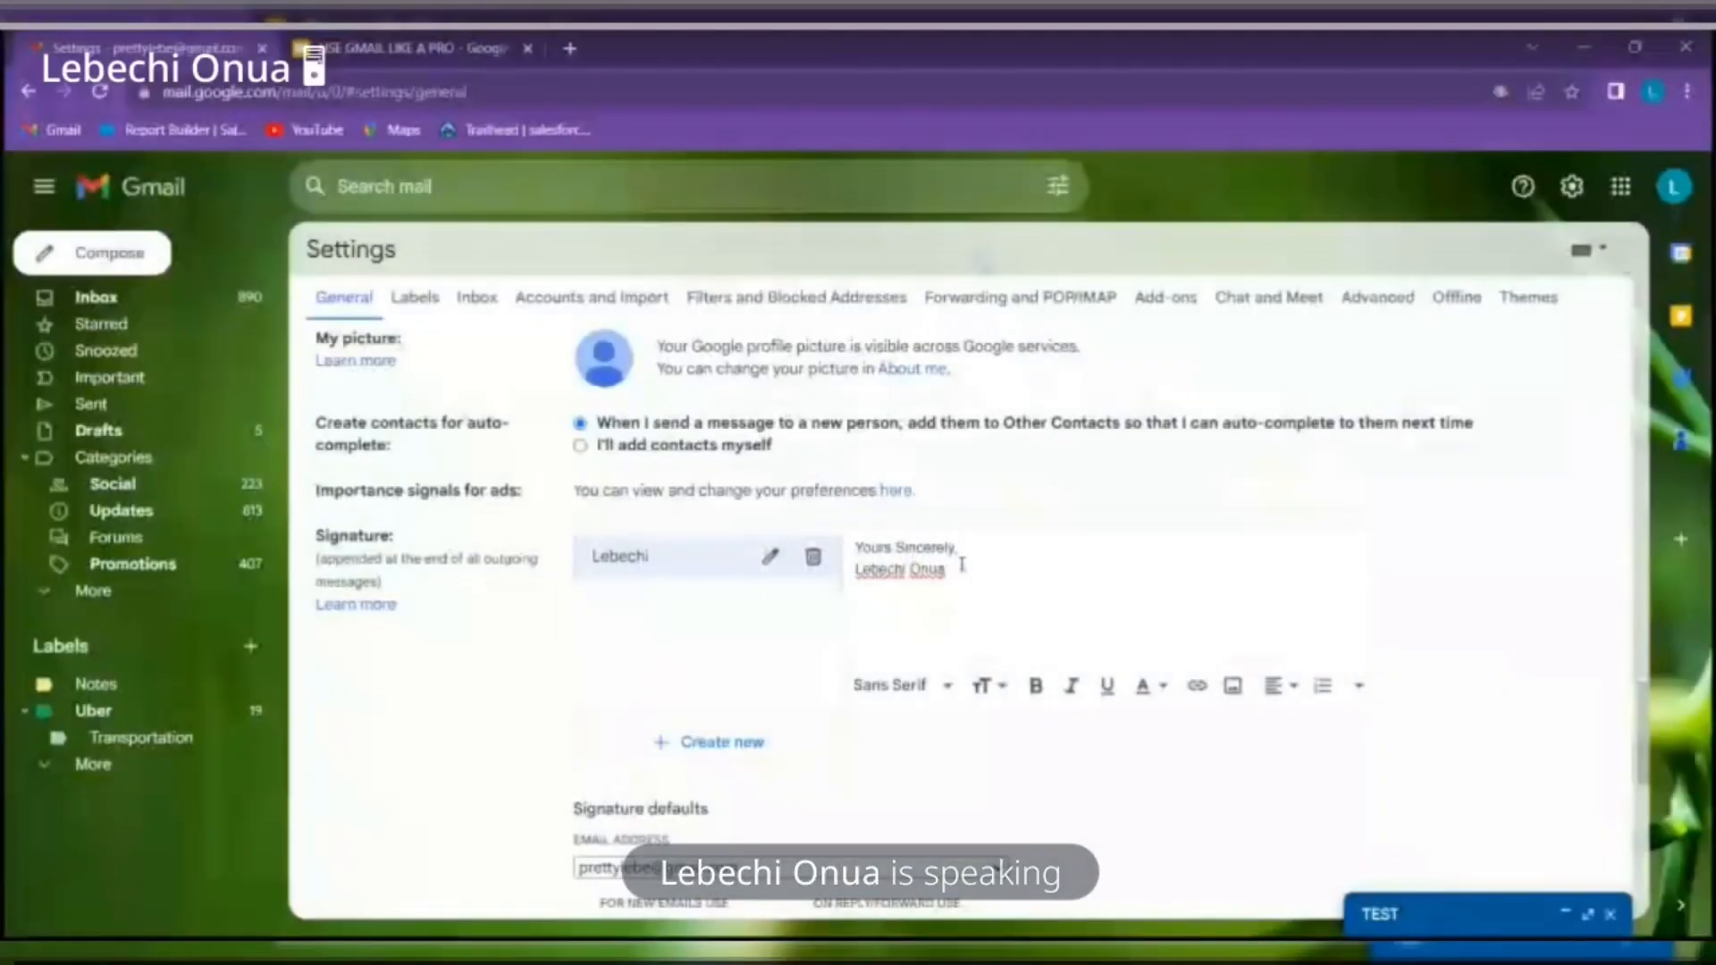
Make the name line bold and Large size
{"action": "left_click_drag", "start_coordinate": [963, 565], "coordinate": [856, 570]}
{"action": "left_click", "coordinate": [999, 690]}
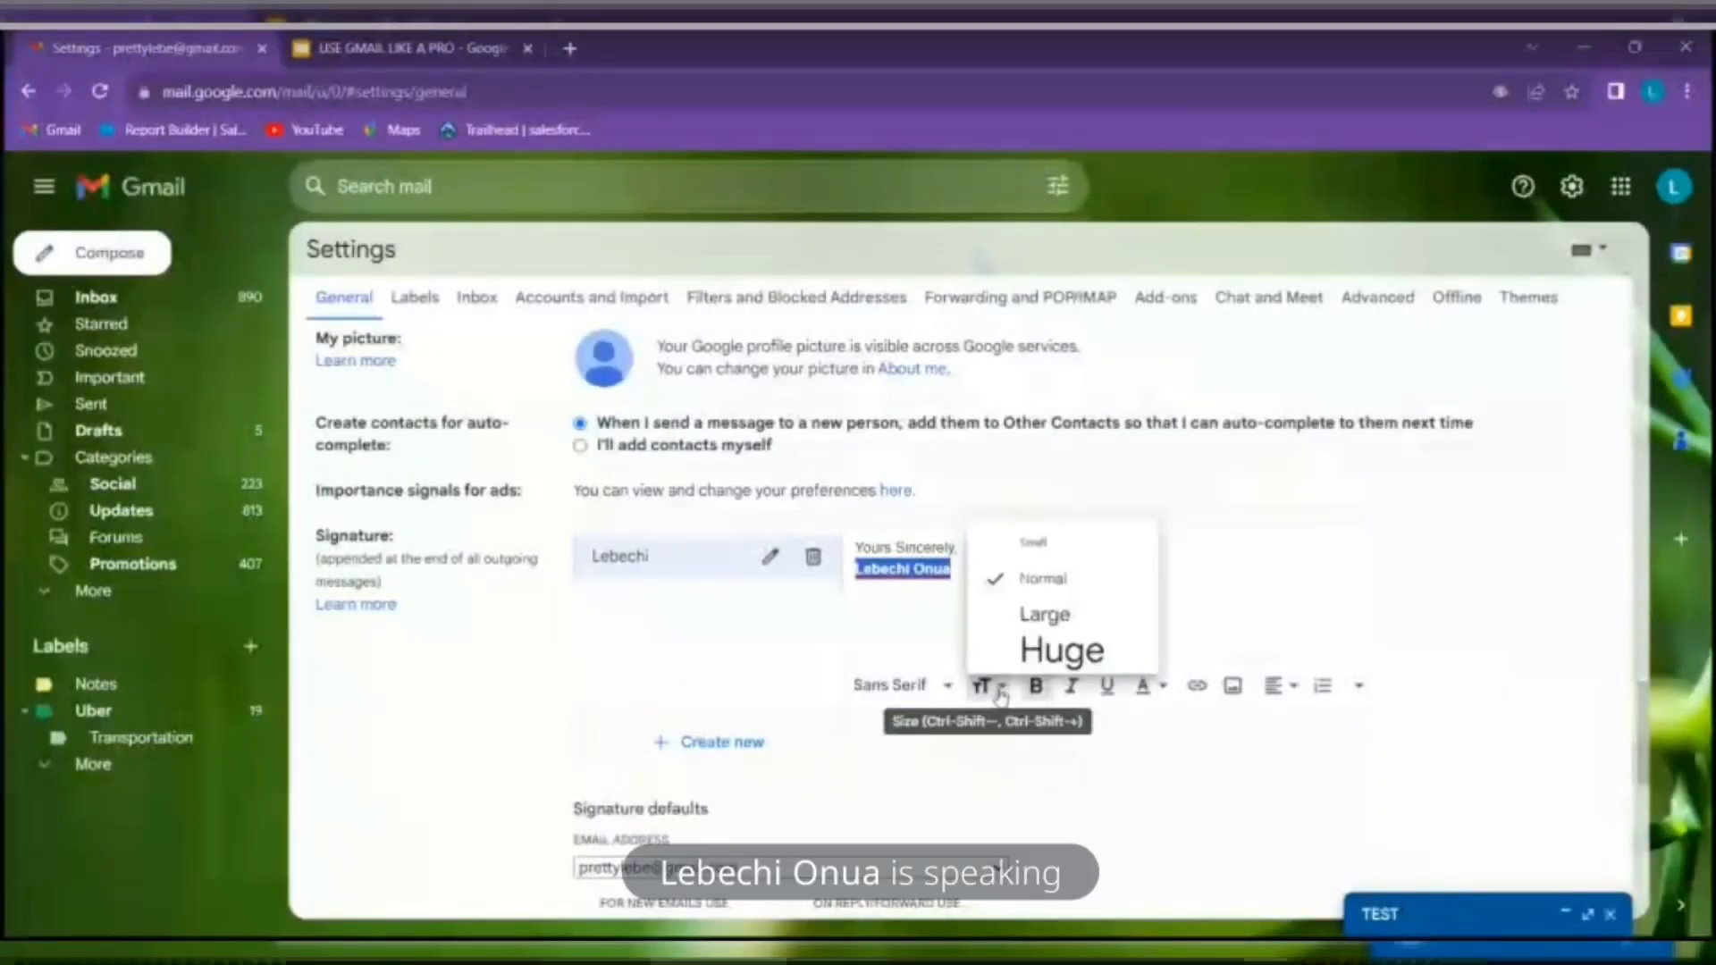
{"action": "left_click", "coordinate": [1062, 650]}
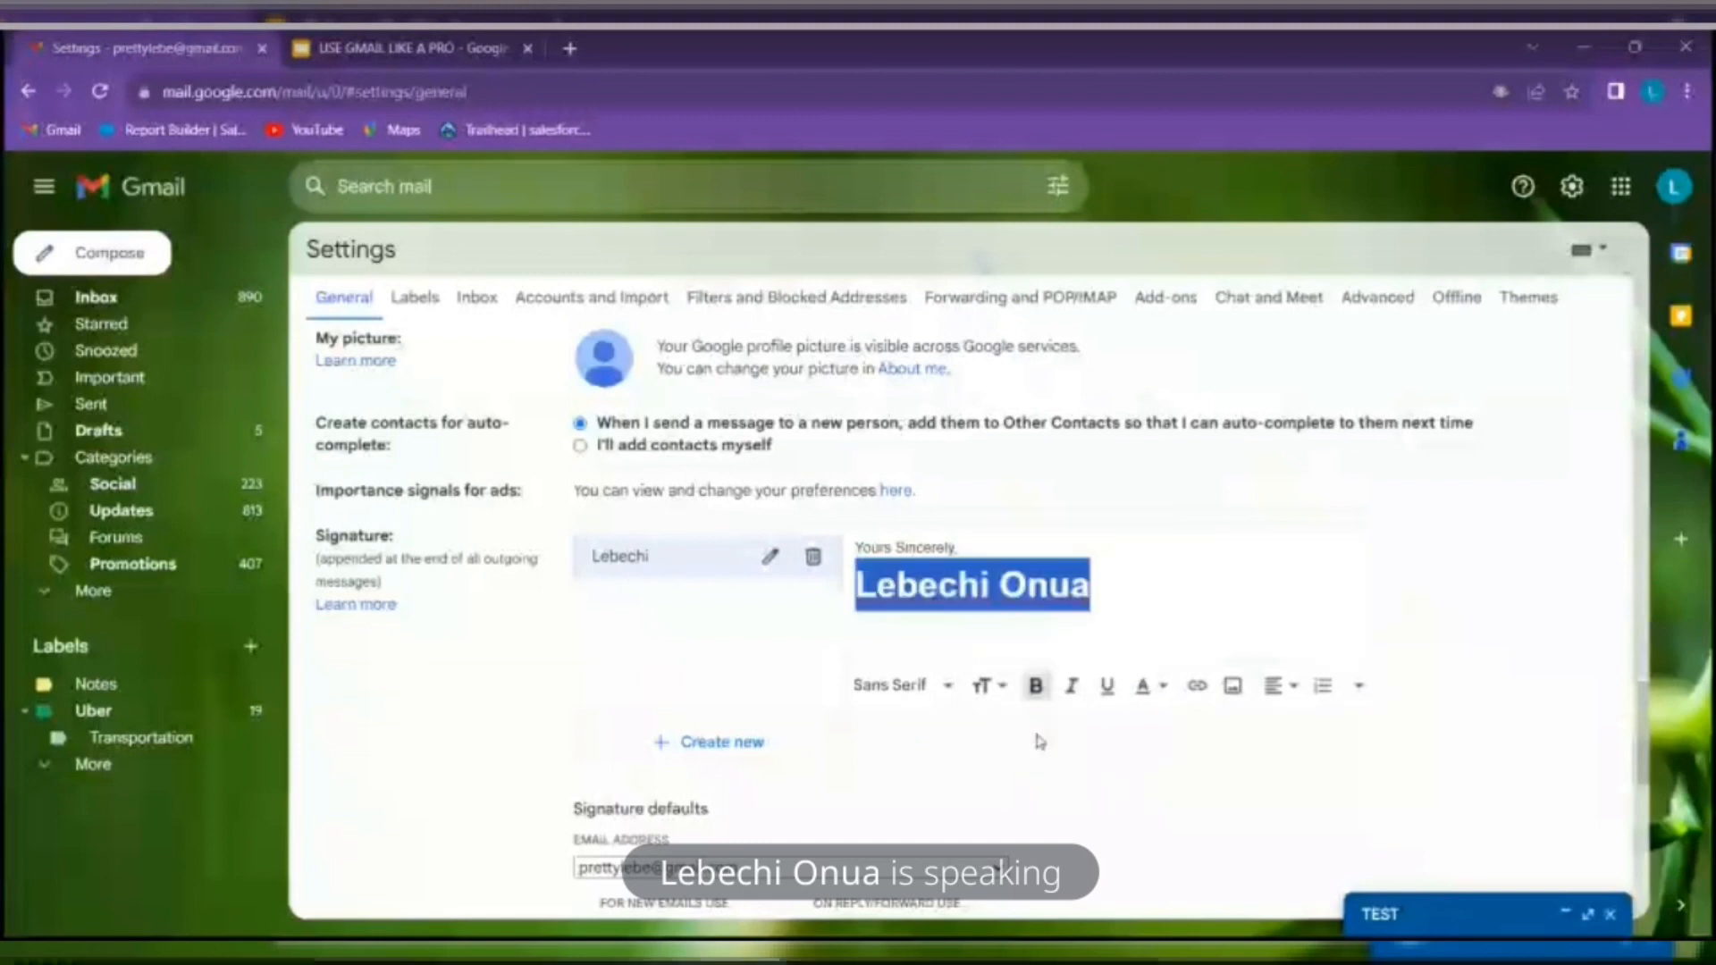
{"action": "left_click", "coordinate": [1037, 690]}
{"action": "left_click", "coordinate": [1037, 690]}
{"action": "left_click", "coordinate": [1002, 690]}
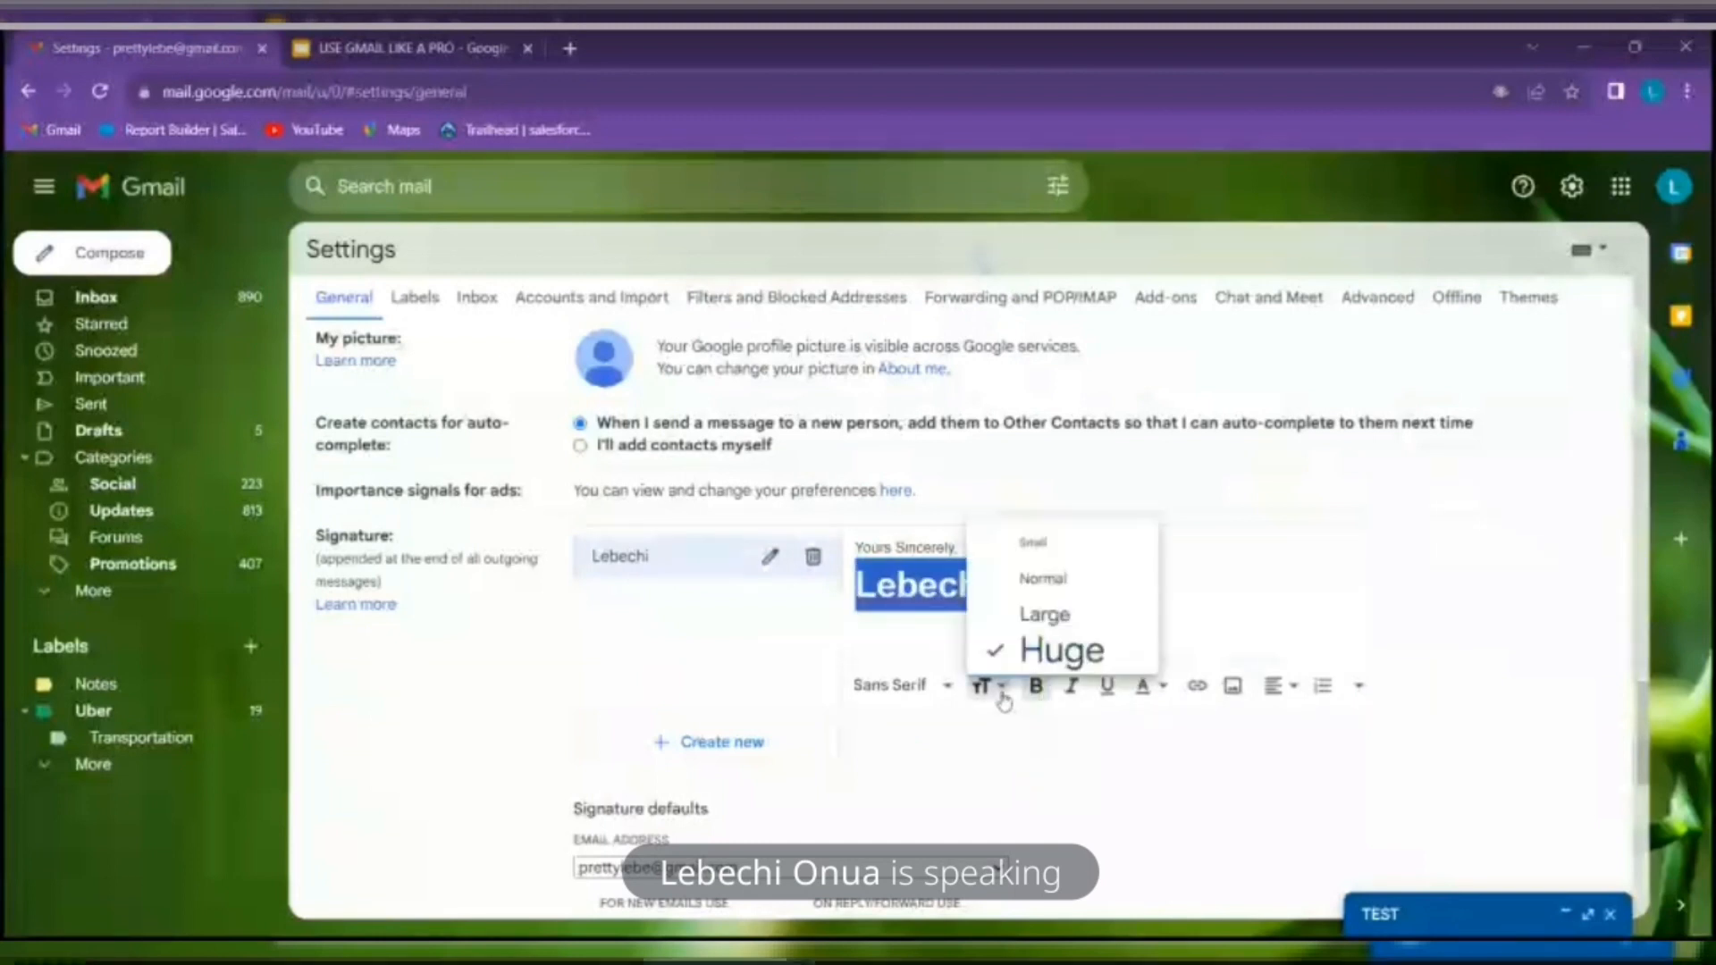
{"action": "left_click", "coordinate": [1044, 577]}
{"action": "left_click", "coordinate": [1001, 687]}
{"action": "left_click", "coordinate": [1044, 542]}
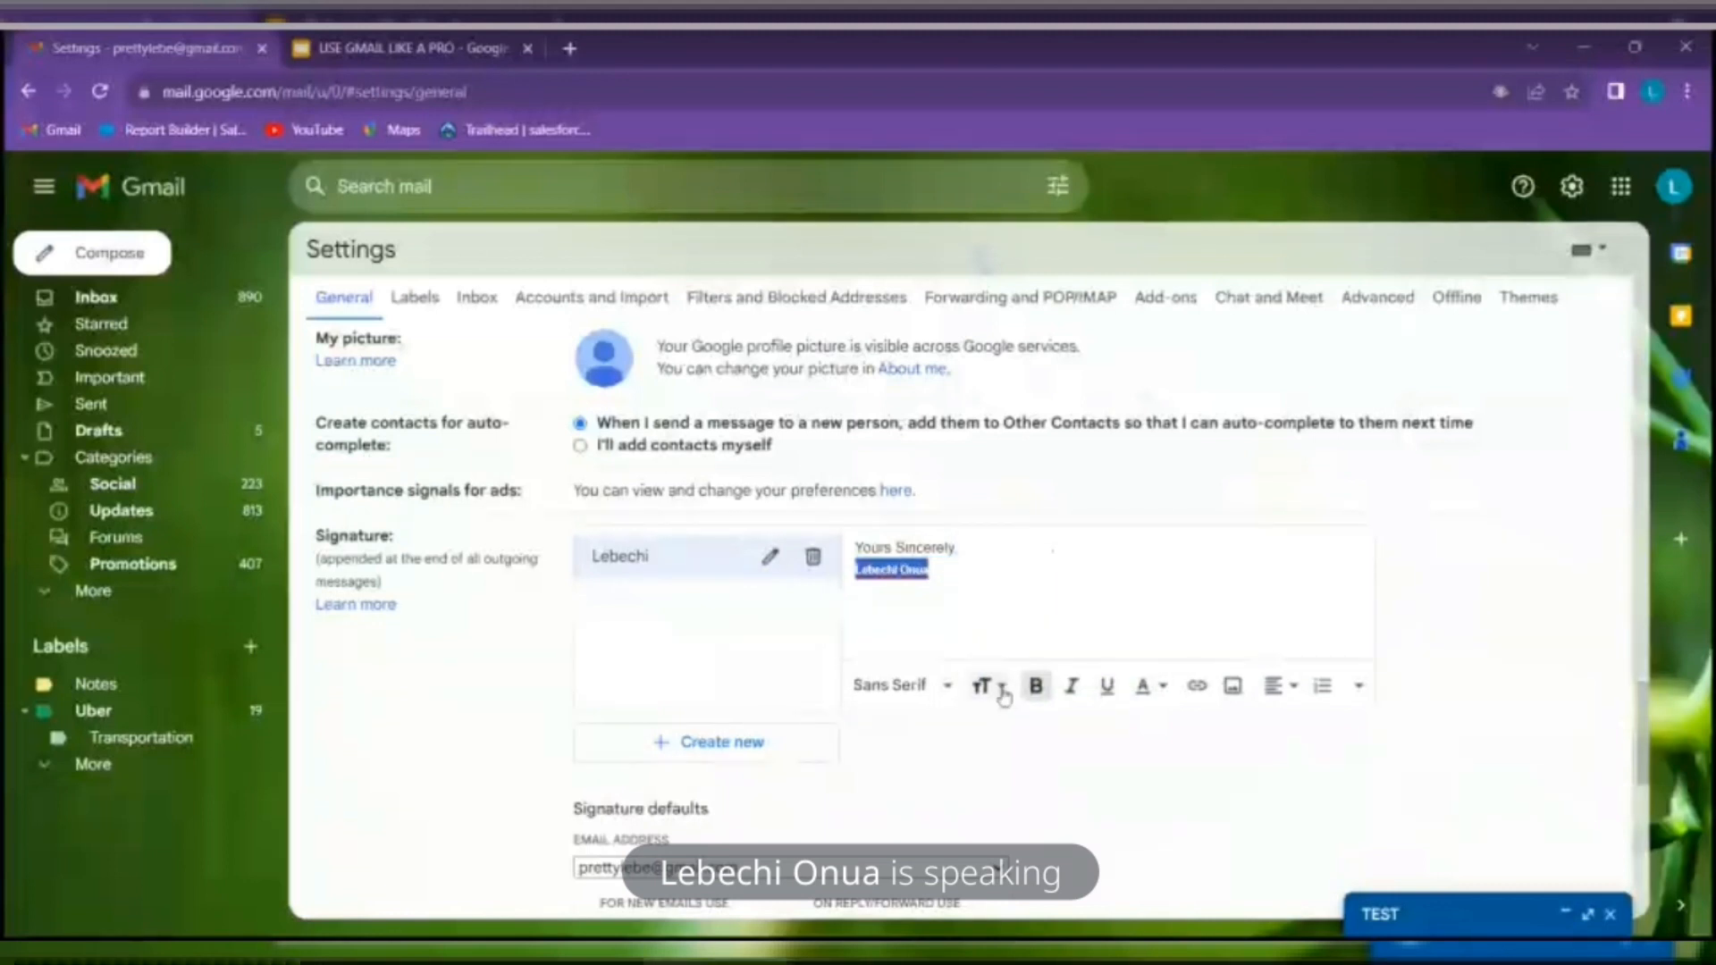
{"action": "left_click", "coordinate": [1002, 690]}
{"action": "left_click", "coordinate": [1072, 613]}
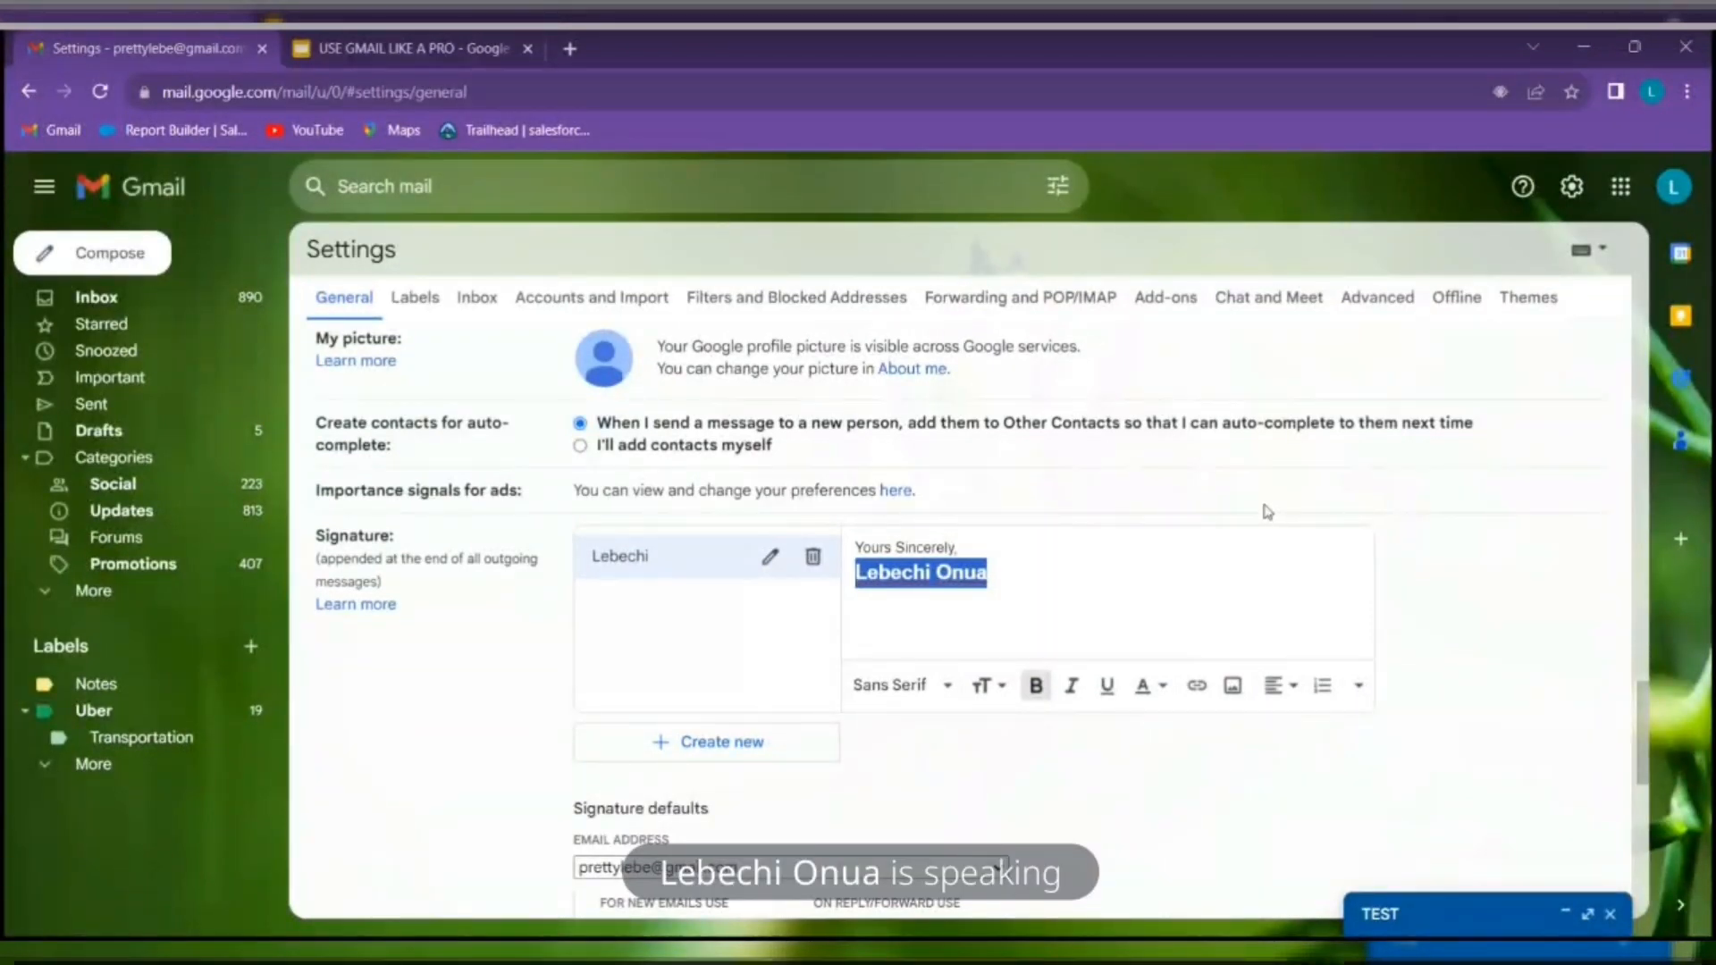
{"action": "left_click", "coordinate": [1062, 570]}
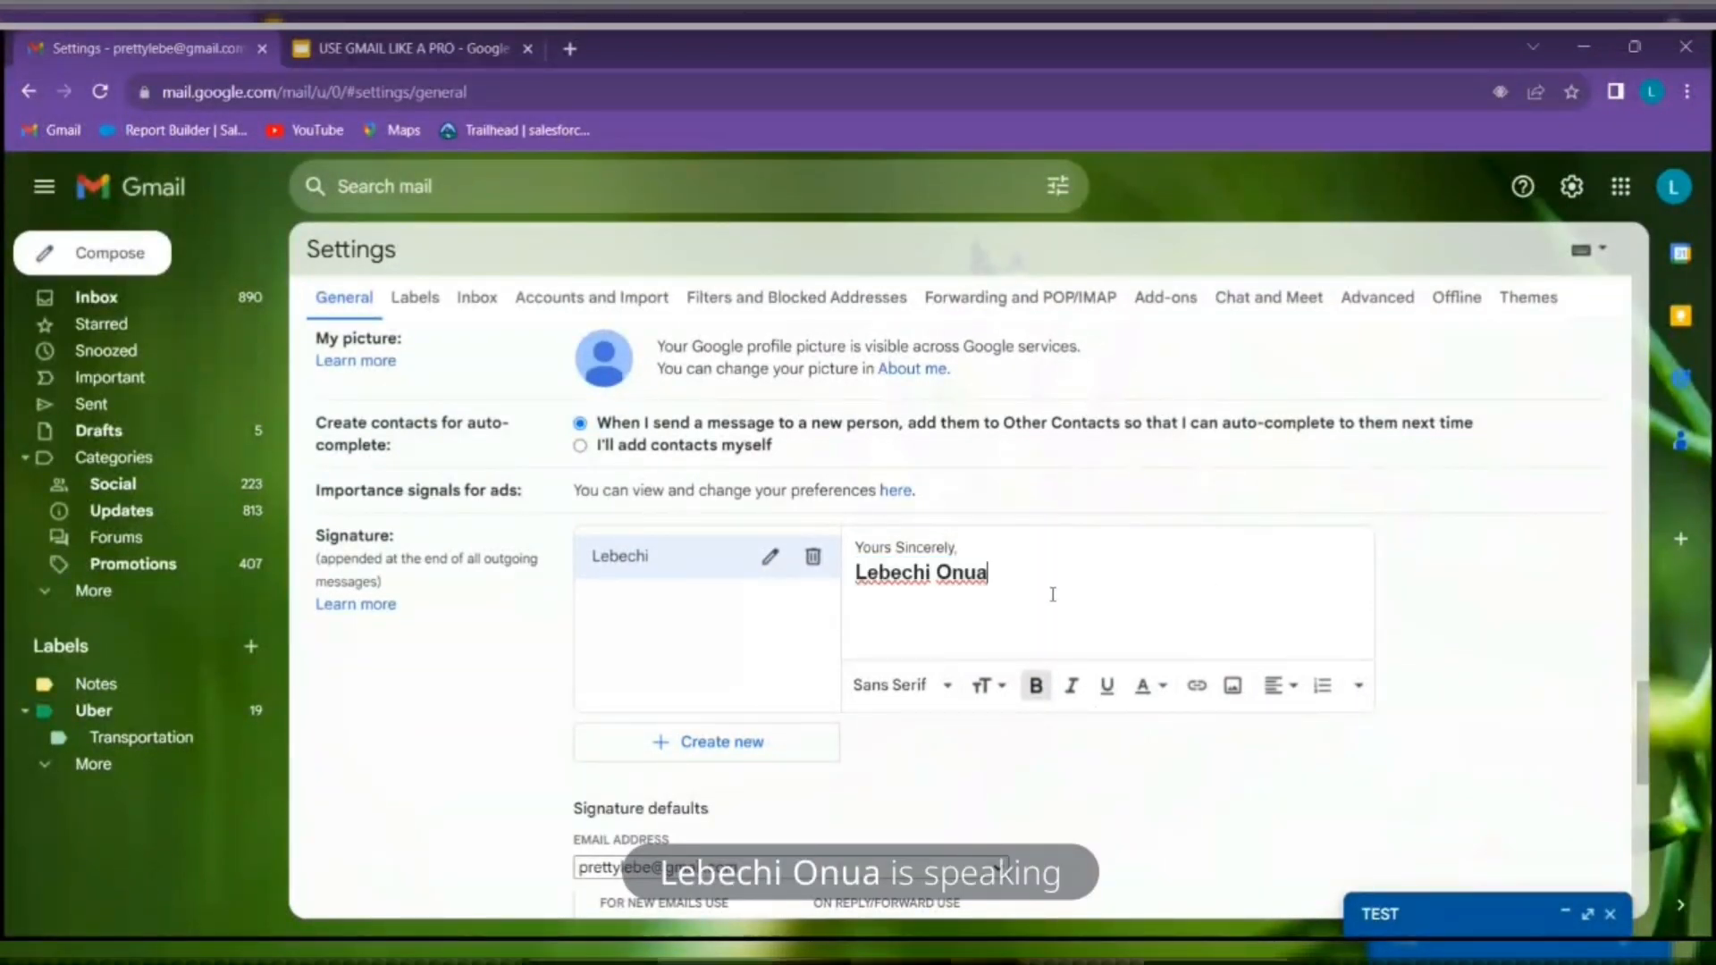
Add a non-bold 'Digital Marketer' line, italicized and underlined
{"action": "key", "text": "Return"}
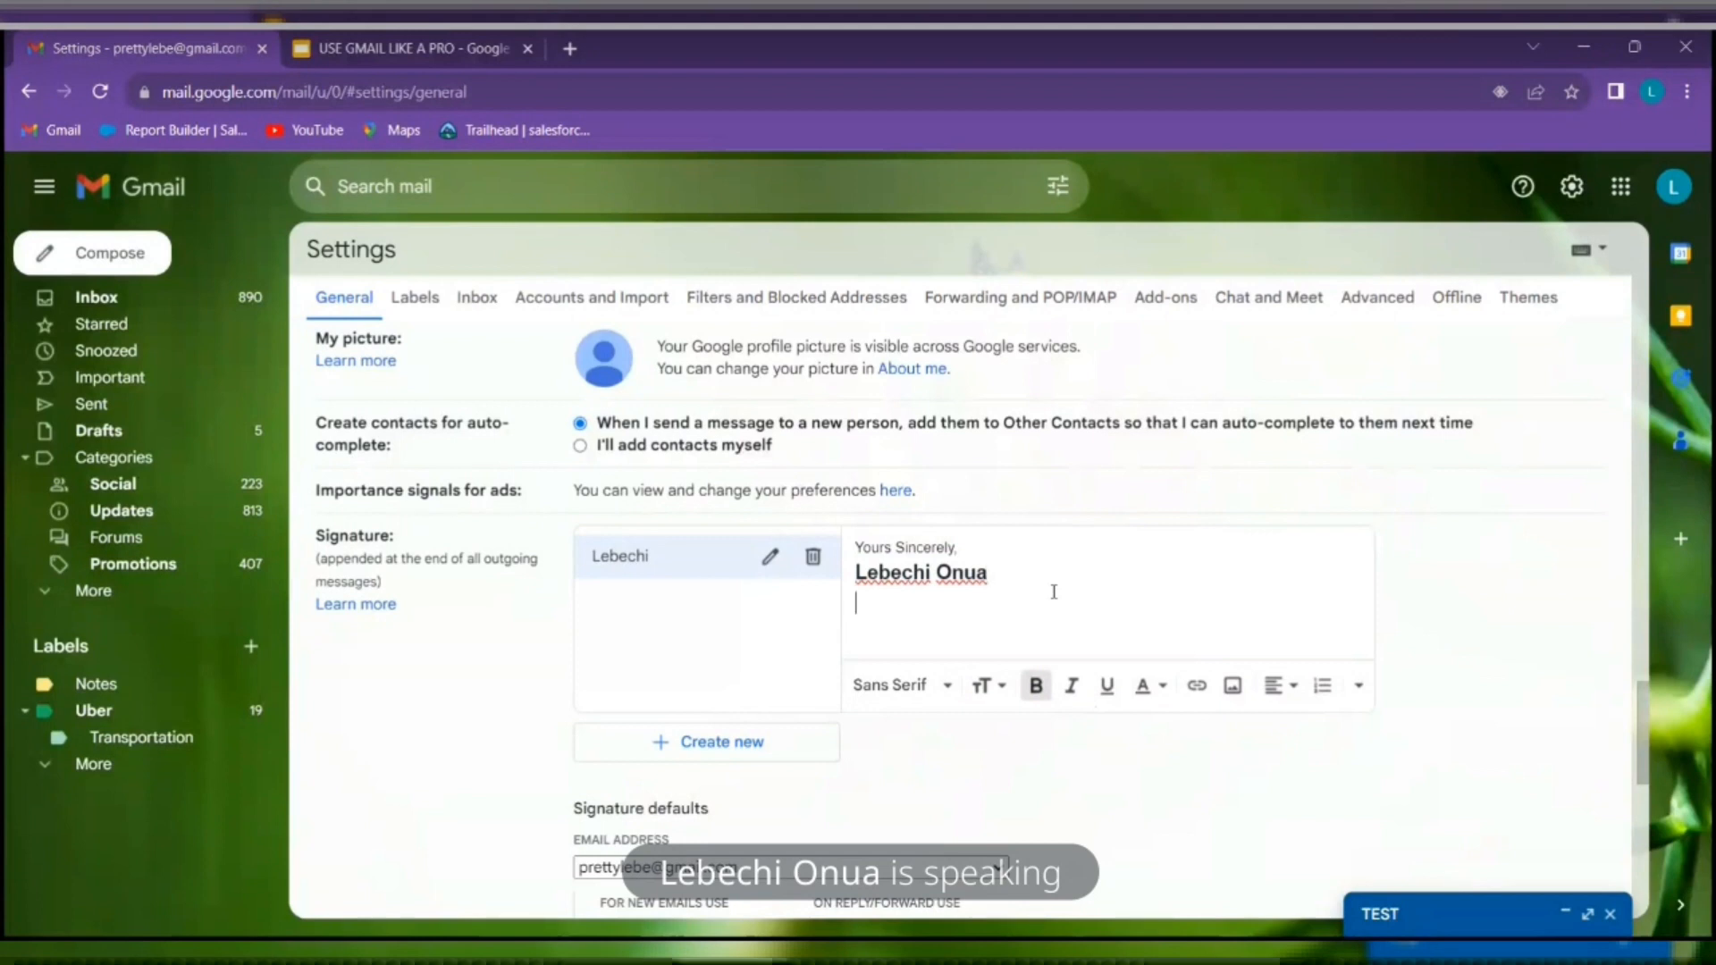
{"action": "left_click", "coordinate": [1044, 702]}
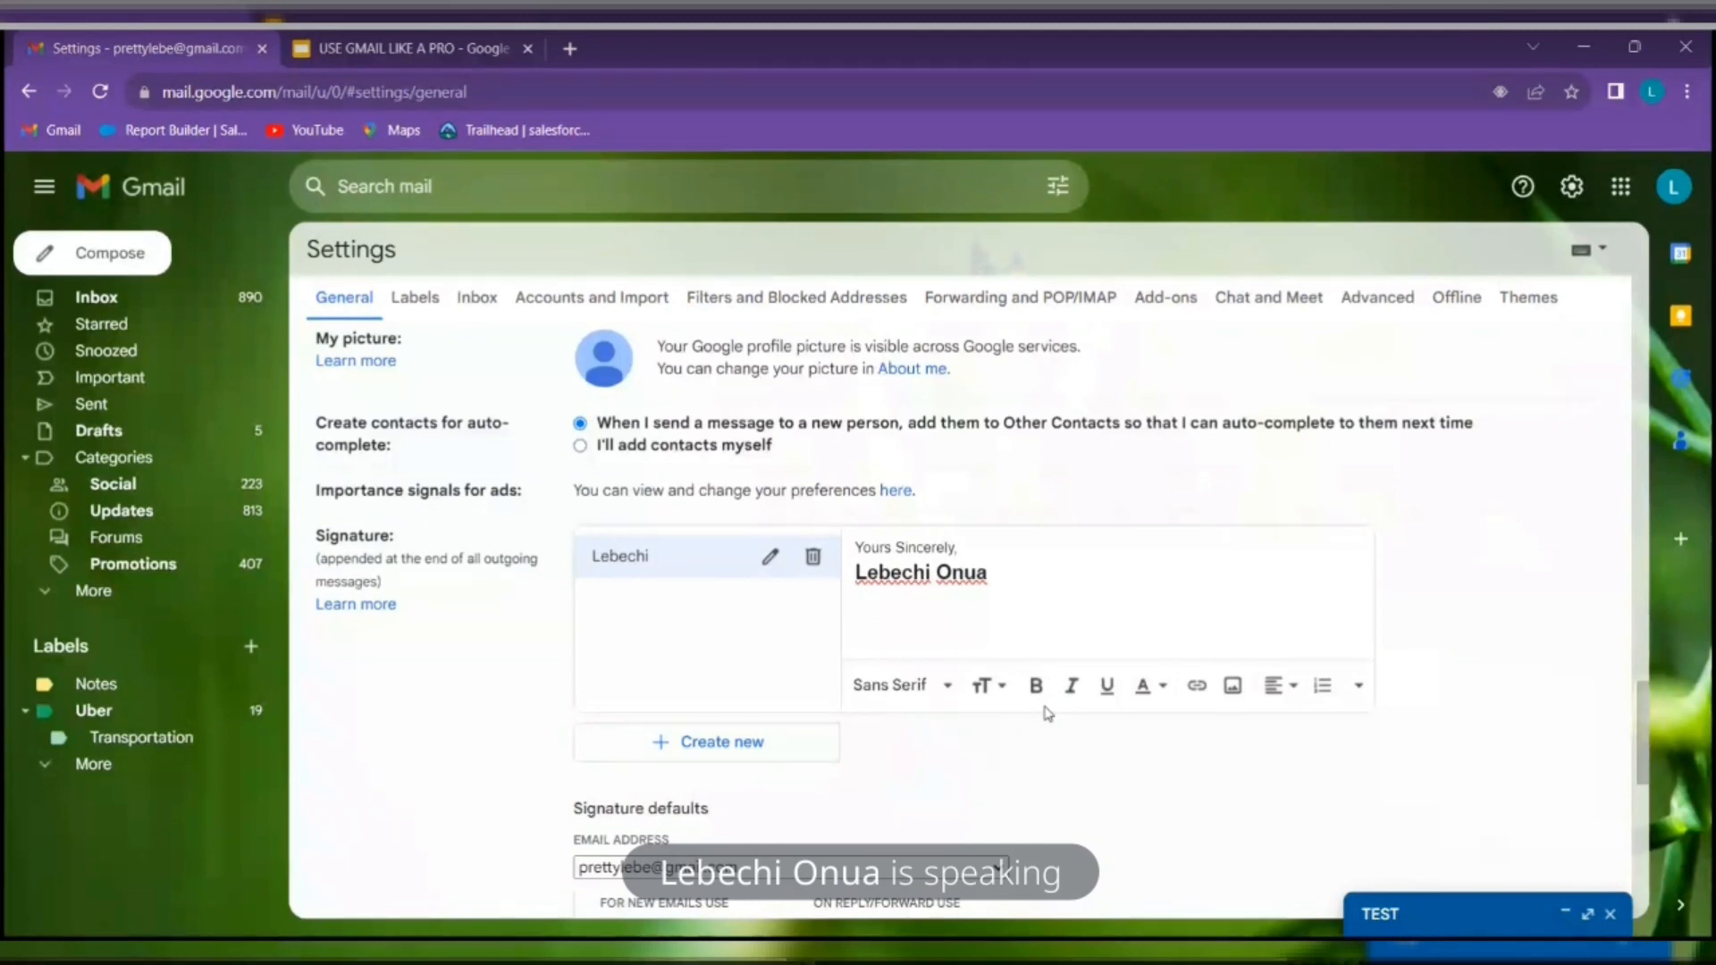
{"action": "type", "text": "al "}
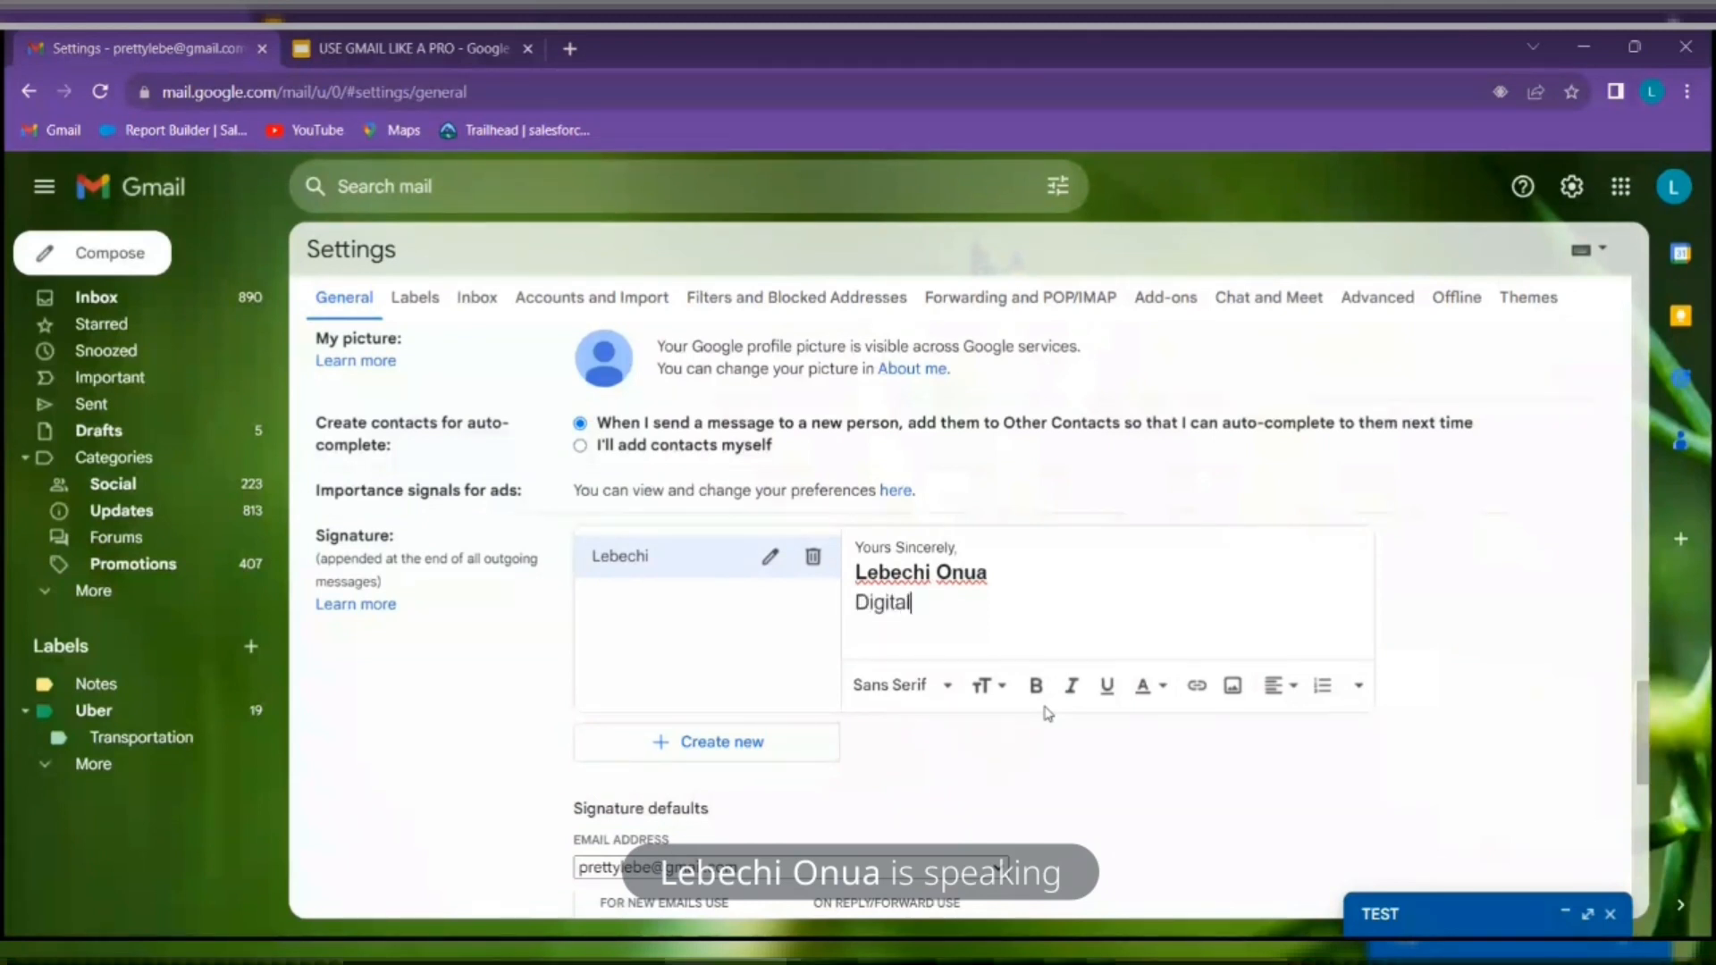
{"action": "type", "text": "Marketer"}
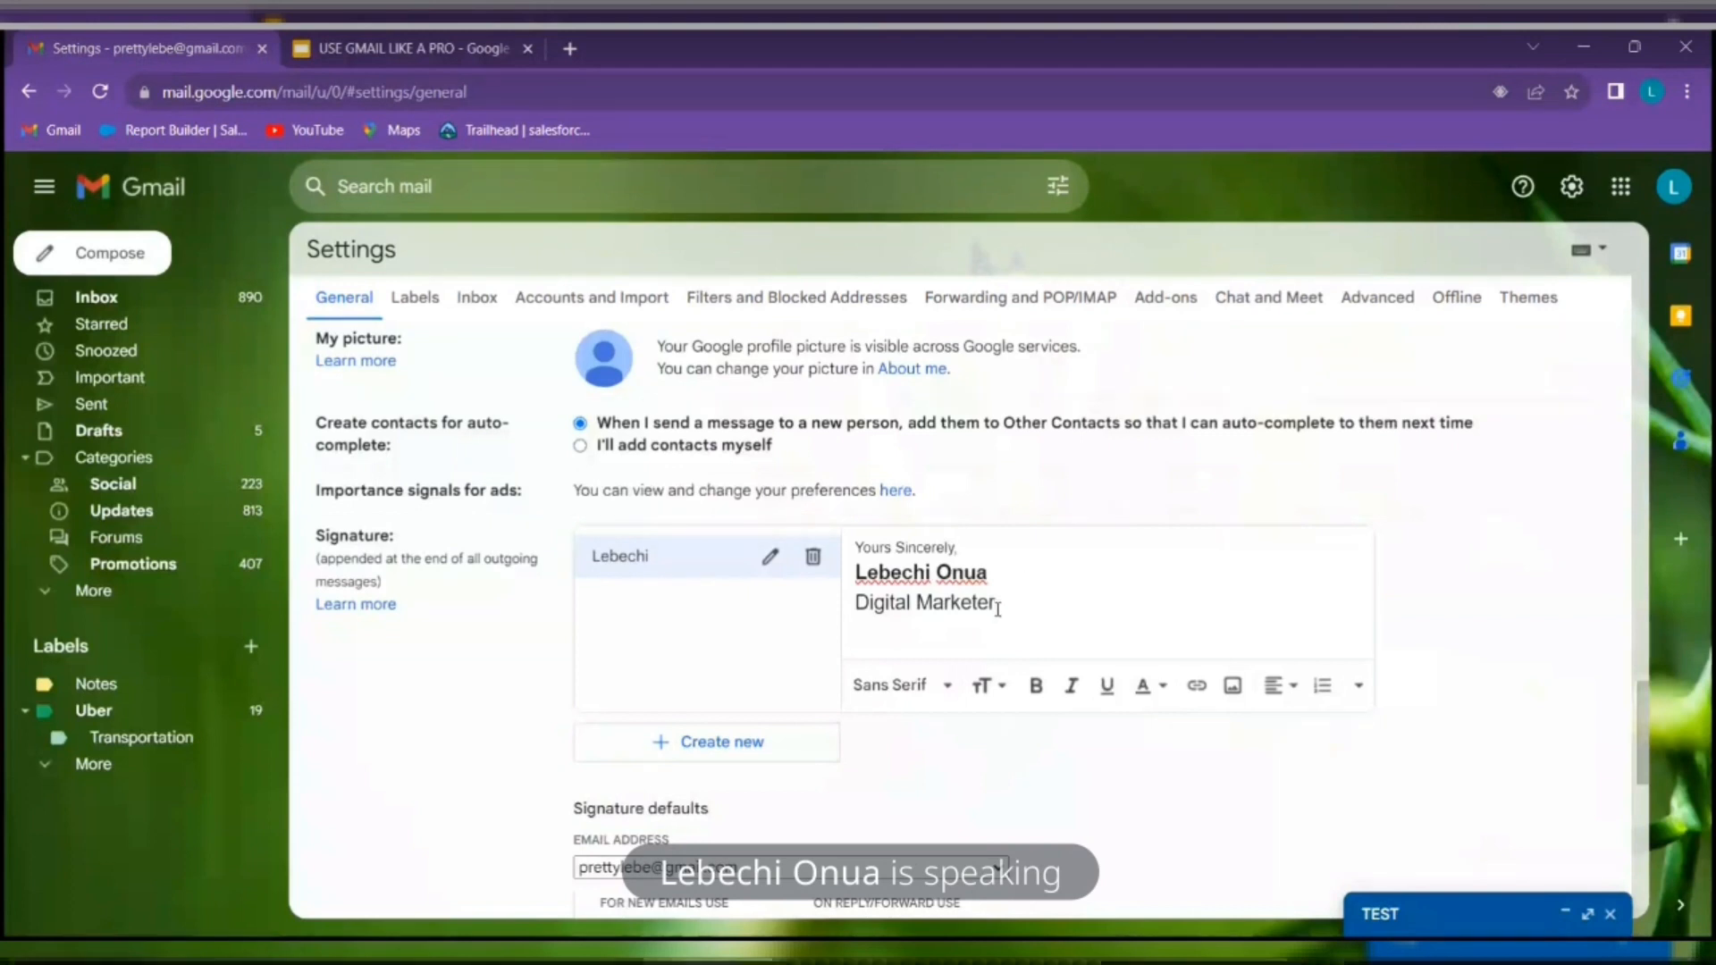
{"action": "left_click_drag", "start_coordinate": [997, 606], "coordinate": [856, 604]}
{"action": "left_click", "coordinate": [1072, 686]}
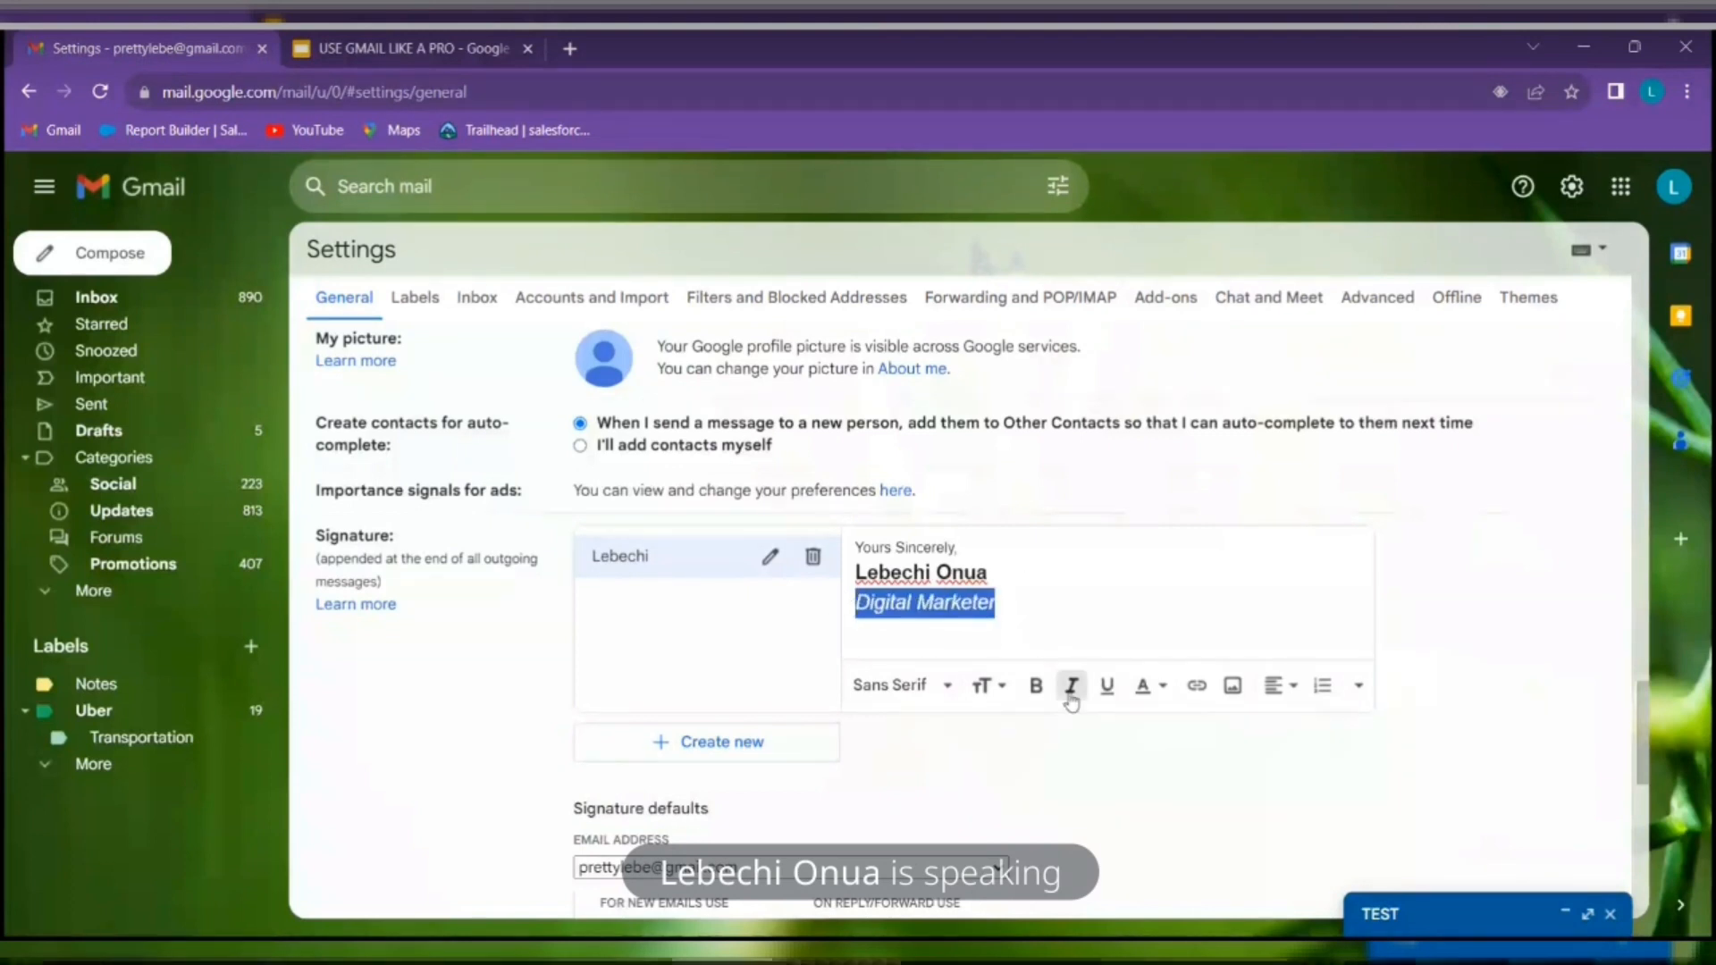
{"action": "left_click", "coordinate": [1114, 694]}
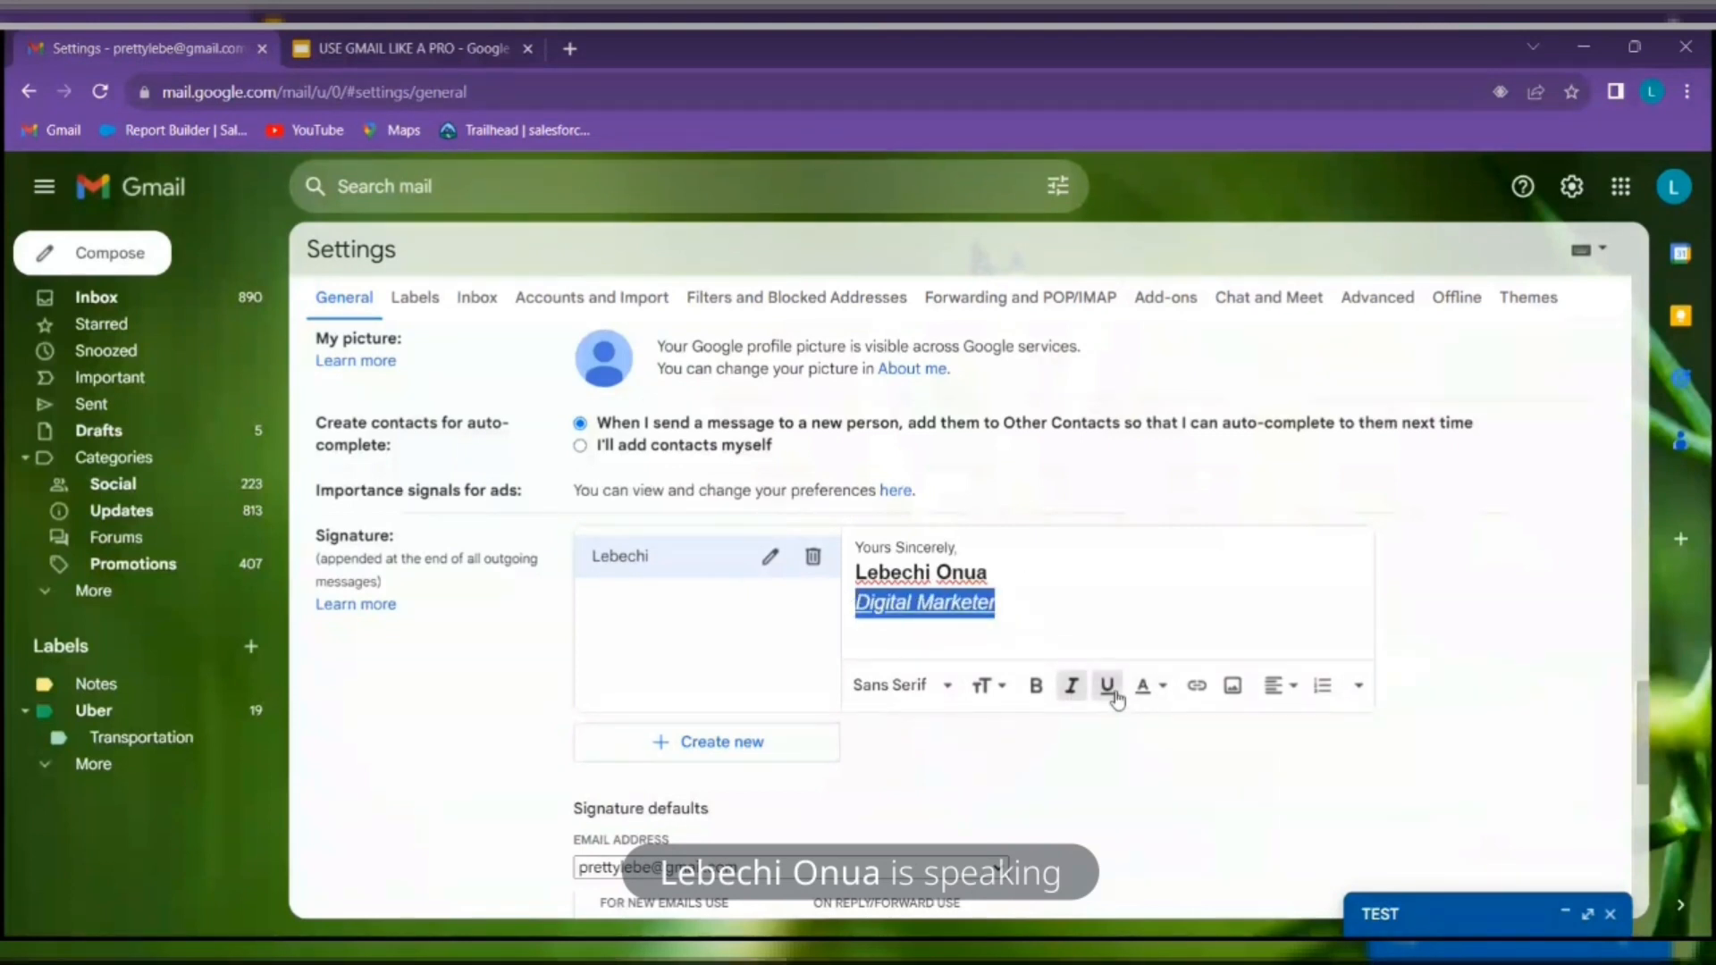
{"action": "left_click", "coordinate": [1075, 590]}
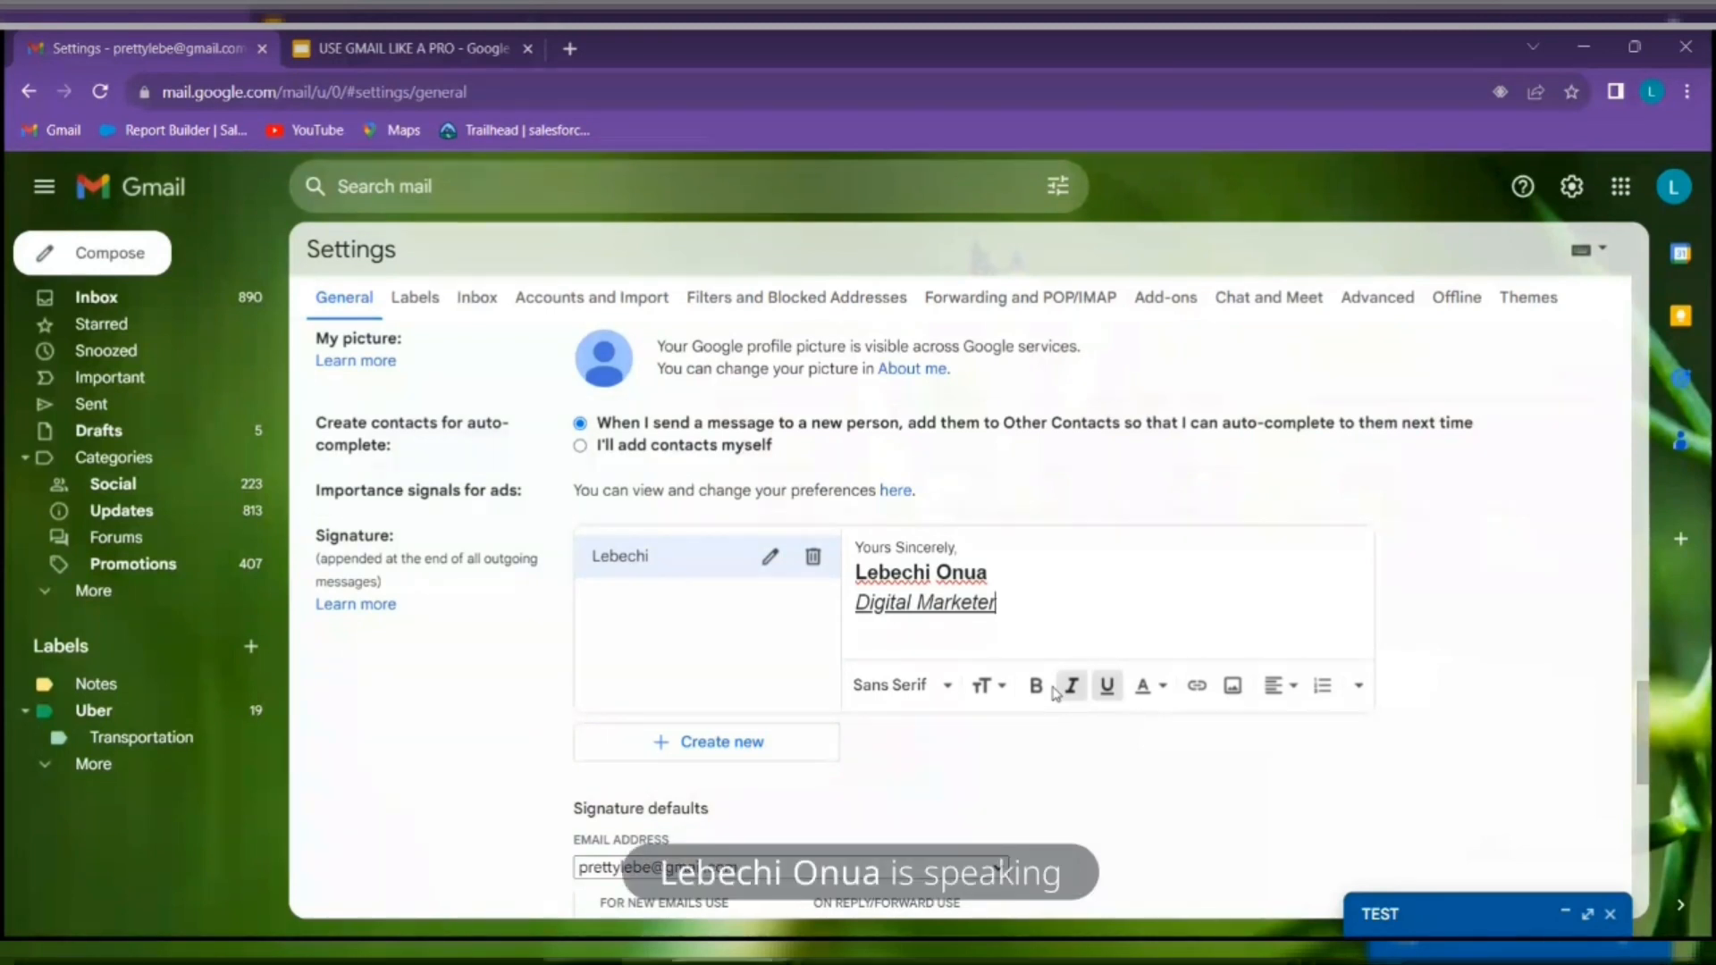
Insert a 'Connect Here' link to the Instagram profile, testing the link before confirming
{"action": "left_click", "coordinate": [1194, 686]}
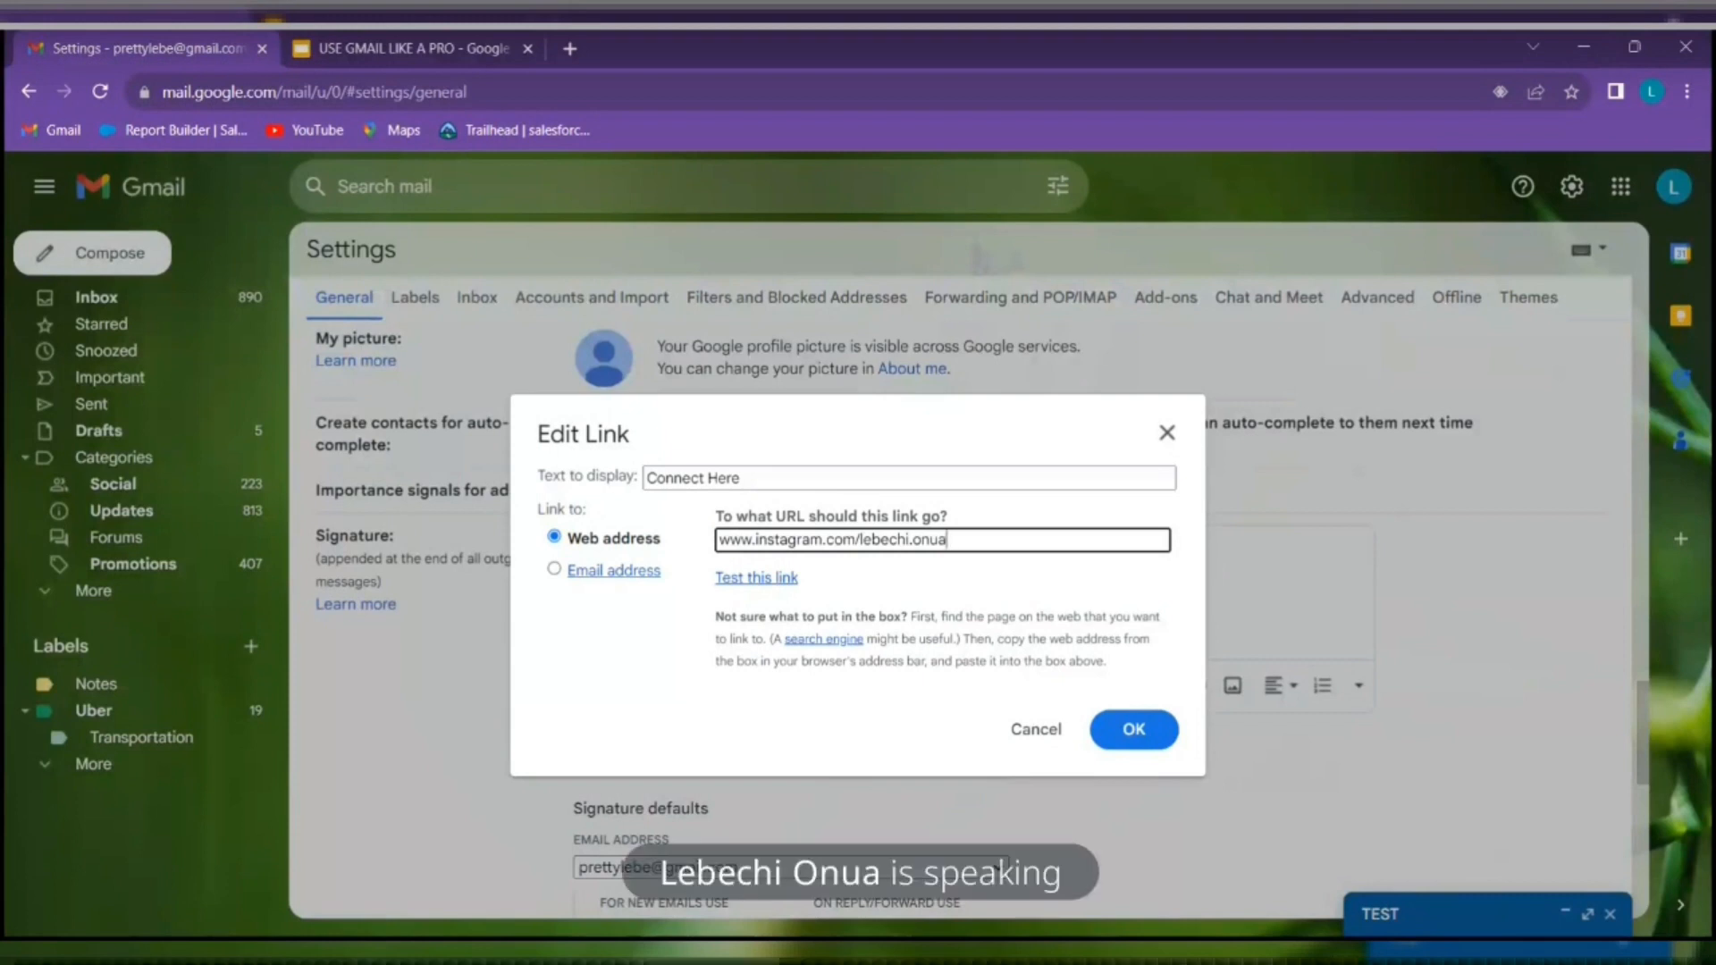
{"action": "left_click", "coordinate": [751, 580]}
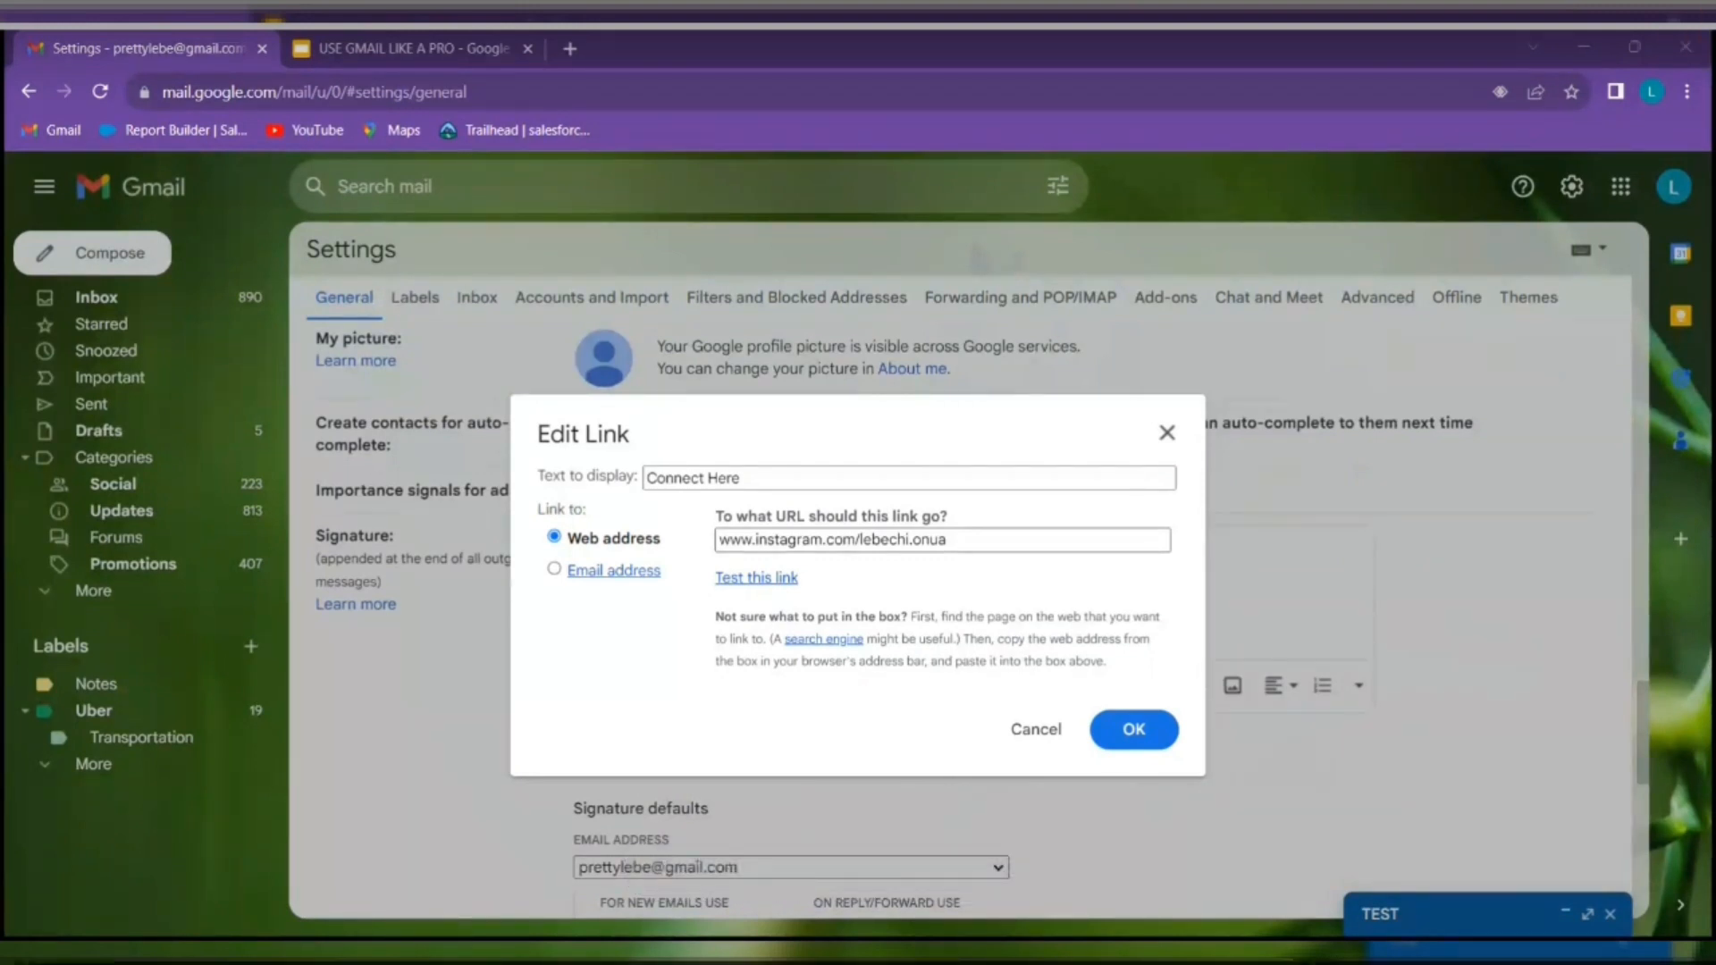
{"action": "key", "text": "Tab"}
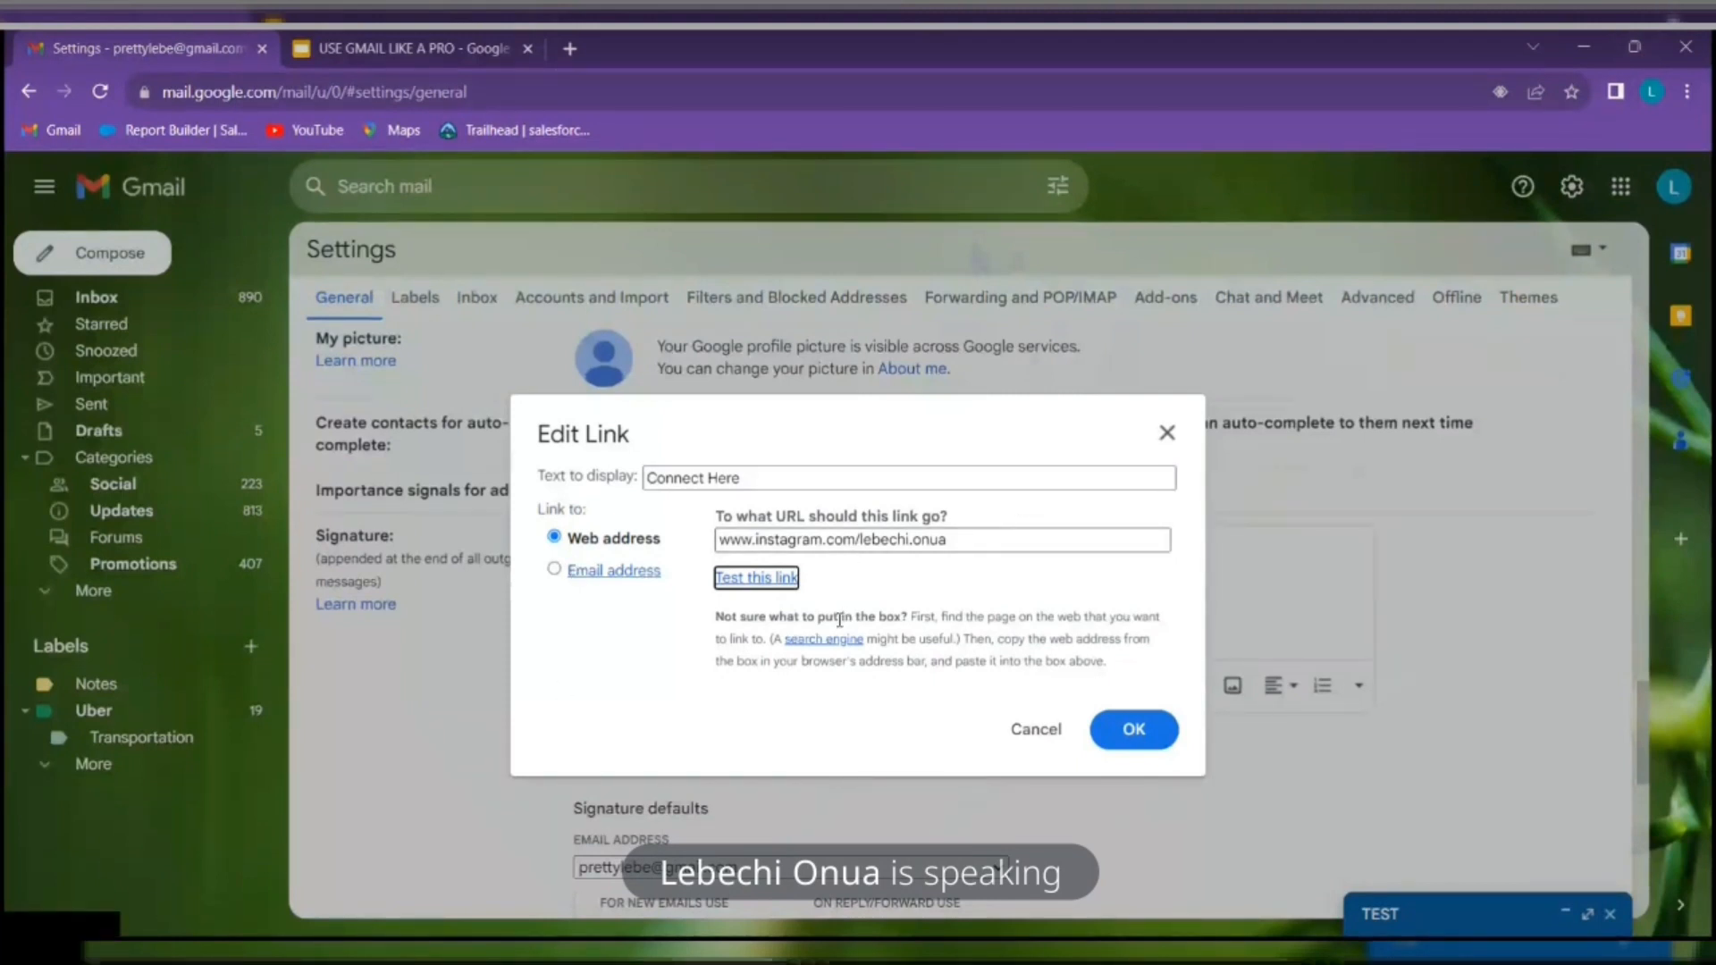
{"action": "left_click", "coordinate": [1131, 724]}
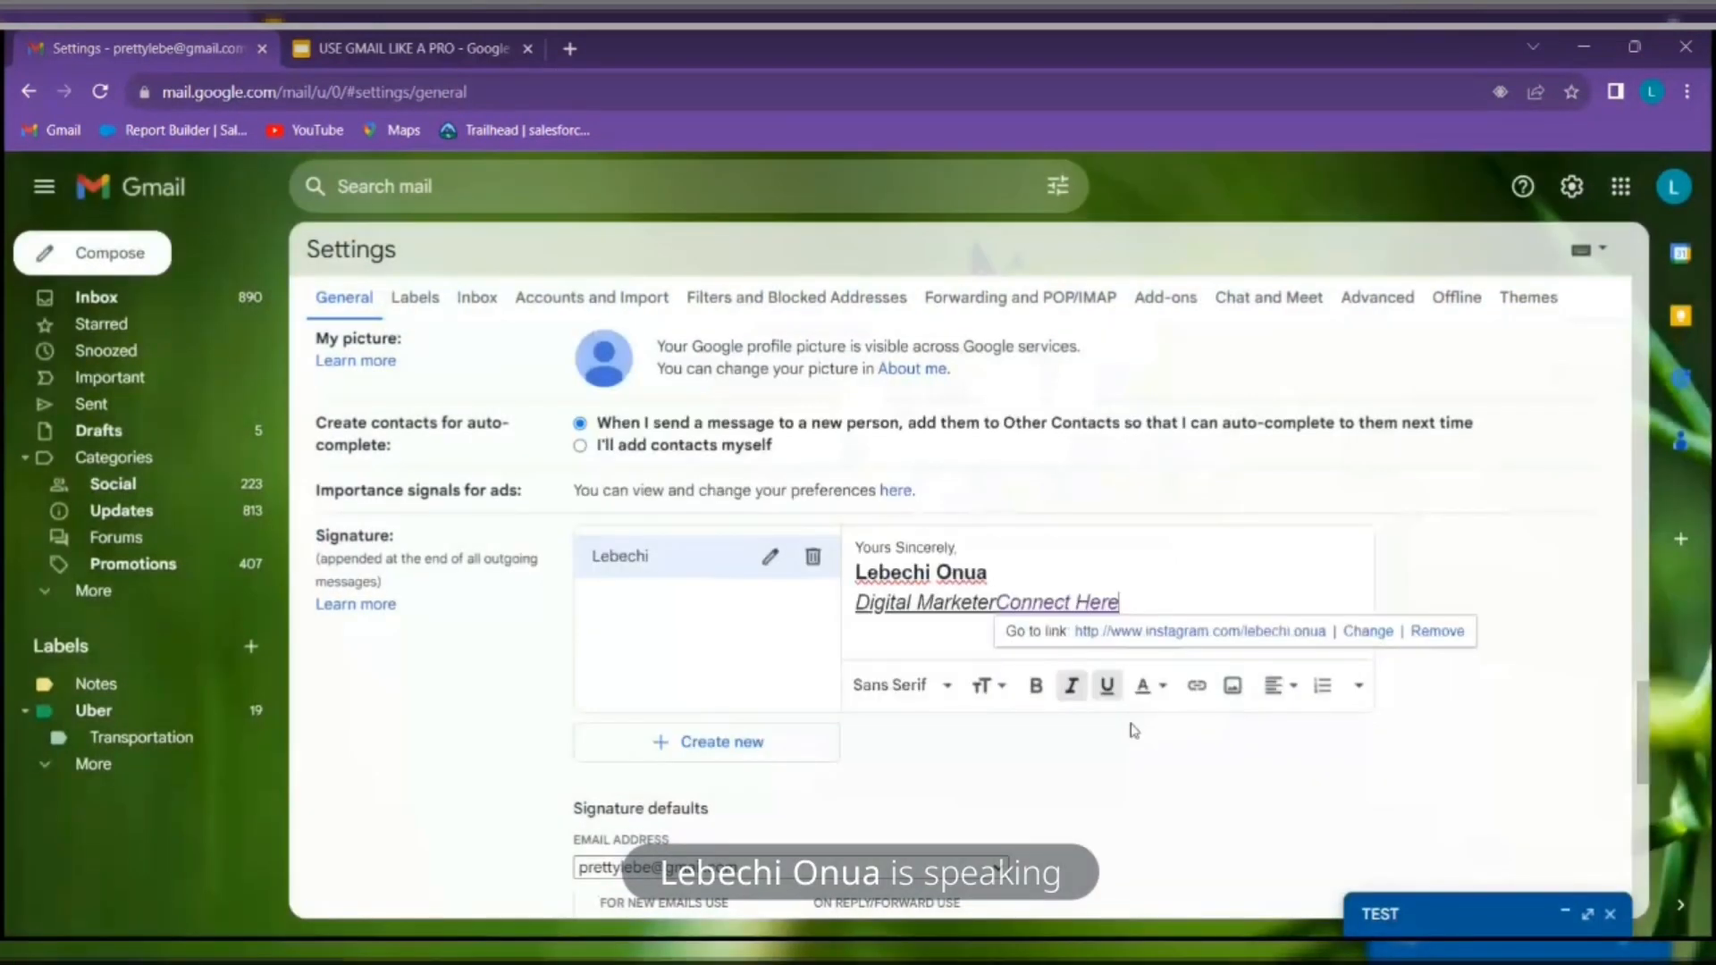
Move Connect Here onto its own line and make Digital Marketer small and bold
{"action": "left_click", "coordinate": [996, 604]}
{"action": "key", "text": "Return"}
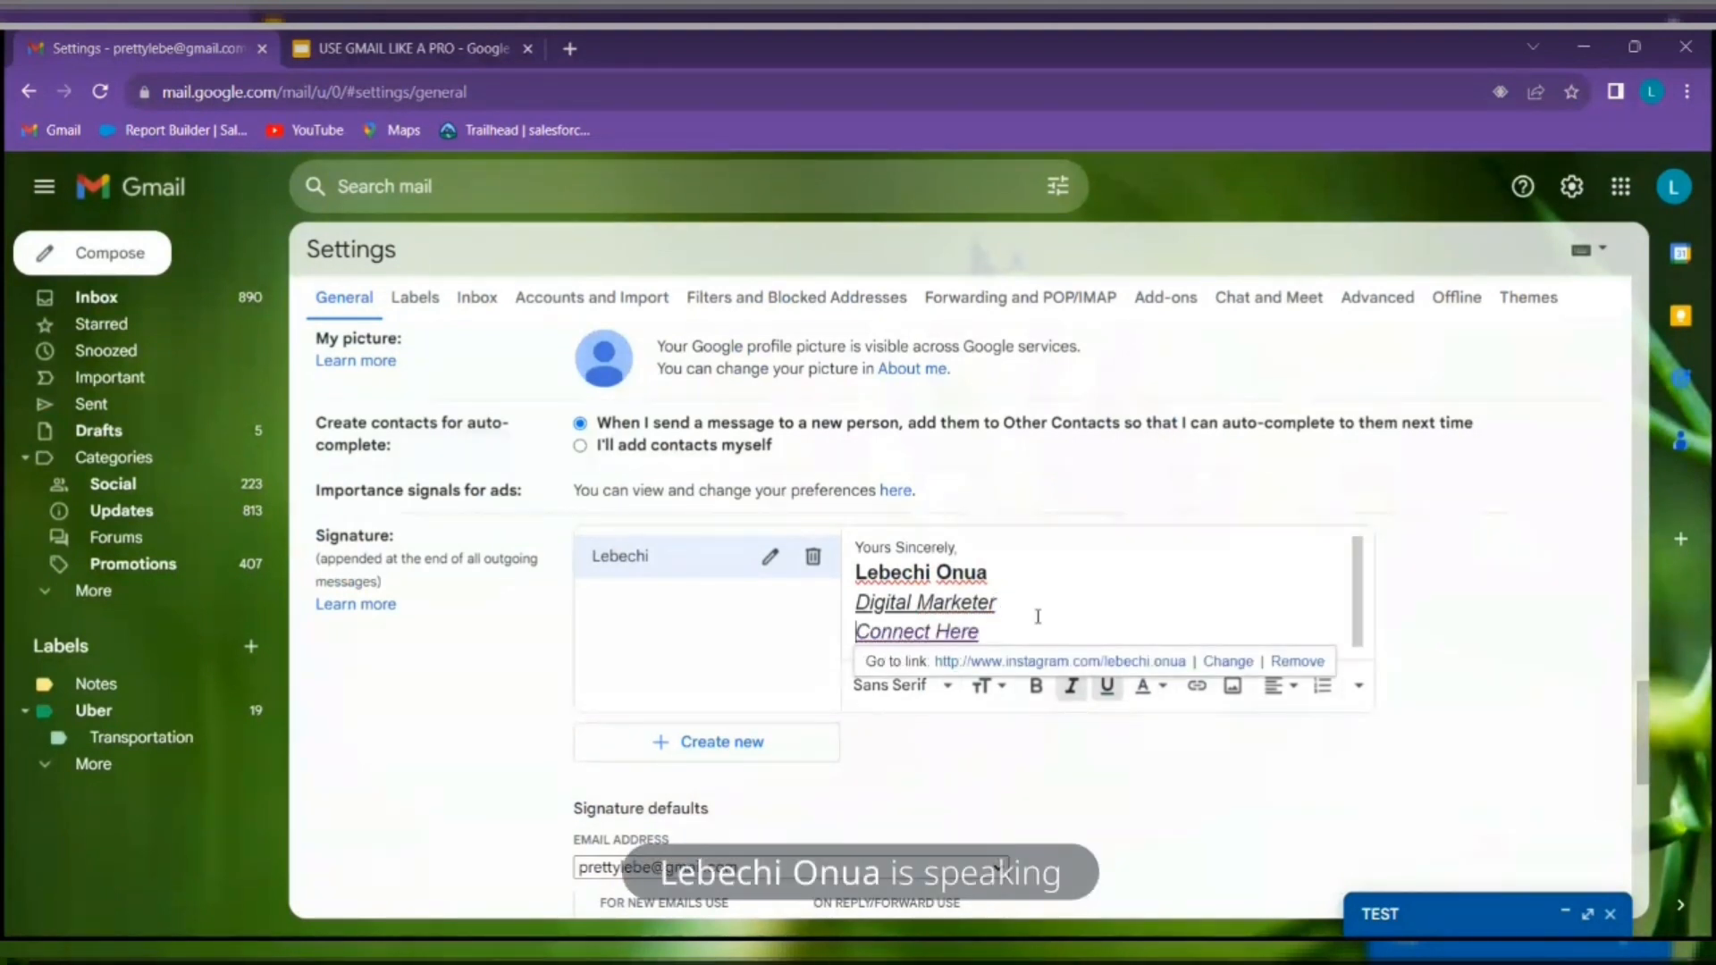
{"action": "left_click", "coordinate": [992, 630]}
{"action": "left_click_drag", "start_coordinate": [992, 630], "coordinate": [780, 668]}
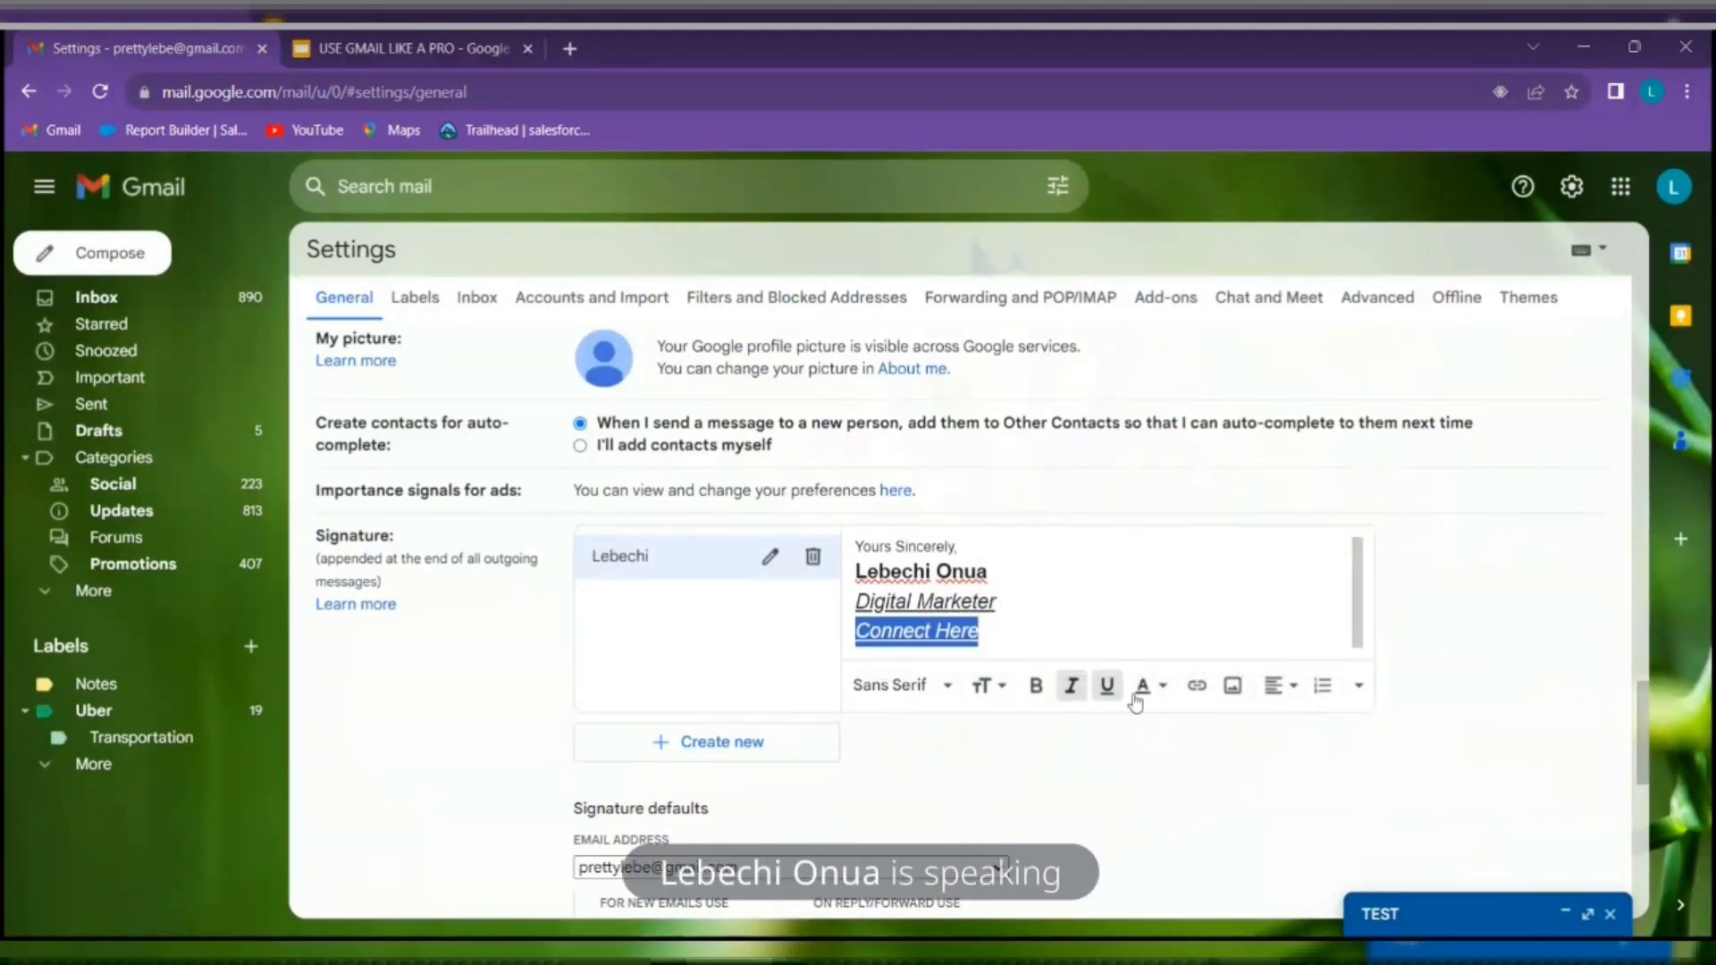
{"action": "left_click", "coordinate": [1019, 606]}
{"action": "left_click_drag", "start_coordinate": [1019, 606], "coordinate": [854, 604]}
{"action": "left_click", "coordinate": [998, 693]}
{"action": "left_click", "coordinate": [1071, 575]}
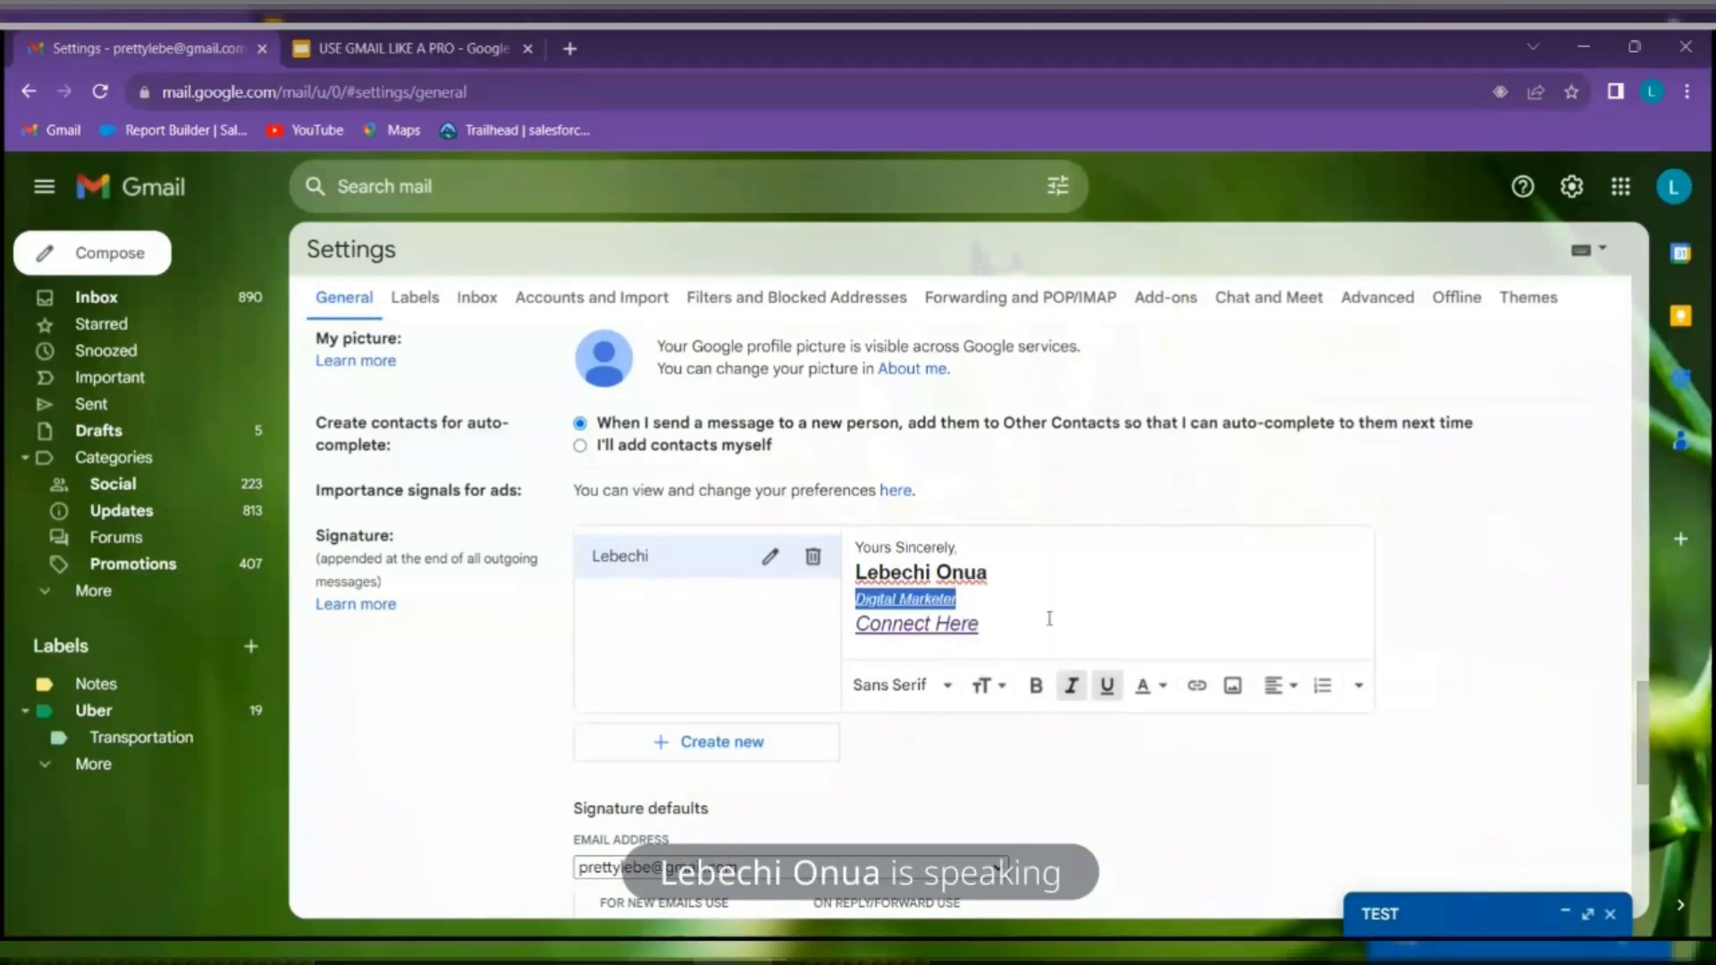
{"action": "left_click", "coordinate": [1032, 688]}
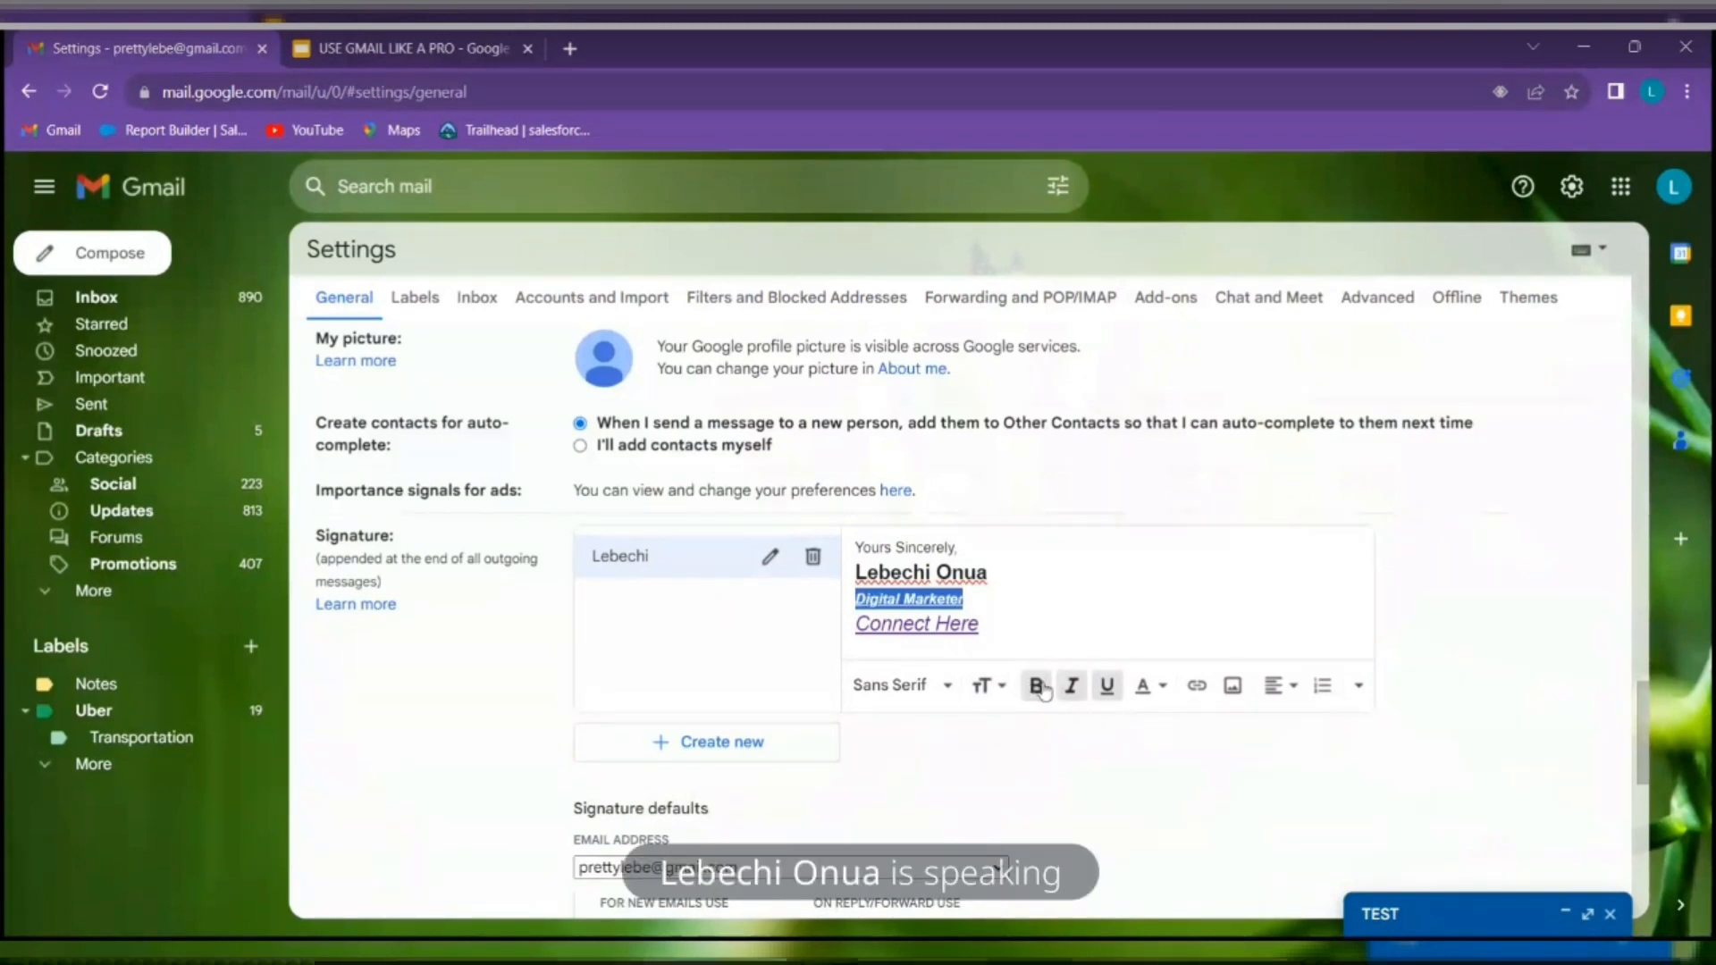
Set the Connect Here link text to Large size
{"action": "left_click_drag", "start_coordinate": [981, 625], "coordinate": [854, 625]}
{"action": "left_click", "coordinate": [992, 688]}
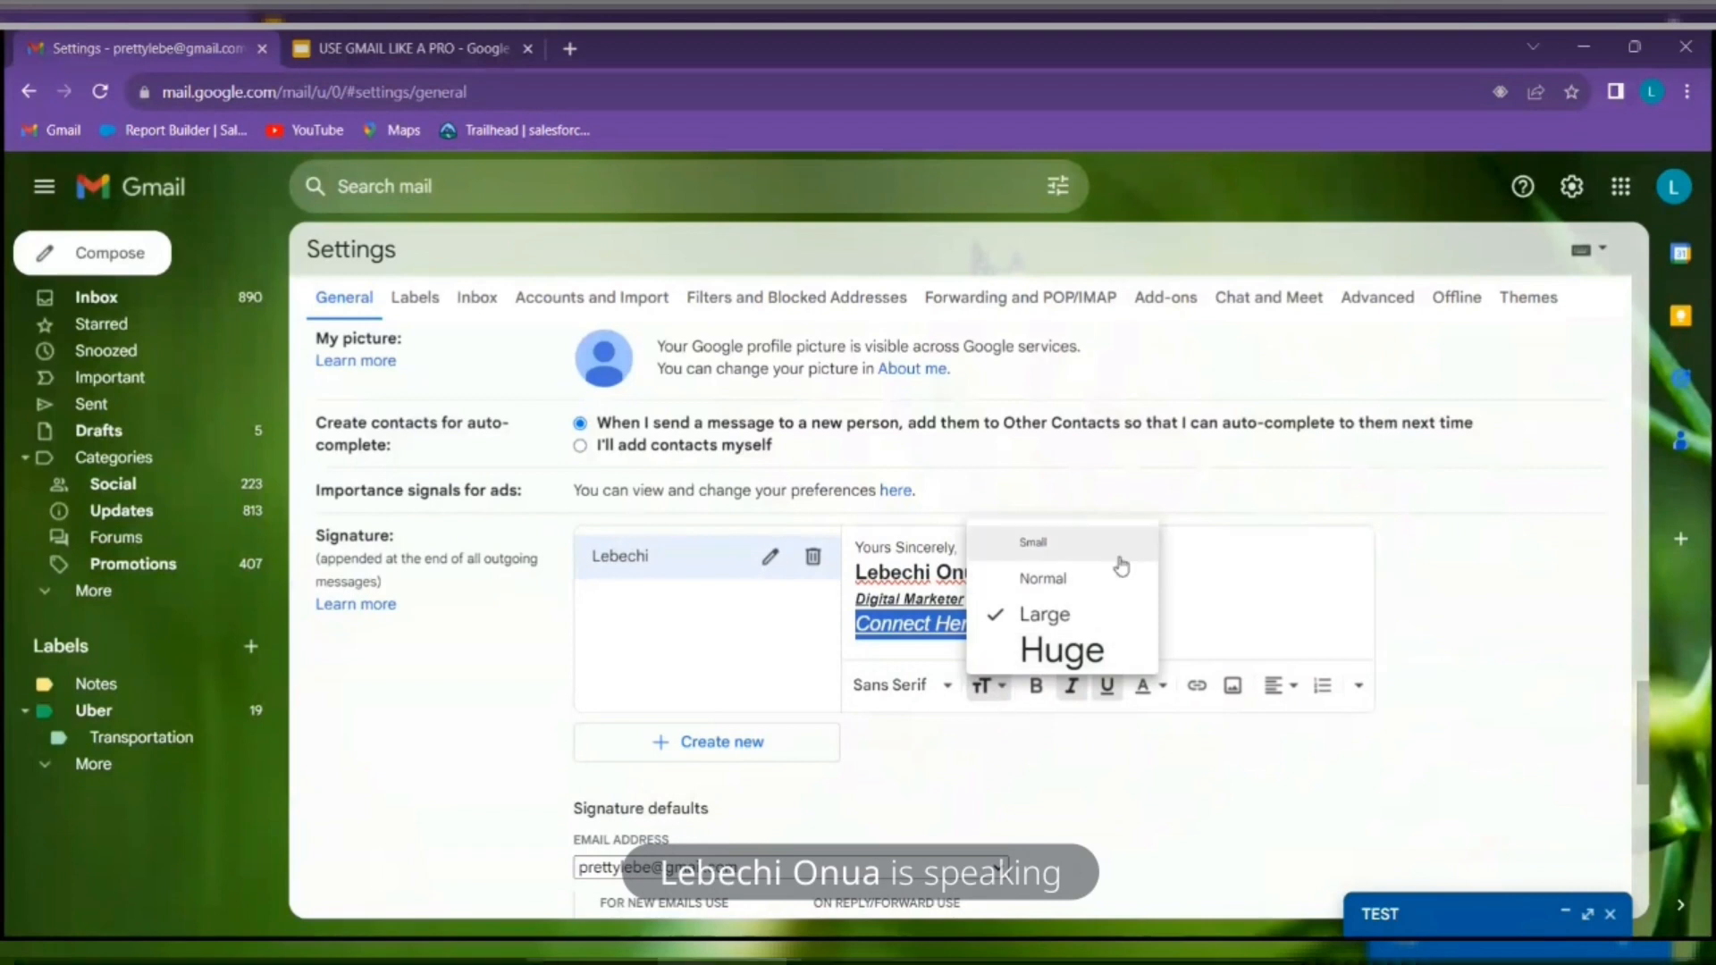
{"action": "left_click", "coordinate": [1073, 544]}
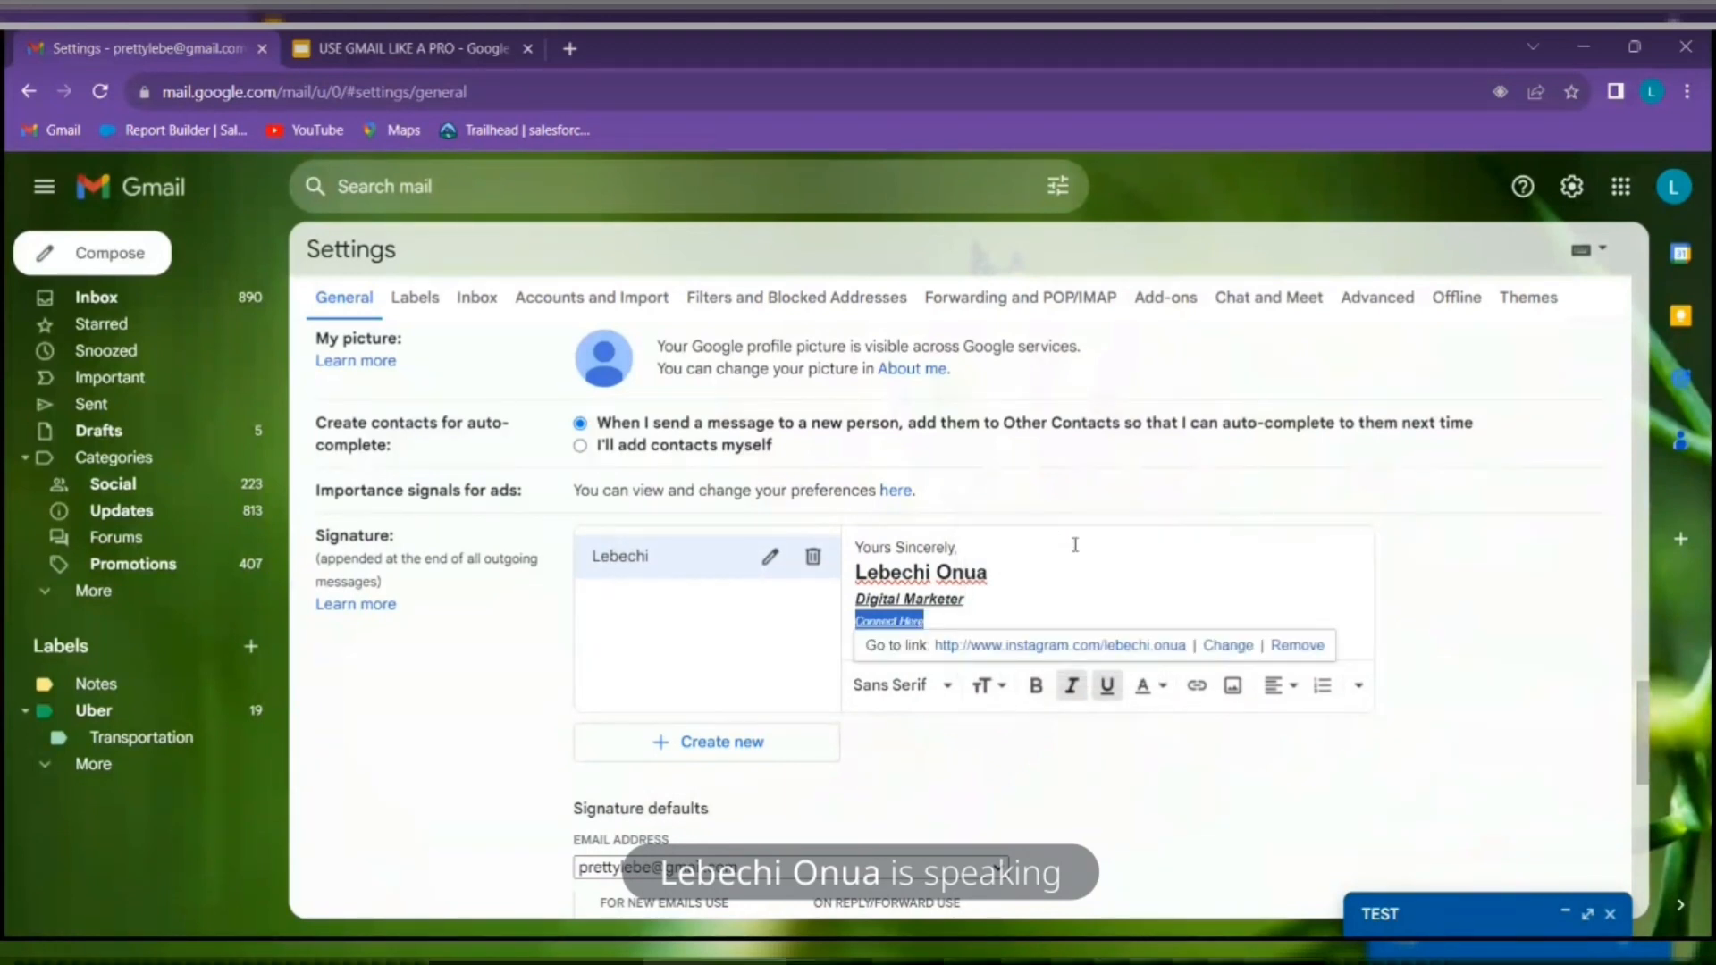
{"action": "left_click", "coordinate": [1006, 700]}
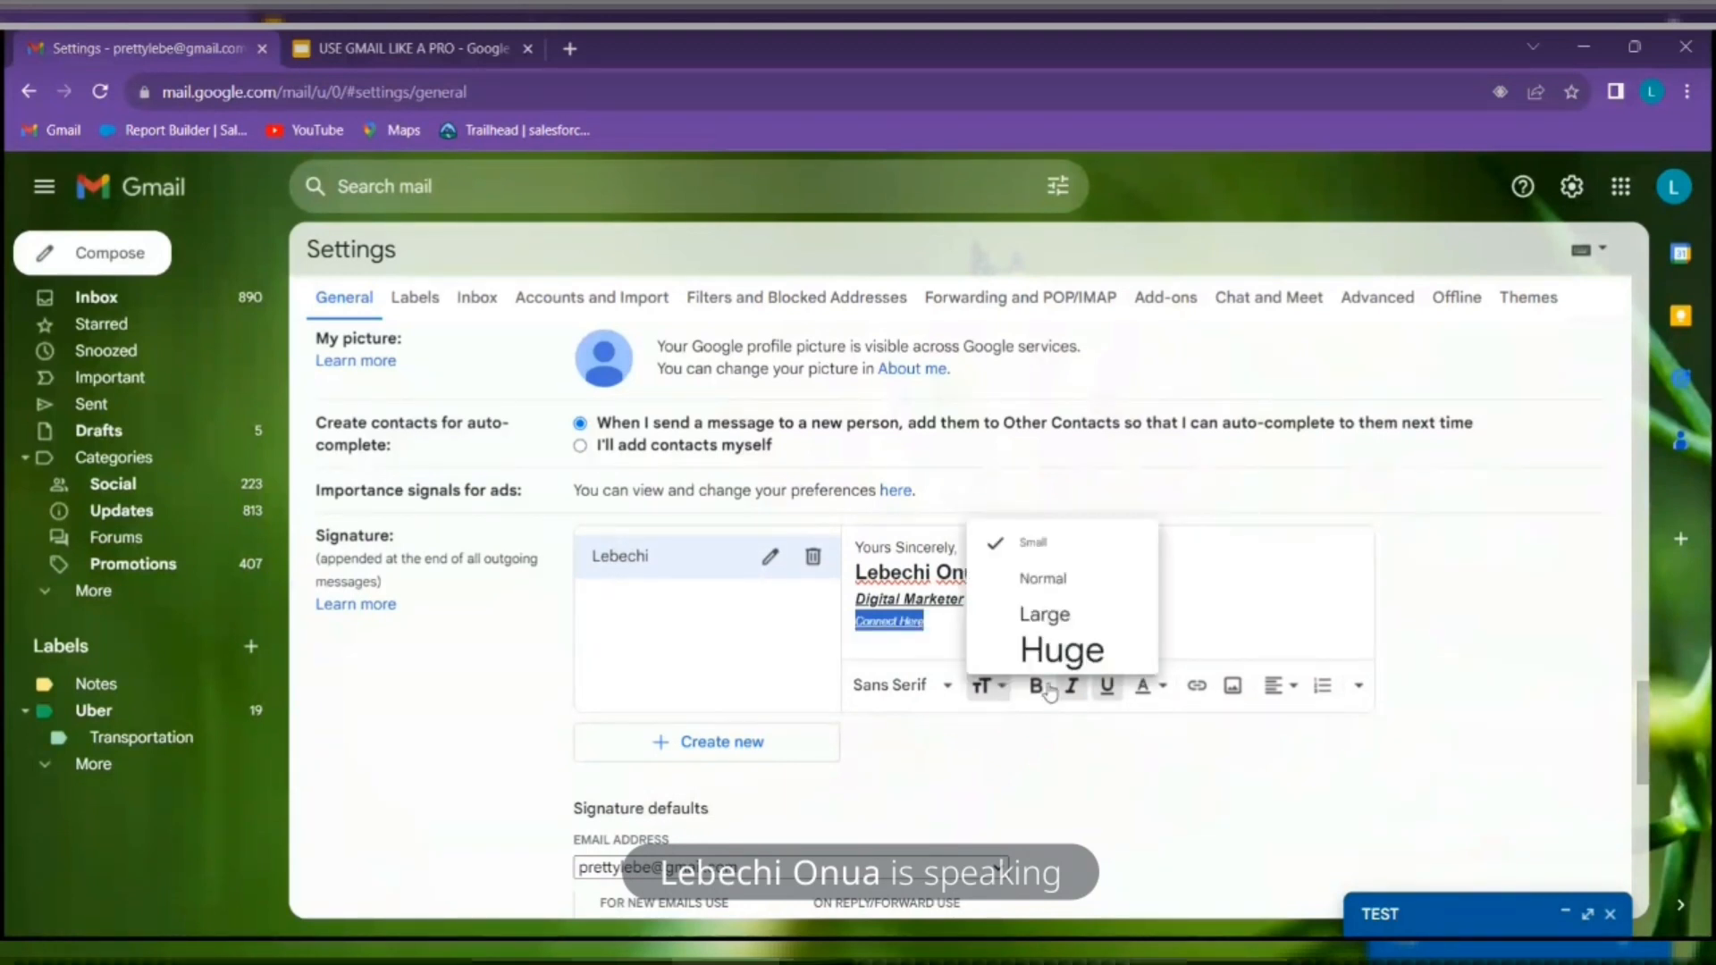
{"action": "left_click", "coordinate": [1085, 615]}
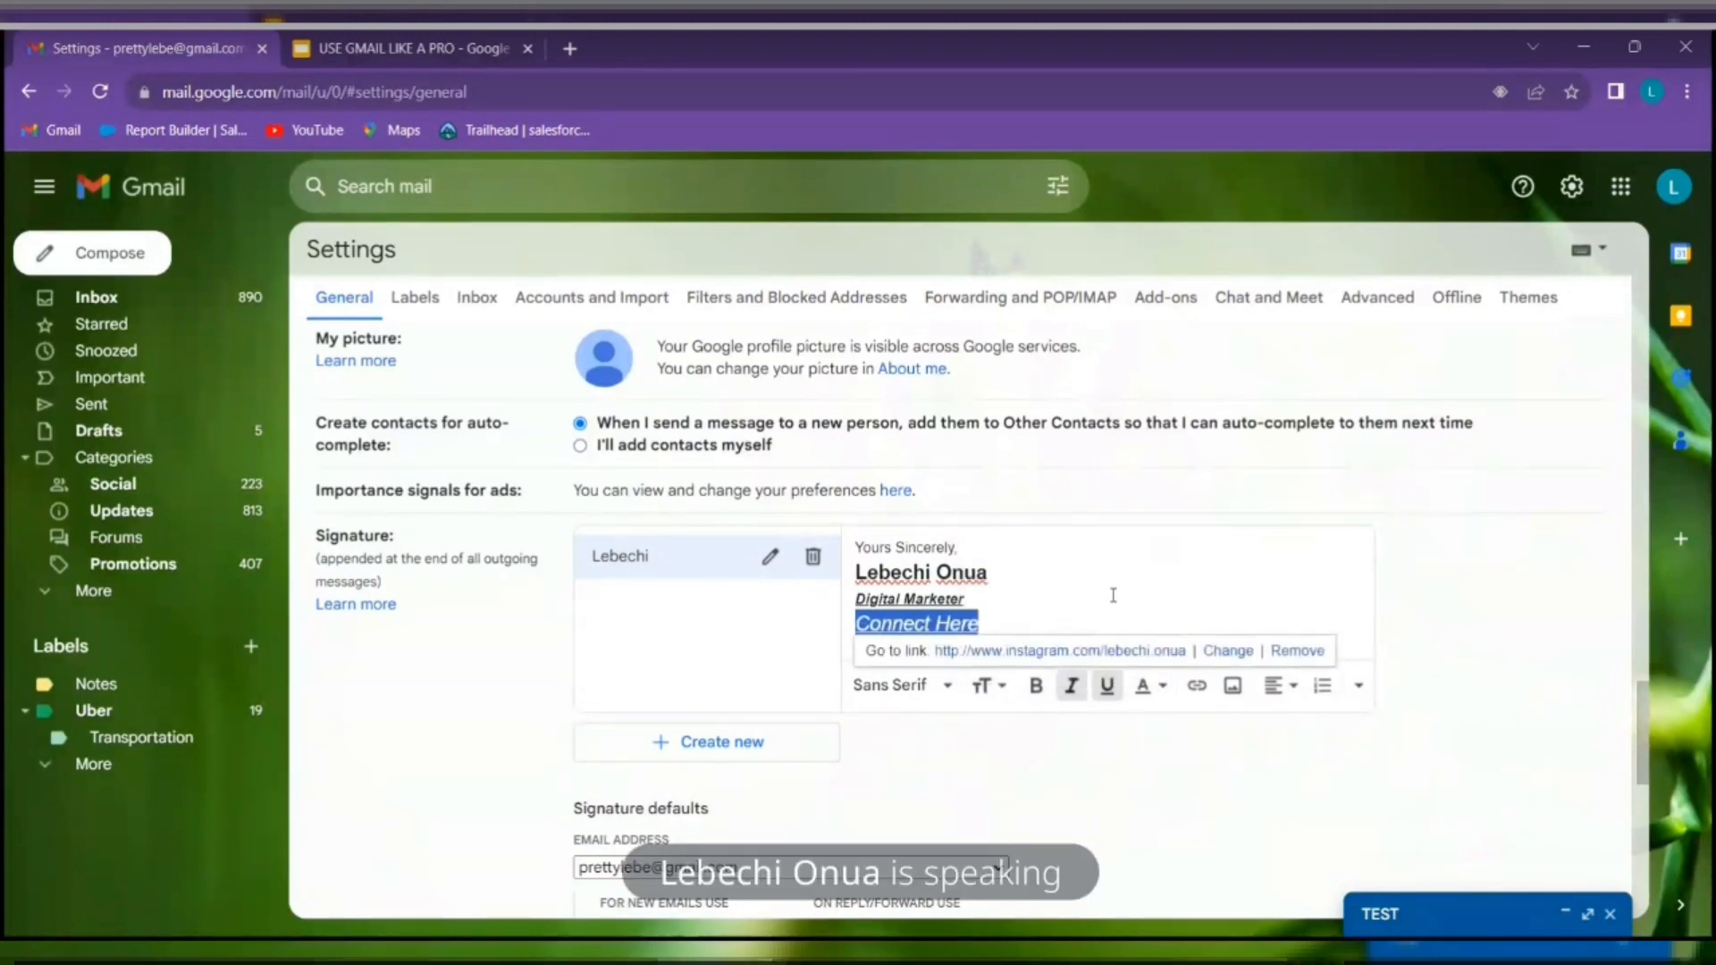
{"action": "left_click", "coordinate": [1118, 597]}
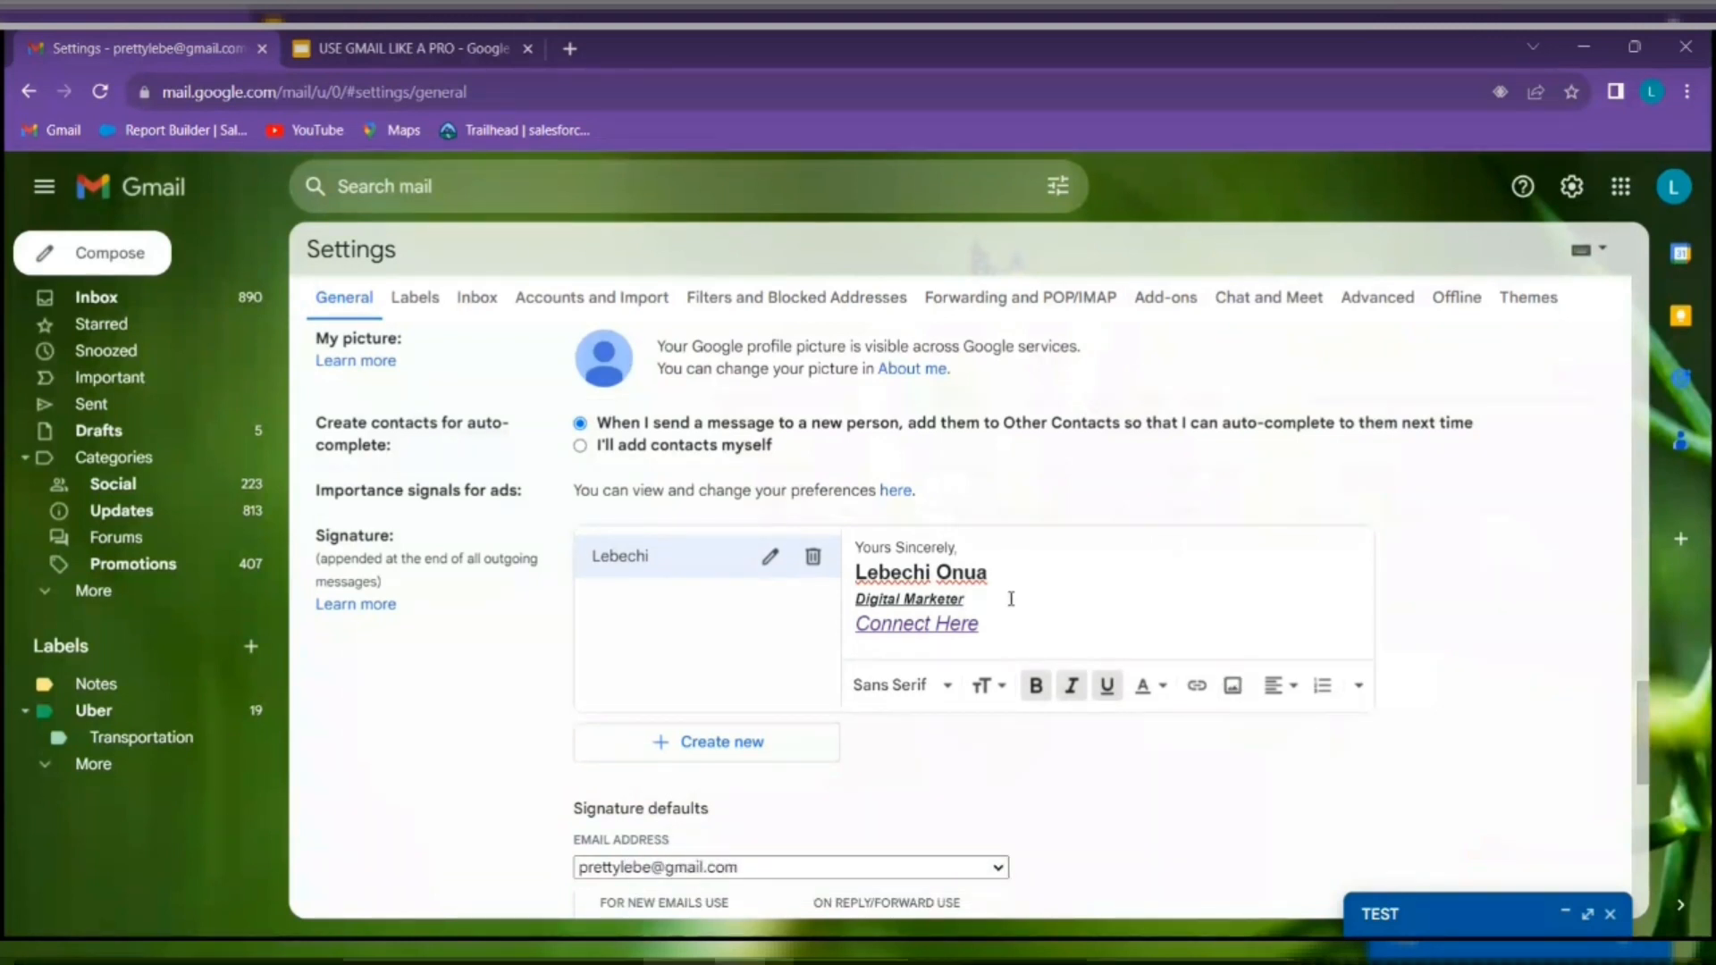
Upload unnamed.jpg from the Downloads folder as the signature image
{"action": "left_click", "coordinate": [1233, 686]}
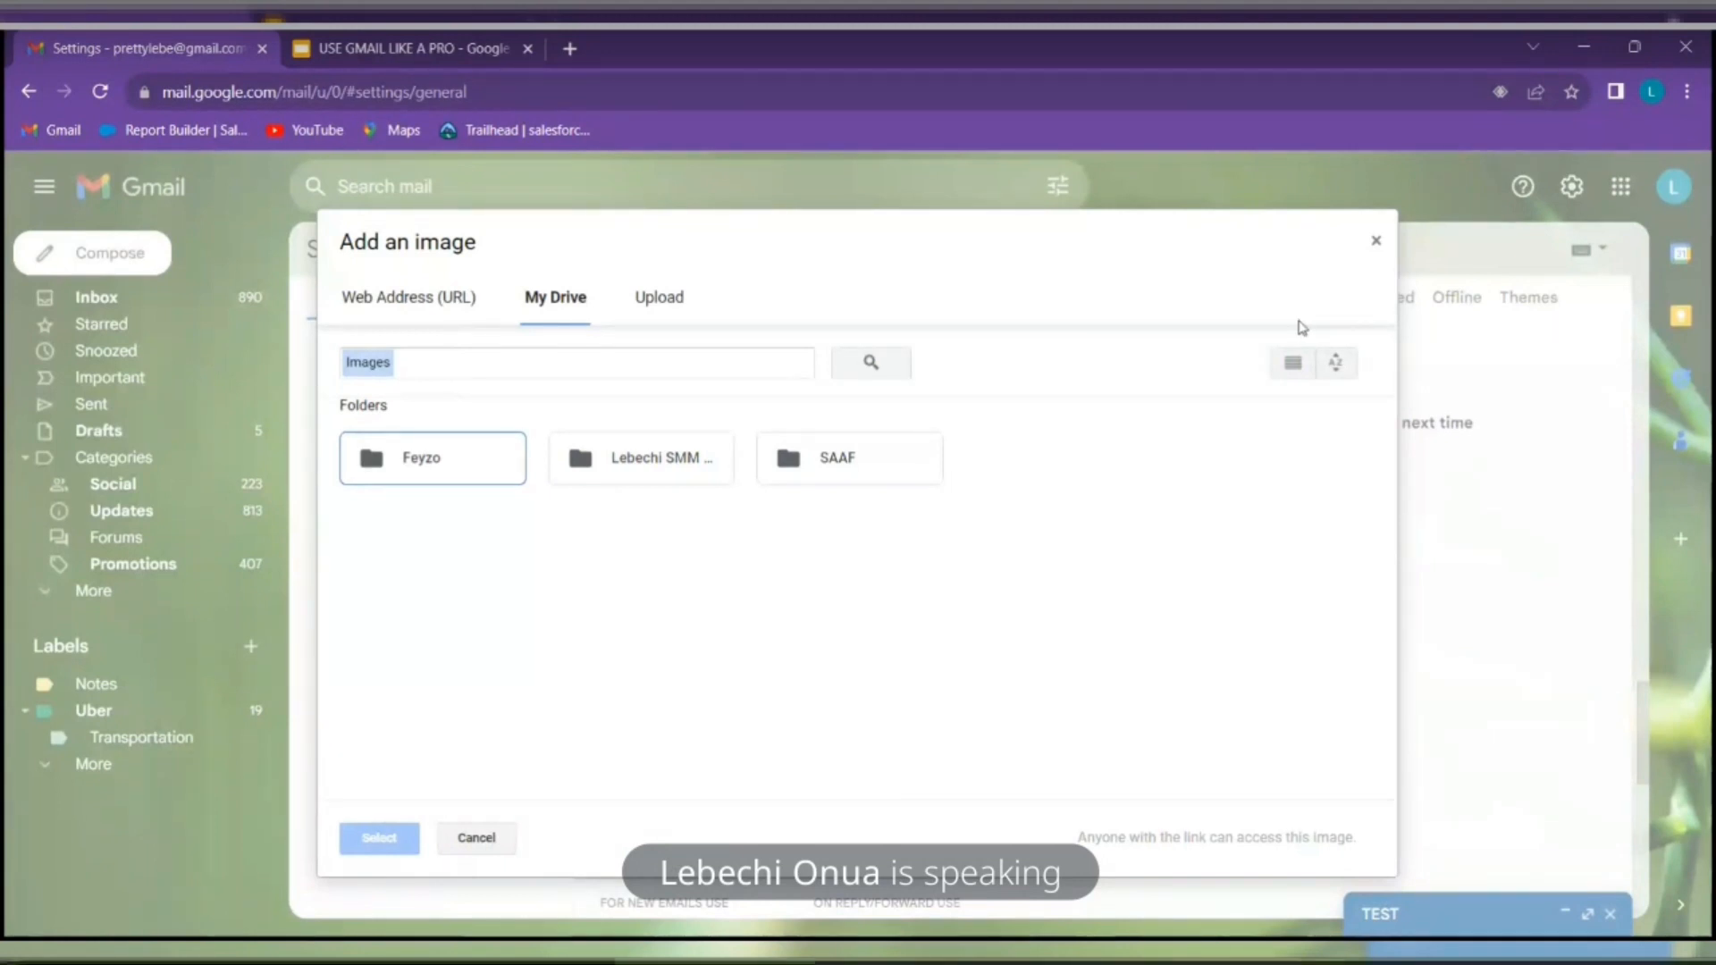
{"action": "left_click", "coordinate": [672, 298]}
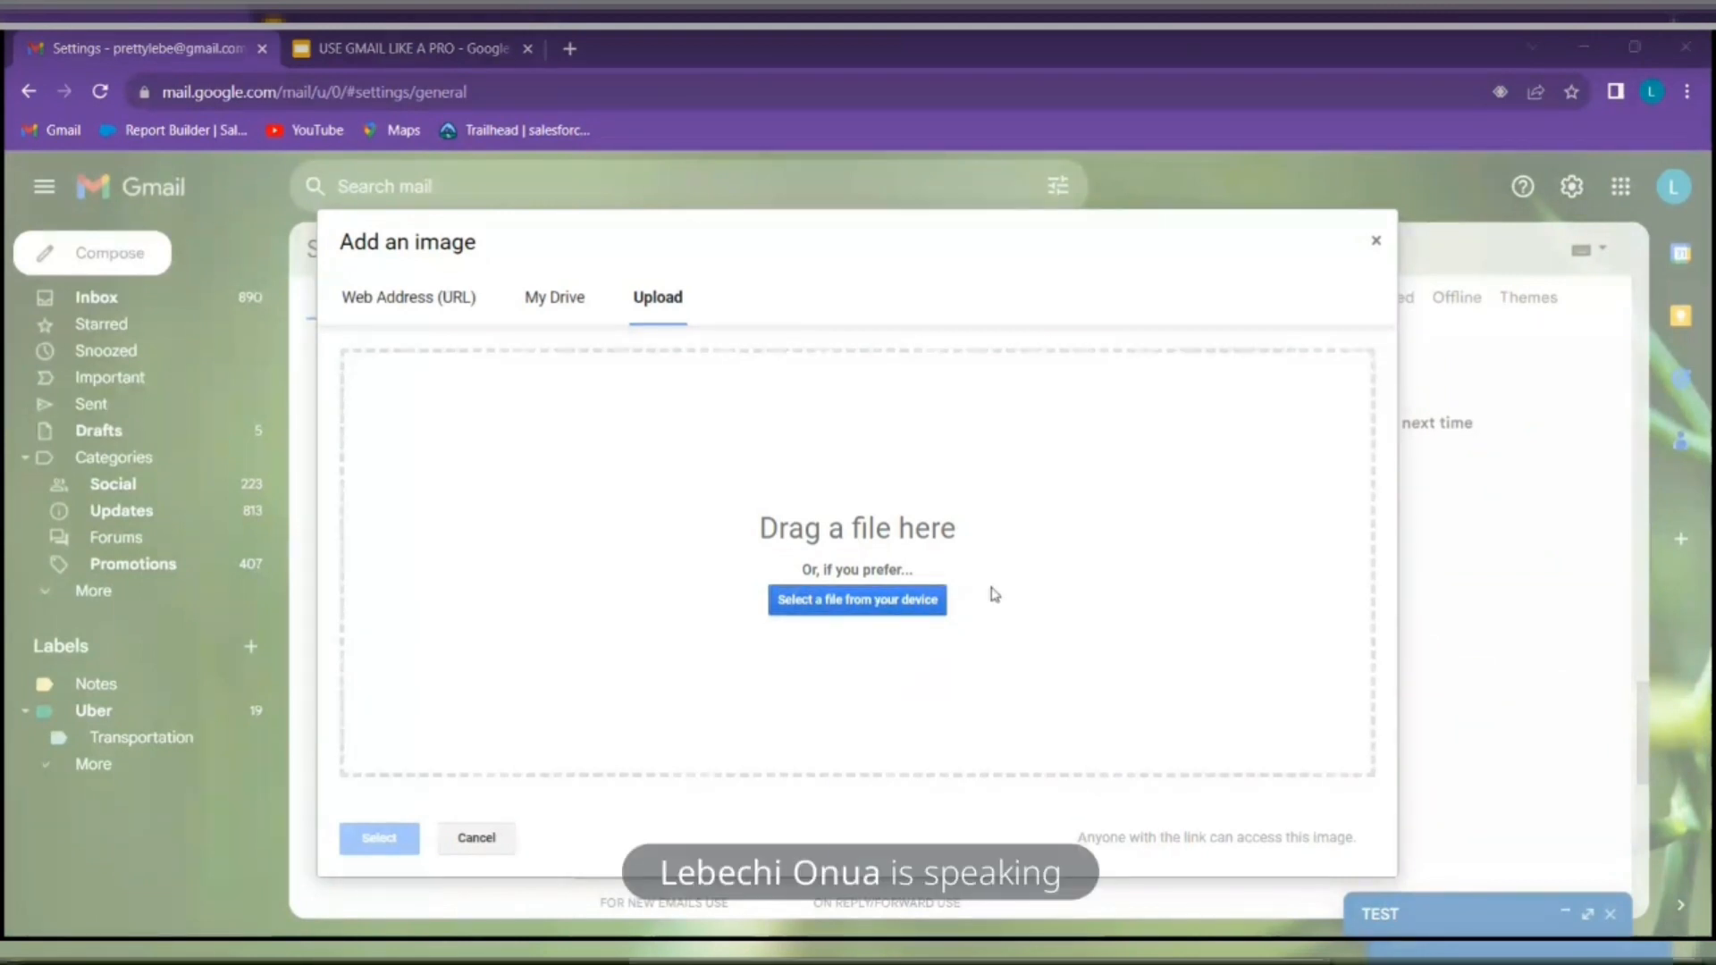
{"action": "scroll", "coordinate": [554, 633], "scroll_direction": "down", "scroll_amount": 5}
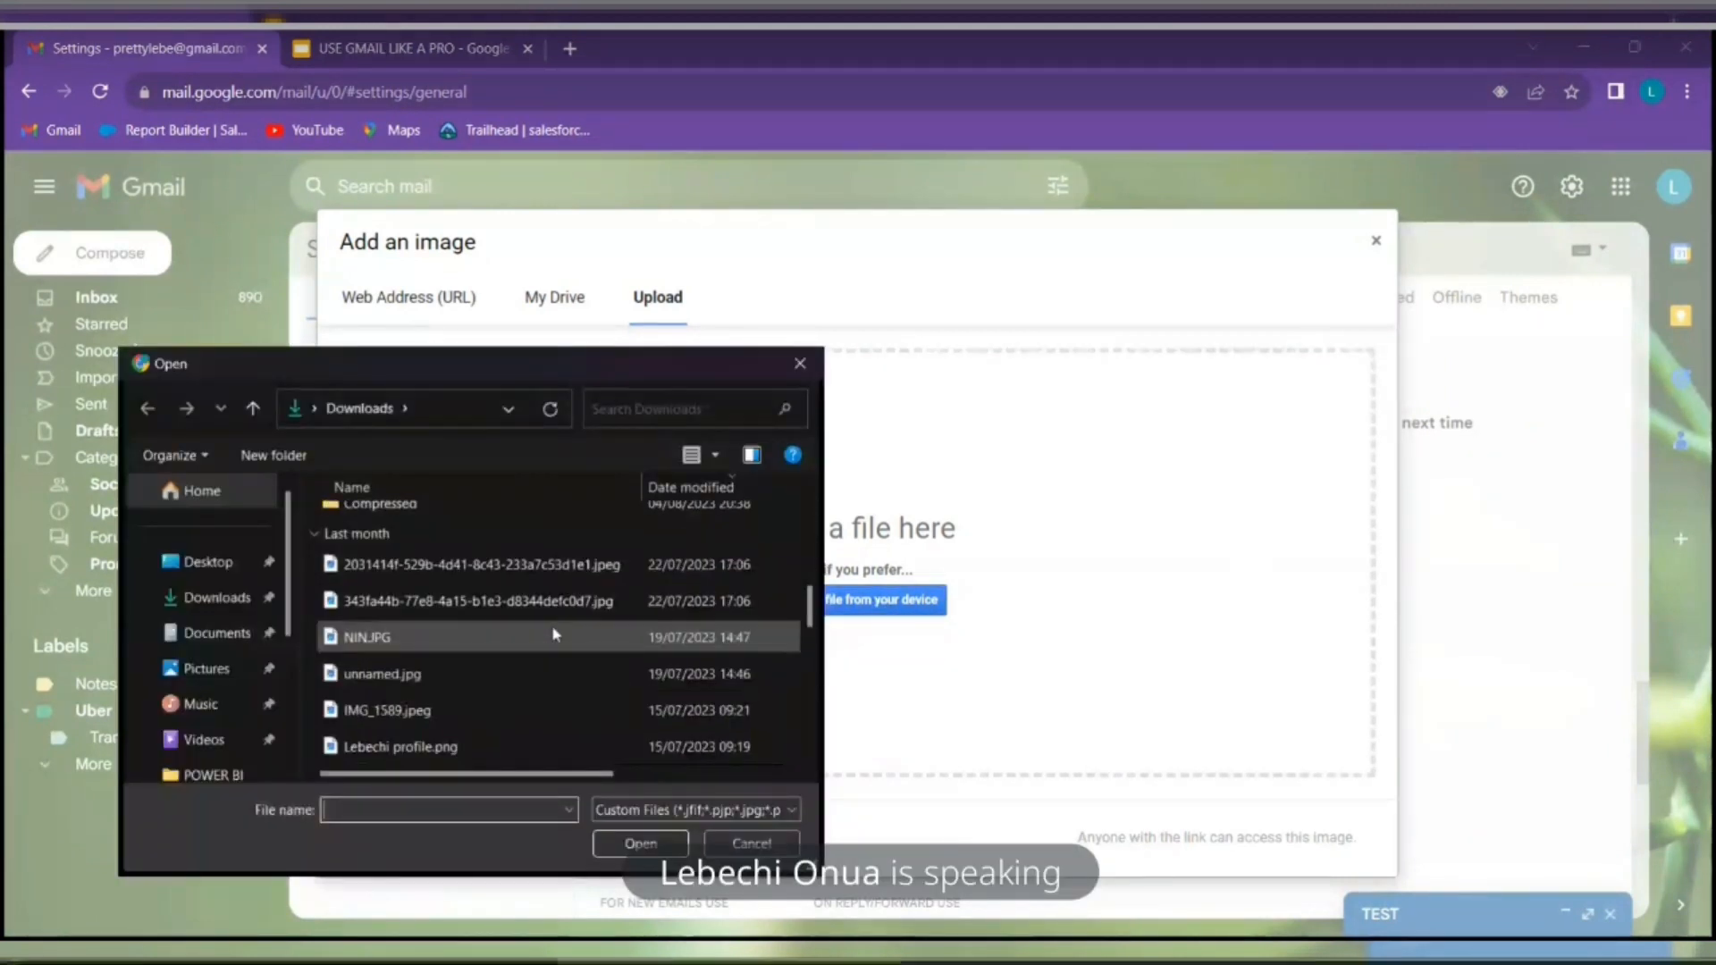
{"action": "left_click", "coordinate": [514, 676]}
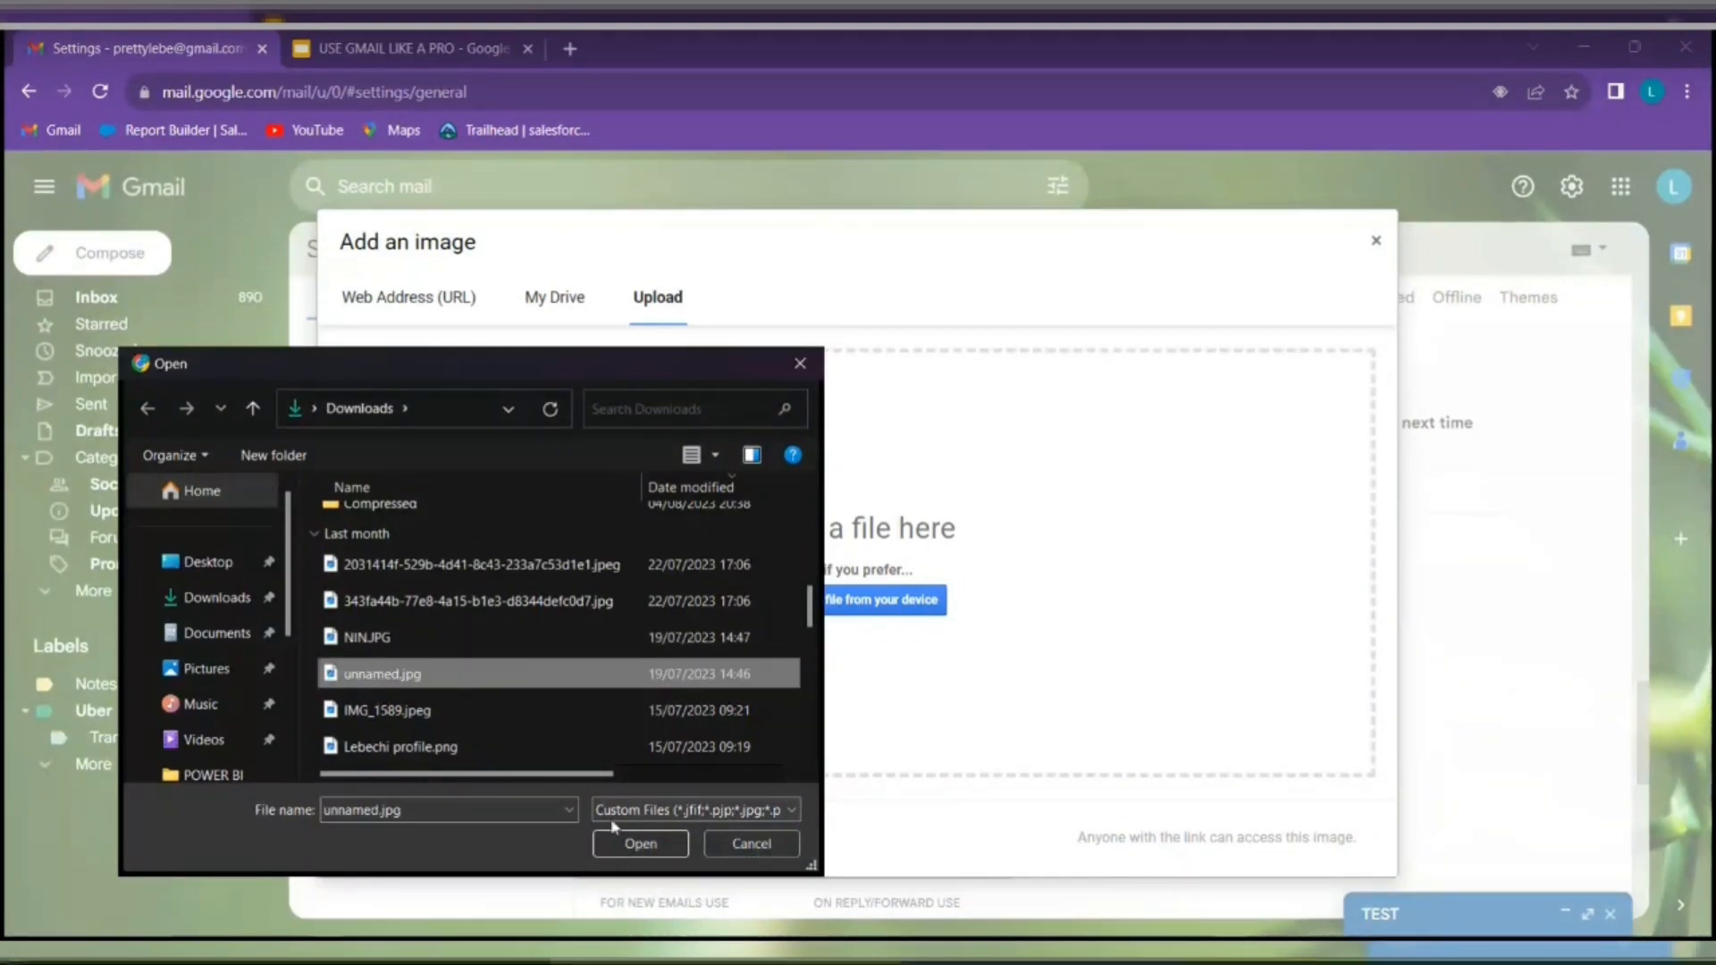
{"action": "left_click", "coordinate": [640, 843]}
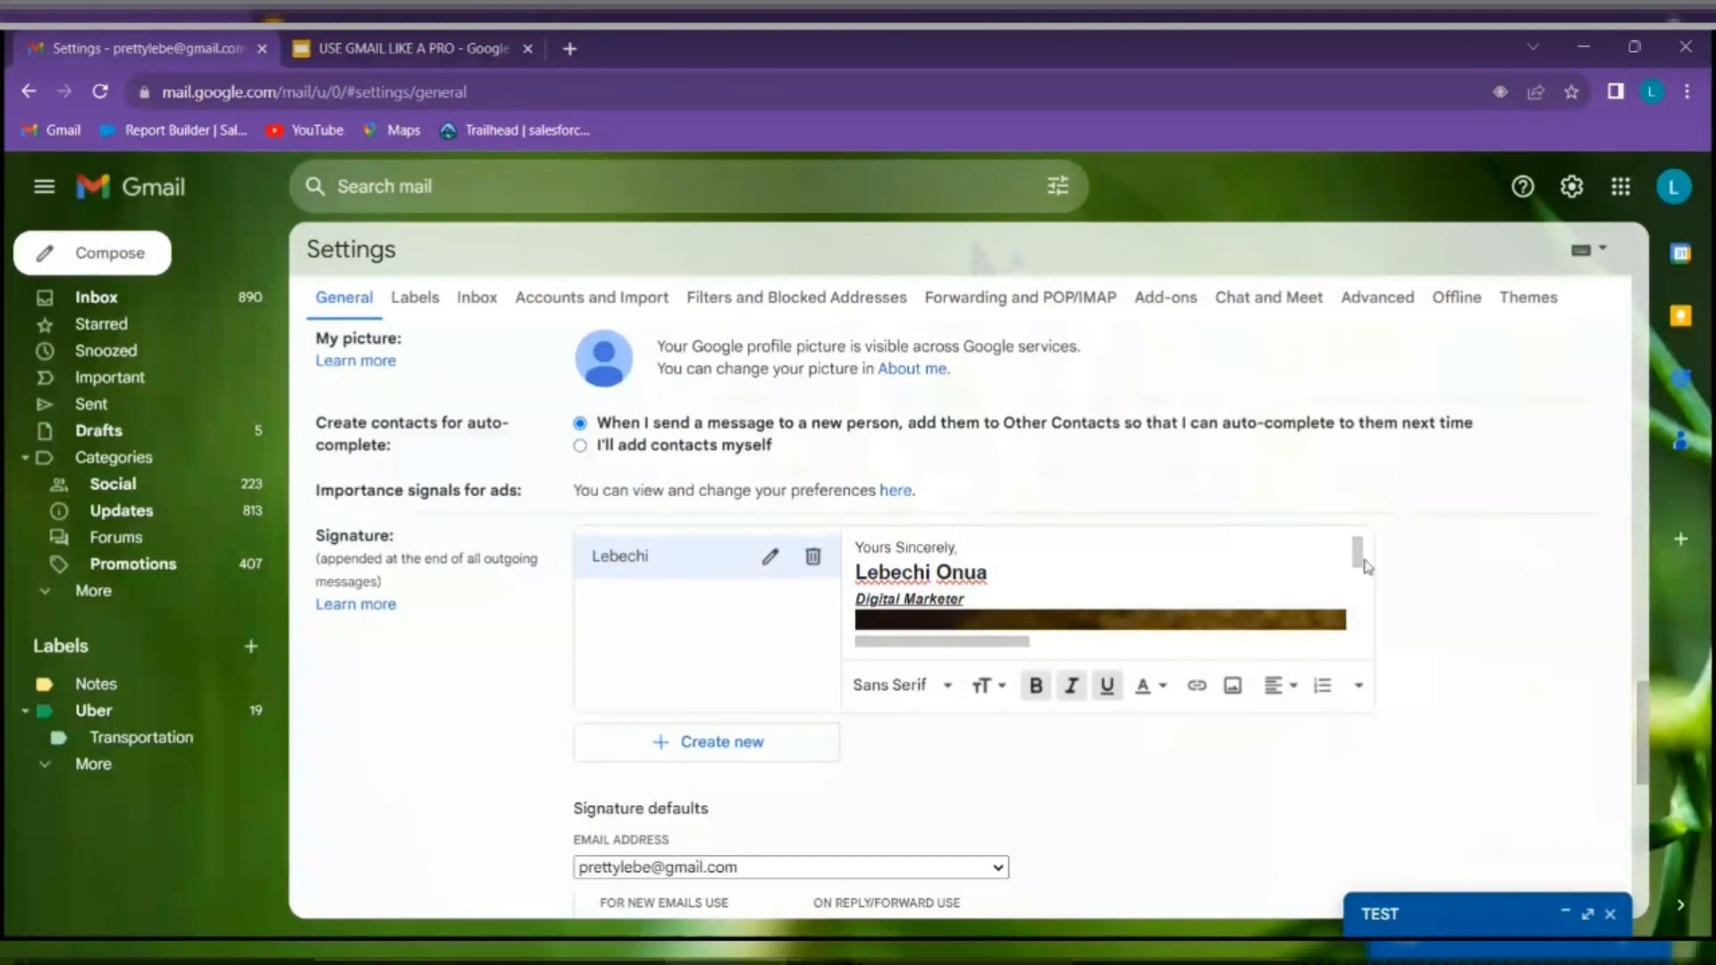
Resize the signature photo to Small from its right-click size options
{"action": "scroll", "coordinate": [1359, 571], "scroll_direction": "right", "scroll_amount": 3}
{"action": "mouse_move", "coordinate": [1358, 554]}
{"action": "left_mouse_down"}
{"action": "mouse_move", "coordinate": [1358, 615]}
{"action": "mouse_move", "coordinate": [1358, 550]}
{"action": "left_mouse_up"}
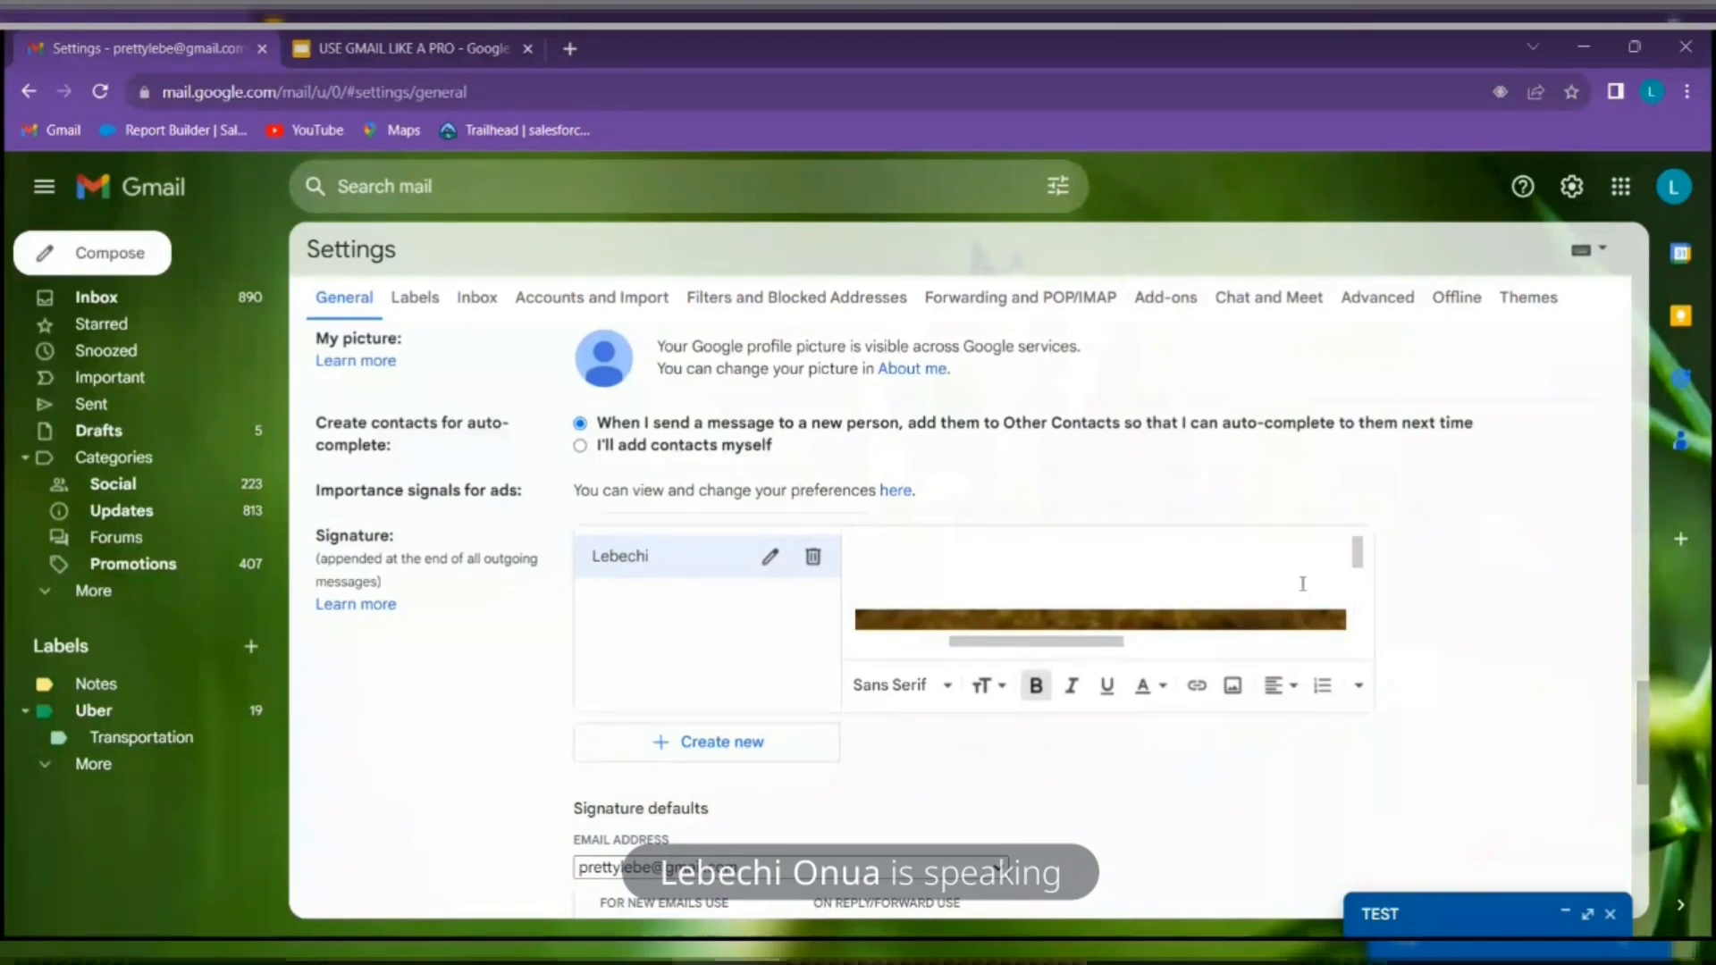
{"action": "left_click_drag", "start_coordinate": [1106, 642], "coordinate": [931, 647]}
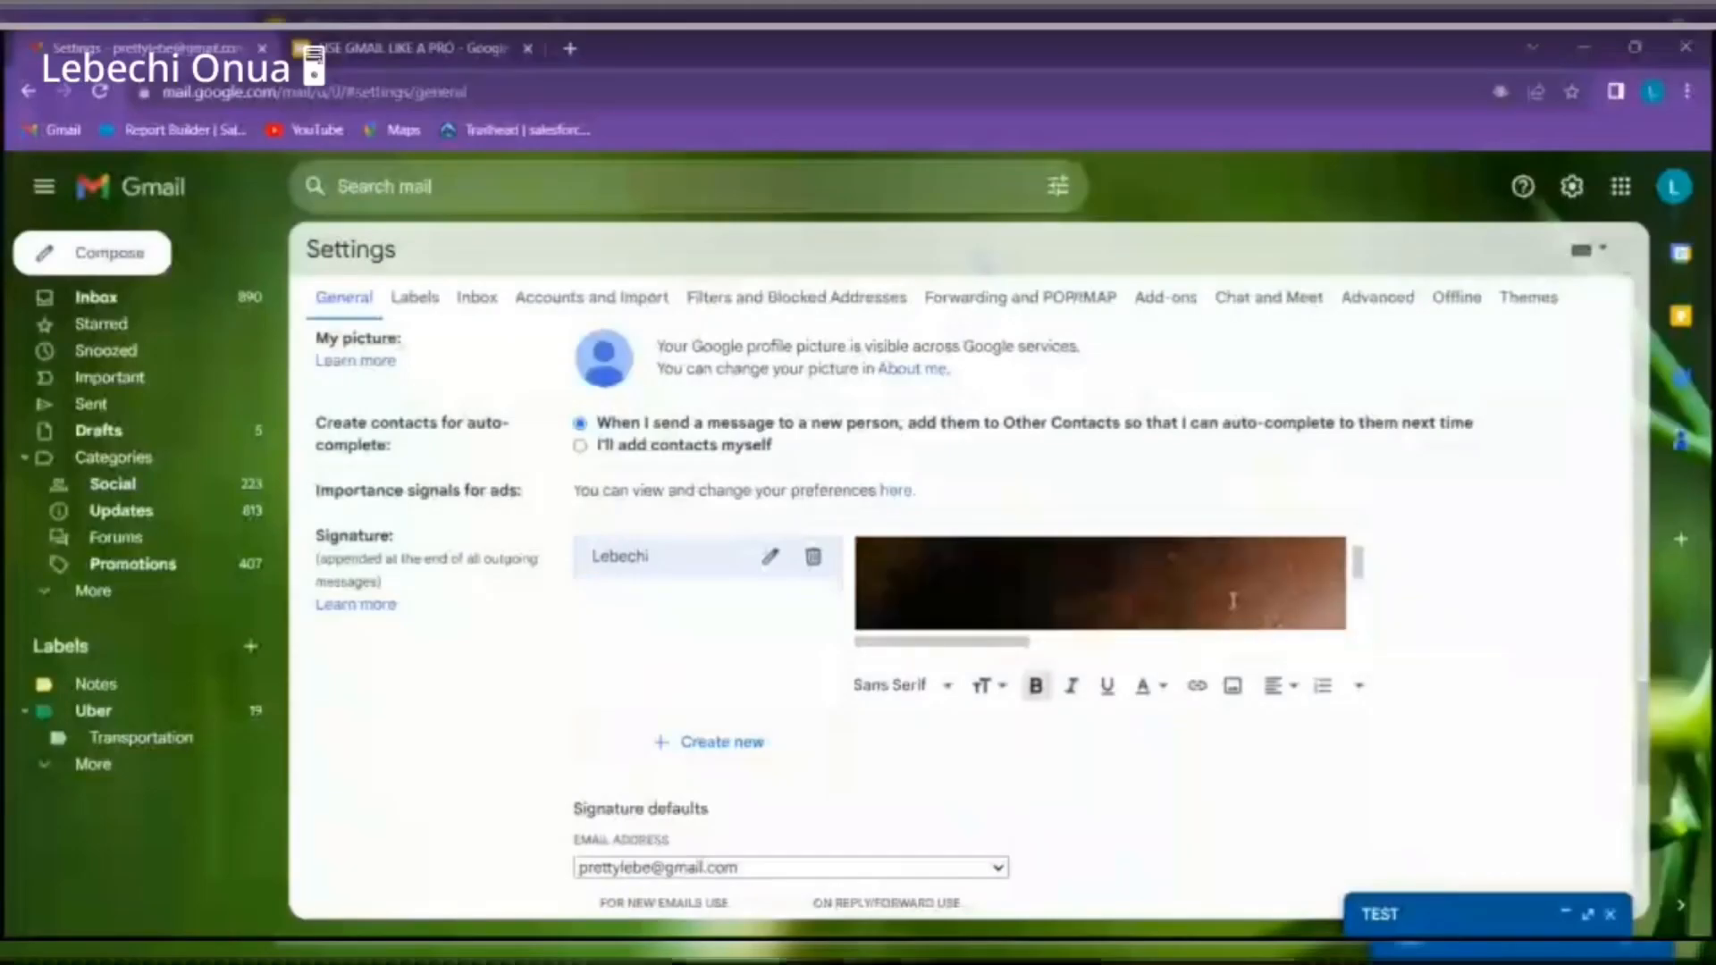
{"action": "right_click", "coordinate": [1233, 608]}
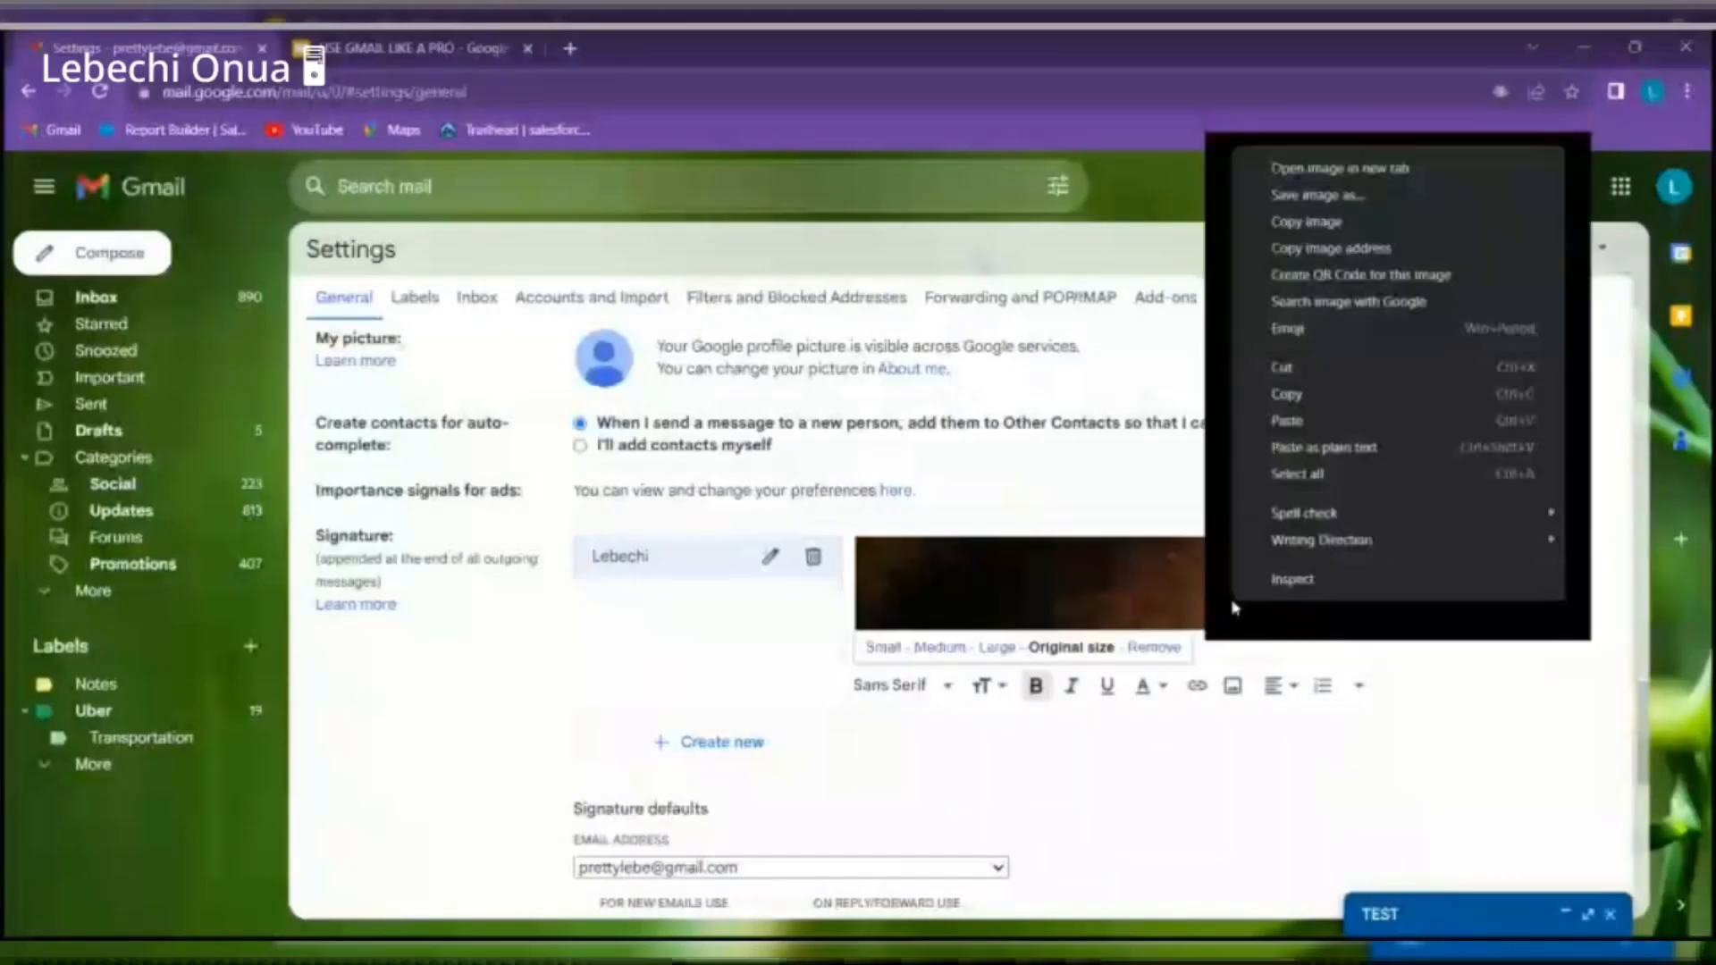
{"action": "left_click", "coordinate": [885, 648]}
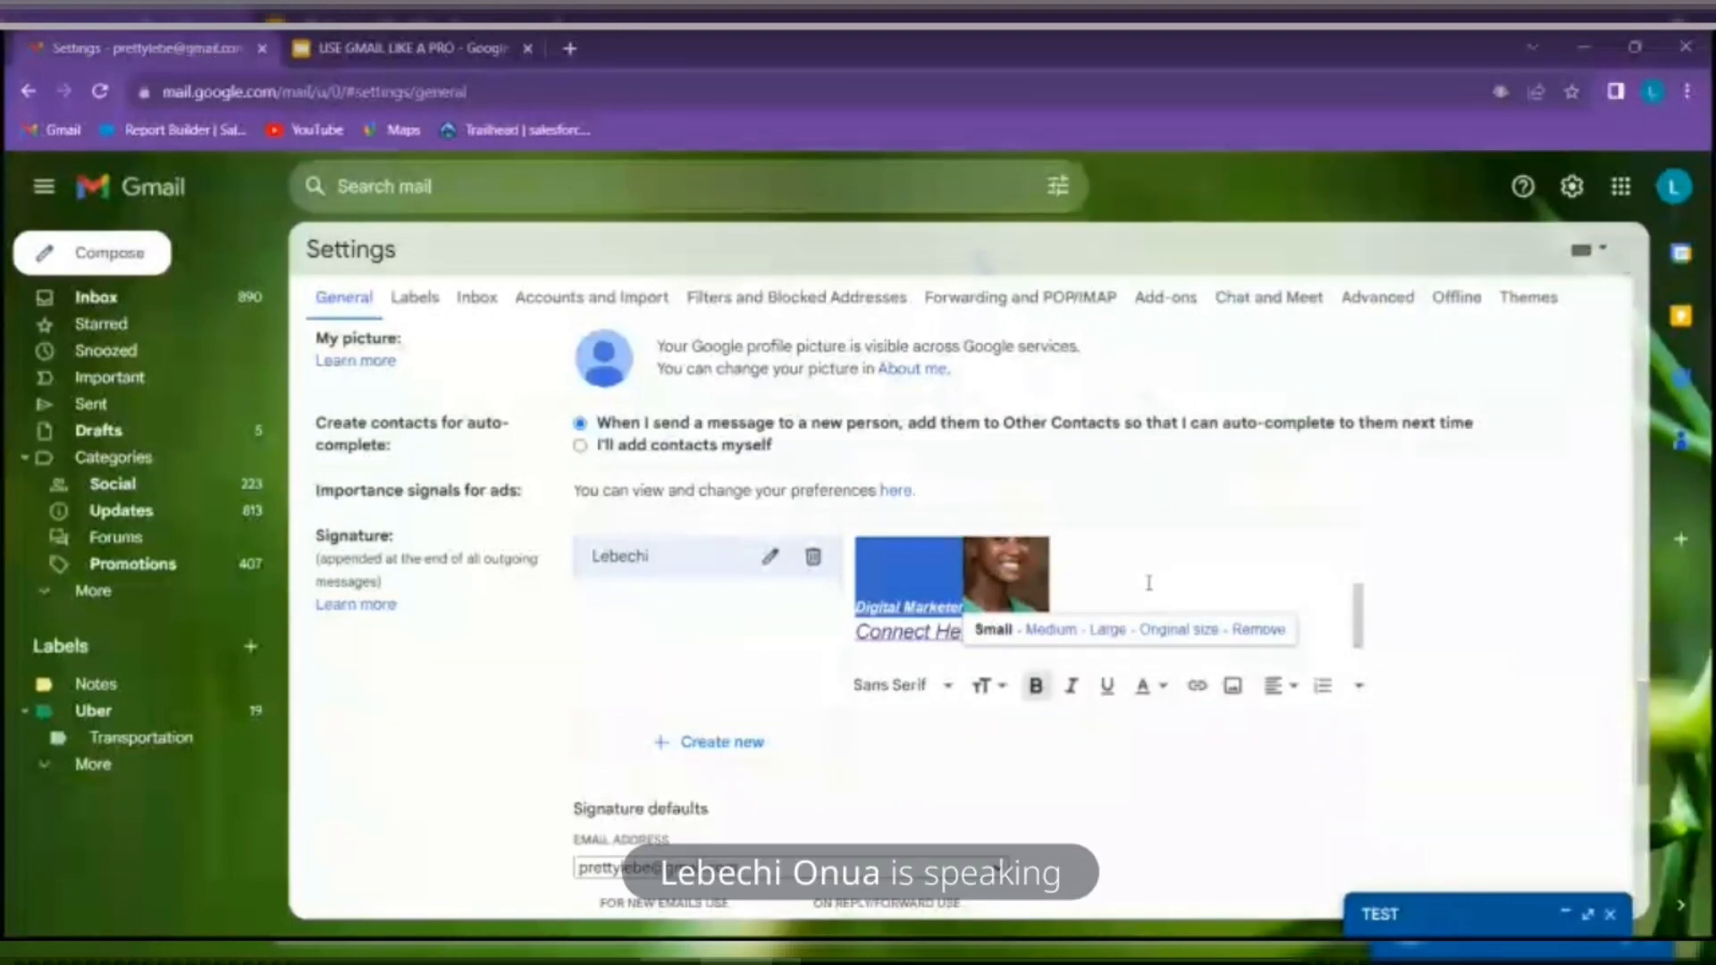
{"action": "left_click", "coordinate": [968, 597]}
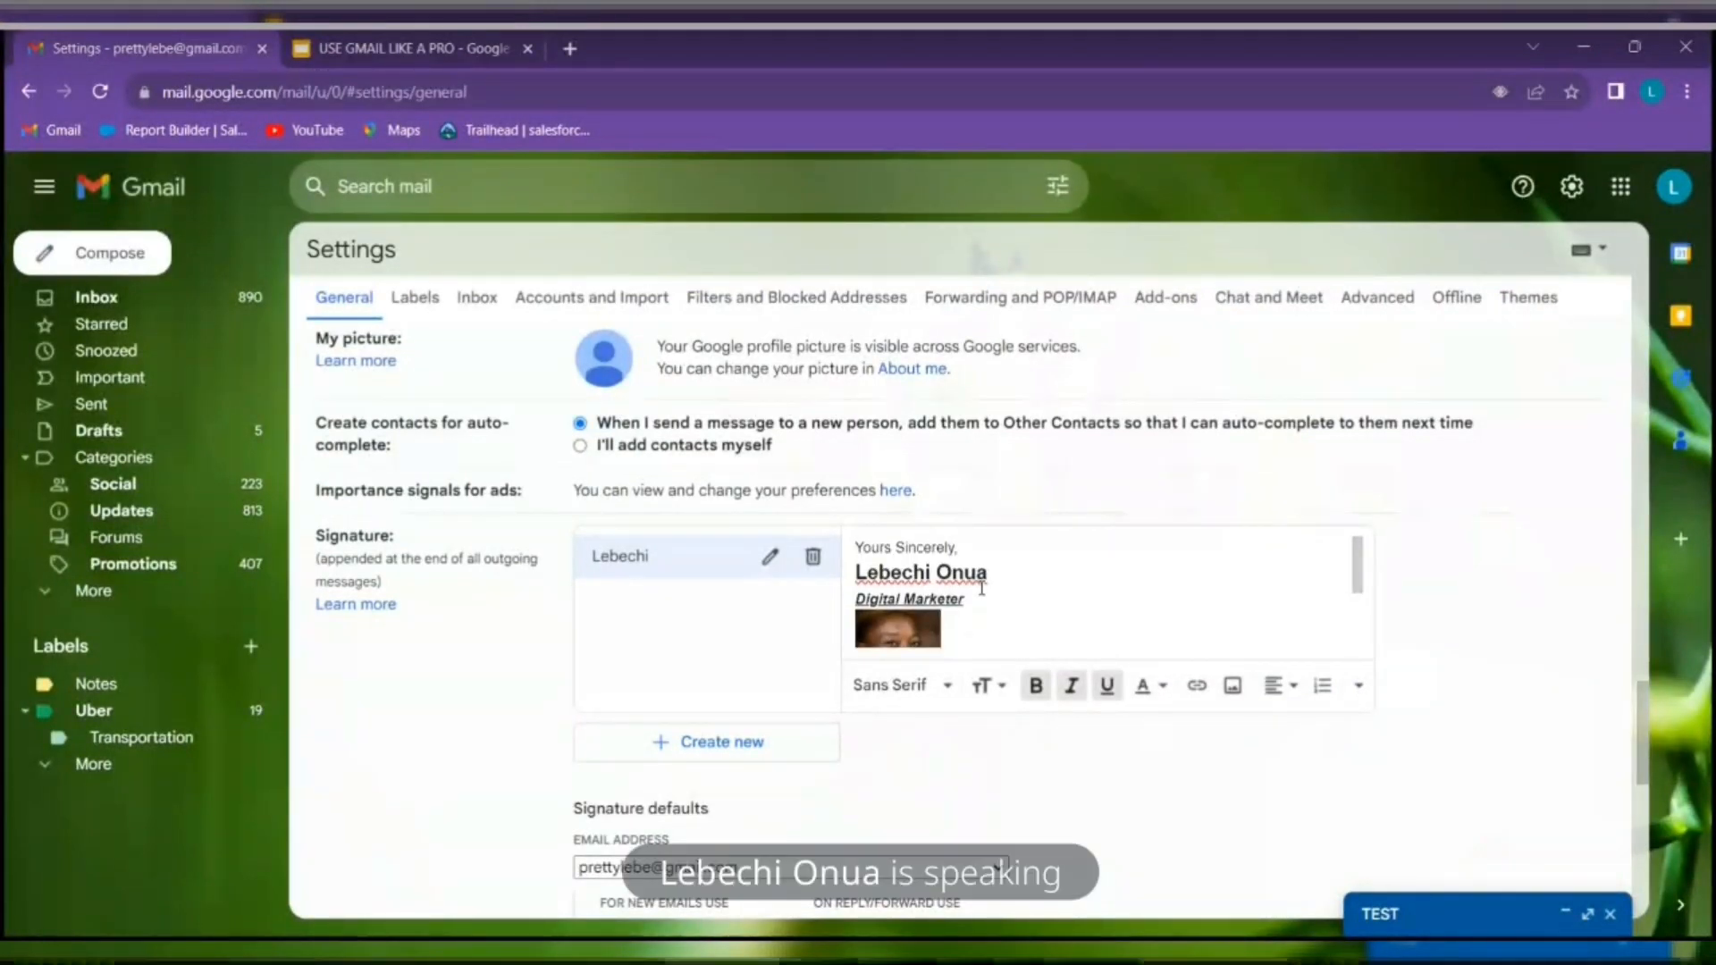
{"action": "scroll", "coordinate": [983, 592], "scroll_direction": "up", "scroll_amount": 1}
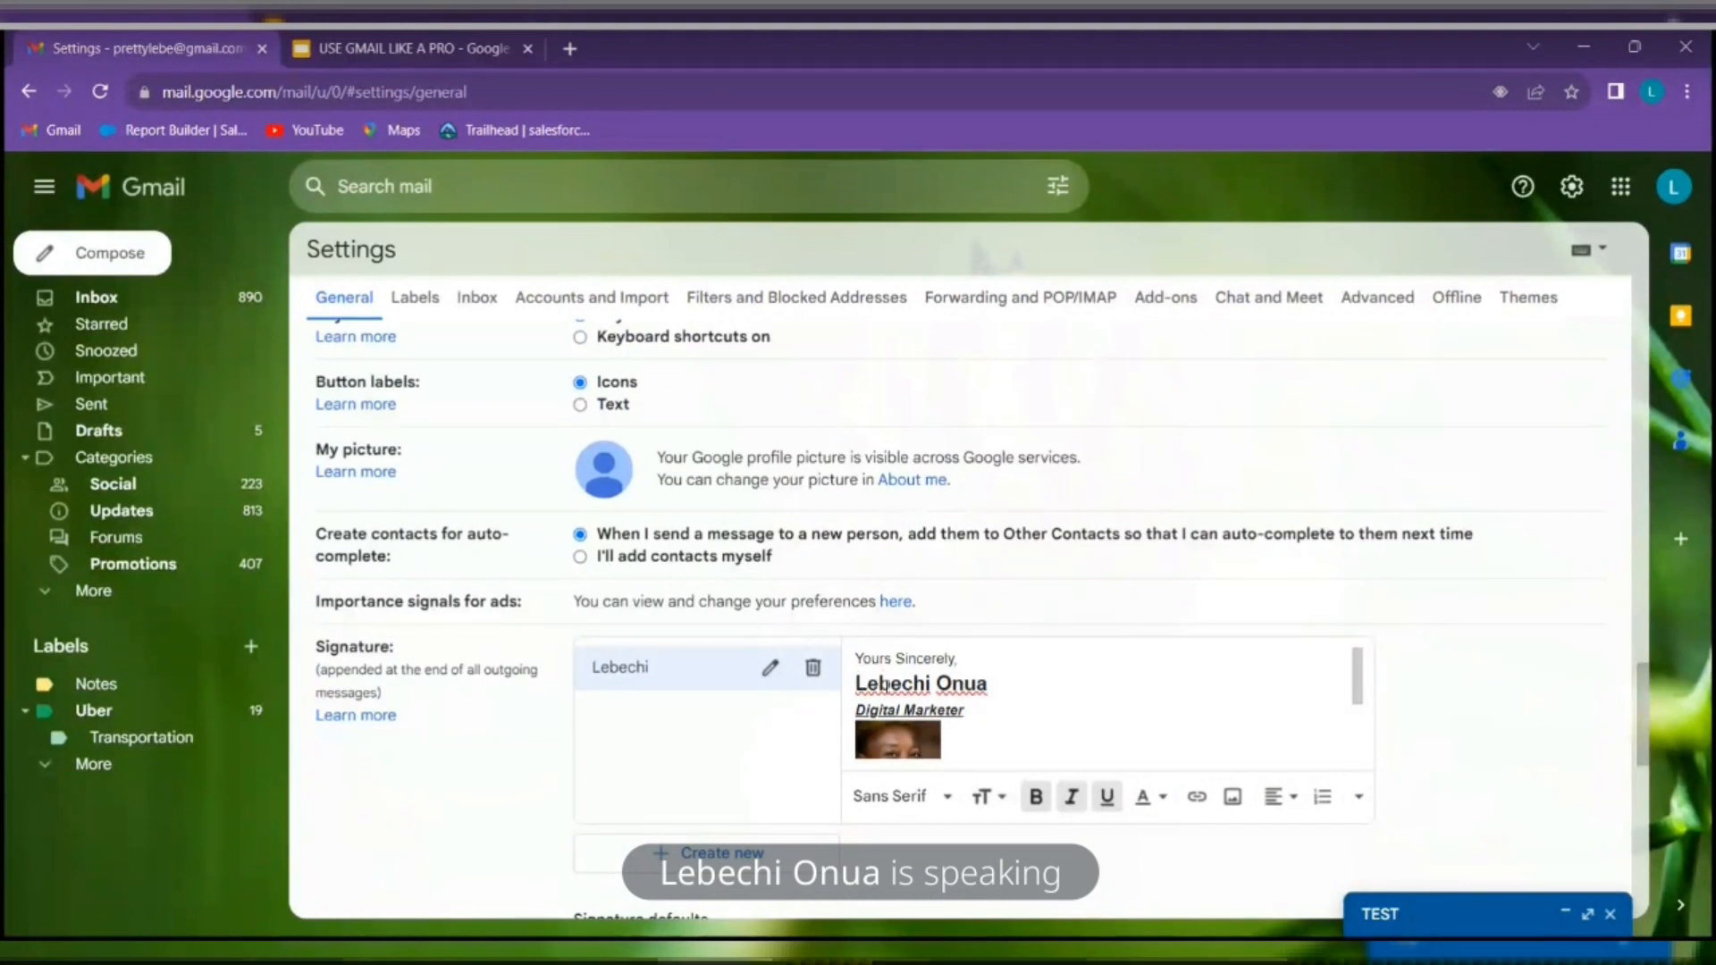
{"action": "left_click", "coordinate": [1123, 740]}
{"action": "mouse_move", "coordinate": [856, 658]}
{"action": "left_mouse_down"}
{"action": "mouse_move", "coordinate": [984, 688]}
{"action": "mouse_move", "coordinate": [967, 711]}
{"action": "left_mouse_up"}
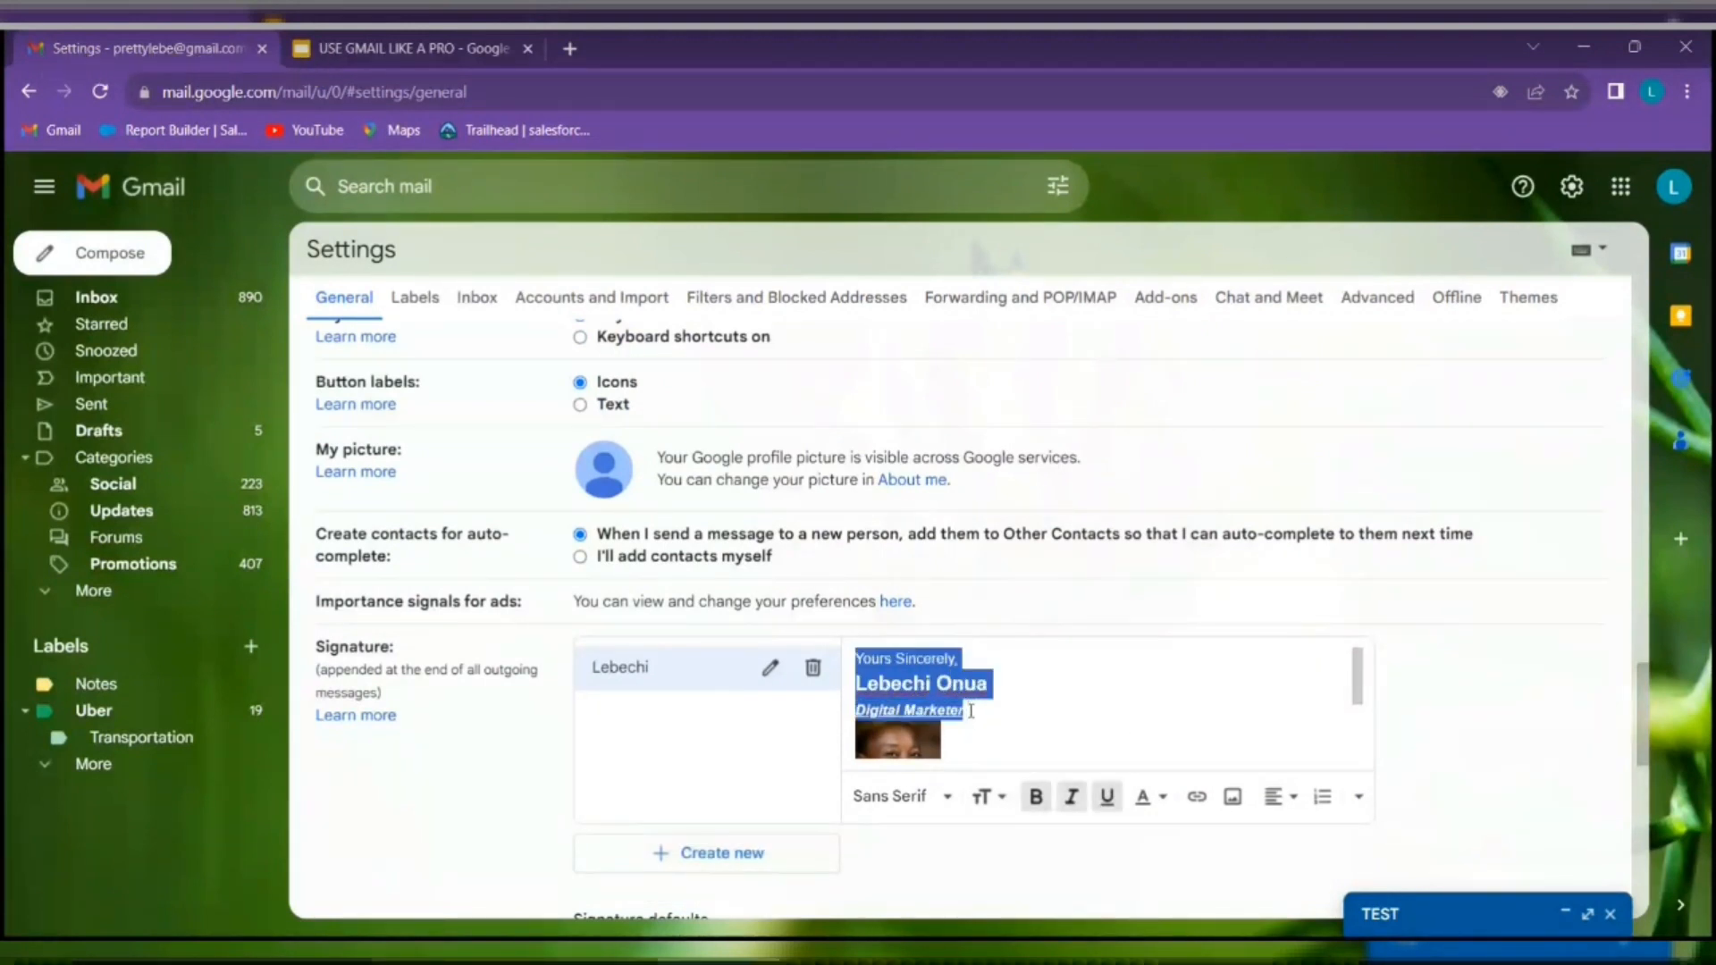
{"action": "left_click", "coordinate": [1271, 800]}
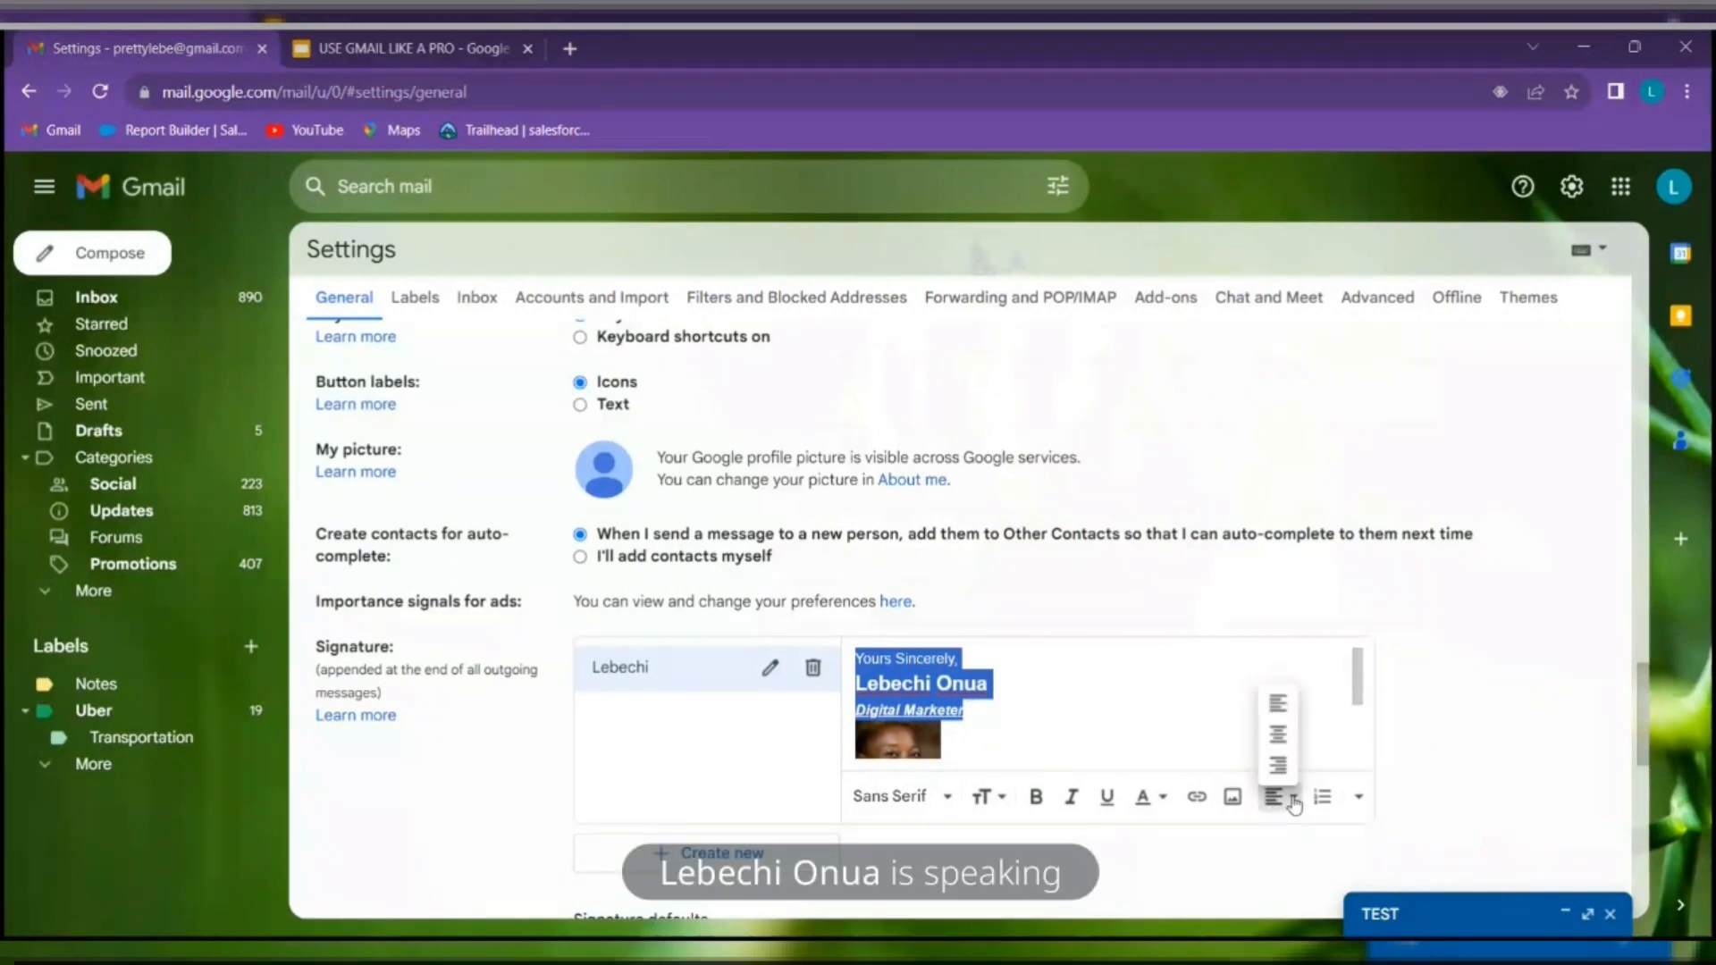
{"action": "left_click", "coordinate": [1283, 734]}
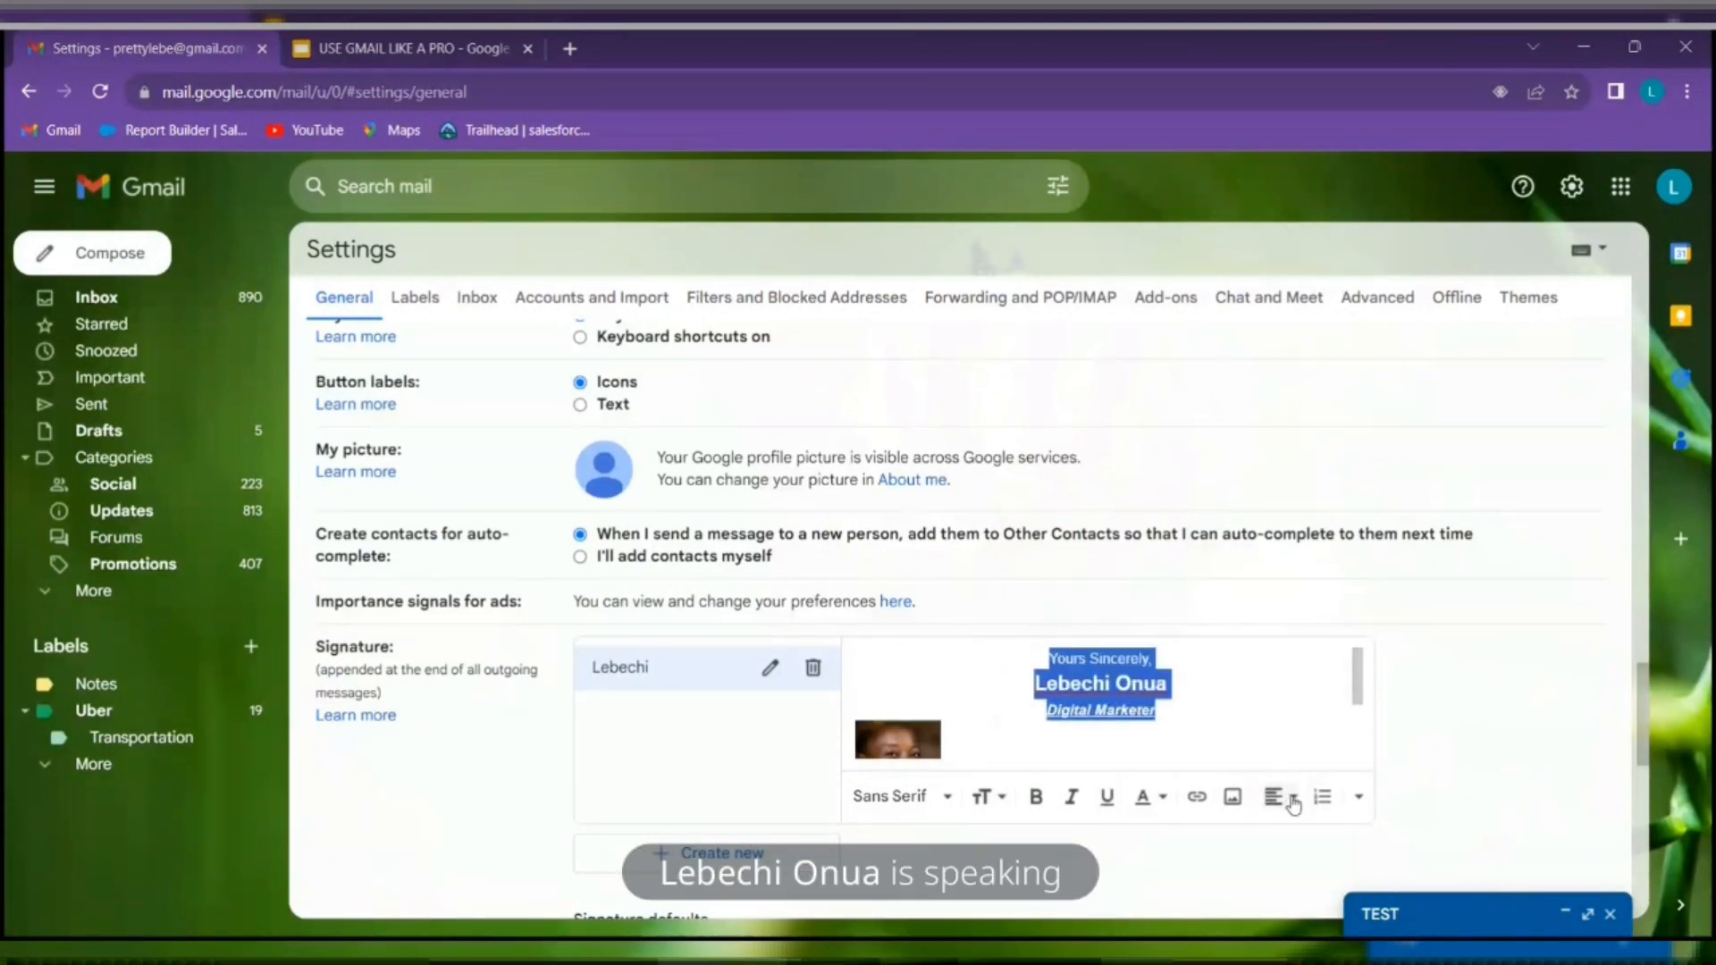
{"action": "left_click", "coordinate": [1274, 797]}
{"action": "left_click", "coordinate": [1279, 765]}
{"action": "left_click", "coordinate": [1276, 797]}
{"action": "left_click", "coordinate": [1281, 708]}
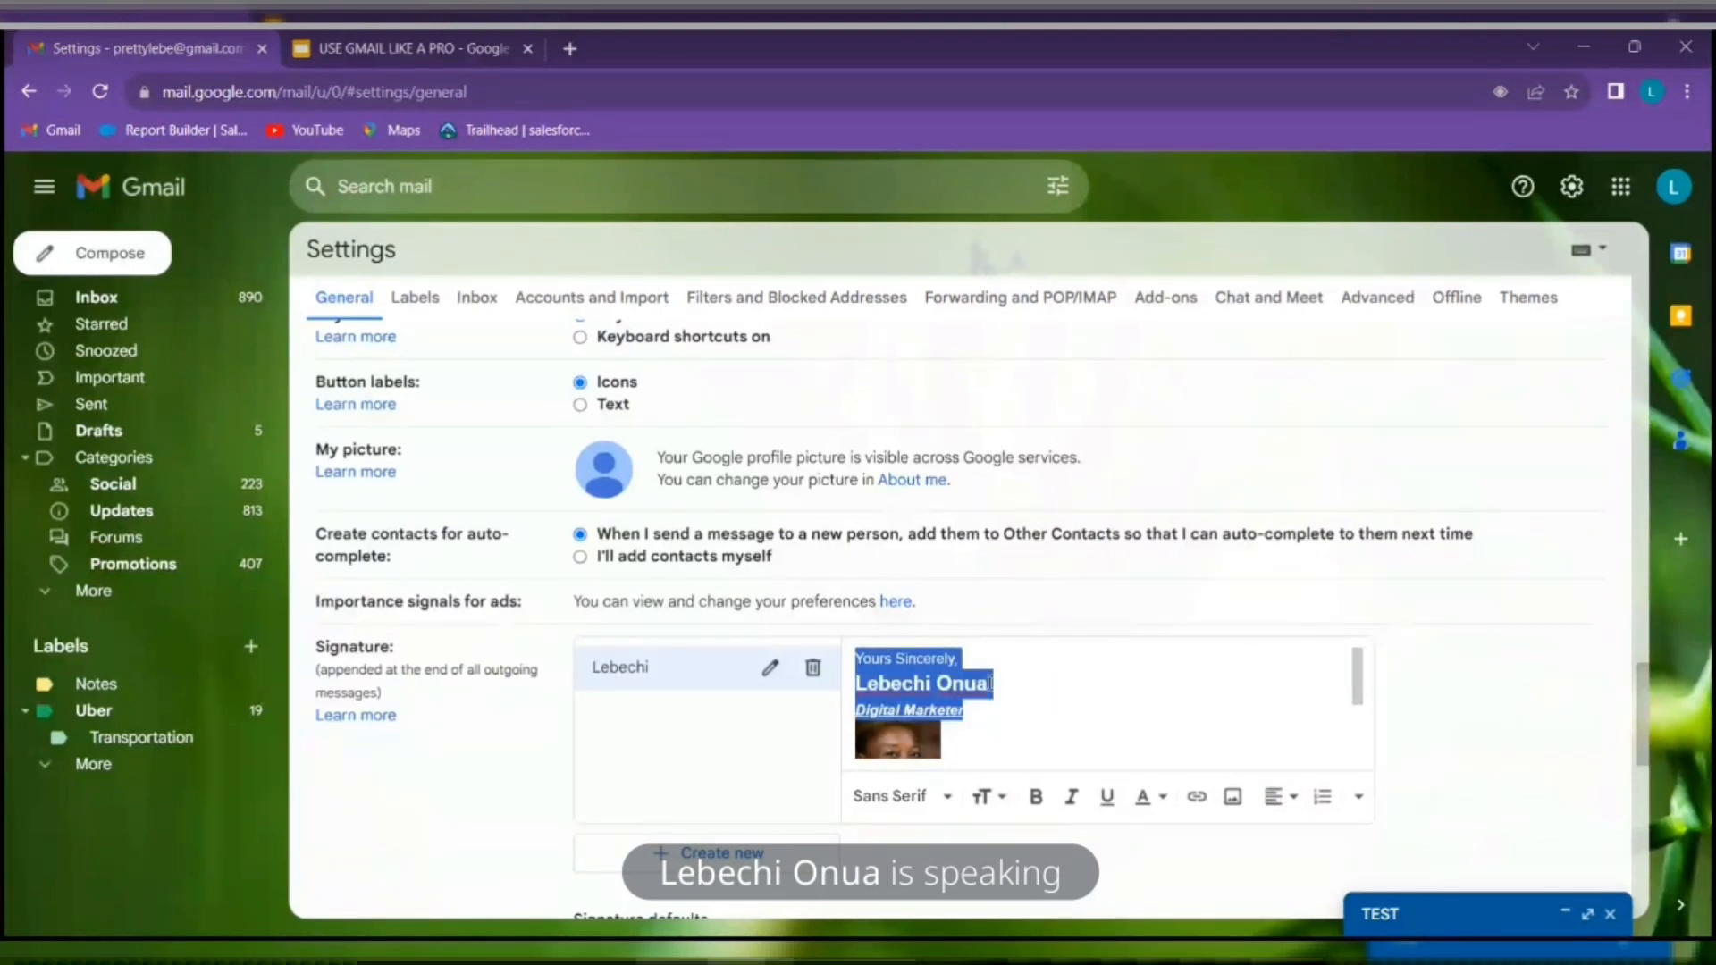
{"action": "scroll", "coordinate": [995, 716], "scroll_direction": "down", "scroll_amount": 2}
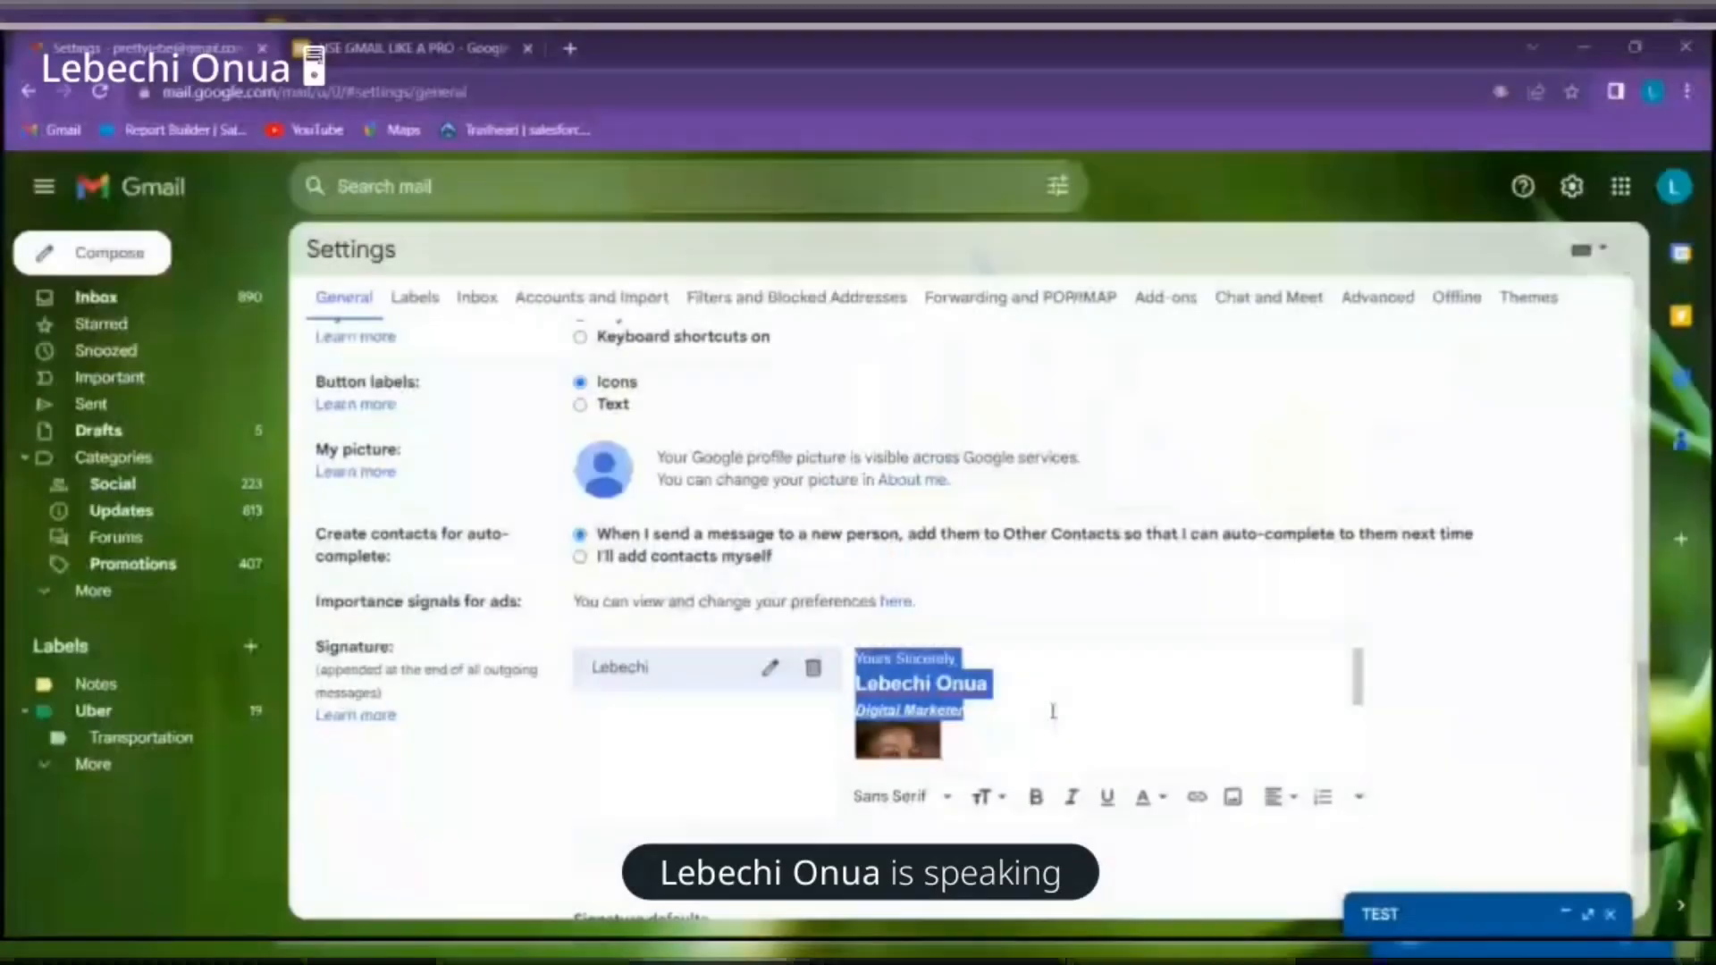
Under Signature defaults, set 'For new emails use' to the newly created signature
{"action": "left_click", "coordinate": [1055, 729]}
{"action": "scroll", "coordinate": [1249, 728], "scroll_direction": "down", "scroll_amount": 2}
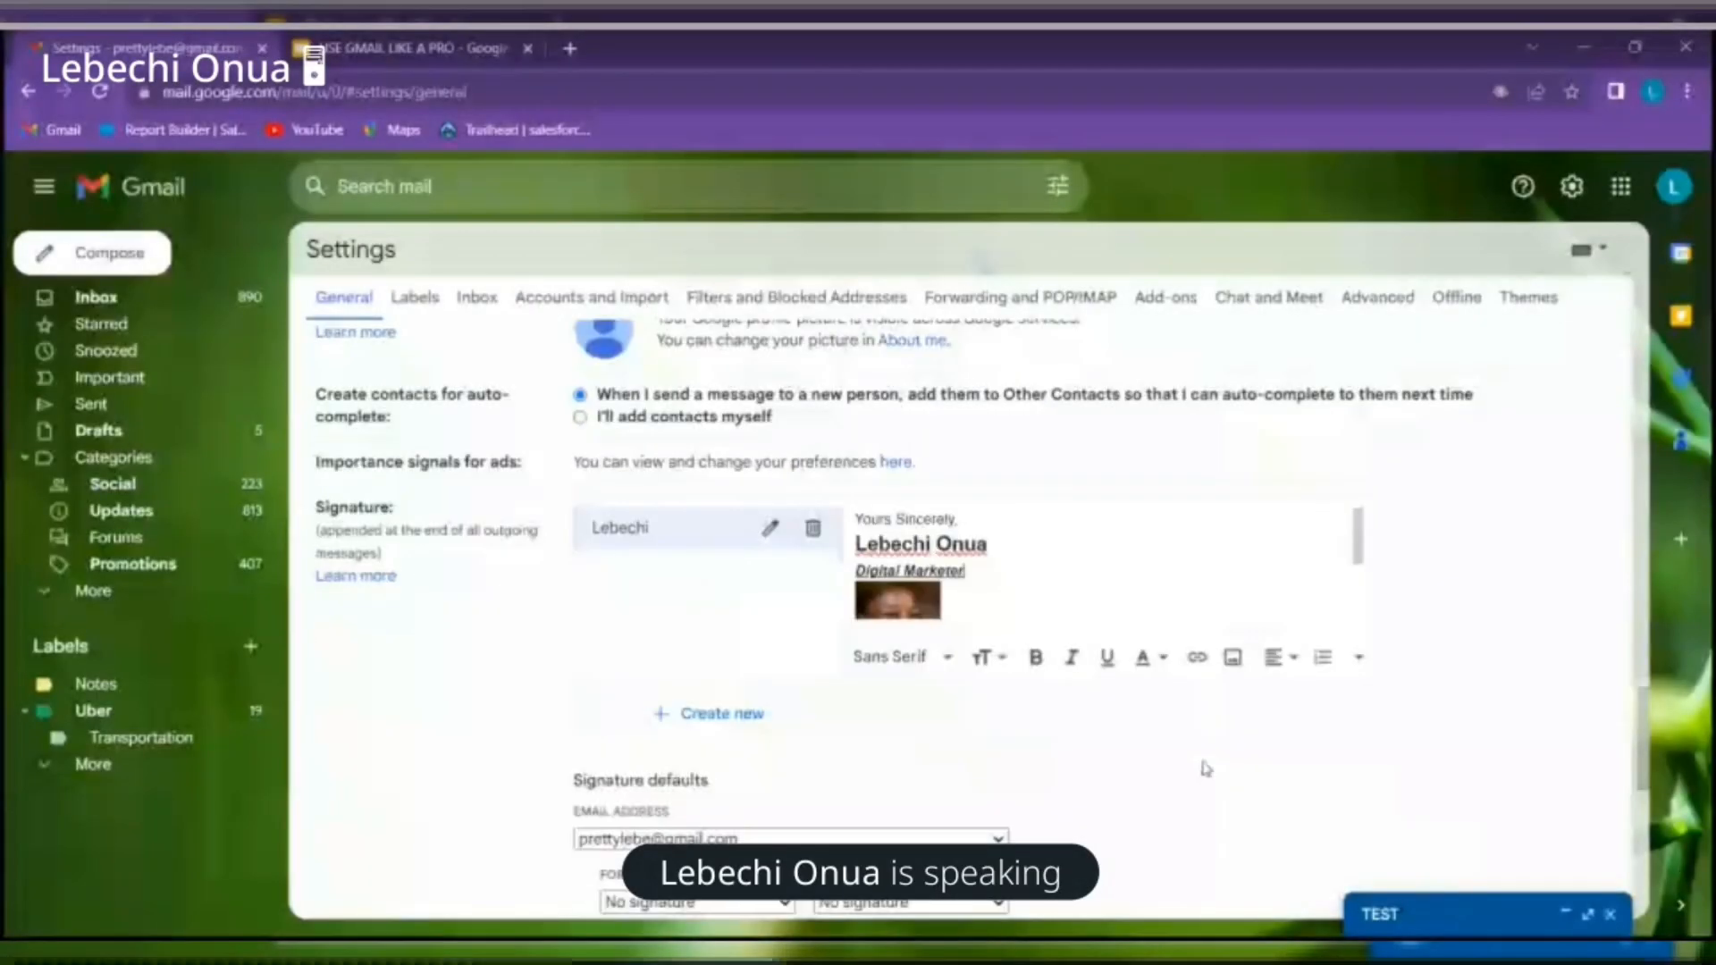
{"action": "scroll", "coordinate": [1211, 738], "scroll_direction": "down", "scroll_amount": 2}
{"action": "scroll", "coordinate": [1218, 705], "scroll_direction": "up", "scroll_amount": 2}
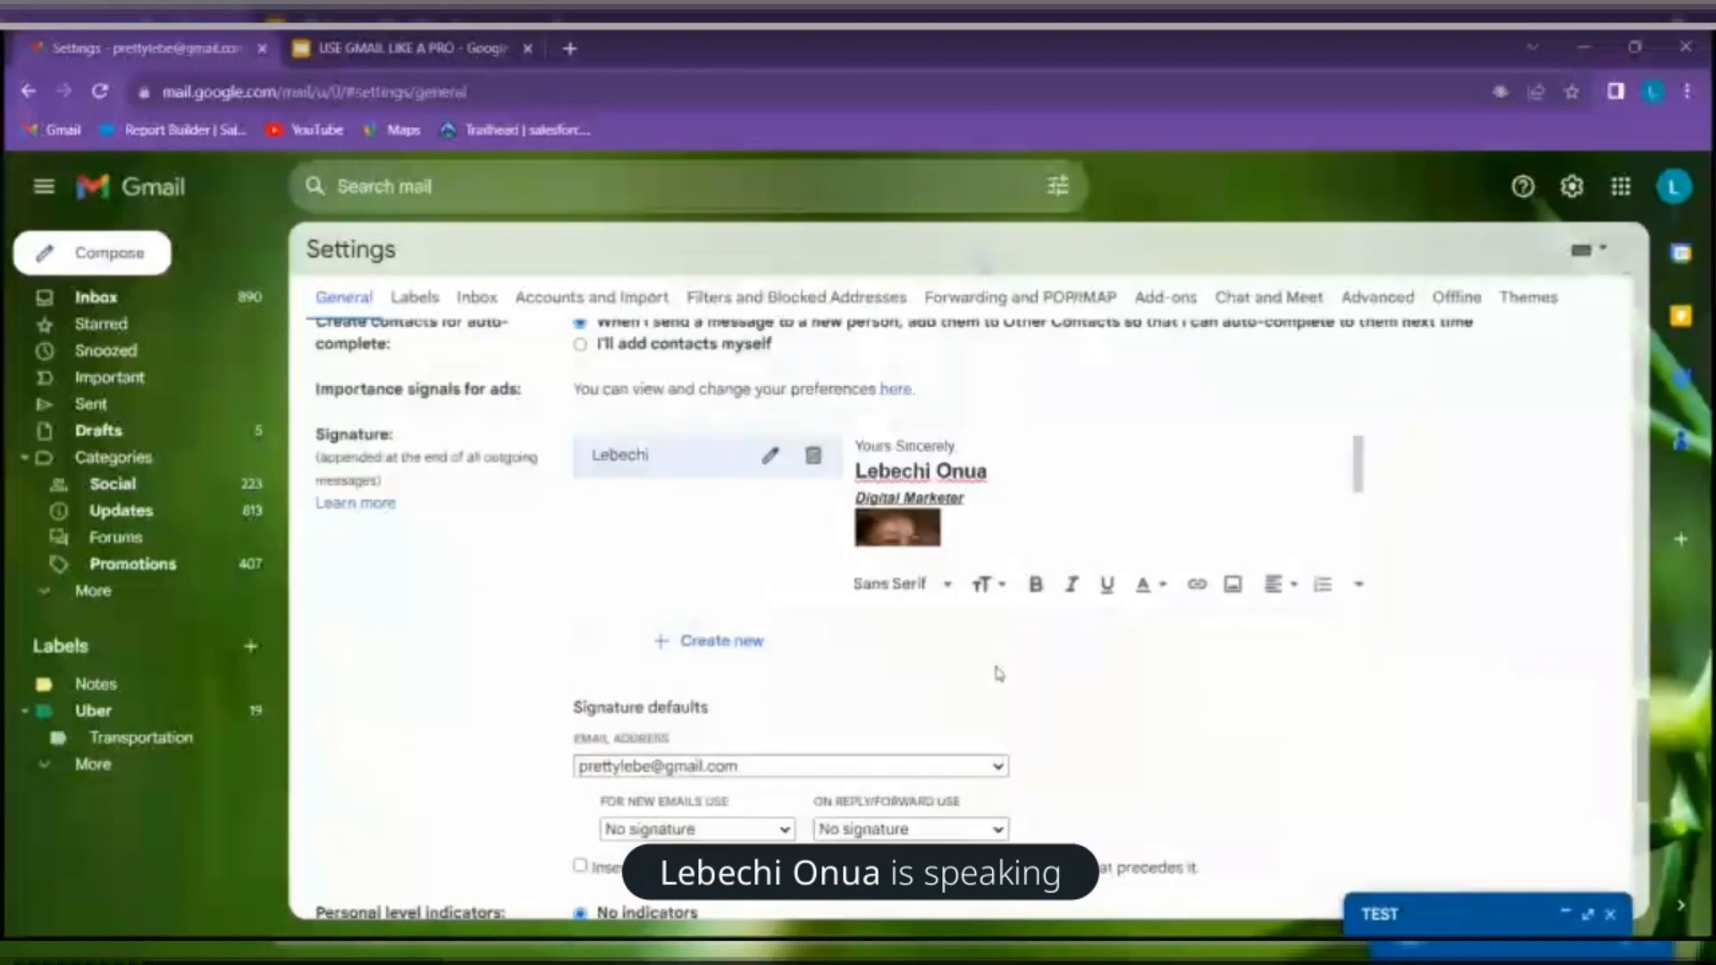
{"action": "scroll", "coordinate": [1010, 670], "scroll_direction": "up", "scroll_amount": 2}
{"action": "scroll", "coordinate": [1010, 671], "scroll_direction": "down", "scroll_amount": 3}
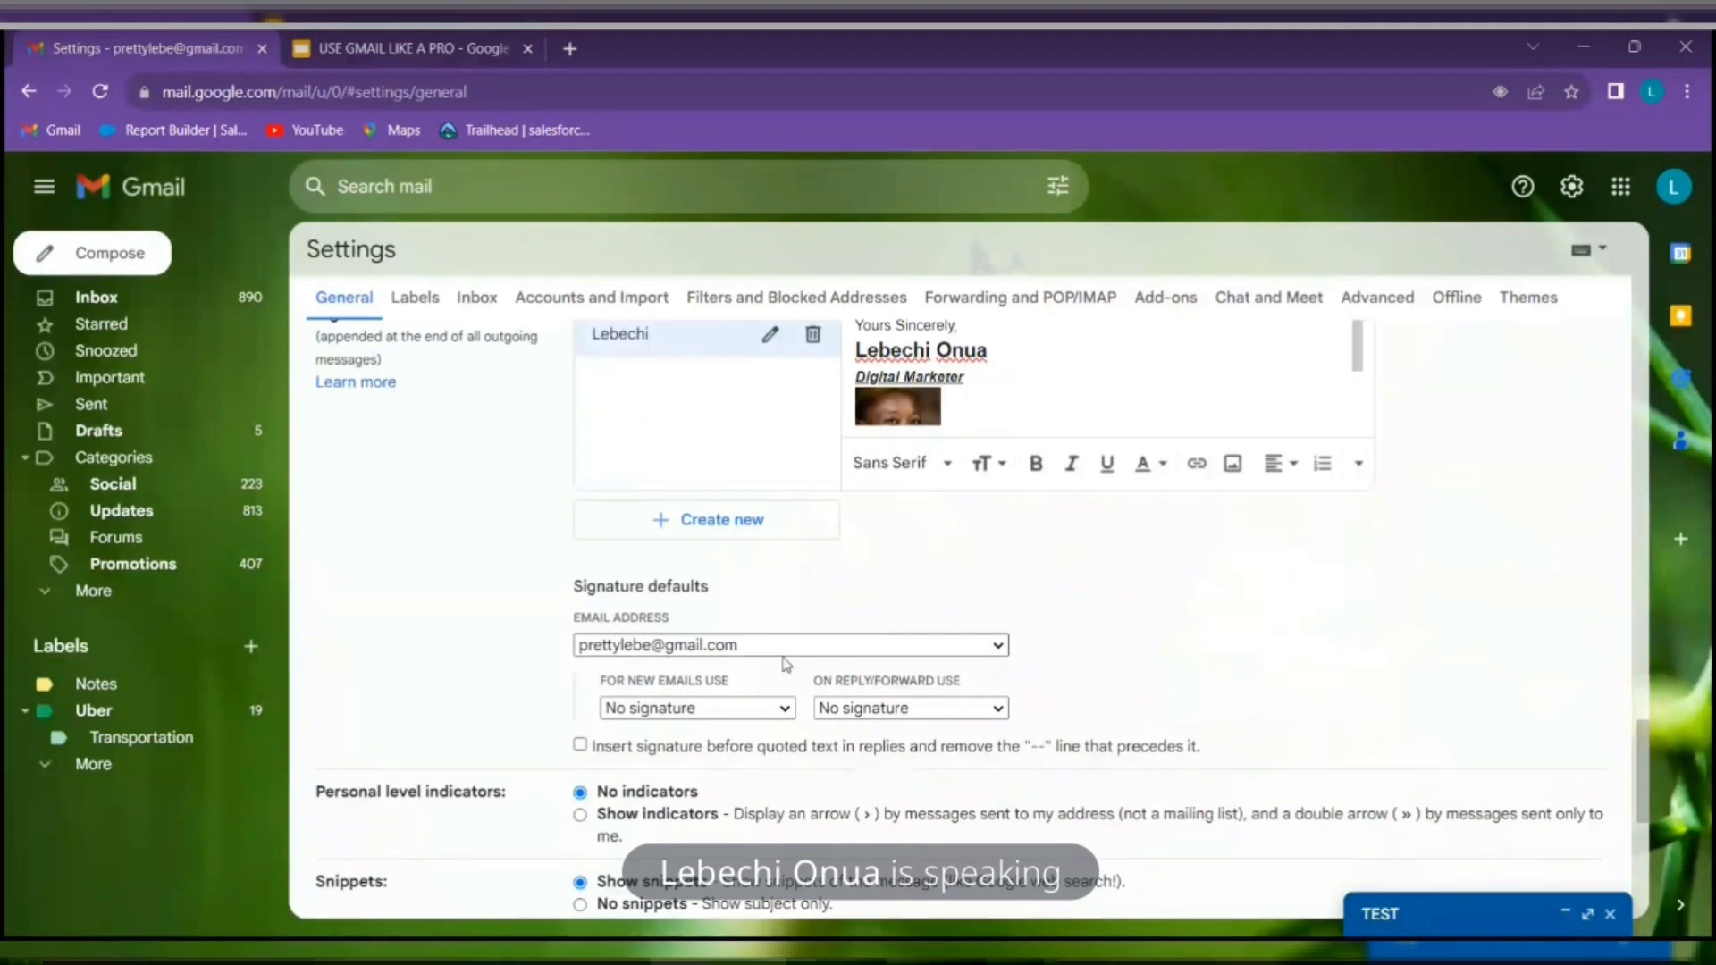
{"action": "left_click", "coordinate": [785, 708]}
{"action": "left_click", "coordinate": [727, 746]}
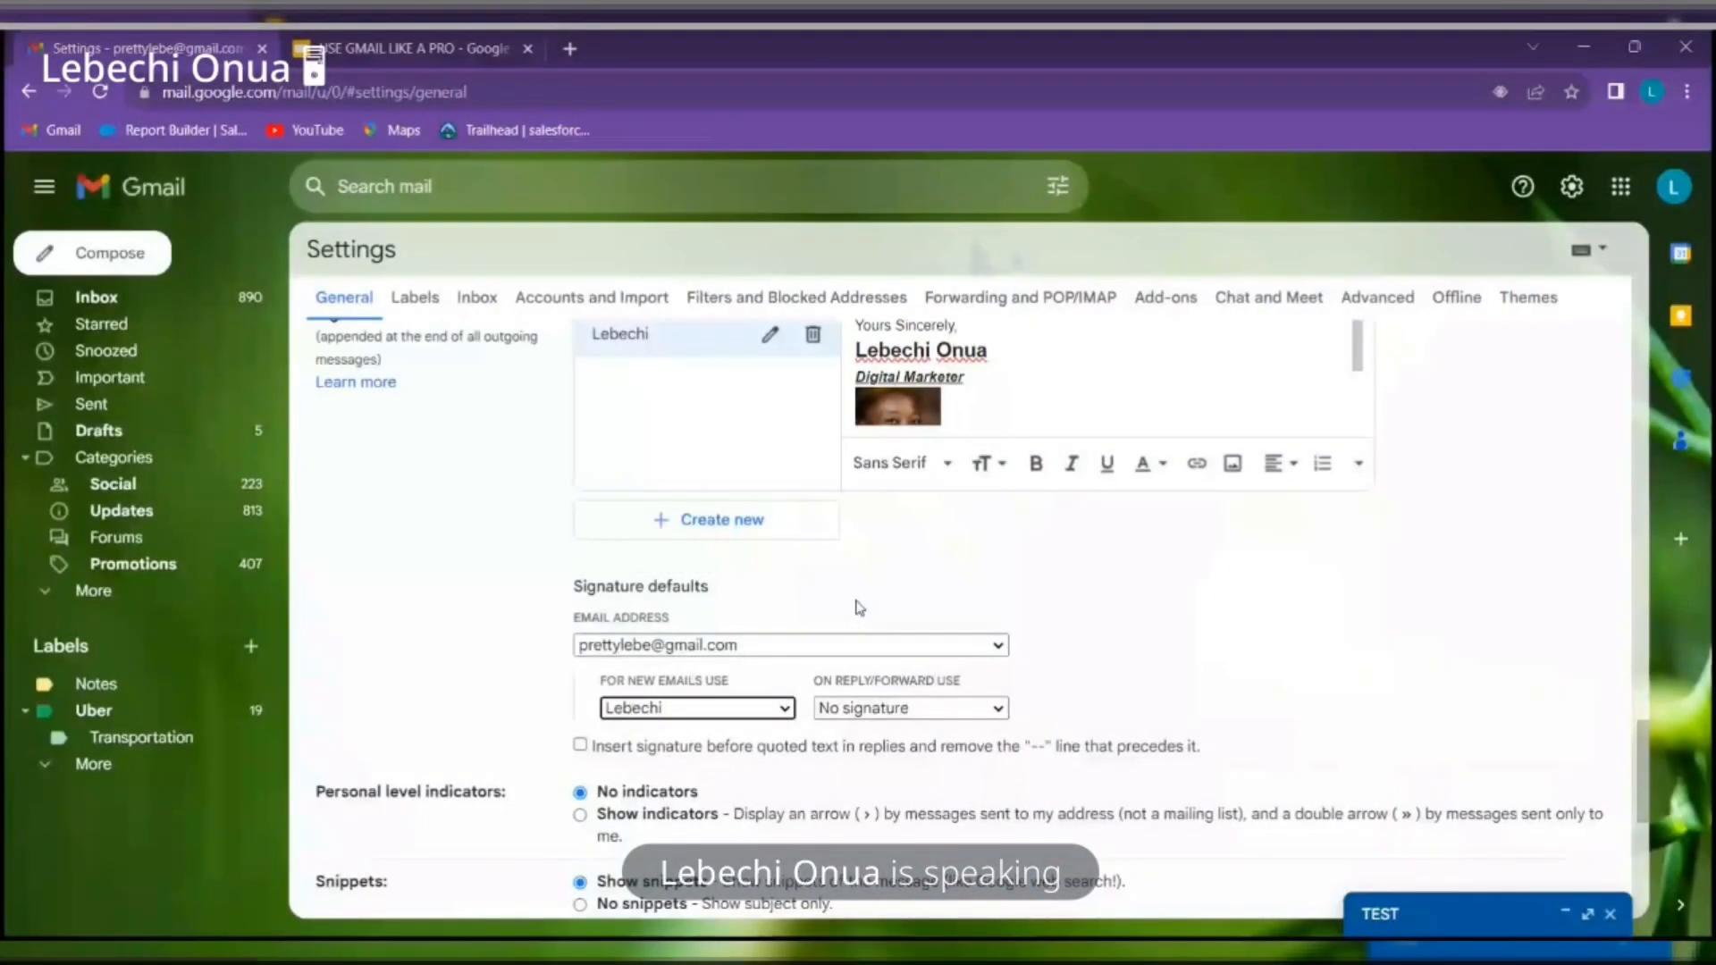
{"action": "scroll", "coordinate": [841, 405], "scroll_direction": "up", "scroll_amount": 1}
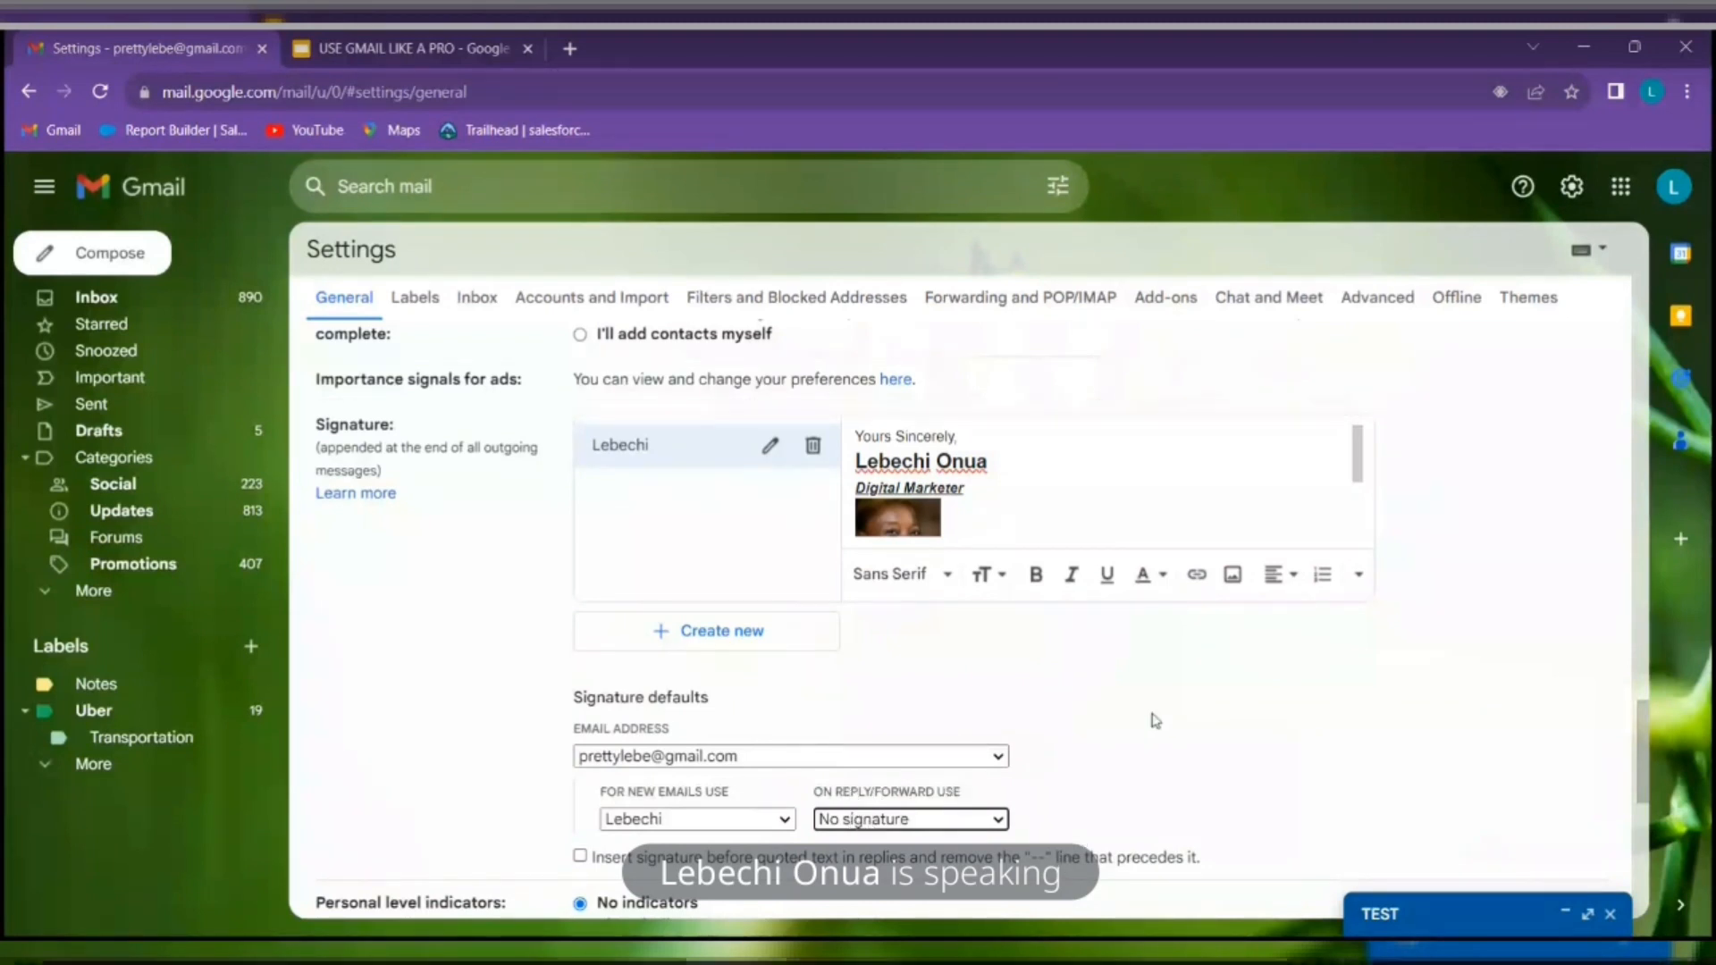
Create a second, empty signature with an executive-style name, then view the original signature
{"action": "left_click", "coordinate": [728, 643]}
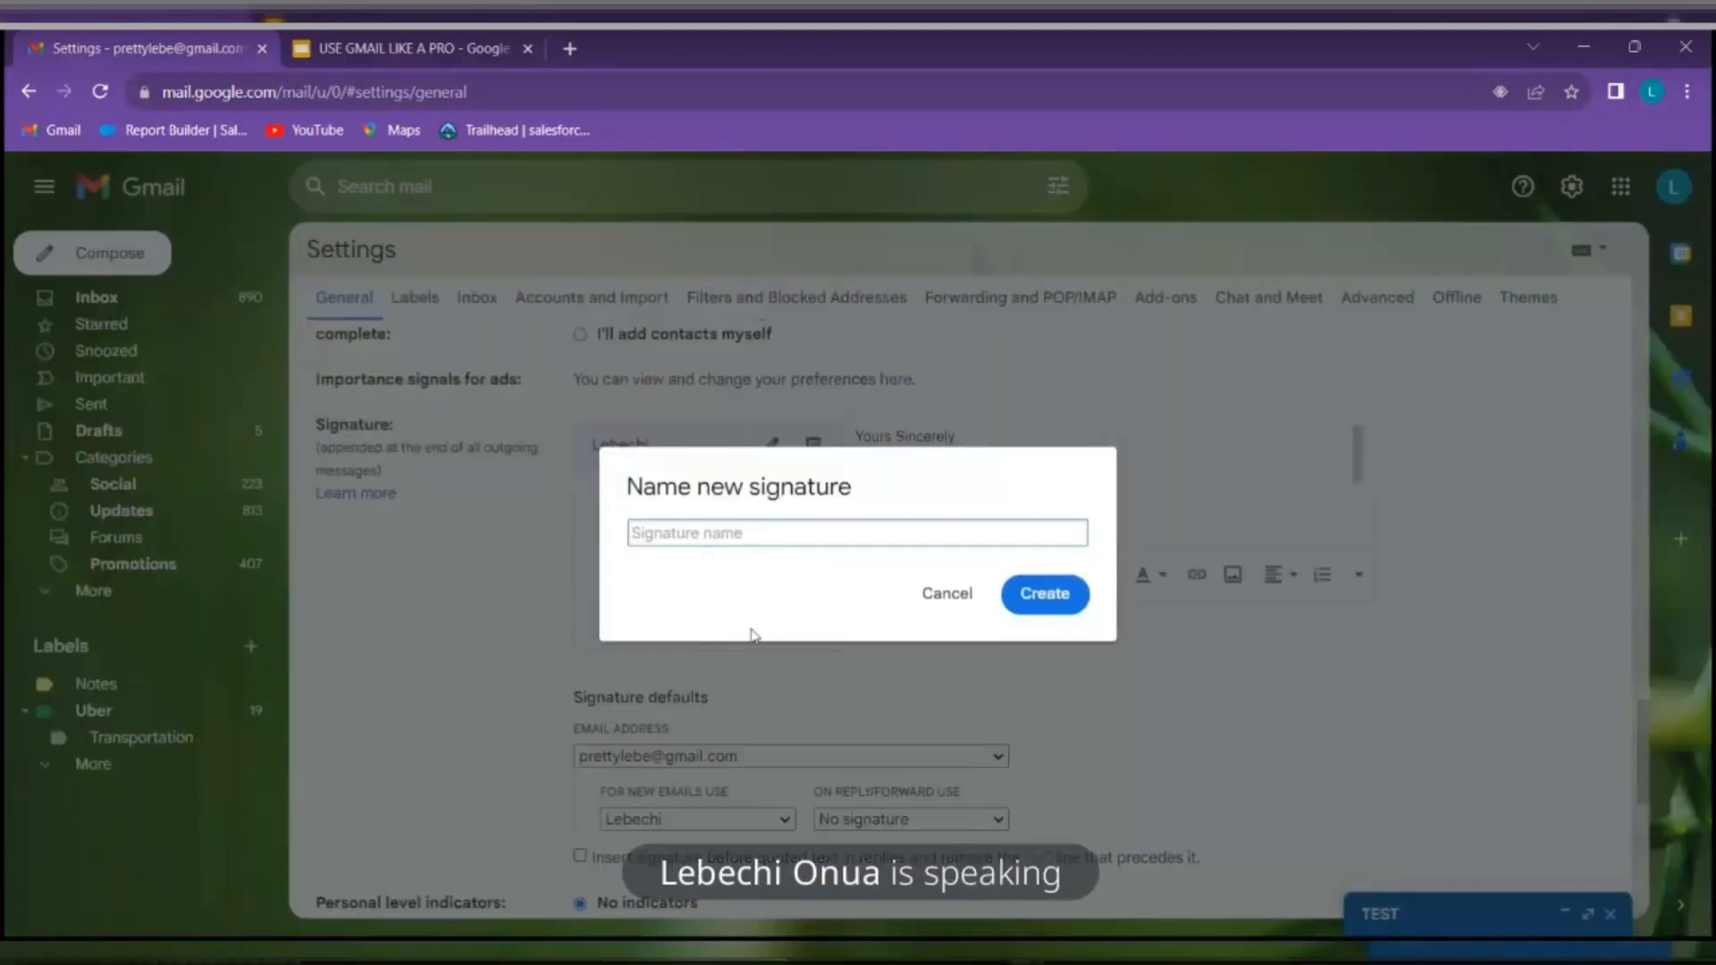
{"action": "type", "text": "E"}
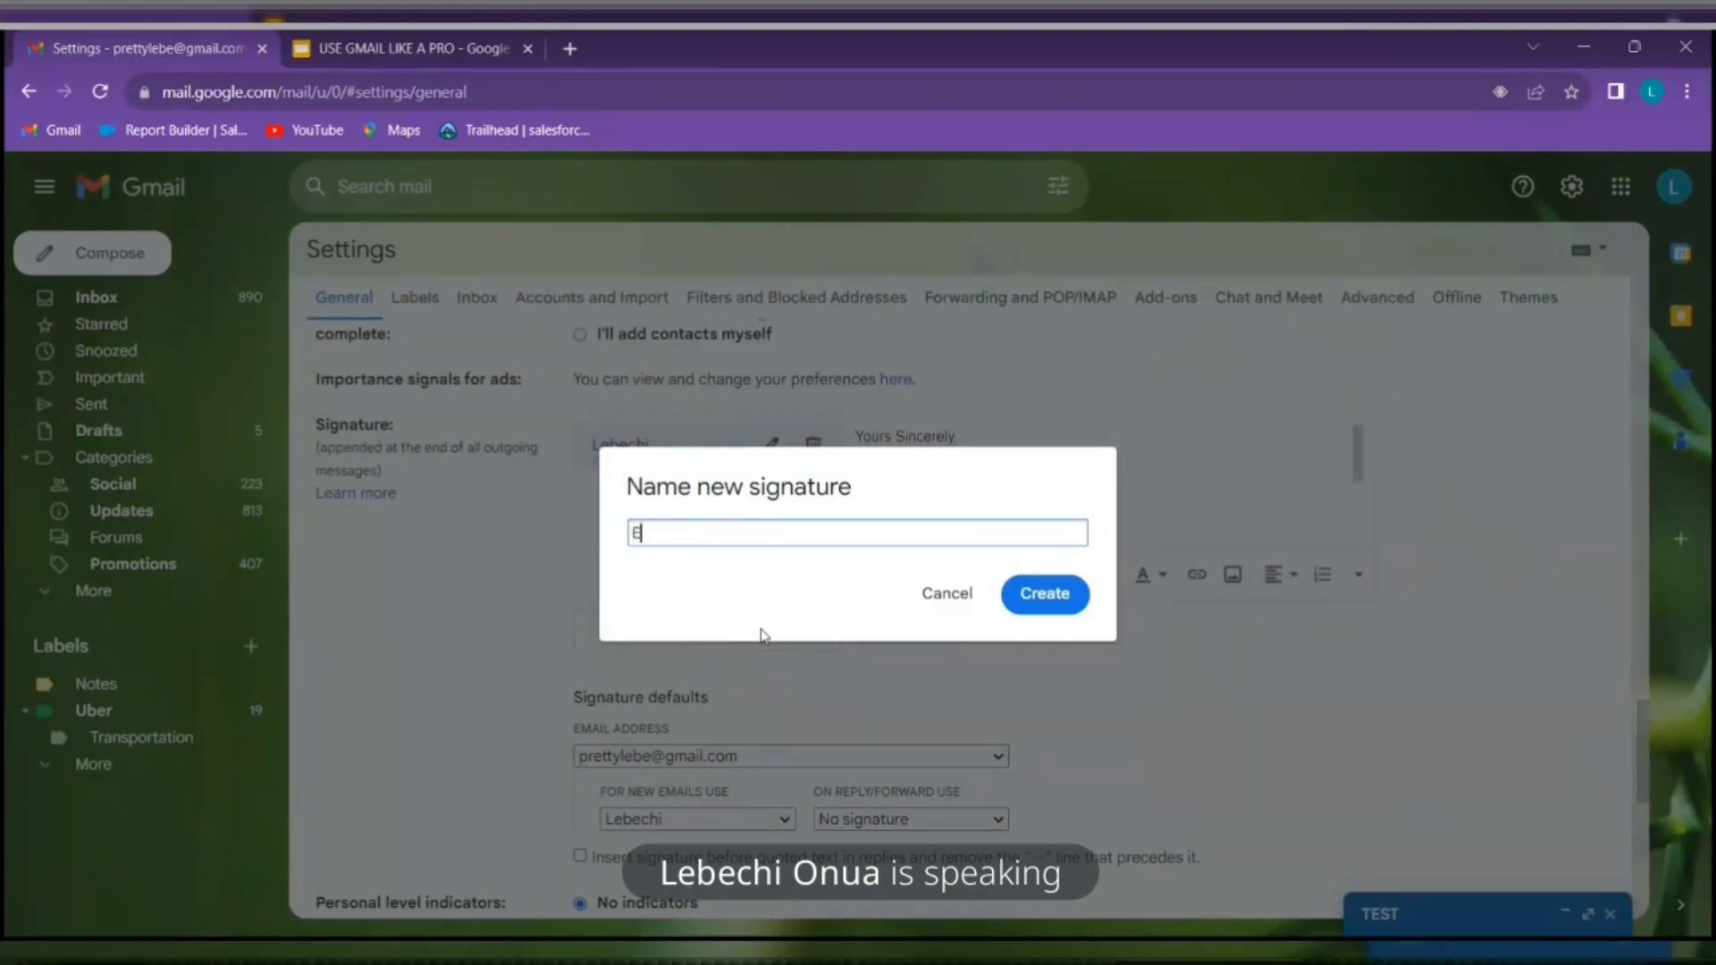
{"action": "type", "text": "xecutive Lebe"}
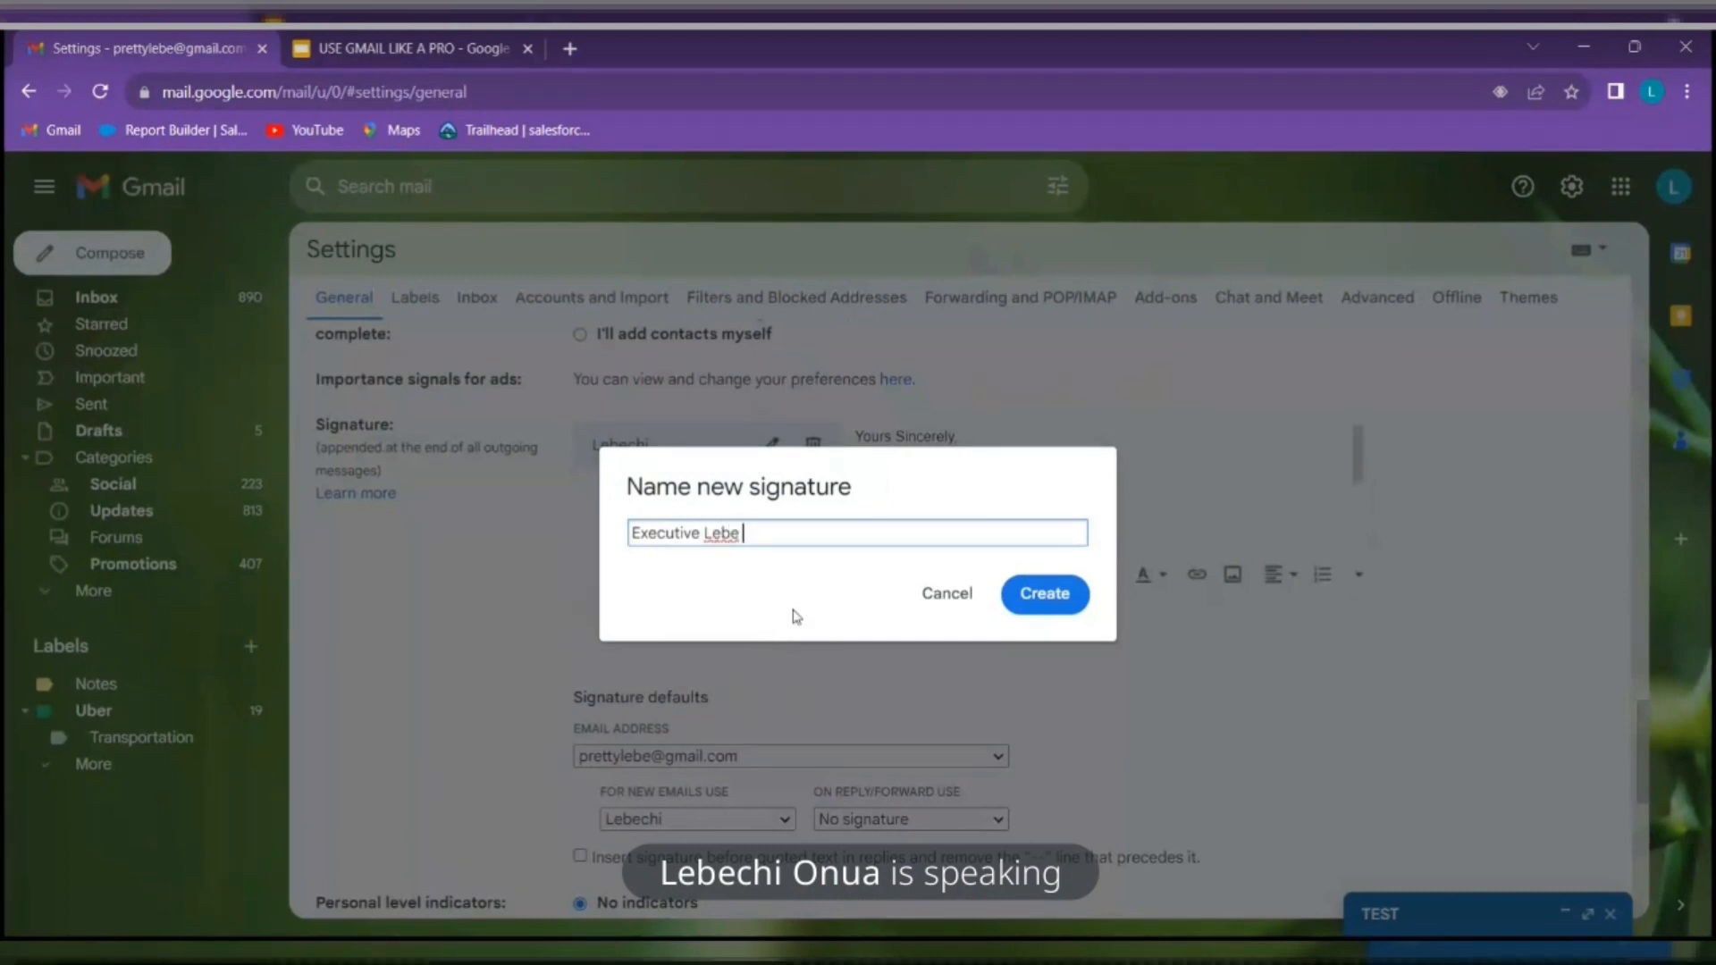
{"action": "left_click", "coordinate": [1044, 595]}
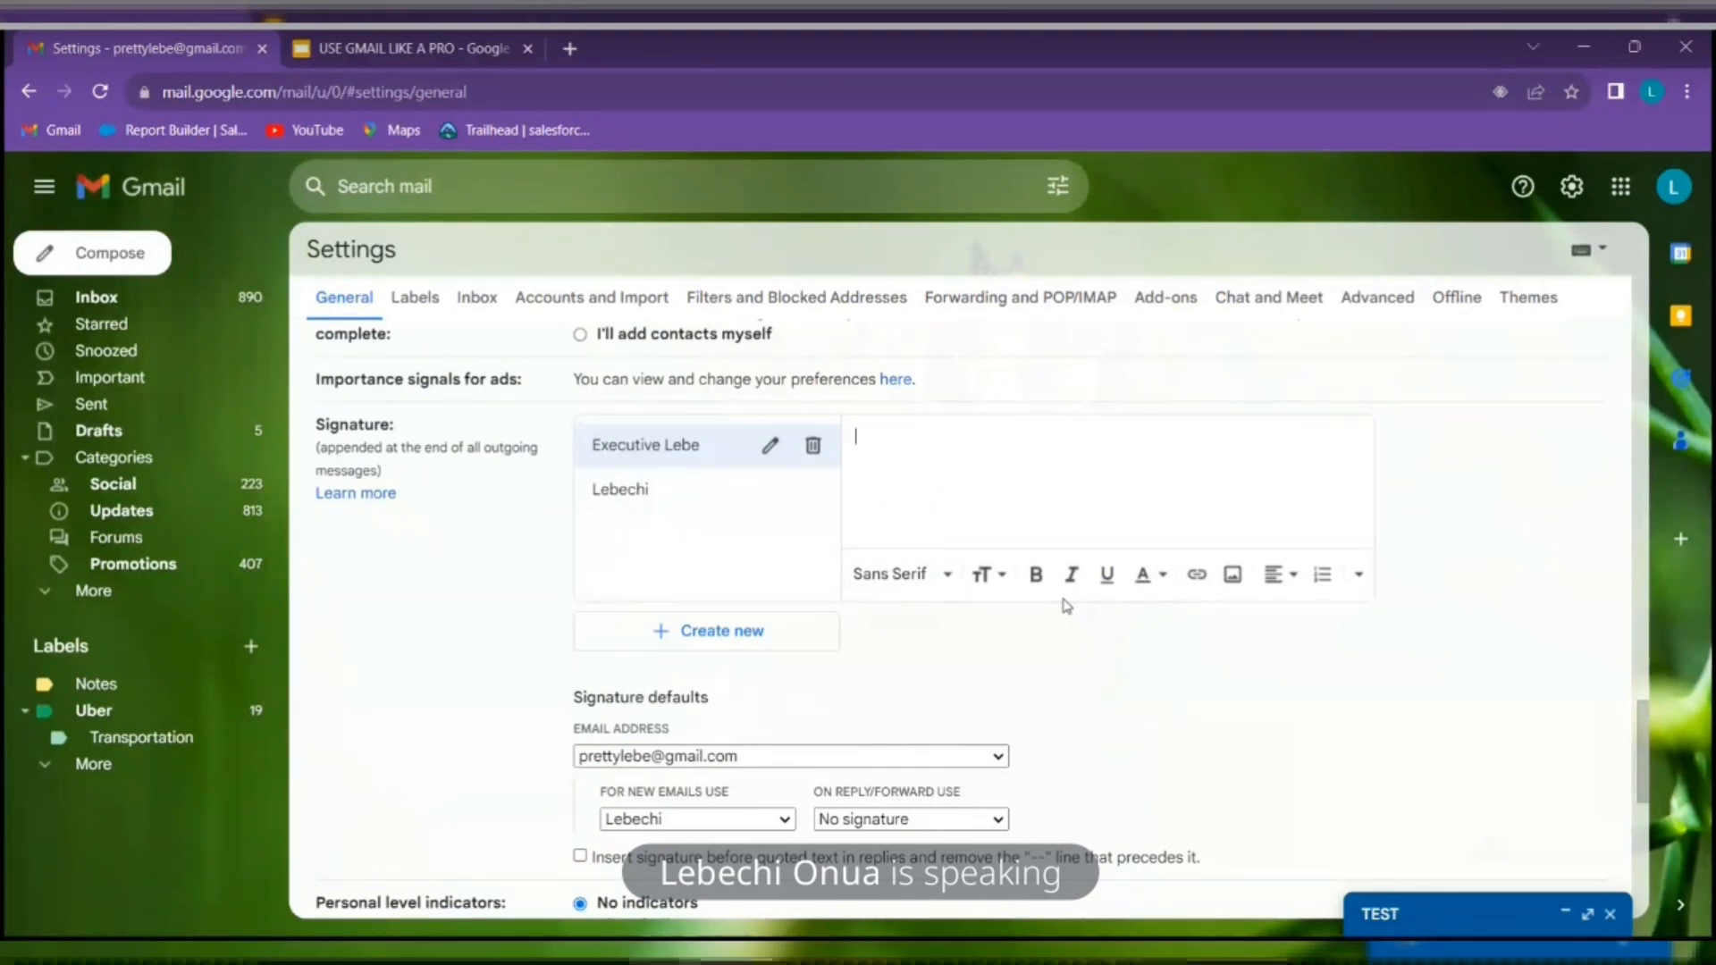
{"action": "left_click", "coordinate": [684, 492]}
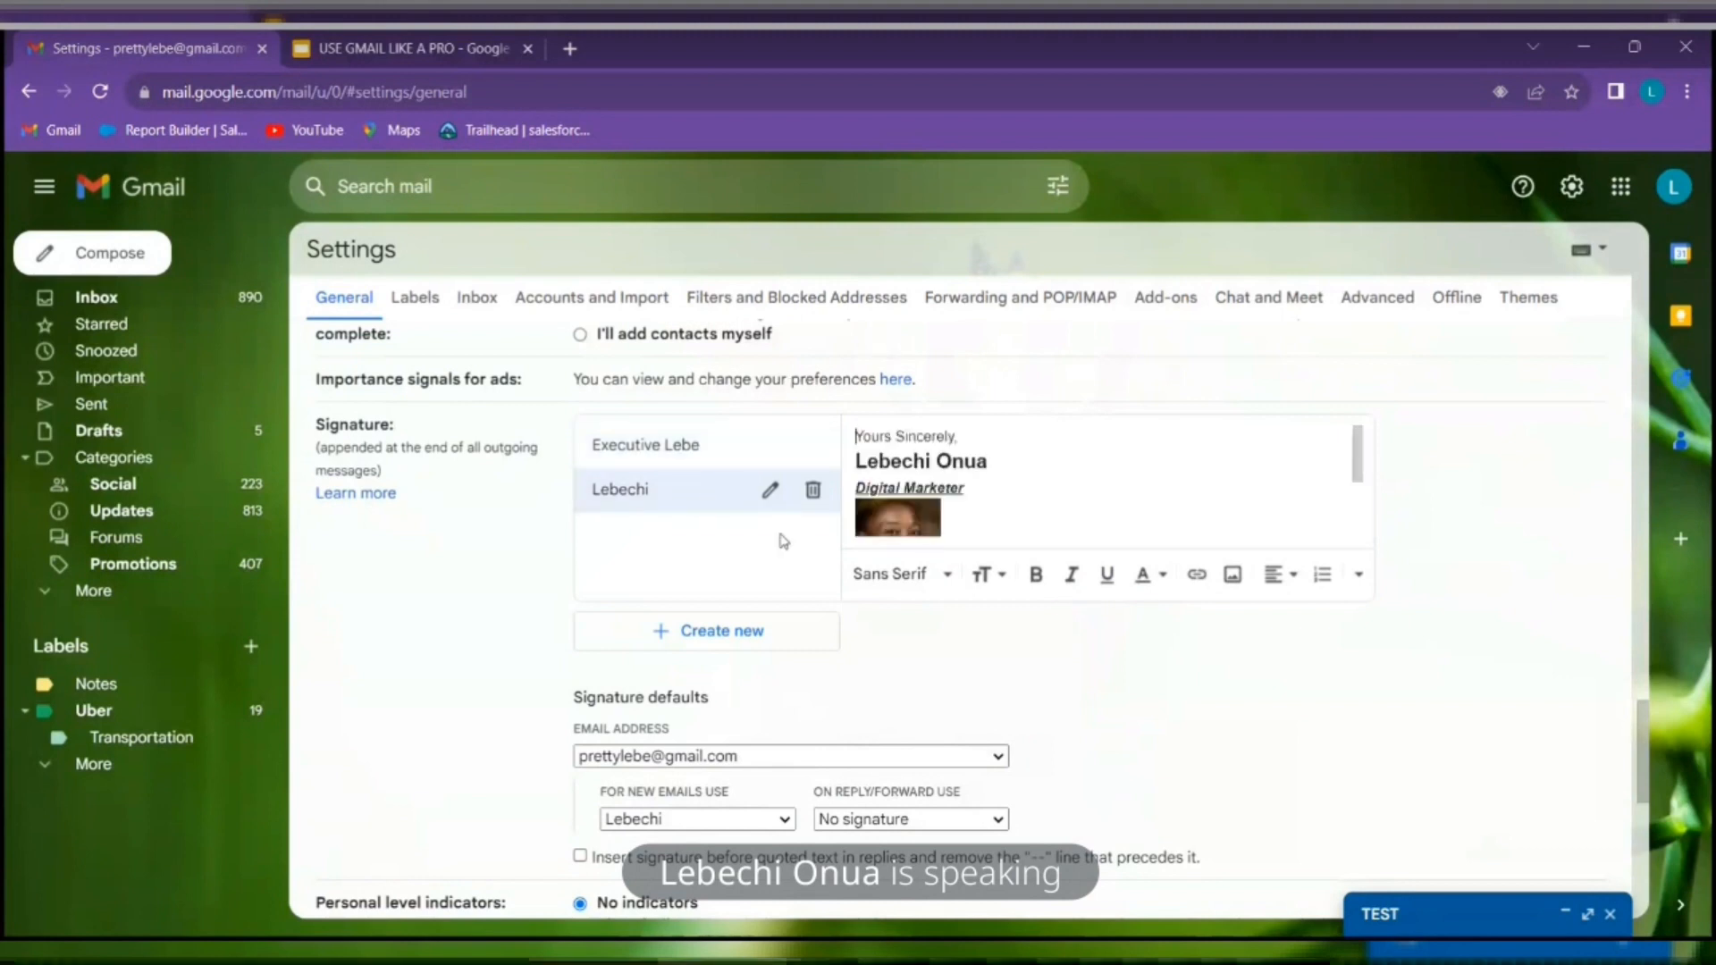
Switch between the new blank signature and the original one to compare them
{"action": "left_click", "coordinate": [710, 450]}
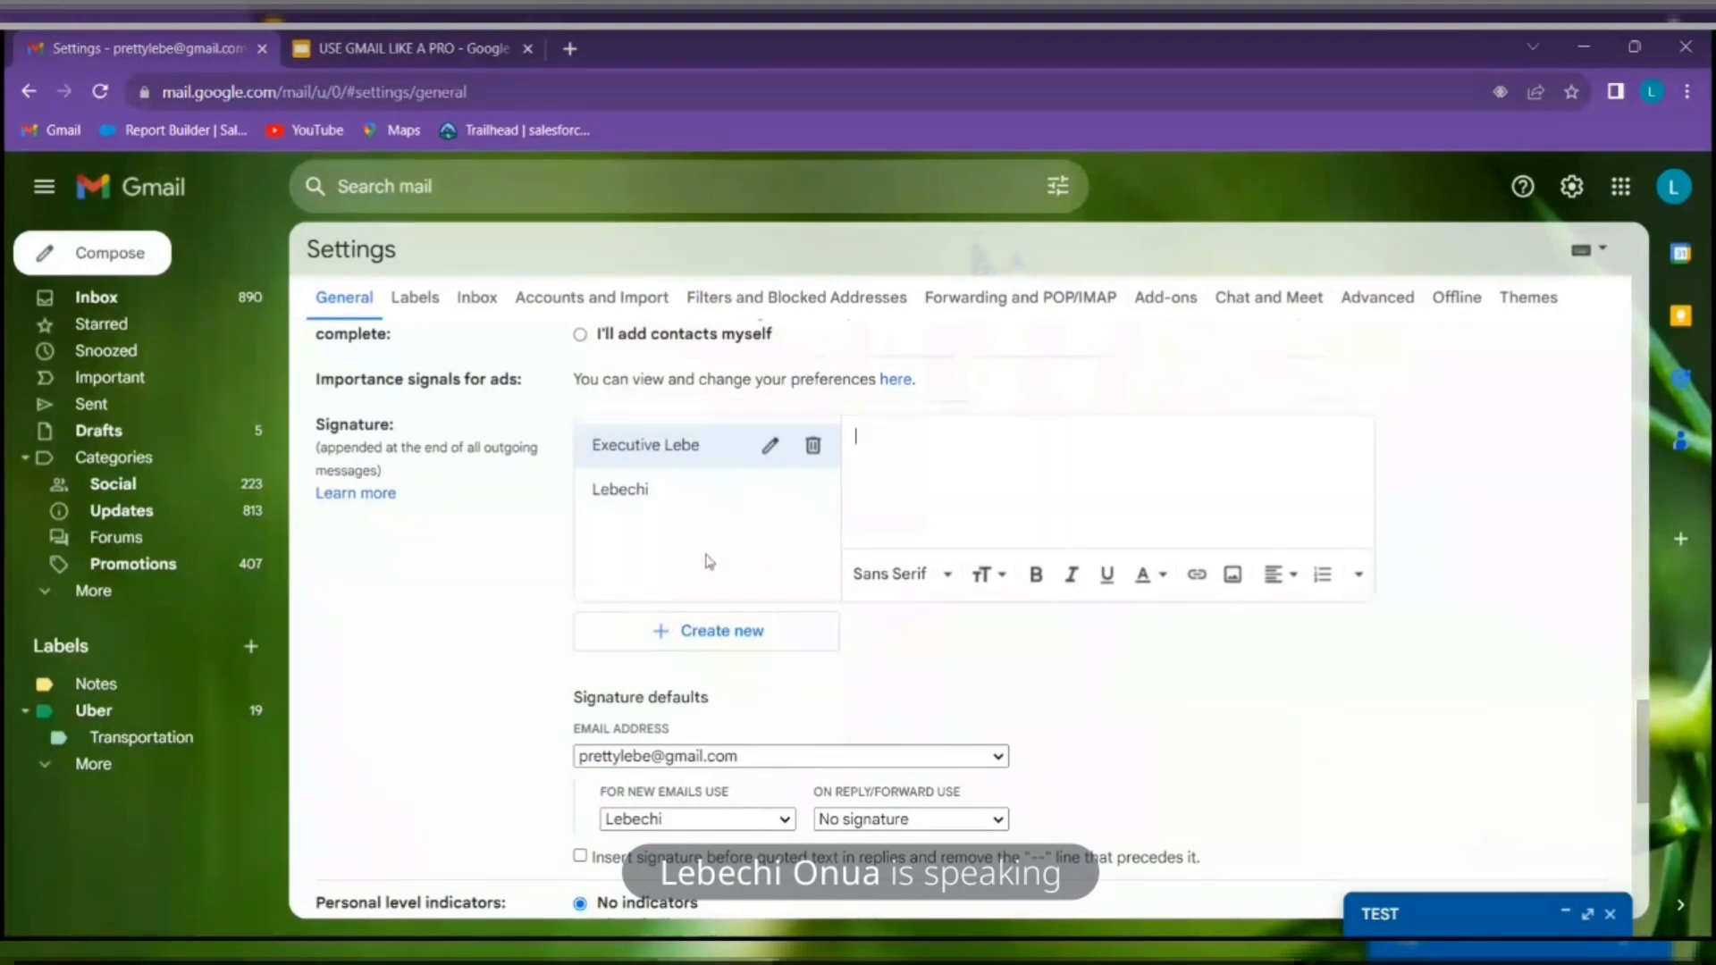
{"action": "left_click", "coordinate": [695, 489]}
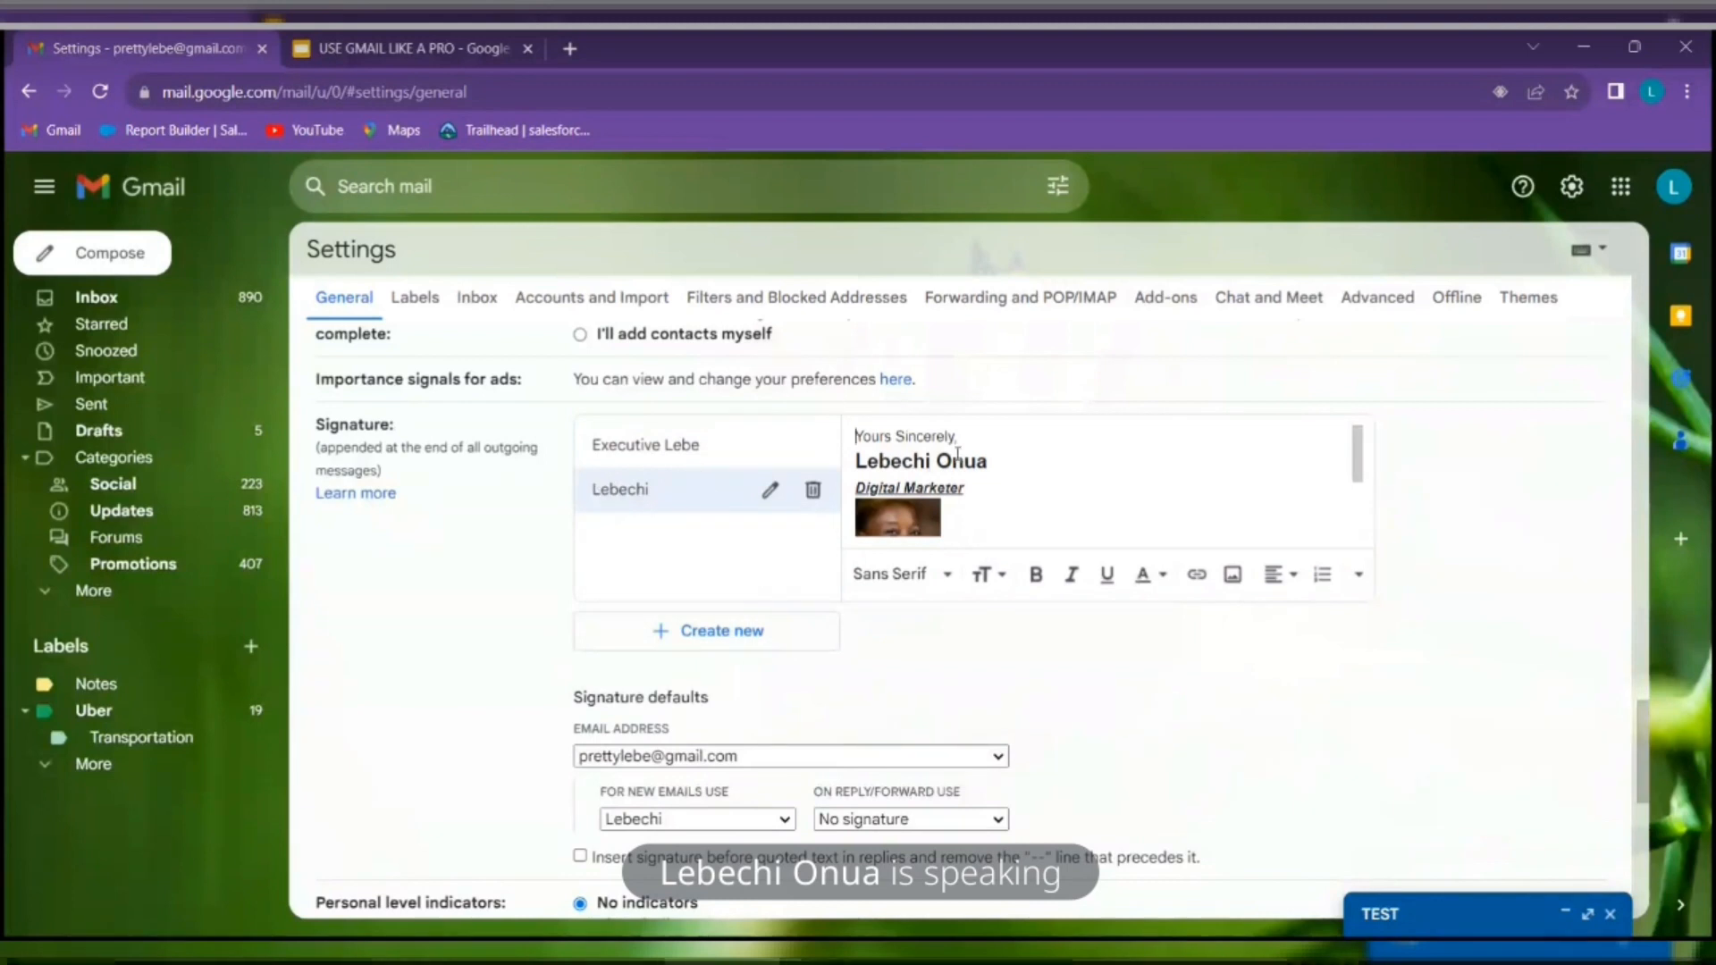
{"action": "left_click", "coordinate": [742, 452]}
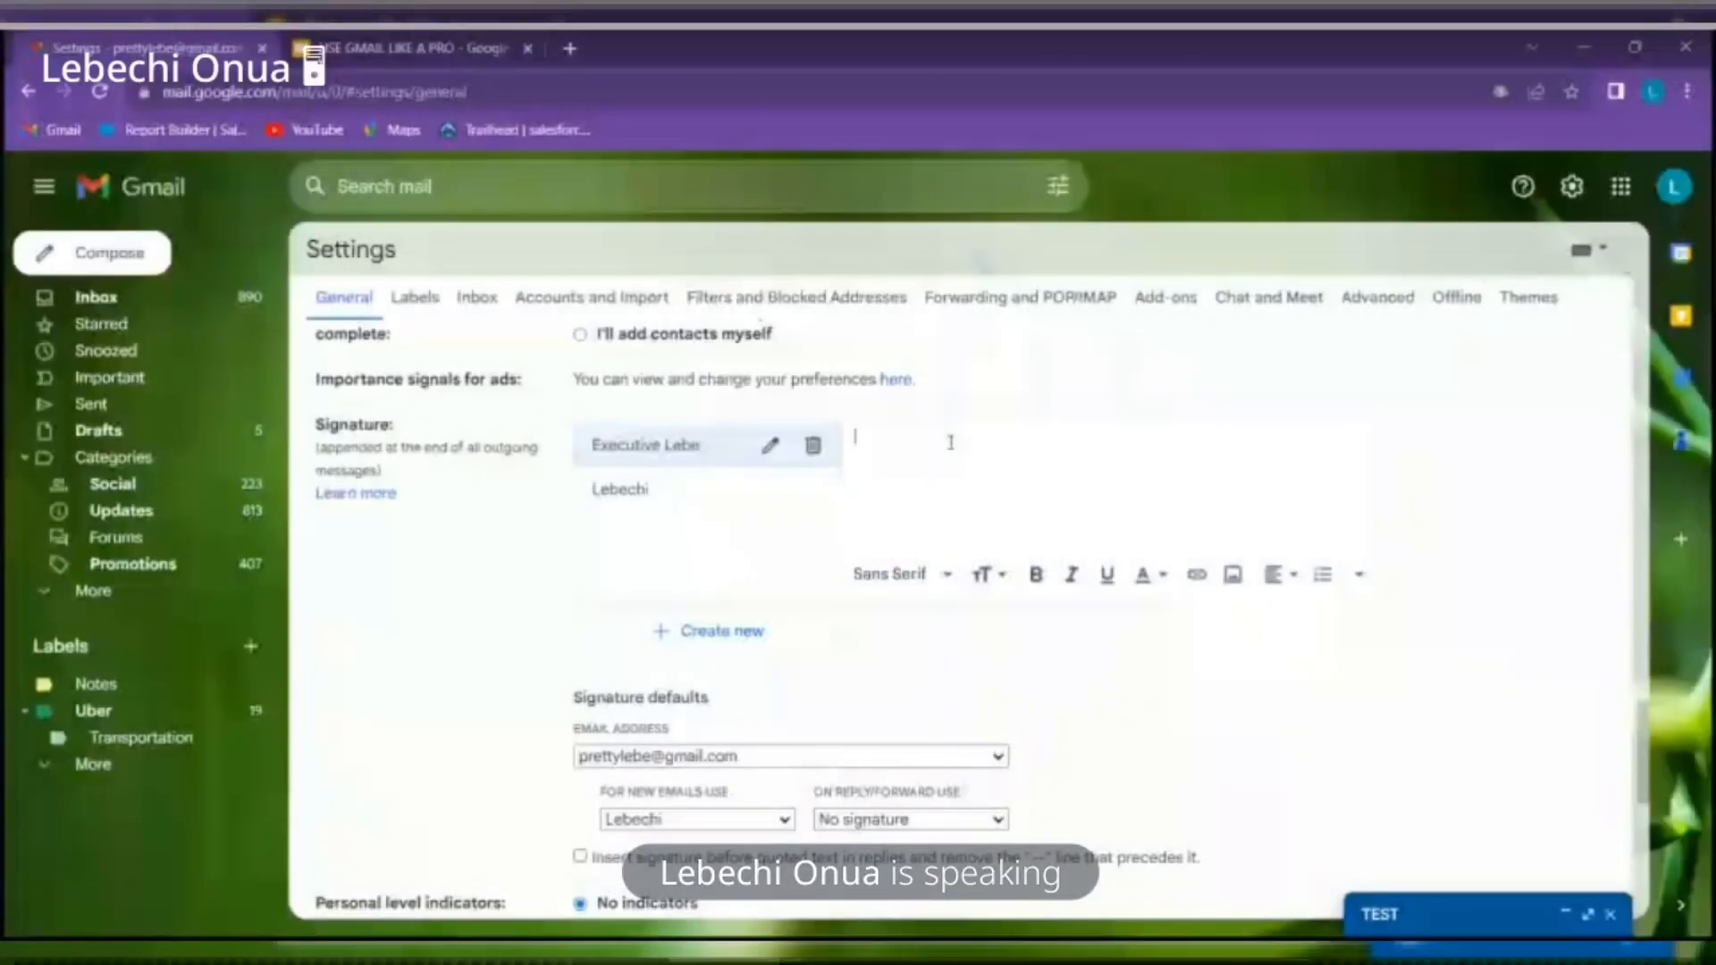
Write 'Your Partner in Growth,' then the sender's full name and 'Virtual Assistant' on separate lines
{"action": "left_click", "coordinate": [951, 442]}
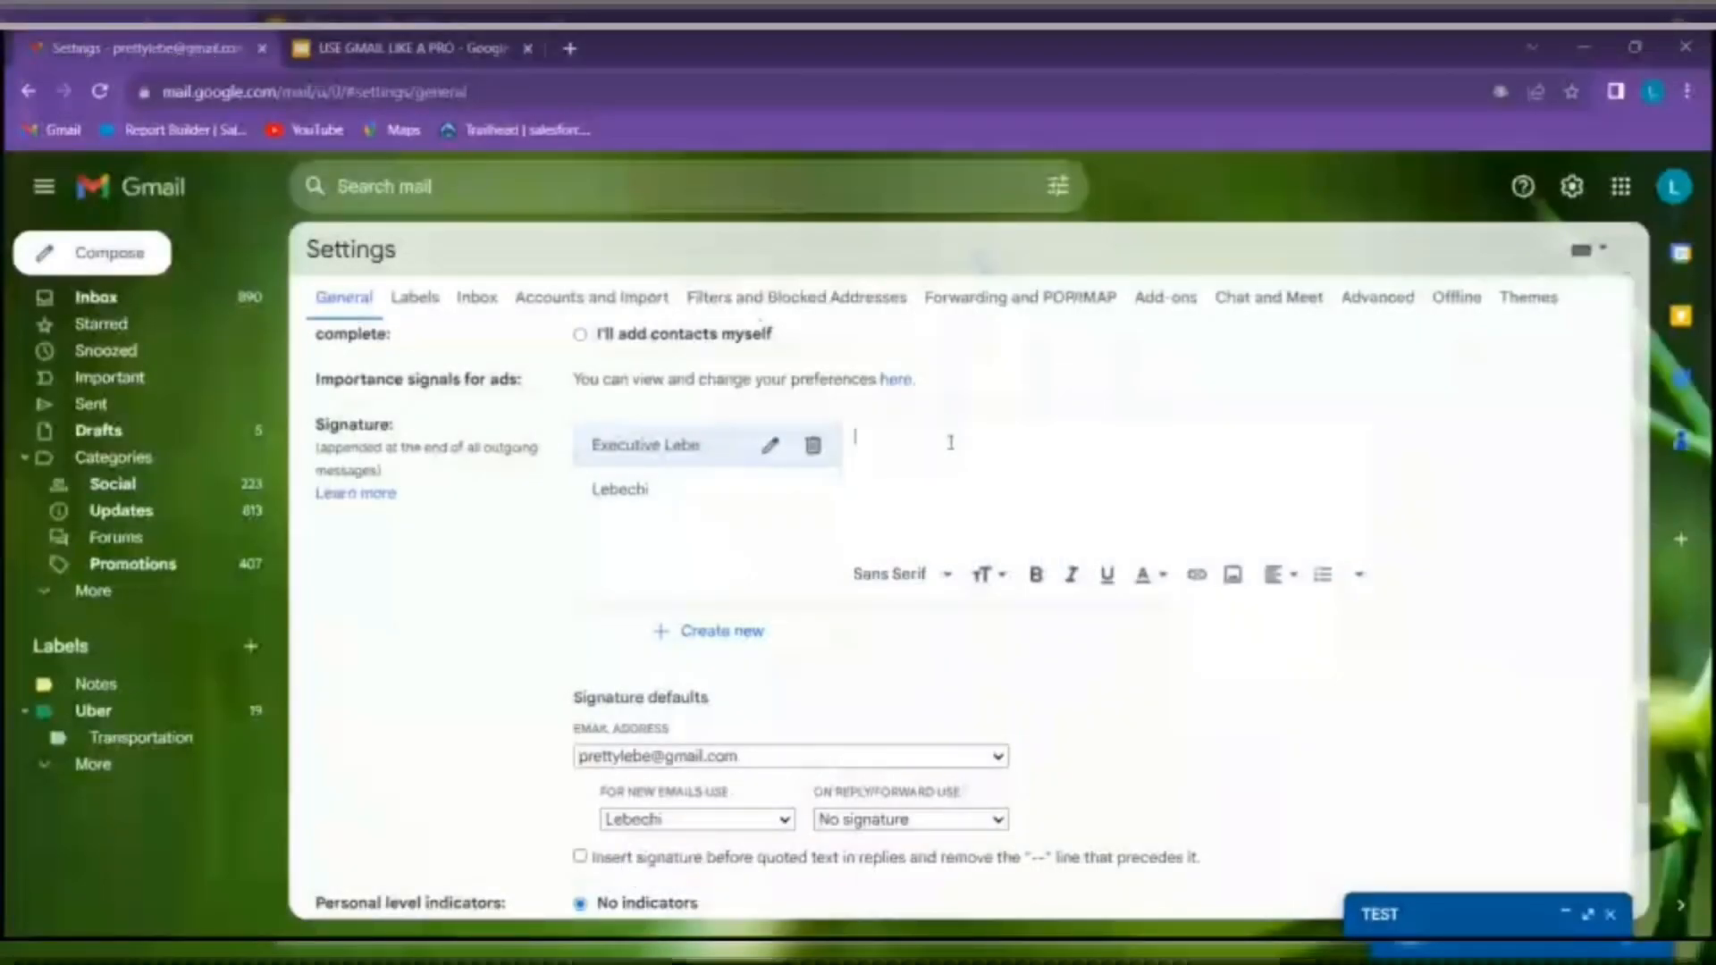
{"action": "type", "text": "B"}
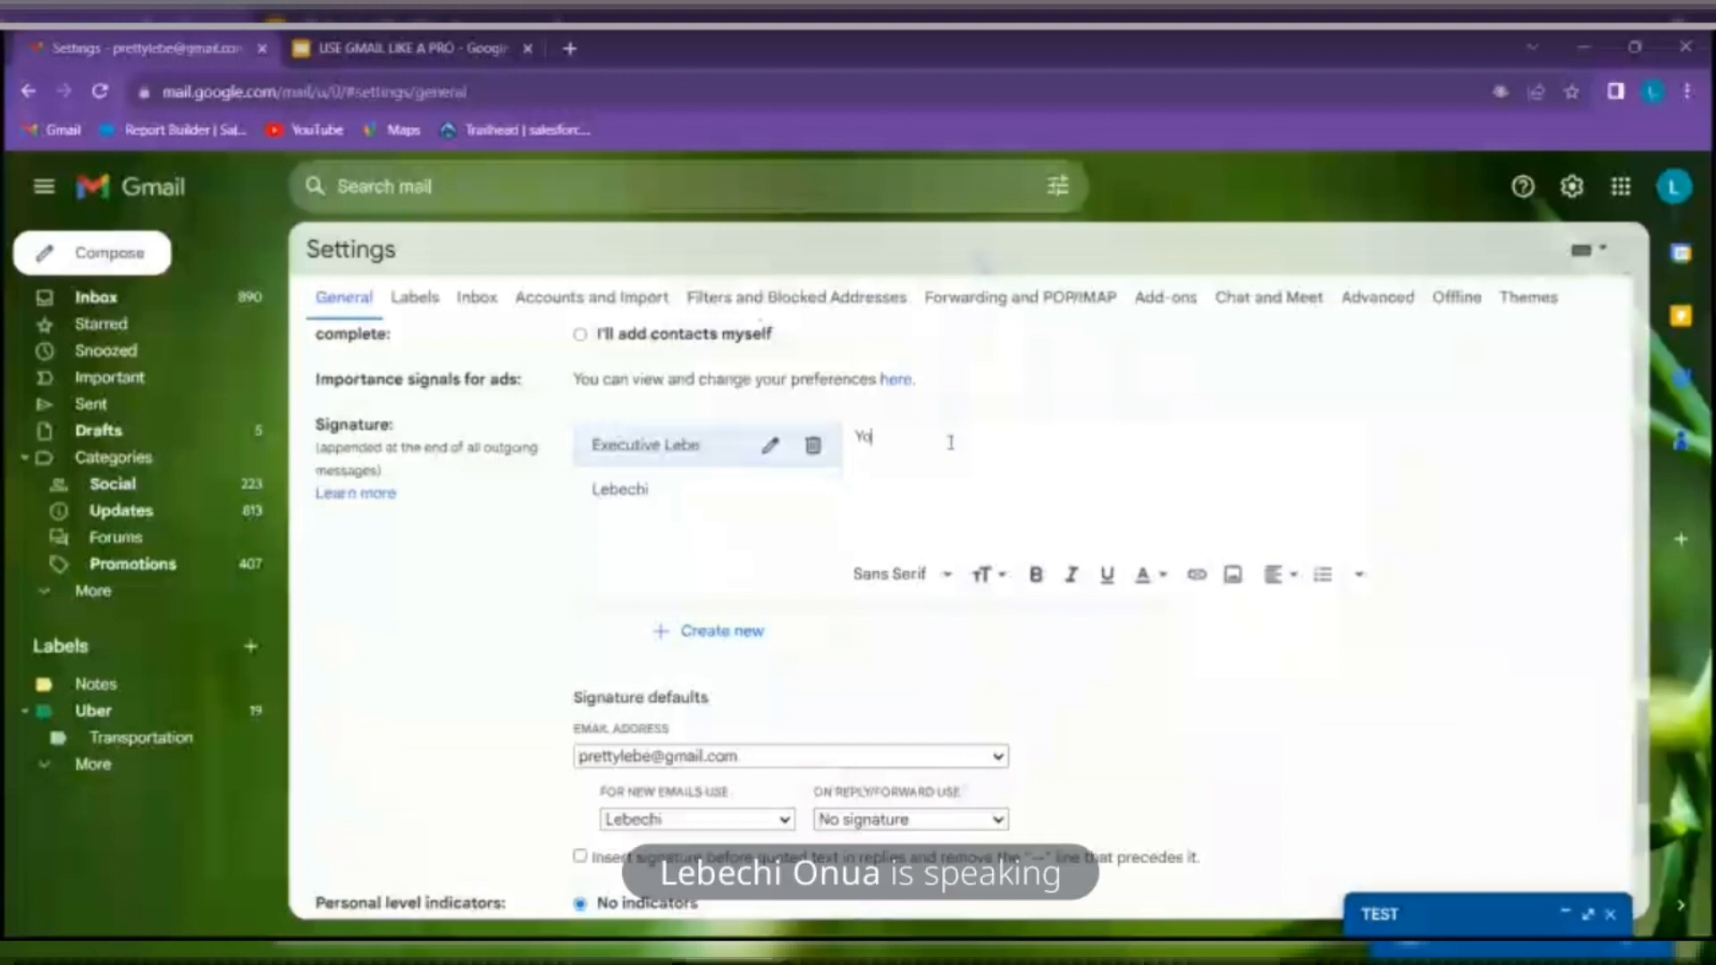
{"action": "type", "text": "ur Partner"}
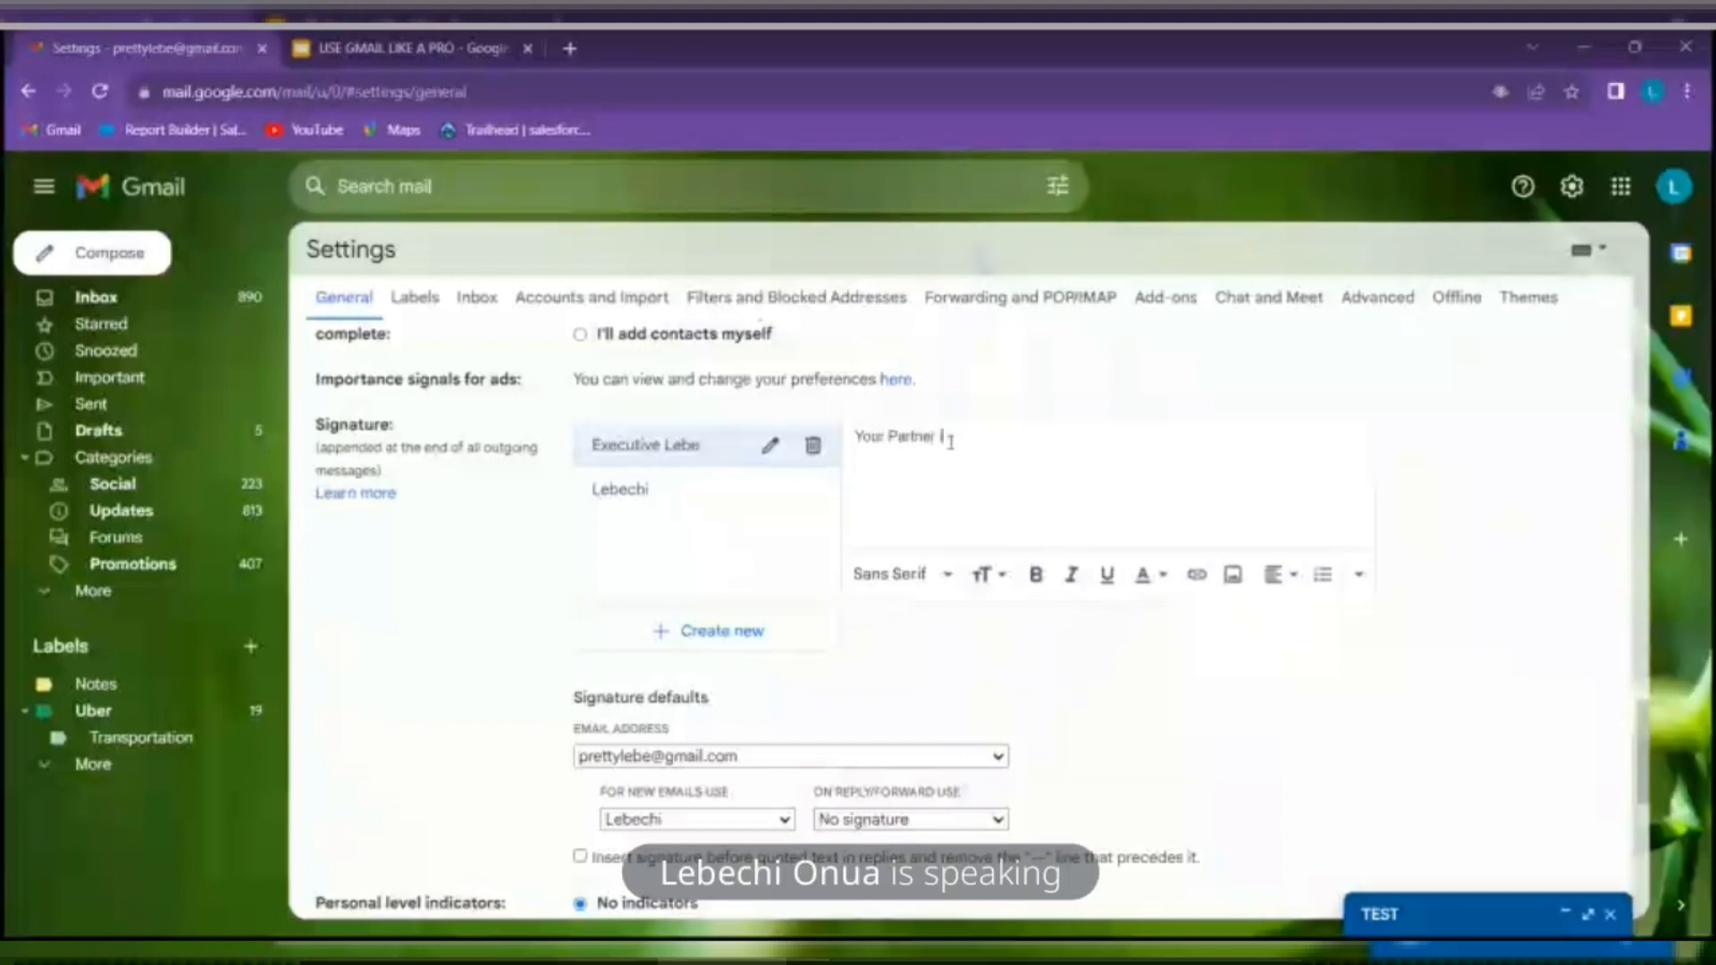
{"action": "type", "text": " in Growth"}
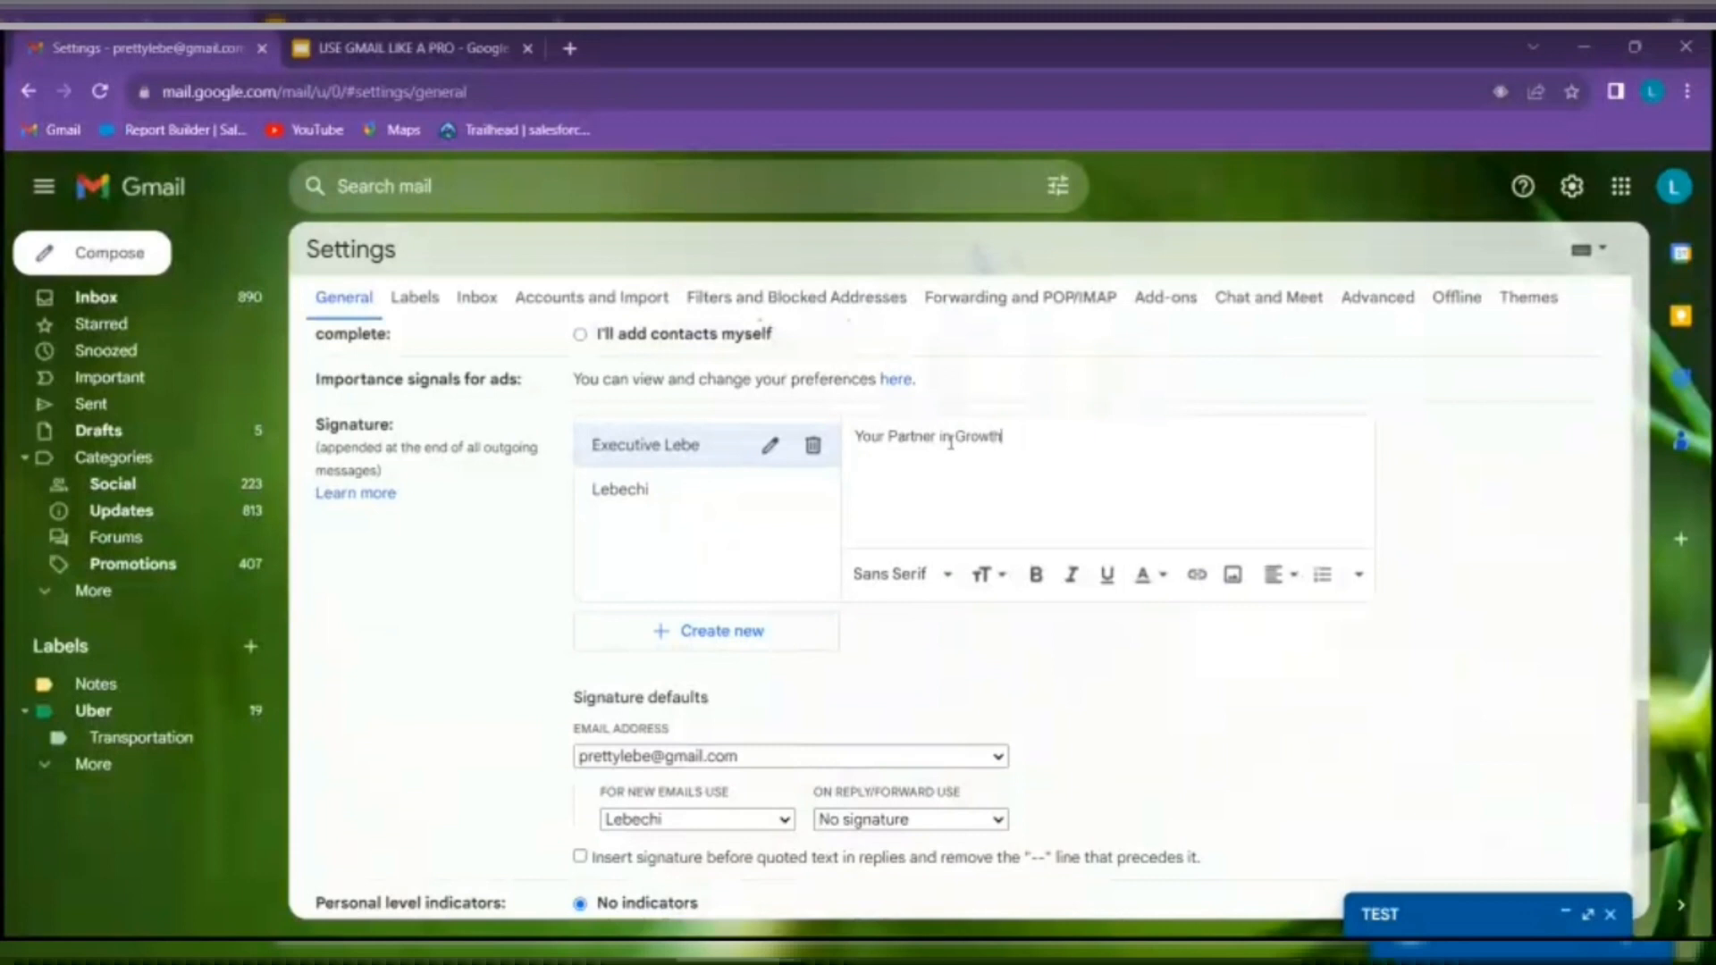
{"action": "key", "text": "Return"}
{"action": "key", "text": "Return"}
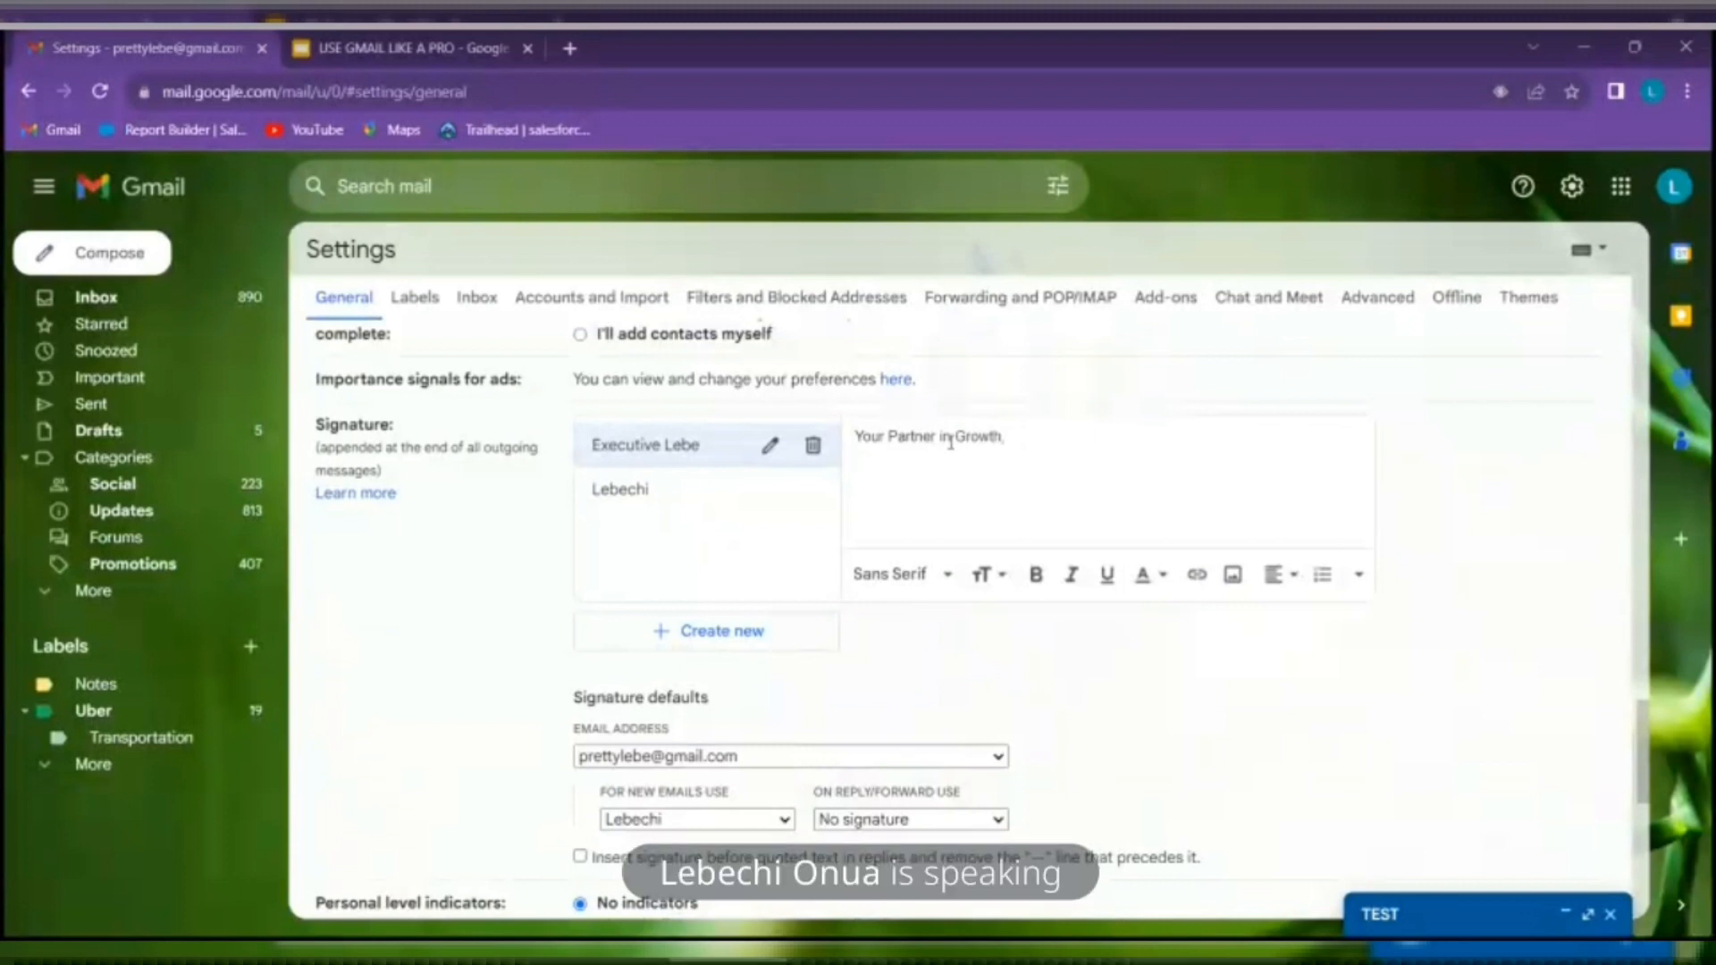
{"action": "type", "text": "Lebechi "}
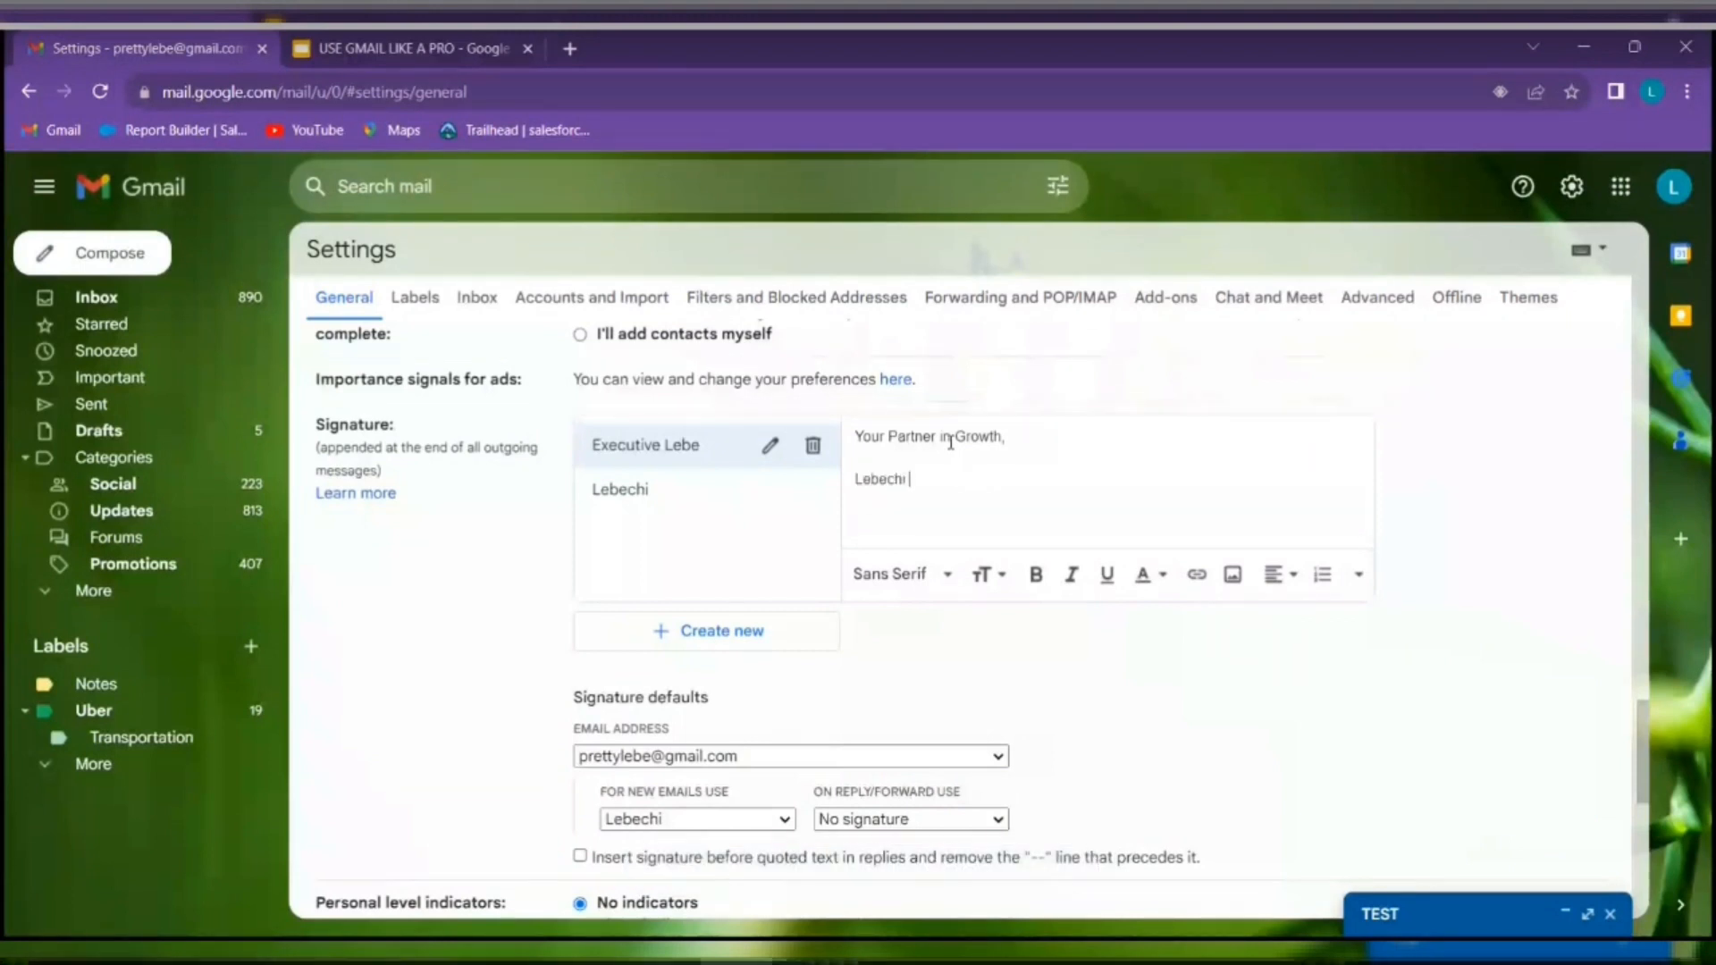
{"action": "type", "text": "Onua"}
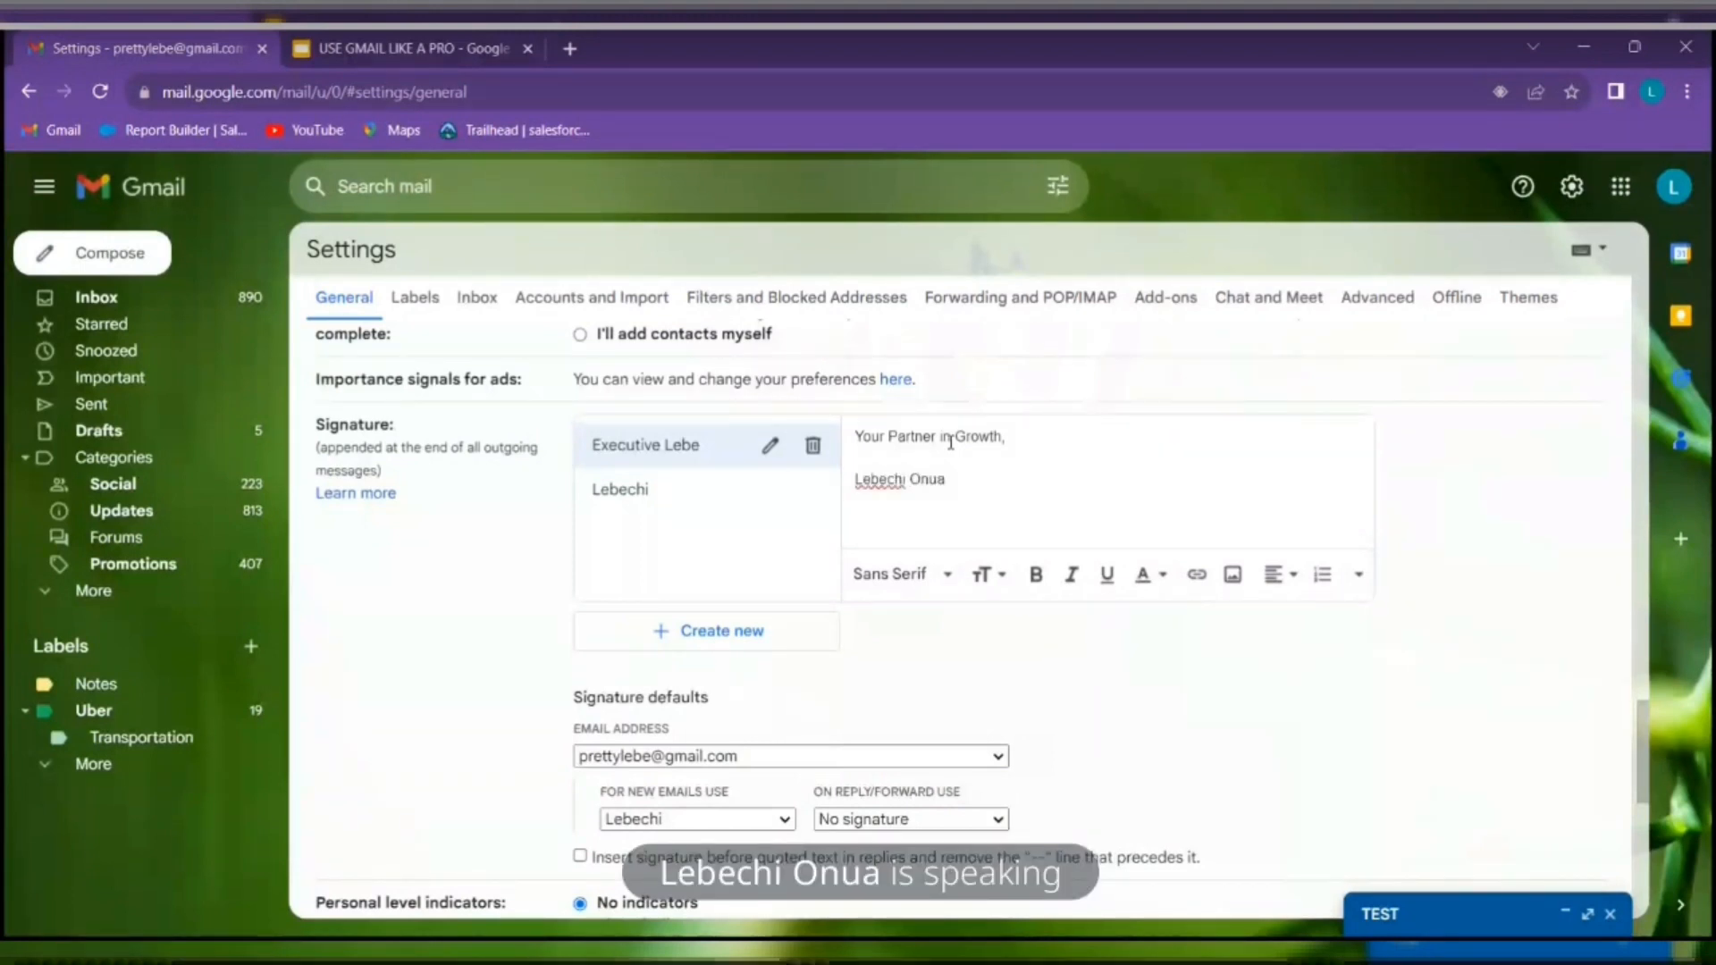
{"action": "key", "text": "Return"}
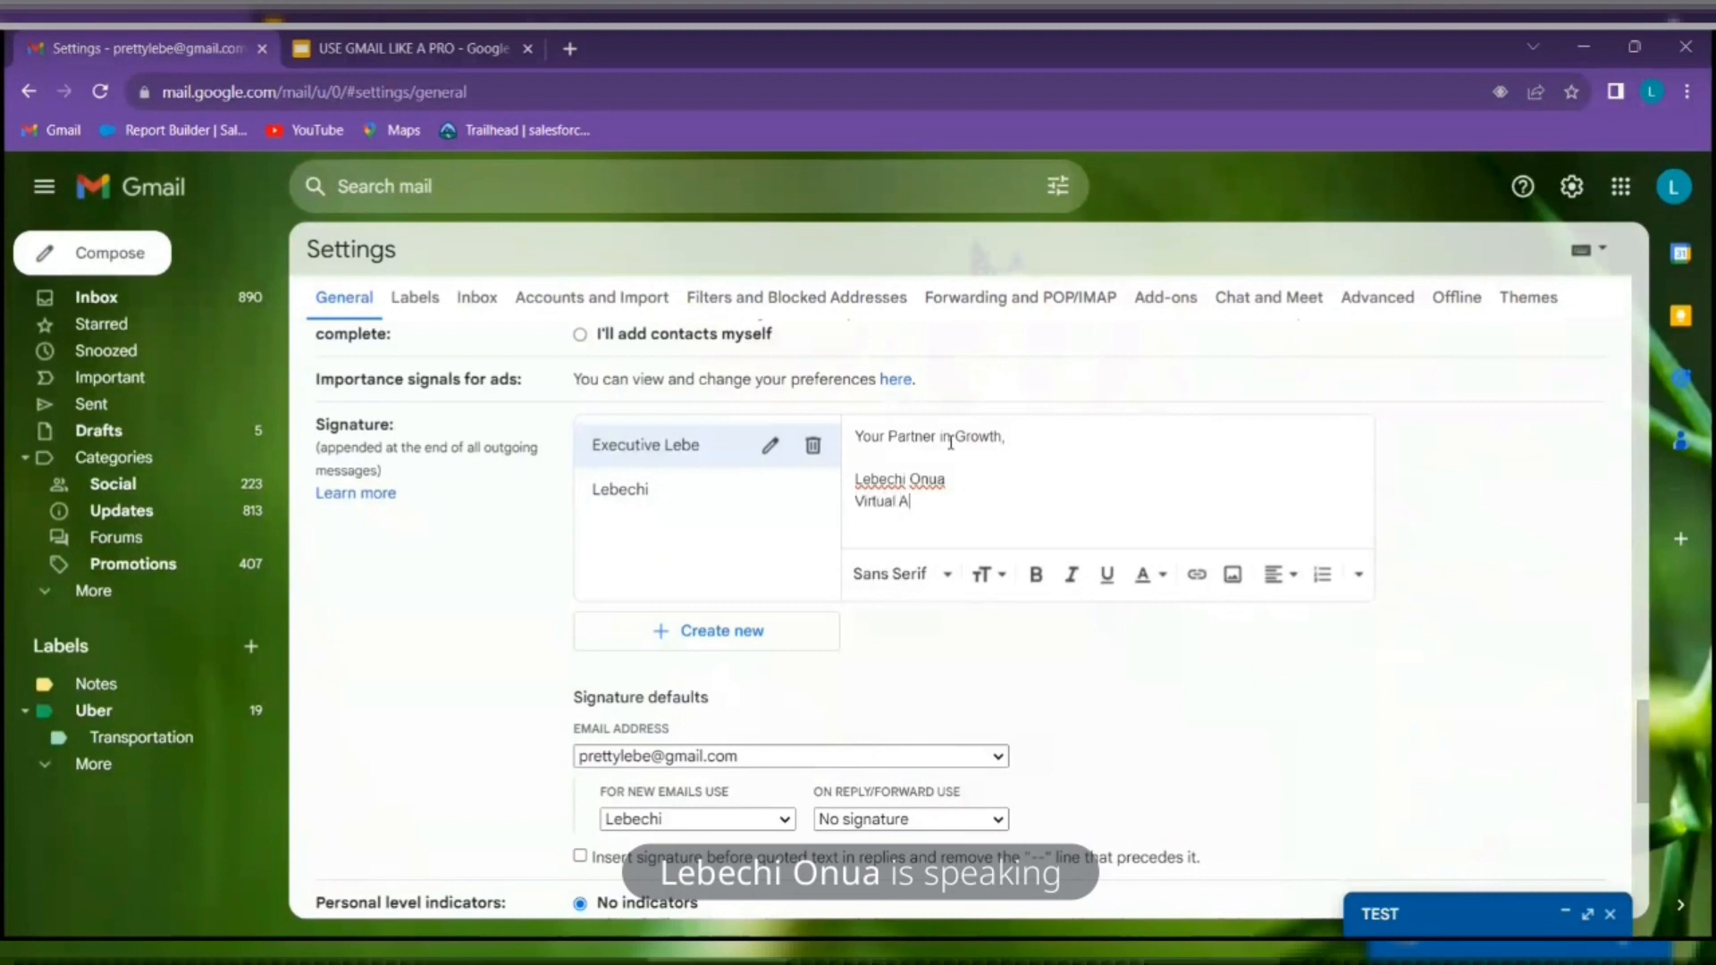
{"action": "type", "text": "Assistant"}
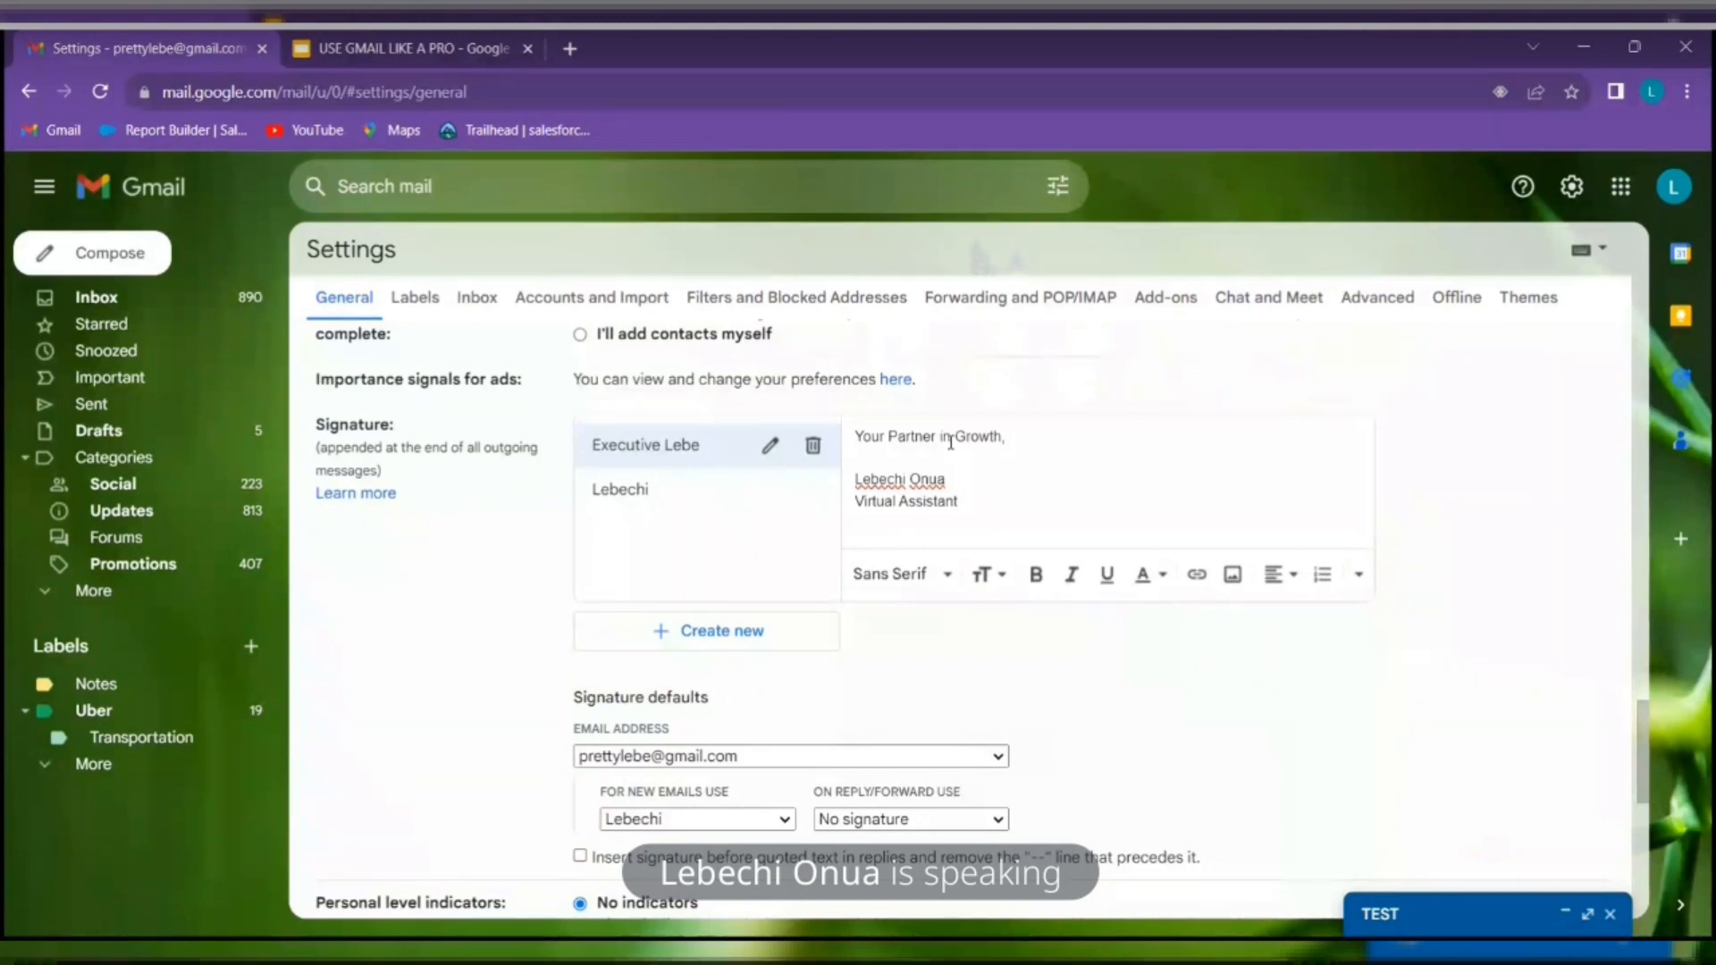
Make the sender's name in the signature bold and Large
{"action": "left_click", "coordinate": [893, 527]}
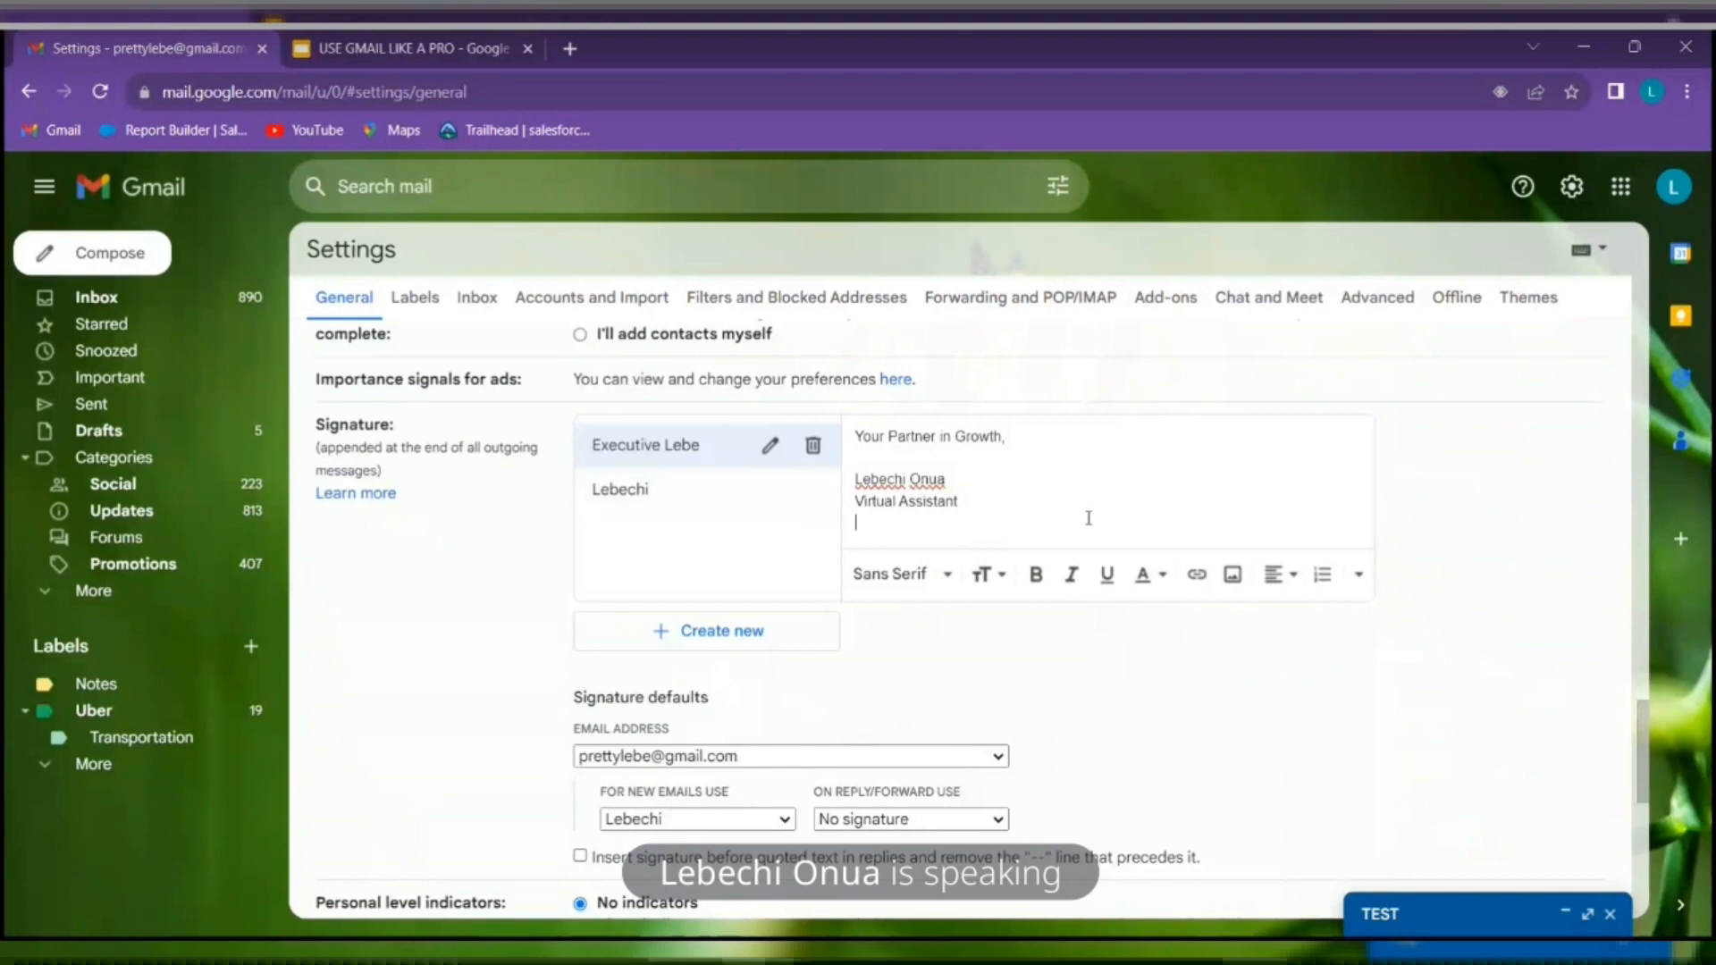
{"action": "left_click_drag", "start_coordinate": [950, 479], "coordinate": [843, 506]}
{"action": "left_click", "coordinate": [1036, 574]}
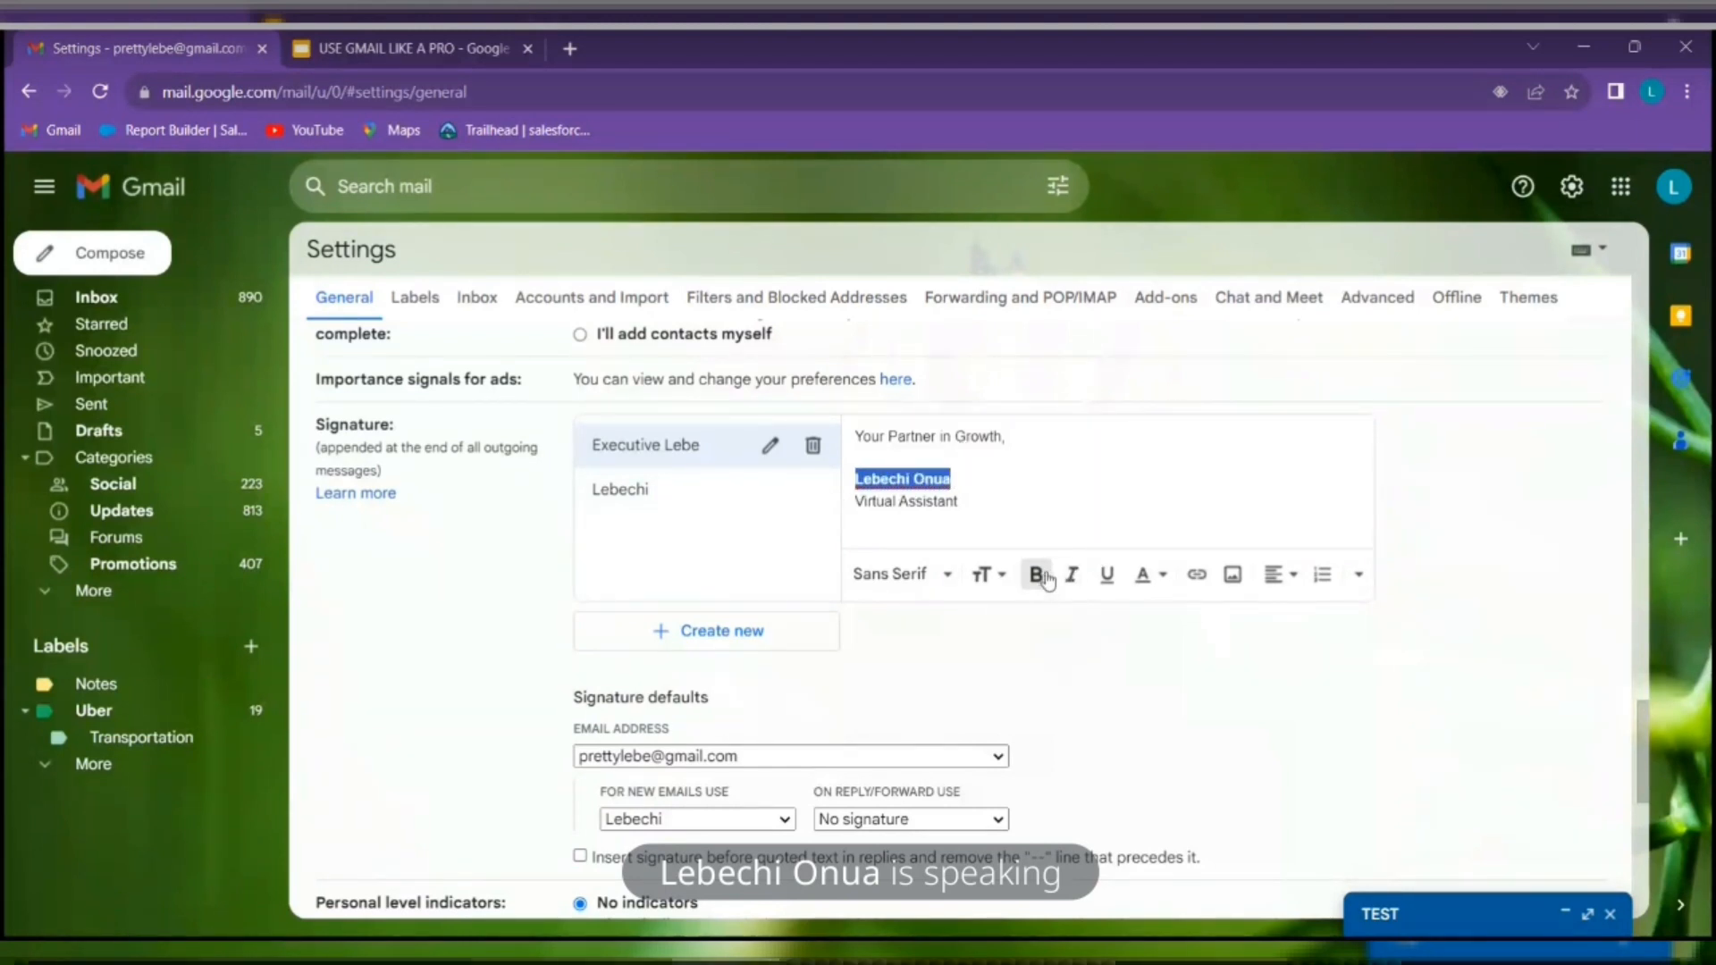
{"action": "left_click", "coordinate": [1005, 577]}
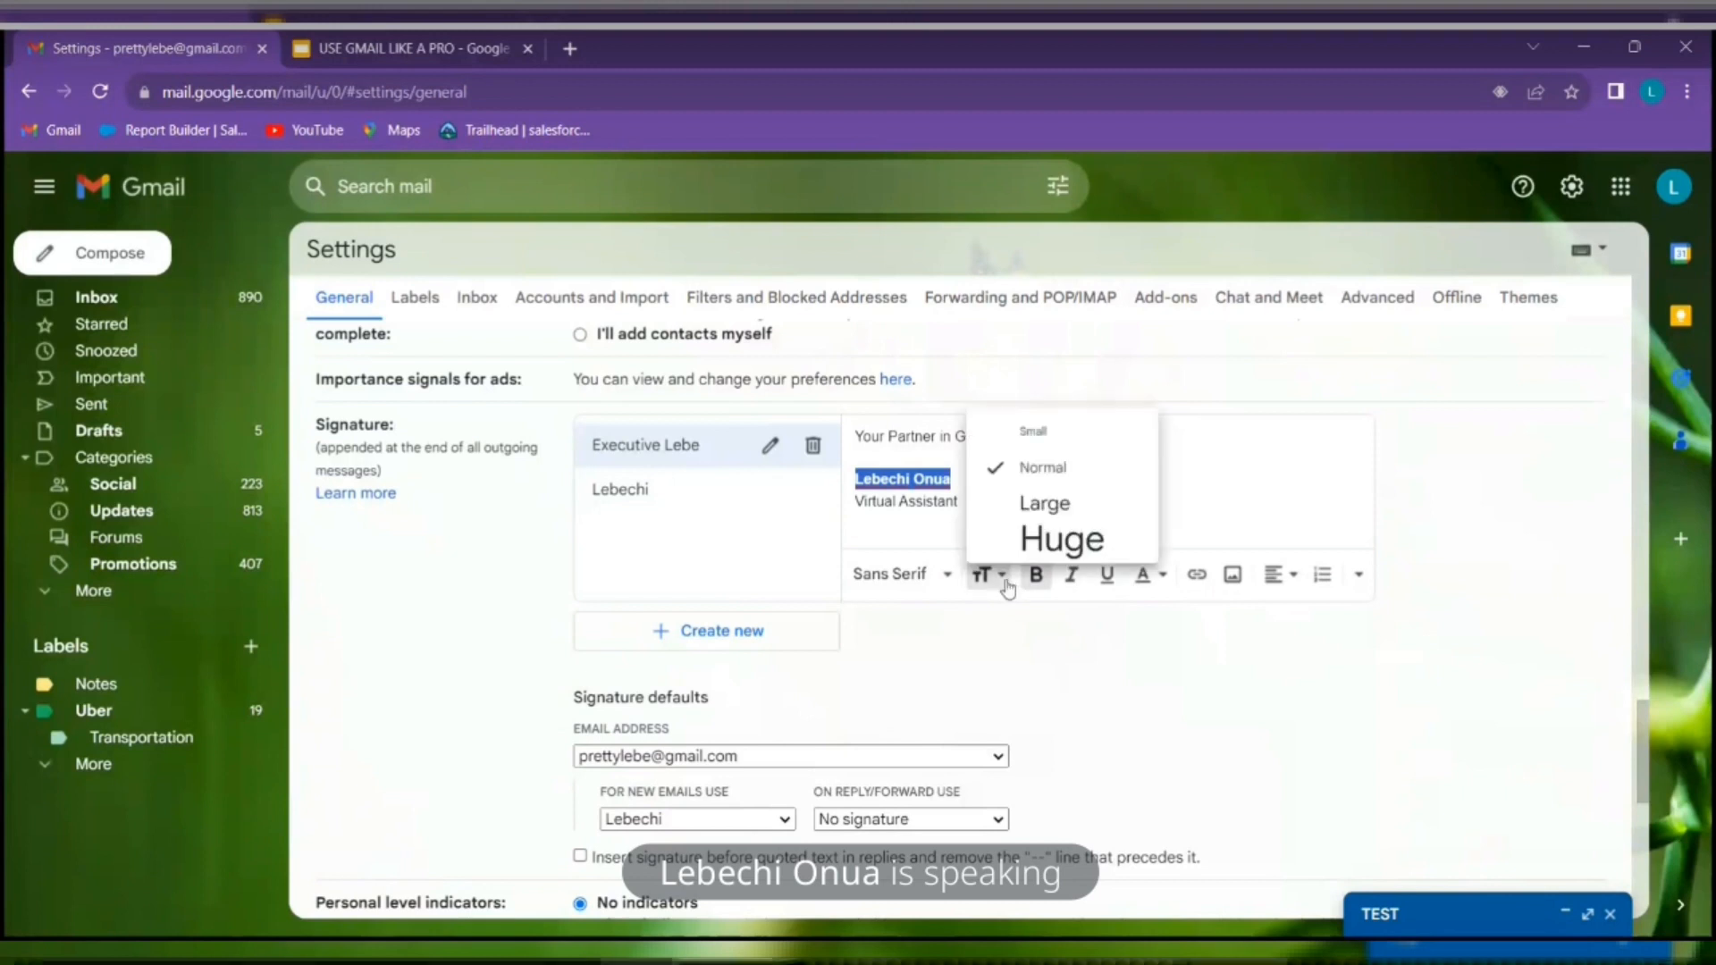
{"action": "left_click", "coordinate": [1044, 501]}
Put the 'Virtual Assistant' title in italics
{"action": "left_click_drag", "start_coordinate": [974, 513], "coordinate": [836, 519]}
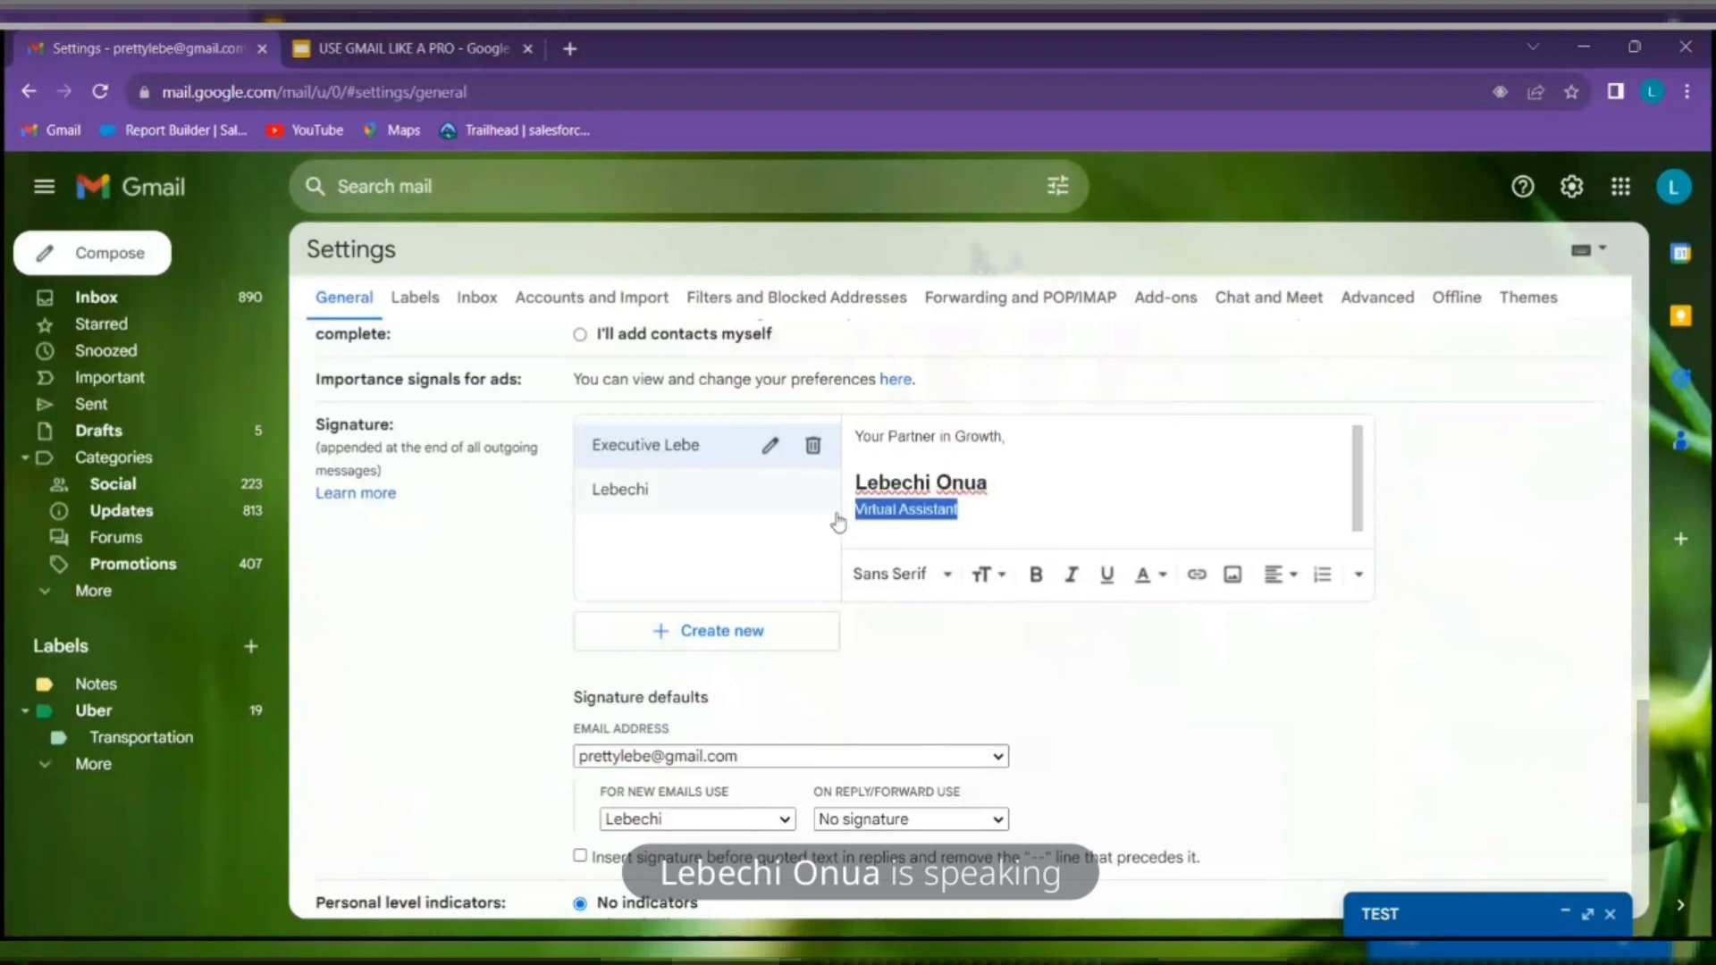
{"action": "left_click", "coordinate": [1074, 585]}
{"action": "left_click", "coordinate": [1076, 507]}
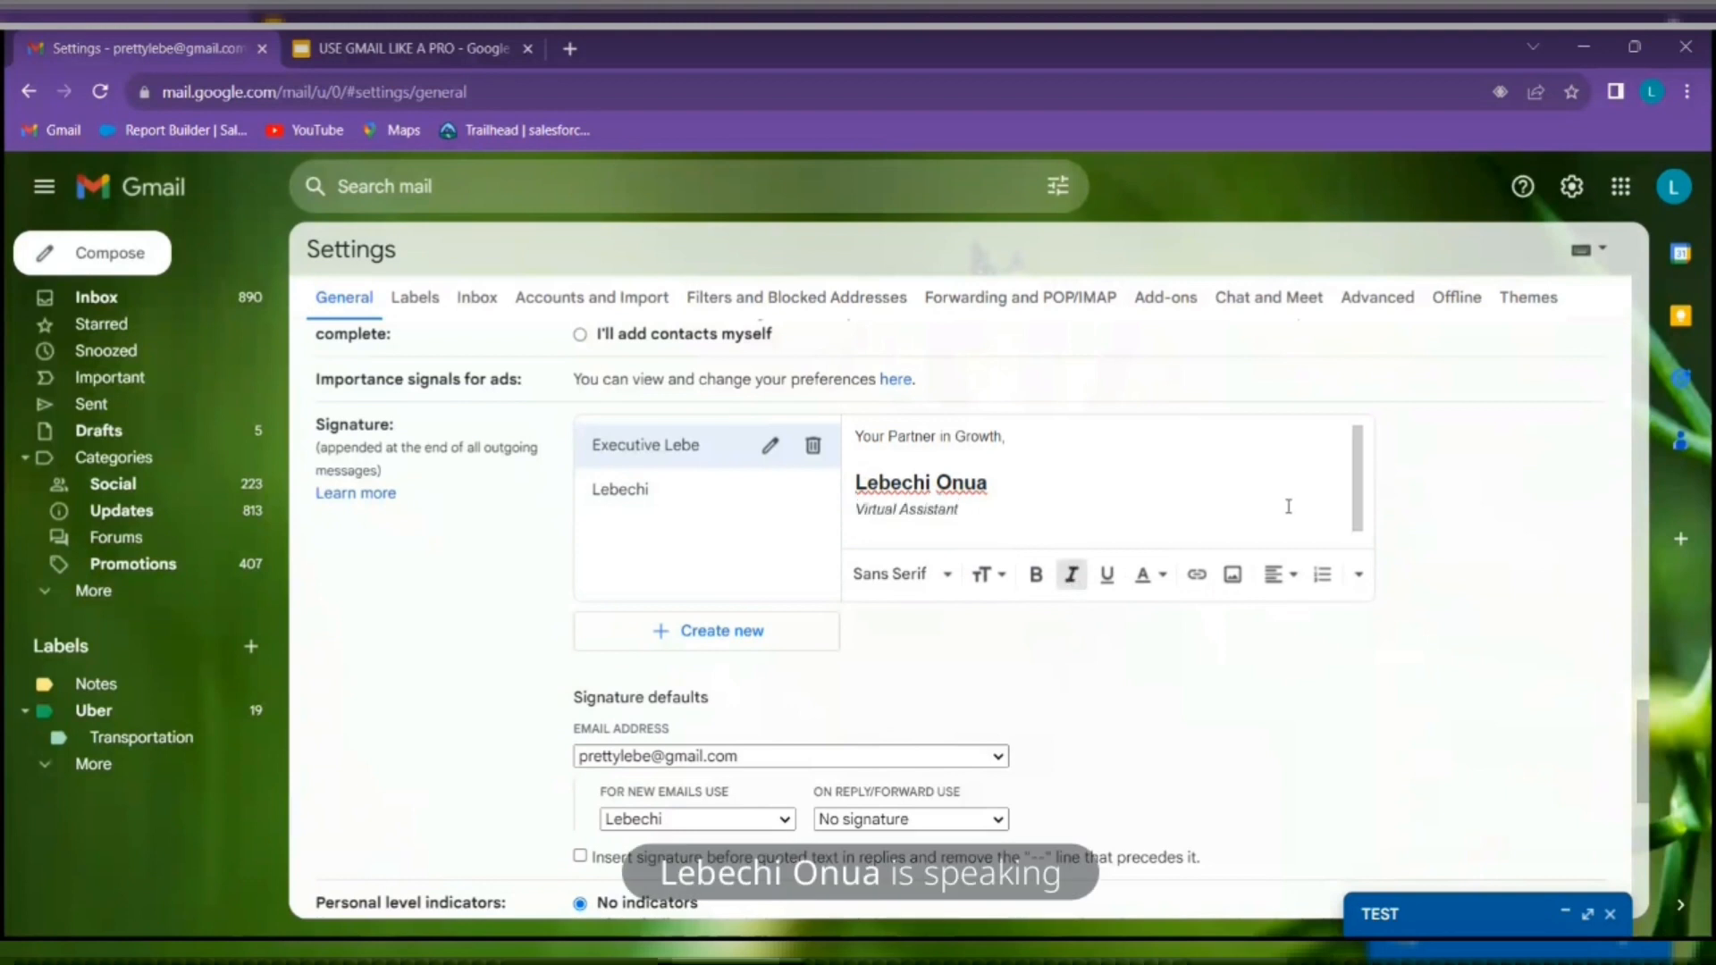
{"action": "scroll", "coordinate": [919, 716], "scroll_direction": "down", "scroll_amount": 1}
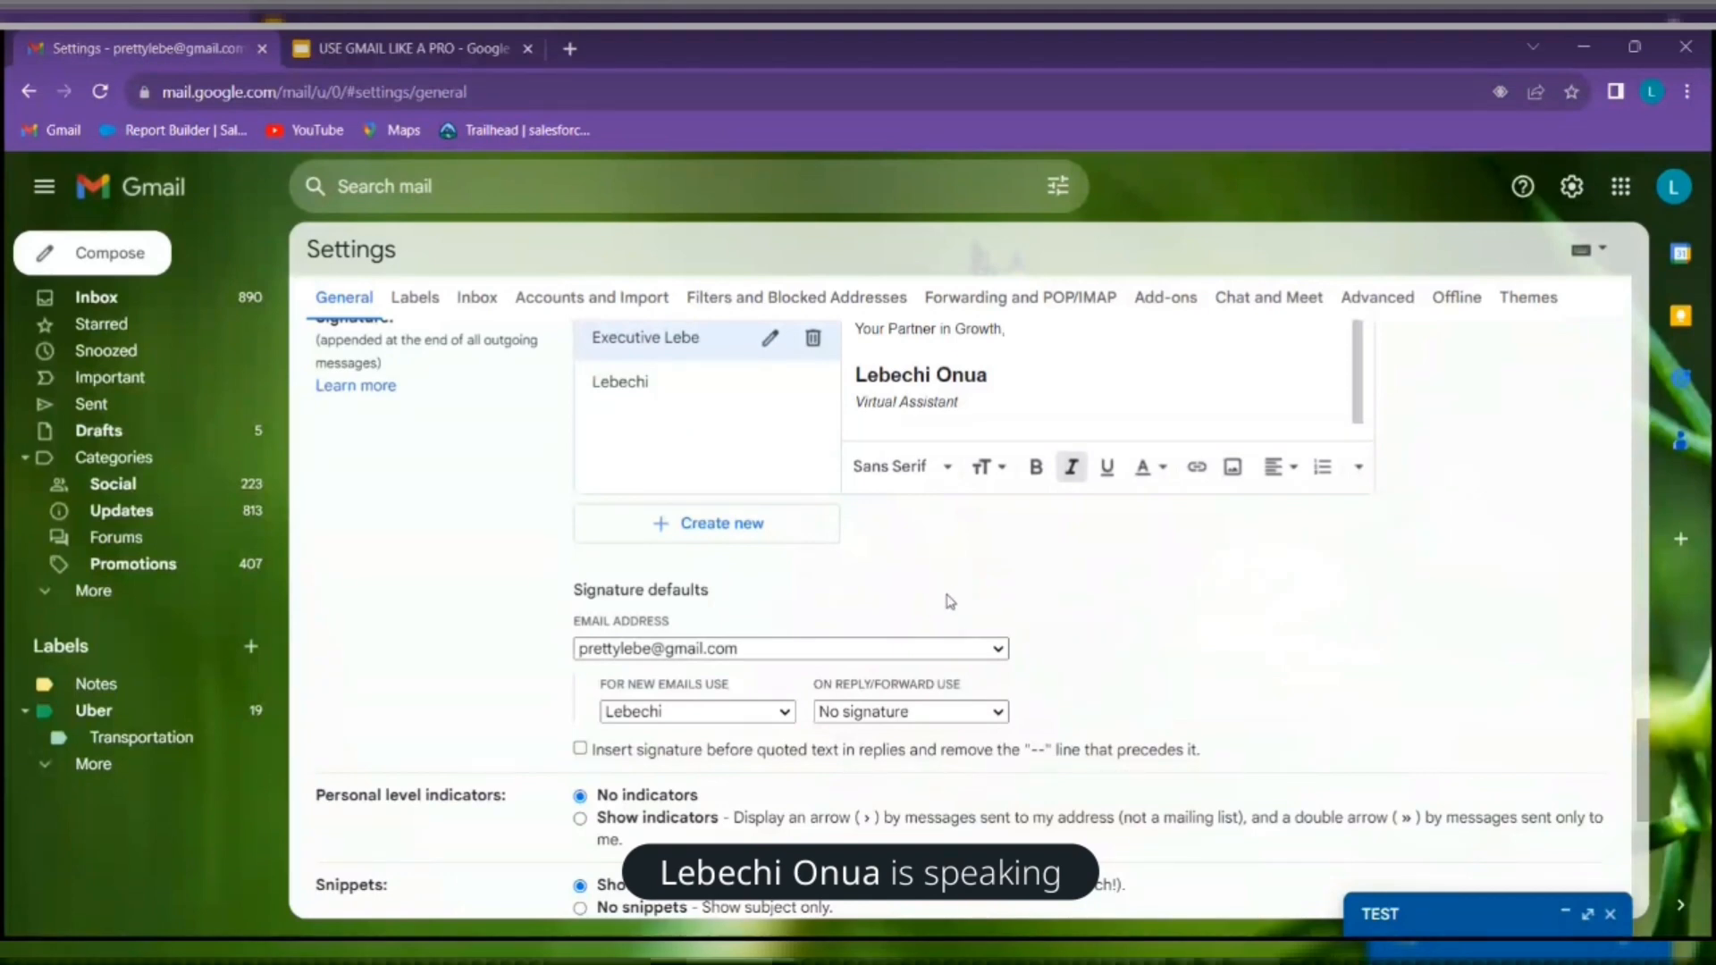
Save the signature settings, then reopen the TEST draft from Drafts
{"action": "scroll", "coordinate": [951, 602], "scroll_direction": "down", "scroll_amount": 5}
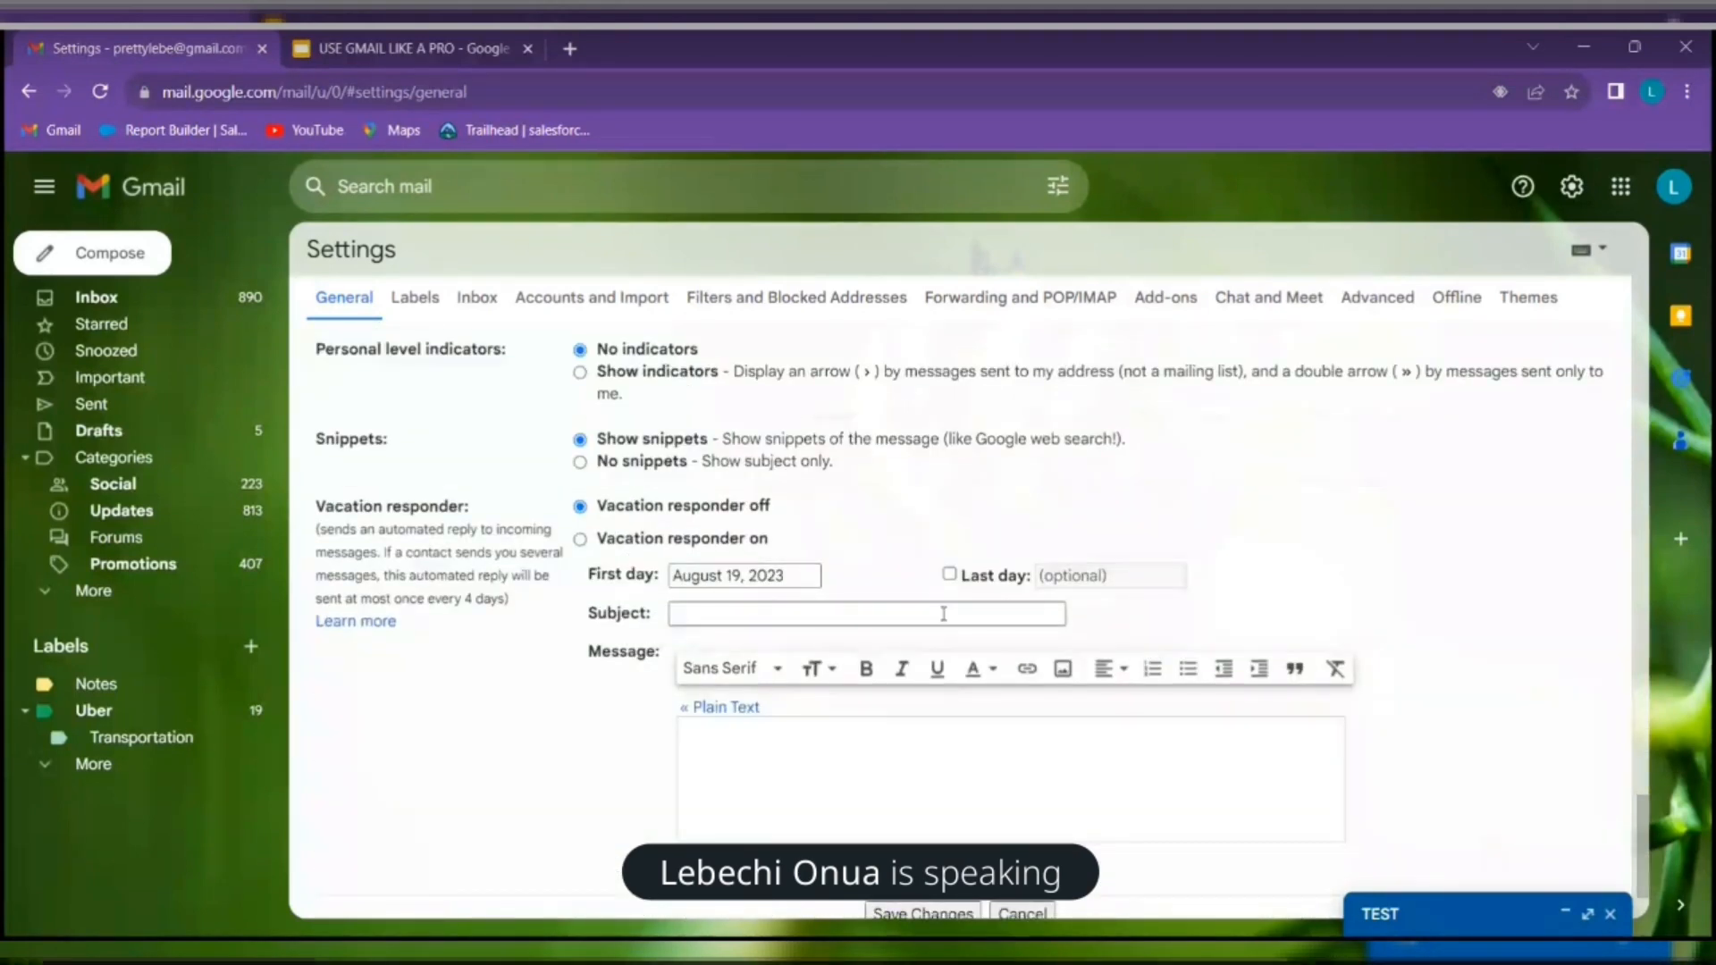
{"action": "scroll", "coordinate": [943, 615], "scroll_direction": "down", "scroll_amount": 2}
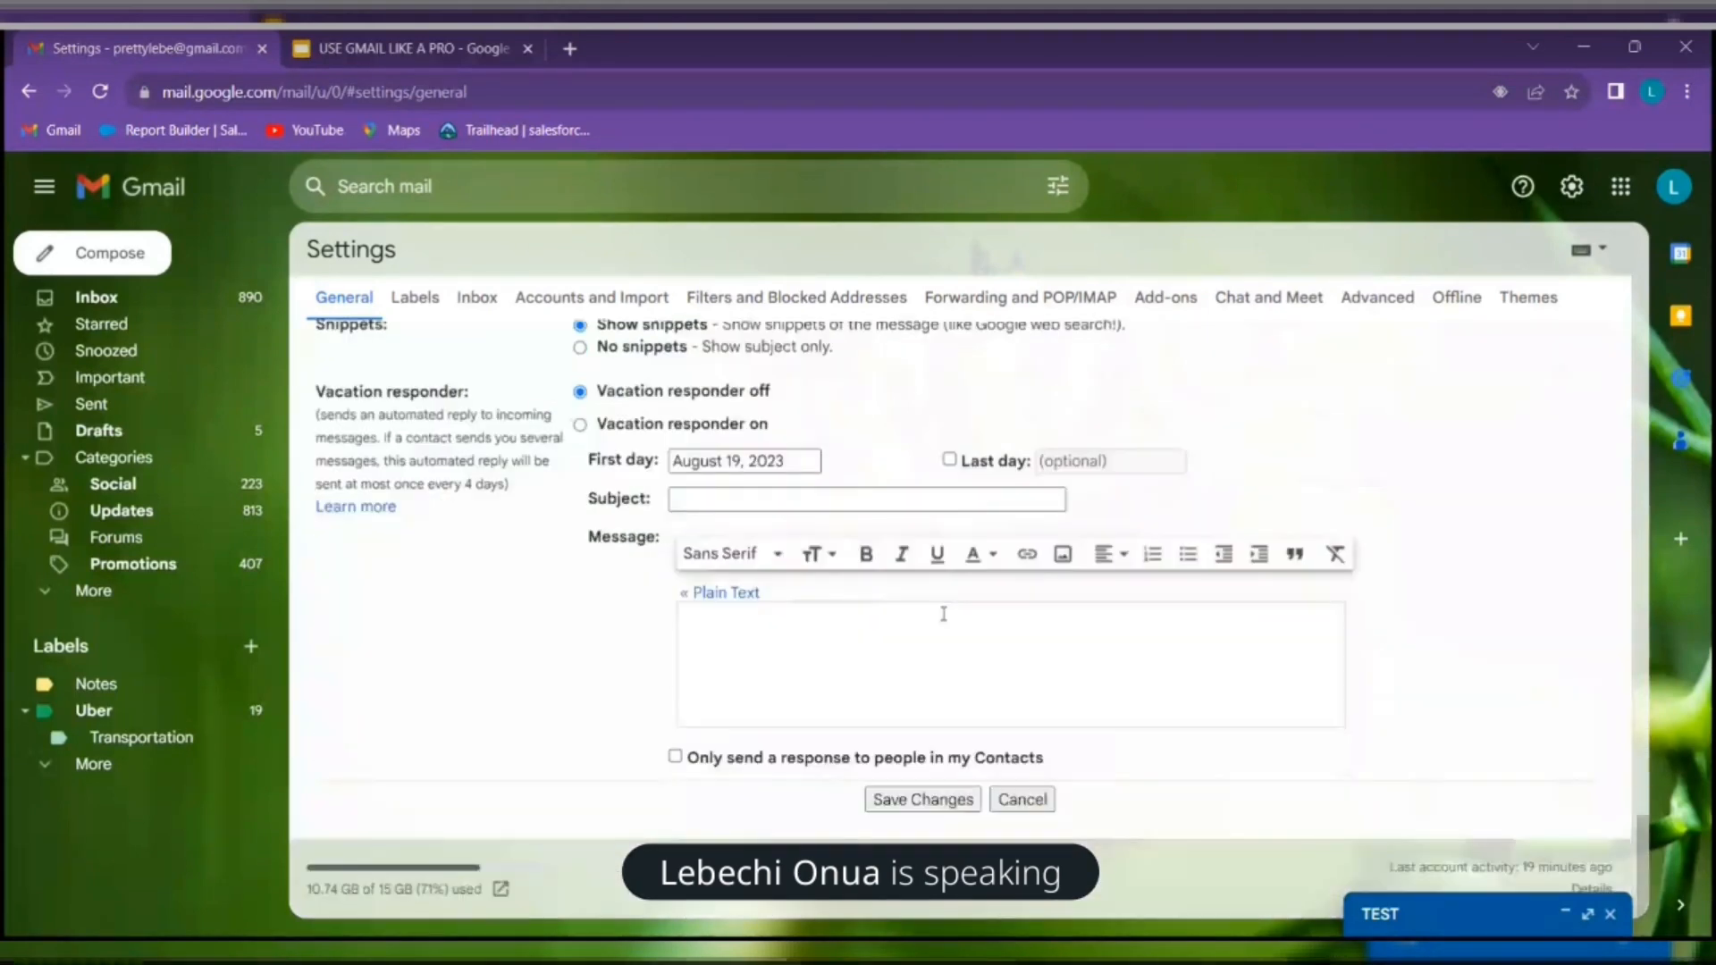
{"action": "left_click", "coordinate": [935, 804]}
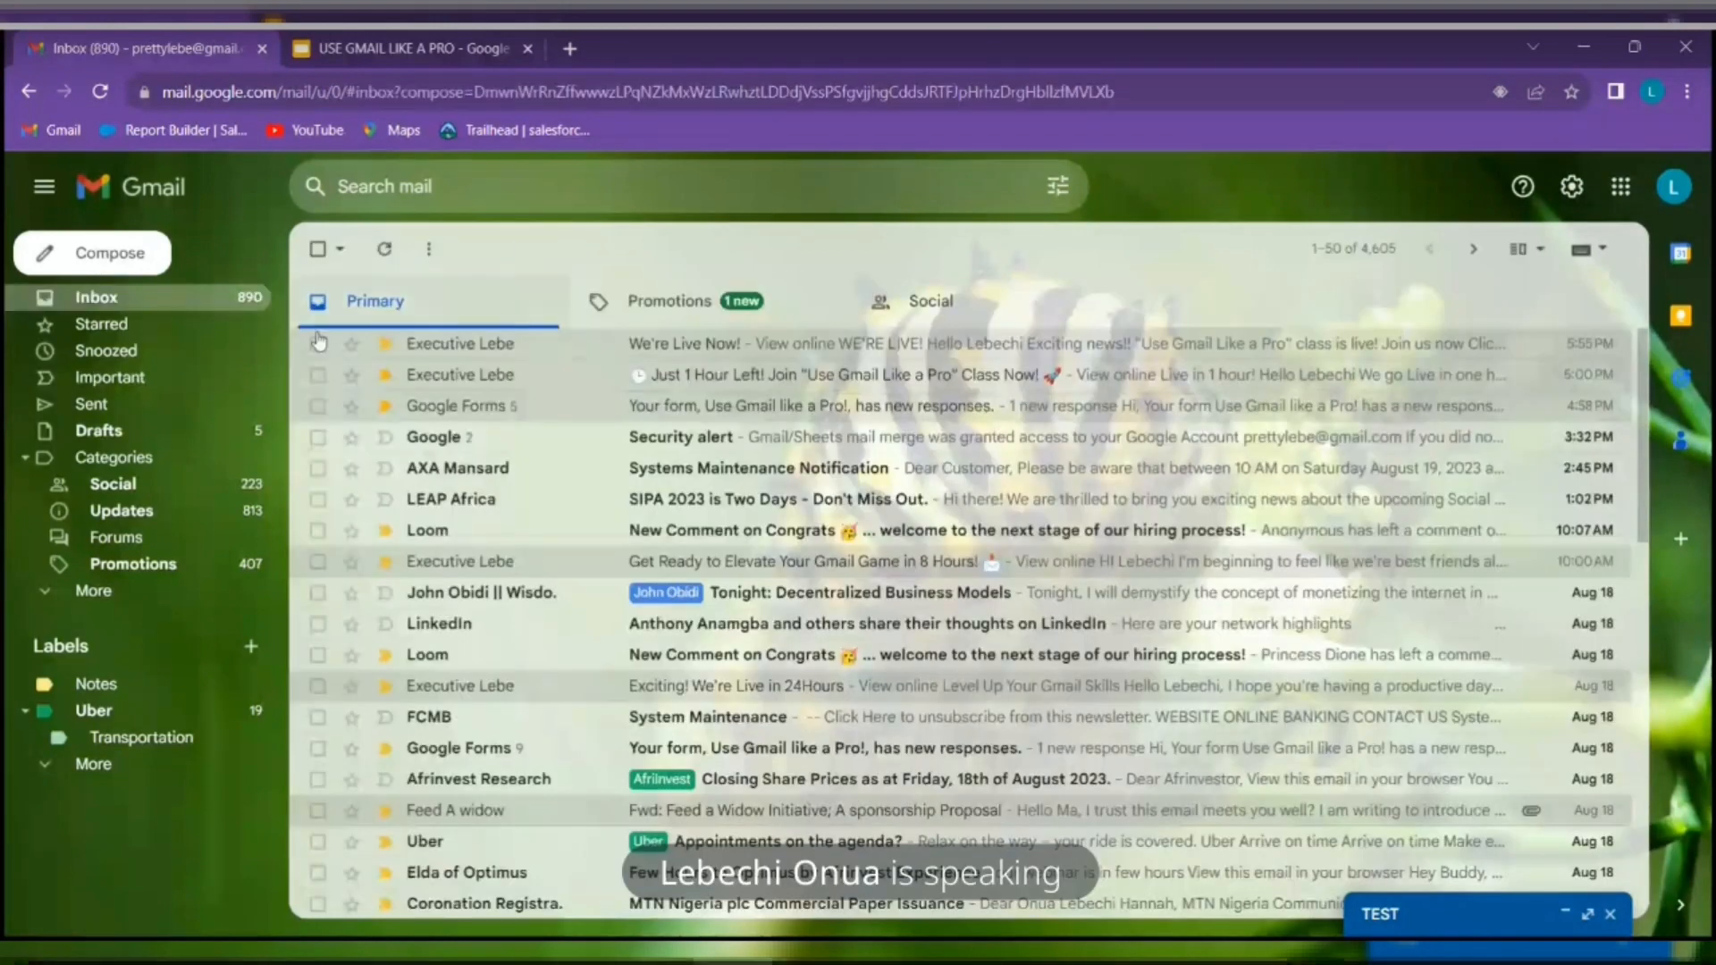
{"action": "left_click", "coordinate": [100, 431]}
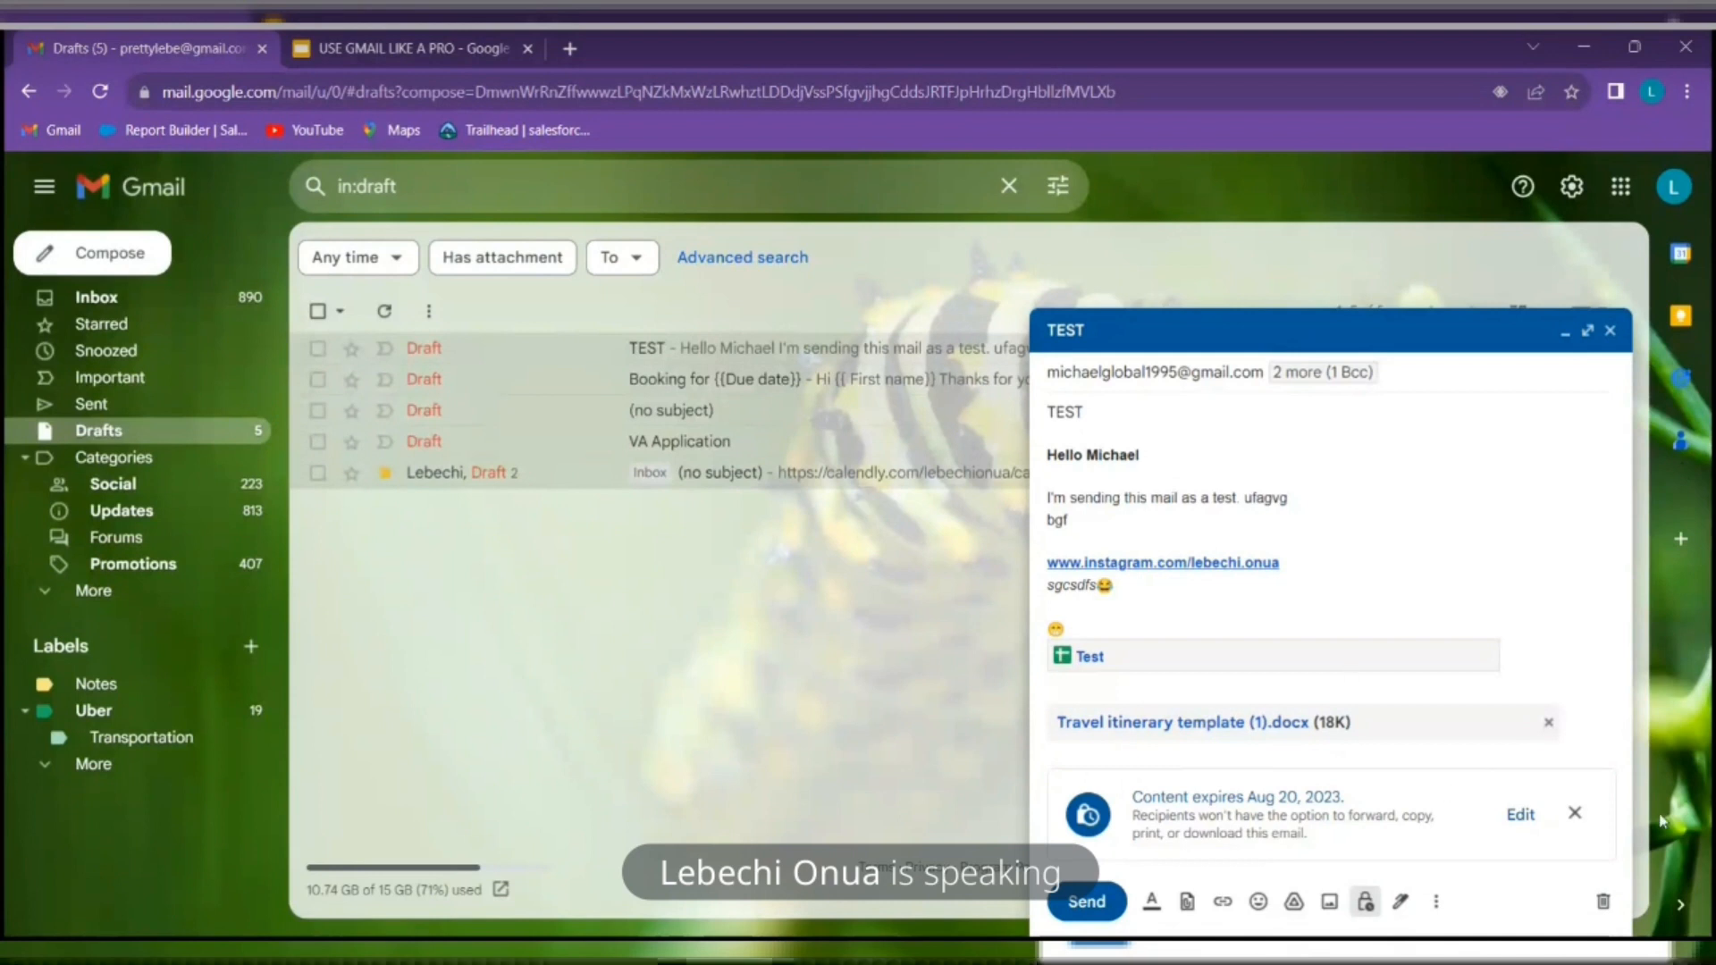
Remove the TEST draft's content expiry and insert the Digital Marketer signature with photo
{"action": "left_click", "coordinate": [1578, 816]}
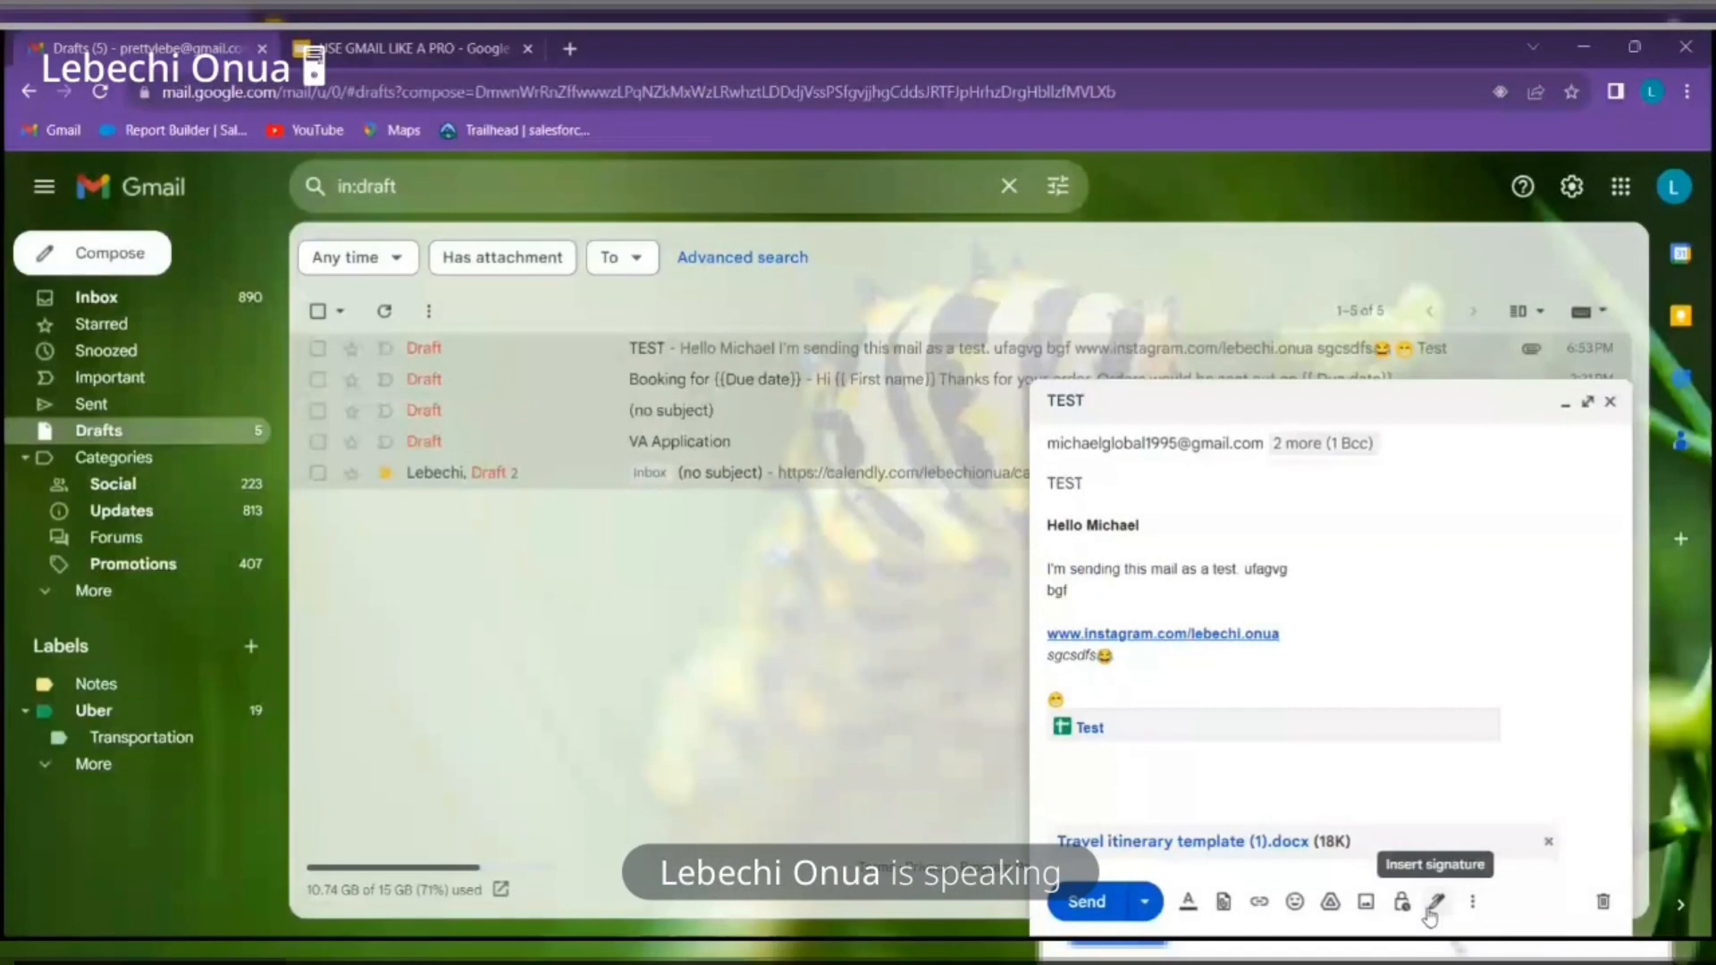
{"action": "left_click", "coordinate": [1436, 901]}
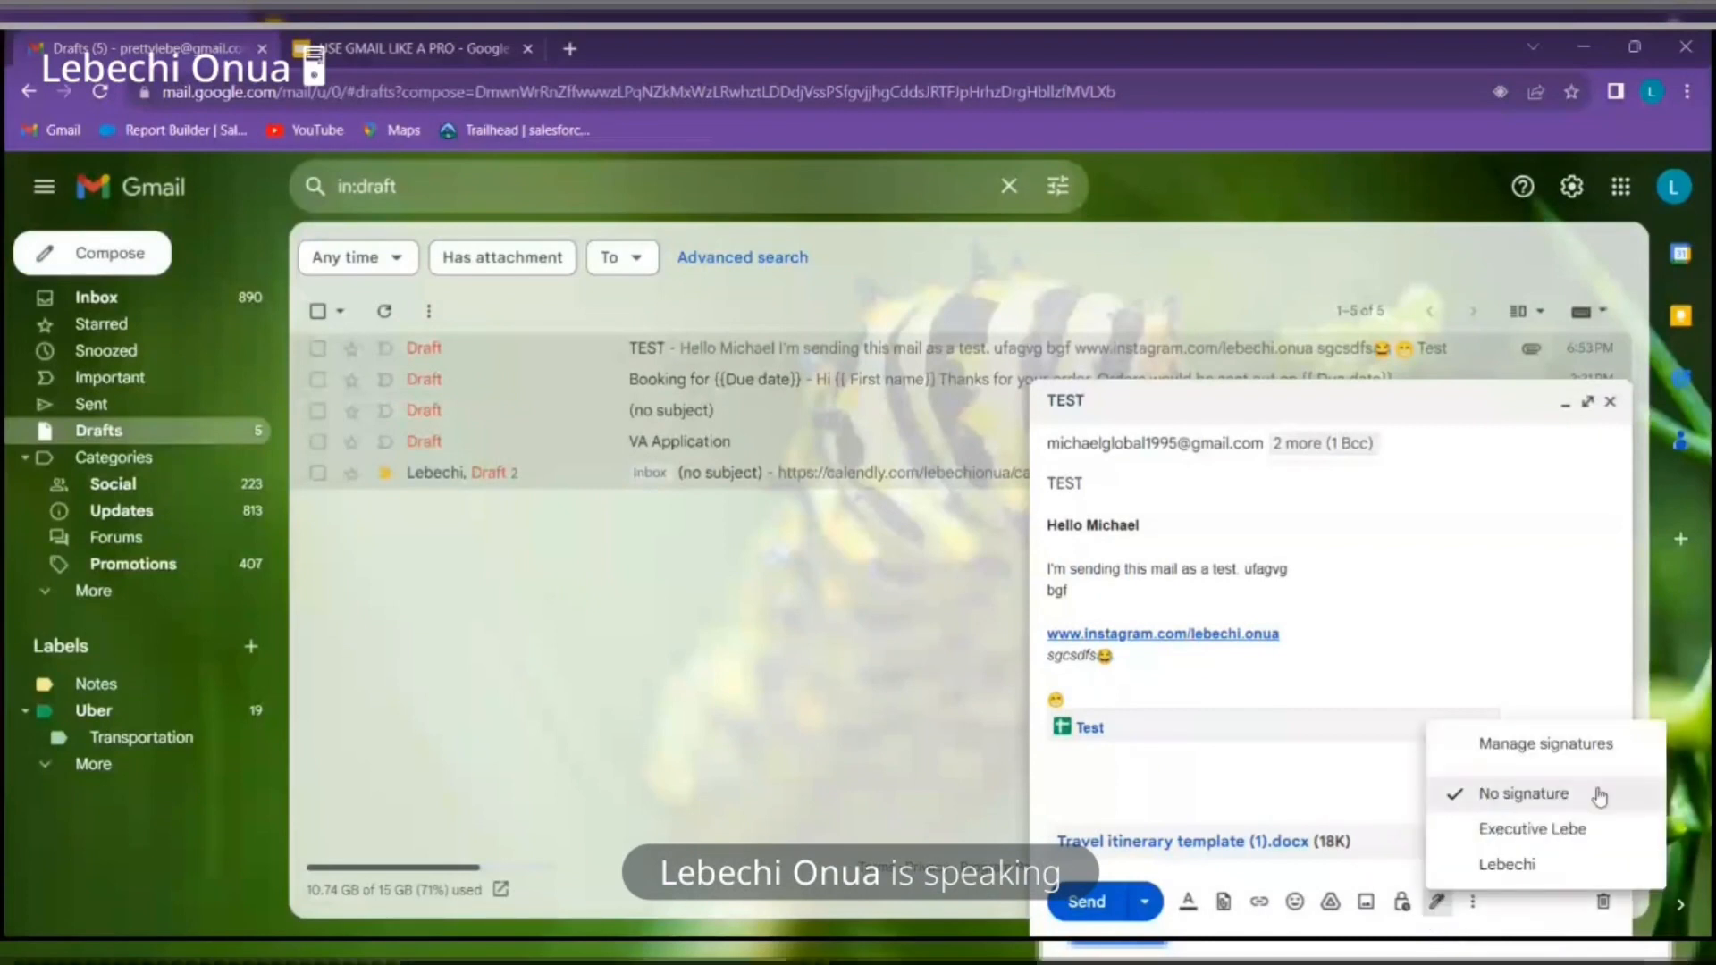
{"action": "left_click", "coordinate": [1600, 829]}
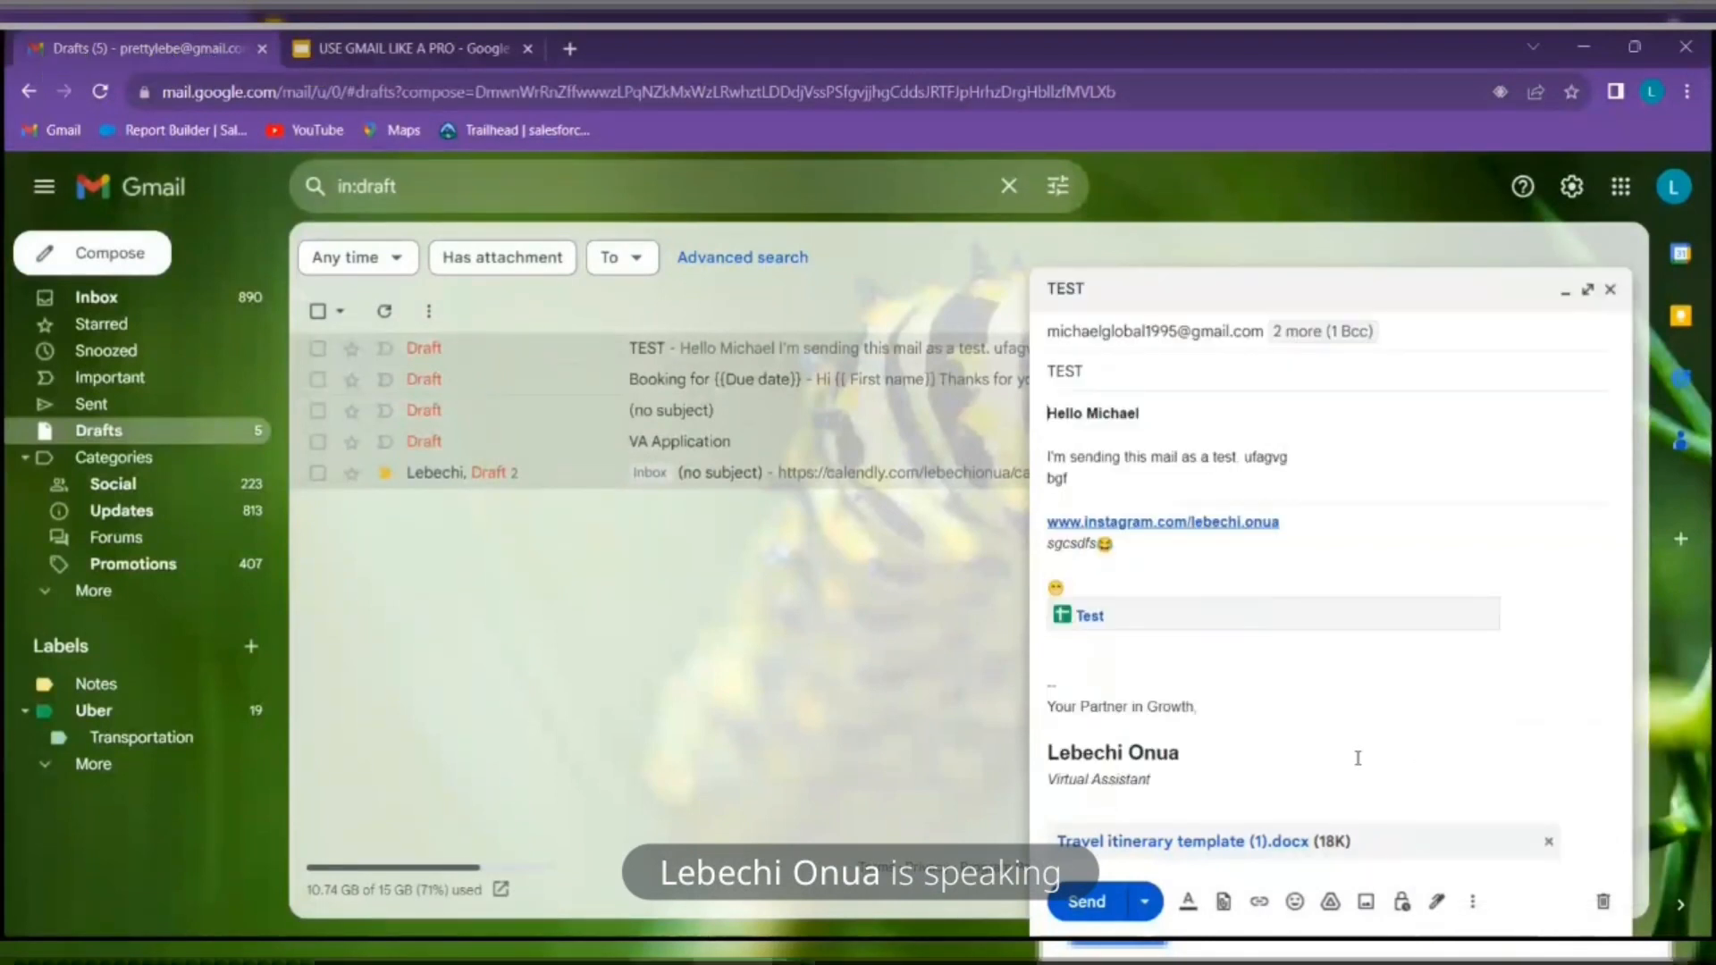
{"action": "left_click", "coordinate": [1436, 901]}
{"action": "left_click", "coordinate": [1513, 863]}
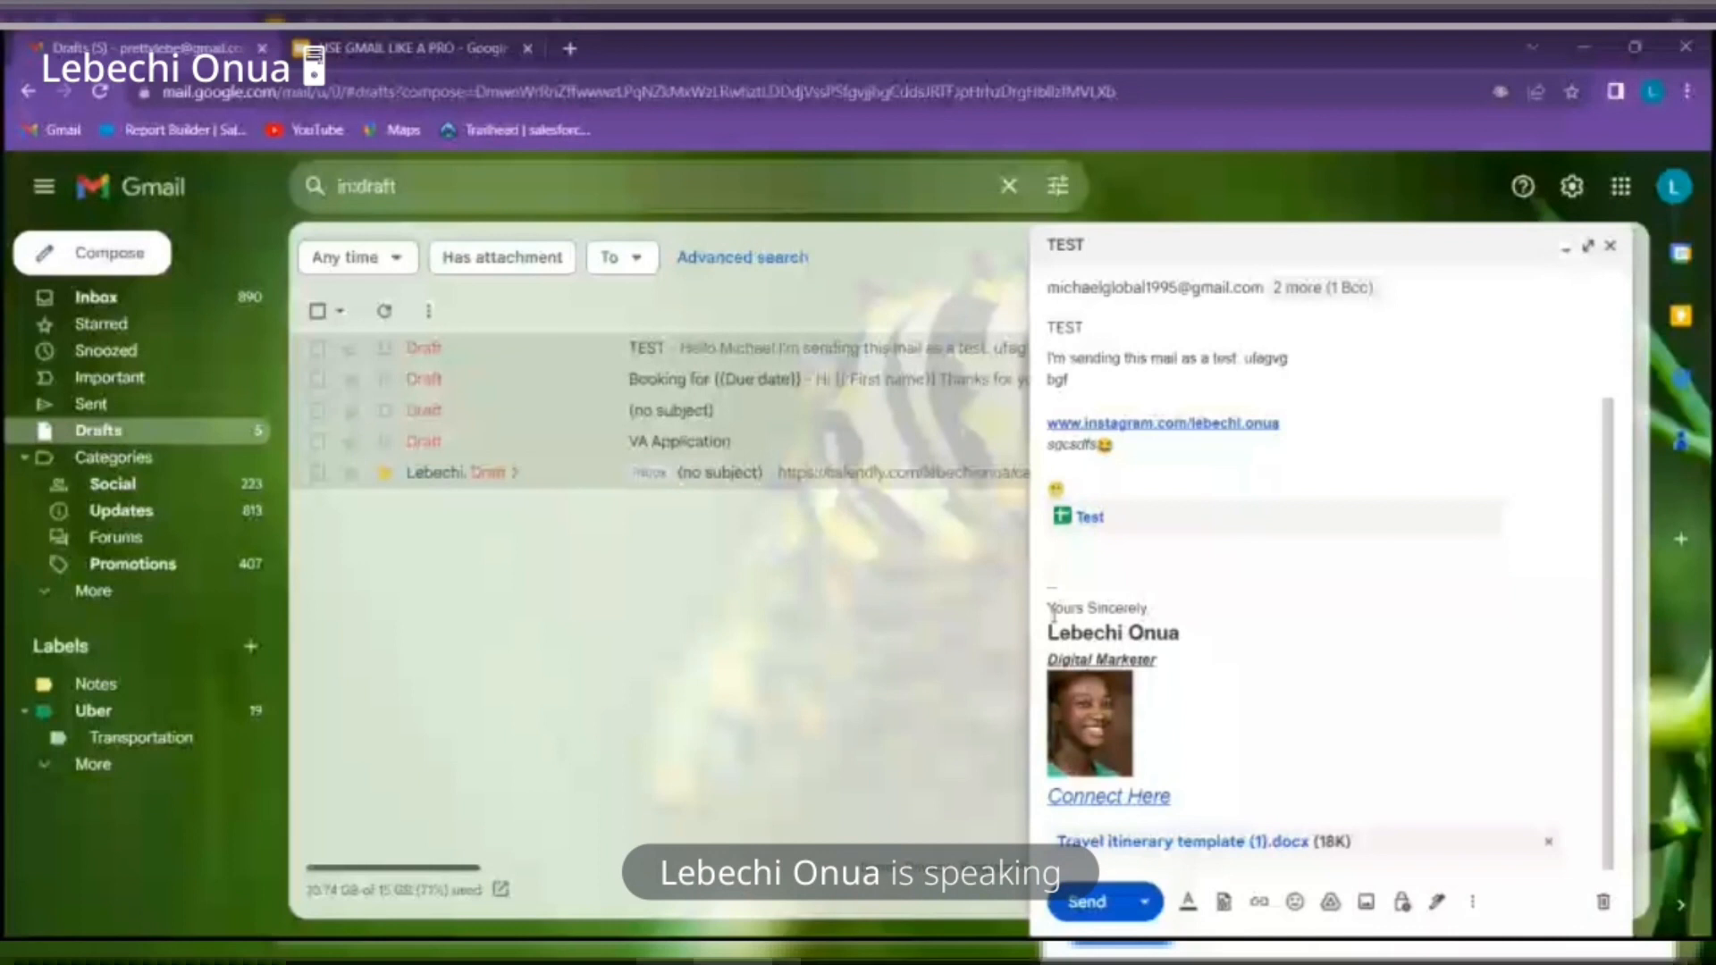
Bring up the TEST draft's schedule-send options and pick a custom date and time
{"action": "left_click", "coordinate": [1474, 904]}
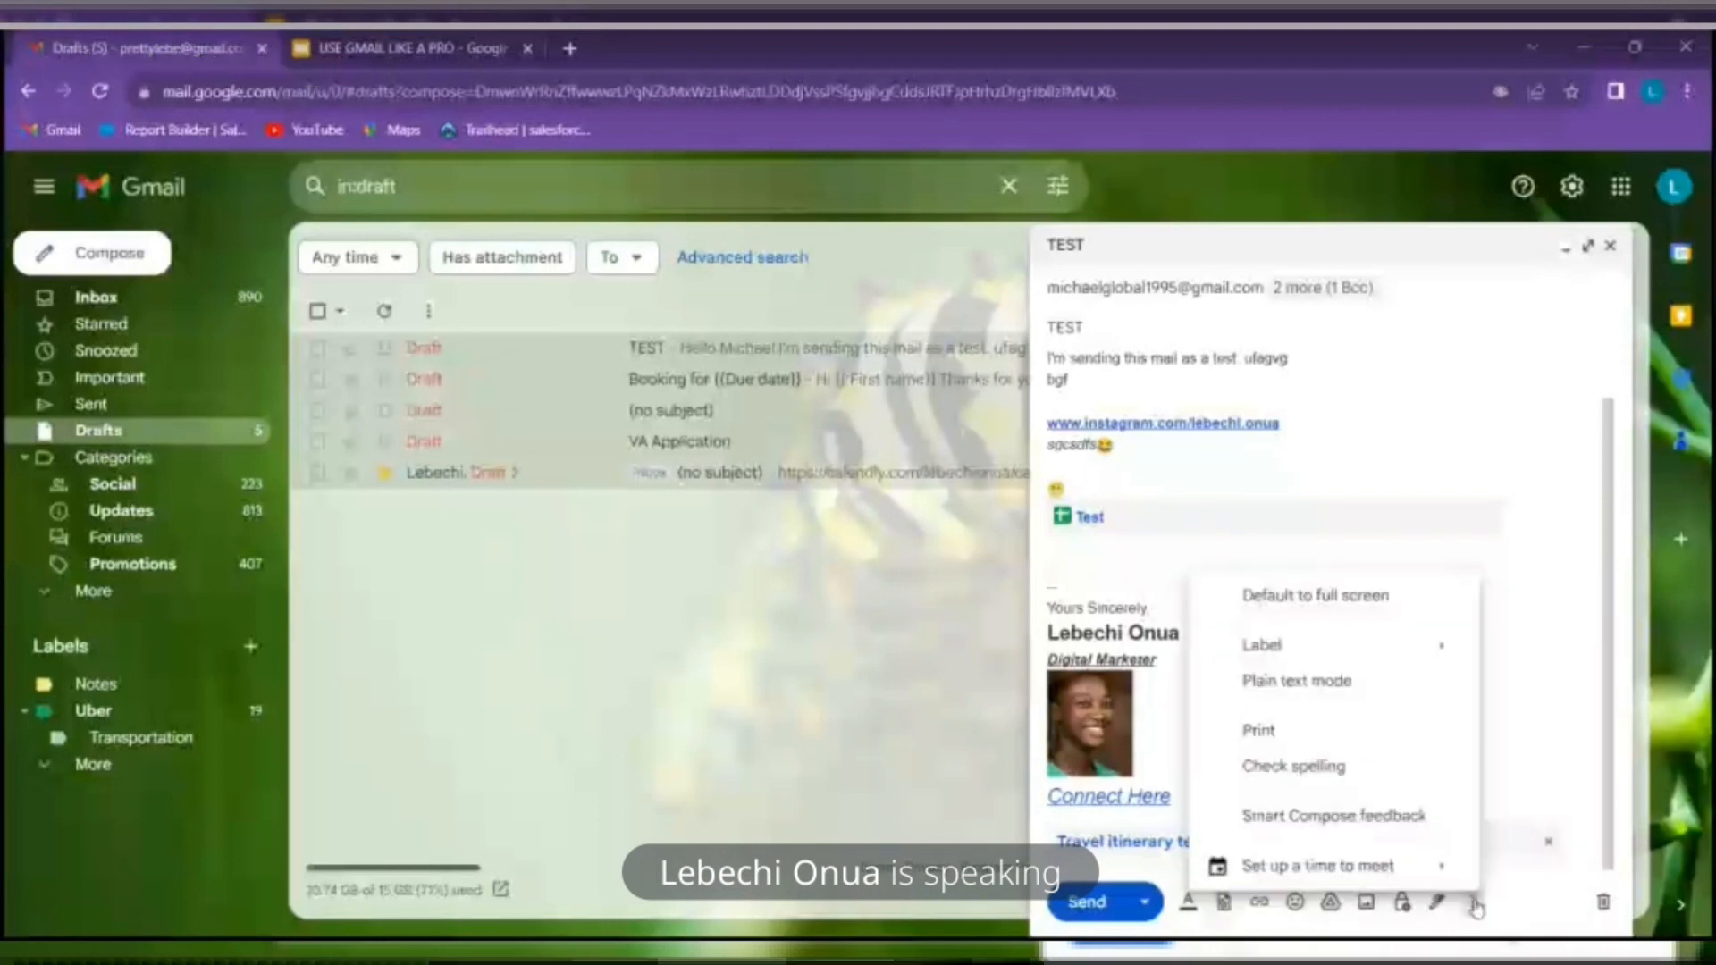
{"action": "left_click", "coordinate": [1552, 681]}
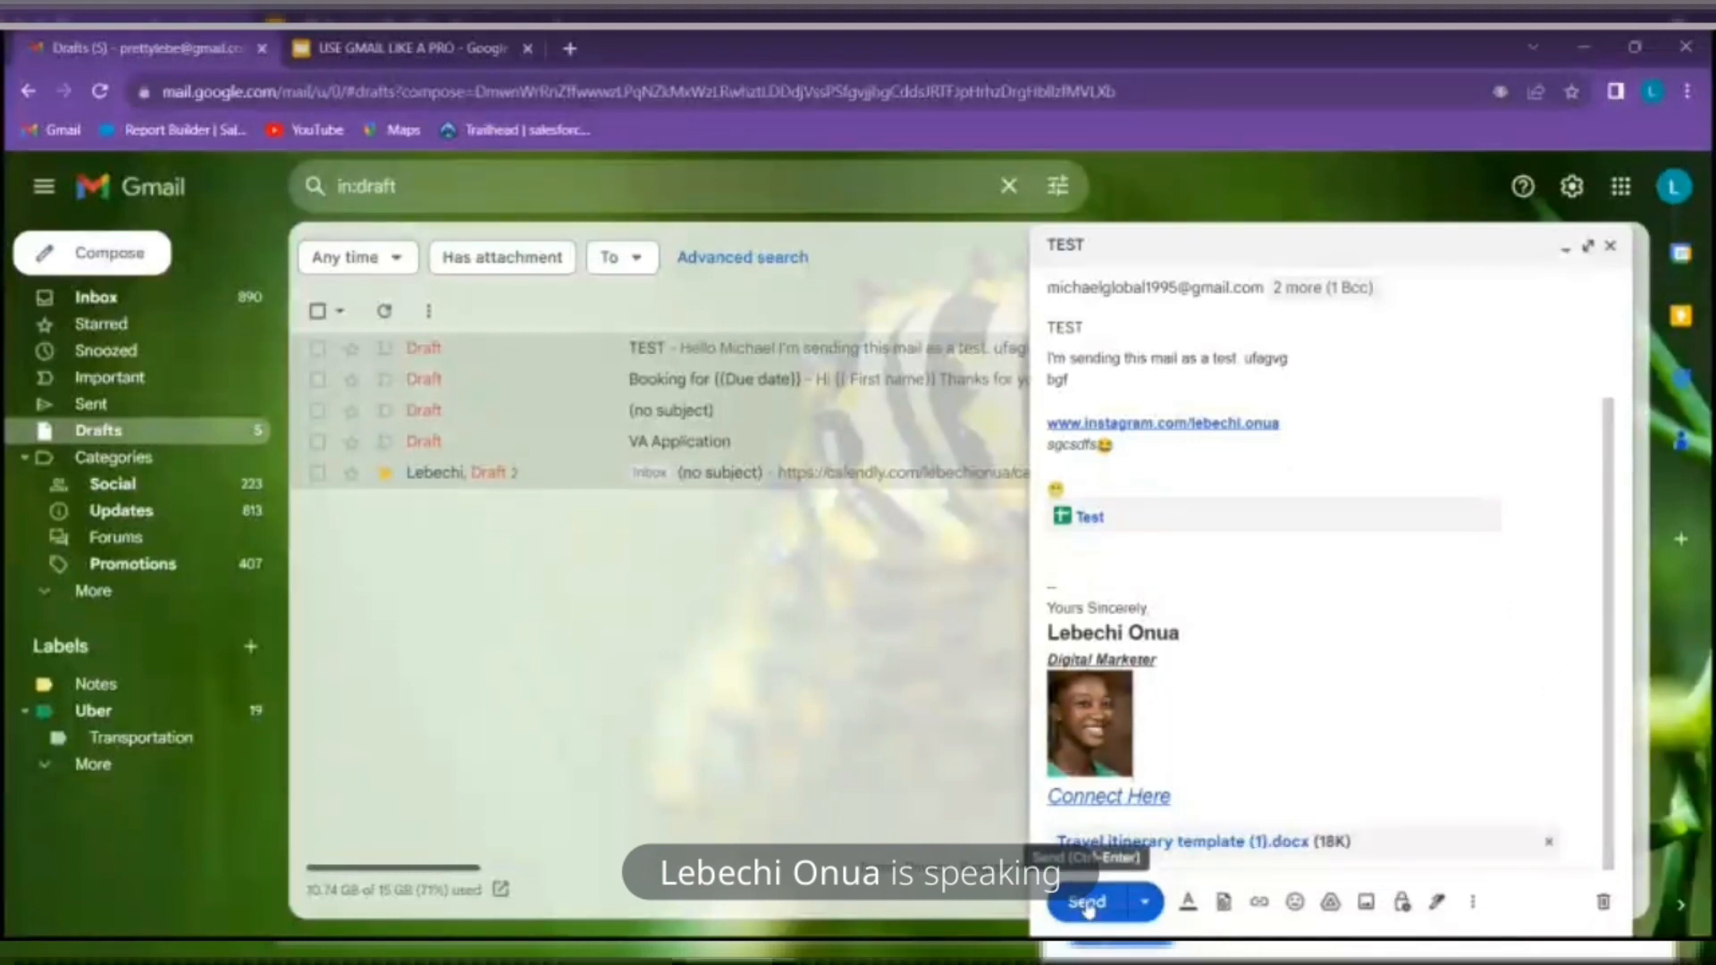
{"action": "left_click", "coordinate": [1143, 909]}
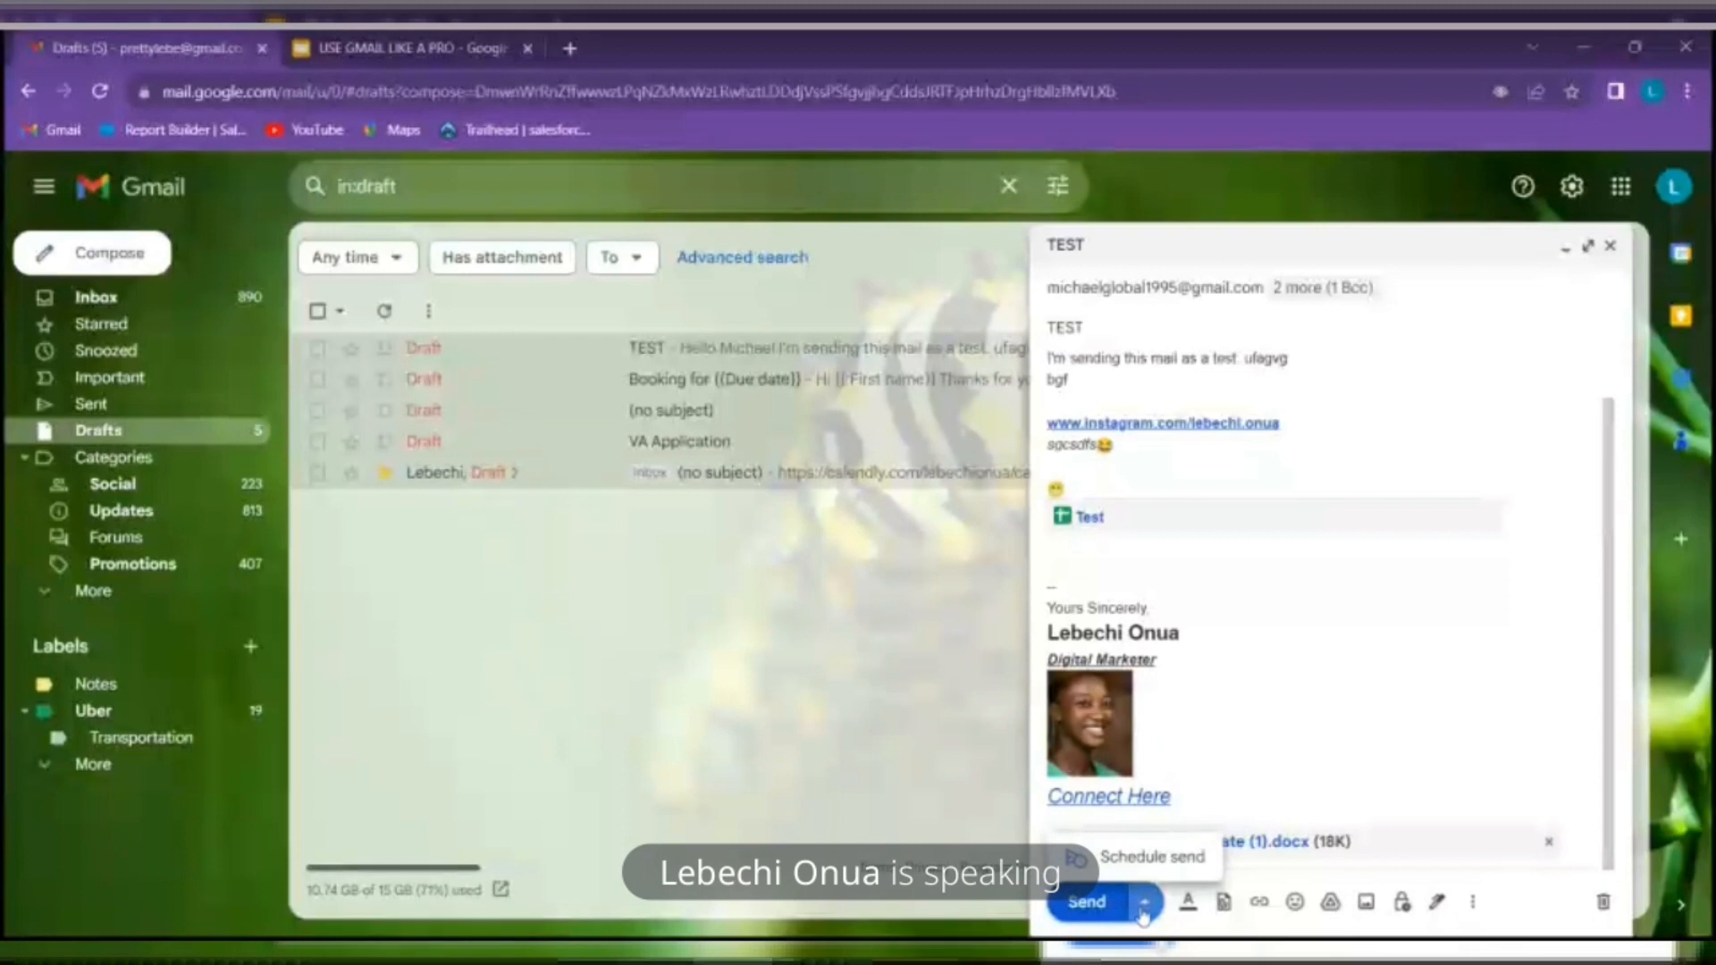
{"action": "left_click", "coordinate": [1176, 855]}
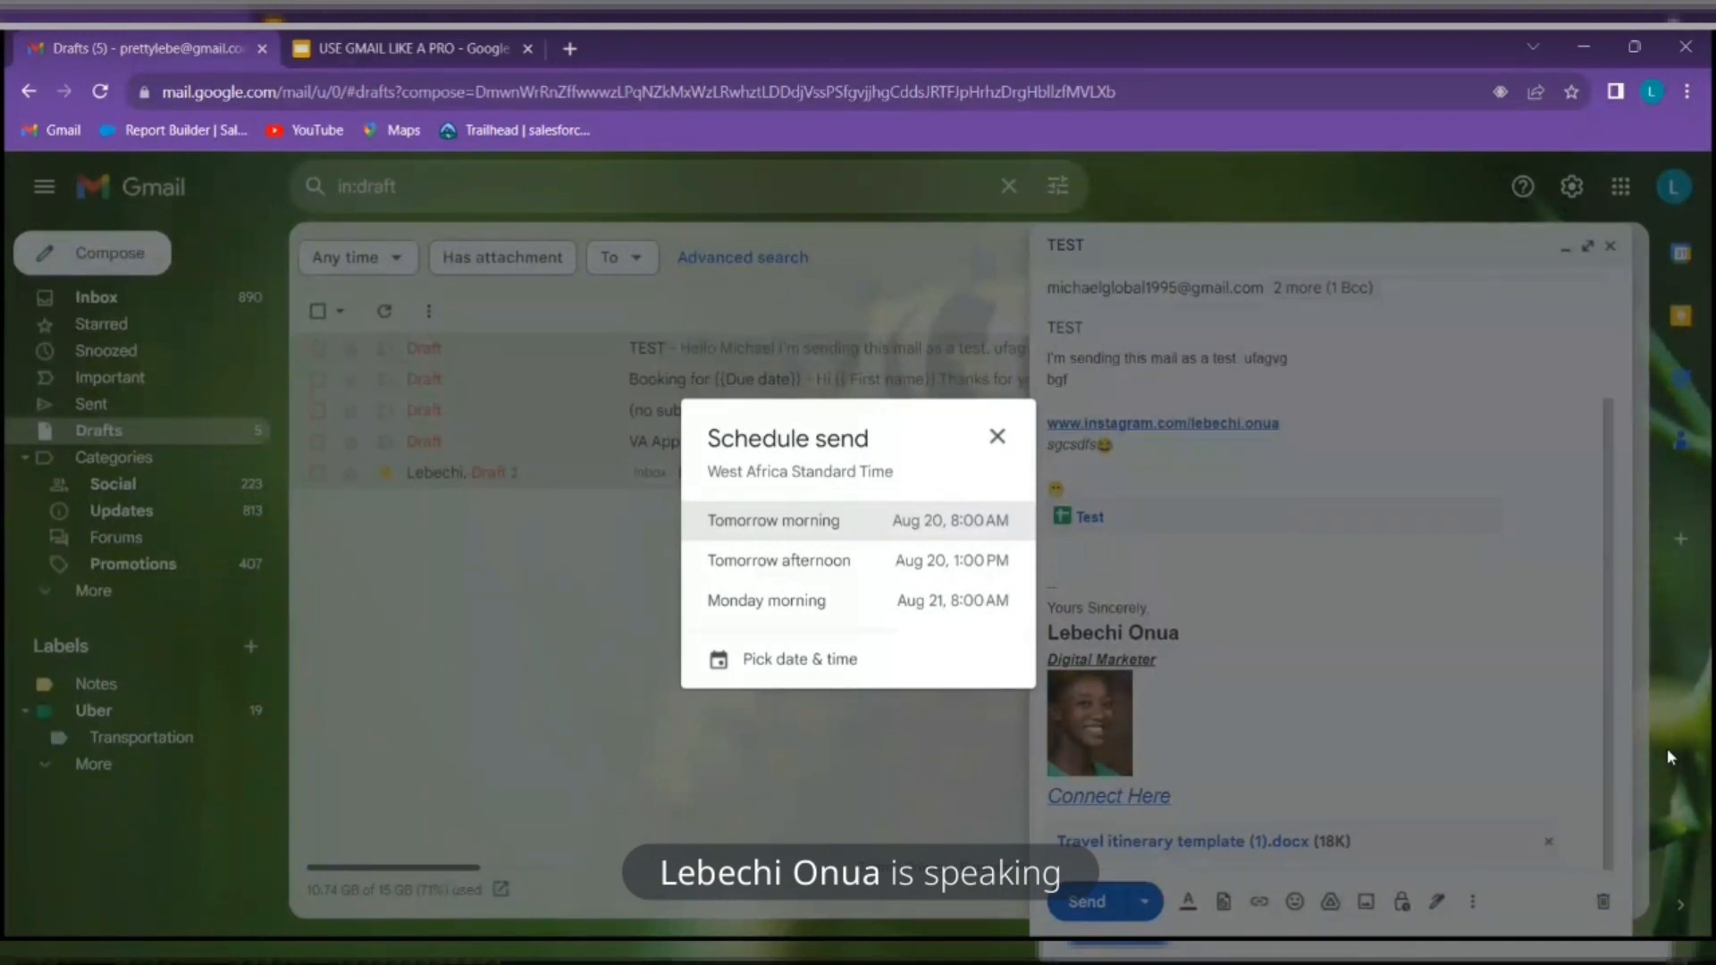
{"action": "left_click", "coordinate": [831, 664]}
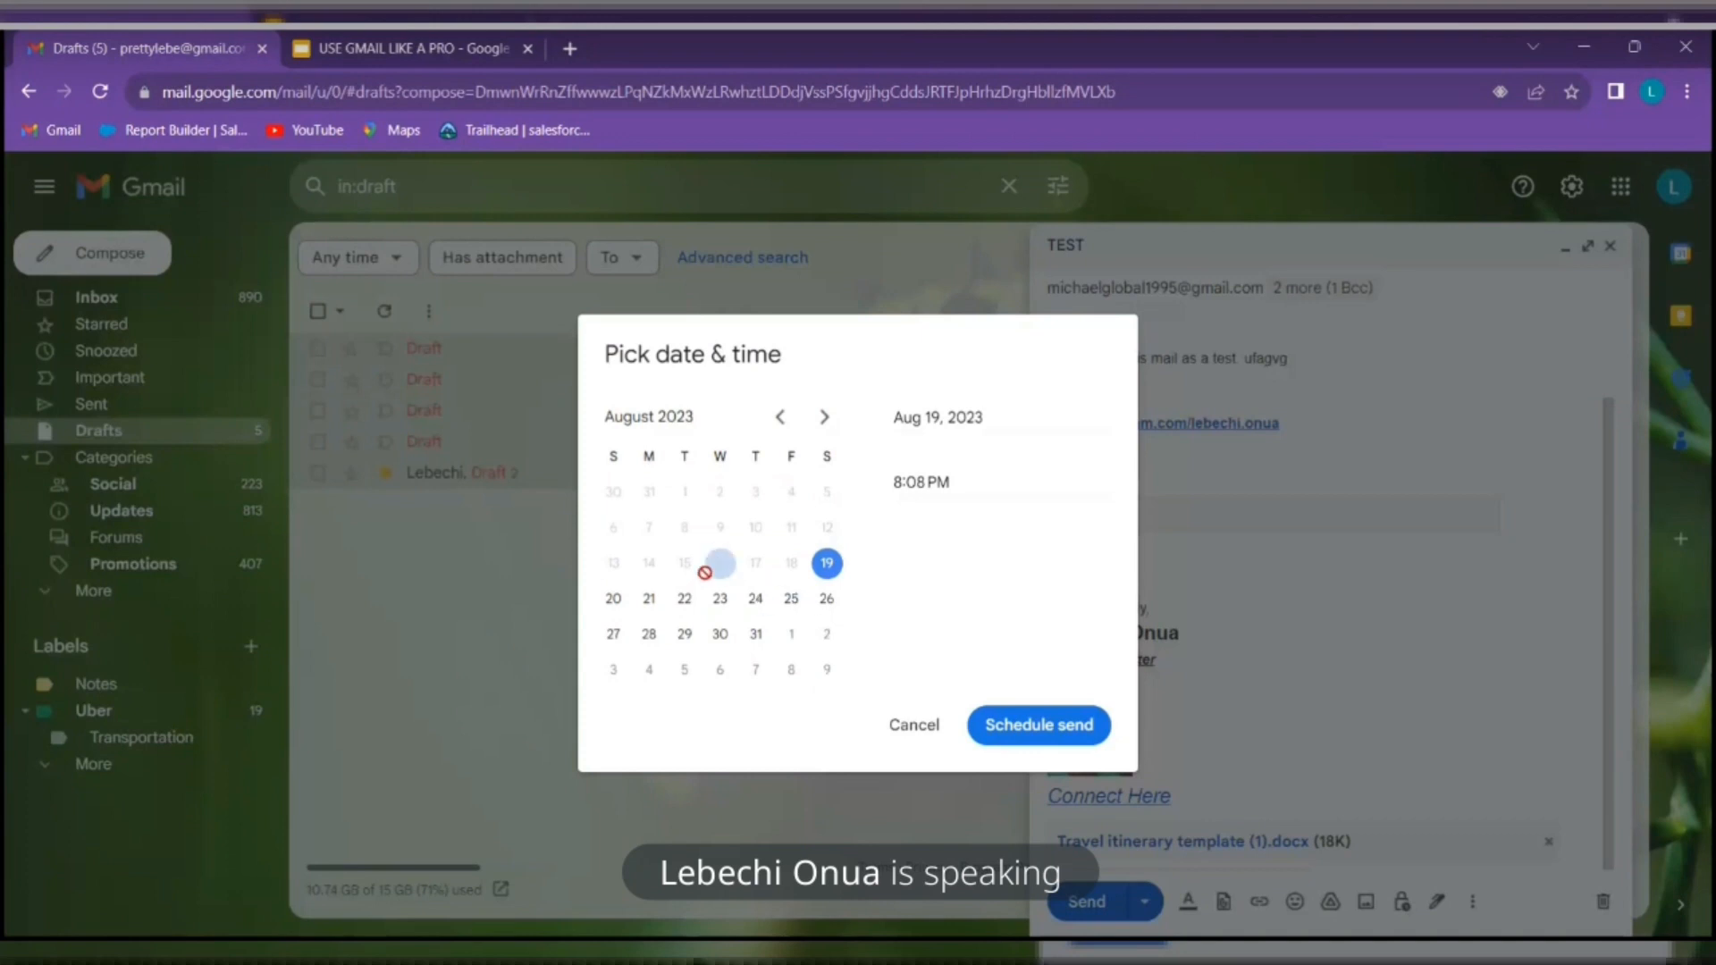
Schedule the email for Aug 20, 2023 at 3:08 AM
{"action": "left_click", "coordinate": [613, 601]}
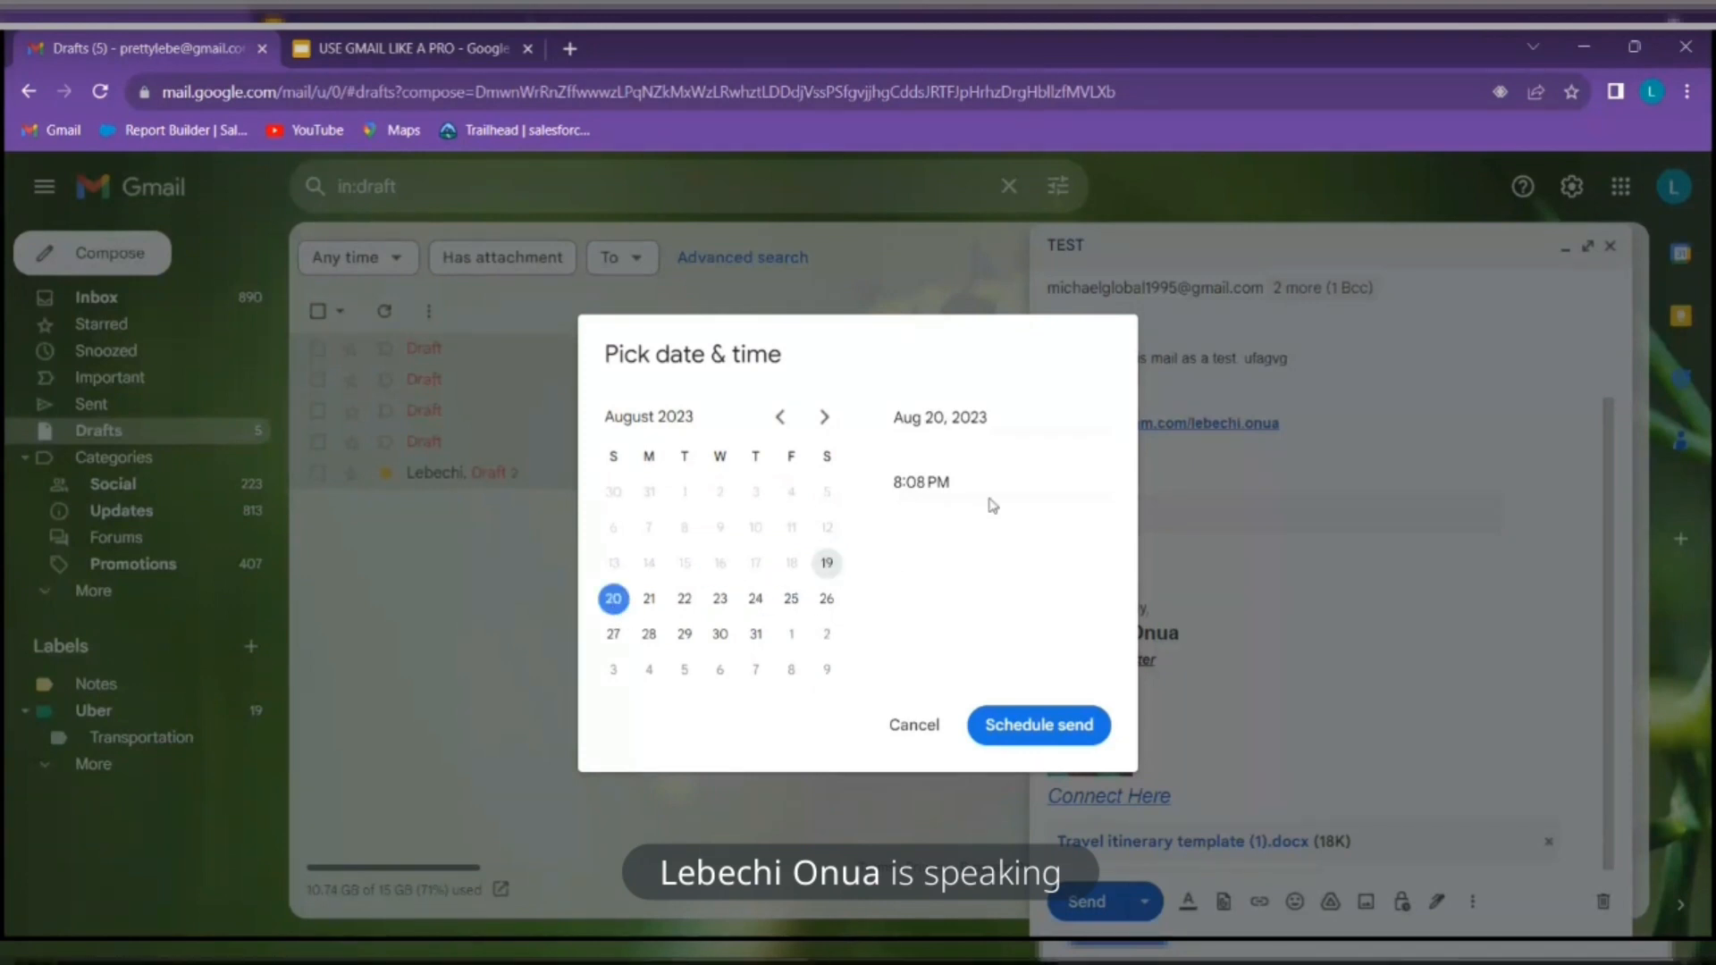
{"action": "left_click", "coordinate": [953, 481]}
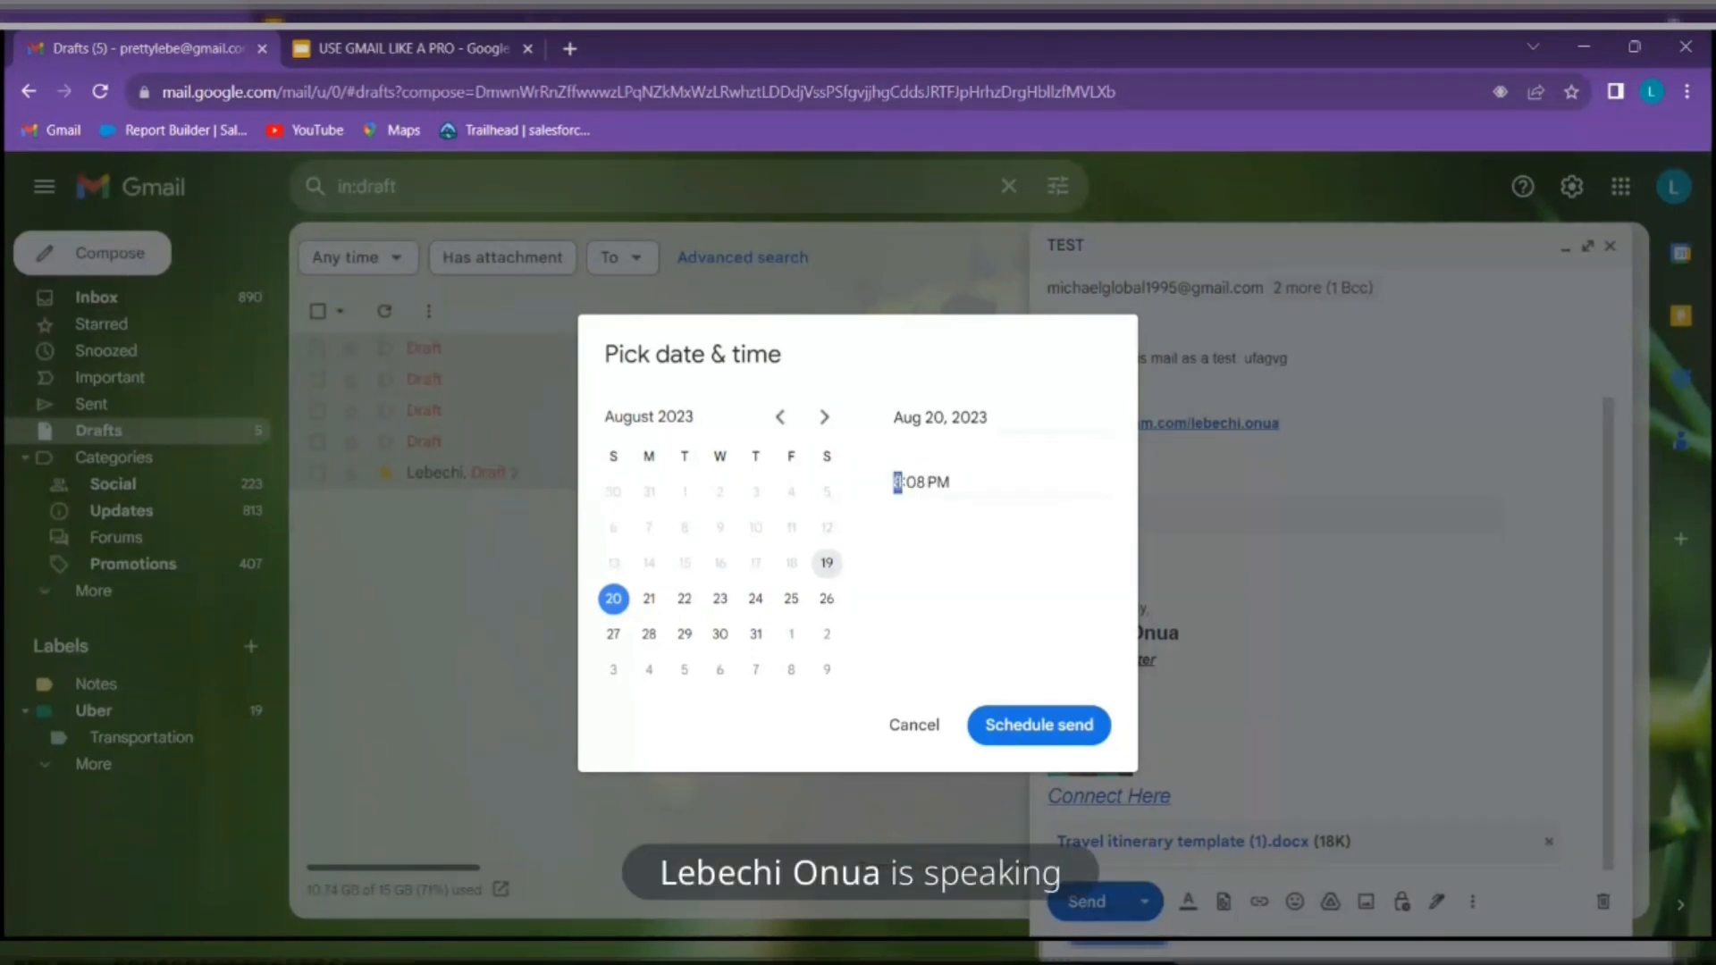
{"action": "type", "text": "03"}
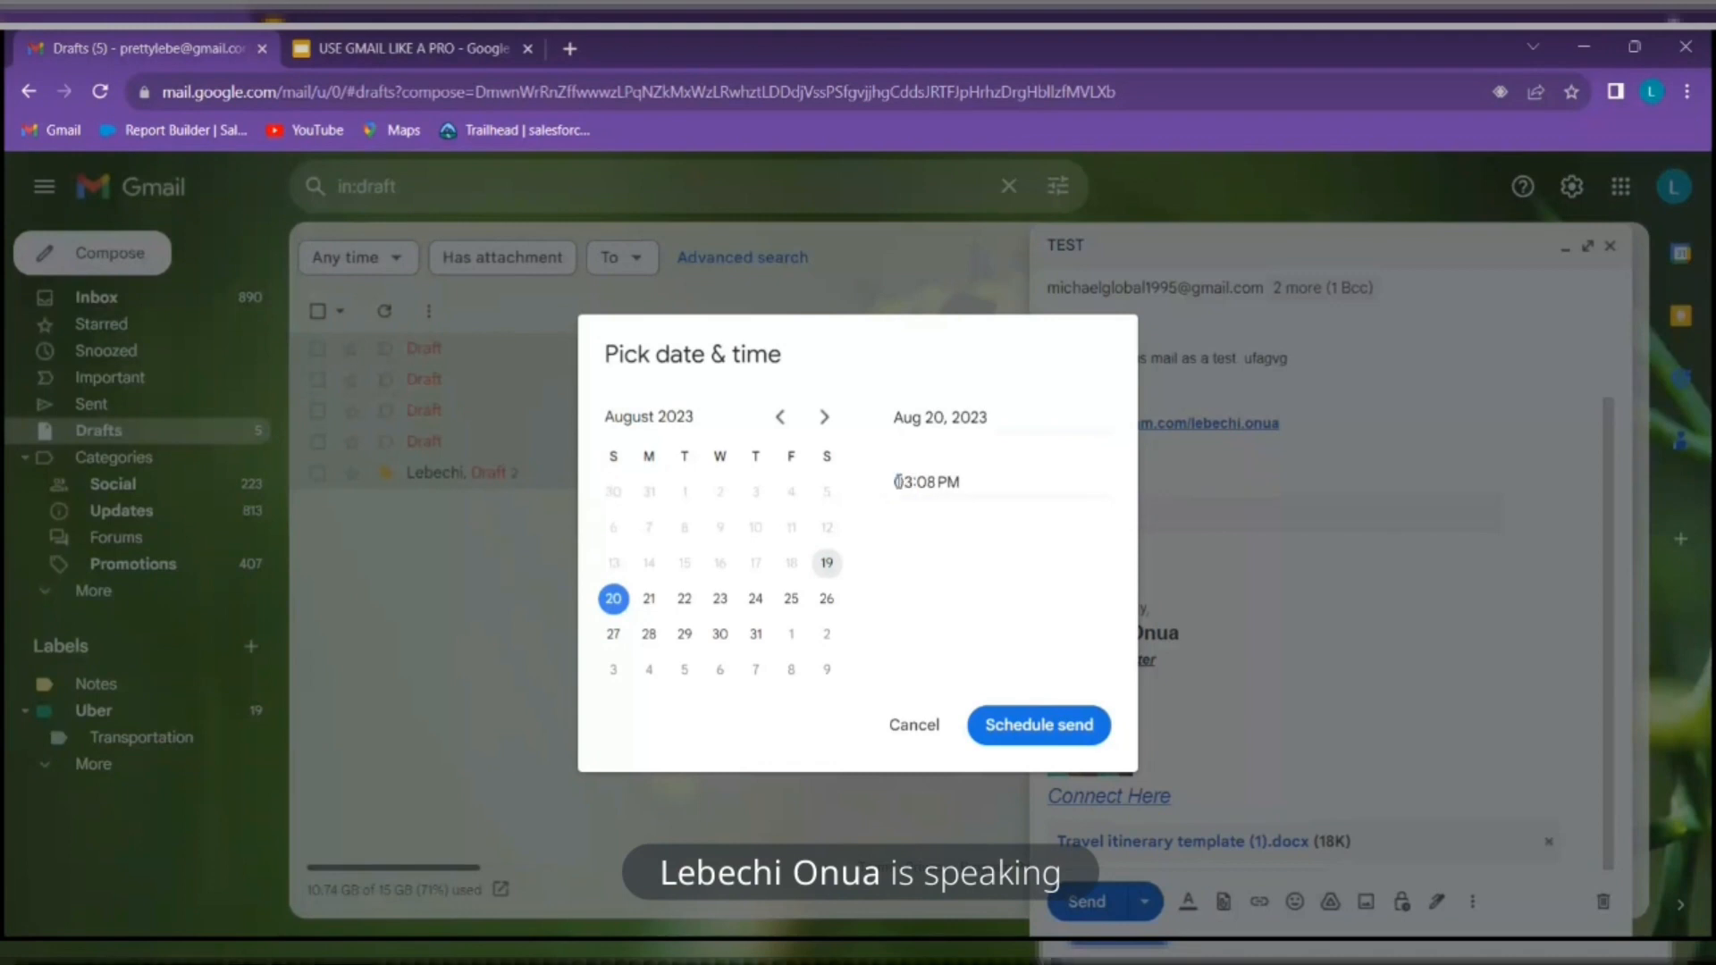
{"action": "key", "text": "BackSpace"}
{"action": "key", "text": "BackSpace"}
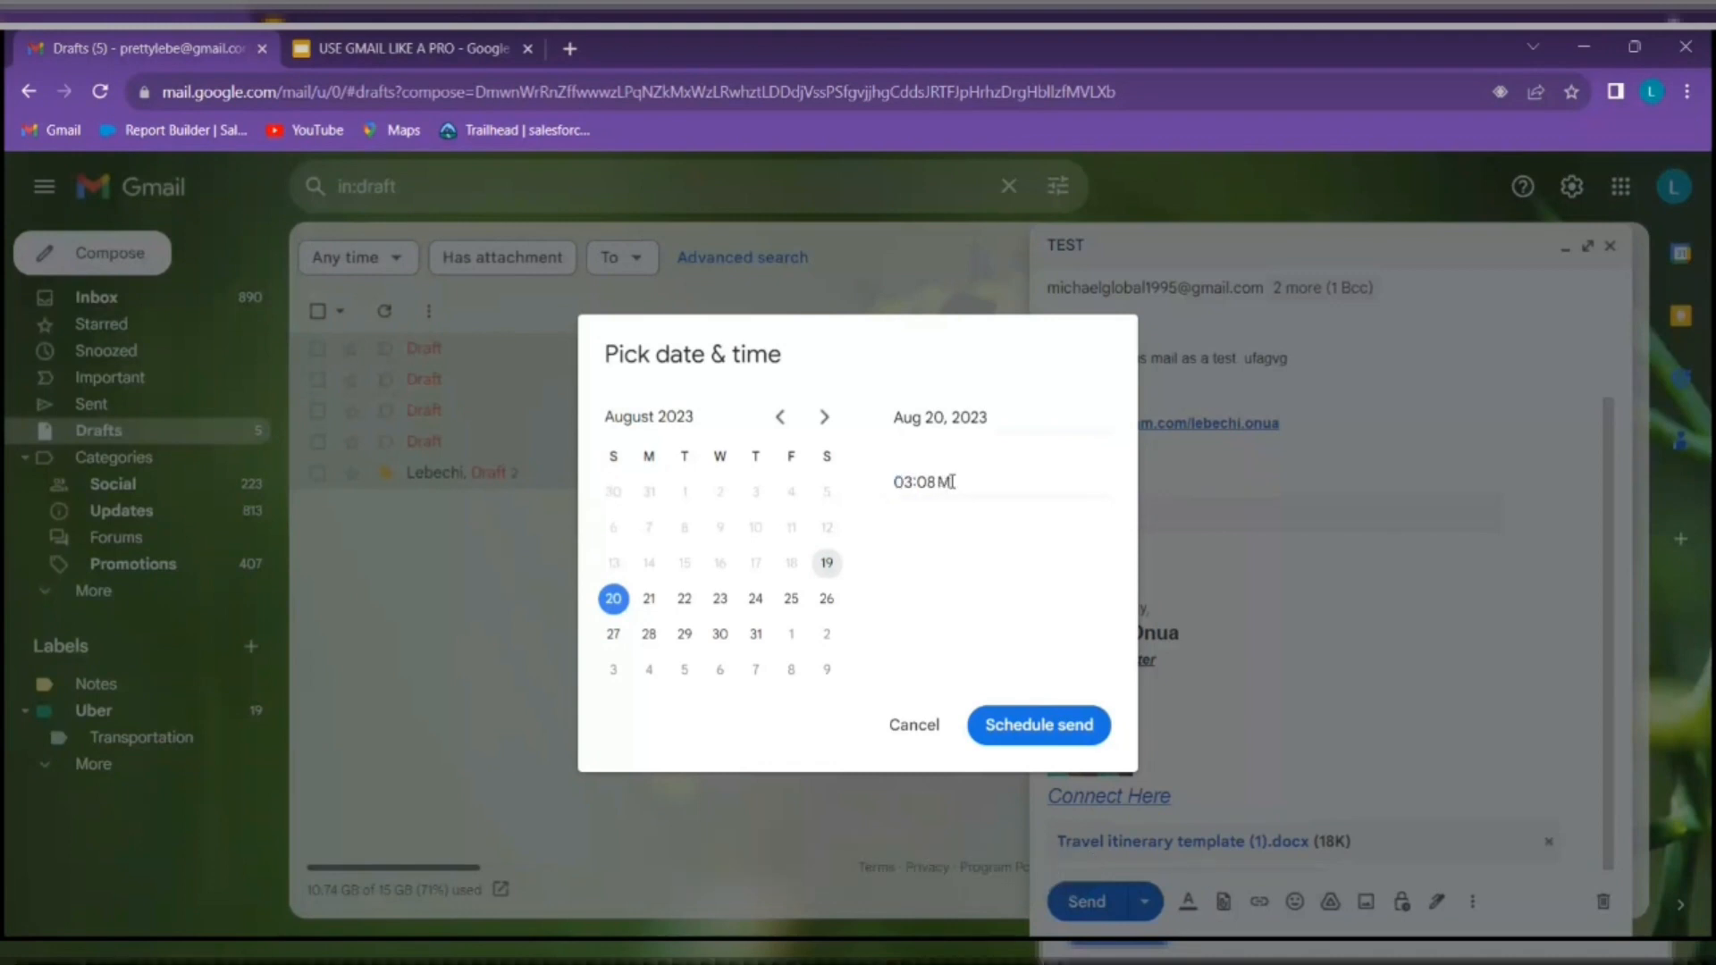
{"action": "type", "text": "A"}
{"action": "left_click", "coordinate": [1051, 724]}
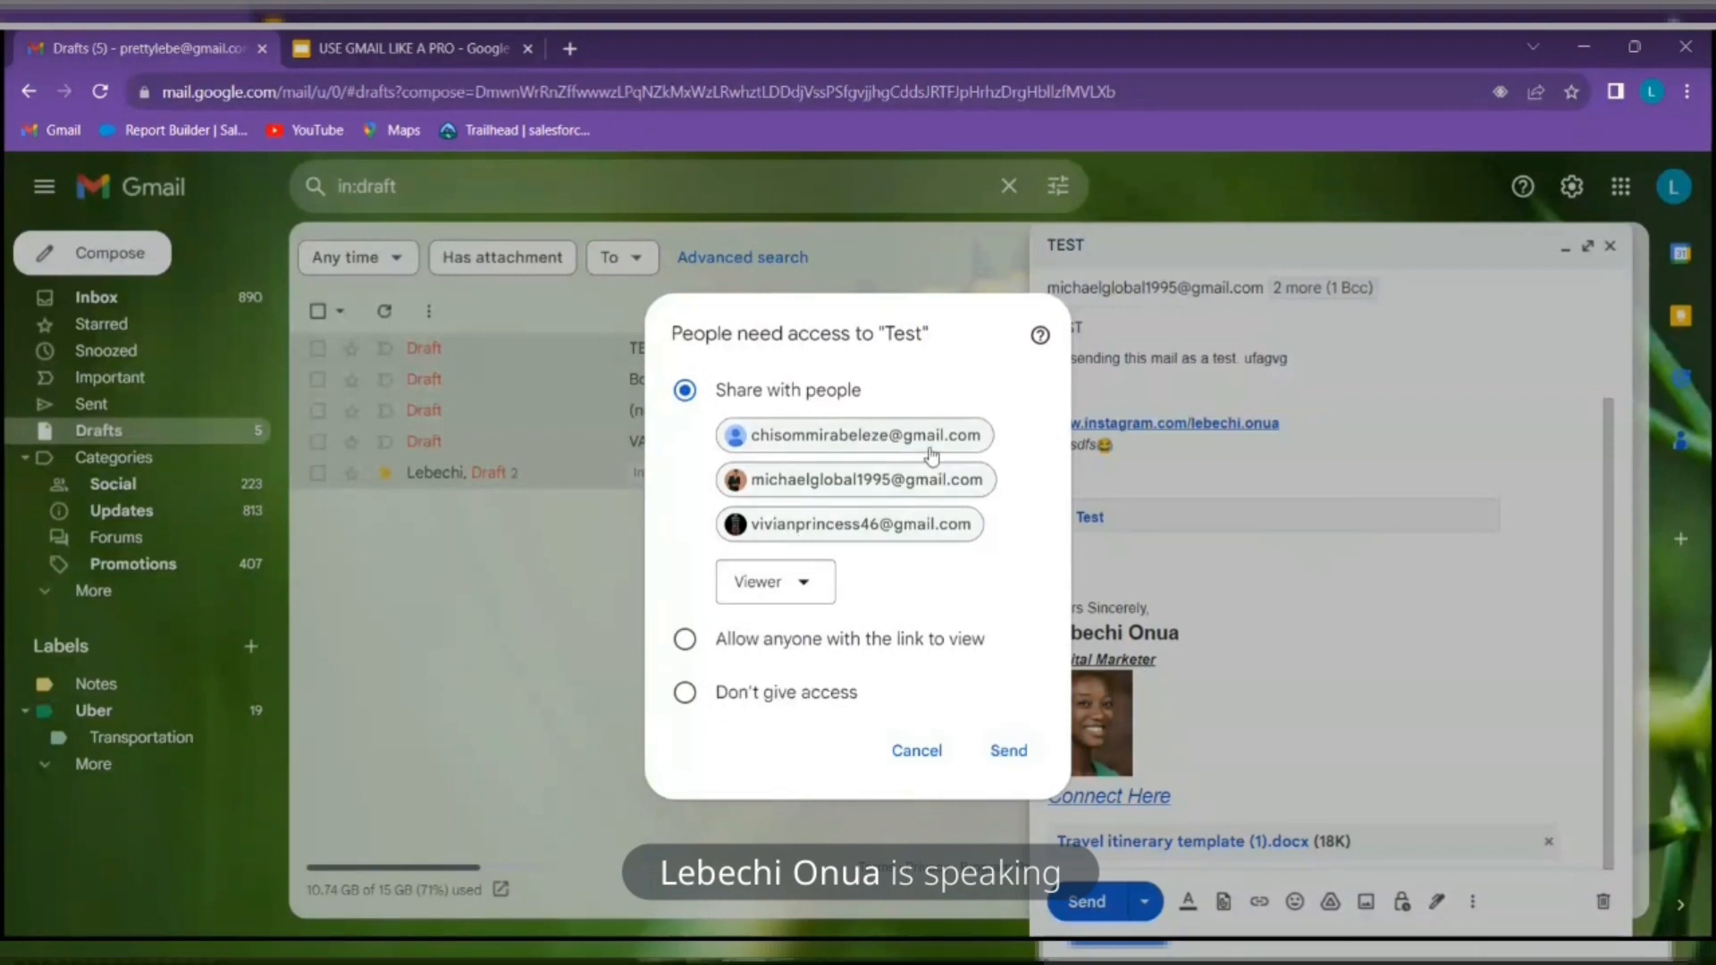
Try the Commenter and Editor access levels for the Test file, ending back on Viewer
{"action": "mouse_move", "coordinate": [942, 447]}
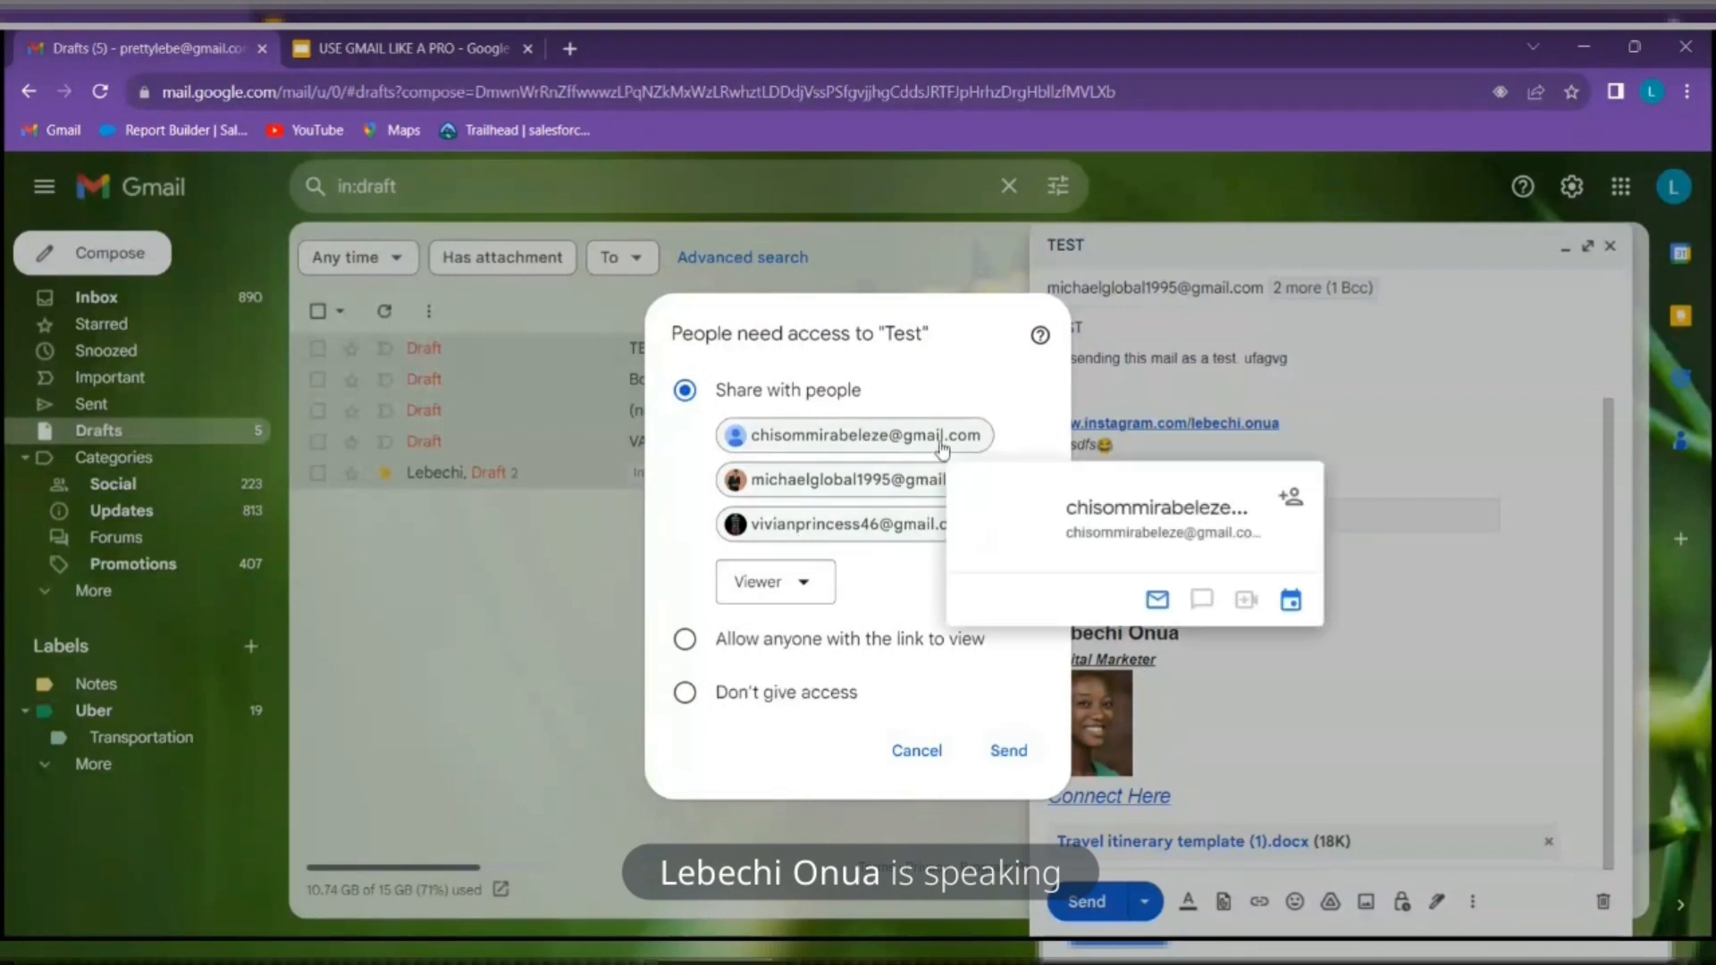
{"action": "left_click", "coordinate": [810, 597]}
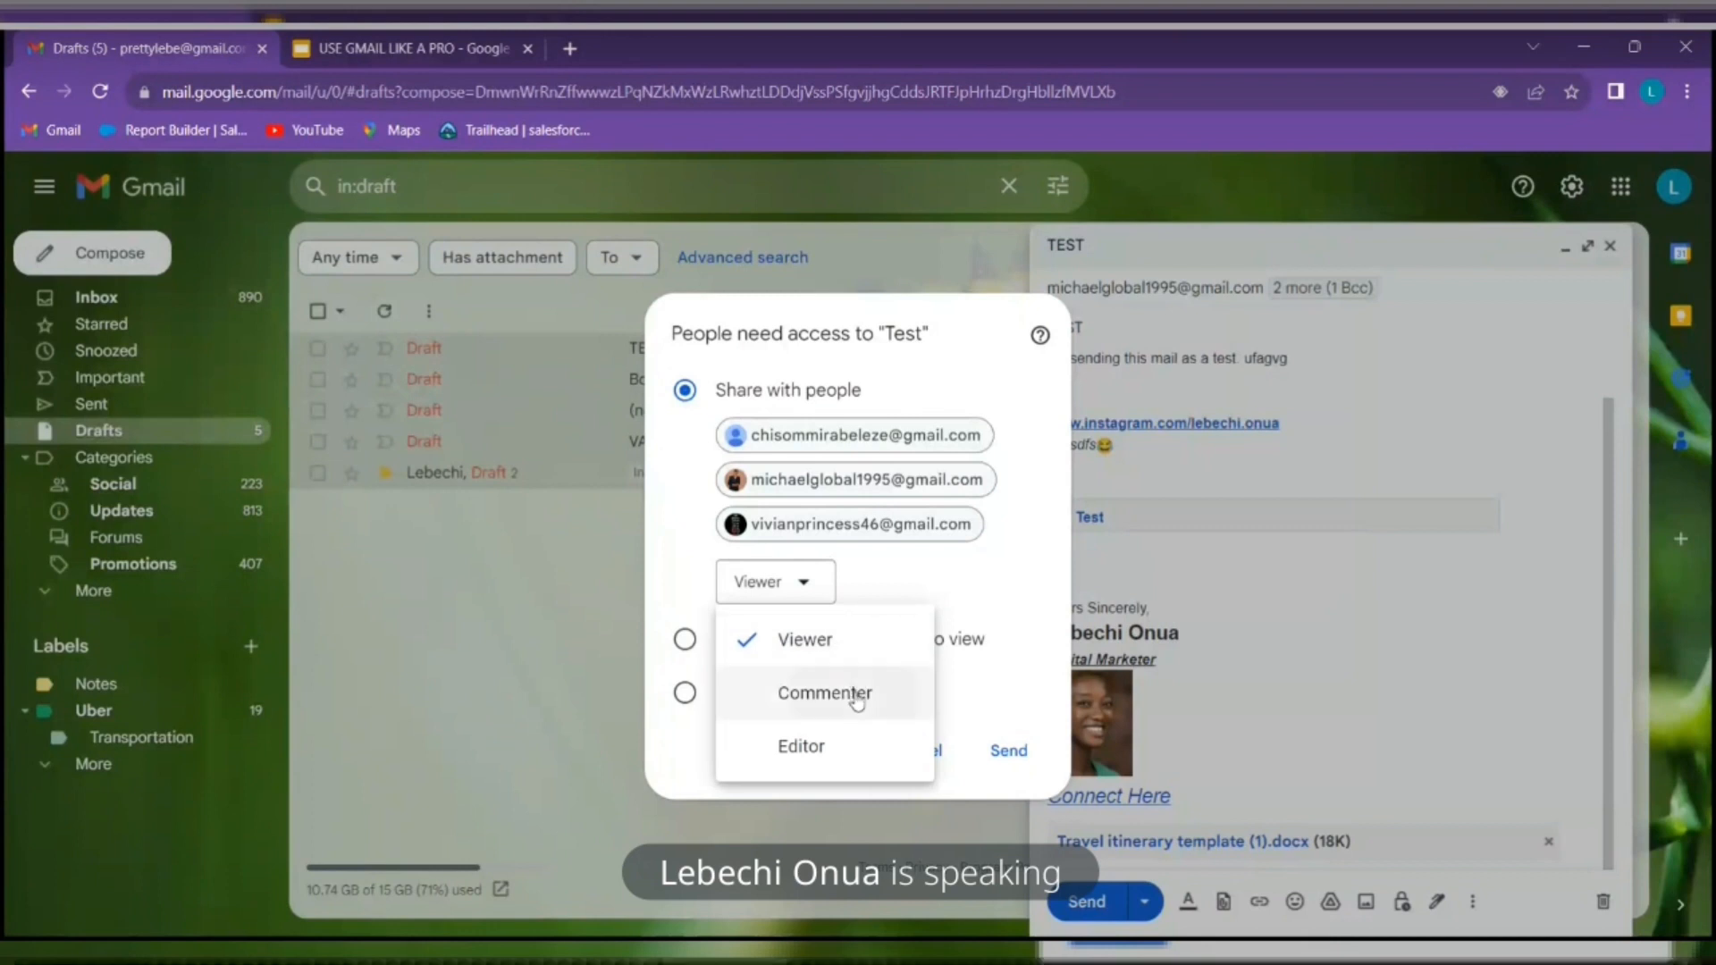
{"action": "left_click", "coordinate": [824, 693]}
{"action": "left_click", "coordinate": [850, 582]}
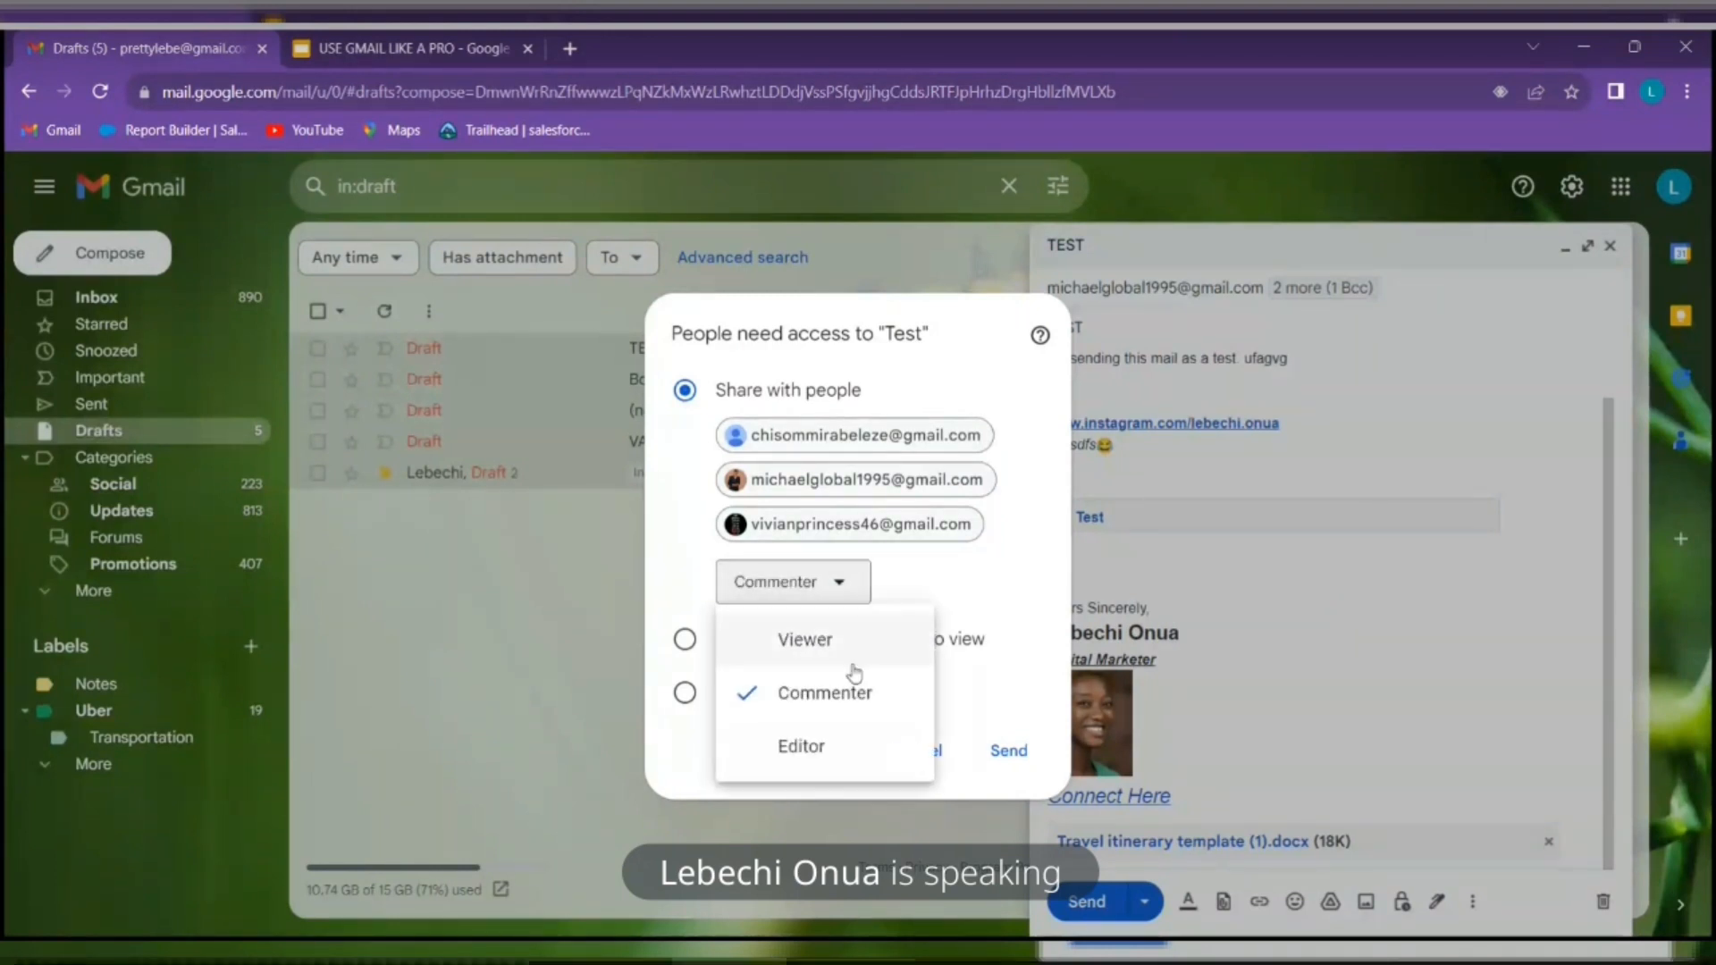
{"action": "left_click", "coordinate": [834, 749]}
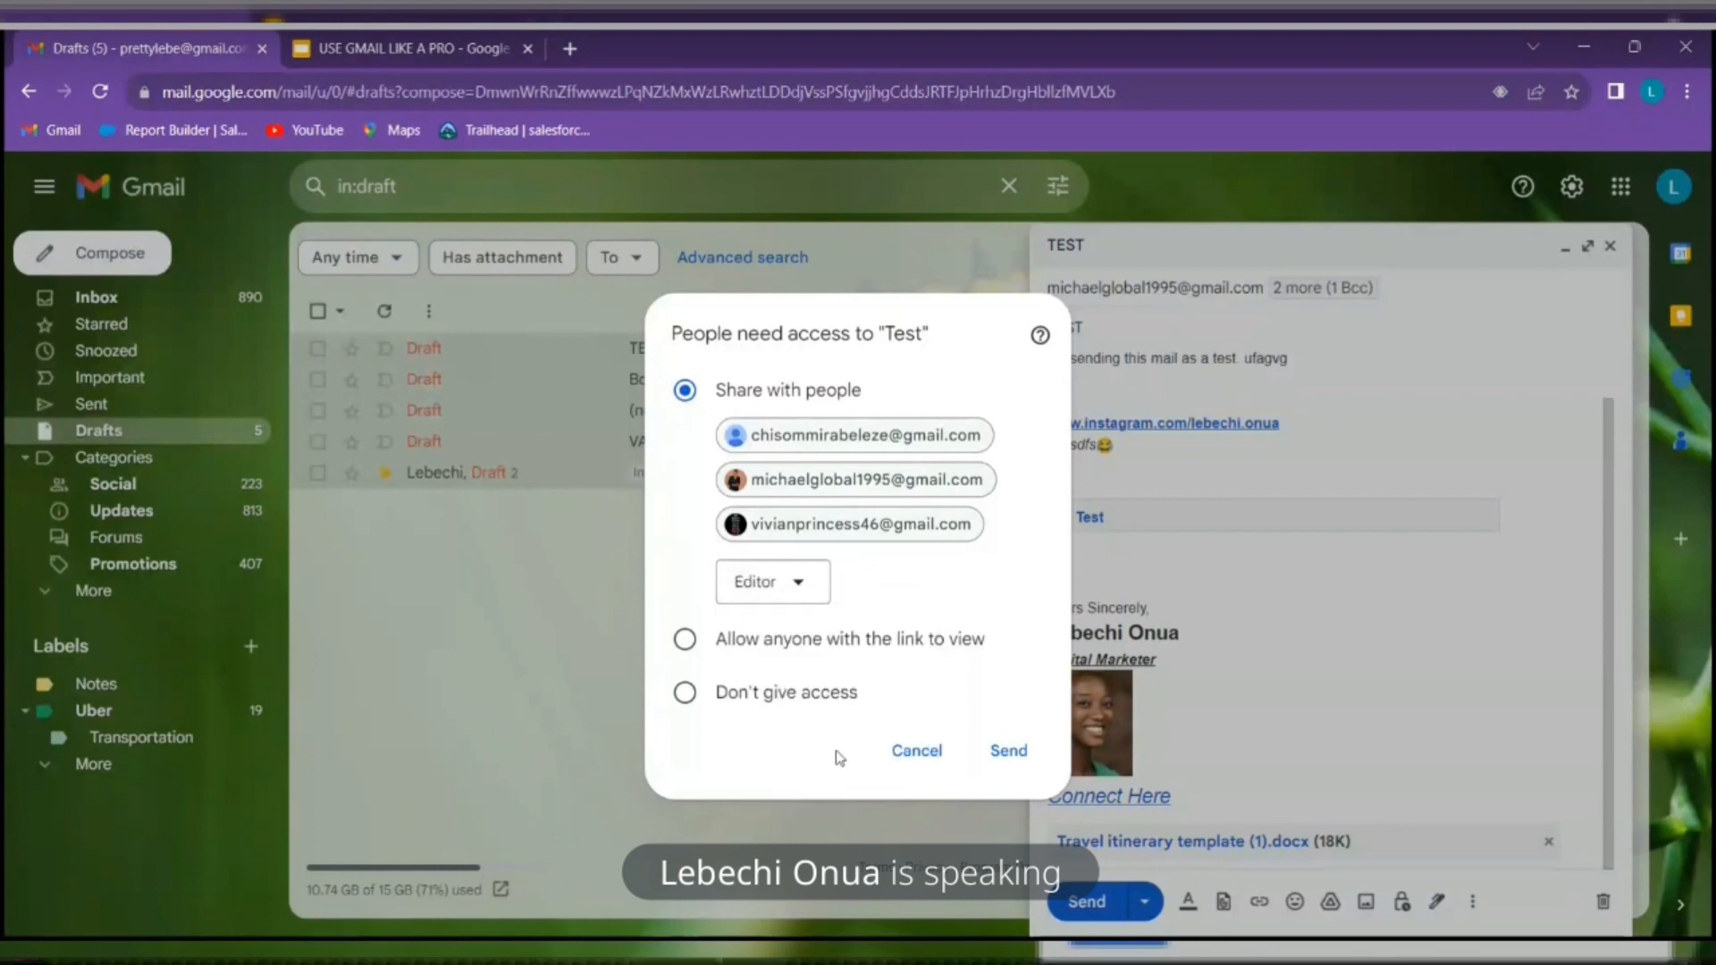
{"action": "left_click", "coordinate": [808, 597]}
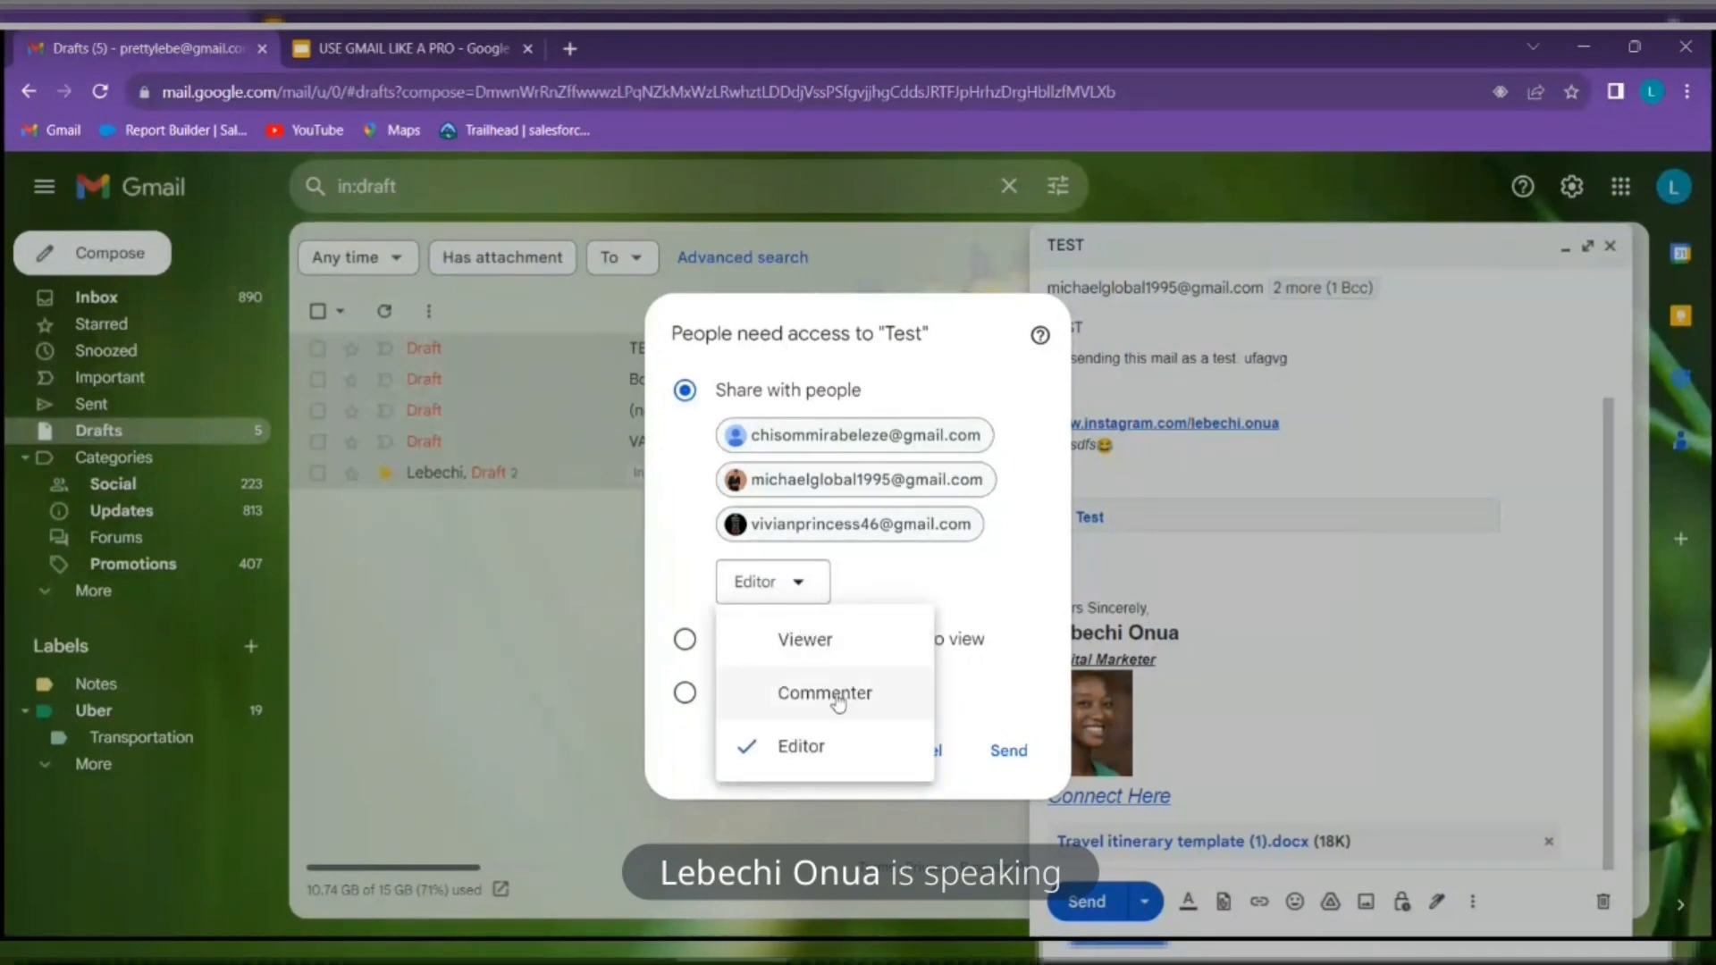
{"action": "left_click", "coordinate": [839, 697]}
{"action": "left_click", "coordinate": [809, 592]}
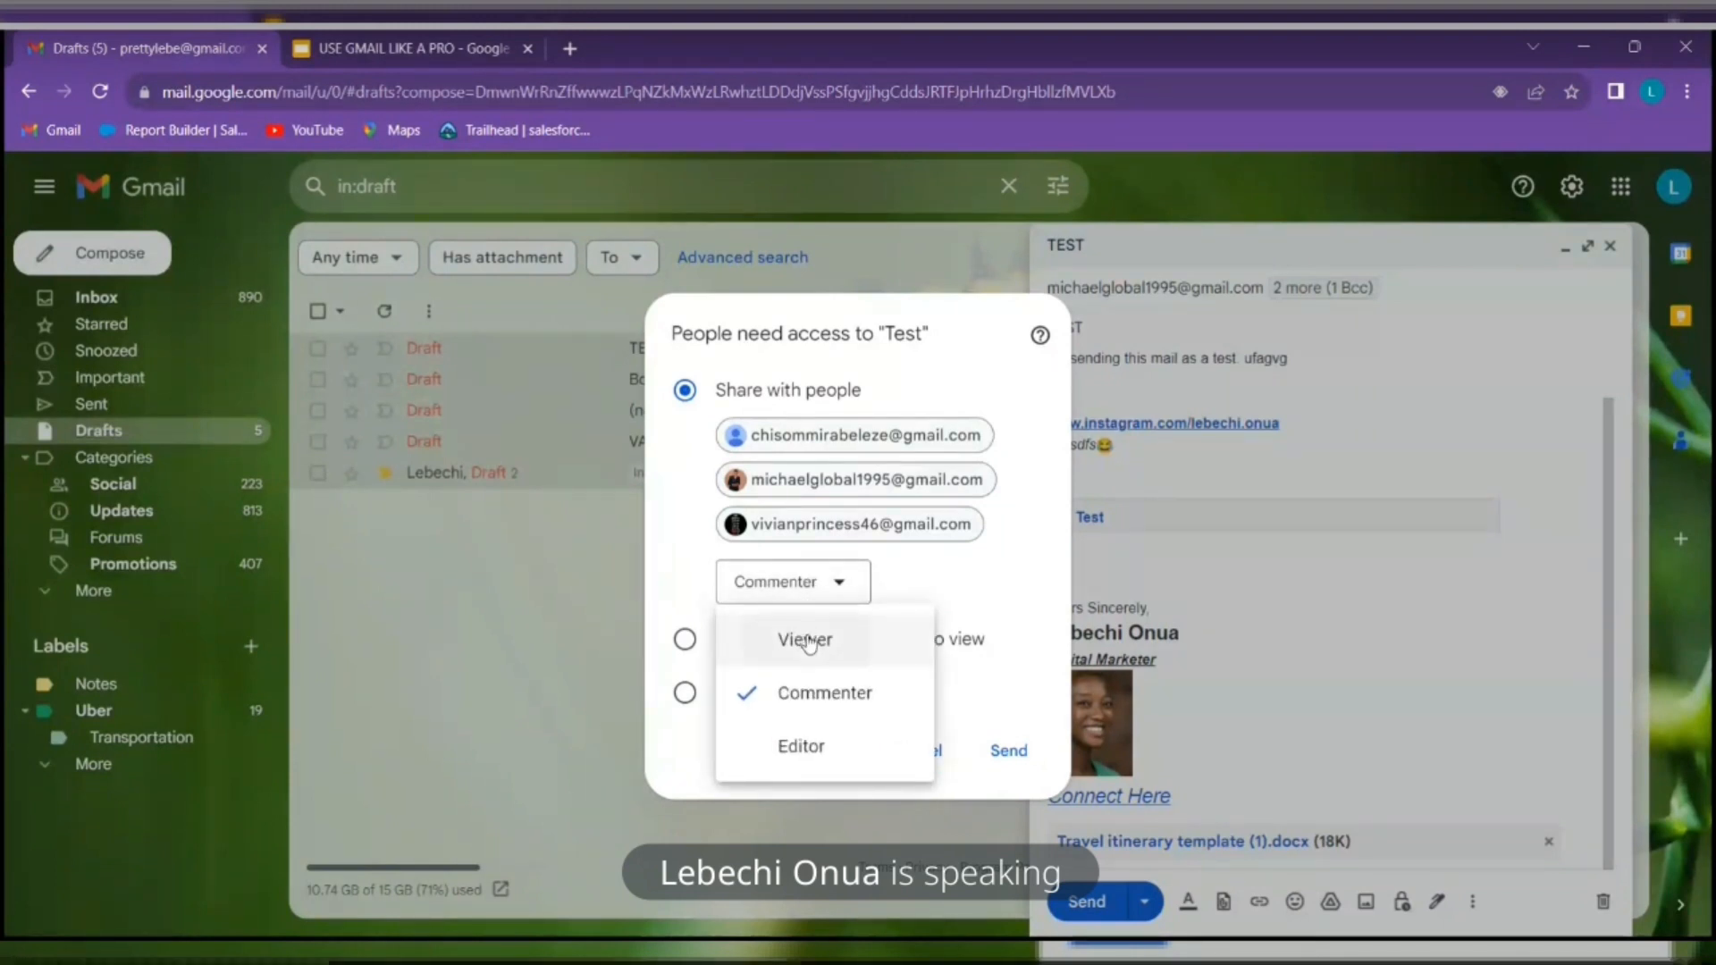
{"action": "left_click", "coordinate": [807, 640]}
Toggle link sharing between anyone with the link and listed people, then cancel the sharing prompt
{"action": "left_click", "coordinate": [685, 639]}
{"action": "left_click", "coordinate": [686, 393]}
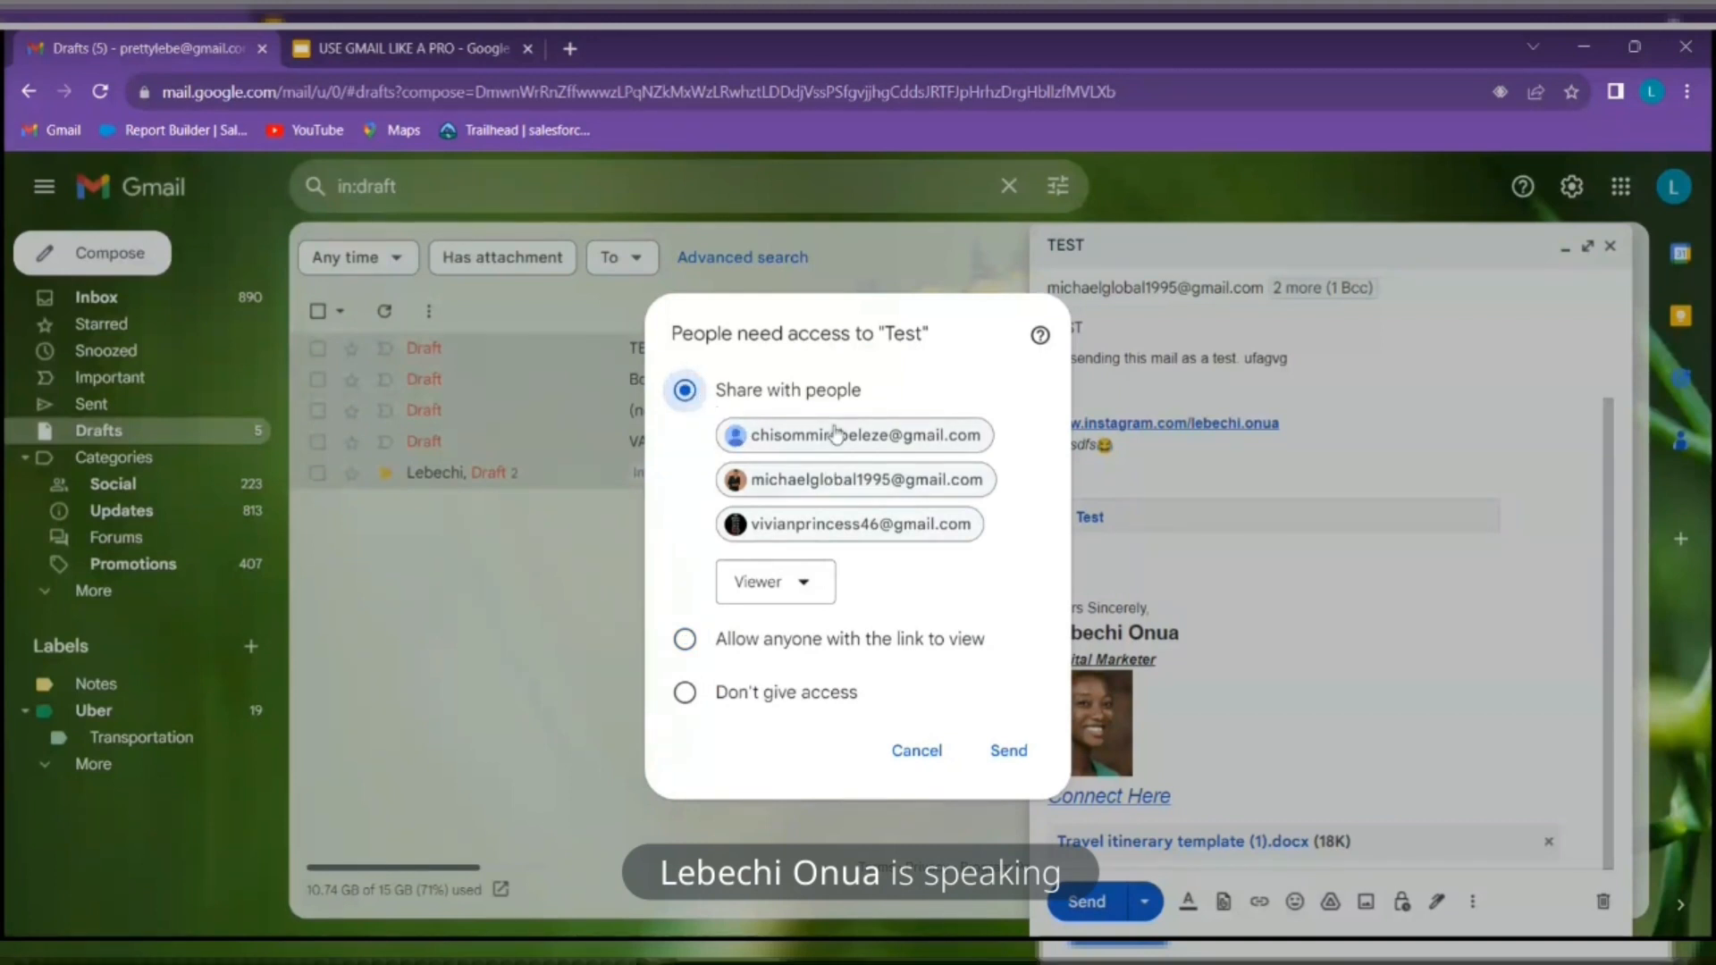
{"action": "mouse_move", "coordinate": [746, 483]}
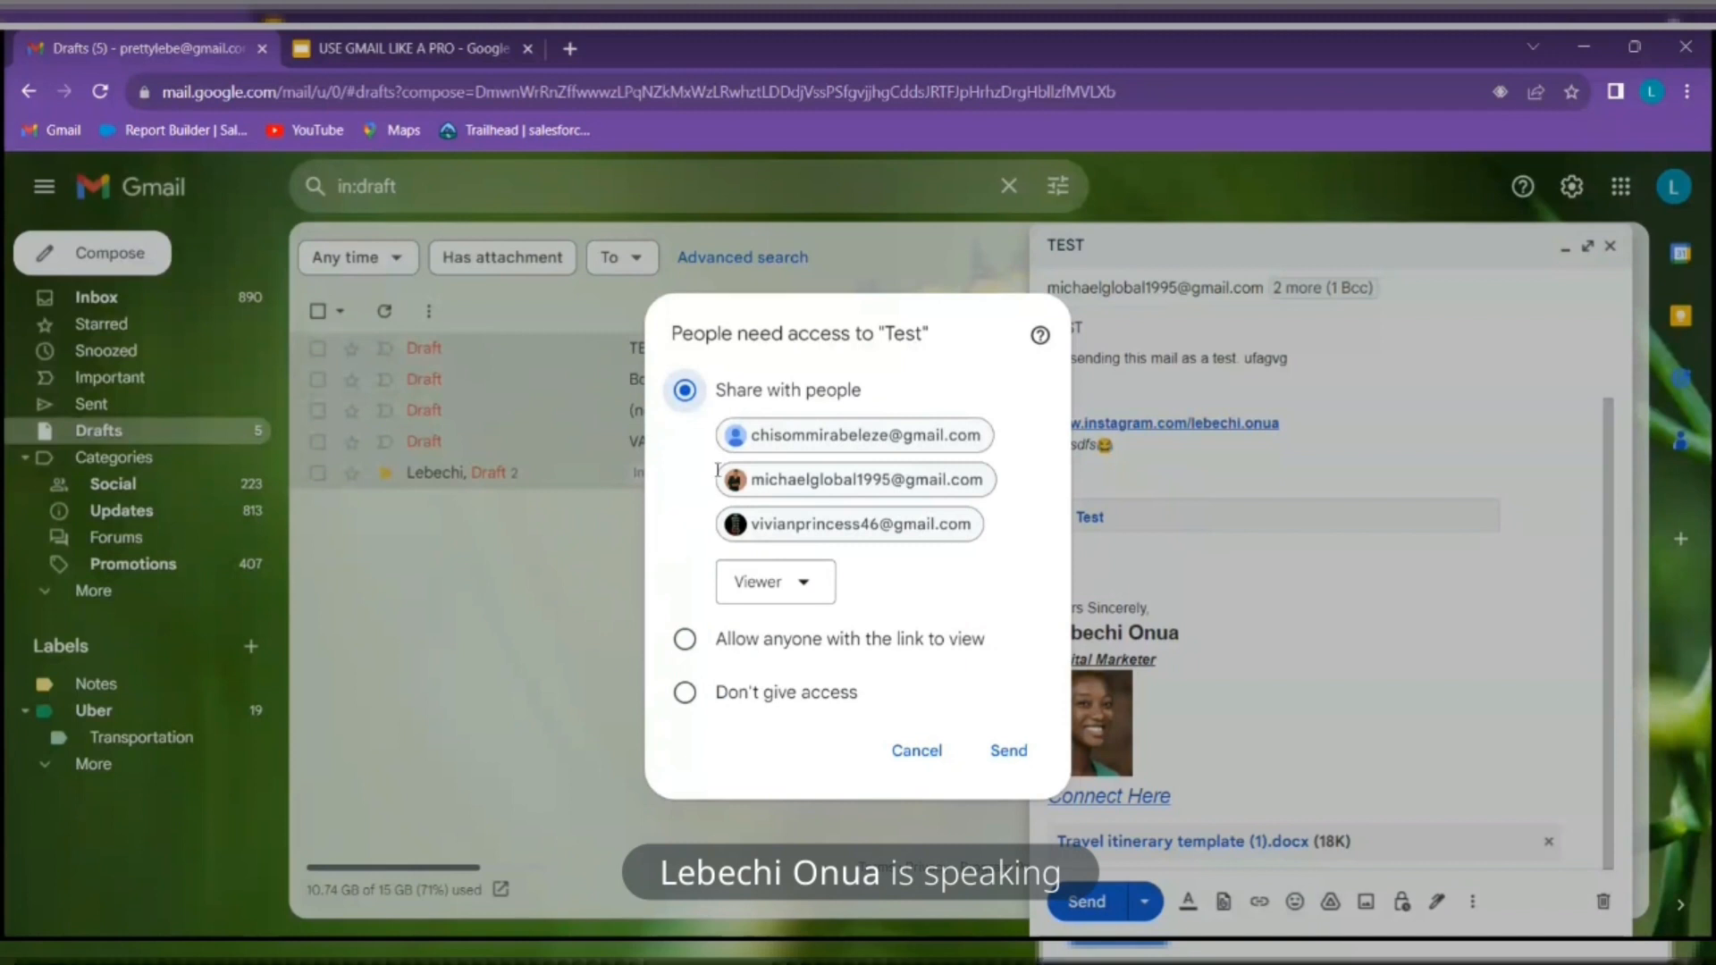
{"action": "left_click", "coordinate": [686, 641]}
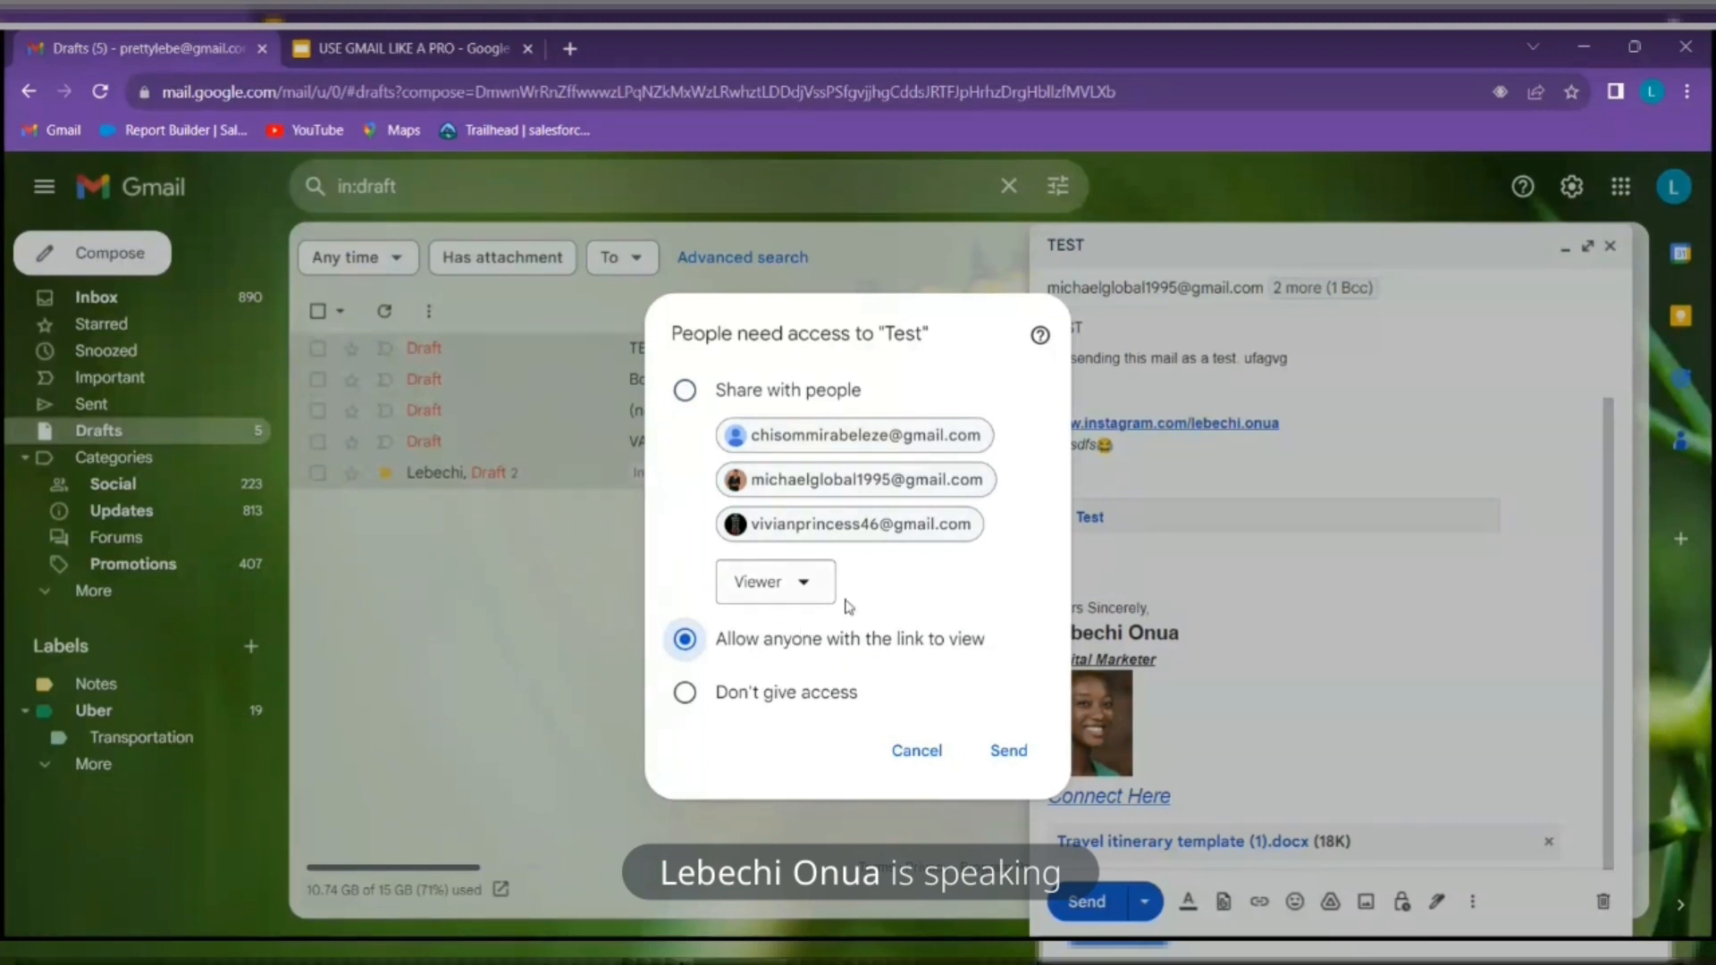
{"action": "left_click", "coordinate": [912, 753]}
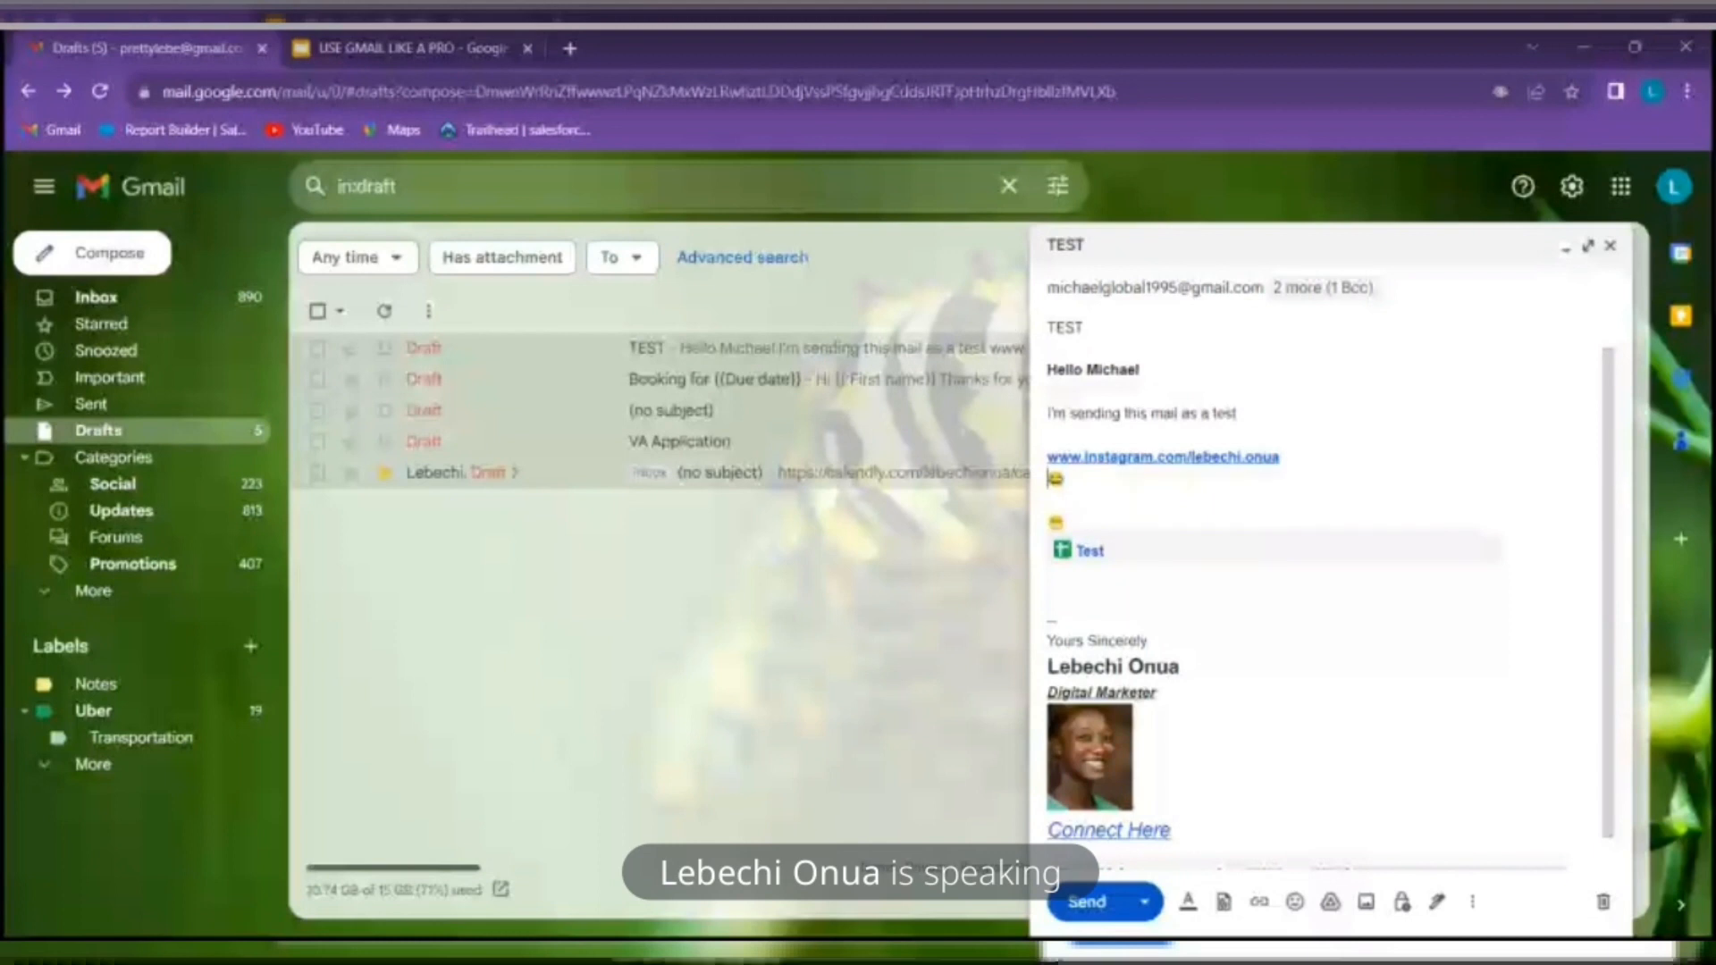
Send the TEST email and share the Test file with its recipients
{"action": "left_click", "coordinate": [1082, 903]}
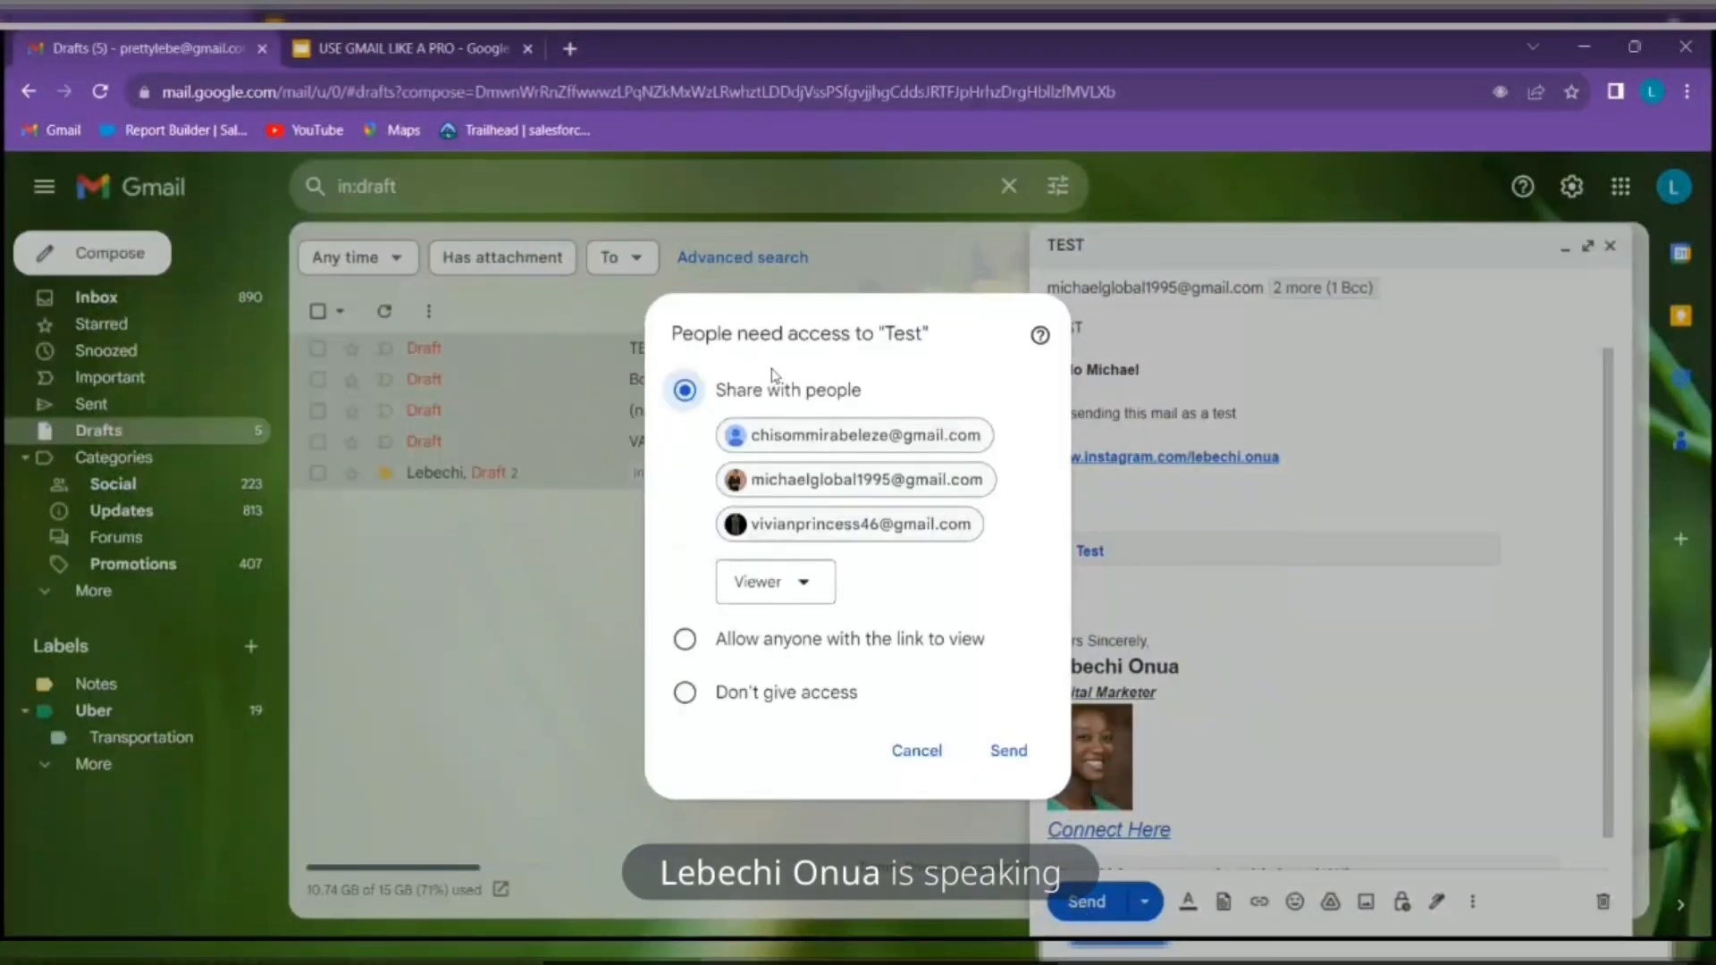
{"action": "left_click", "coordinate": [1009, 758]}
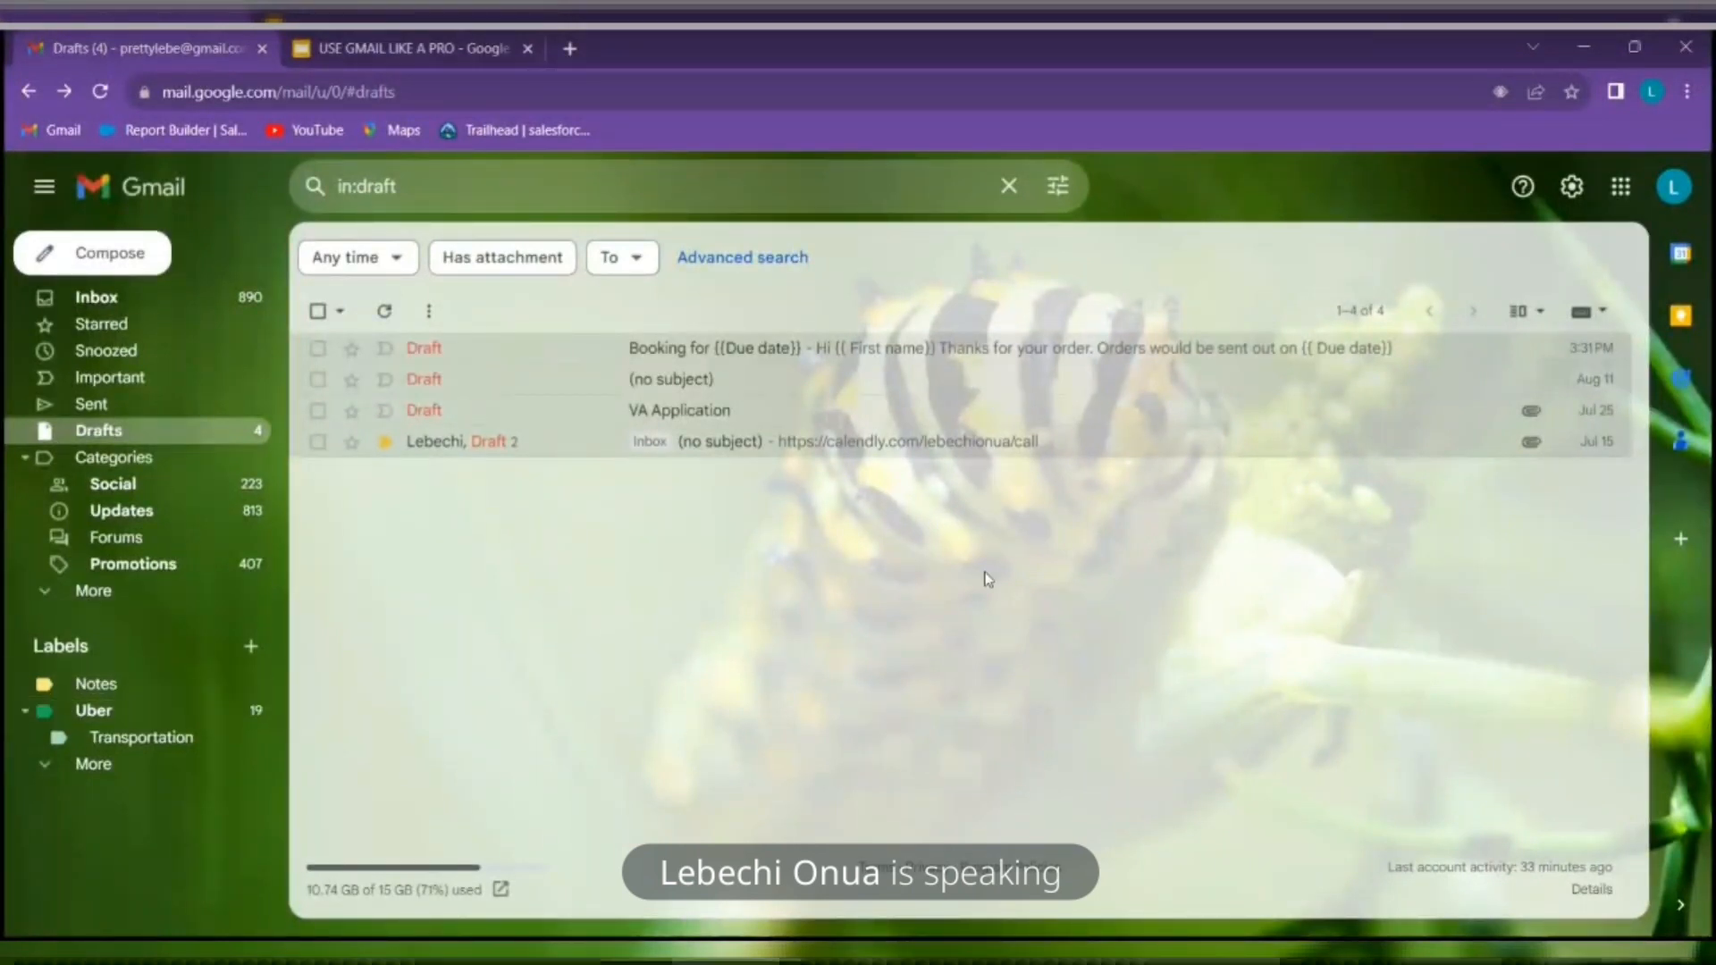
Go to the Inbox and load Gmail's full General settings page
{"action": "left_click", "coordinate": [138, 298]}
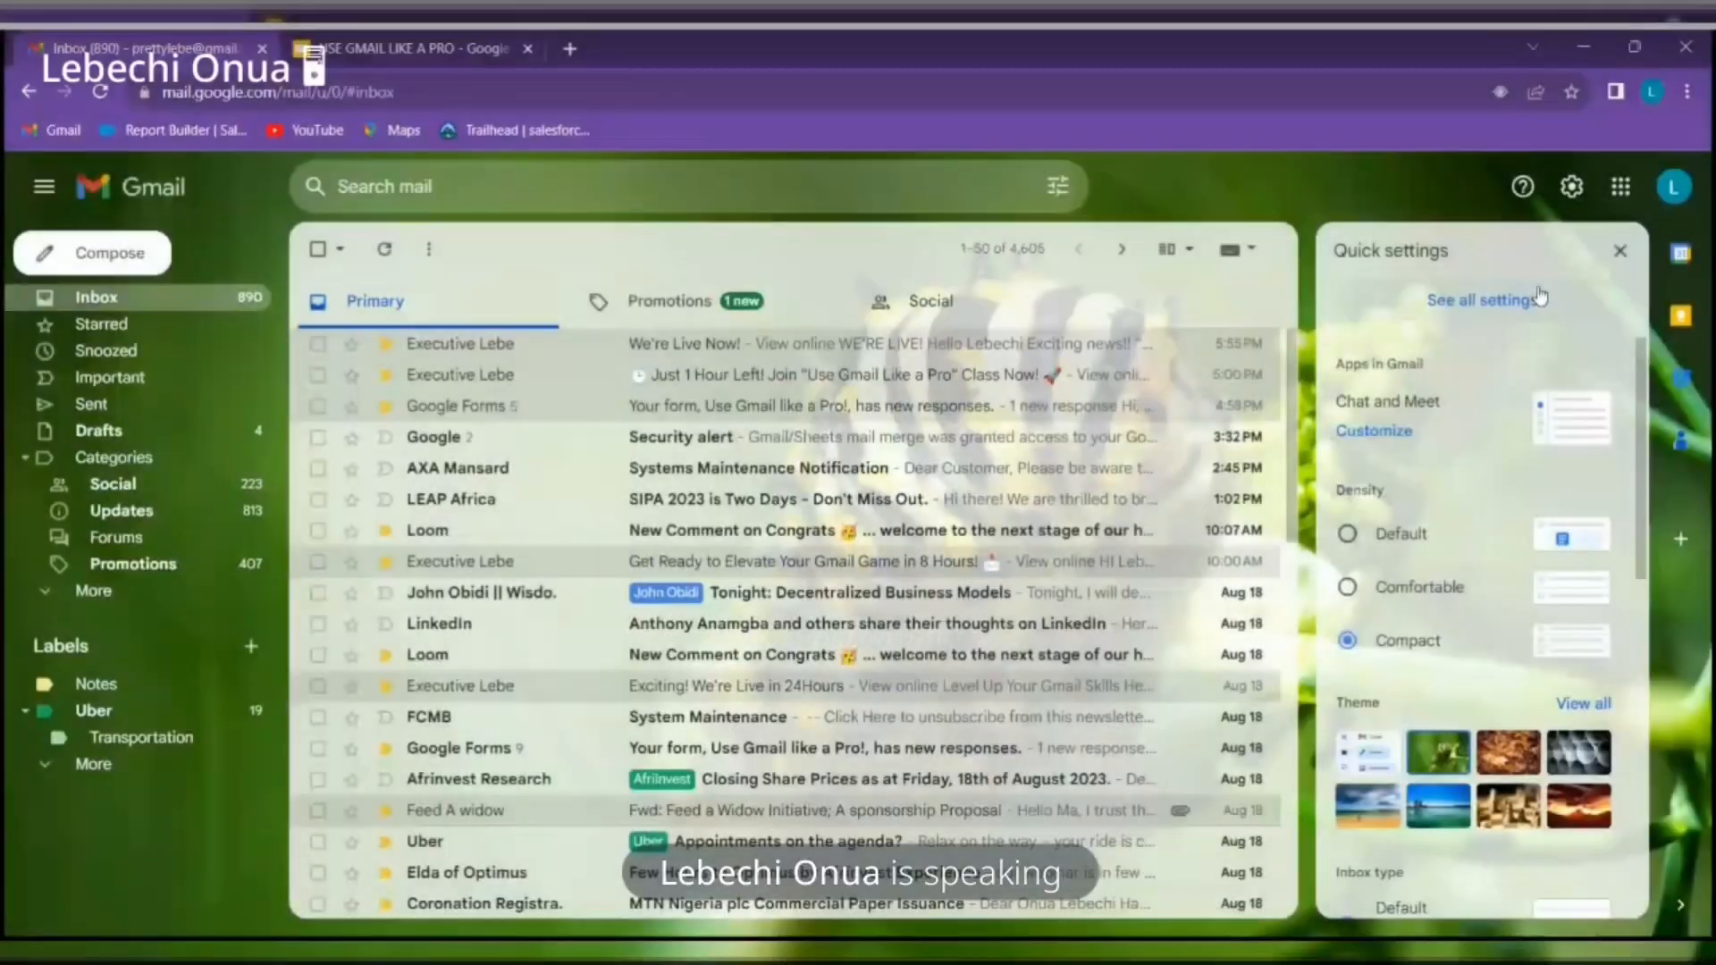
{"action": "left_click", "coordinate": [1541, 296]}
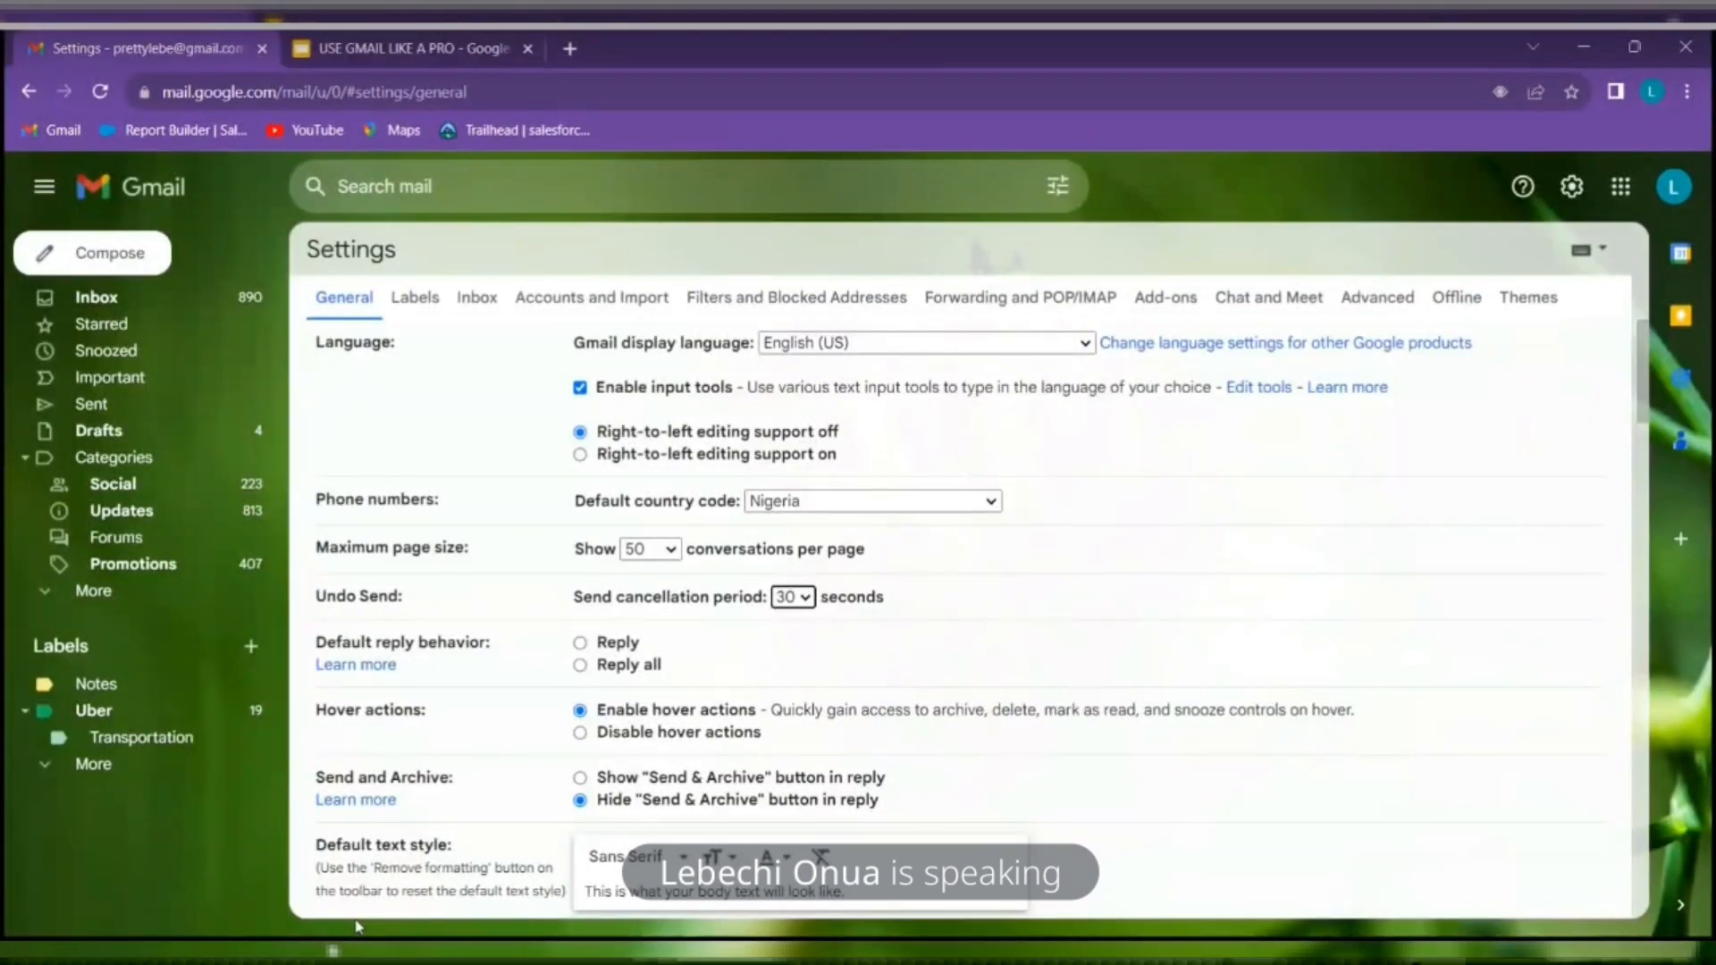
Check the agenda slide, return to Gmail and start a new message
{"action": "left_click", "coordinate": [350, 45]}
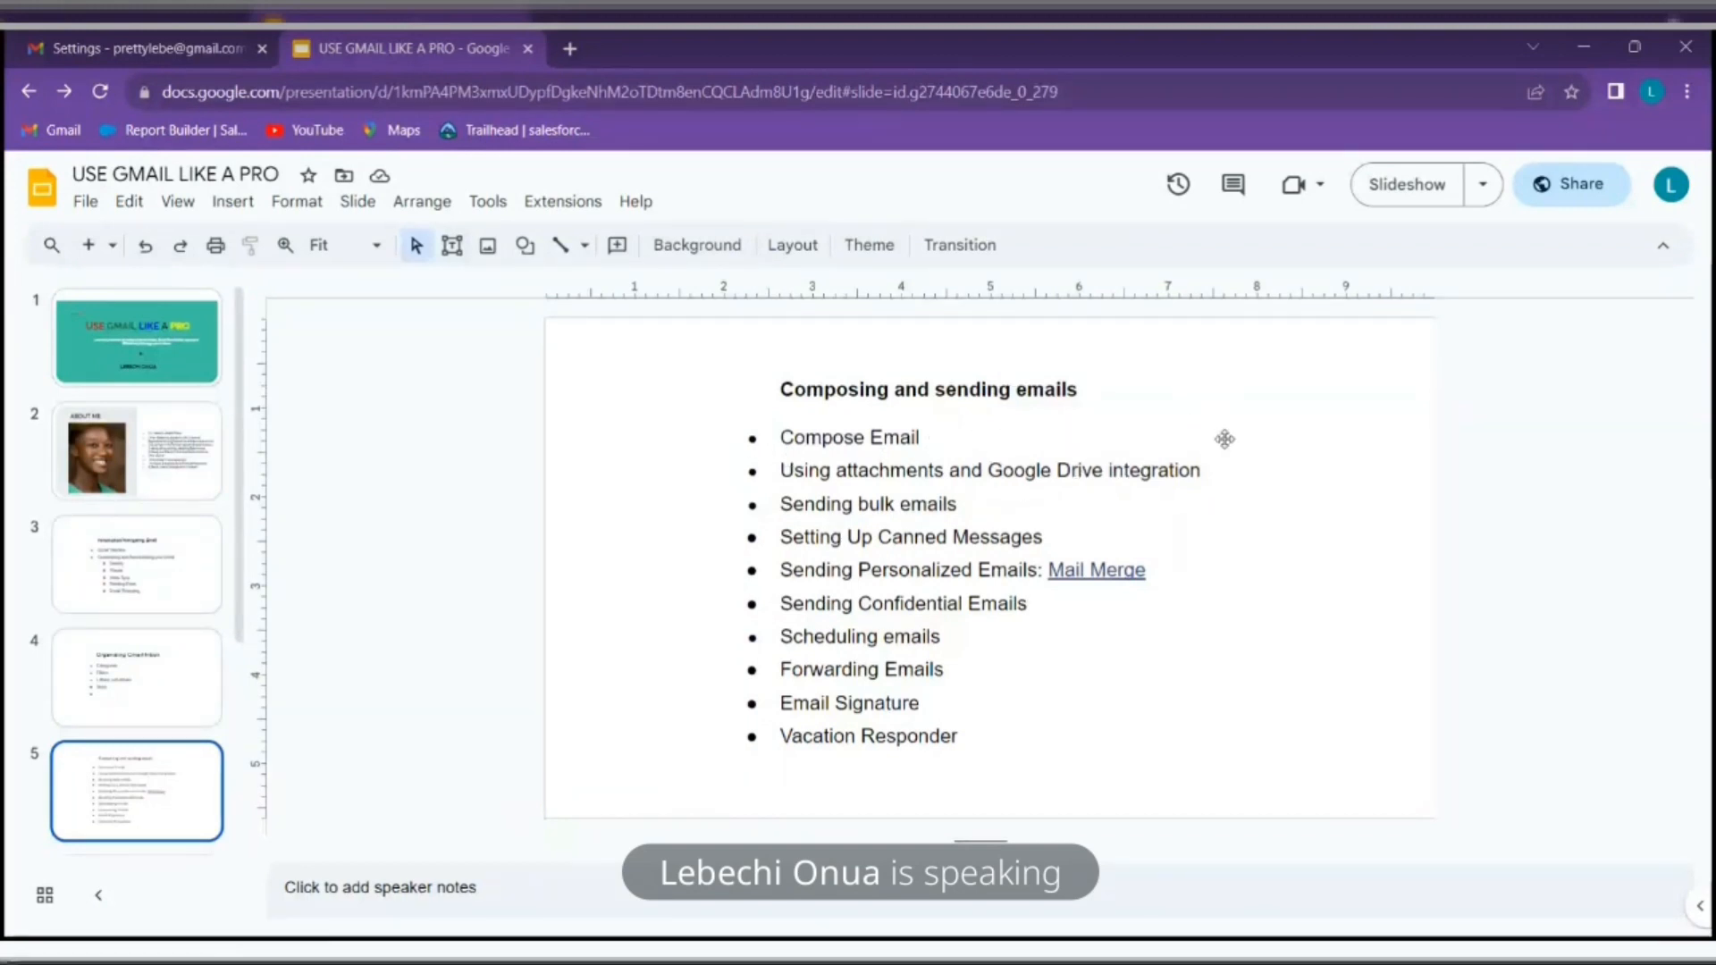
{"action": "left_click", "coordinate": [125, 49]}
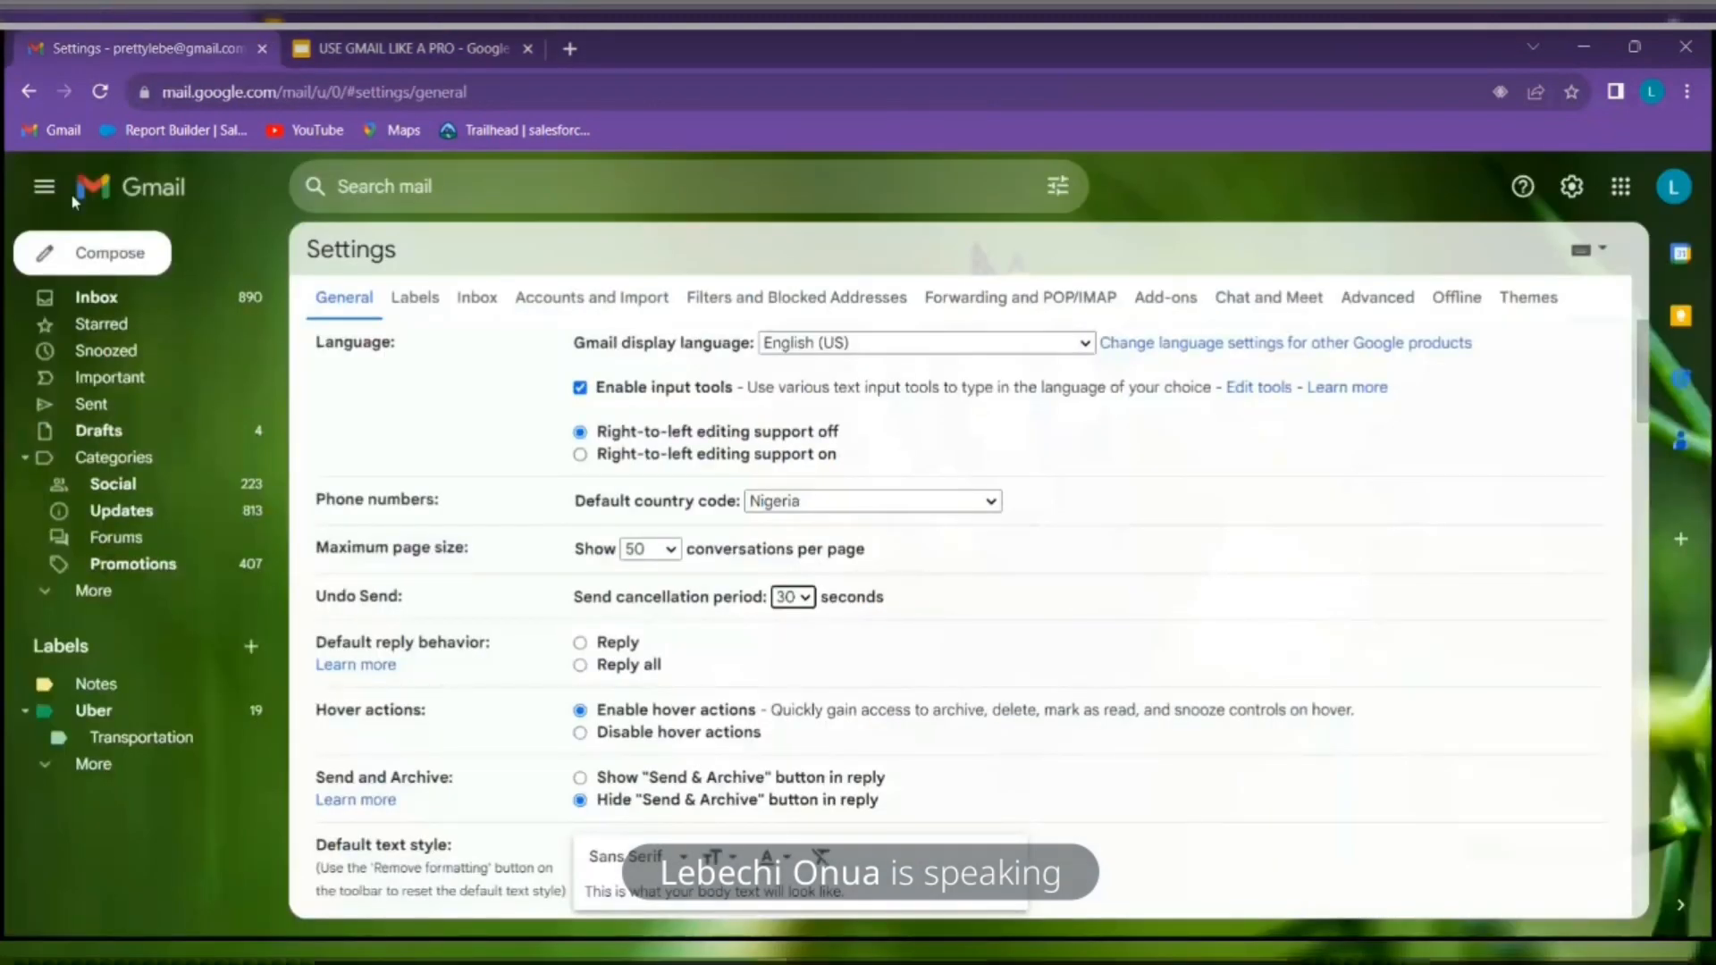
{"action": "left_click", "coordinate": [94, 252]}
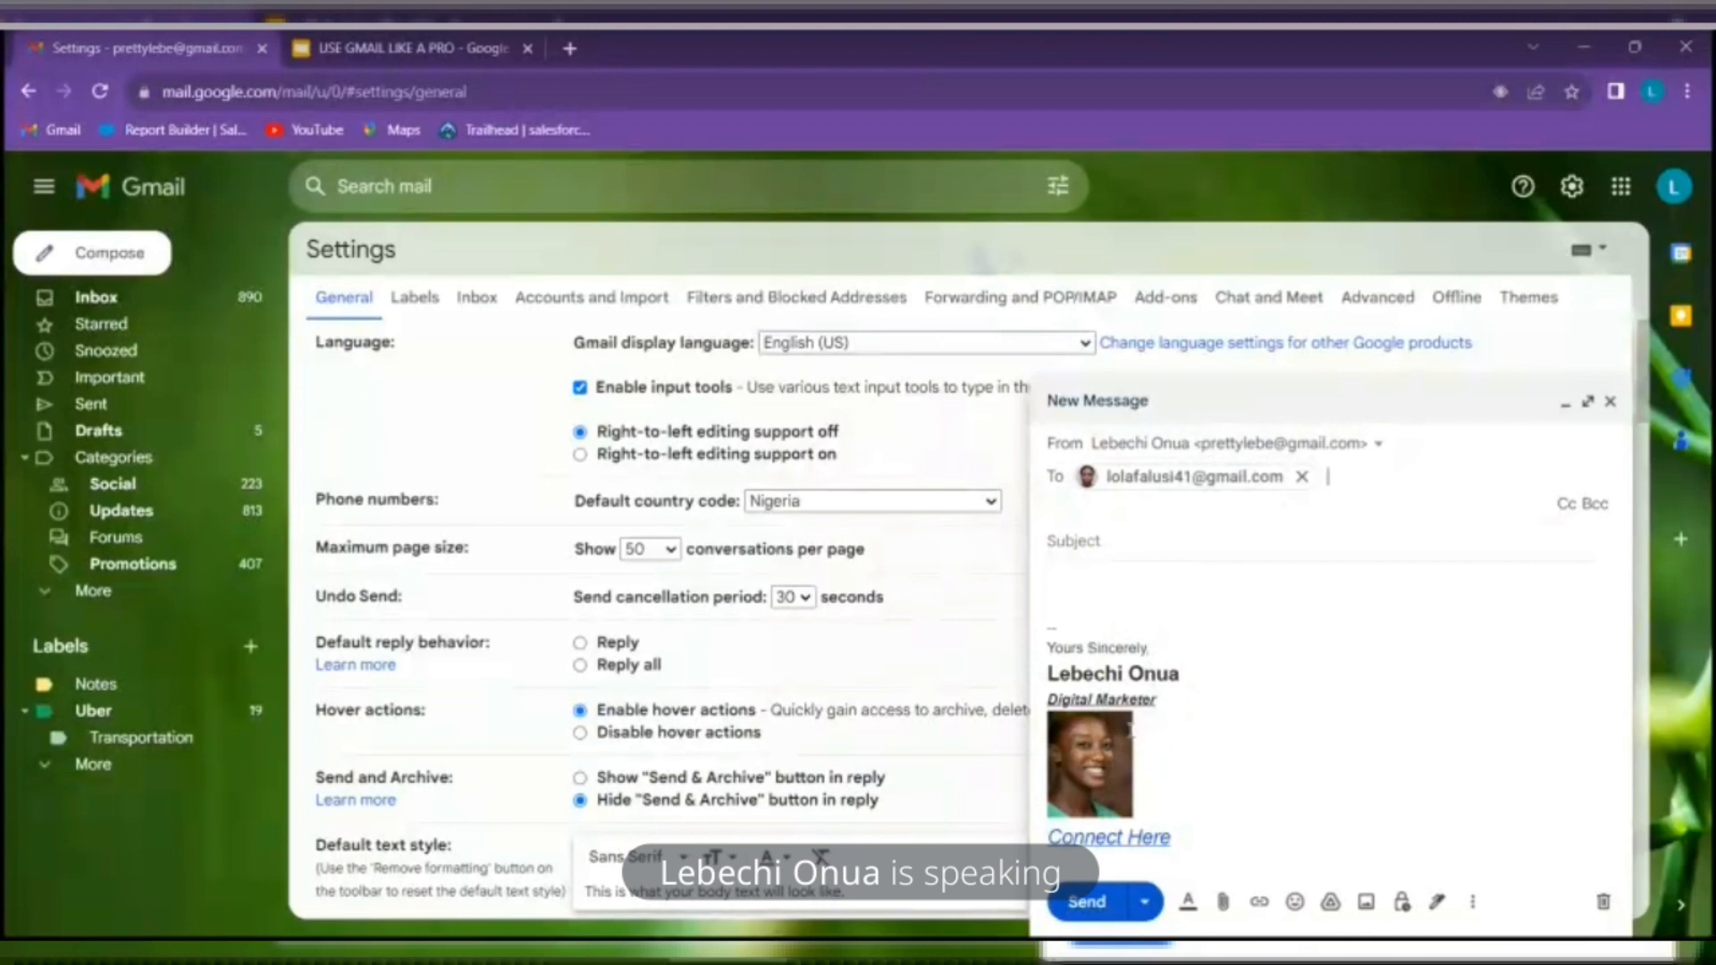
Try the Virtual Assistant signature, then switch back to the Digital Marketer signature
{"action": "left_click", "coordinate": [1437, 904]}
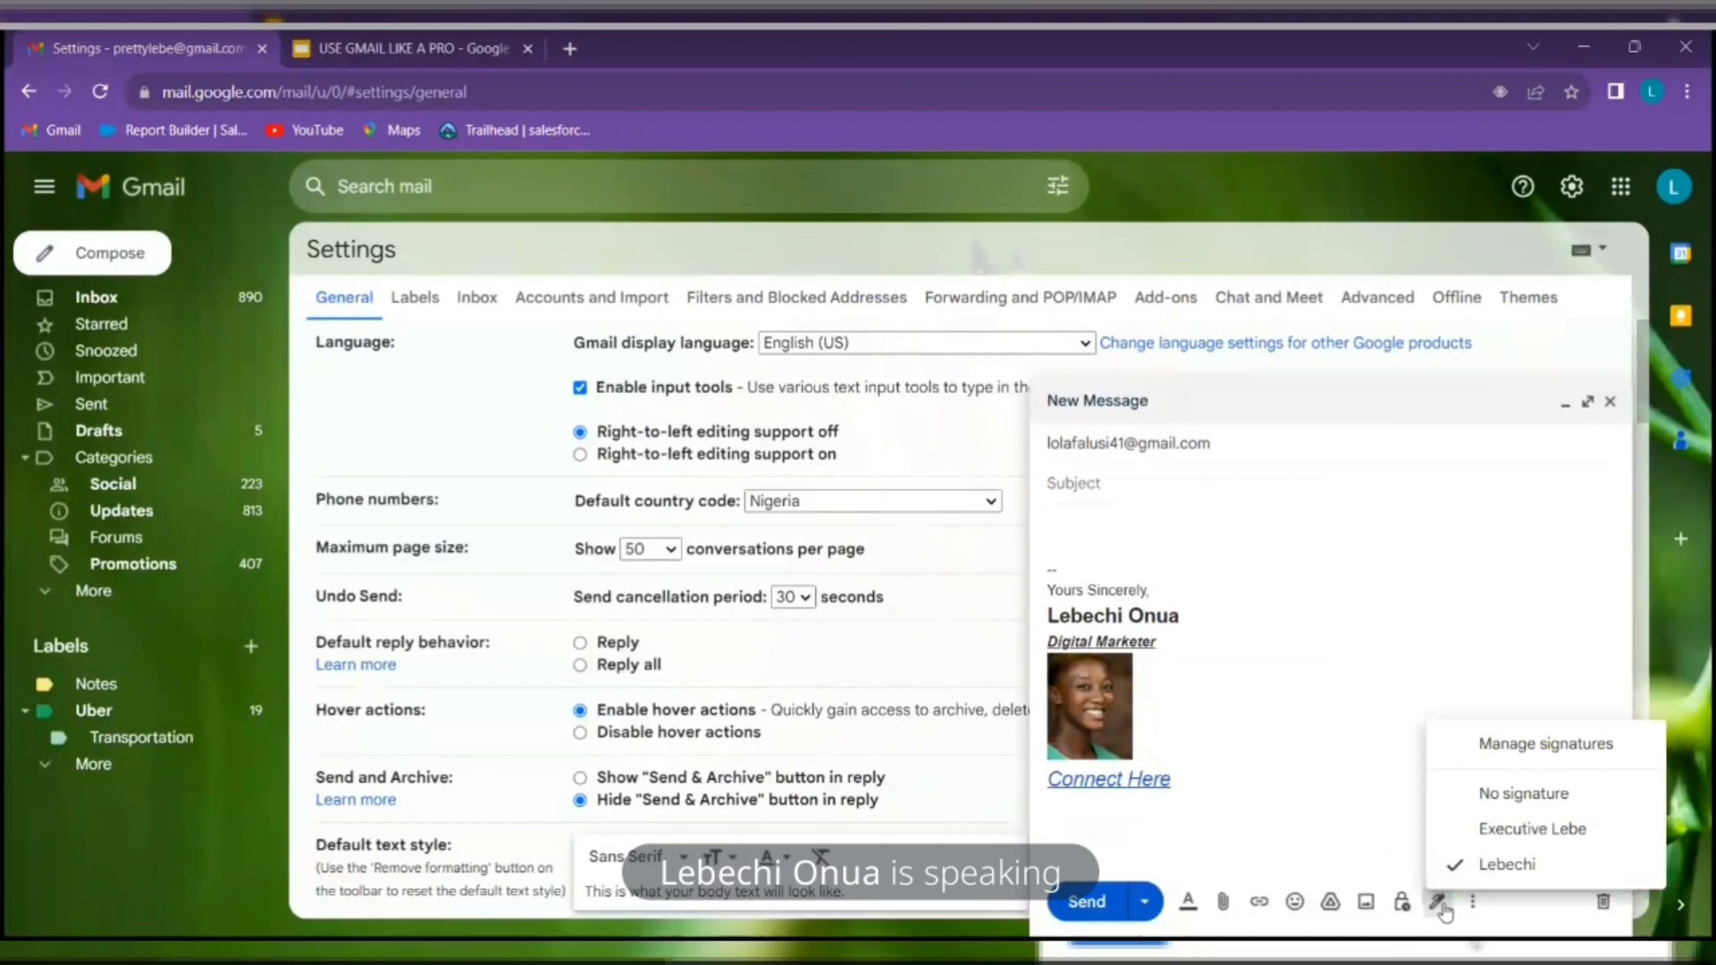
{"action": "left_click", "coordinate": [1539, 829]}
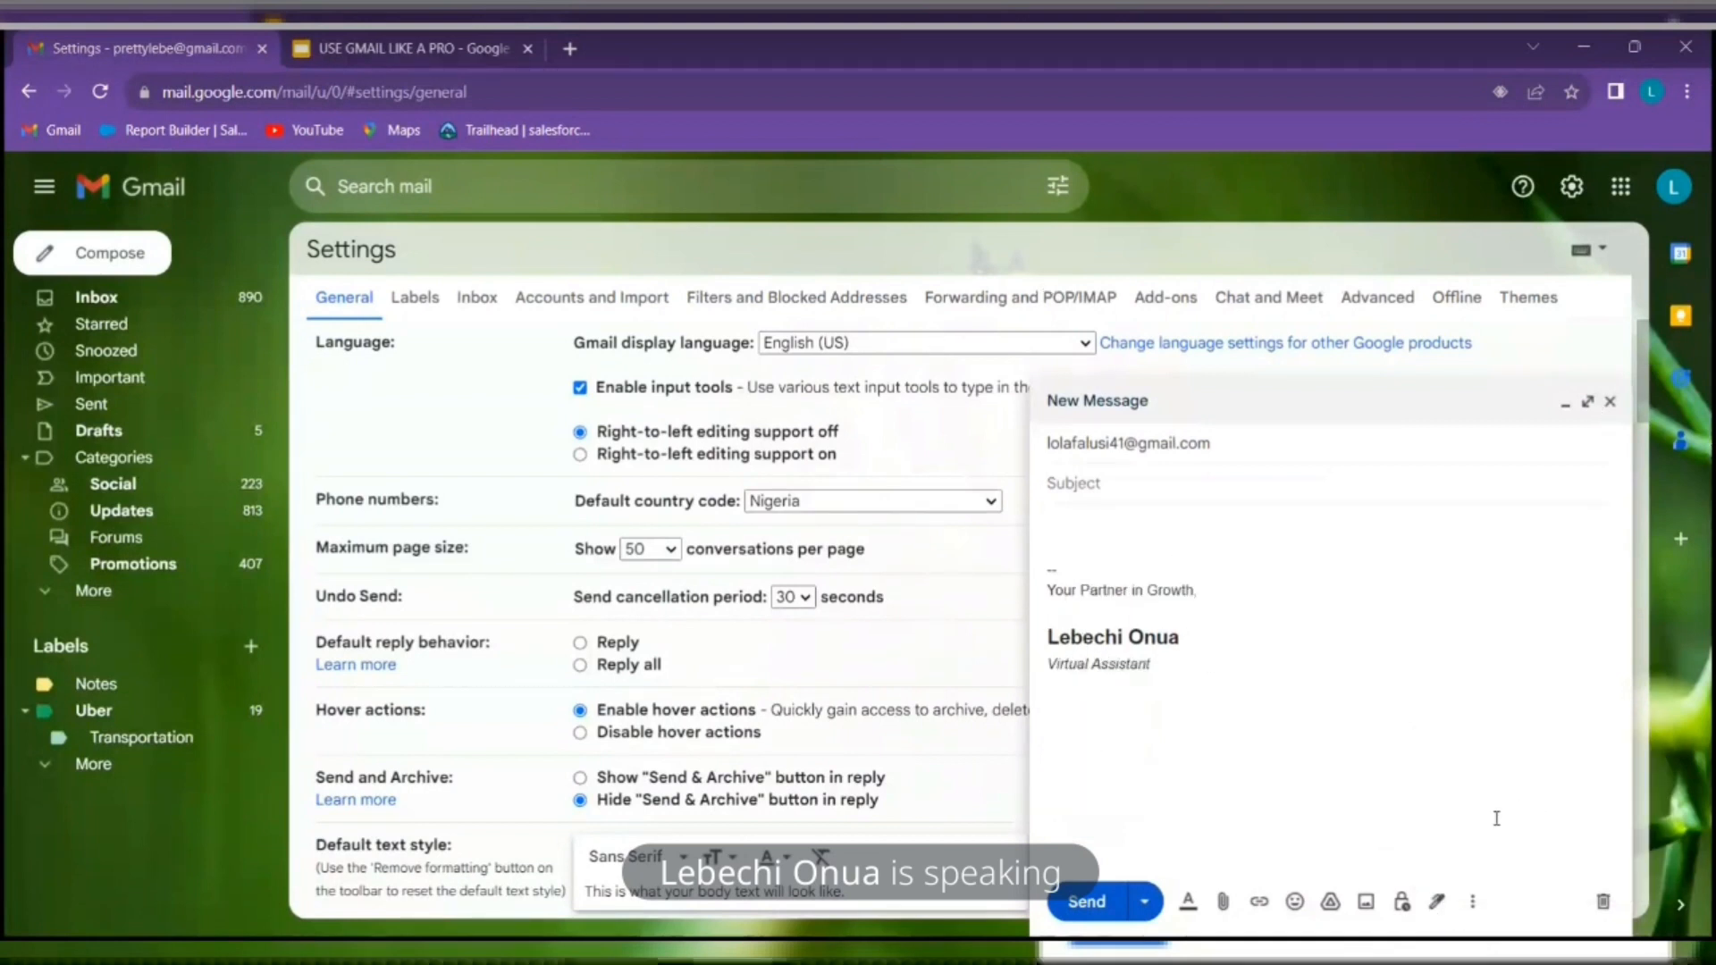
{"action": "left_click", "coordinate": [1435, 891]}
{"action": "left_click", "coordinate": [1483, 863]}
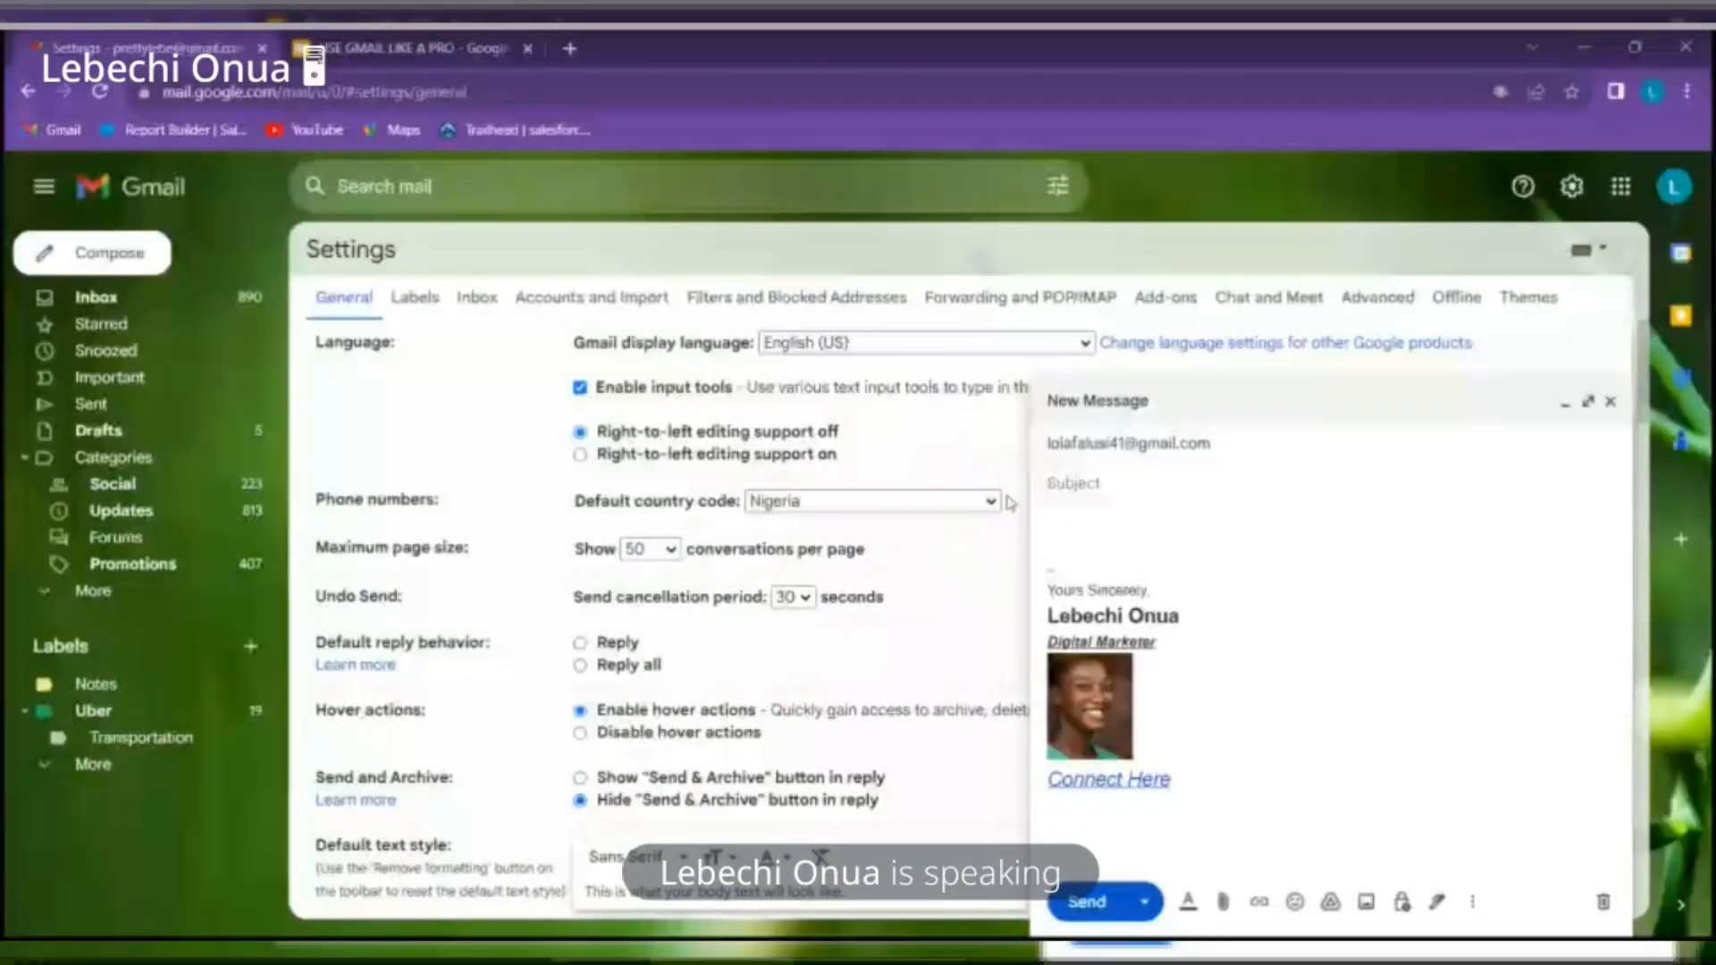
Close the message, check the presentation slide, open and close another new message, then return to the inbox
{"action": "left_click", "coordinate": [1614, 405]}
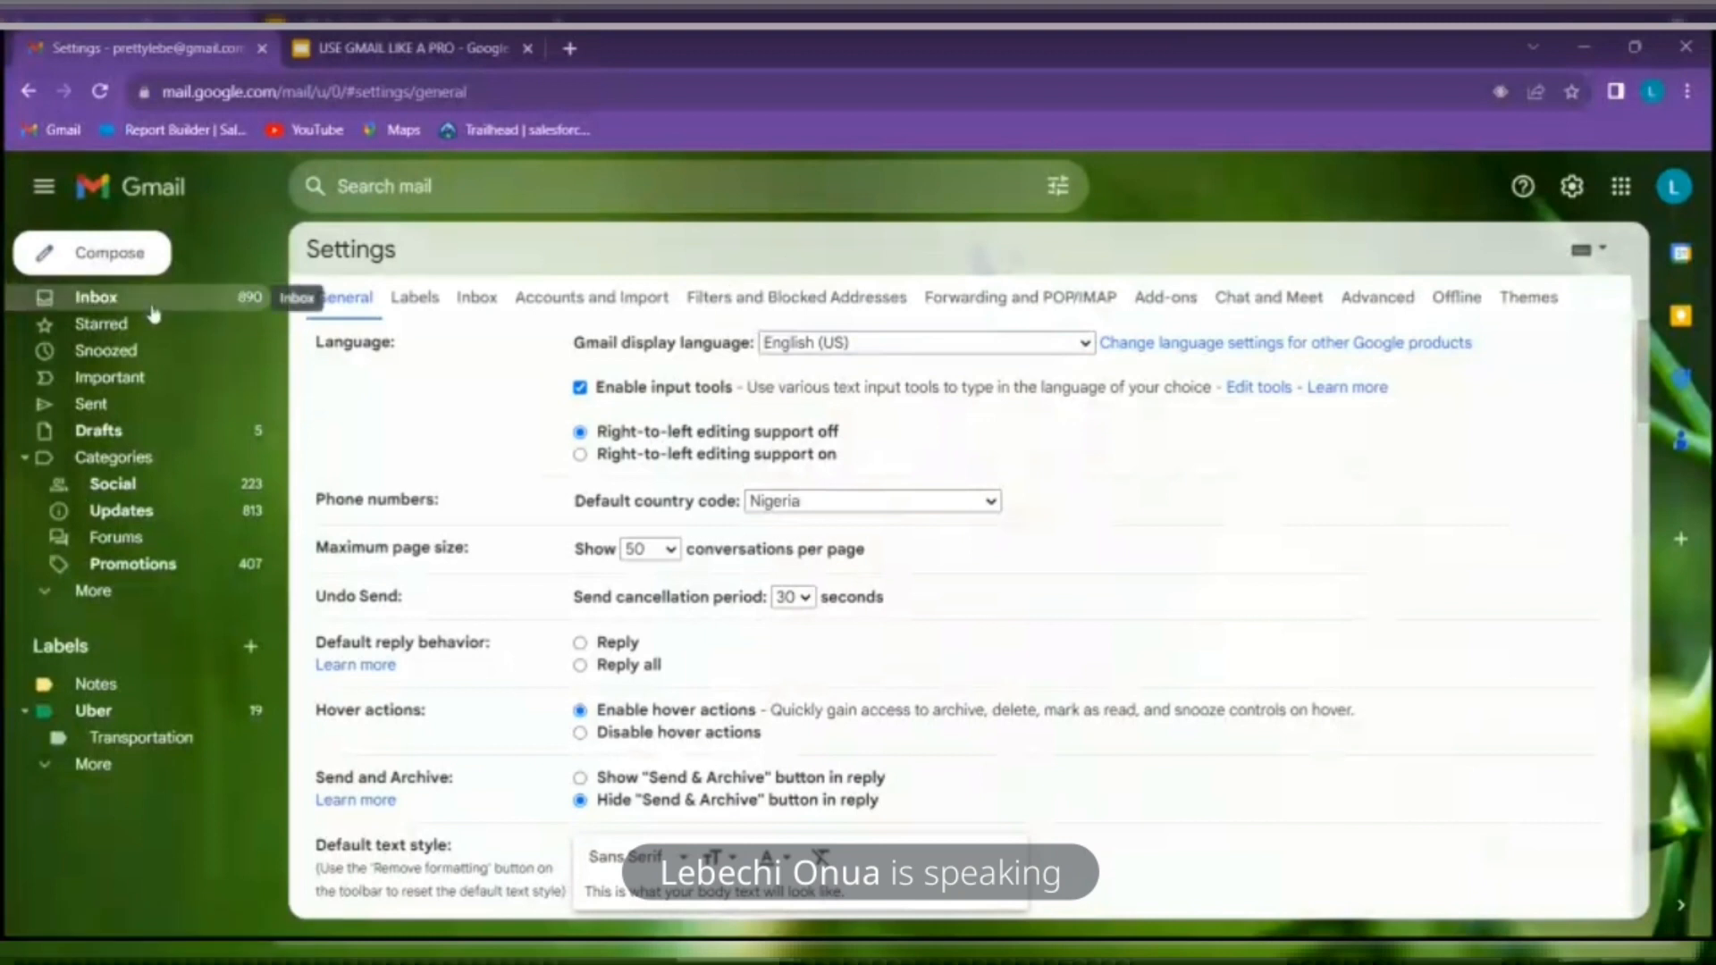
{"action": "left_click", "coordinate": [466, 39]}
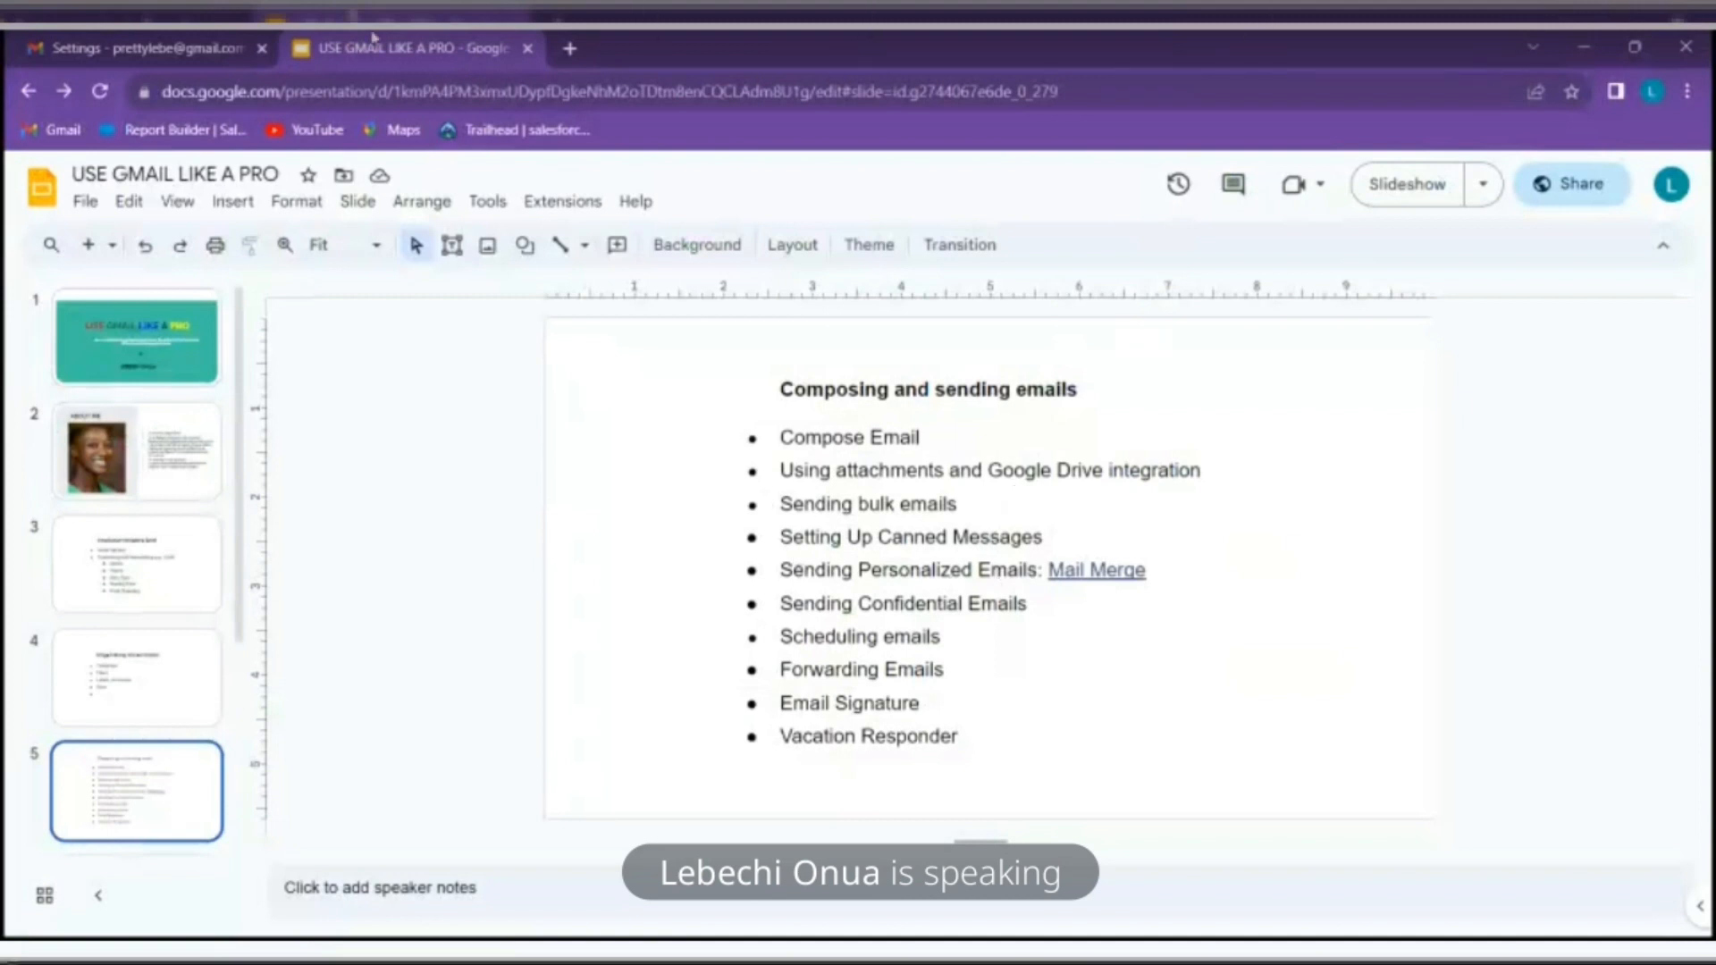
{"action": "left_click", "coordinate": [149, 41]}
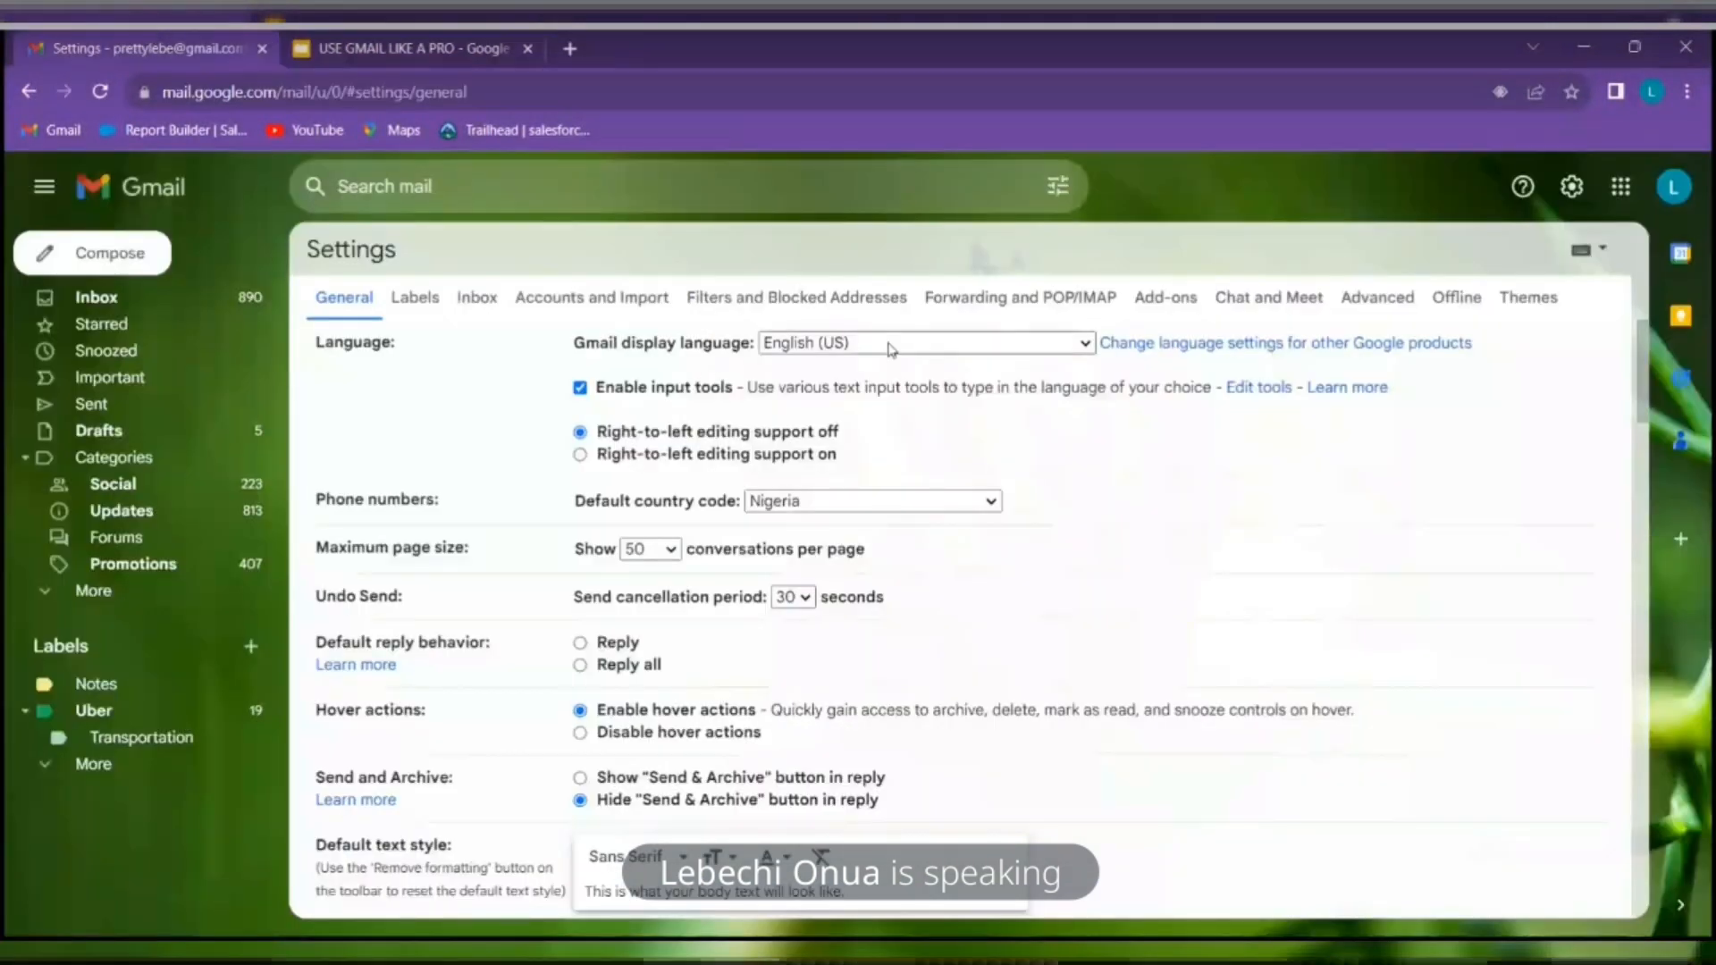
{"action": "left_click", "coordinate": [101, 252]}
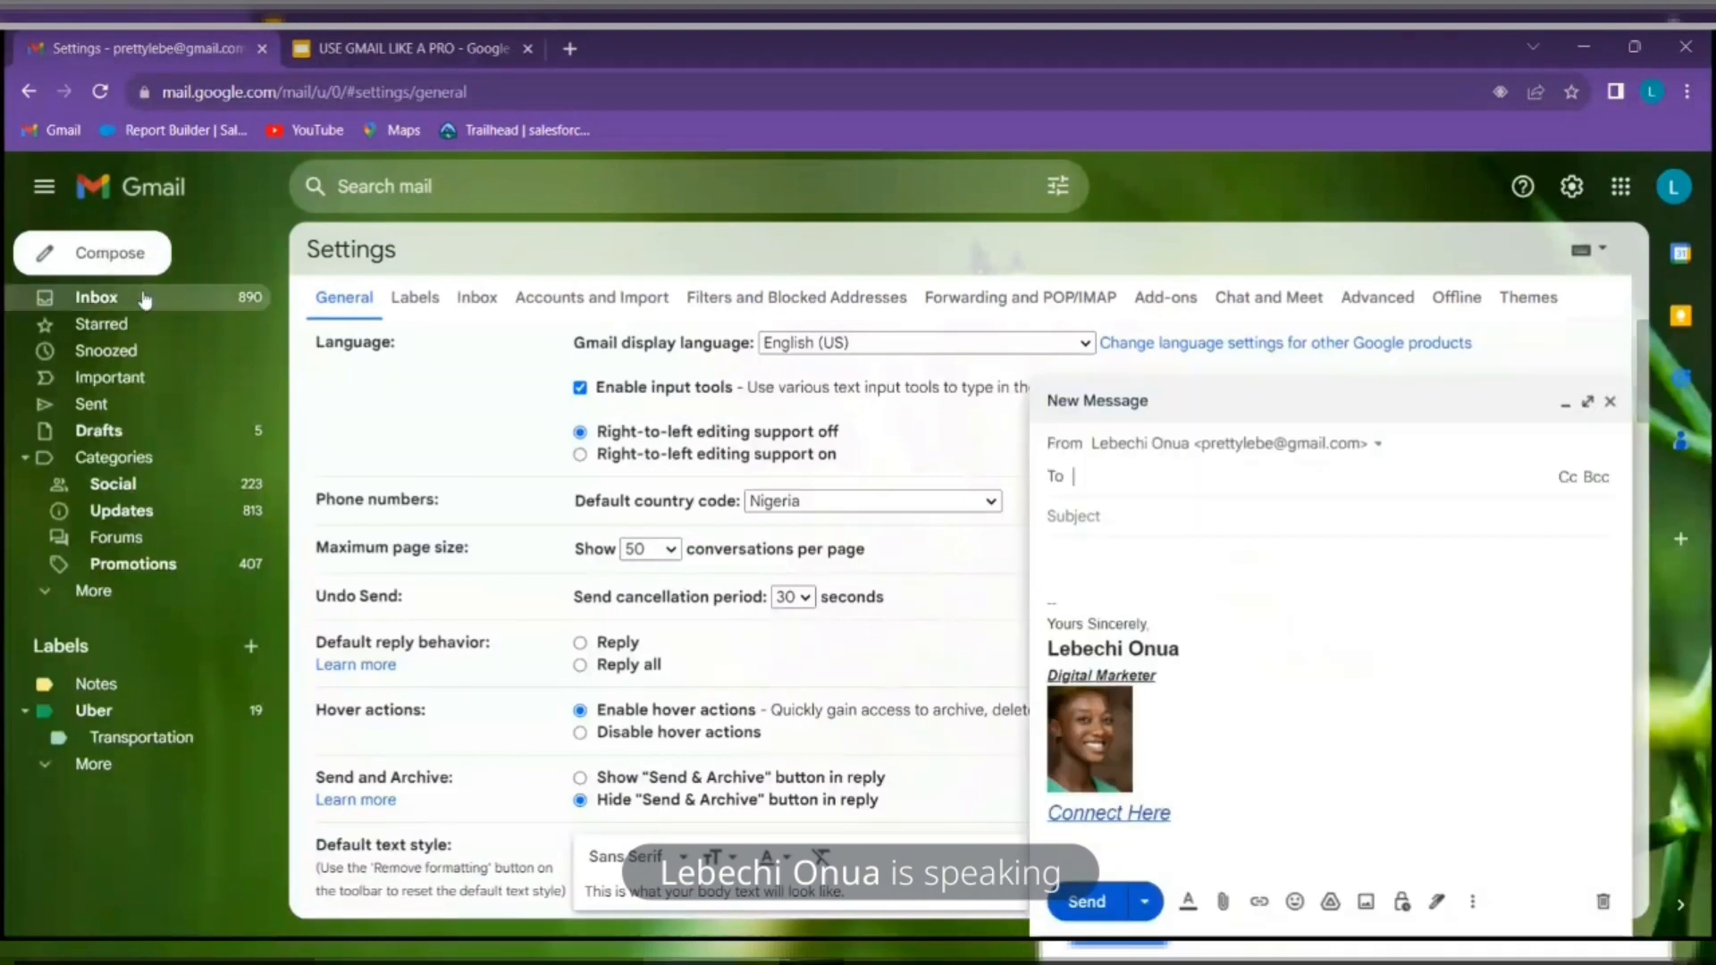
{"action": "left_click", "coordinate": [1610, 402]}
{"action": "left_click", "coordinate": [116, 300]}
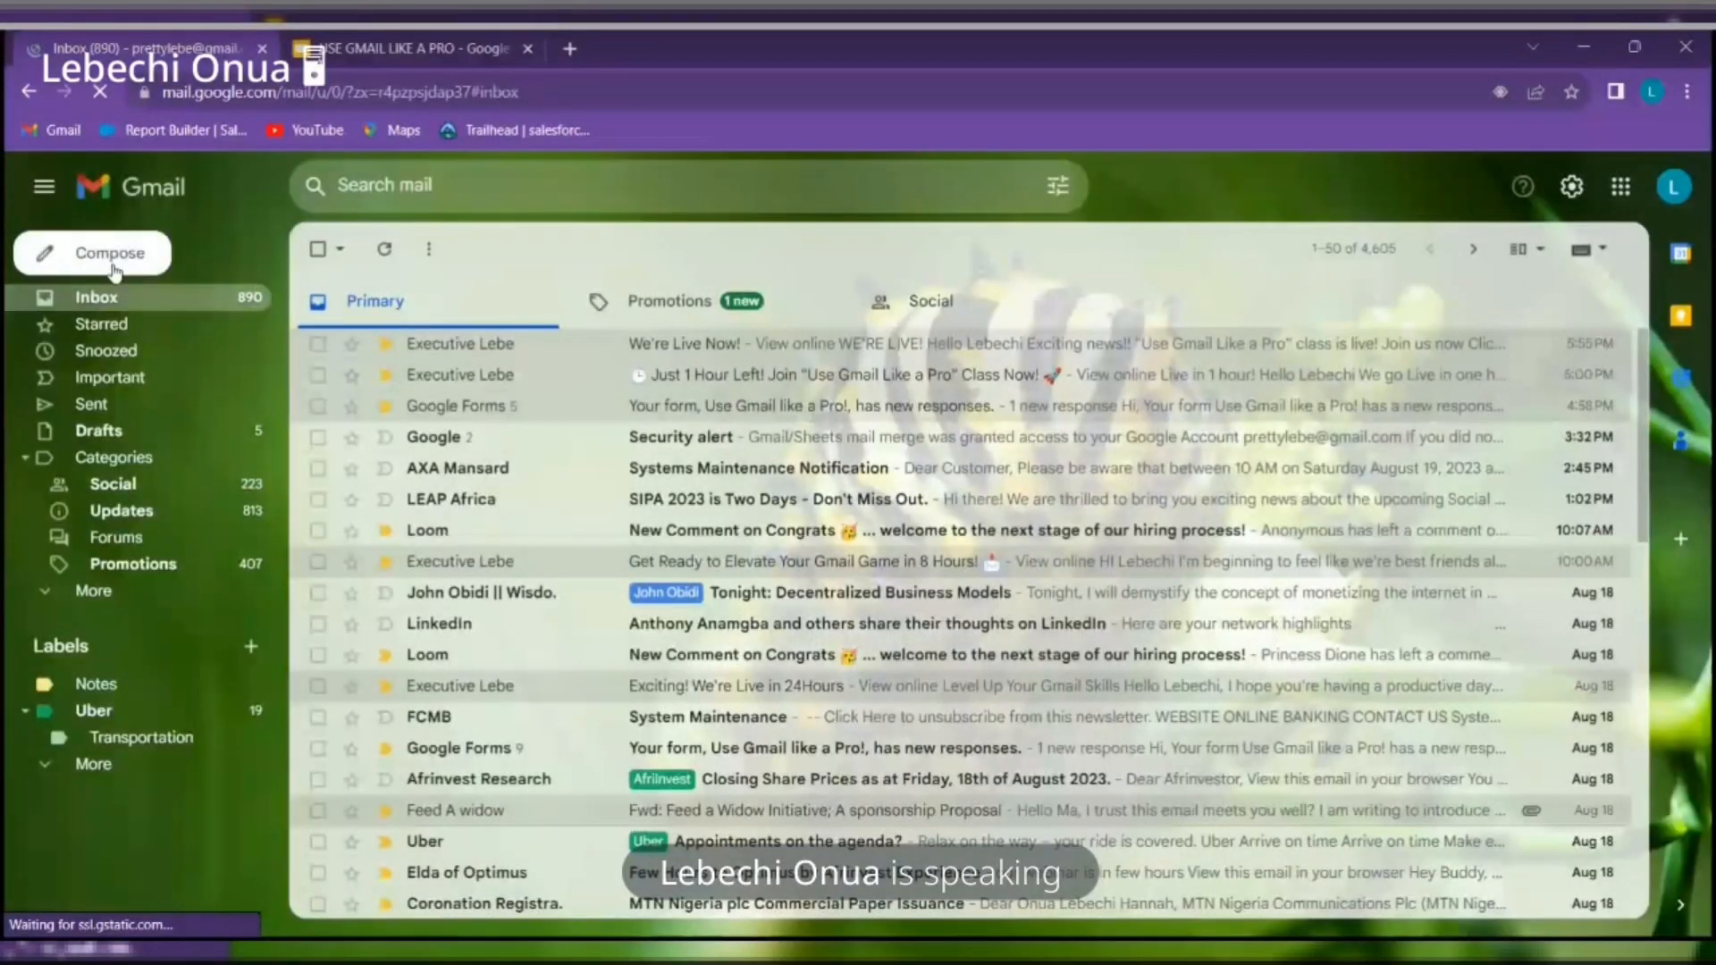
Start a new email and close the empty draft again
{"action": "left_click", "coordinate": [114, 255]}
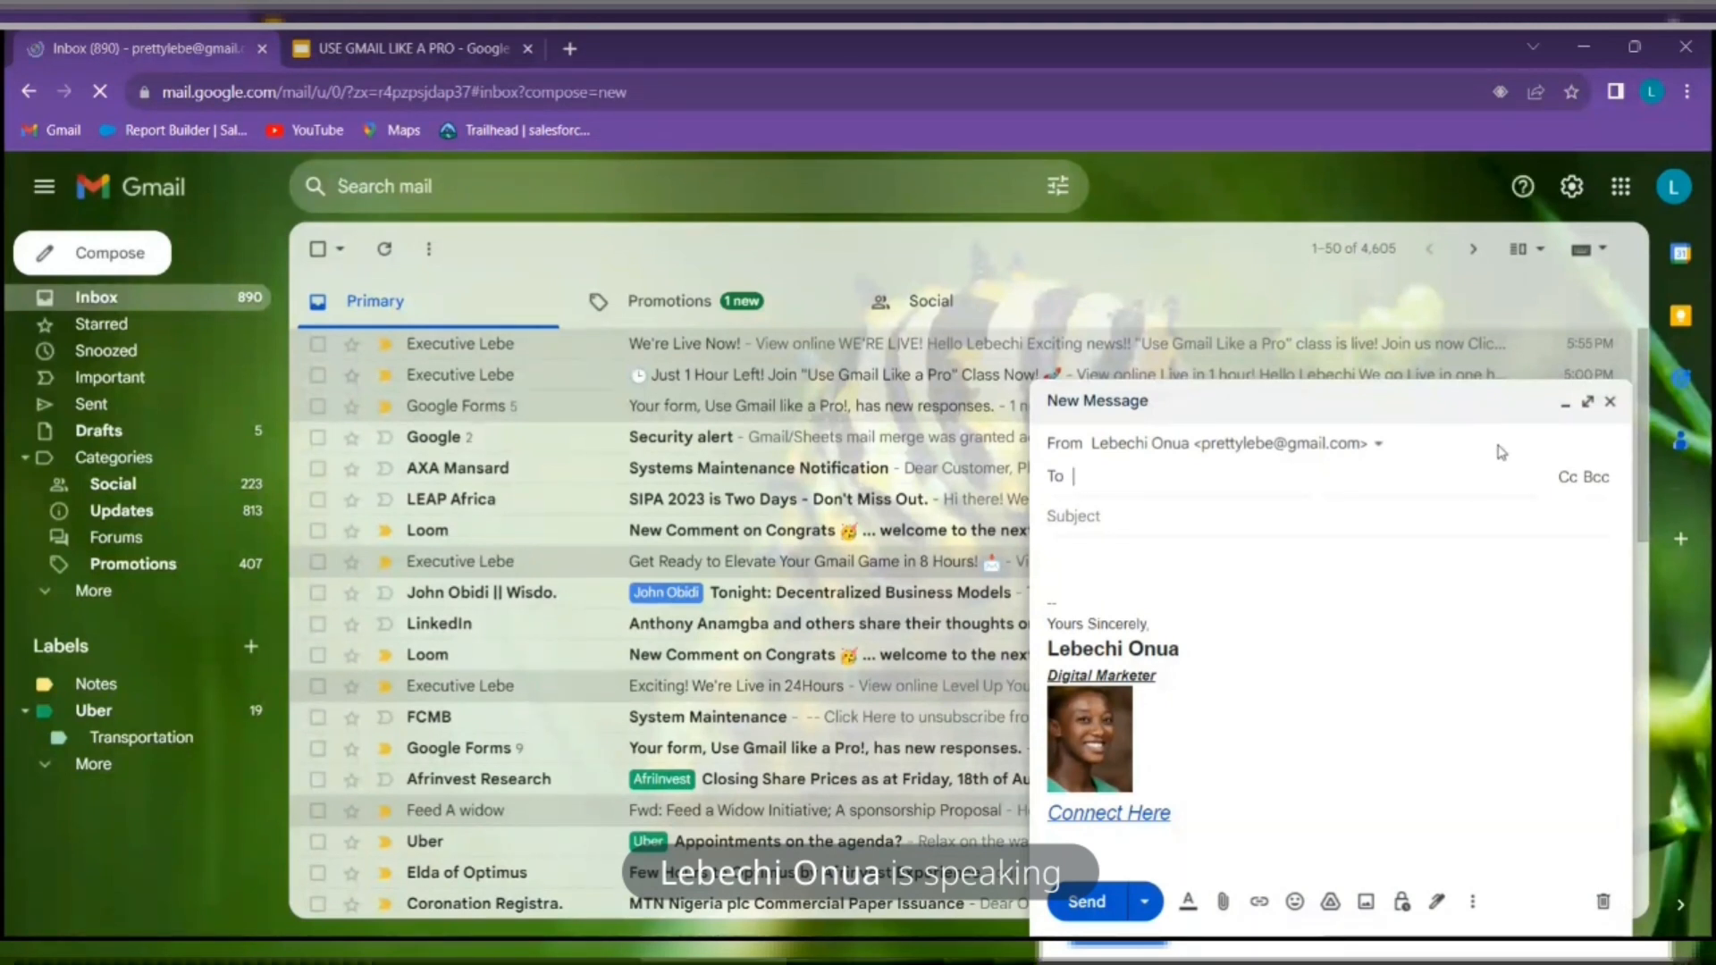
{"action": "left_click", "coordinate": [1610, 402]}
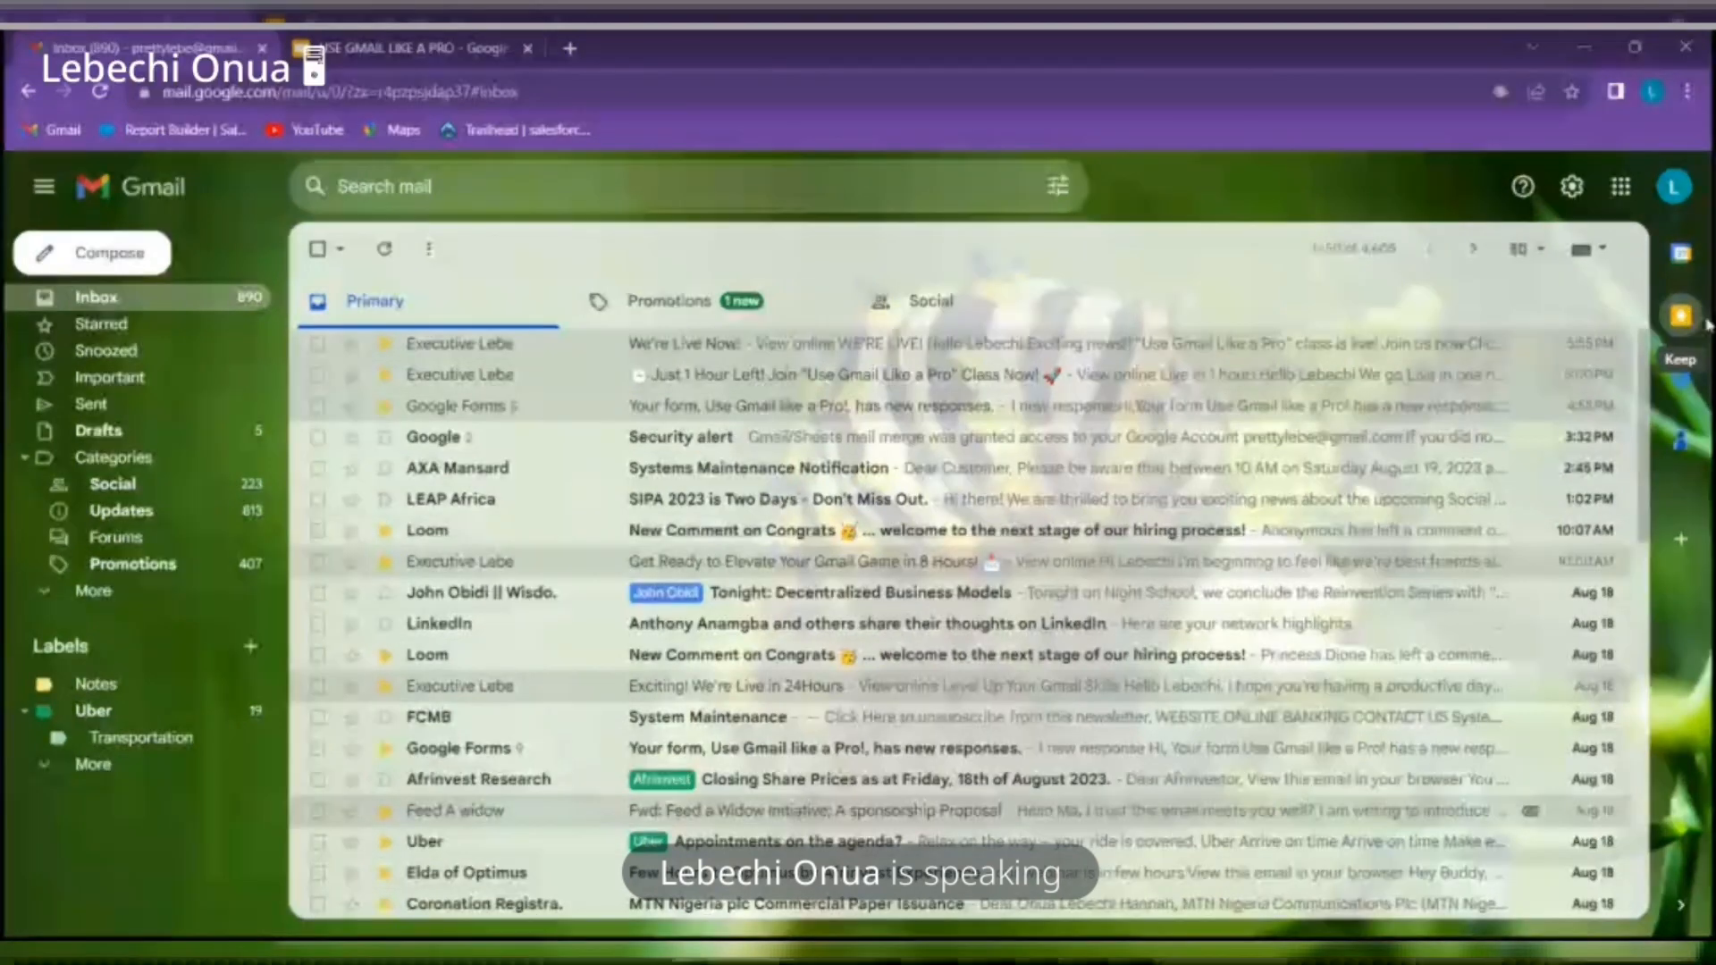
From Gmail's Contacts side panel, open Google Contacts in a separate browser tab
{"action": "right_click", "coordinate": [1688, 456]}
{"action": "left_click", "coordinate": [1689, 455]}
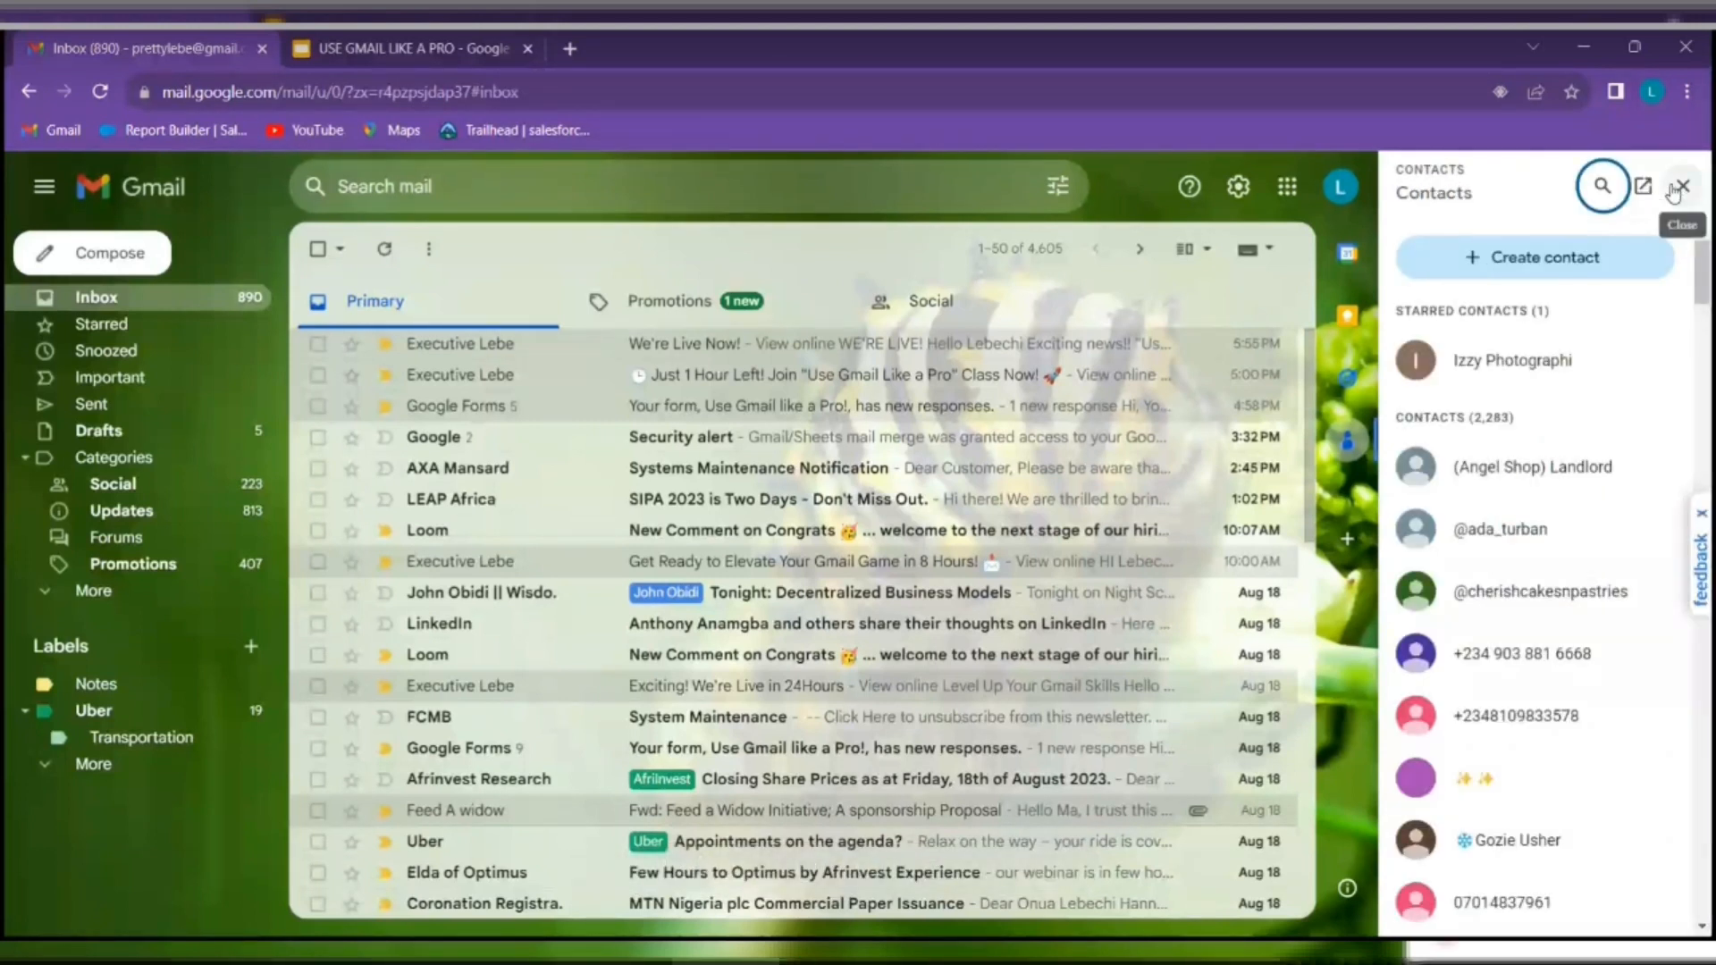
{"action": "left_click", "coordinate": [1643, 188]}
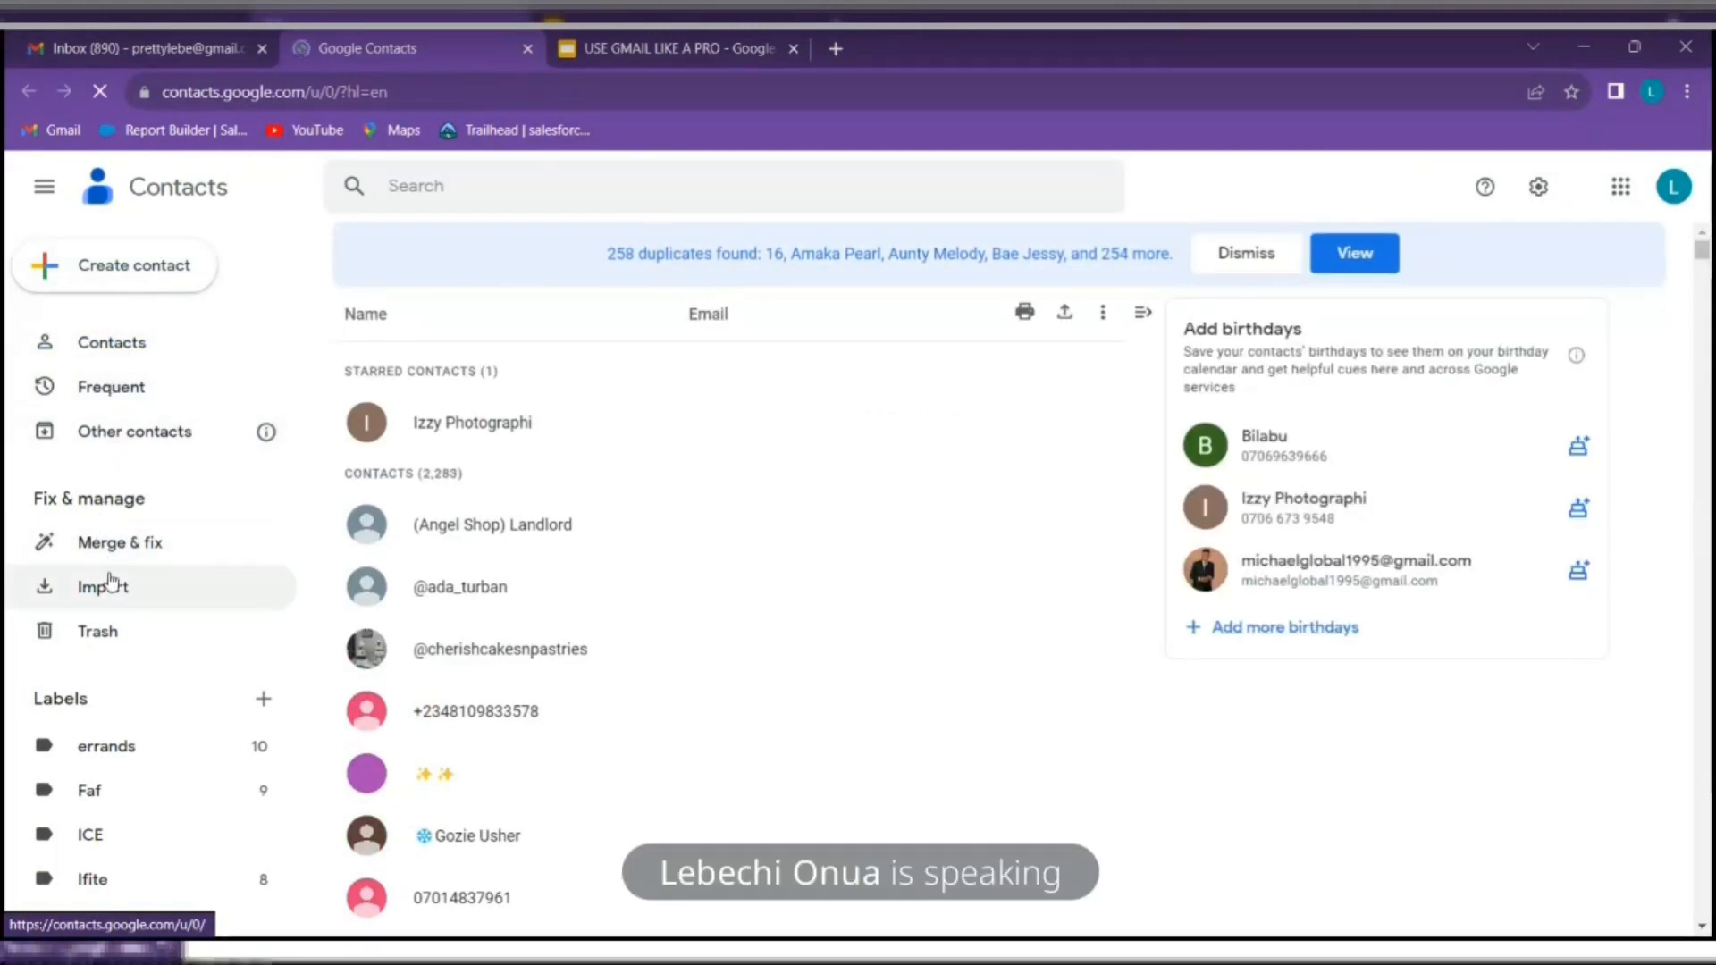
Choose 'Create multiple contacts' from the Create contact menu
{"action": "left_click", "coordinate": [159, 264]}
{"action": "left_click", "coordinate": [159, 319]}
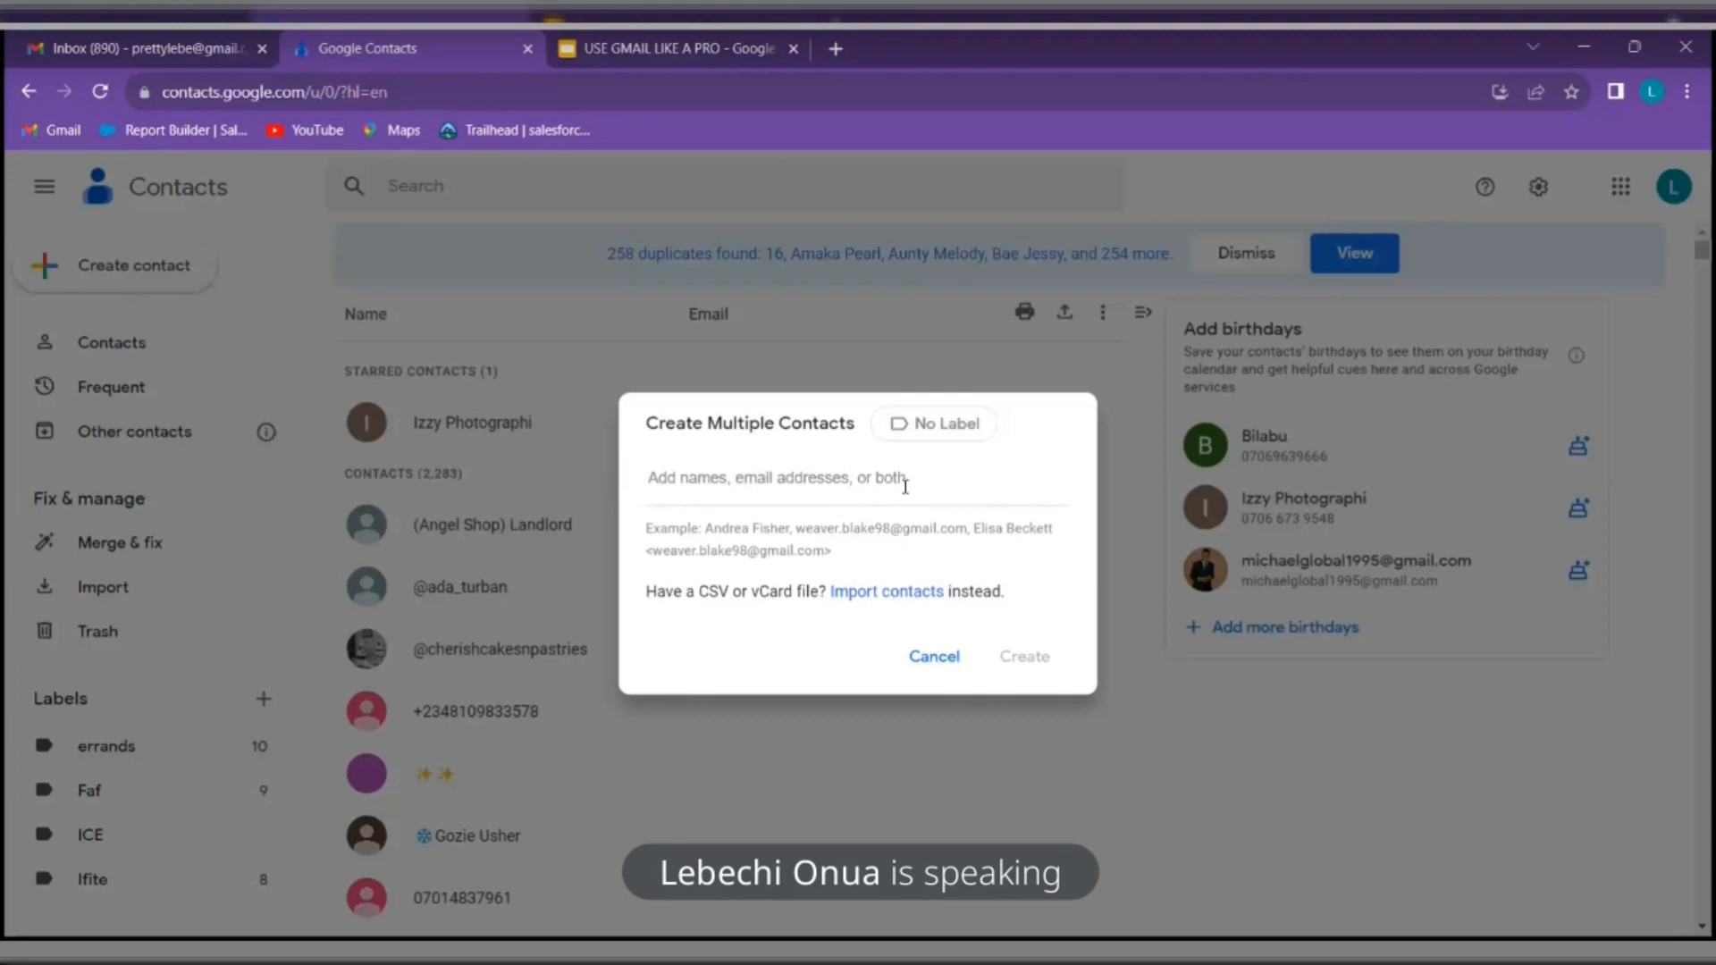
Paste two email addresses, remove the name entry, and create them under a new label 'Test'
{"action": "key", "text": "ctrl+v"}
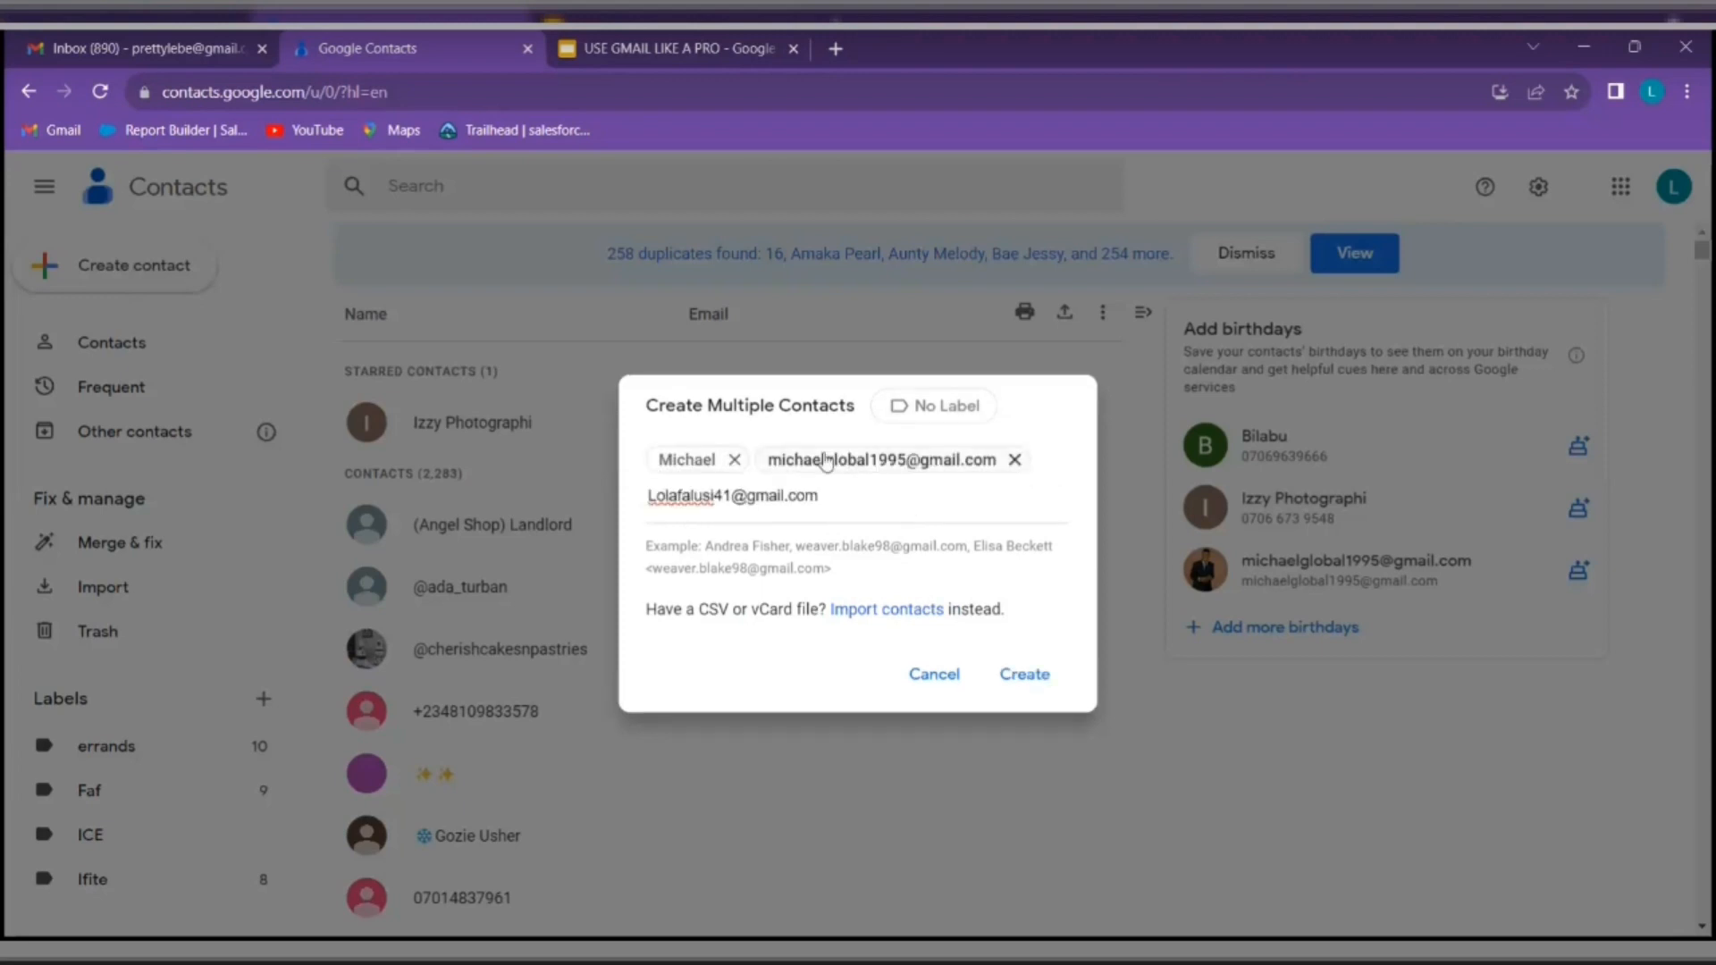
{"action": "left_click", "coordinate": [735, 459]}
{"action": "left_click", "coordinate": [967, 406]}
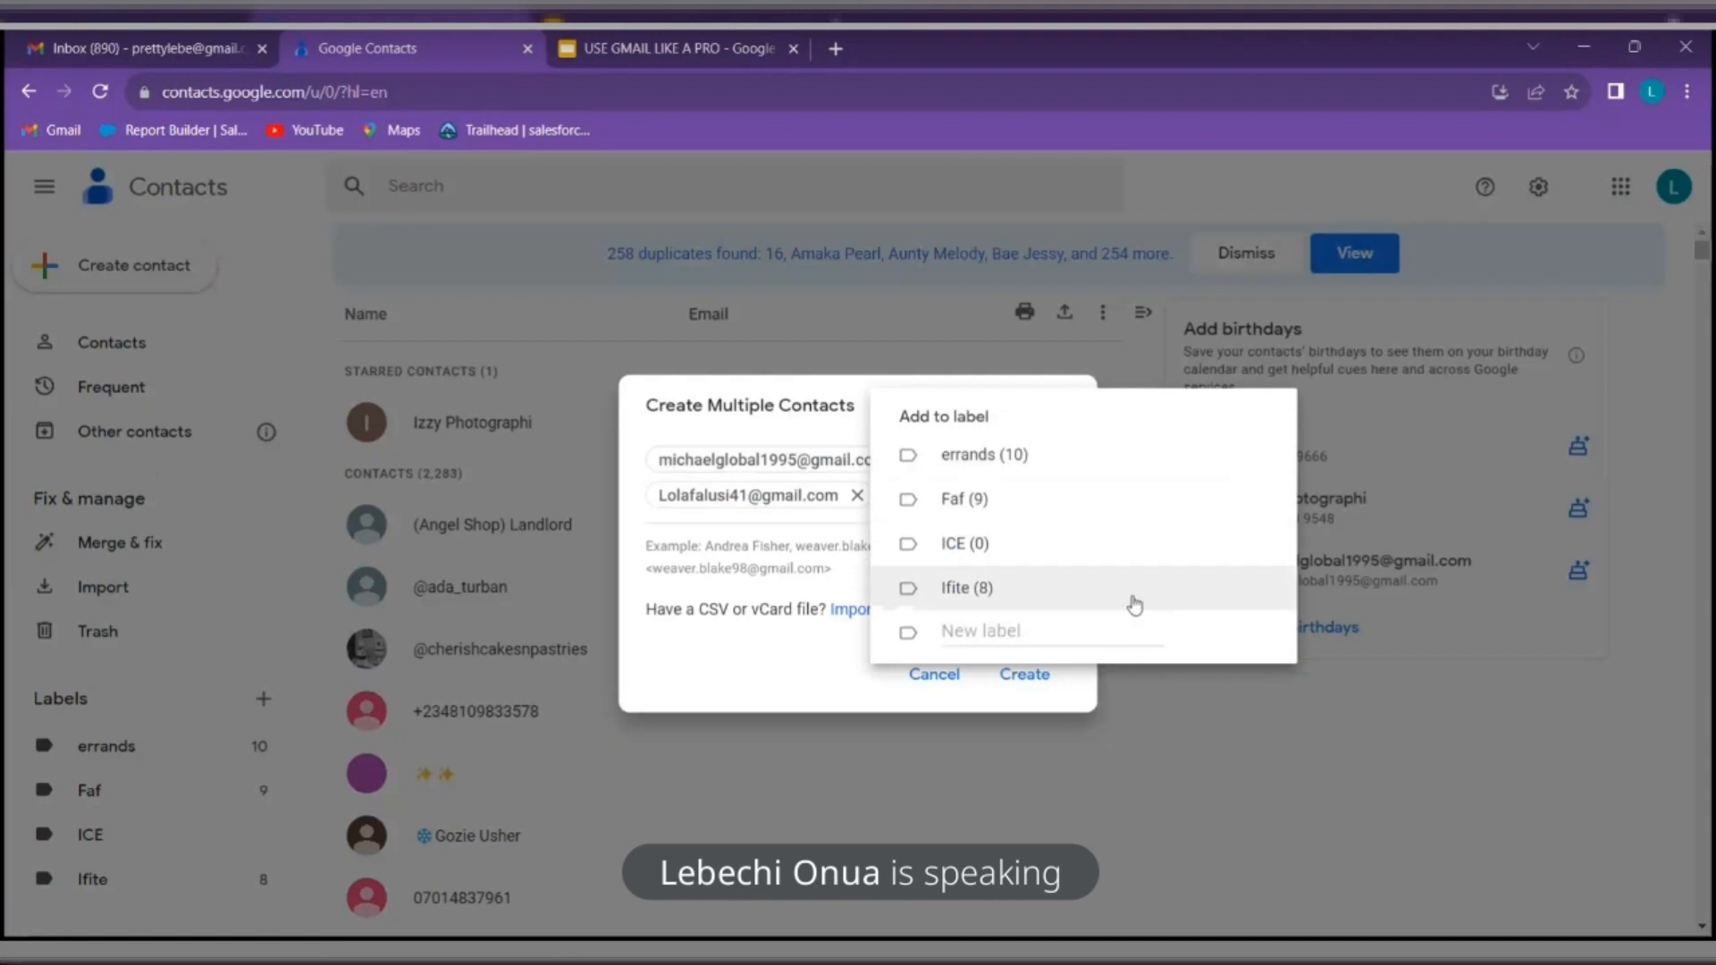
{"action": "left_click", "coordinate": [1077, 636]}
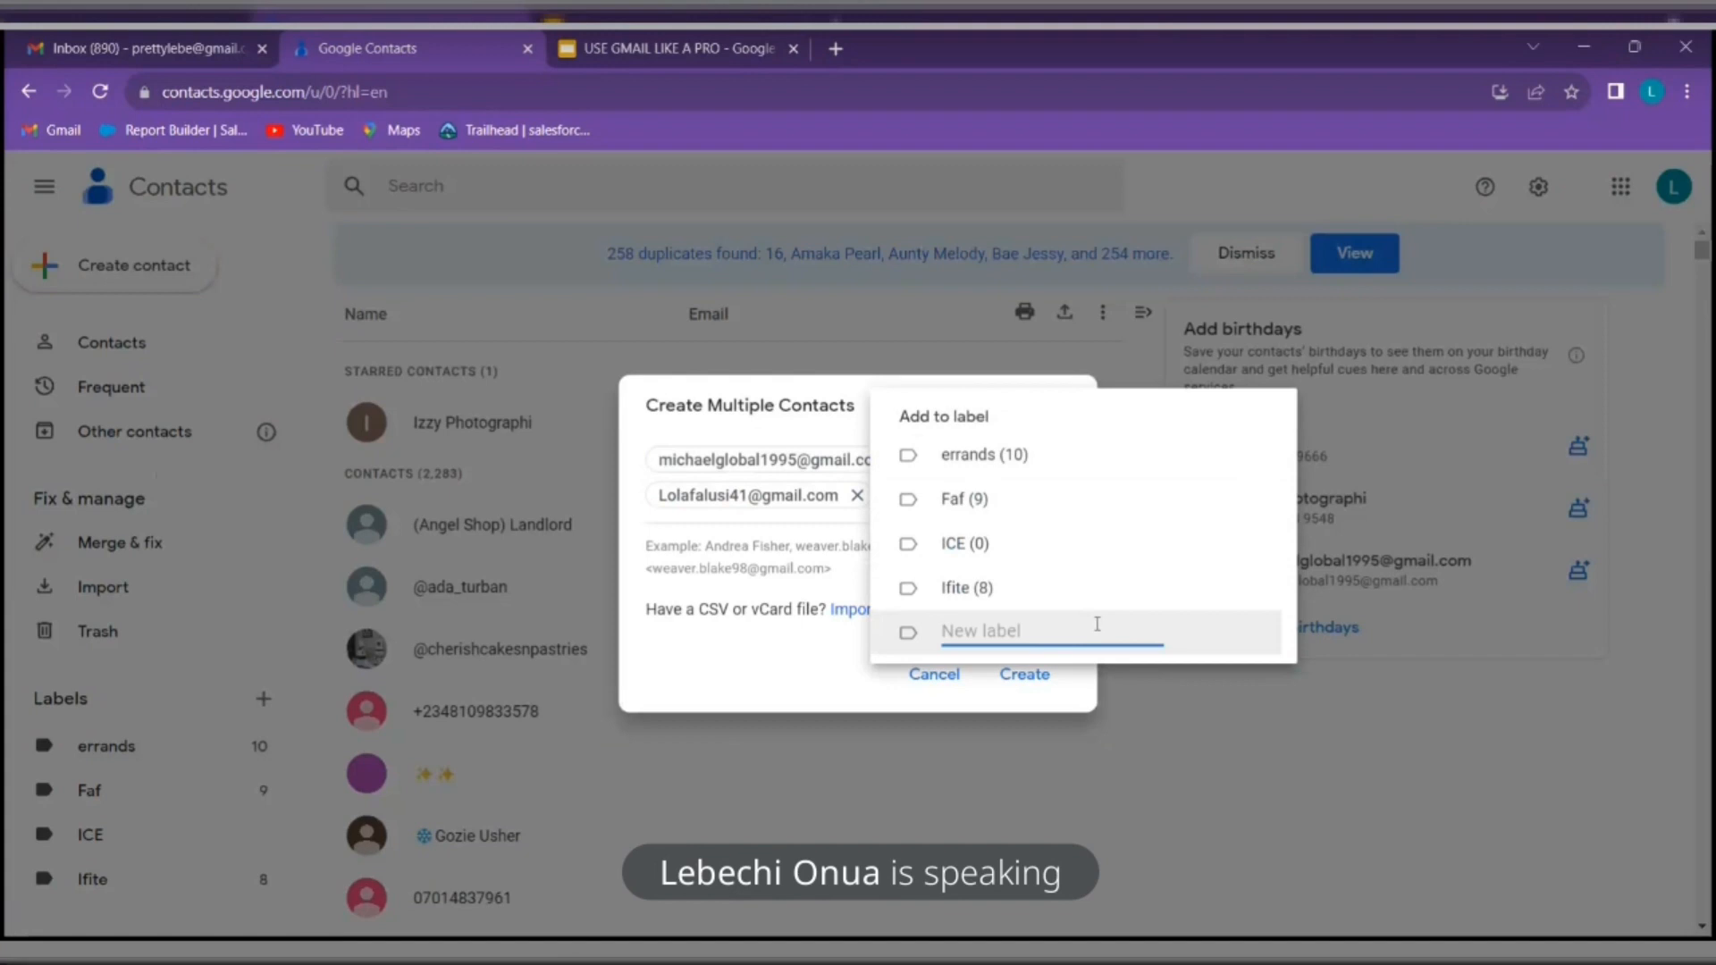
{"action": "type", "text": "Test"}
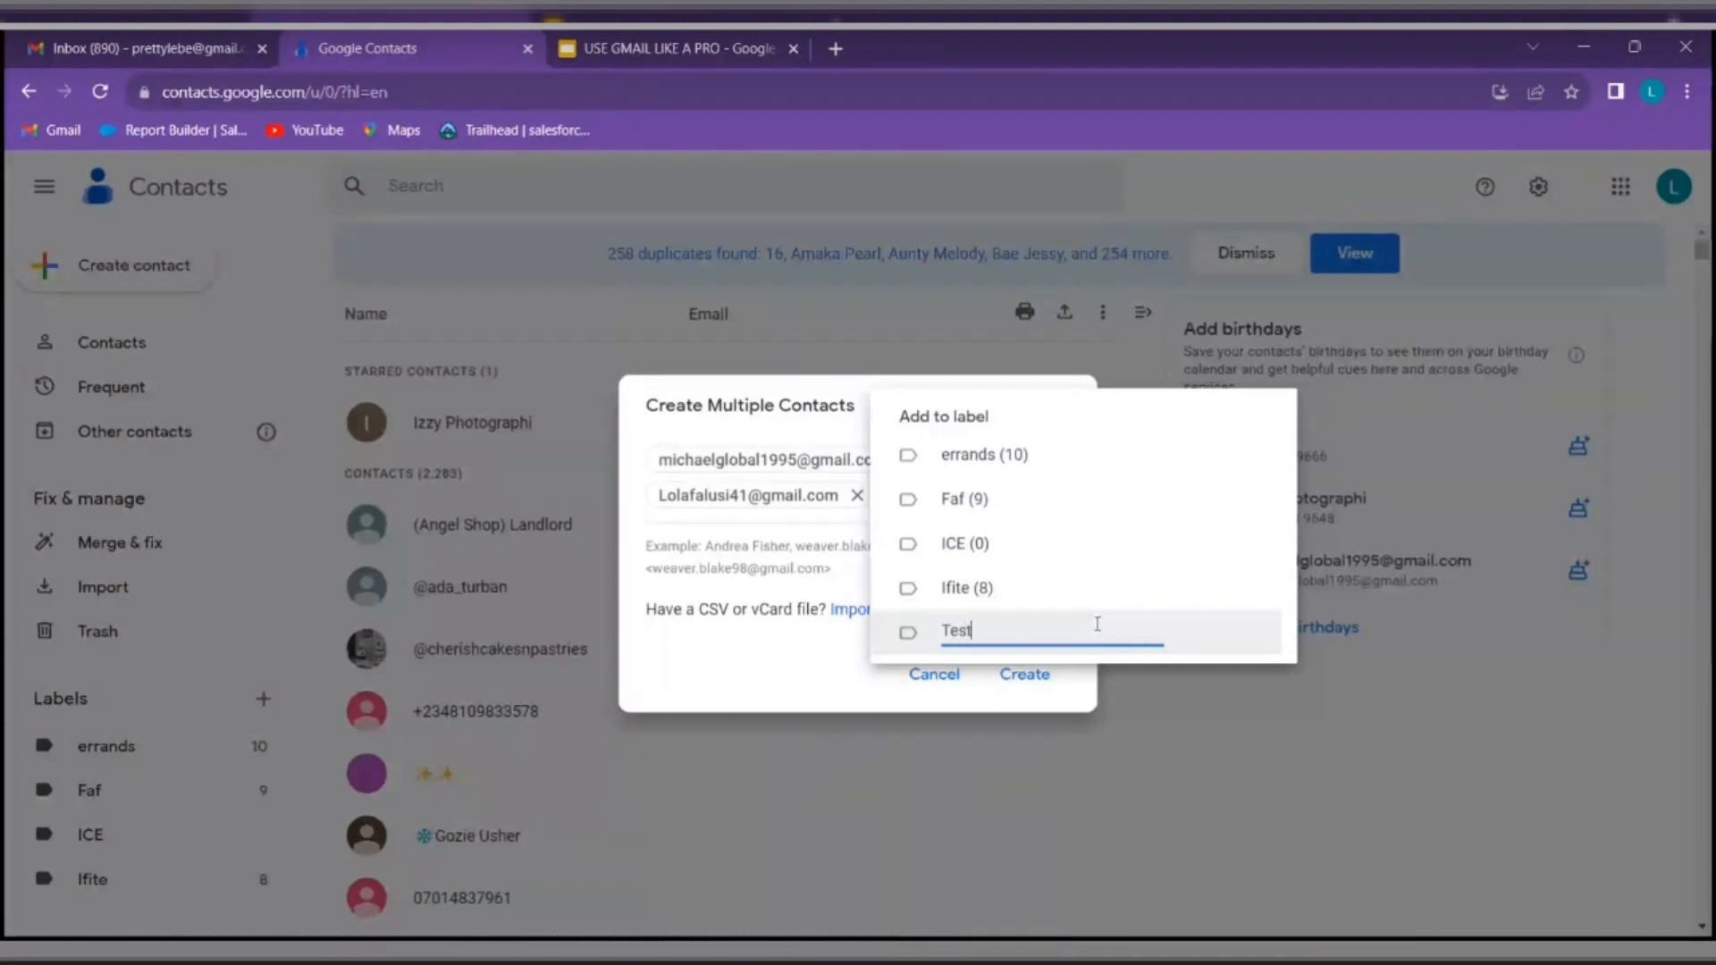
{"action": "key", "text": "Return"}
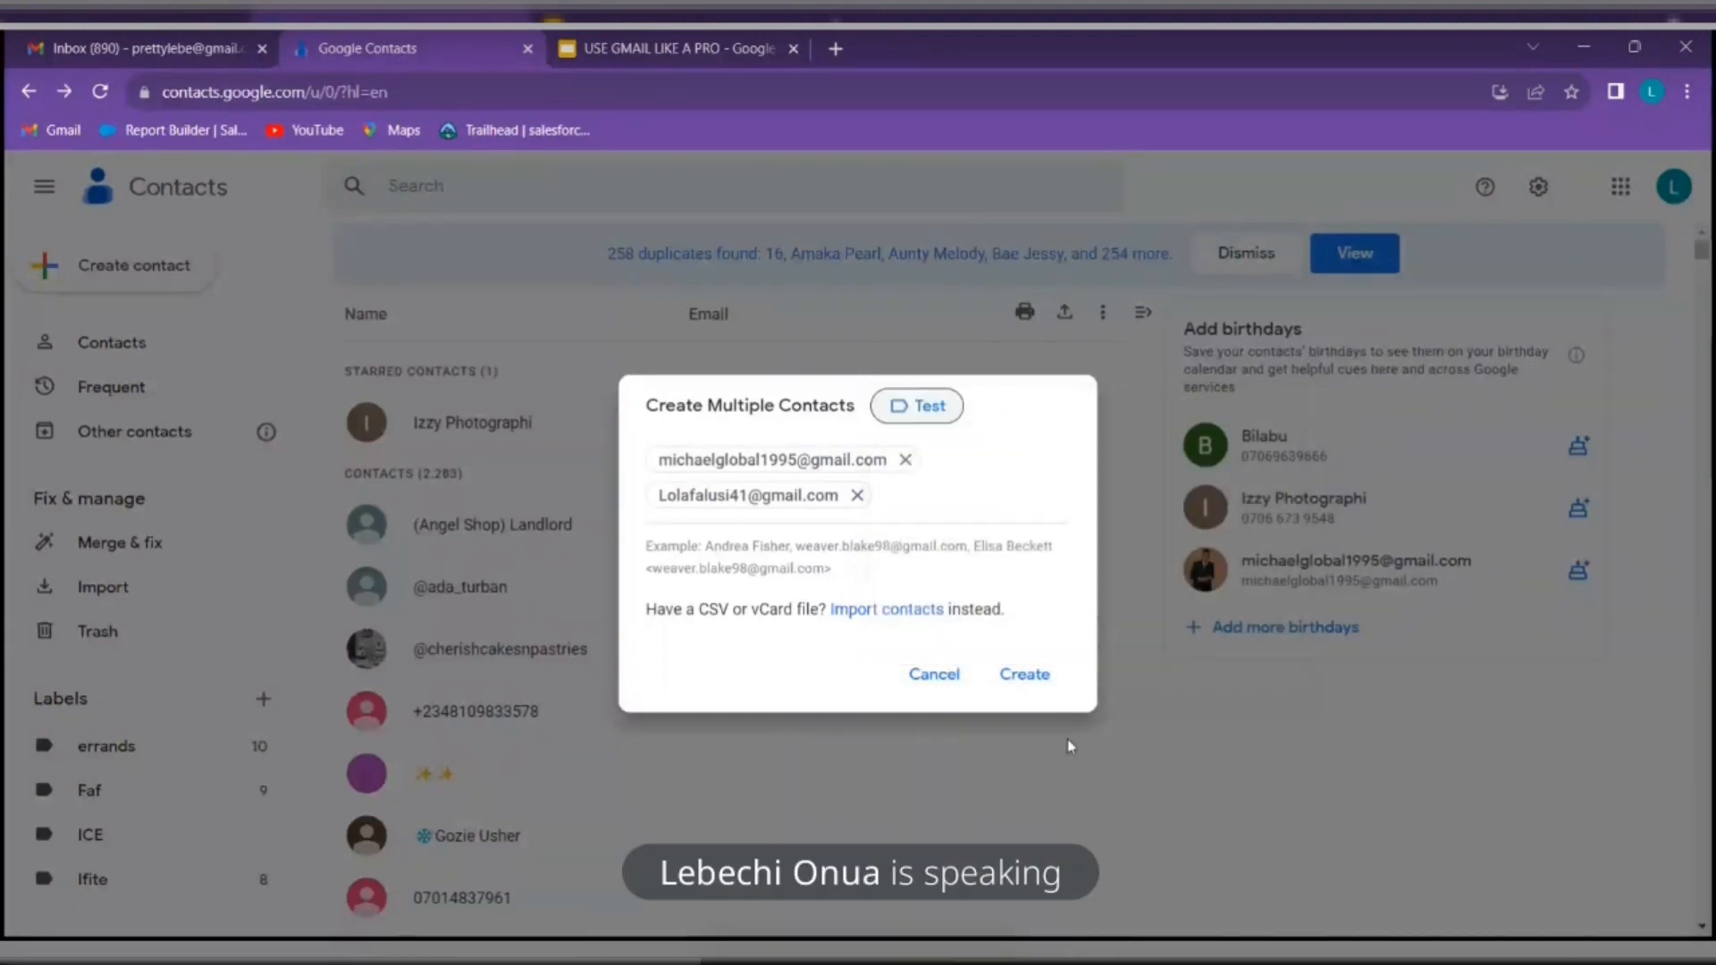
{"action": "left_click", "coordinate": [1041, 674]}
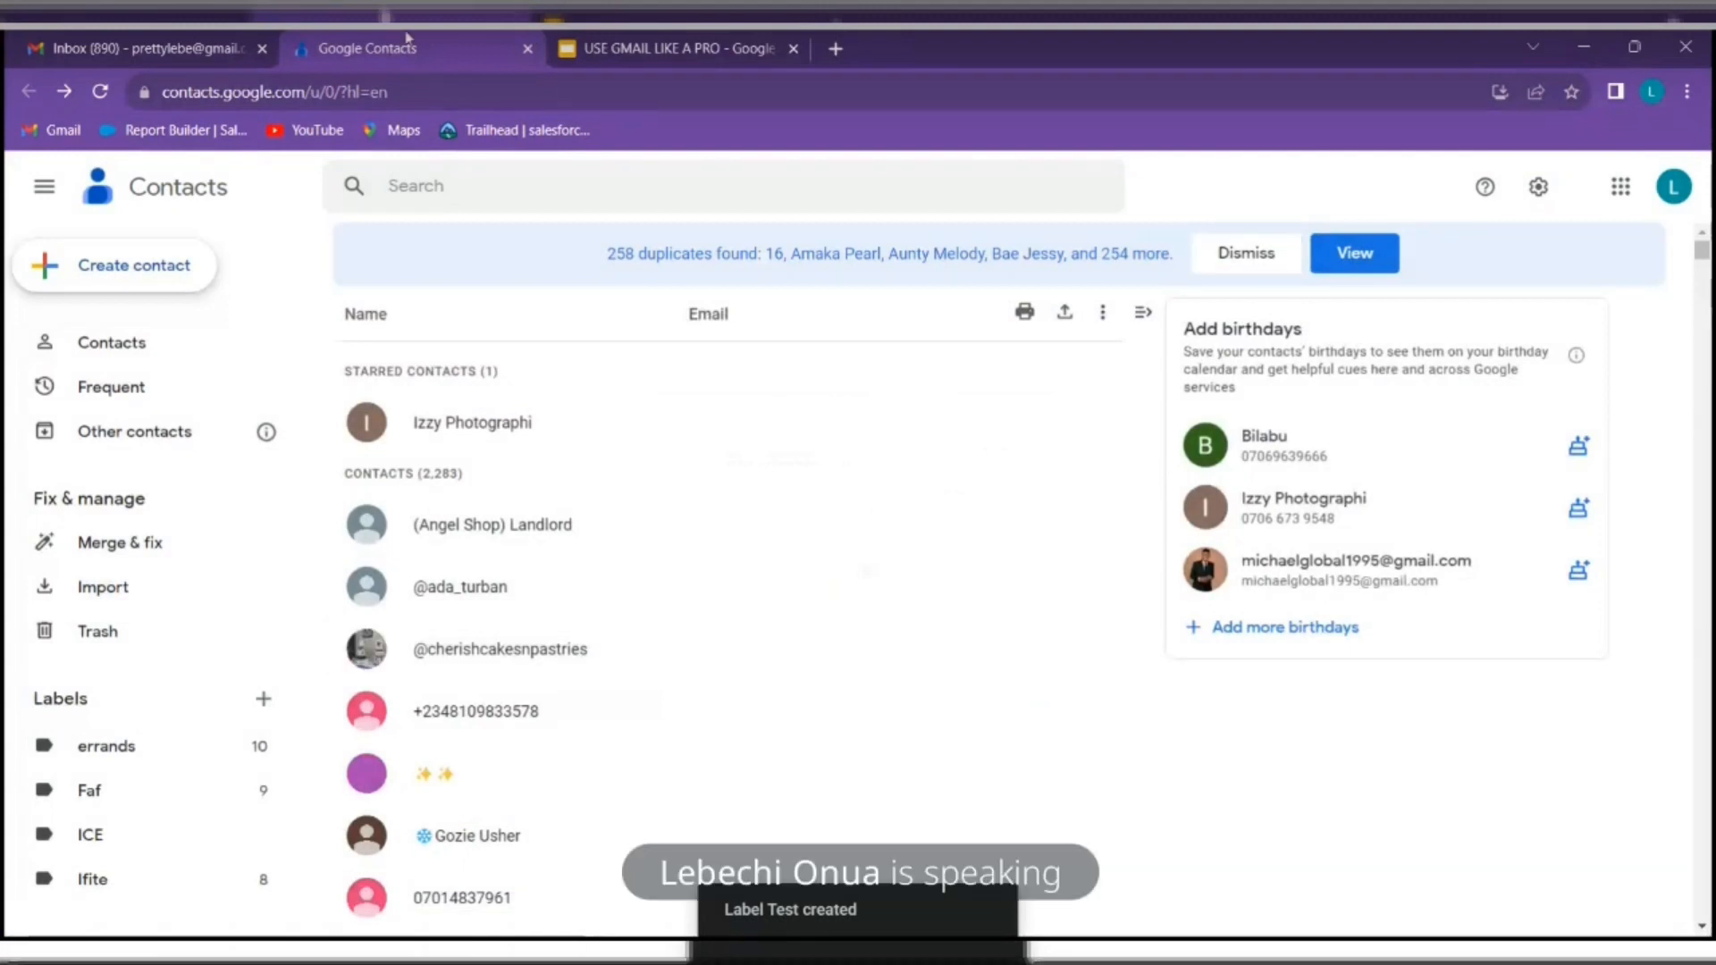
{"action": "left_click", "coordinate": [131, 283]}
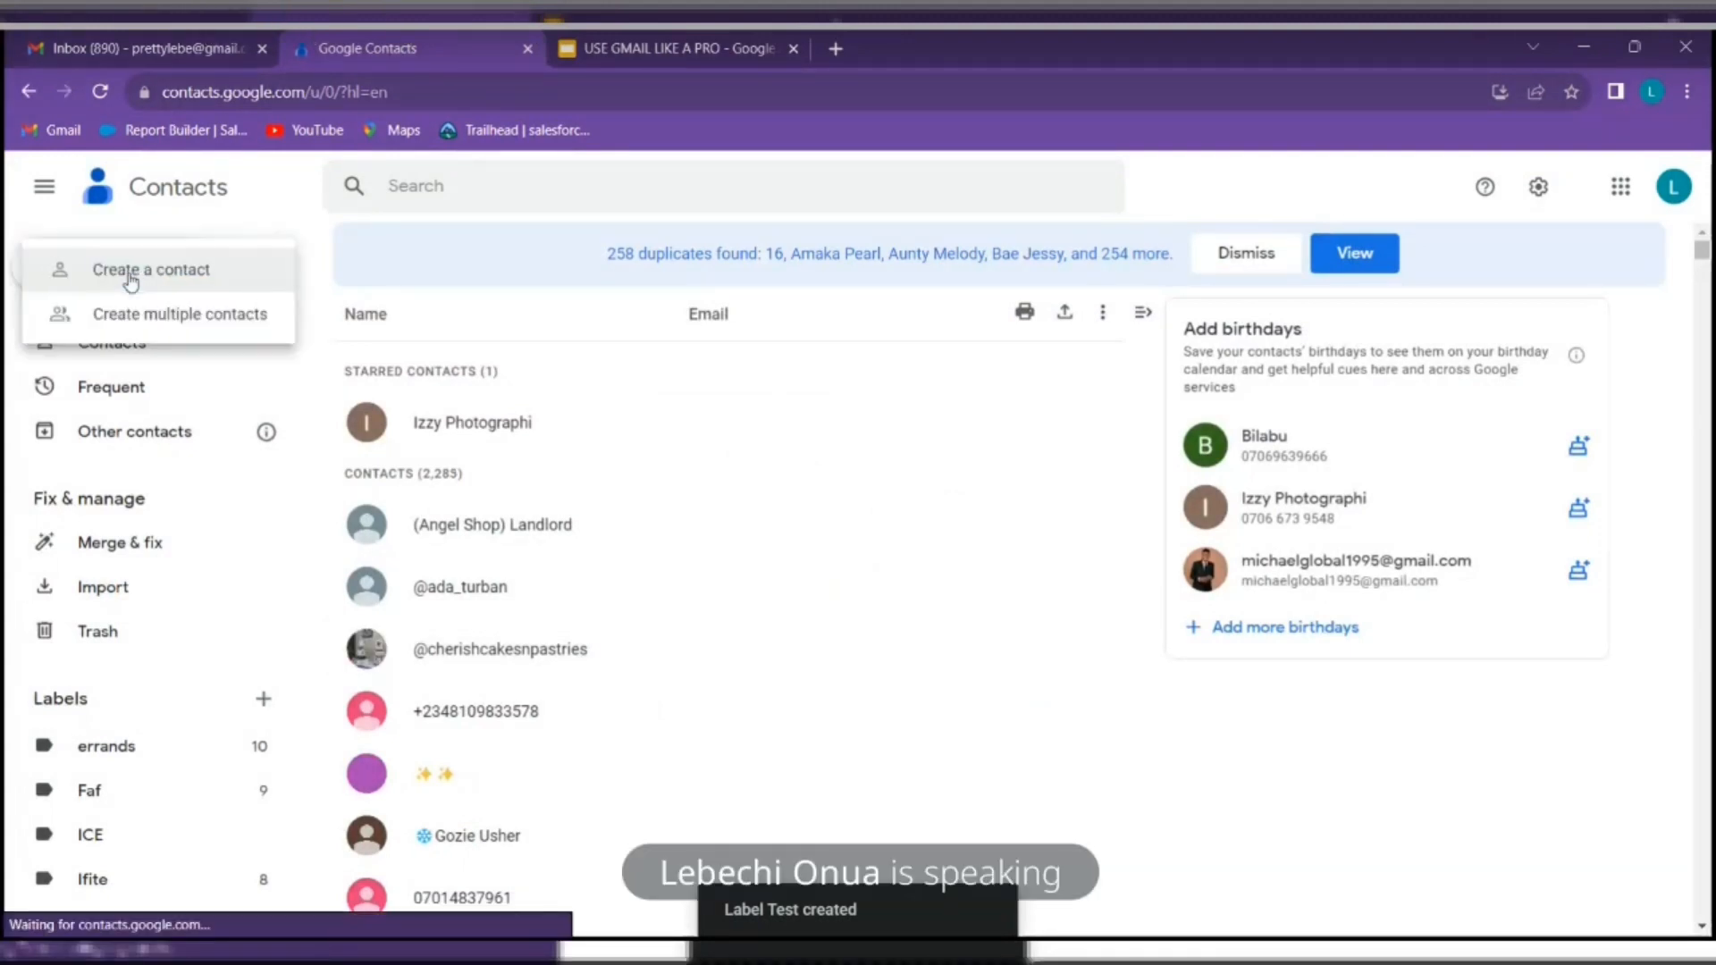
Look over a blank single-contact form, then return to the Gmail inbox tab
{"action": "left_click", "coordinate": [193, 278]}
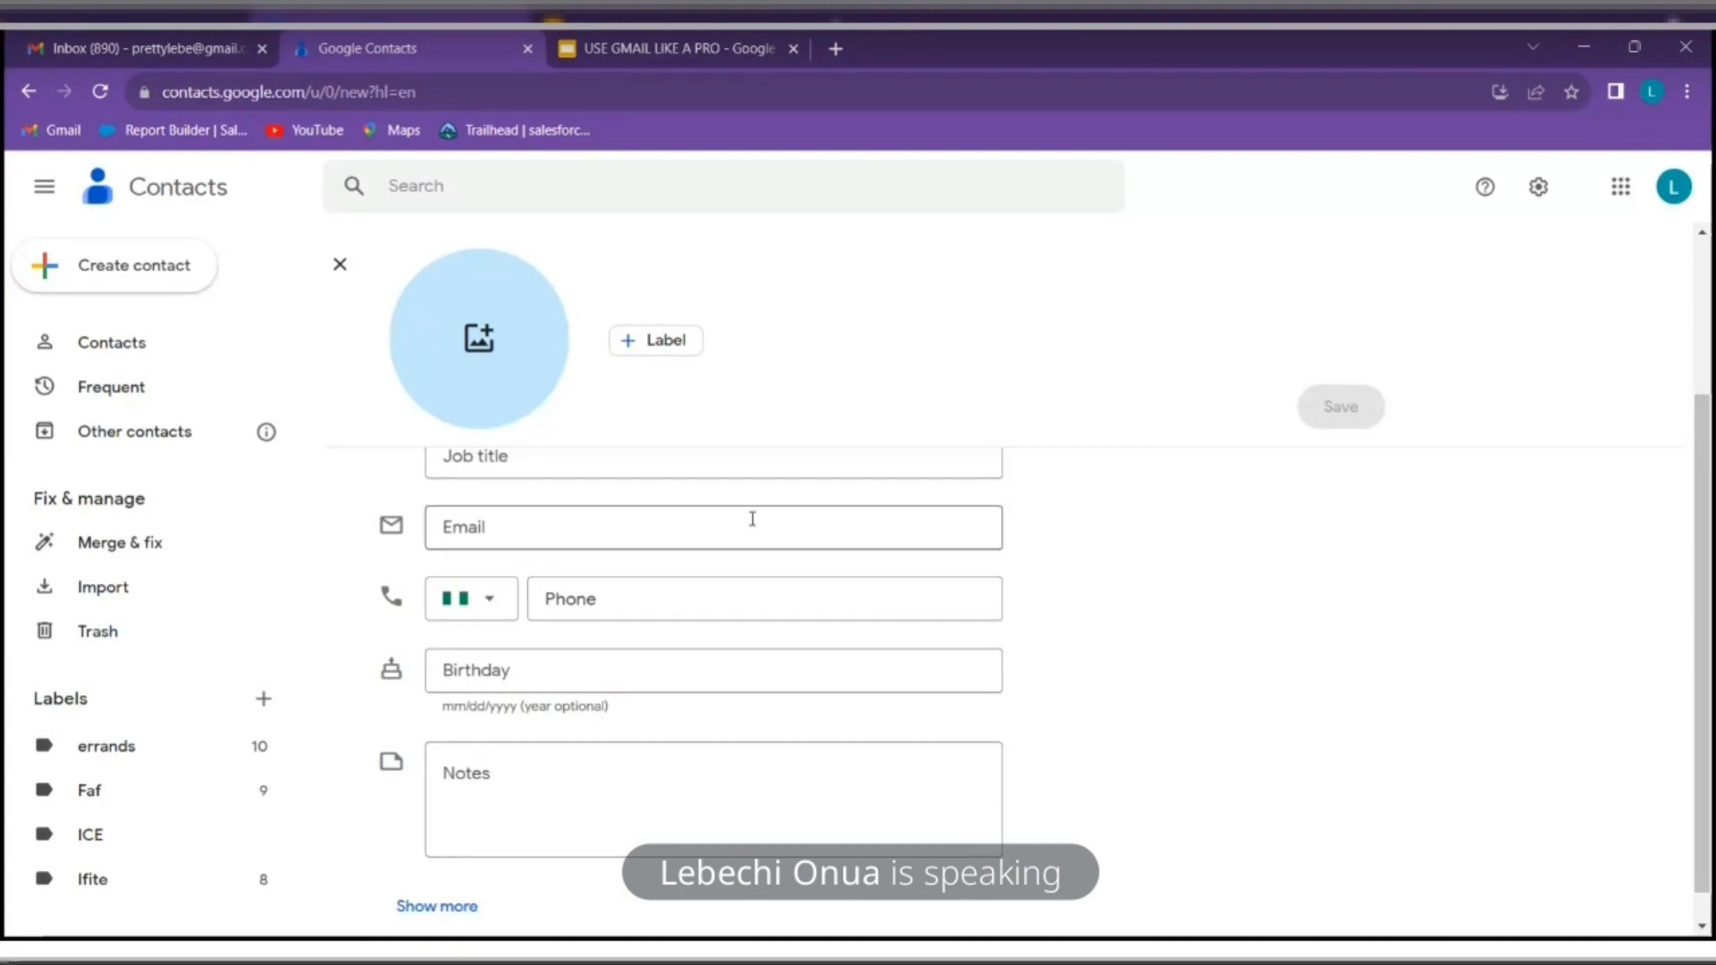
{"action": "scroll", "coordinate": [728, 560], "scroll_direction": "up", "scroll_amount": 3}
{"action": "scroll", "coordinate": [724, 559], "scroll_direction": "down", "scroll_amount": 3}
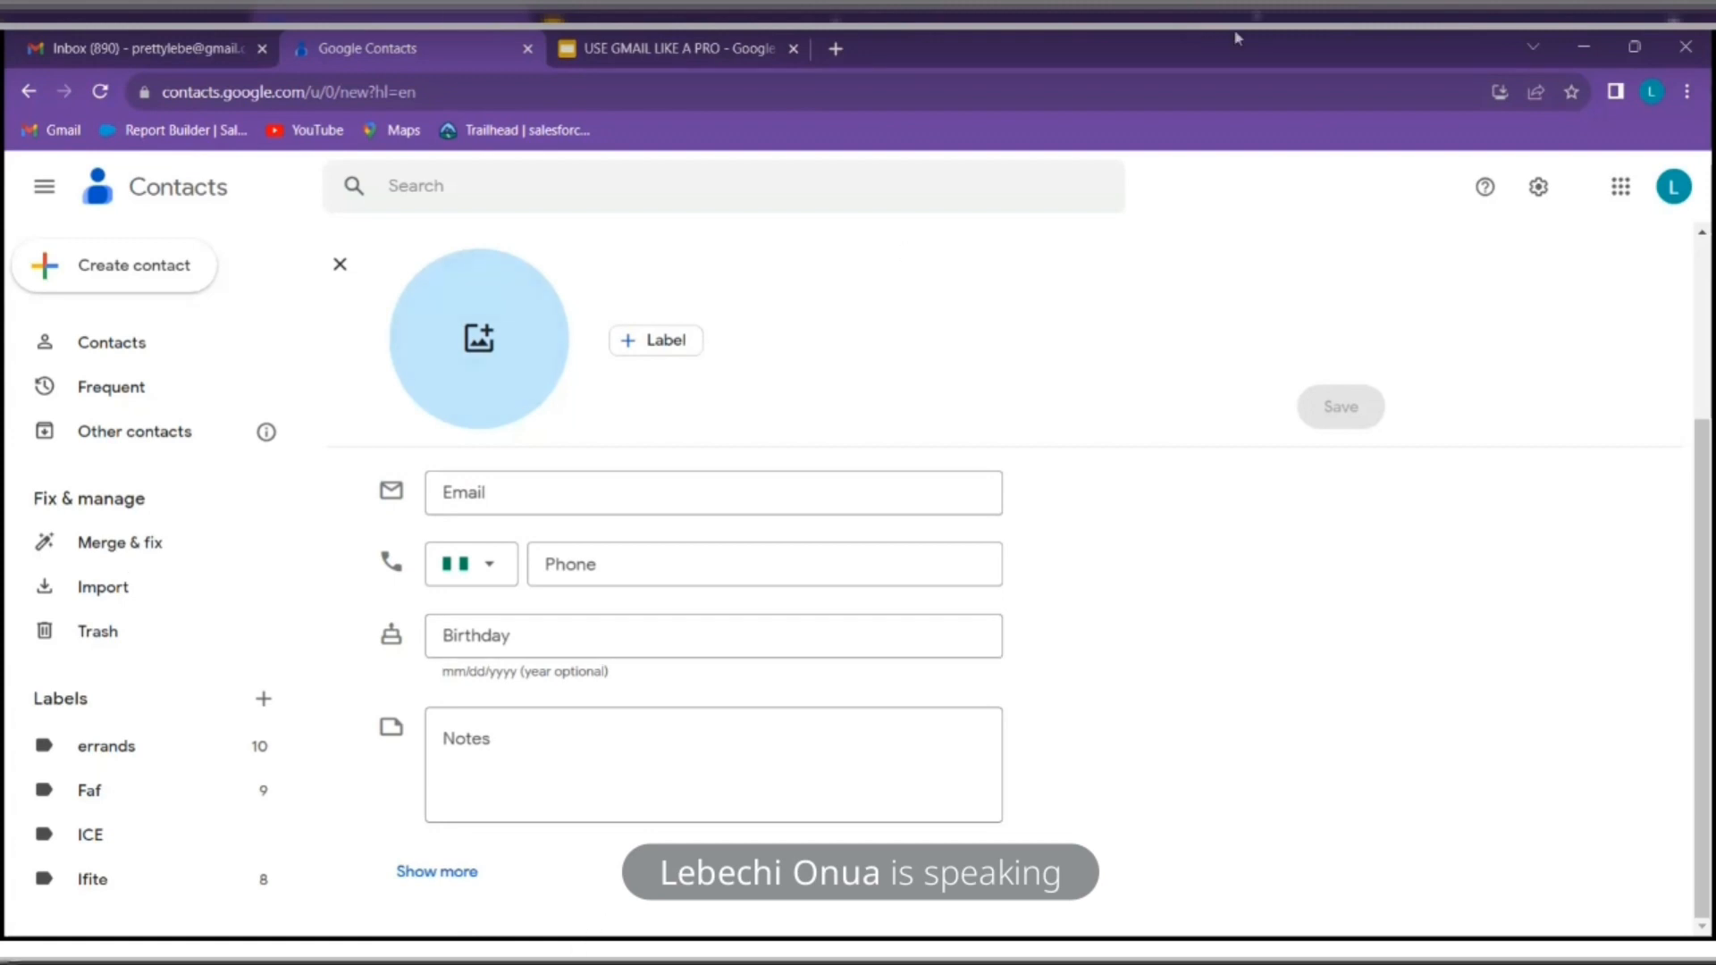
{"action": "left_click", "coordinate": [69, 38]}
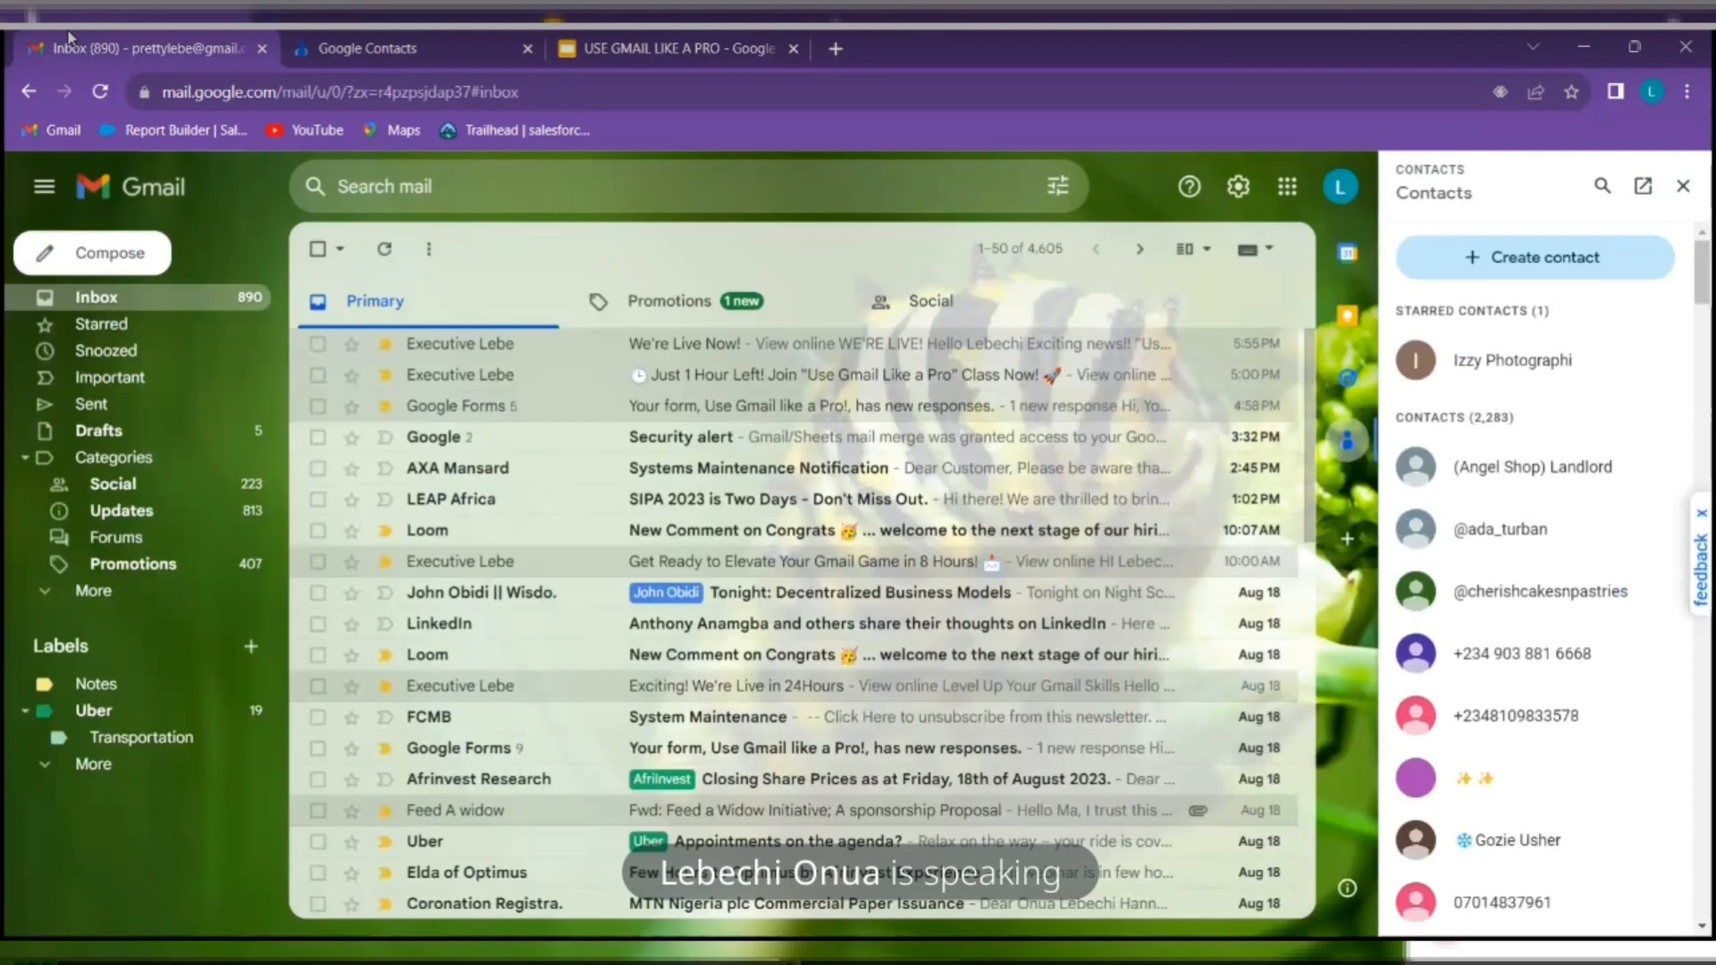
Close the contacts panel and enter 'Te' in a new message's To field to find the Test group
{"action": "left_click", "coordinate": [1683, 186]}
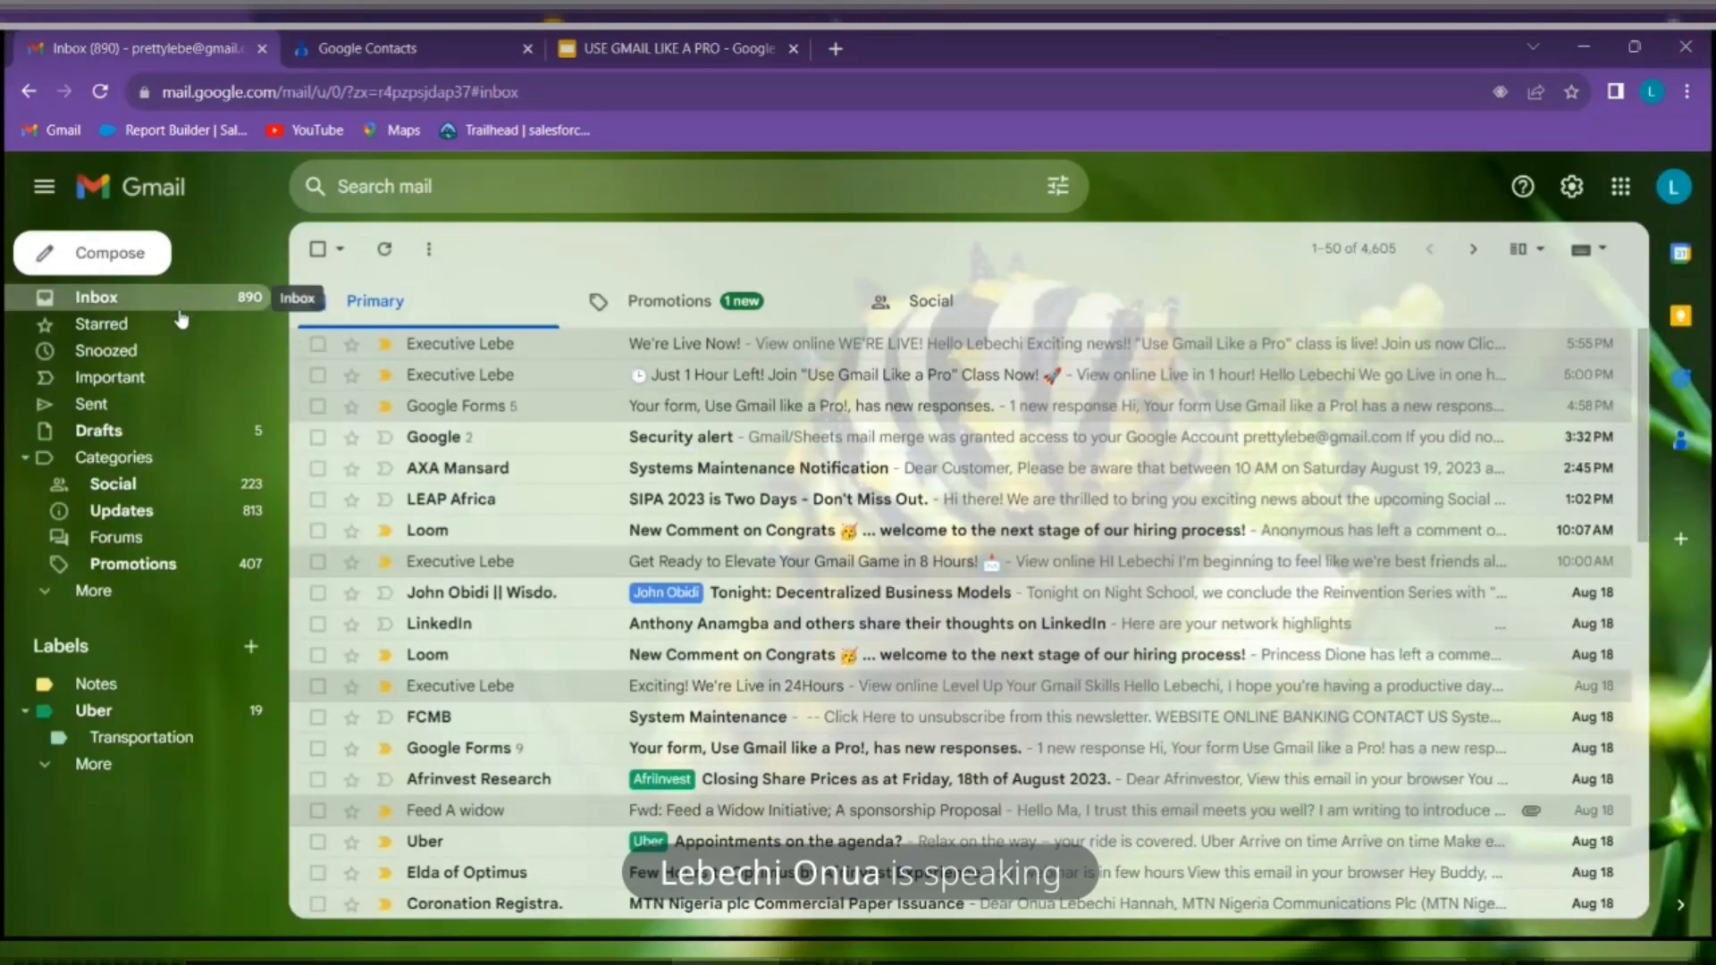
{"action": "left_click", "coordinate": [105, 255]}
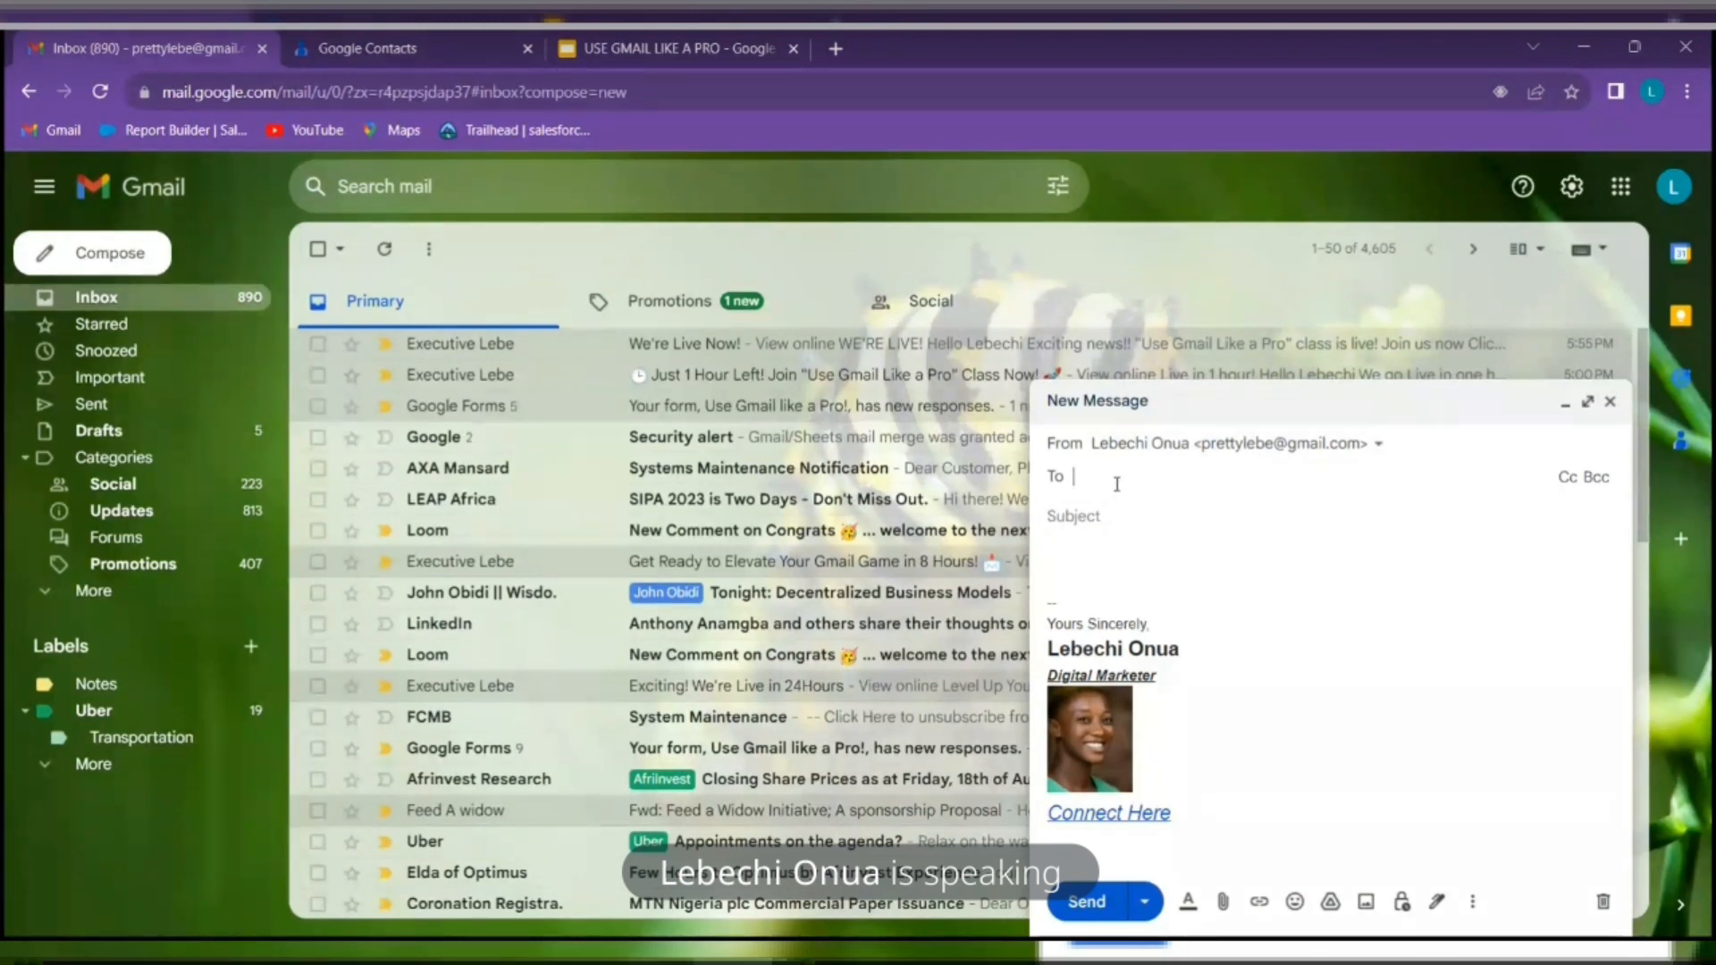
{"action": "type", "text": "Tes"}
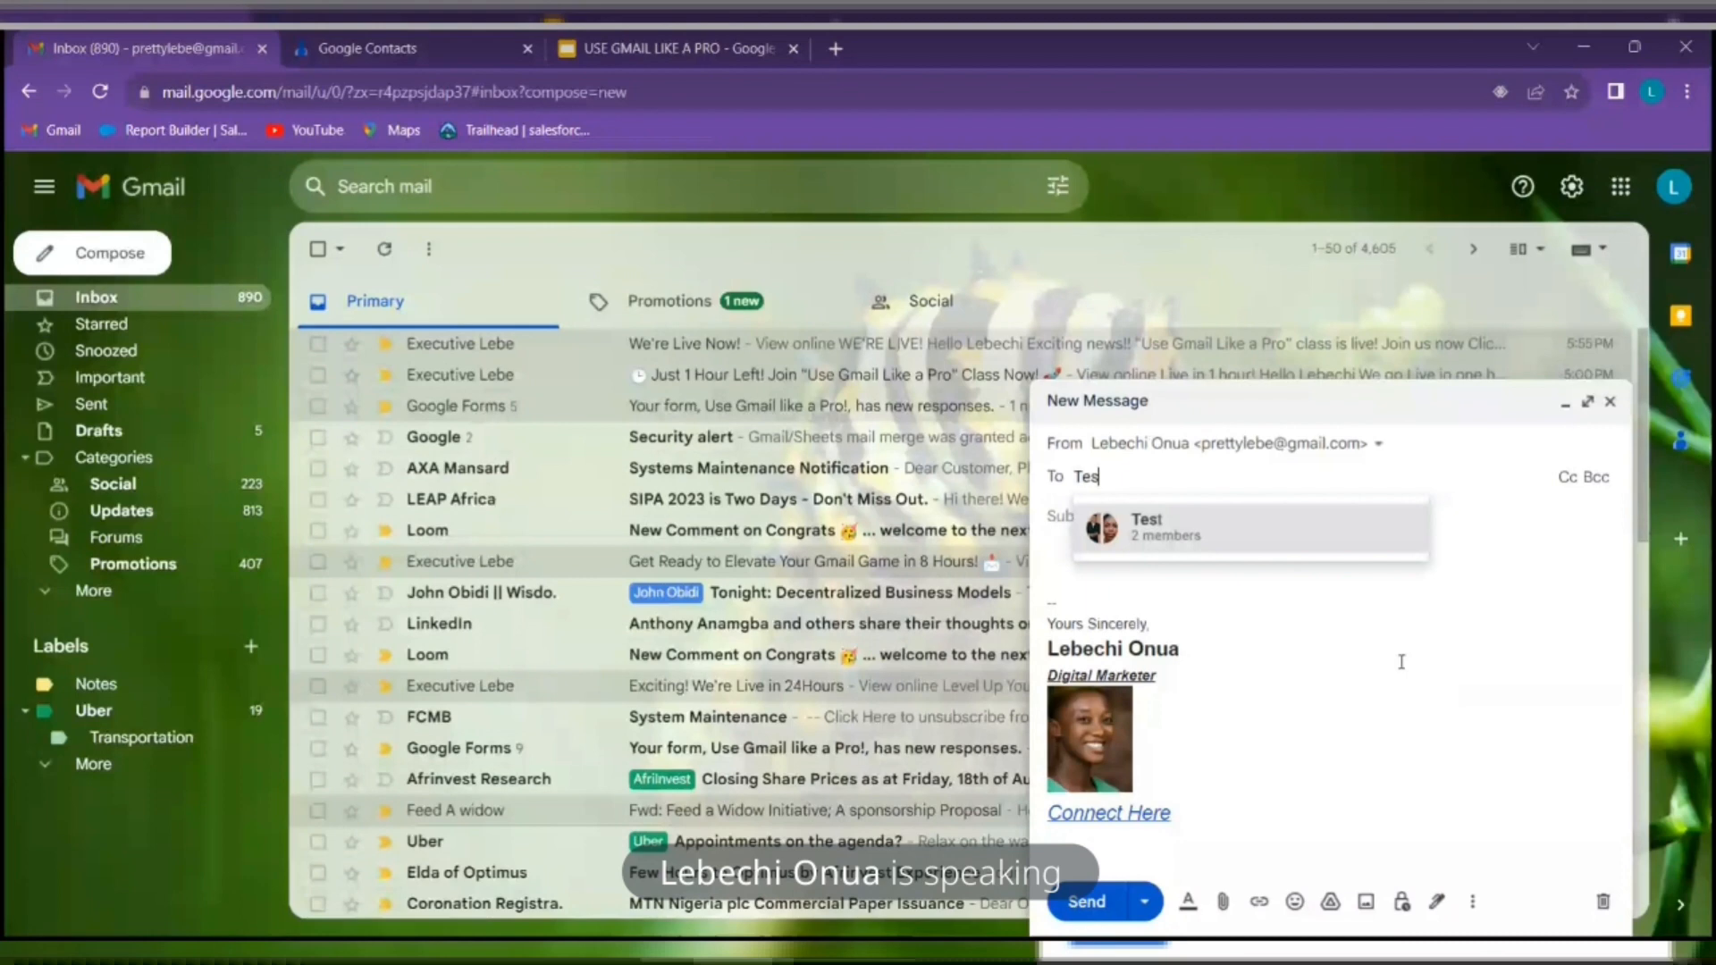
{"action": "left_click", "coordinate": [367, 49]}
{"action": "left_click", "coordinate": [142, 262]}
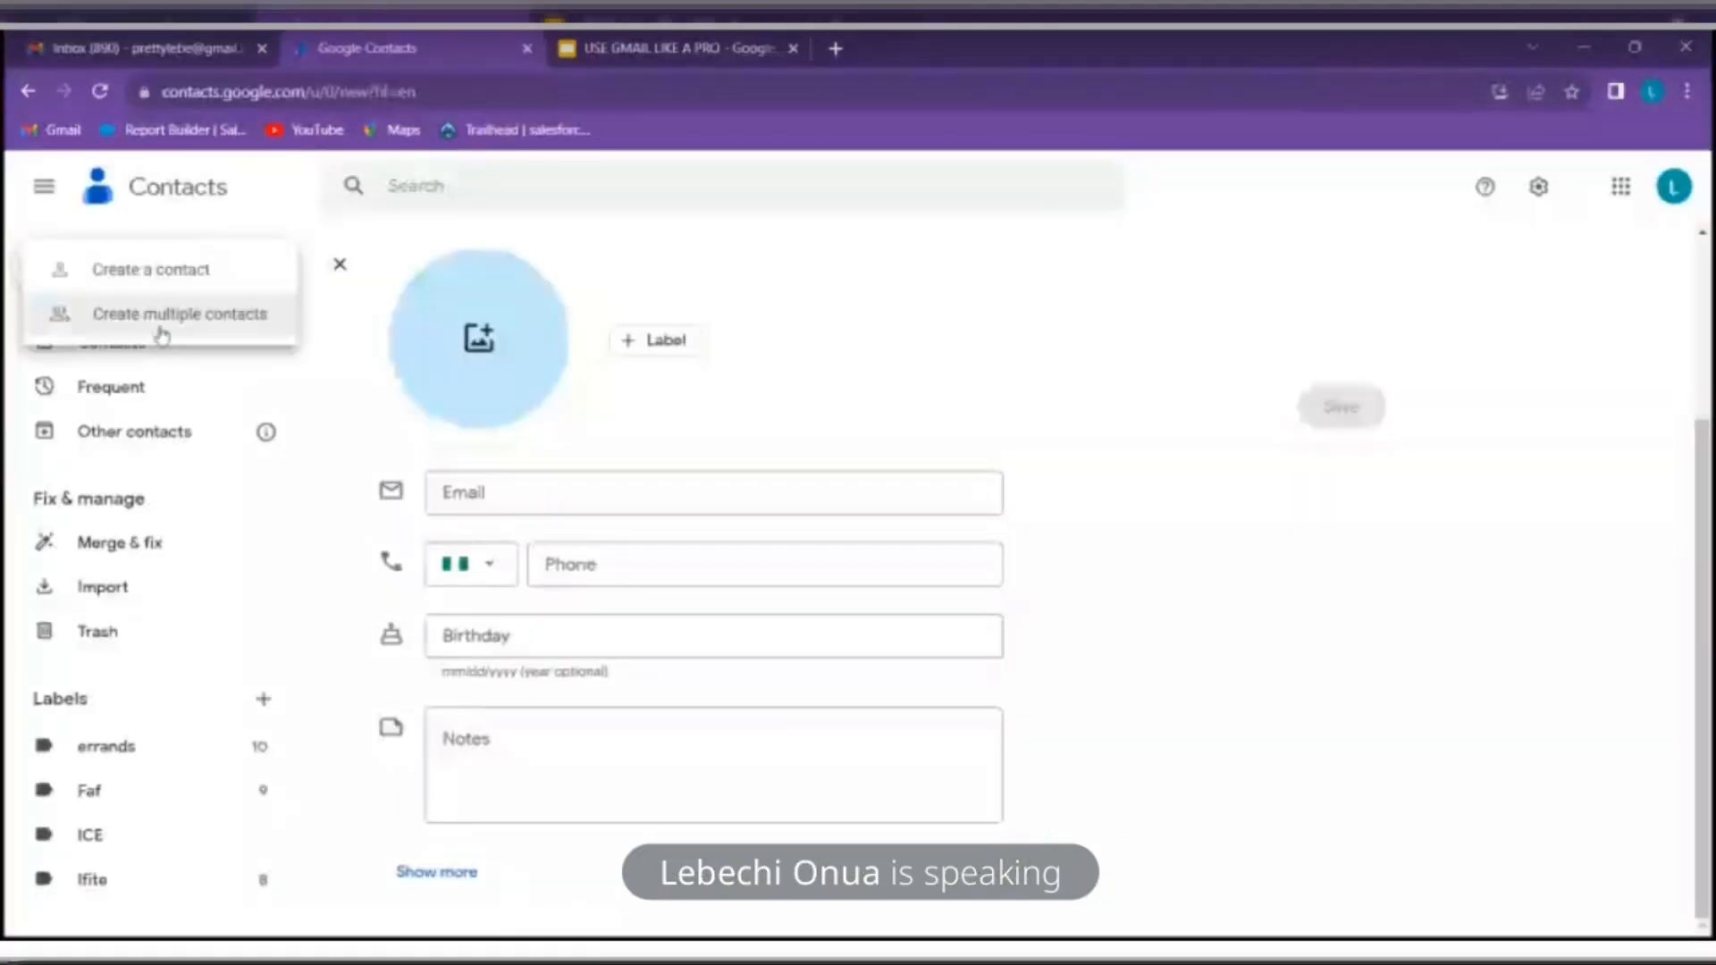
Open the Create multiple contacts form, cancel it, and switch to the presentation tab
{"action": "left_click", "coordinate": [161, 329]}
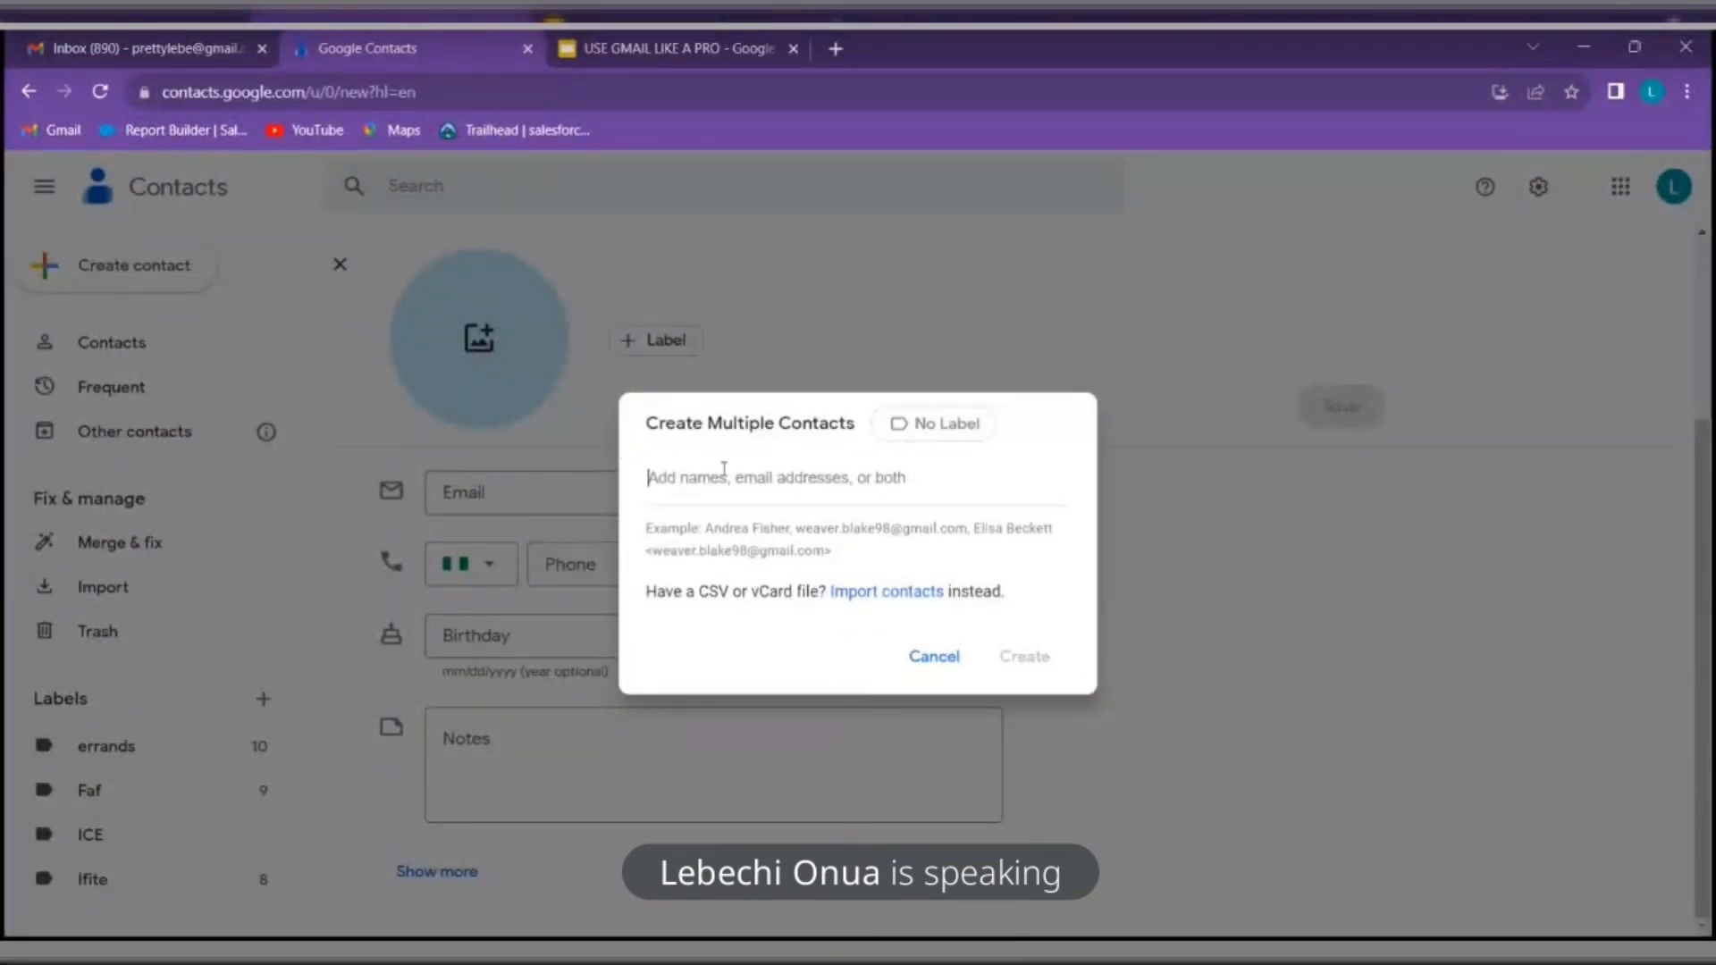
{"action": "left_click", "coordinate": [950, 662]}
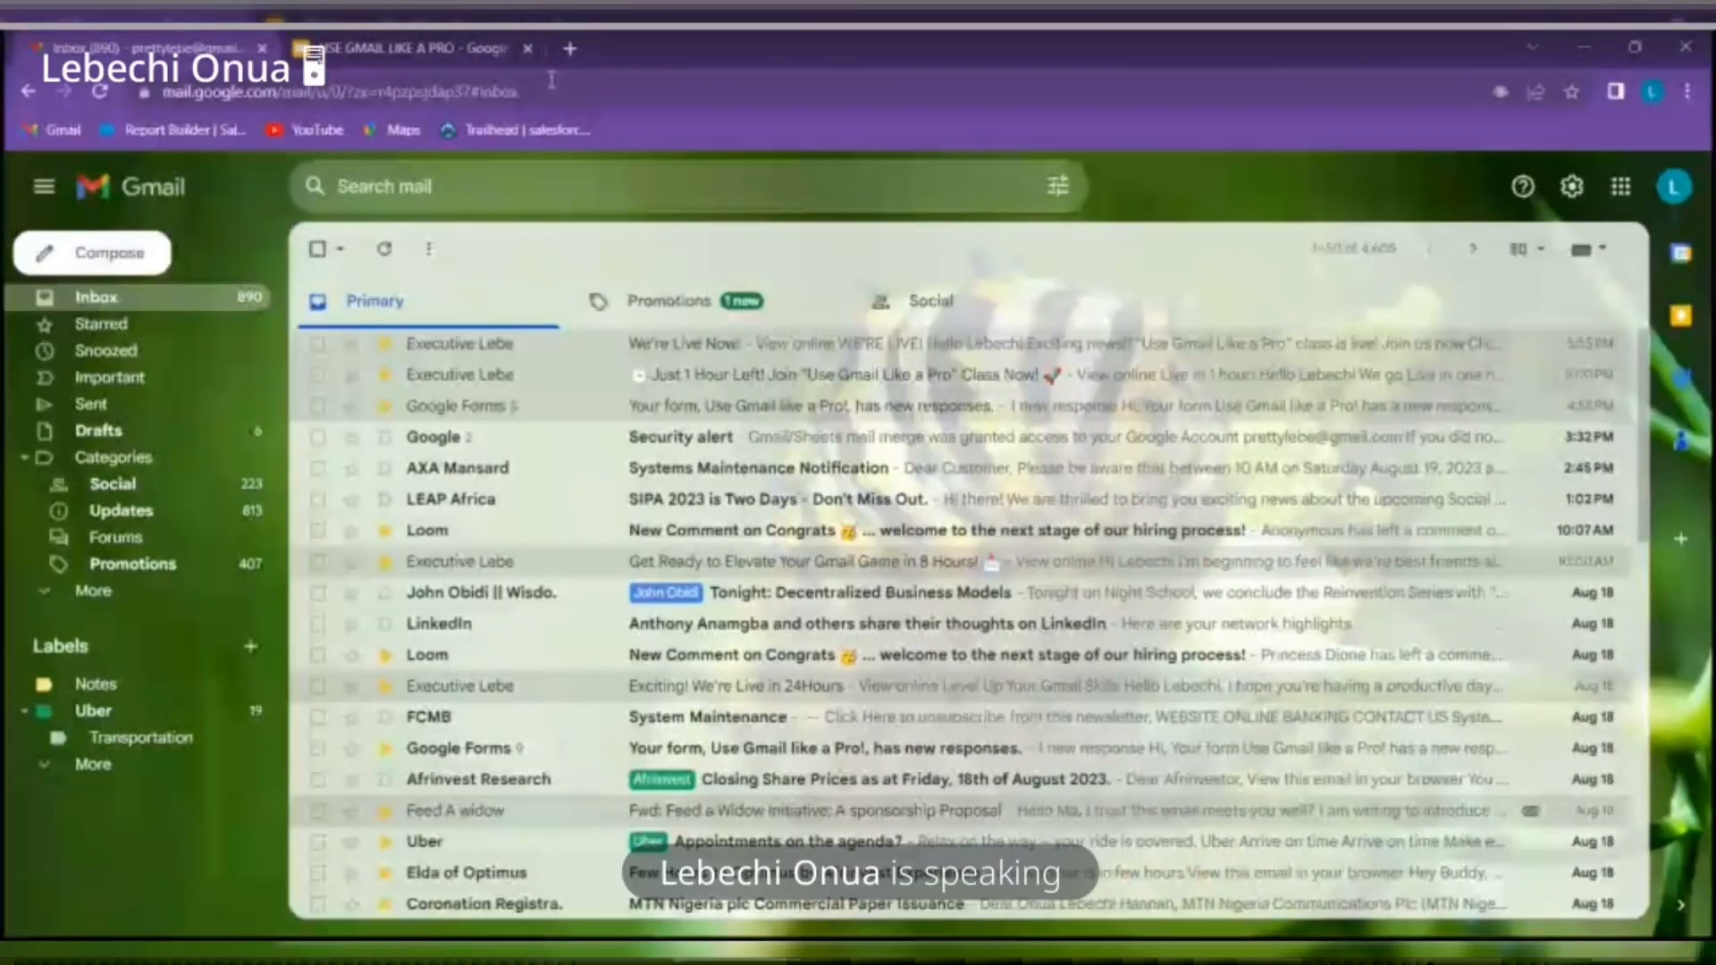
{"action": "left_click", "coordinate": [454, 60]}
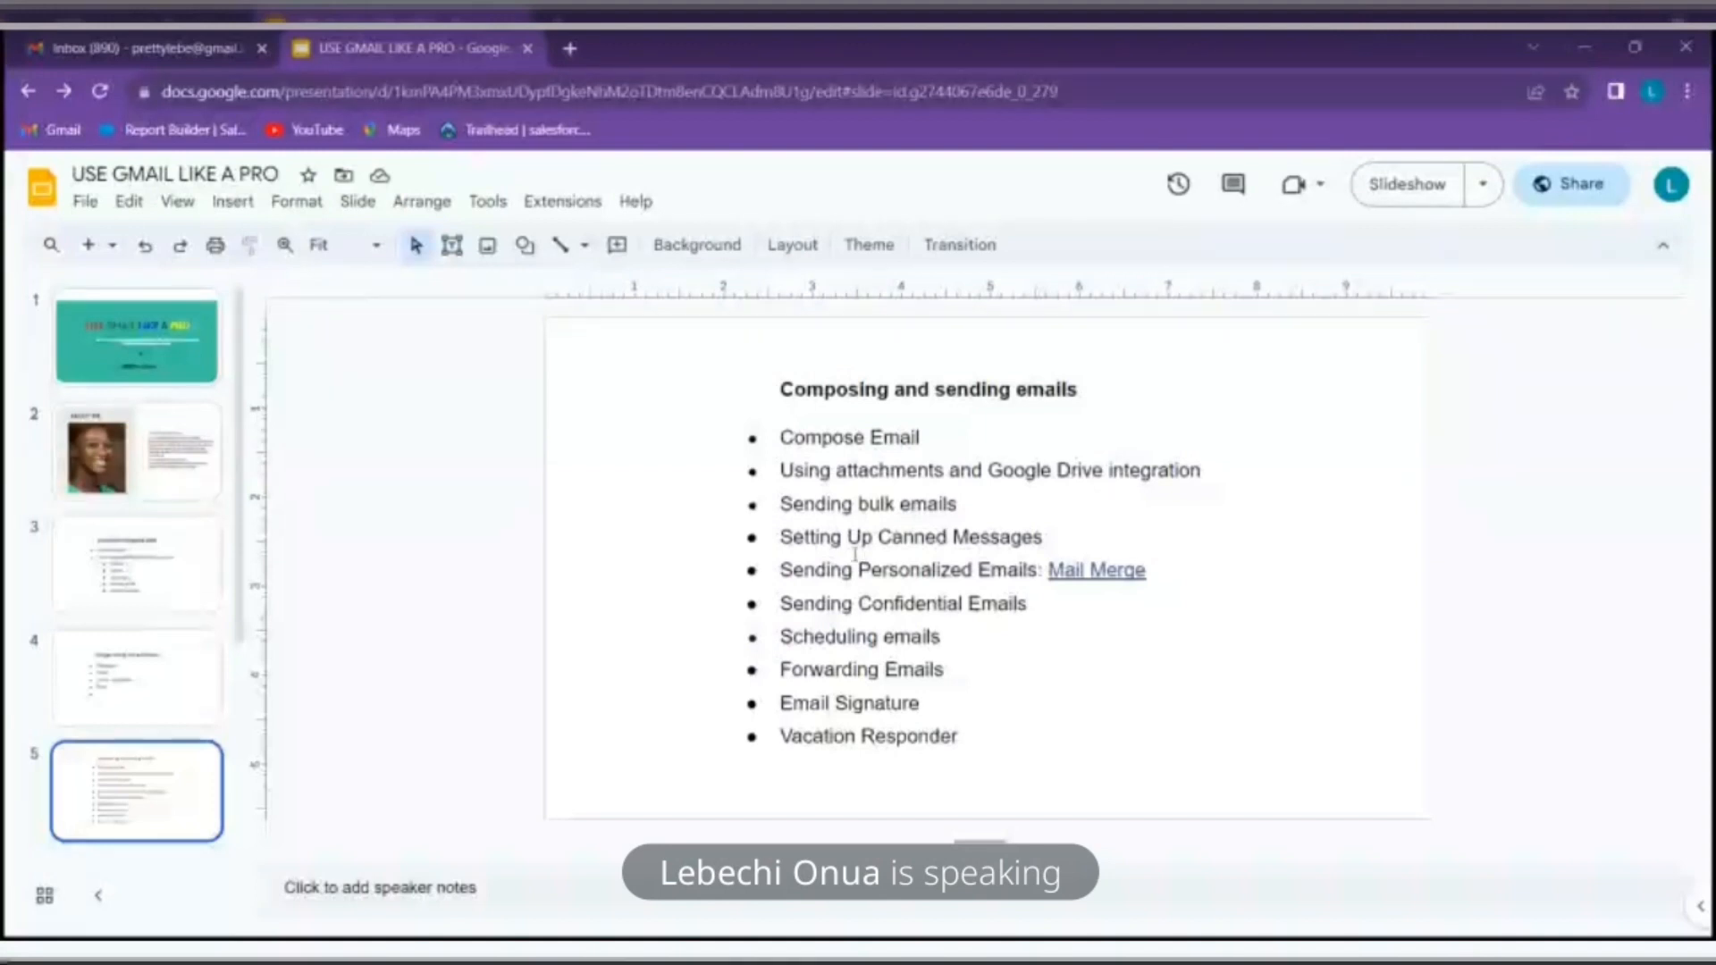
Go from the USE GMAIL LIKE A PRO slides back to the Gmail inbox tab
{"action": "left_click", "coordinate": [154, 37]}
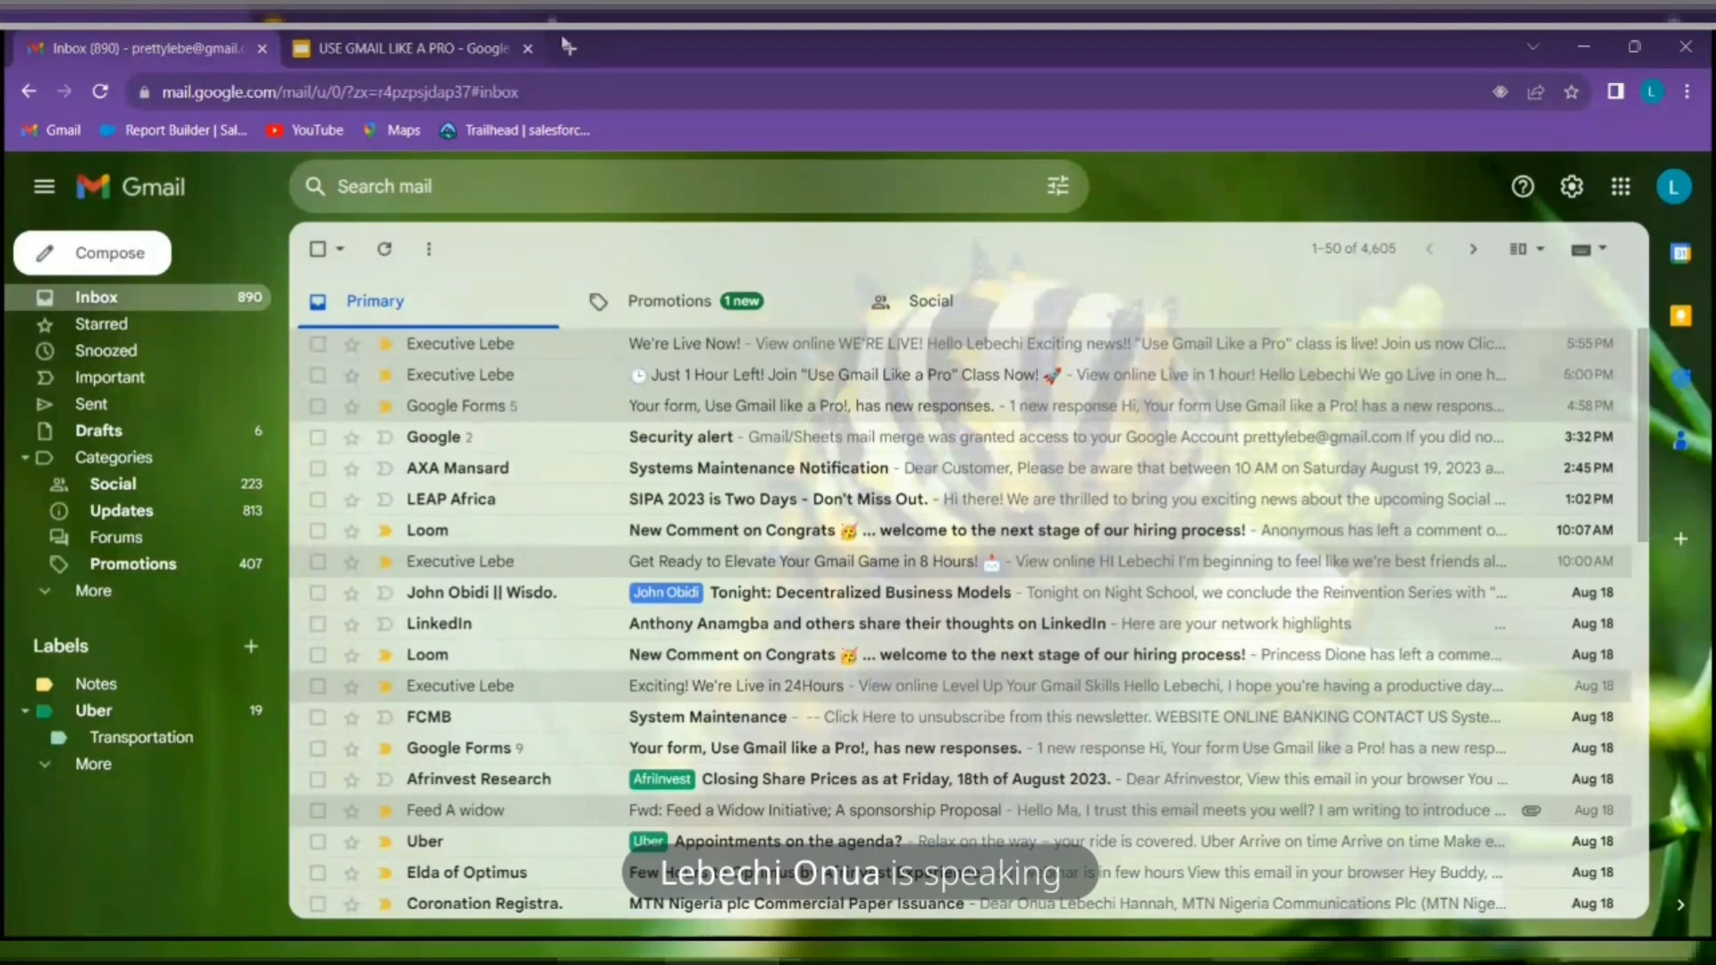
Set Templates to Enable under Gmail's Advanced settings and save the change
{"action": "left_click", "coordinate": [1572, 189]}
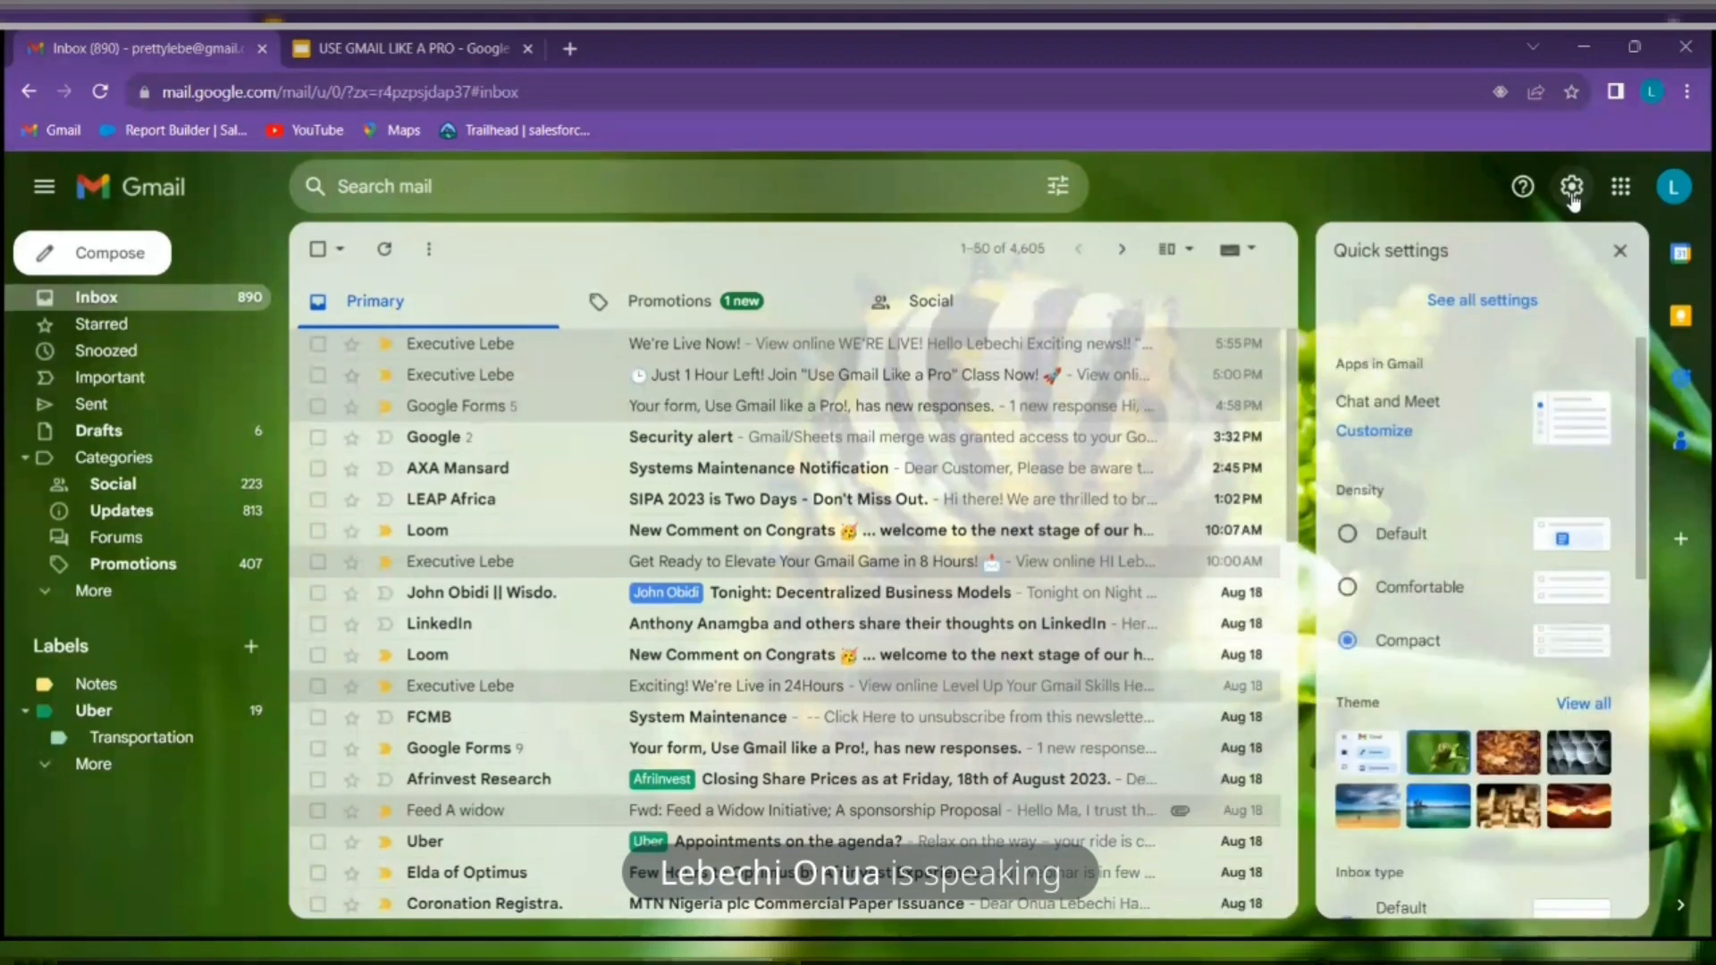
{"action": "left_click", "coordinate": [1541, 307]}
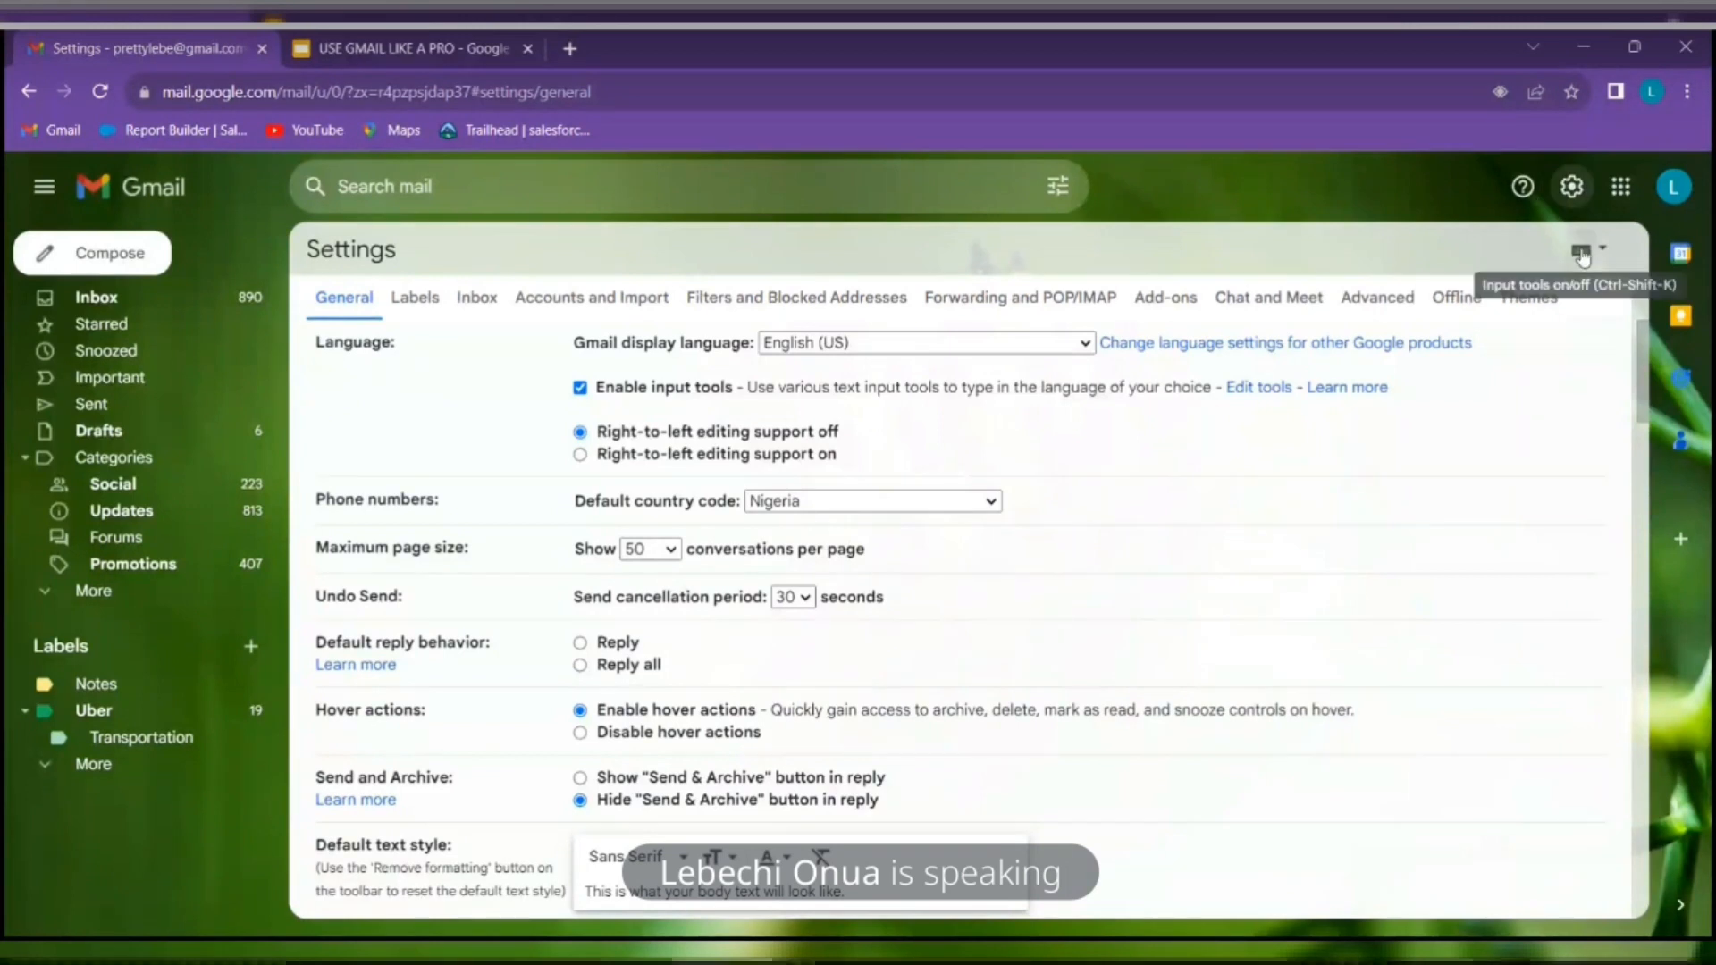
{"action": "left_click", "coordinate": [1376, 298]}
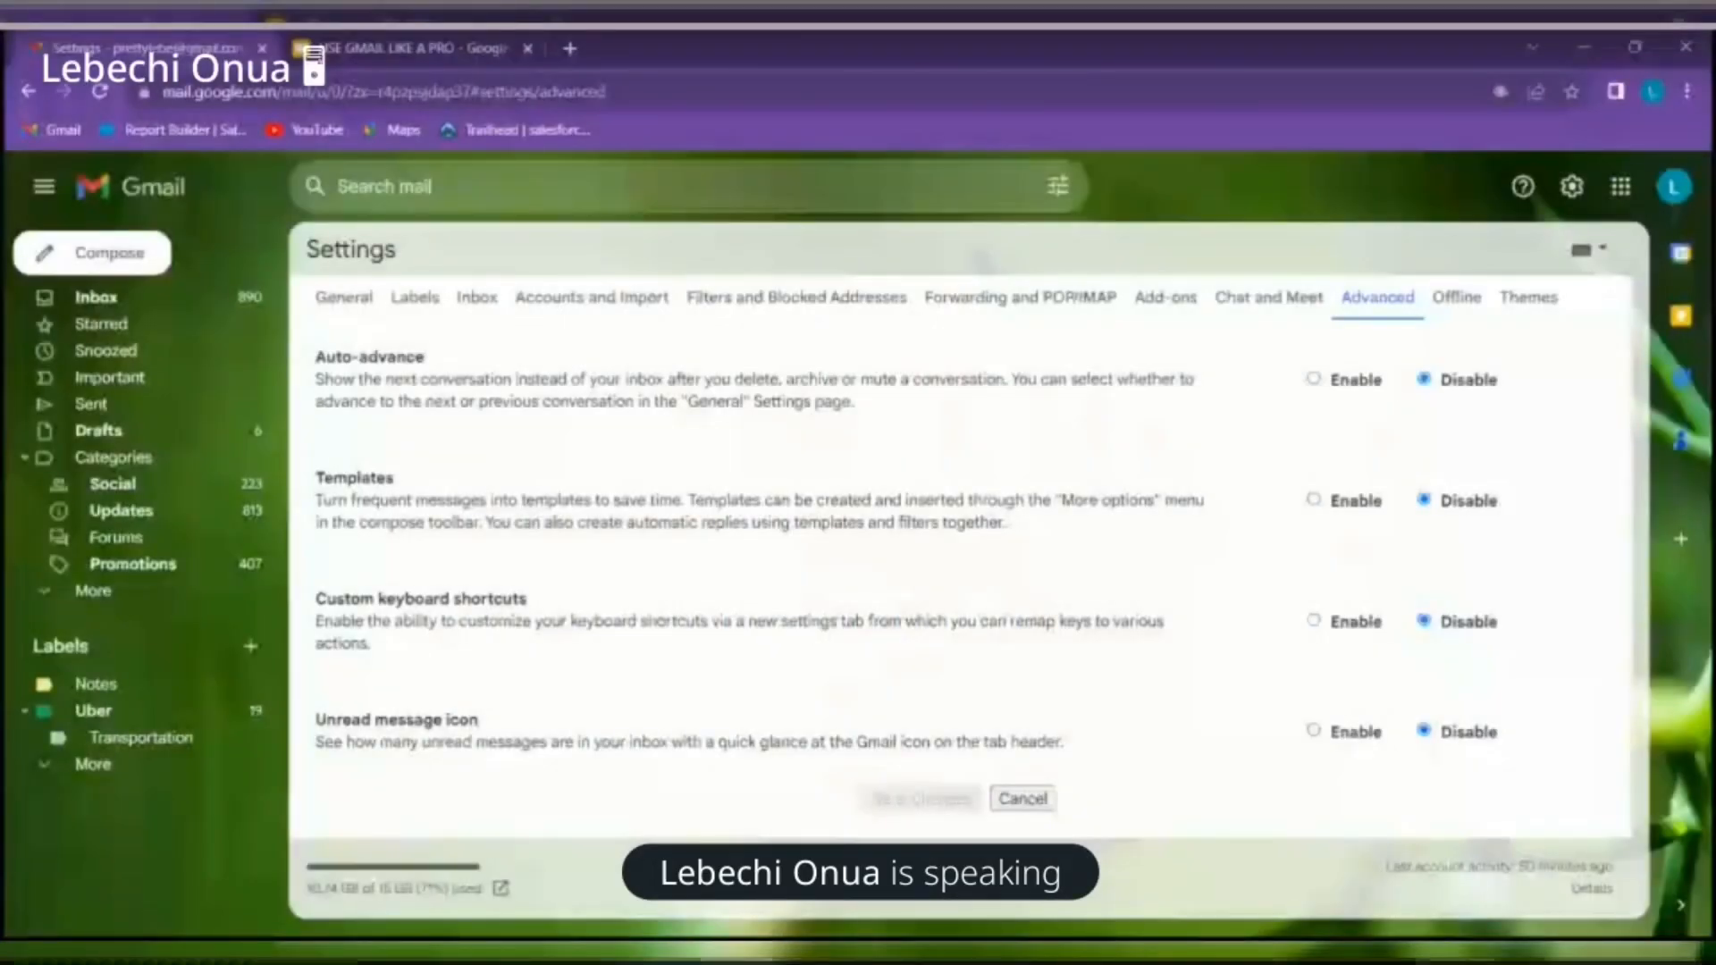
{"action": "left_click", "coordinate": [1366, 505]}
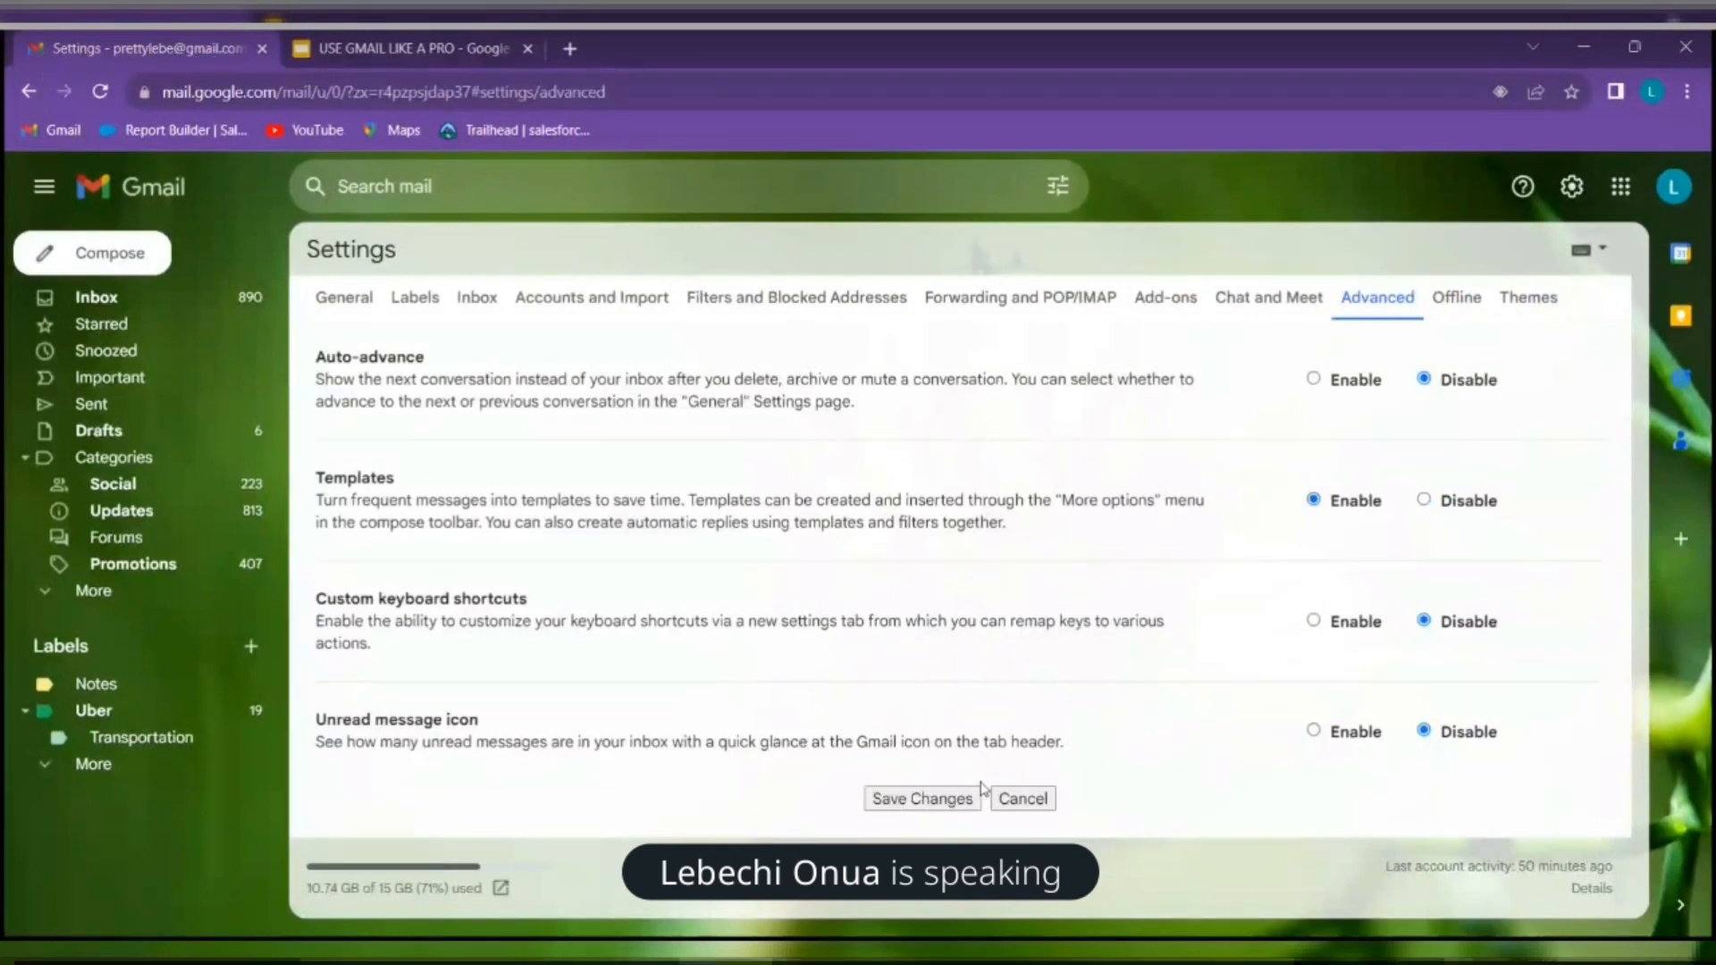
{"action": "left_click", "coordinate": [897, 790]}
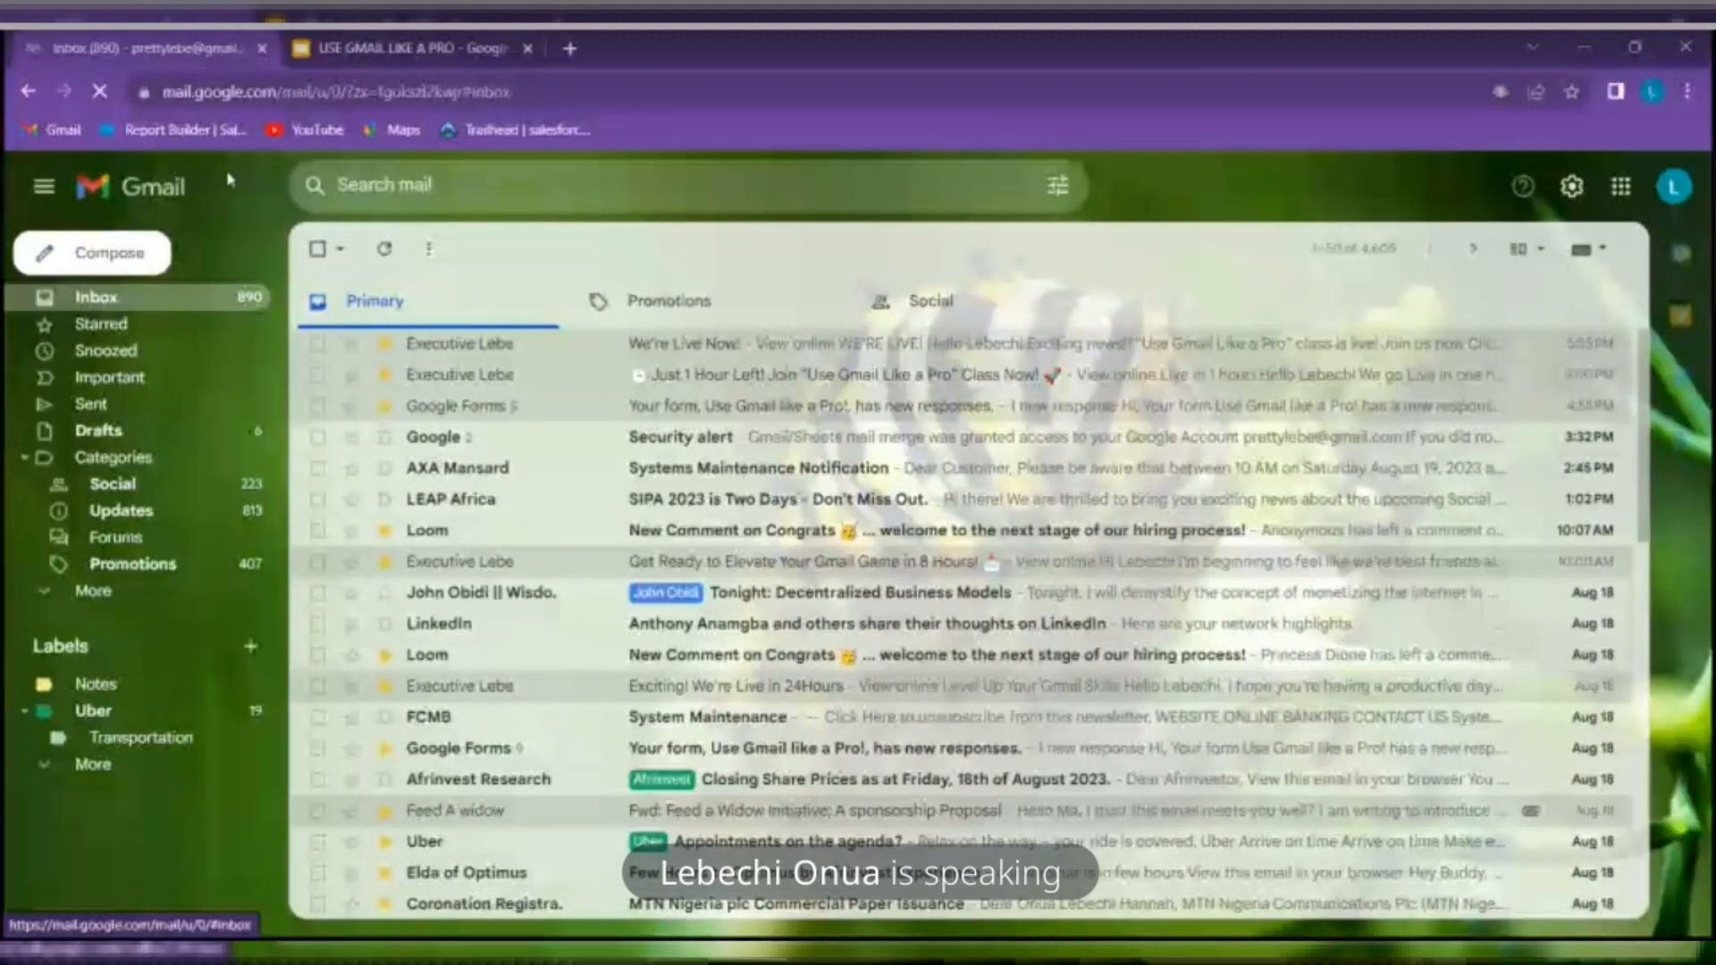
{"action": "left_click", "coordinate": [111, 254]}
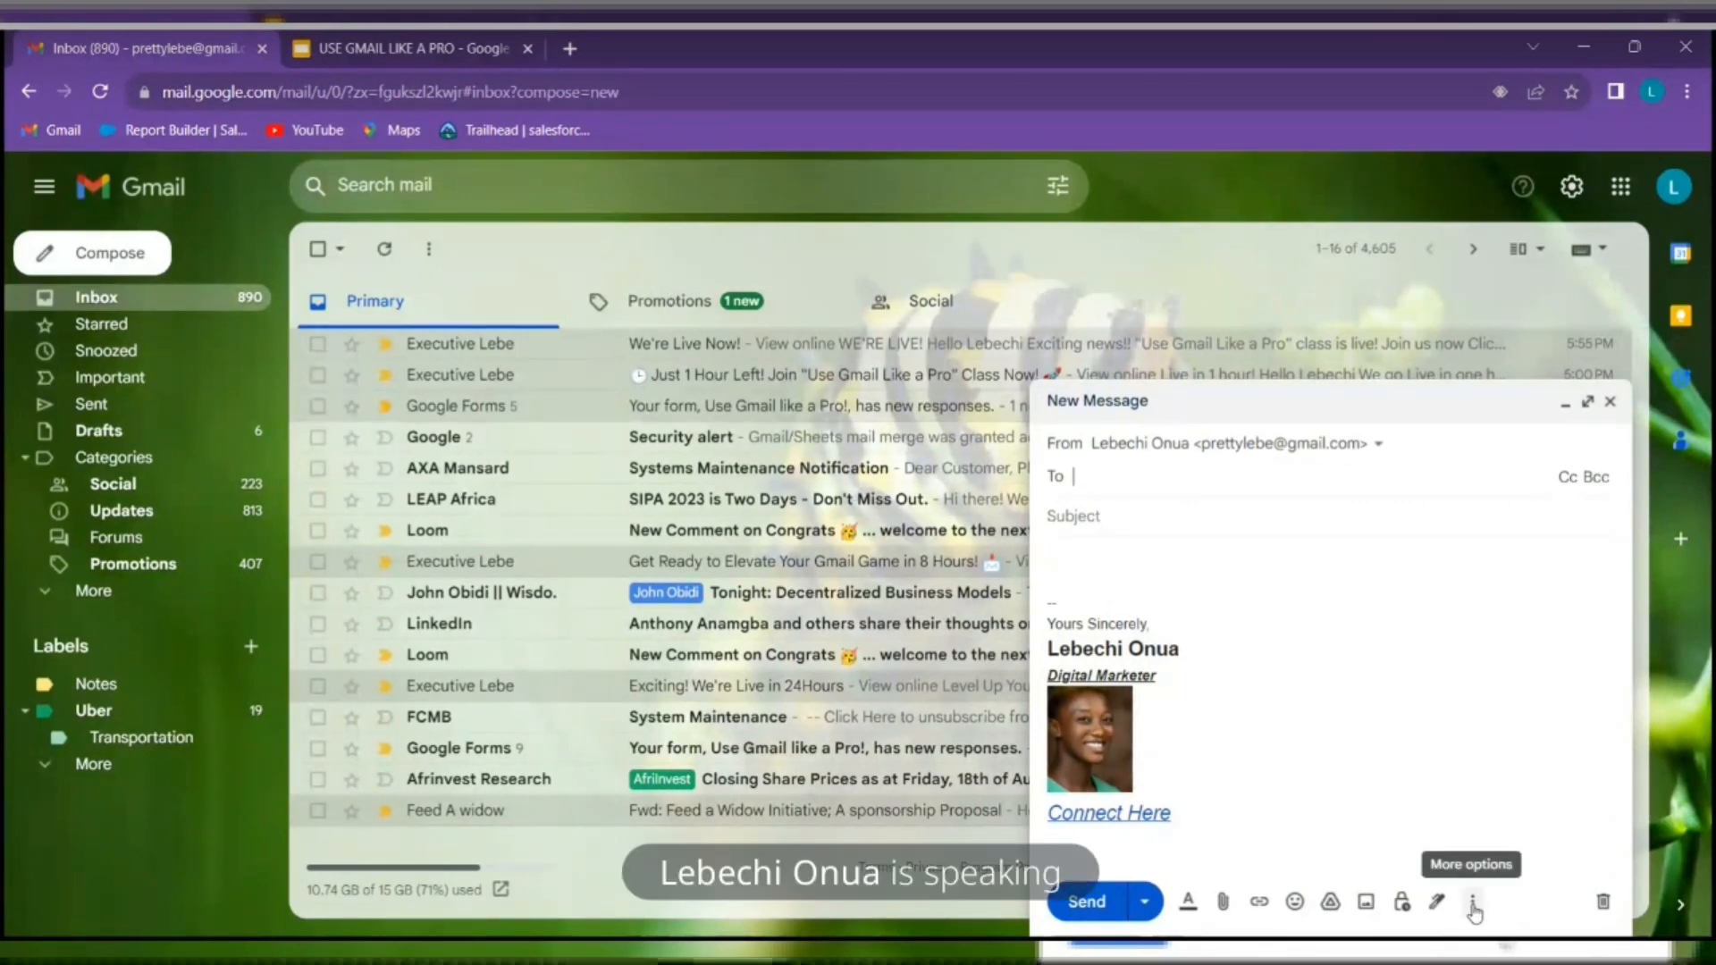
Expand the new message to full screen, glance at the workshop slides, and return to the Gmail inbox
{"action": "left_click", "coordinate": [1588, 403]}
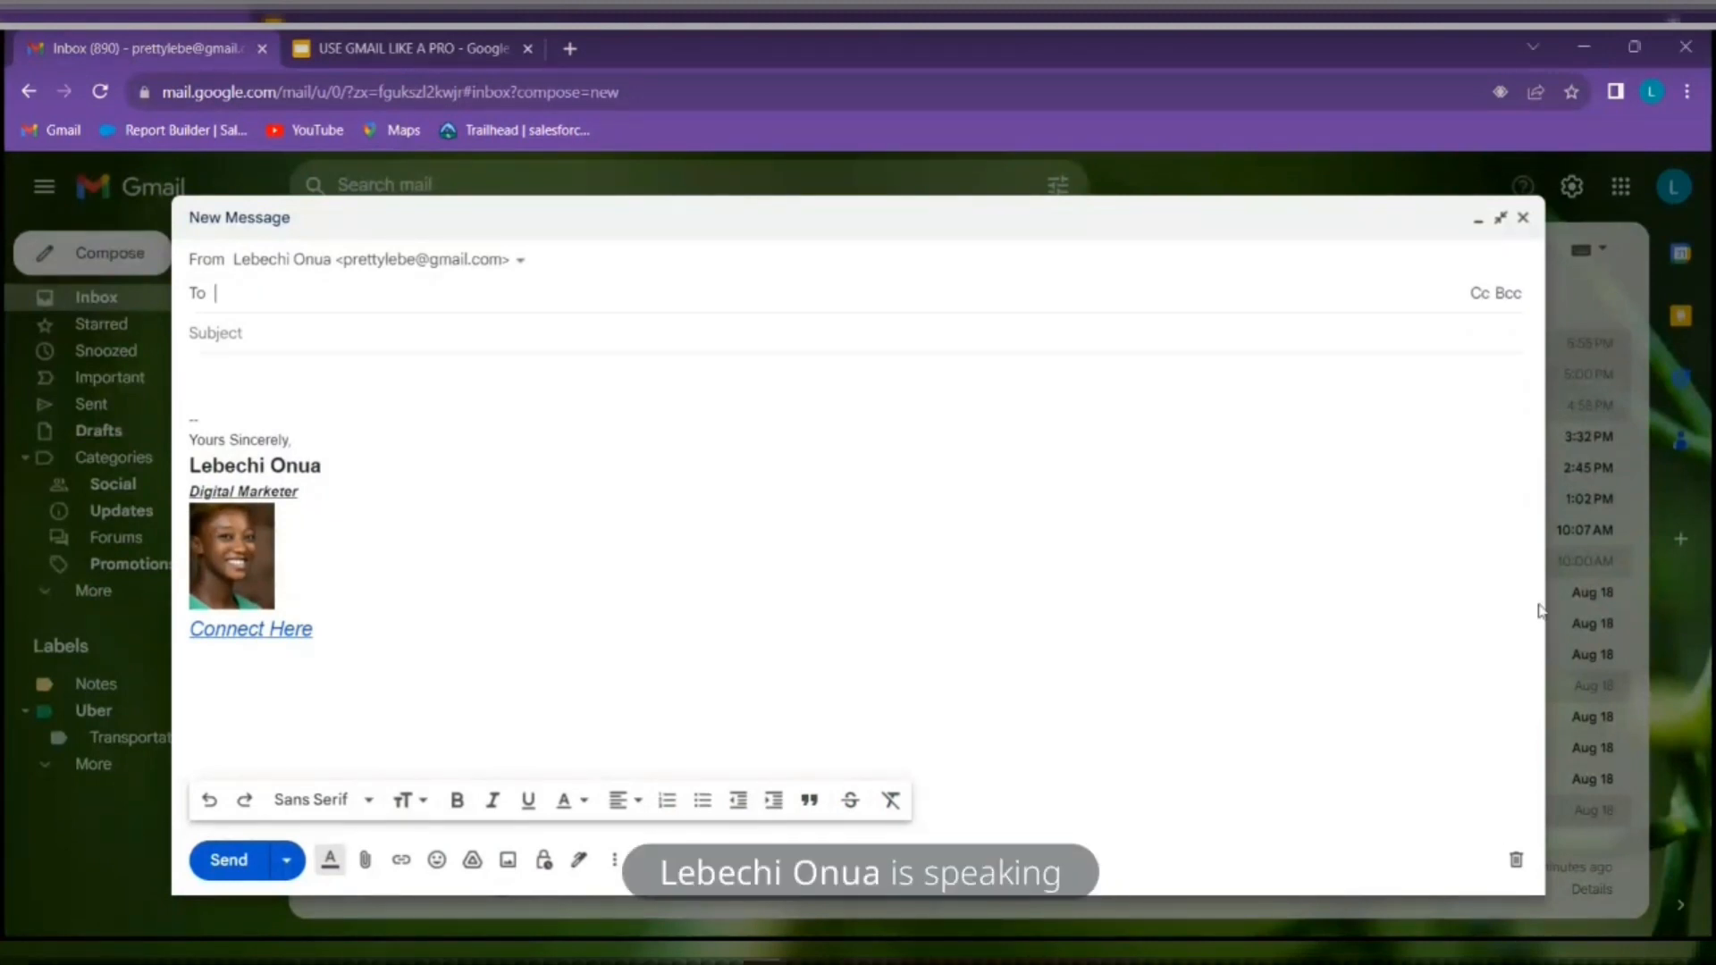
{"action": "left_click", "coordinate": [413, 49]}
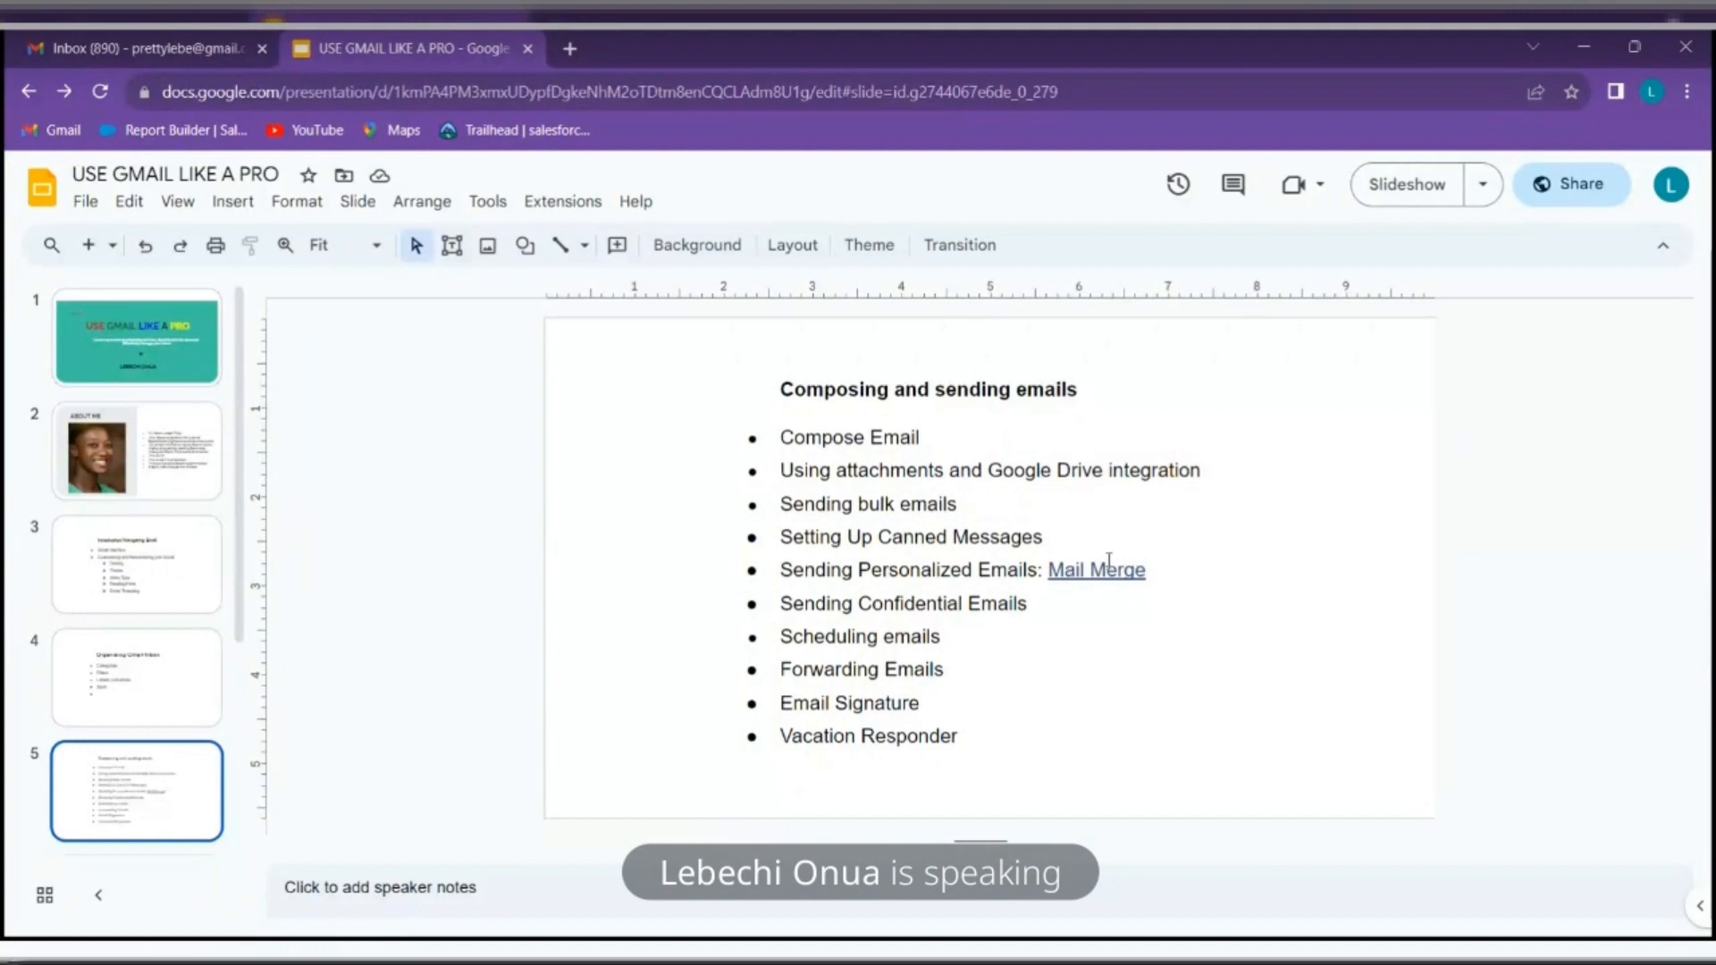
{"action": "left_click", "coordinate": [143, 40]}
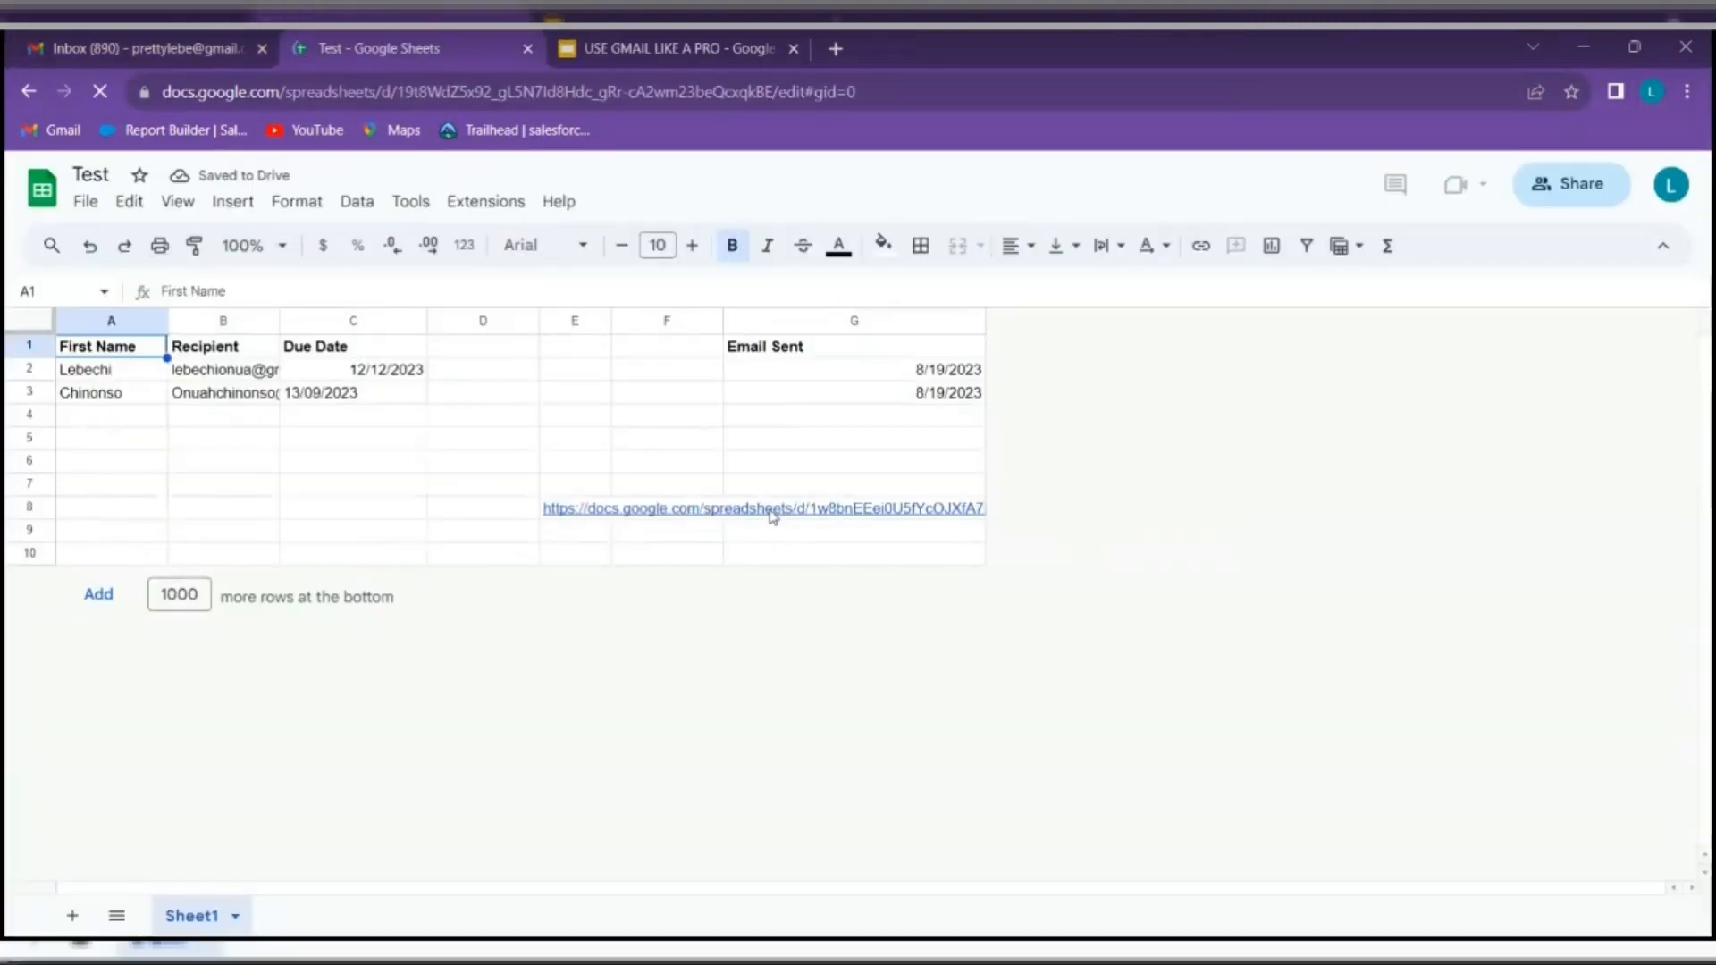
Open the Gmail/Sheets mail merge template from the link in cell E8 in a new tab
{"action": "left_click", "coordinate": [773, 510]}
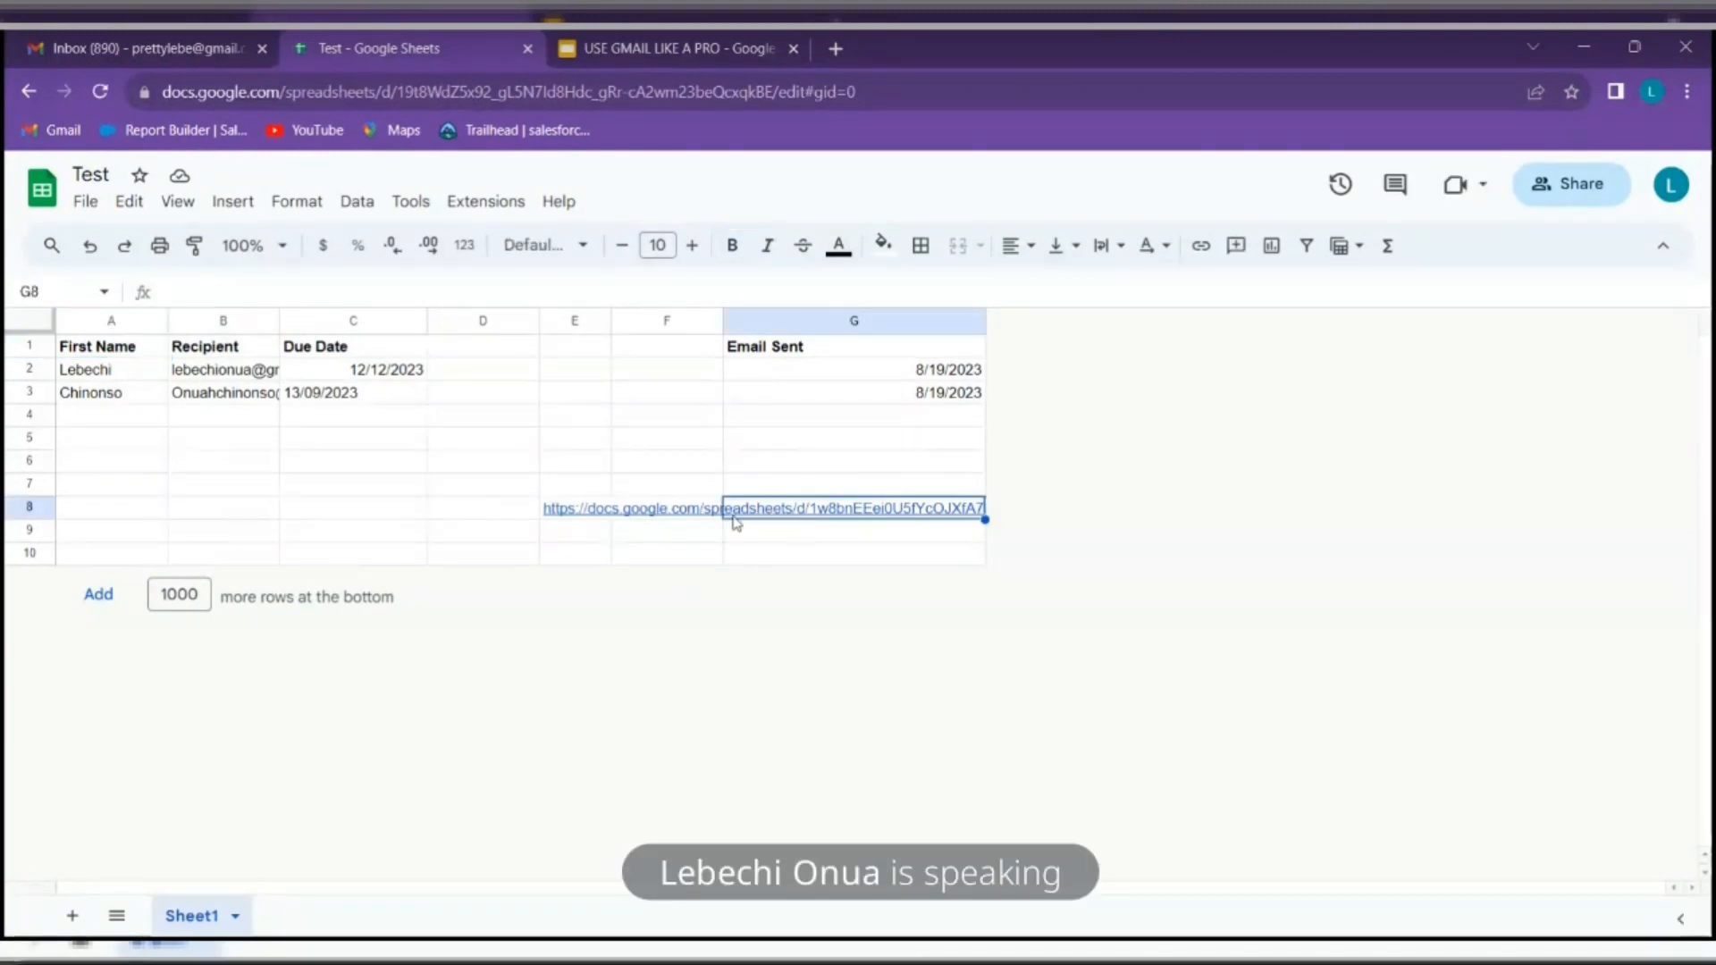
{"action": "left_click", "coordinate": [658, 514]}
{"action": "left_click", "coordinate": [586, 521]}
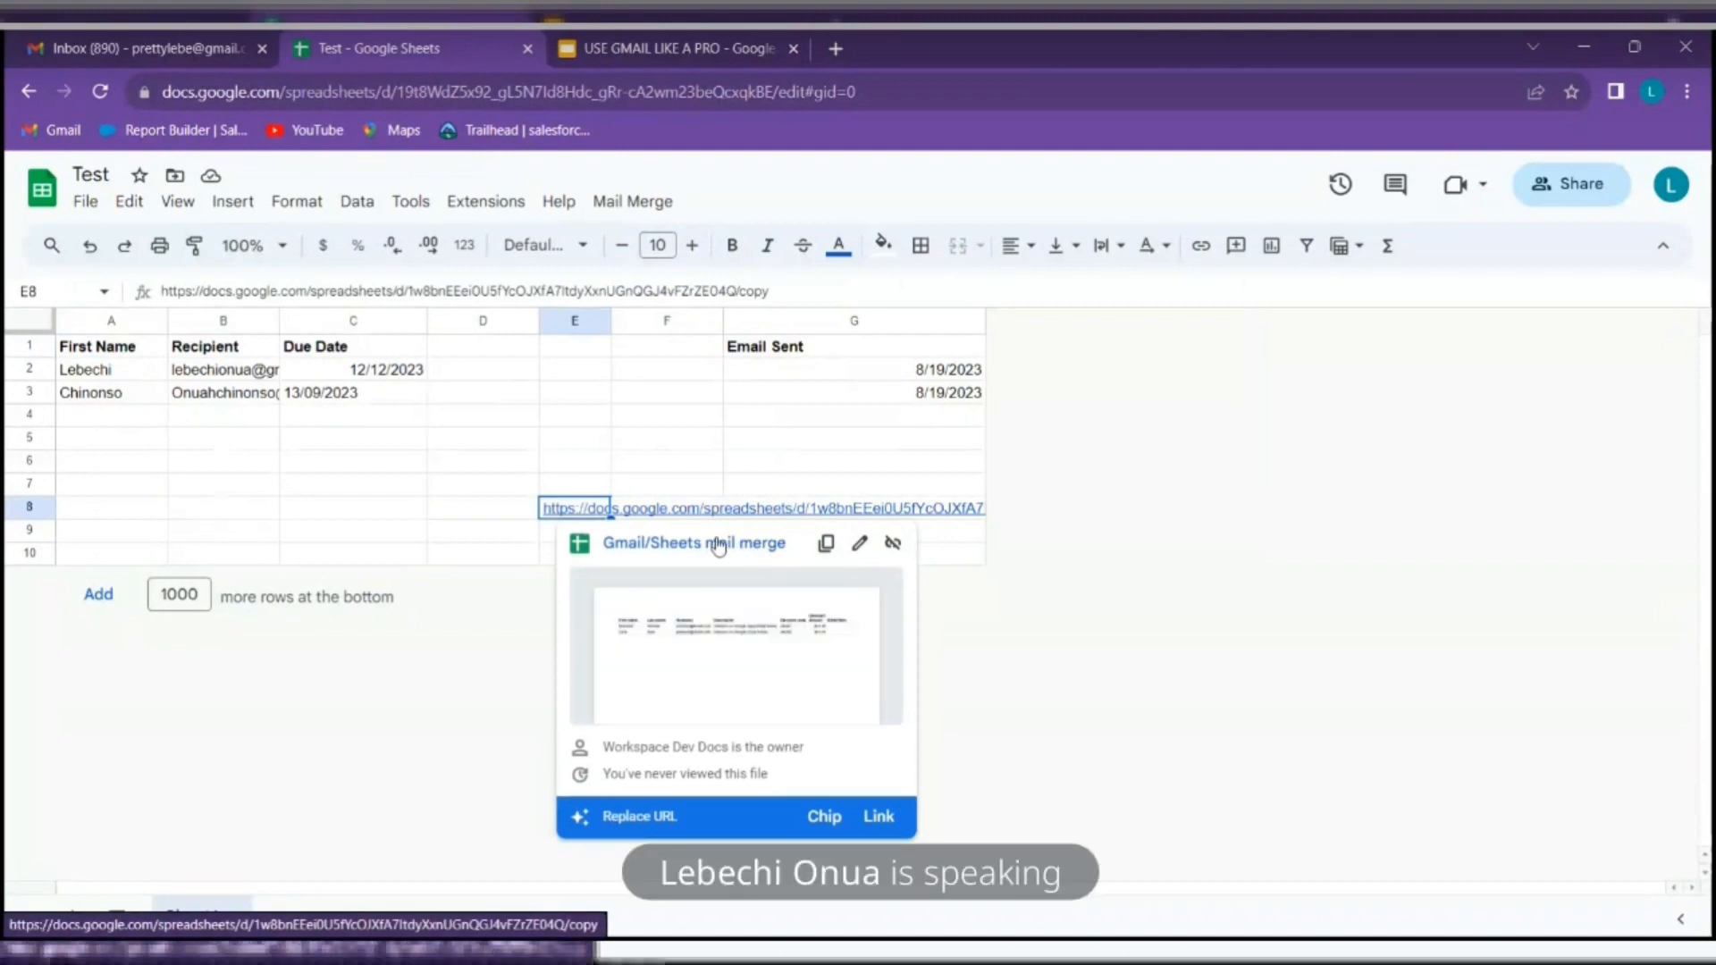
{"action": "left_click", "coordinate": [718, 545]}
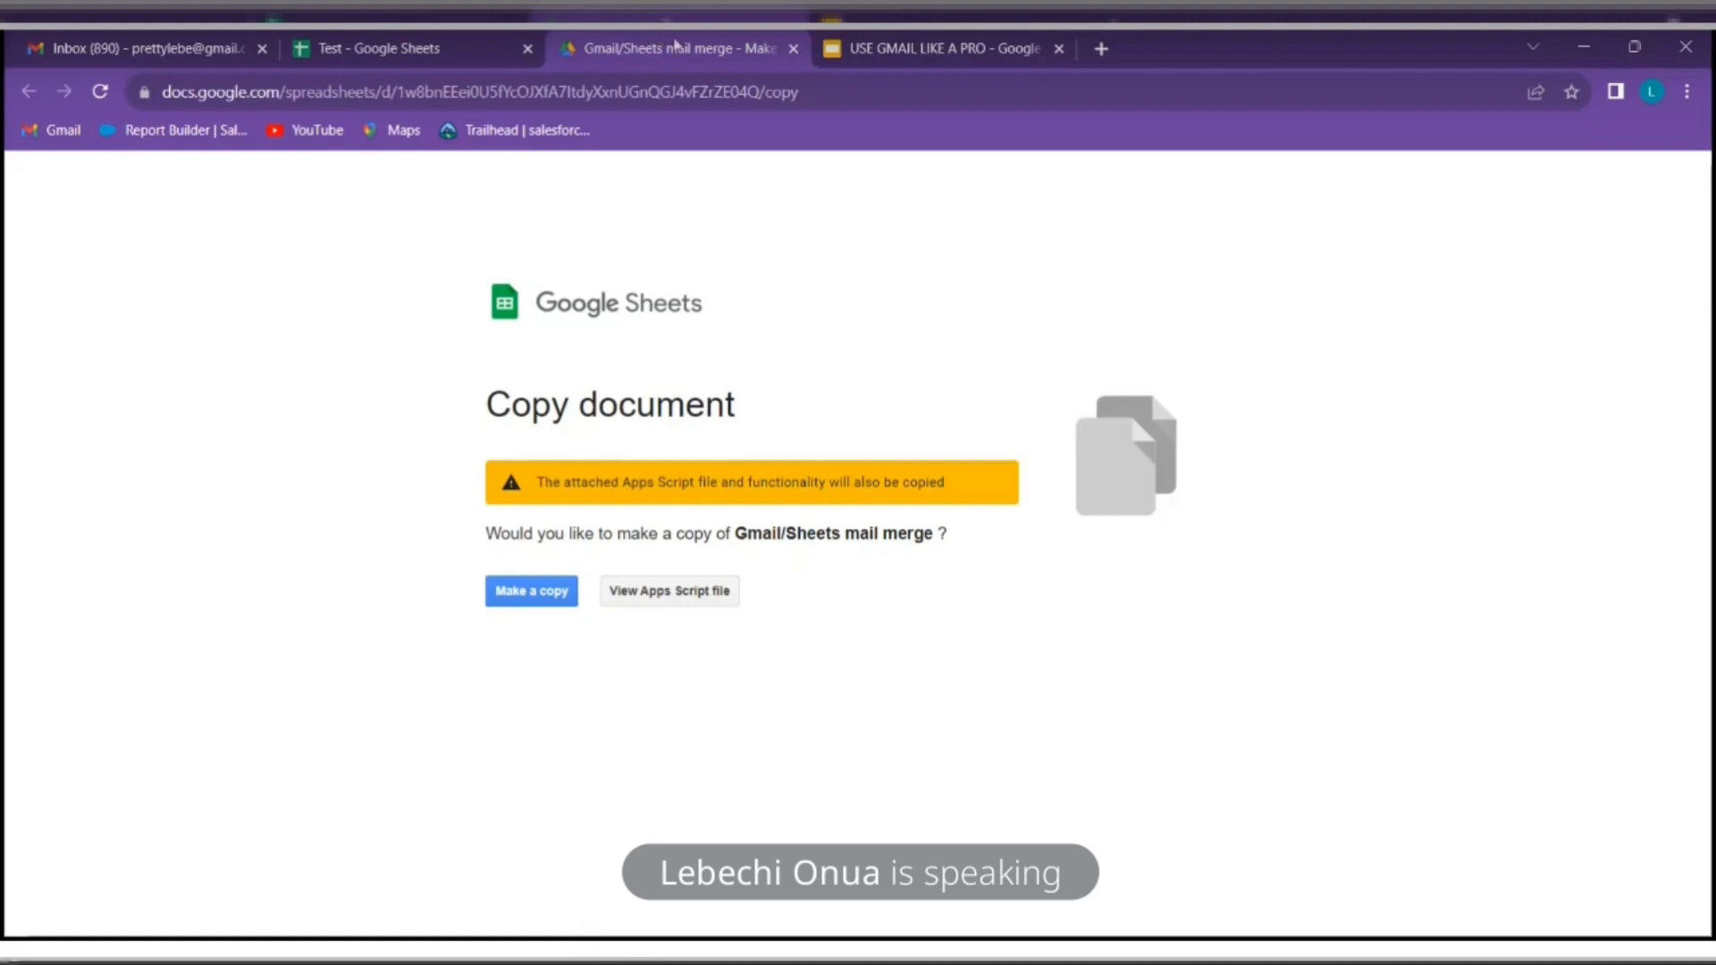
Copy the template page's web address, then make a copy of the Gmail/Sheets mail merge template
{"action": "left_click", "coordinate": [703, 92]}
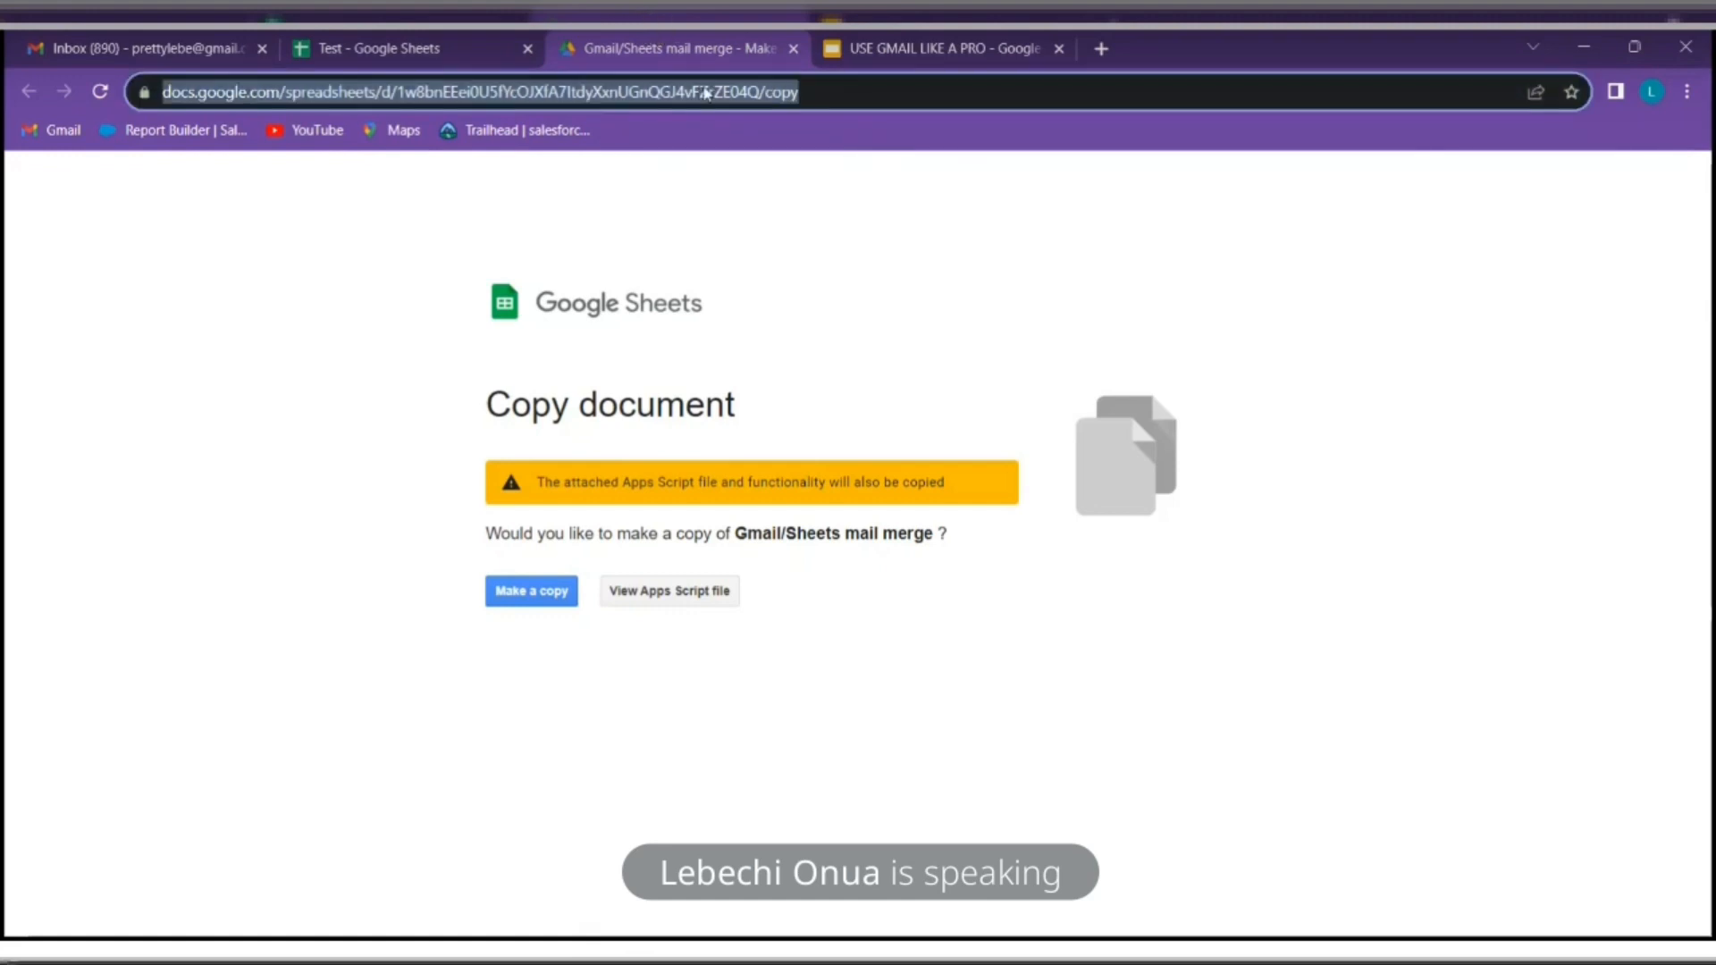
{"action": "right_click", "coordinate": [703, 92]}
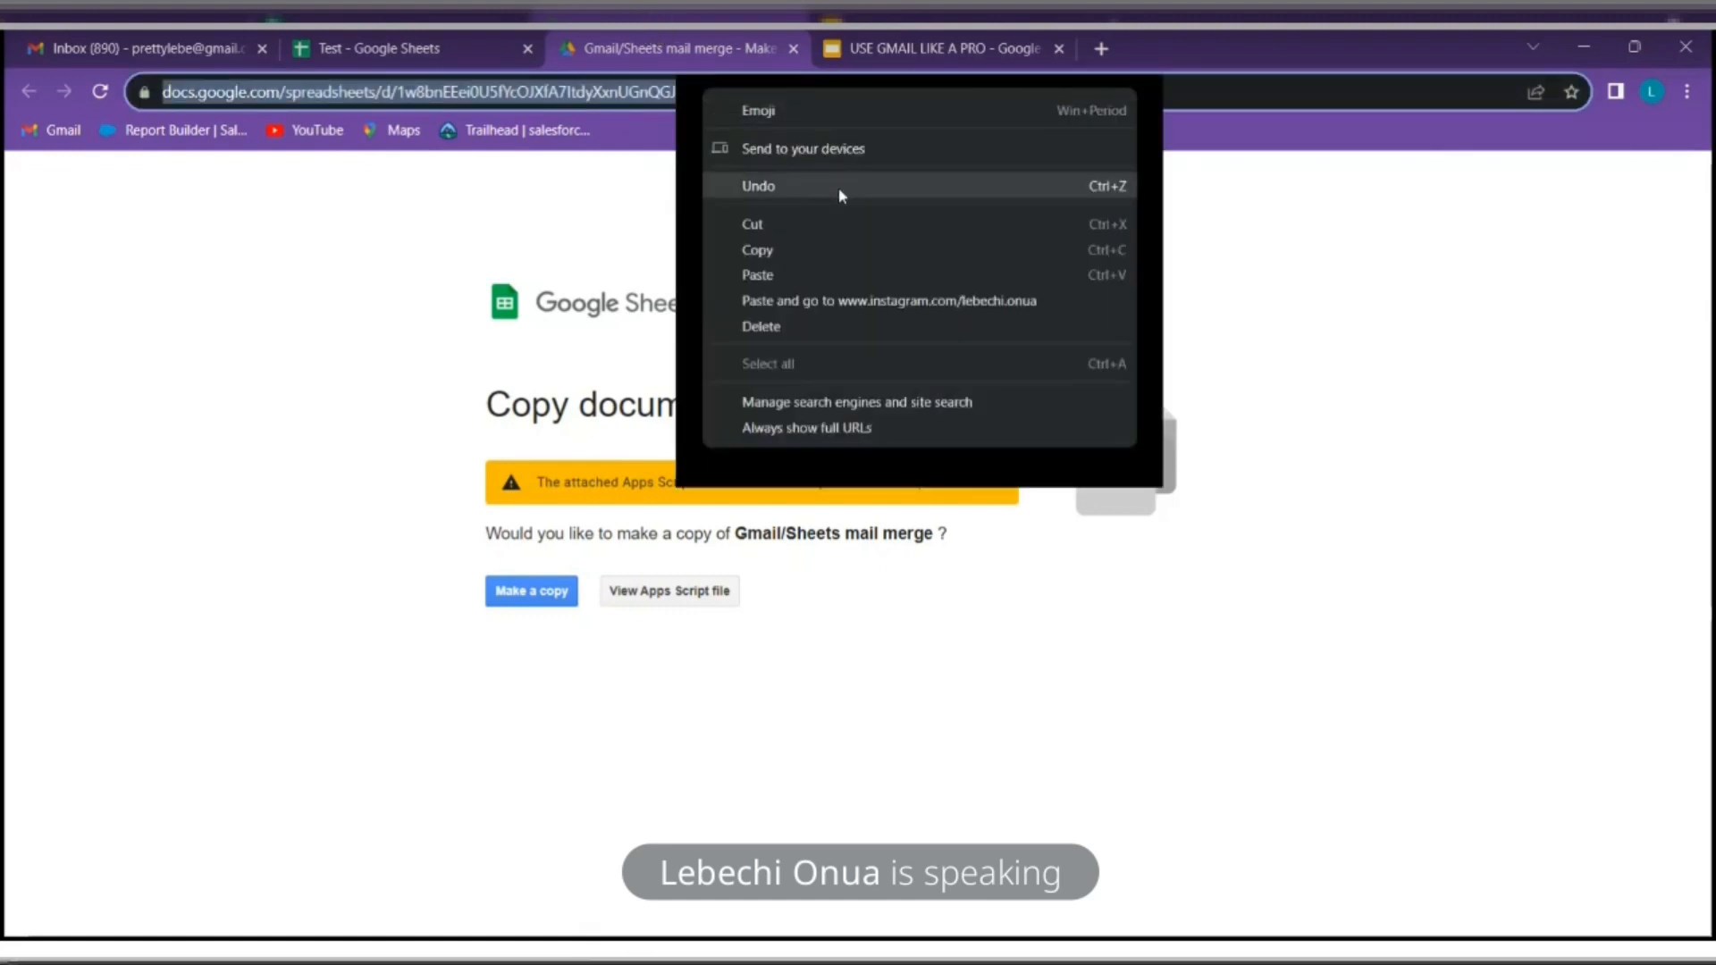
{"action": "left_click", "coordinate": [770, 251]}
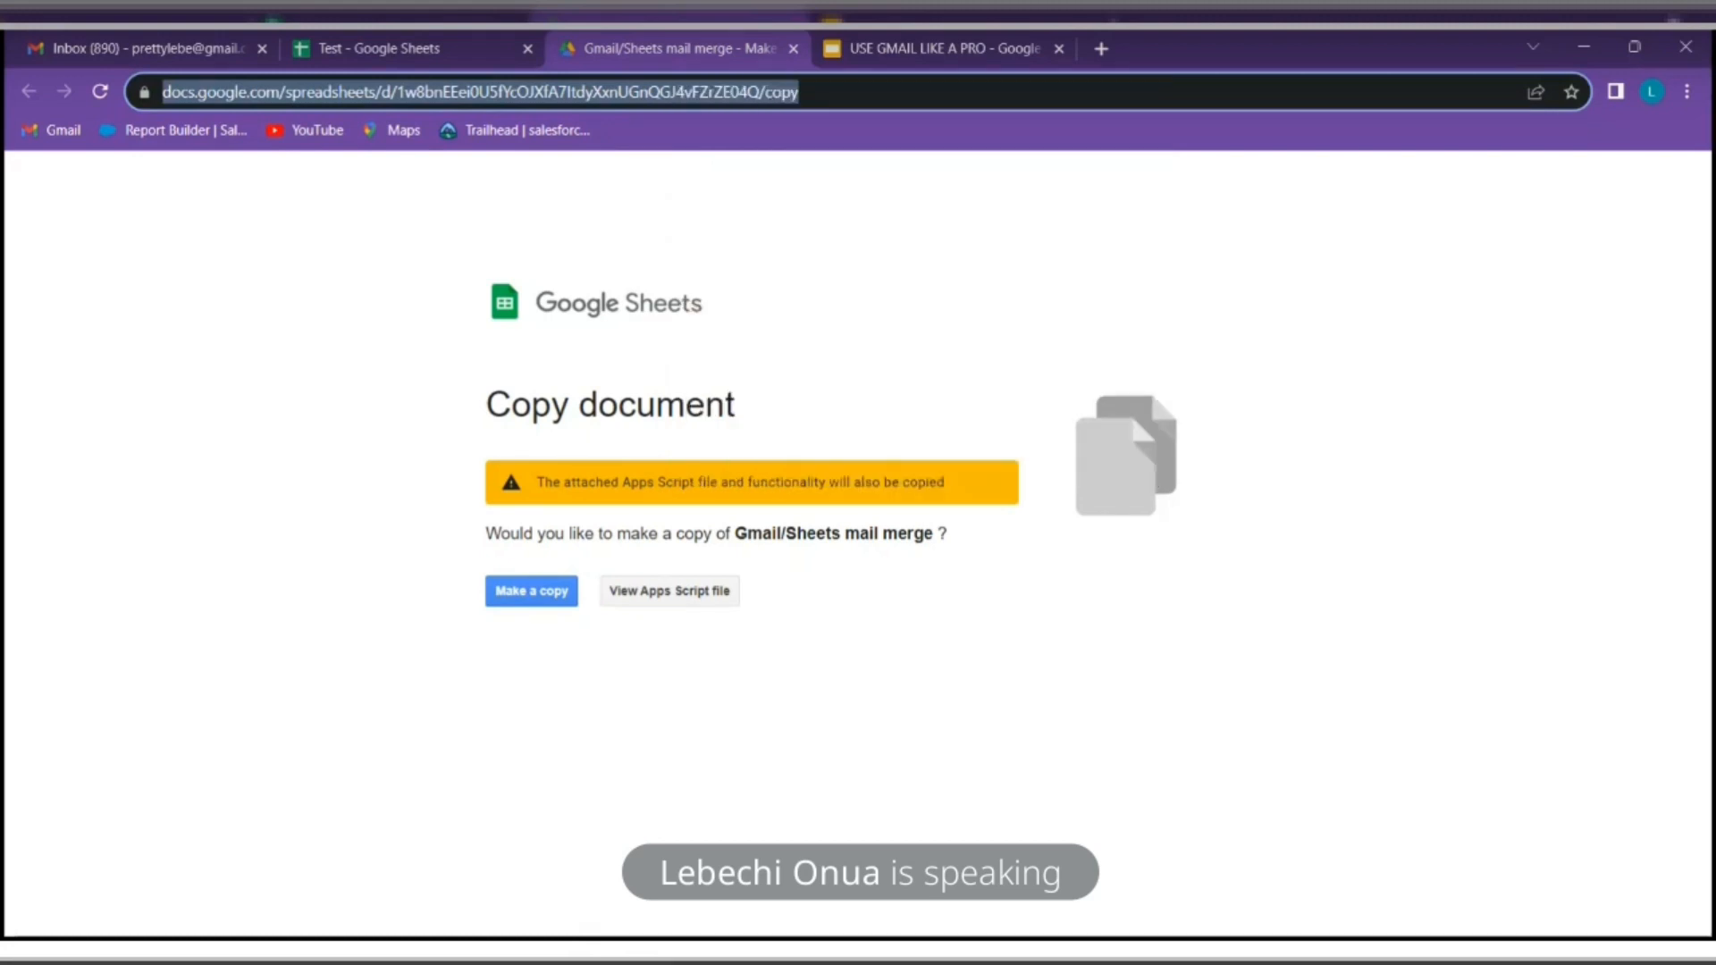
{"action": "left_click", "coordinate": [1541, 936]}
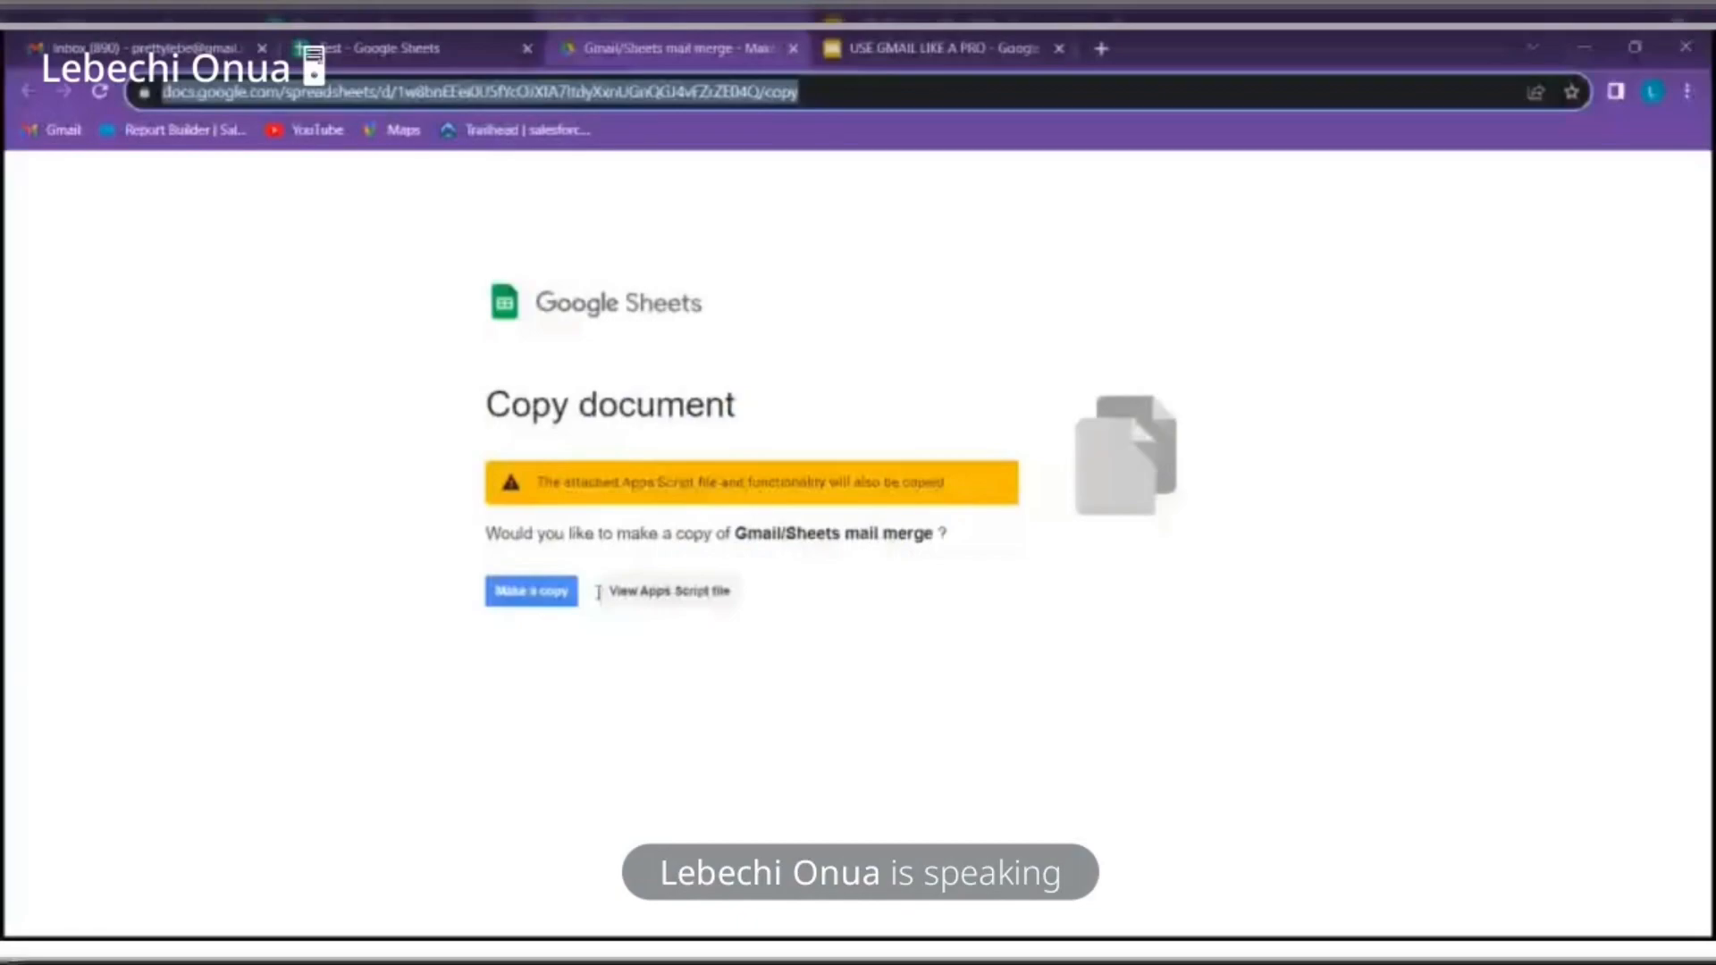
{"action": "left_click", "coordinate": [531, 591]}
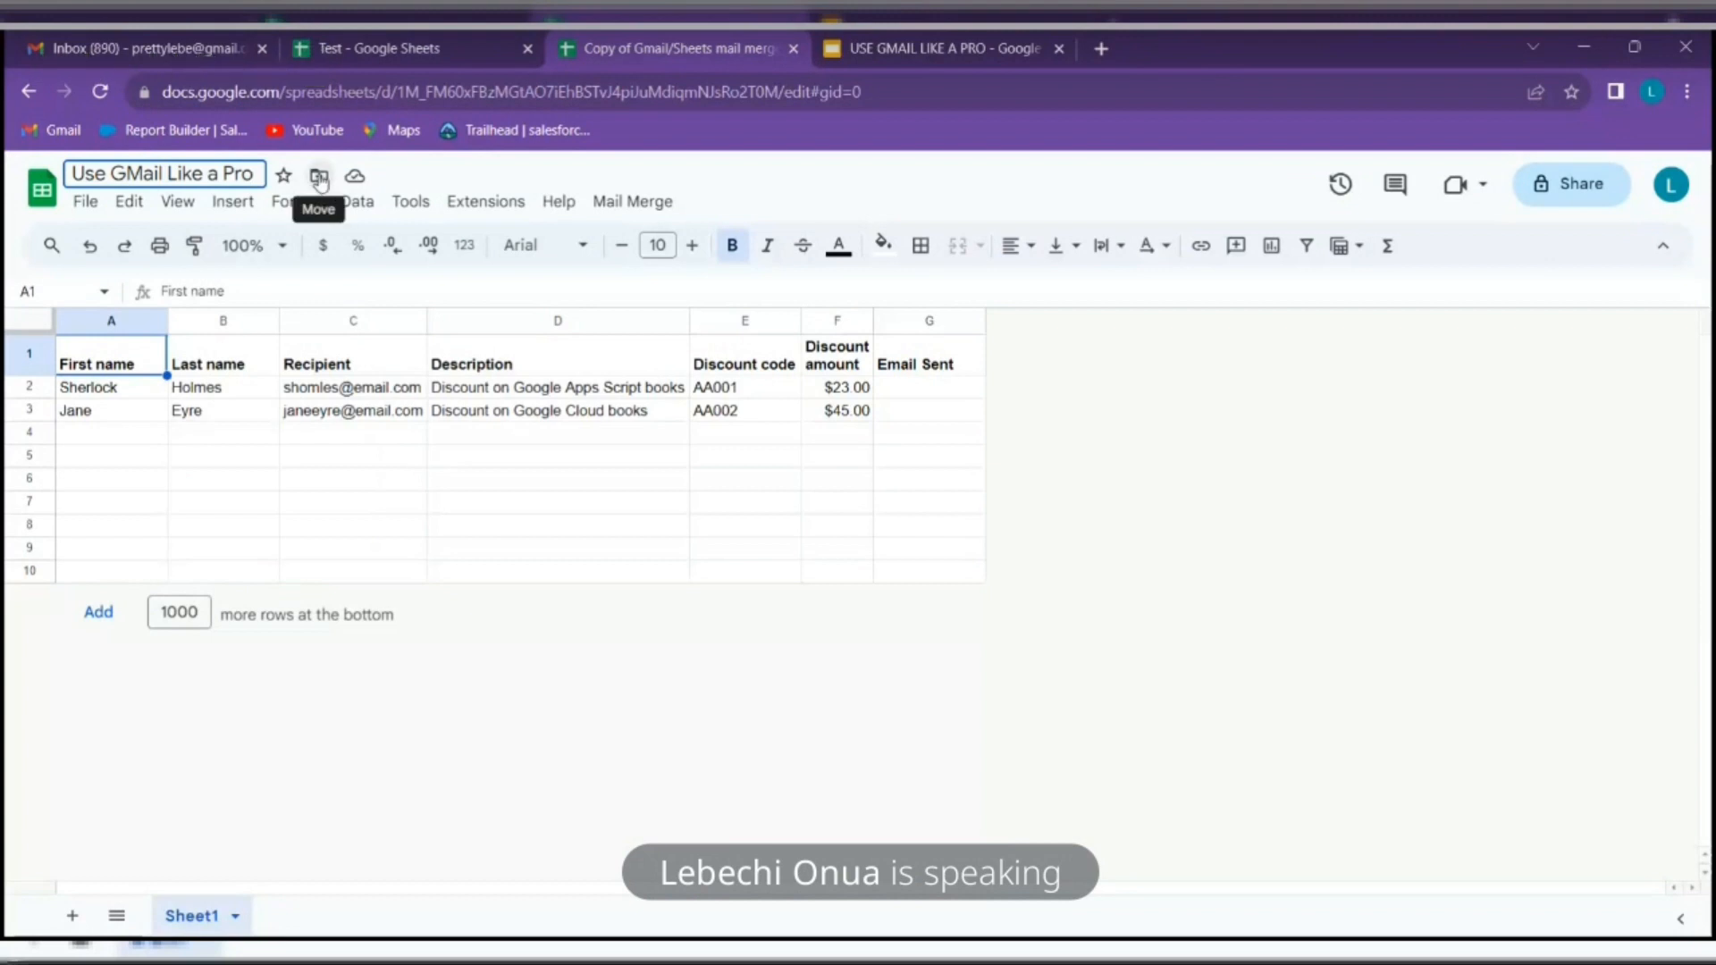
Move the Use GMail Like a Pro spreadsheet into the SMM files Drive folder
{"action": "left_click", "coordinate": [319, 177]}
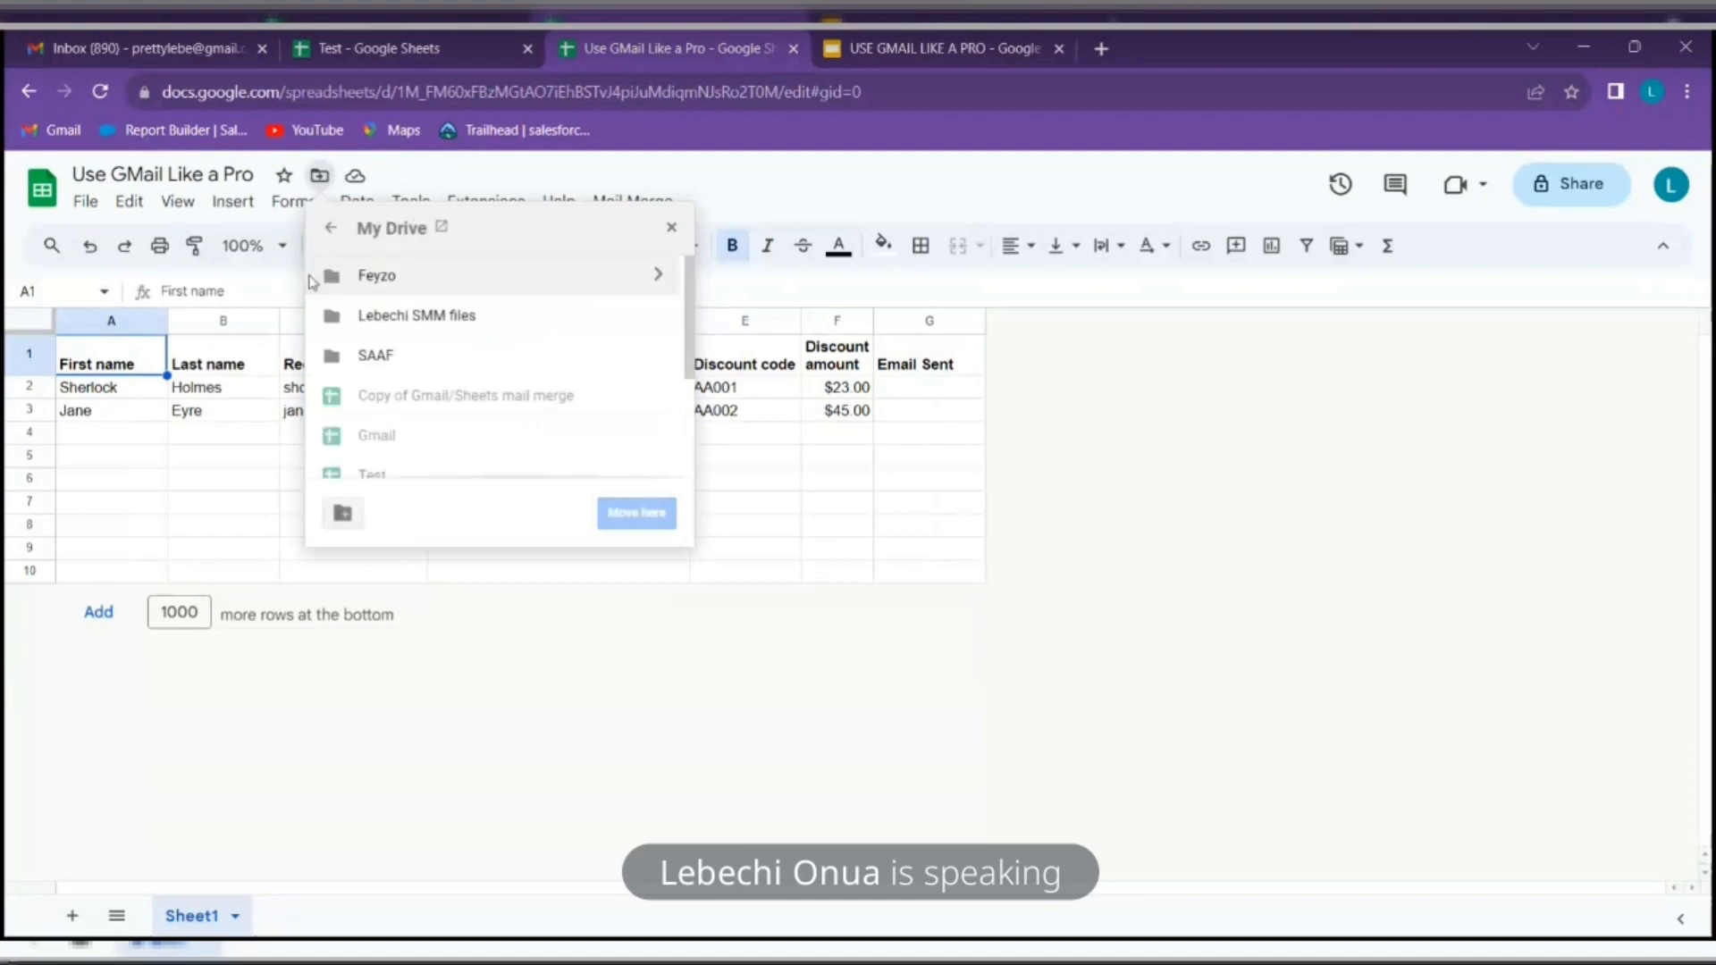
{"action": "scroll", "coordinate": [404, 402], "scroll_direction": "down", "scroll_amount": 2}
{"action": "scroll", "coordinate": [409, 384], "scroll_direction": "up", "scroll_amount": 2}
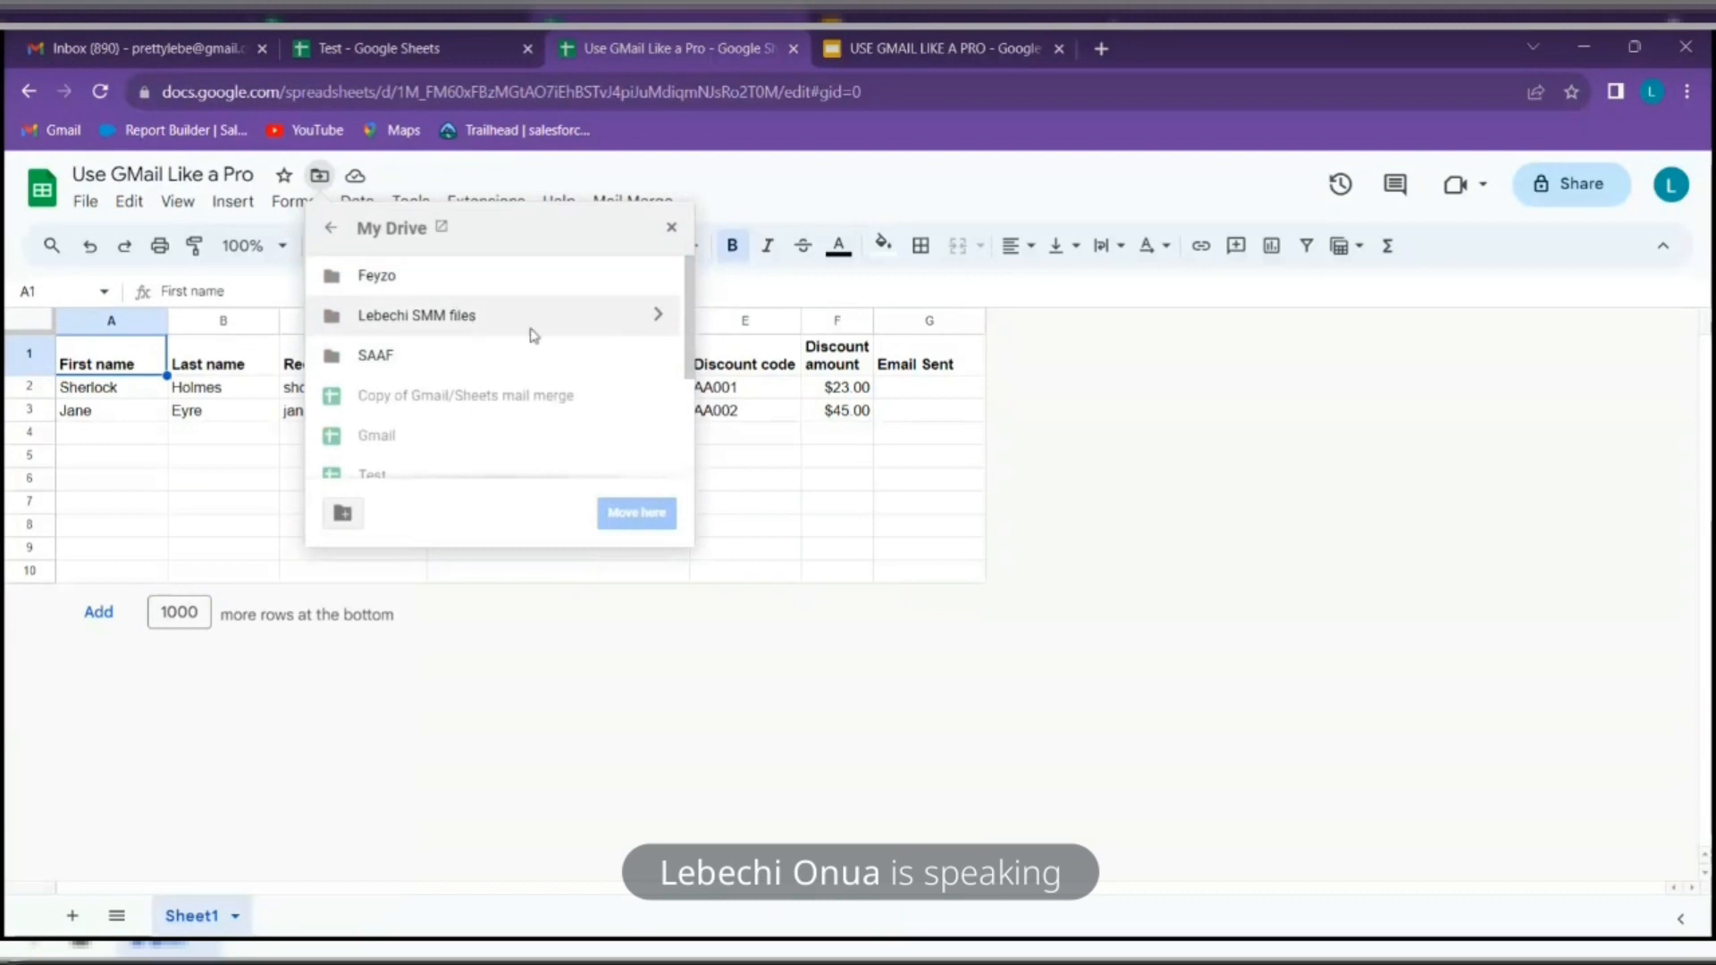
{"action": "left_click", "coordinate": [659, 318]}
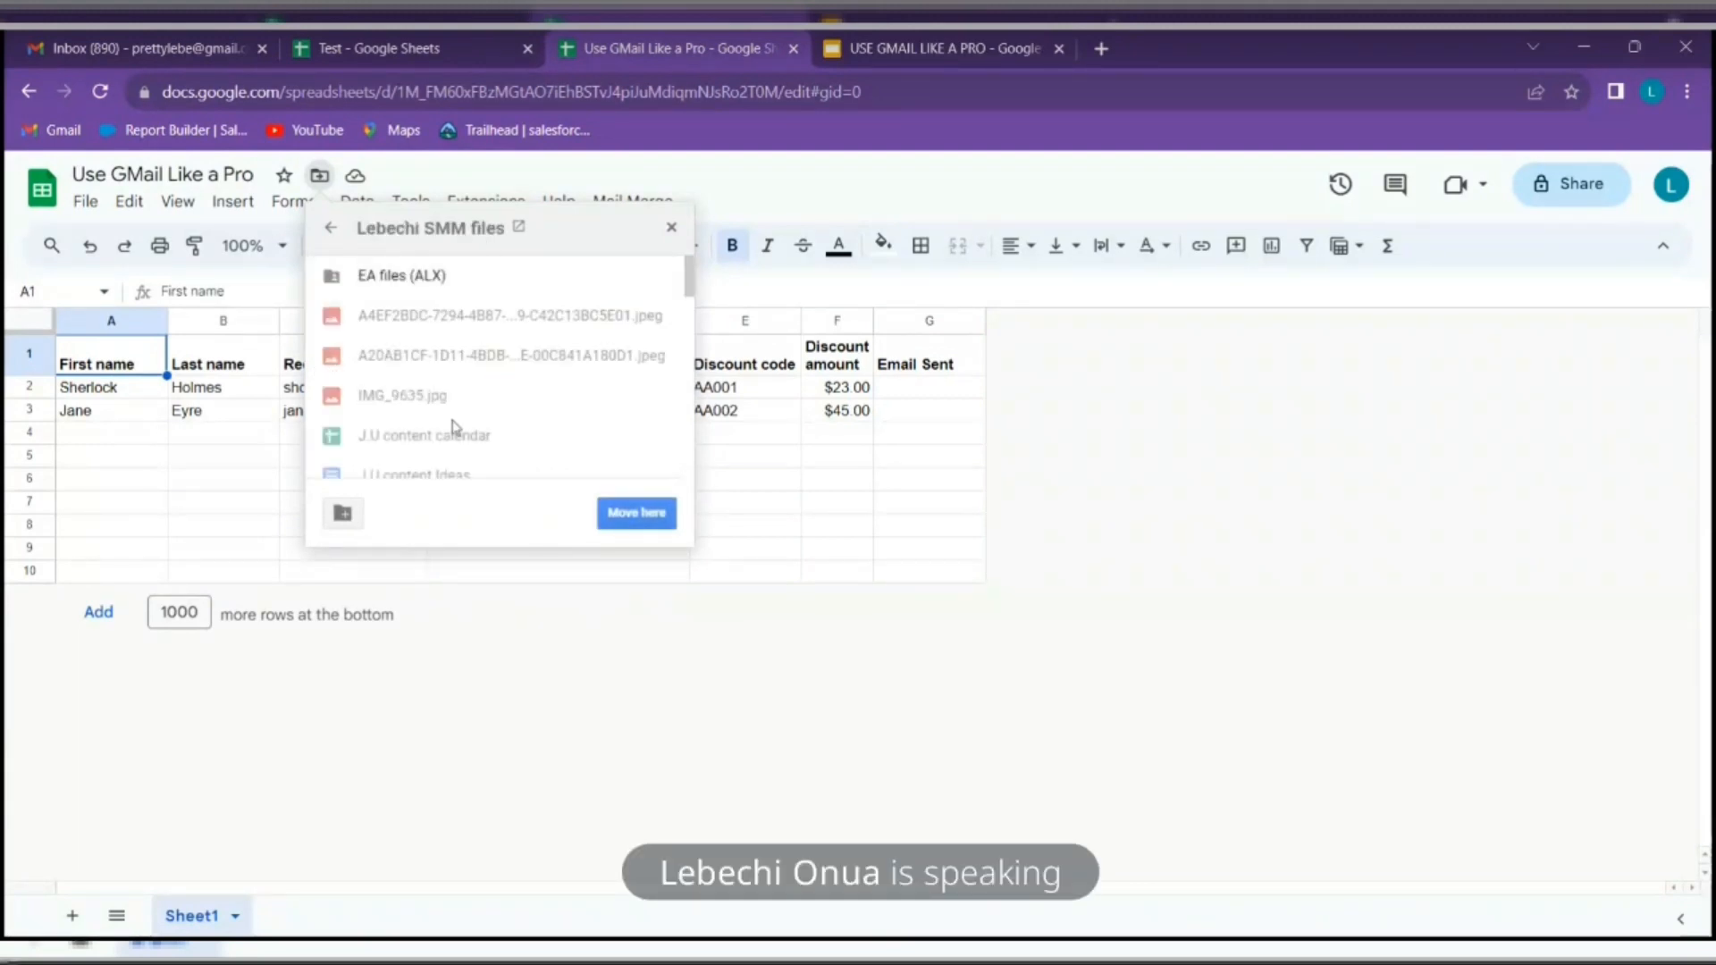
{"action": "left_click", "coordinate": [627, 526]}
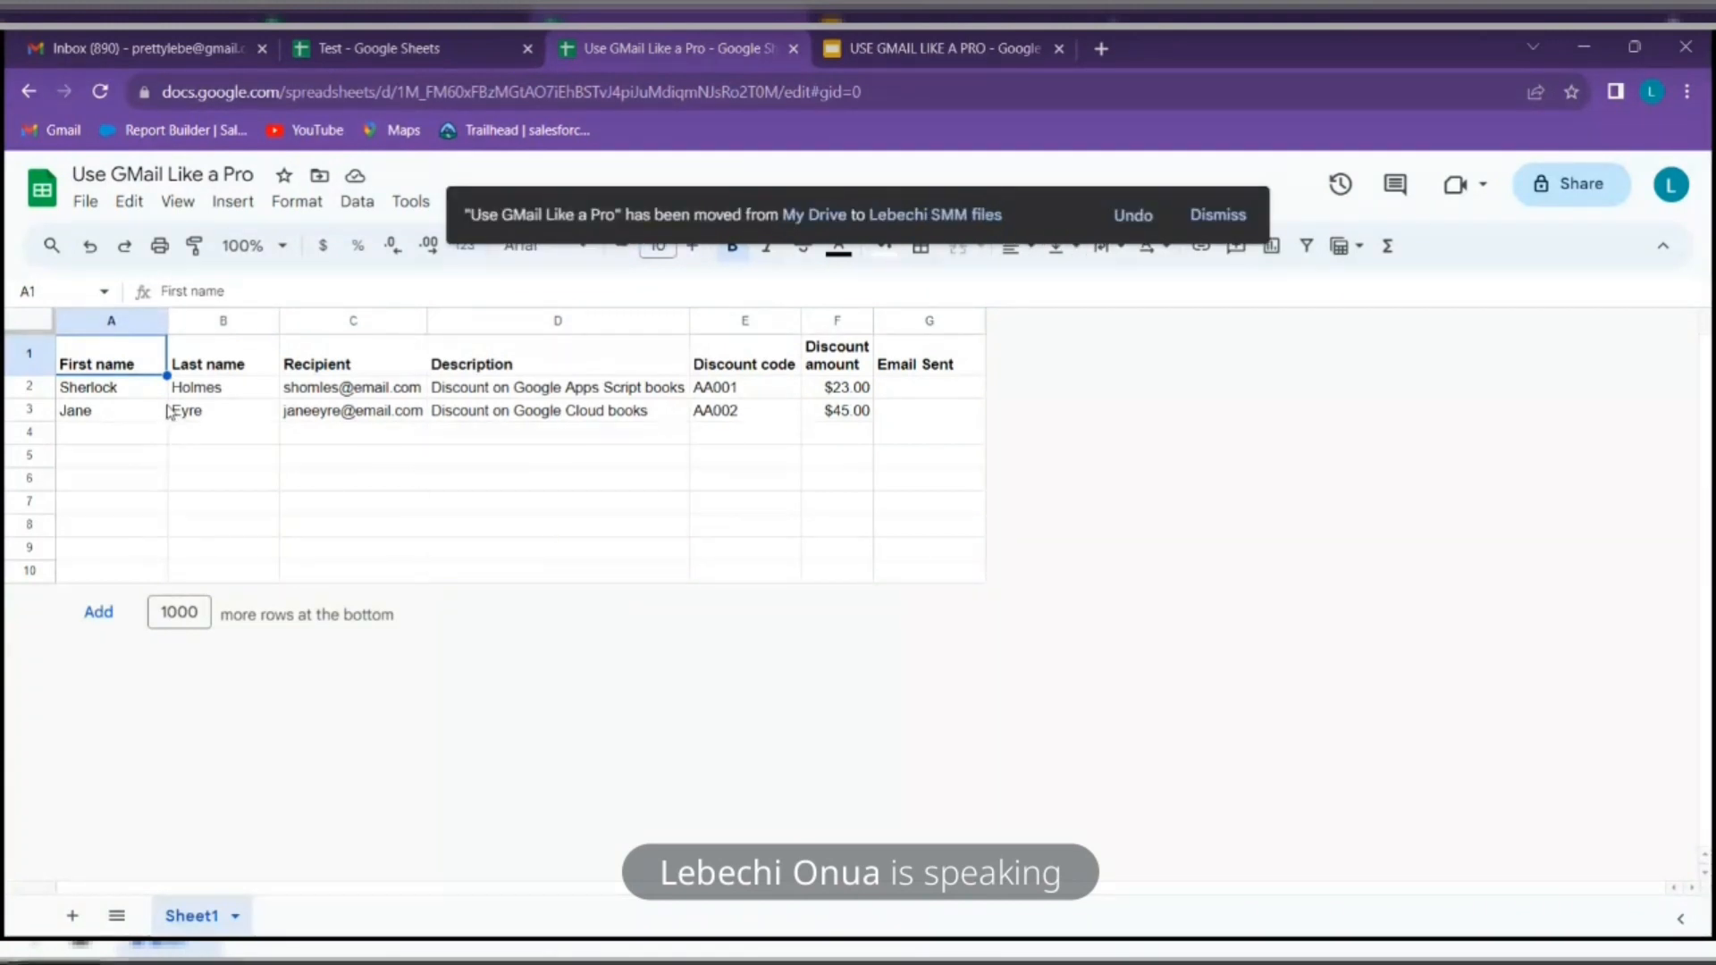
Dismiss the moved-file notification and return to the Test spreadsheet
{"action": "left_click", "coordinate": [109, 390]}
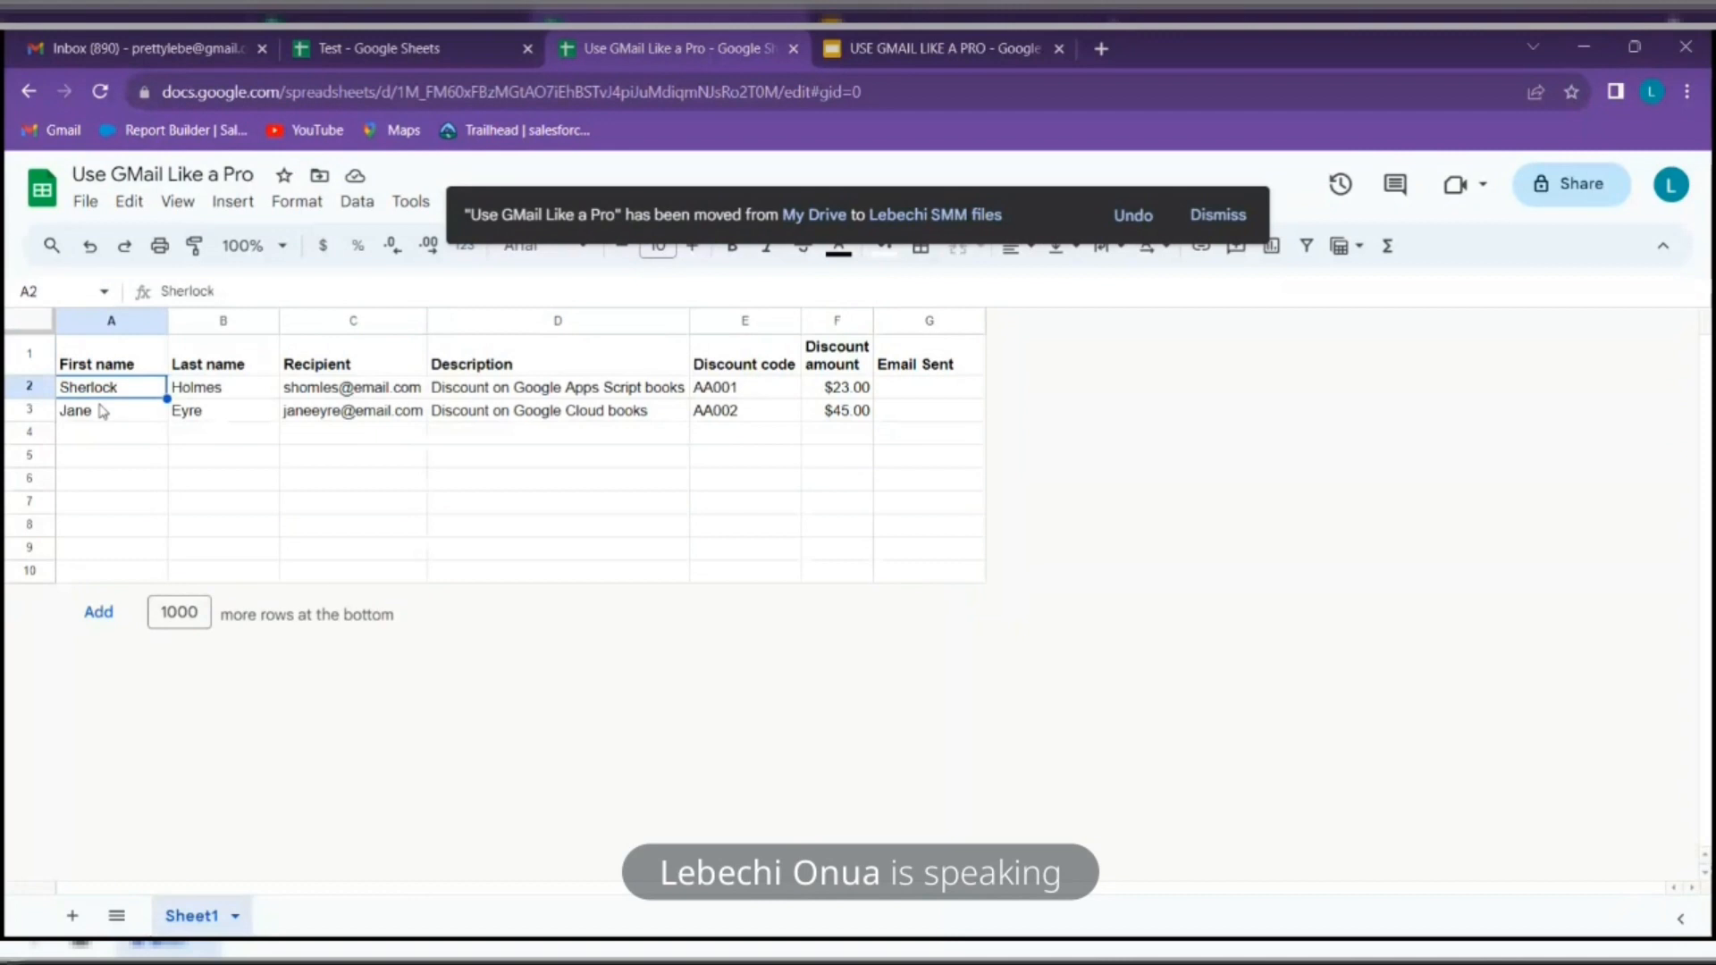
{"action": "left_click", "coordinate": [1217, 215]}
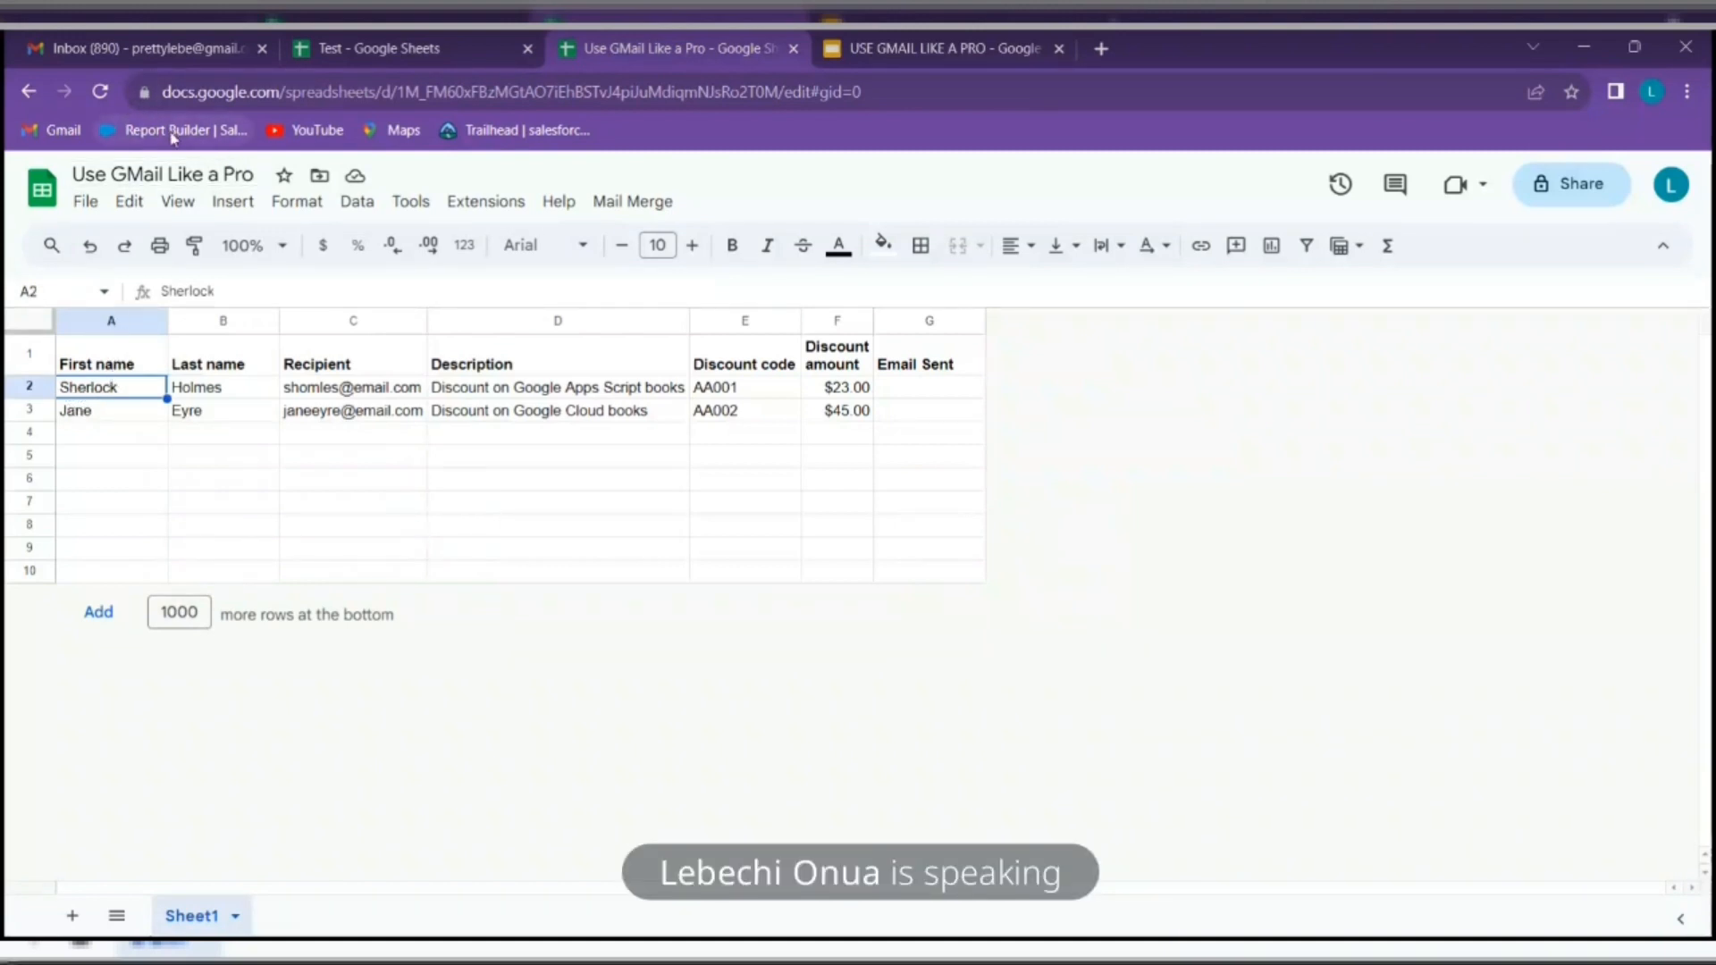
{"action": "left_click", "coordinate": [398, 50]}
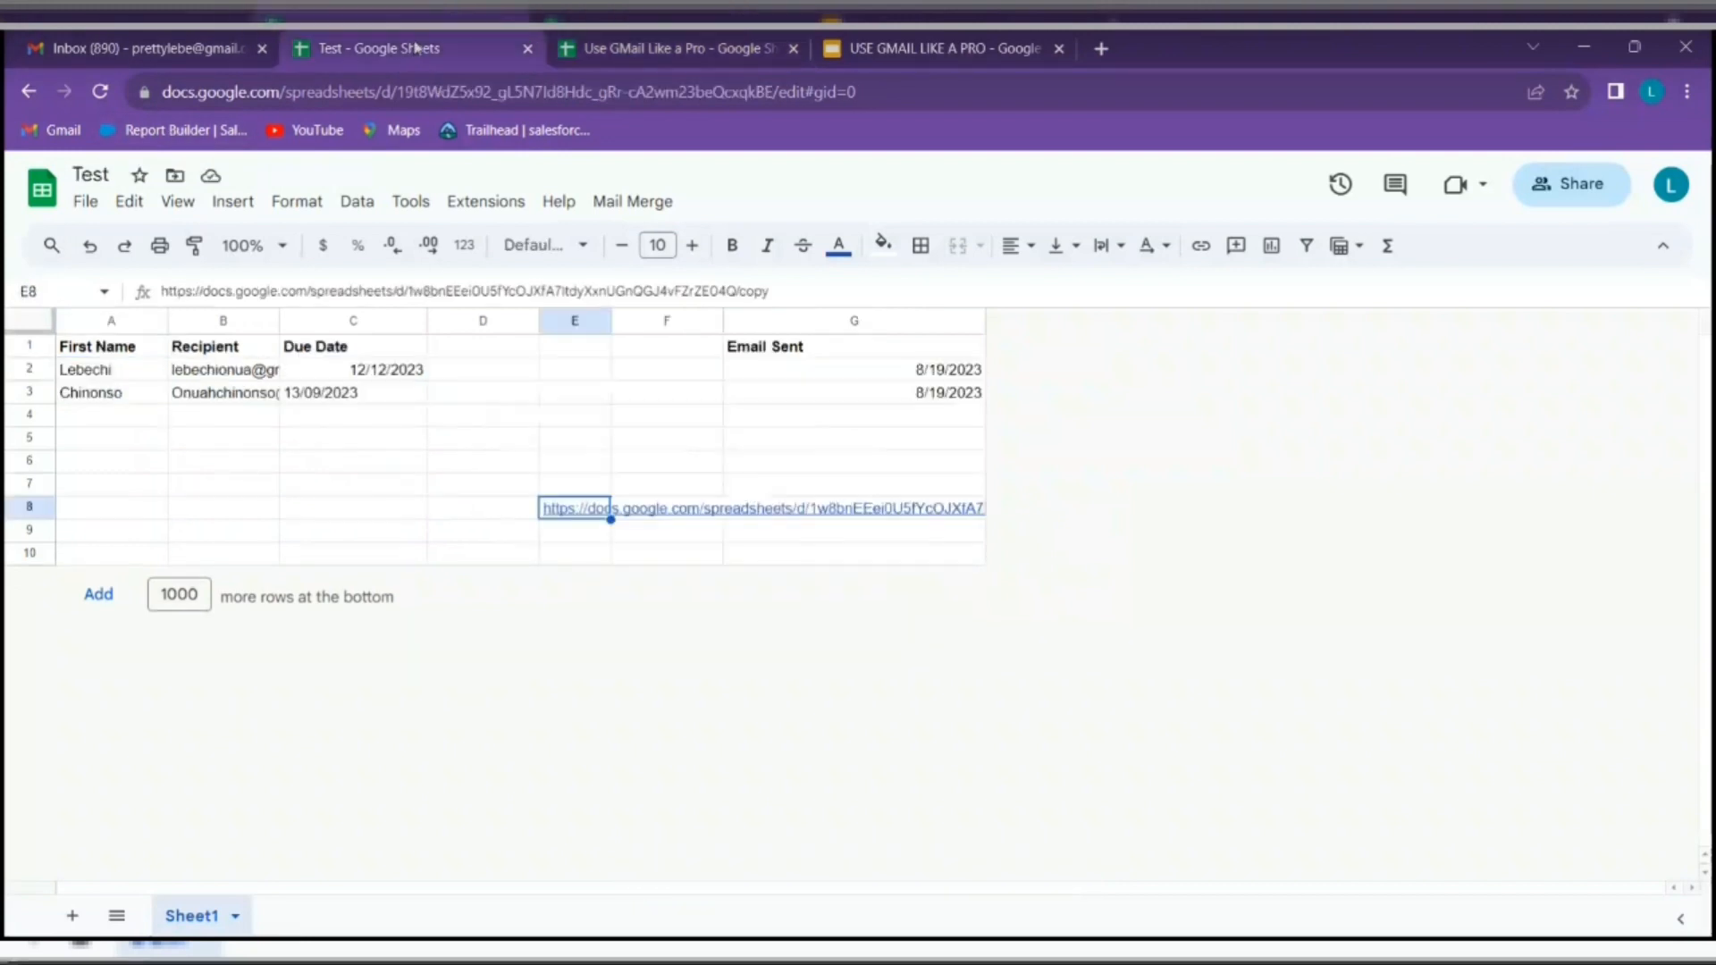
Copy all of the Test sheet's data and paste it at A2 under the template headers
{"action": "left_click", "coordinate": [64, 371]}
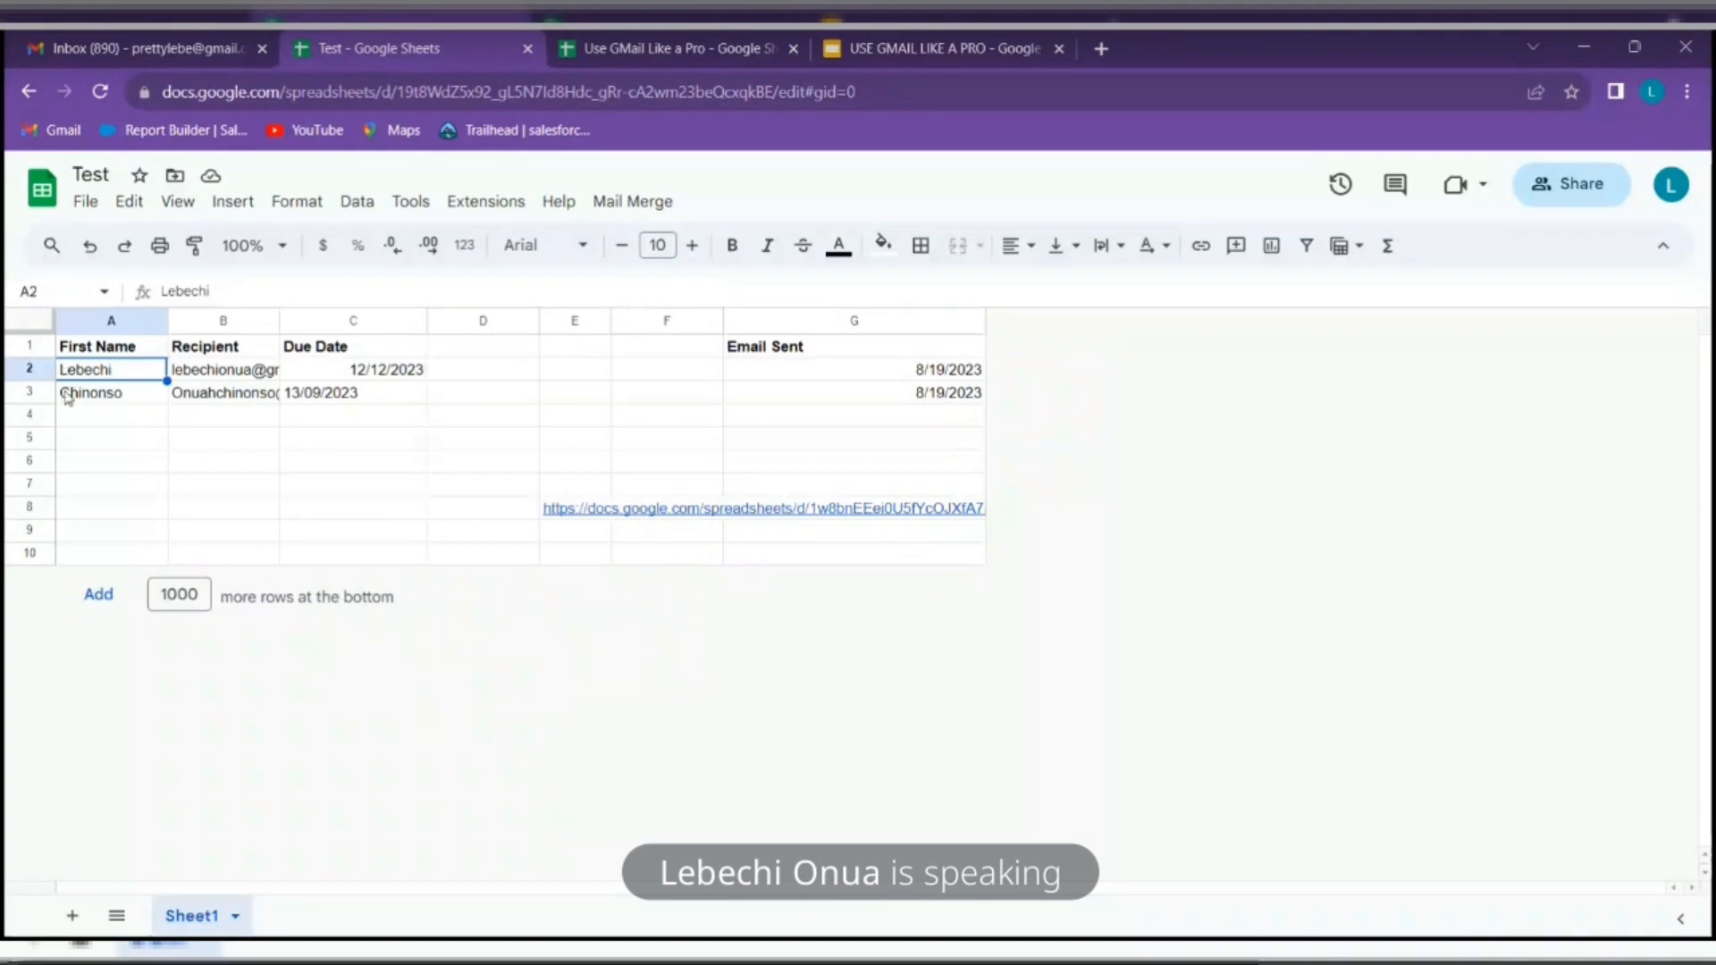
{"action": "key", "text": "ctrl+a"}
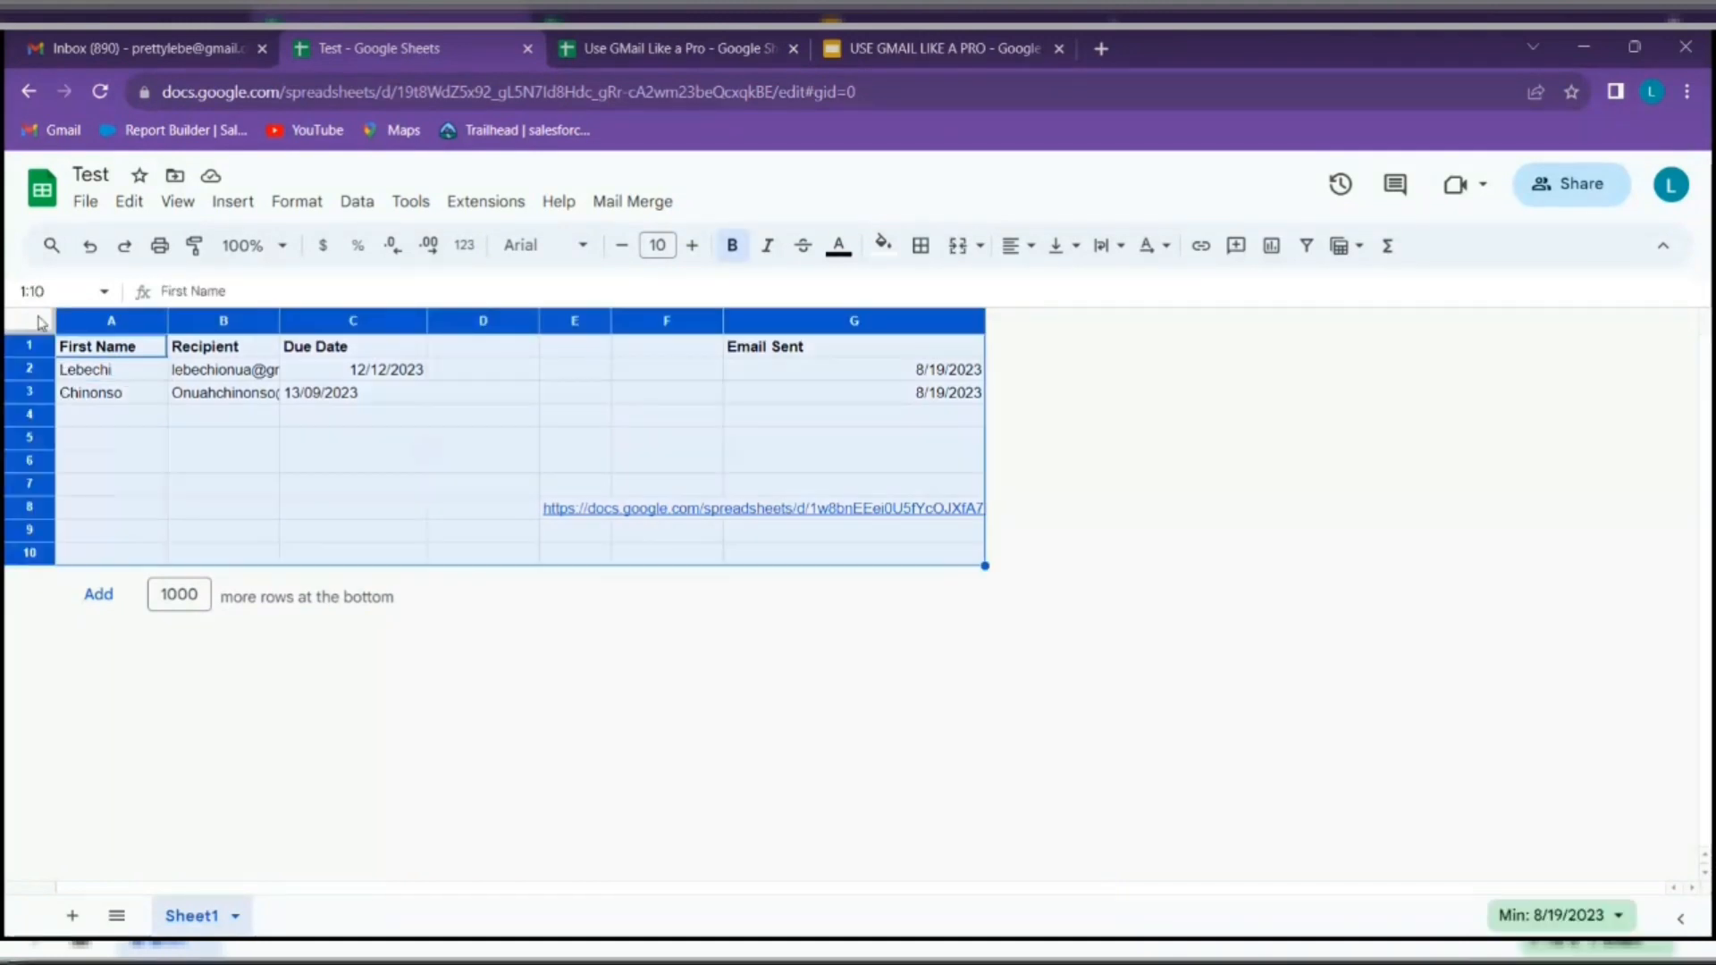
{"action": "right_click", "coordinate": [170, 431]}
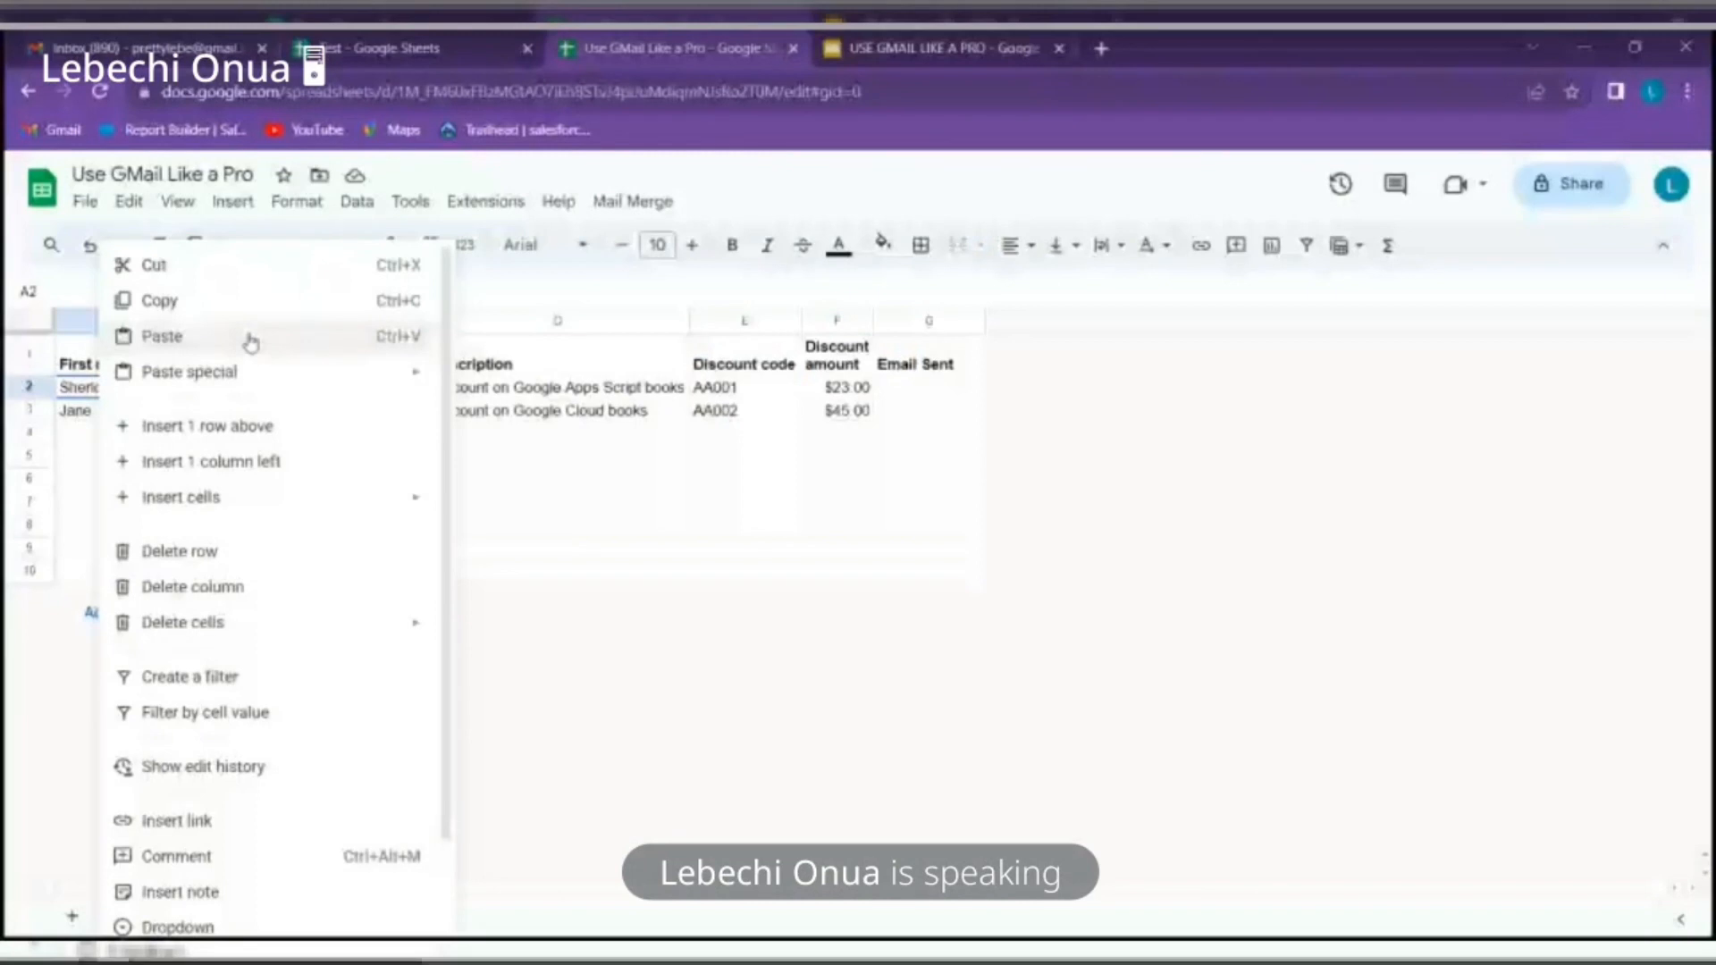
{"action": "left_click", "coordinate": [249, 337]}
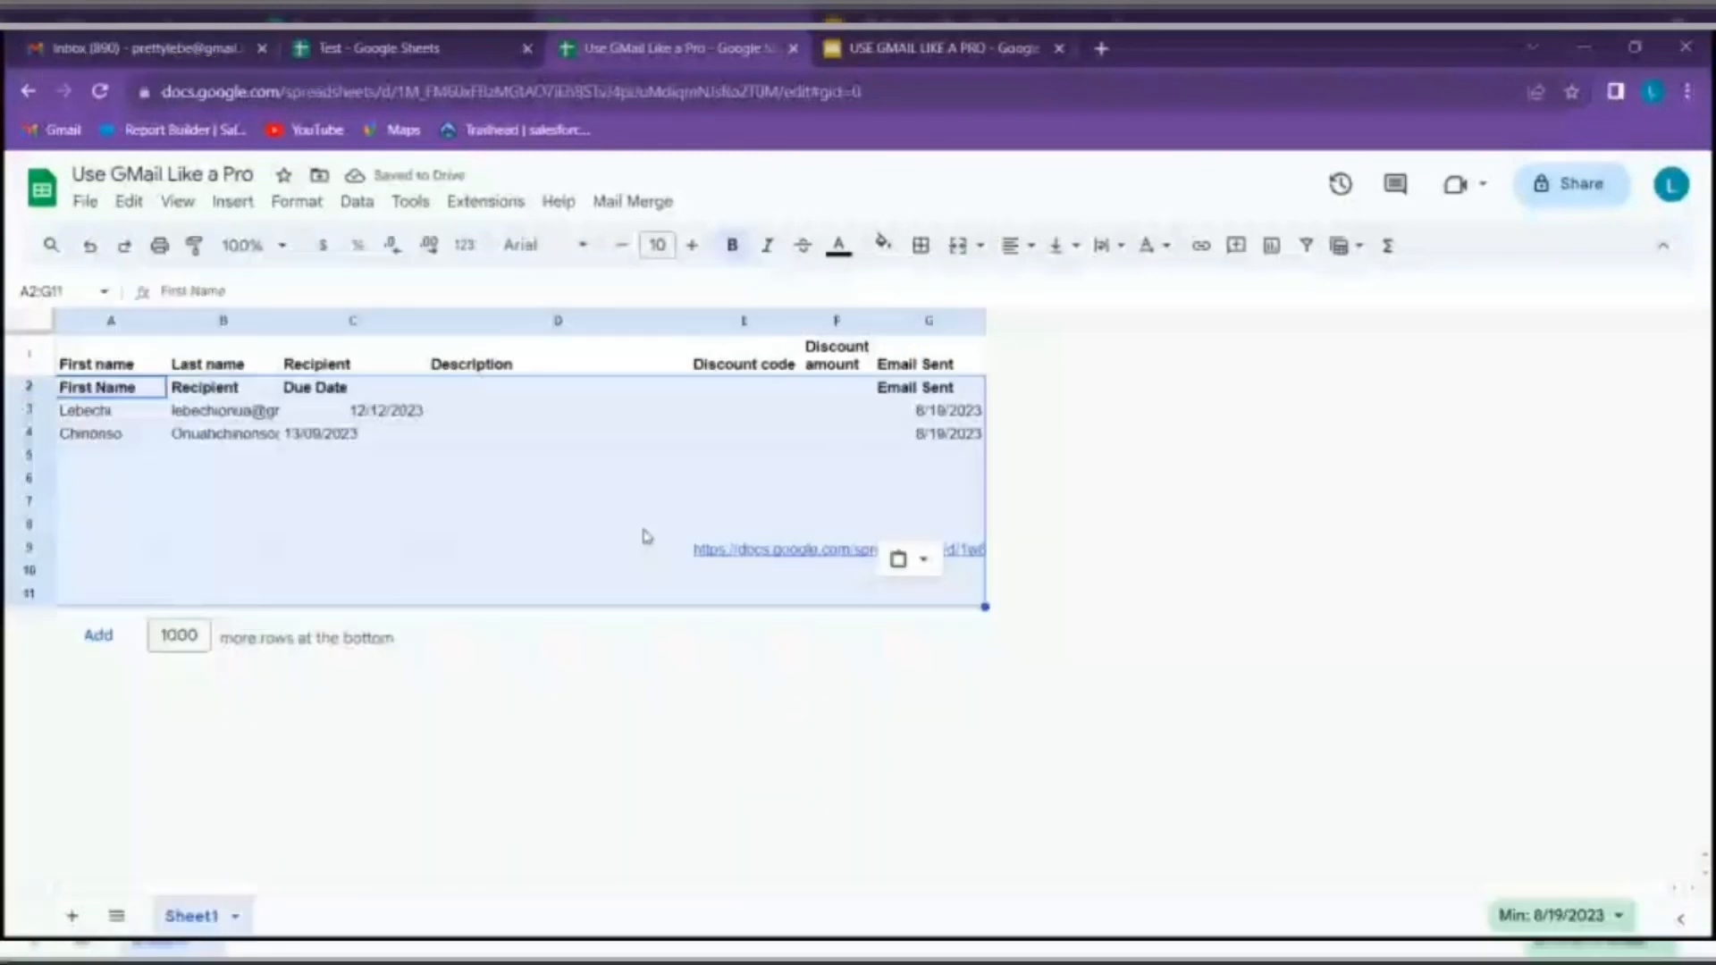
Clear the pasted duplicate header in row 2 and delete the emptied row
{"action": "left_click", "coordinate": [31, 391]}
{"action": "key", "text": "Delete"}
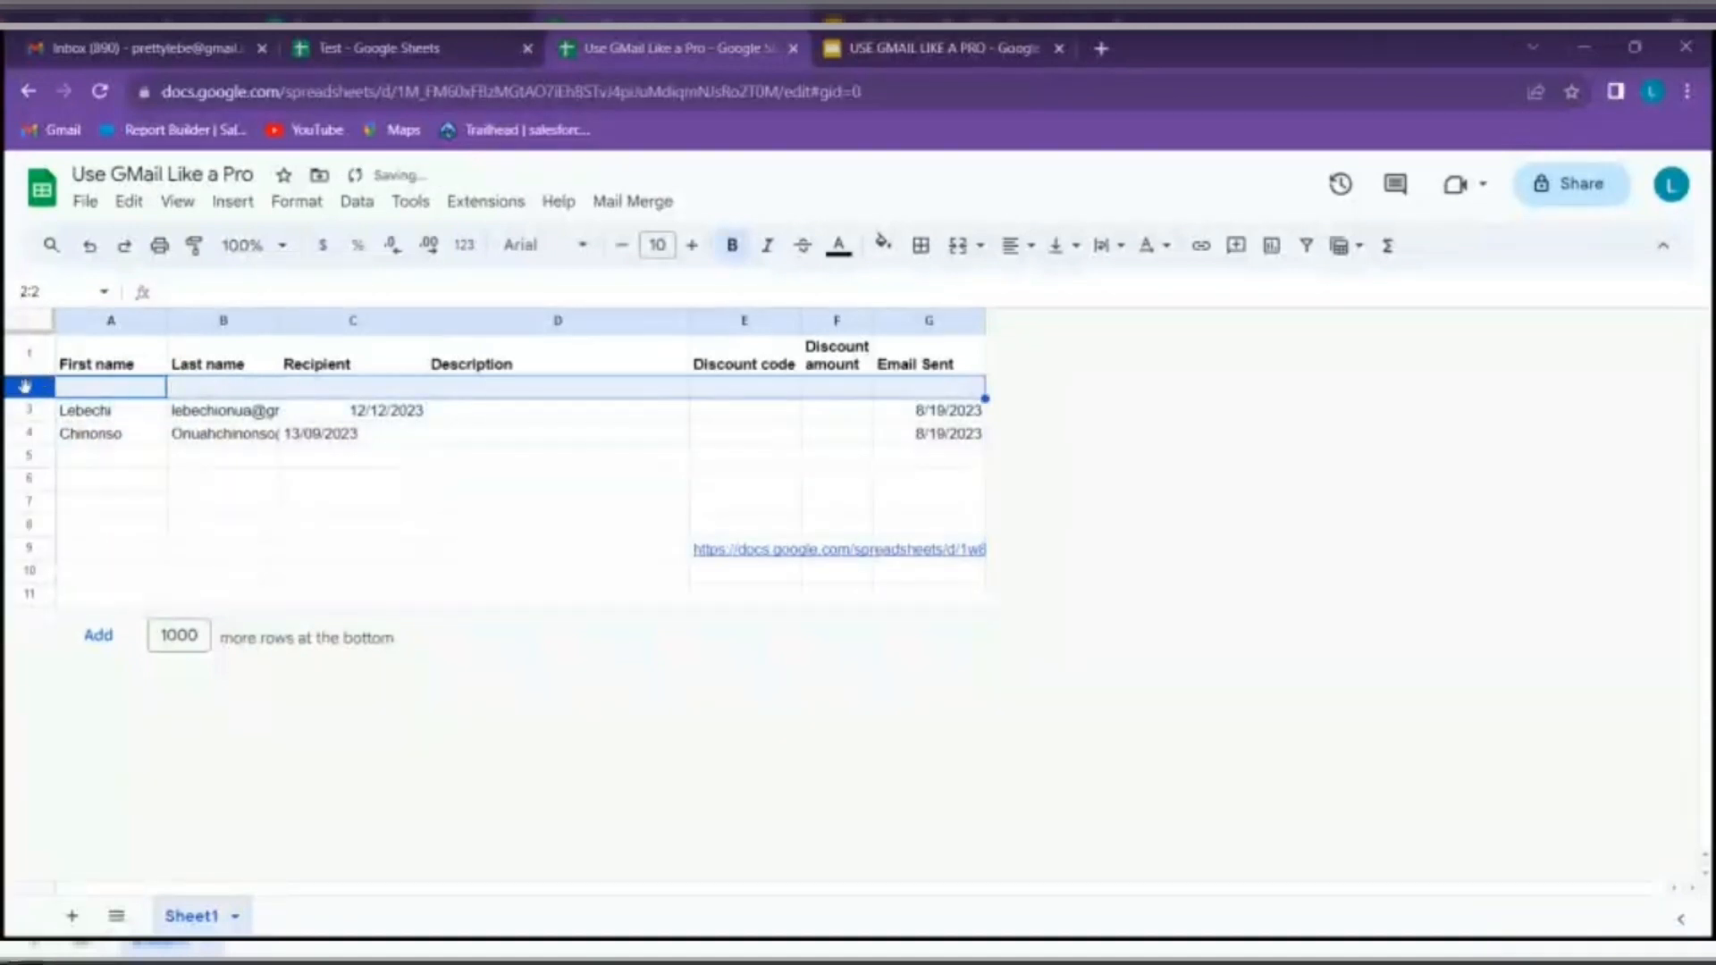
{"action": "right_click", "coordinate": [30, 395]}
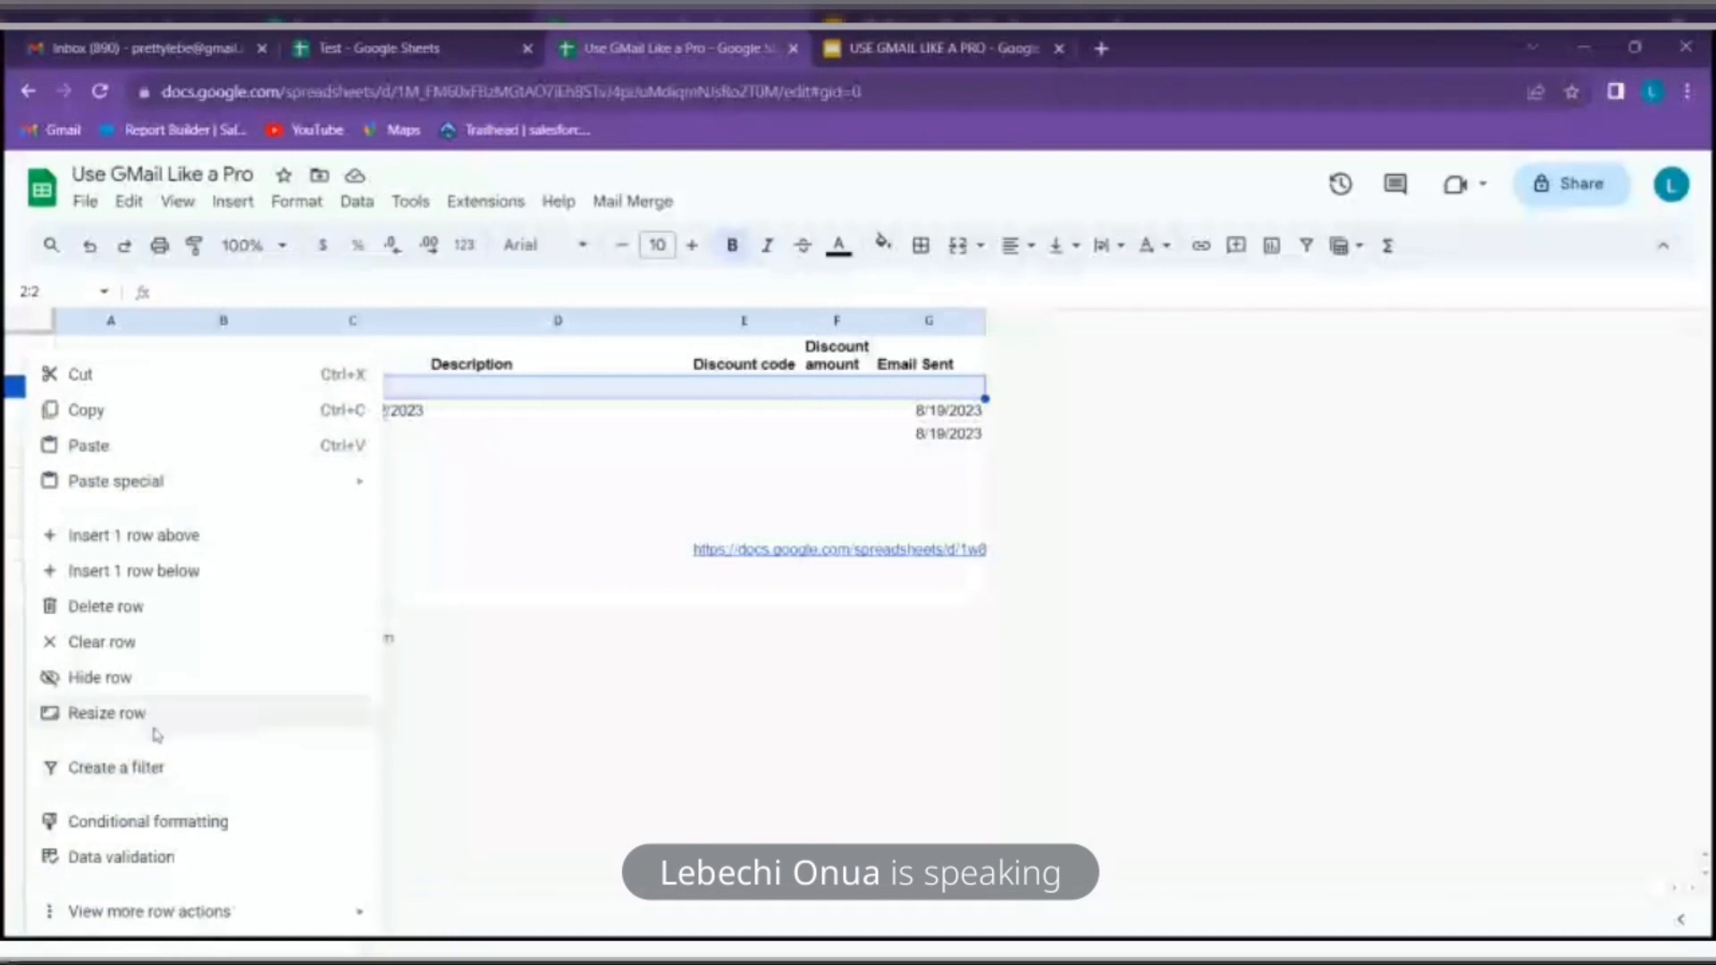
{"action": "left_click", "coordinate": [165, 610]}
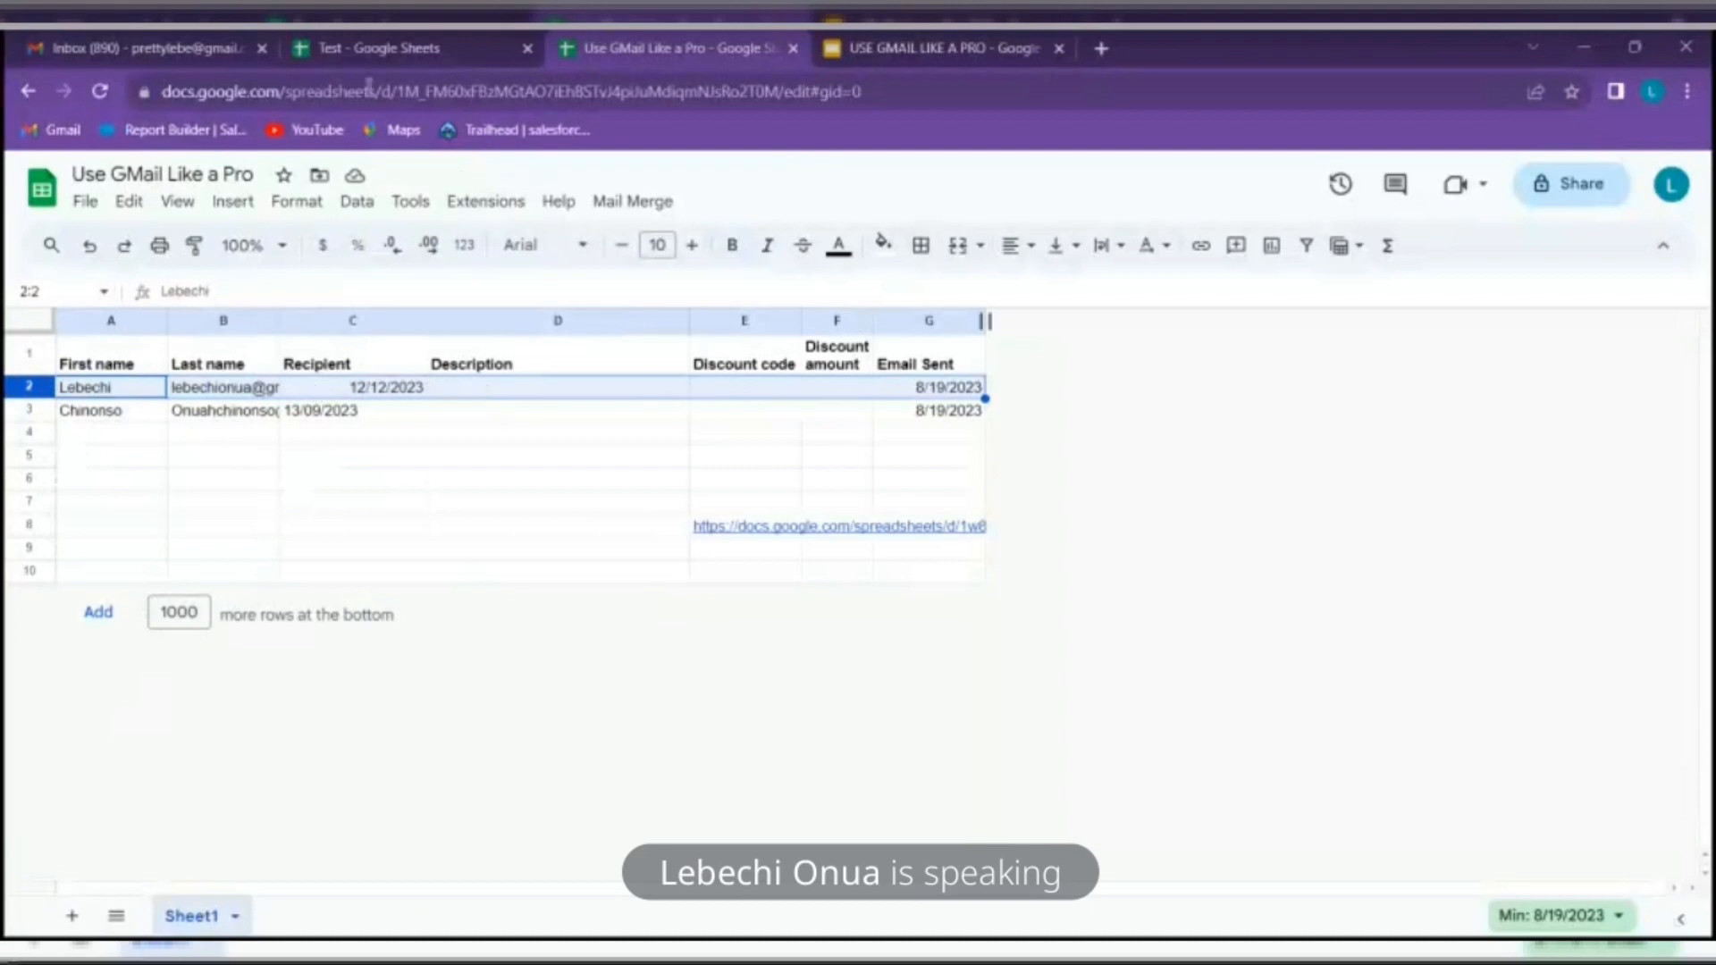
Delete the Discount amount and Discount code columns
{"action": "right_click", "coordinate": [830, 326]}
{"action": "left_click", "coordinate": [970, 498]}
{"action": "right_click", "coordinate": [749, 327]}
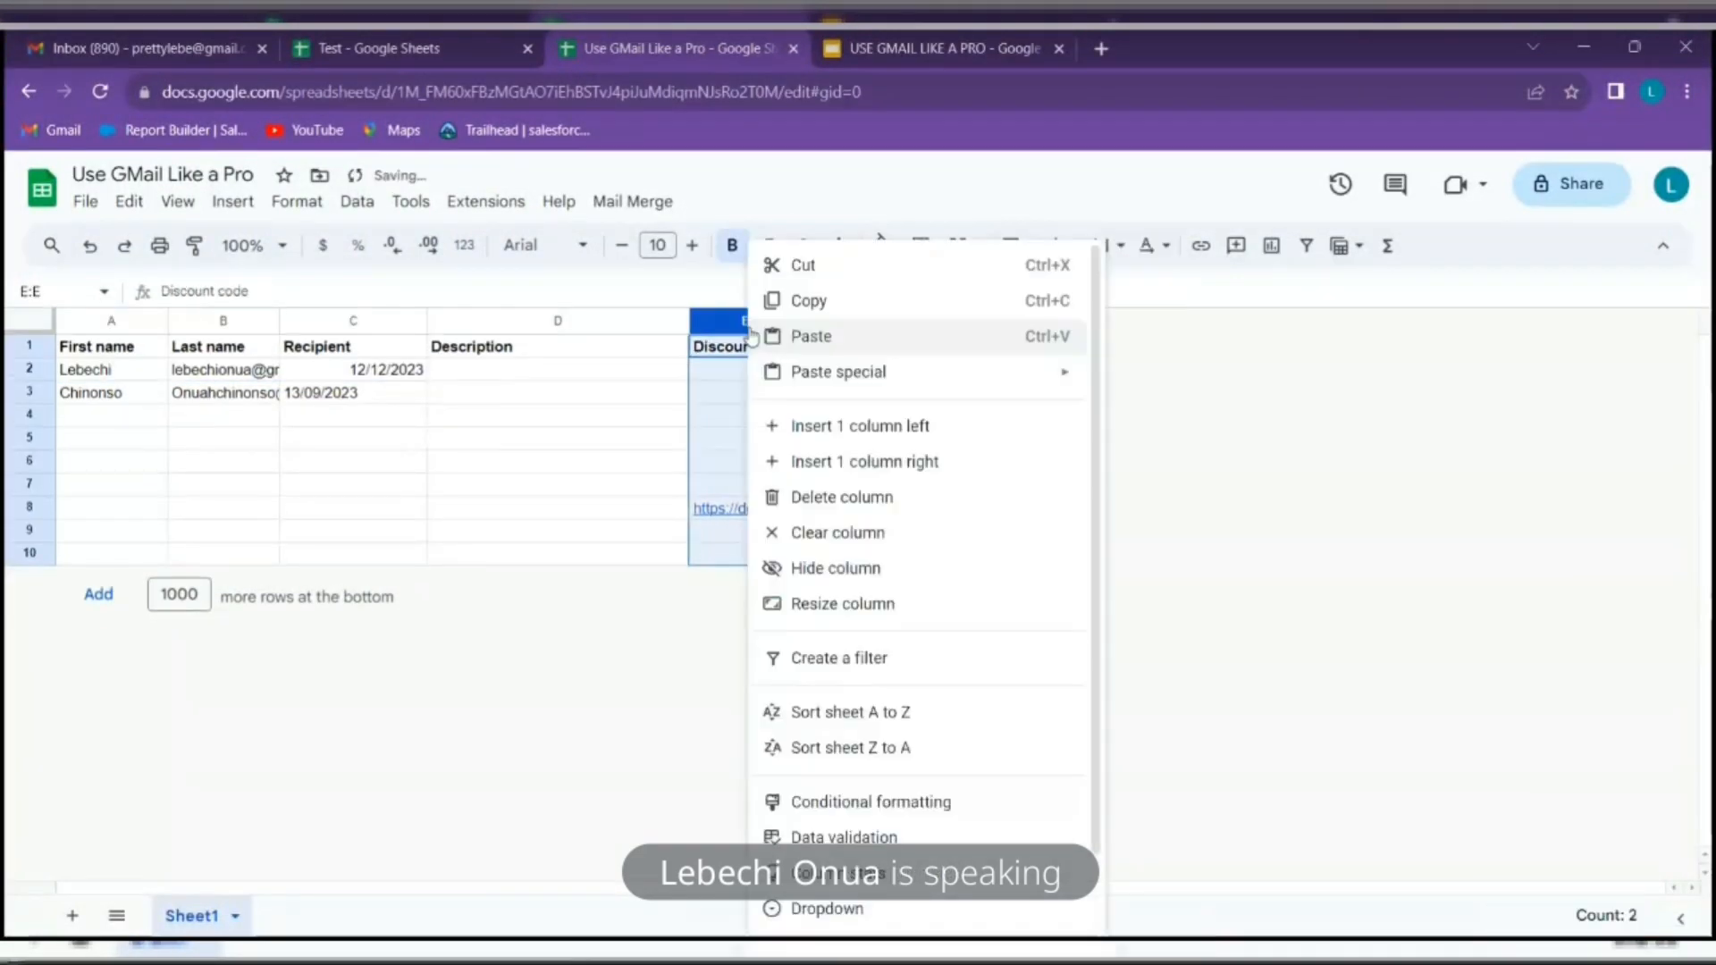
{"action": "left_click", "coordinate": [885, 499]}
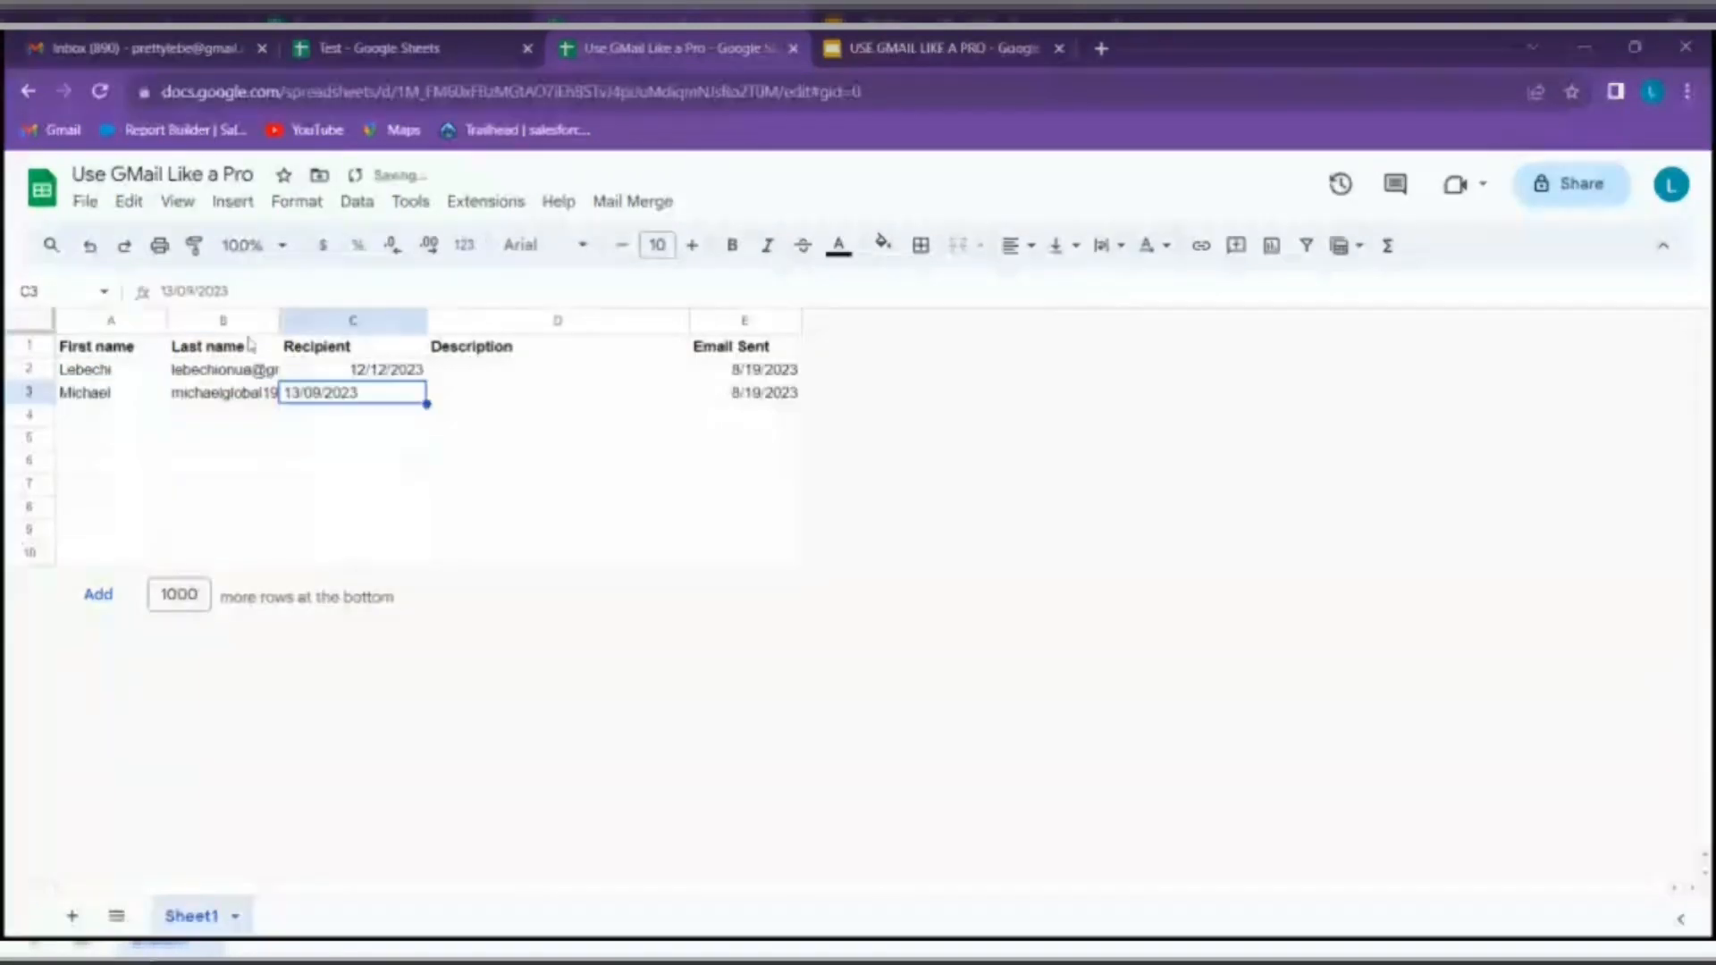
Rename header B1 to Recipient and header C1 to Delivery Date
{"action": "left_click", "coordinate": [241, 350]}
{"action": "double_click", "coordinate": [247, 348]}
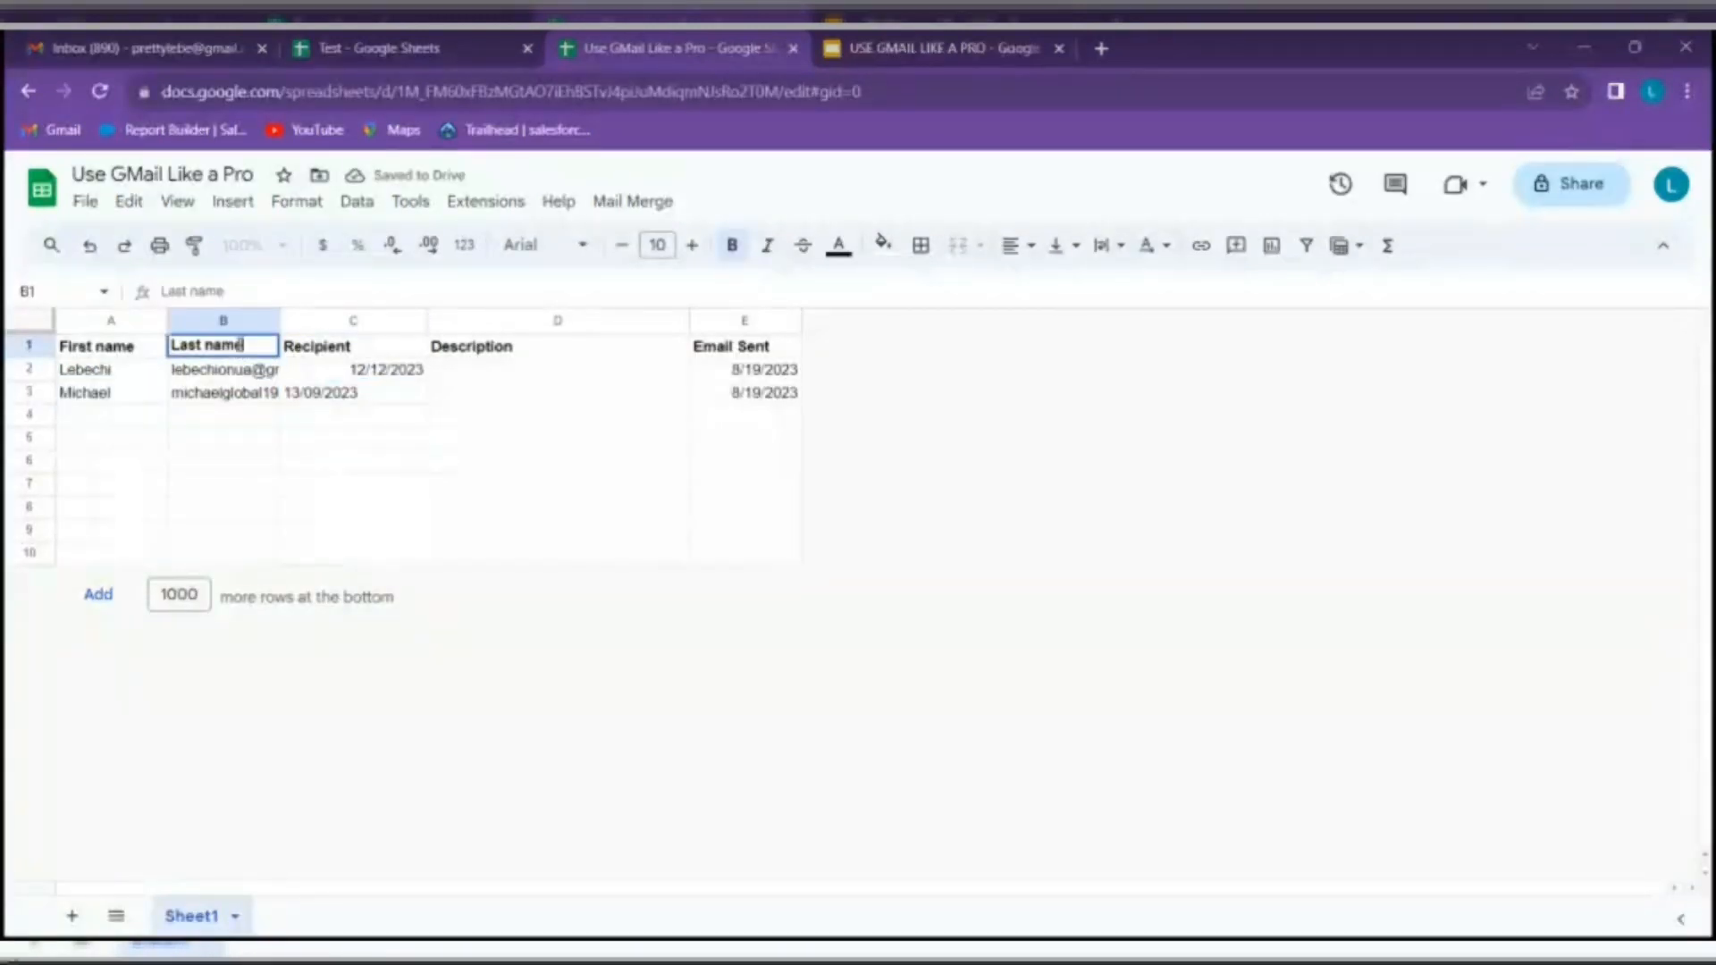
{"action": "left_click_drag", "start_coordinate": [249, 348], "coordinate": [157, 348]}
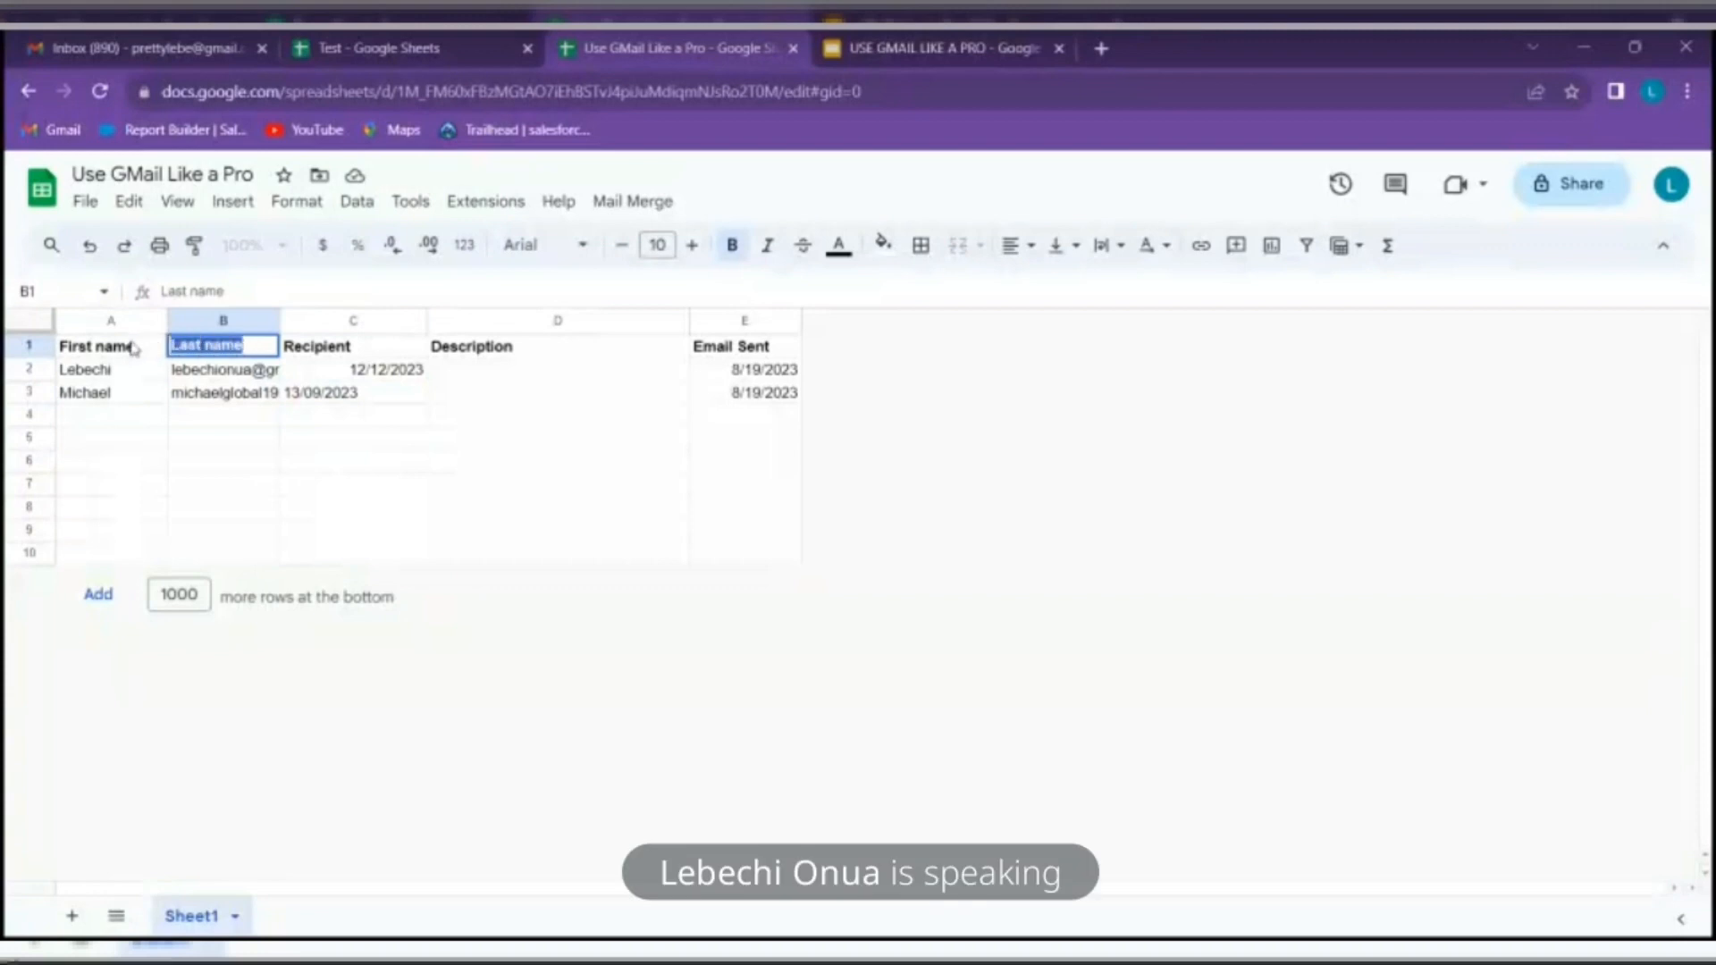
{"action": "type", "text": "Rec"}
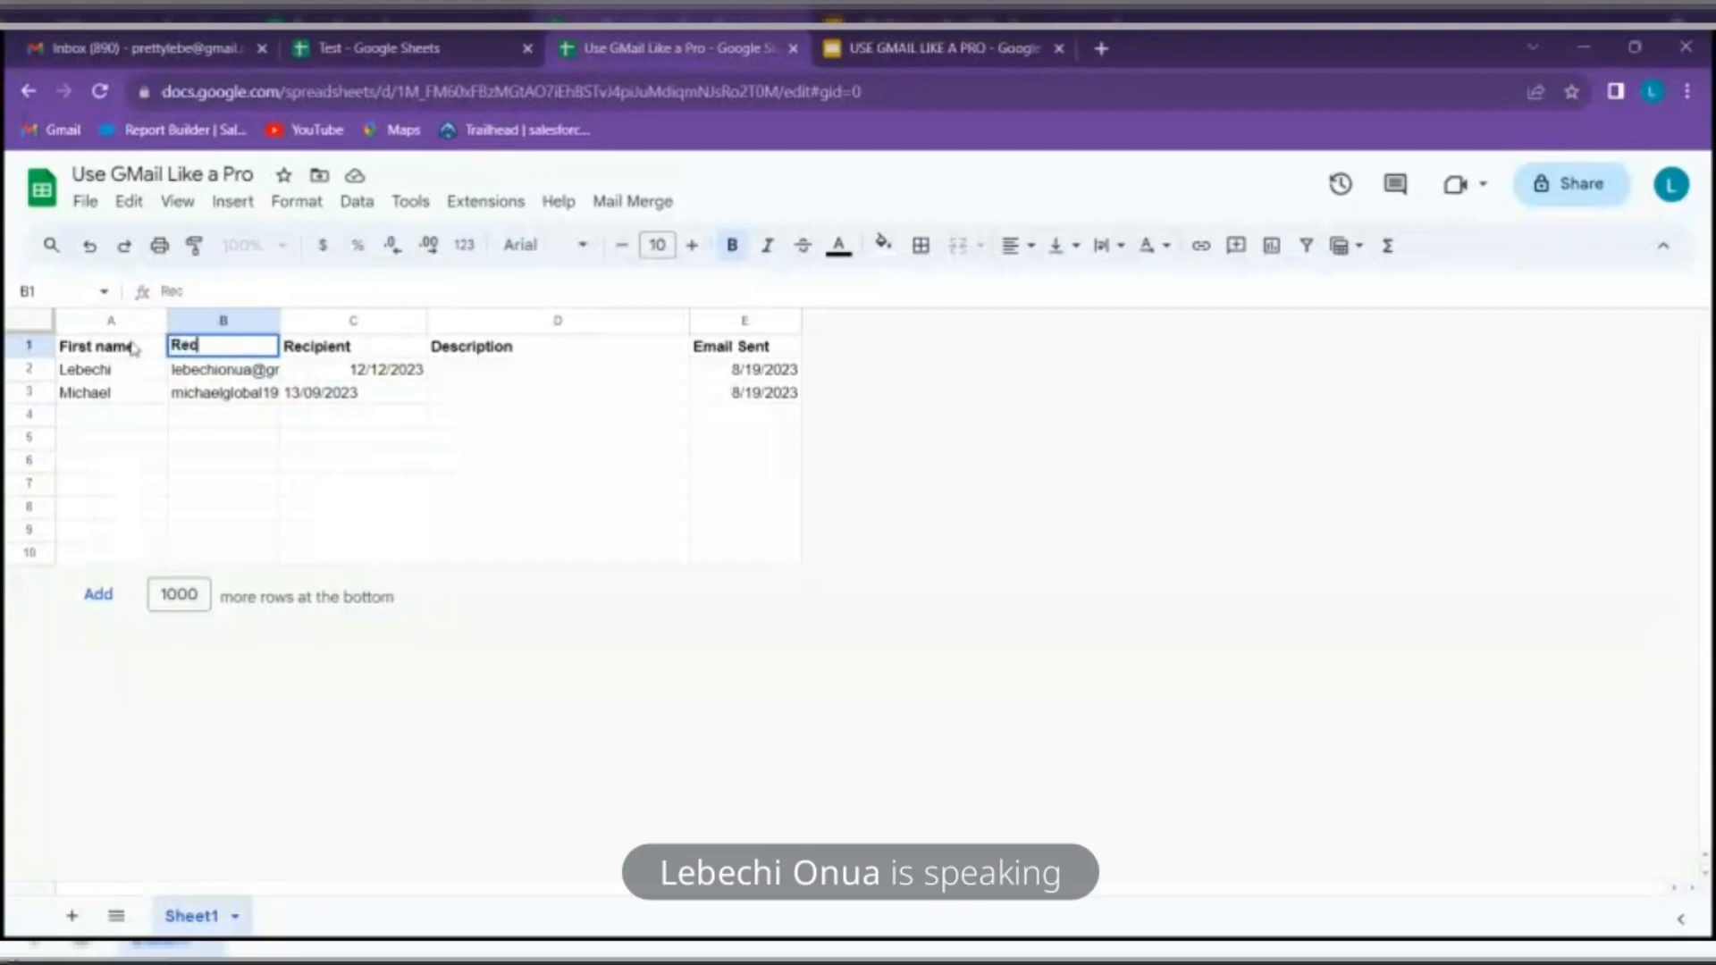
{"action": "type", "text": "ipient"}
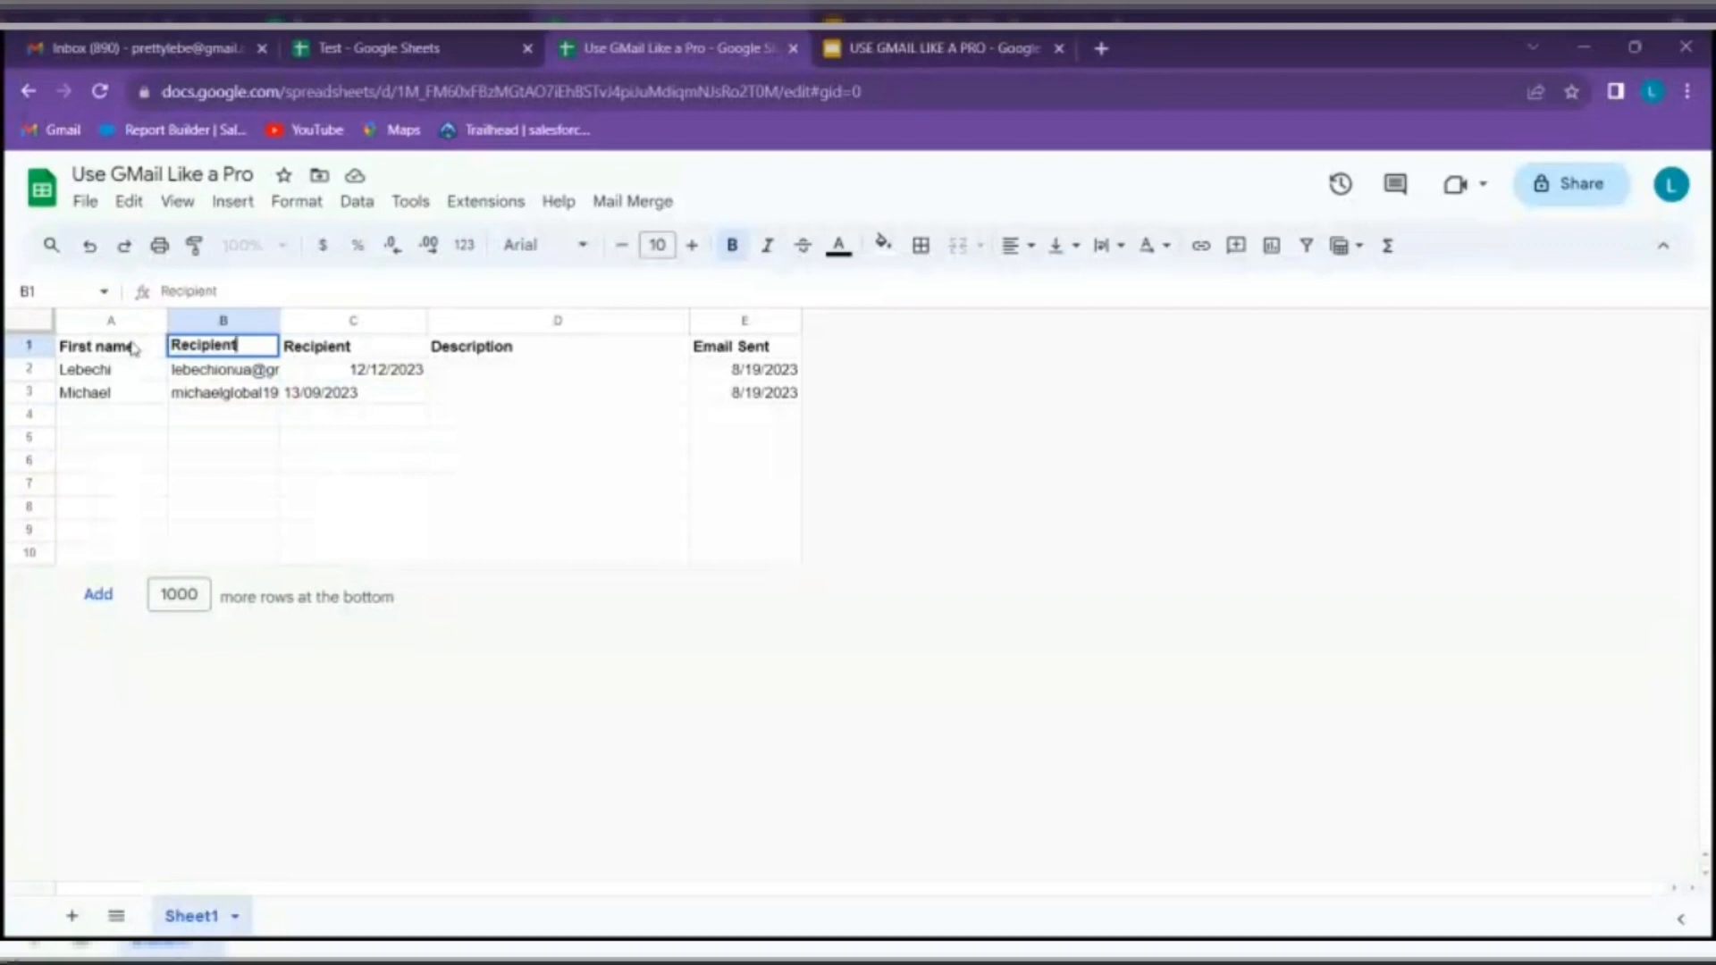
{"action": "left_click", "coordinate": [349, 348]}
{"action": "left_click_drag", "start_coordinate": [351, 345], "coordinate": [315, 352]}
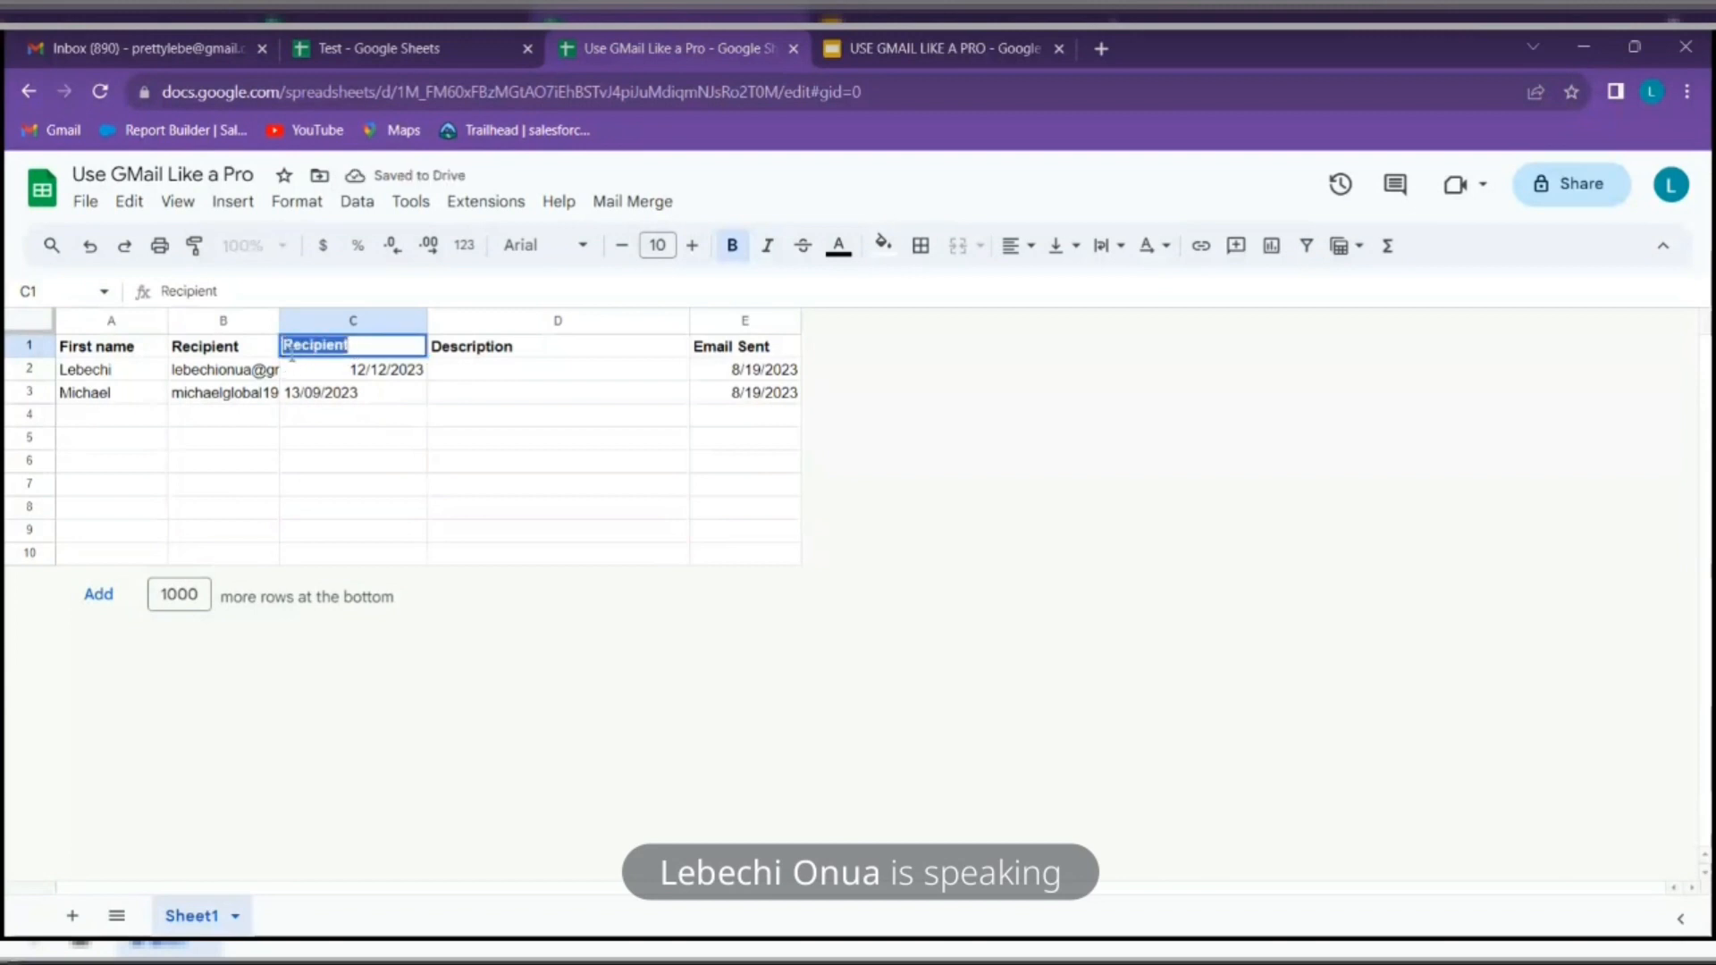
{"action": "type", "text": "Delivery Date"}
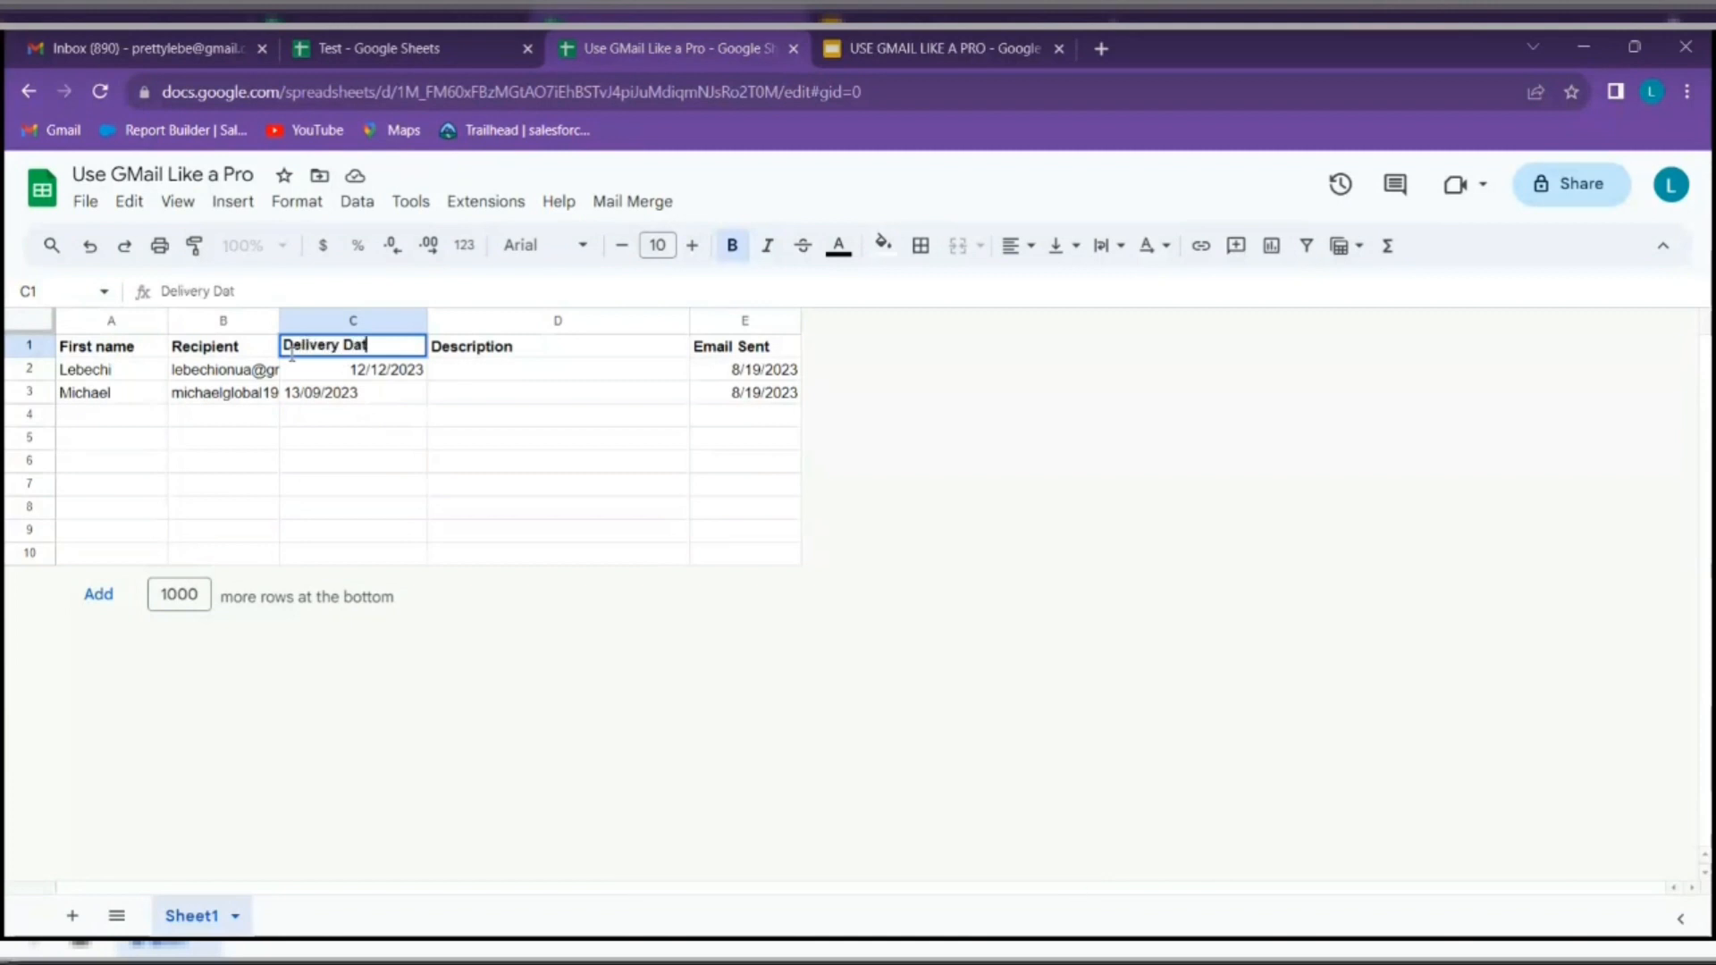
{"action": "left_click", "coordinate": [552, 373]}
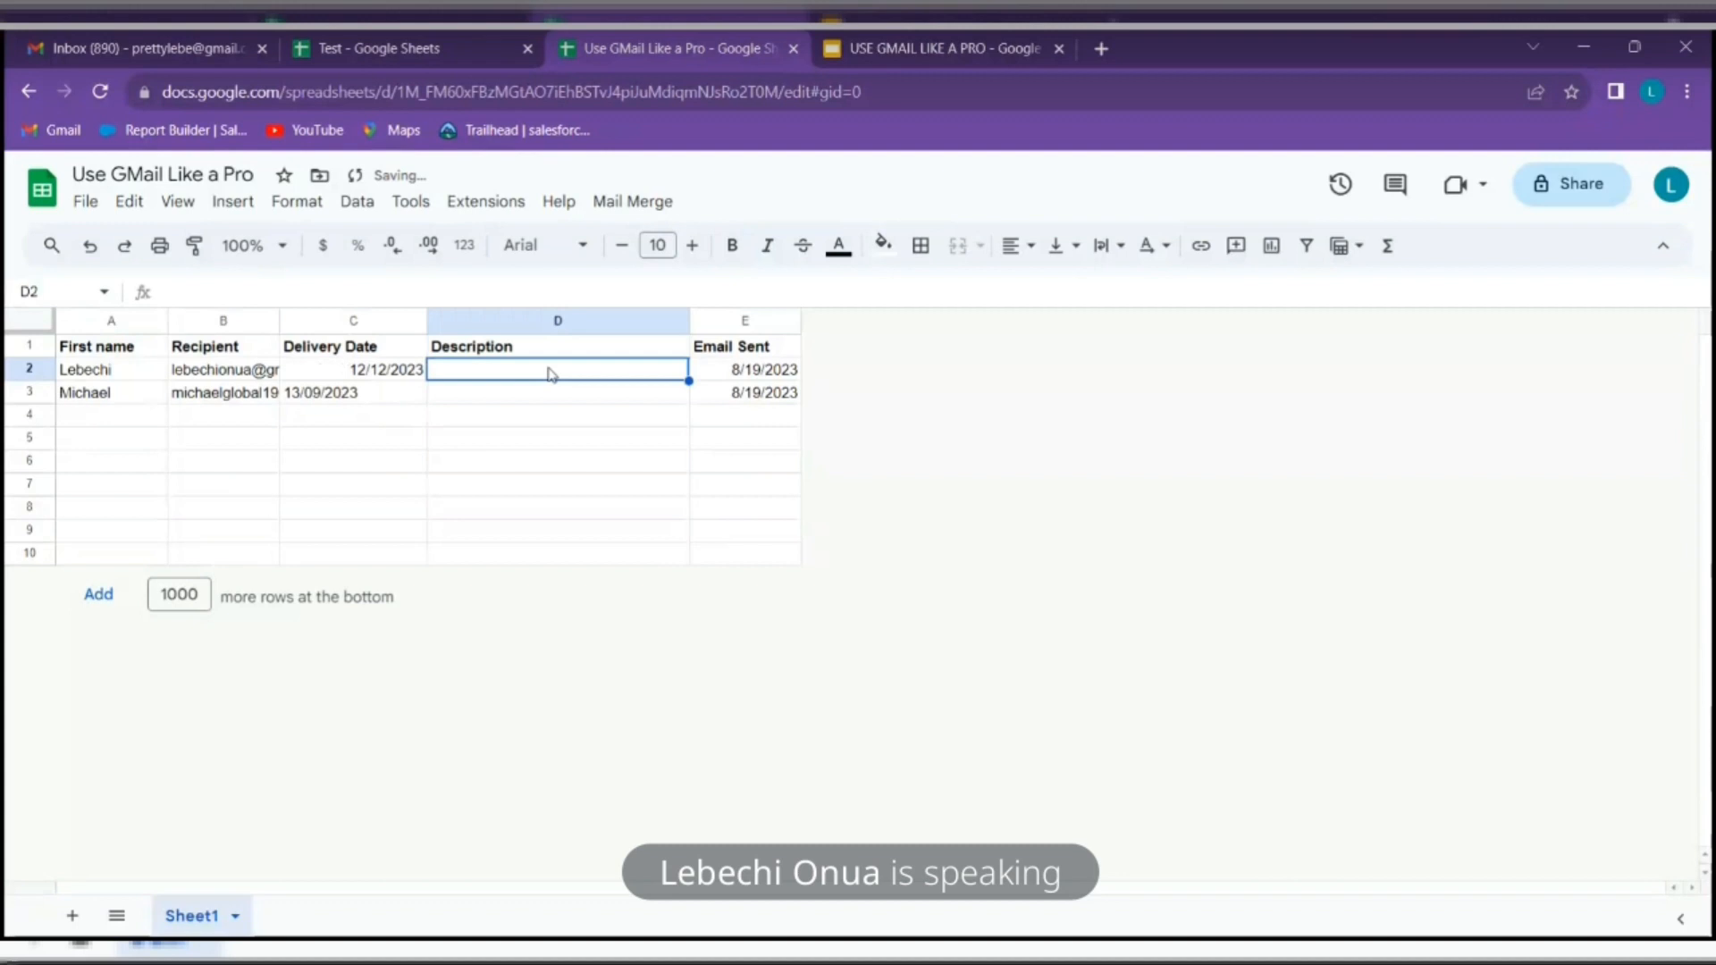
Clear the Email Sent dates in E2 and E3, then point out cells D2 and D3
{"action": "left_click", "coordinate": [736, 369]}
{"action": "key", "text": "Delete"}
{"action": "left_click", "coordinate": [724, 393]}
{"action": "key", "text": "Delete"}
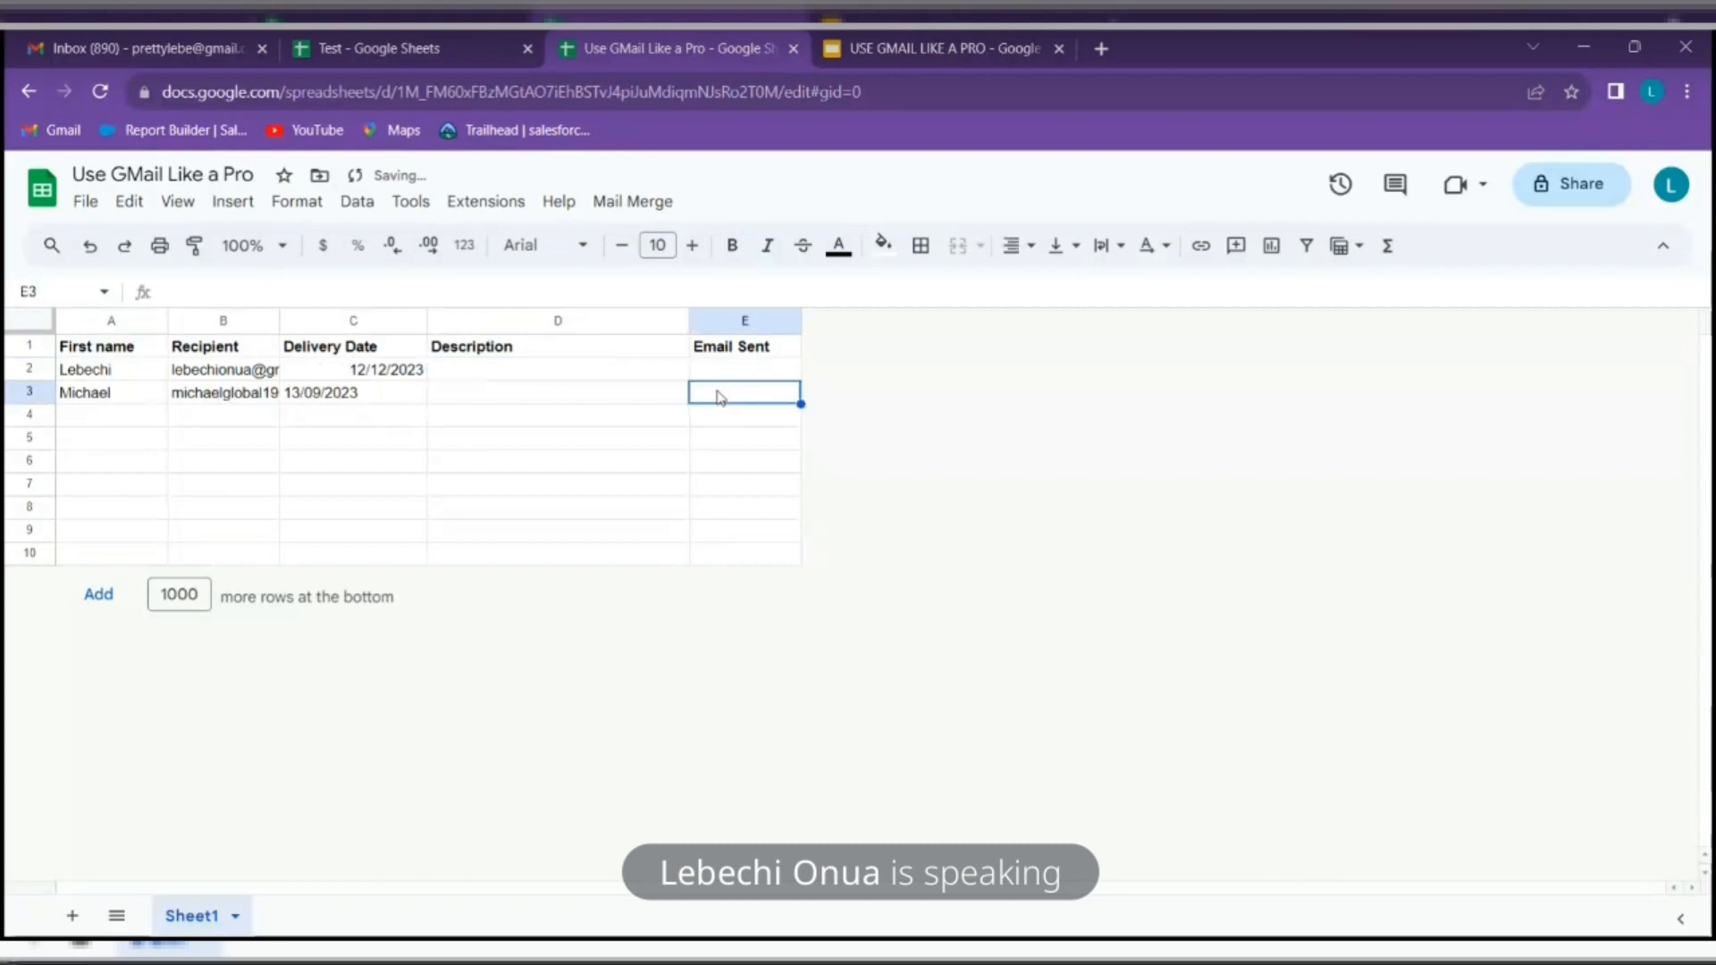
{"action": "left_click", "coordinate": [522, 376]}
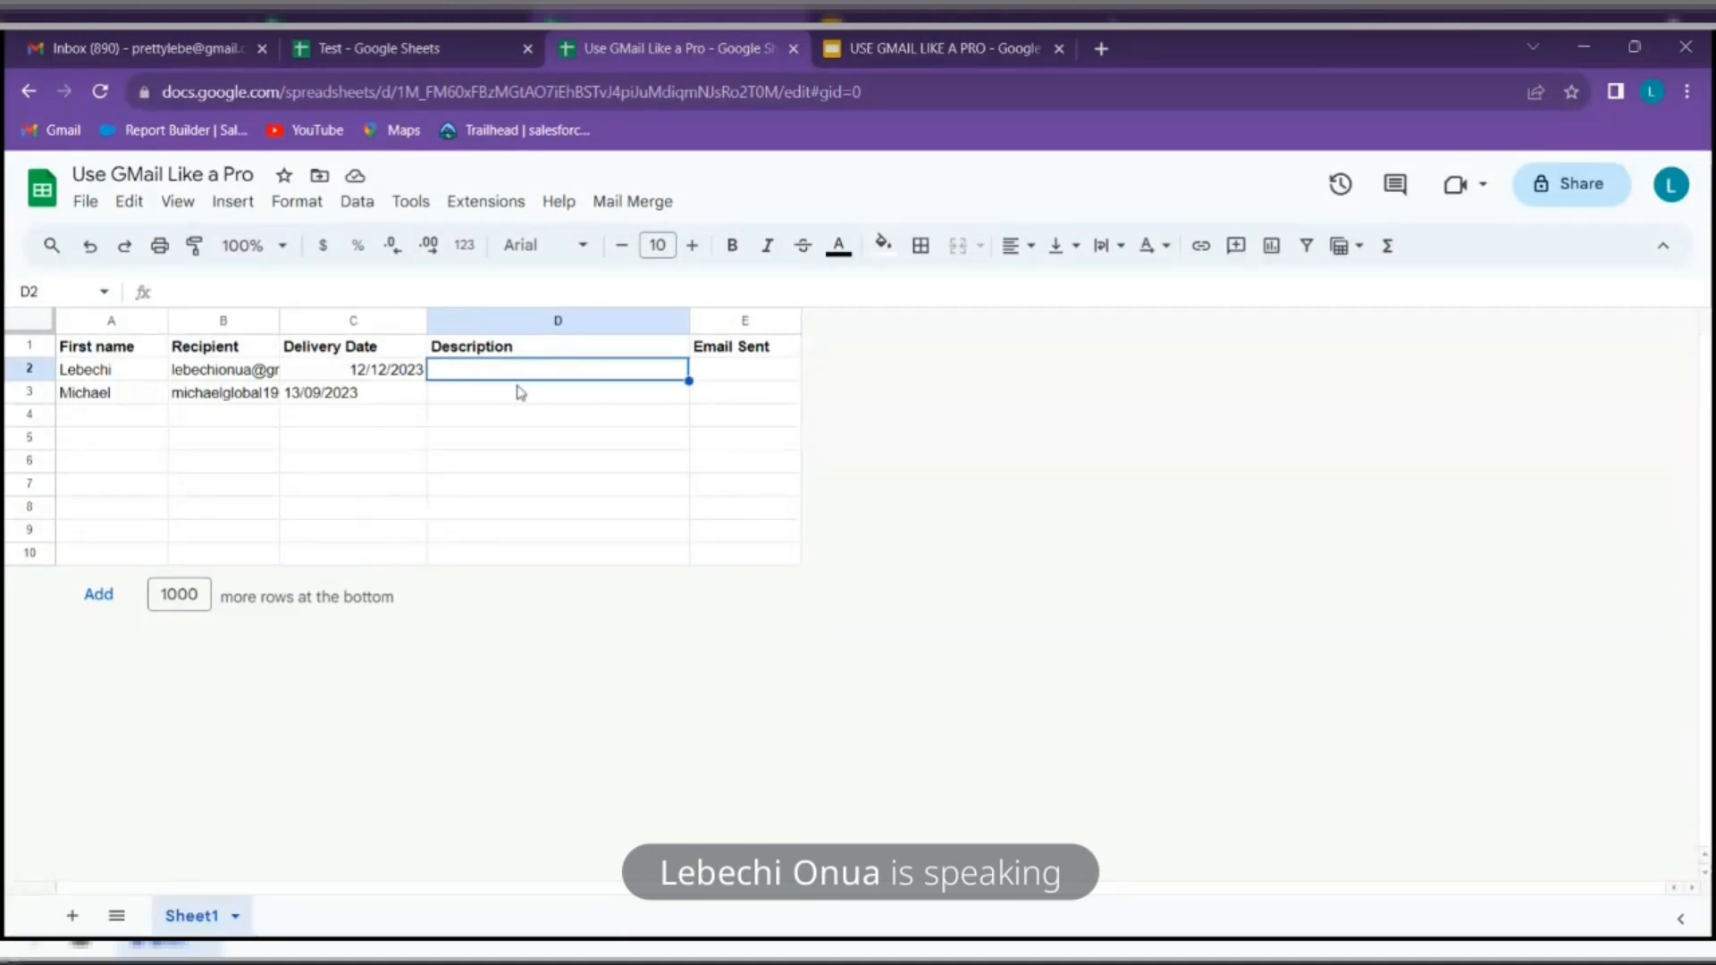
{"action": "left_click", "coordinate": [518, 387]}
{"action": "left_click", "coordinate": [520, 378]}
{"action": "left_click", "coordinate": [522, 391]}
{"action": "left_click", "coordinate": [526, 373]}
{"action": "left_click", "coordinate": [524, 394]}
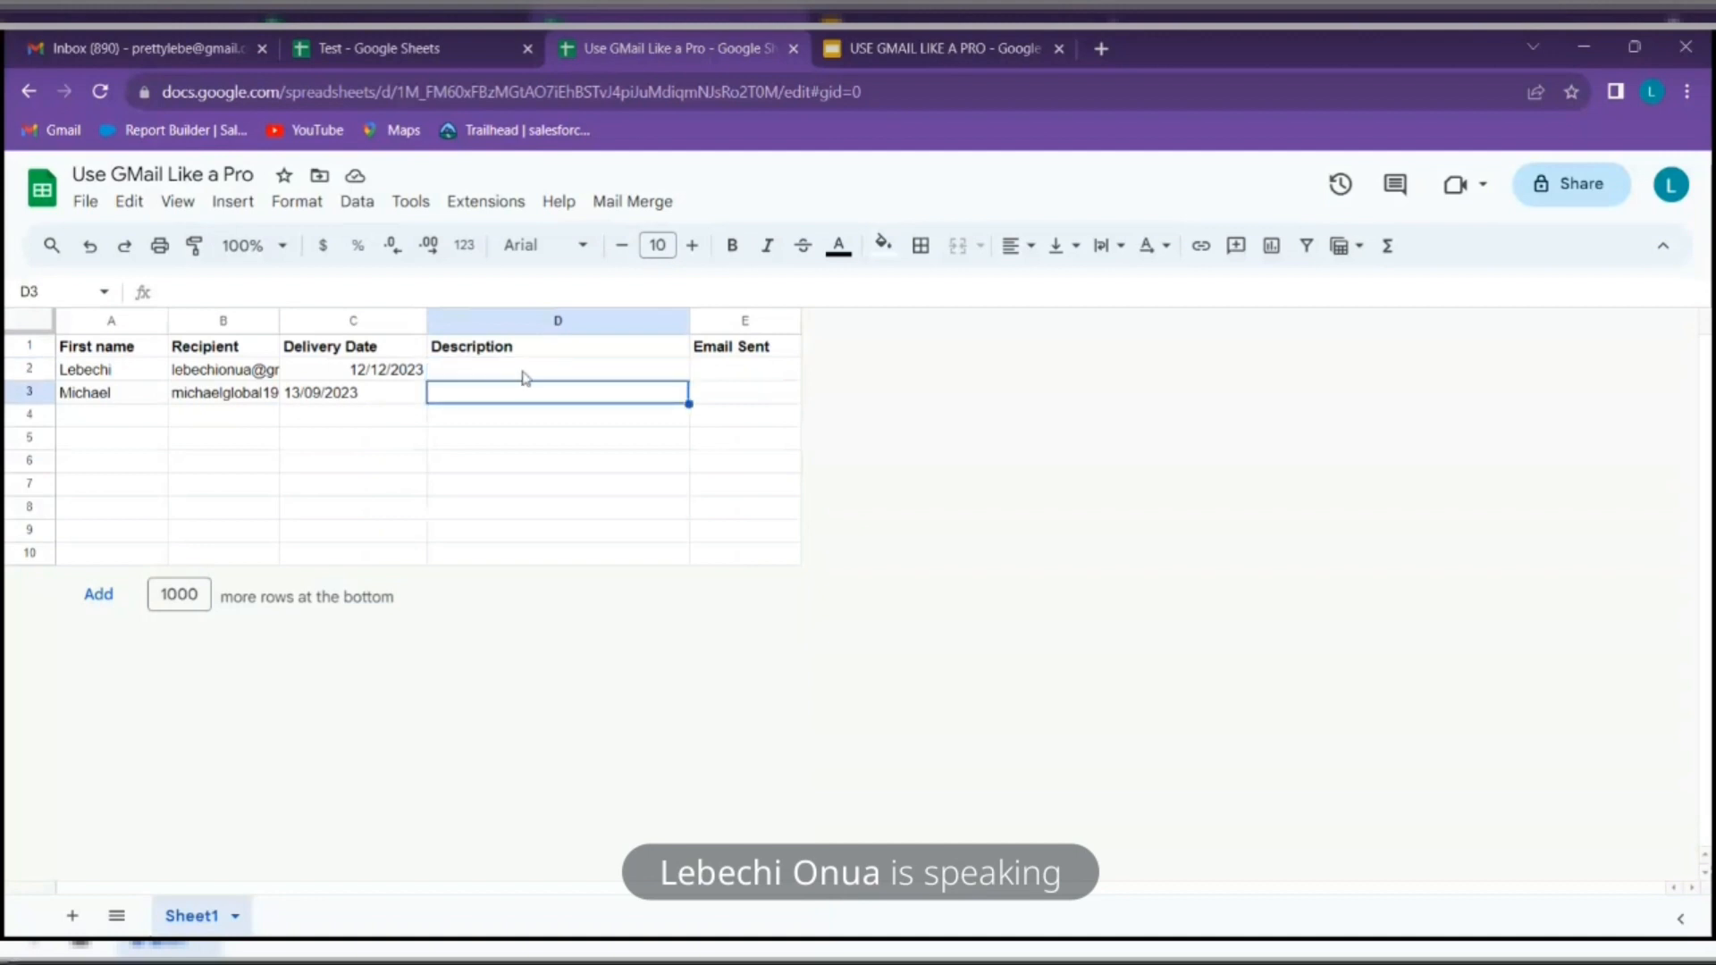
{"action": "left_click", "coordinate": [526, 374]}
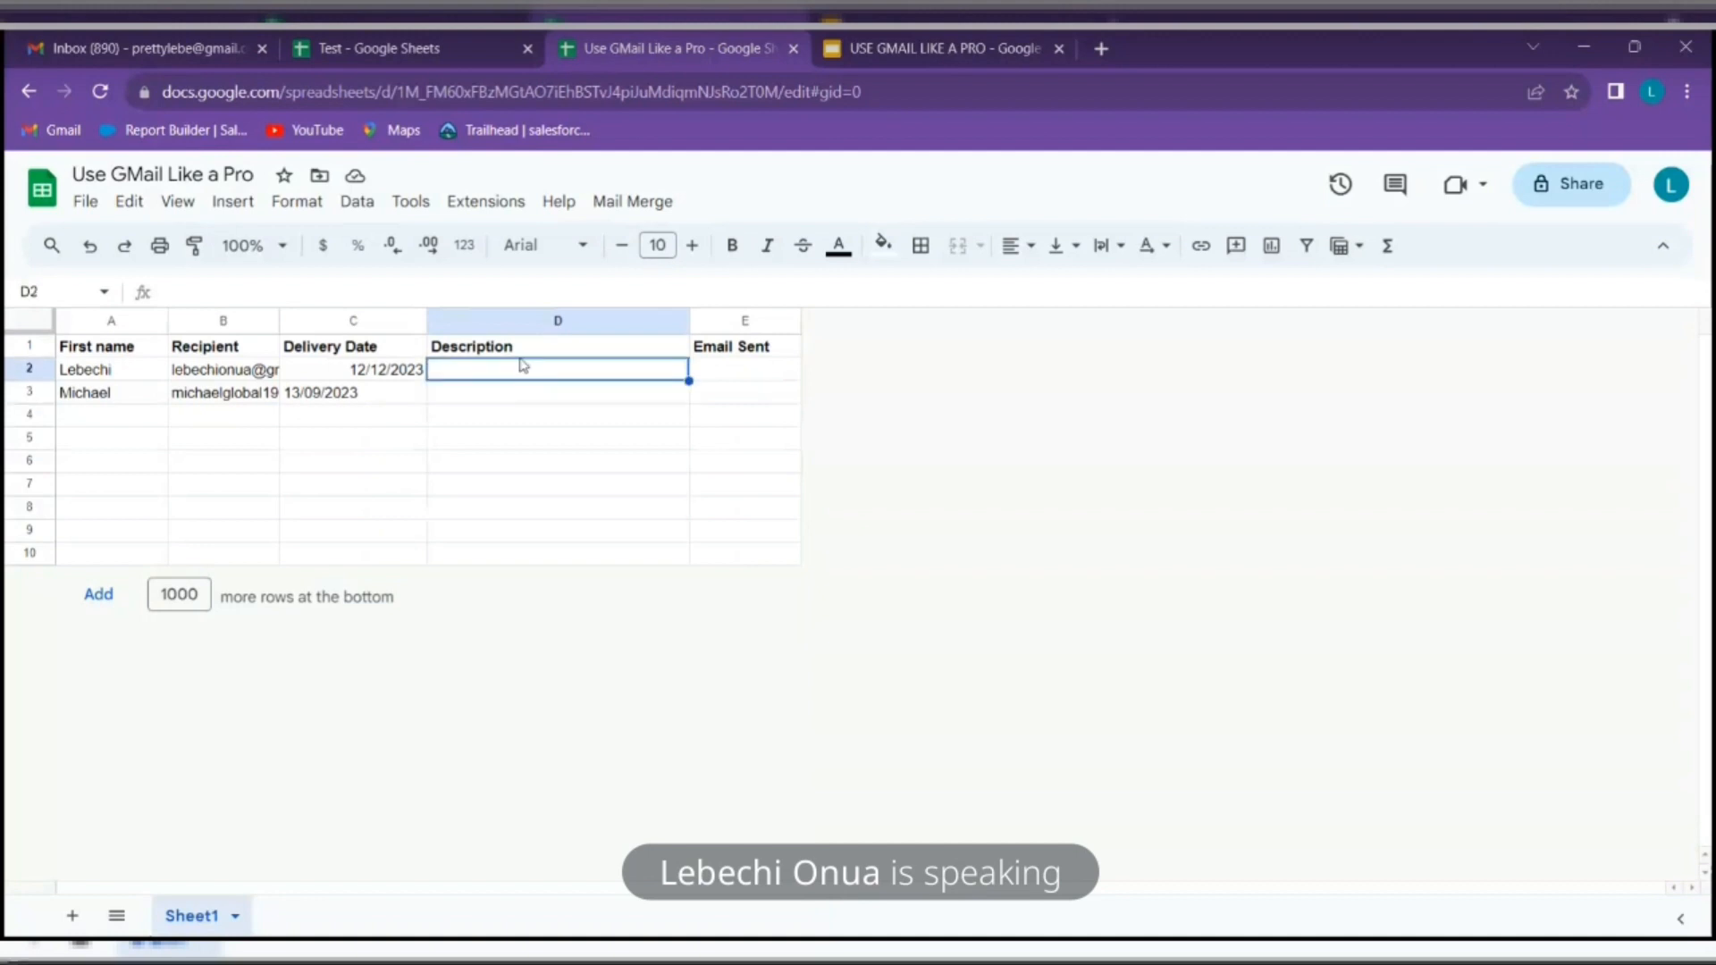
Rename the D1 header to Discount Code and enter DRGY6468 in D2
{"action": "double_click", "coordinate": [512, 345]}
{"action": "left_click_drag", "start_coordinate": [466, 345], "coordinate": [417, 355]}
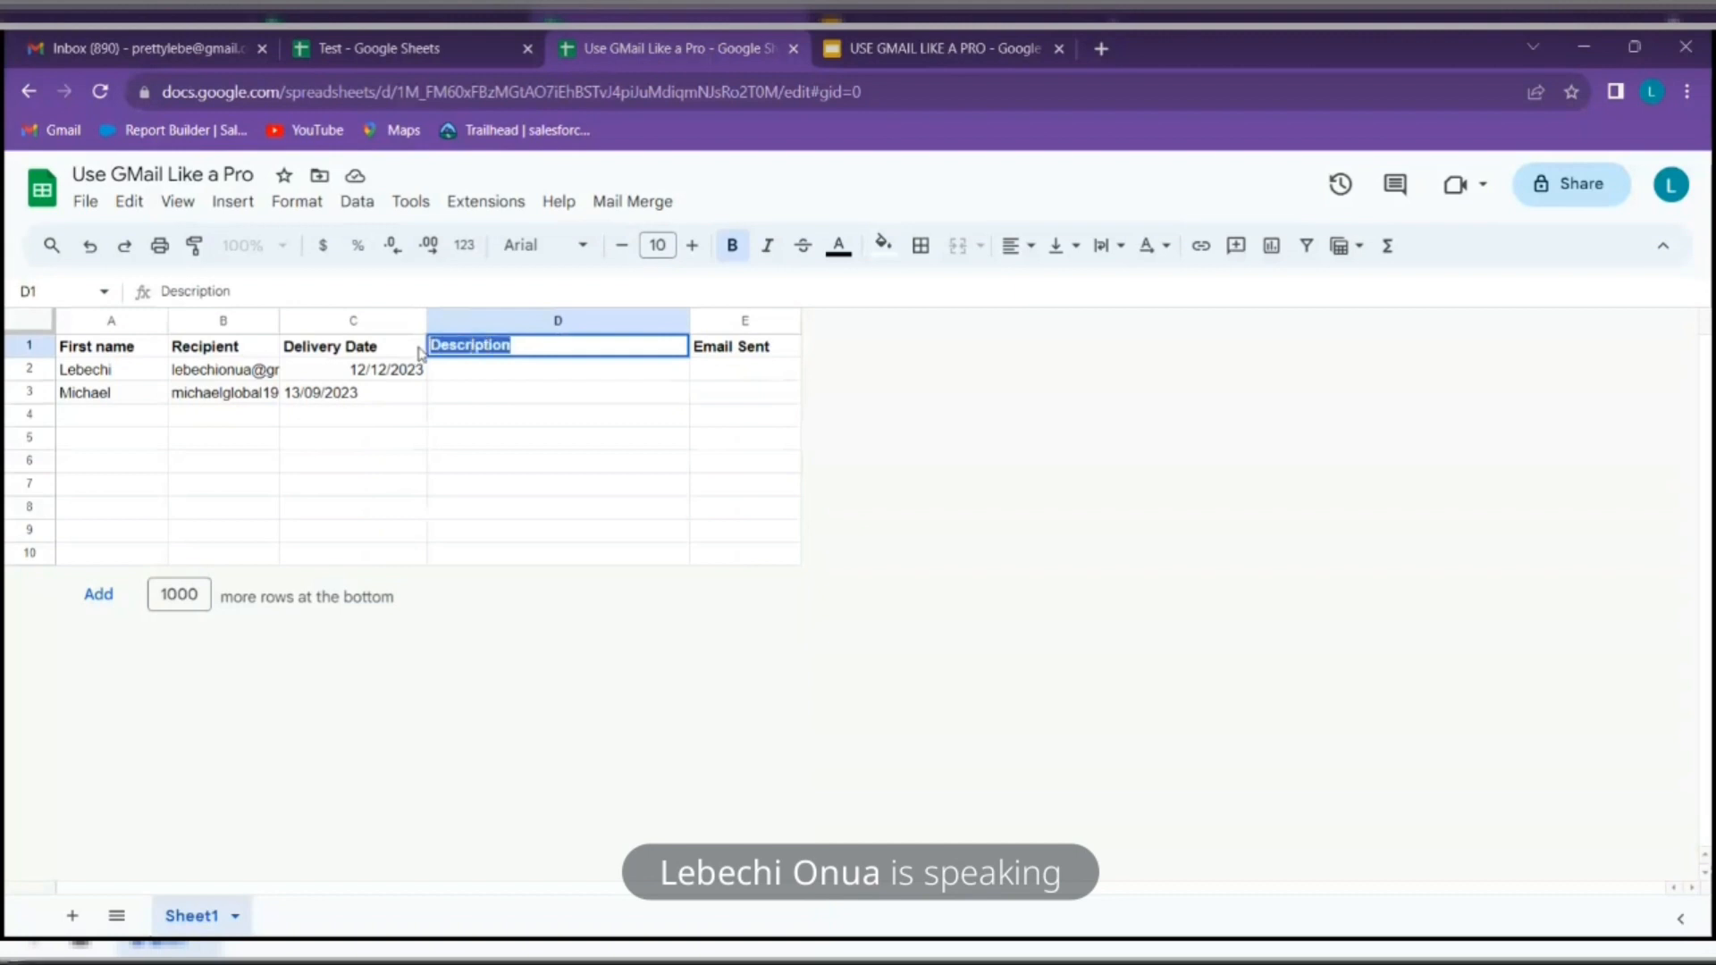
{"action": "type", "text": "Discount Code"}
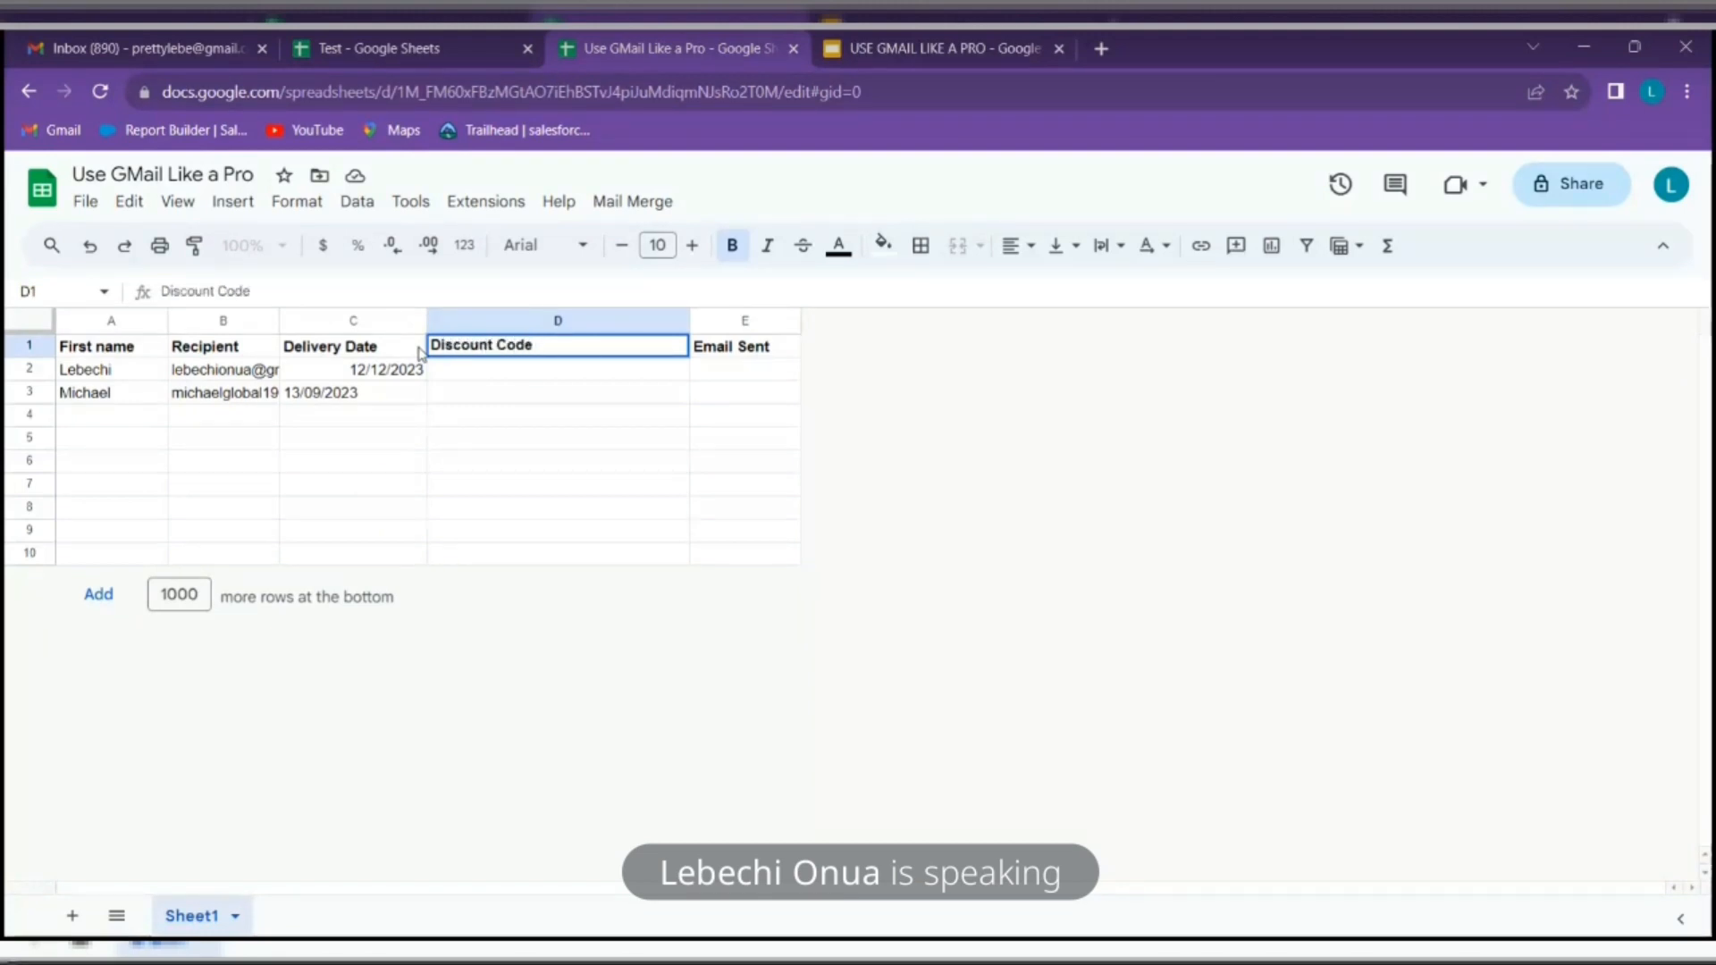
{"action": "left_click", "coordinate": [472, 369]}
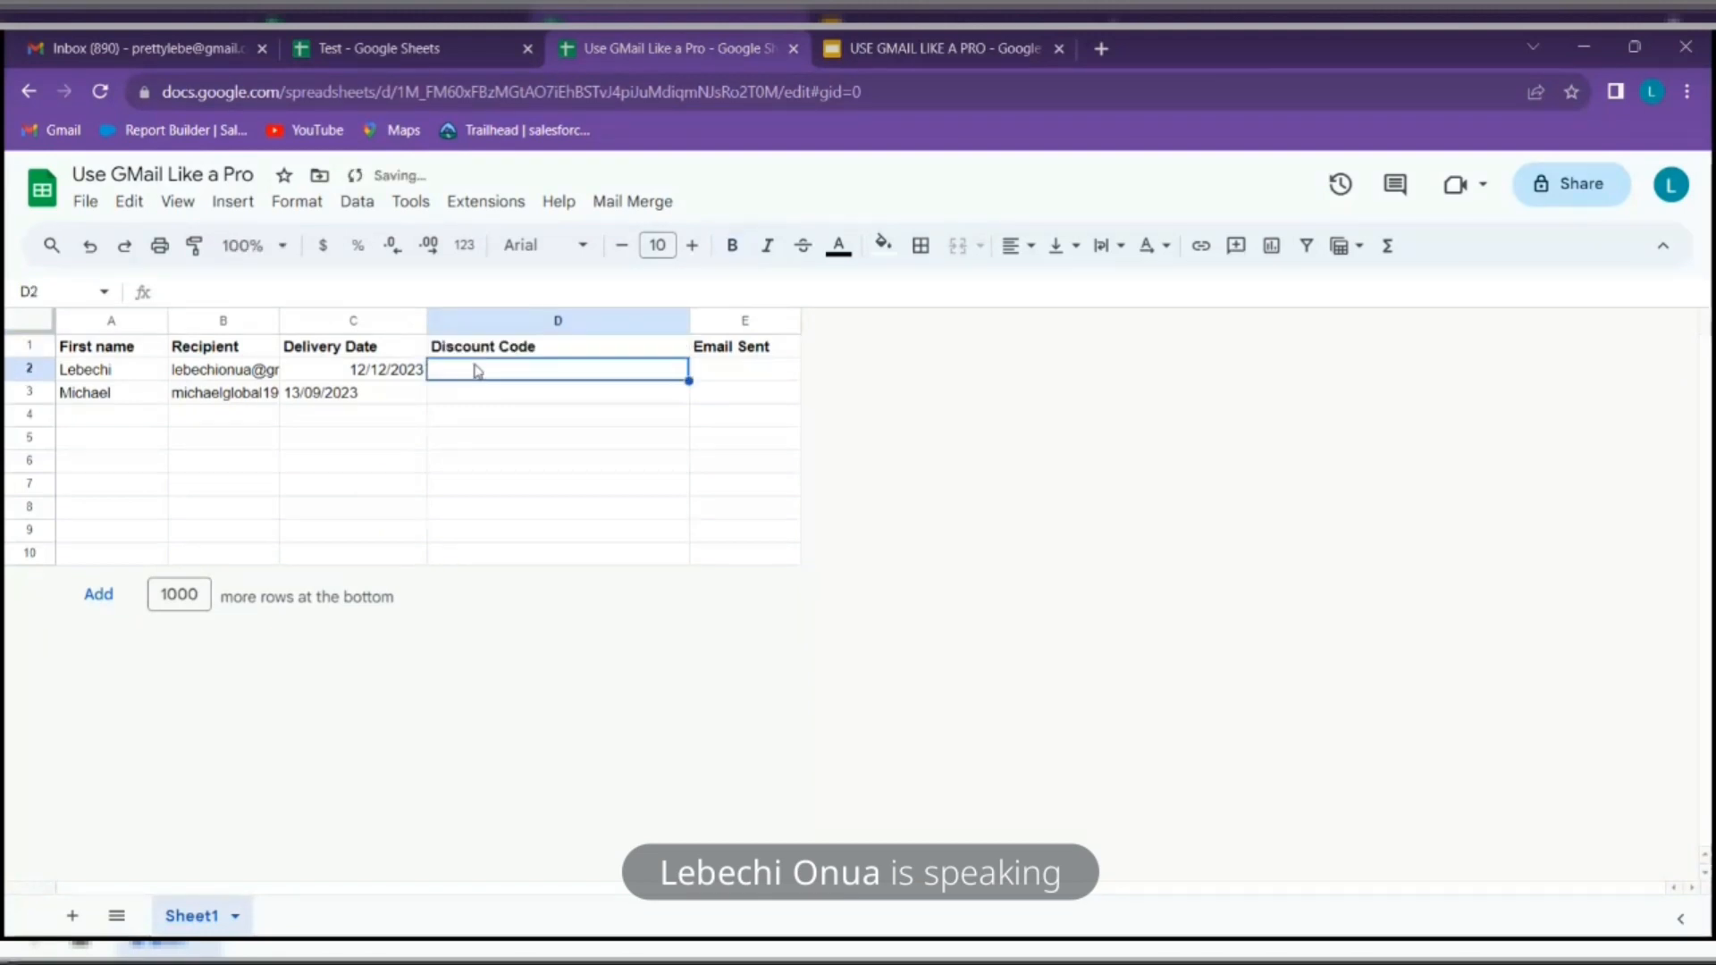
{"action": "type", "text": "DRGY6468"}
{"action": "left_click", "coordinate": [548, 414]}
Fill the discount code down so D3 gets DRGY6469
{"action": "left_click", "coordinate": [556, 369]}
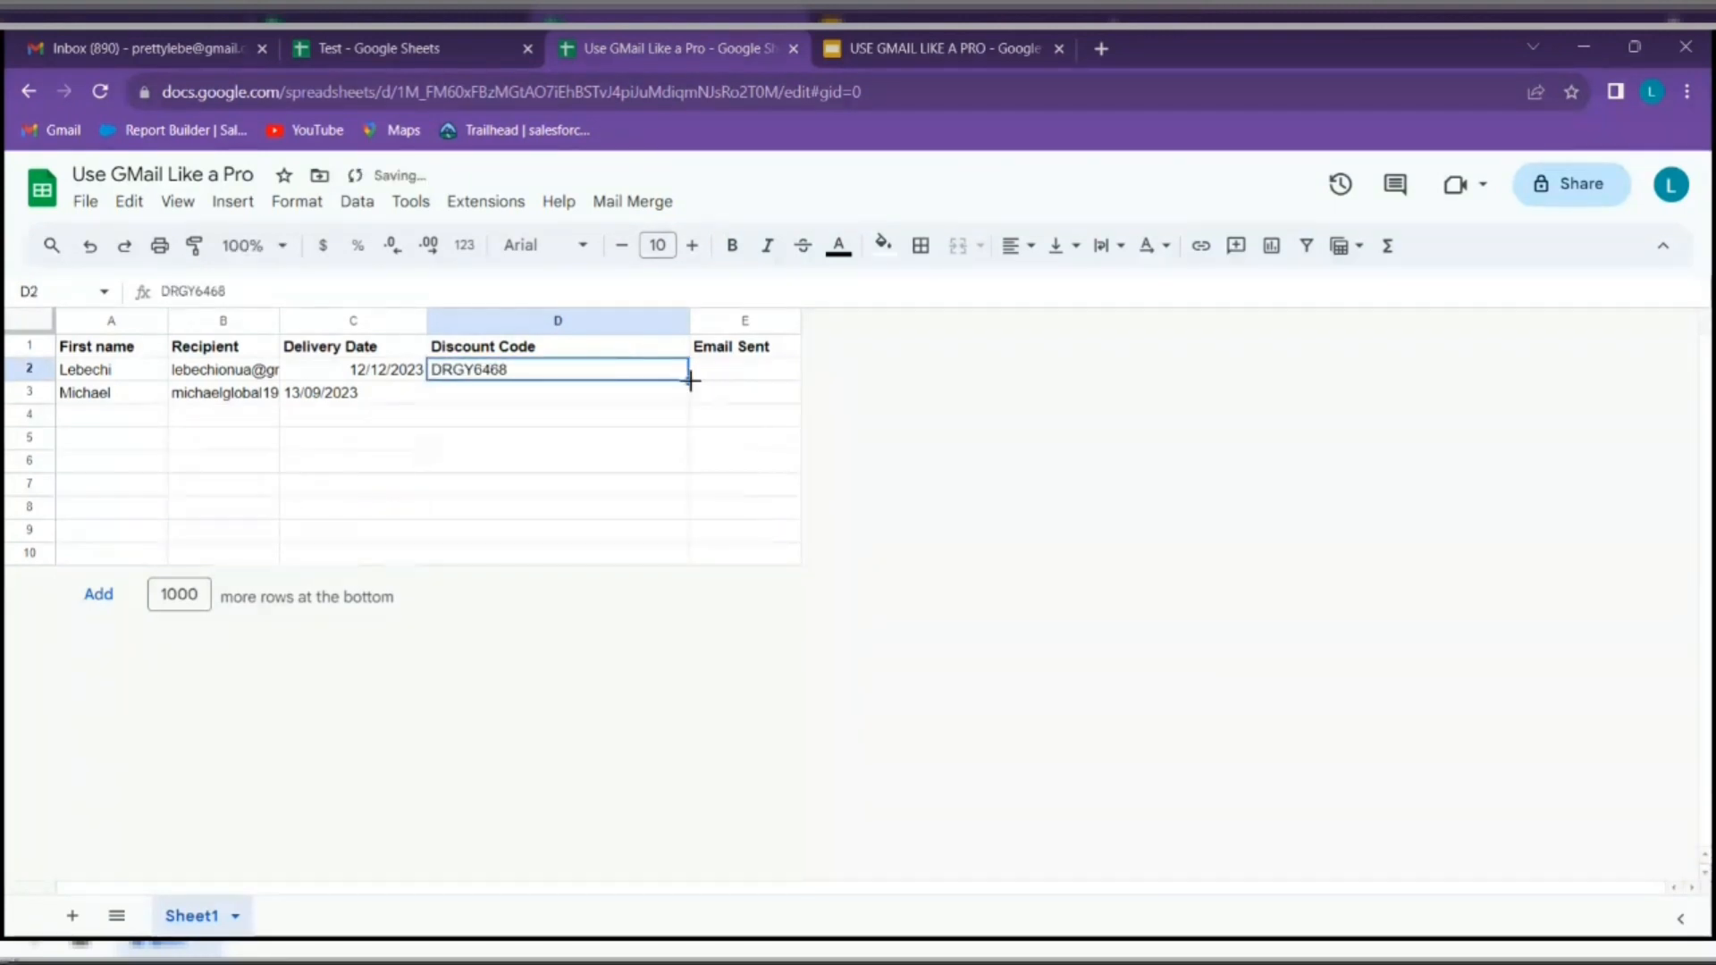
{"action": "left_click_drag", "start_coordinate": [690, 381], "coordinate": [693, 402]}
{"action": "left_click", "coordinate": [432, 507]}
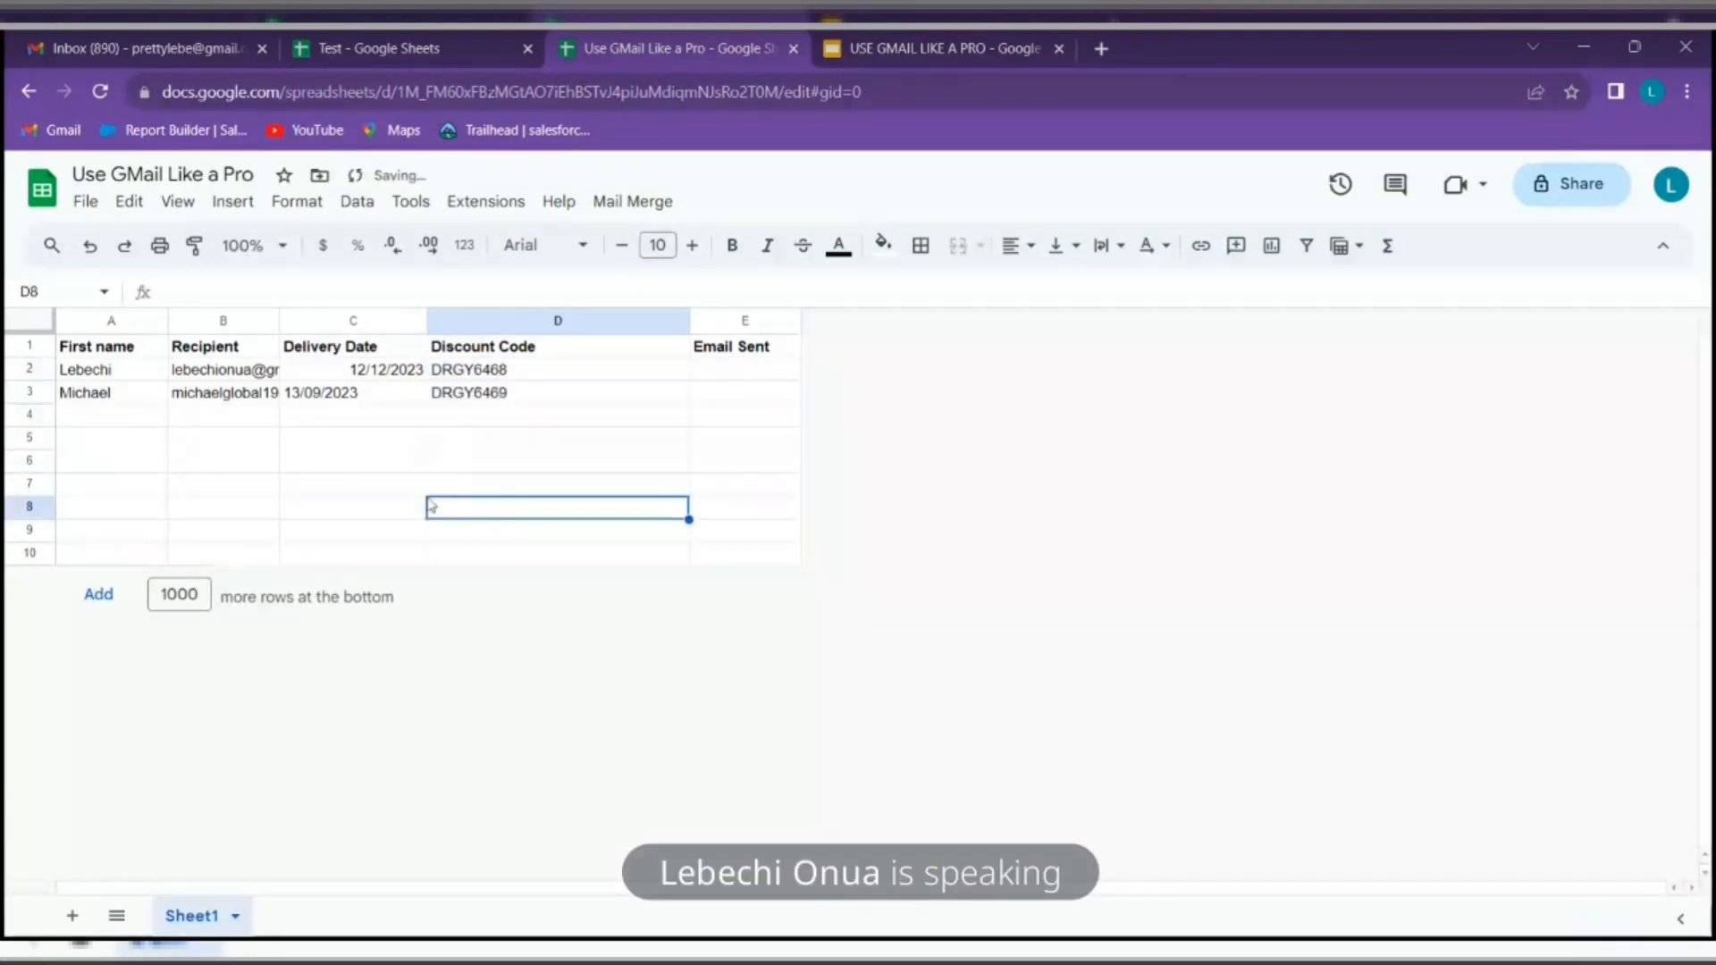
Add a third recipient's first name, e-mail and 15/10/2023 delivery date in row 4, widening column B
{"action": "left_click", "coordinate": [132, 422]}
{"action": "type", "text": "Lola"}
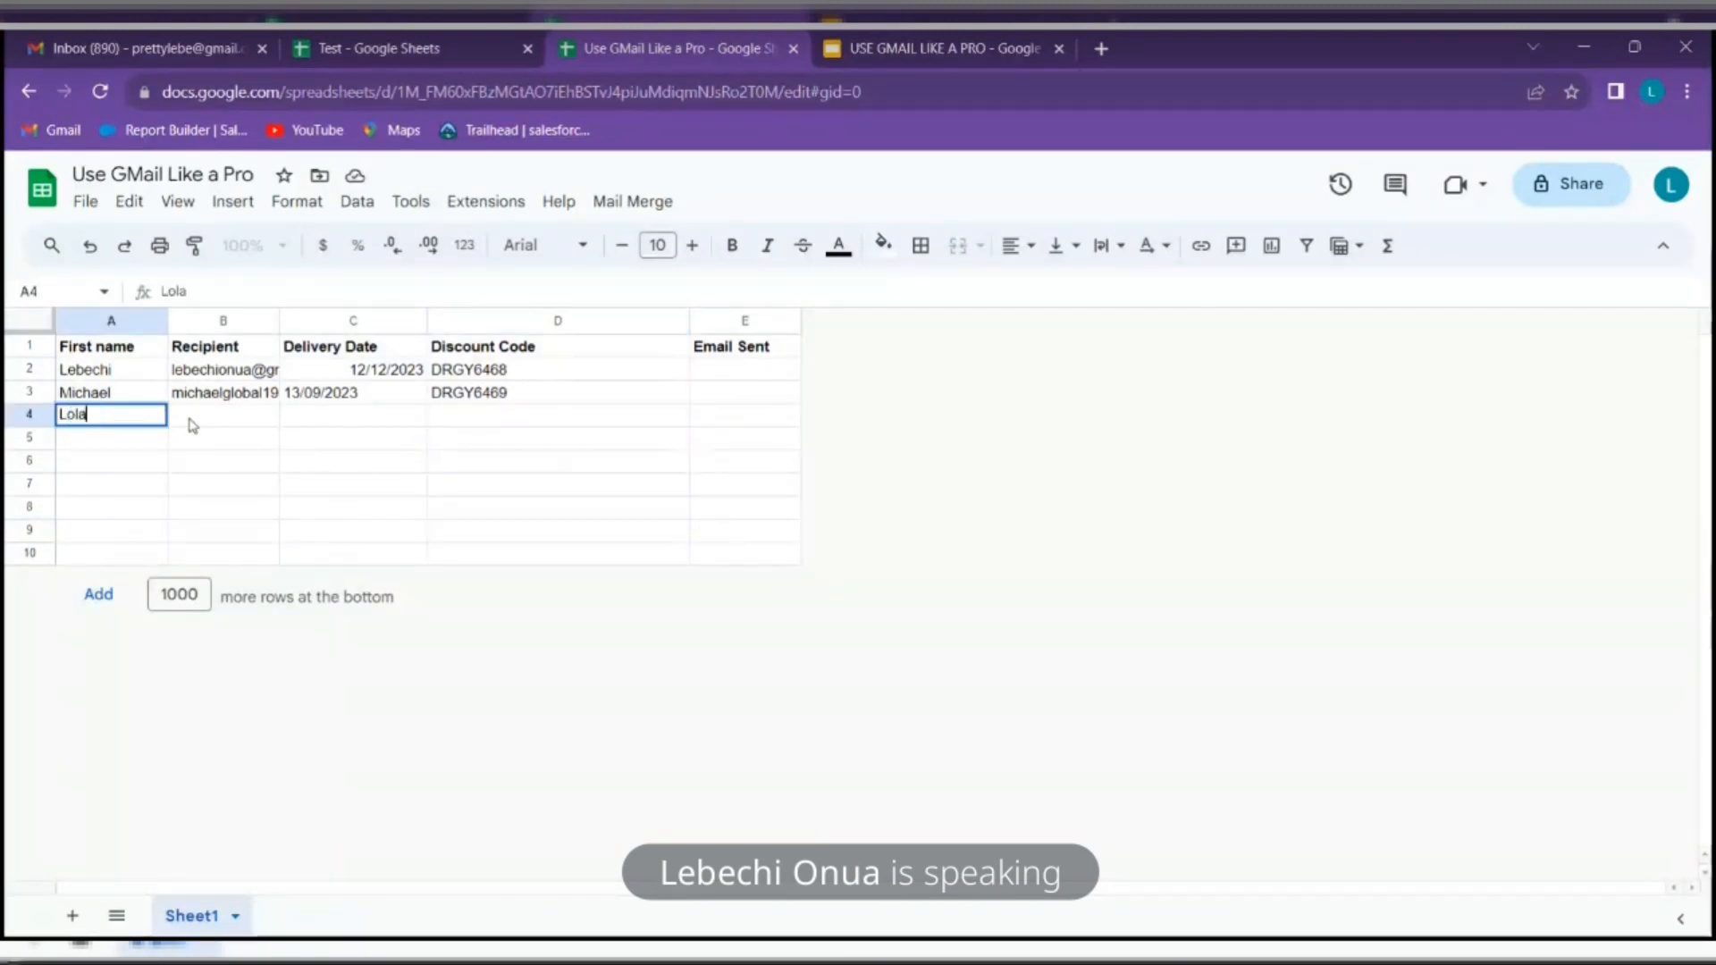
{"action": "left_click", "coordinate": [189, 418]}
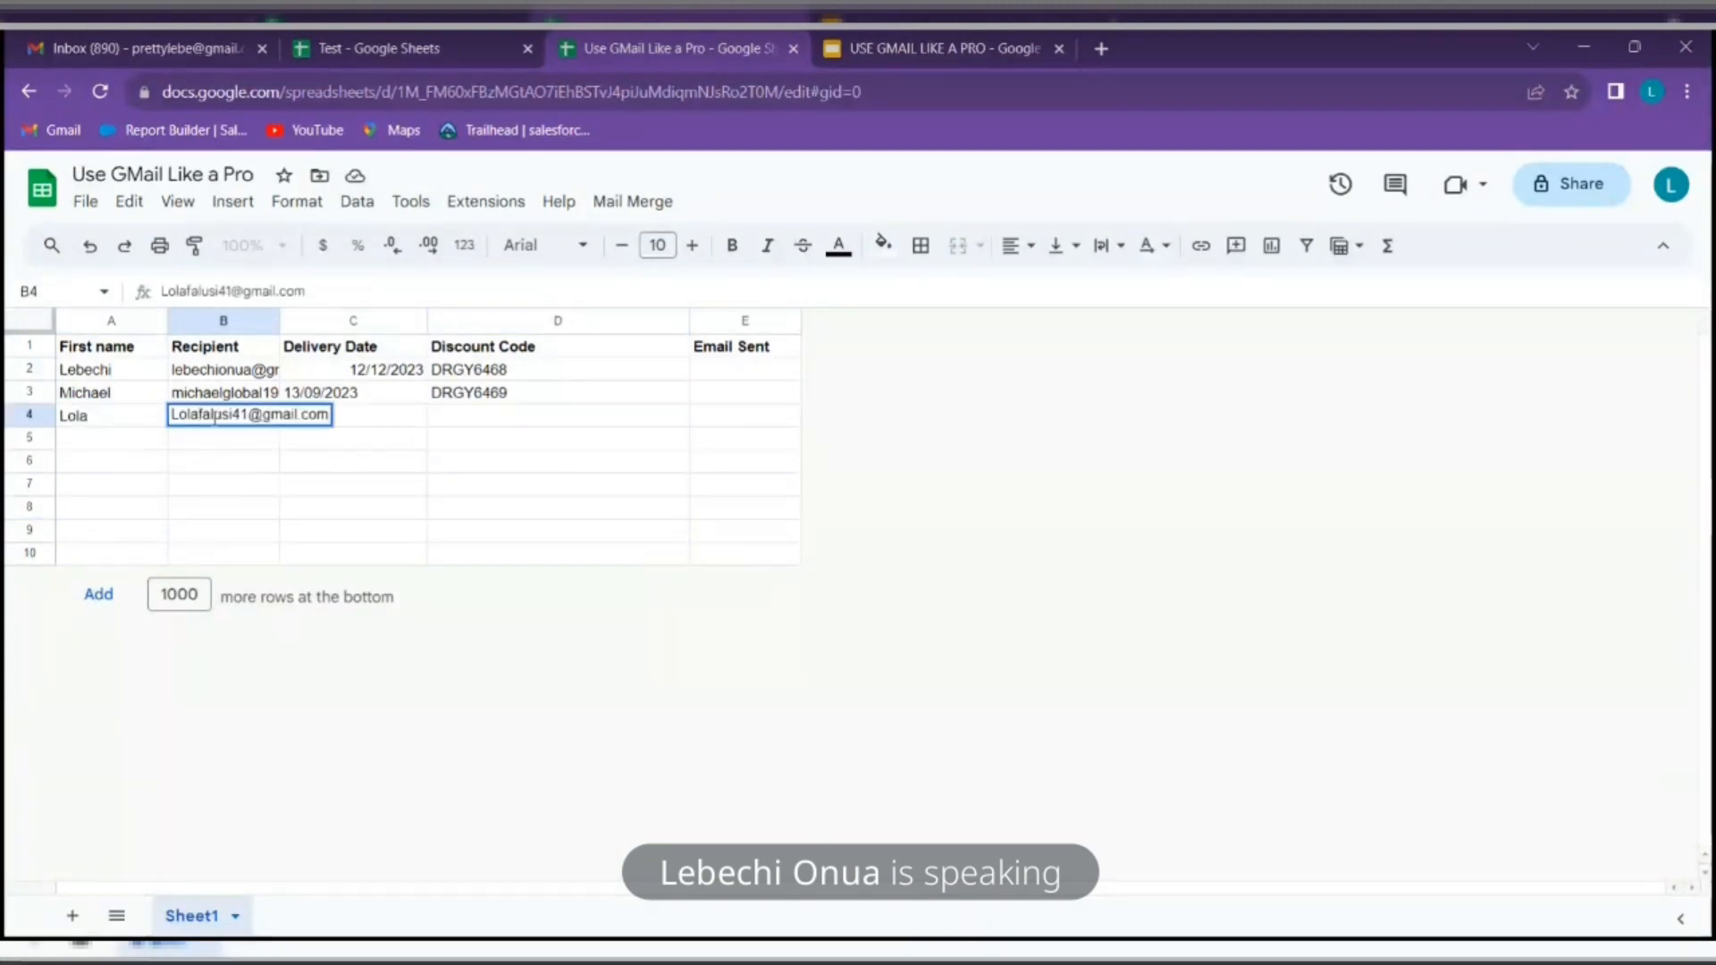
{"action": "left_click", "coordinate": [379, 422]}
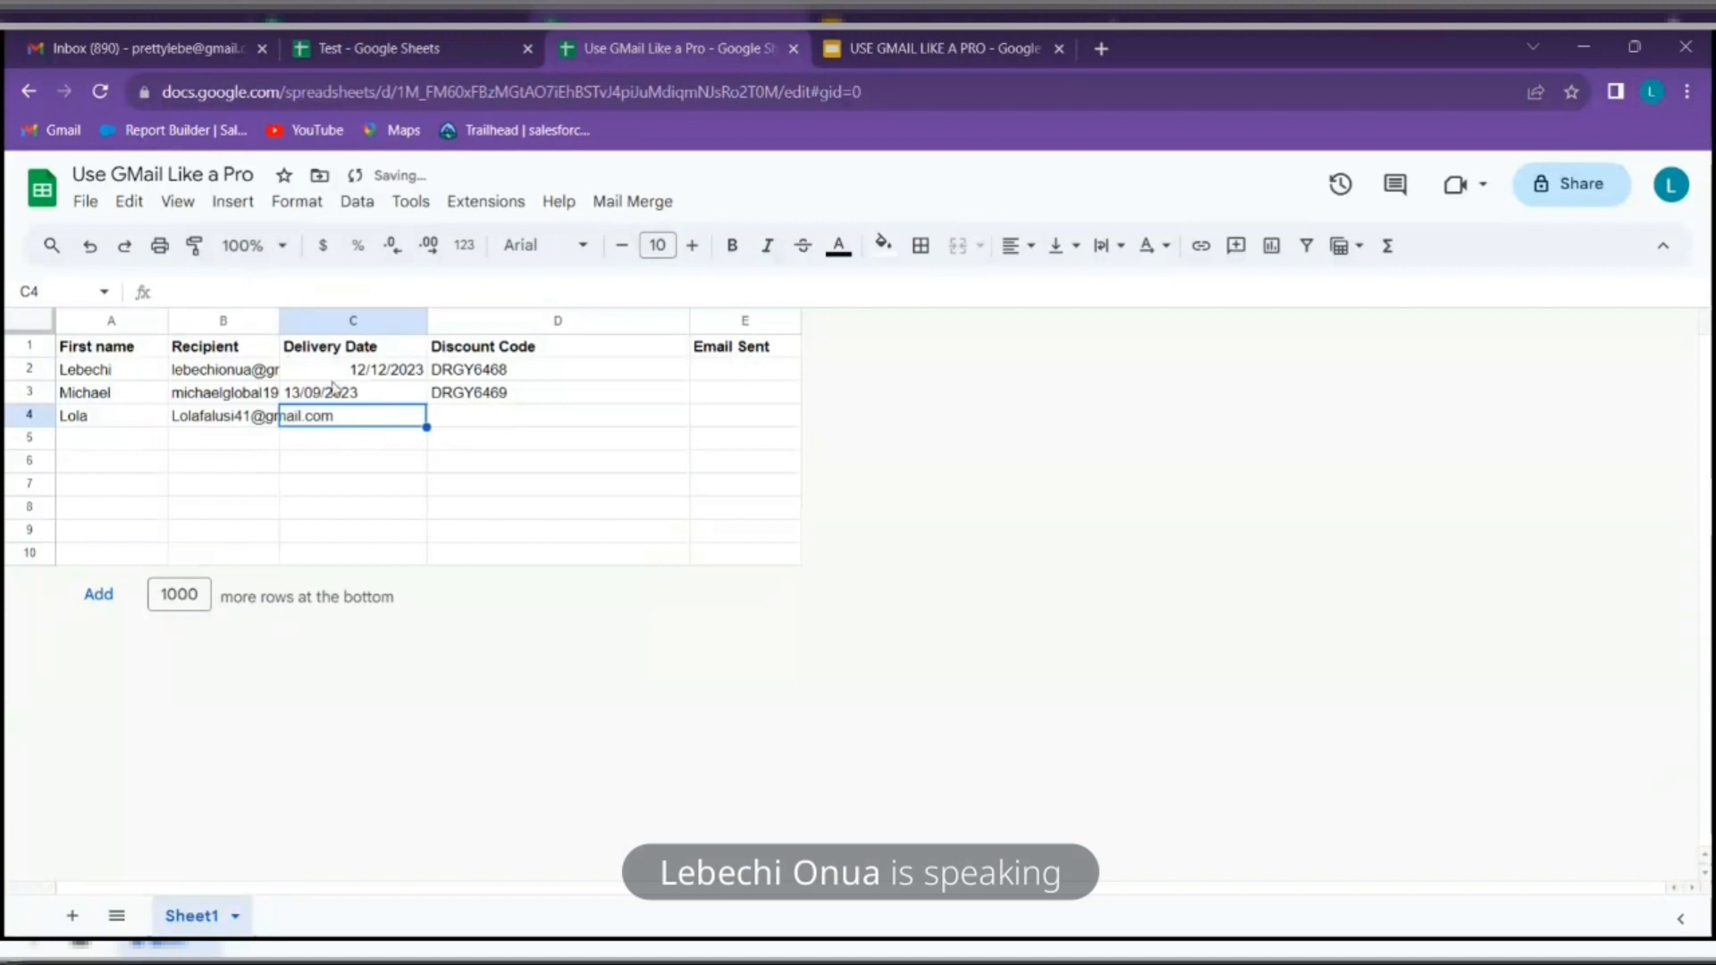
{"action": "left_click_drag", "start_coordinate": [279, 320], "coordinate": [370, 320]}
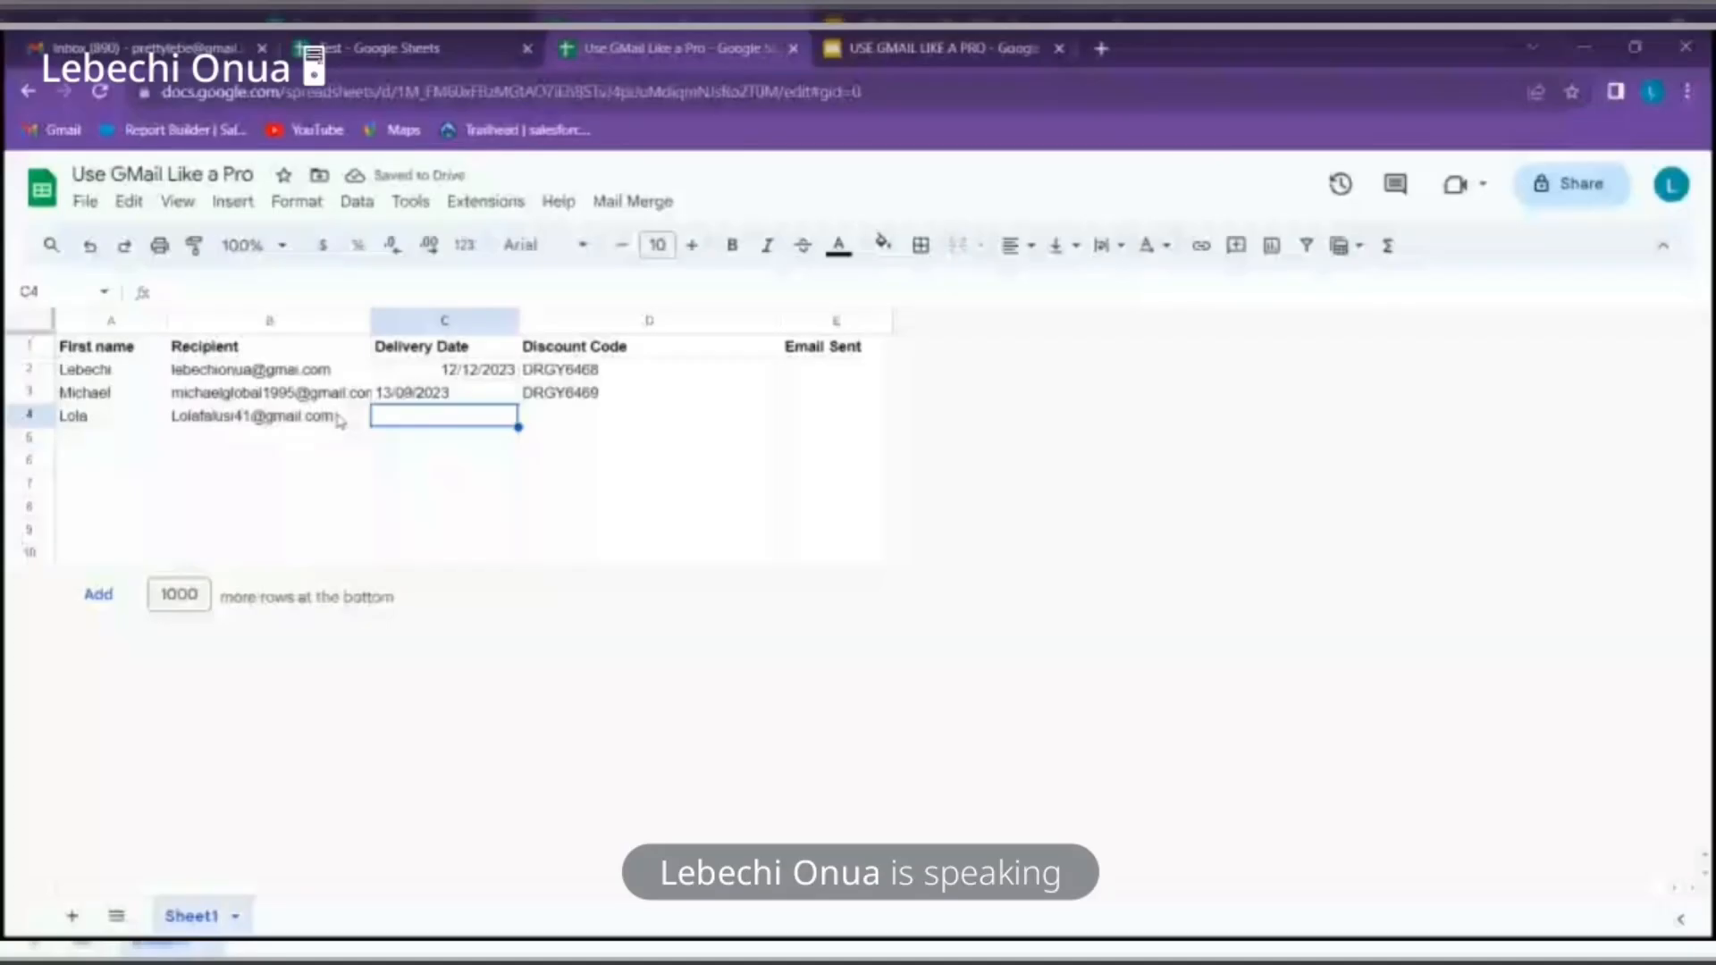
{"action": "type", "text": "15/10/2023"}
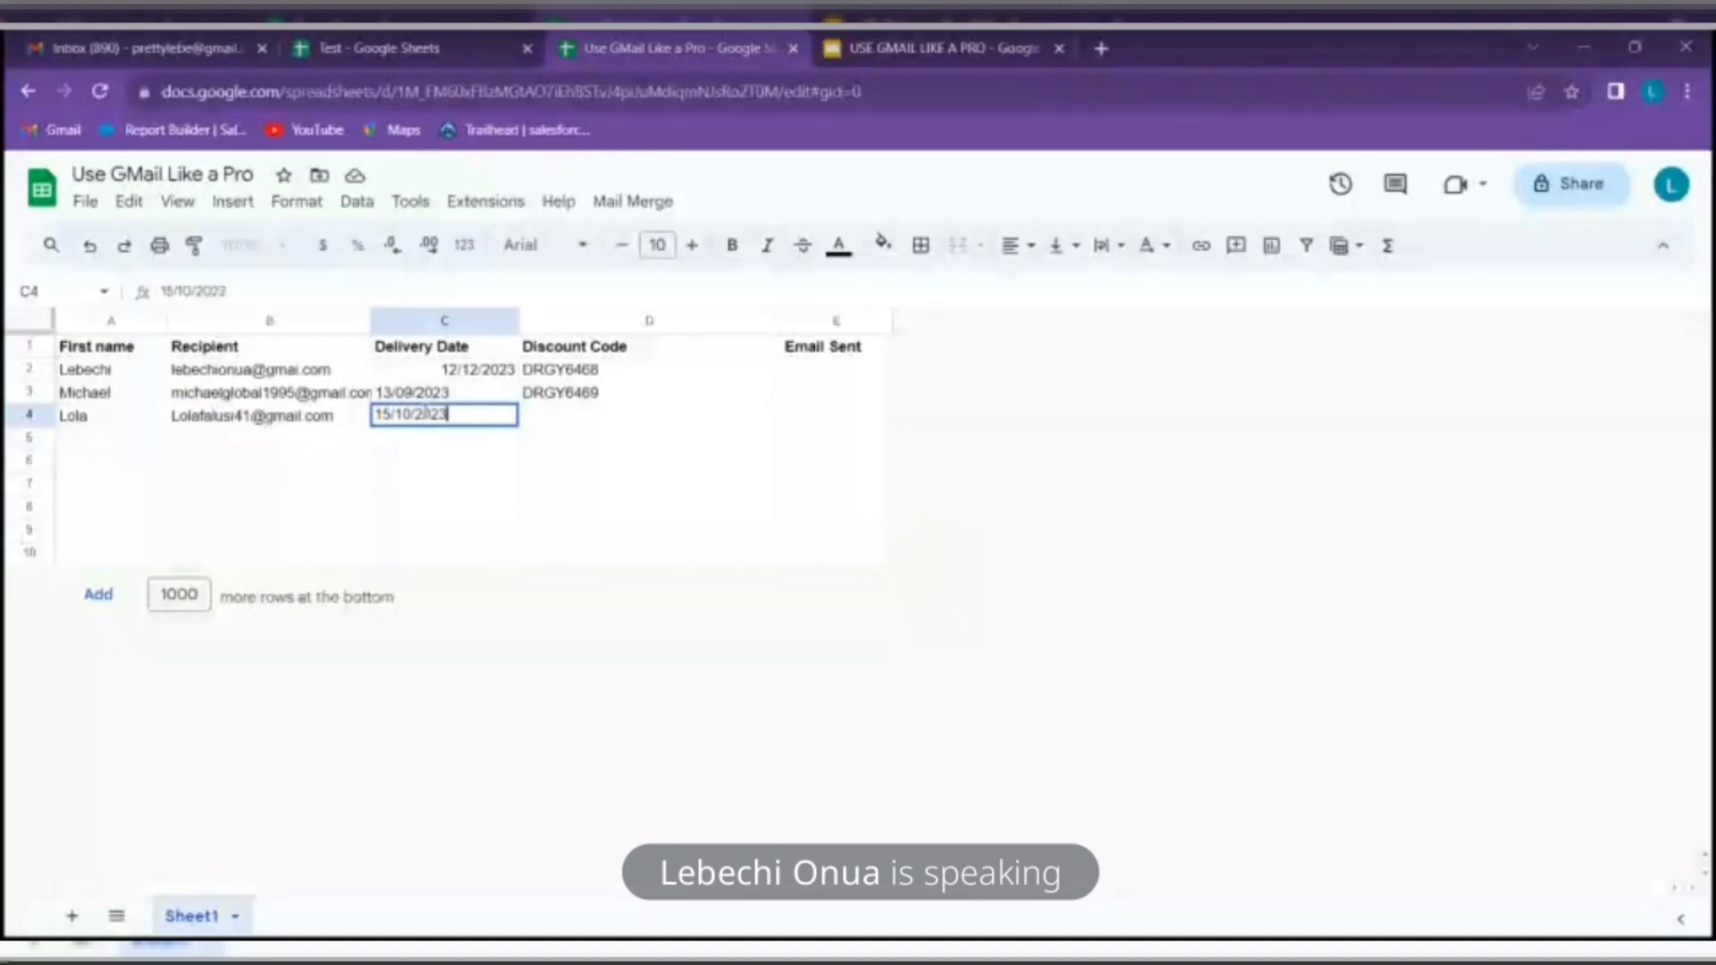
Extend the discount codes so D4 gets DRGY6470
{"action": "left_click", "coordinate": [625, 394]}
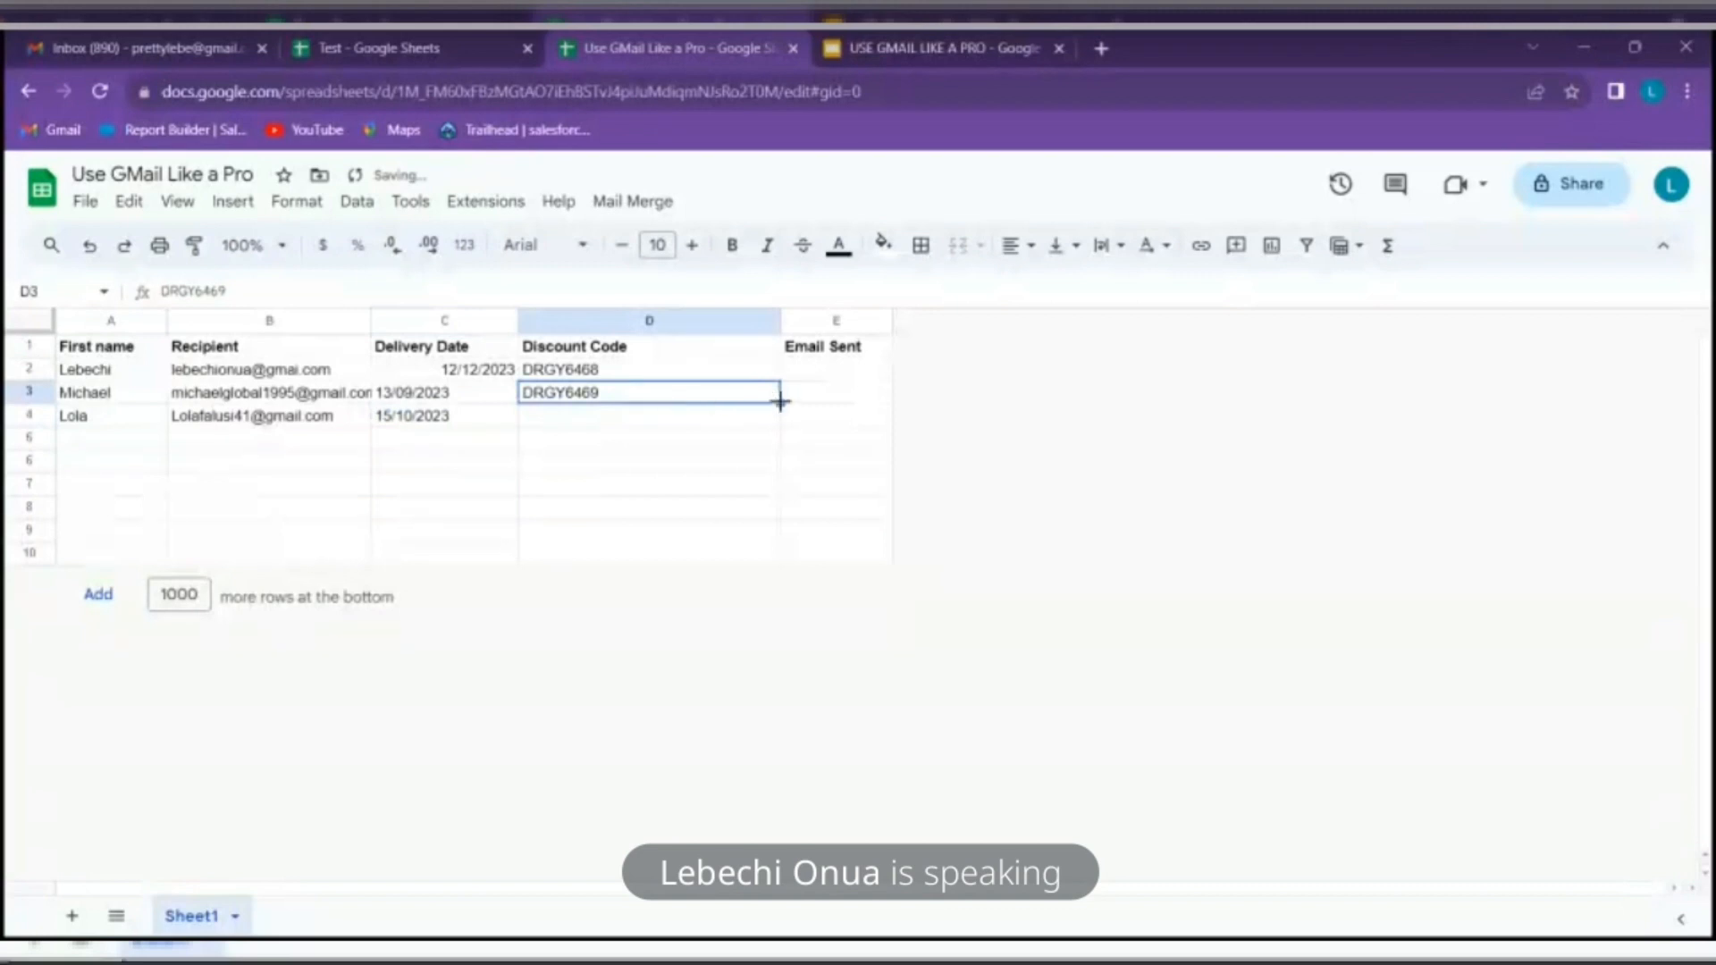
{"action": "left_click_drag", "start_coordinate": [782, 408], "coordinate": [782, 427]}
{"action": "left_click", "coordinate": [743, 550]}
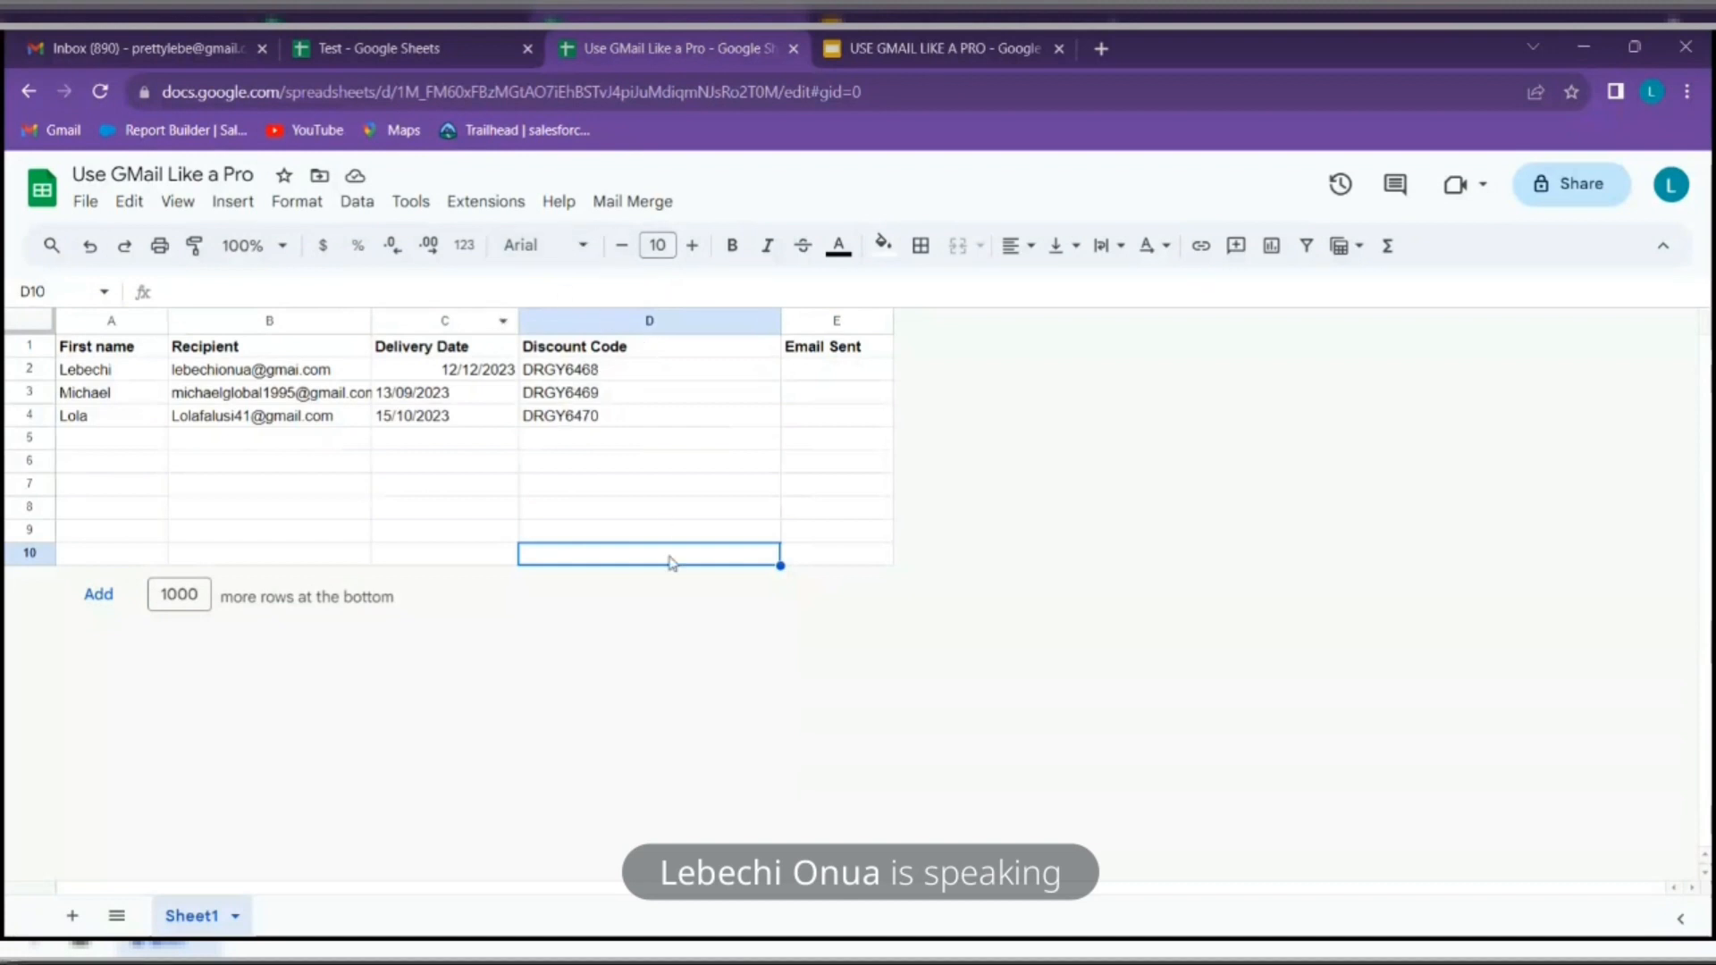
Show the Mail Merge menu's Send Emails option, then go to the Gmail inbox
{"action": "left_click", "coordinate": [849, 466]}
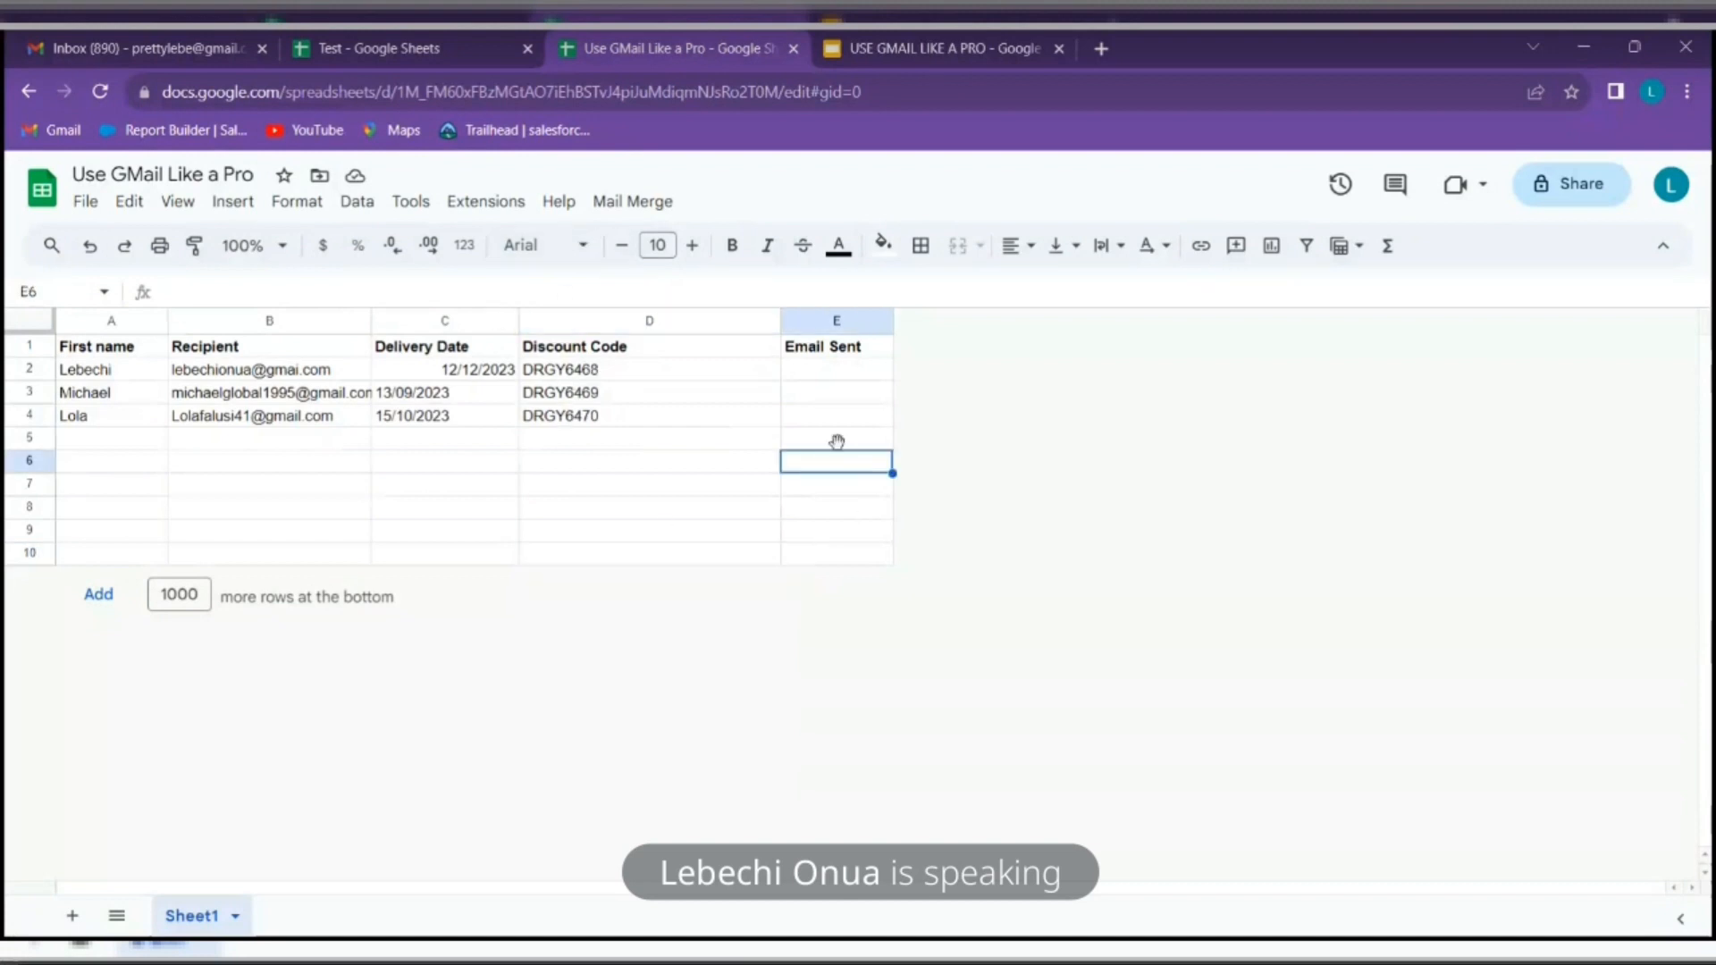
{"action": "left_click", "coordinate": [649, 211]}
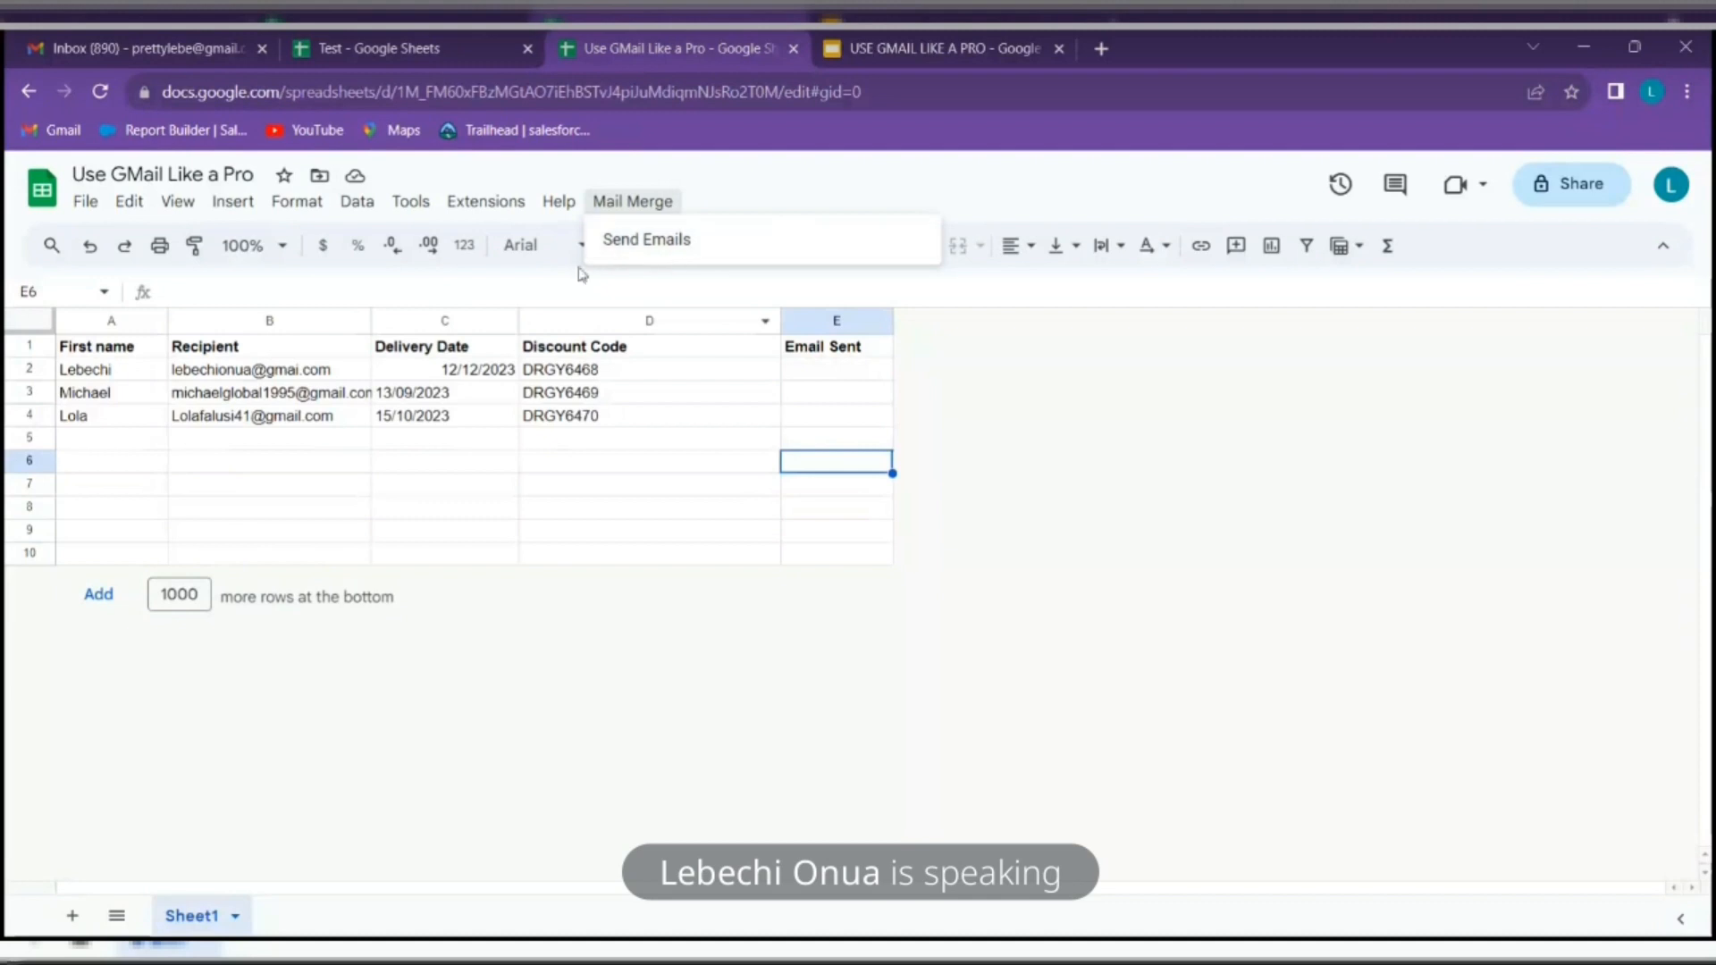
{"action": "left_click", "coordinate": [183, 35]}
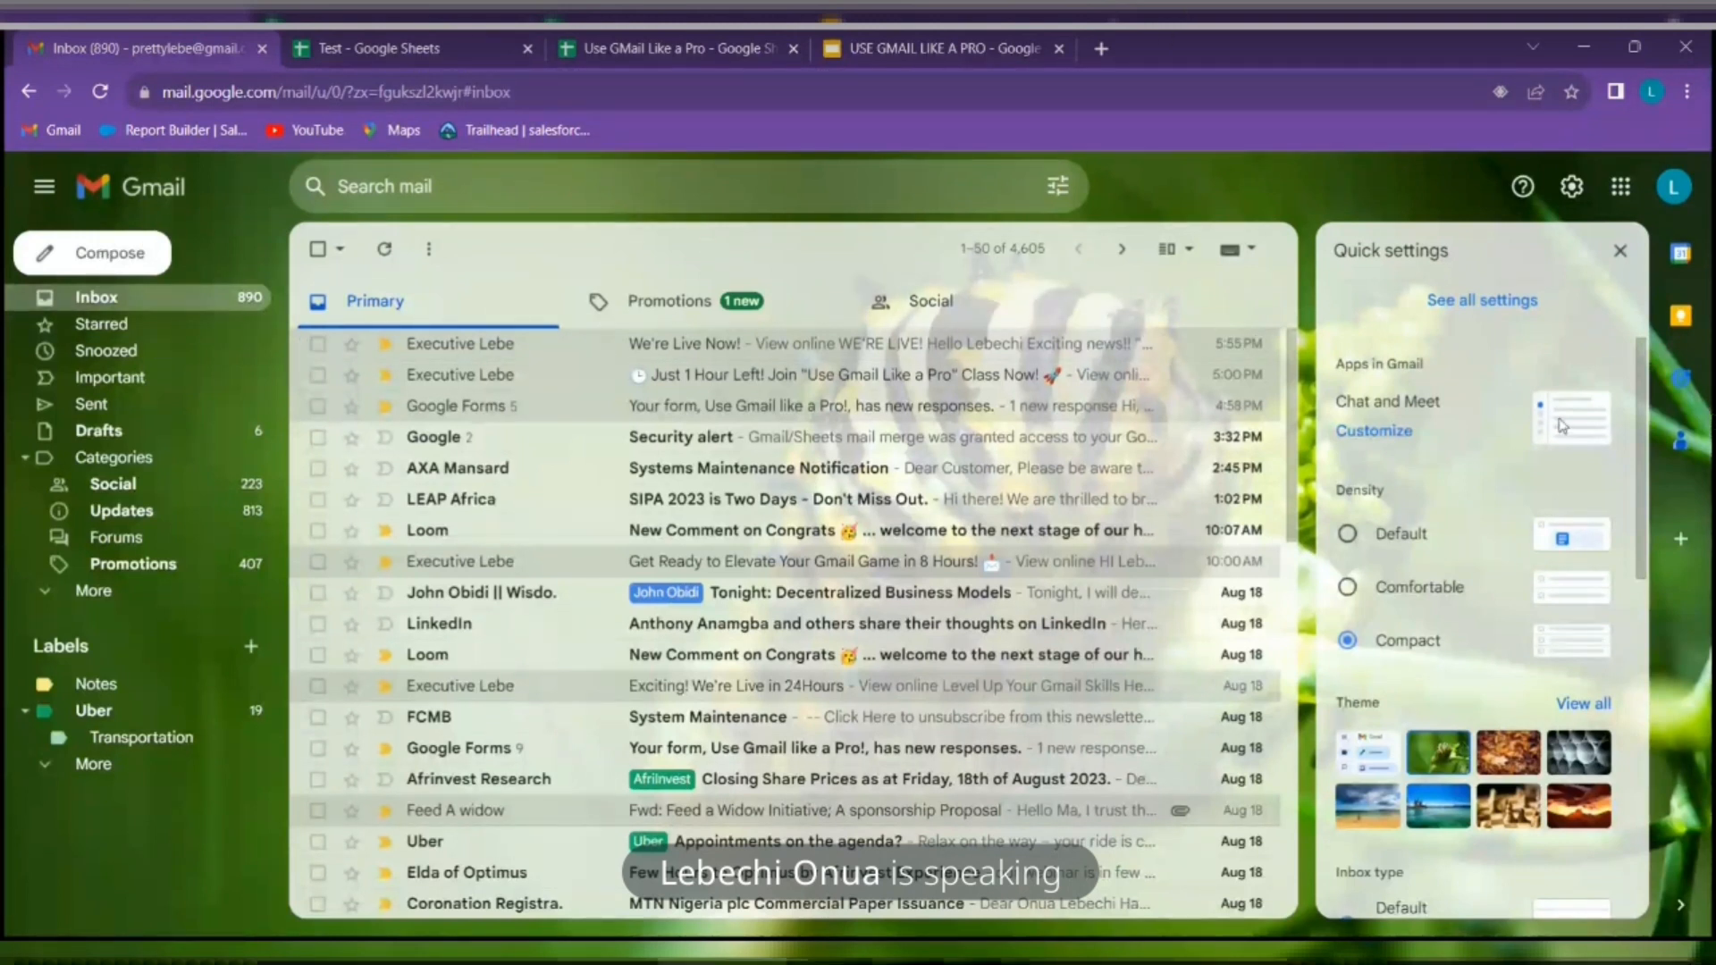
Close the Quick settings panel and open a blank New Message window
{"action": "left_click", "coordinate": [1619, 253]}
{"action": "left_click", "coordinate": [96, 259]}
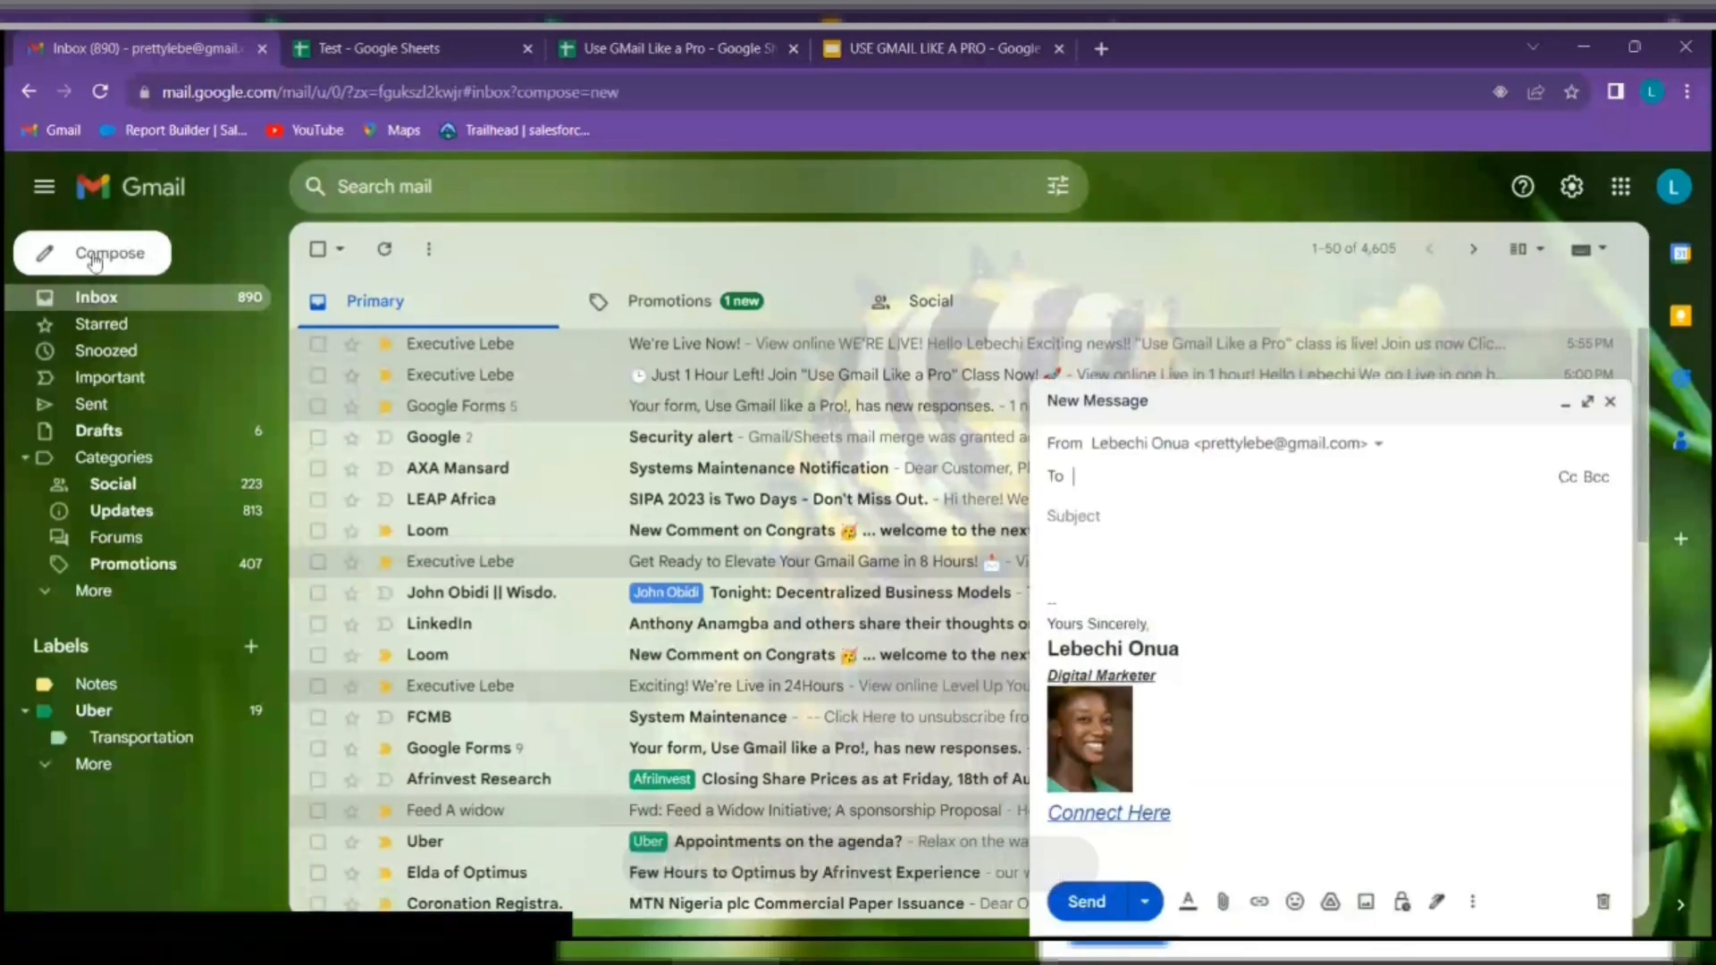
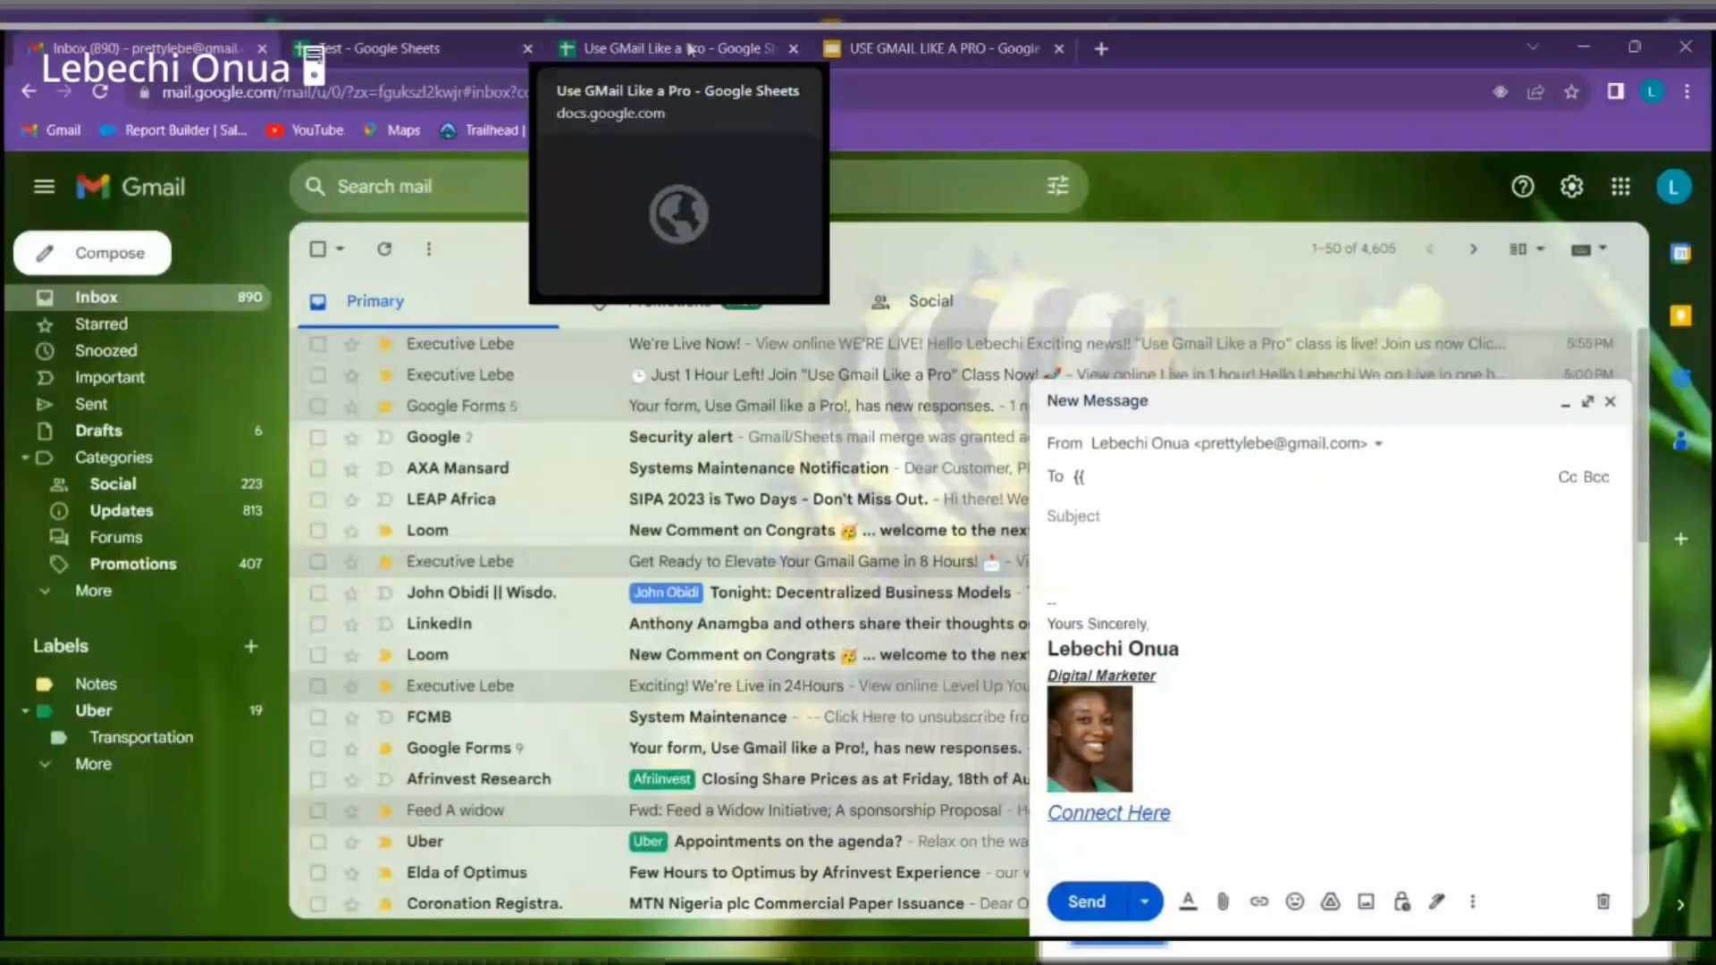
Copy the Recipient header from cell B1 of the Use GMail Like a Pro sheet, then return to Gmail
{"action": "left_click", "coordinate": [691, 50]}
{"action": "left_click", "coordinate": [527, 48]}
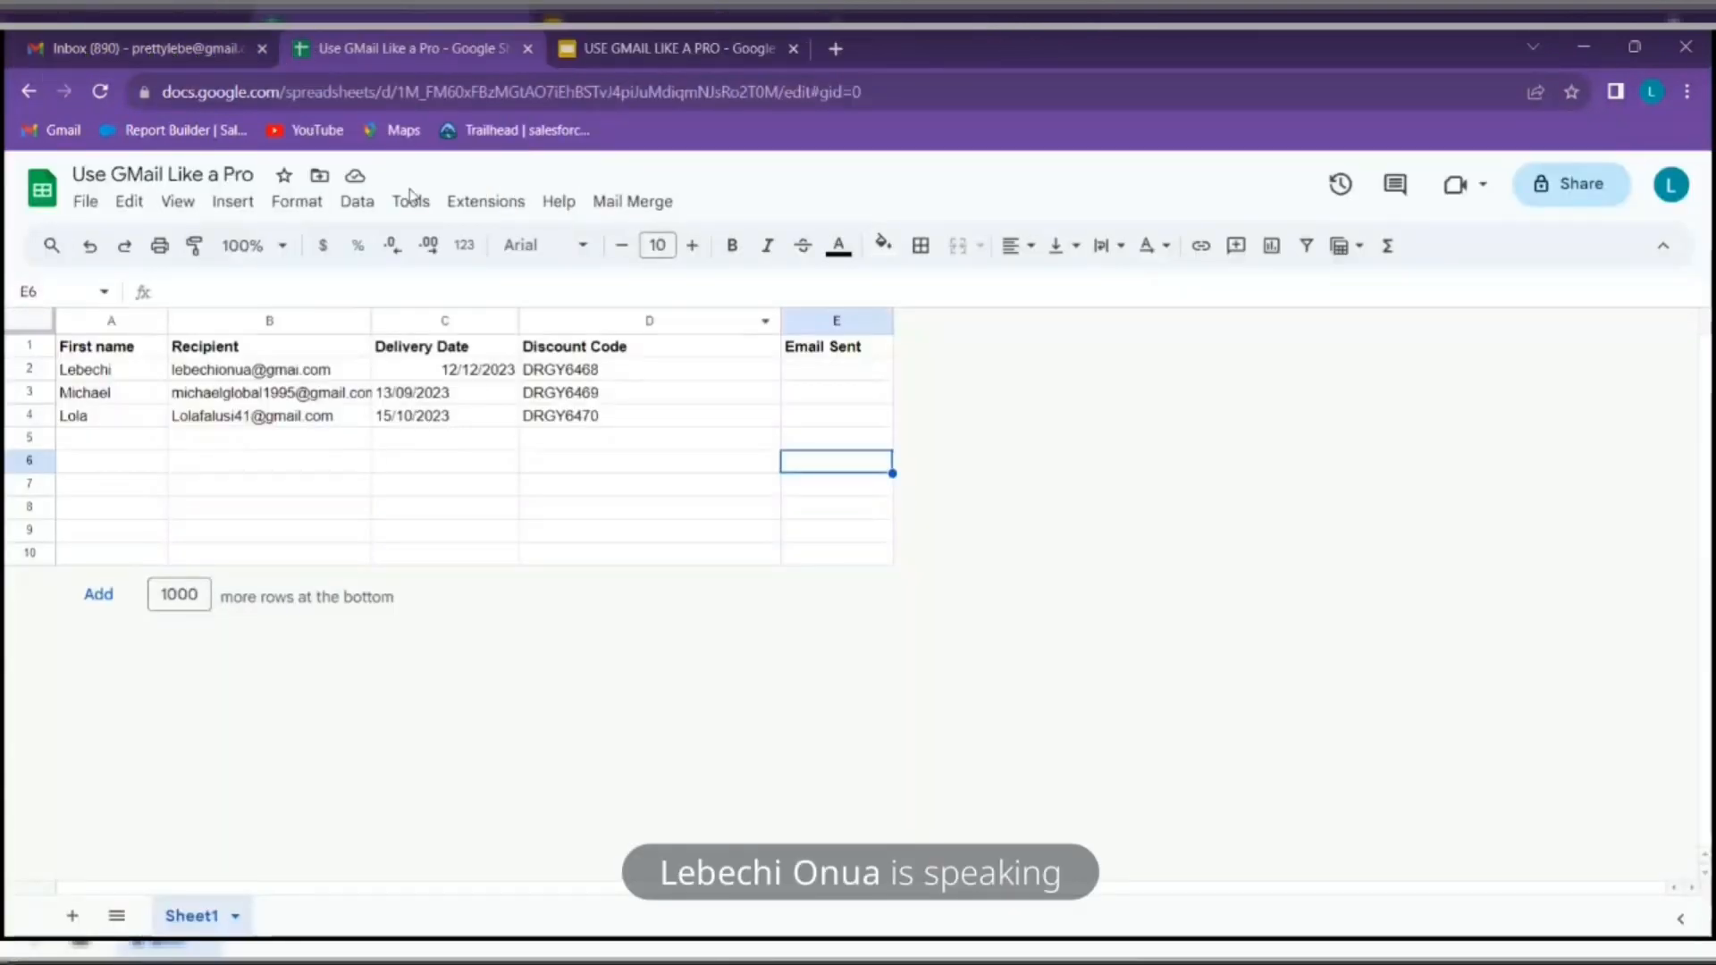
{"action": "left_click", "coordinate": [271, 352]}
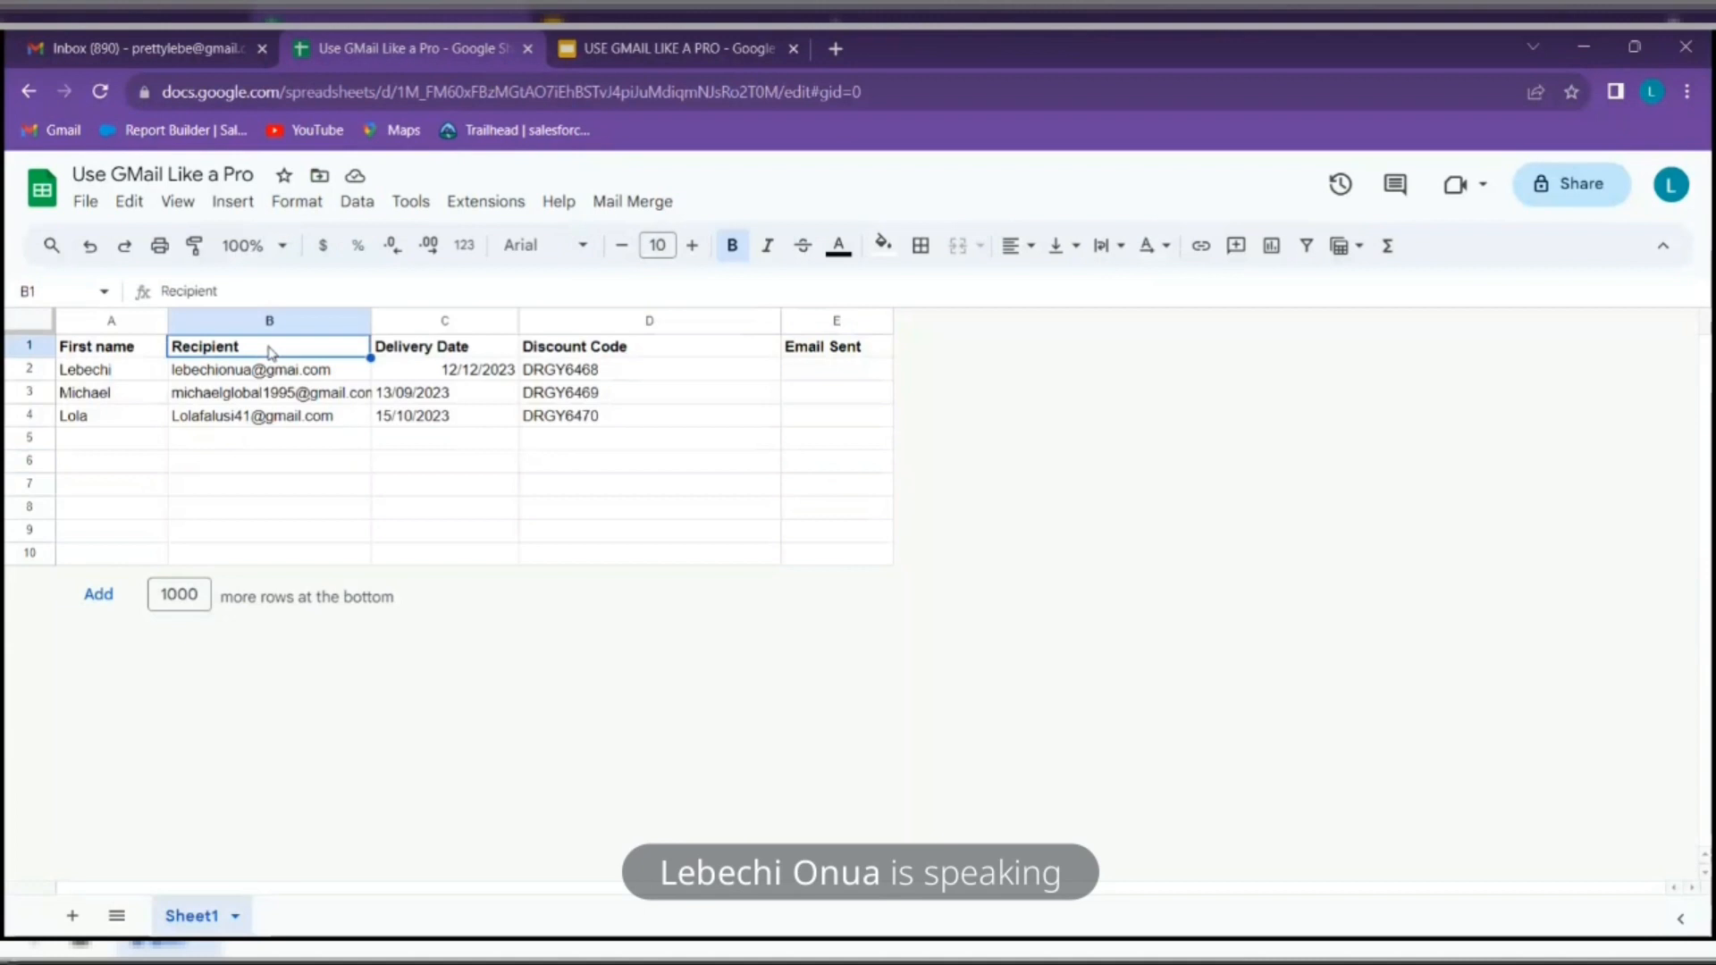
{"action": "right_click", "coordinate": [272, 353]}
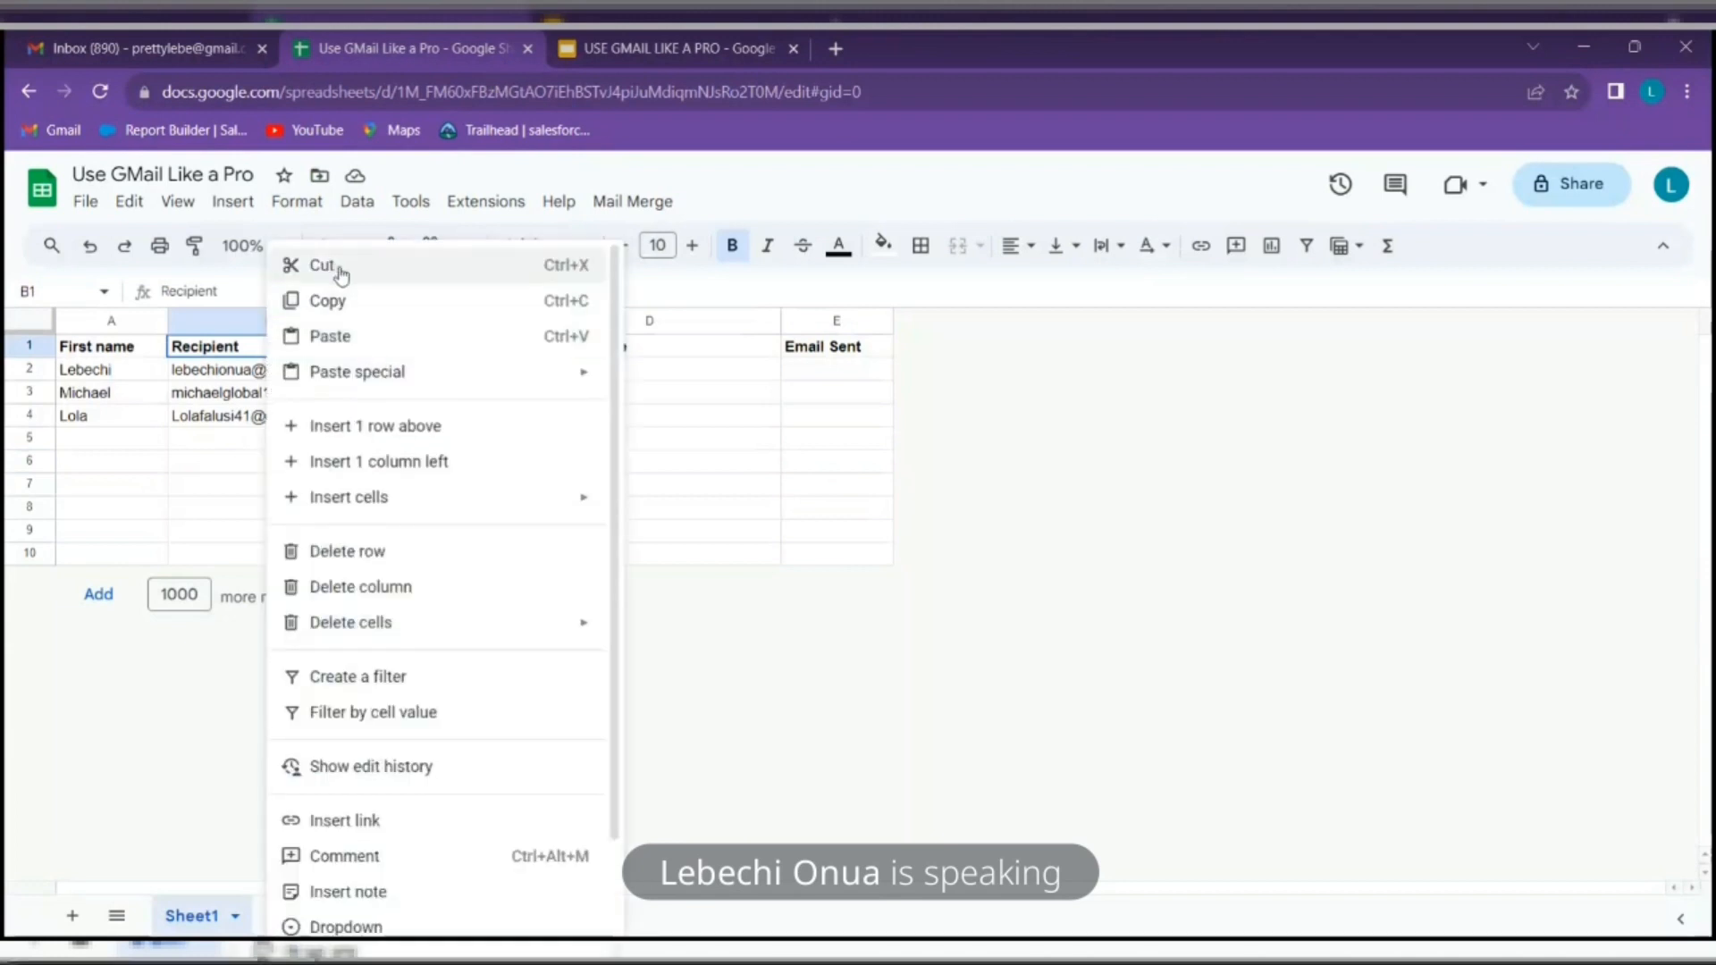
{"action": "left_click", "coordinate": [330, 302]}
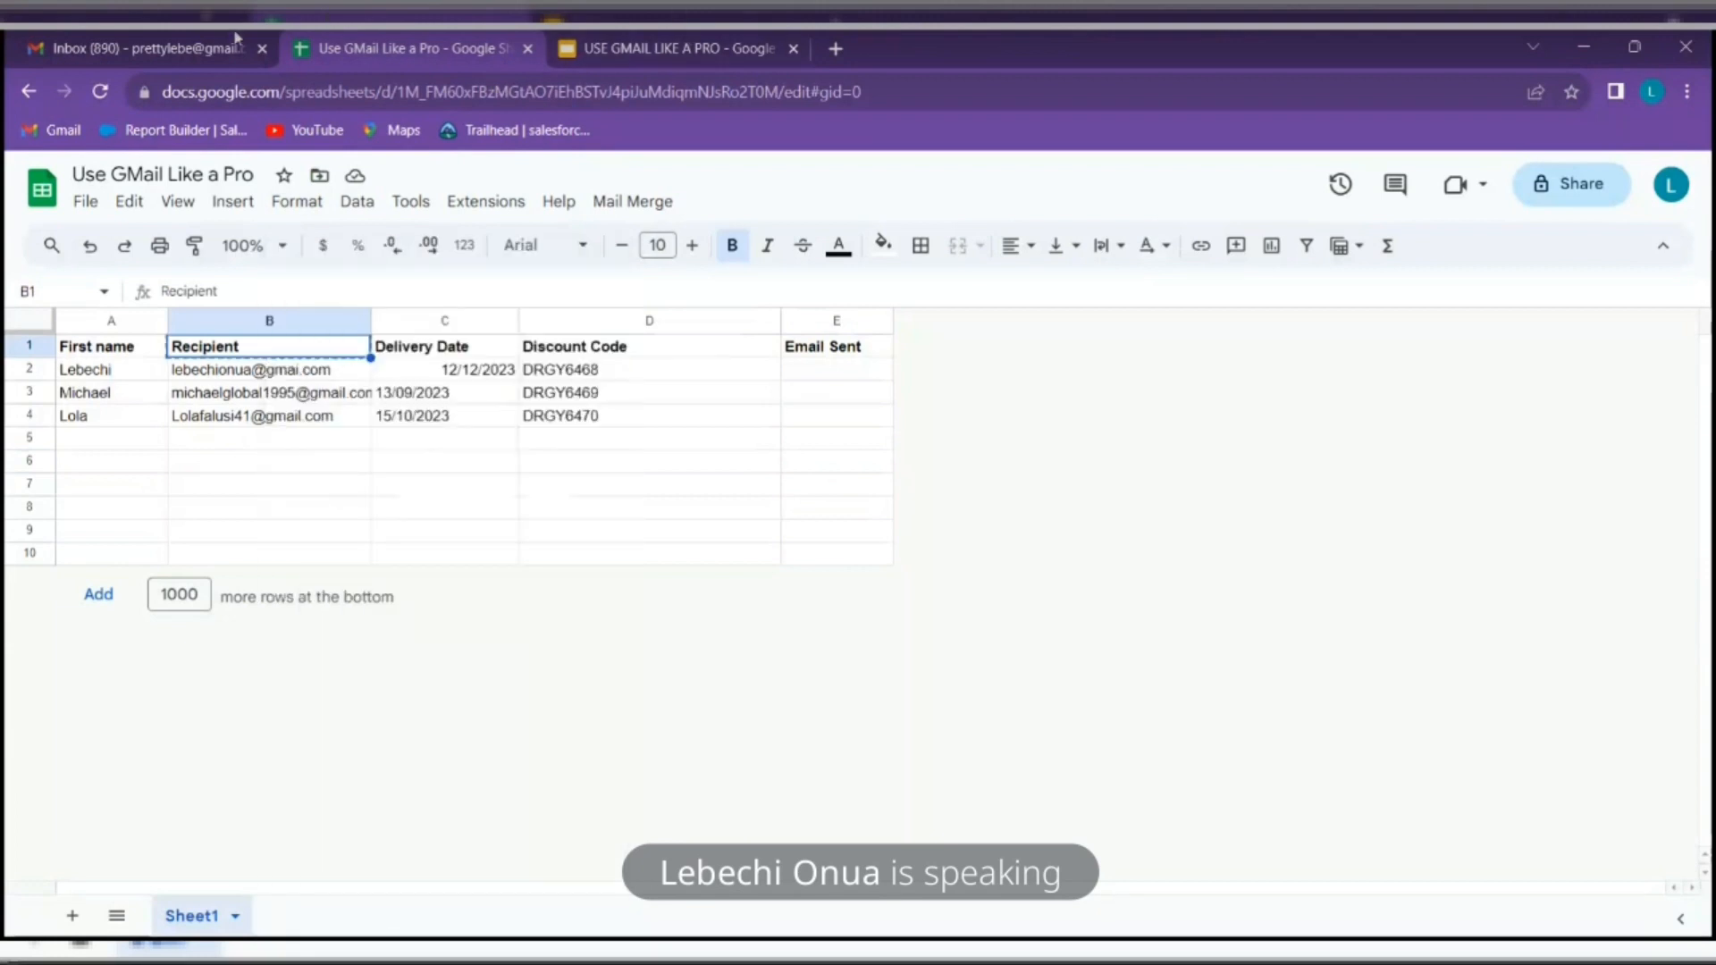
{"action": "left_click", "coordinate": [188, 38]}
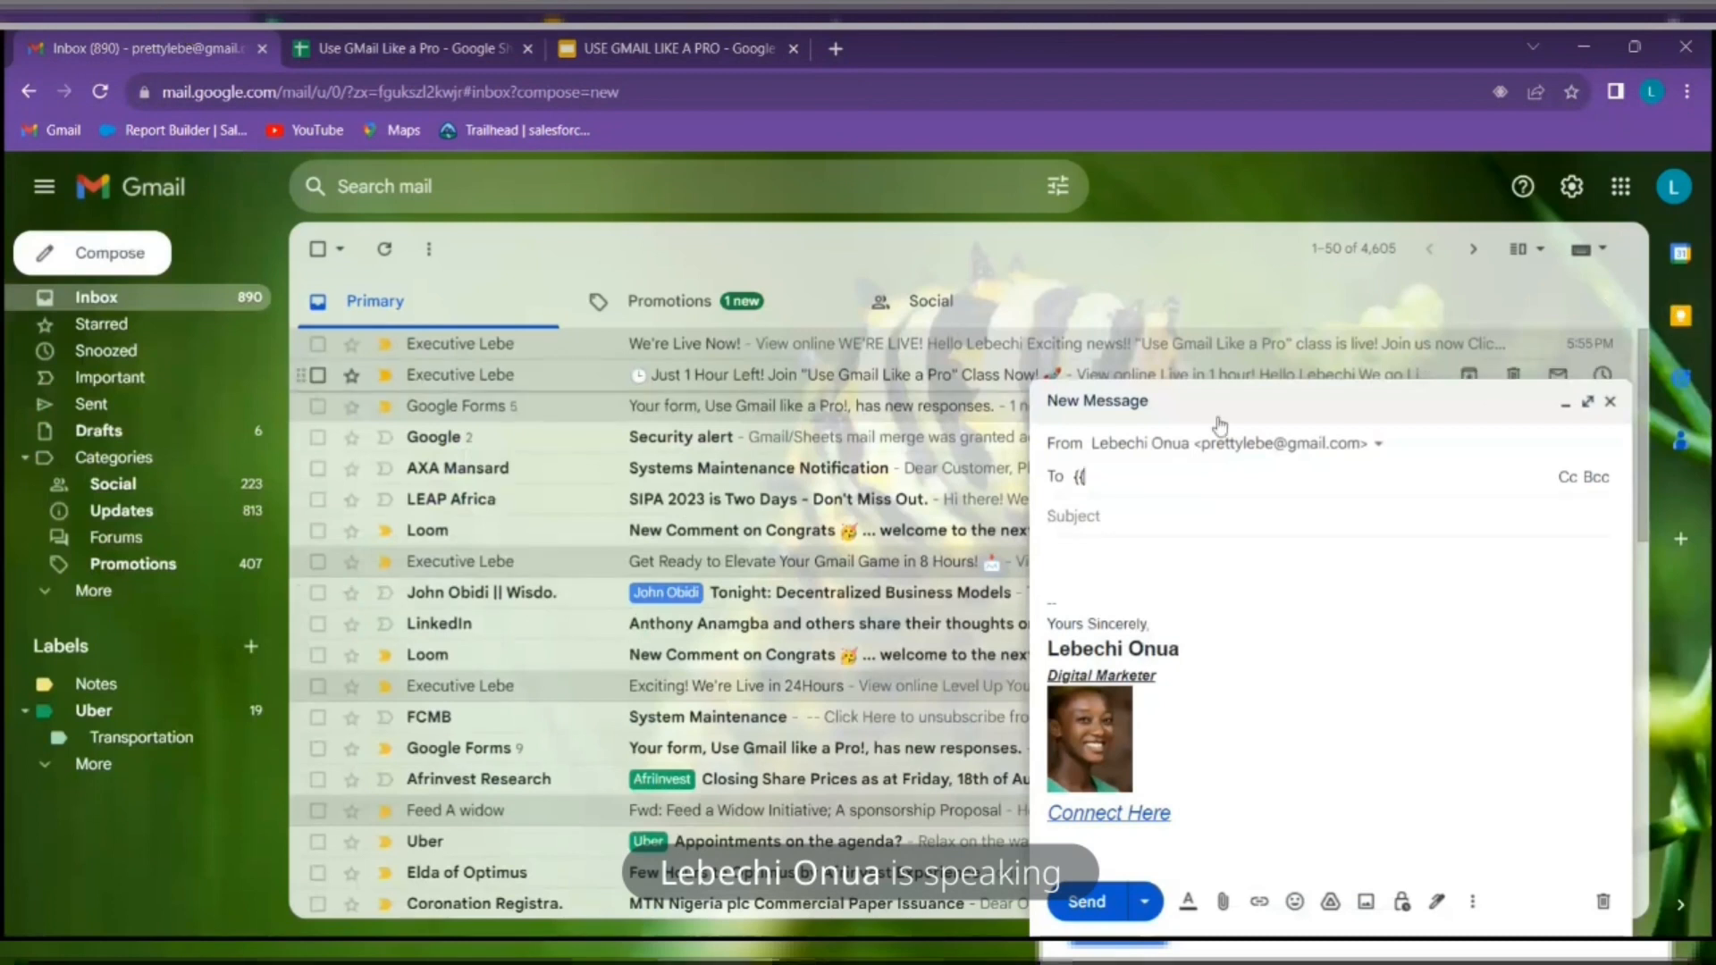
Address the draft to {{Recipient}}, add the subject COUPON CODE, and start the body with HI
{"action": "right_click", "coordinate": [1113, 481]}
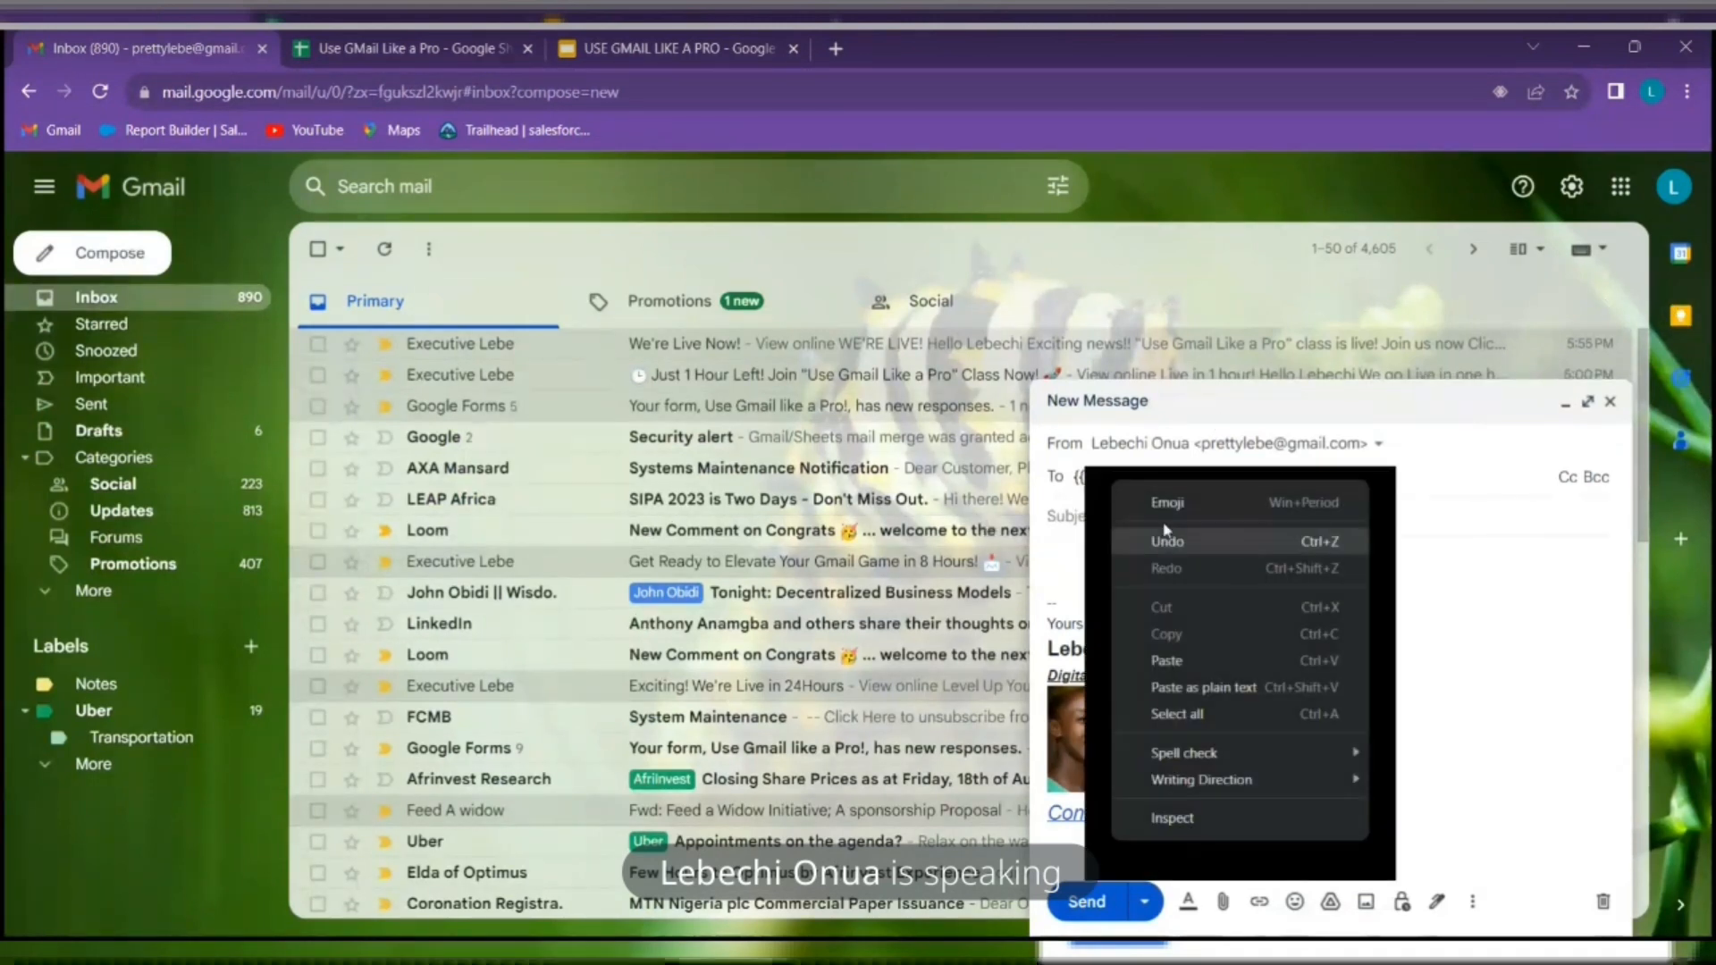
{"action": "left_click", "coordinate": [1182, 663]}
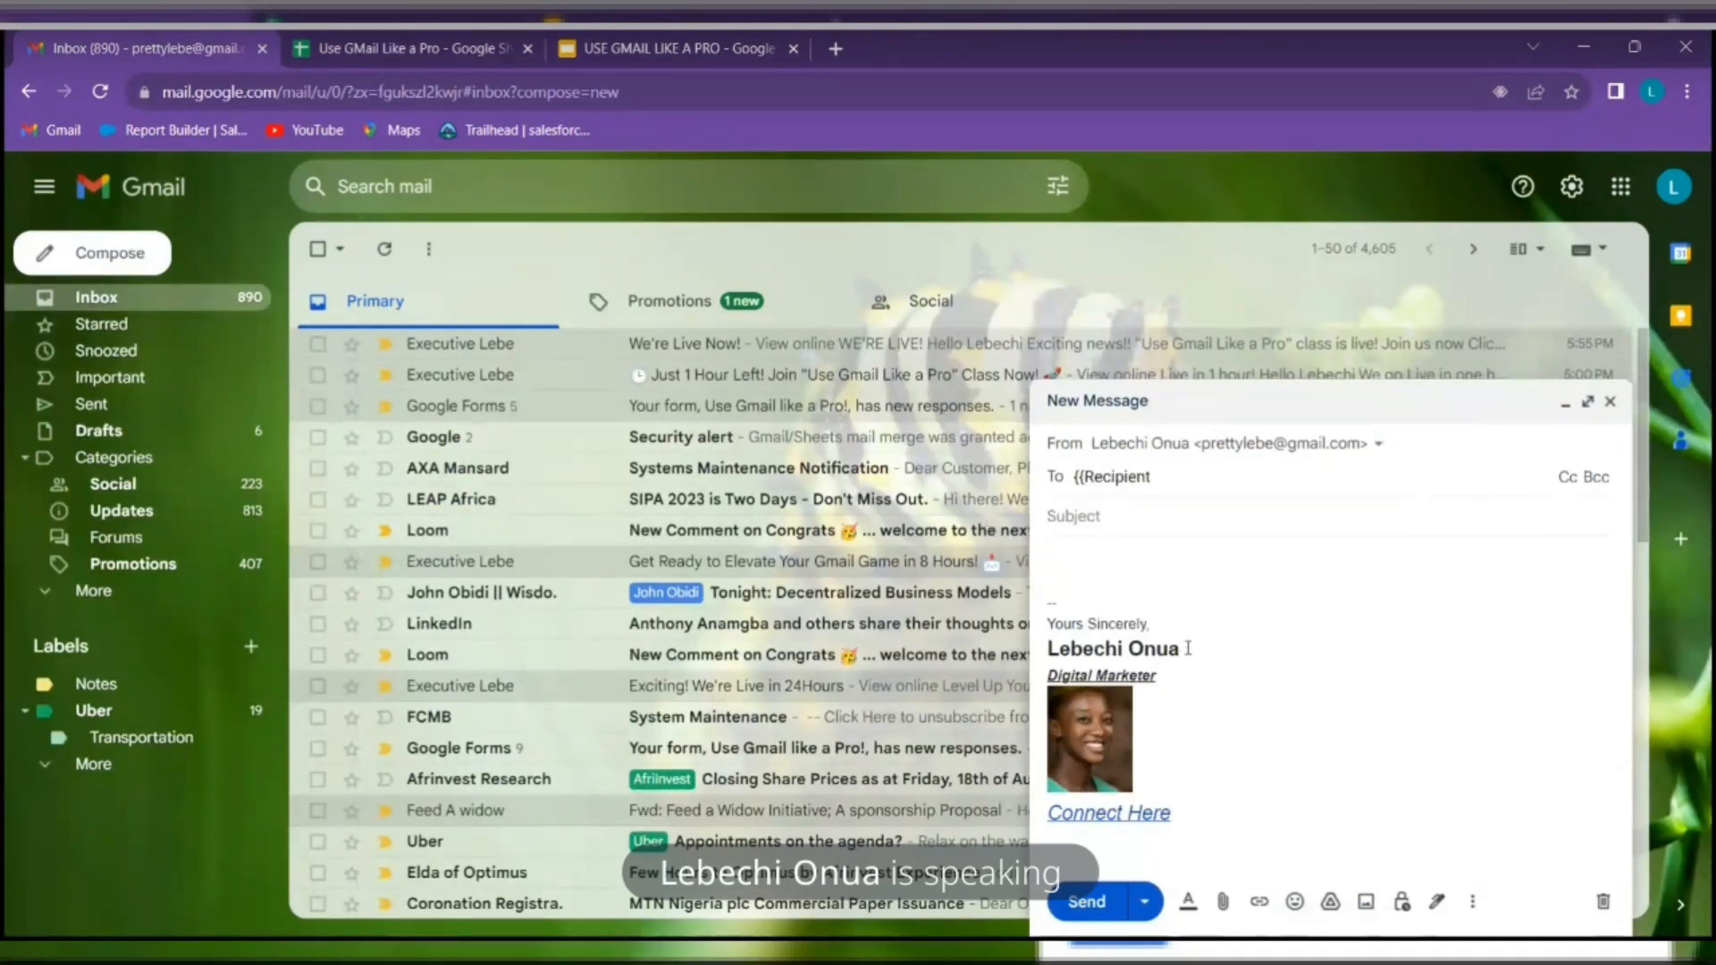
{"action": "type", "text": "}}"}
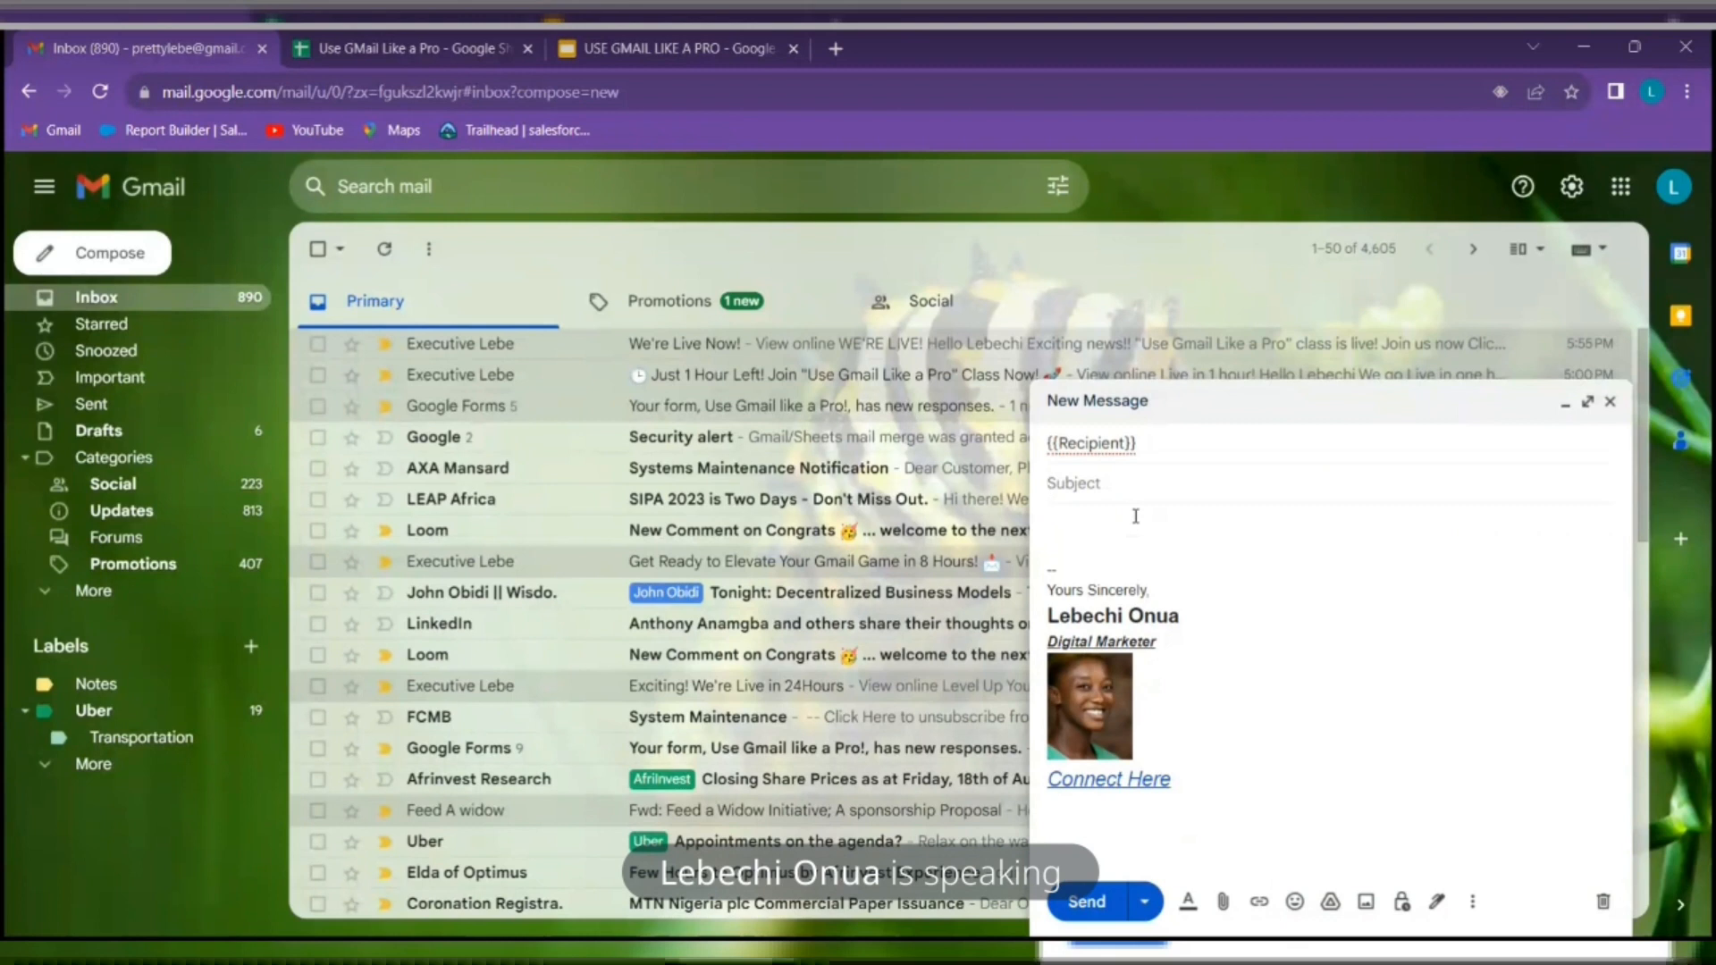
{"action": "type", "text": "COUPON CODE"}
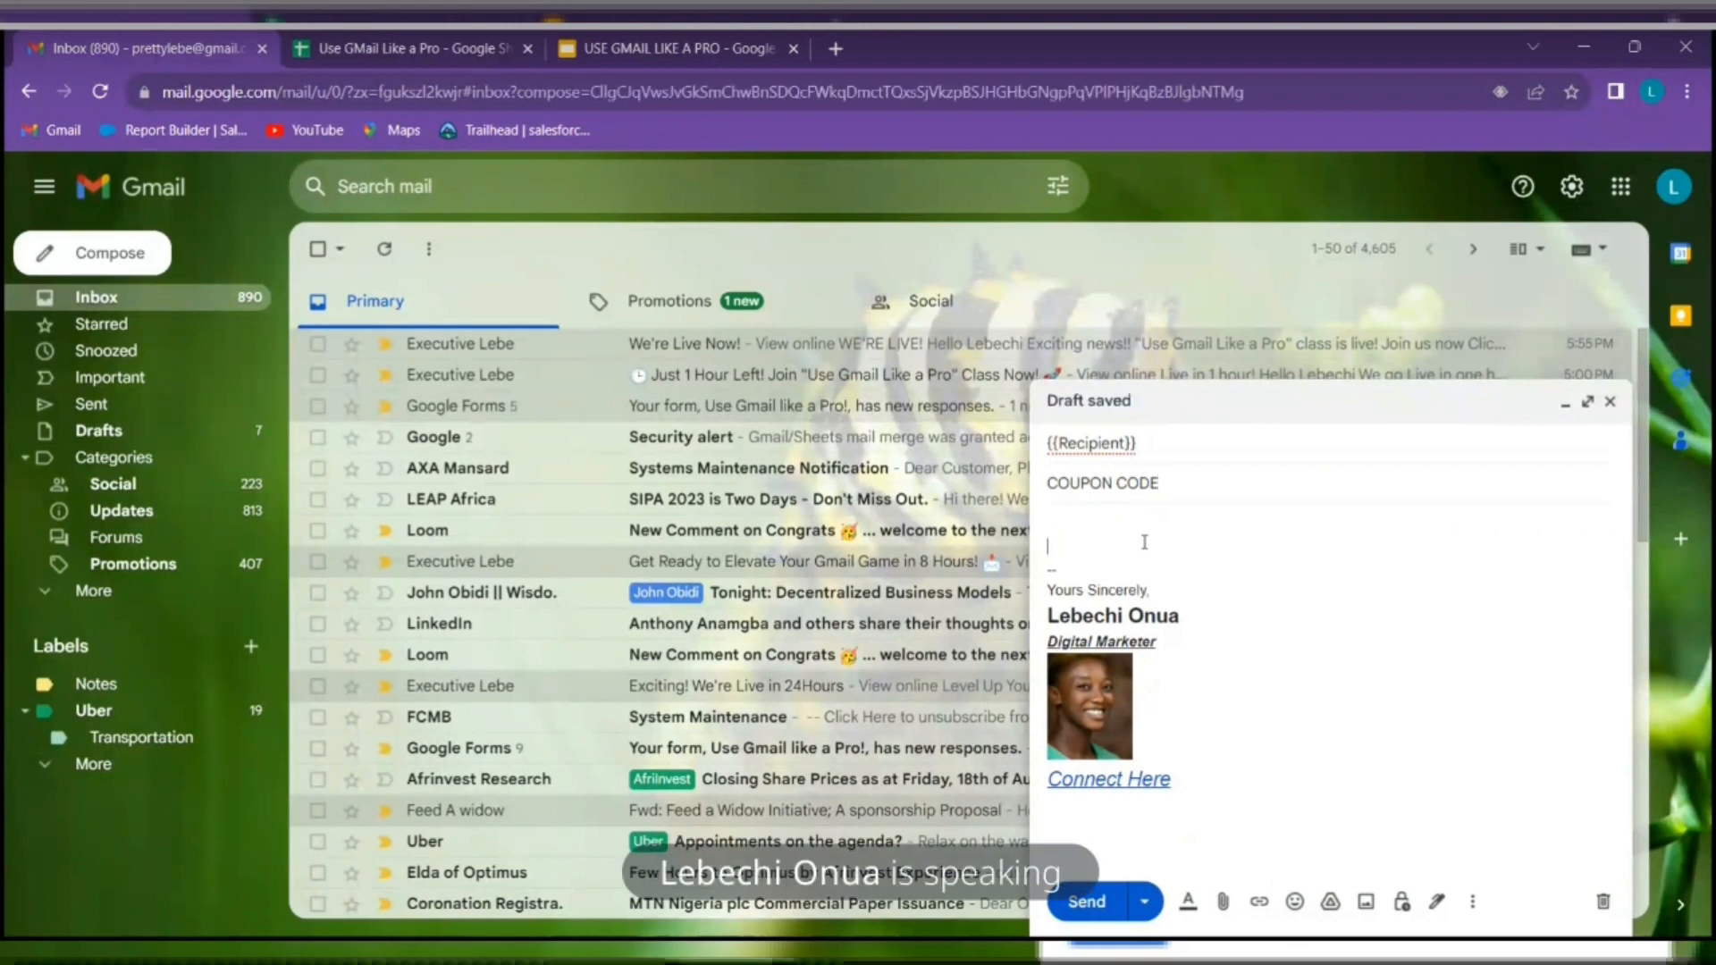
{"action": "type", "text": "HI {{"}
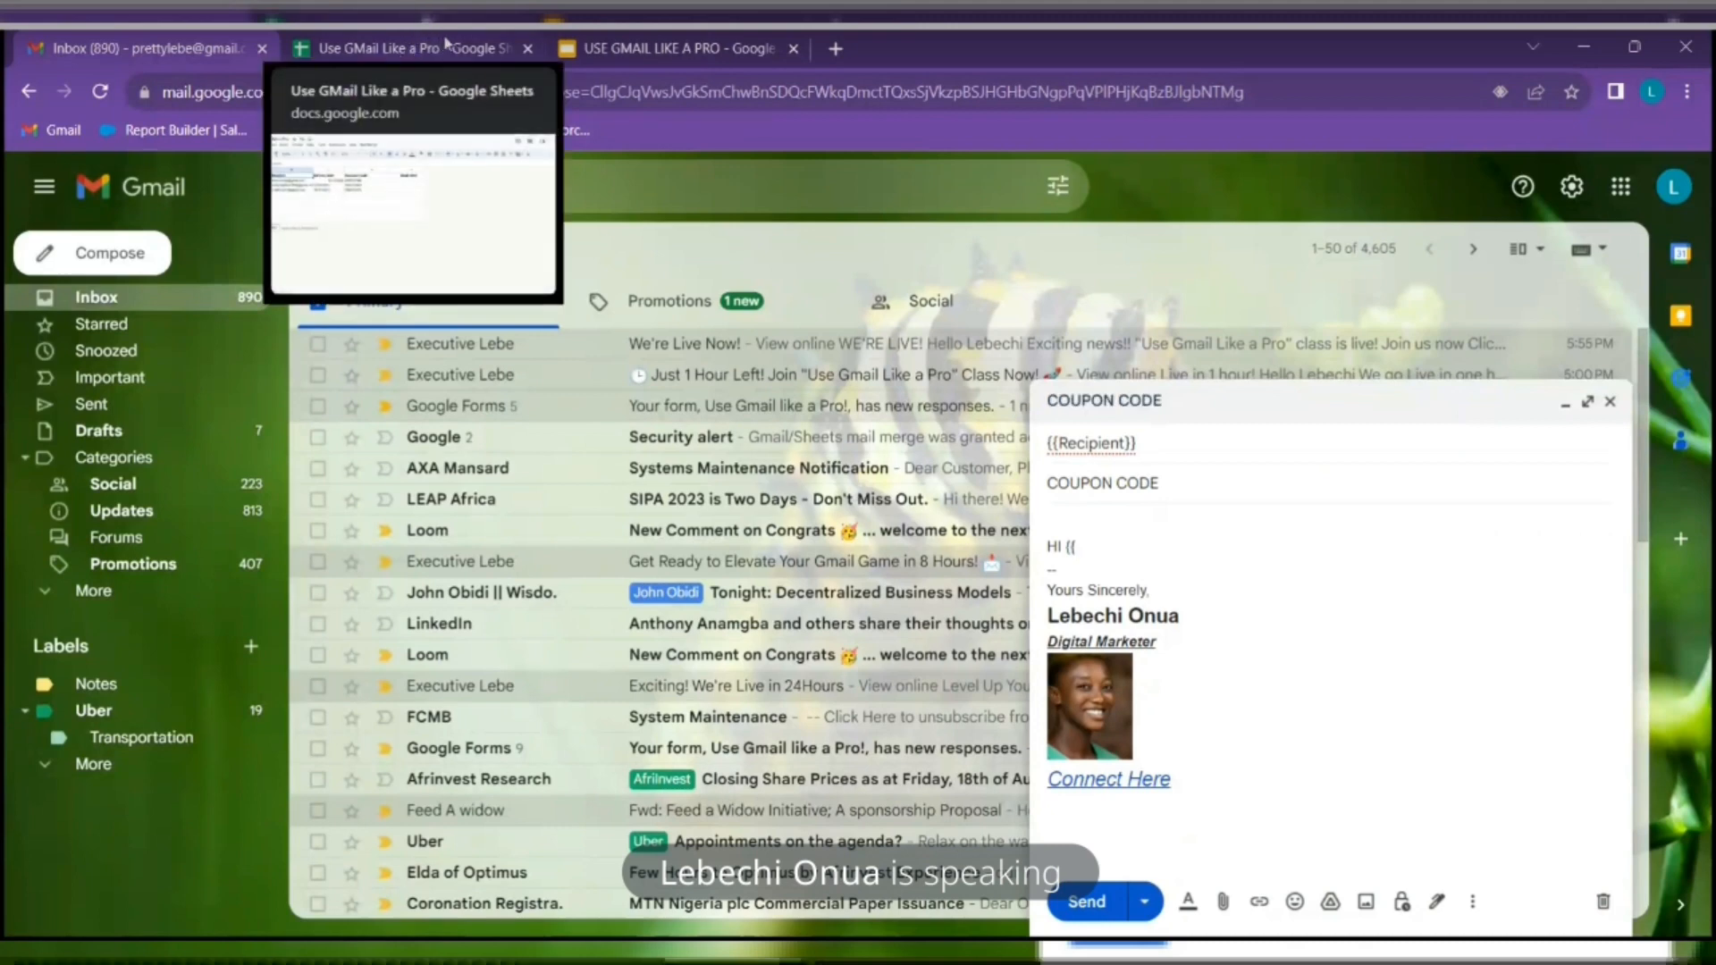
Copy the First name header from cell A1 and switch back to the Gmail draft
{"action": "left_click", "coordinate": [447, 45]}
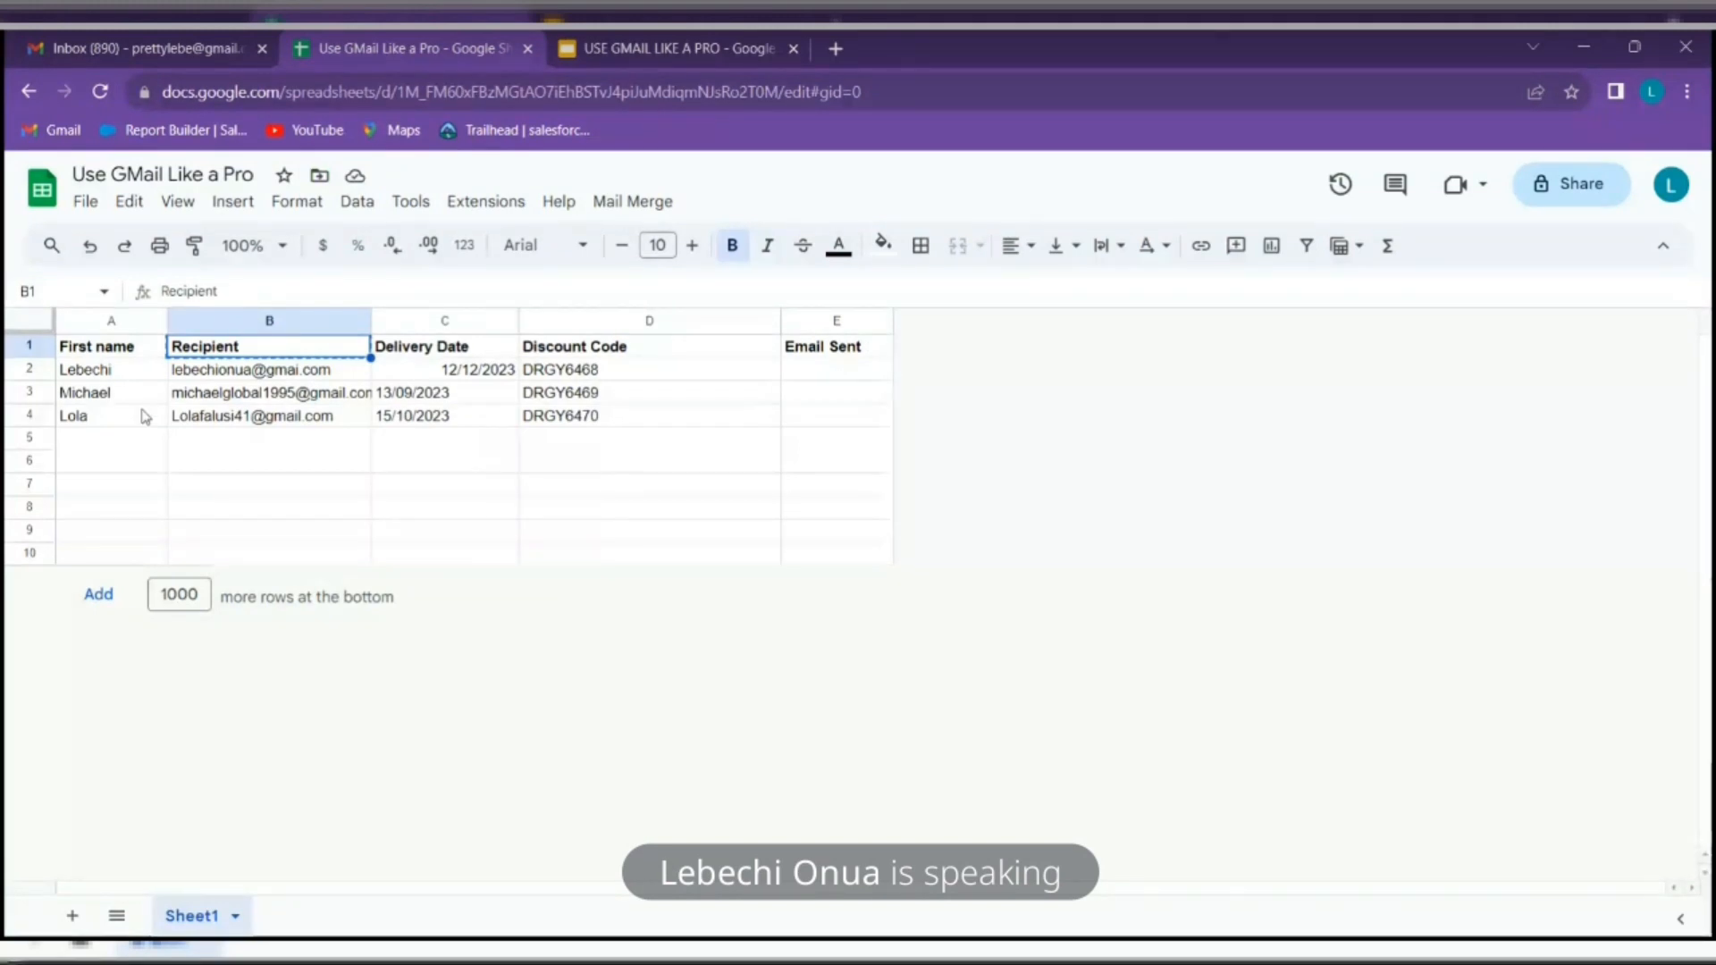
{"action": "left_click", "coordinate": [134, 353]}
{"action": "right_click", "coordinate": [136, 358]}
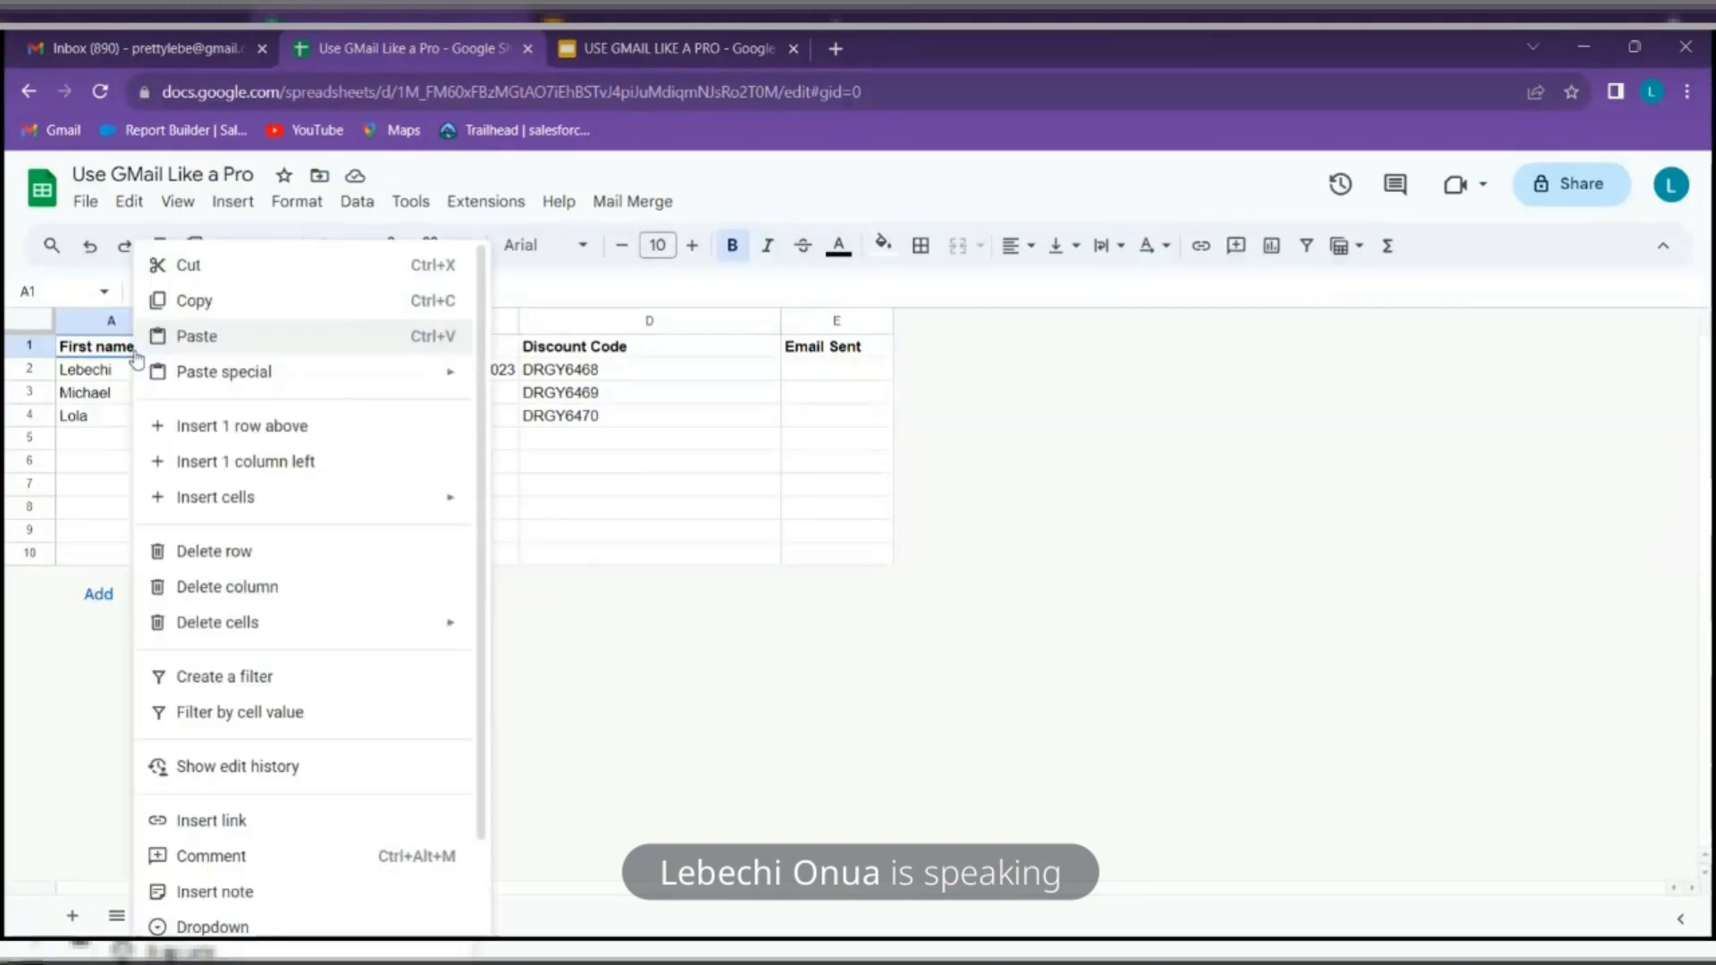
{"action": "left_click", "coordinate": [207, 304]}
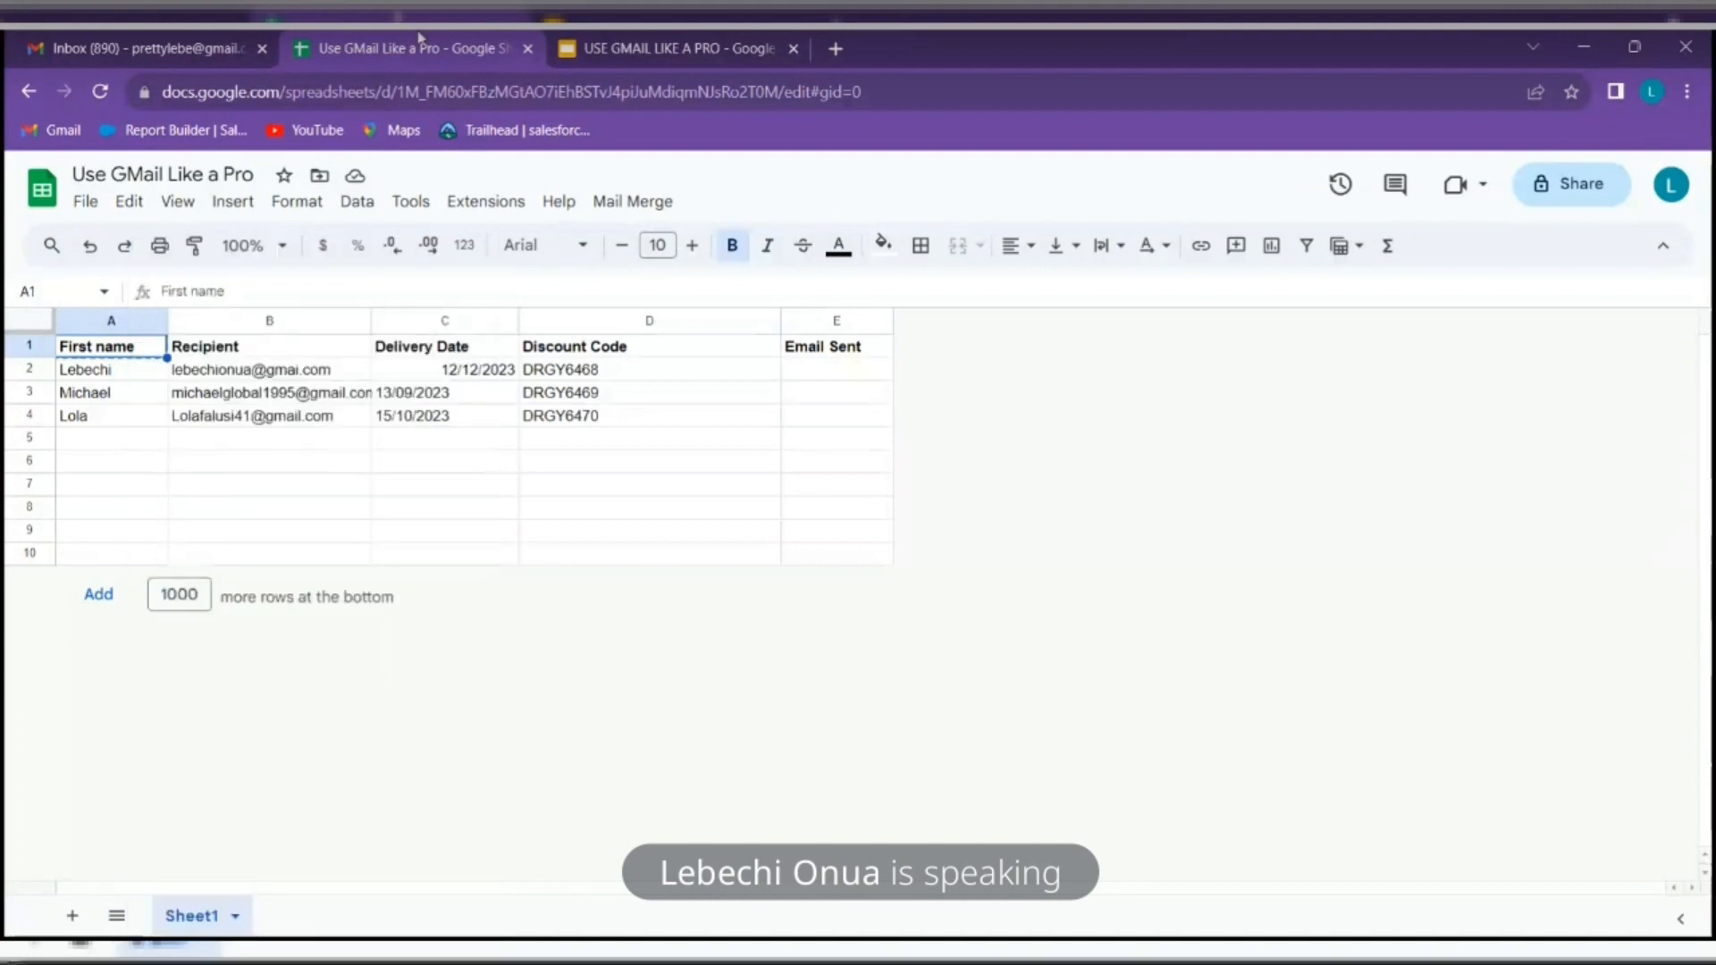
{"action": "left_click", "coordinate": [162, 40]}
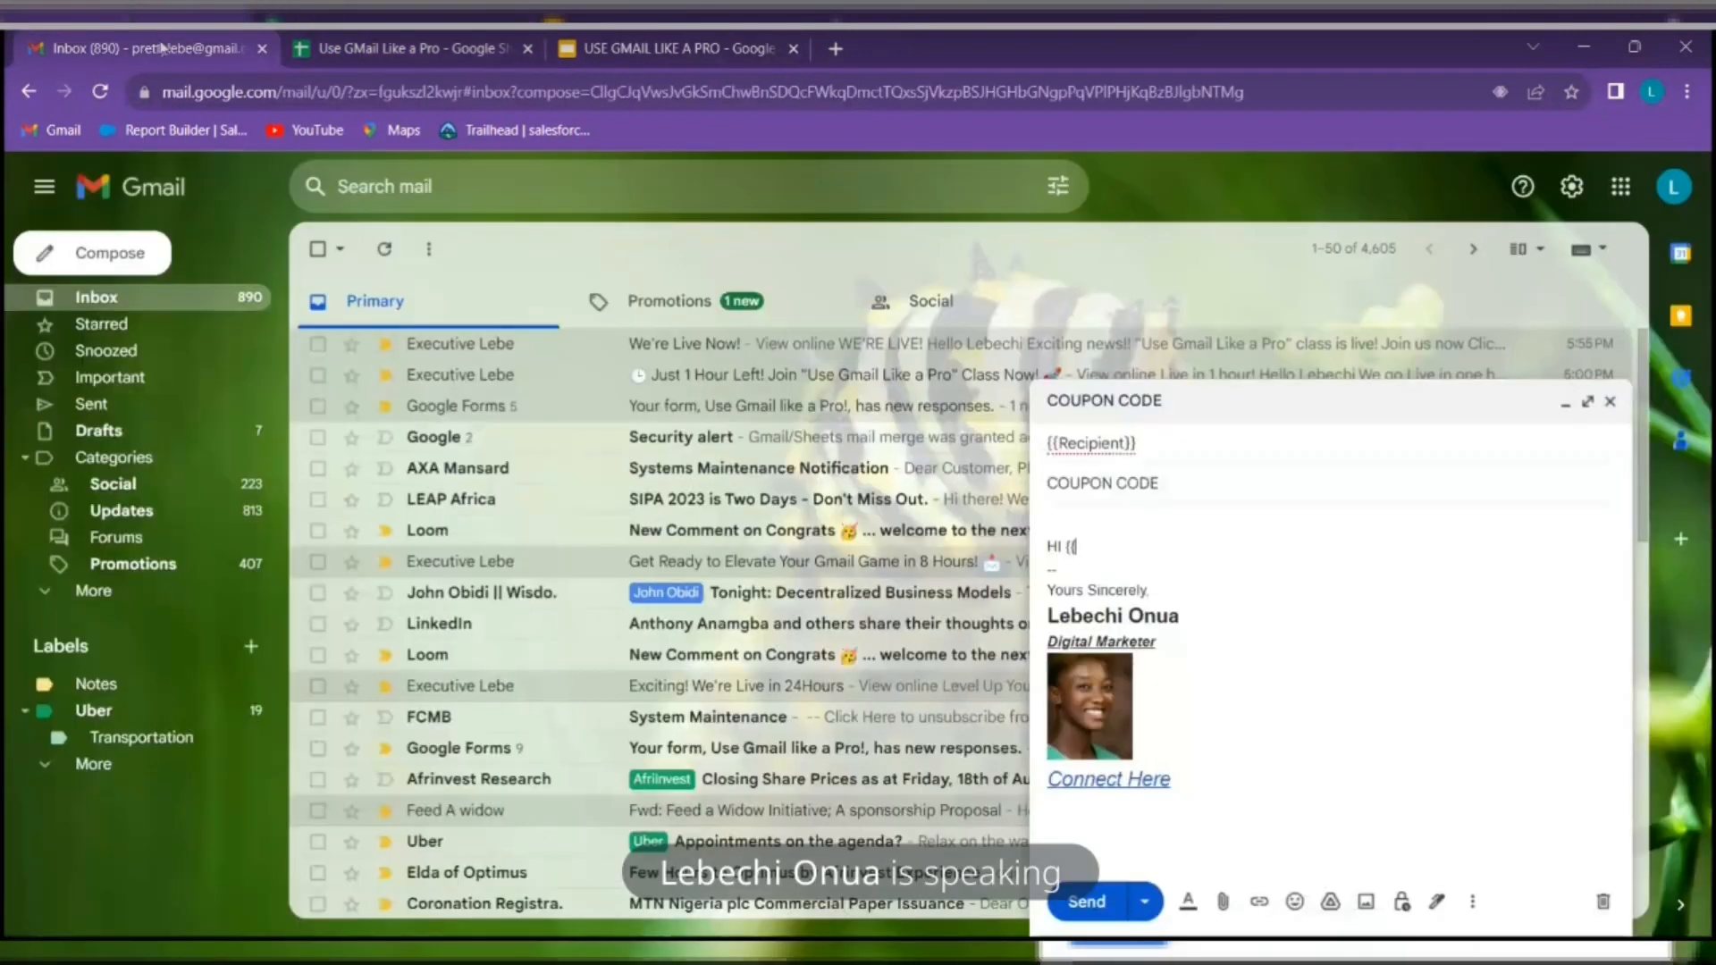
Complete the greeting as Hi {{First name}} and add a blank line below it
{"action": "right_click", "coordinate": [1072, 547]}
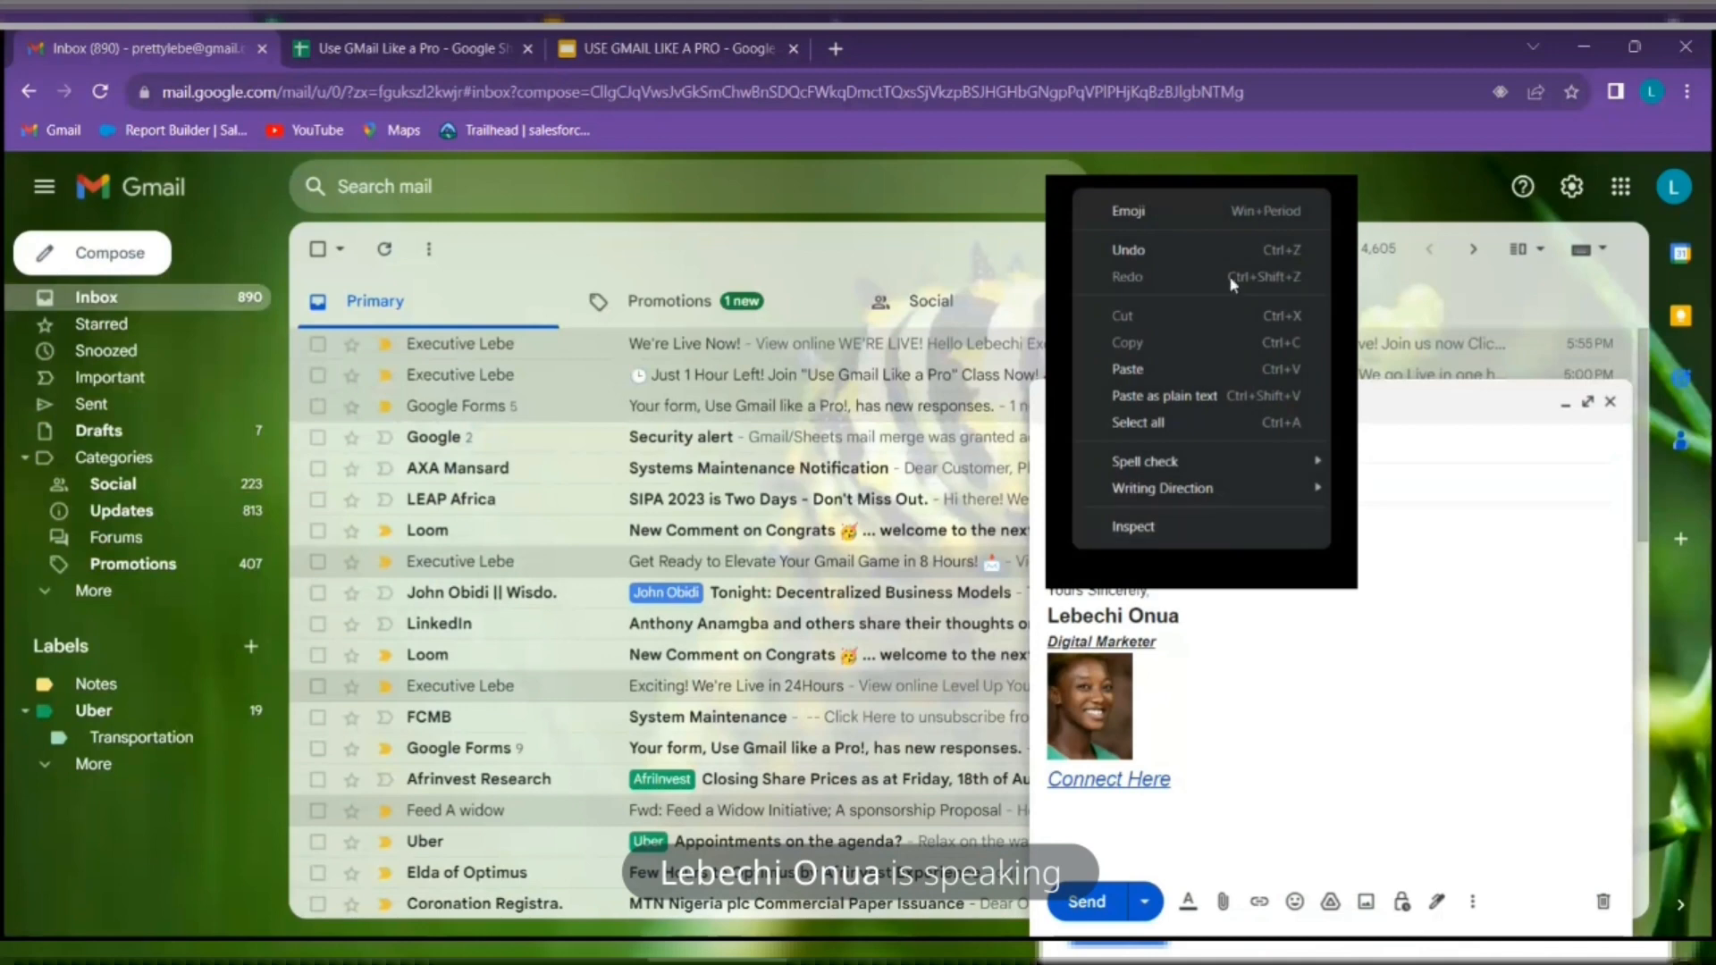
{"action": "left_click", "coordinate": [1190, 375]}
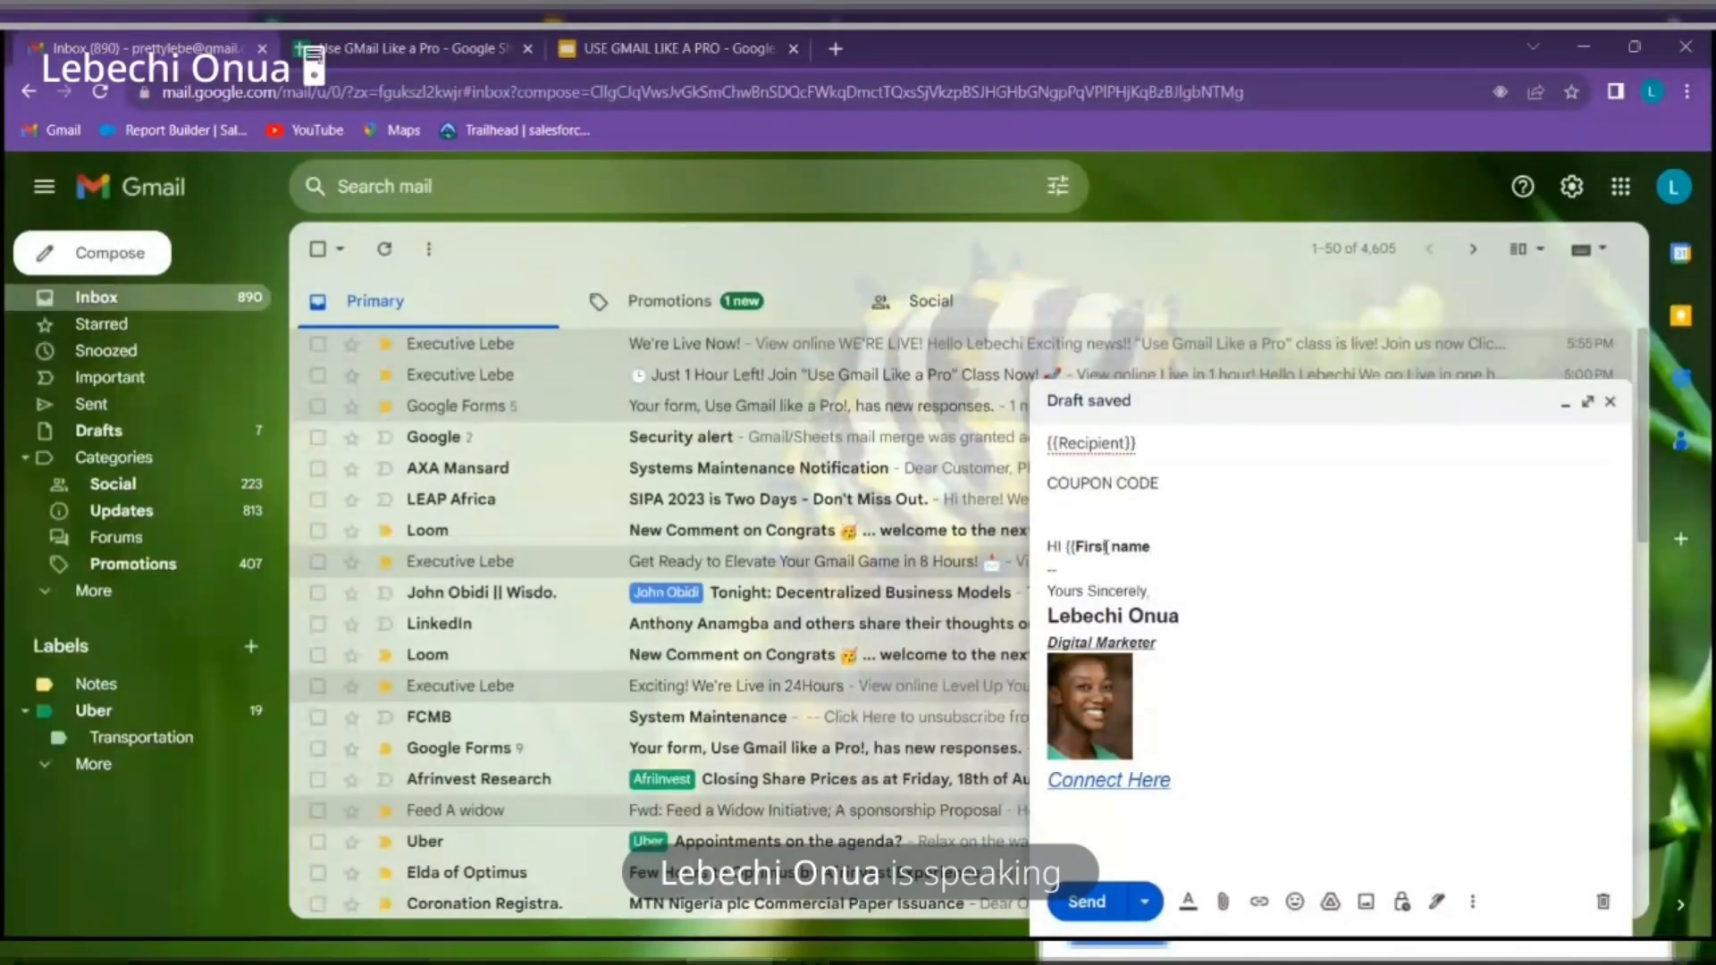
{"action": "type", "text": "}}"}
{"action": "key", "text": "Return"}
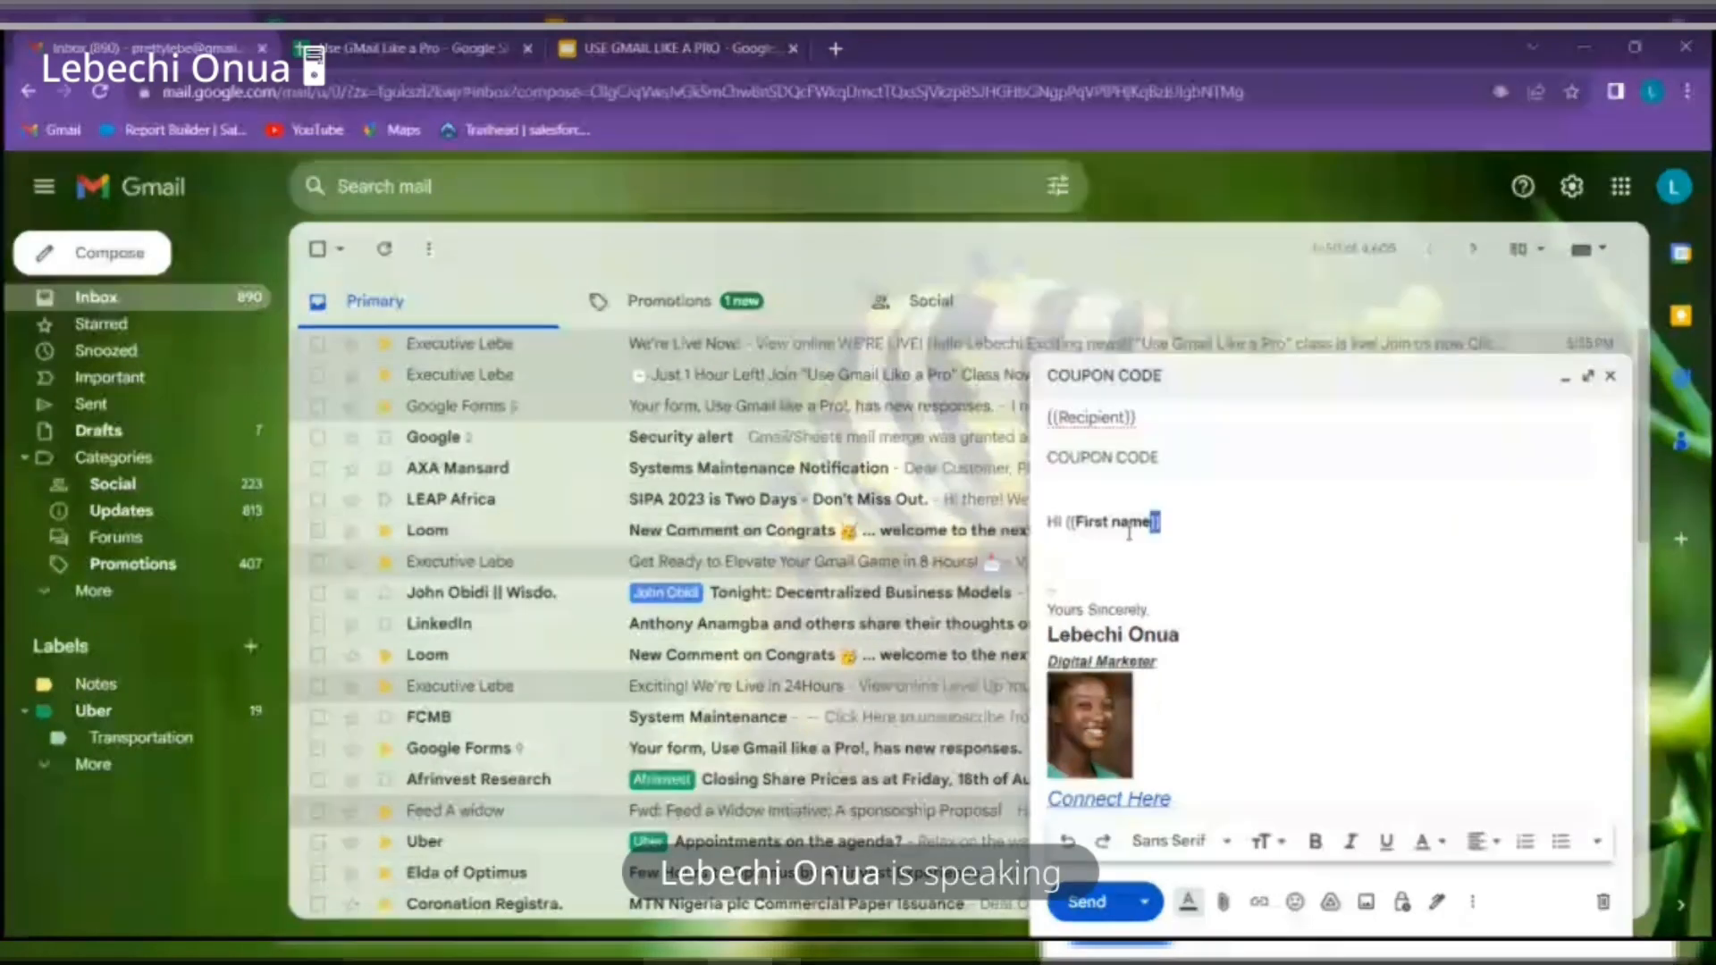
{"action": "left_click", "coordinate": [1086, 579]}
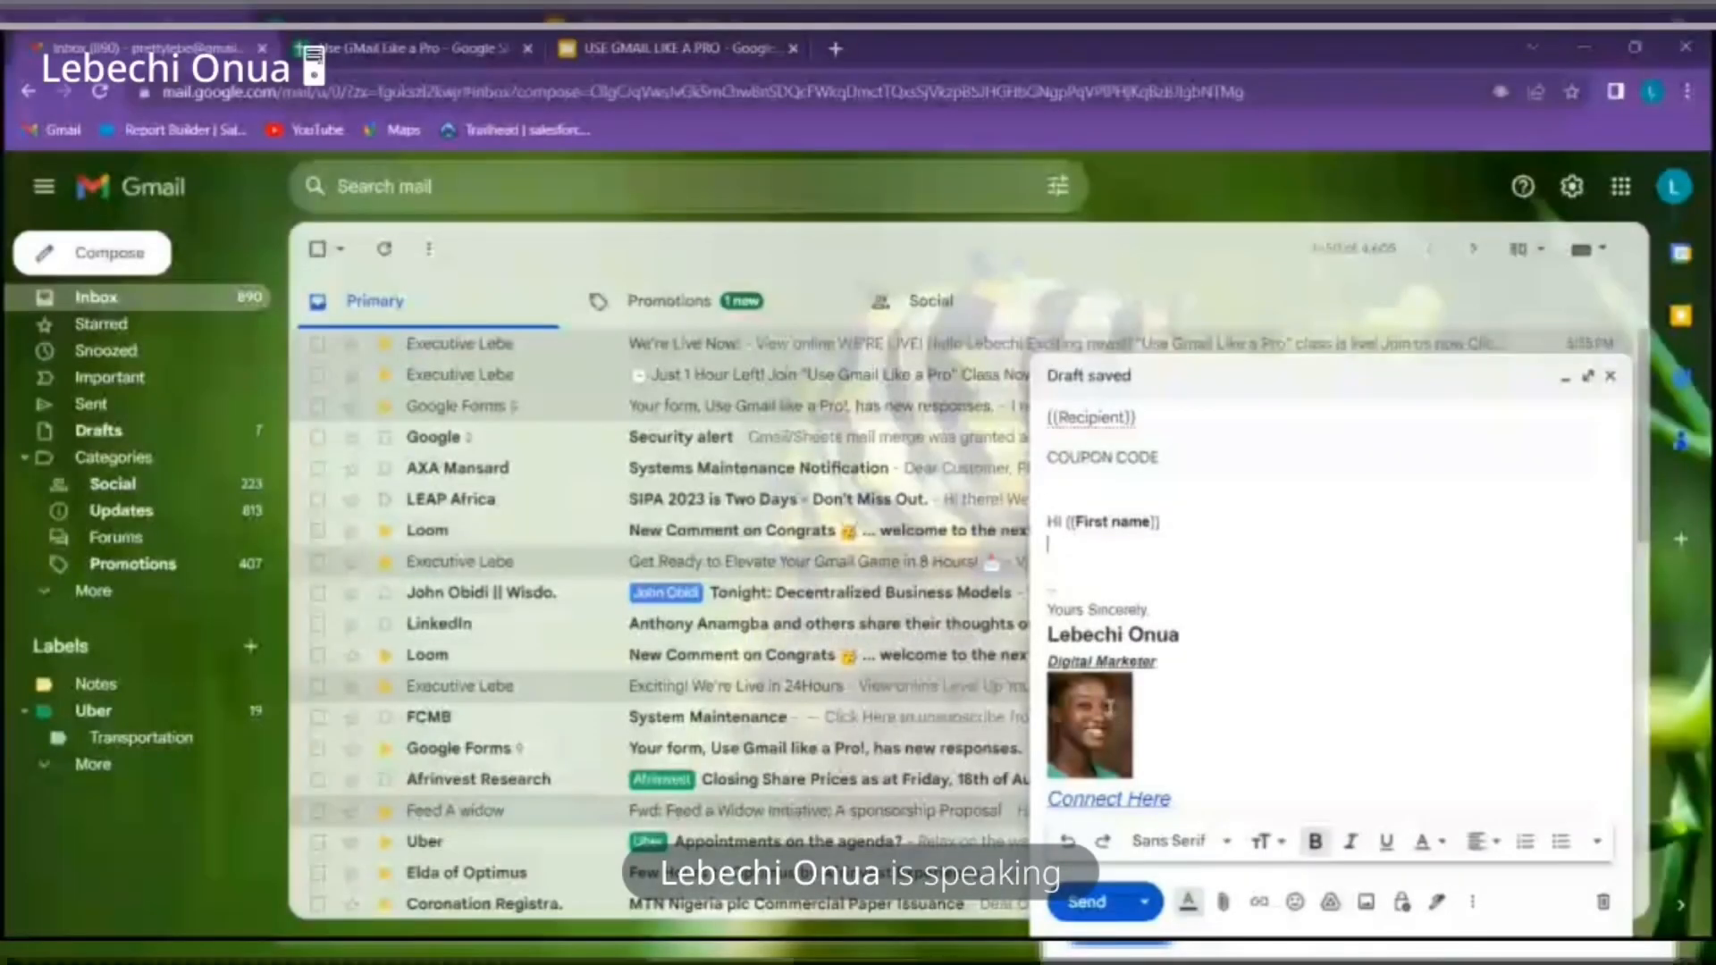
{"action": "key", "text": "Return"}
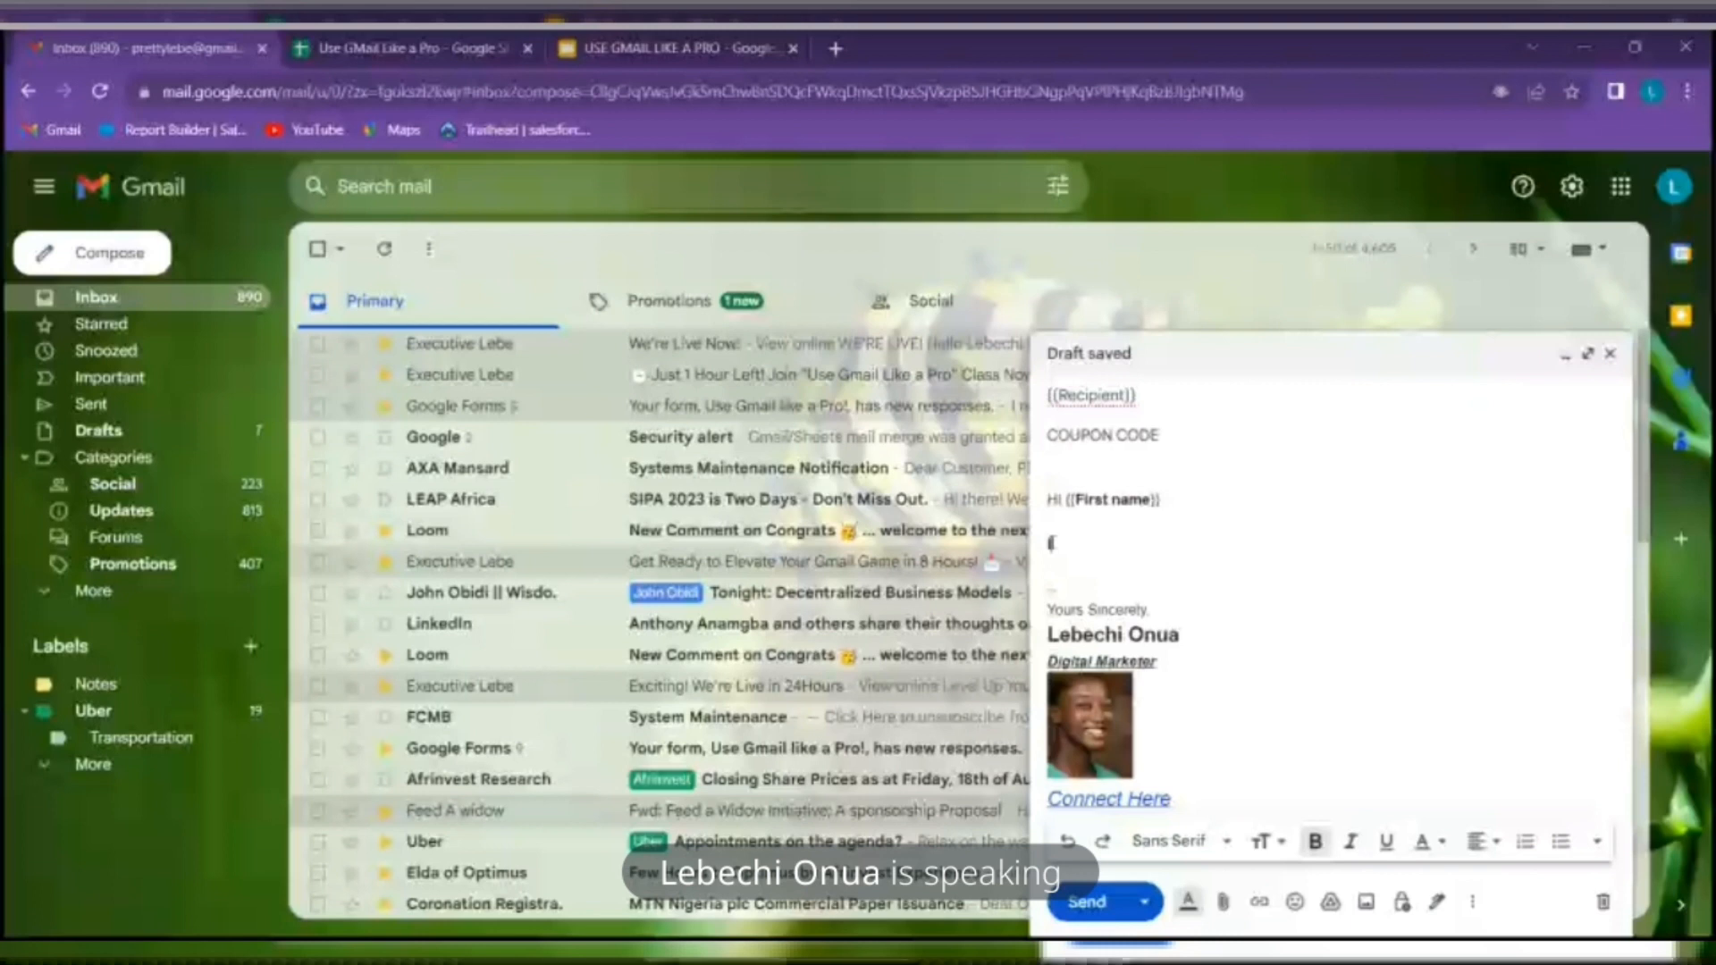
Type the unbolded line 'I'm sending you this Email to let you know about out upcoming offer.'
{"action": "type", "text": "I'm"}
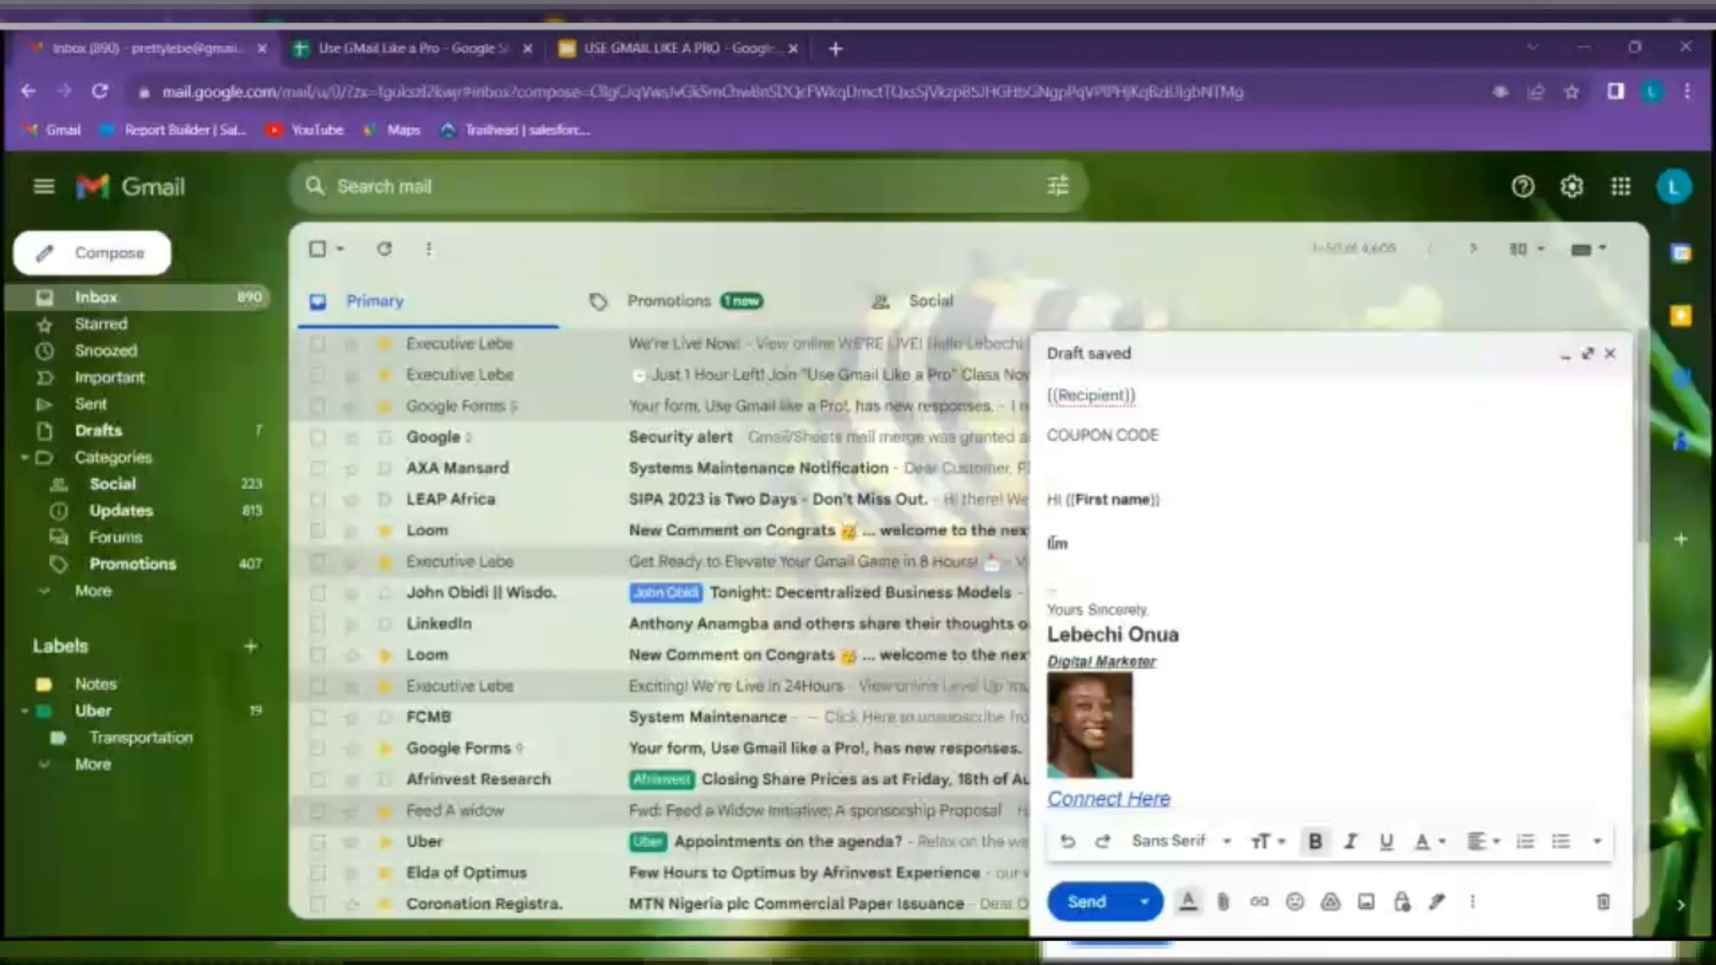
{"action": "double_click", "coordinate": [1059, 544]}
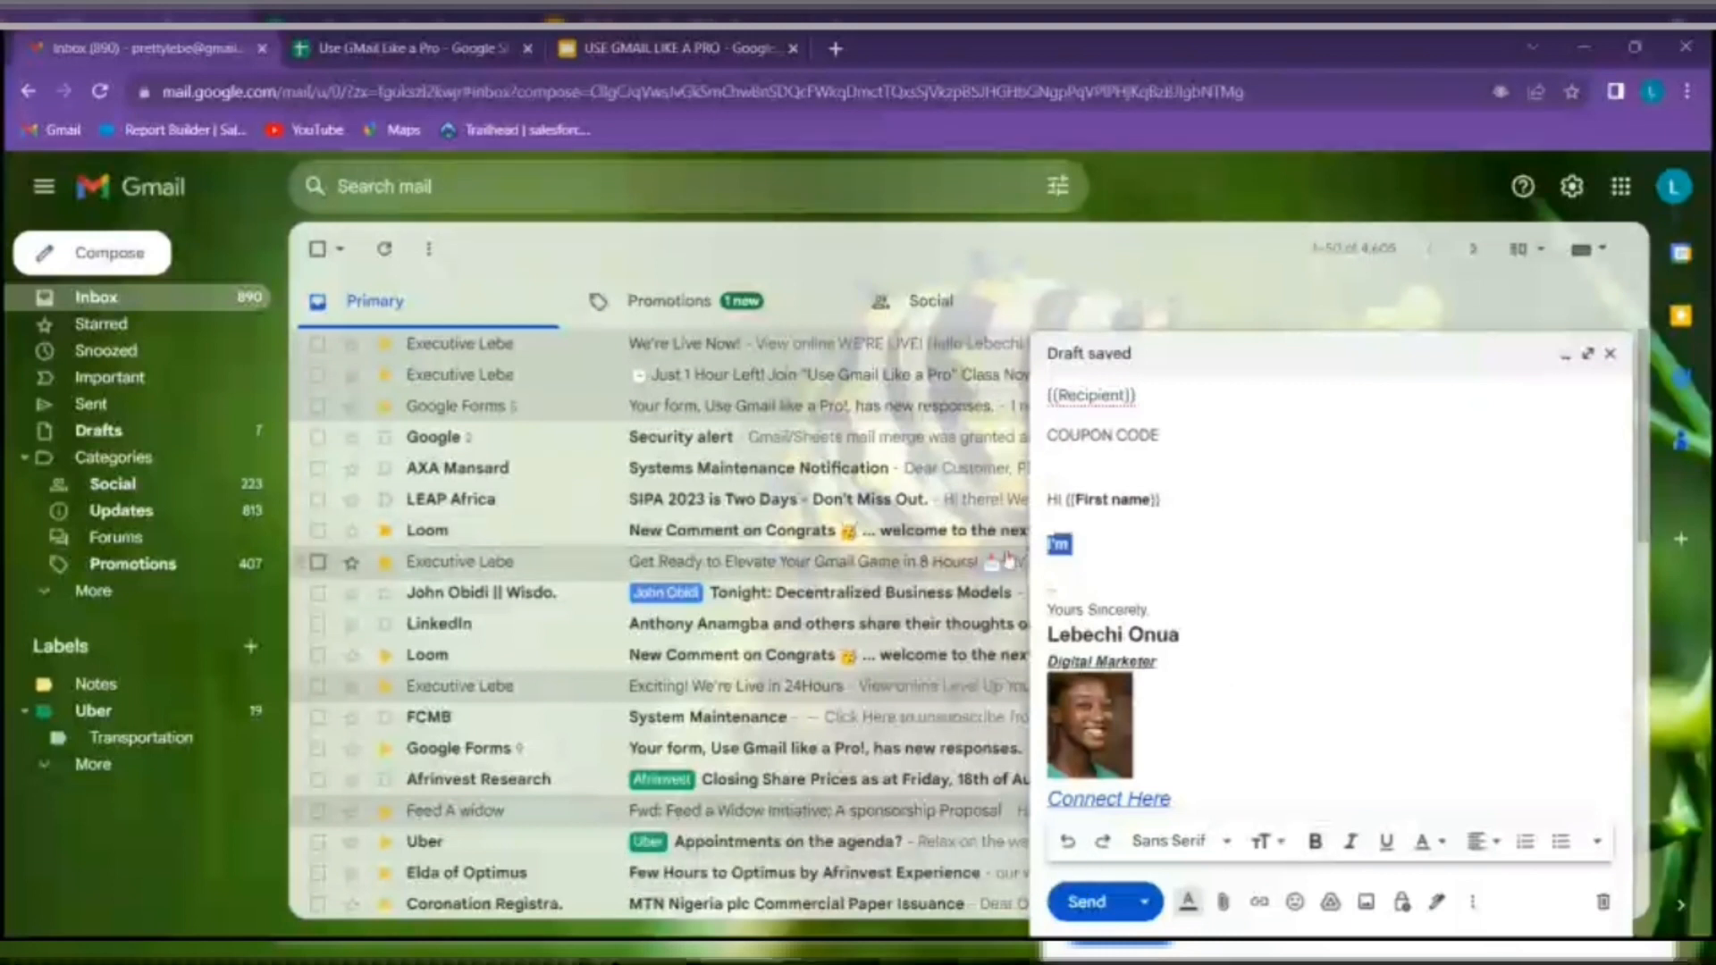
{"action": "left_click", "coordinate": [1323, 849]}
{"action": "left_click", "coordinate": [1131, 564]}
{"action": "left_click", "coordinate": [1128, 543]}
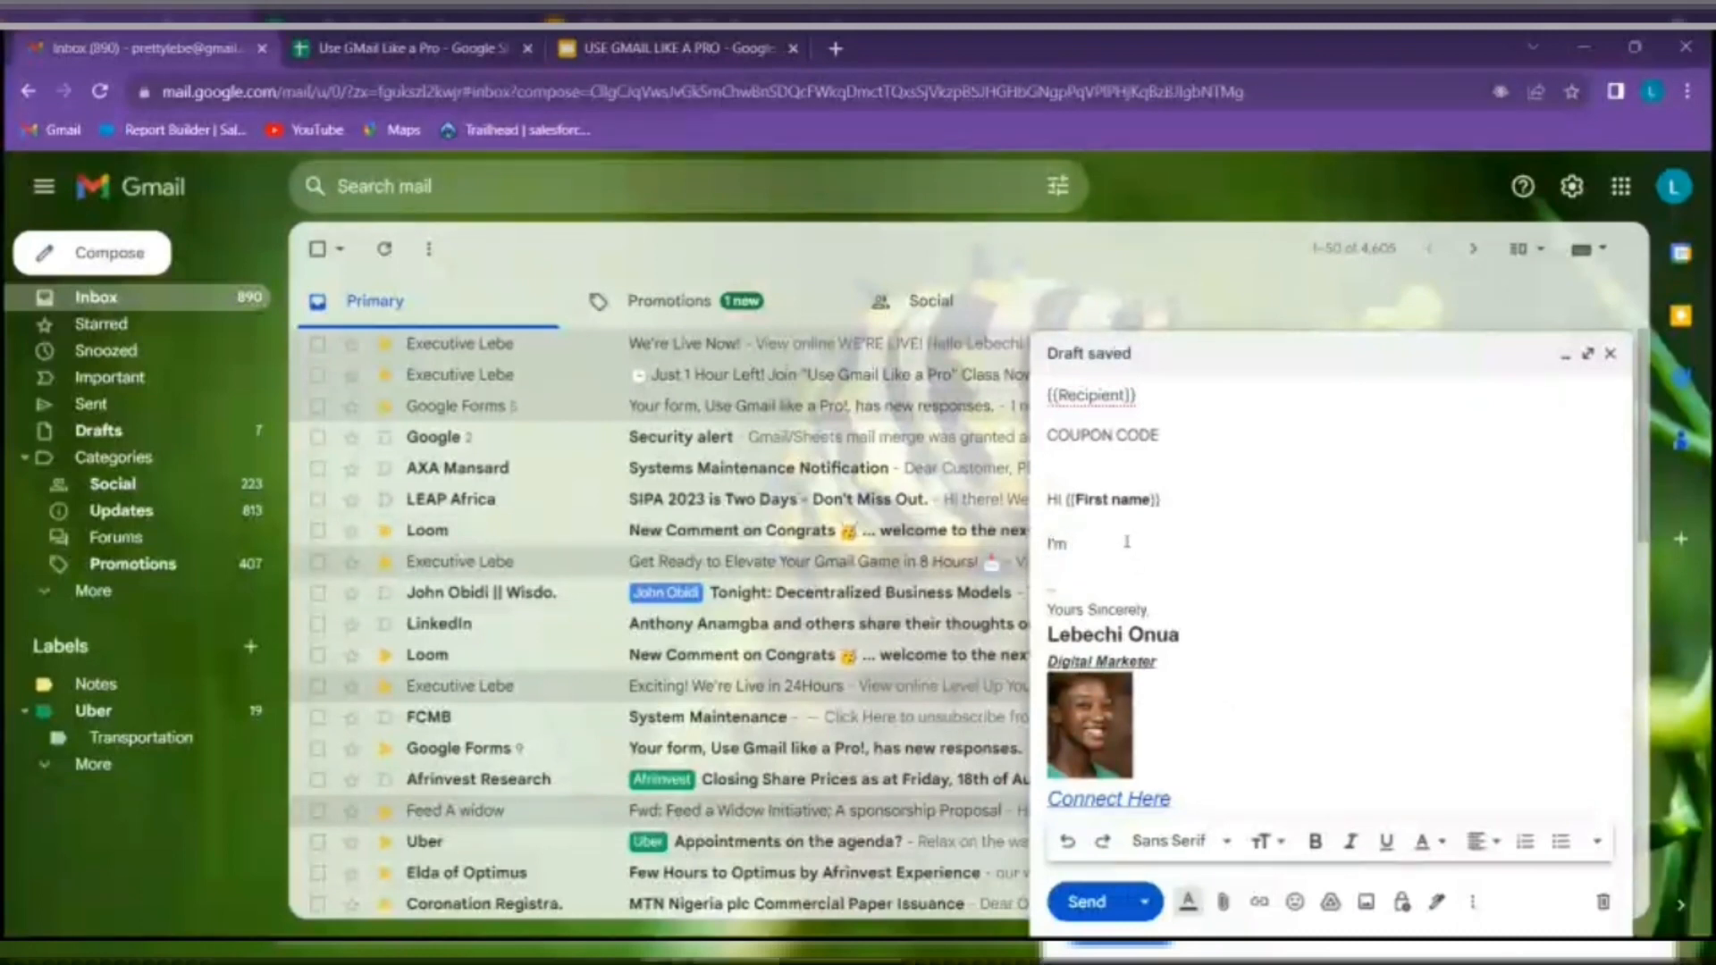
{"action": "type", "text": "sendin"}
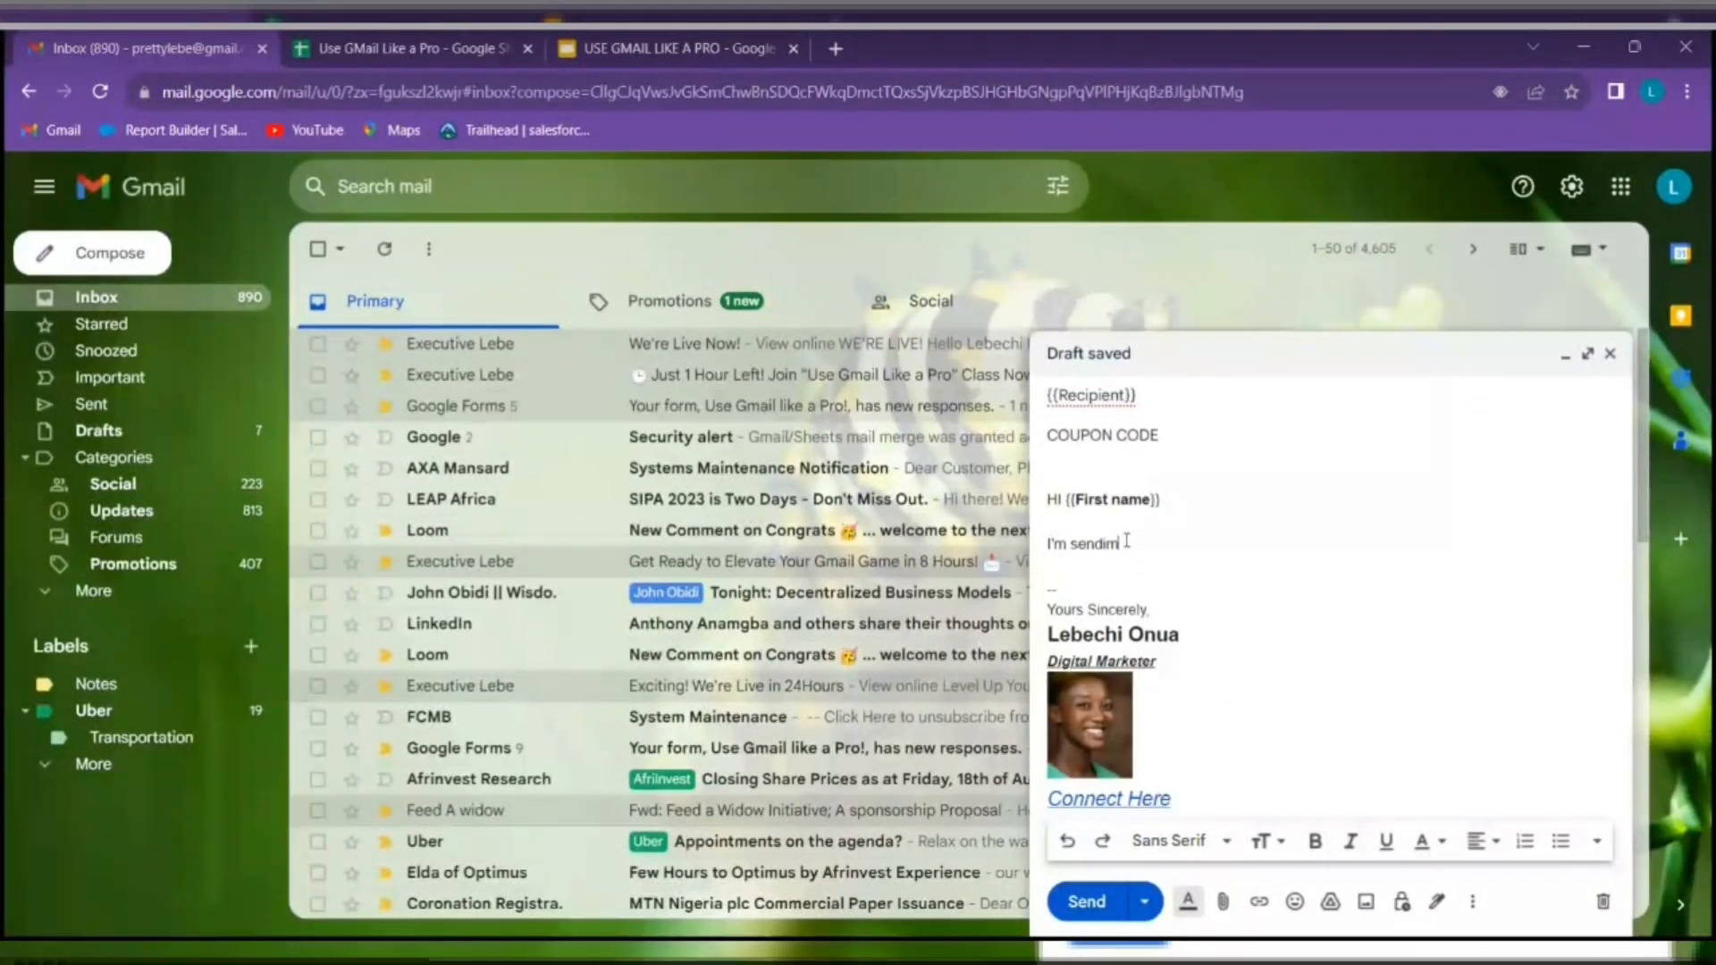
{"action": "type", "text": "g you"}
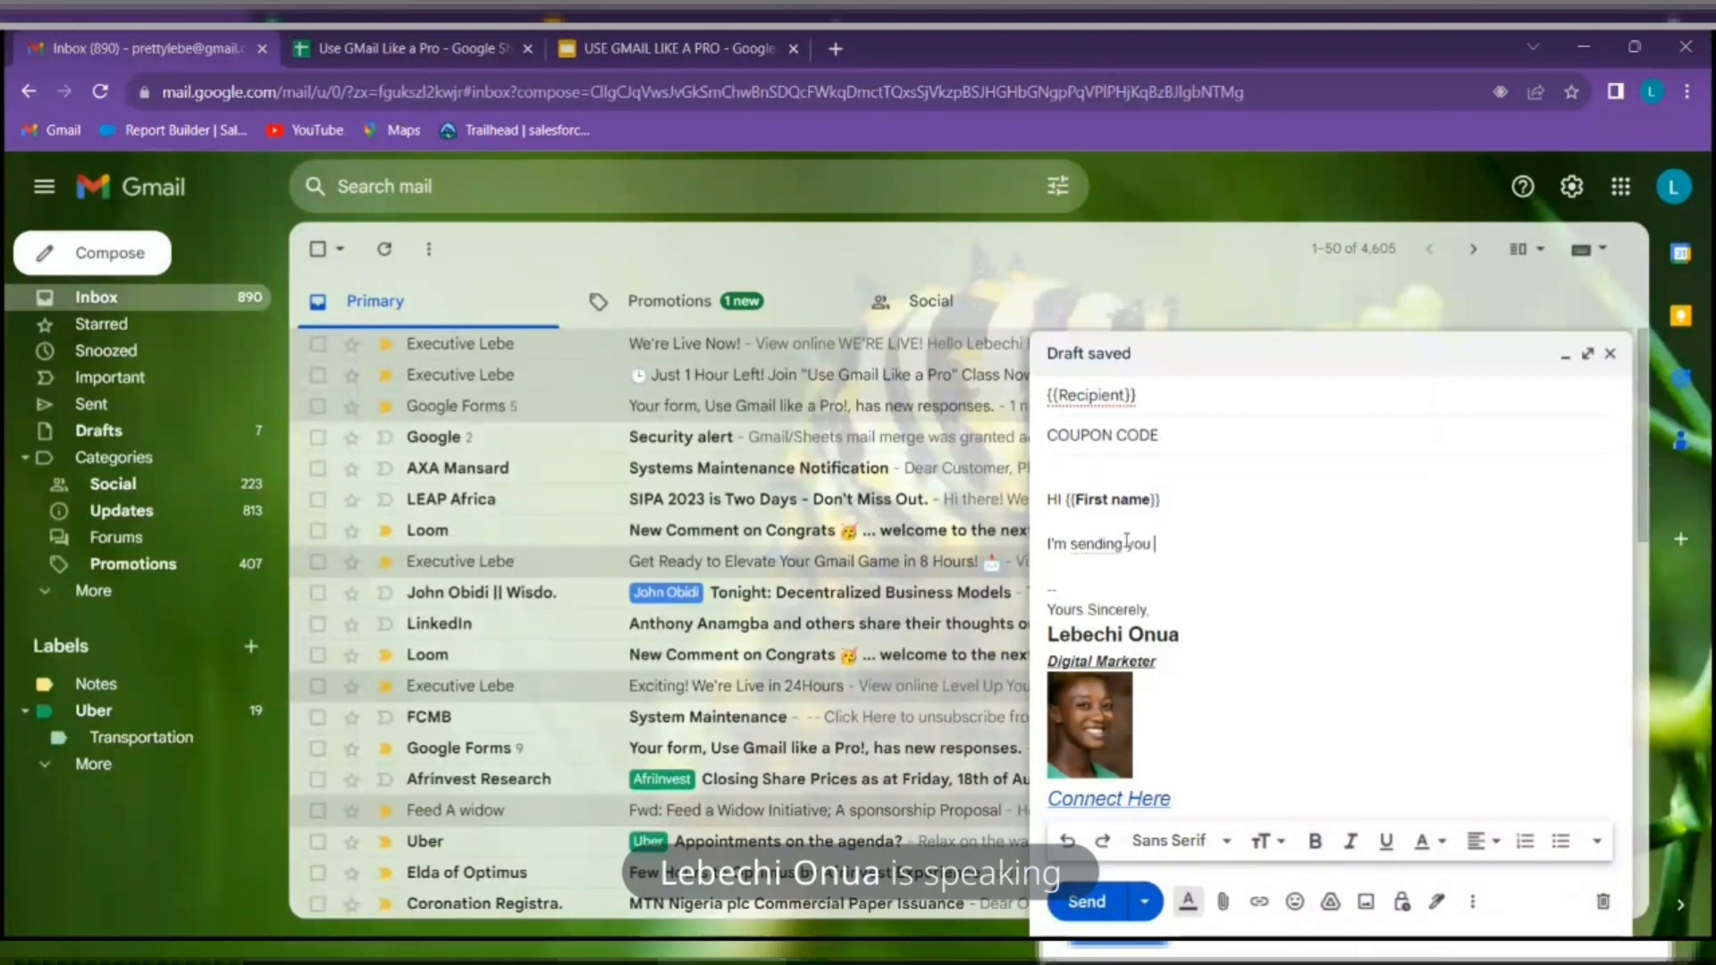
{"action": "type", "text": " this"}
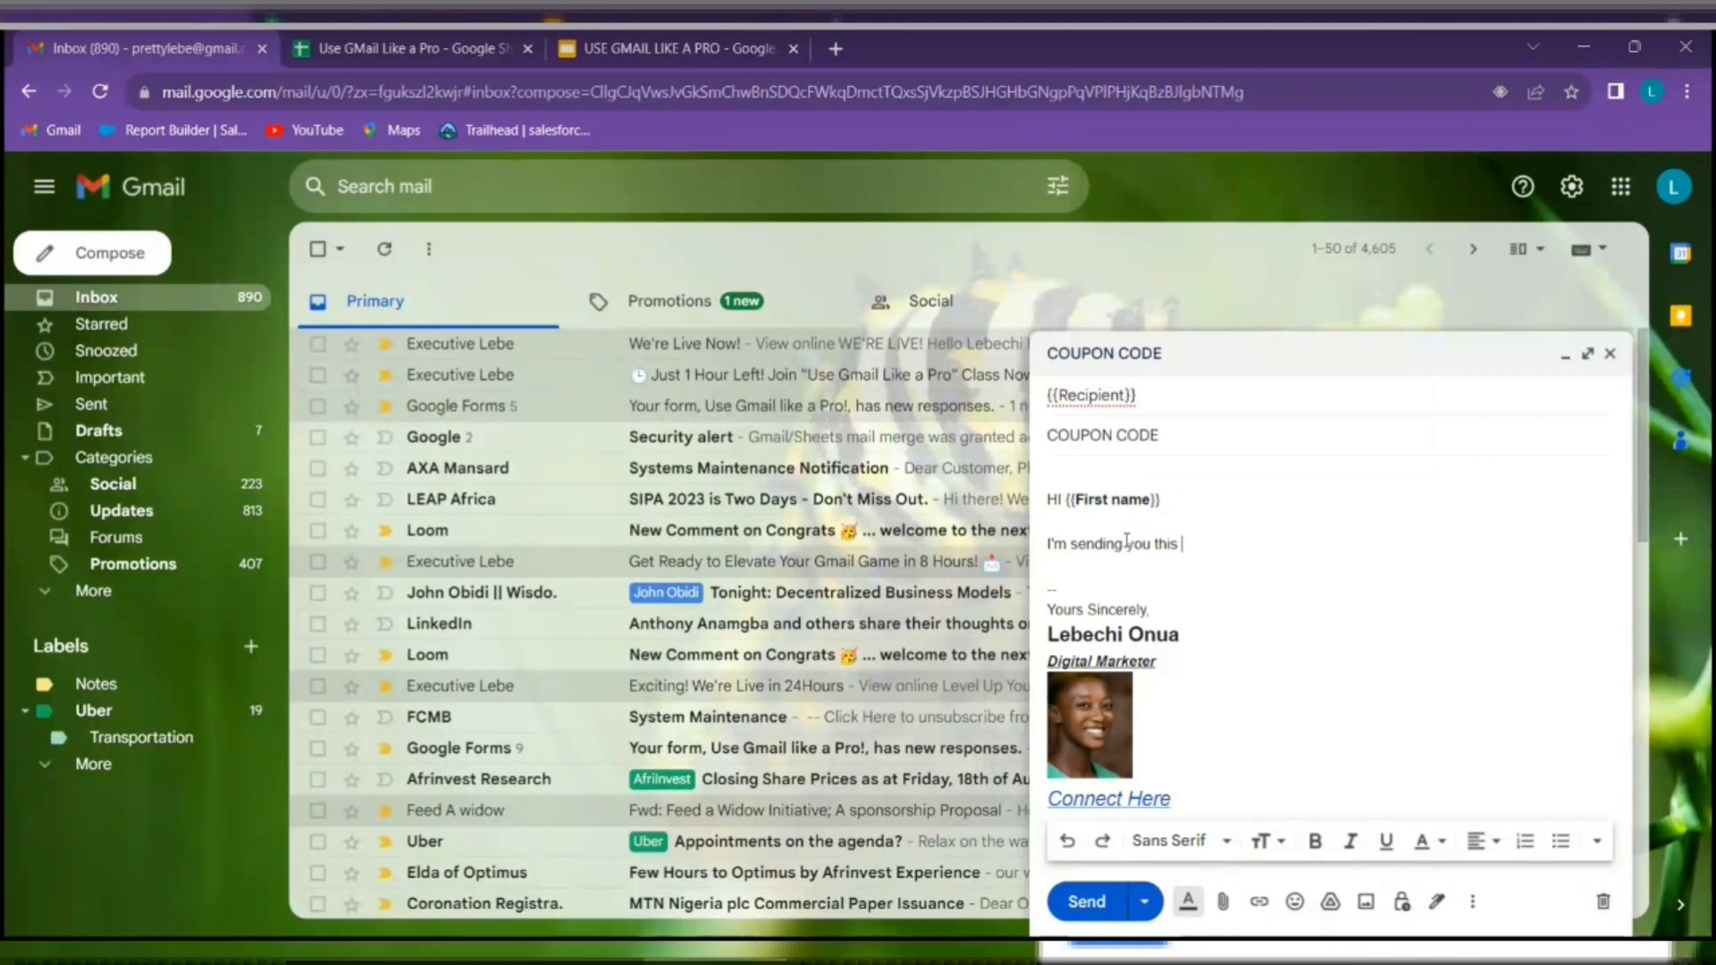
{"action": "type", "text": " Email "}
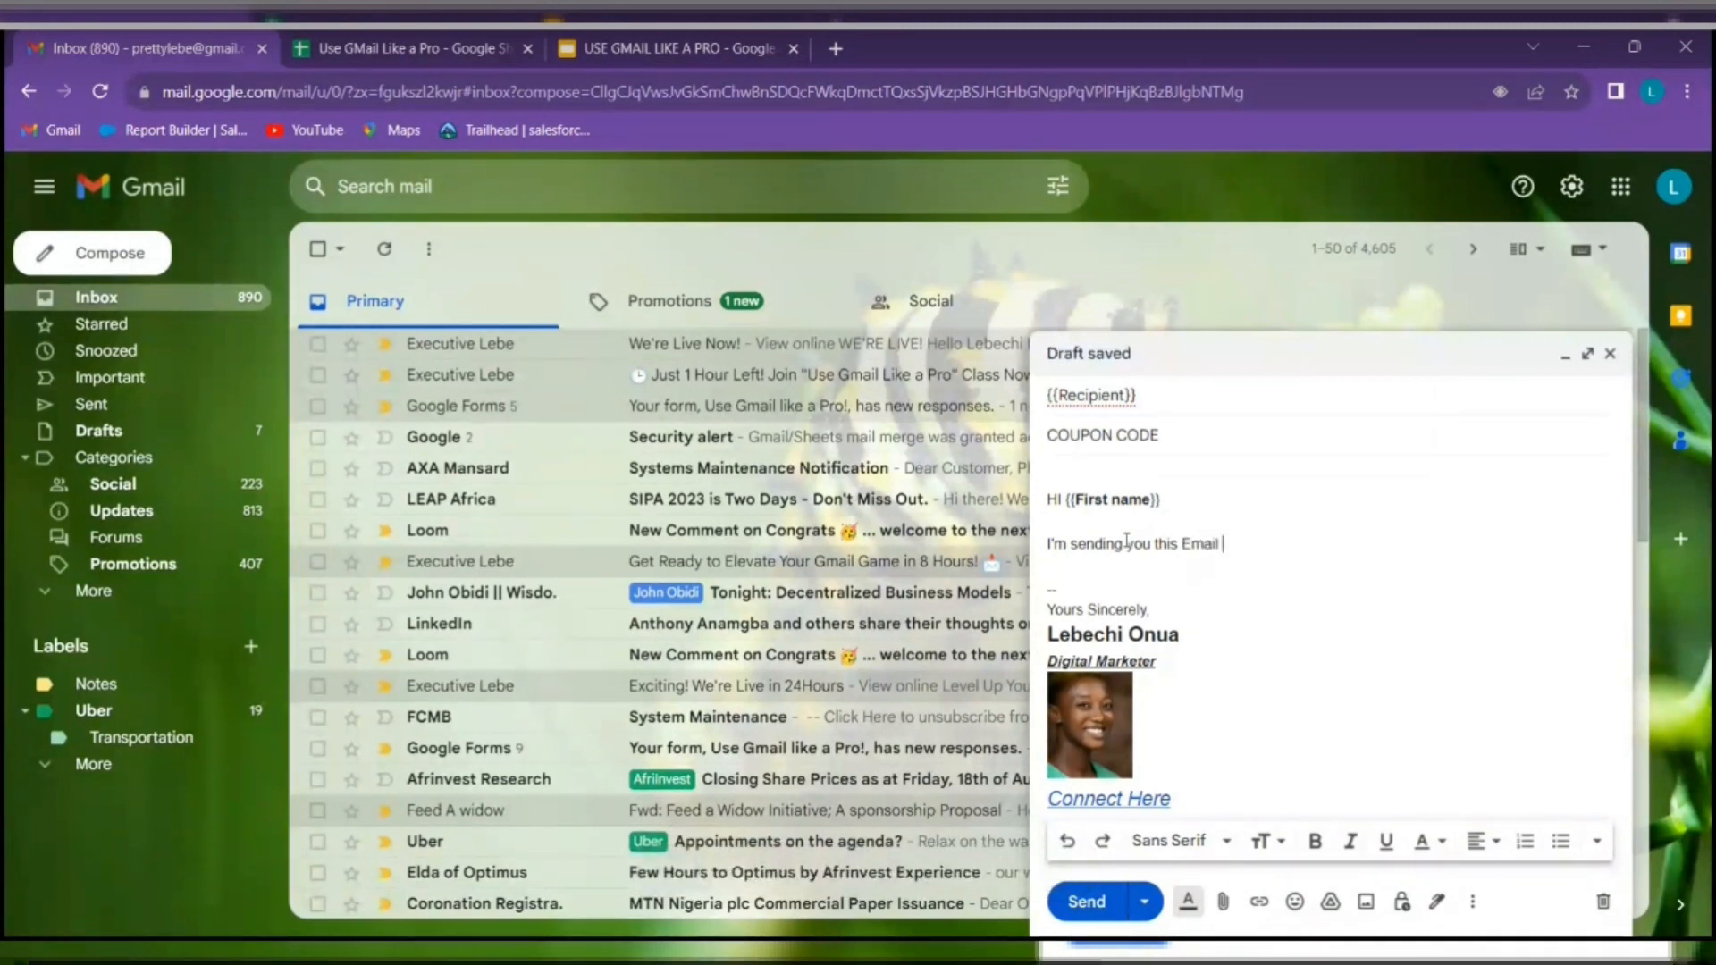
{"action": "type", "text": "to let you know "}
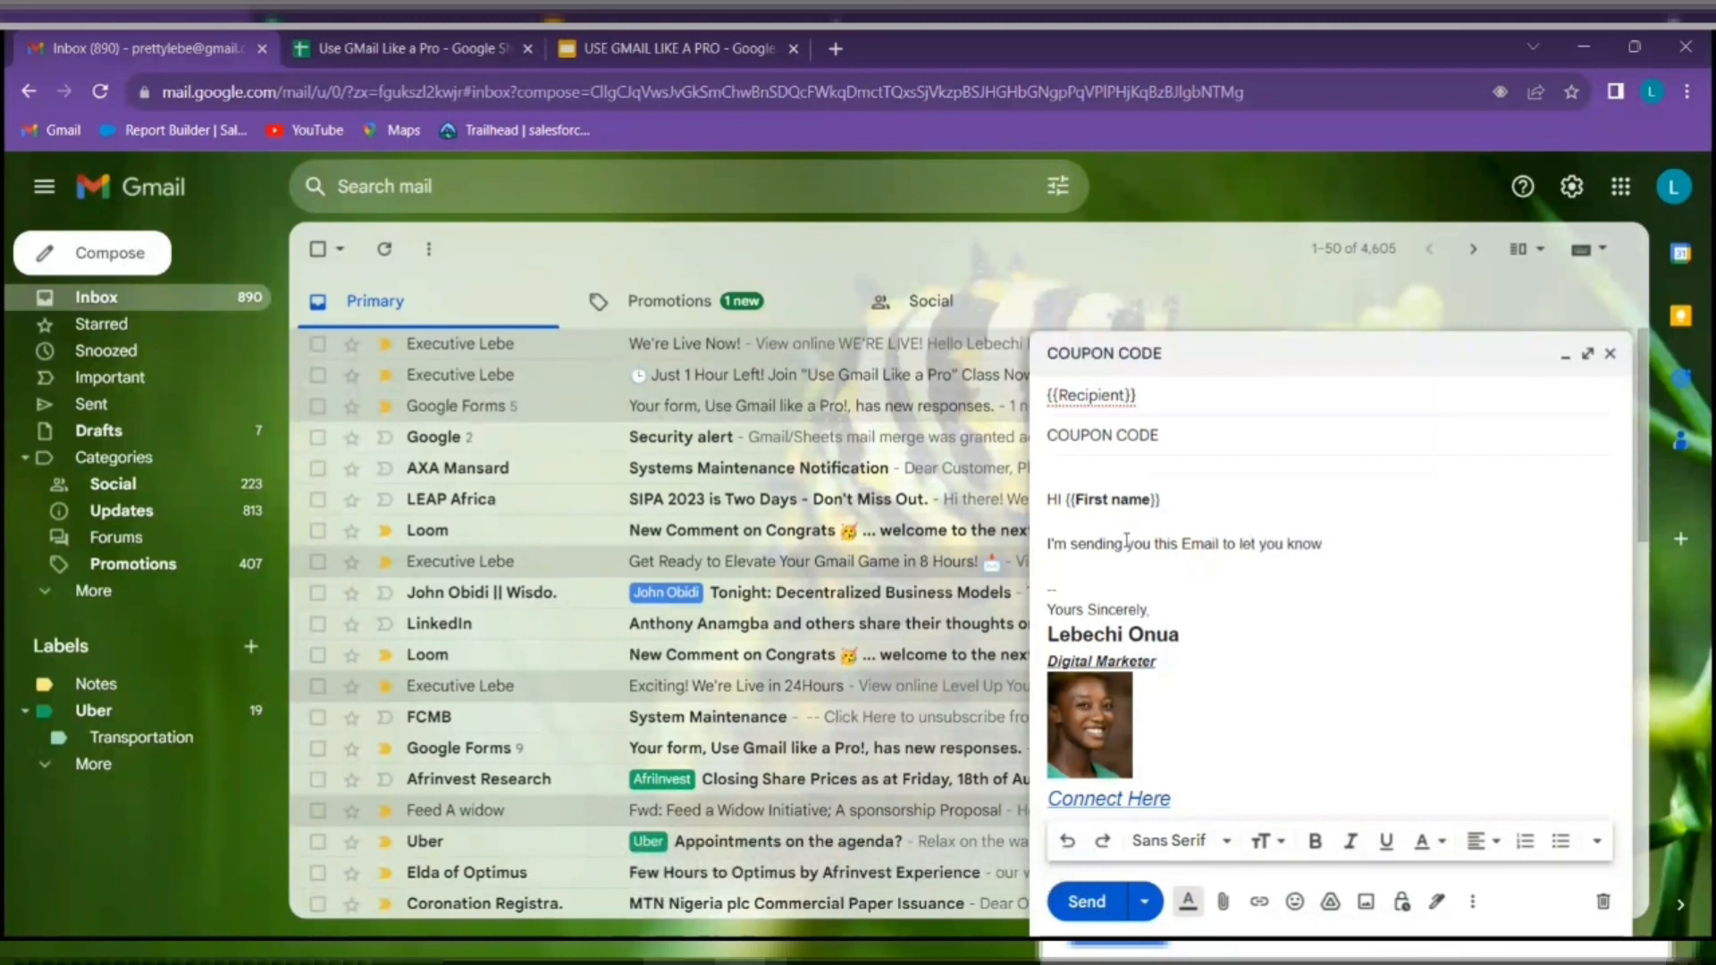
{"action": "type", "text": "about out"}
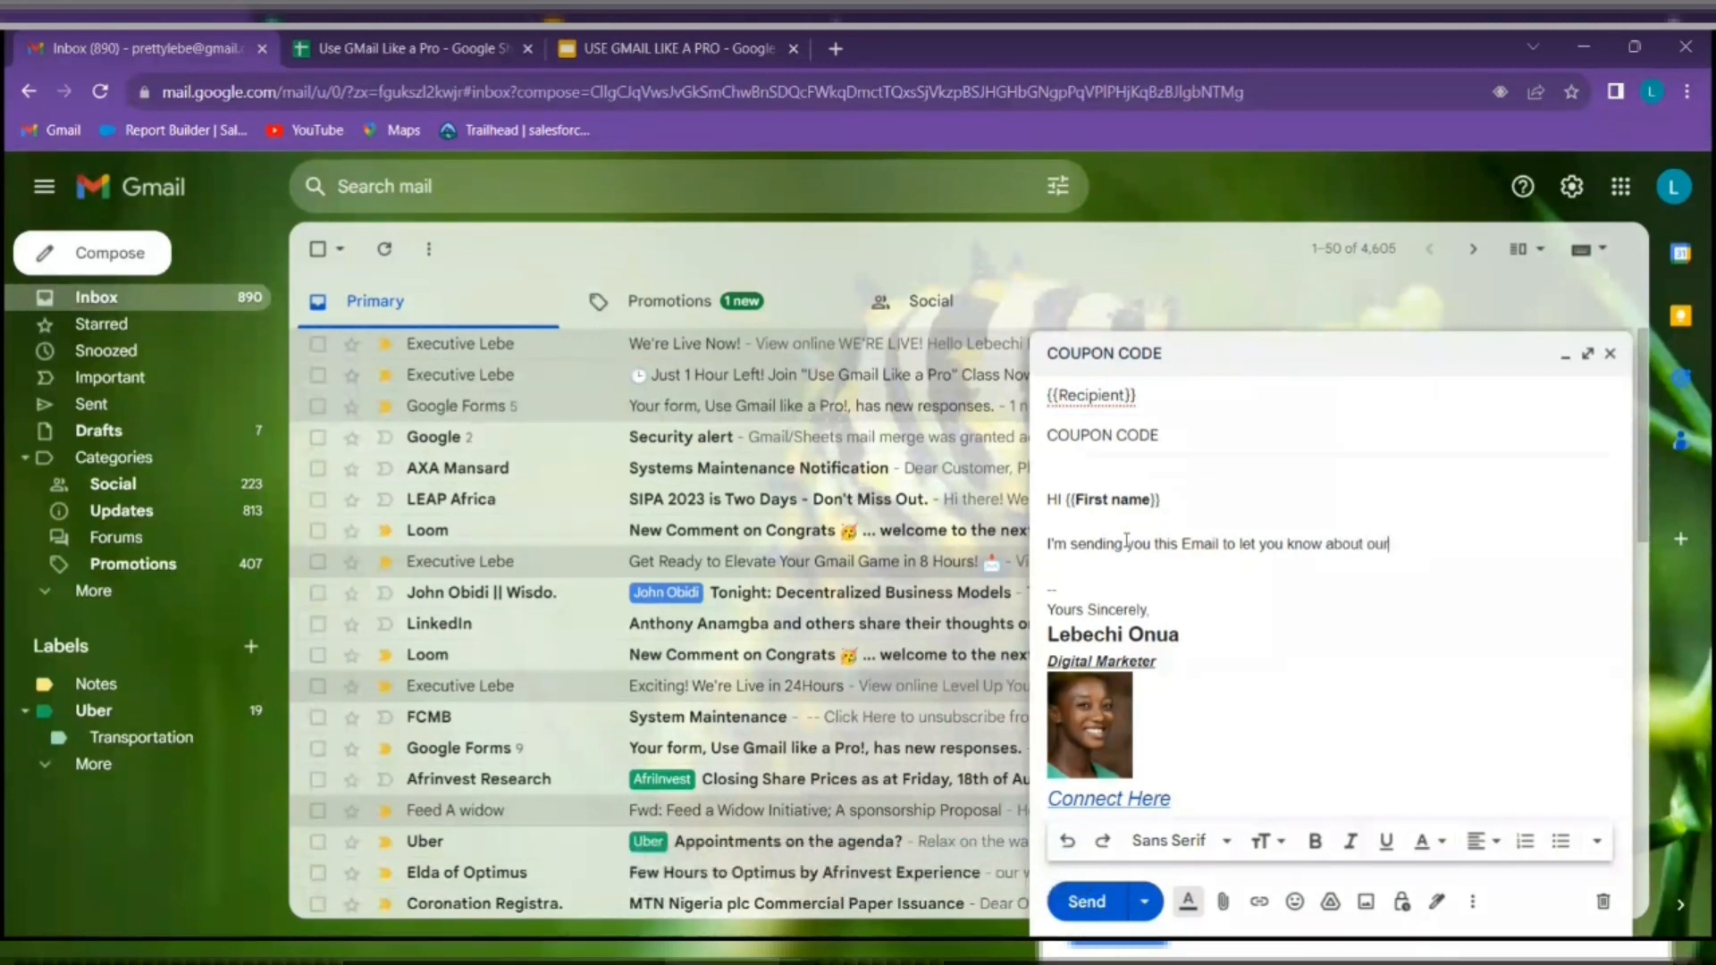
{"action": "type", "text": " upcoming offer."}
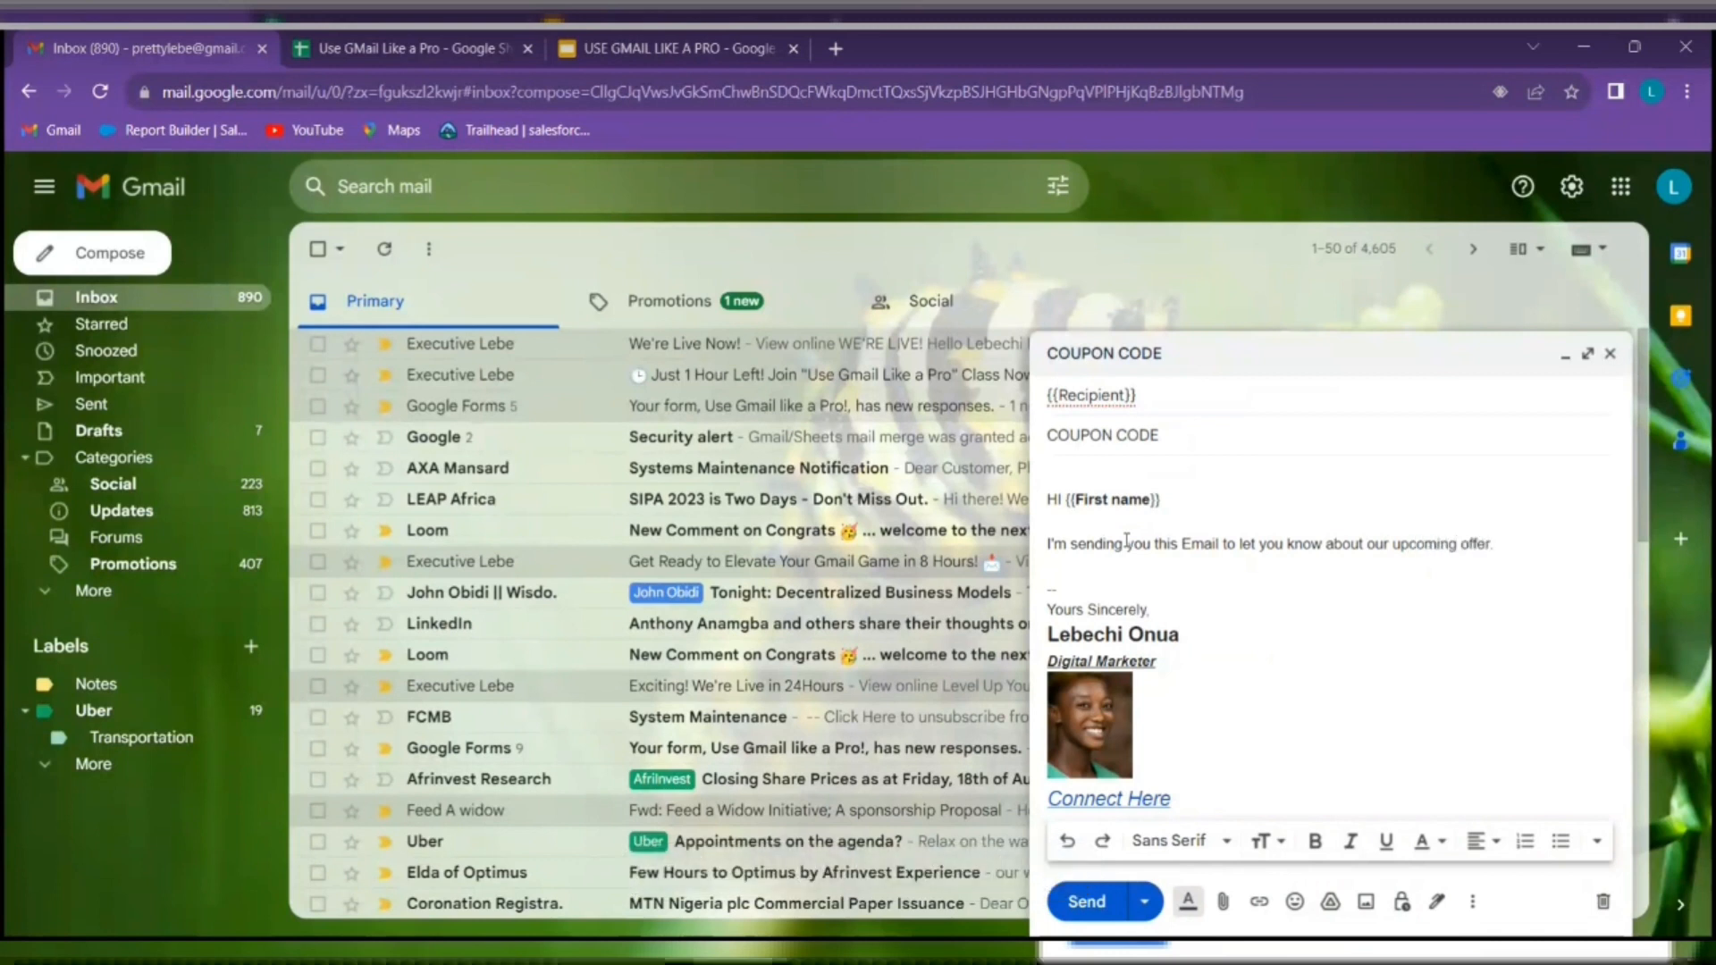
Start a new line reading 'Use this unique code' followed by opening placeholder braces
{"action": "key", "text": "Return"}
{"action": "key", "text": "Return"}
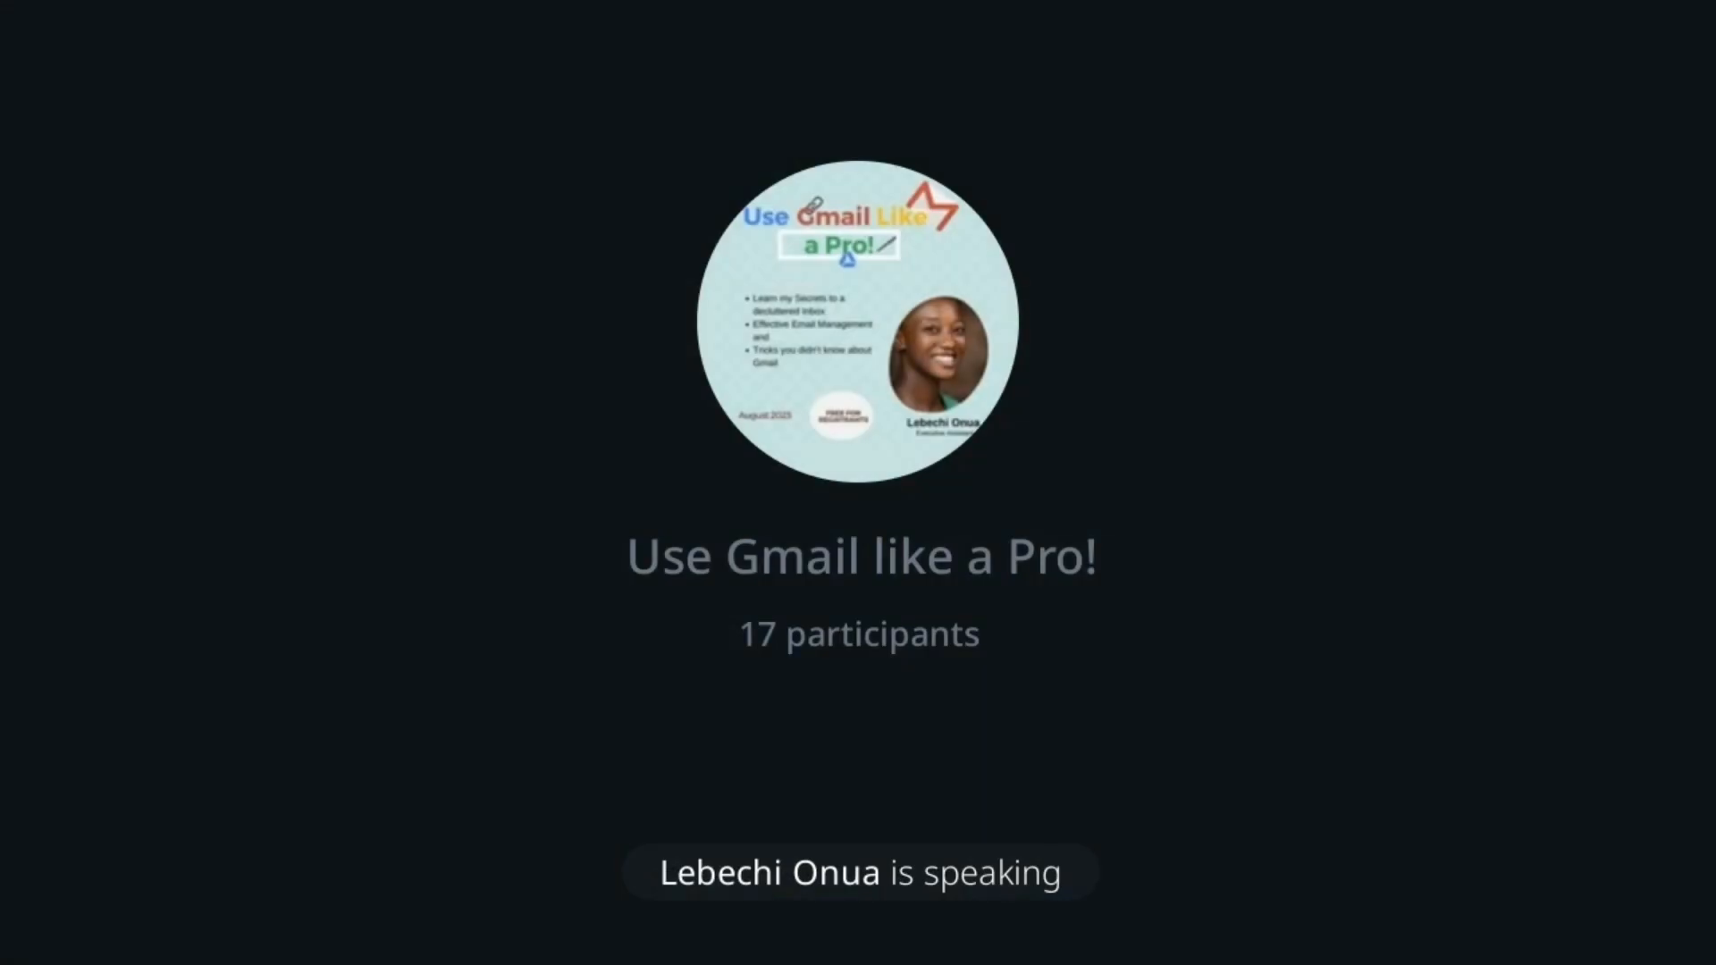
{"action": "type", "text": "use"}
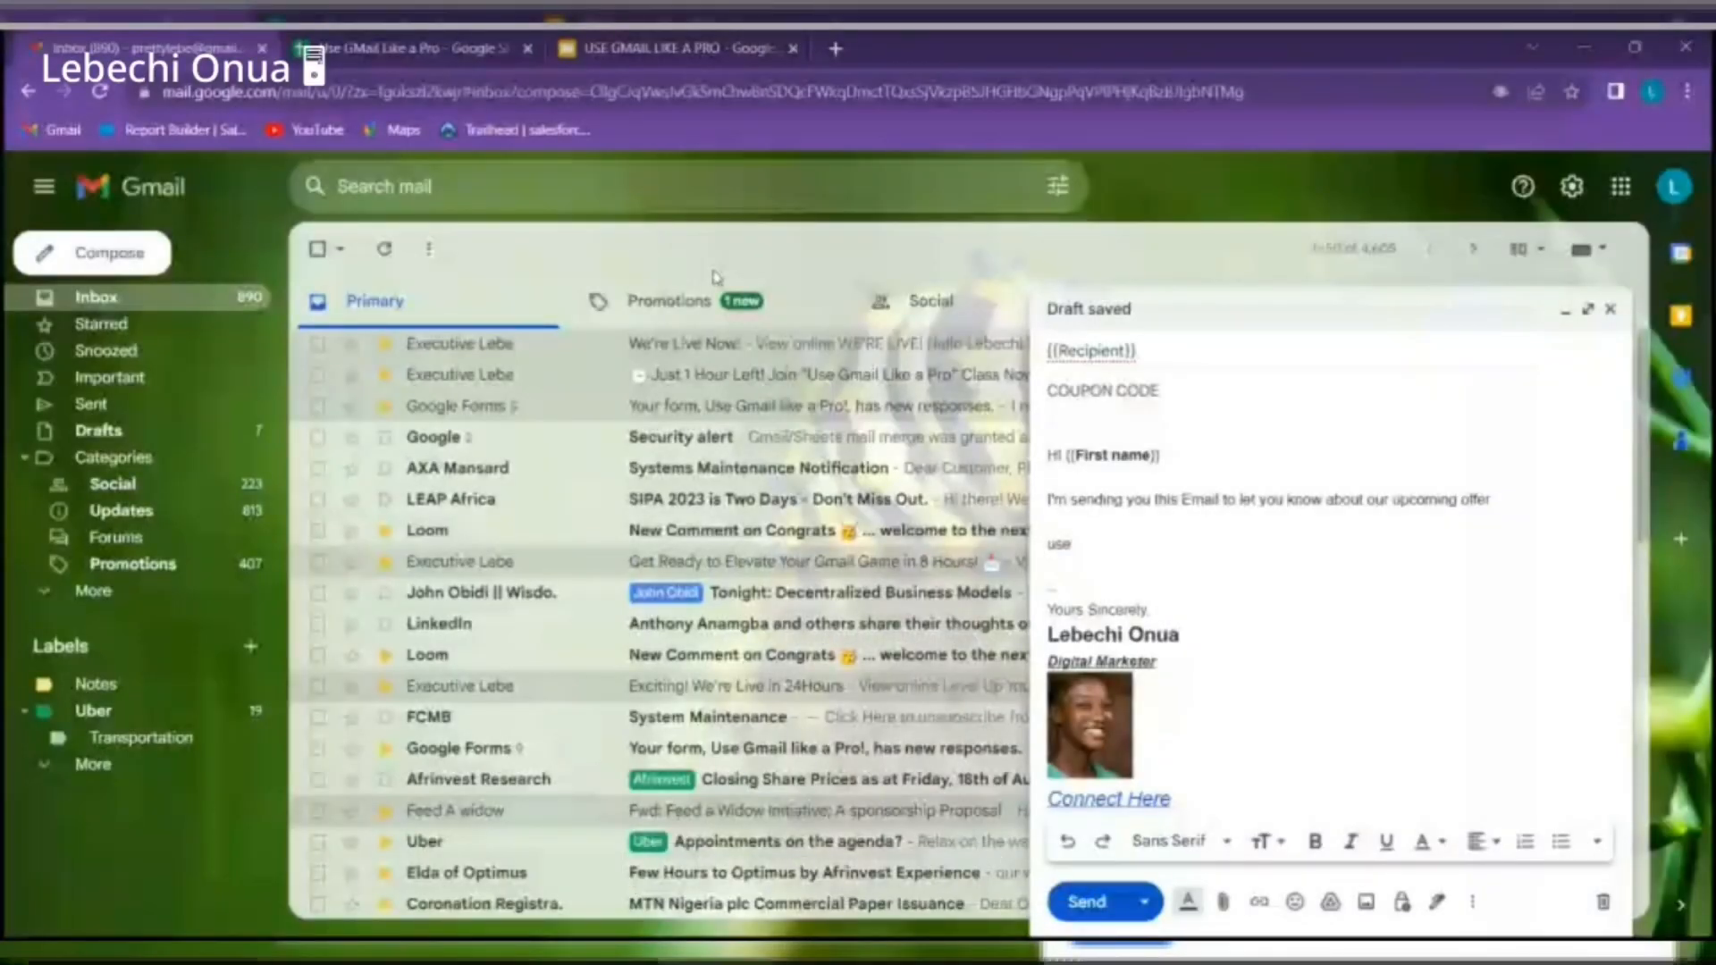
{"action": "key", "text": "BackSpace"}
{"action": "key", "text": "BackSpace"}
{"action": "key", "text": "BackSpace"}
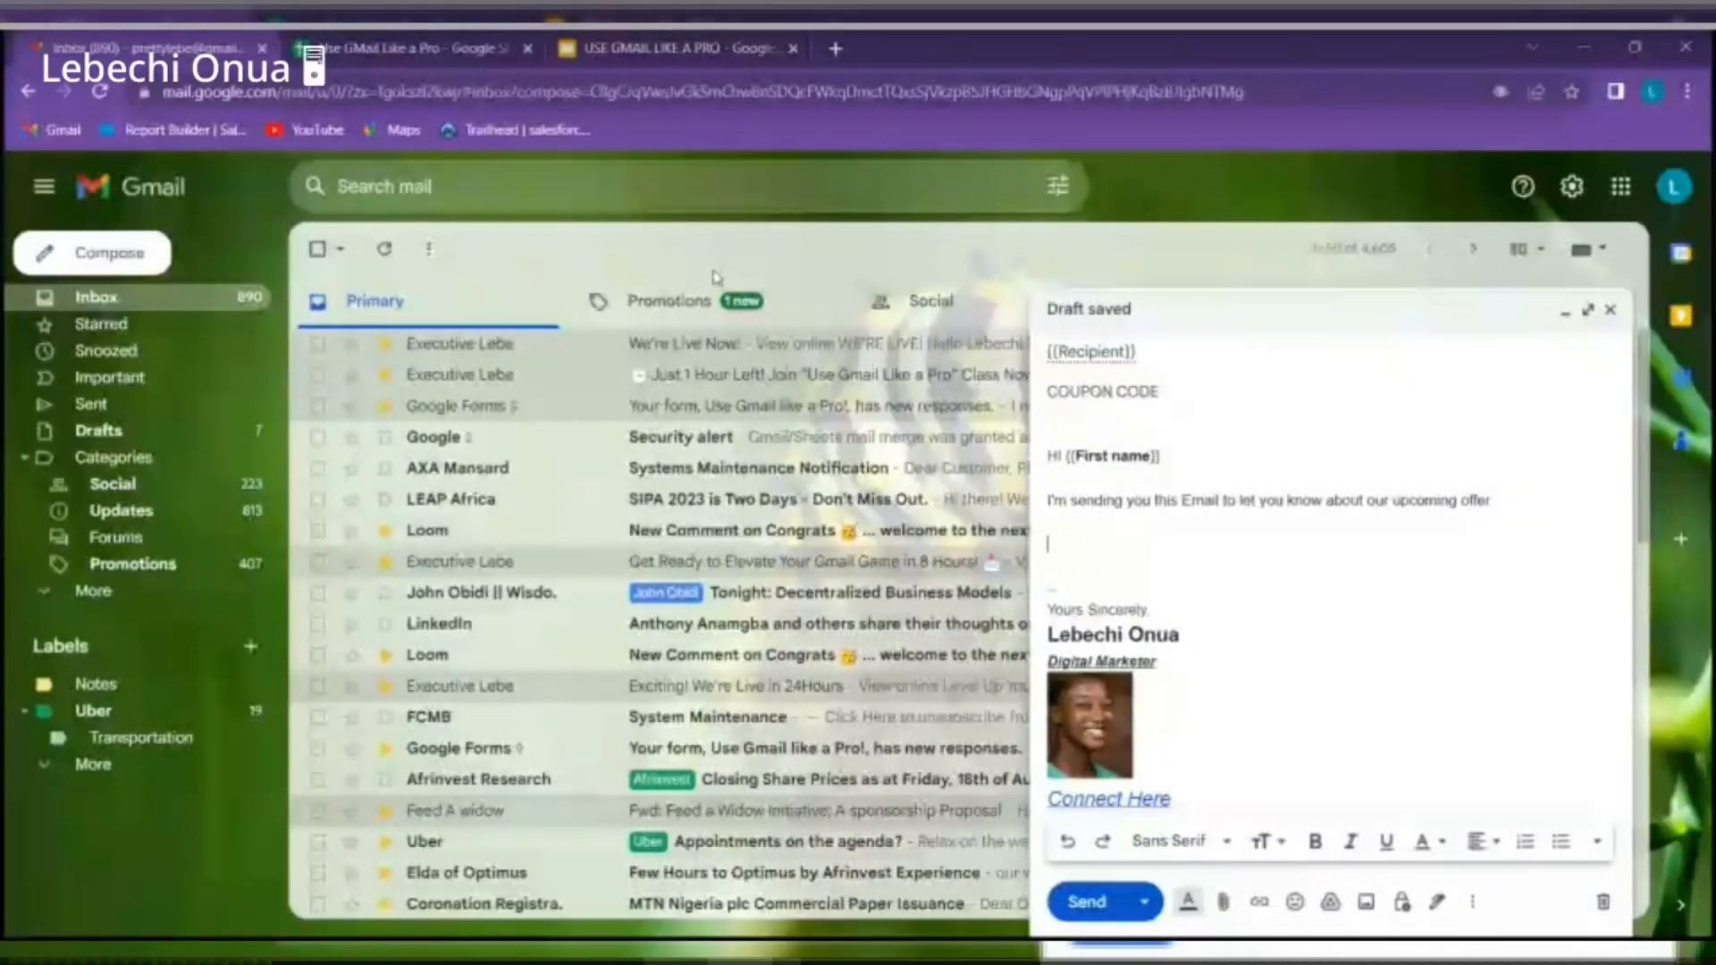
{"action": "type", "text": "Use this uniq"}
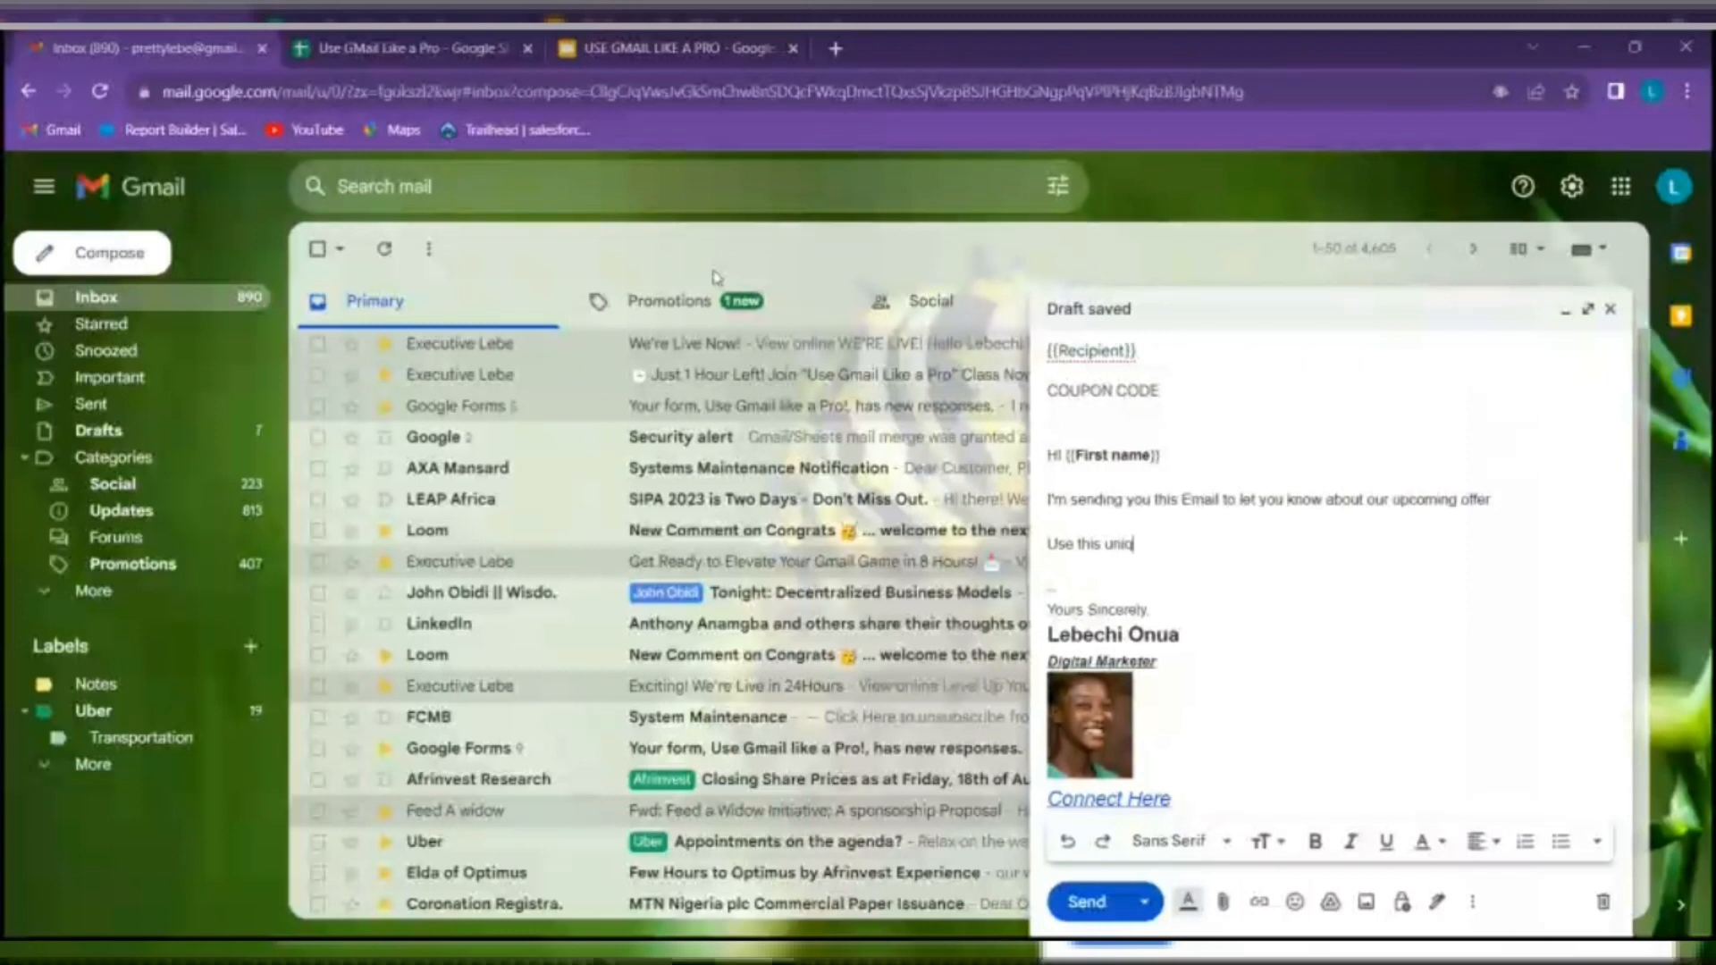
{"action": "type", "text": "e"}
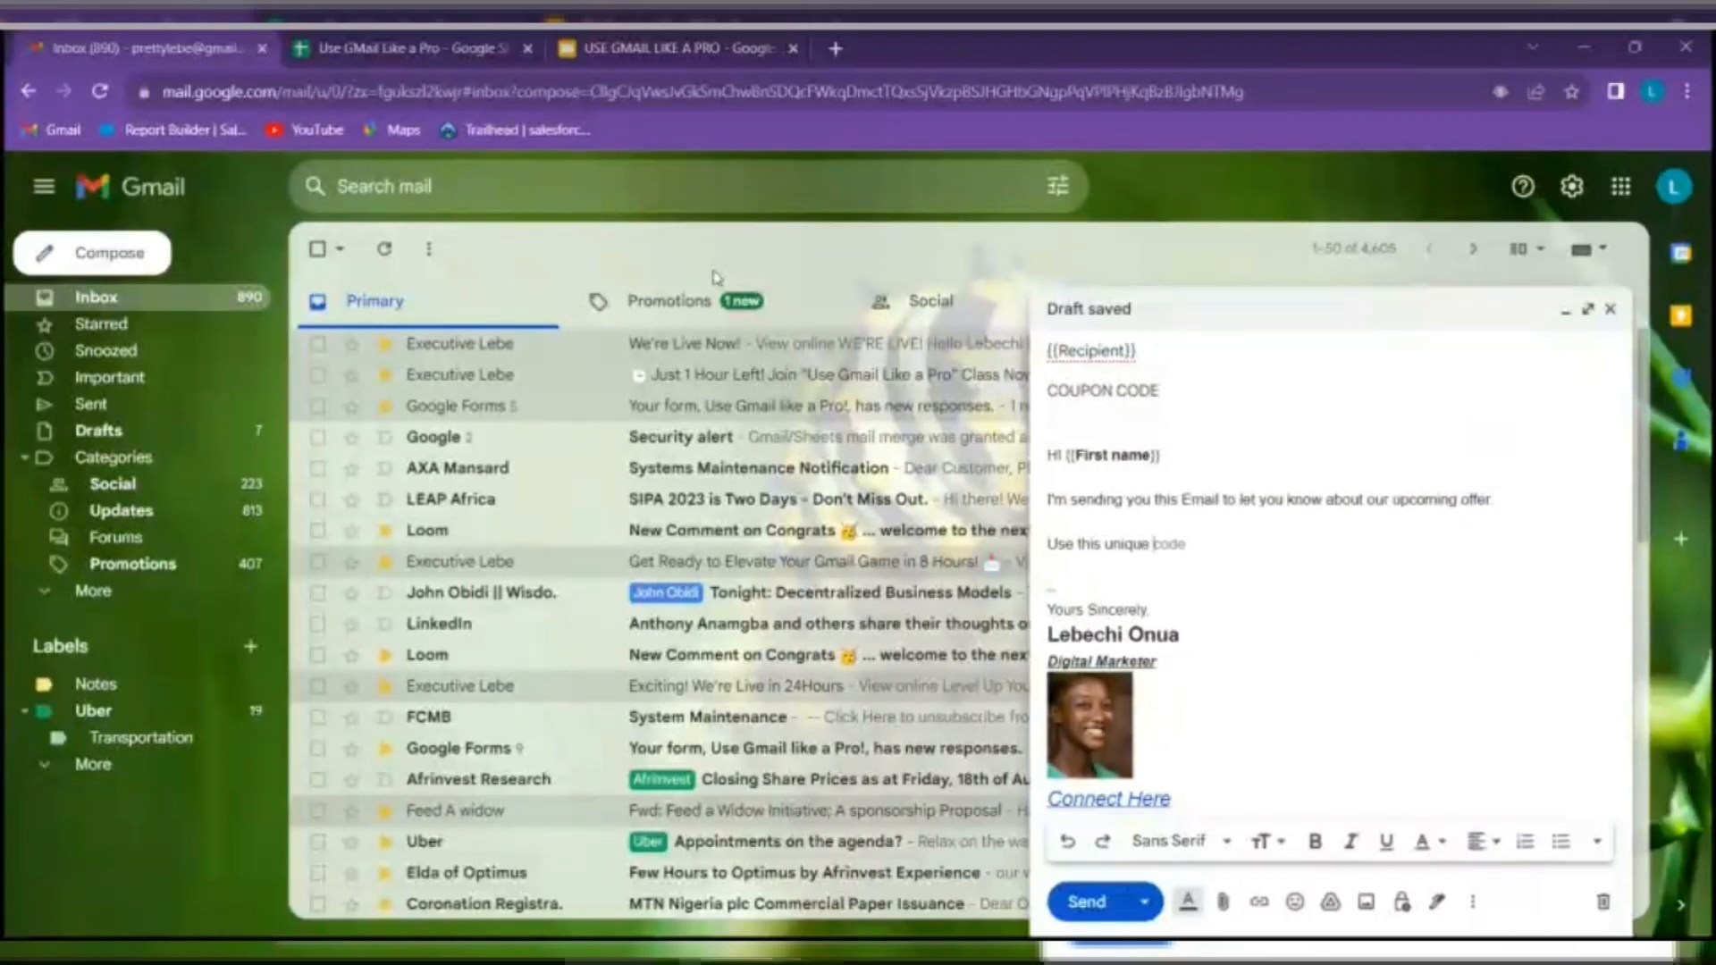
{"action": "key", "text": "Tab"}
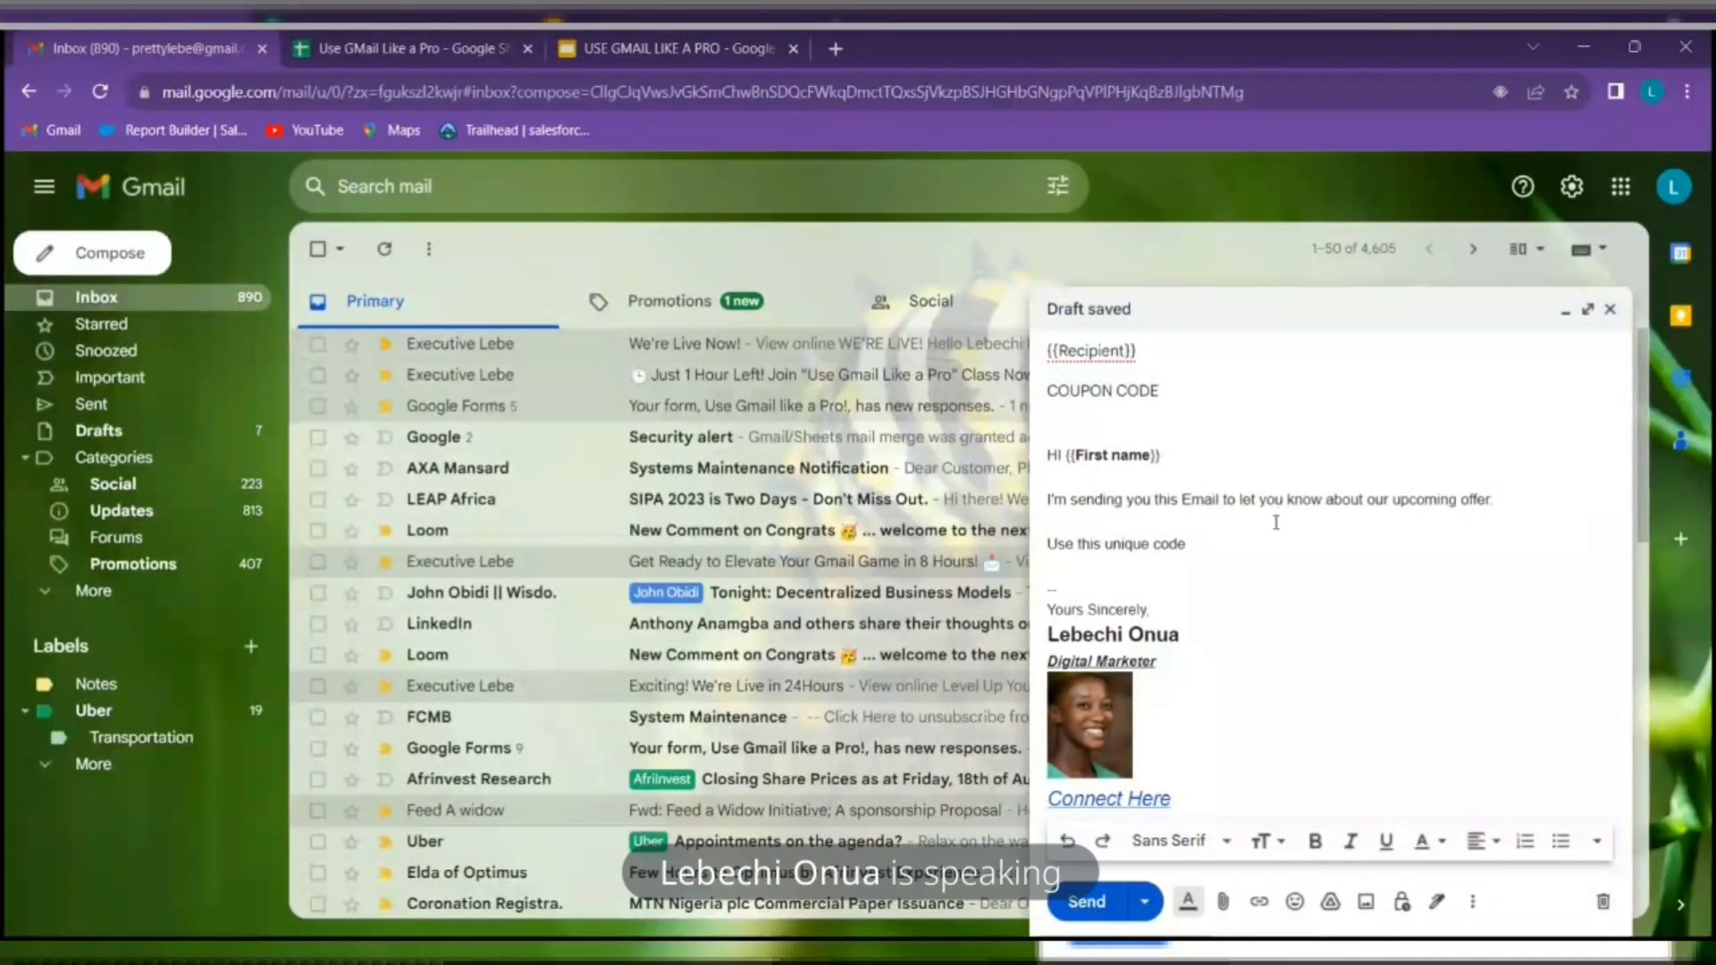
{"action": "type", "text": "{{"}
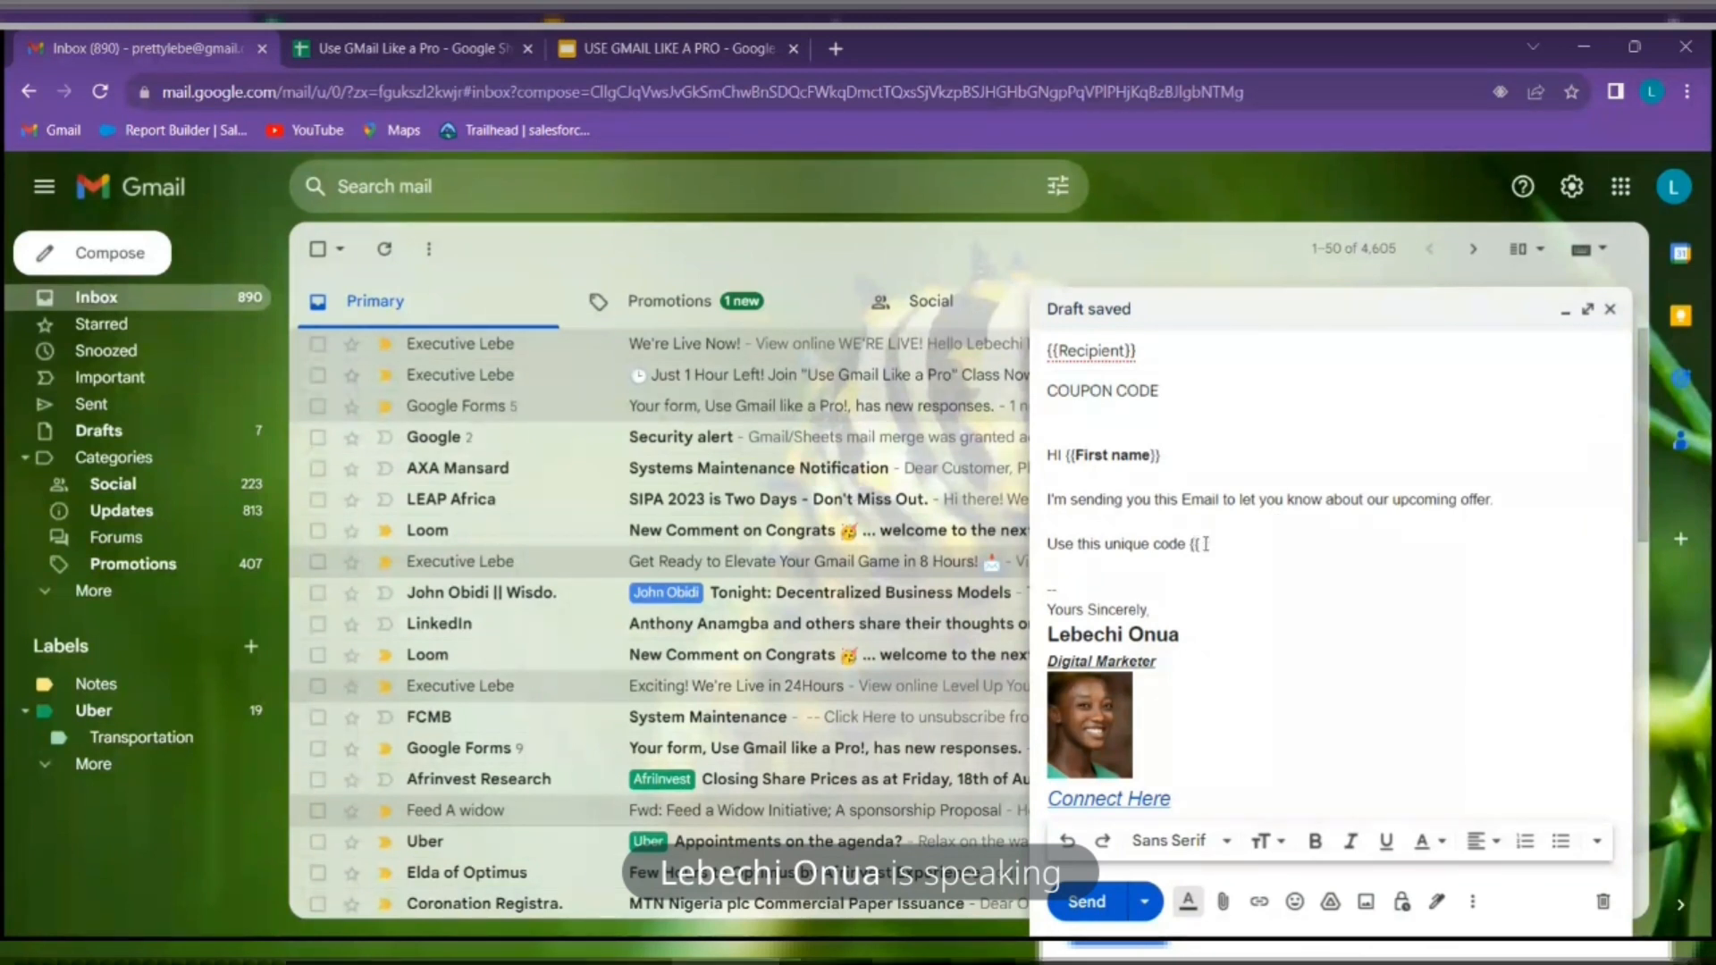
Copy the Discount Code header from cell D1 and paste it to complete {{Discount Code}}
{"action": "left_click", "coordinate": [452, 48]}
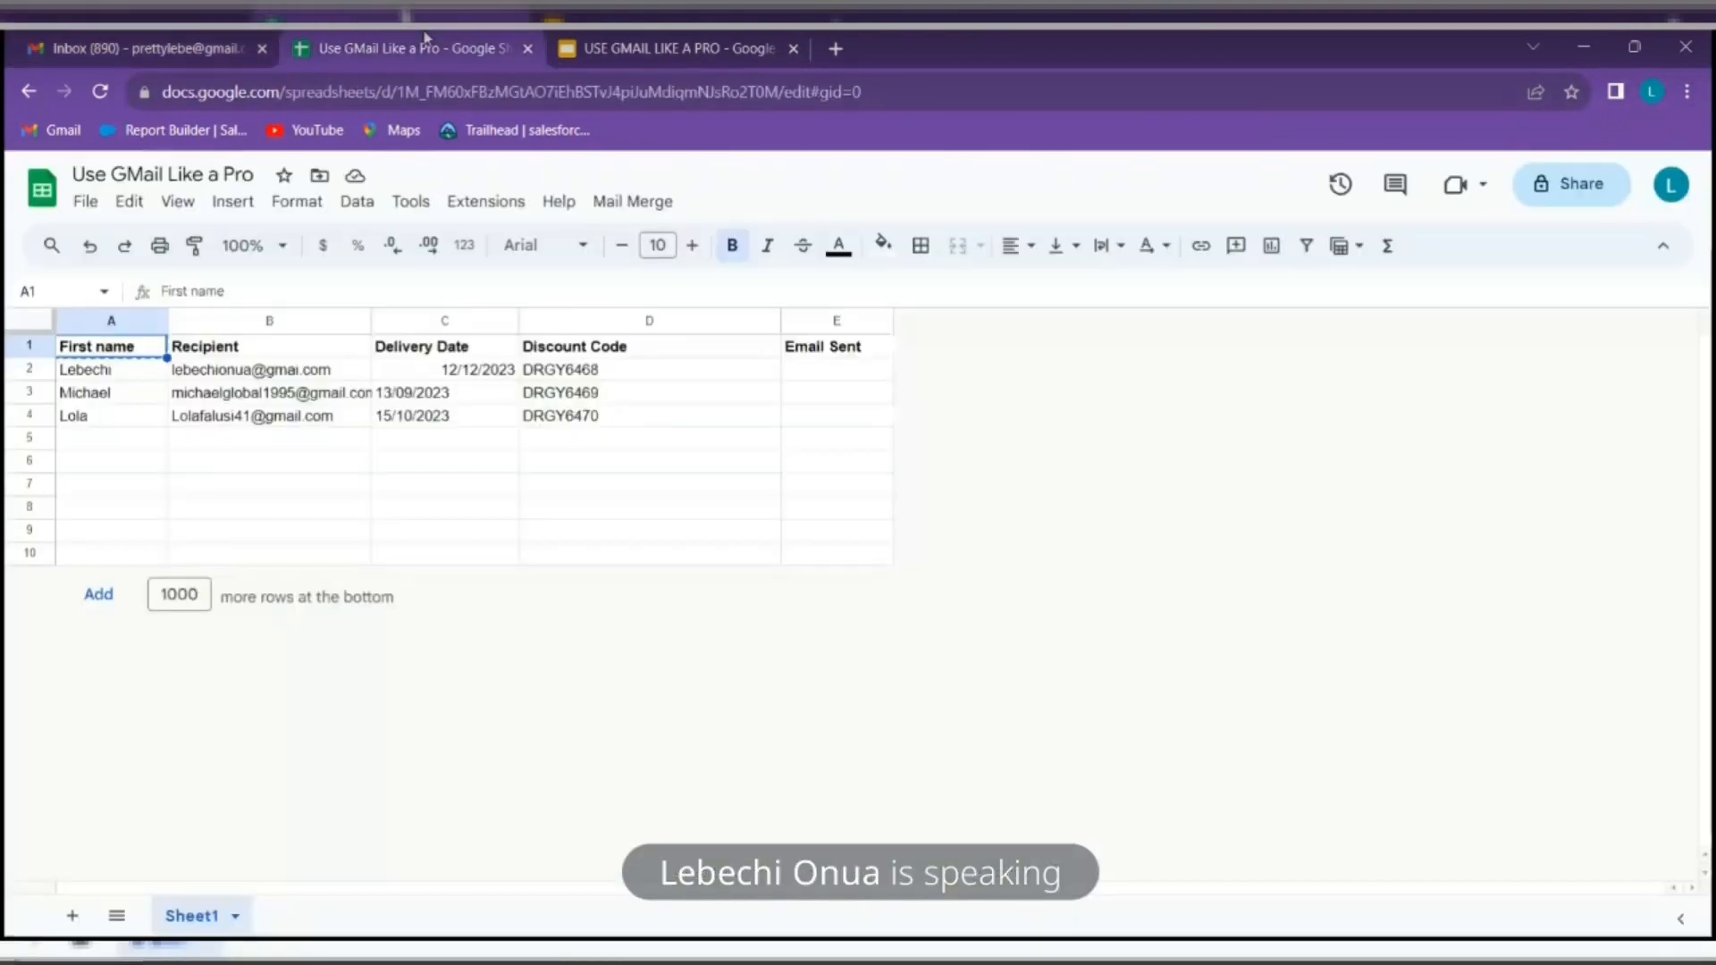
{"action": "left_click", "coordinate": [631, 350]}
{"action": "right_click", "coordinate": [631, 352]}
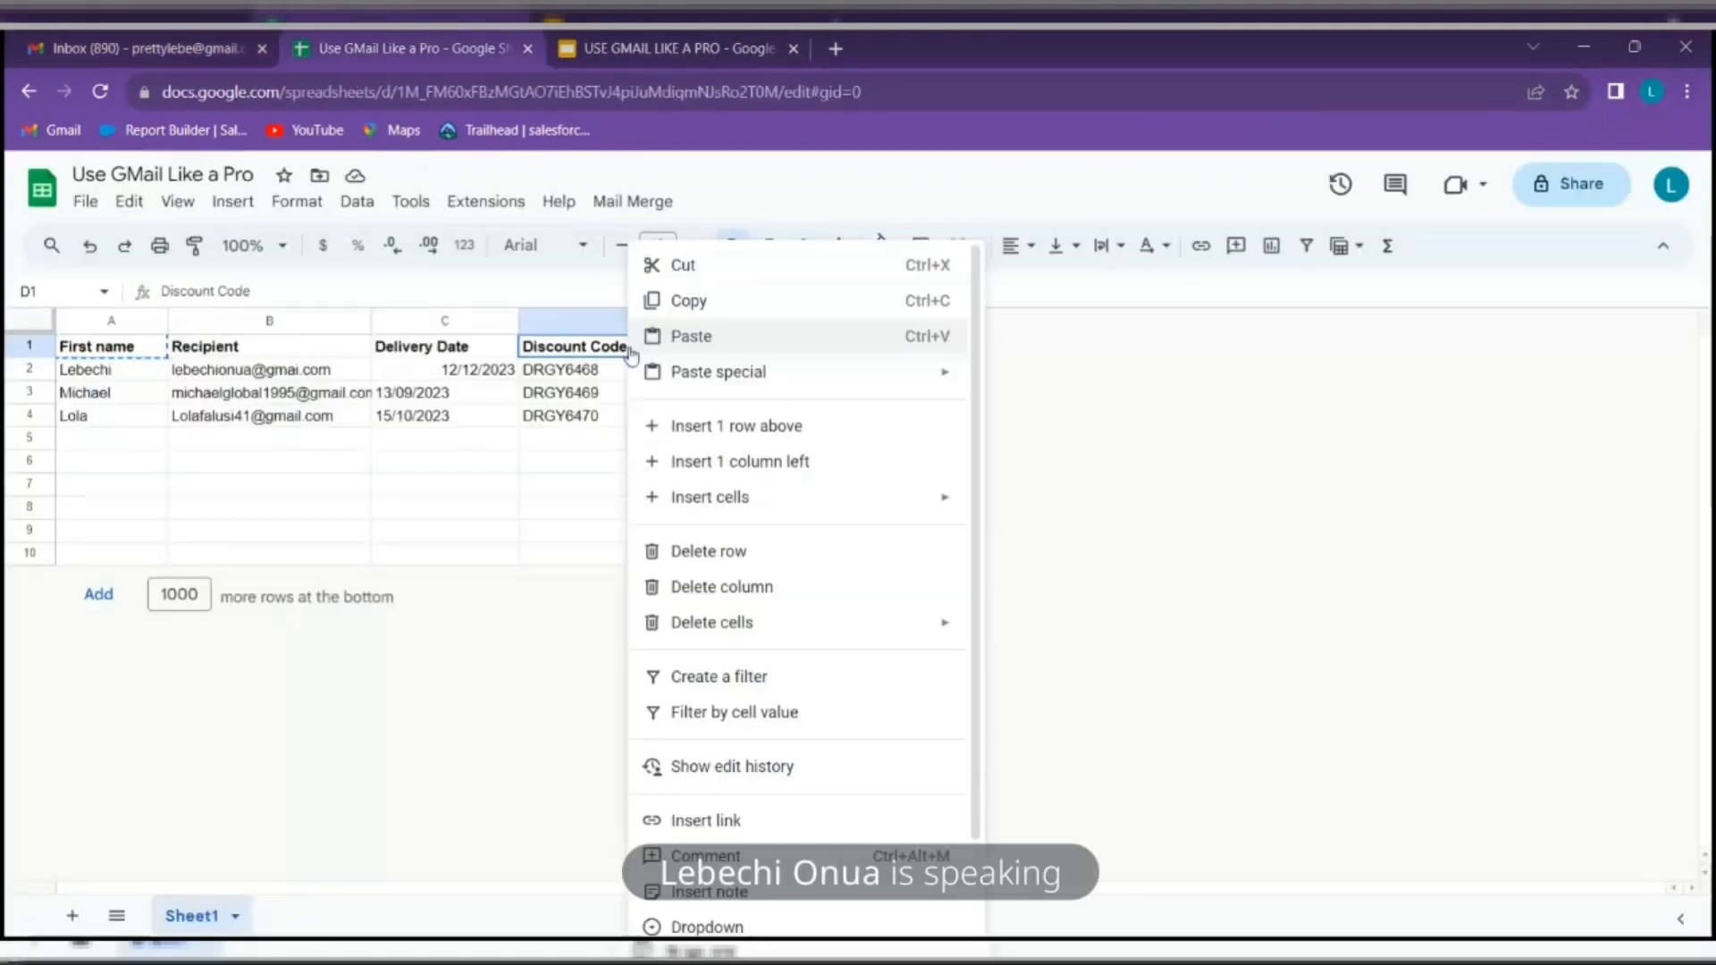
{"action": "left_click", "coordinate": [736, 314]}
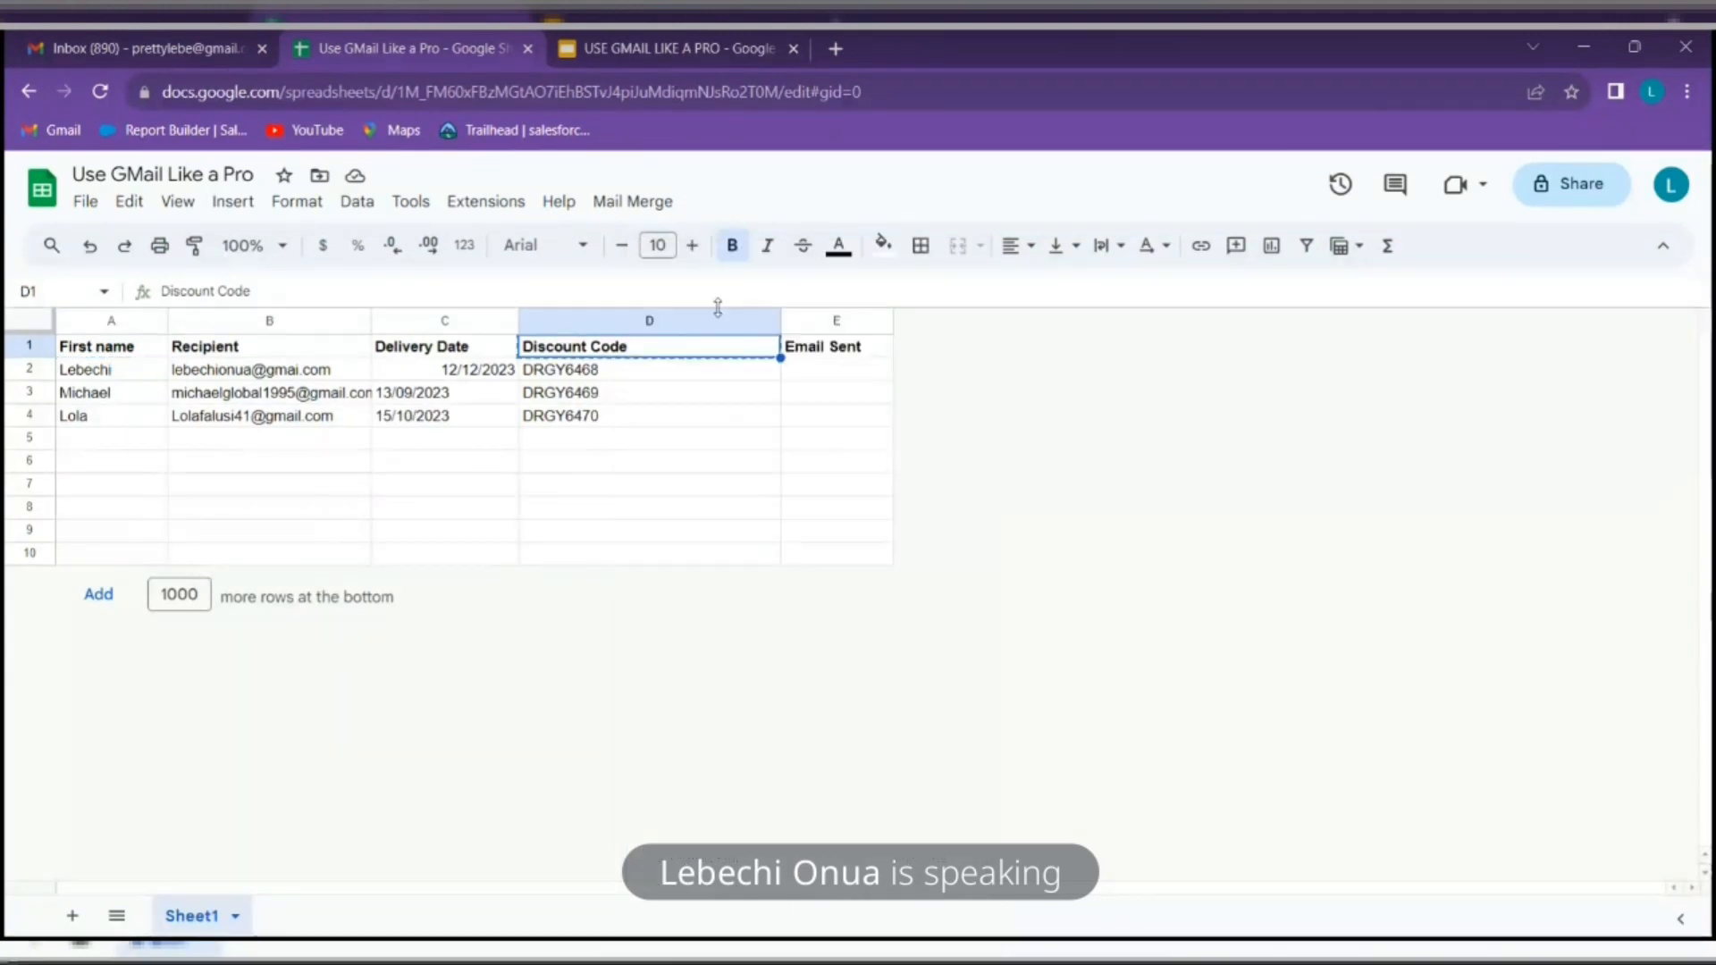
{"action": "left_click", "coordinate": [135, 48]}
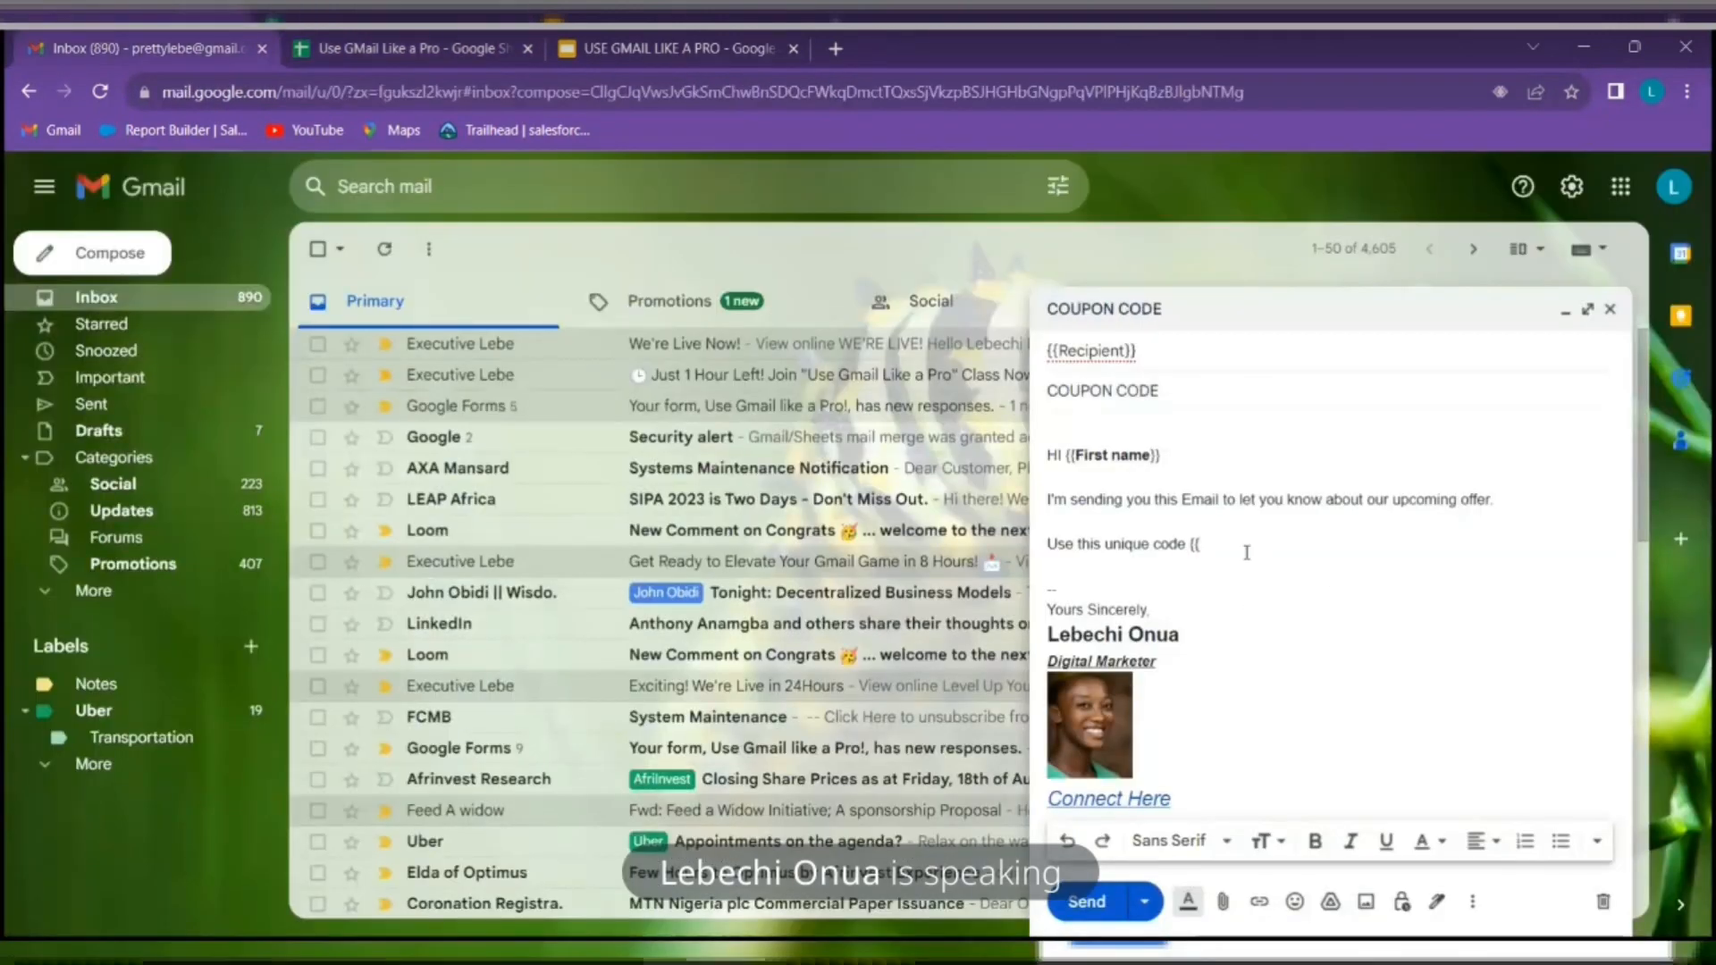
{"action": "key", "text": "ctrl+v"}
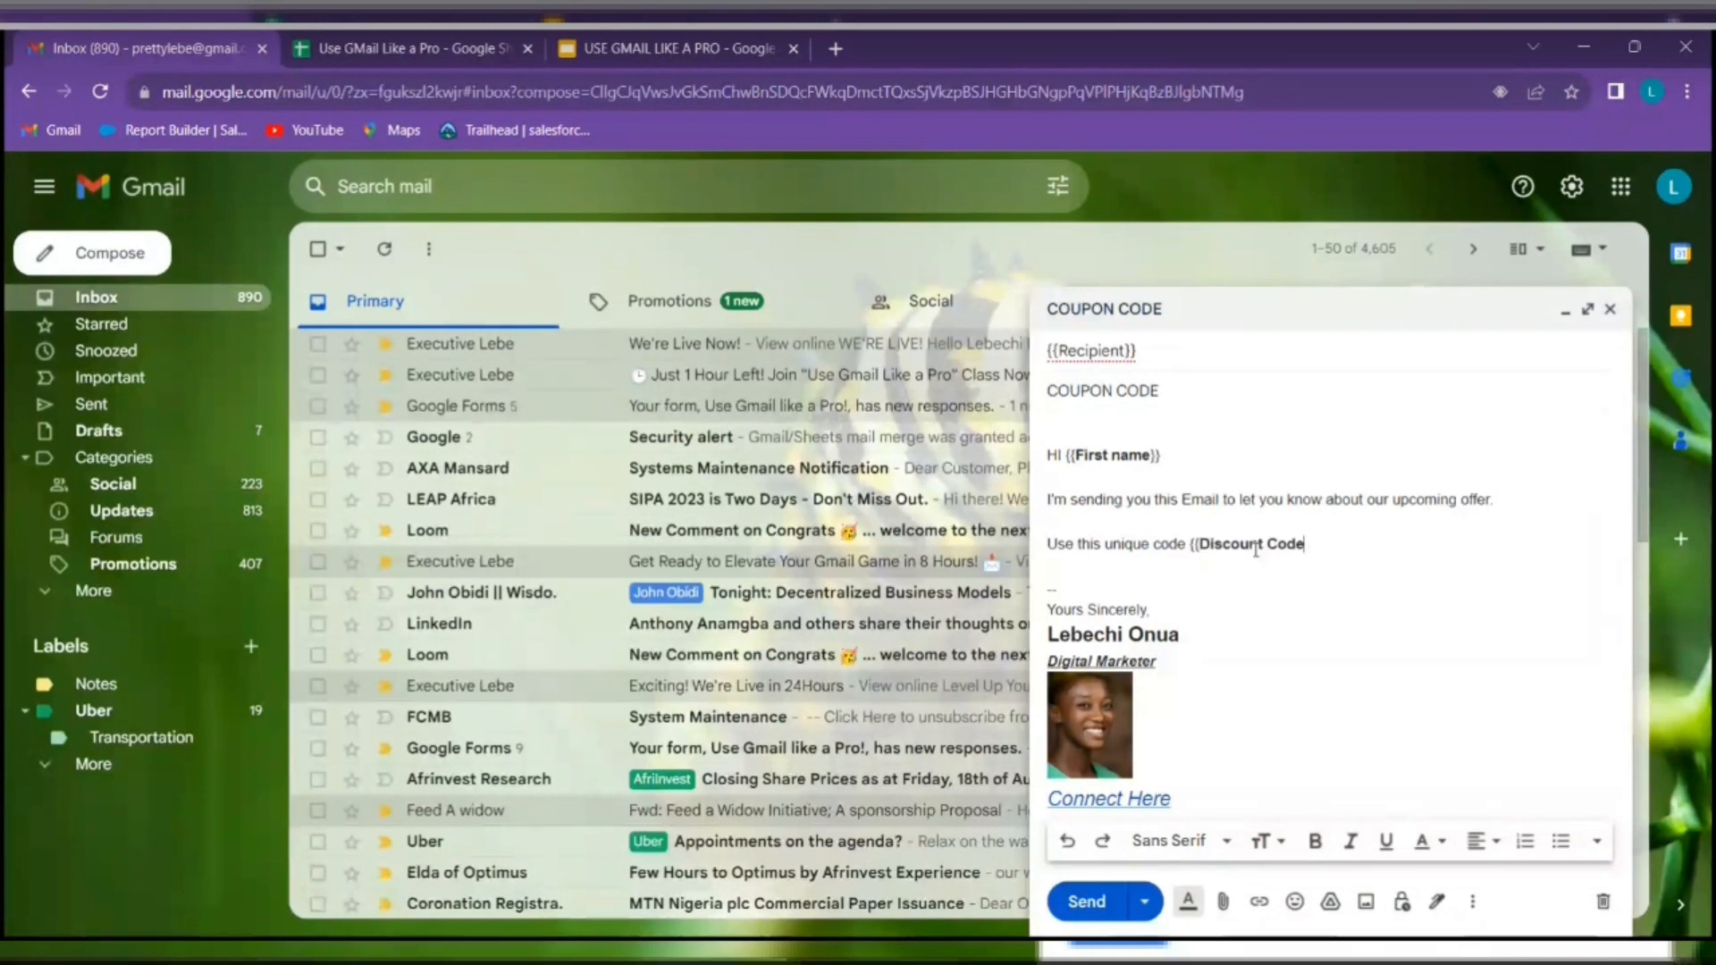
{"action": "key", "text": "ctrl+b"}
{"action": "type", "text": "}}"}
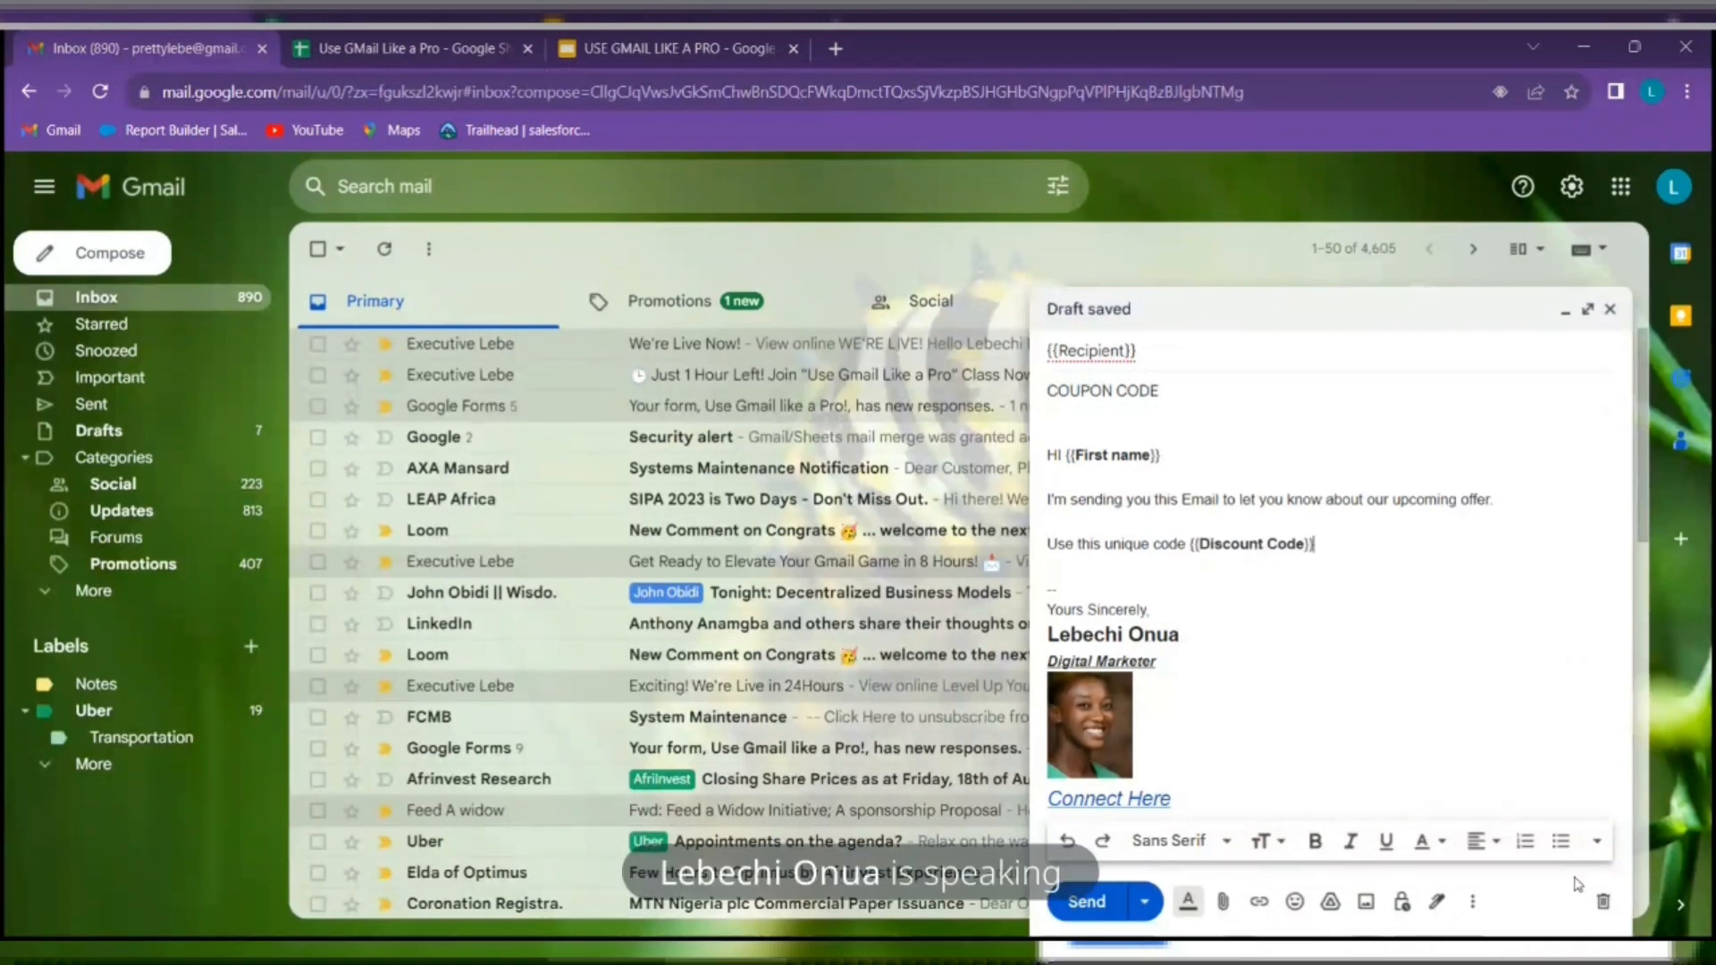
Begin the next line with 'Your Delivery would'
{"action": "key", "text": "Return"}
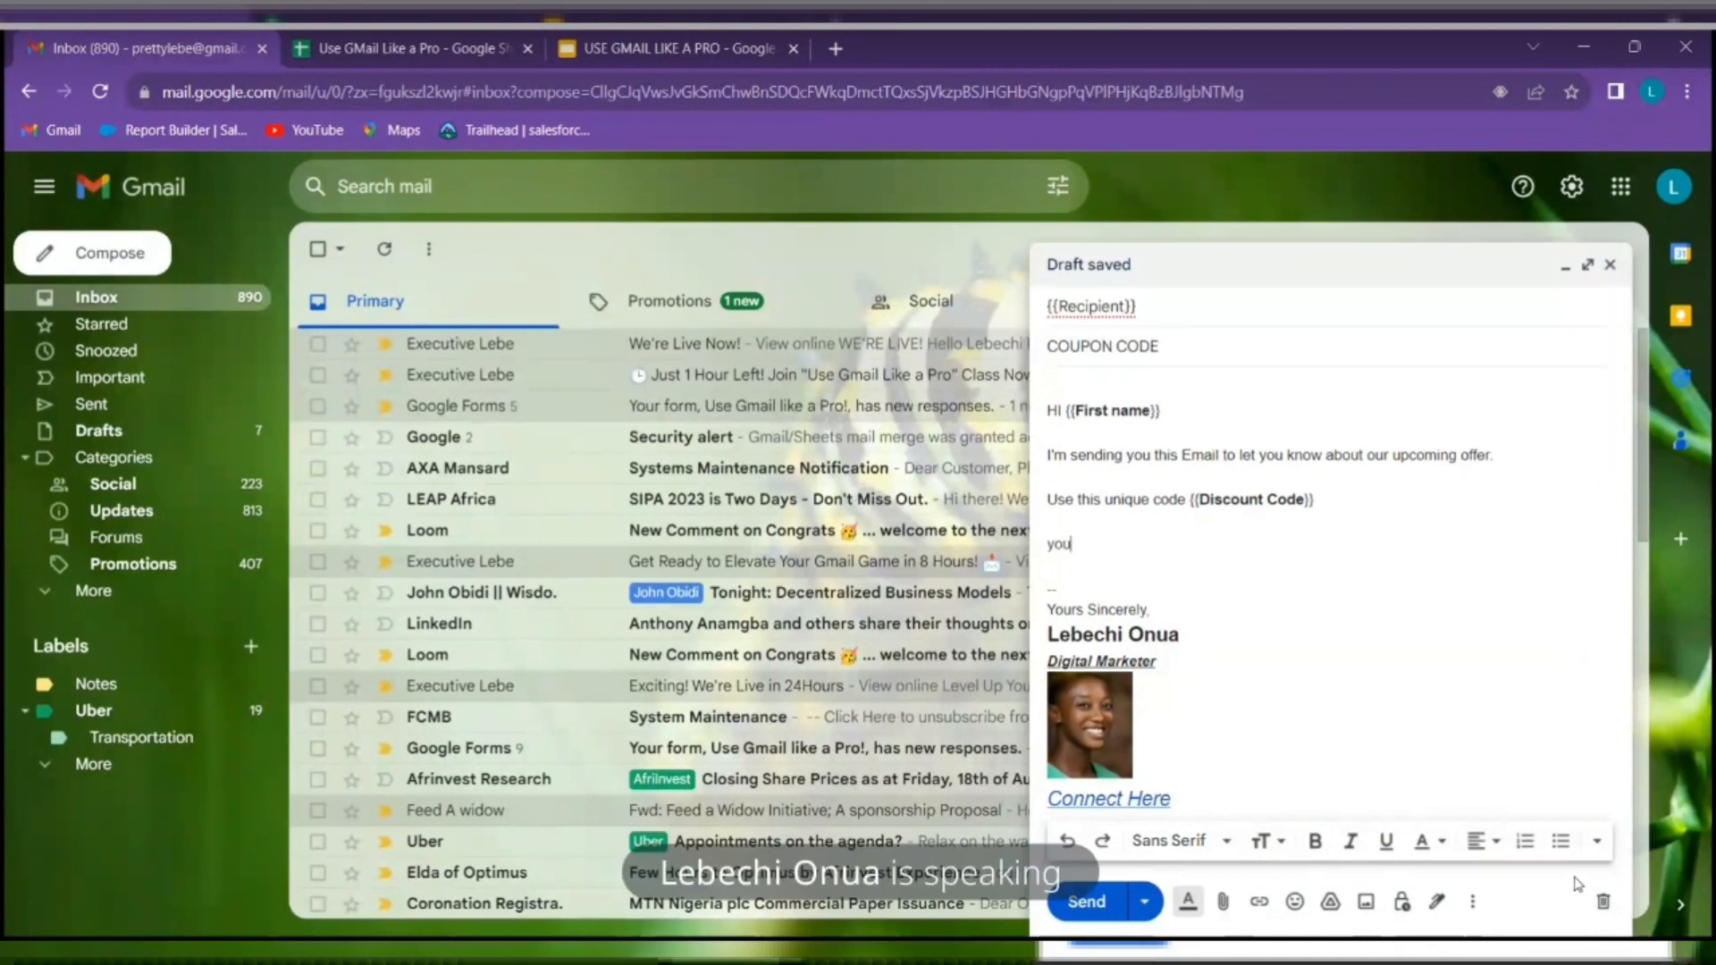
{"action": "type", "text": "your"}
{"action": "key", "text": "BackSpace"}
{"action": "key", "text": "BackSpace"}
{"action": "key", "text": "BackSpace"}
{"action": "key", "text": "BackSpace"}
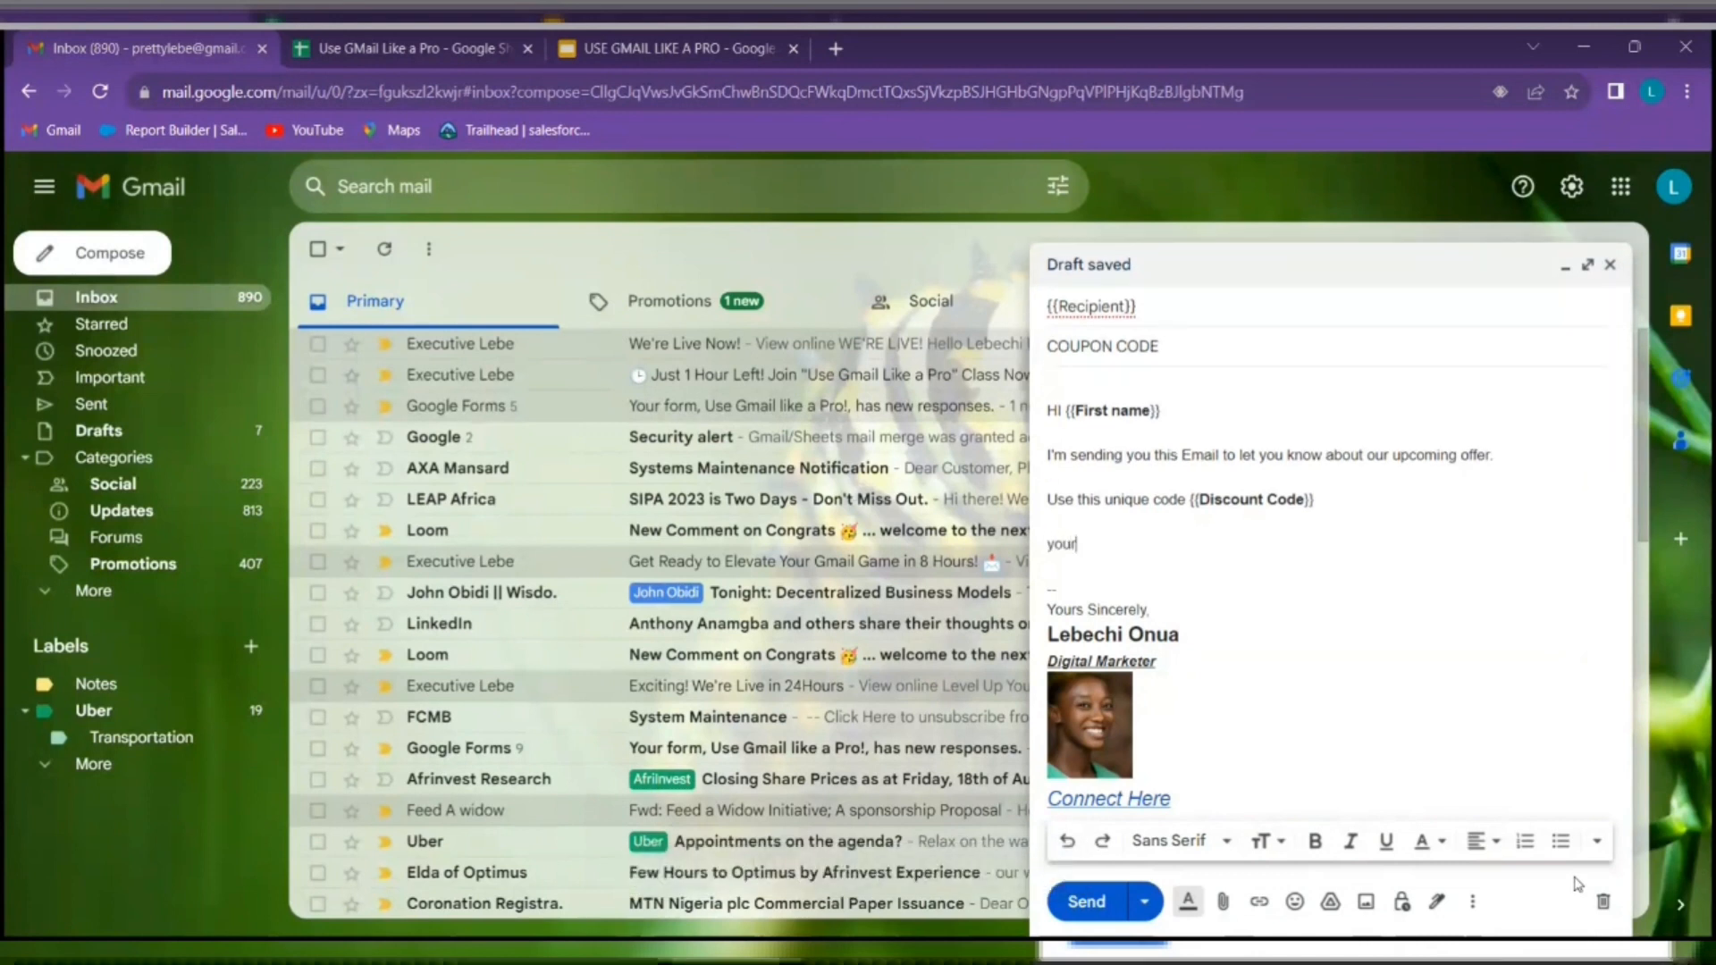
{"action": "type", "text": "Your"}
{"action": "key", "text": "BackSpace"}
{"action": "type", "text": "r Del"}
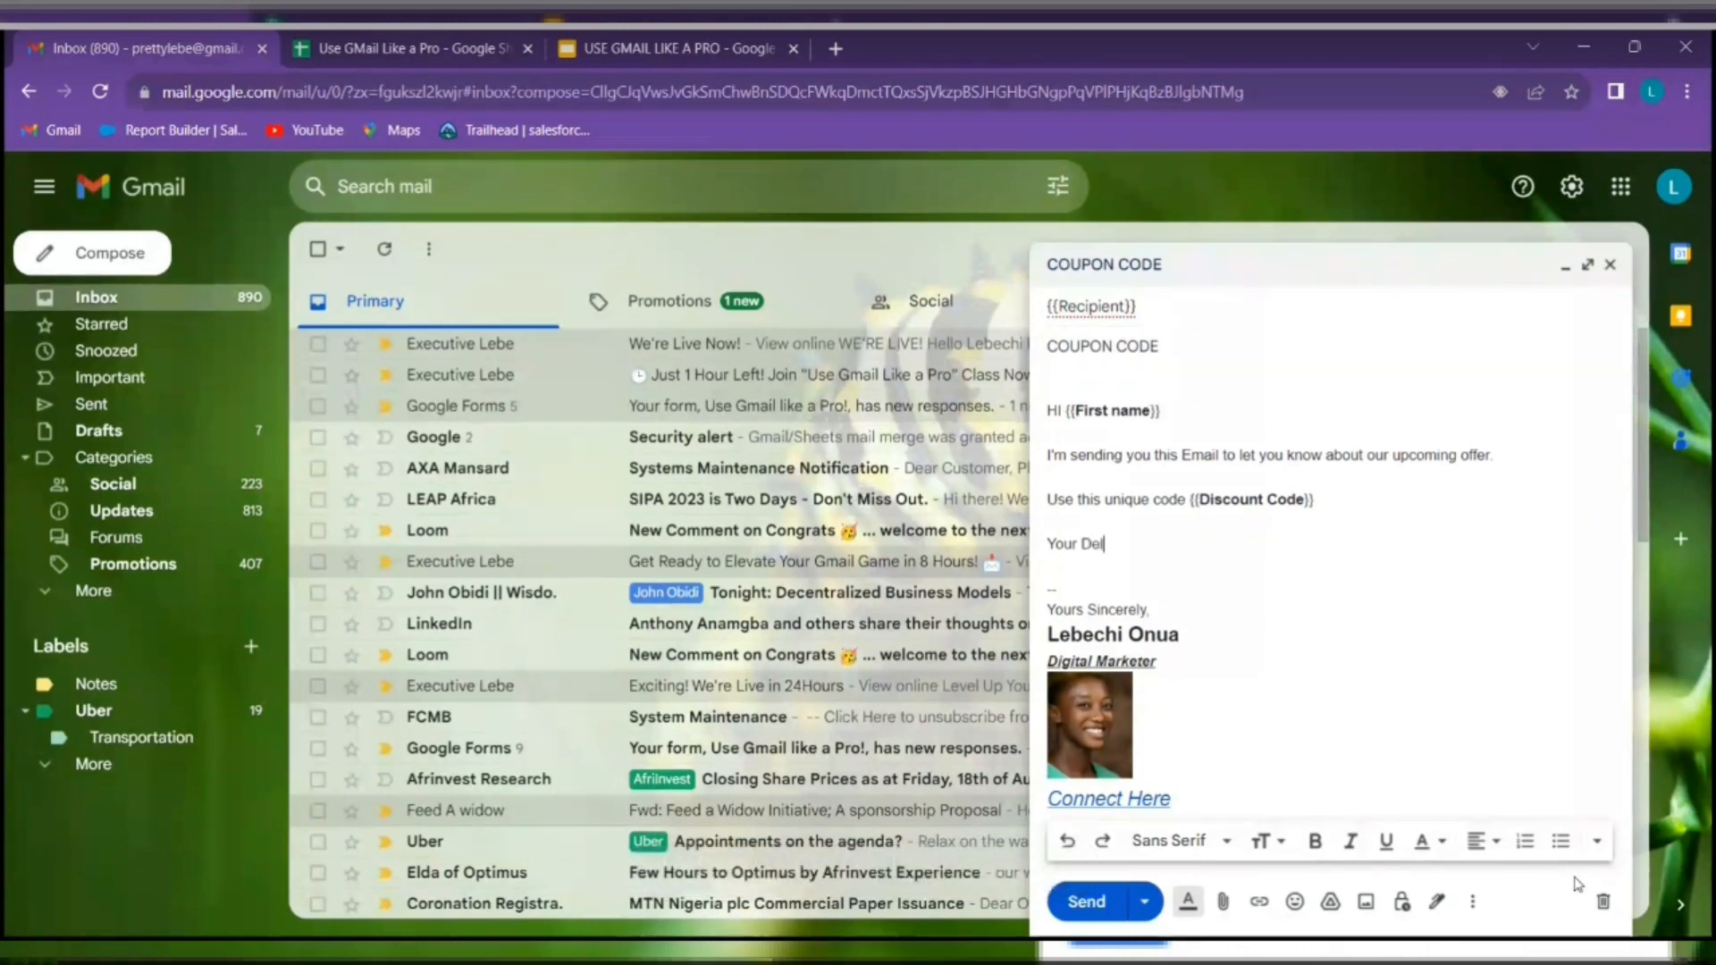
{"action": "type", "text": "ivery would happen on {{"}
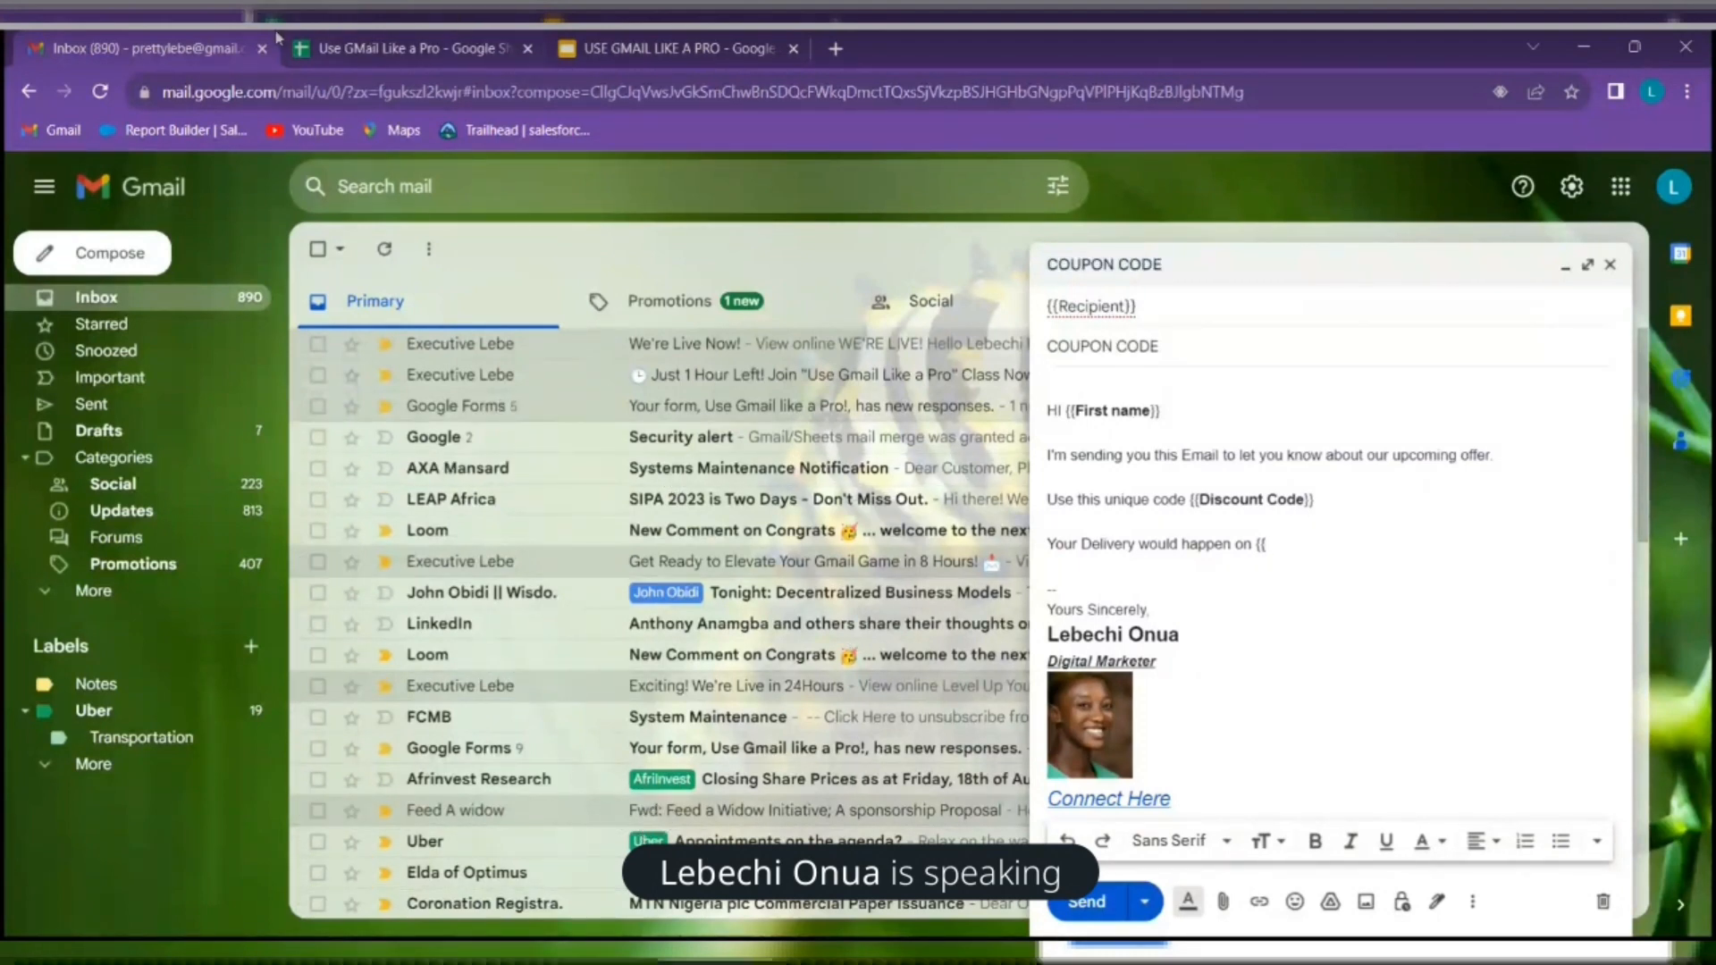
Copy the Delivery Date header from cell C1 and switch back to the draft
{"action": "left_click", "coordinate": [382, 45]}
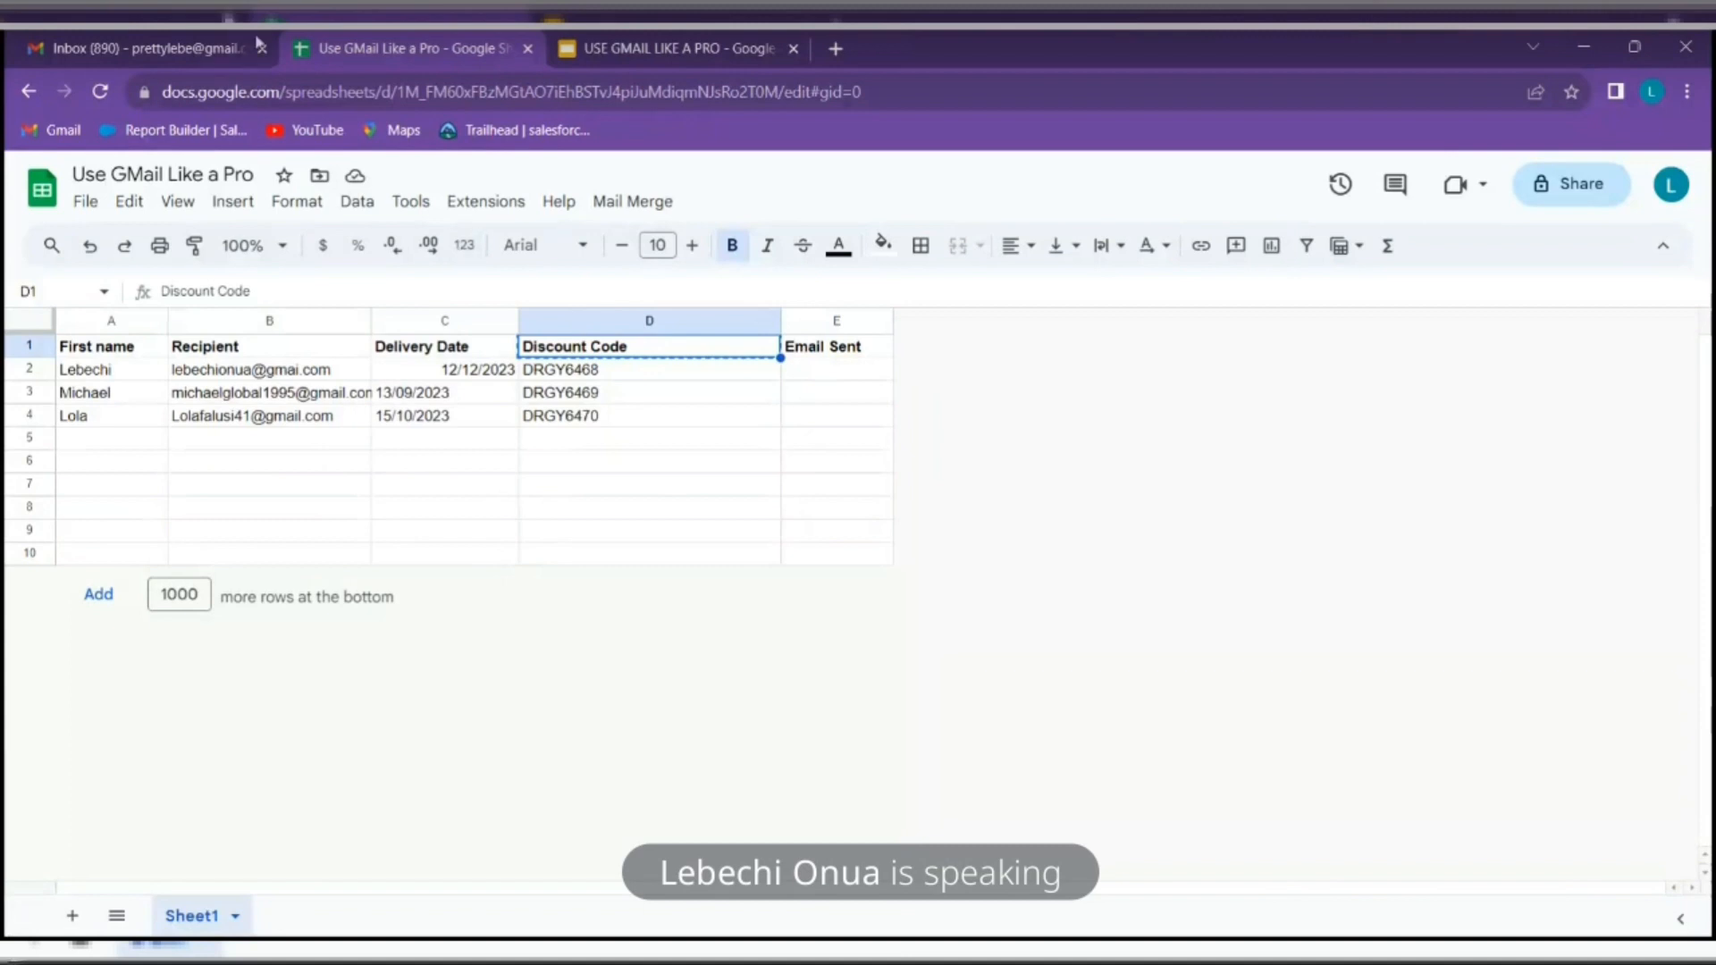
{"action": "left_click", "coordinate": [178, 37]}
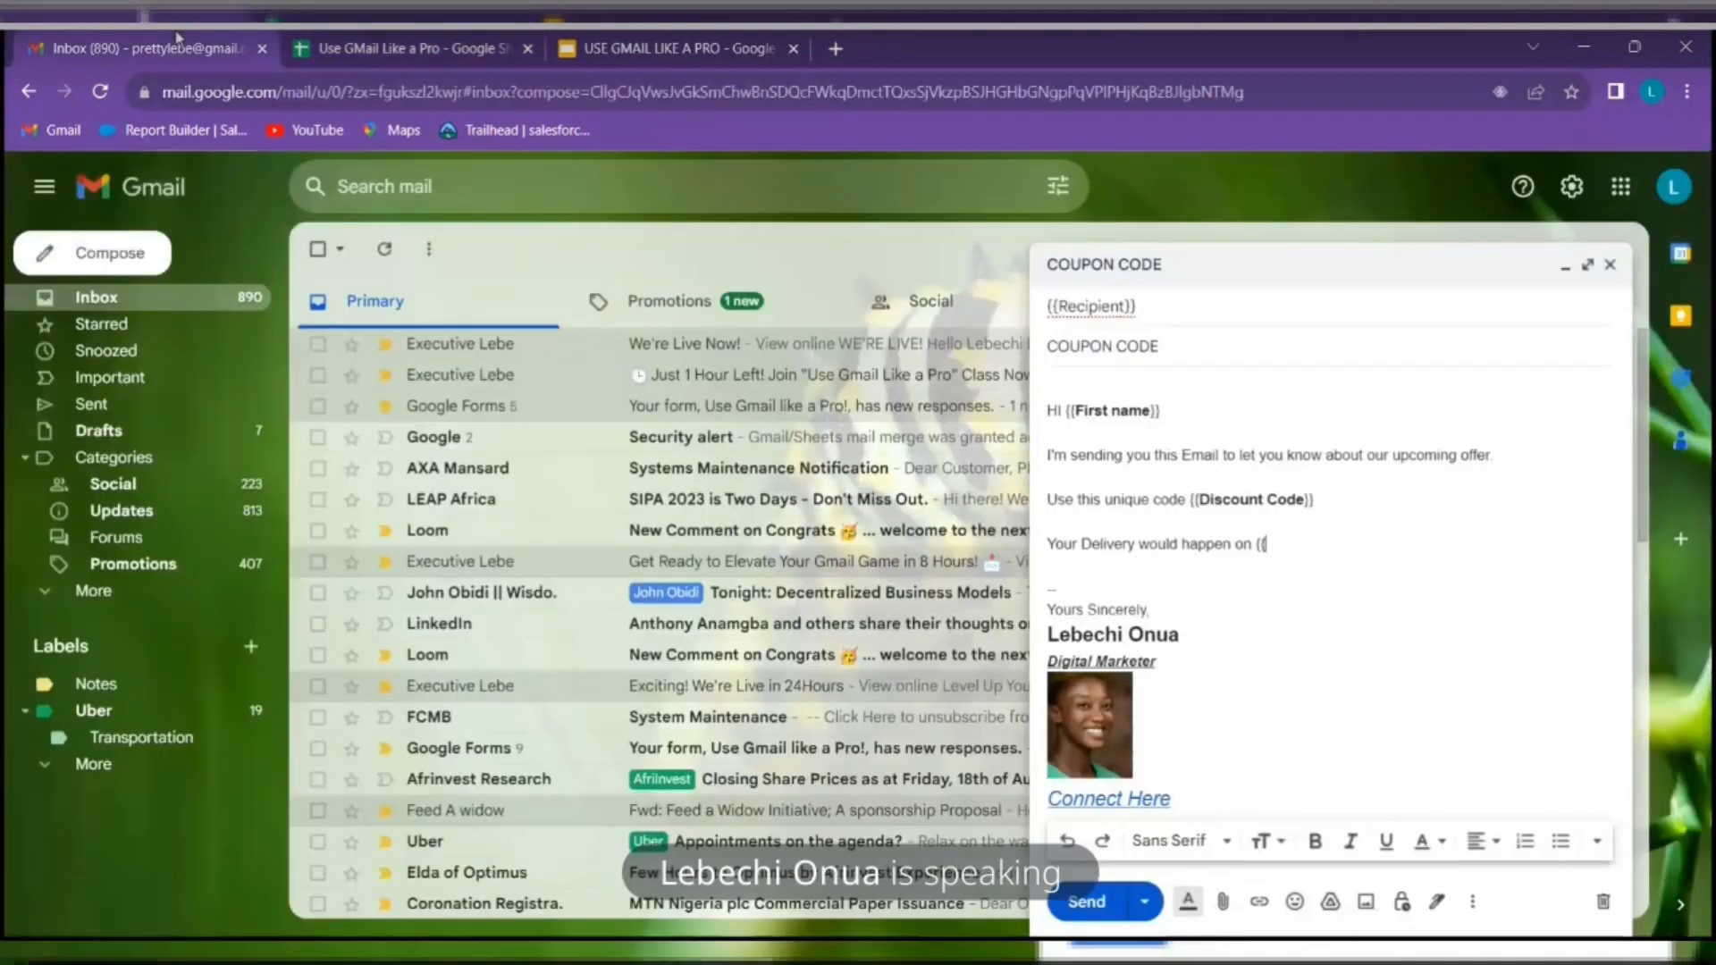
{"action": "left_click", "coordinate": [444, 36]}
{"action": "left_click", "coordinate": [431, 347]}
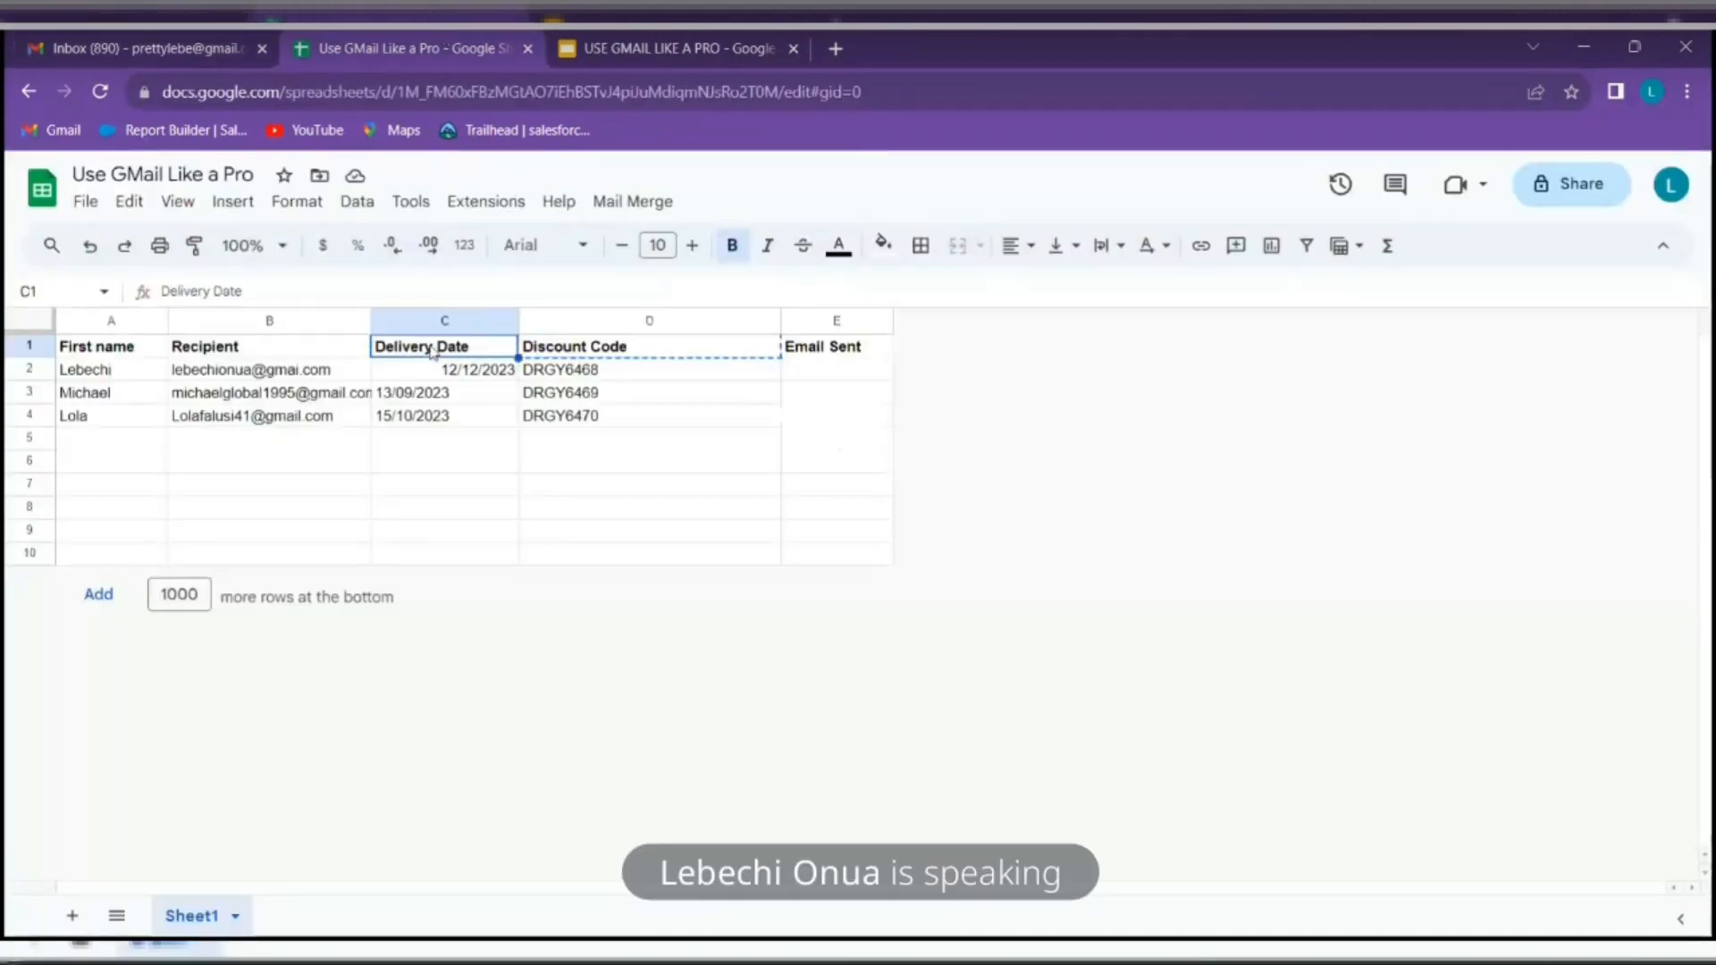
{"action": "right_click", "coordinate": [431, 347]}
{"action": "left_click", "coordinate": [536, 322]}
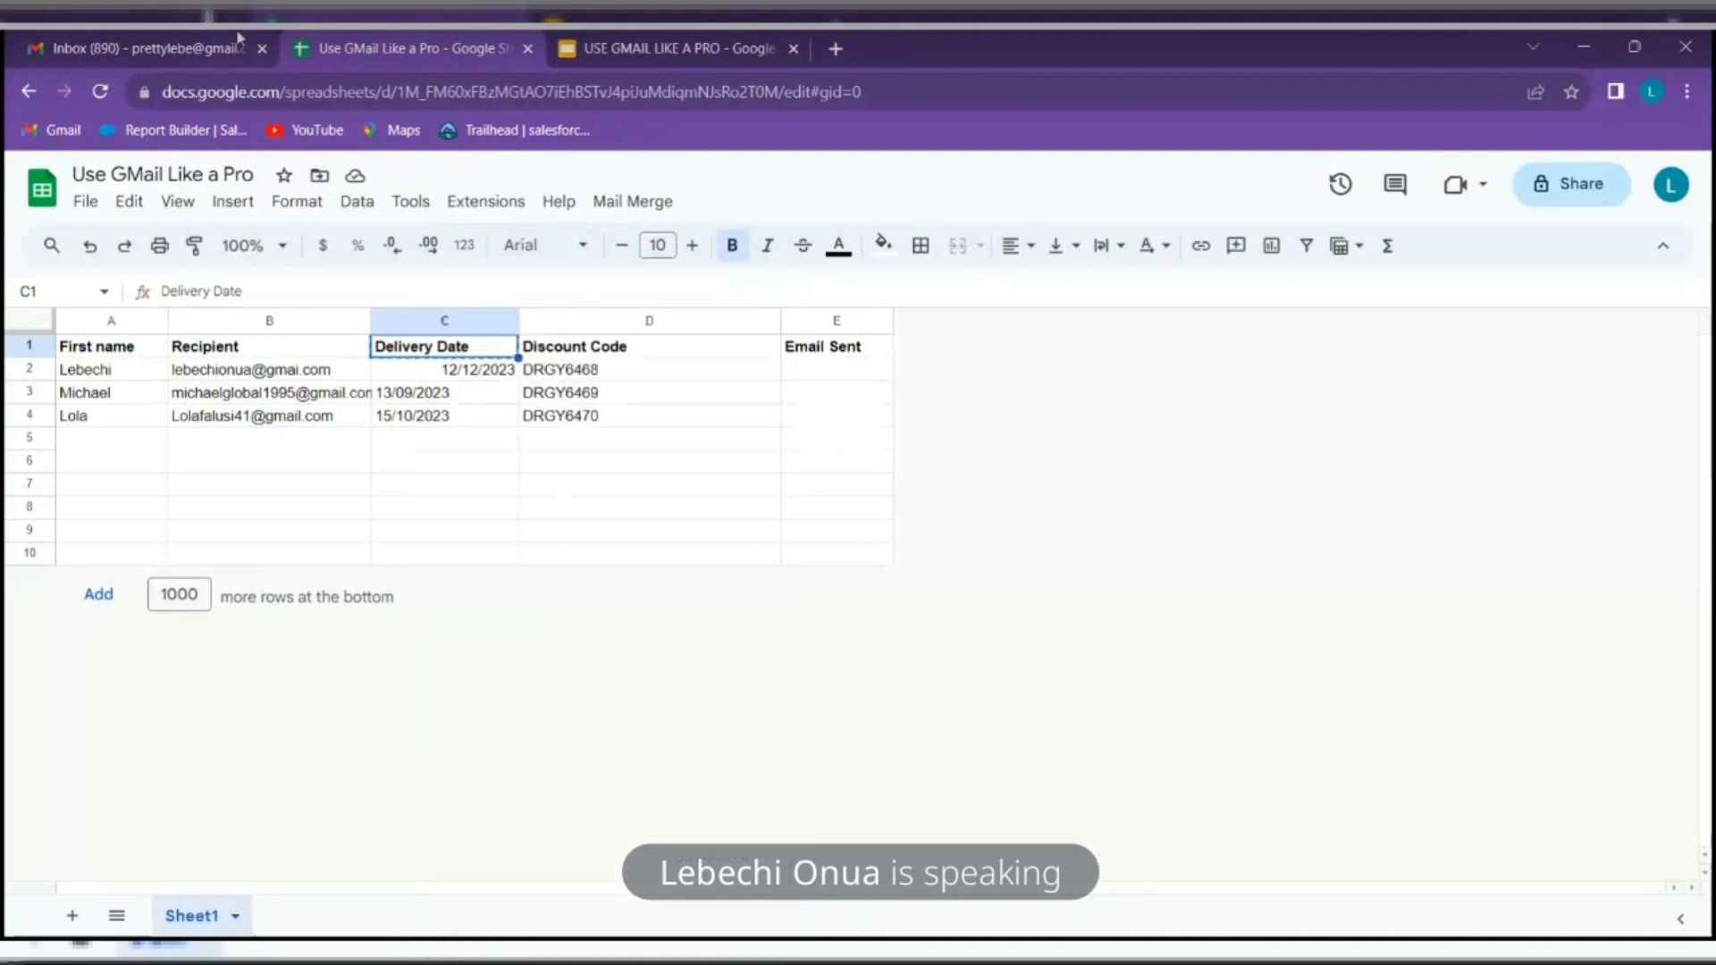
{"action": "left_click", "coordinate": [207, 39]}
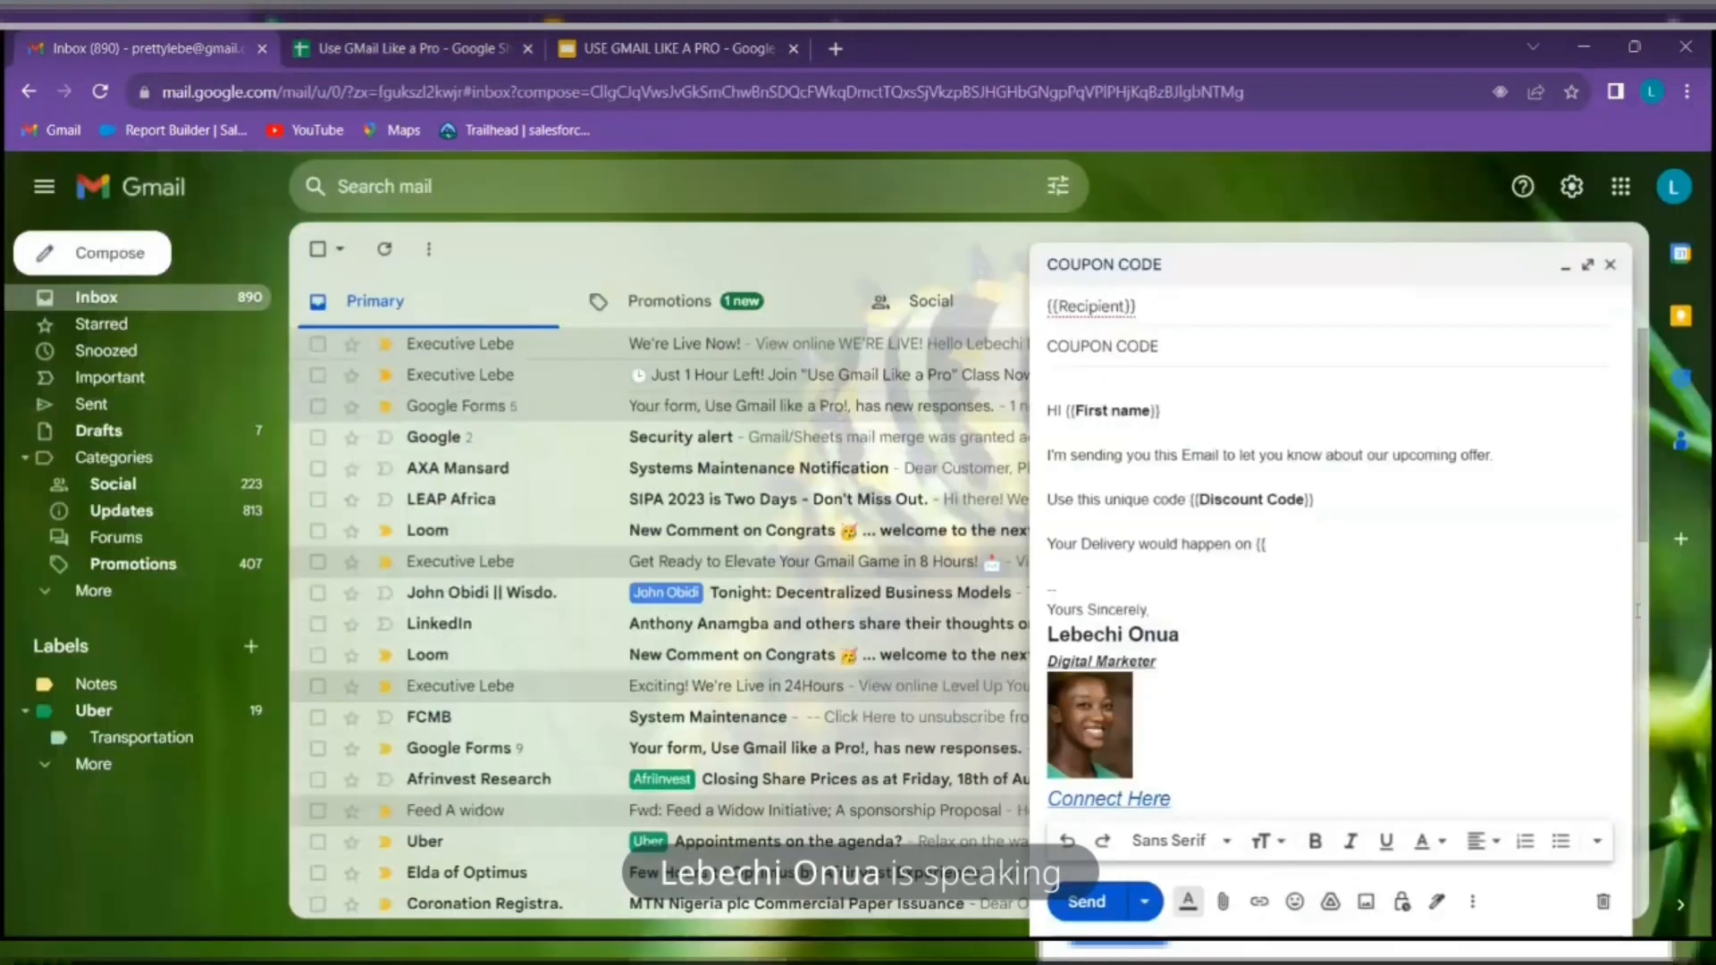
Paste Delivery Date and close the braces so the line ends with {{Delivery Date}}
{"action": "right_click", "coordinate": [1268, 545]}
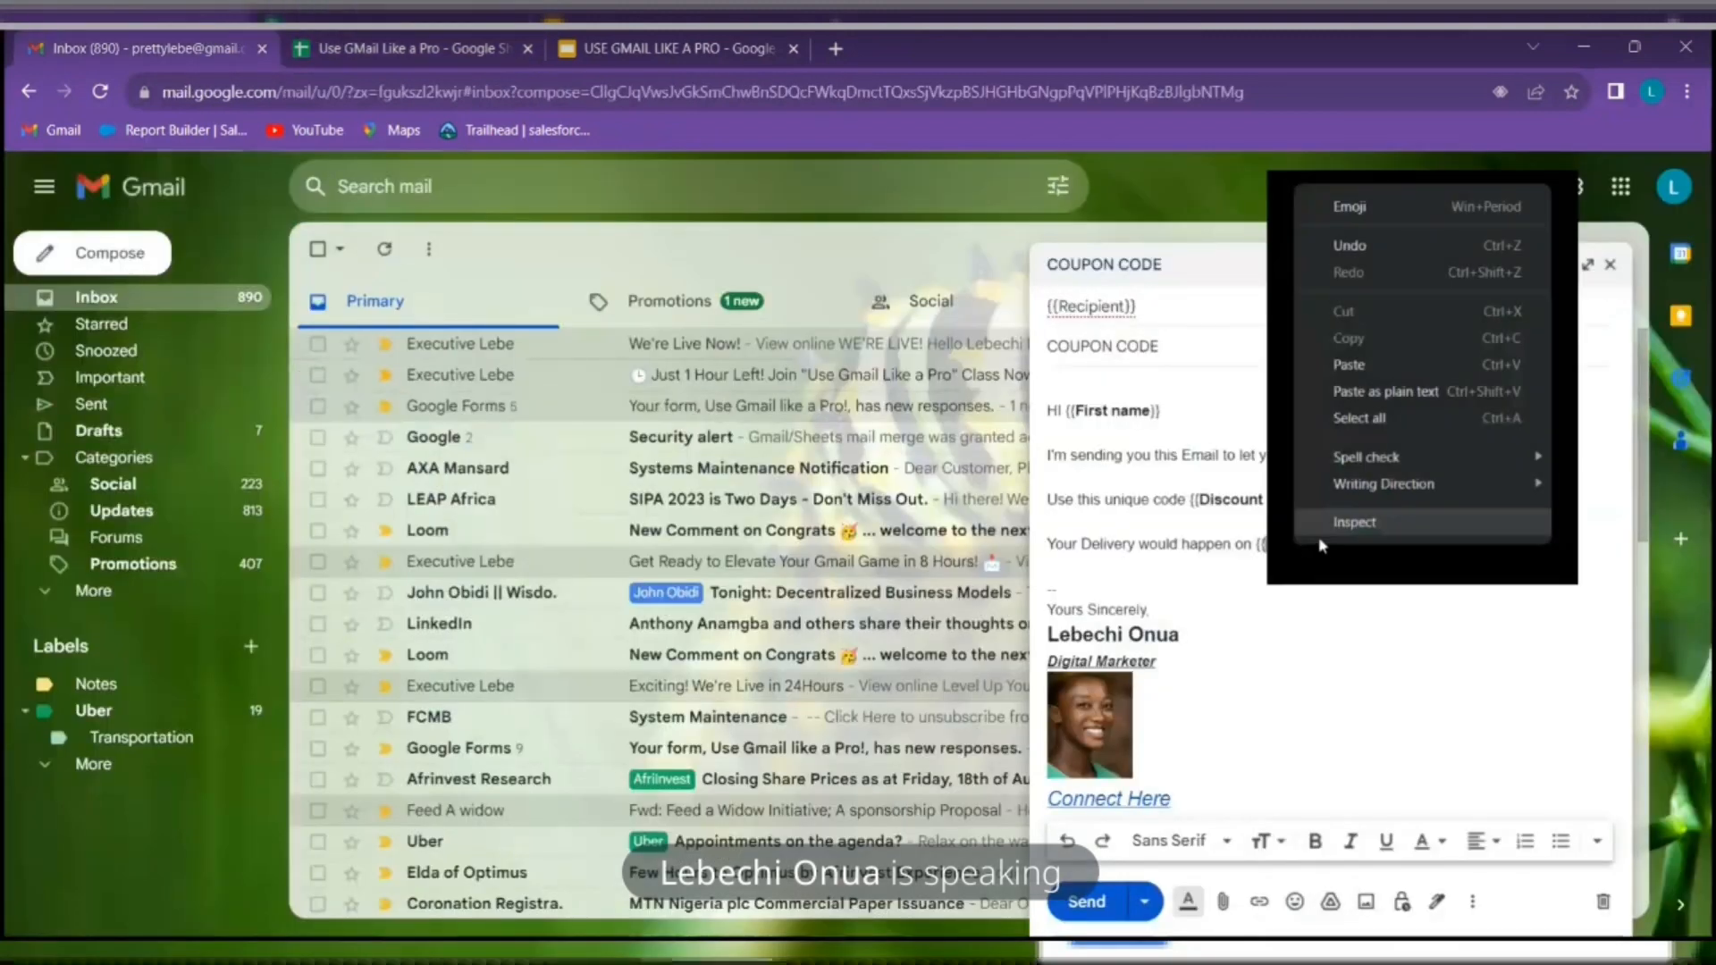
{"action": "left_click", "coordinate": [1410, 363]}
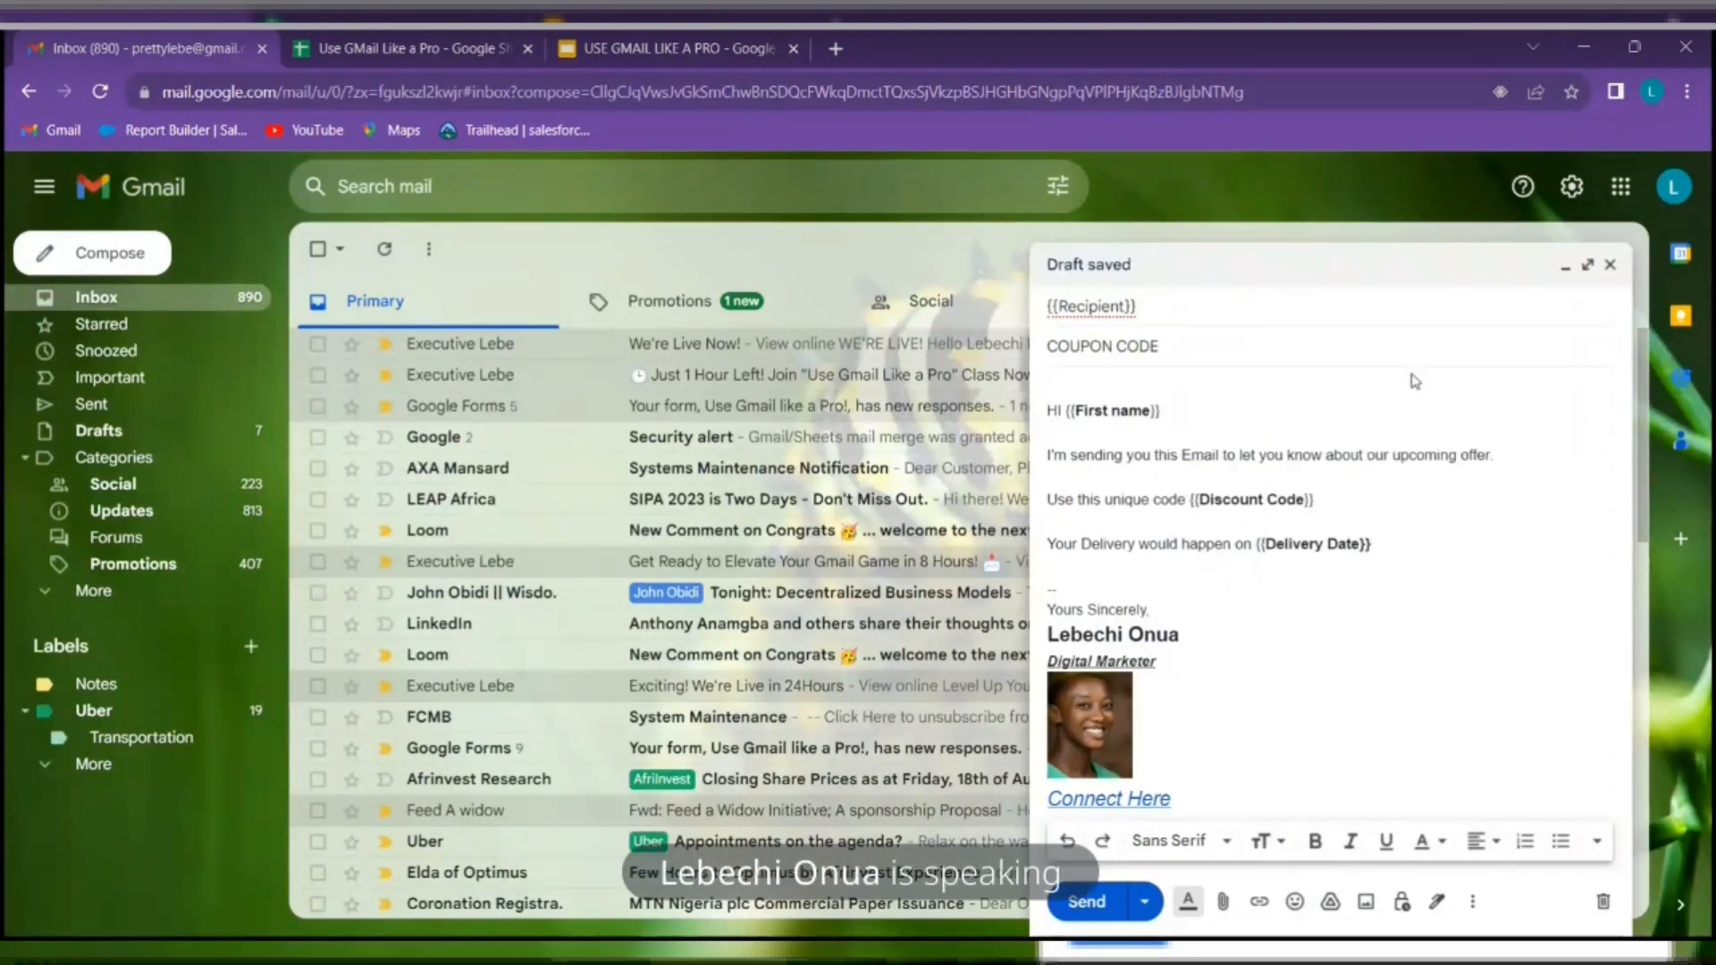
{"action": "key", "text": "ctrl+b"}
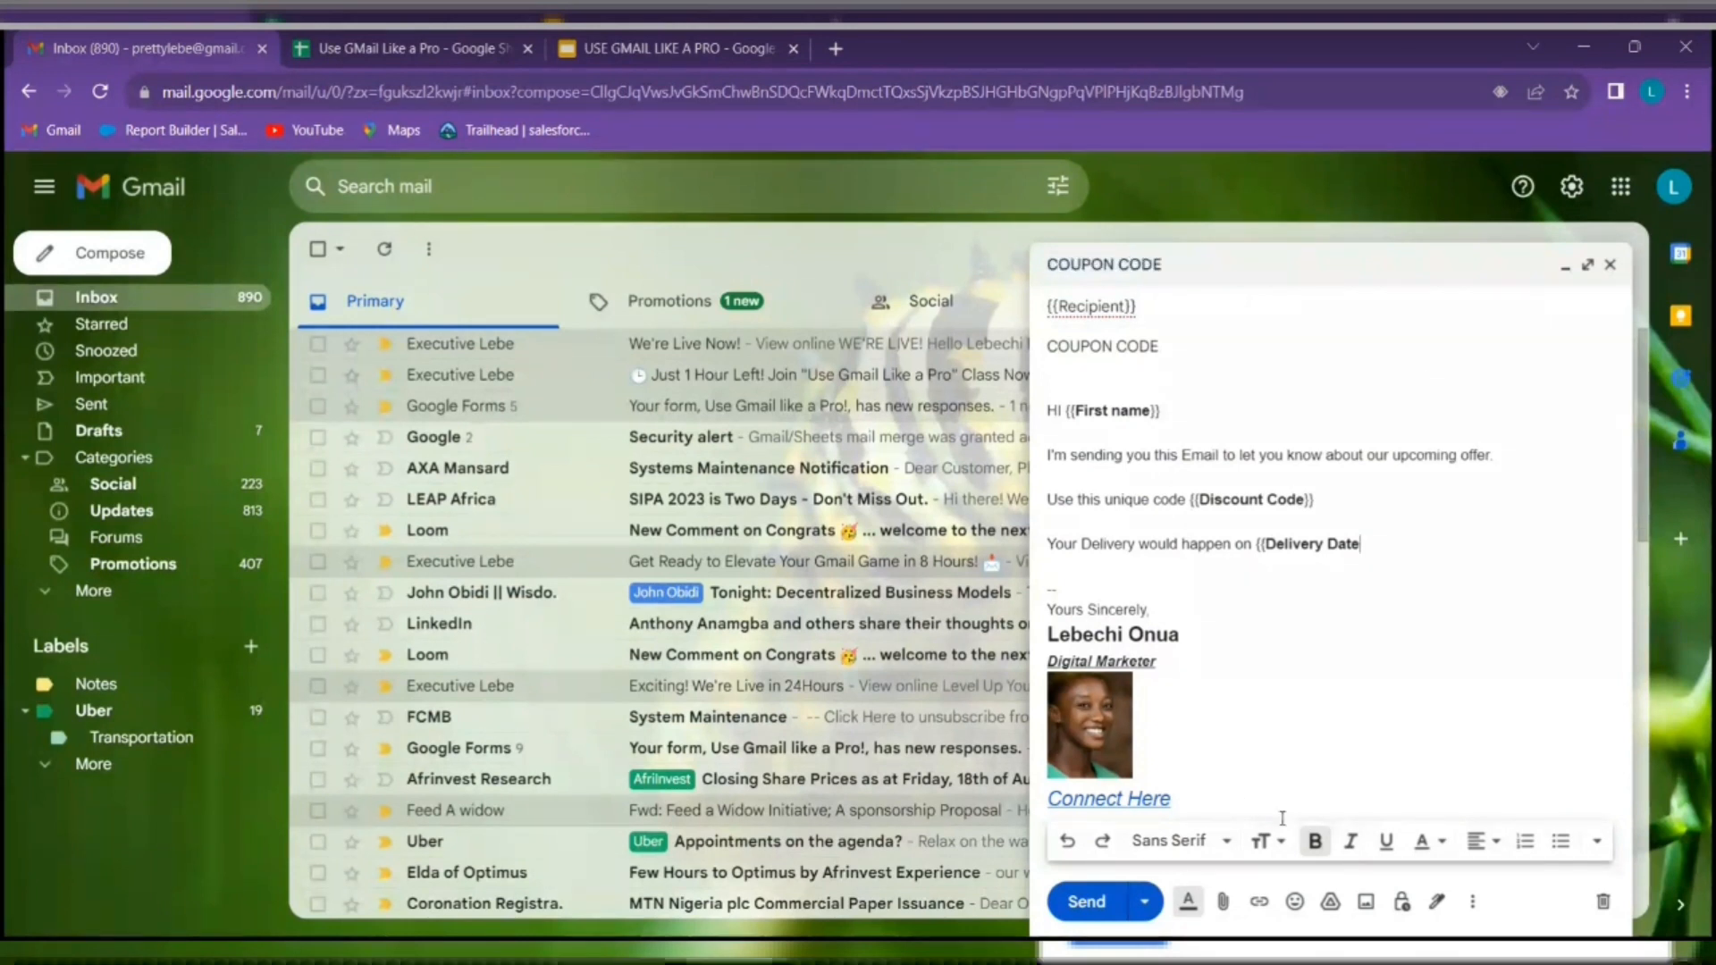
{"action": "left_click", "coordinate": [1315, 841]}
{"action": "type", "text": "}}"}
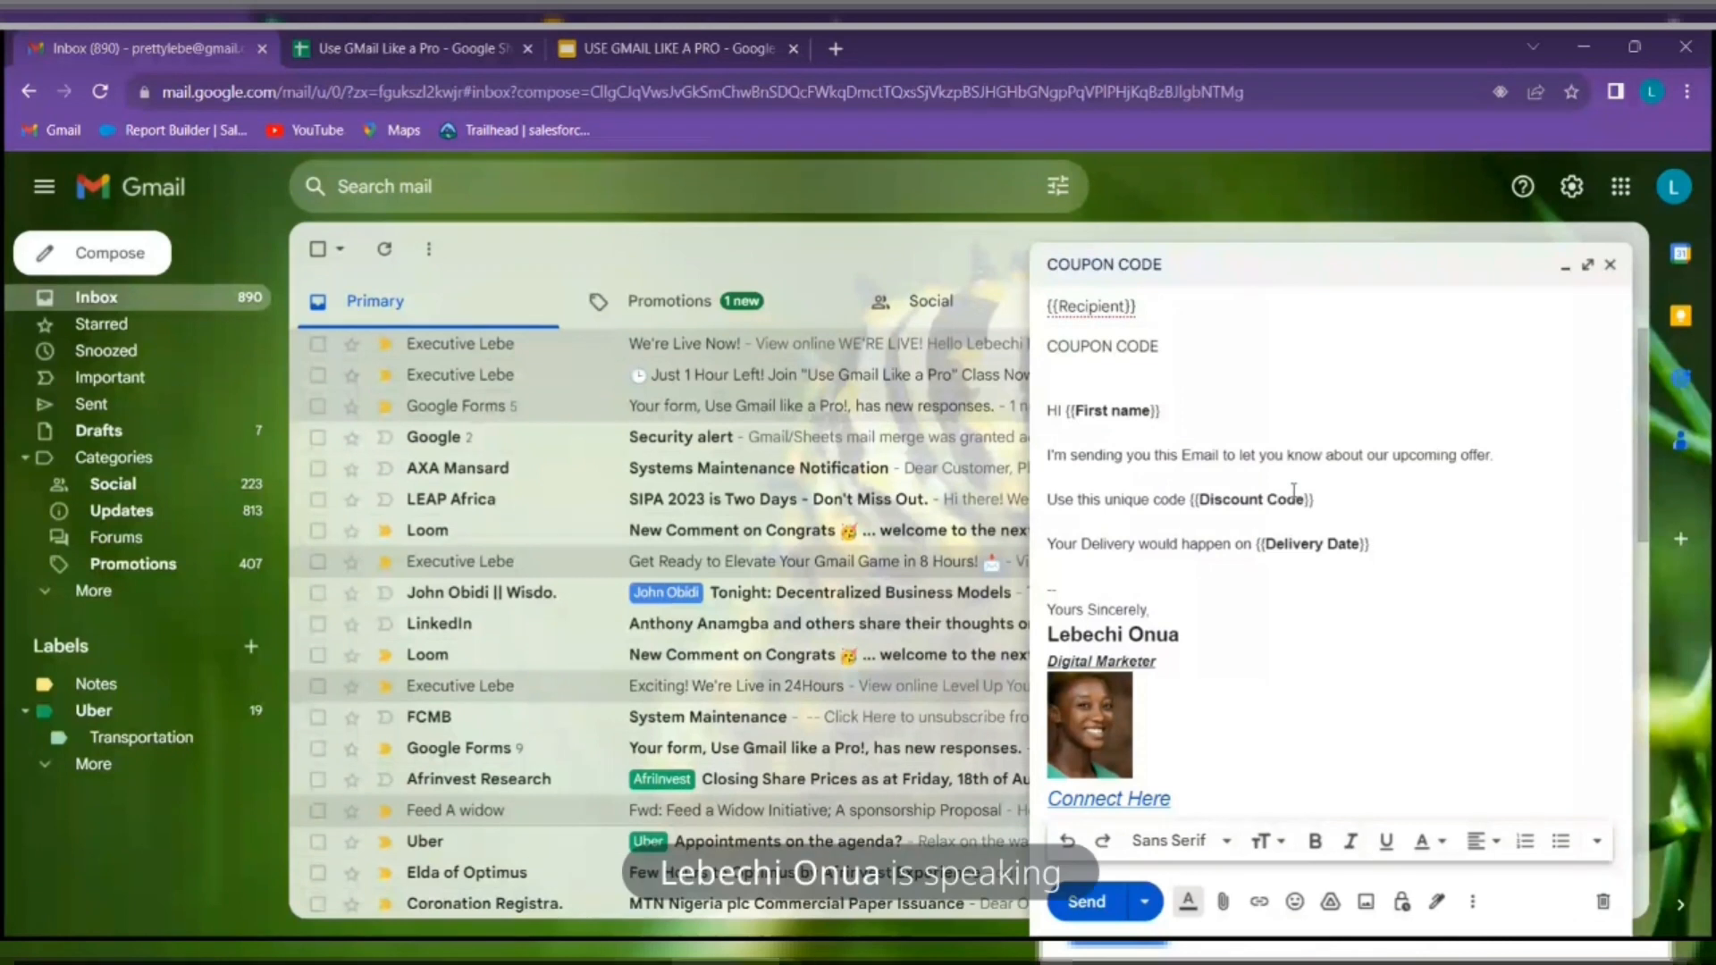
{"action": "left_click", "coordinate": [1197, 344]}
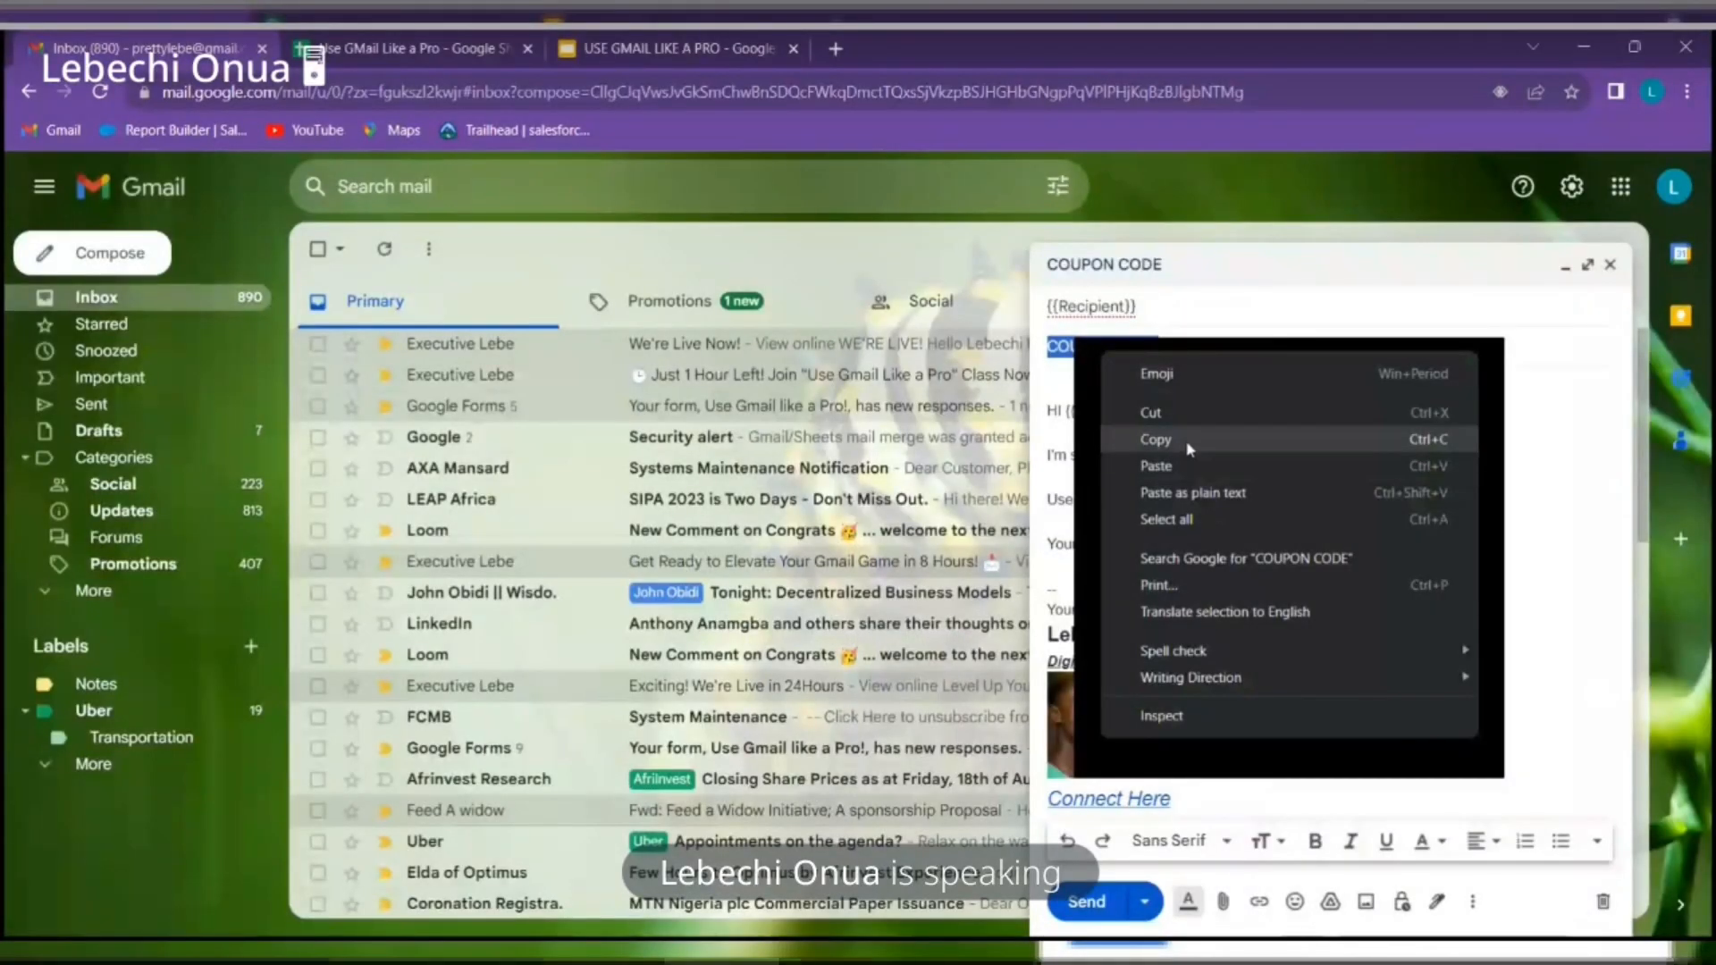
Copy the COUPON CODE subject and return to the Use GMail Like a Pro spreadsheet
{"action": "left_click", "coordinate": [1189, 441]}
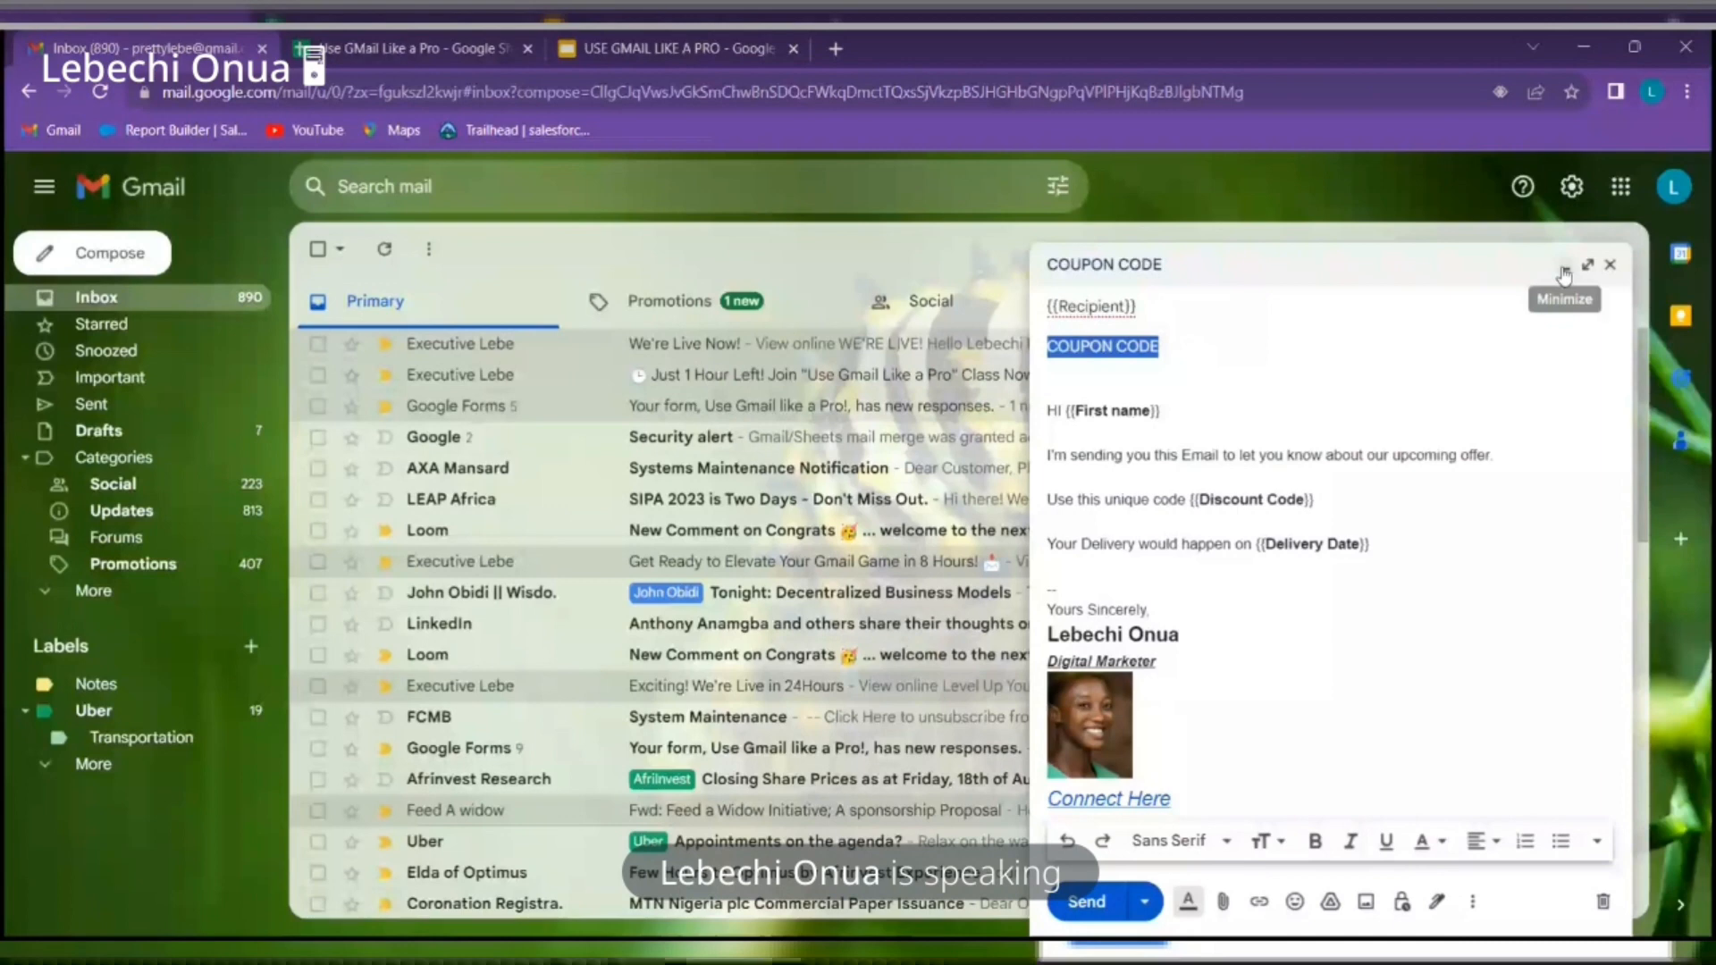
{"action": "left_click", "coordinate": [413, 49]}
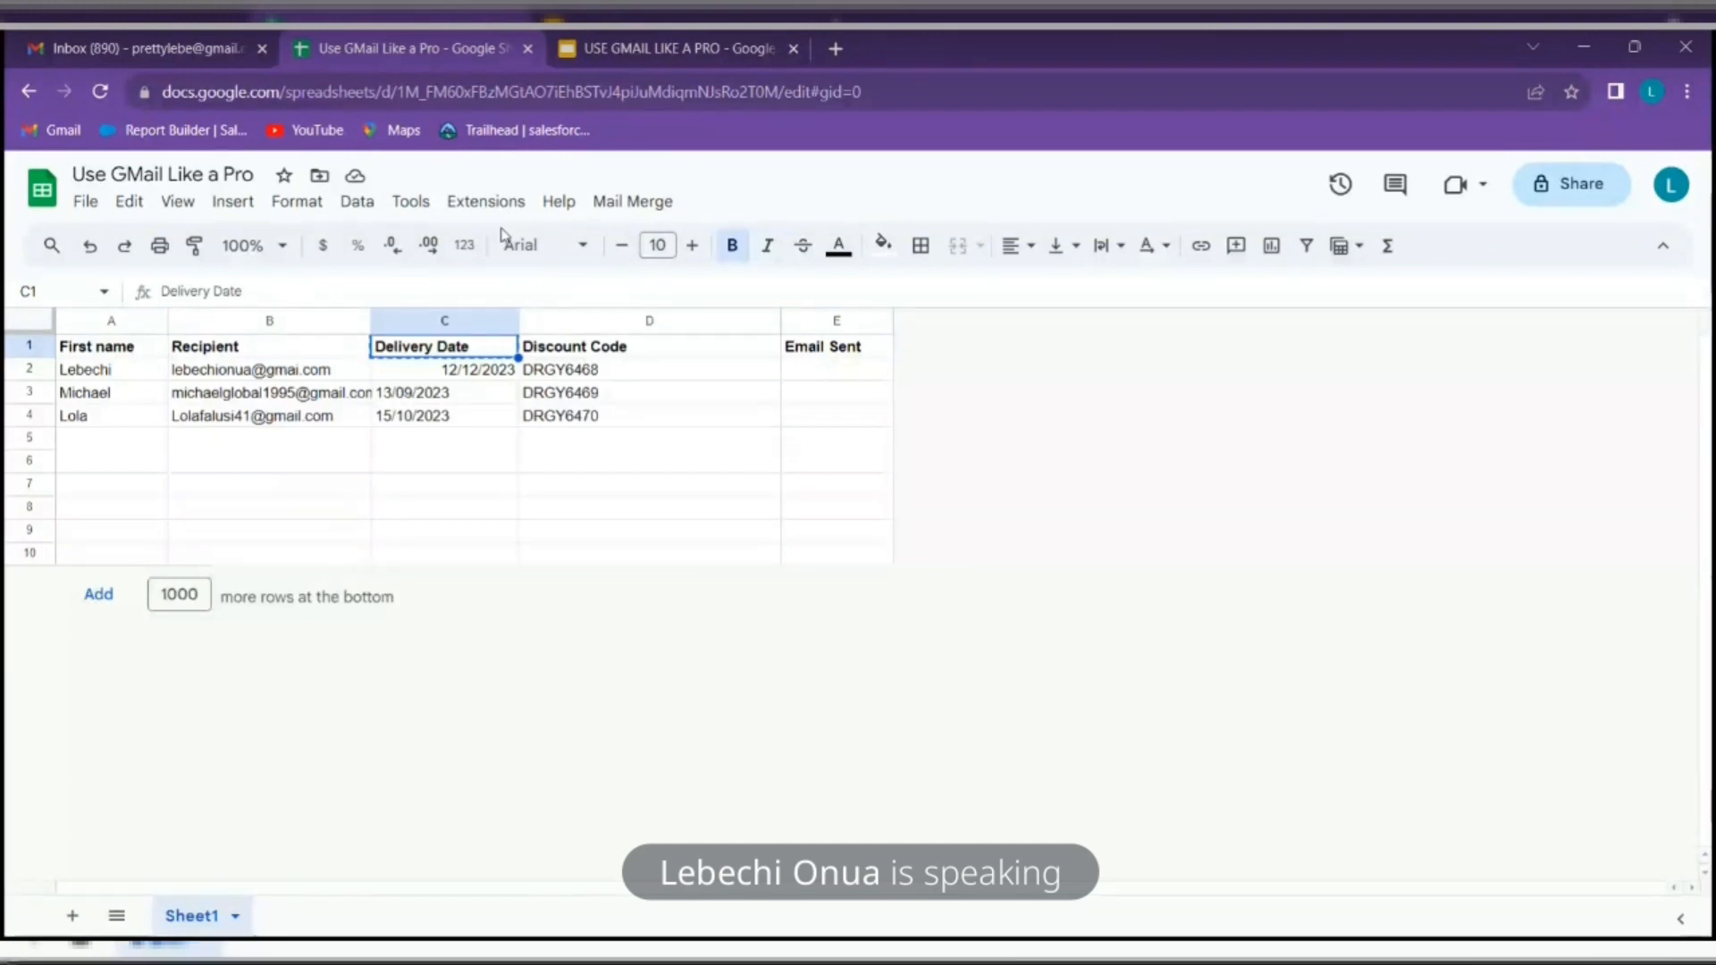
Run Mail Merge > Send Emails and authorize the script to run
{"action": "left_click", "coordinate": [629, 206]}
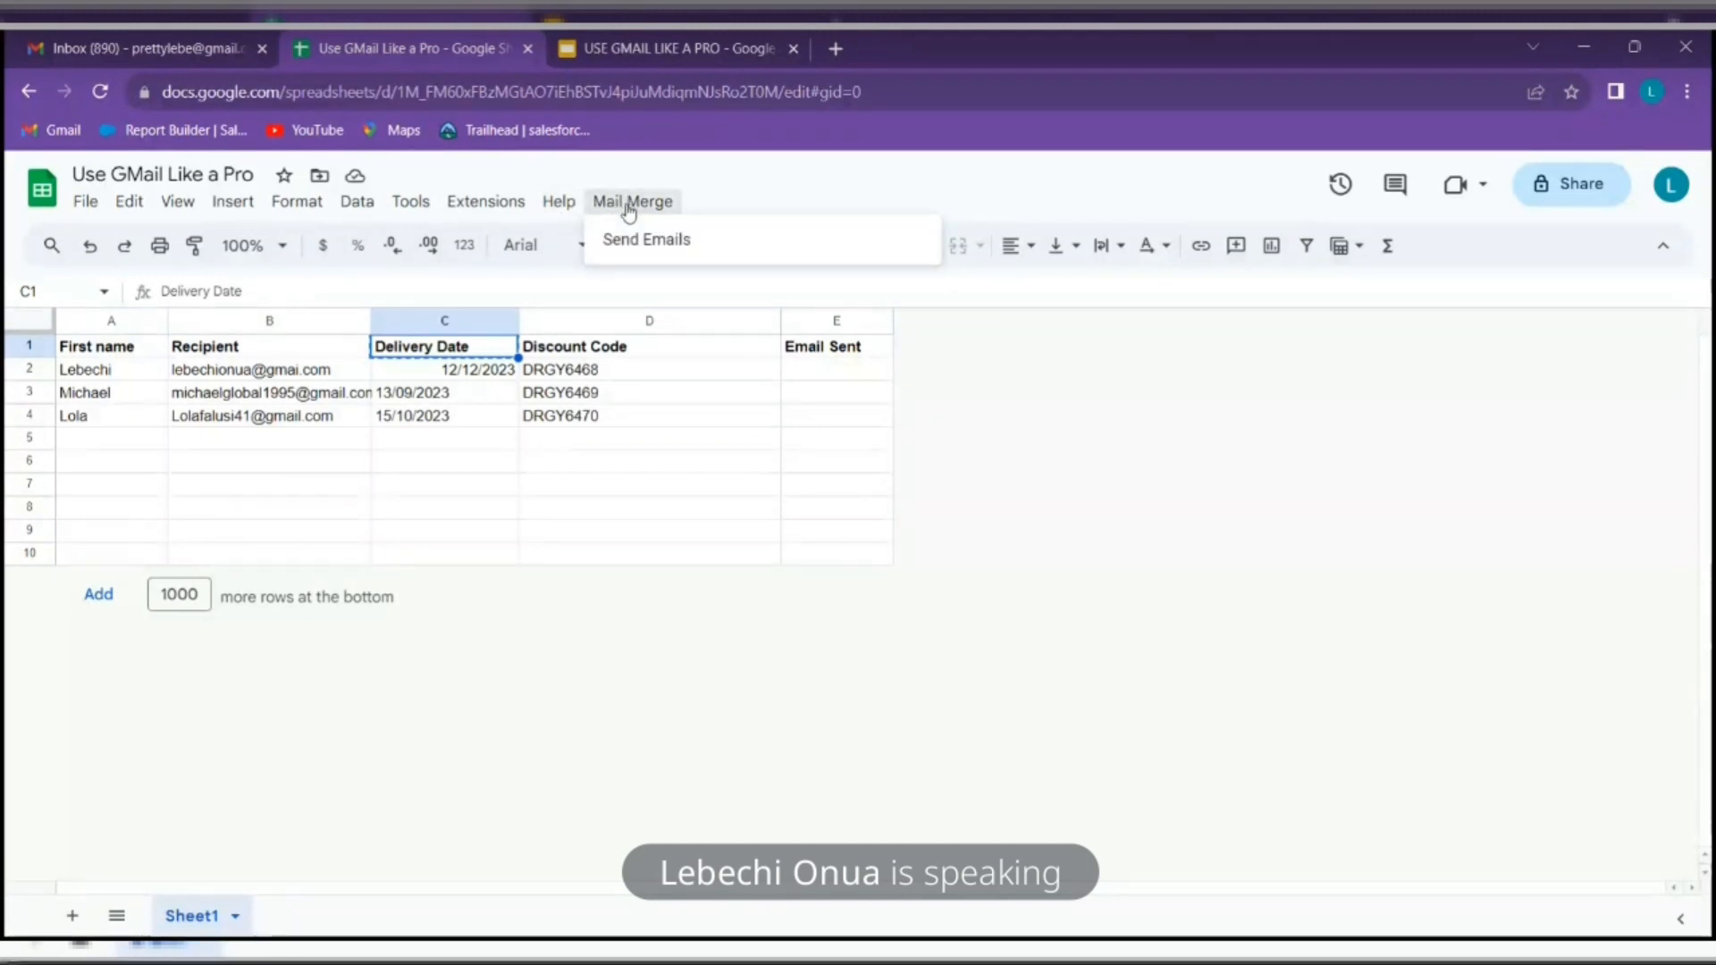
{"action": "left_click", "coordinate": [650, 238]}
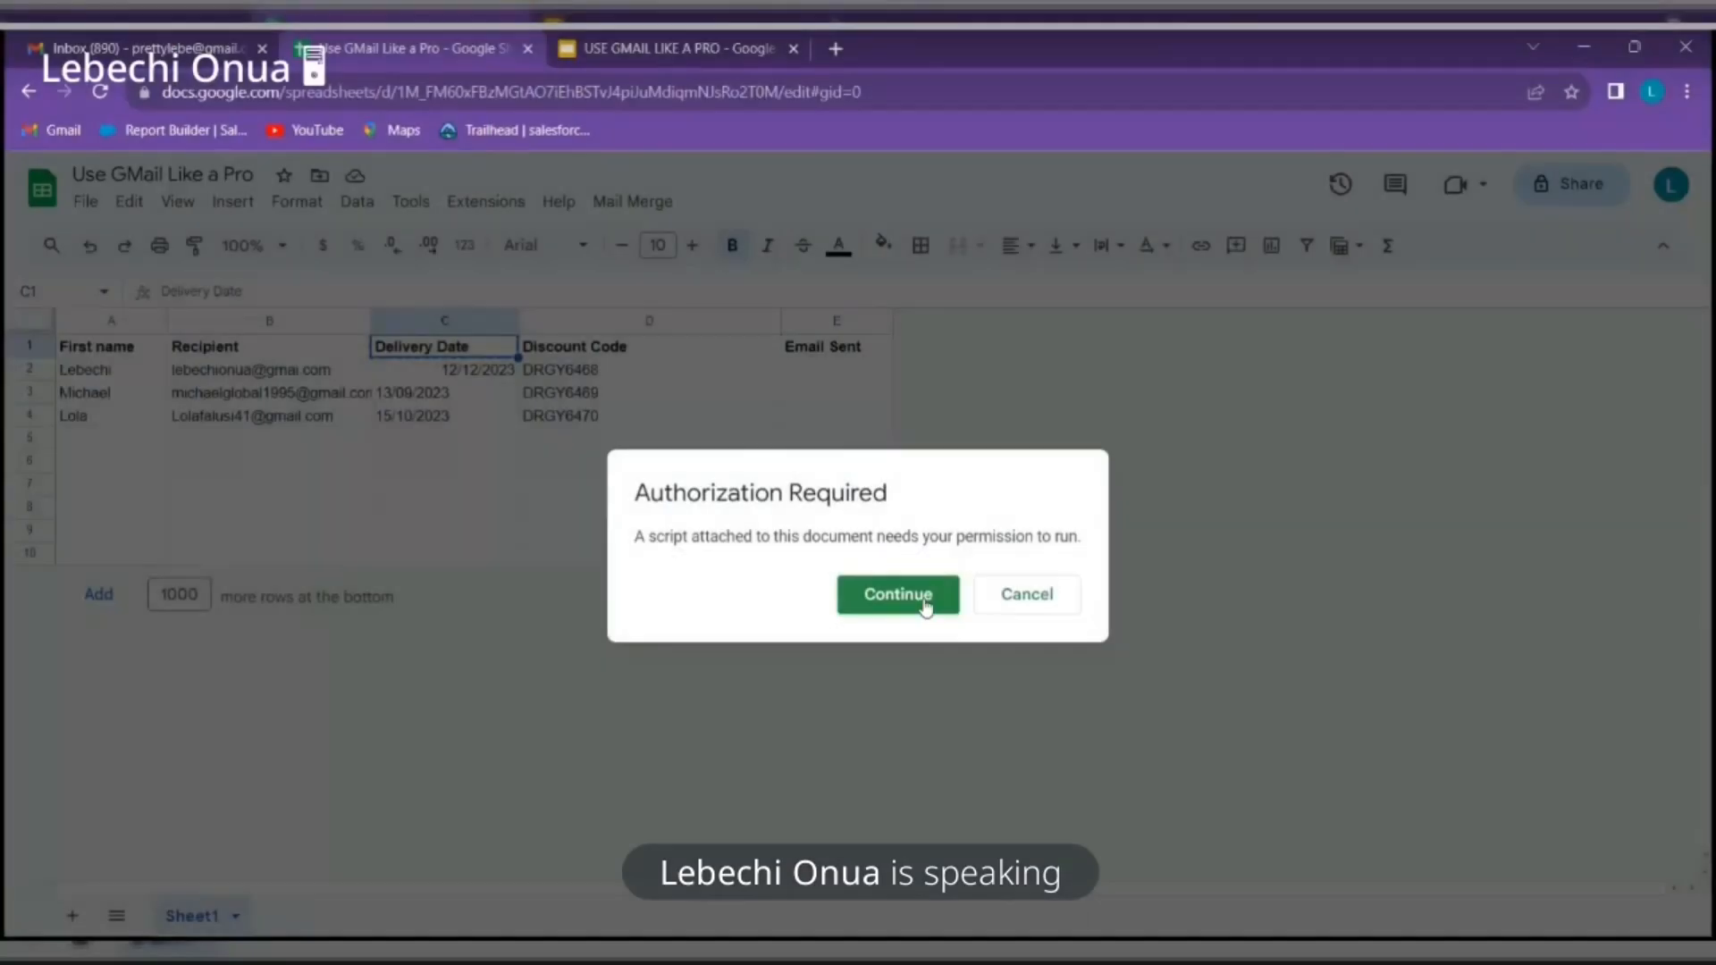
{"action": "left_click", "coordinate": [923, 597]}
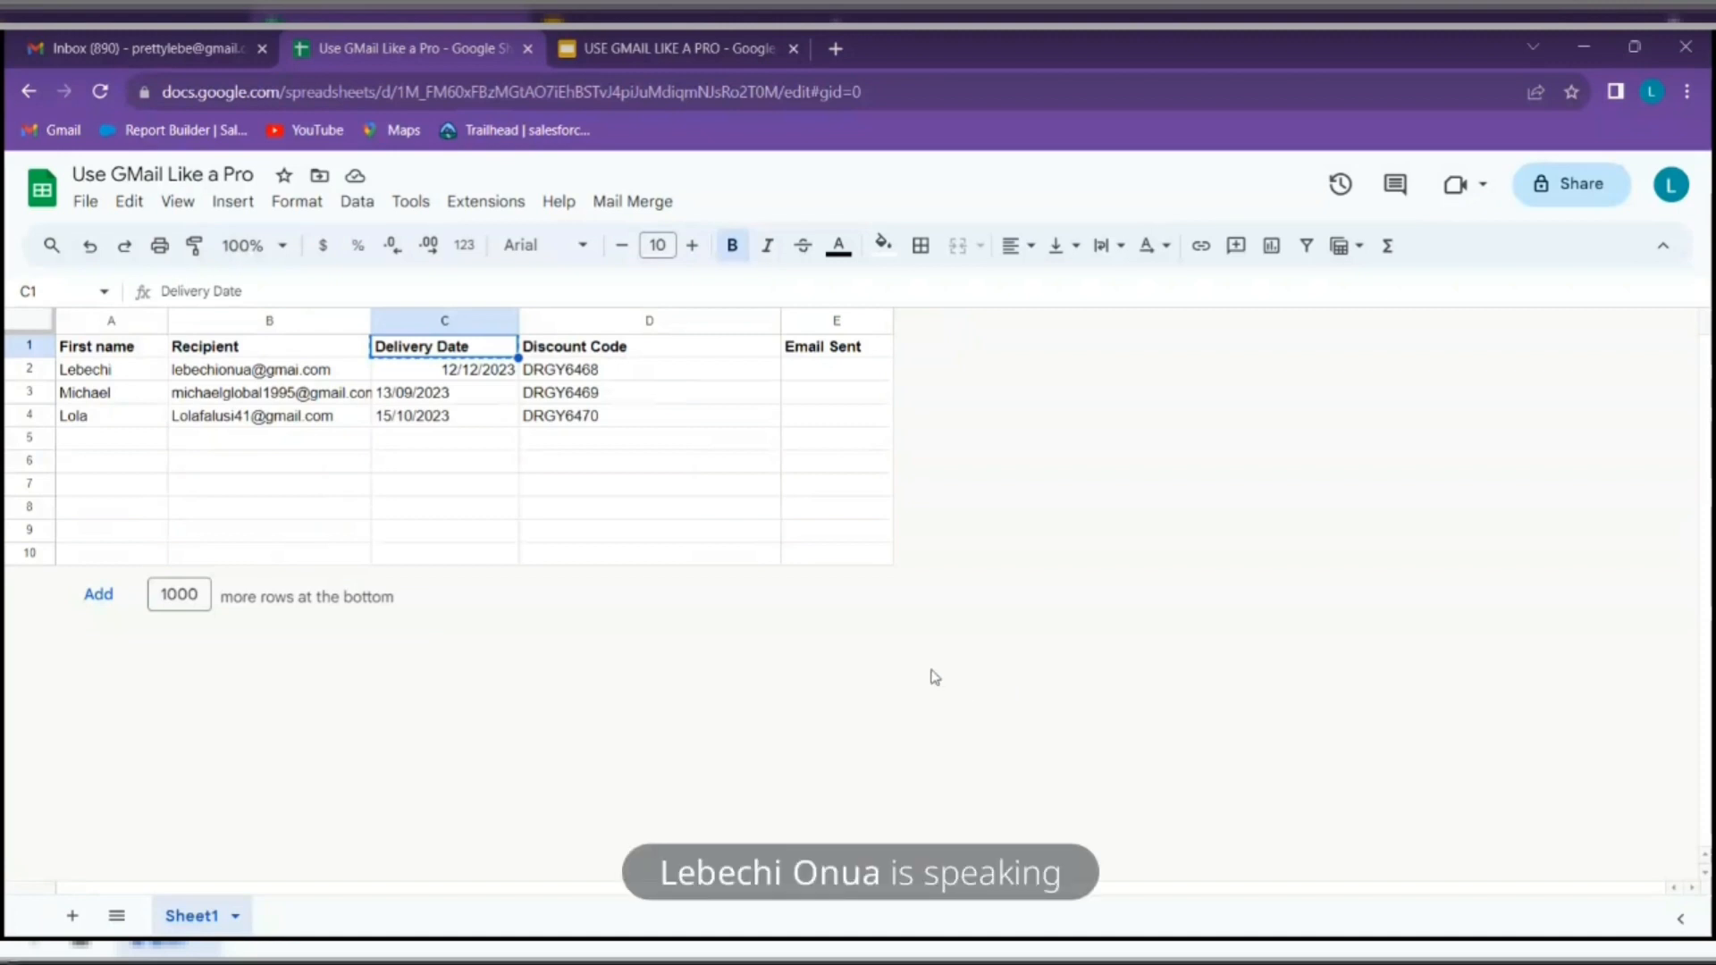
Read Gmail's security alert about the mail merge's account access, then return to the spreadsheet
{"action": "left_click", "coordinate": [106, 43]}
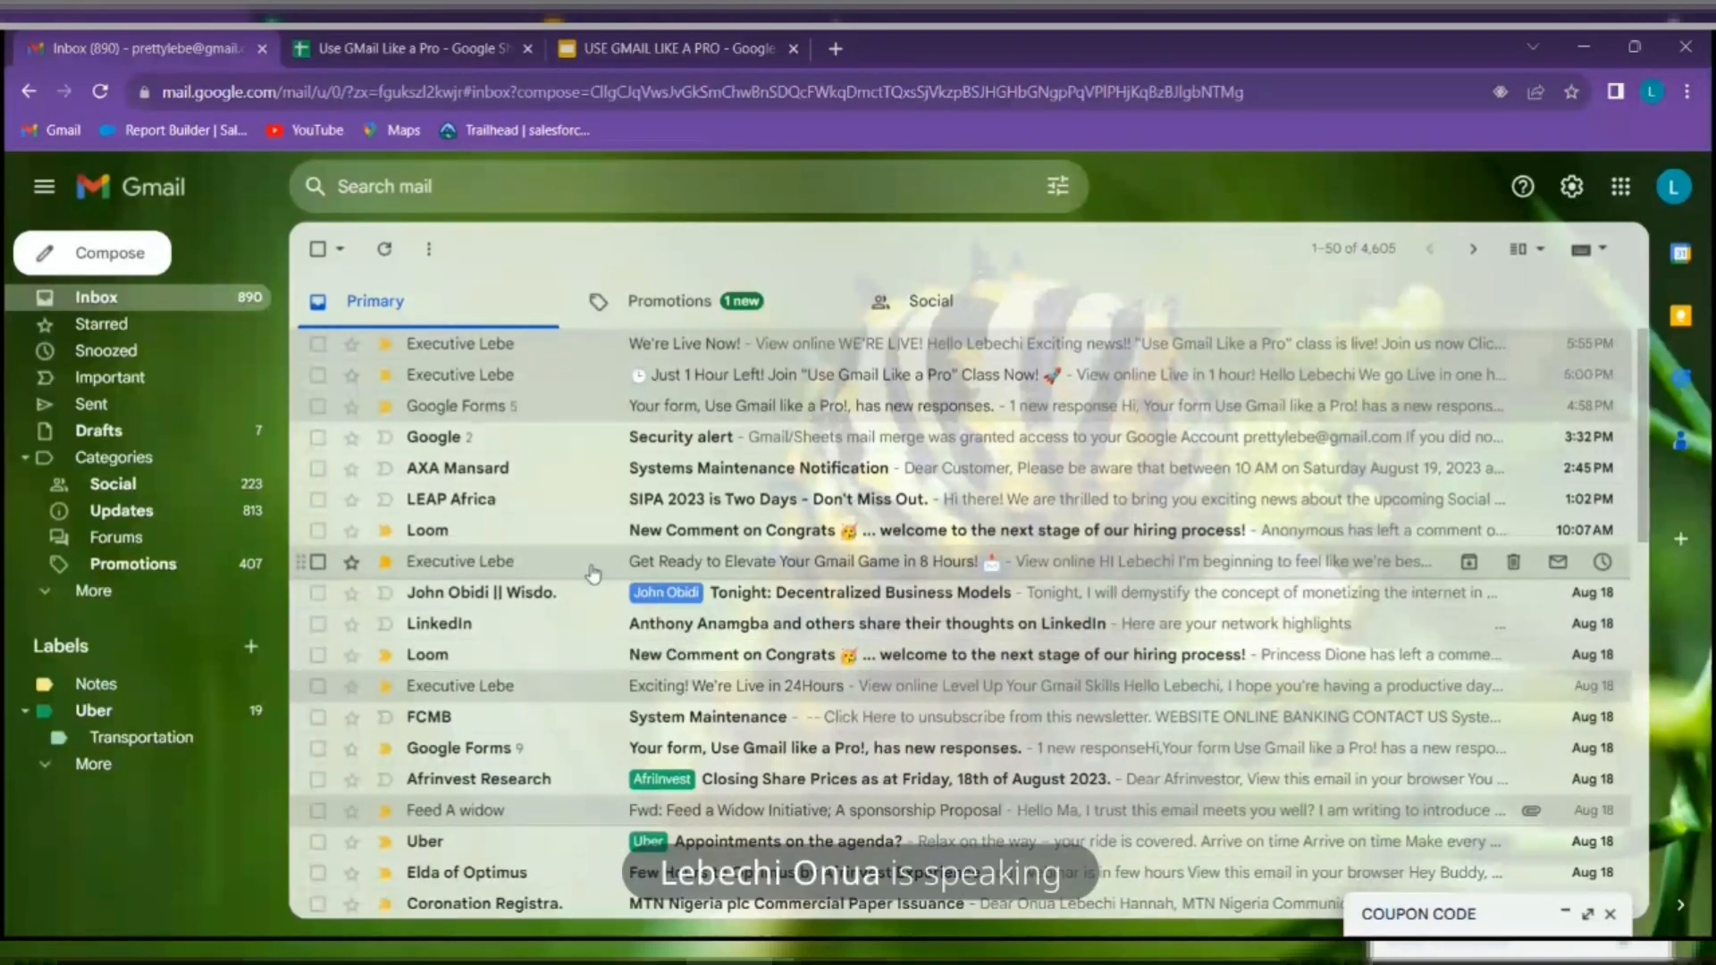
{"action": "scroll", "coordinate": [598, 511], "scroll_direction": "down", "scroll_amount": 2}
{"action": "scroll", "coordinate": [597, 511], "scroll_direction": "down", "scroll_amount": 5}
{"action": "left_click", "coordinate": [196, 304]}
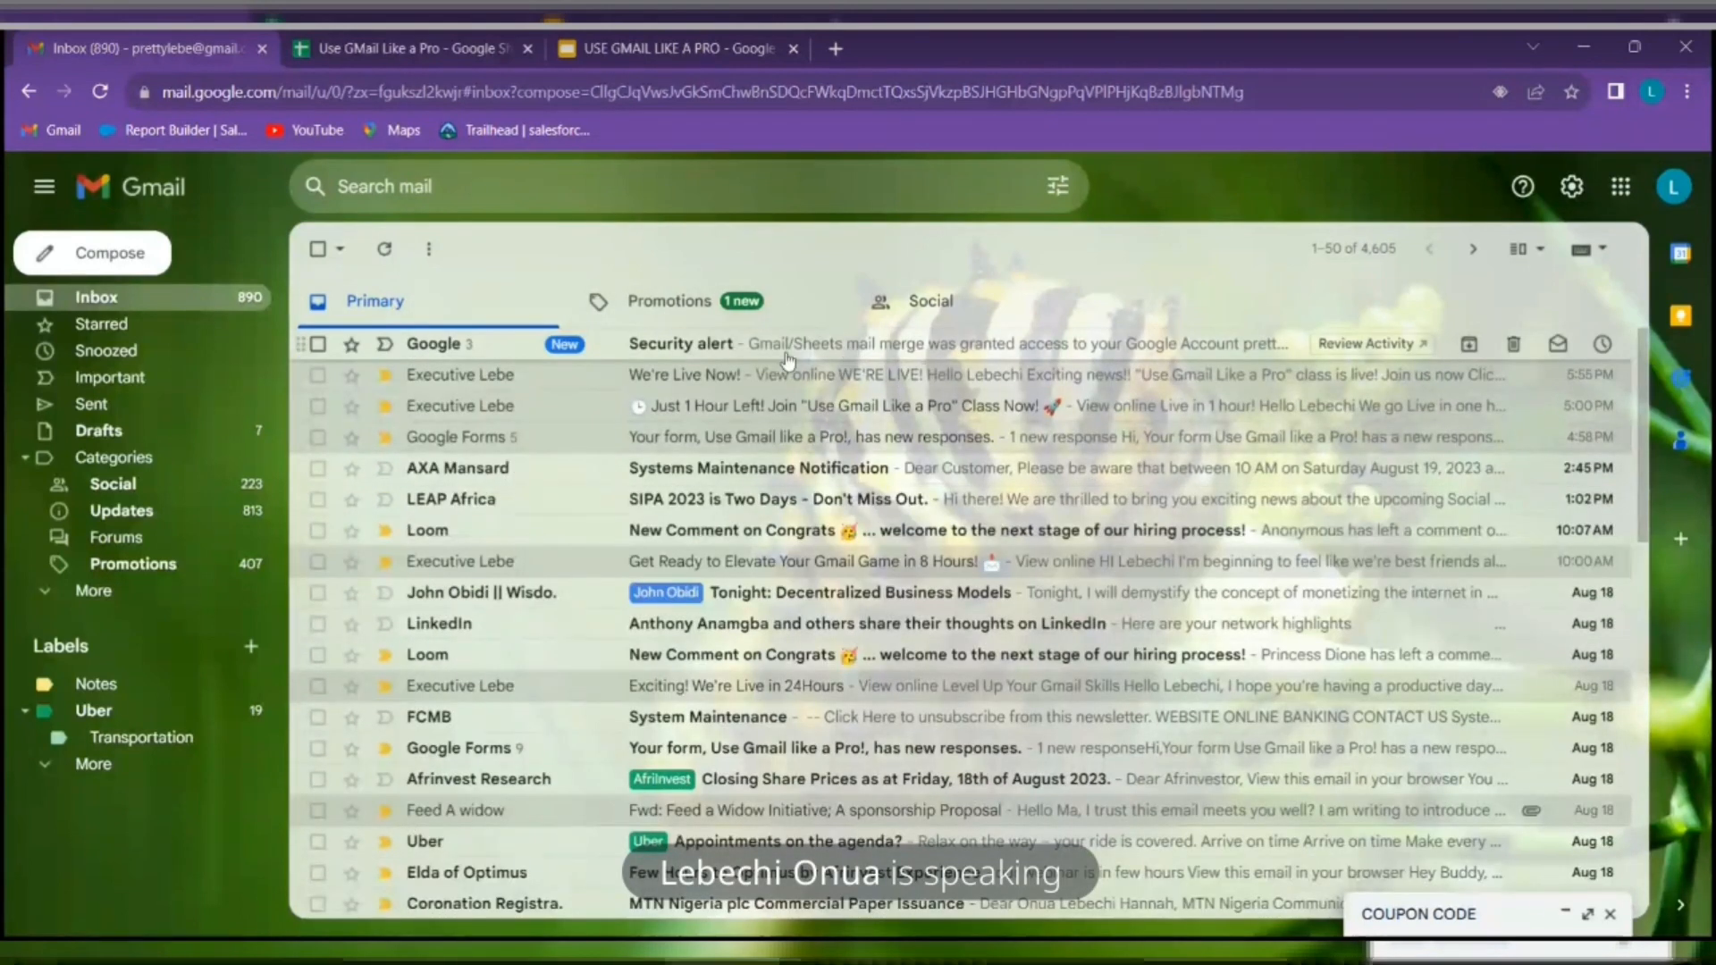
{"action": "left_click", "coordinate": [912, 348]}
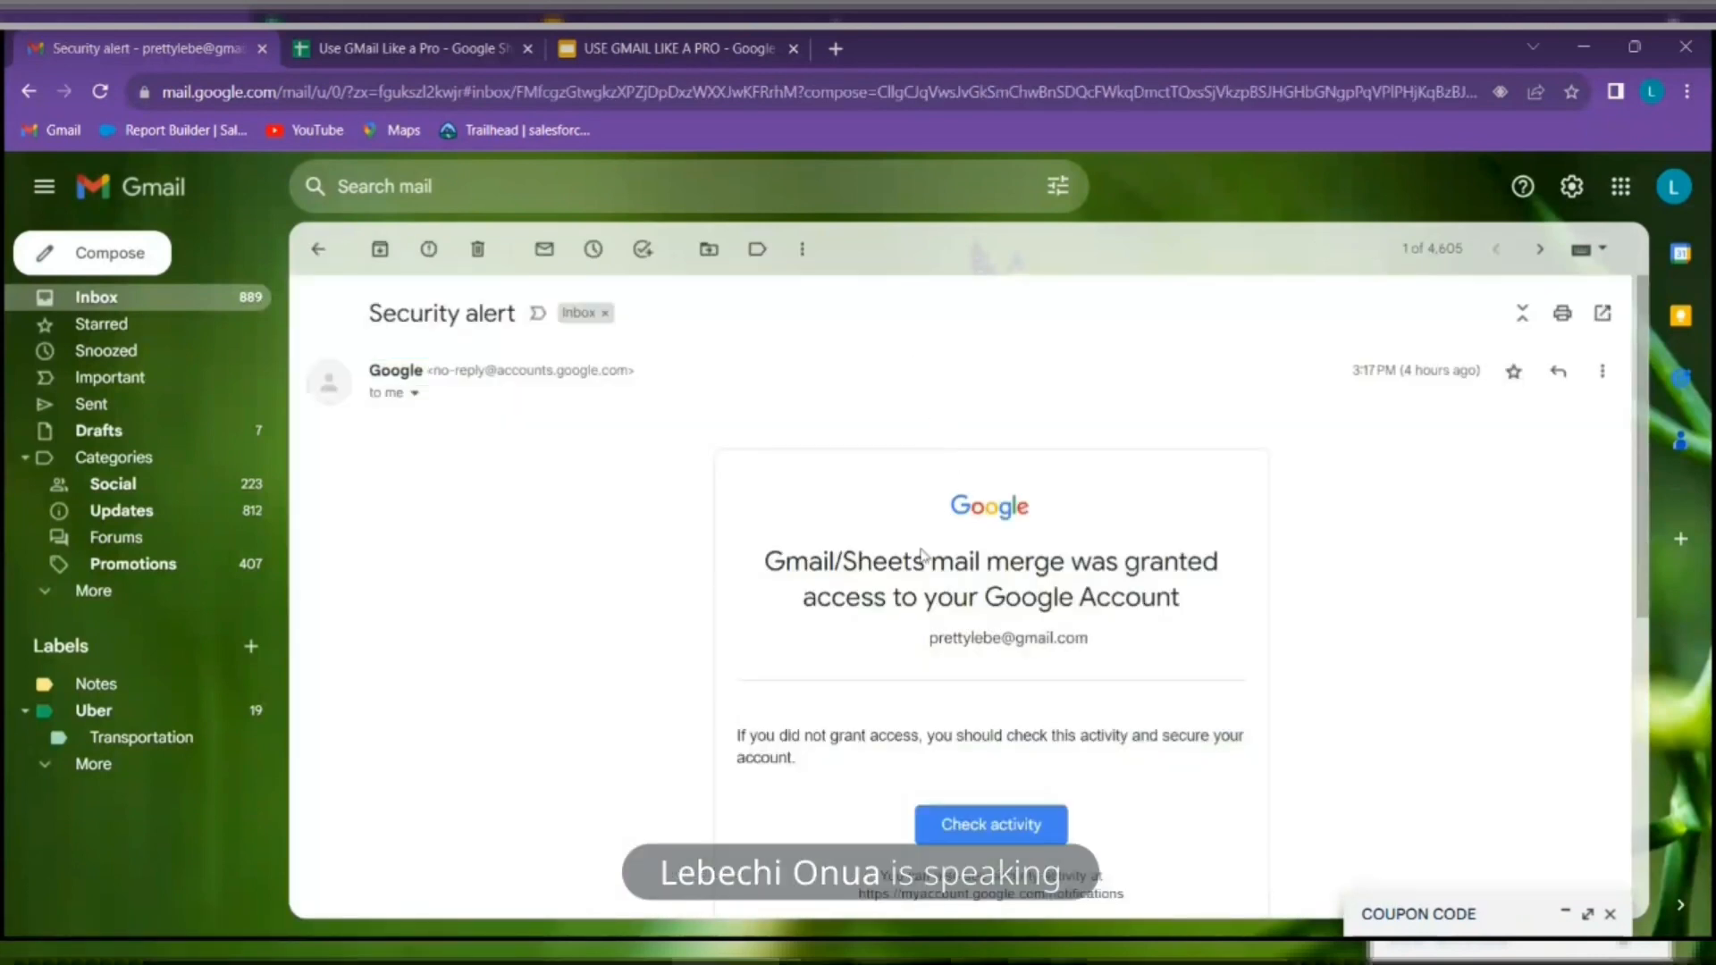
{"action": "scroll", "coordinate": [912, 384], "scroll_direction": "down", "scroll_amount": 1}
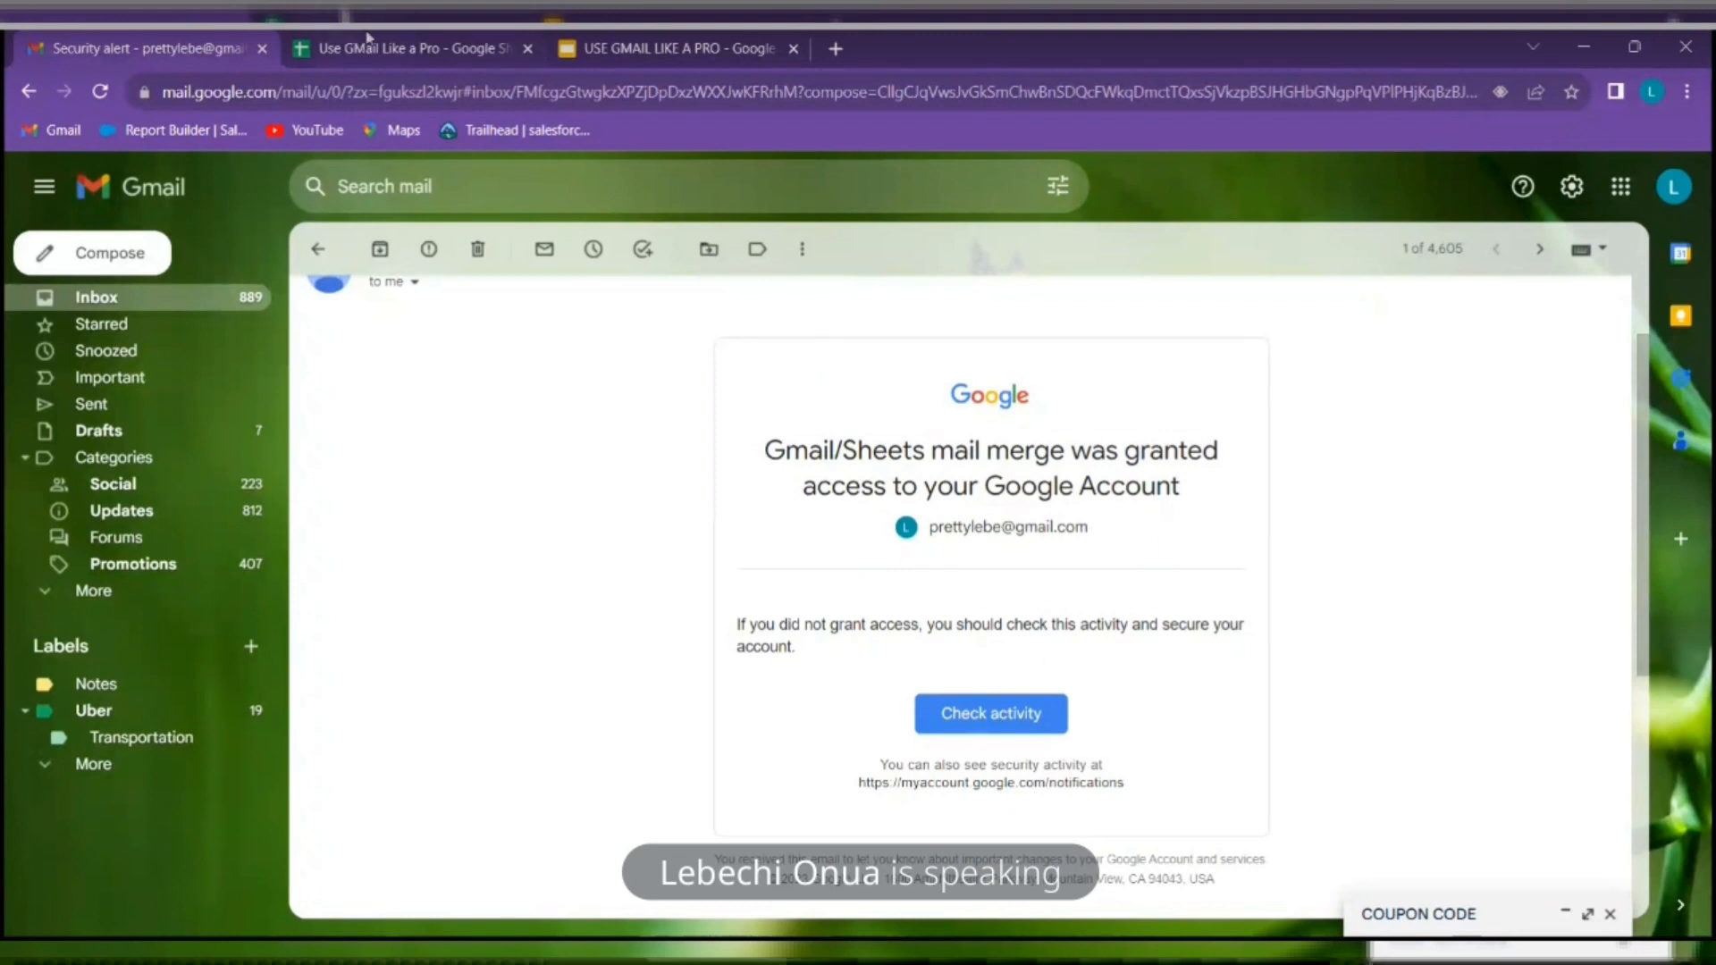
{"action": "left_click", "coordinate": [403, 48]}
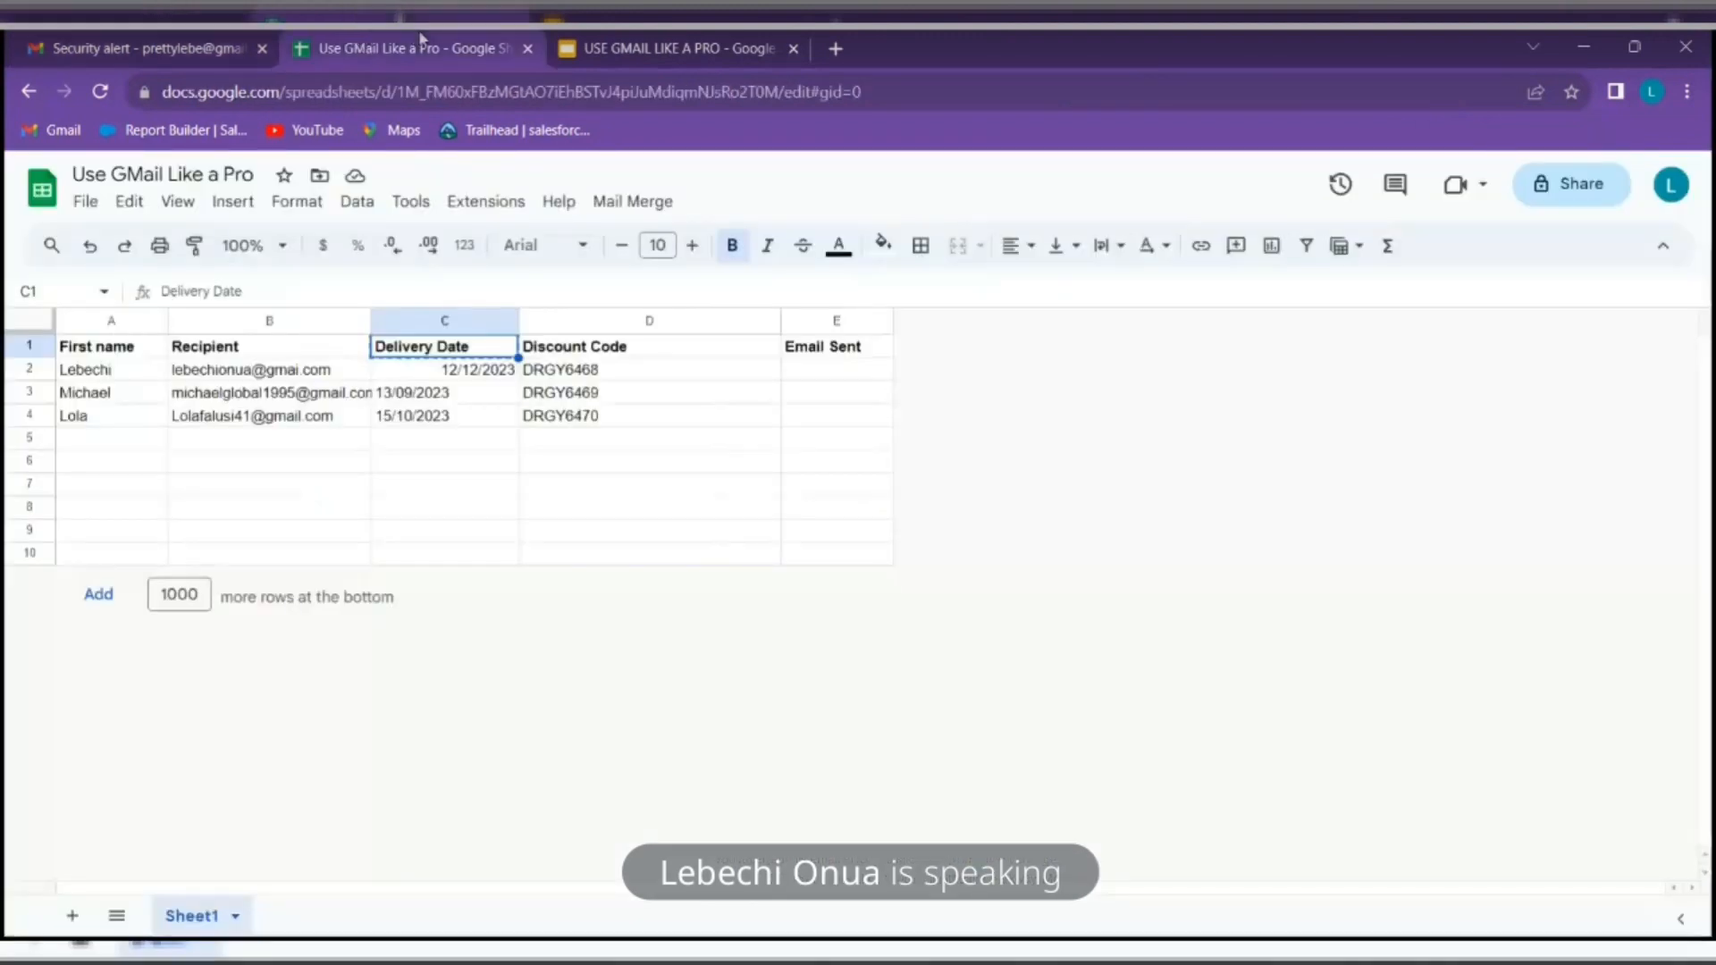
Send the merged emails using subject COUPON CODE, then widen column E to show send timestamps
{"action": "left_click", "coordinate": [631, 204]}
{"action": "left_click", "coordinate": [670, 238]}
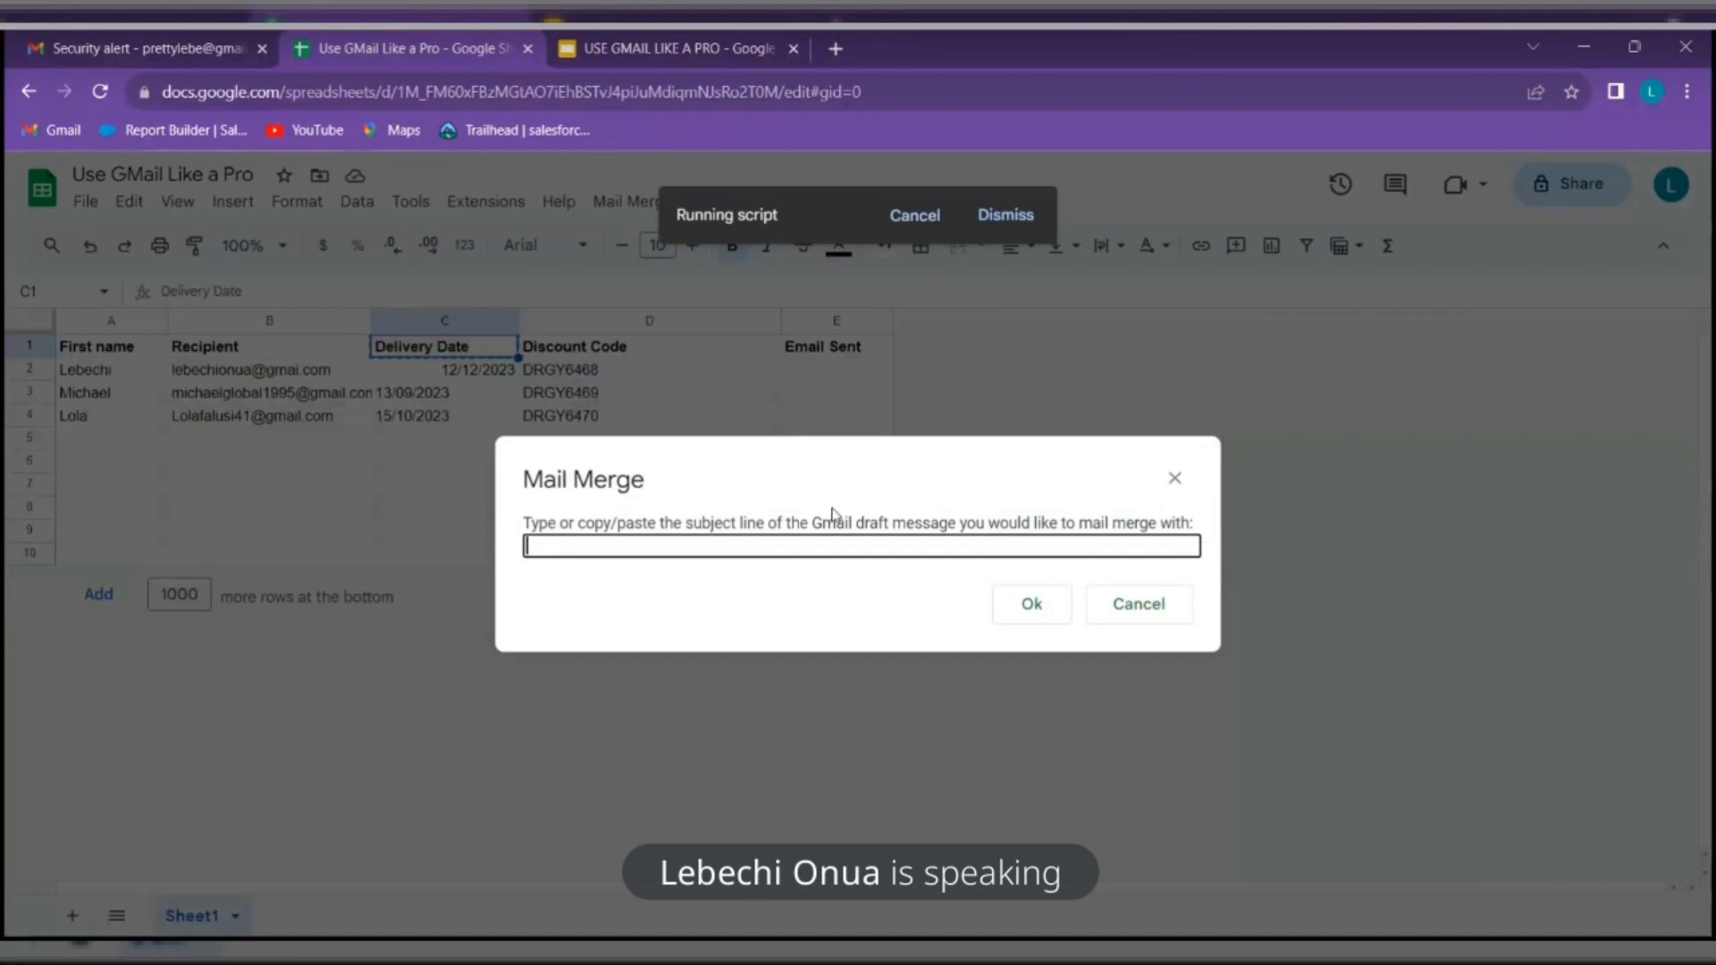
{"action": "right_click", "coordinate": [708, 546]}
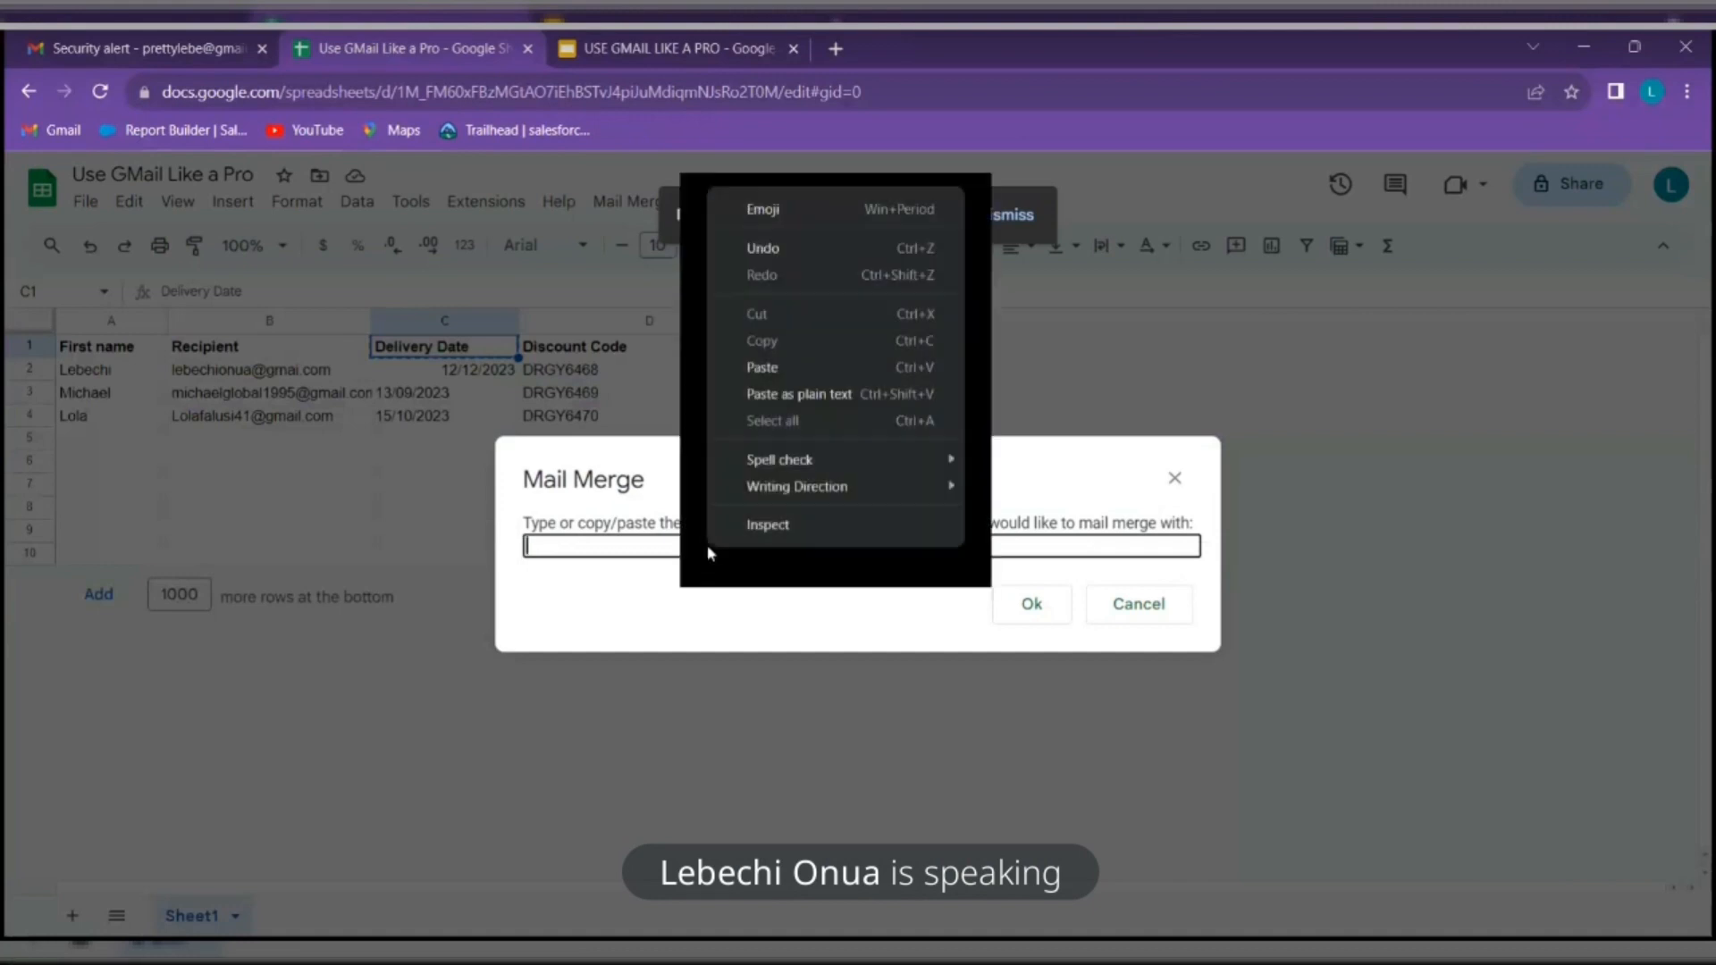
{"action": "left_click", "coordinate": [807, 396]}
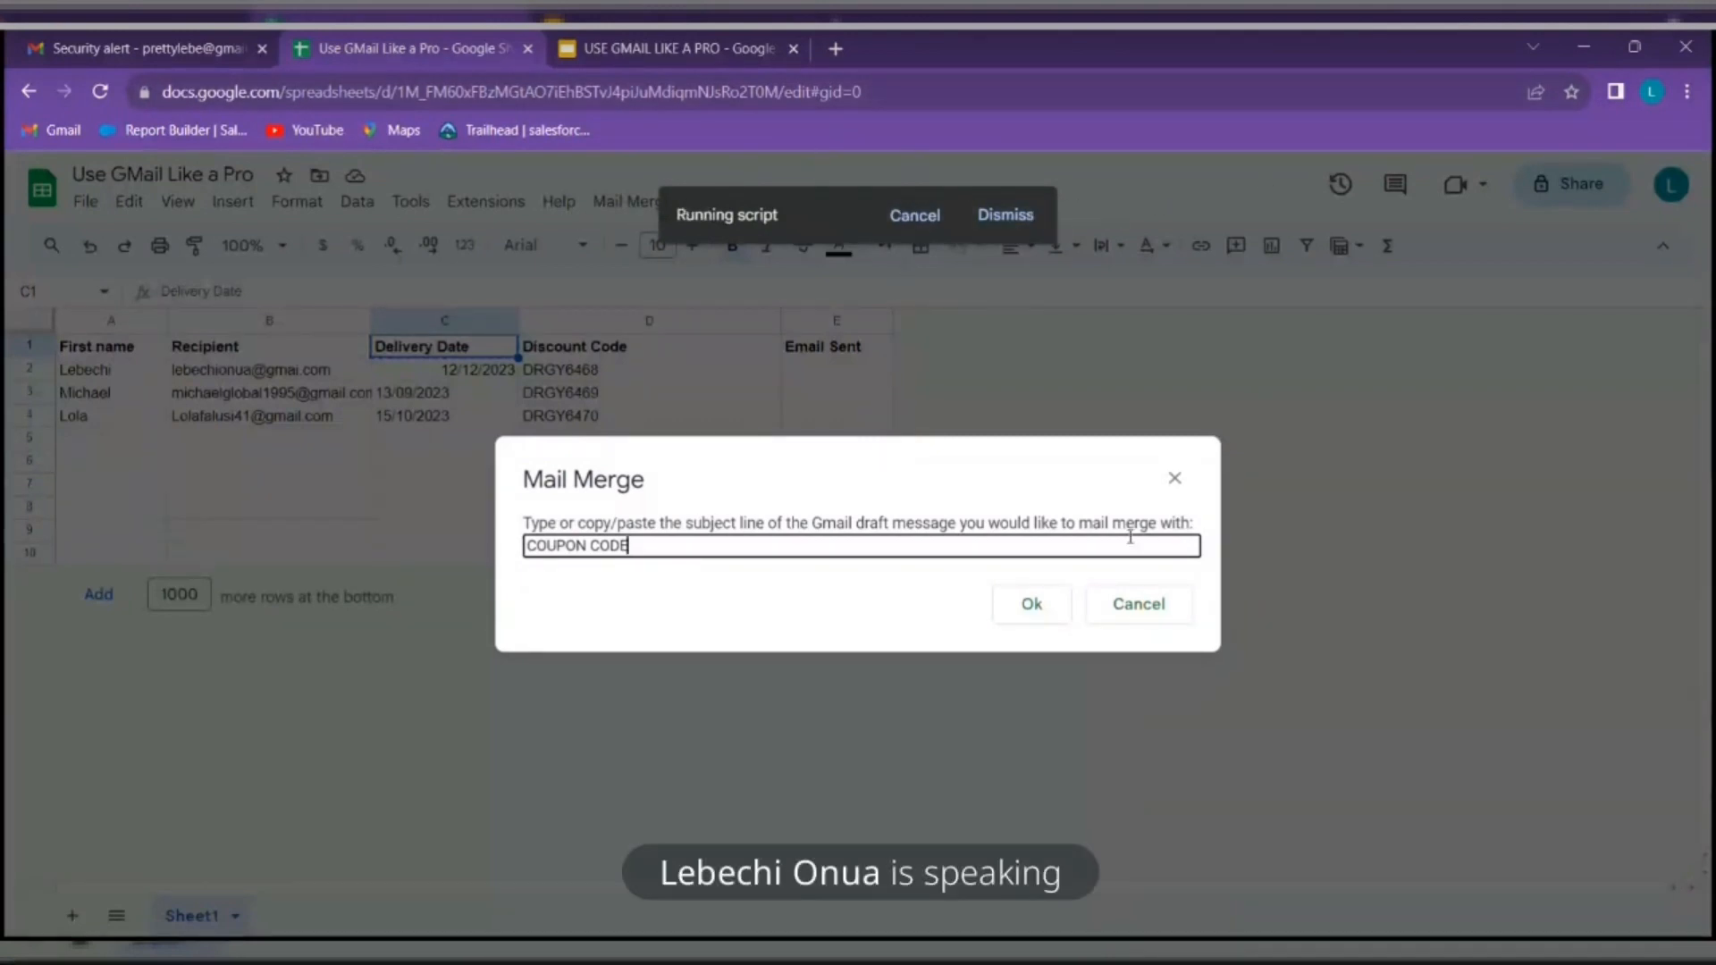
{"action": "left_click", "coordinate": [1032, 606]}
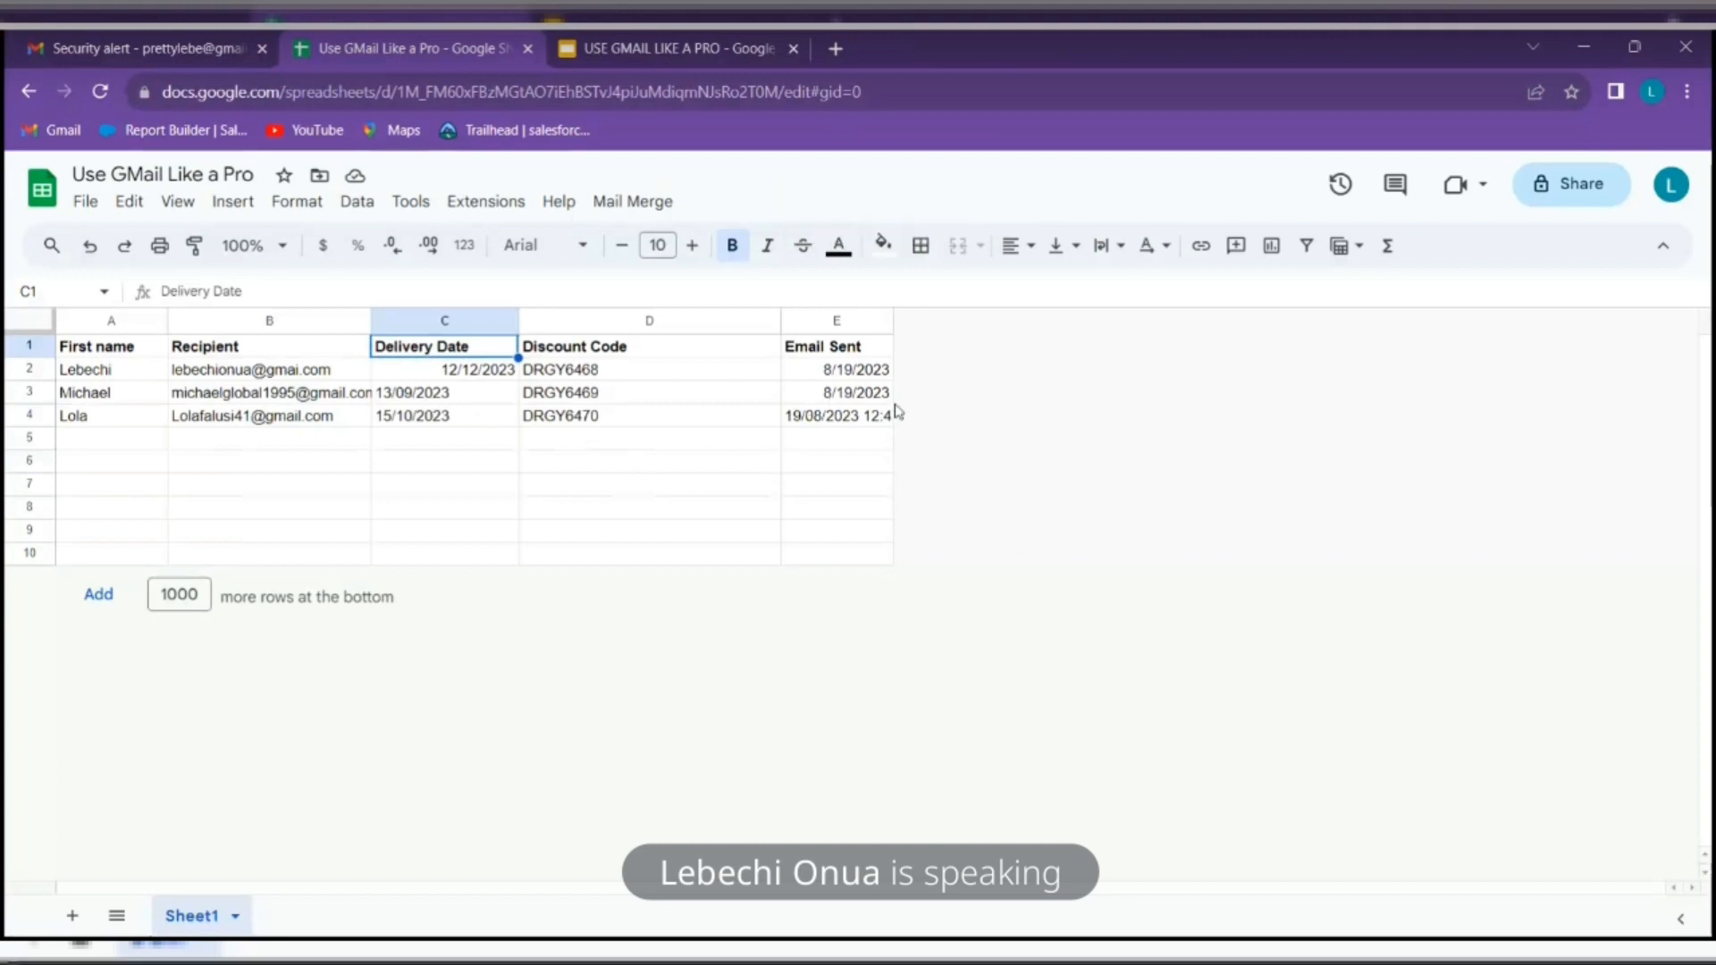
{"action": "left_click_drag", "start_coordinate": [894, 324], "coordinate": [1097, 324]}
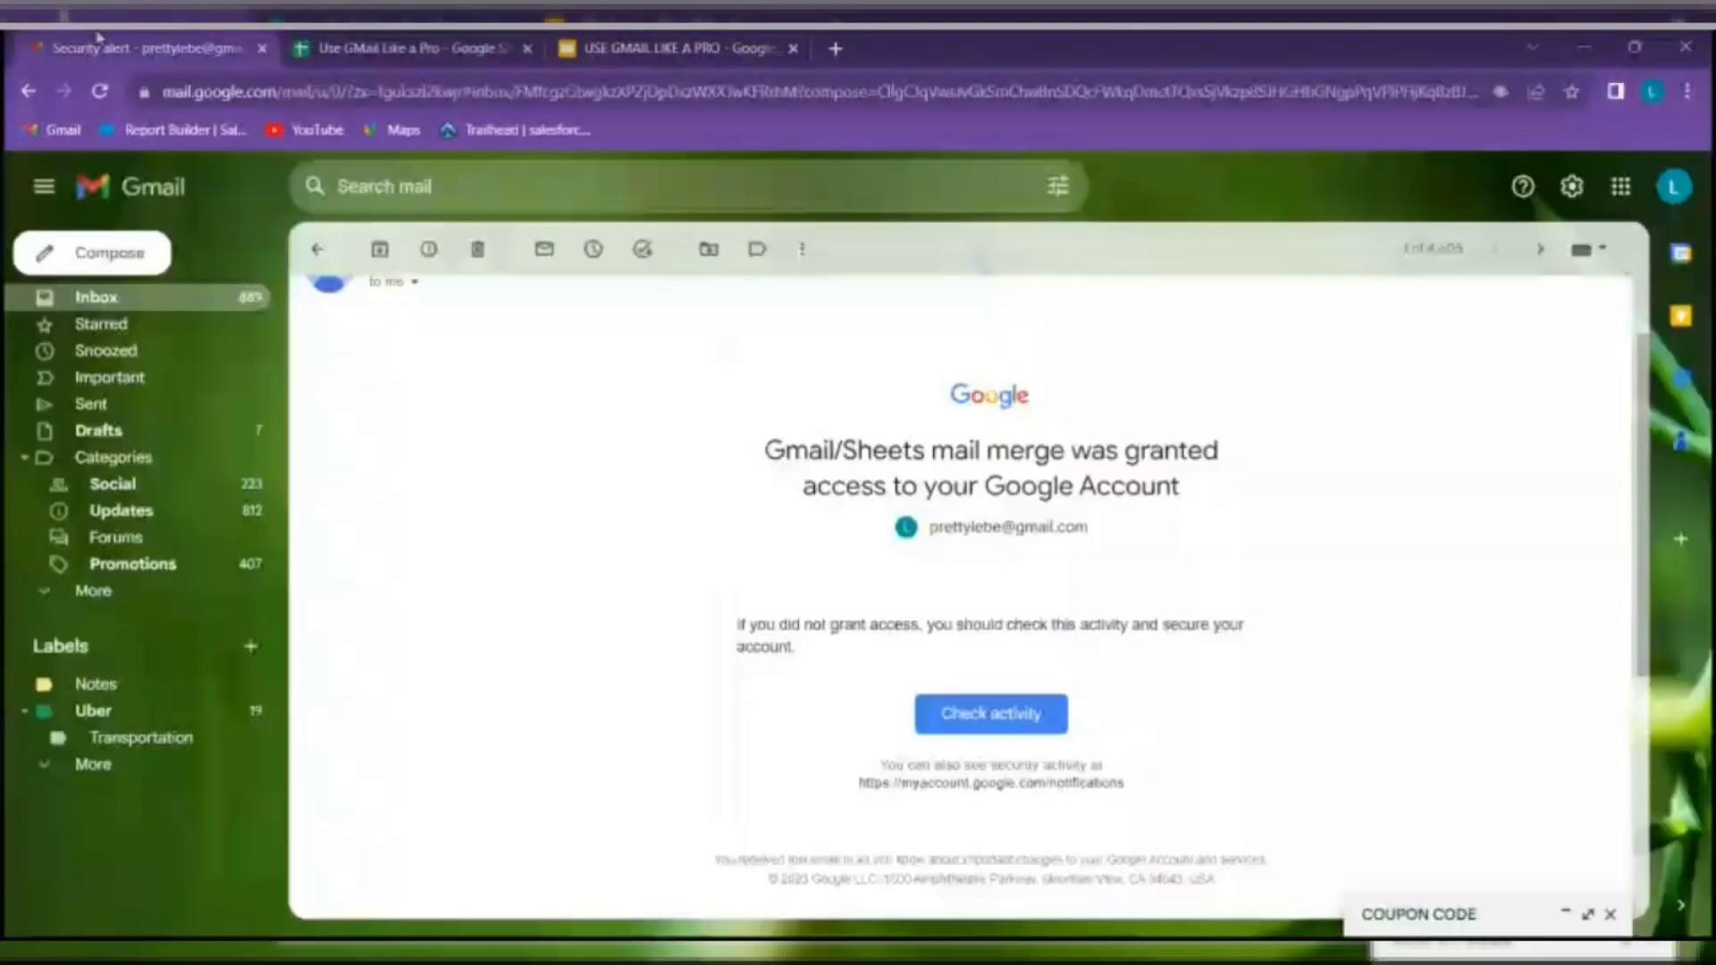
Check that the Sent folder lists the three COUPON CODE emails from 7:47 PM, then return to Inbox
{"action": "left_click", "coordinate": [152, 412]}
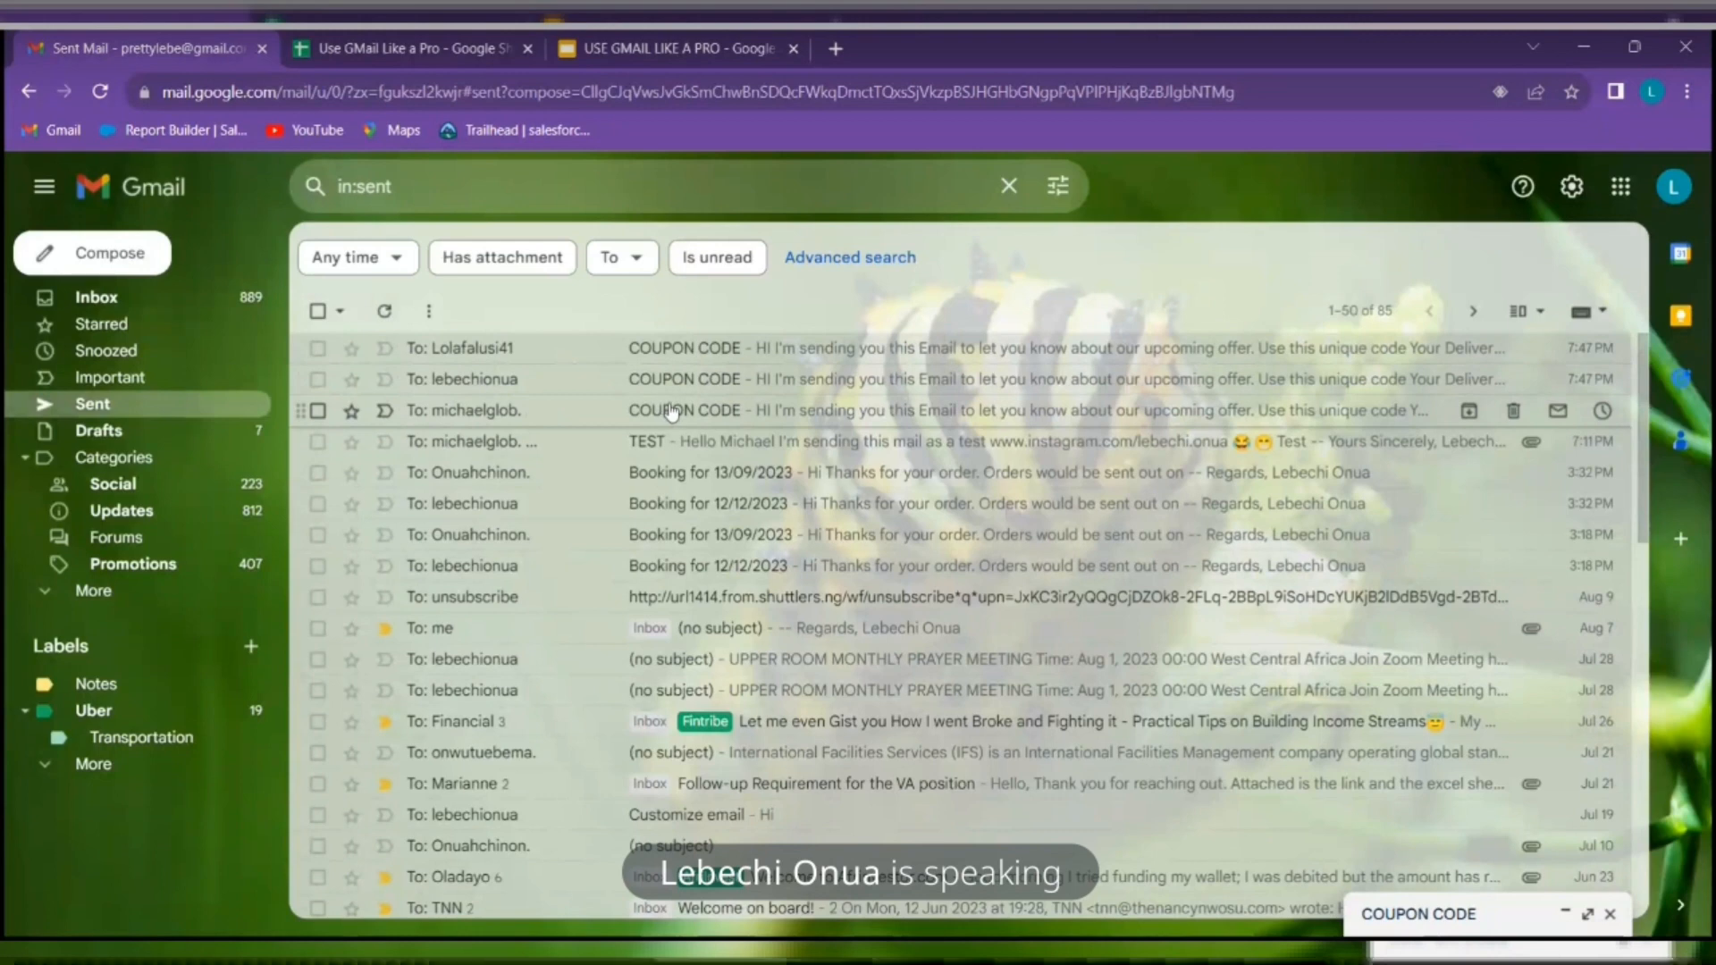
{"action": "left_click", "coordinate": [190, 306]}
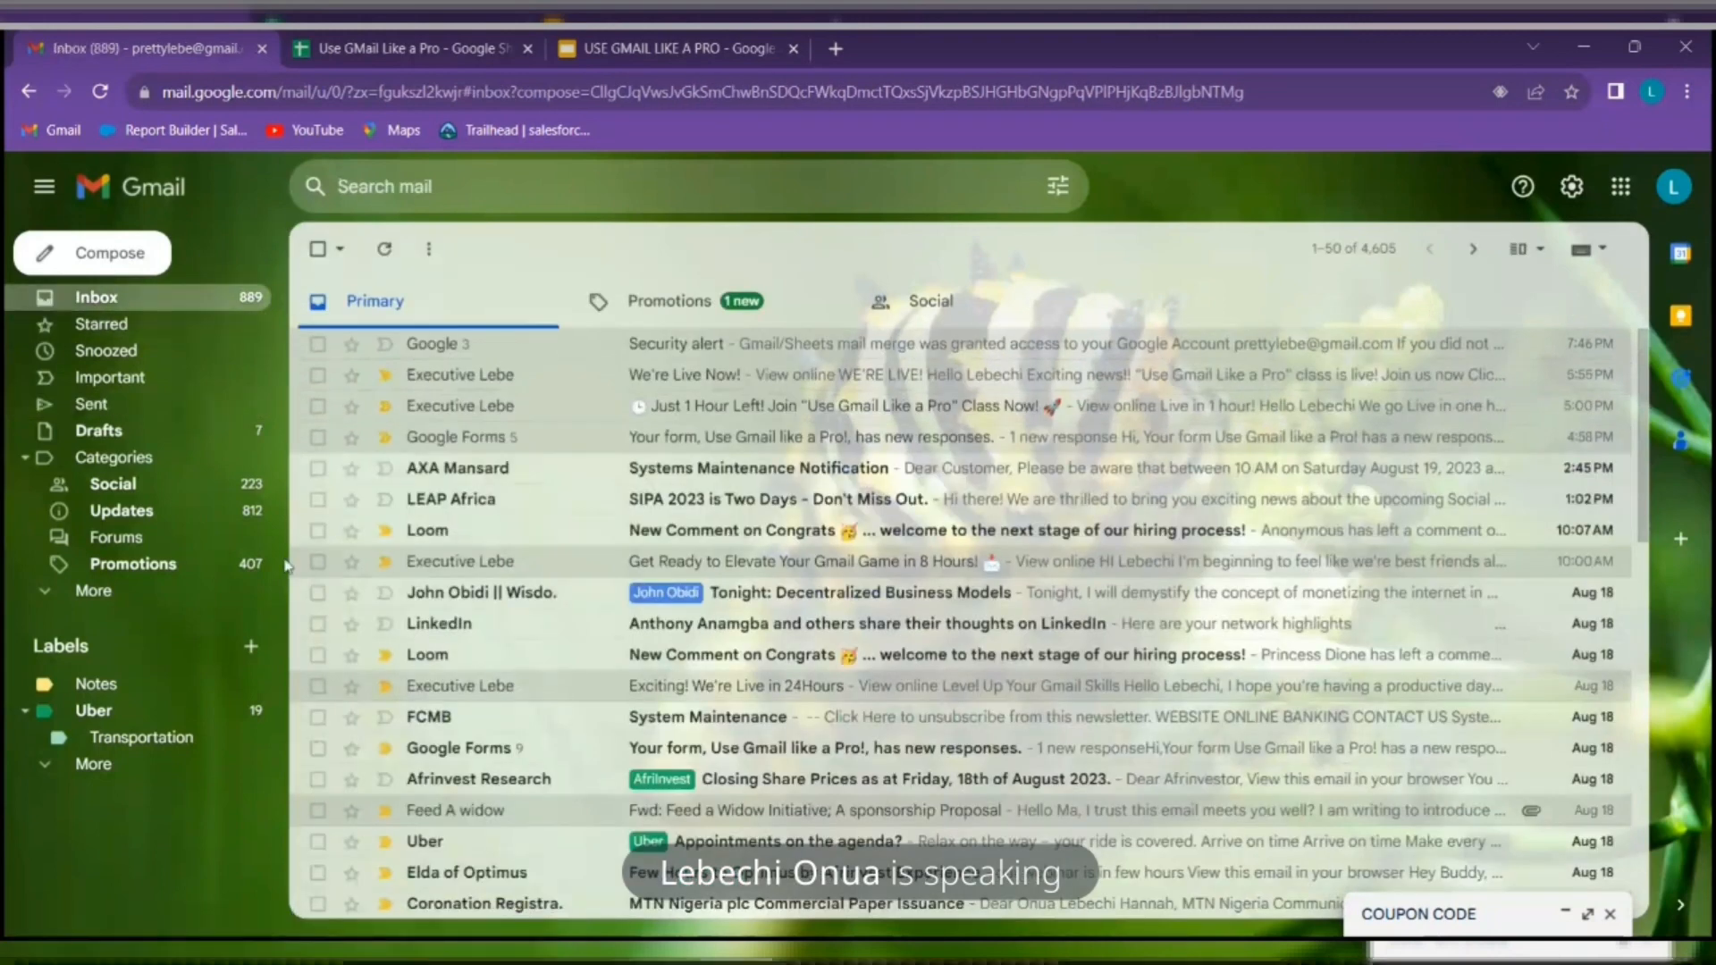
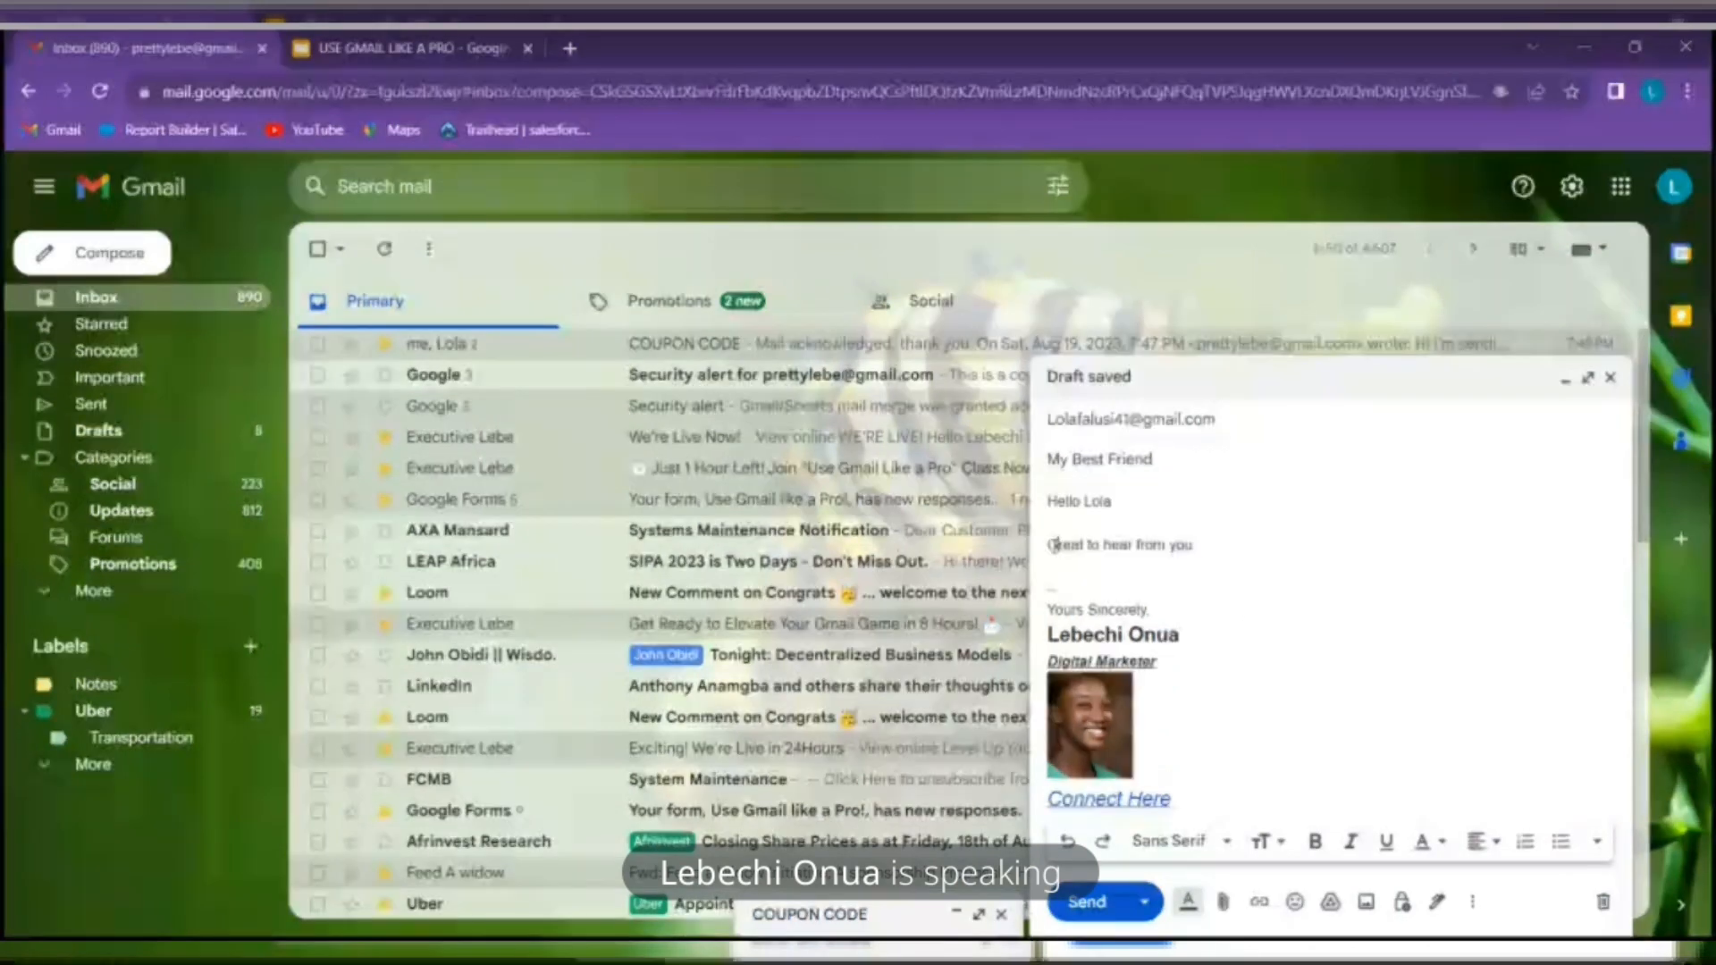
Make the My Best Friend draft confidential with an SMS passcode, try sending, then cancel the phone prompt
{"action": "left_click", "coordinate": [1402, 903]}
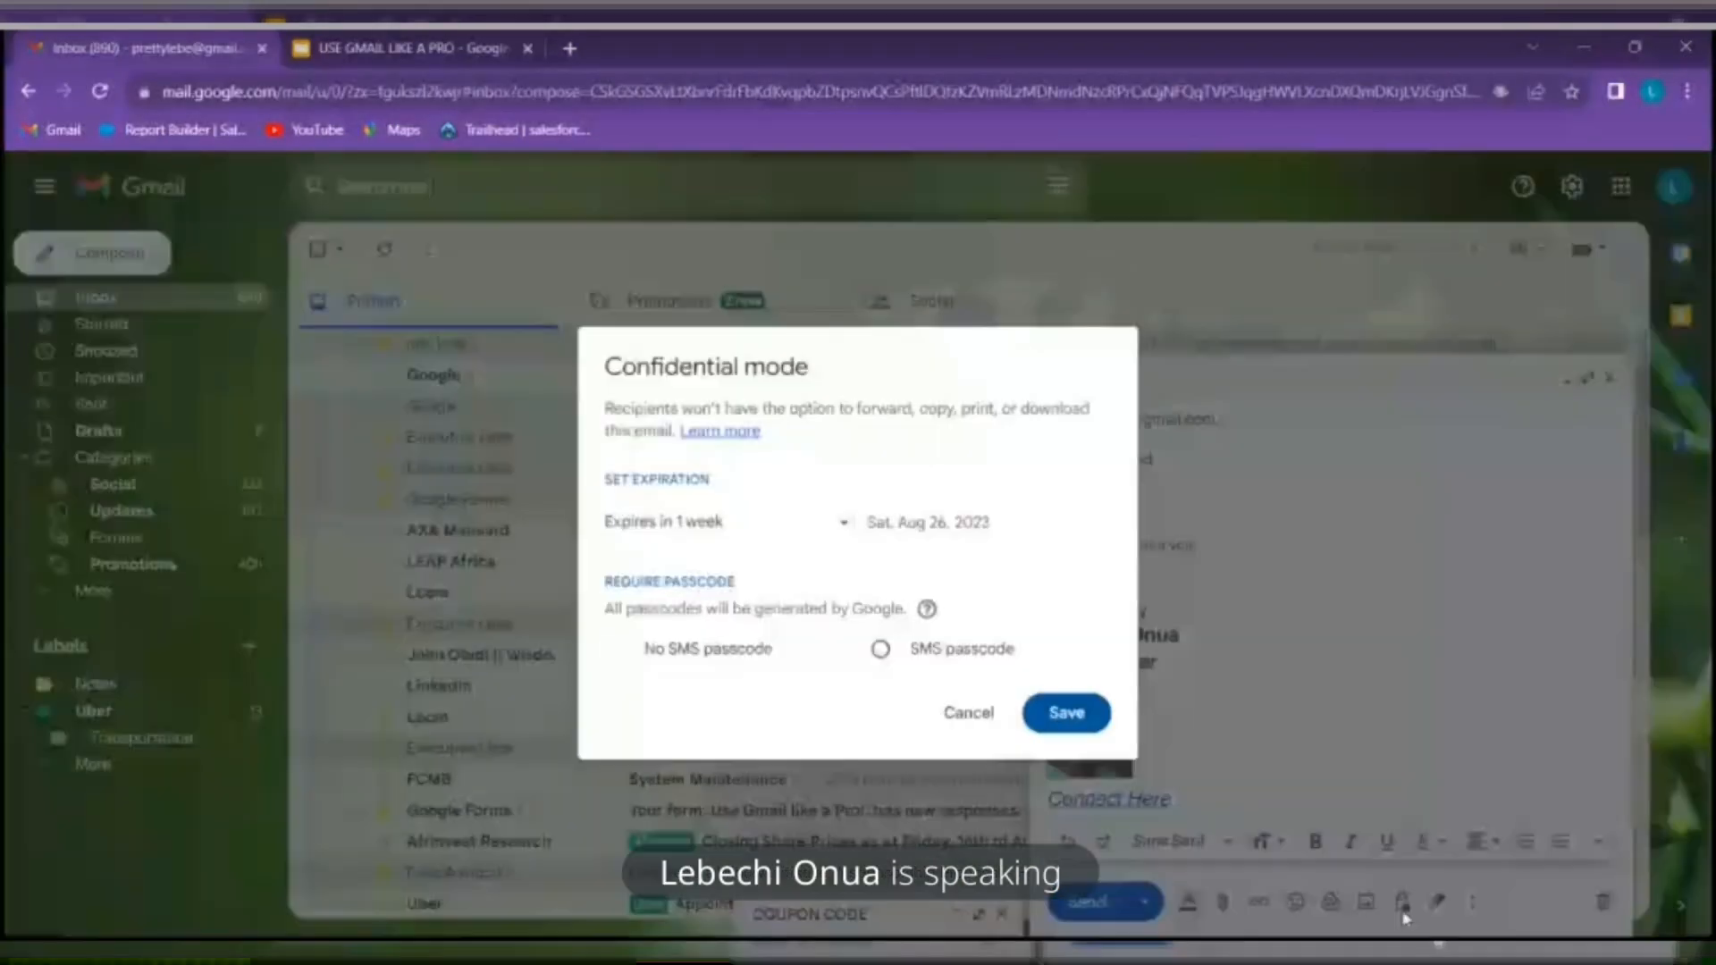
{"action": "left_click", "coordinate": [881, 651]}
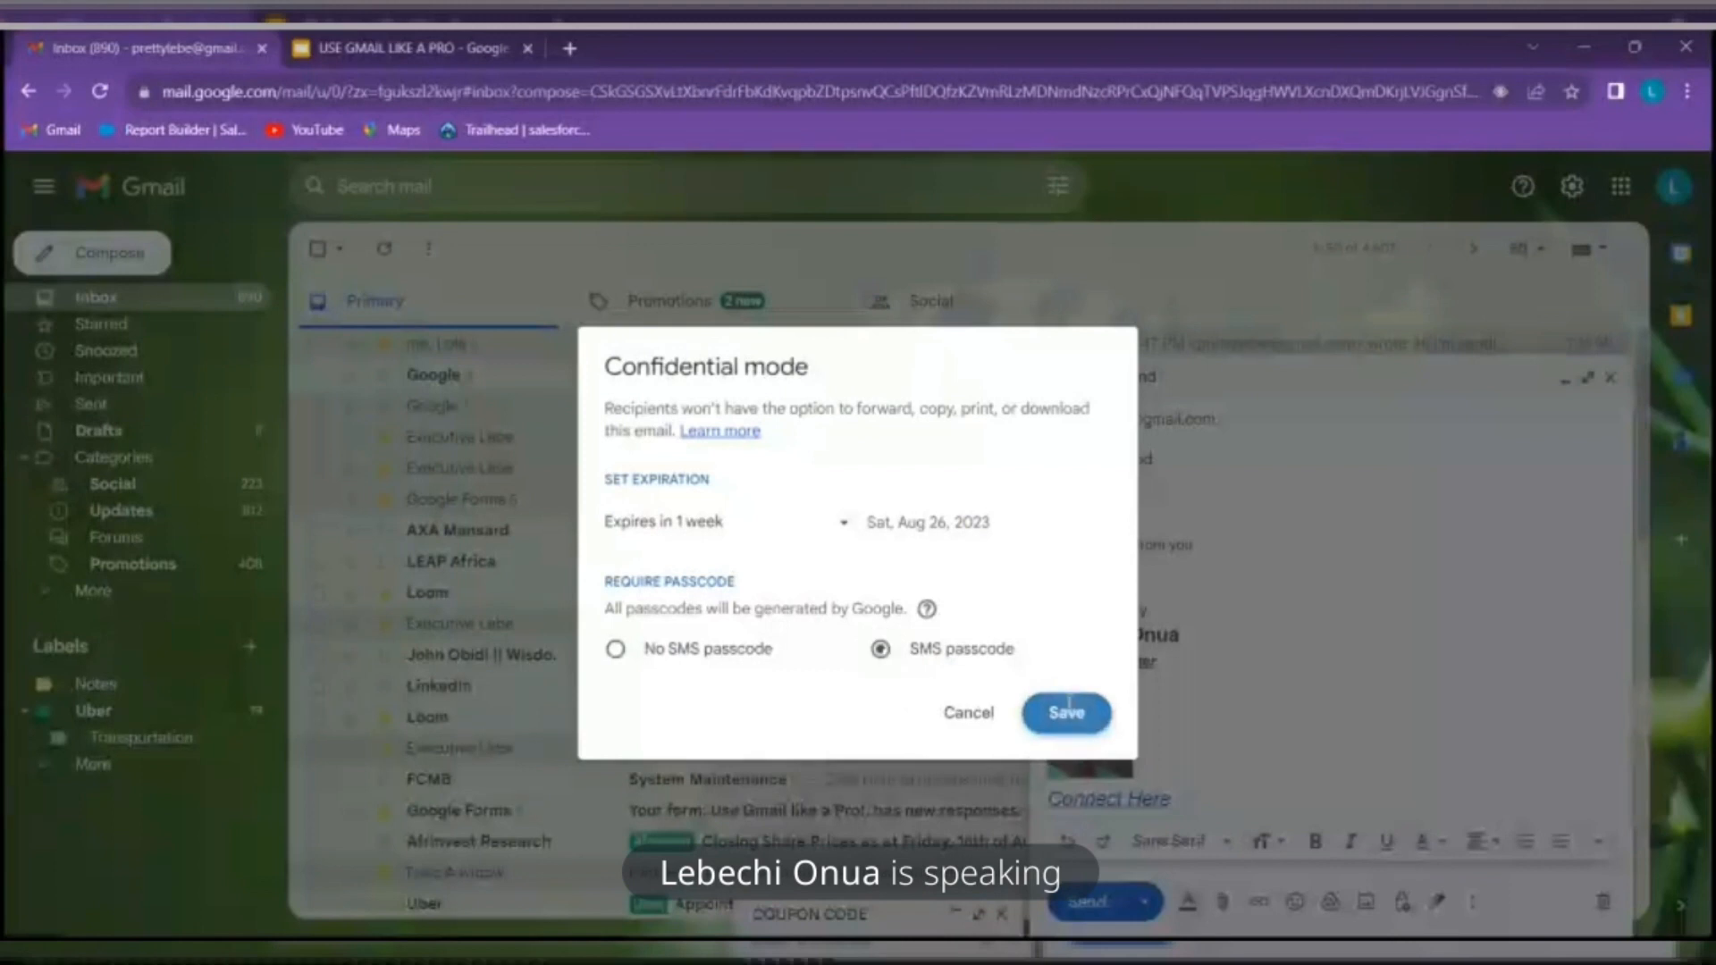
{"action": "left_click", "coordinate": [1068, 713]}
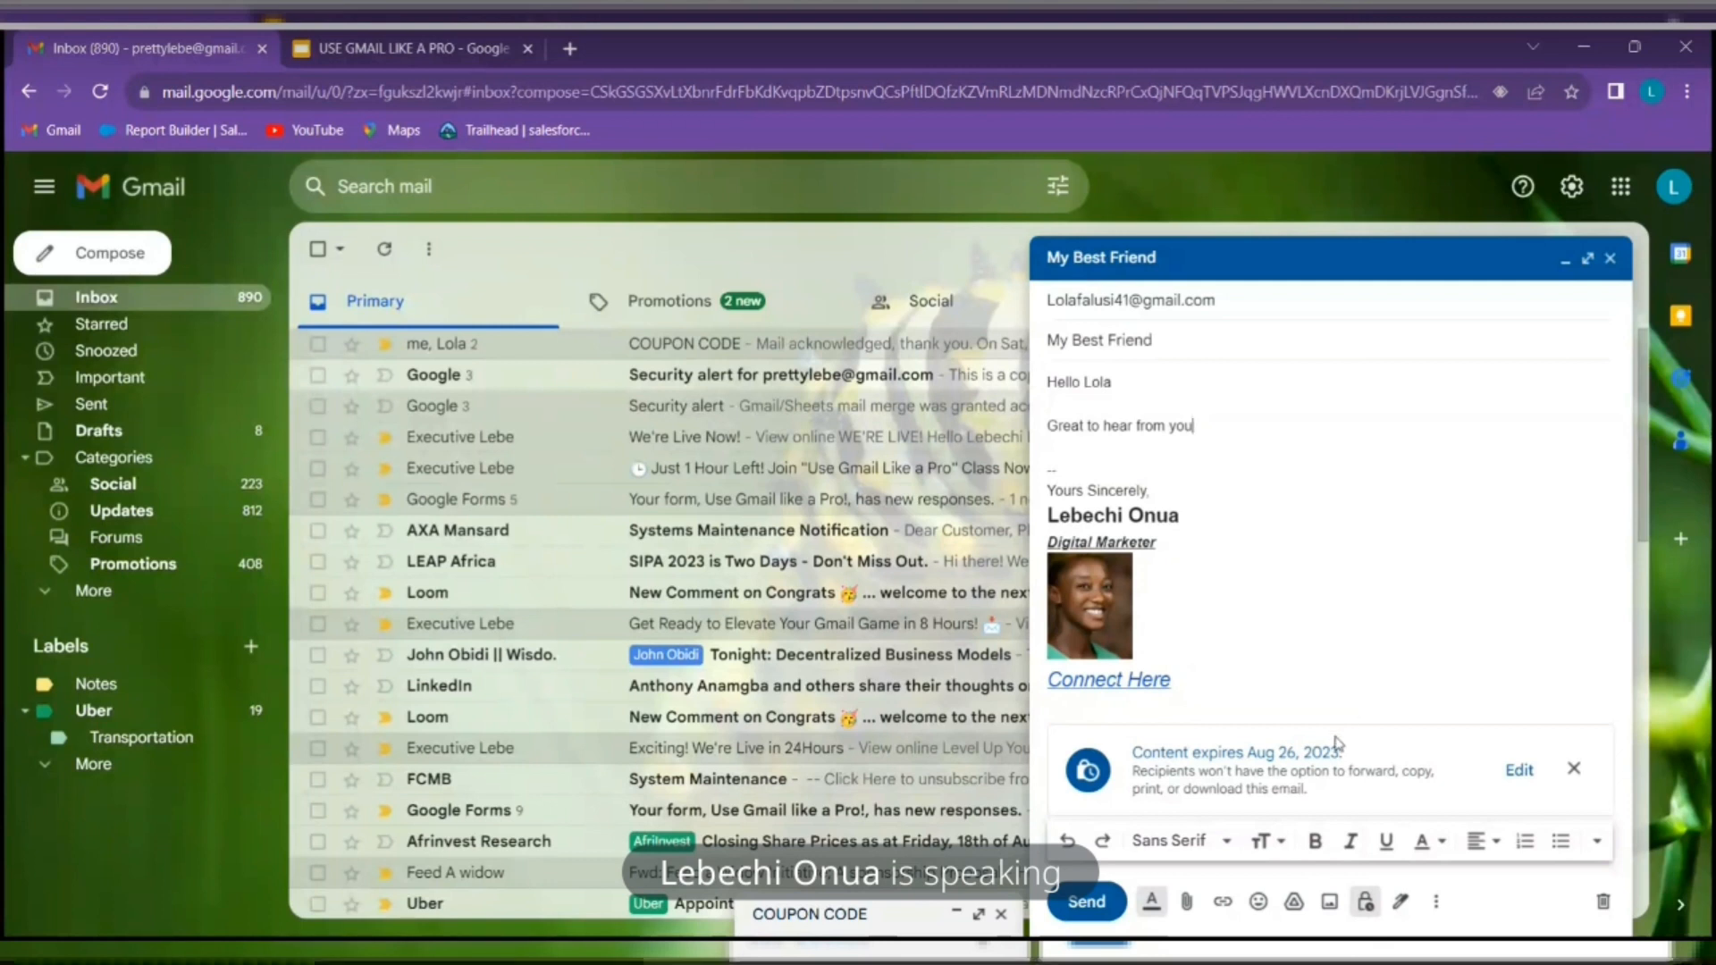
{"action": "left_click", "coordinate": [1107, 902]}
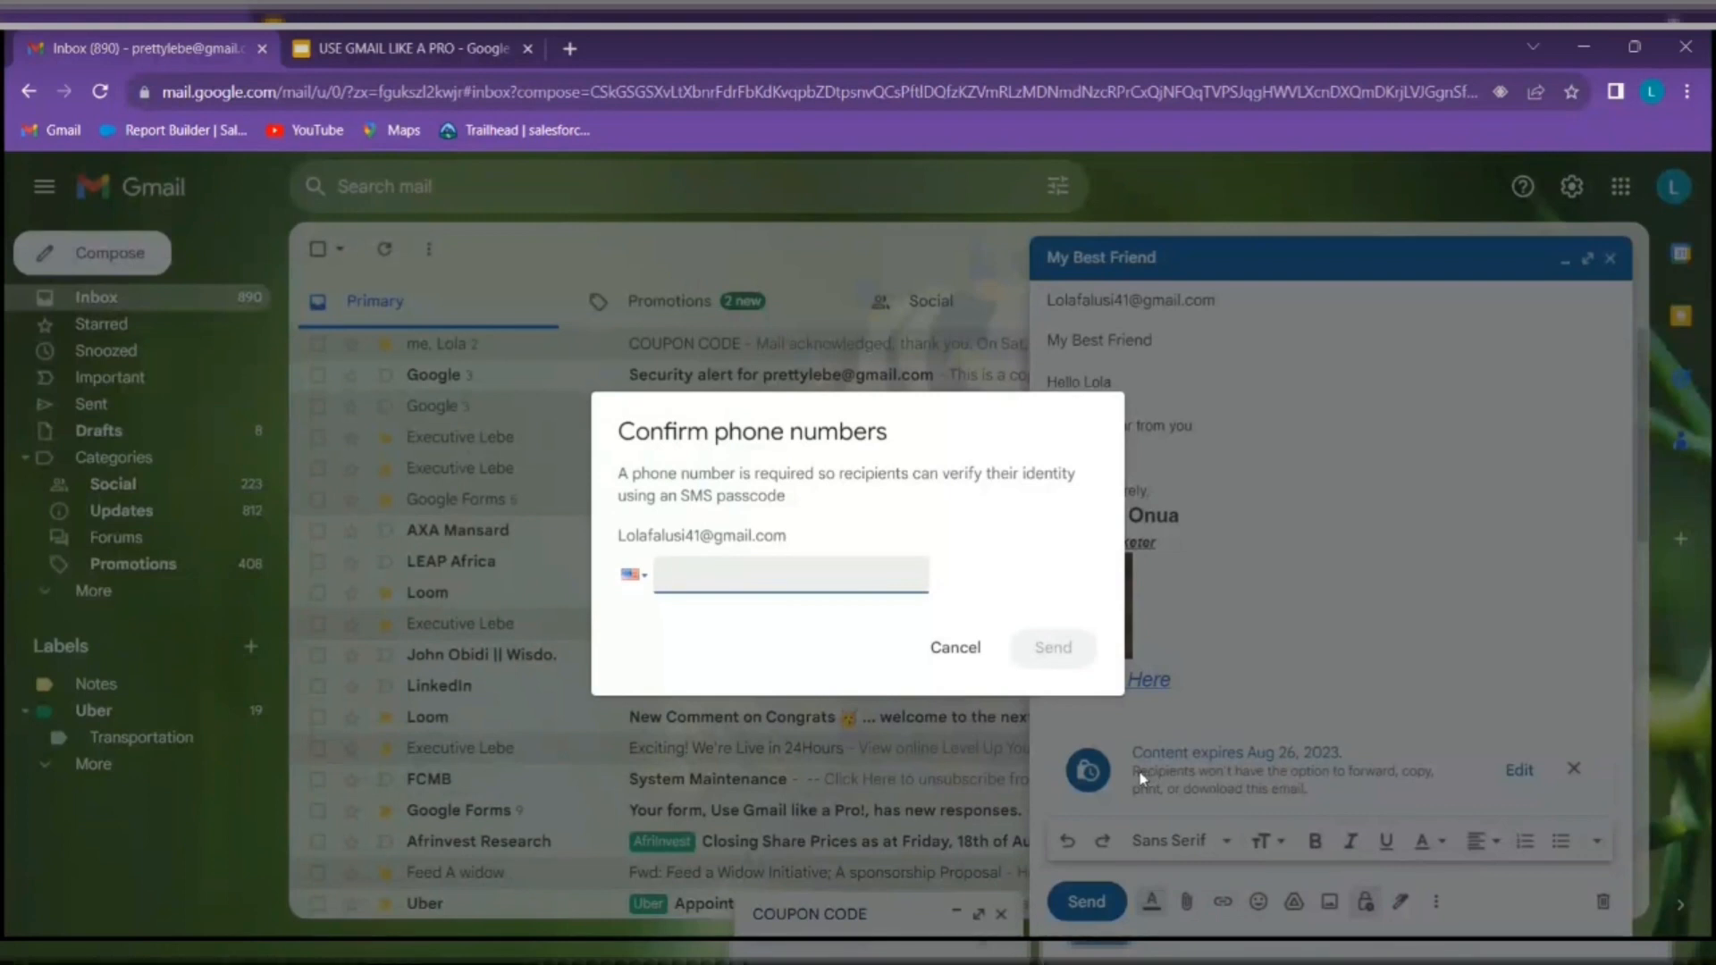
{"action": "left_click", "coordinate": [638, 579]}
{"action": "scroll", "coordinate": [745, 499], "scroll_direction": "down", "scroll_amount": 7}
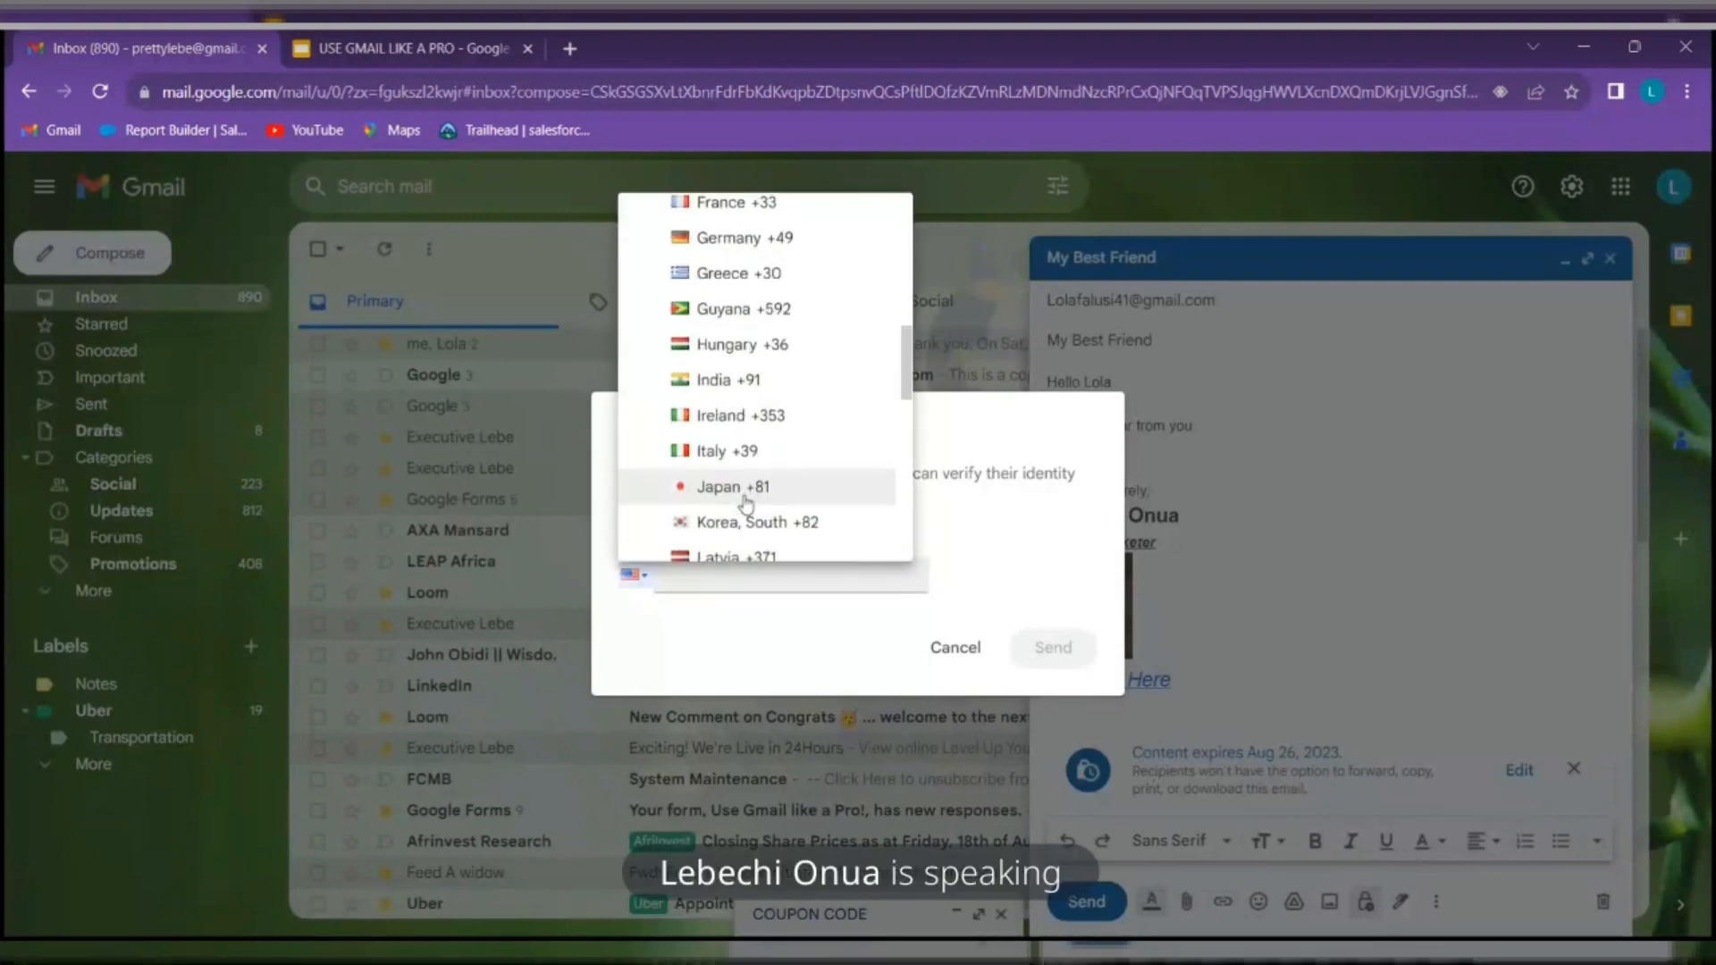
{"action": "scroll", "coordinate": [745, 502], "scroll_direction": "up", "scroll_amount": 7}
{"action": "left_click", "coordinate": [955, 647]}
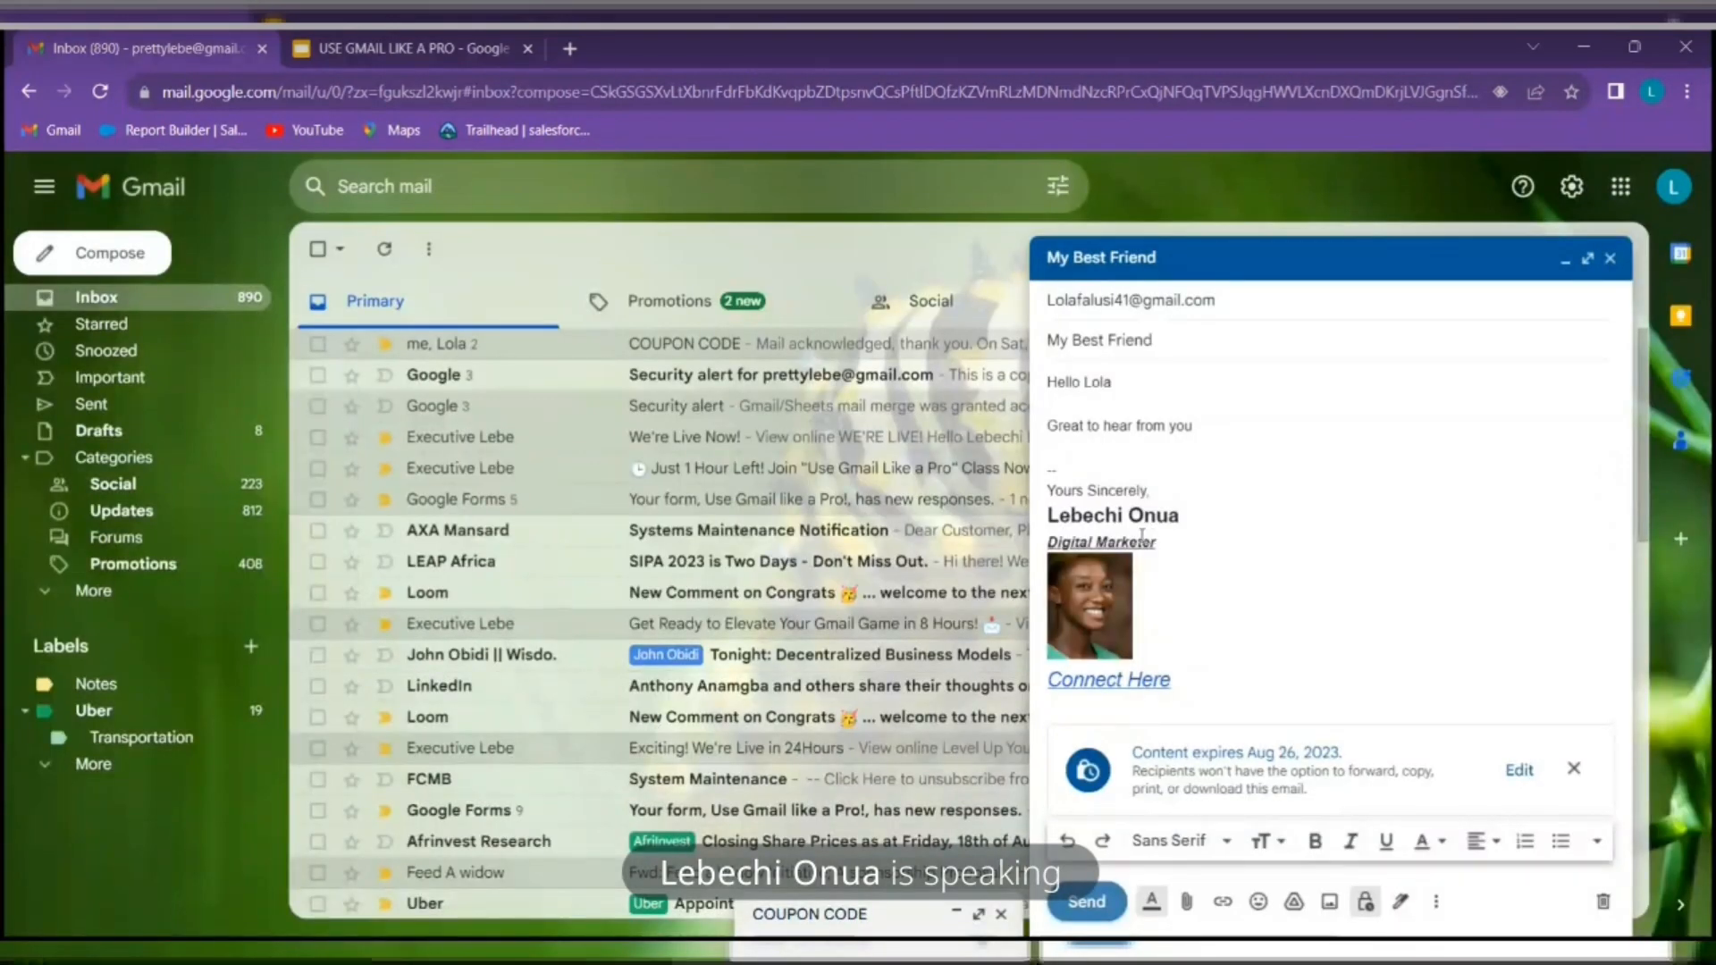
Turn confidential mode off, reapply it with SMS passcode, and try sending again
{"action": "left_click", "coordinate": [1367, 902]}
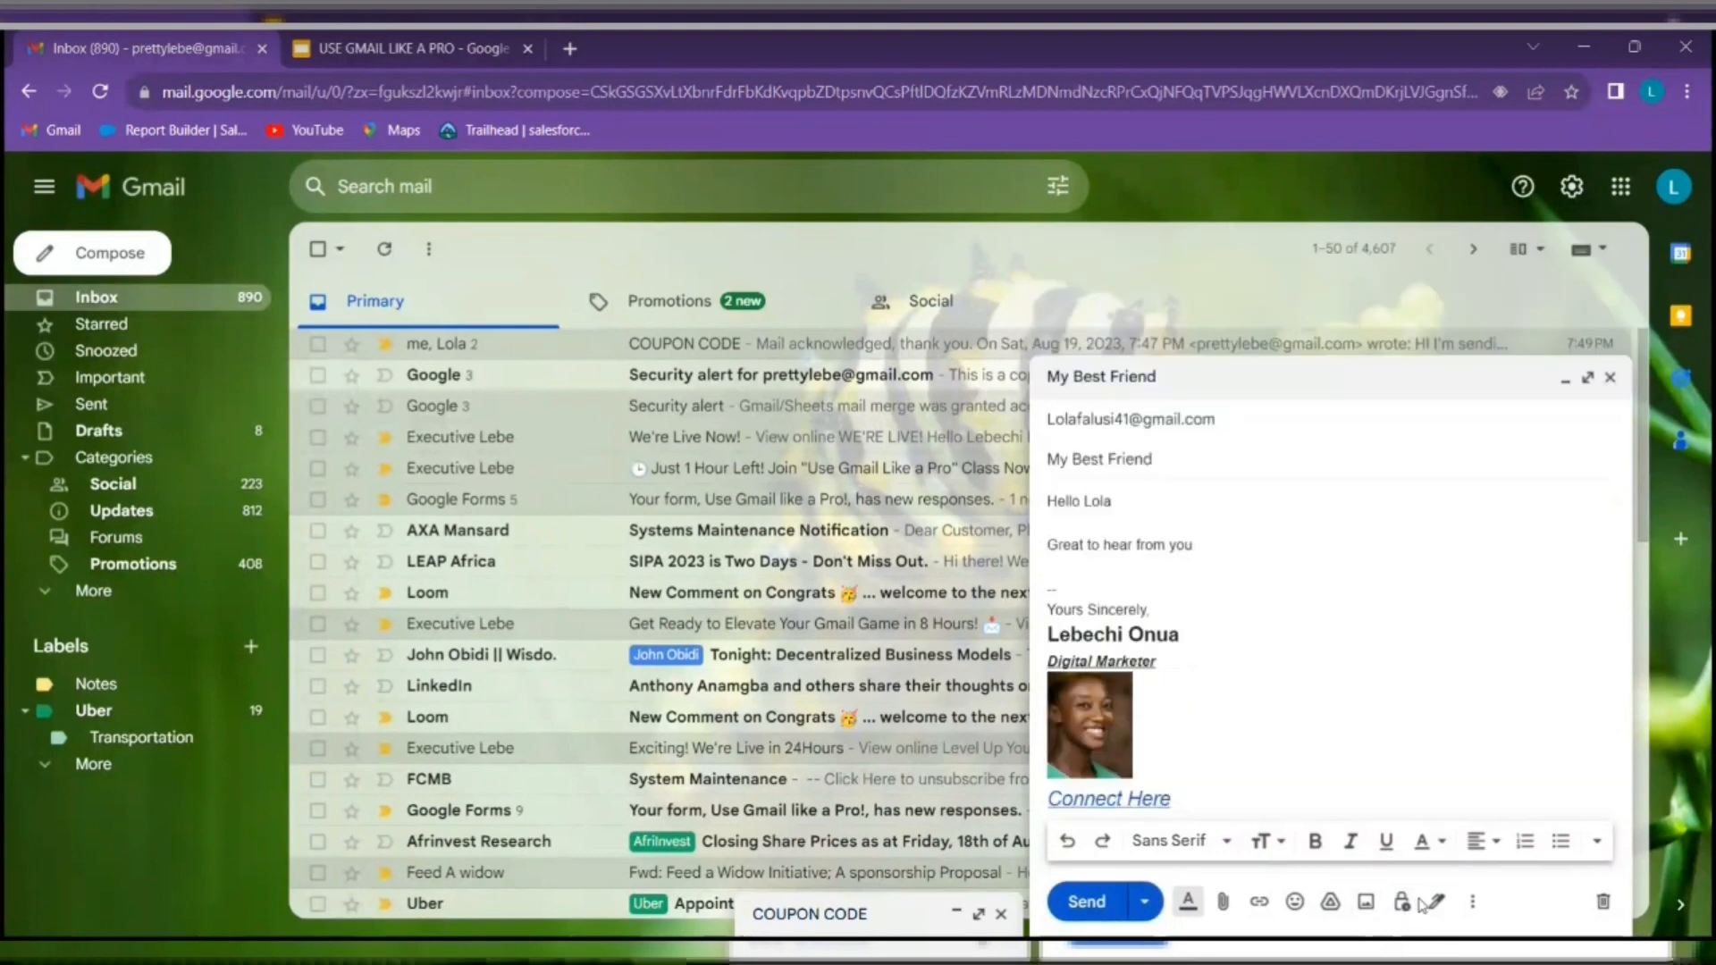
{"action": "left_click", "coordinate": [1403, 902]}
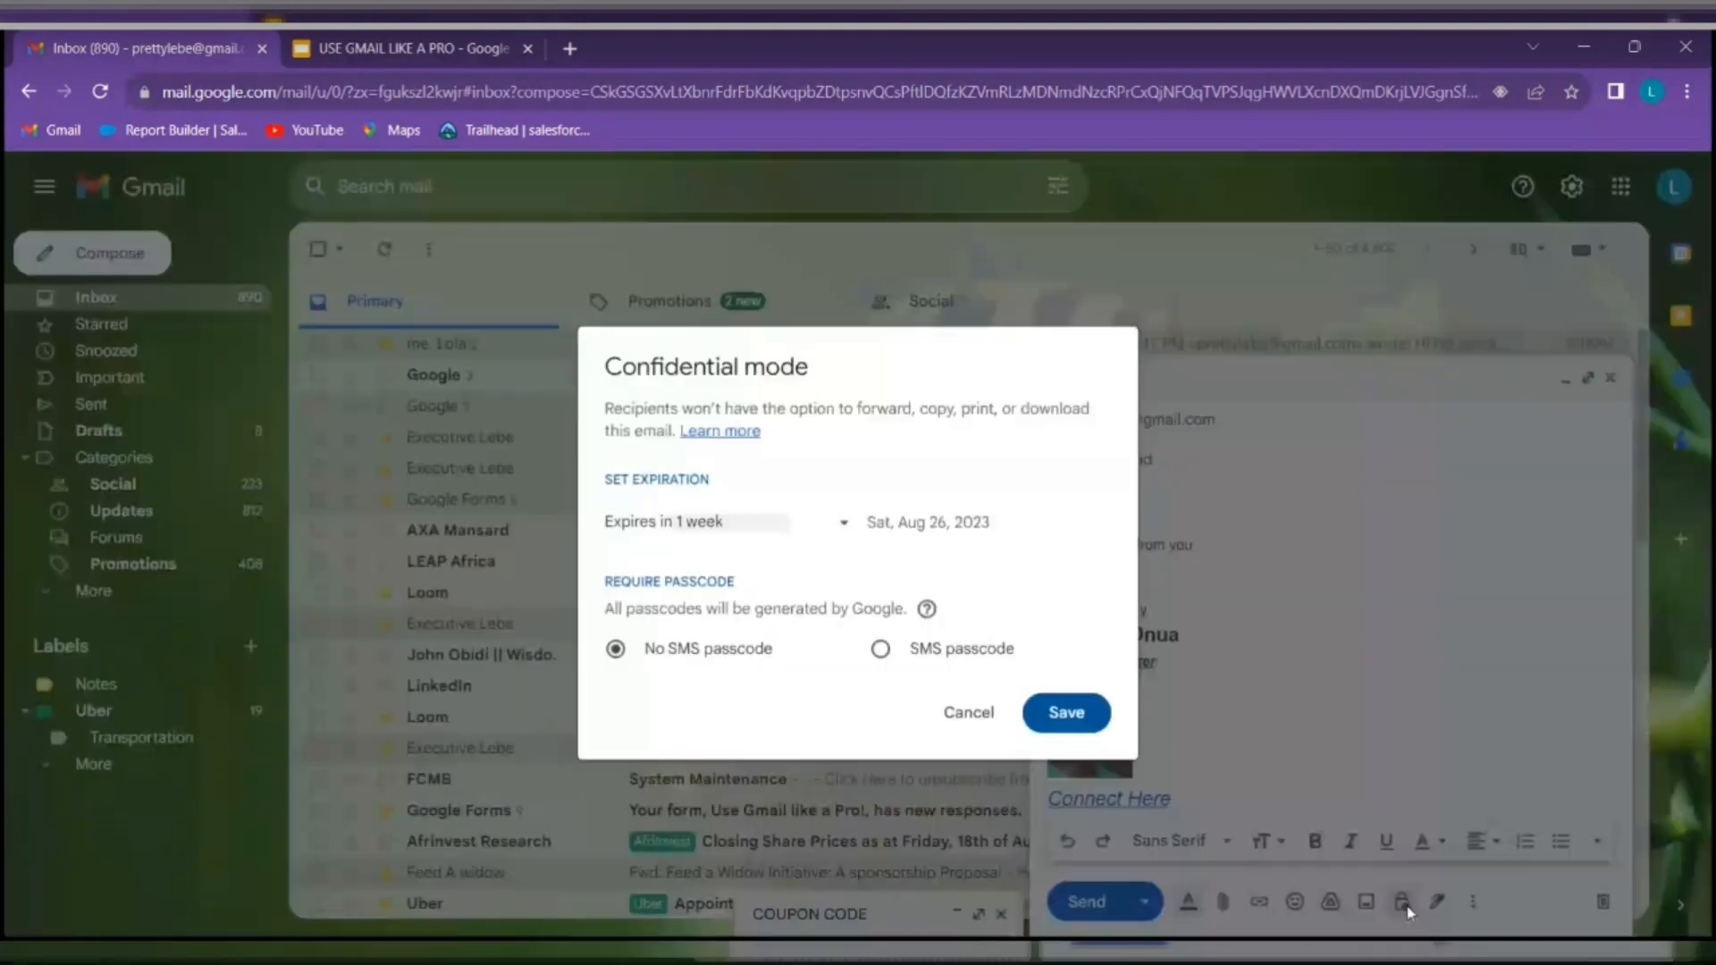
{"action": "left_click", "coordinate": [880, 649]}
{"action": "left_click", "coordinate": [1066, 713]}
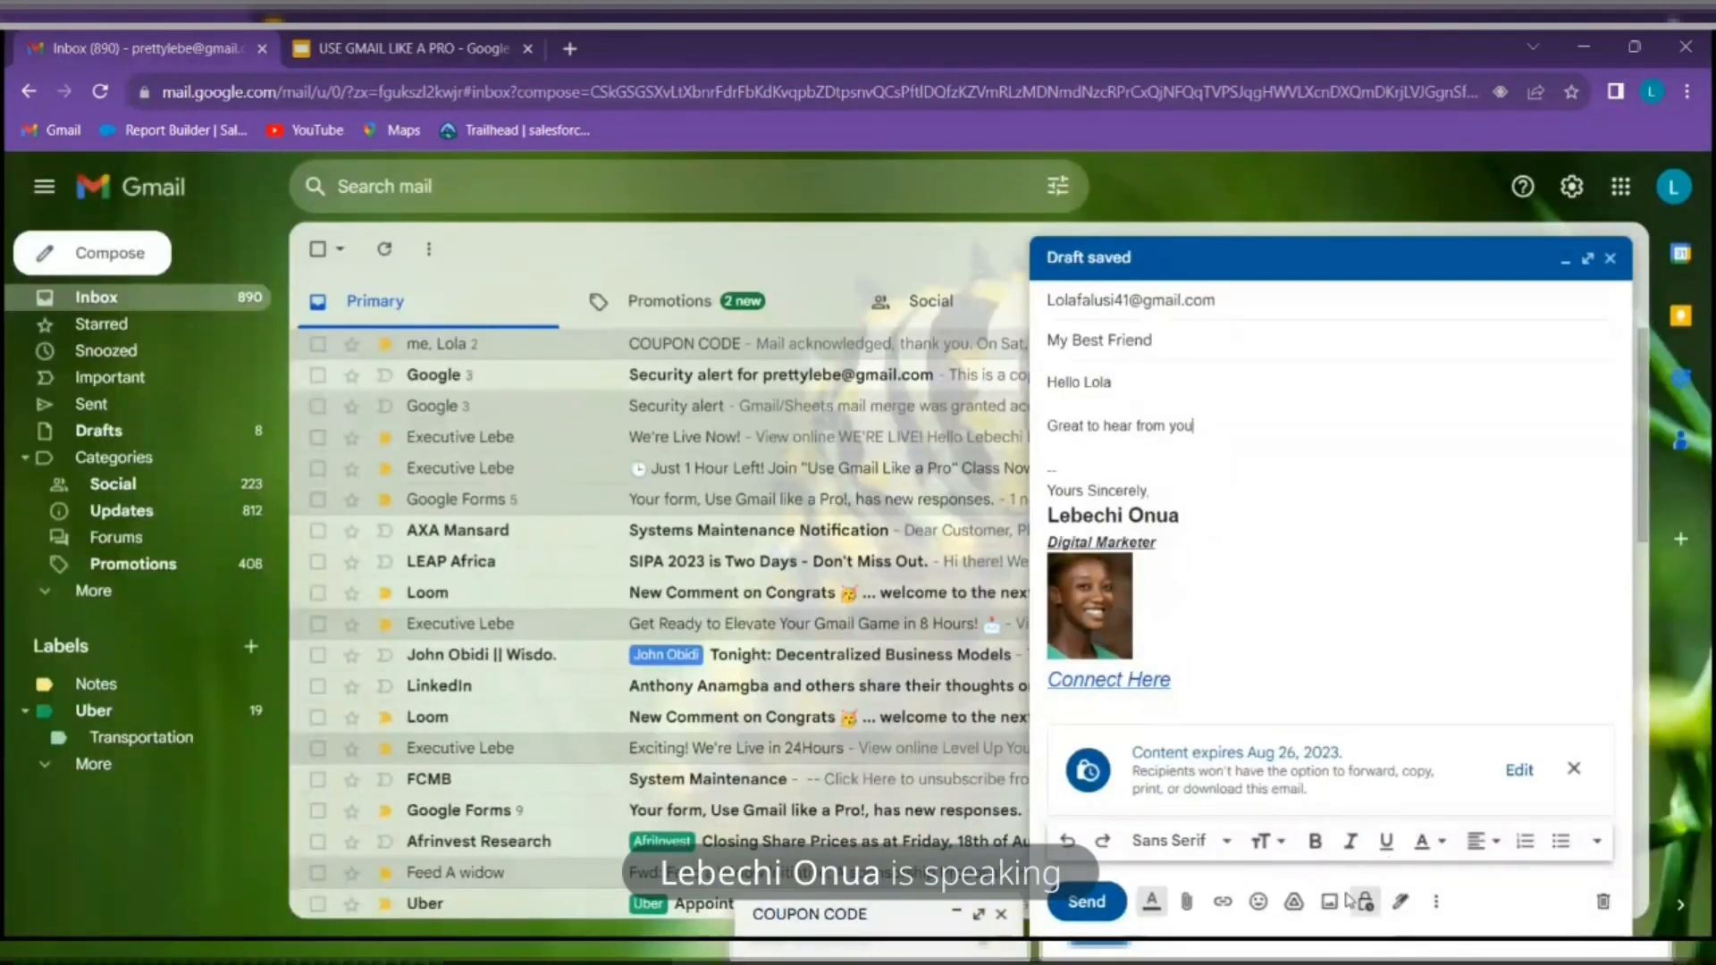
{"action": "left_click", "coordinate": [1084, 904]}
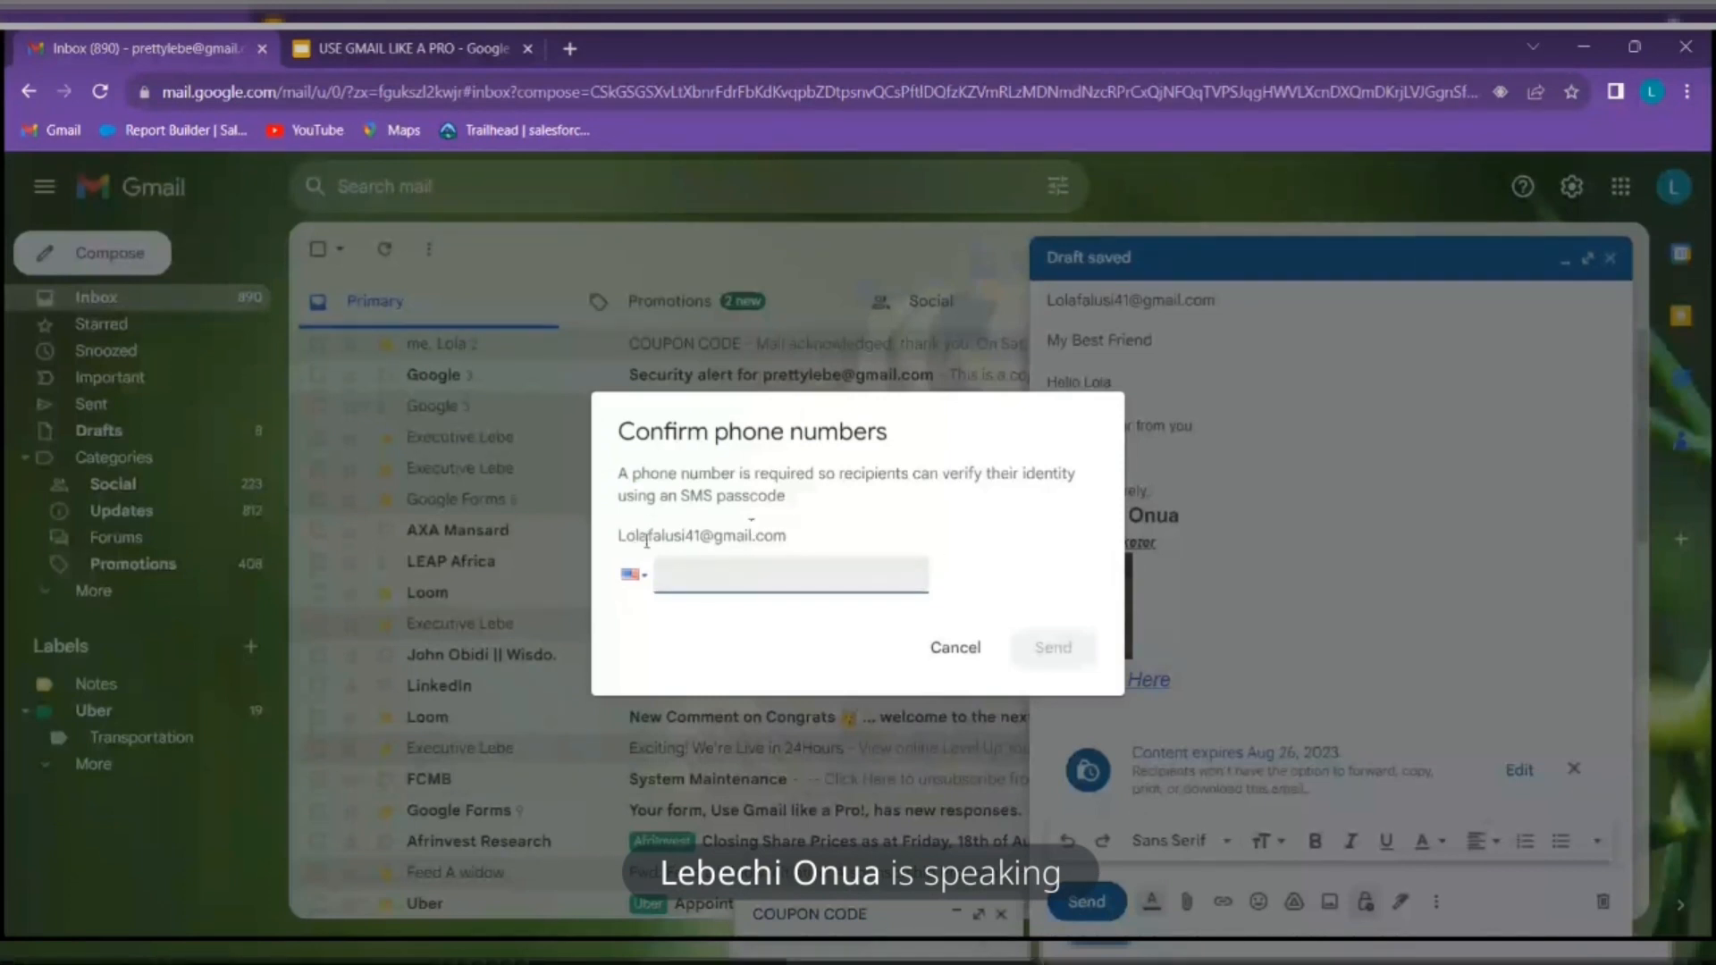
Browse the country codes, cancel the phone-number prompt, and close the My Best Friend draft unsent
{"action": "left_click", "coordinate": [634, 575]}
{"action": "scroll", "coordinate": [709, 337], "scroll_direction": "down", "scroll_amount": 5}
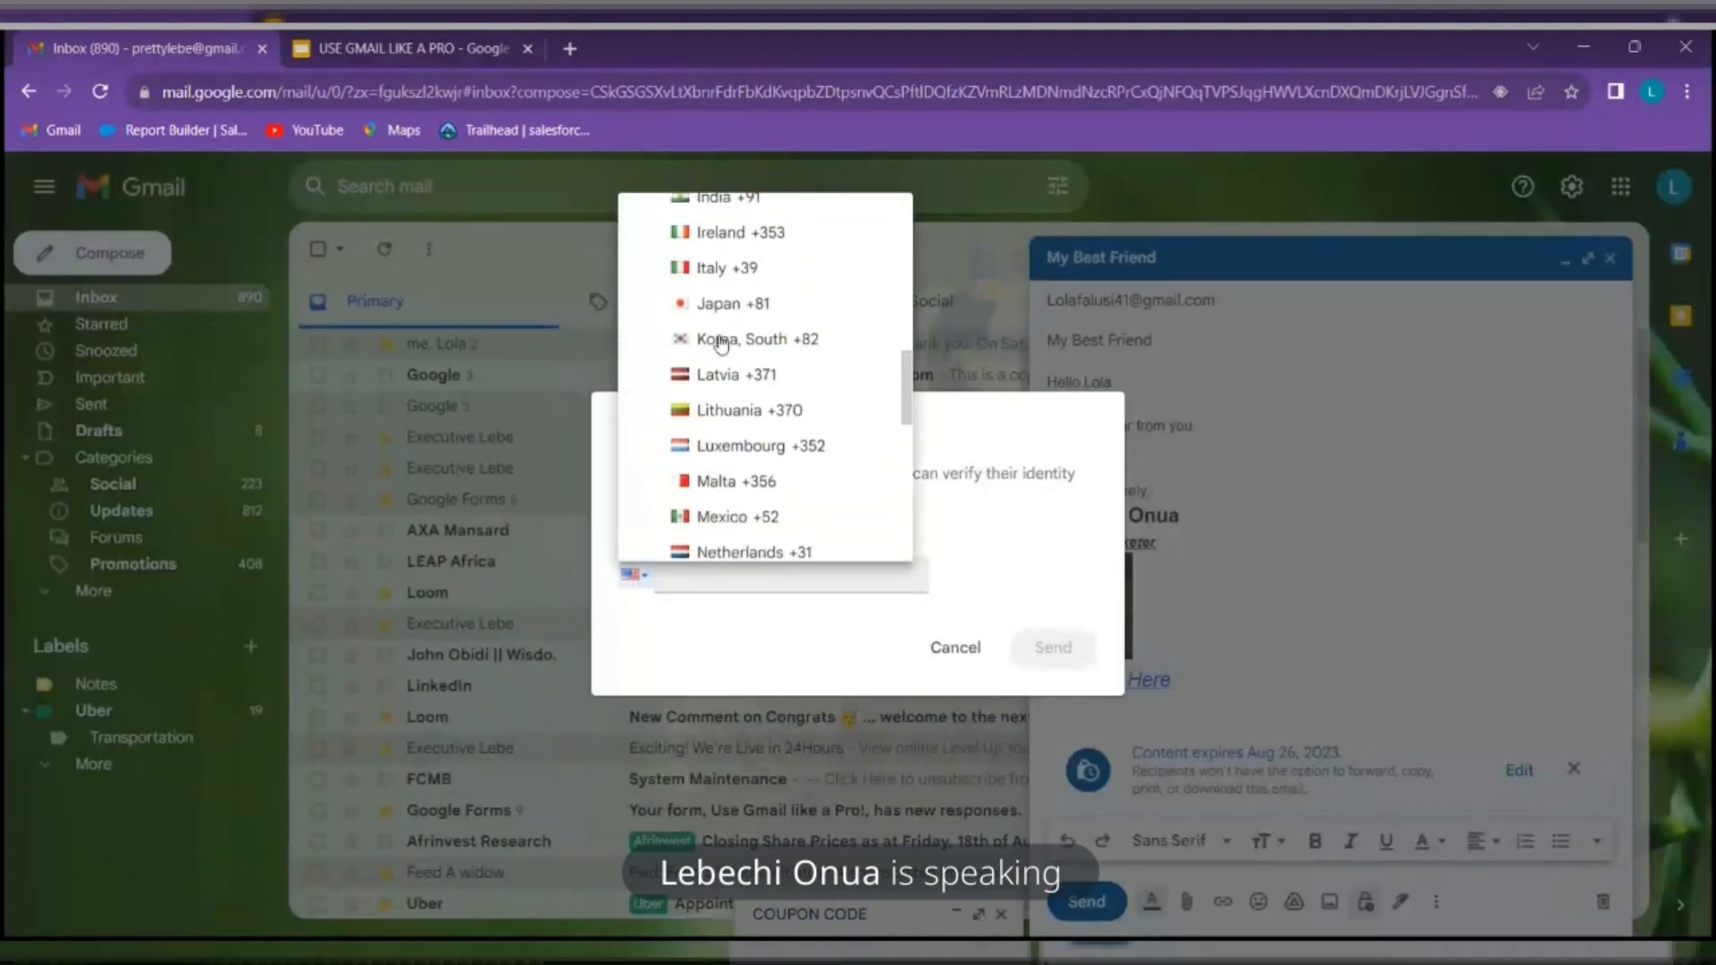
{"action": "scroll", "coordinate": [720, 341], "scroll_direction": "down", "scroll_amount": 8}
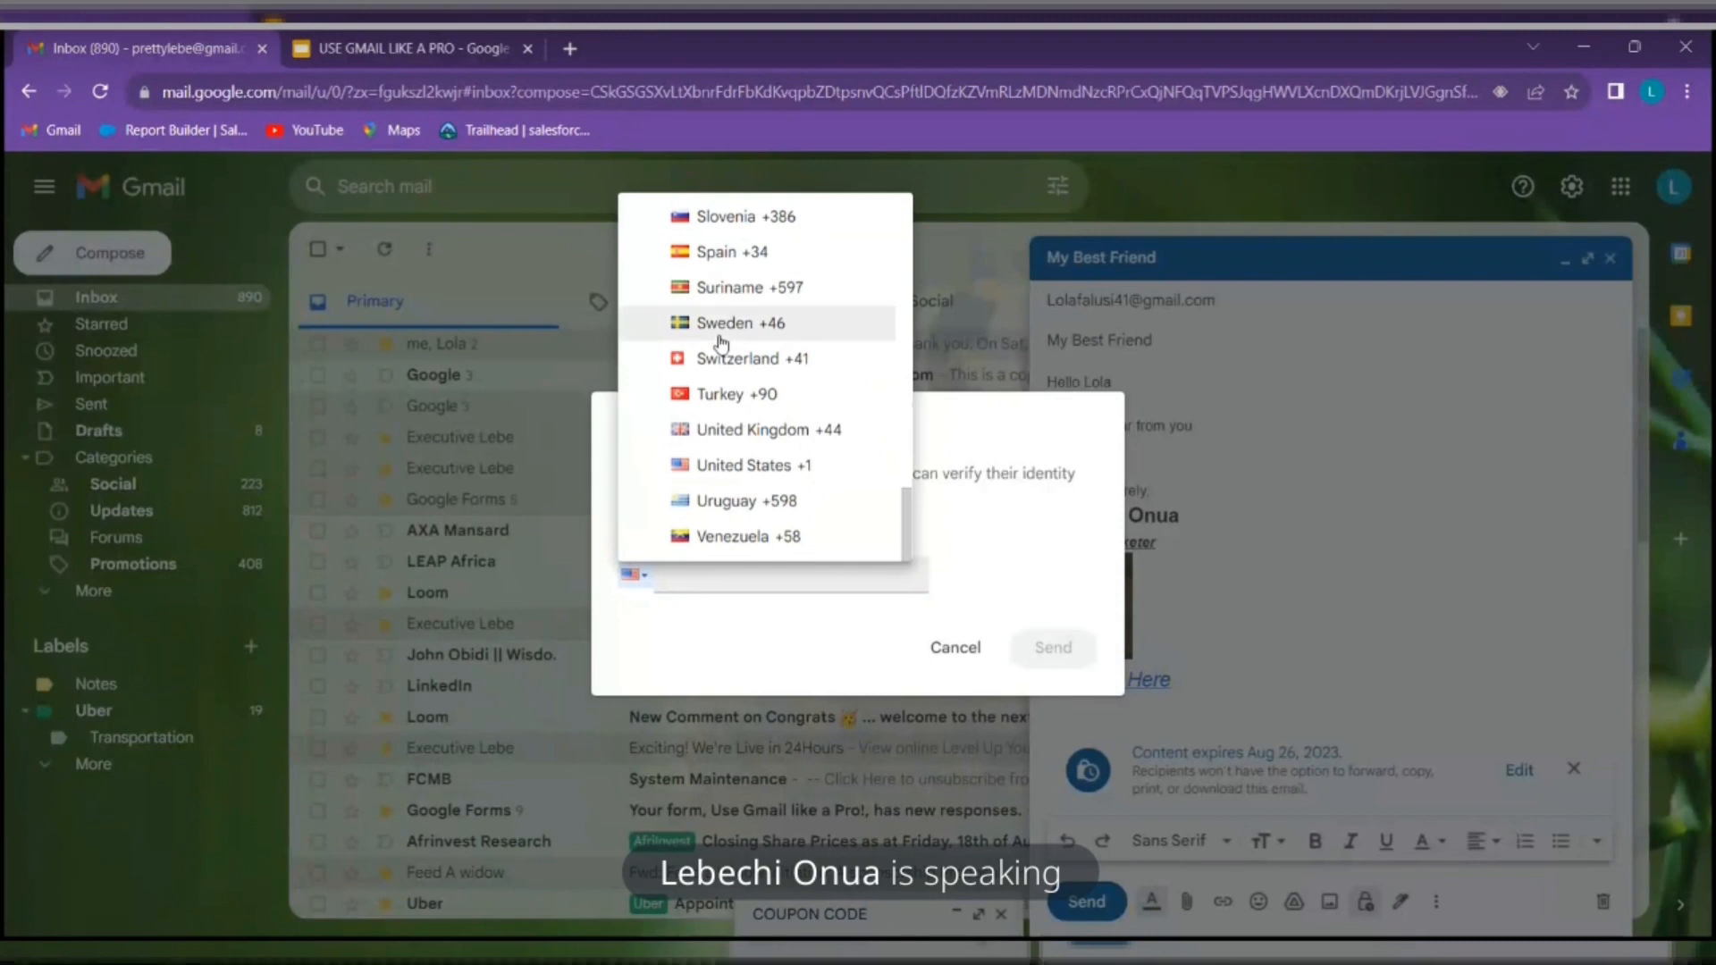
{"action": "scroll", "coordinate": [720, 341], "scroll_direction": "up", "scroll_amount": 15}
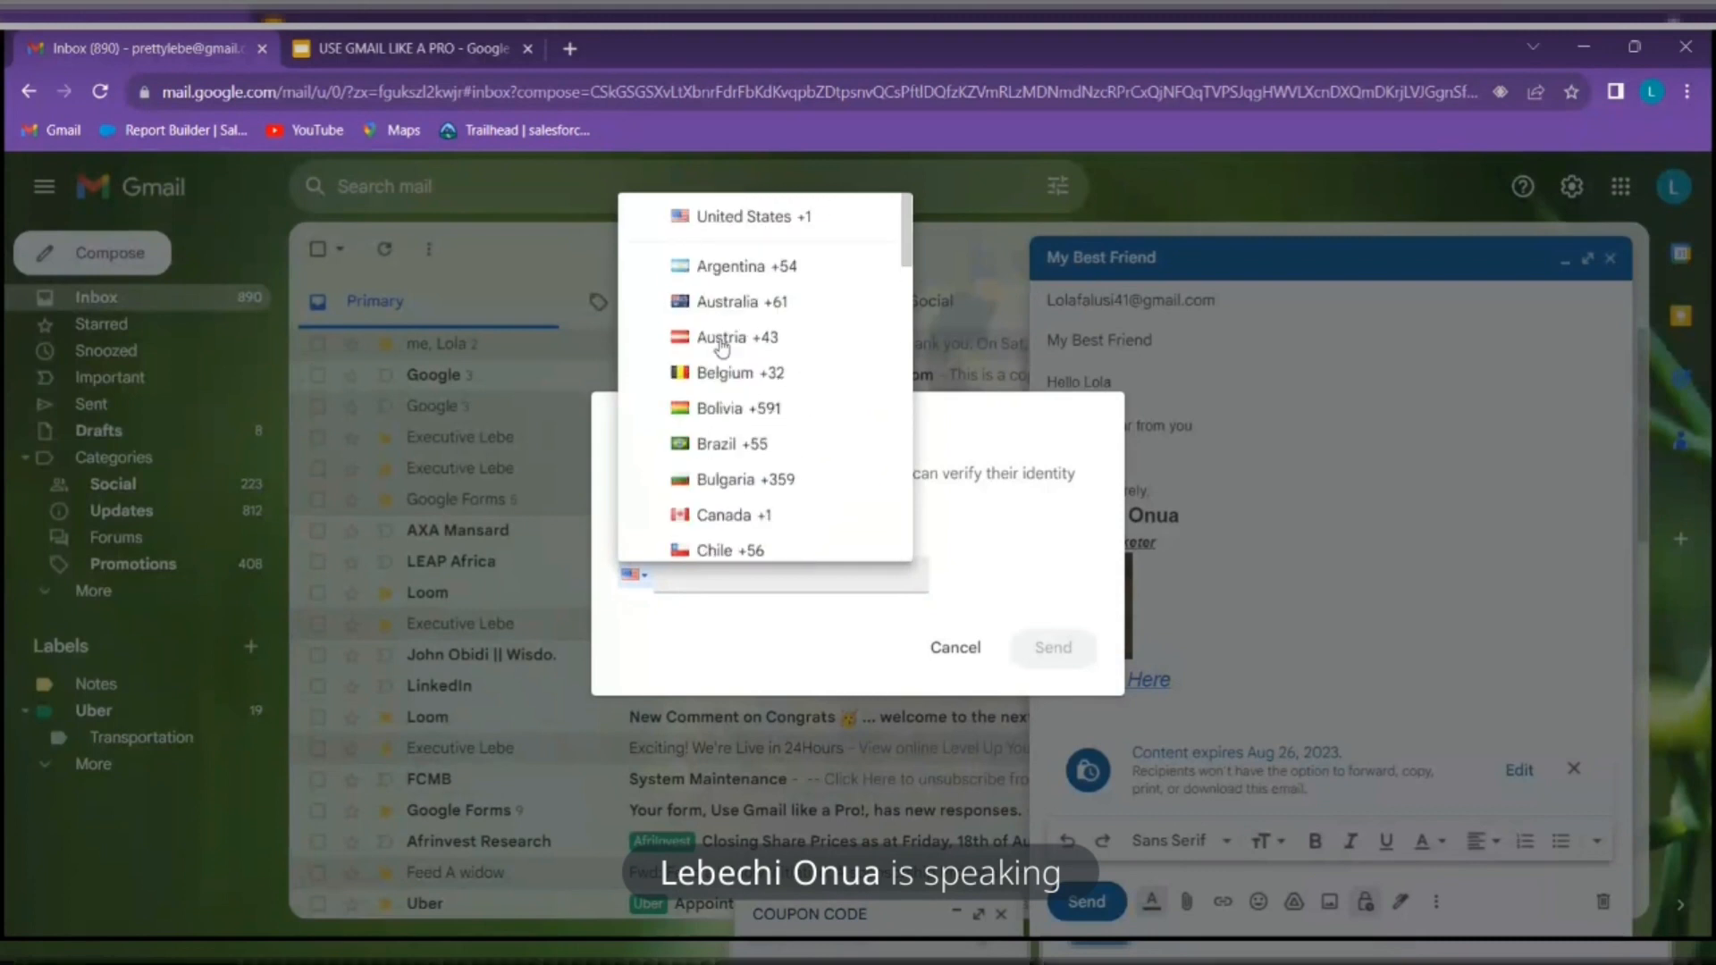
{"action": "left_click", "coordinate": [1019, 524]}
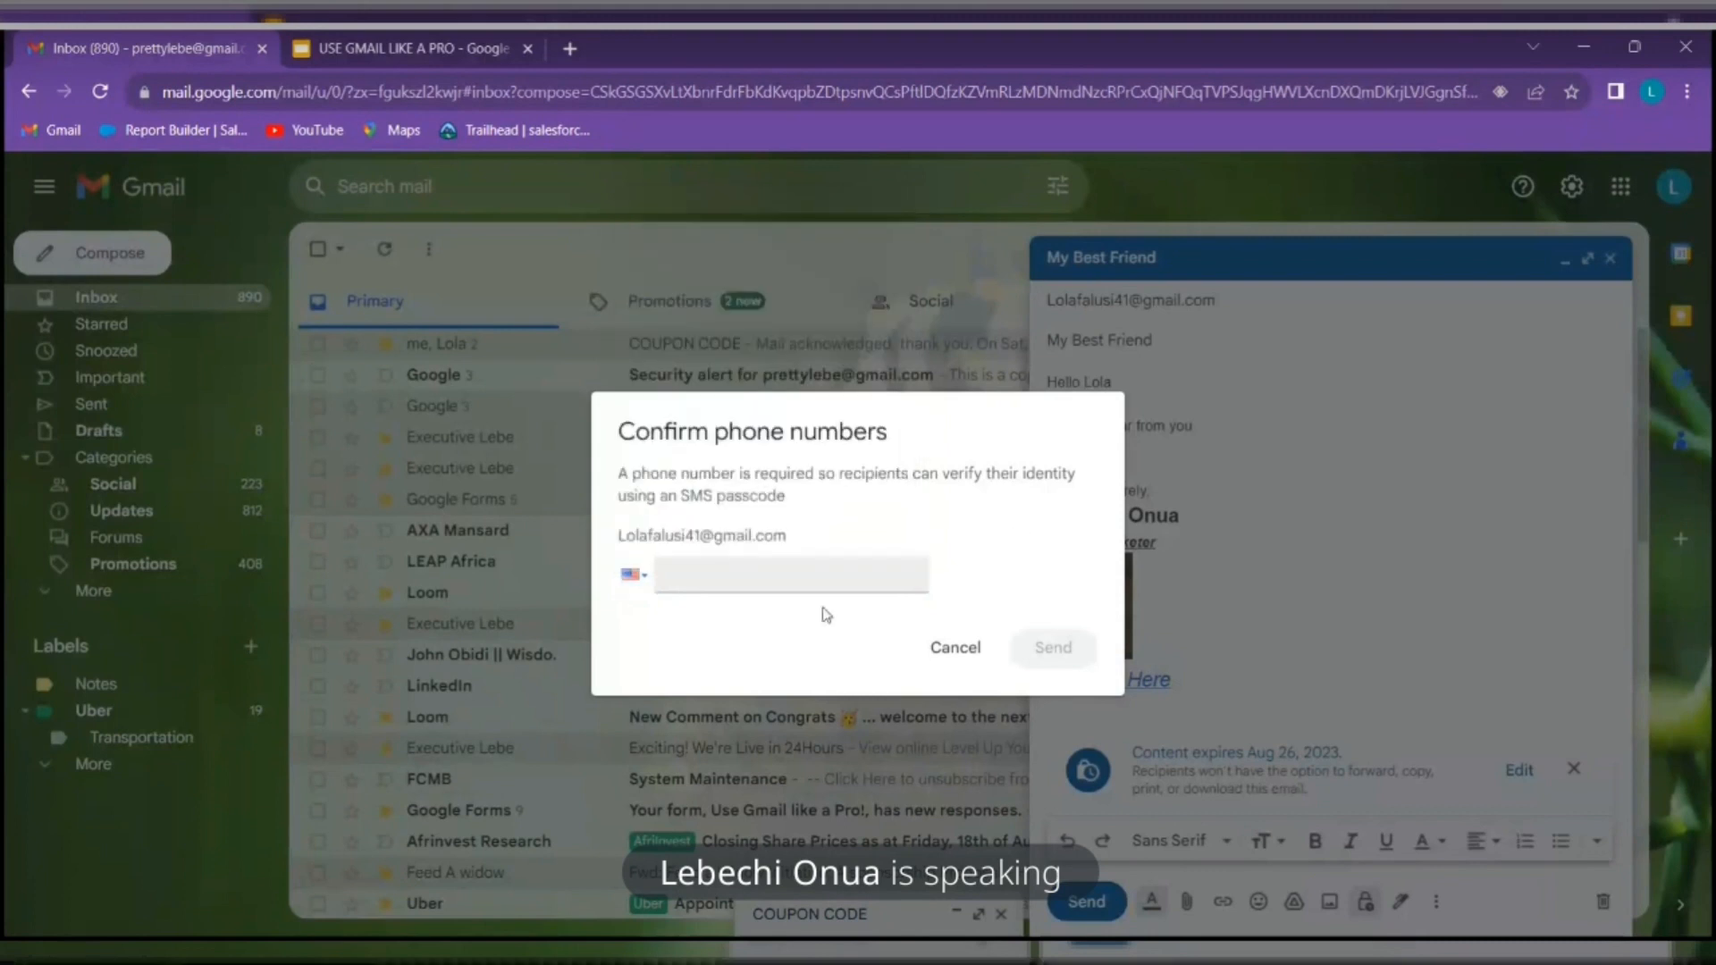
{"action": "left_click", "coordinate": [771, 578]}
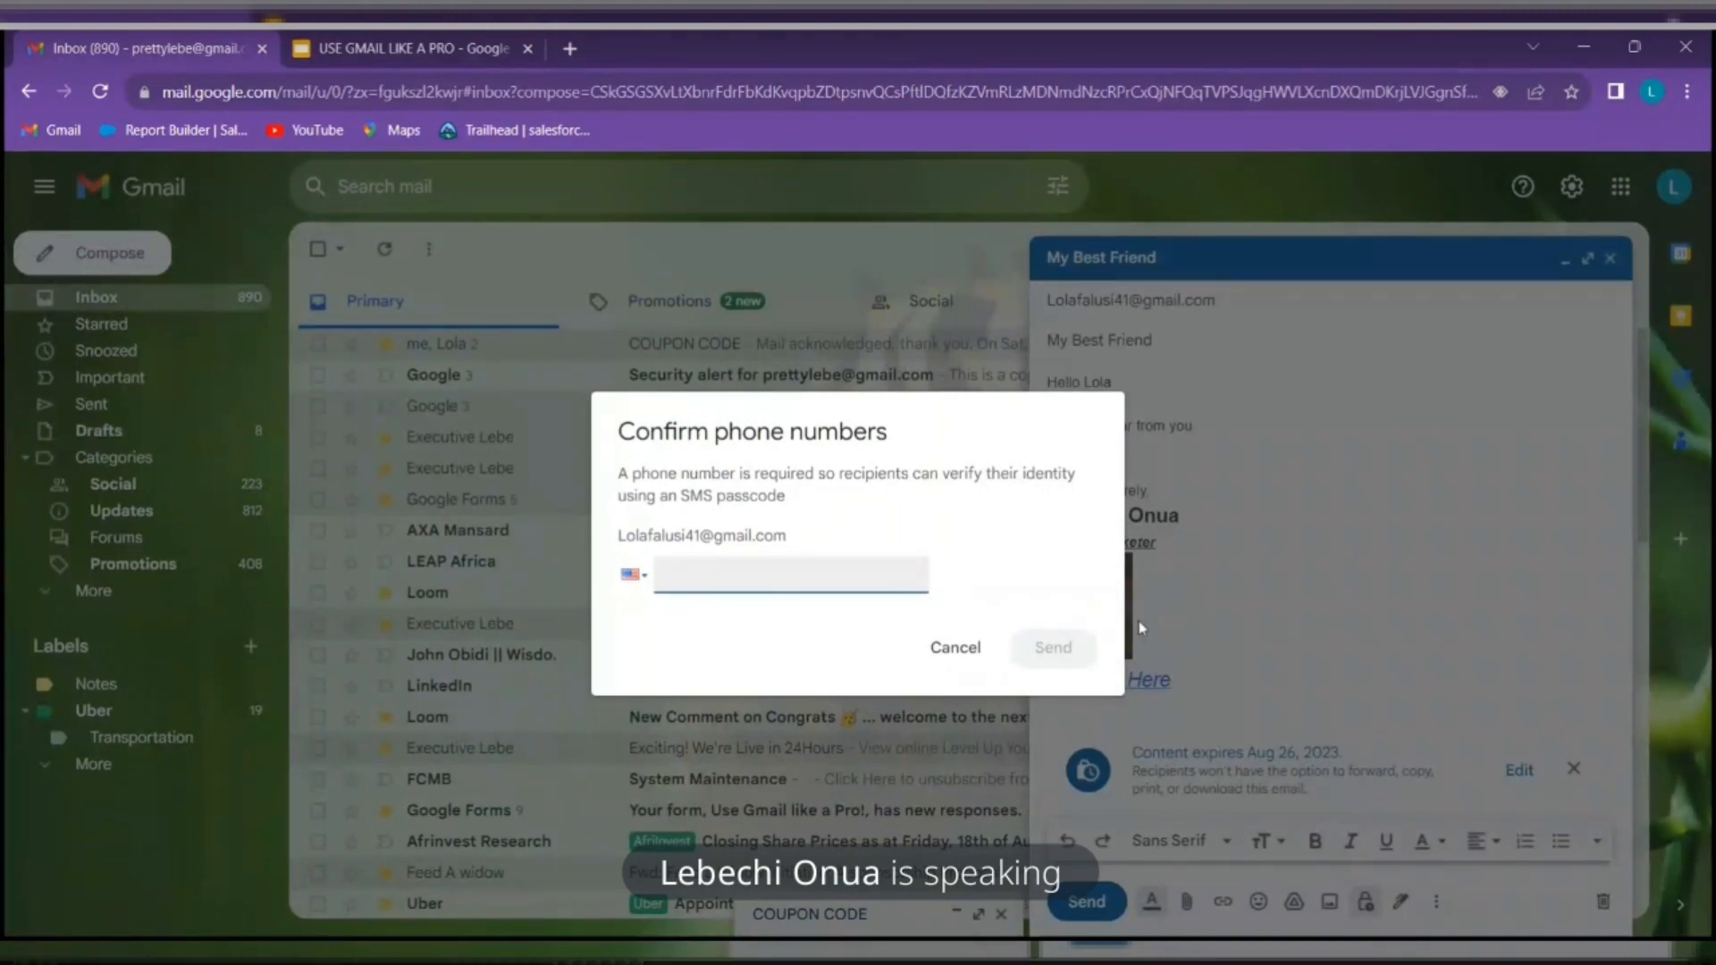
{"action": "left_click", "coordinate": [956, 648]}
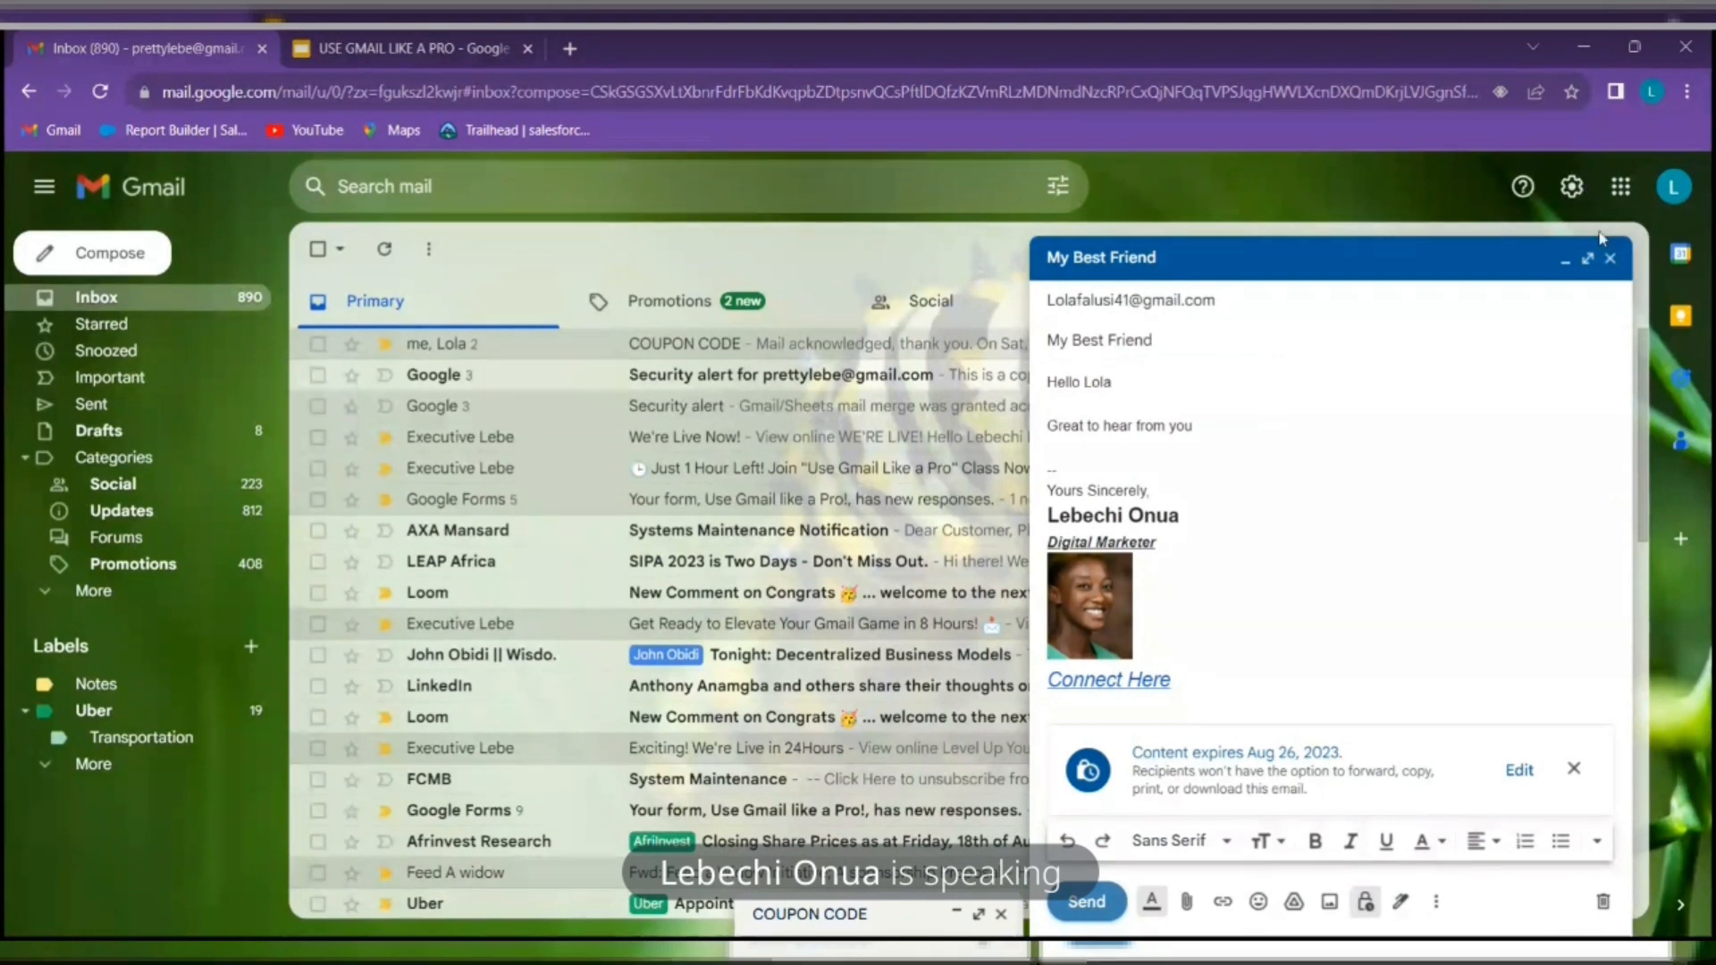
{"action": "left_click", "coordinate": [1612, 261]}
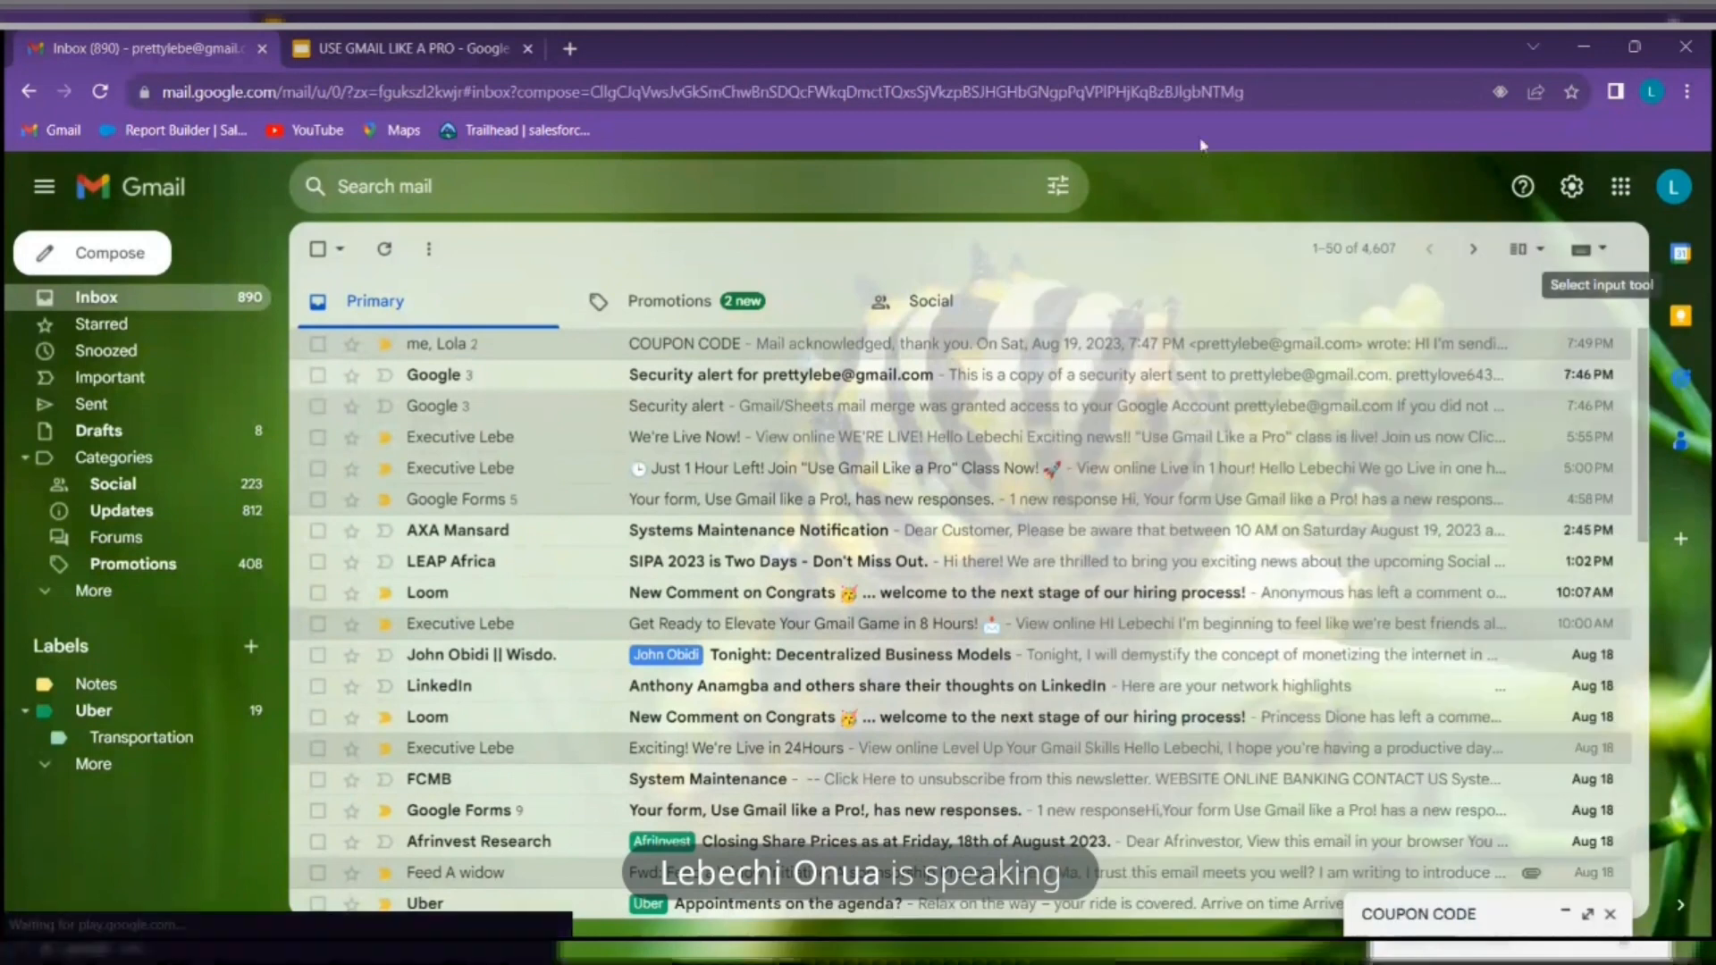
{"action": "left_click", "coordinate": [402, 48]}
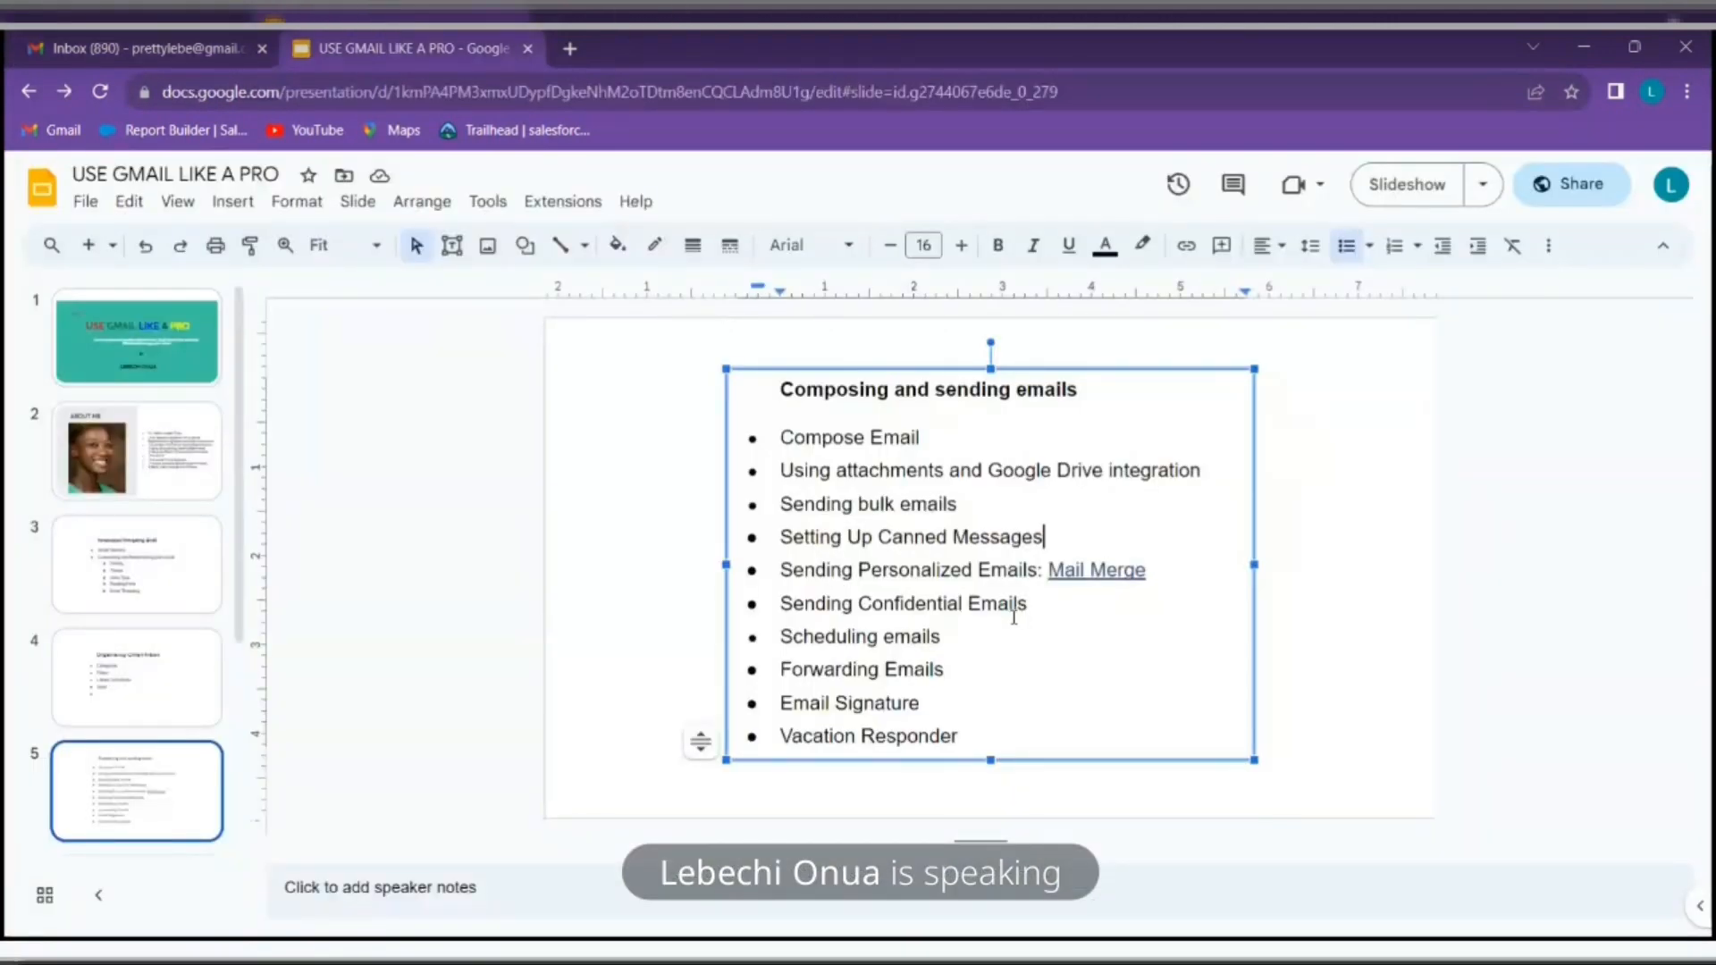
{"action": "left_click", "coordinate": [132, 41]}
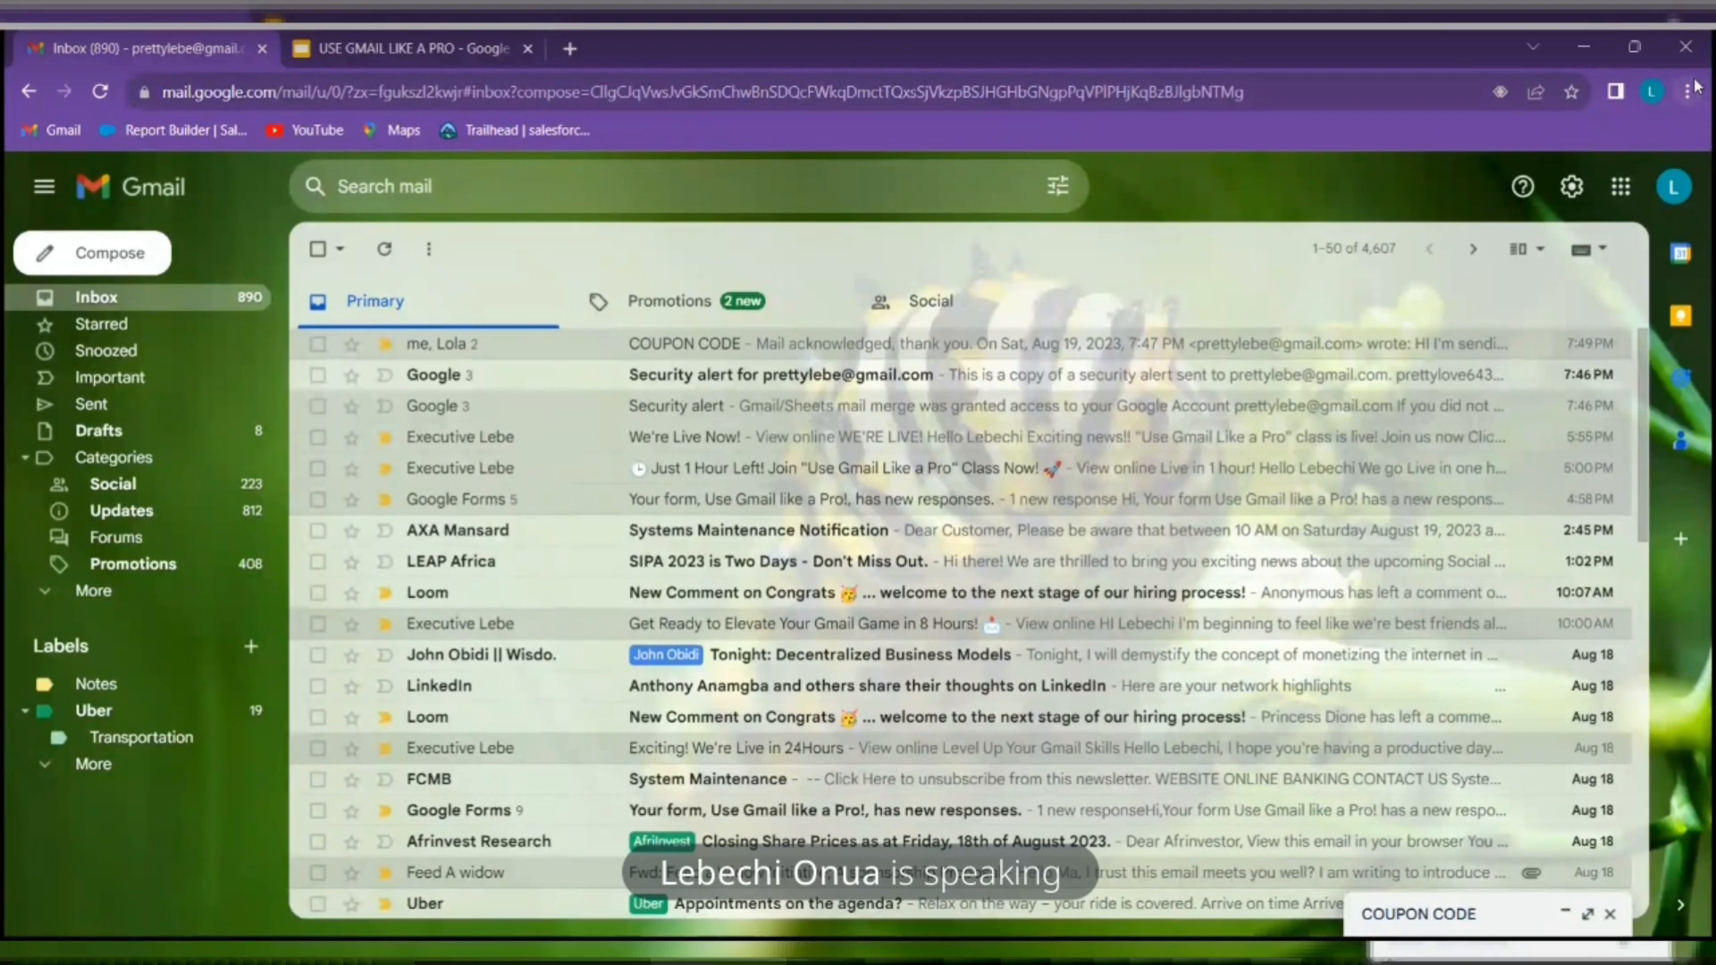
Close the COUPON CODE draft and open Gmail's full General settings near the vacation responder
{"action": "left_click", "coordinate": [1611, 915]}
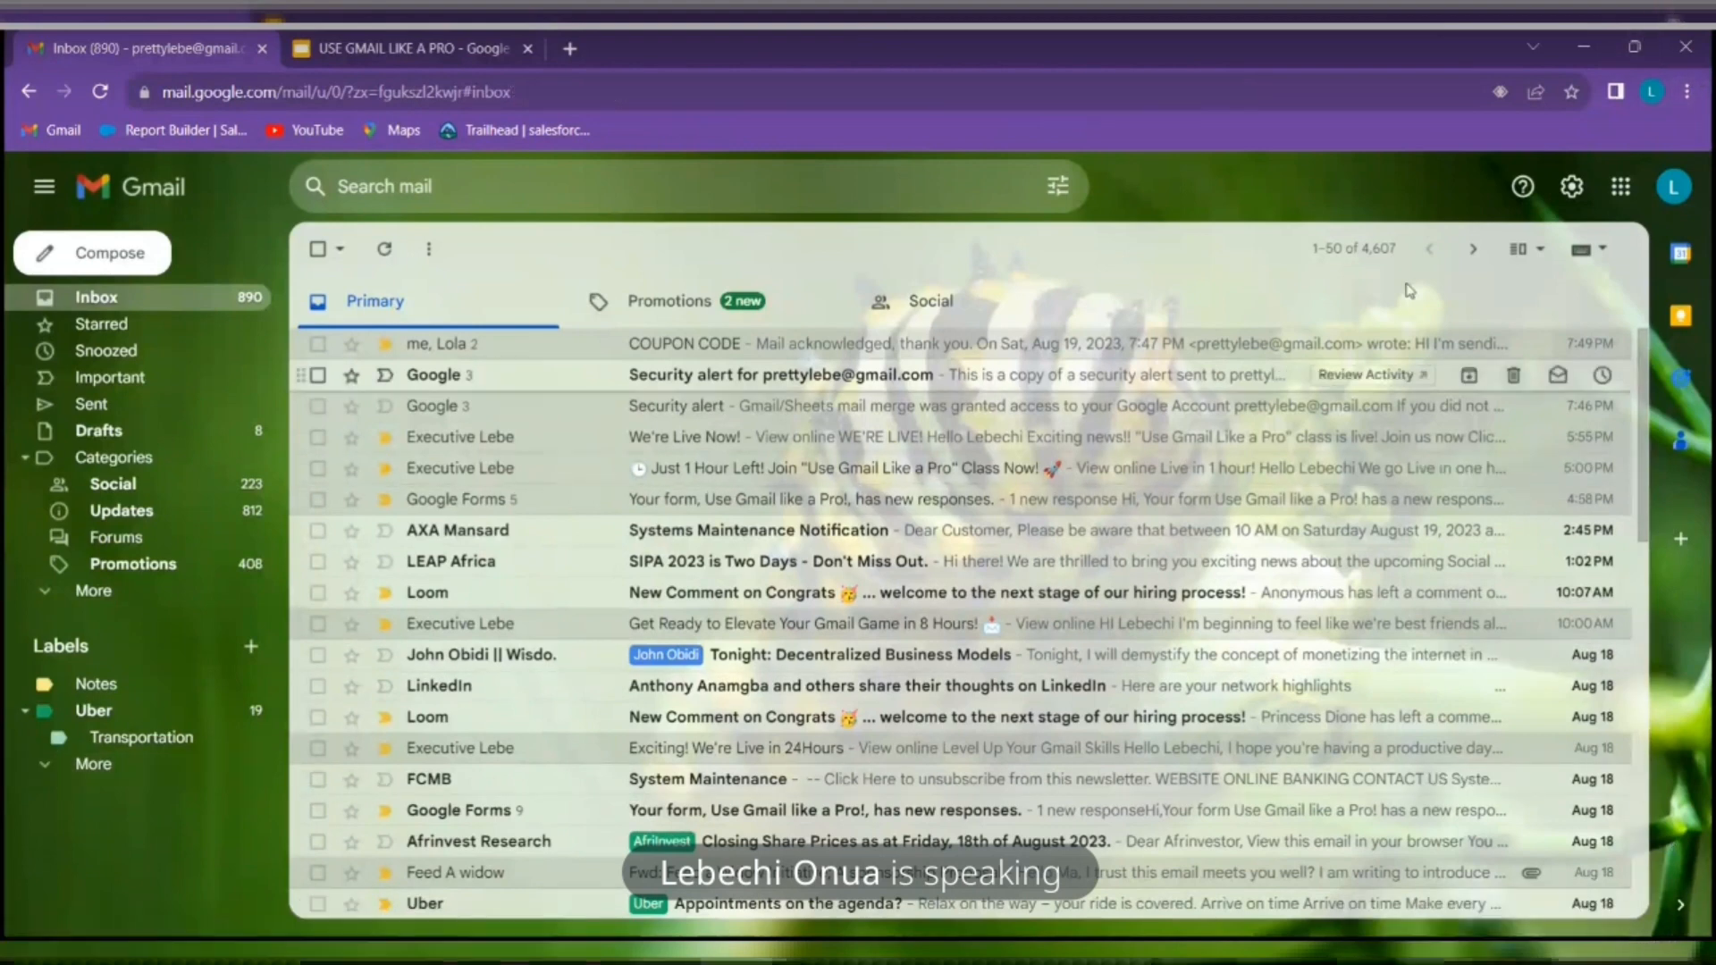
{"action": "left_click", "coordinate": [1572, 185]}
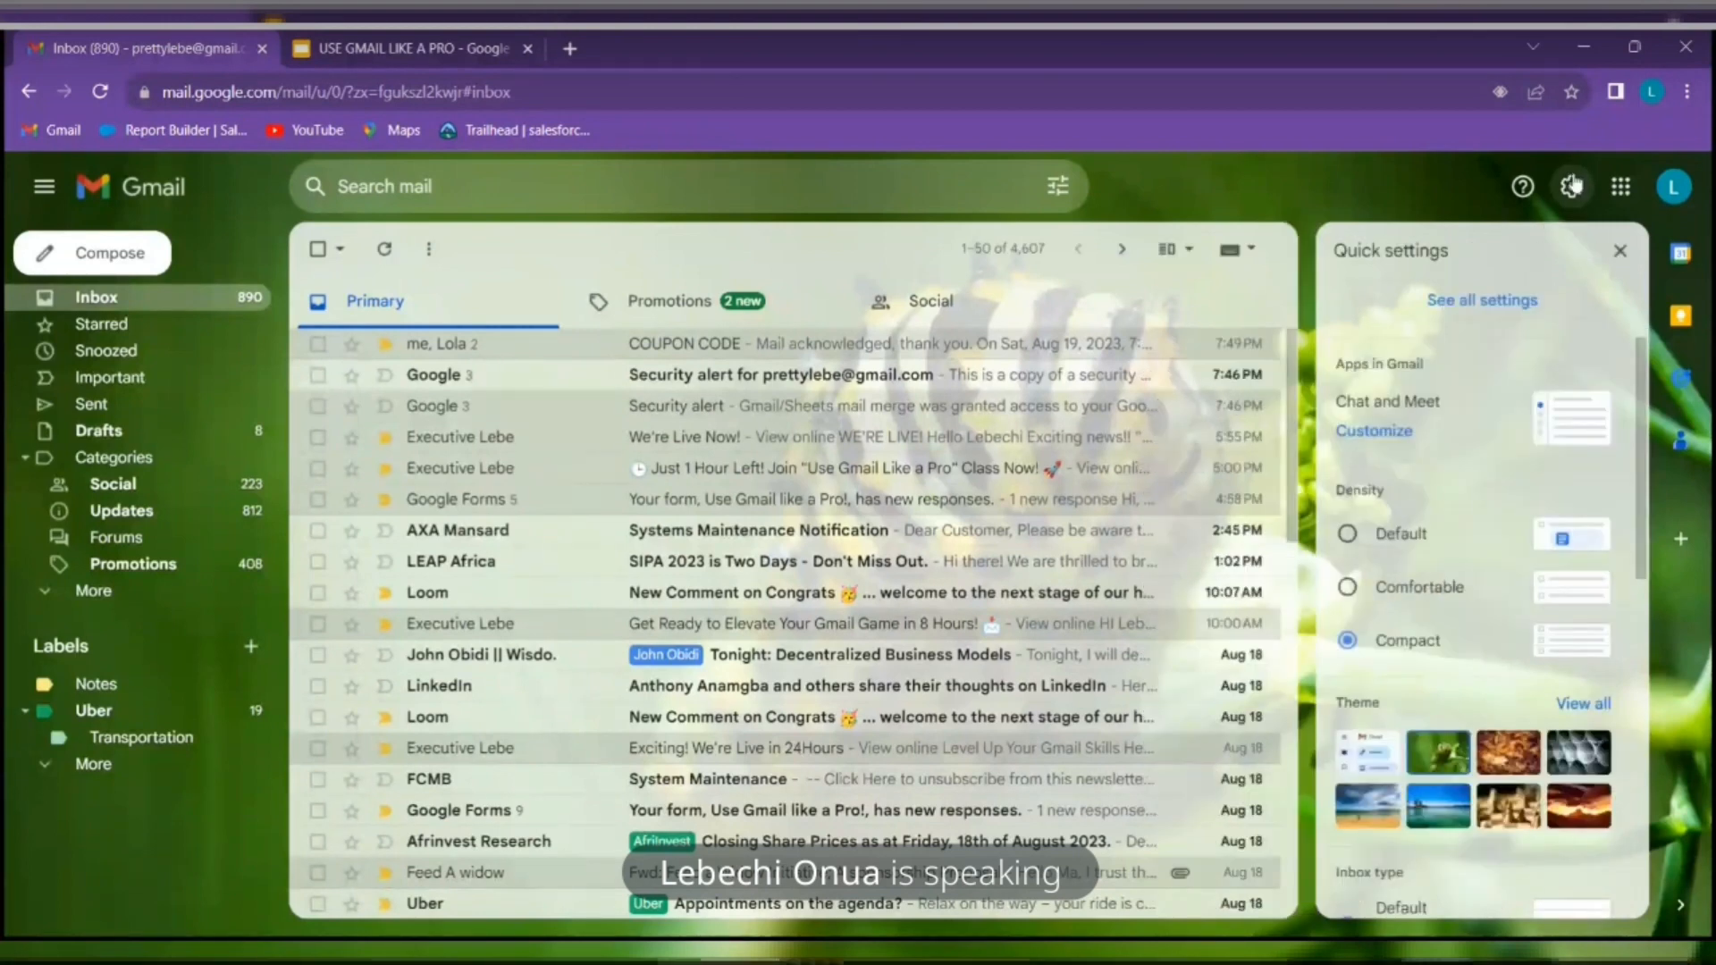
{"action": "left_click", "coordinate": [1507, 302]}
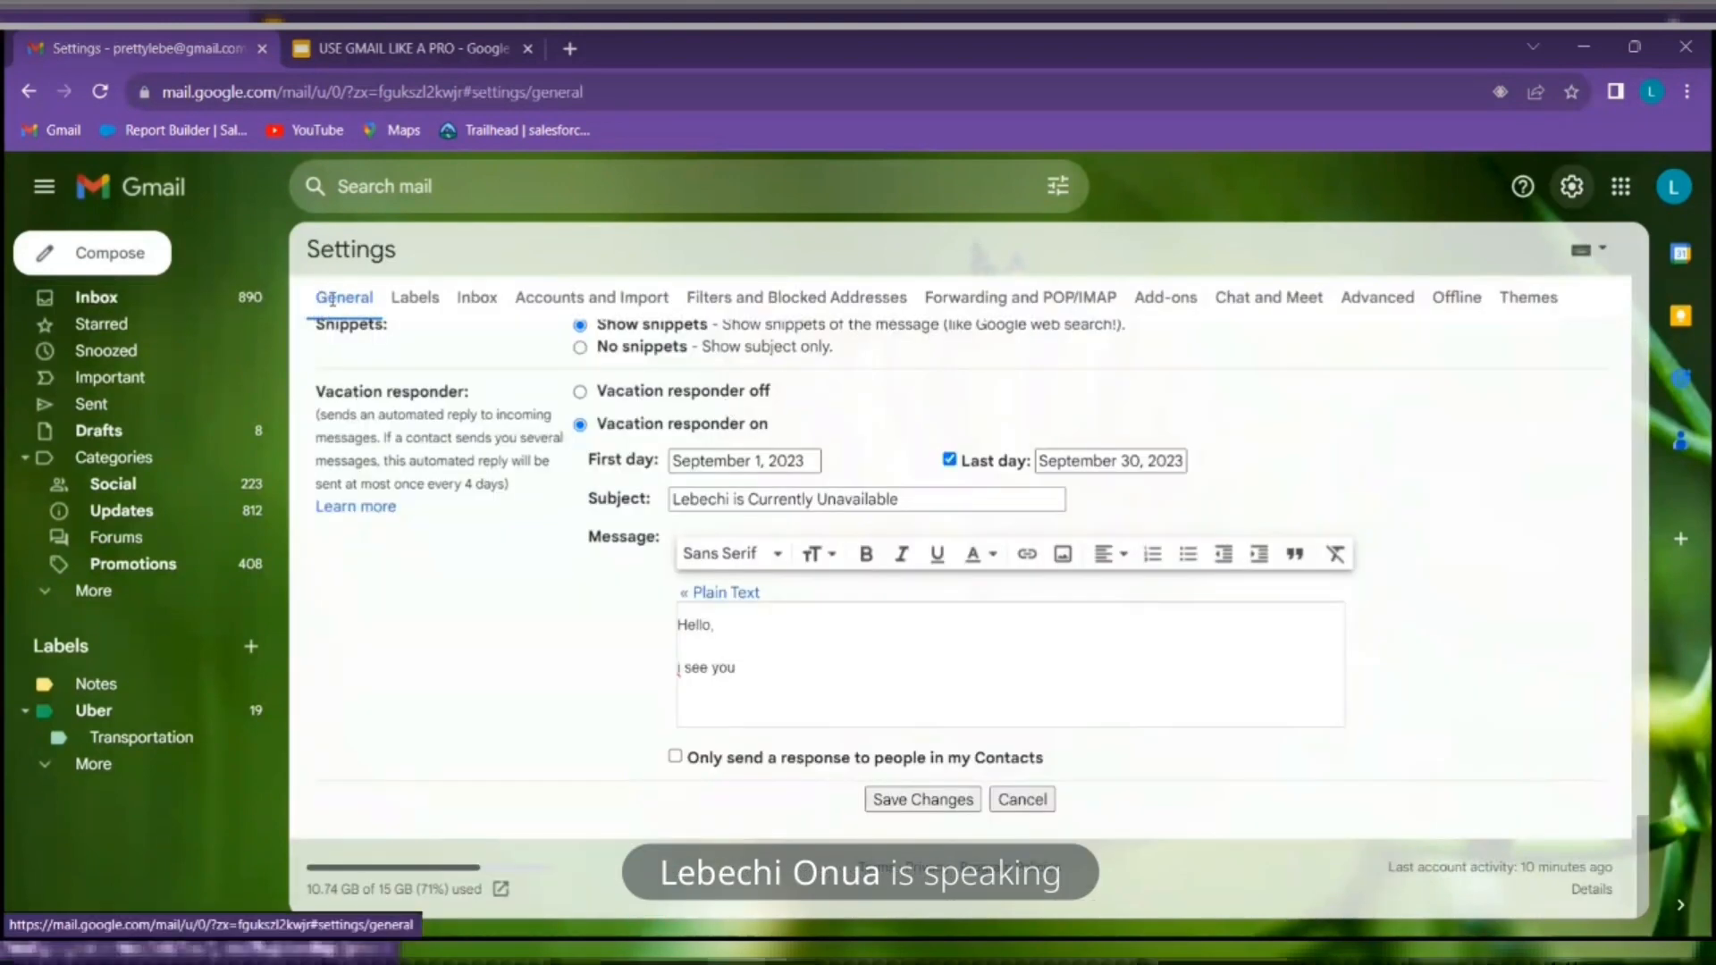
{"action": "scroll", "coordinate": [485, 480], "scroll_direction": "up", "scroll_amount": 8}
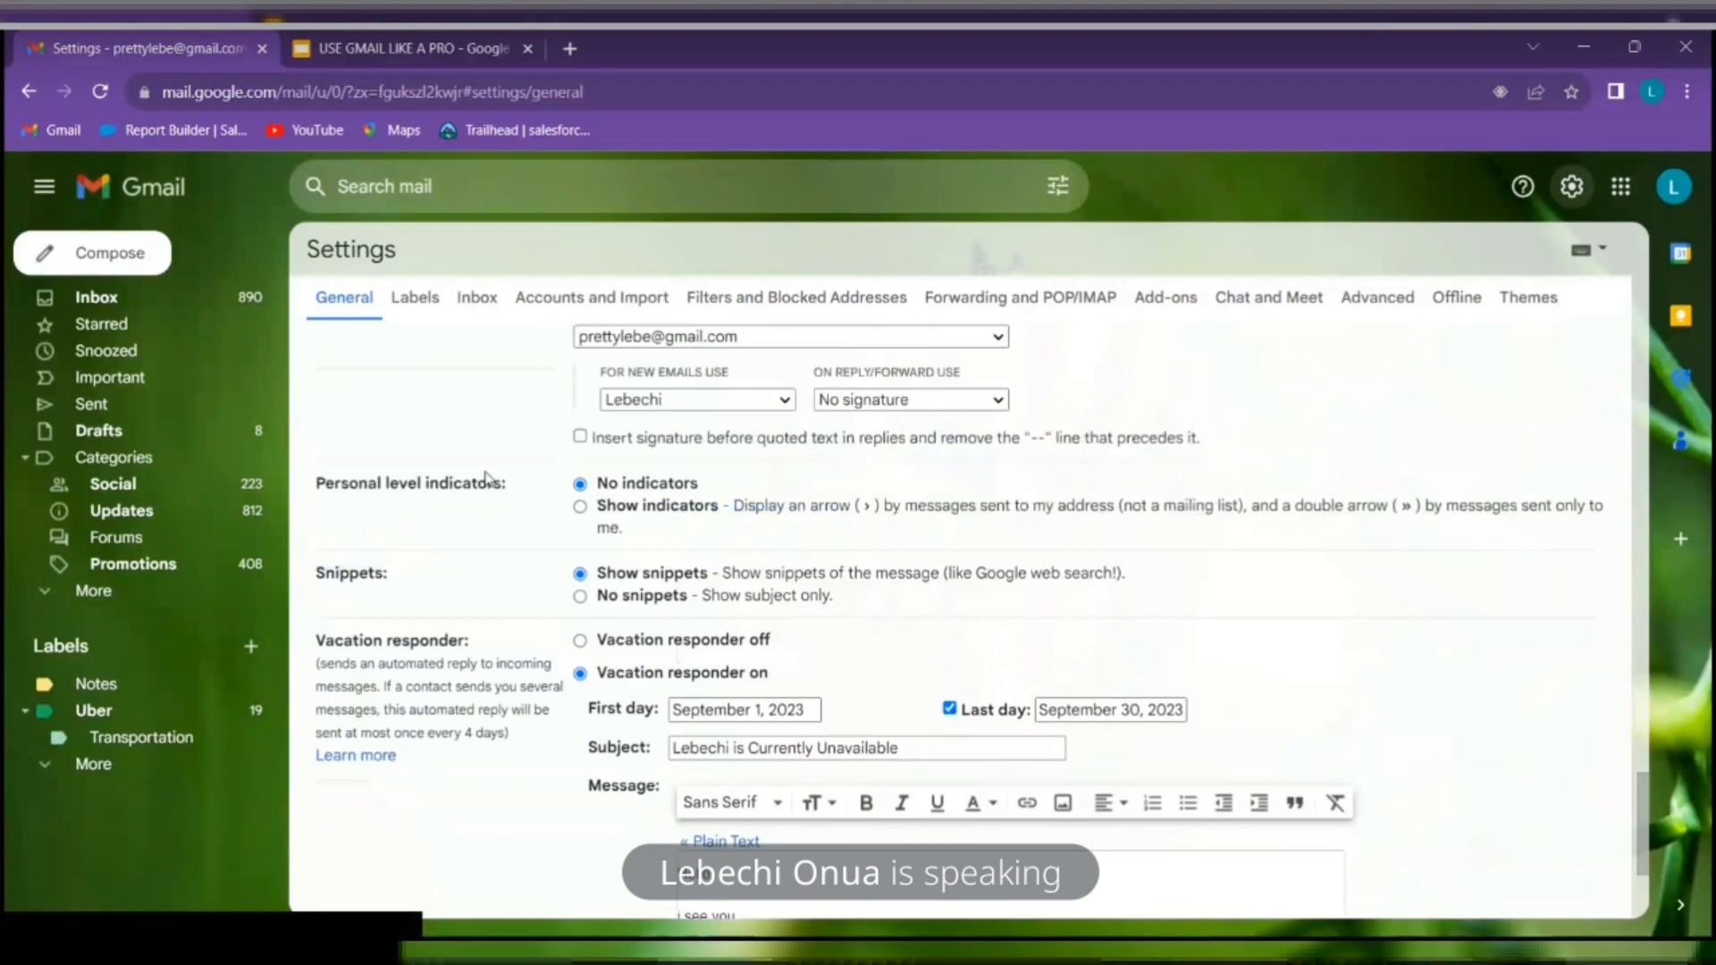
{"action": "scroll", "coordinate": [487, 487], "scroll_direction": "up", "scroll_amount": 5}
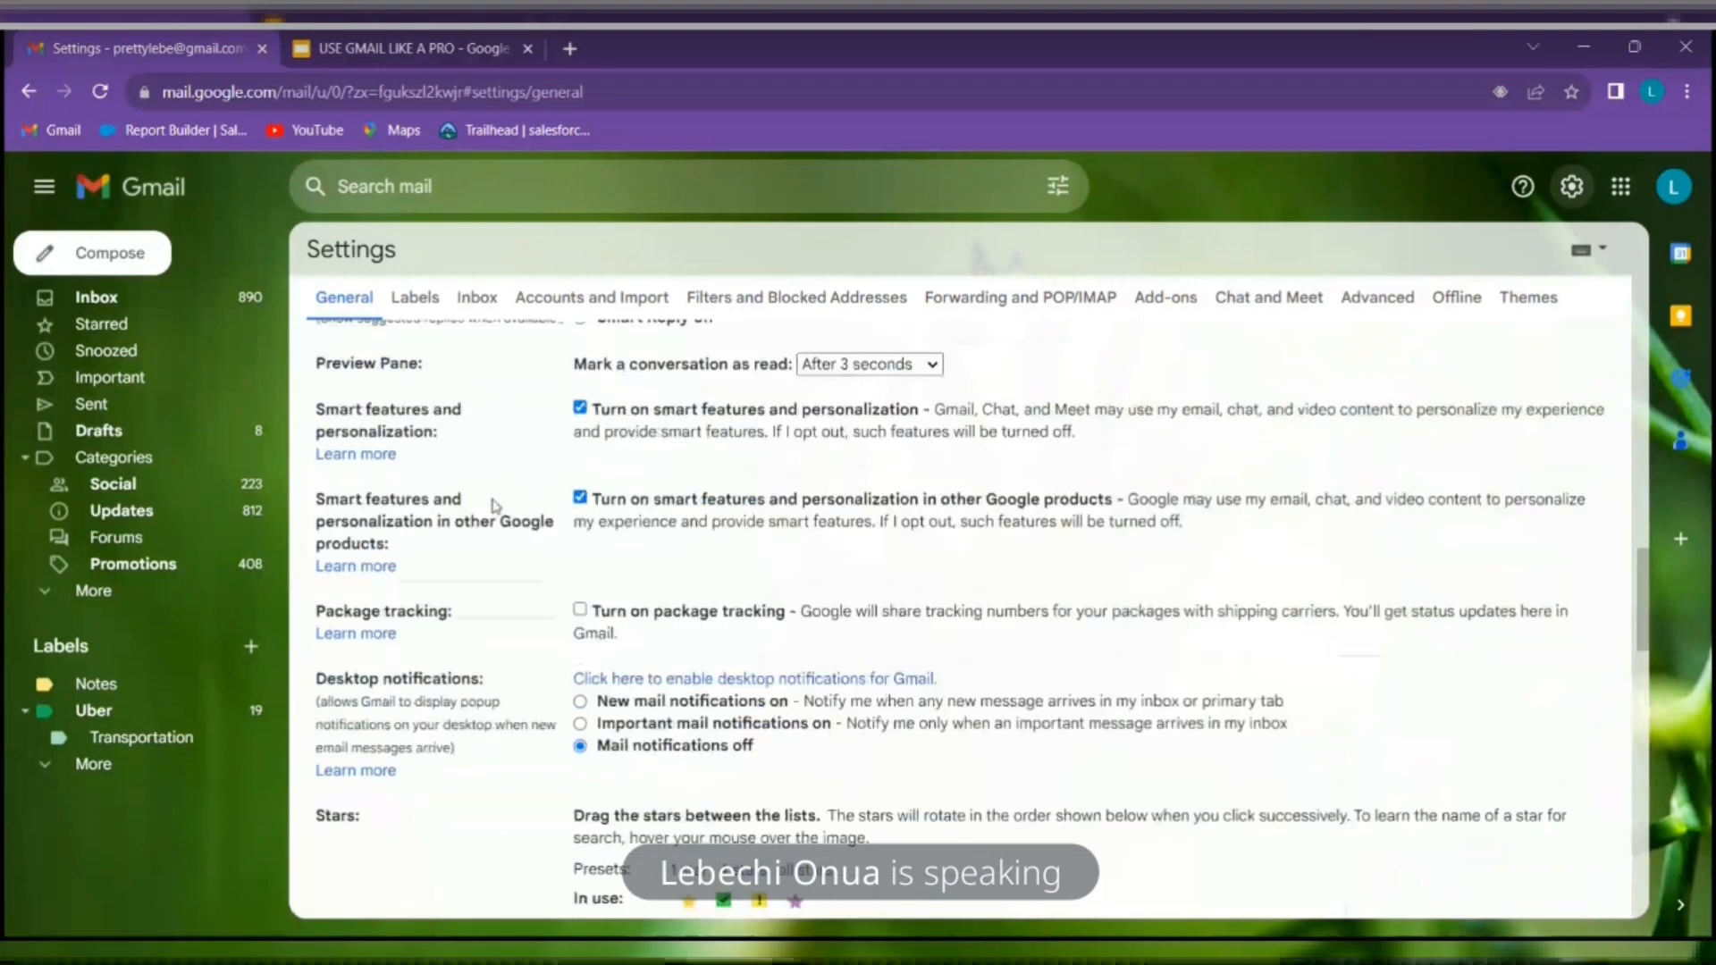
{"action": "scroll", "coordinate": [495, 501], "scroll_direction": "down", "scroll_amount": 15}
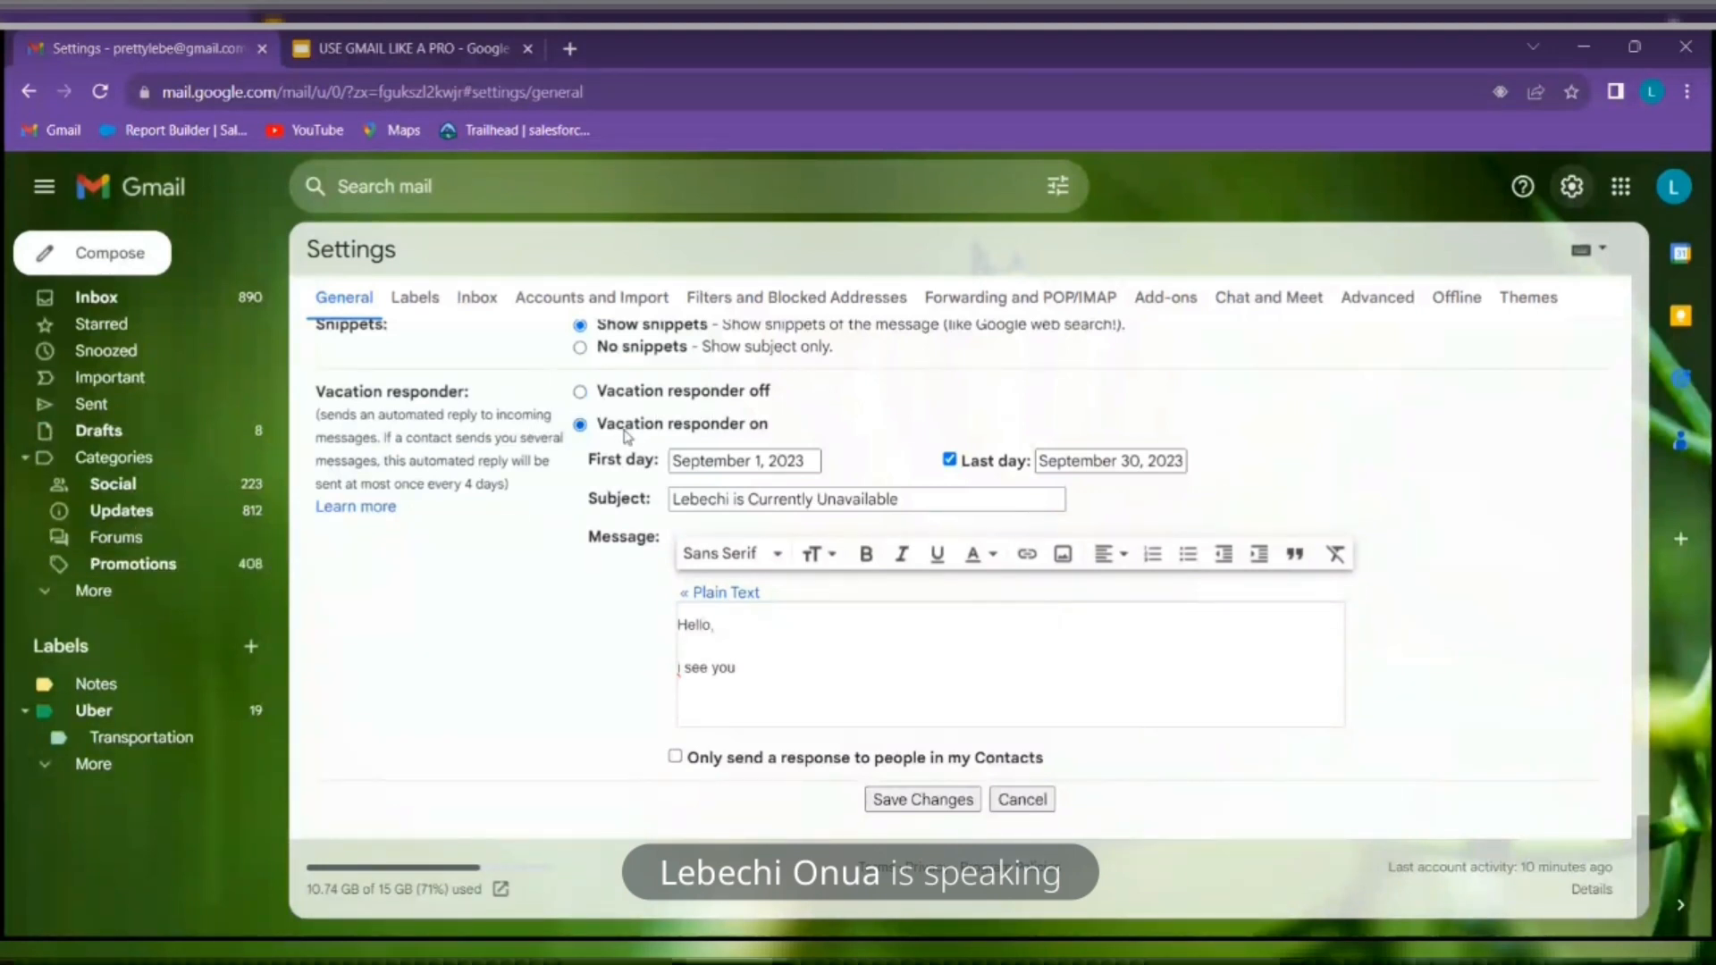
Set the vacation responder's first day to August 31, 2023 and toggle the Last day option
{"action": "left_click", "coordinate": [735, 461]}
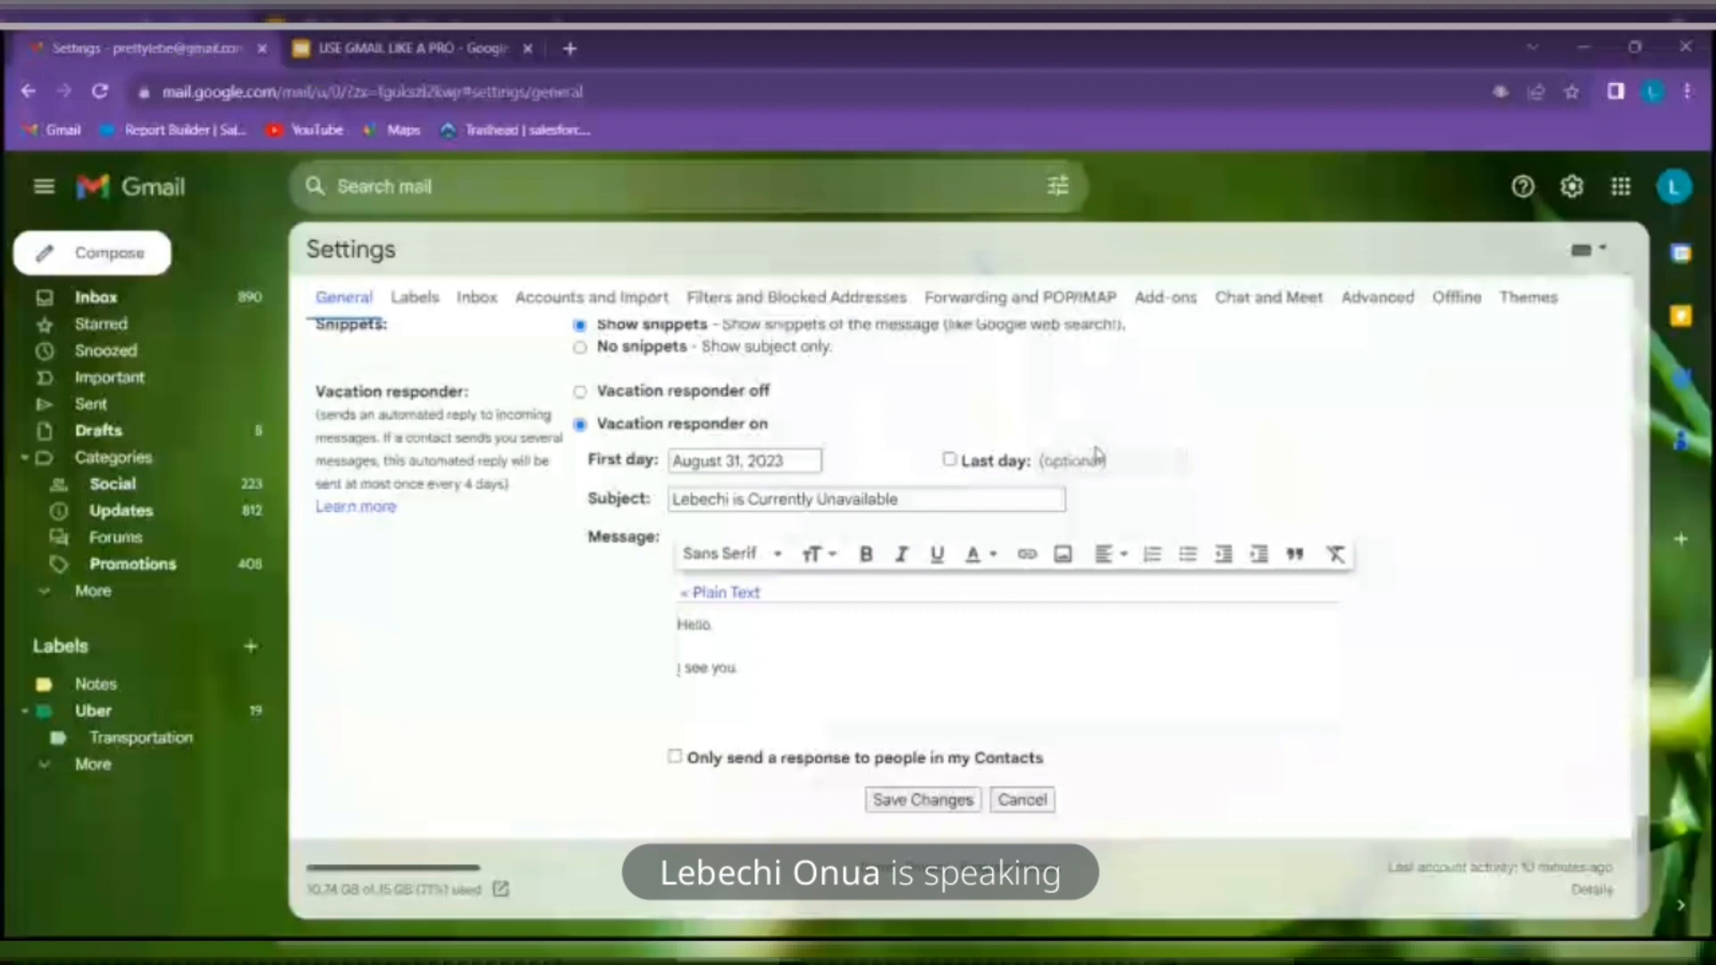
{"action": "left_click", "coordinate": [966, 461]}
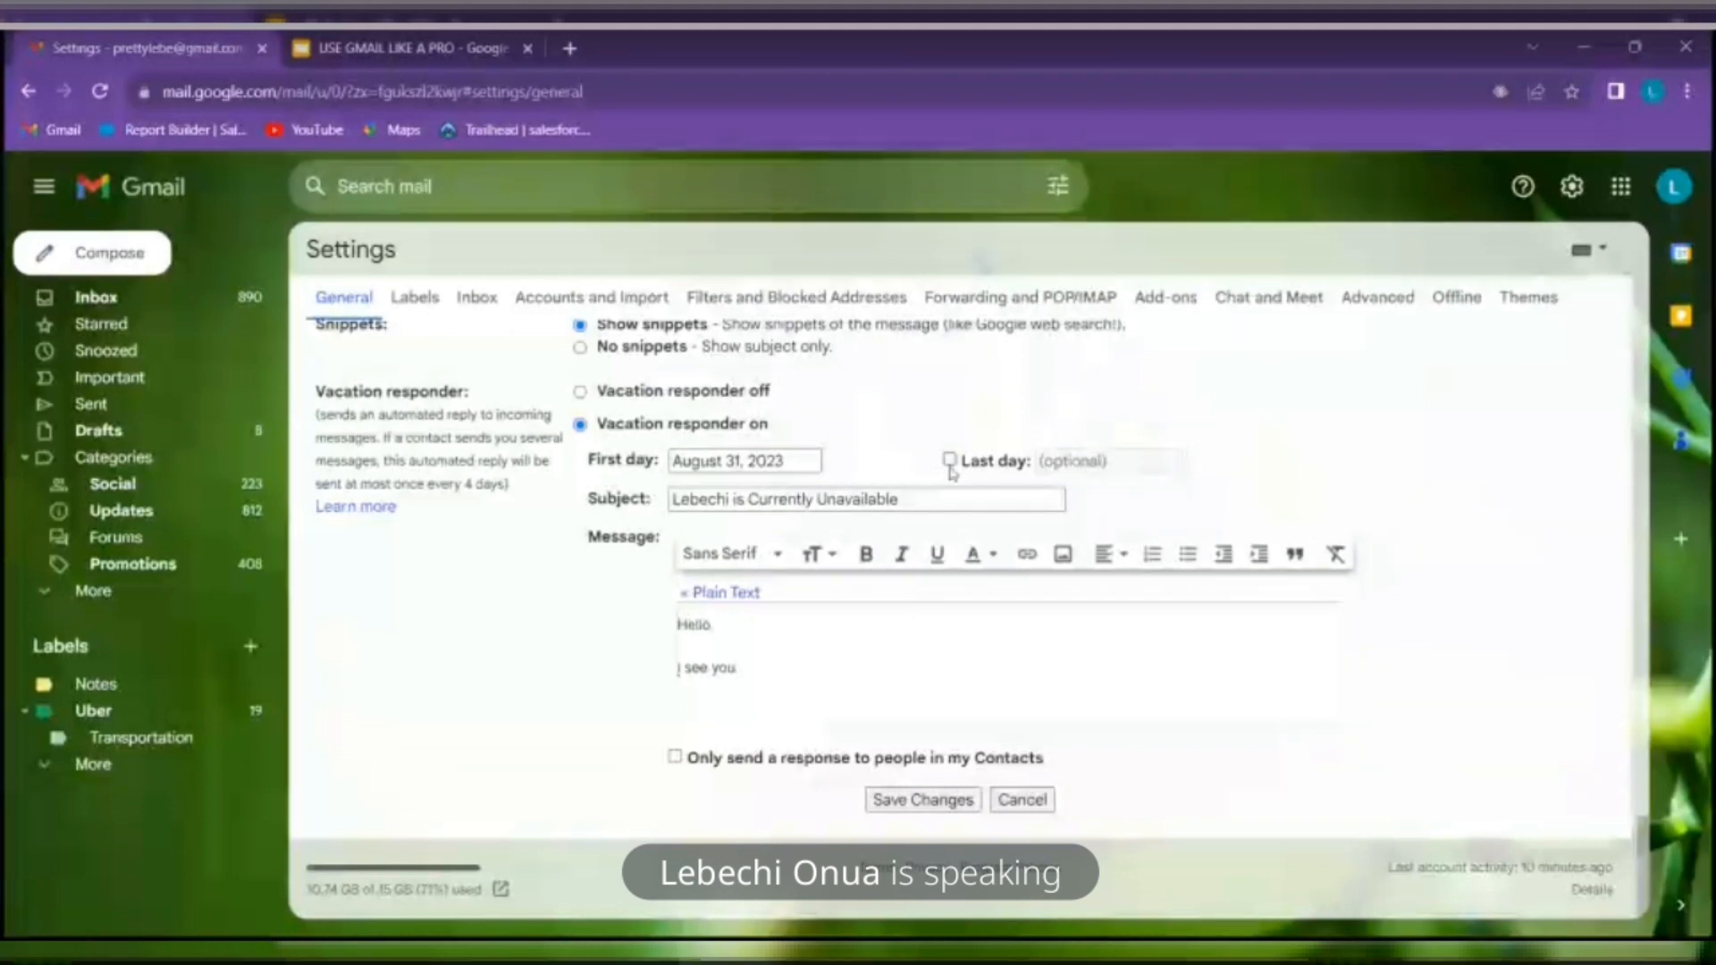
{"action": "left_click", "coordinate": [1090, 463]}
Enable the responder's Last day and set it to September 30, 2023
{"action": "left_click", "coordinate": [1143, 460]}
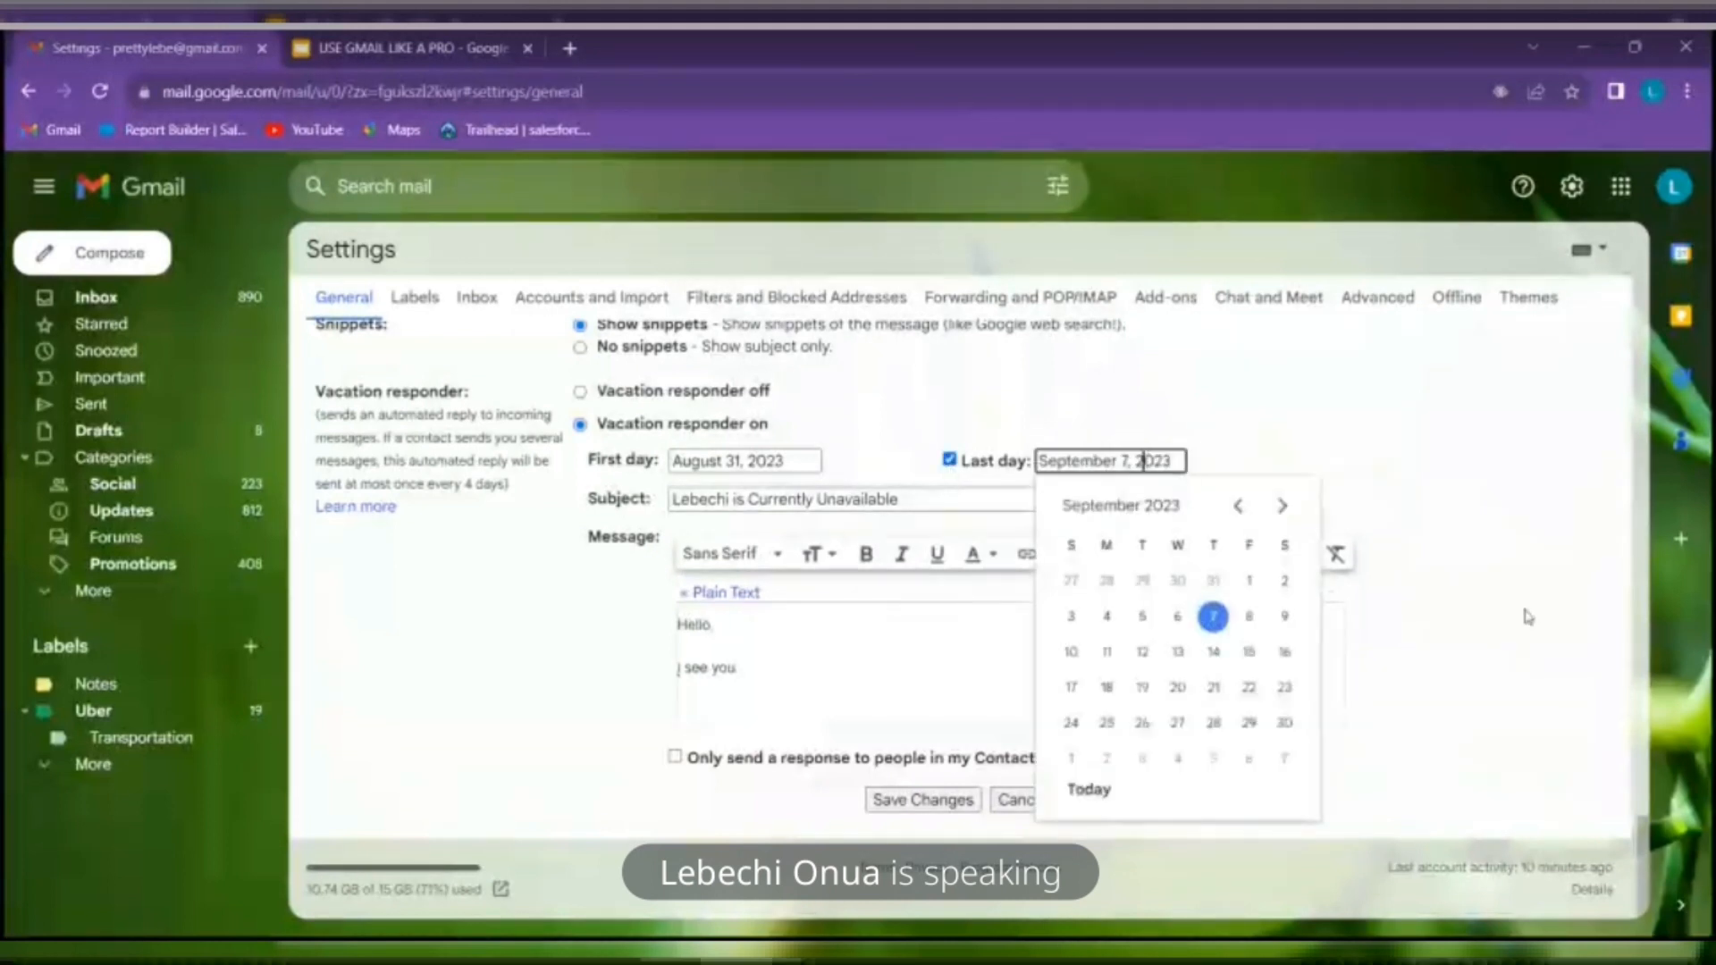
{"action": "left_click", "coordinate": [1287, 726]}
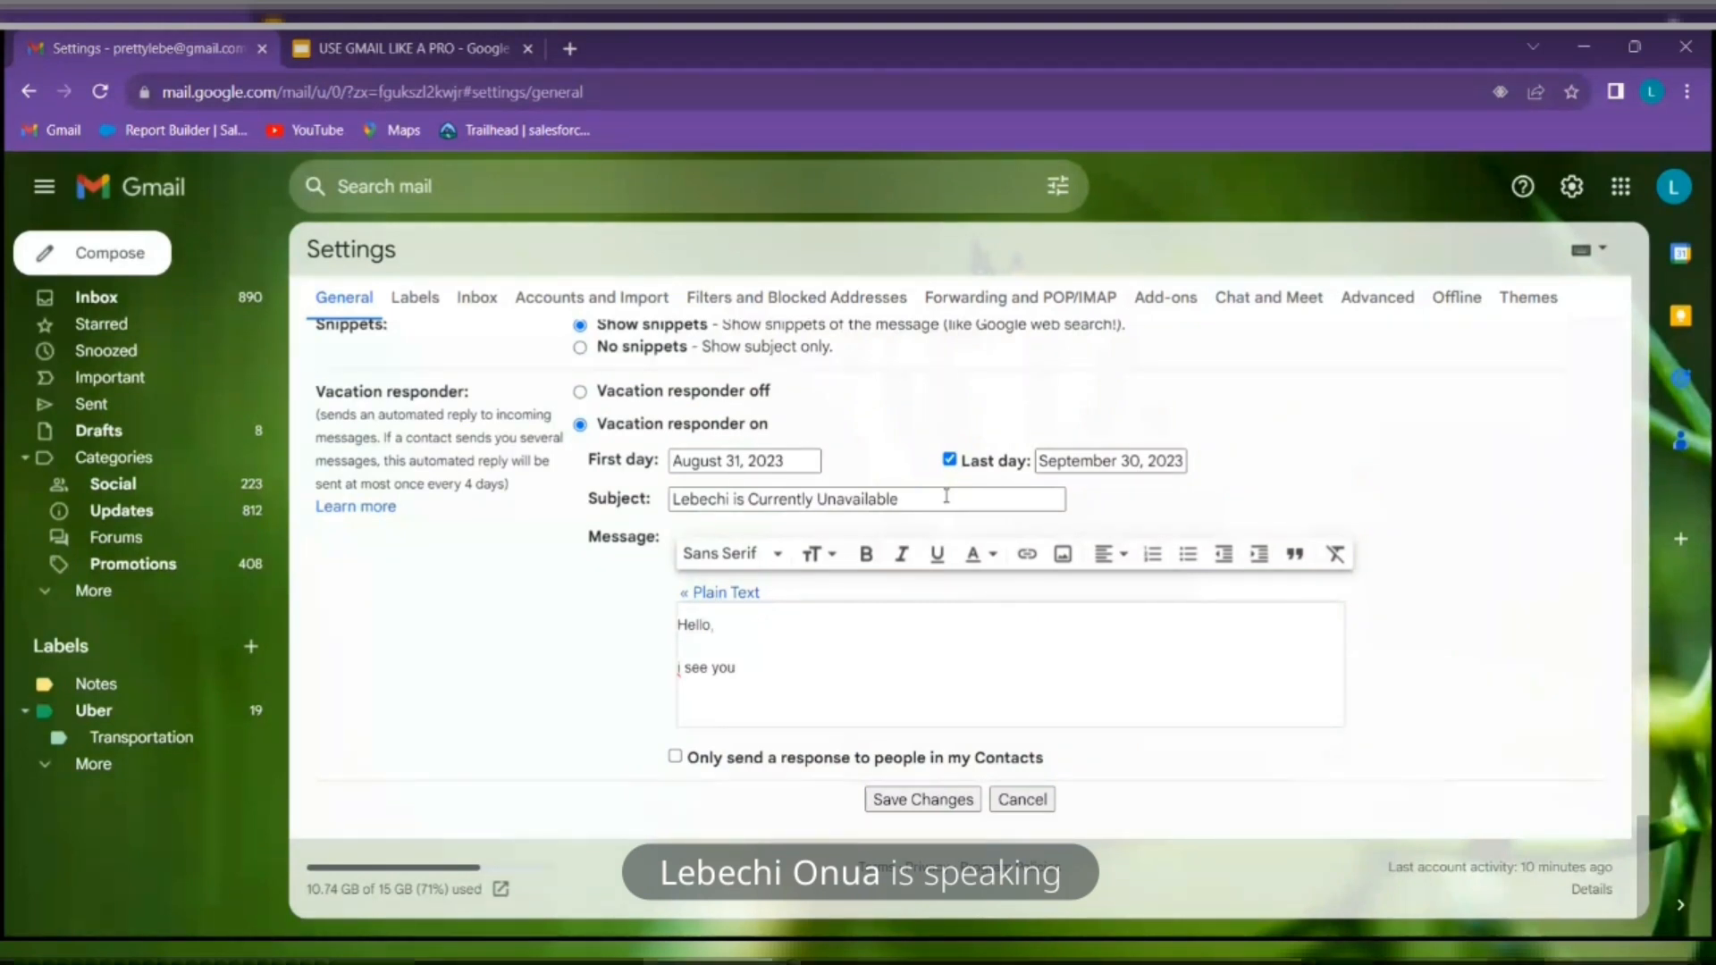
Capitalize the 'i' so the message reads 'I see you're trying to reach me', then save changes
{"action": "left_click", "coordinate": [685, 668]}
{"action": "left_click_drag", "start_coordinate": [686, 668], "coordinate": [664, 681]}
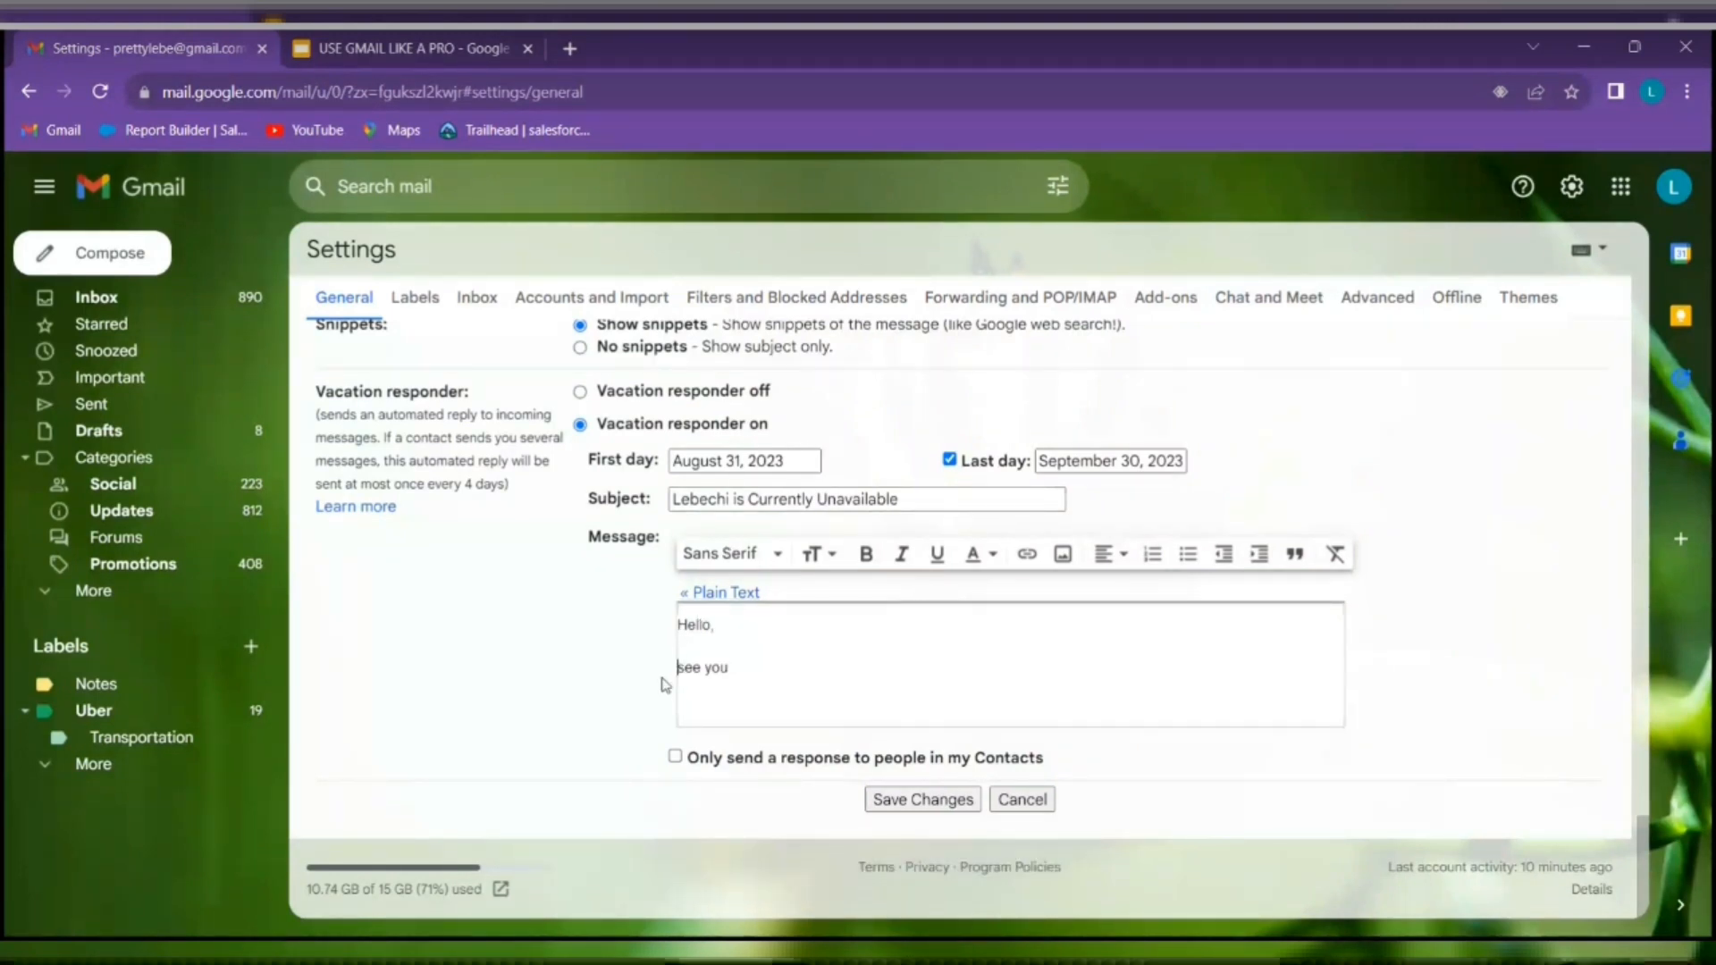
{"action": "type", "text": "I"}
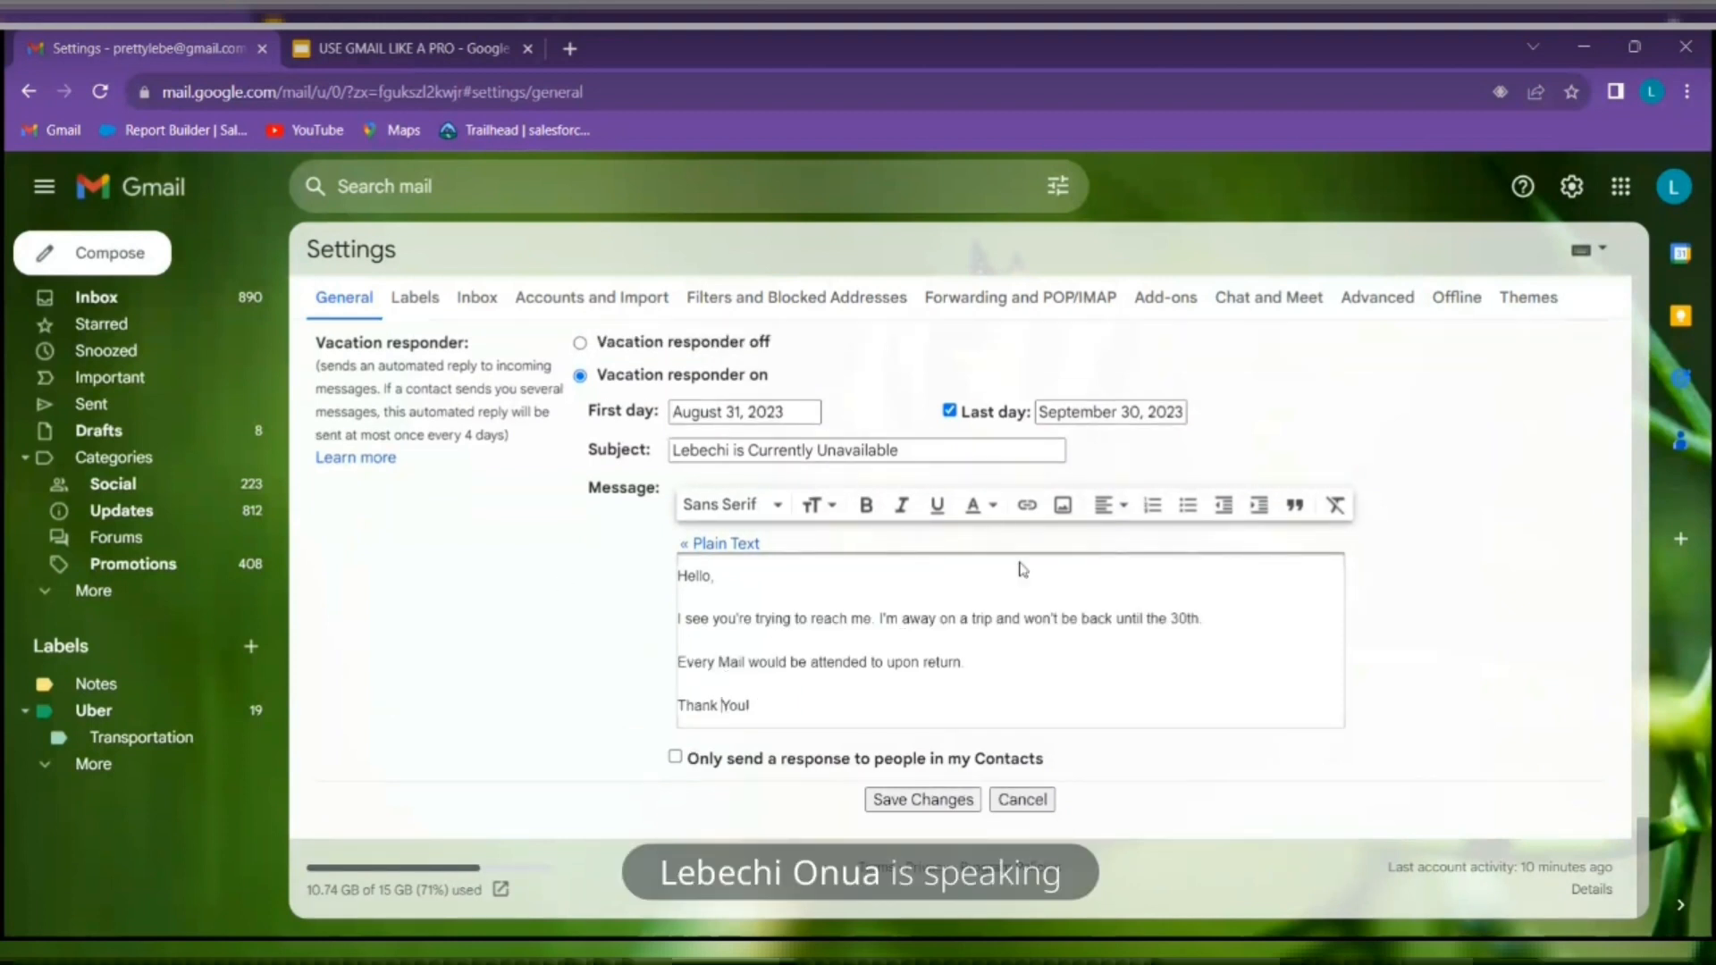
{"action": "left_click", "coordinate": [953, 804]}
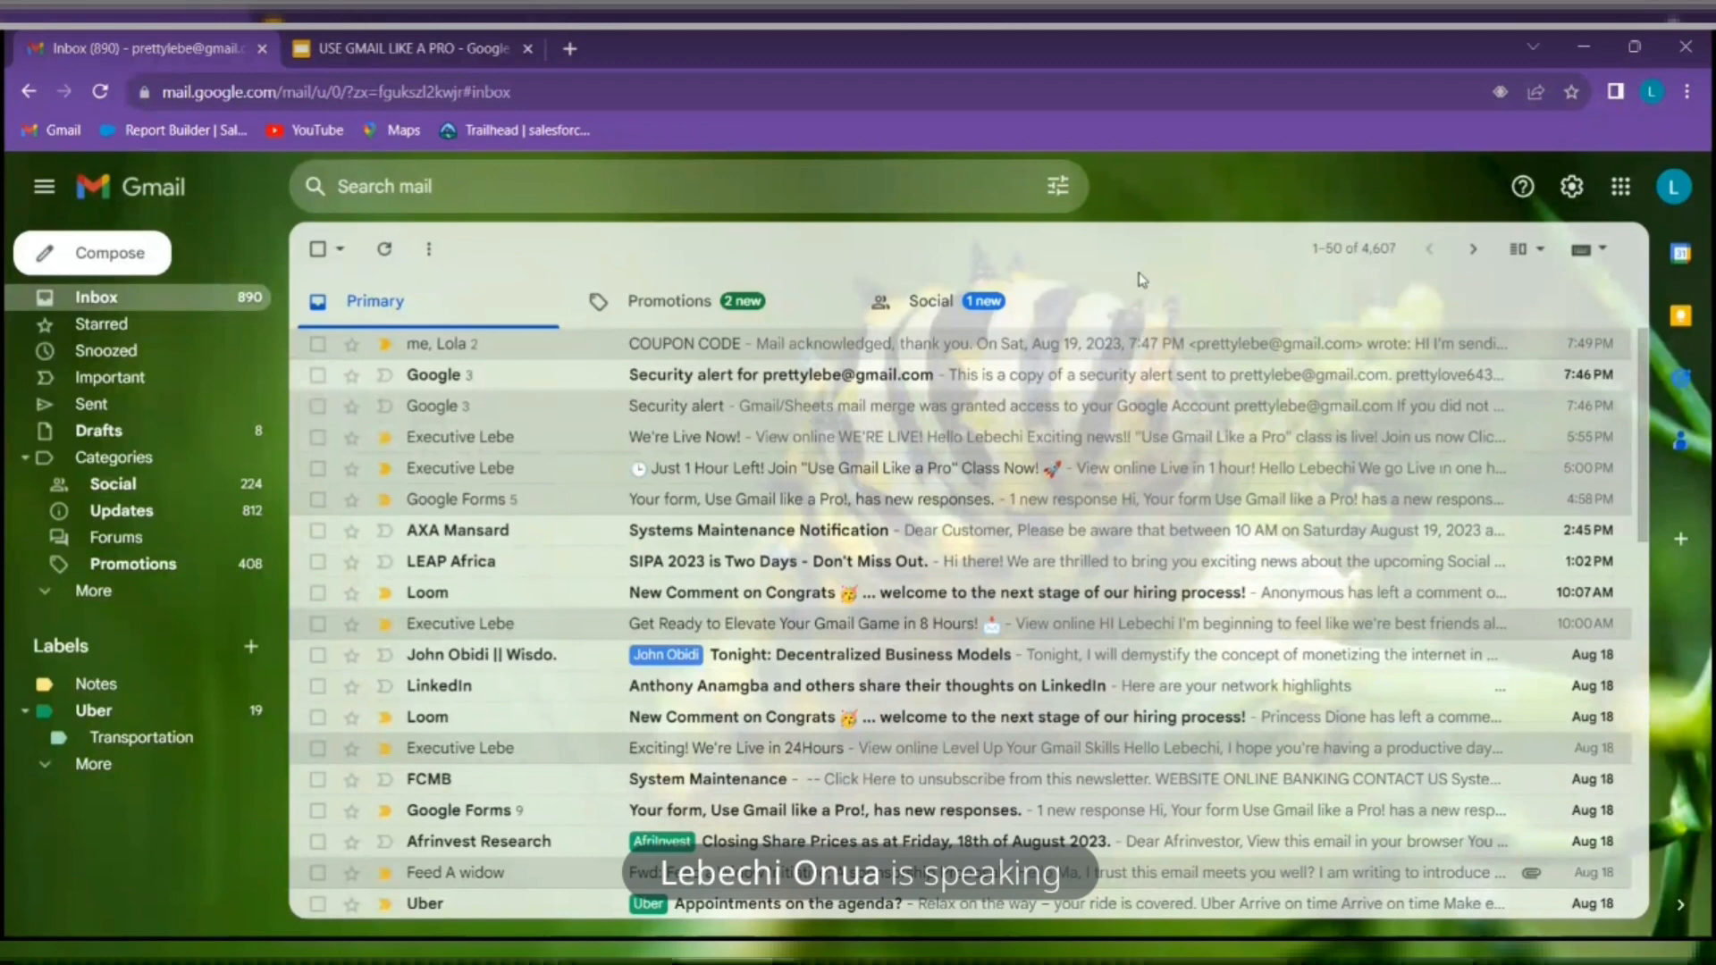
{"action": "left_click", "coordinate": [404, 47]}
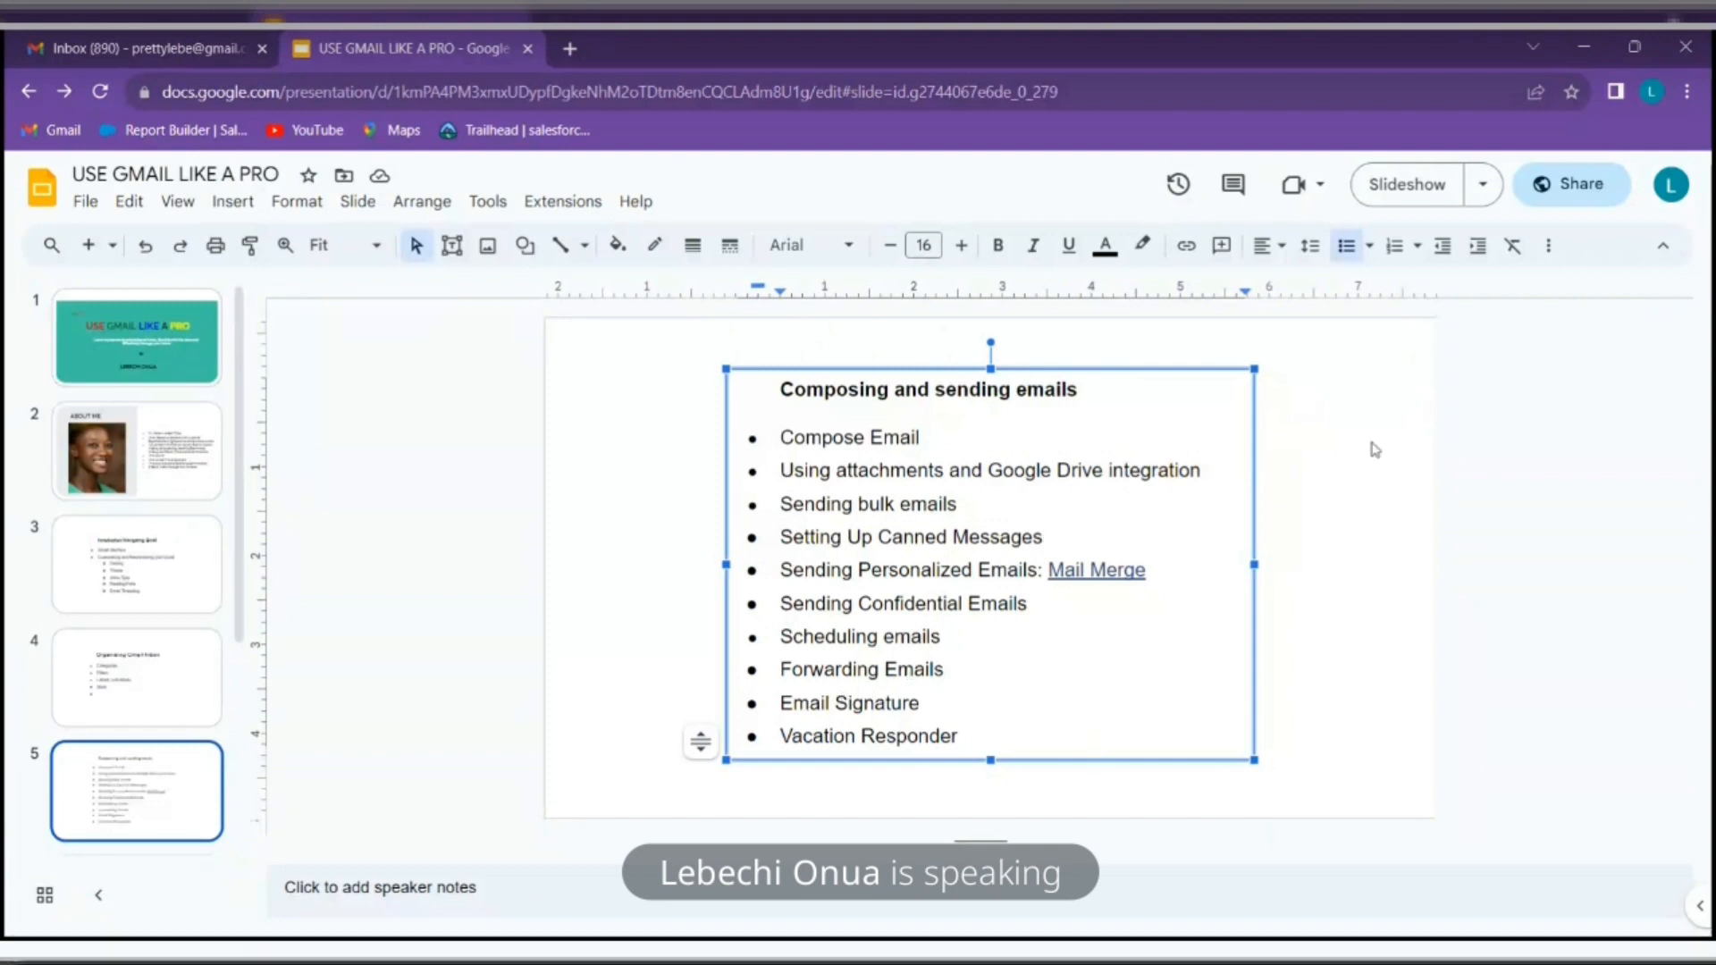
{"action": "left_click", "coordinate": [143, 43]}
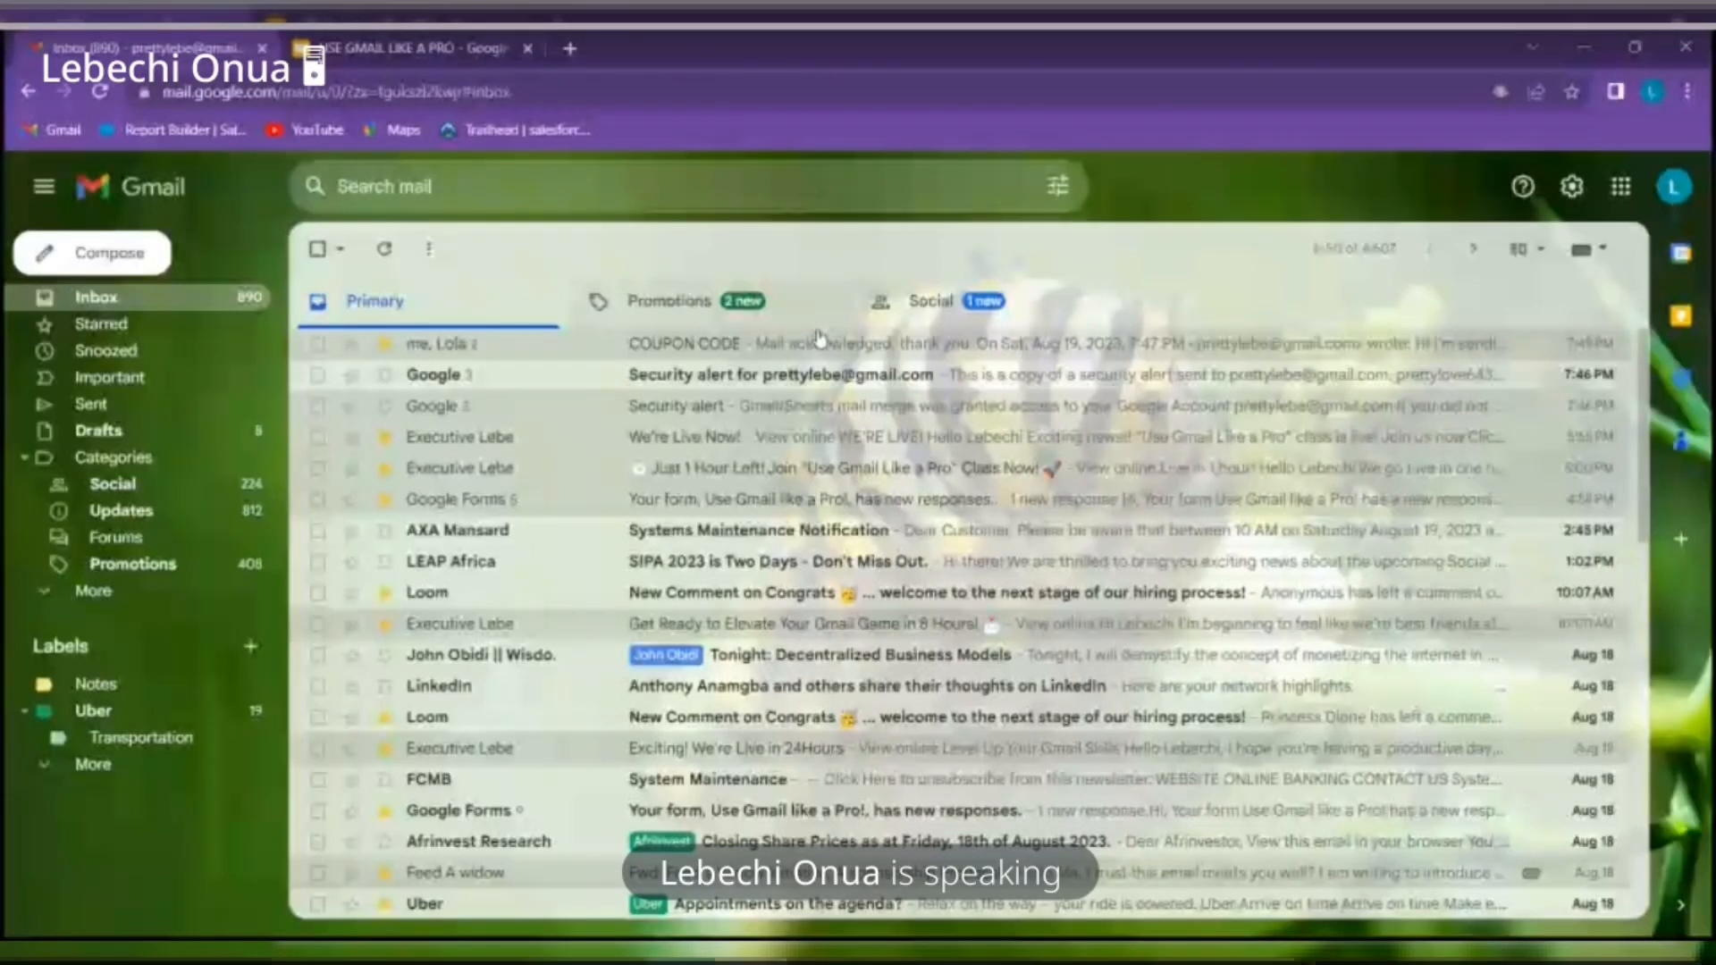
Forward the COUPON CODE email with the forwarded-message header deleted from the body
{"action": "left_click", "coordinate": [818, 347]}
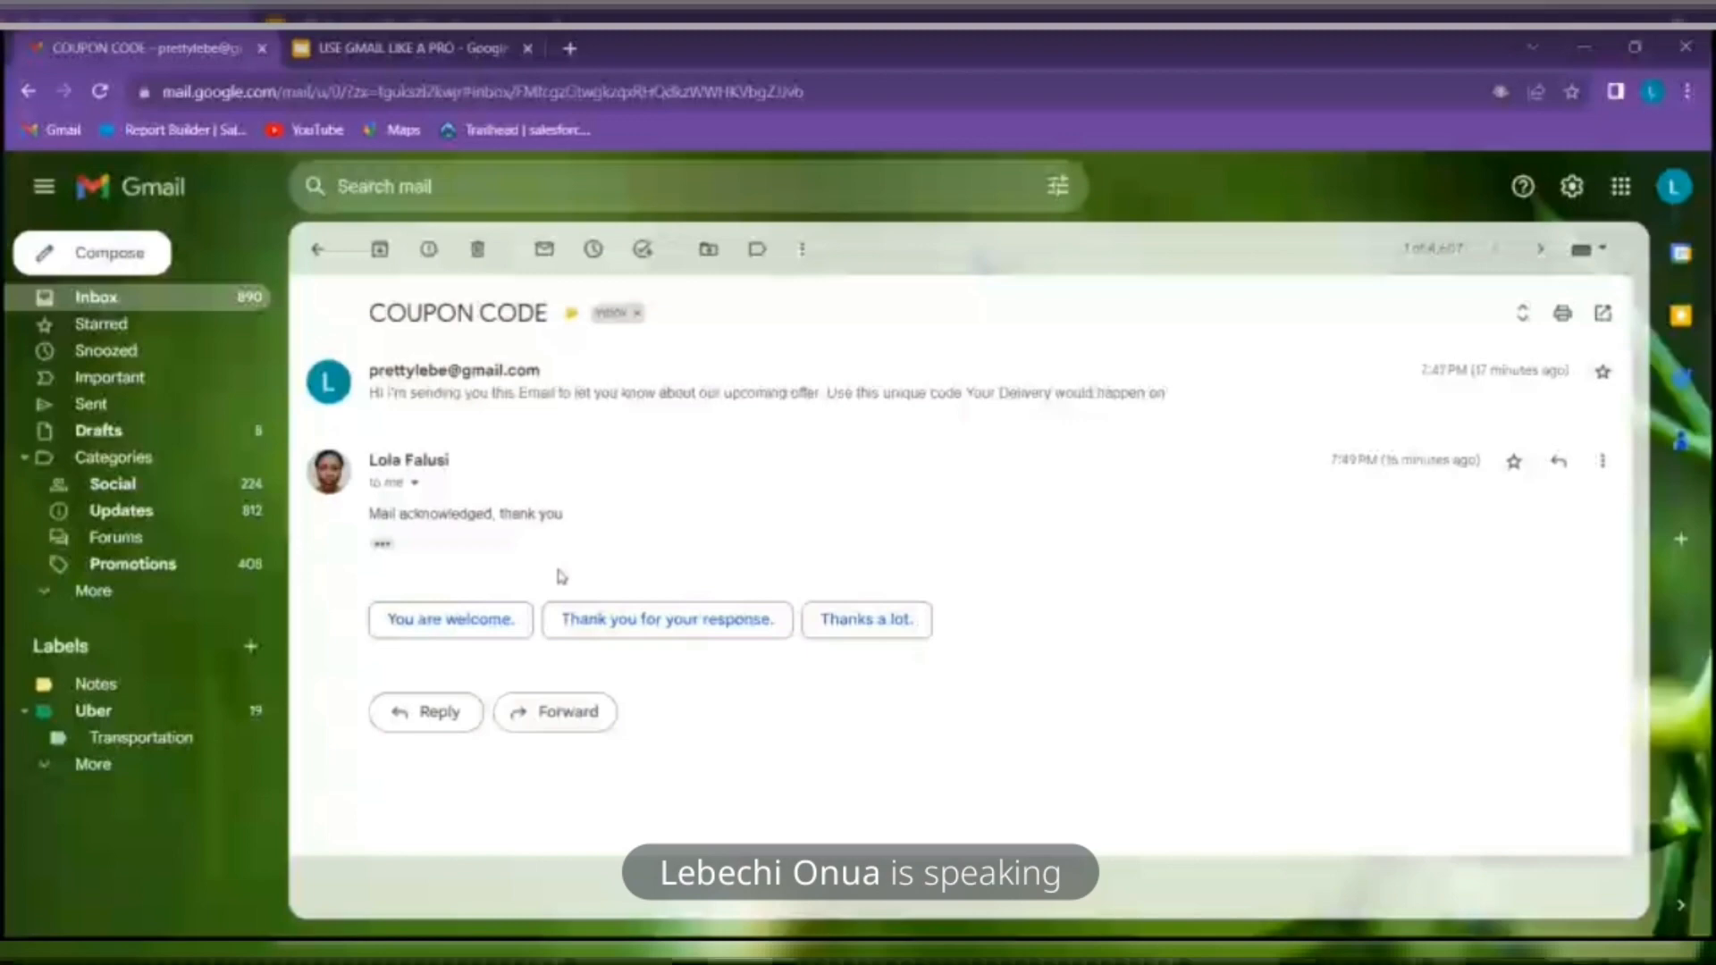
{"action": "left_click", "coordinate": [554, 711]}
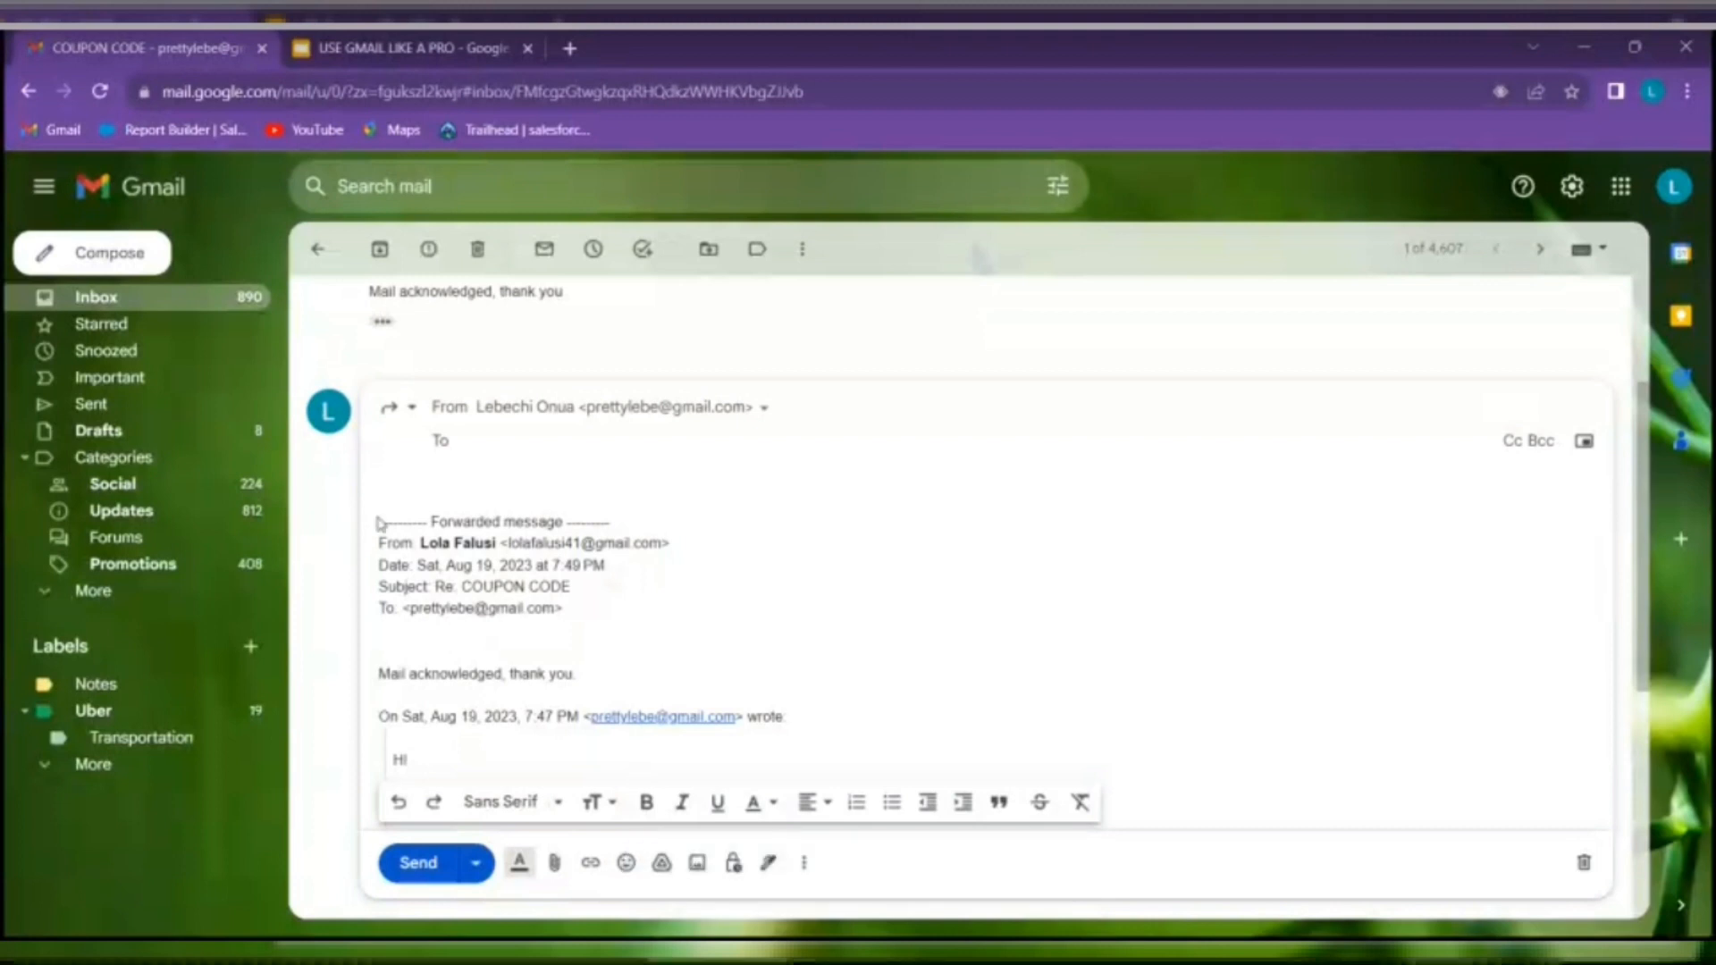
{"action": "left_click_drag", "start_coordinate": [404, 525], "coordinate": [587, 627]}
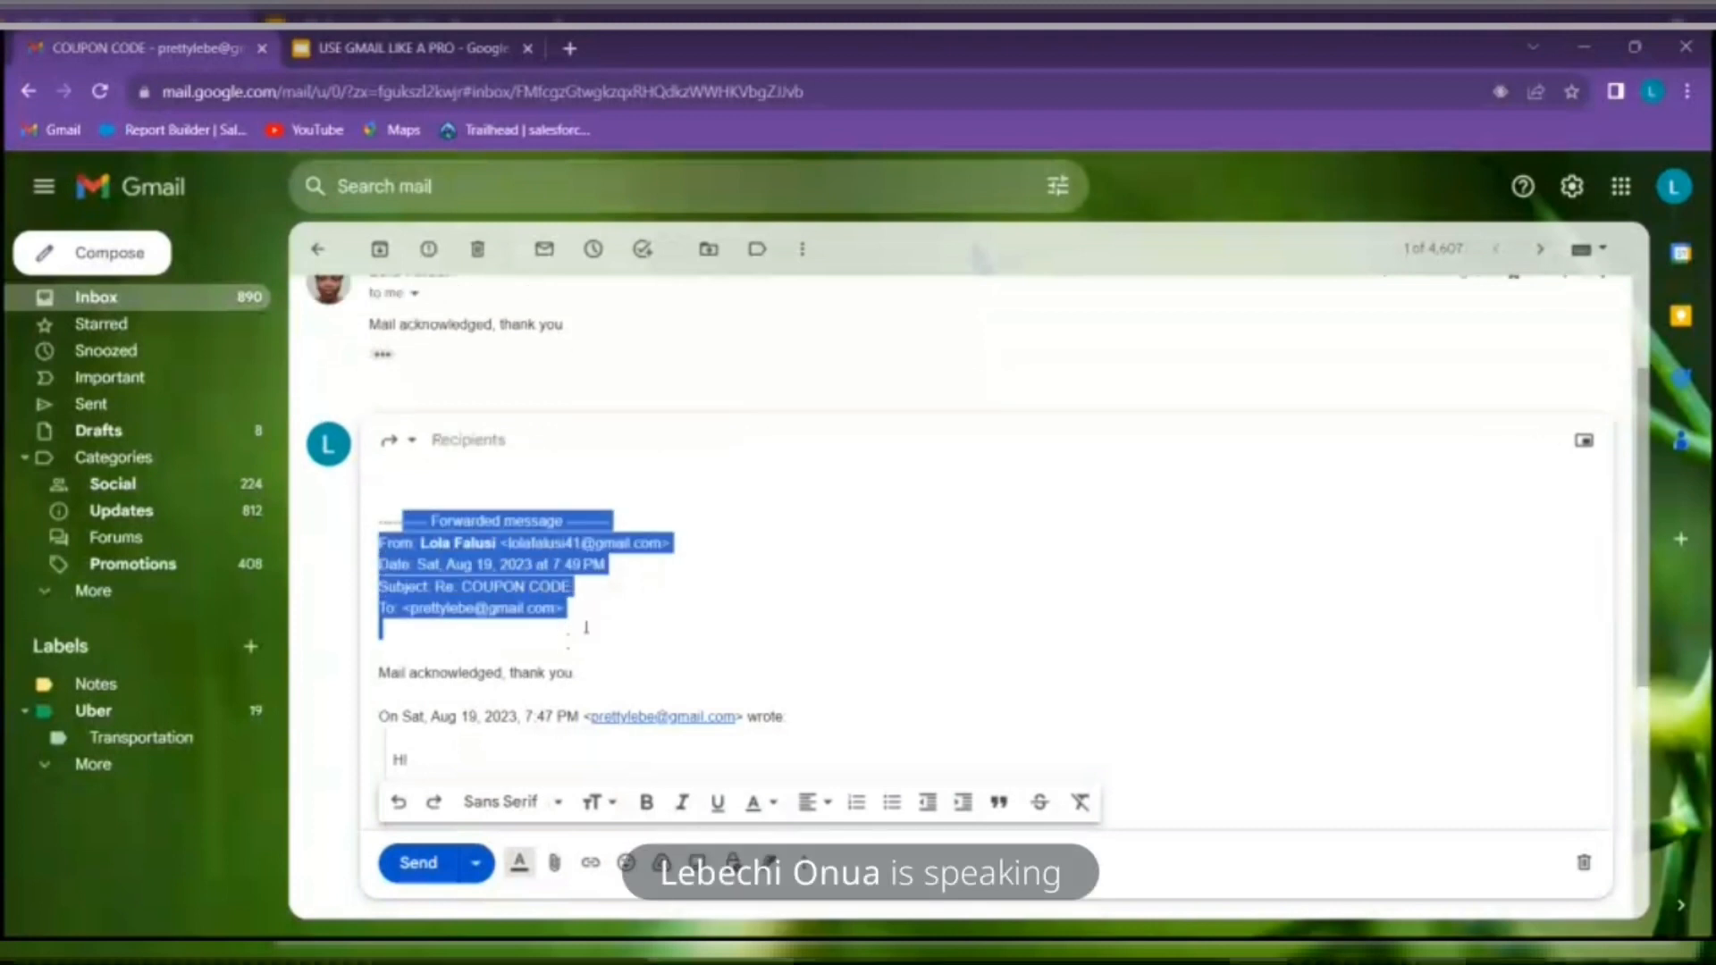
{"action": "key", "text": "BackSpace"}
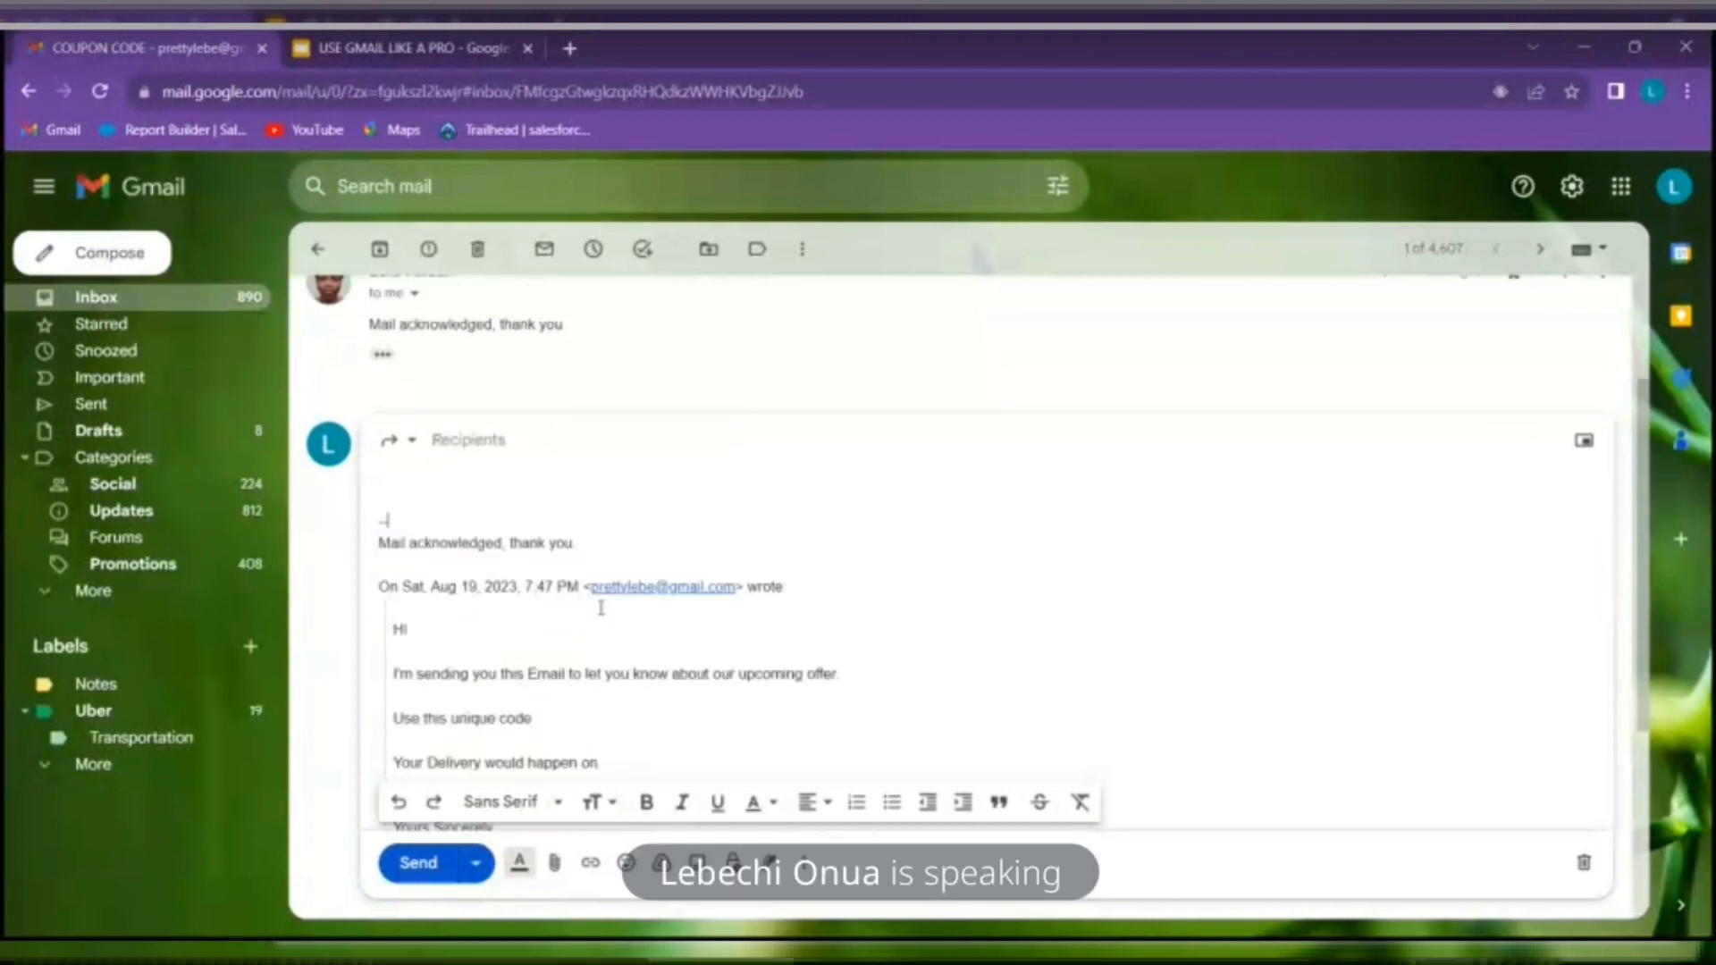
{"action": "key", "text": "BackSpace"}
{"action": "key", "text": "BackSpace"}
{"action": "key", "text": "BackSpace"}
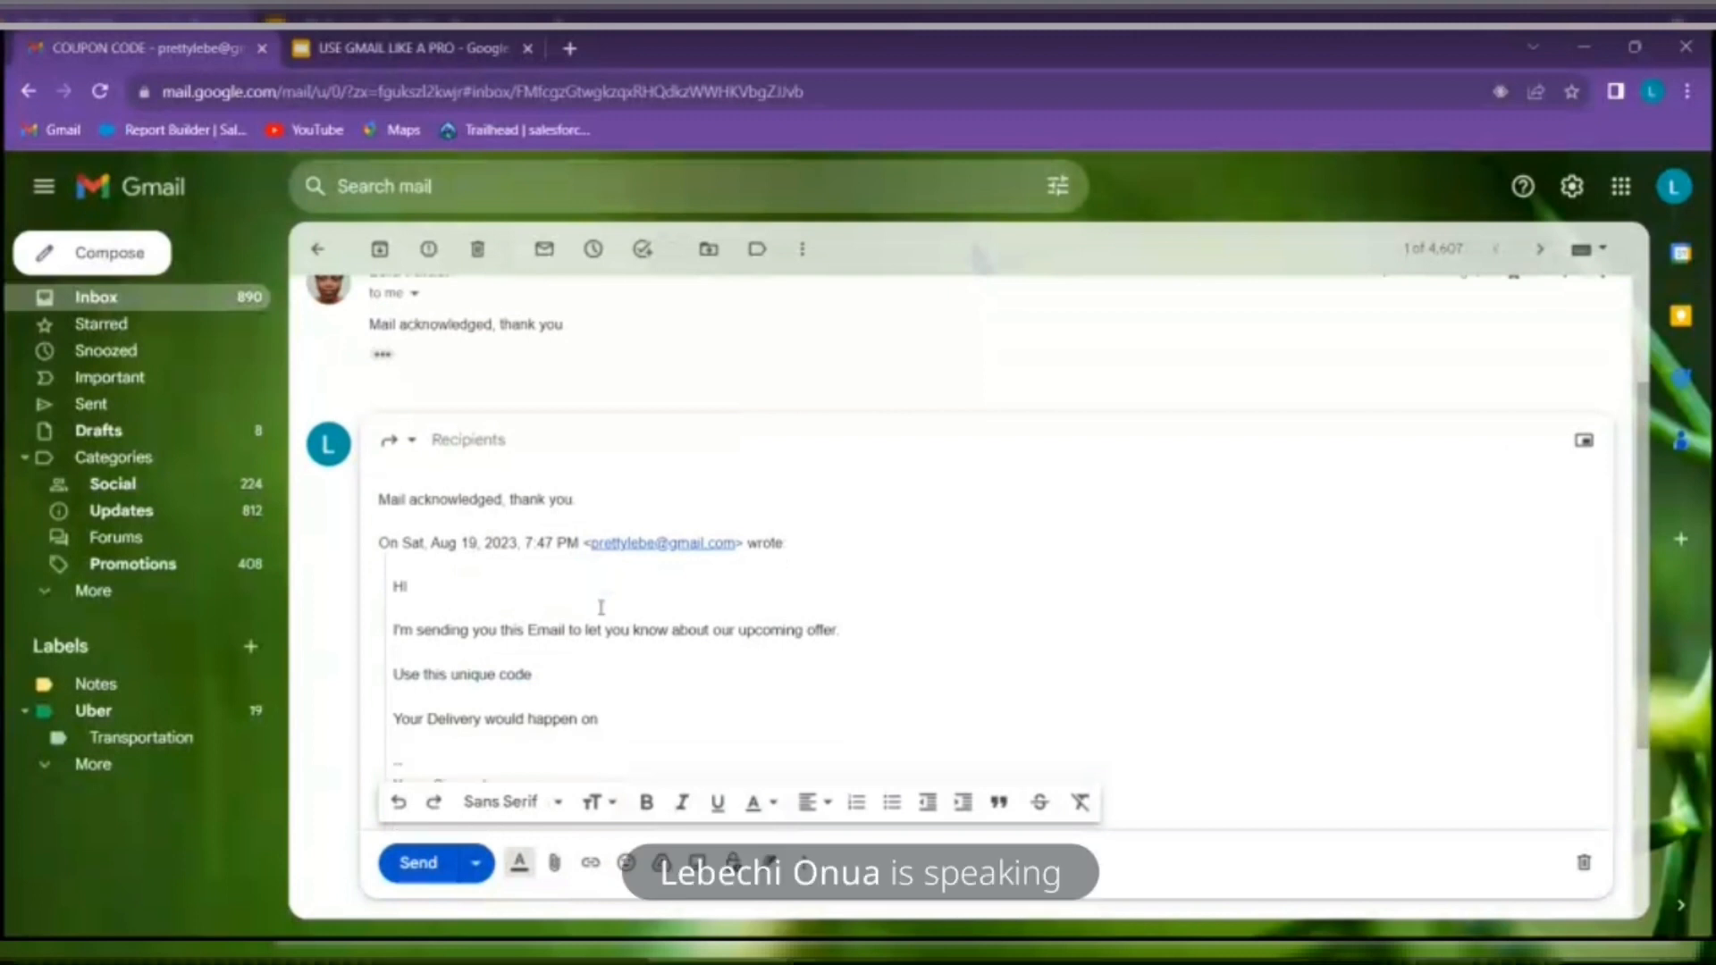
{"action": "left_click", "coordinate": [418, 438]}
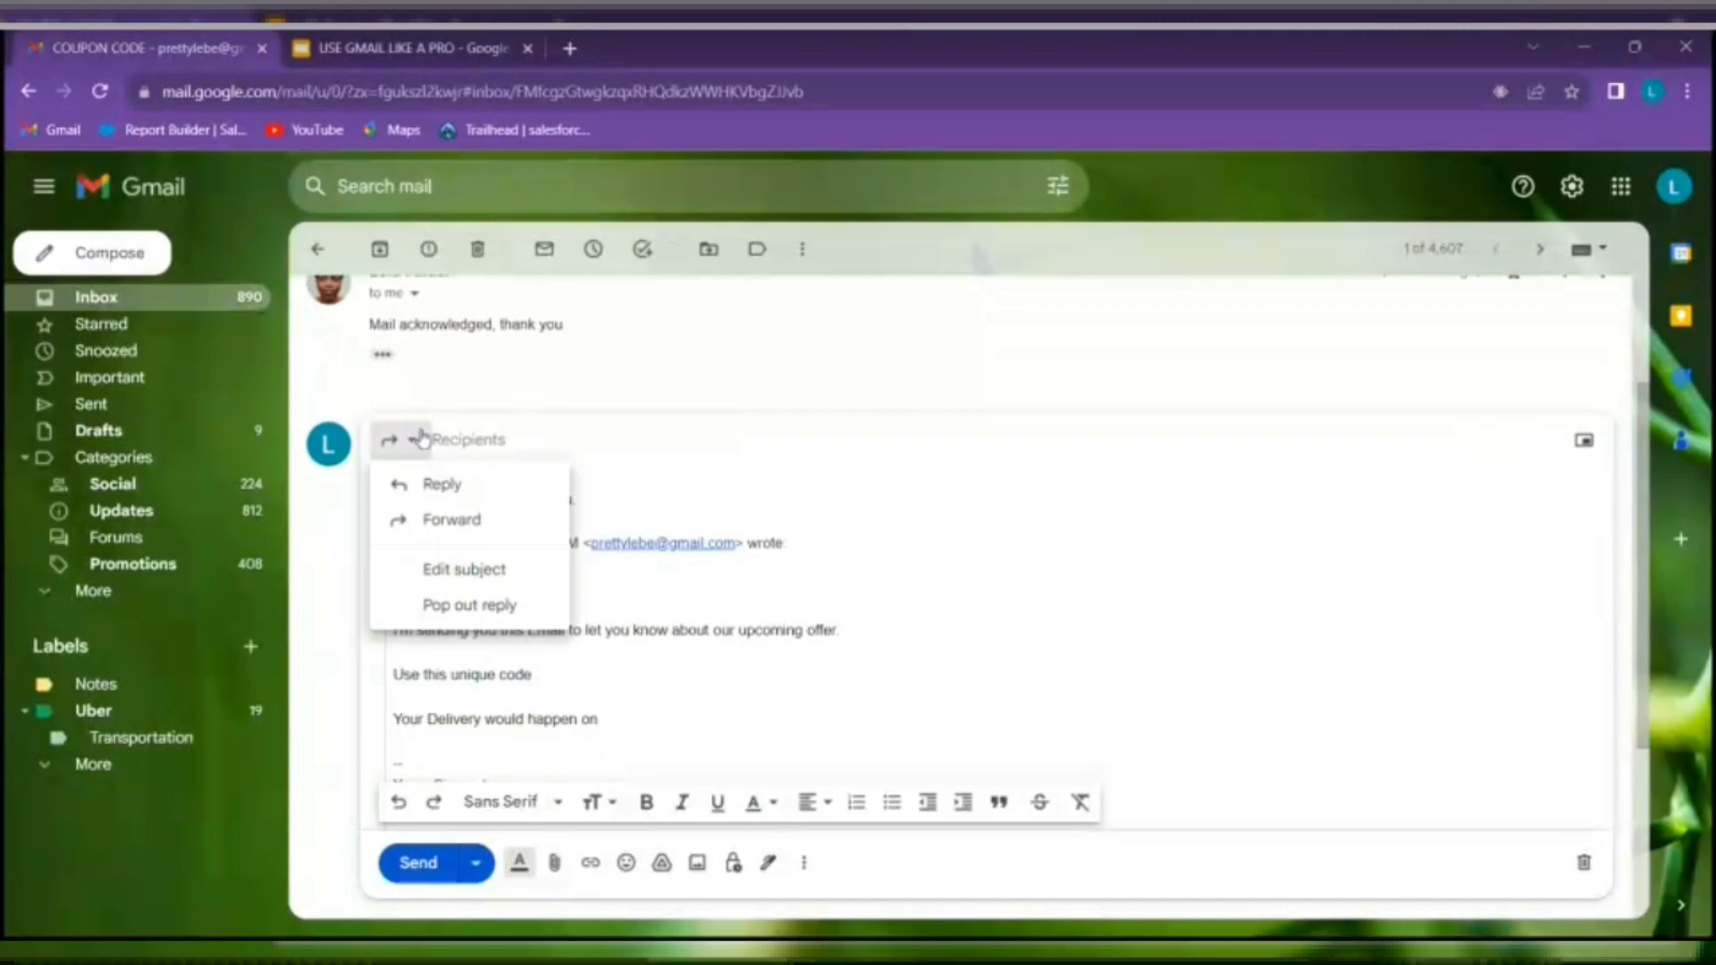
Address the popped-out COUPON CODE forward to the recipient's e-mail address and send it
{"action": "left_click", "coordinate": [490, 569]}
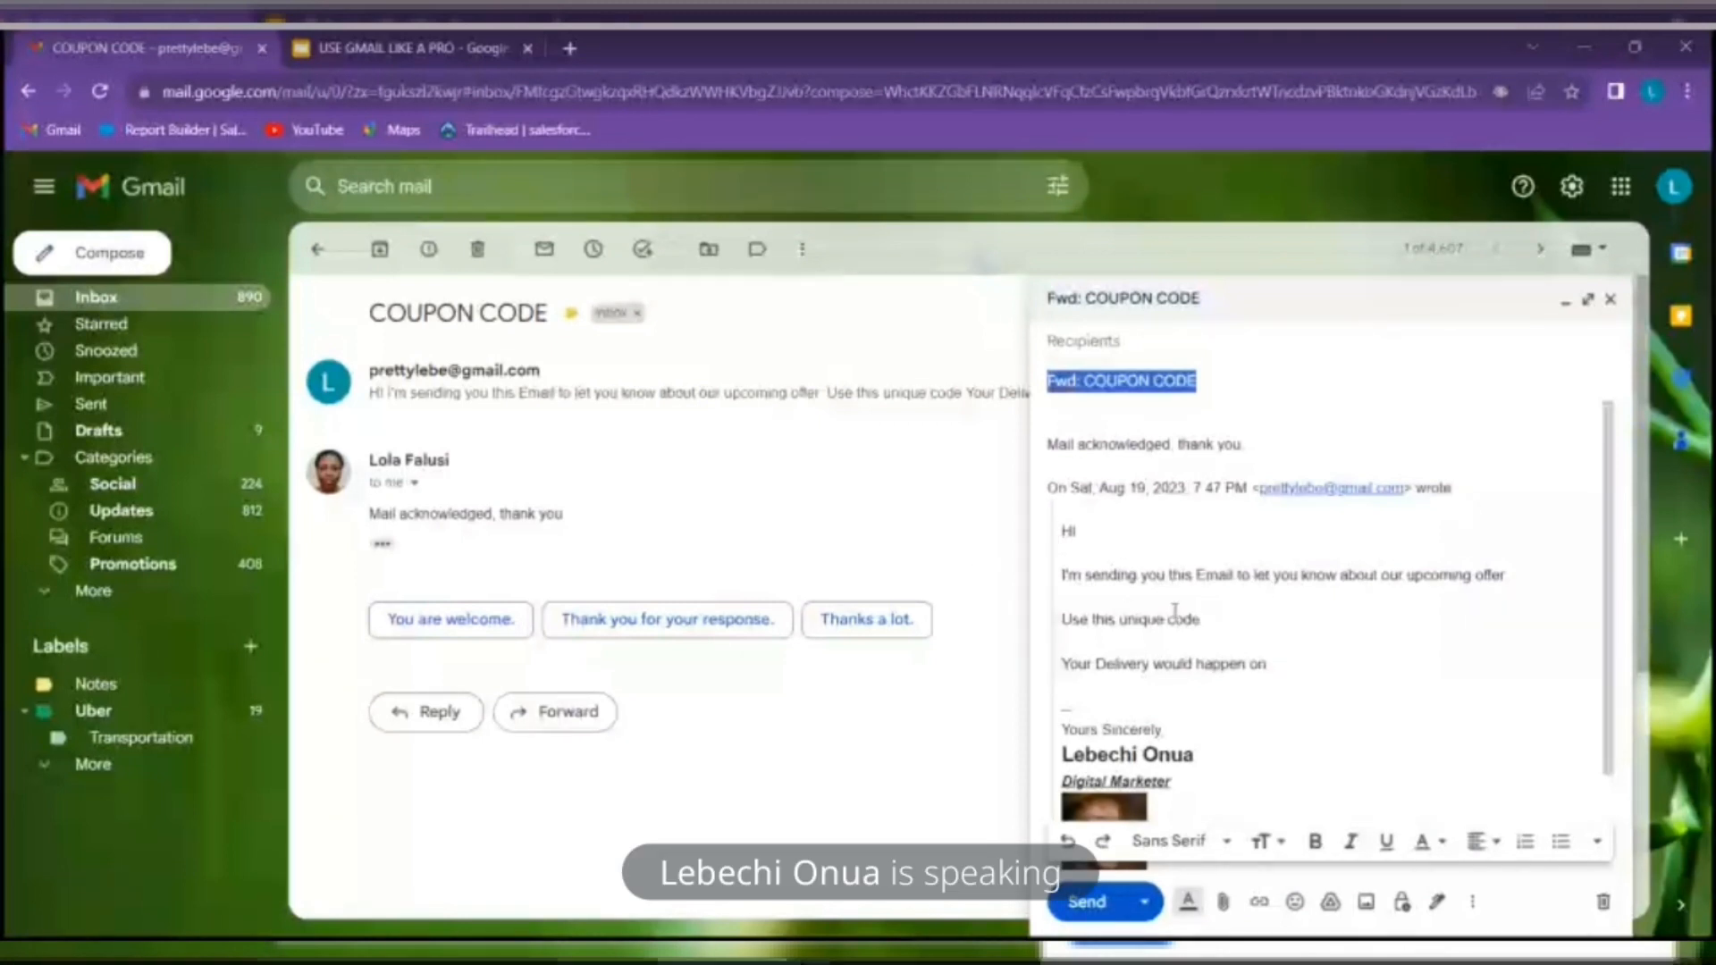
{"action": "left_click", "coordinate": [1278, 386]}
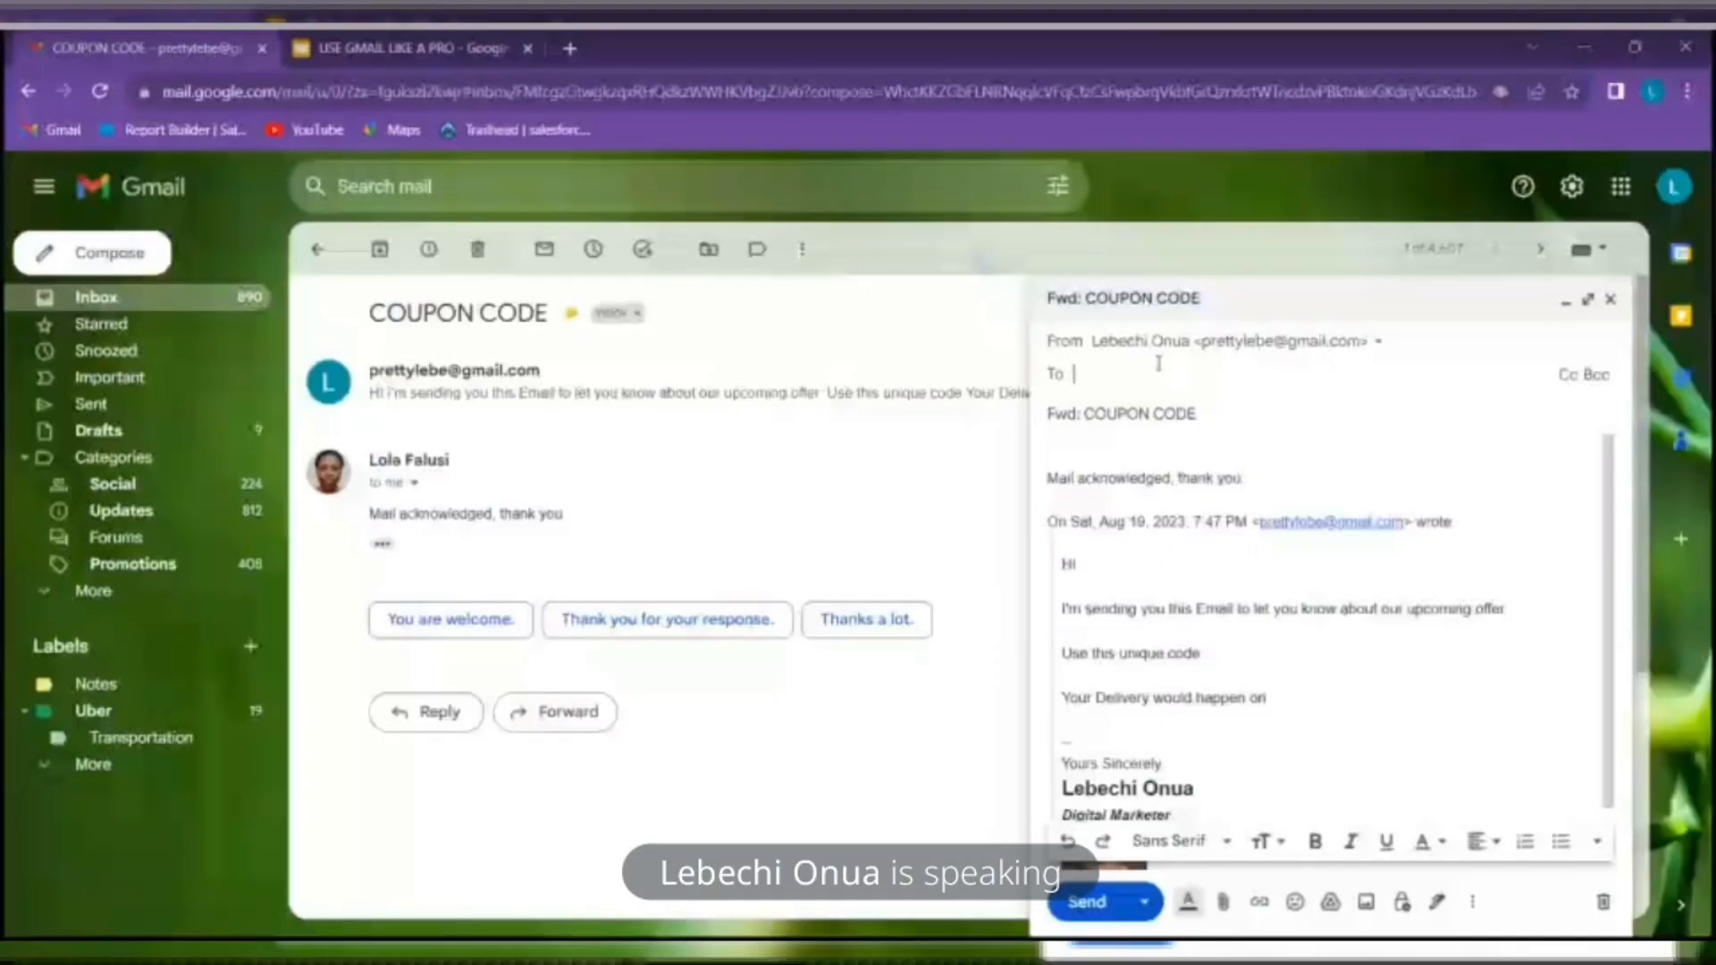
{"action": "key", "text": "Return"}
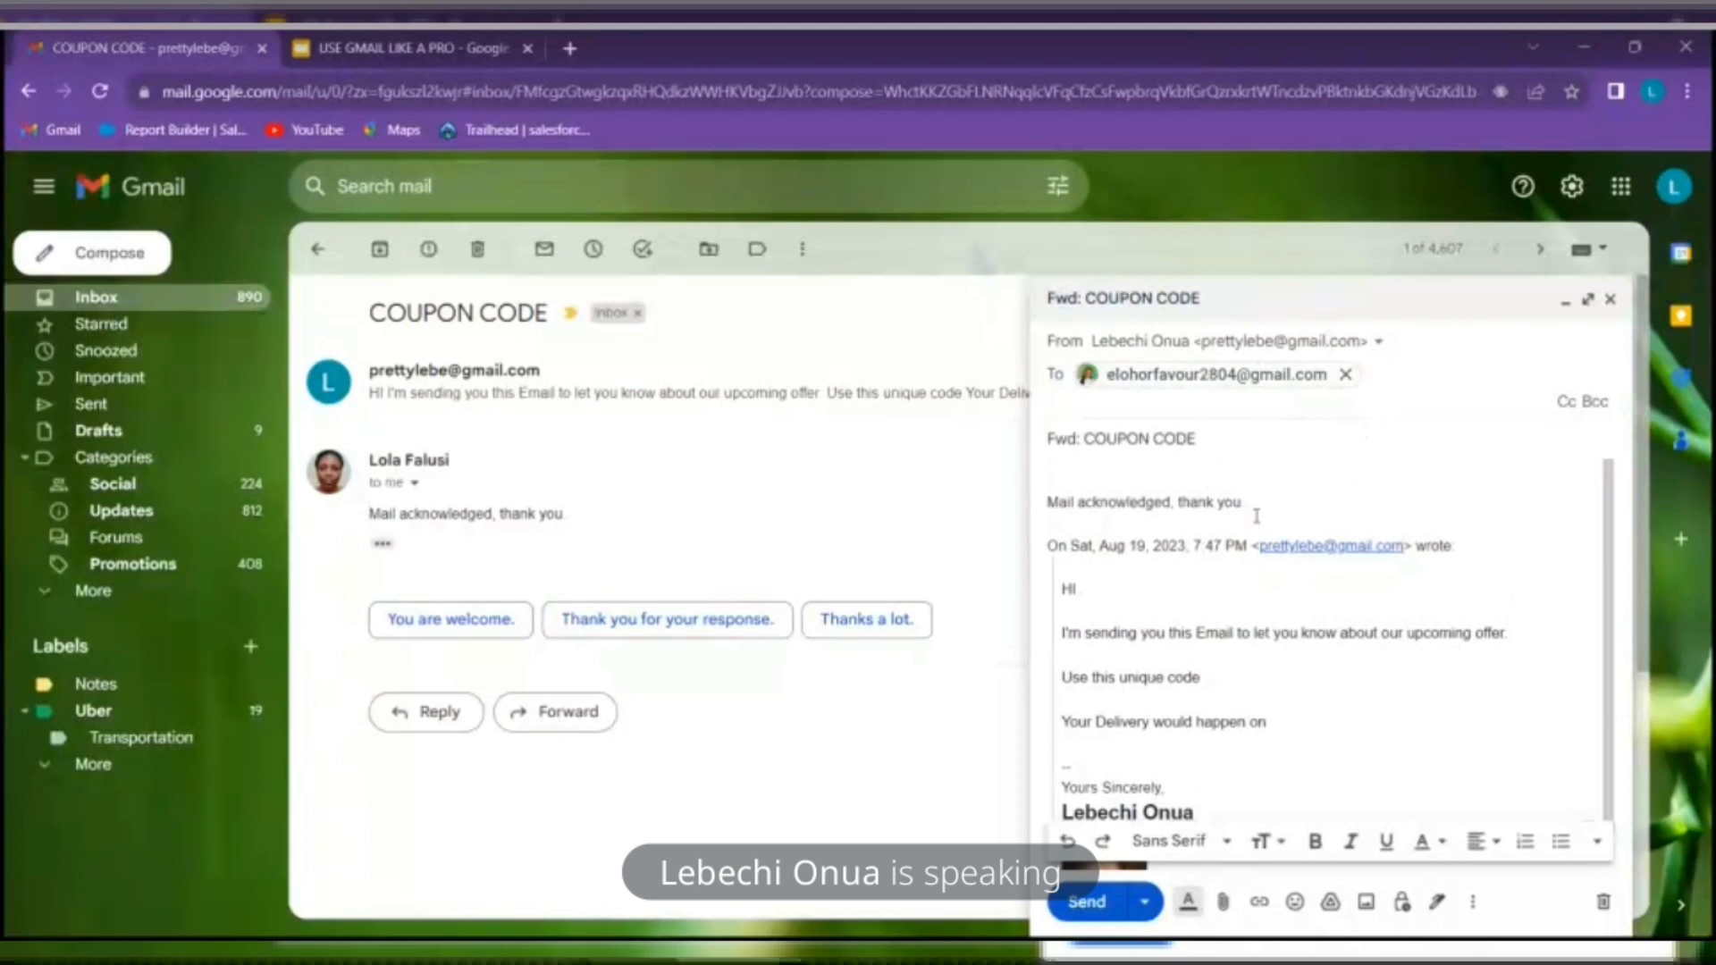
{"action": "left_click", "coordinate": [1288, 553]}
{"action": "scroll", "coordinate": [1288, 553], "scroll_direction": "down", "scroll_amount": 1}
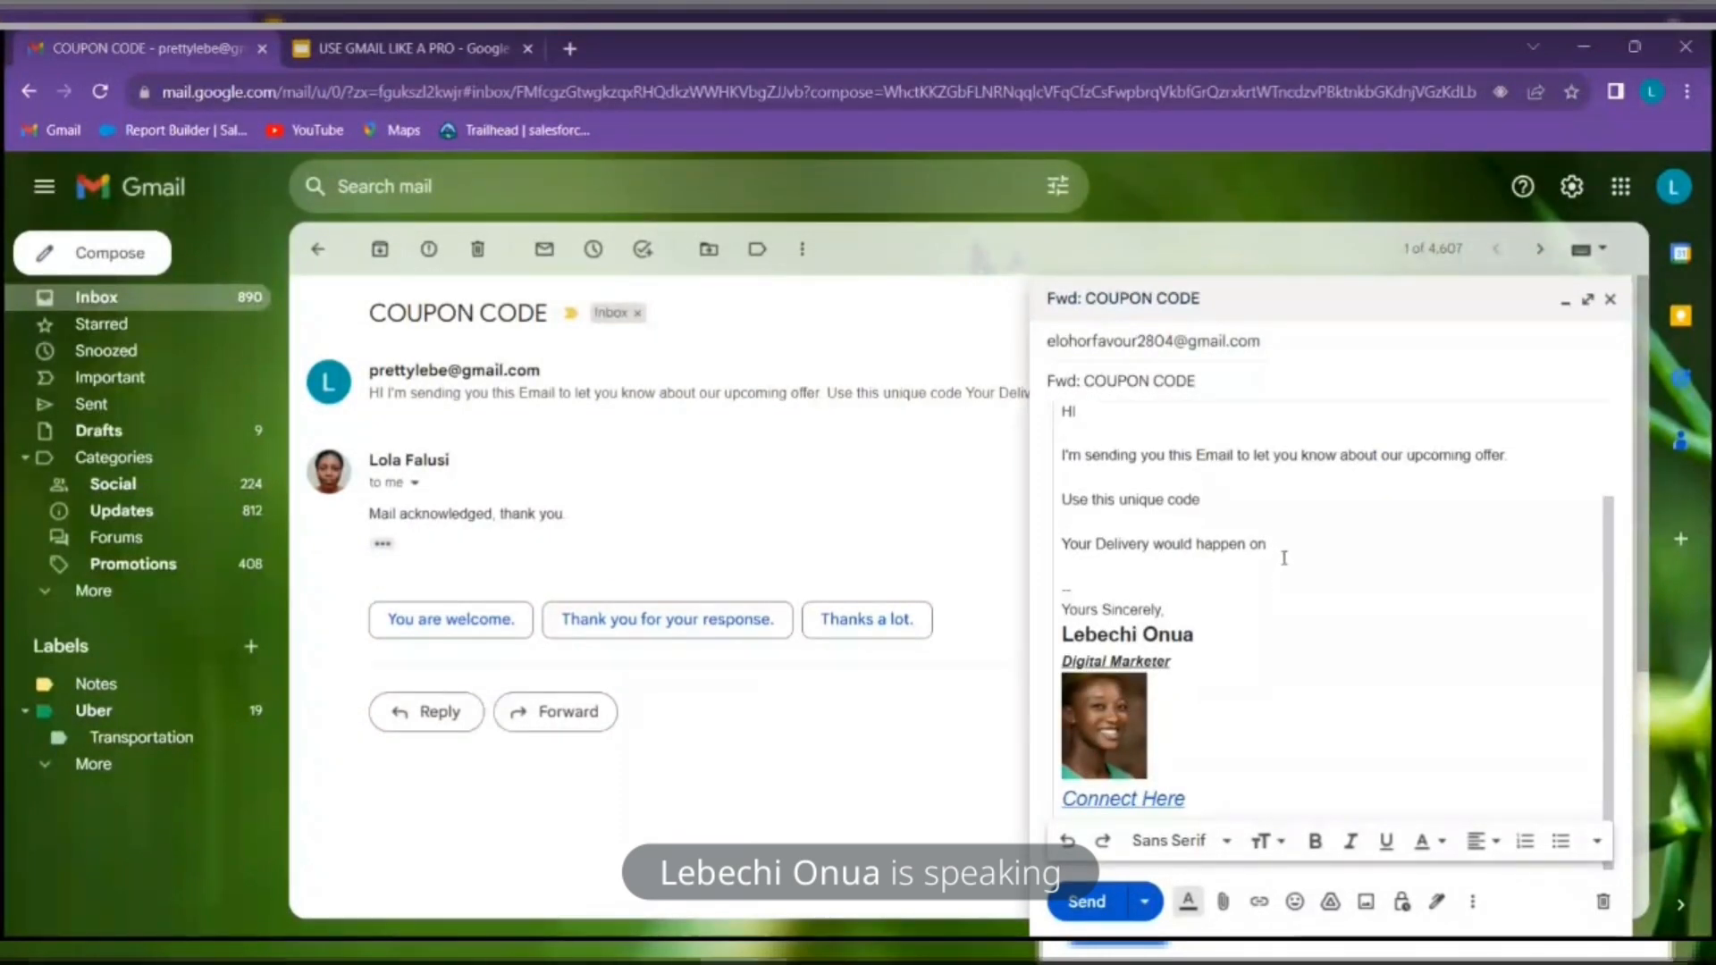
{"action": "scroll", "coordinate": [1291, 554], "scroll_direction": "up", "scroll_amount": 2}
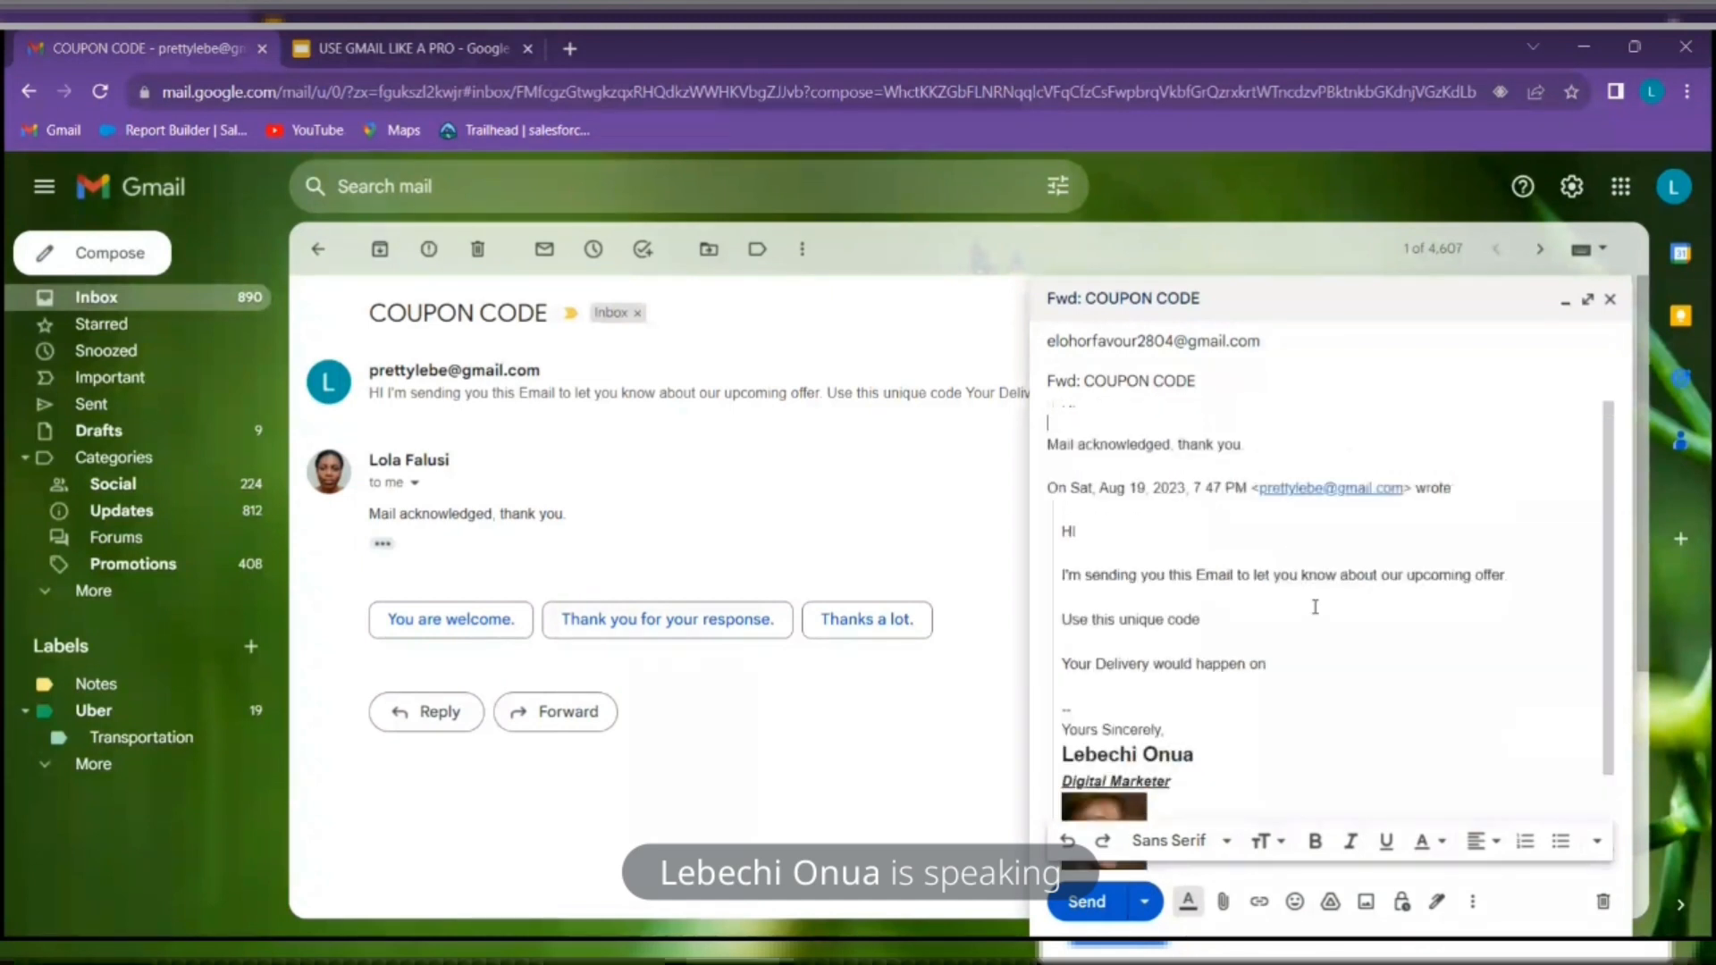
{"action": "left_click", "coordinate": [1086, 902]}
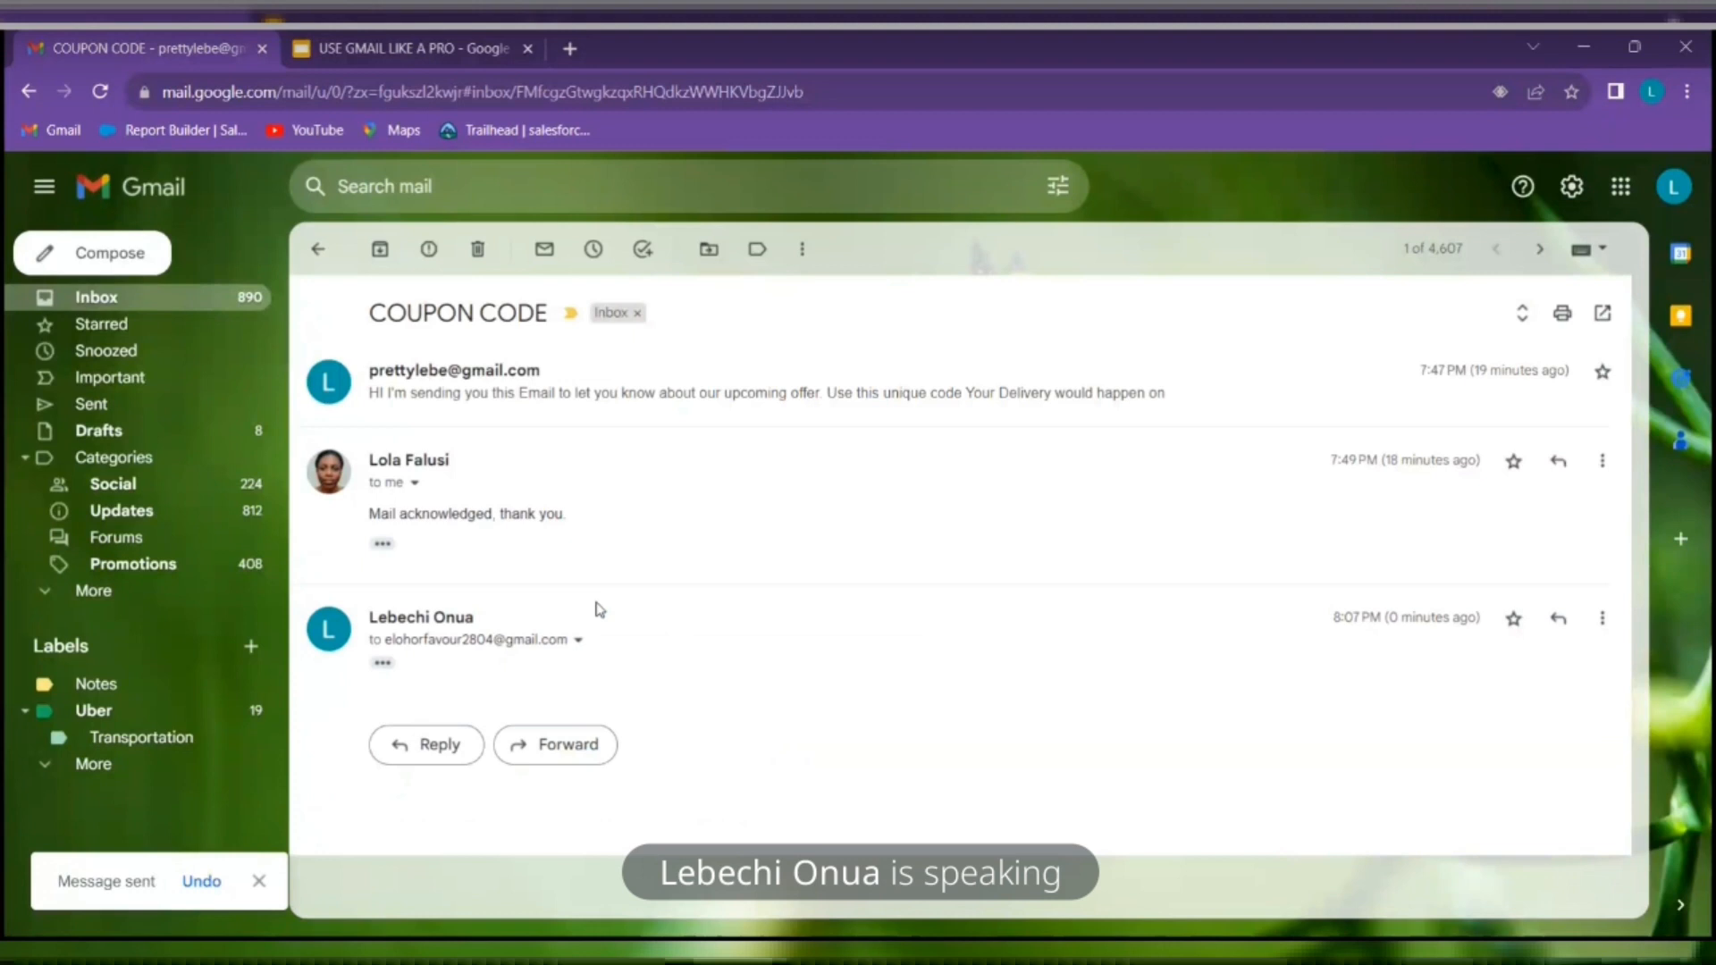
Start a reply on the COUPON CODE thread, discard it, and return to Inbox
{"action": "left_click", "coordinate": [432, 745]}
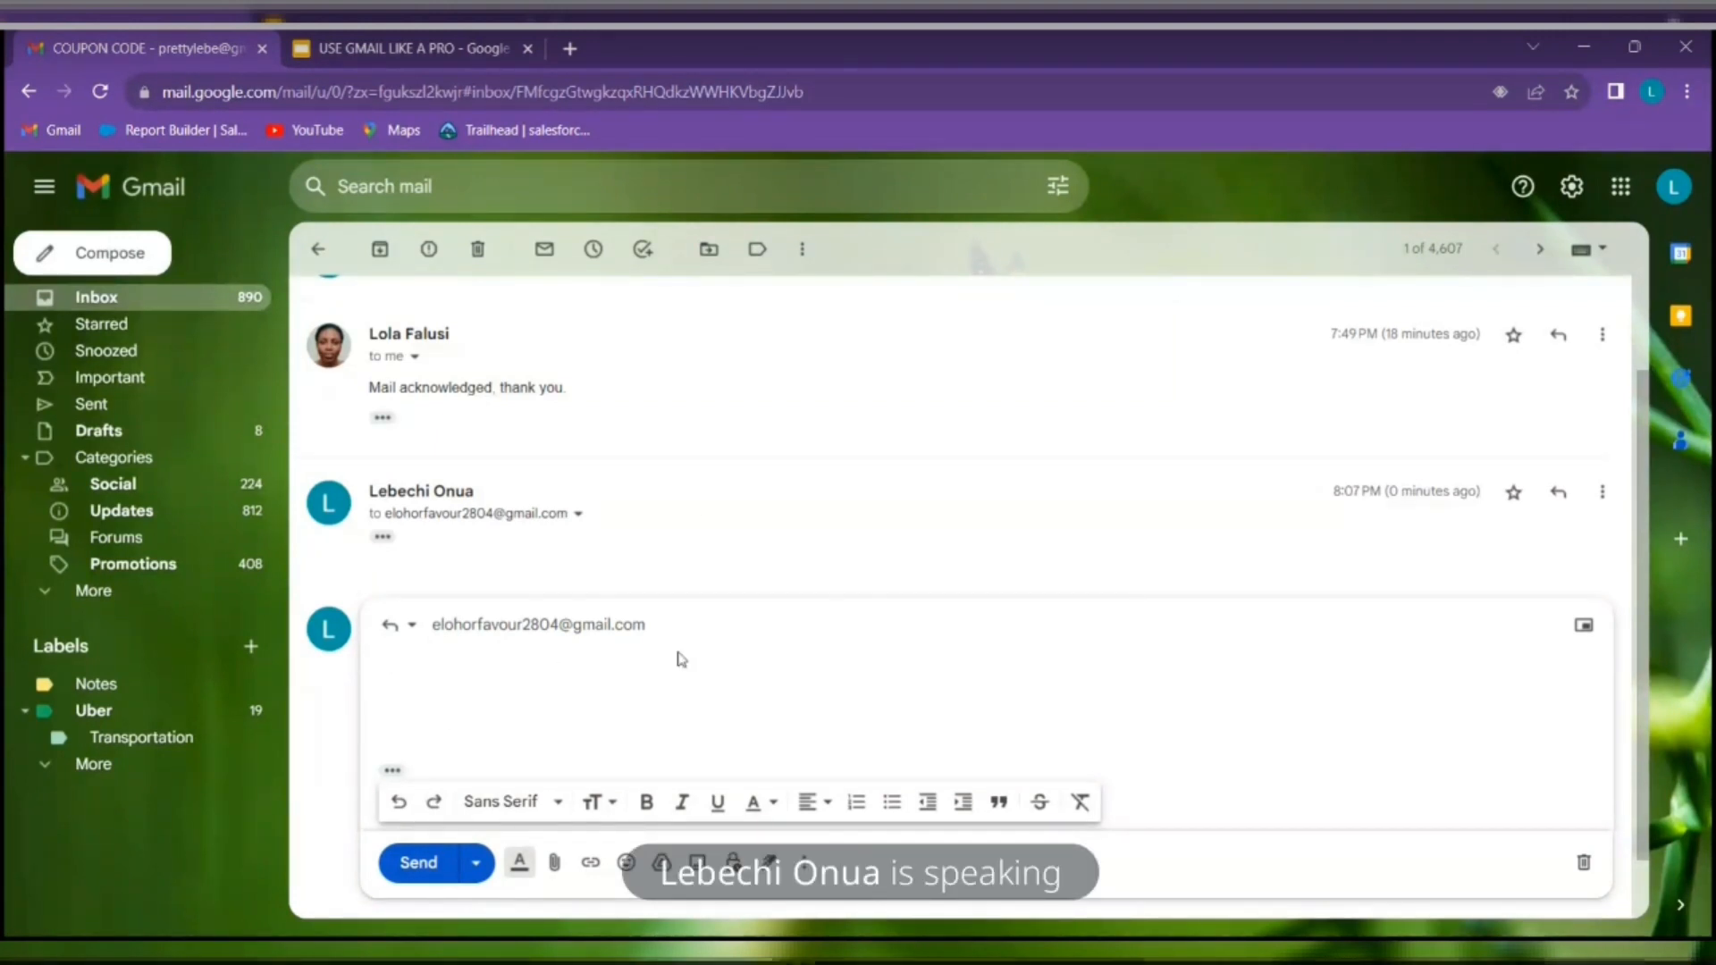
{"action": "left_click", "coordinate": [1584, 864]}
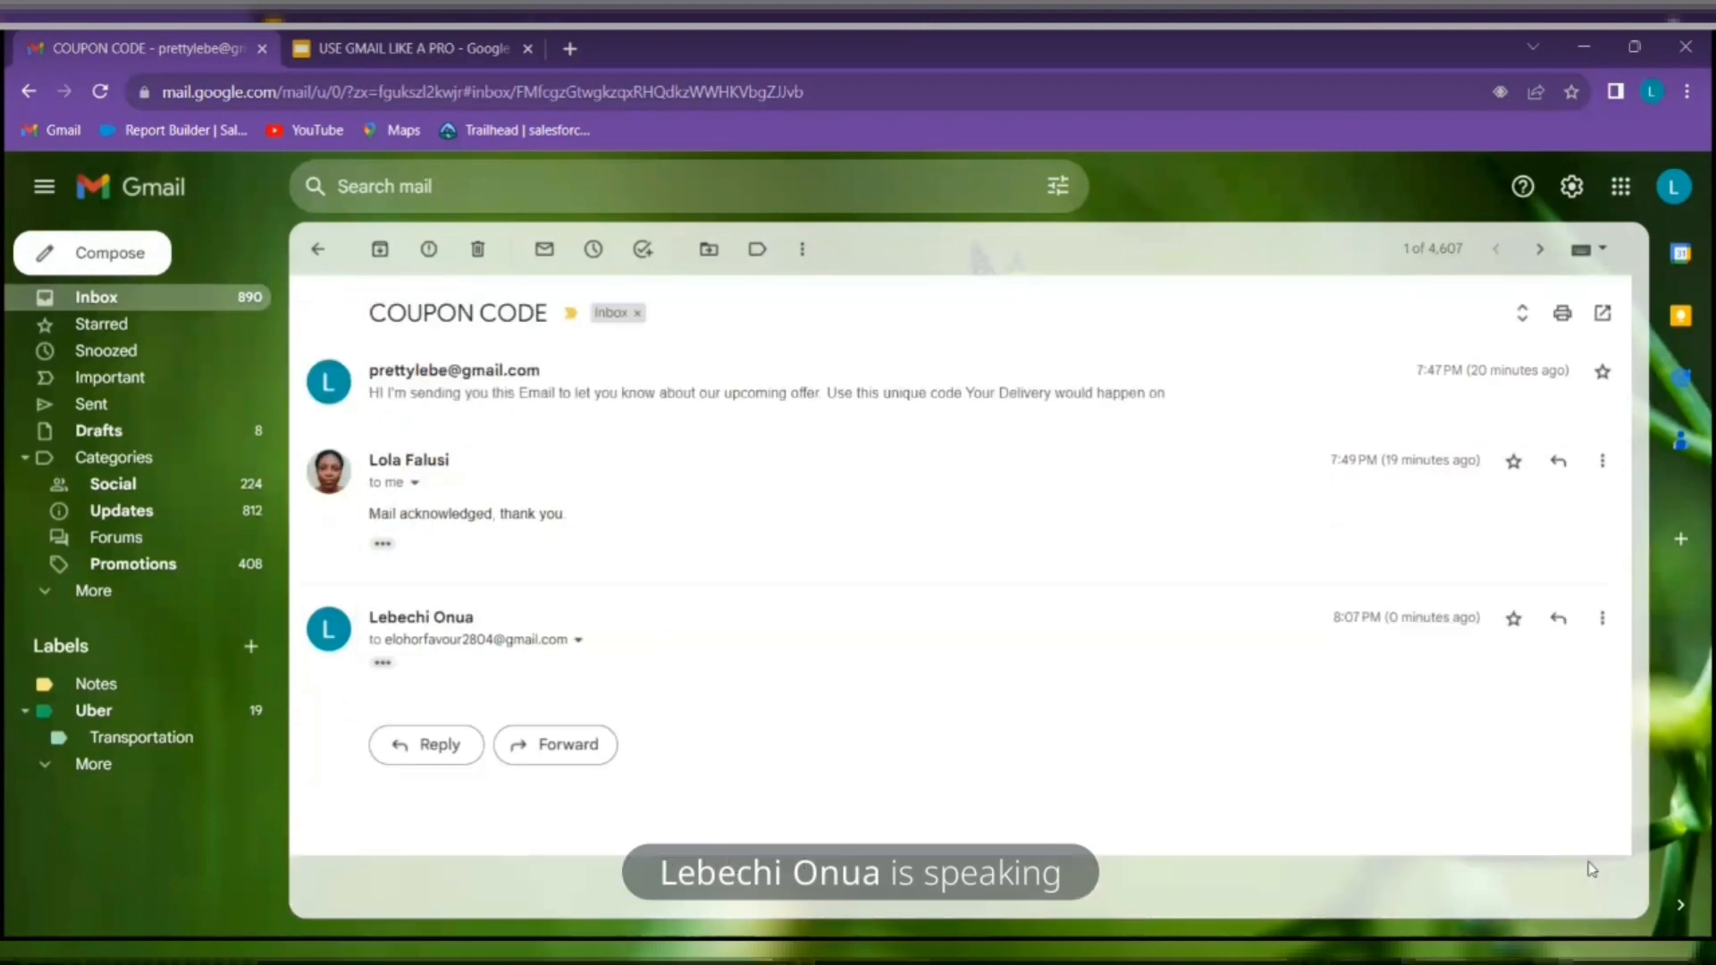
{"action": "left_click", "coordinate": [318, 250]}
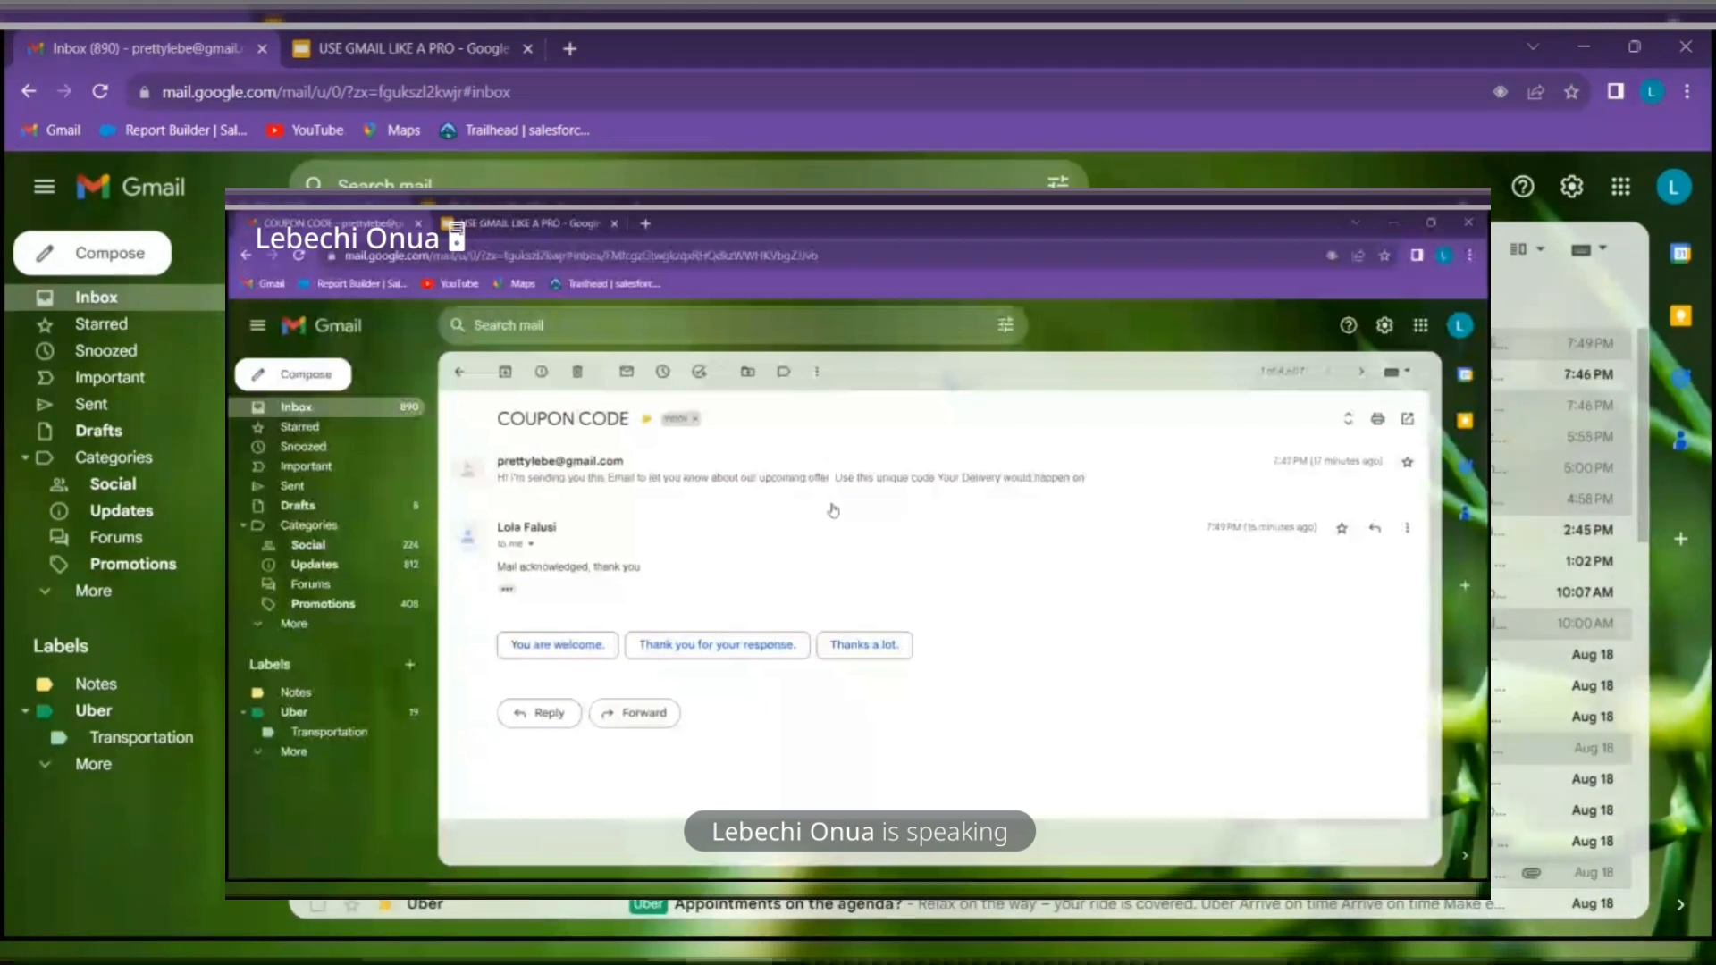
Reopen COUPON CODE, expand and collapse its quoted text, then switch to the USE GMAIL LIKE A PRO slides
{"action": "left_click", "coordinate": [805, 344]}
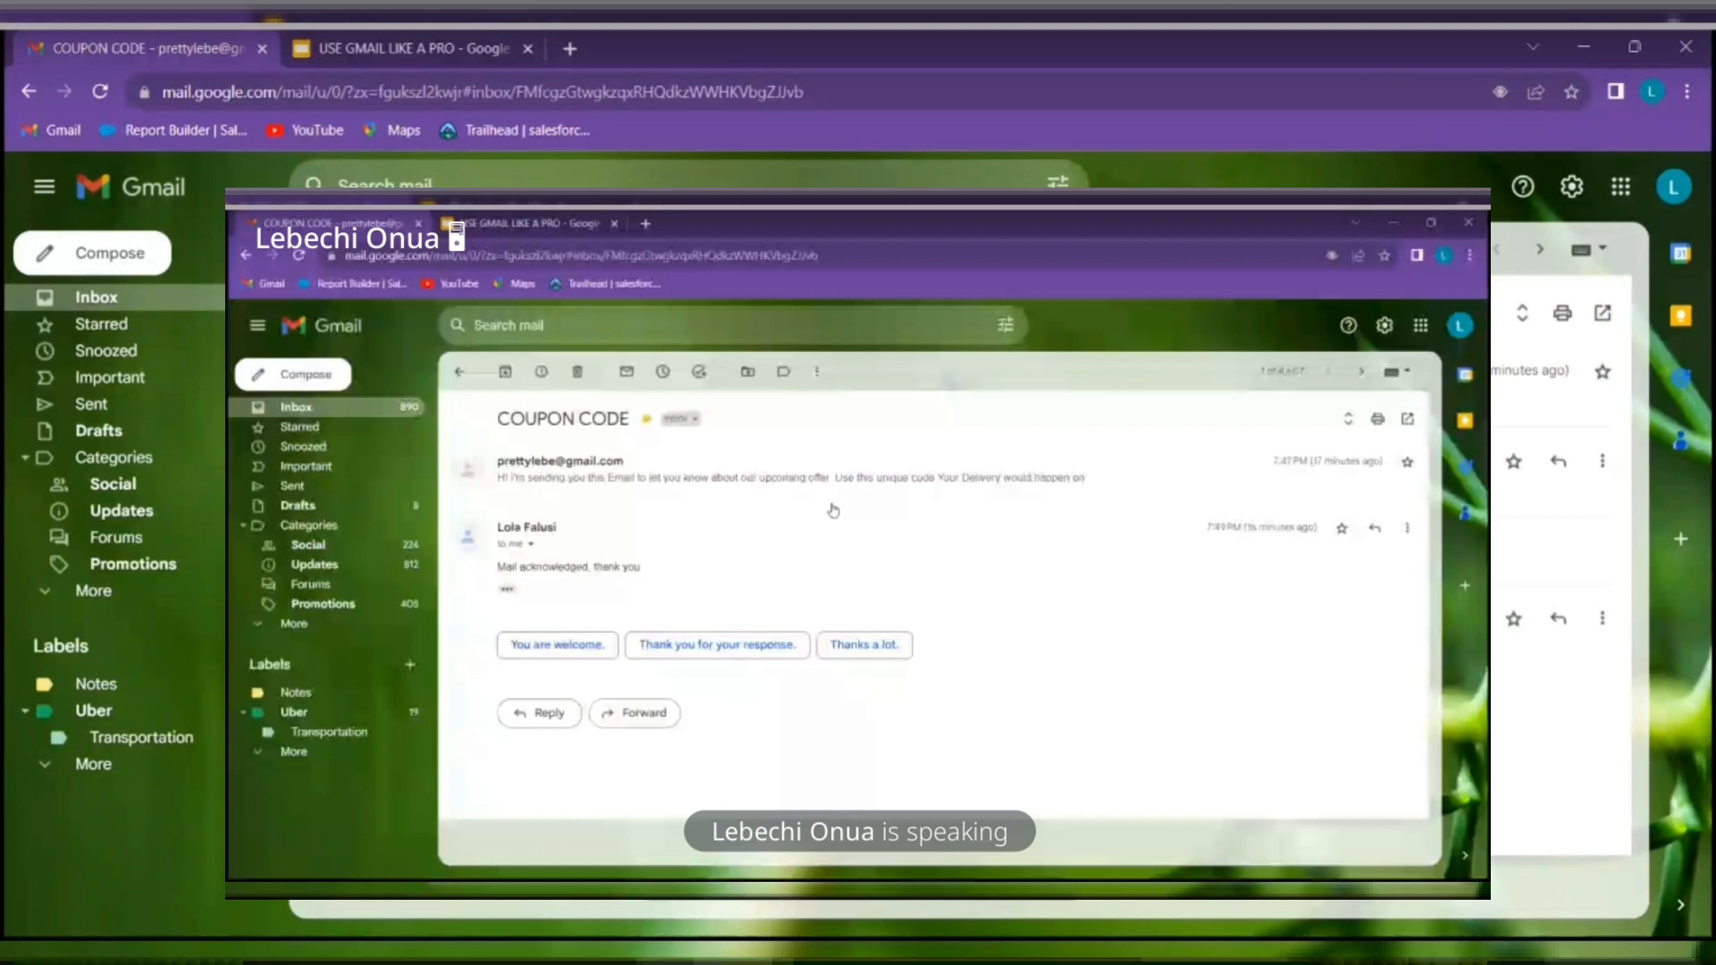
{"action": "left_click", "coordinate": [381, 545]}
{"action": "scroll", "coordinate": [961, 572], "scroll_direction": "down", "scroll_amount": 1}
{"action": "scroll", "coordinate": [404, 551], "scroll_direction": "down", "scroll_amount": 4}
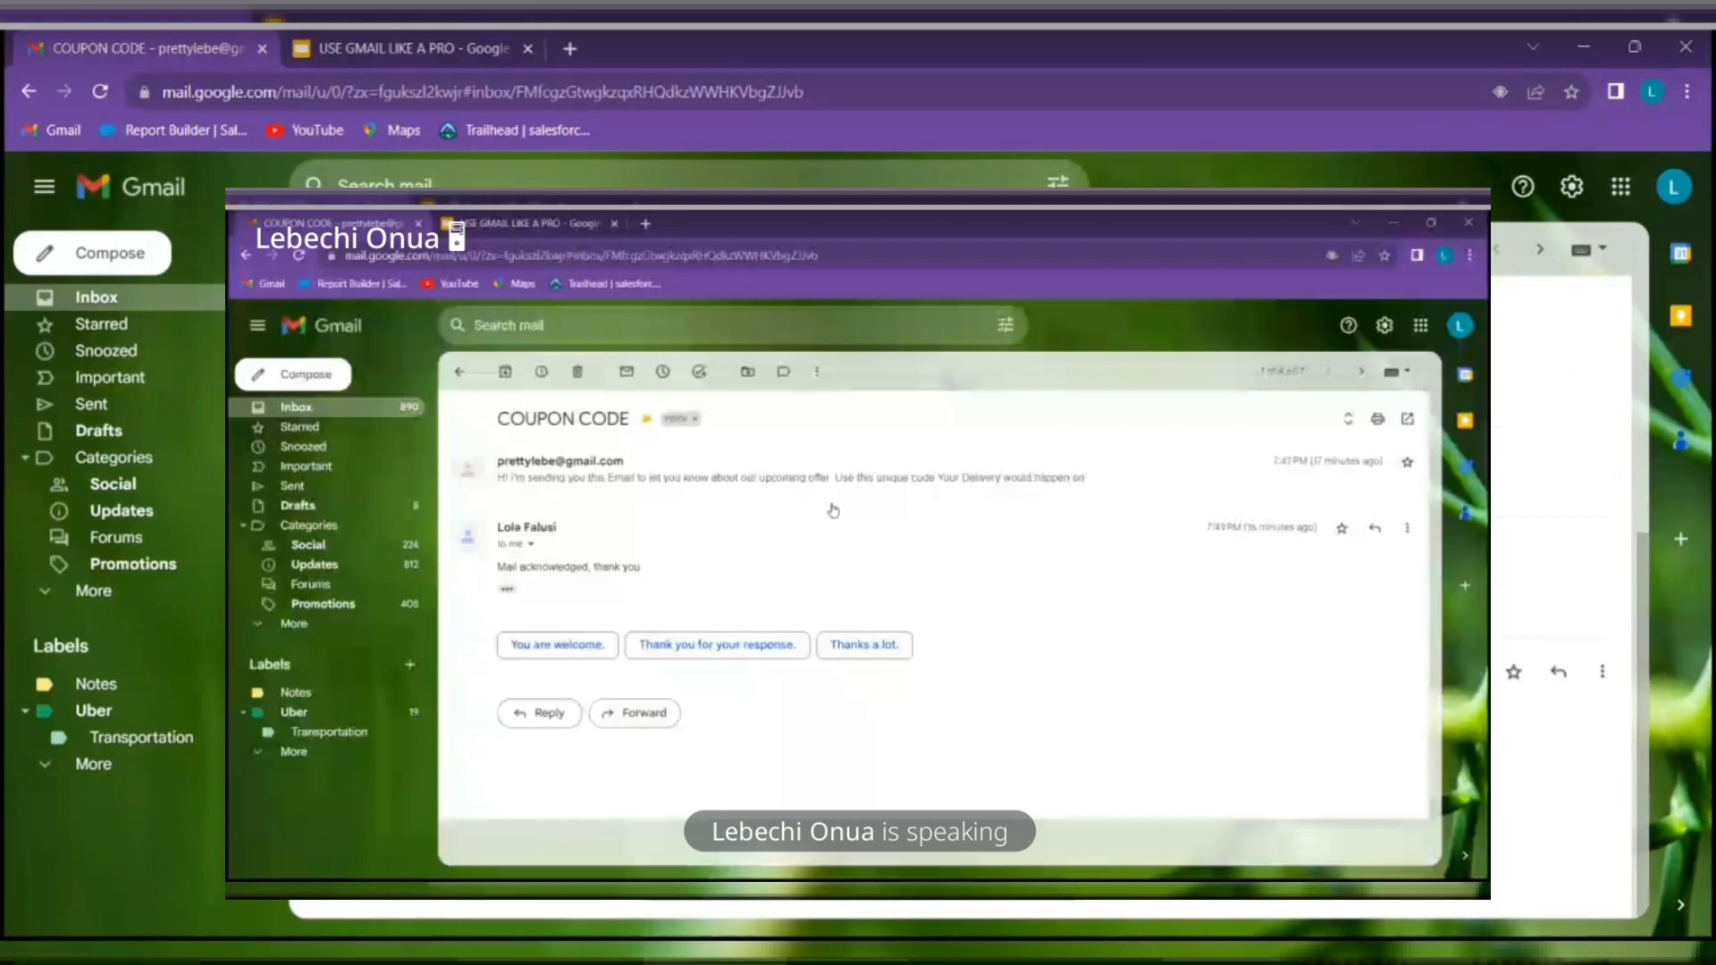
{"action": "scroll", "coordinate": [404, 552], "scroll_direction": "up", "scroll_amount": 4}
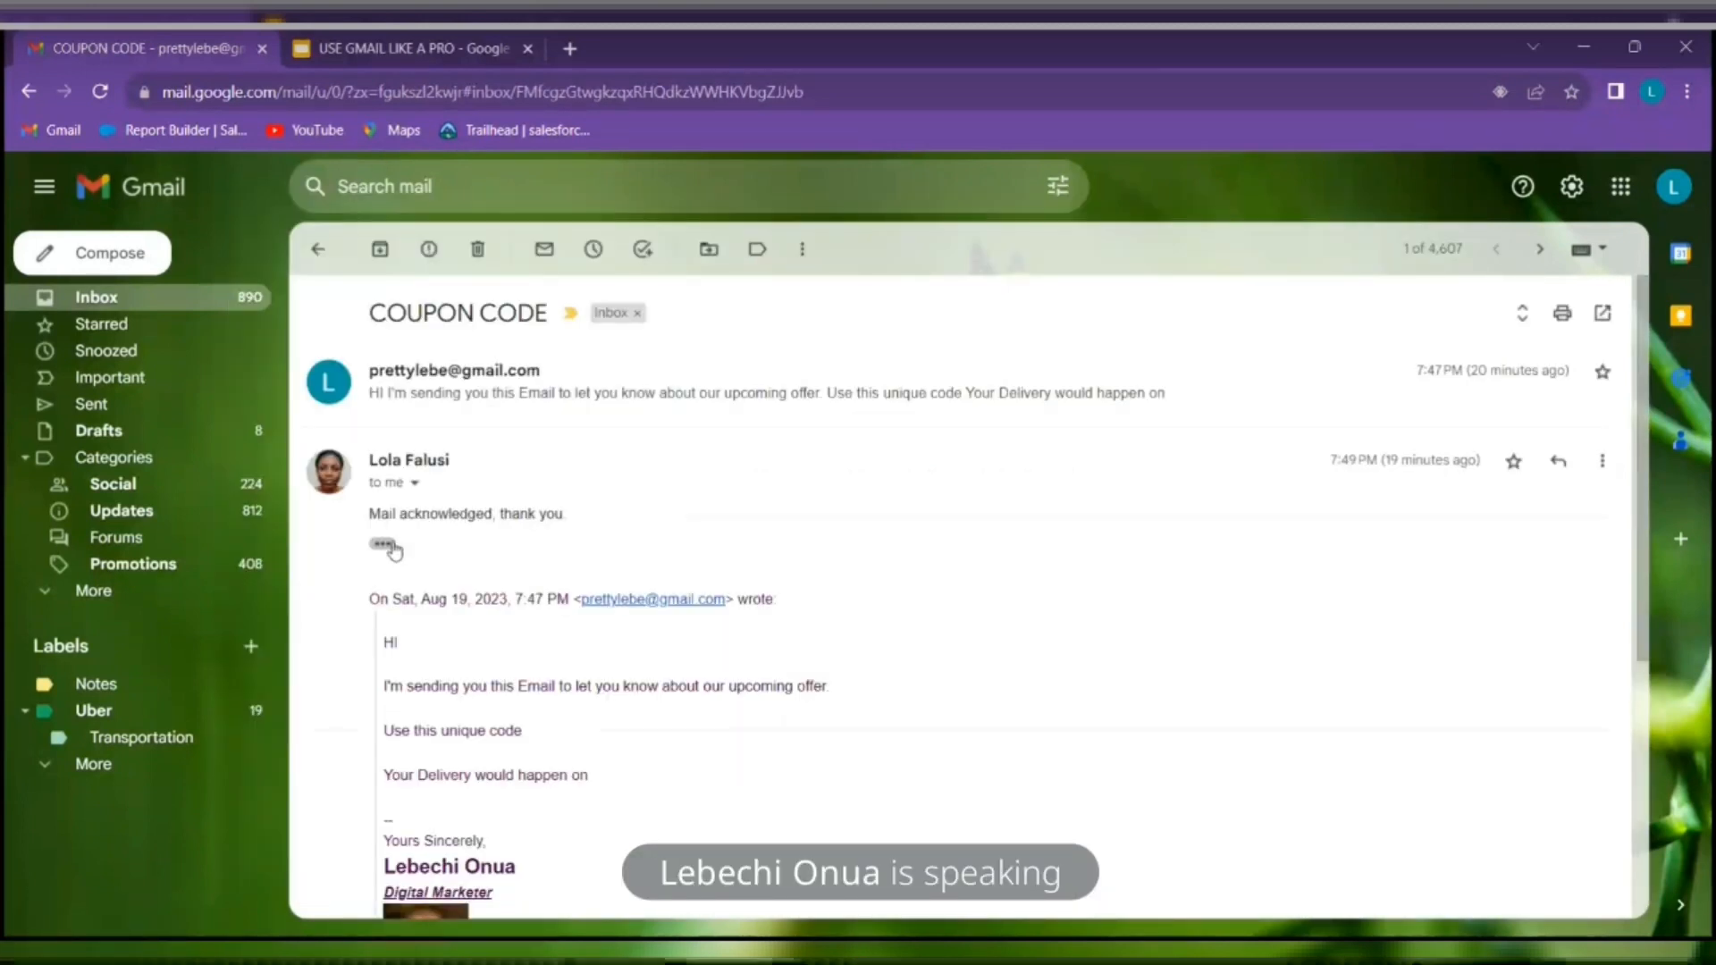
{"action": "left_click", "coordinate": [392, 545]}
{"action": "left_click", "coordinate": [421, 41]}
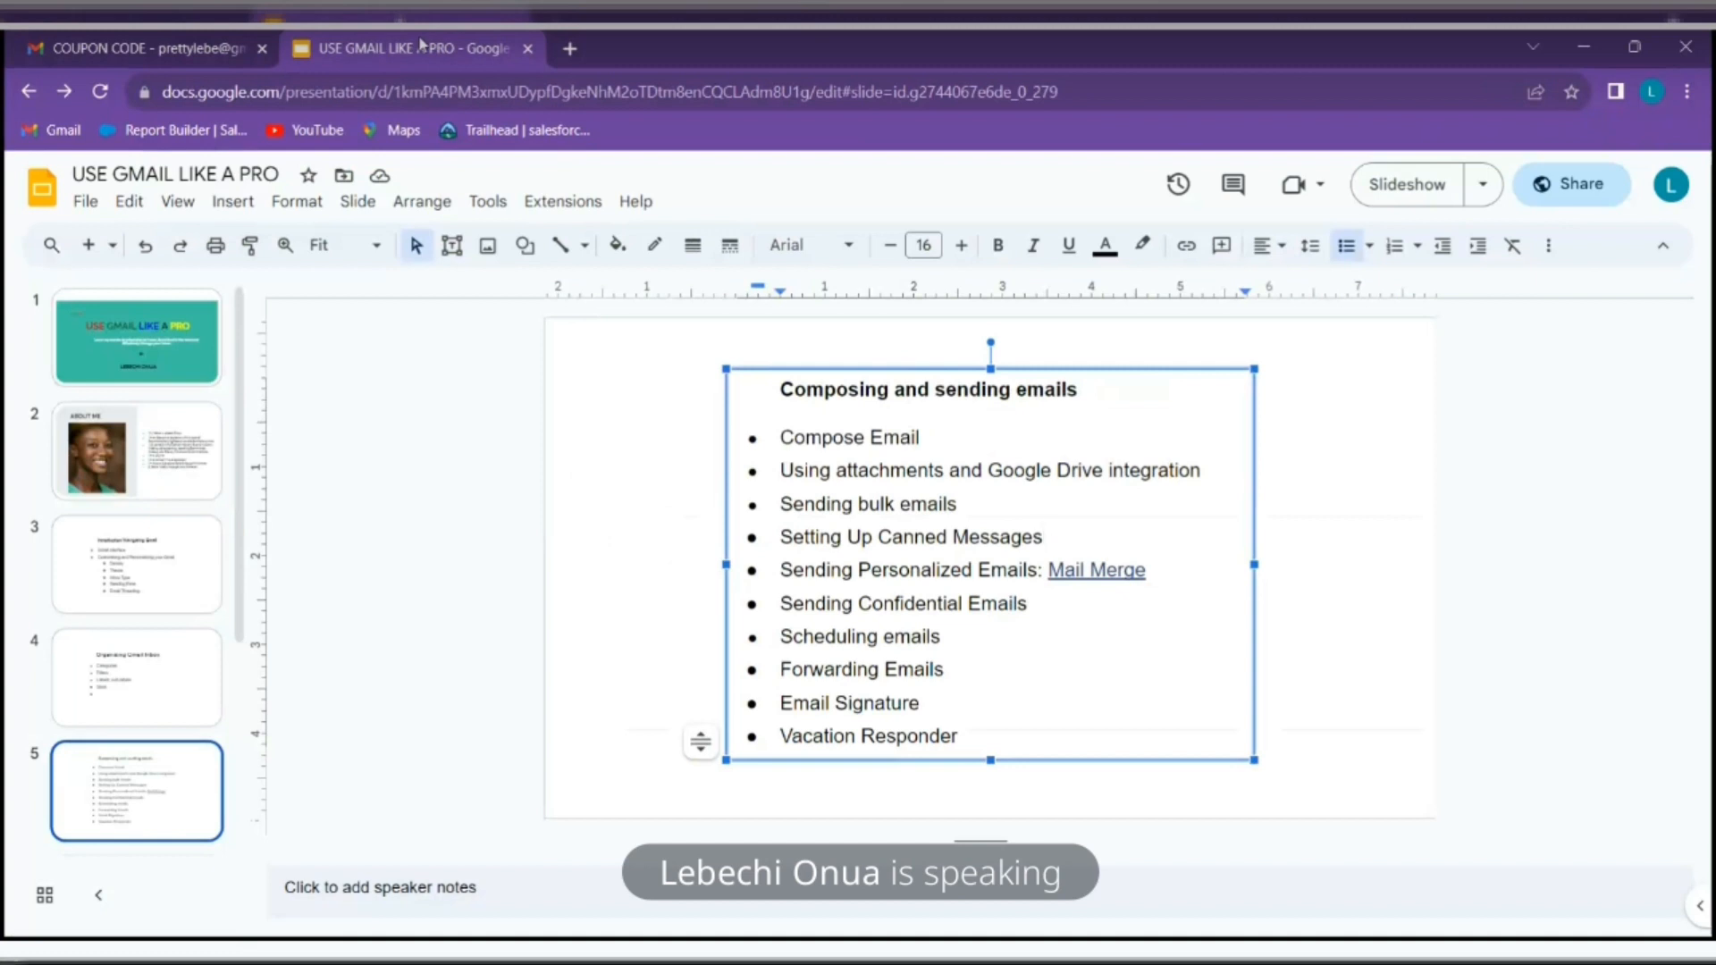
Scroll the filmstrip and select slide 6, GOOGLE WORKSPACE MASTERY
{"action": "scroll", "coordinate": [233, 492], "scroll_direction": "down", "scroll_amount": 1}
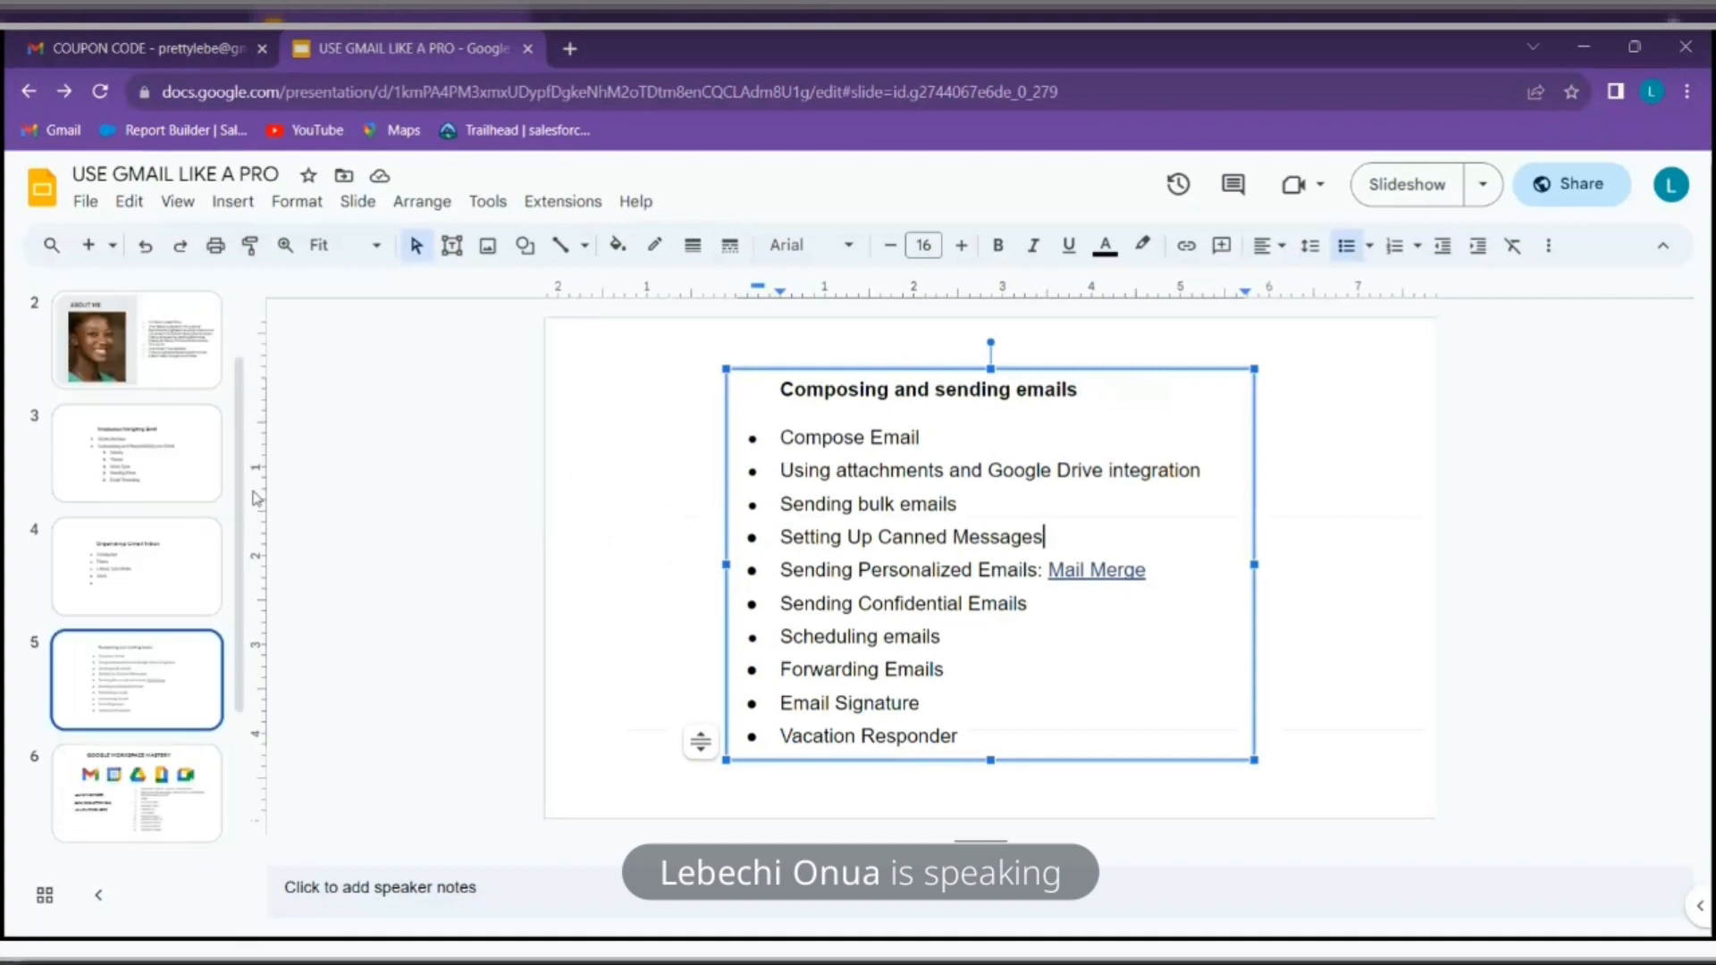
{"action": "scroll", "coordinate": [210, 554], "scroll_direction": "down", "scroll_amount": 2}
{"action": "left_click", "coordinate": [203, 570]}
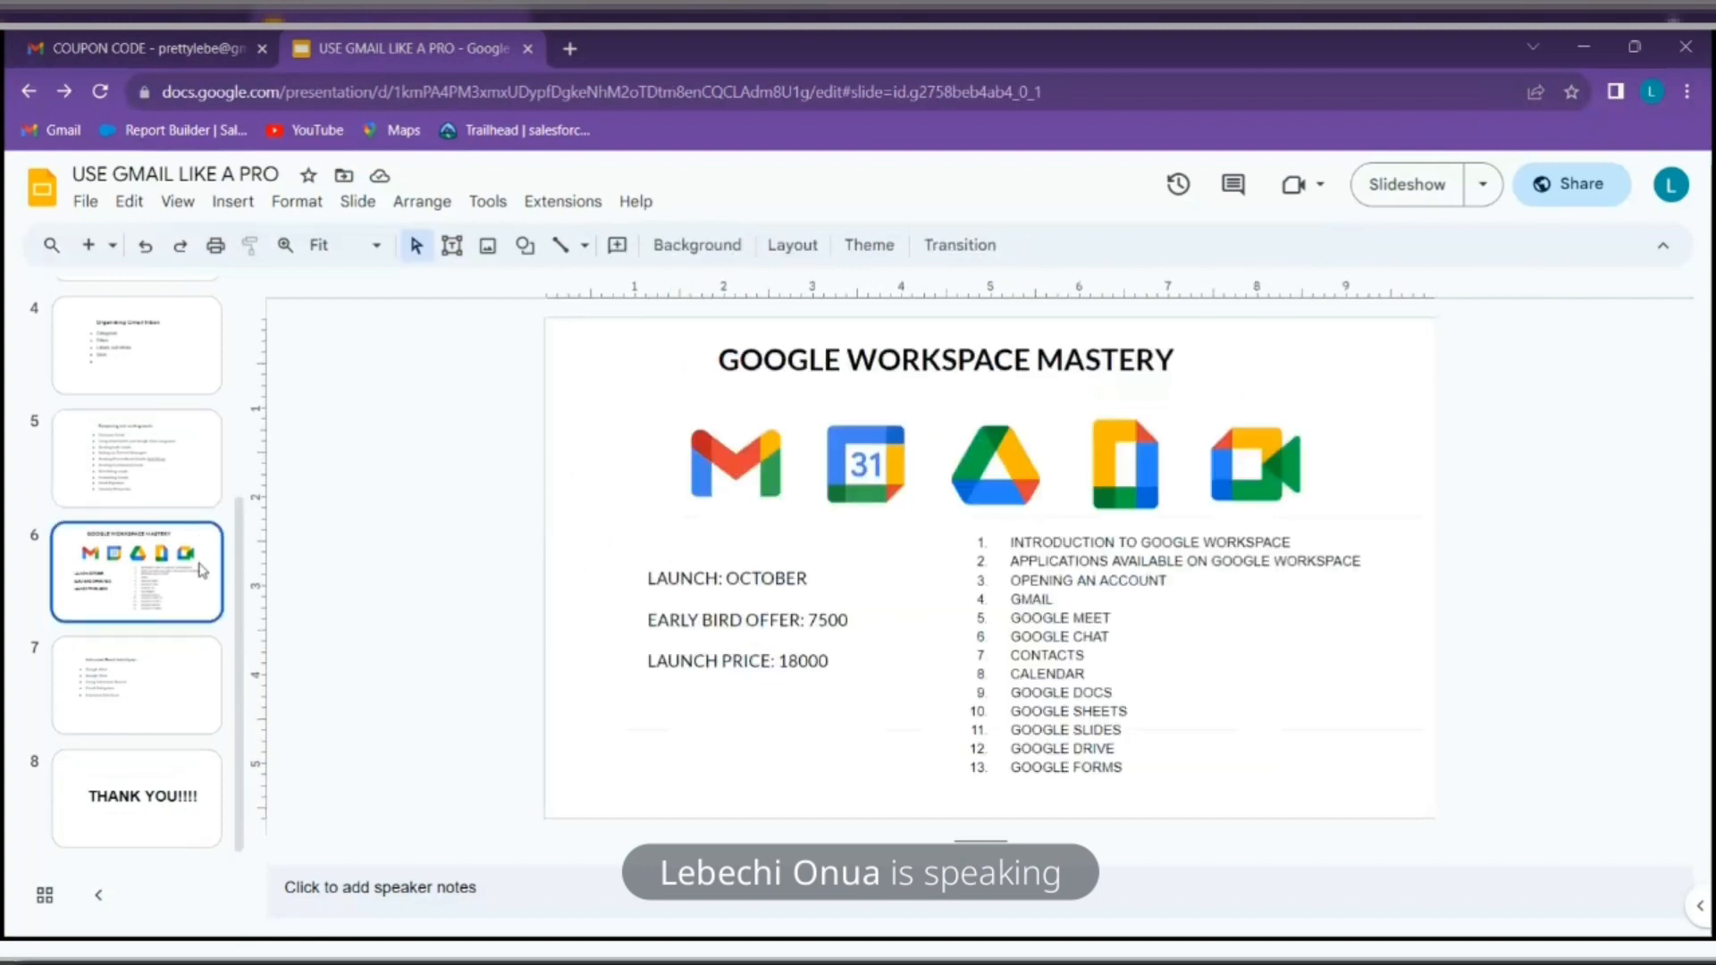
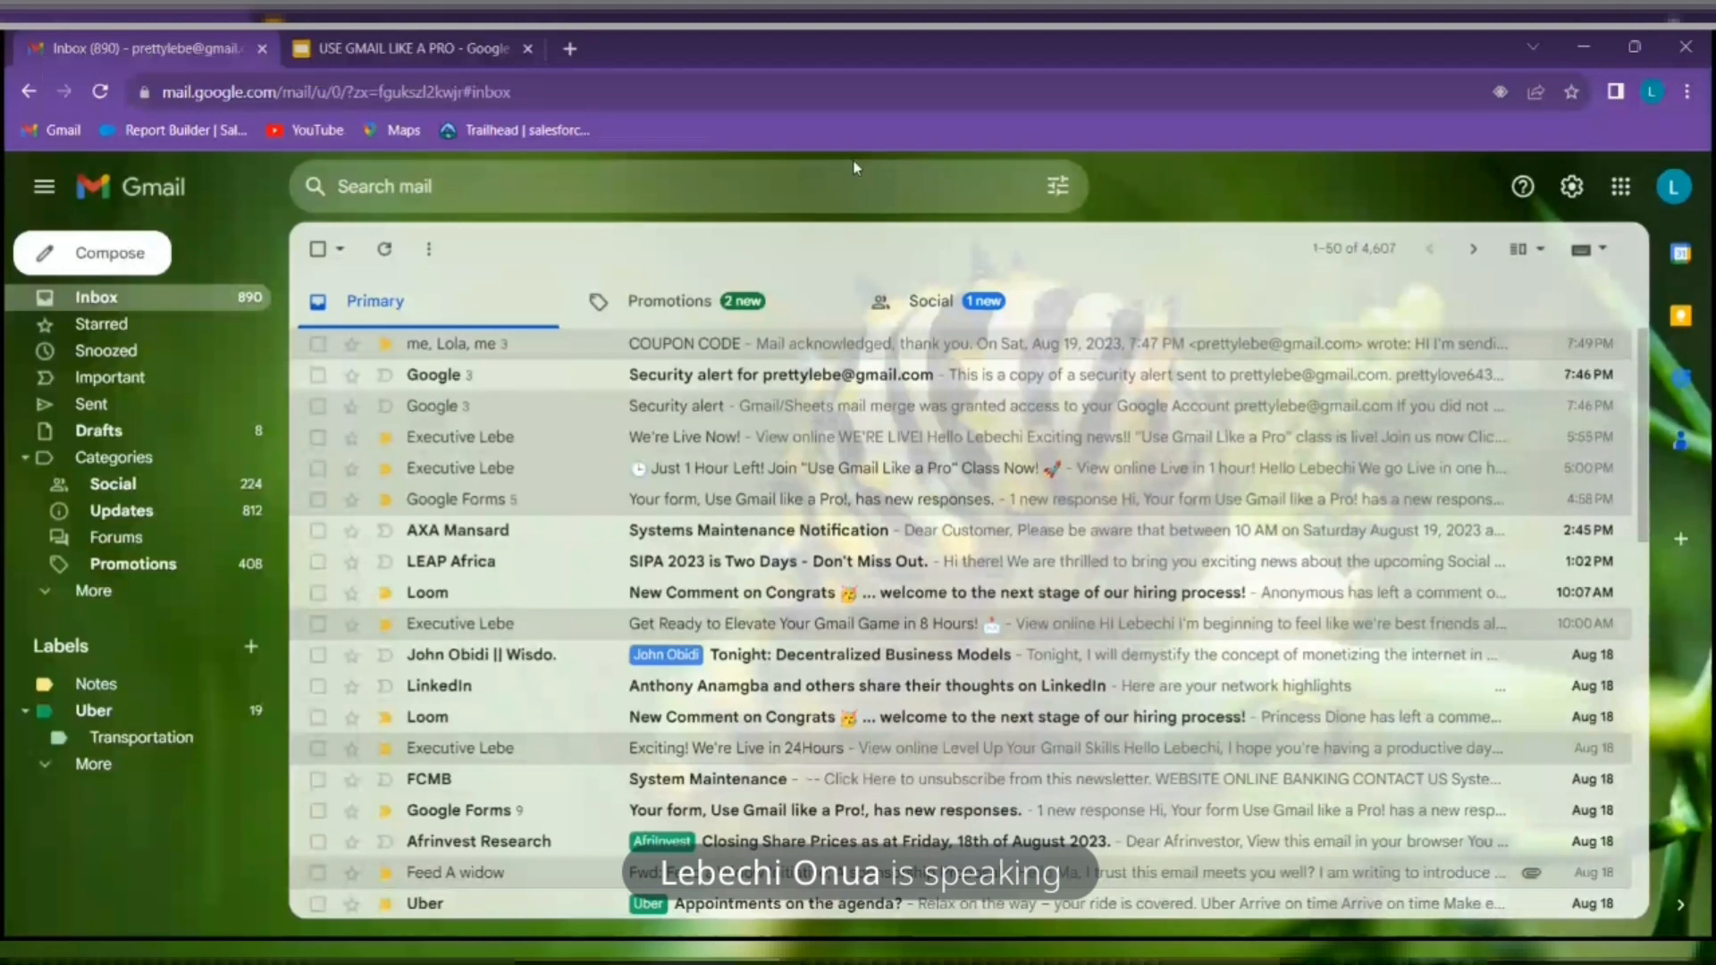
Enable 'Show the Meet section in the main menu' in the Chat and Meet settings and save
{"action": "left_click", "coordinate": [1575, 186]}
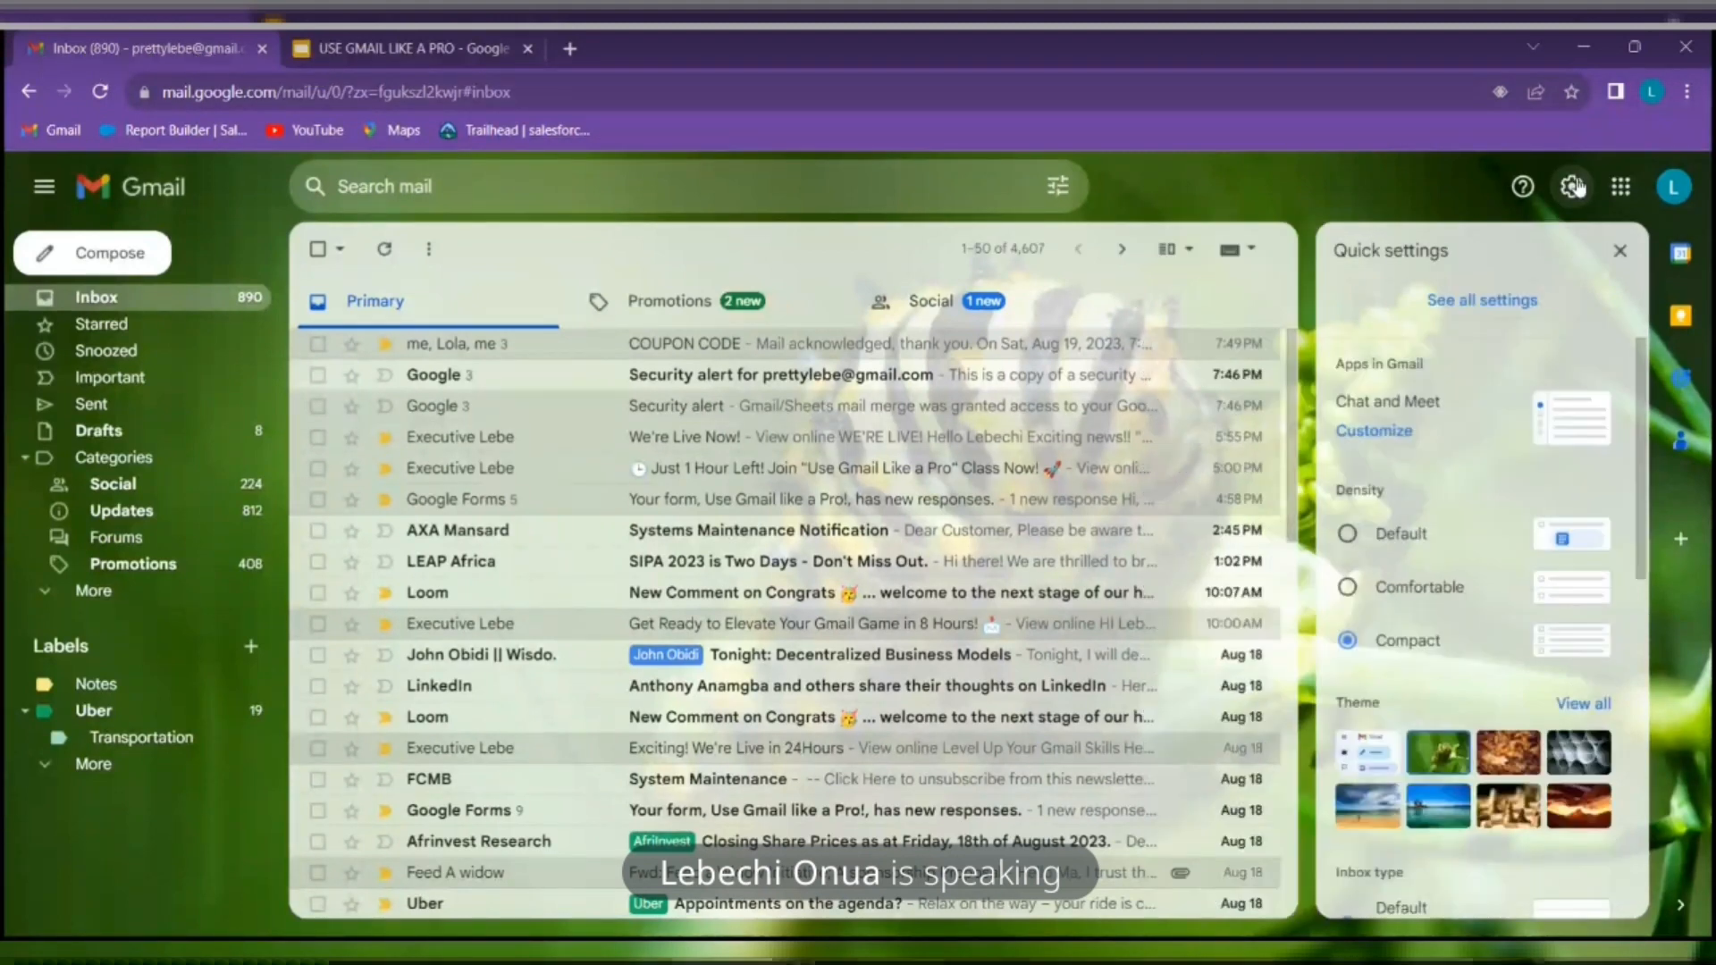
{"action": "left_click", "coordinate": [1551, 304]}
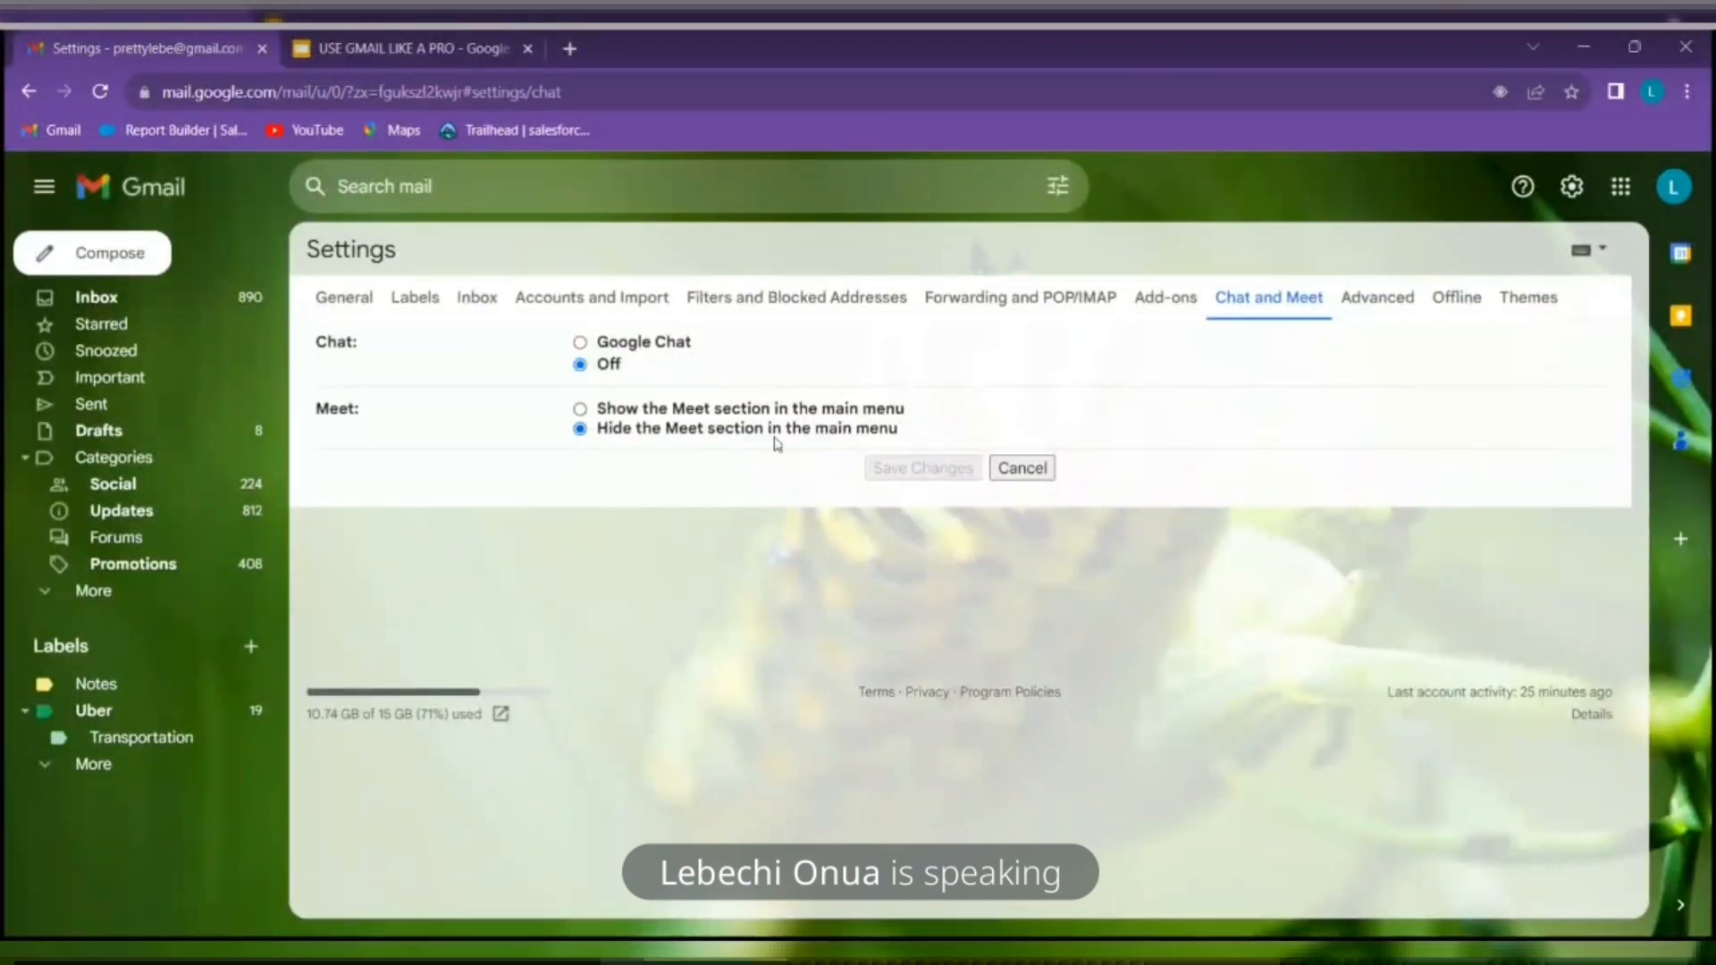
{"action": "left_click", "coordinate": [580, 408]}
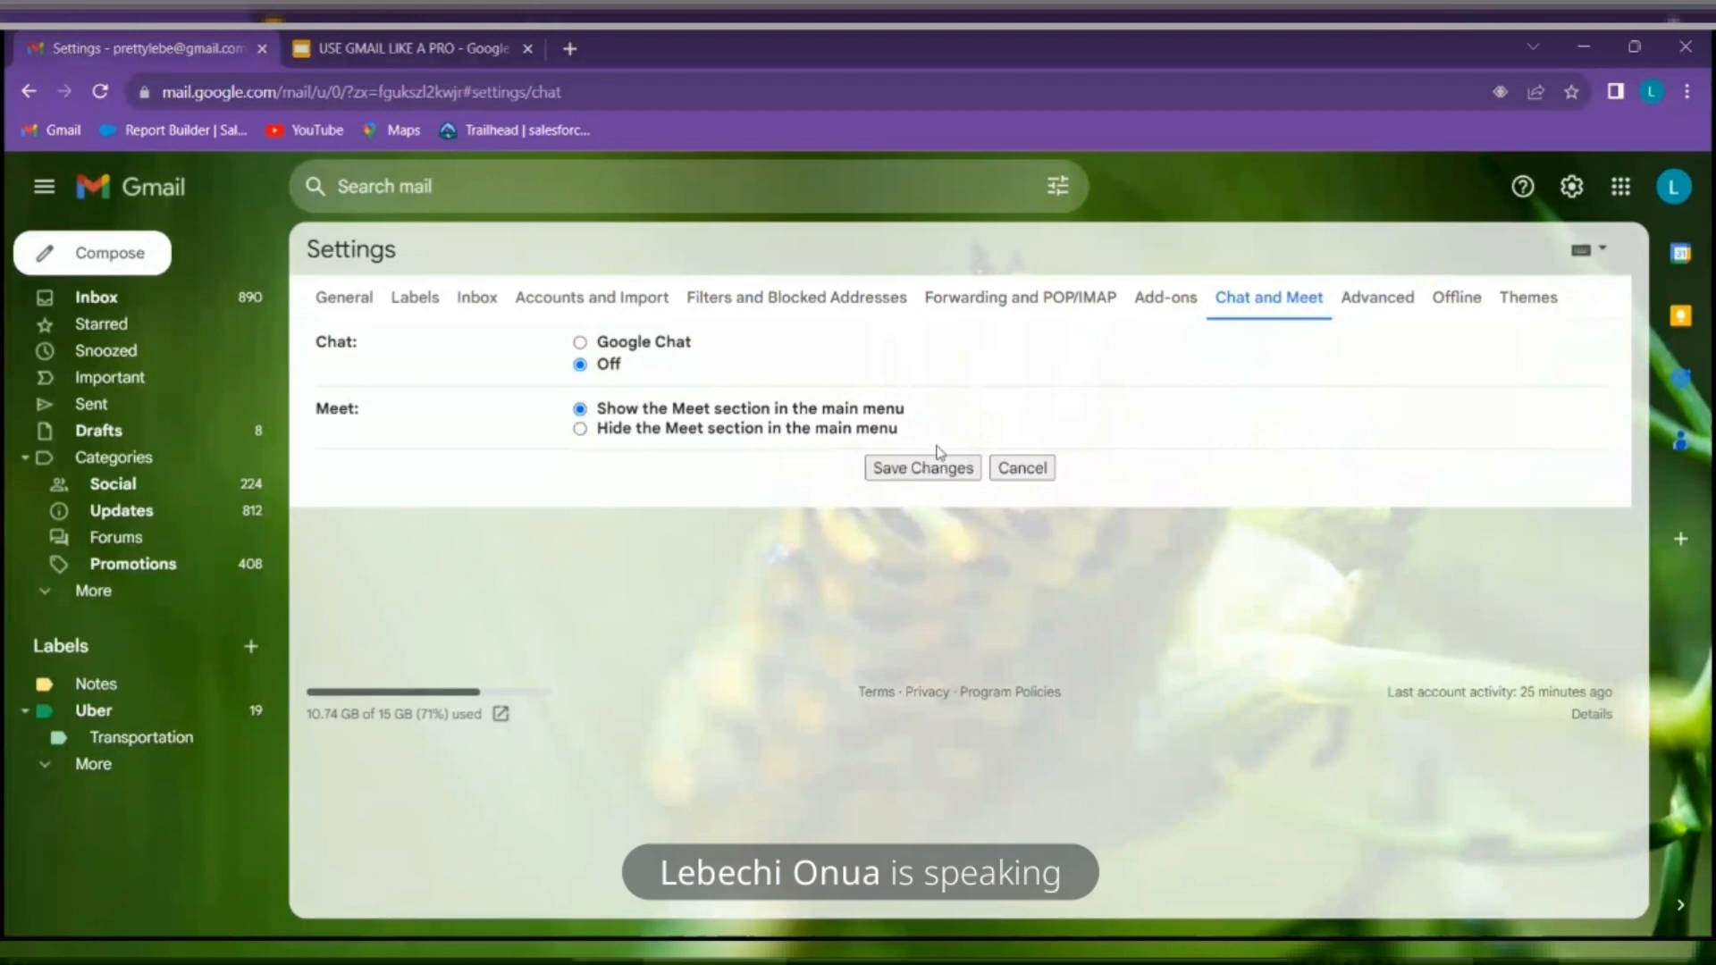
{"action": "left_click", "coordinate": [939, 473]}
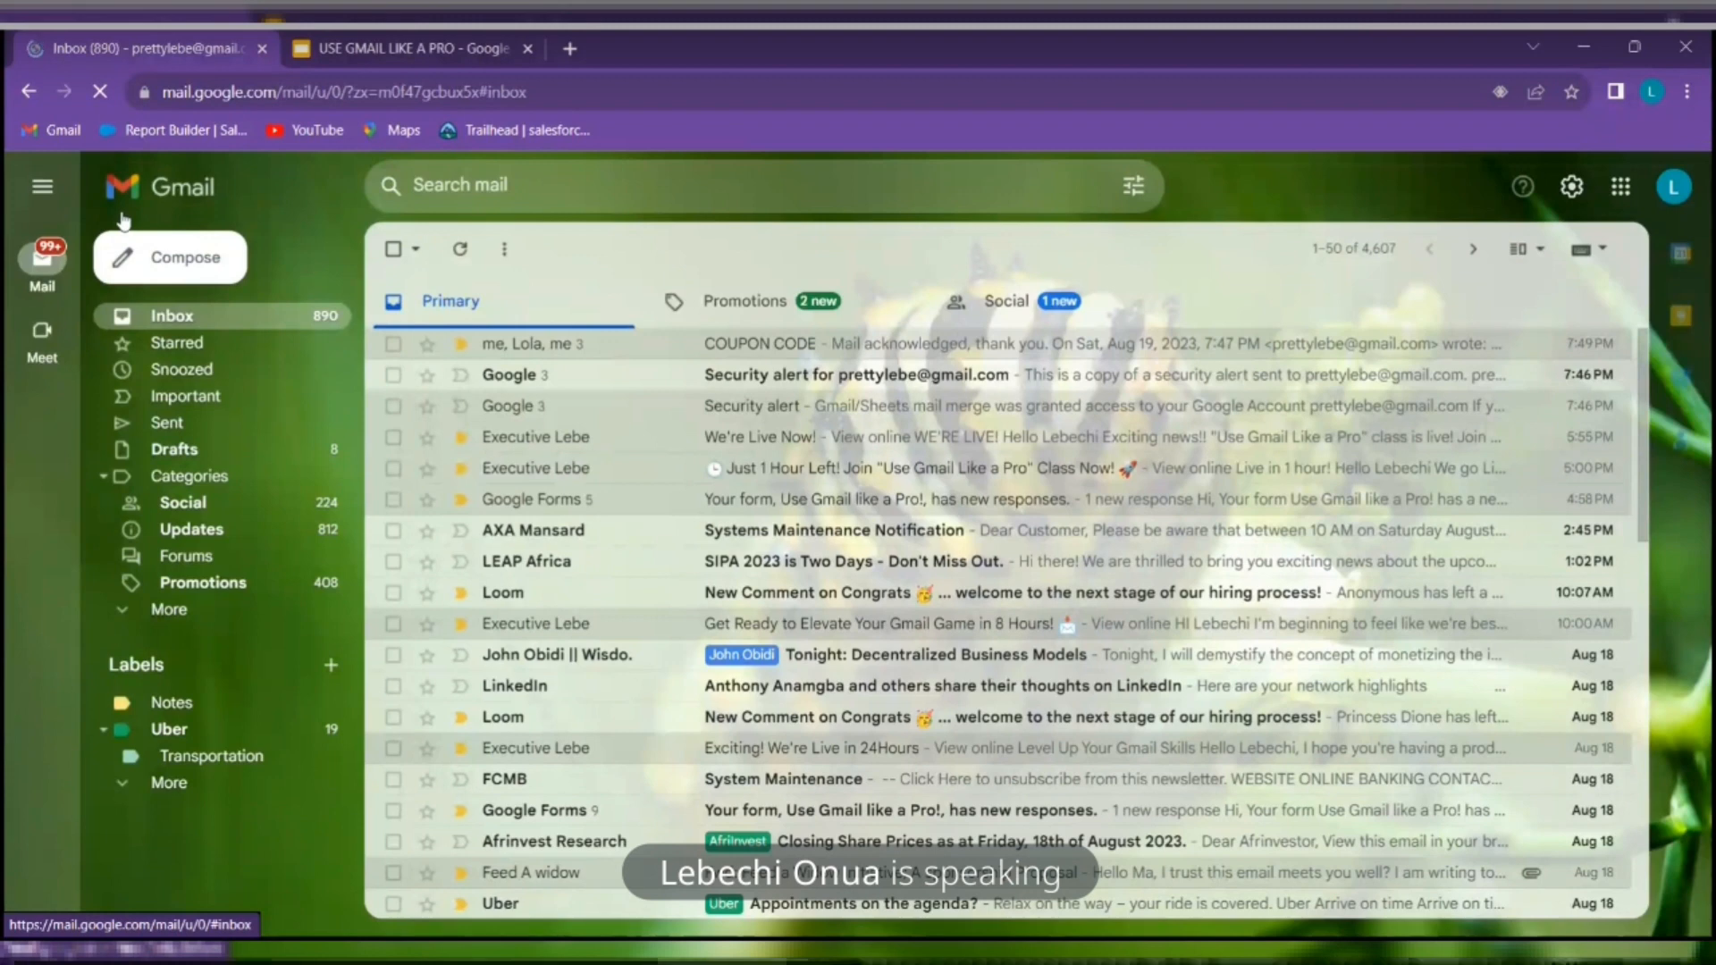
Collapse the main menu to icons and open Meet to email a video-meeting invitation
{"action": "left_click", "coordinate": [54, 188]}
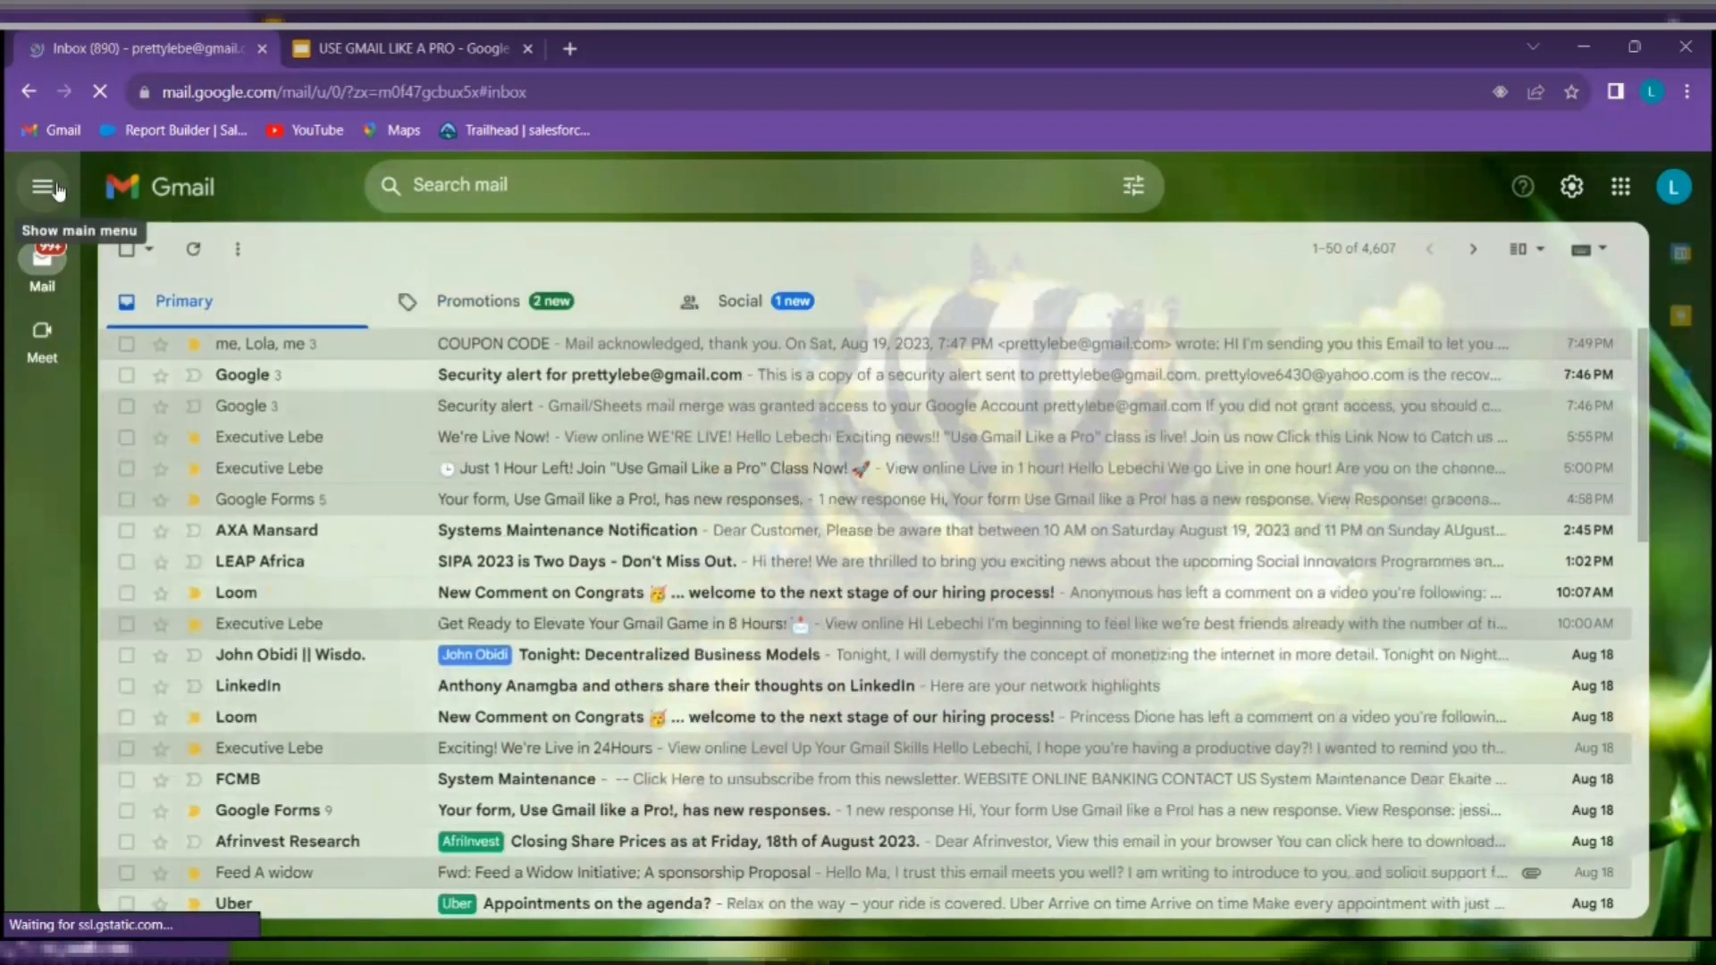
{"action": "mouse_move", "coordinate": [35, 275]}
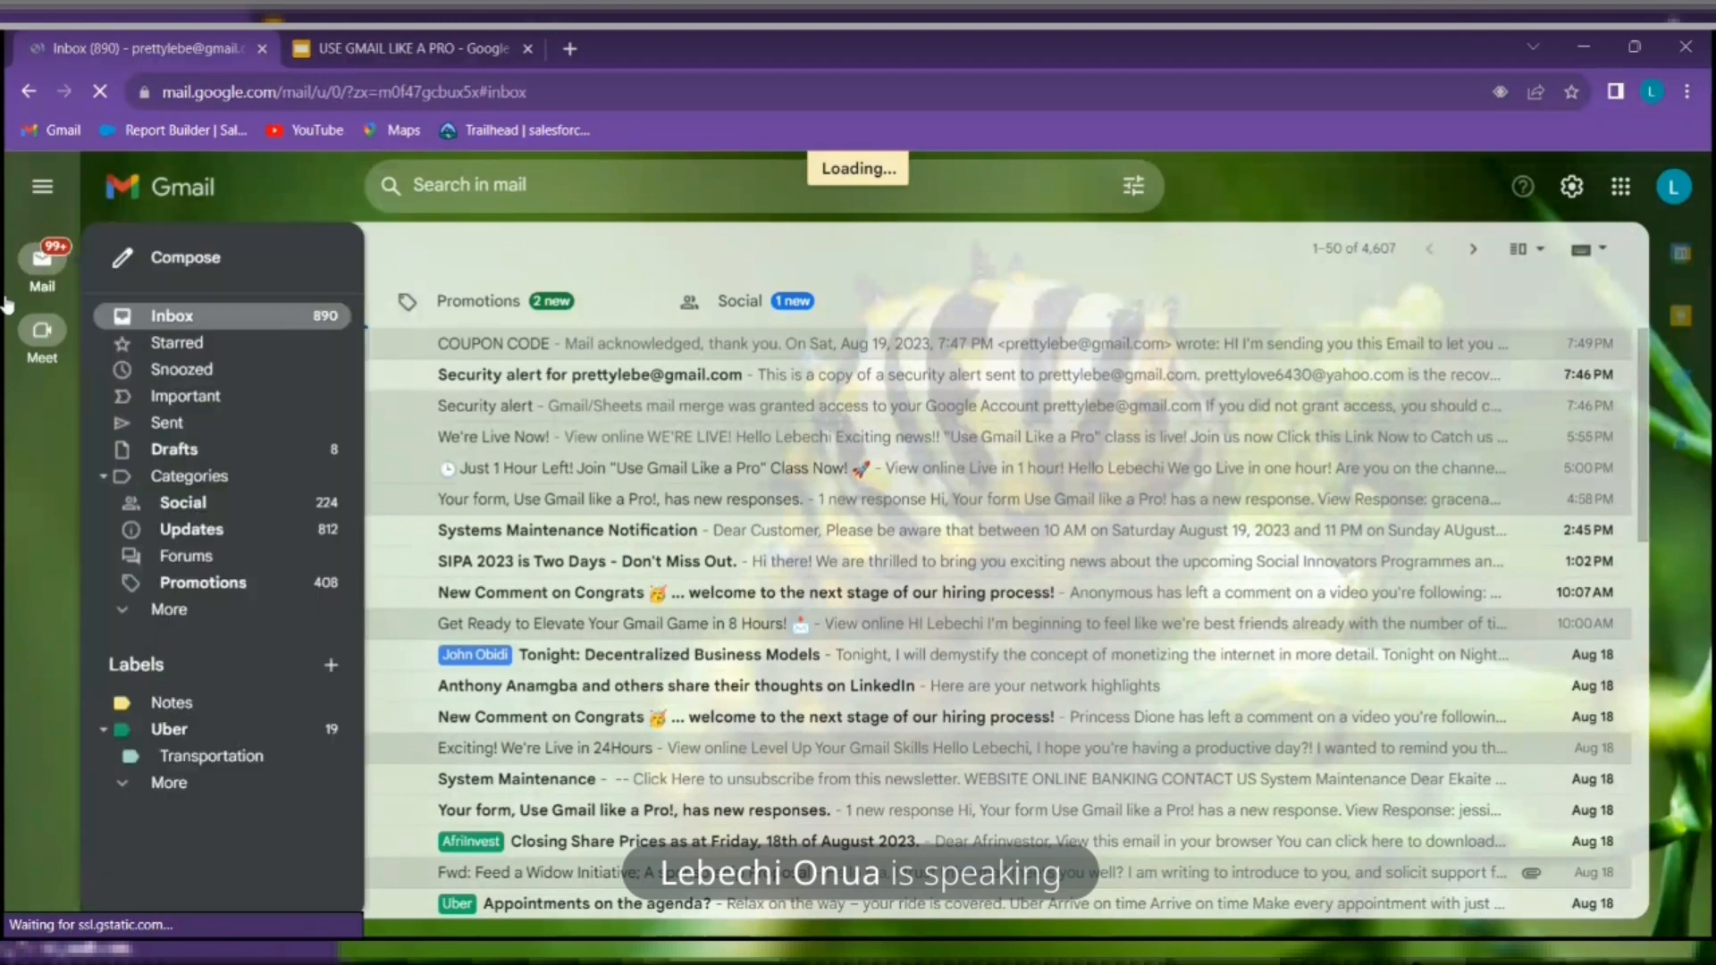
{"action": "left_click", "coordinate": [41, 328]}
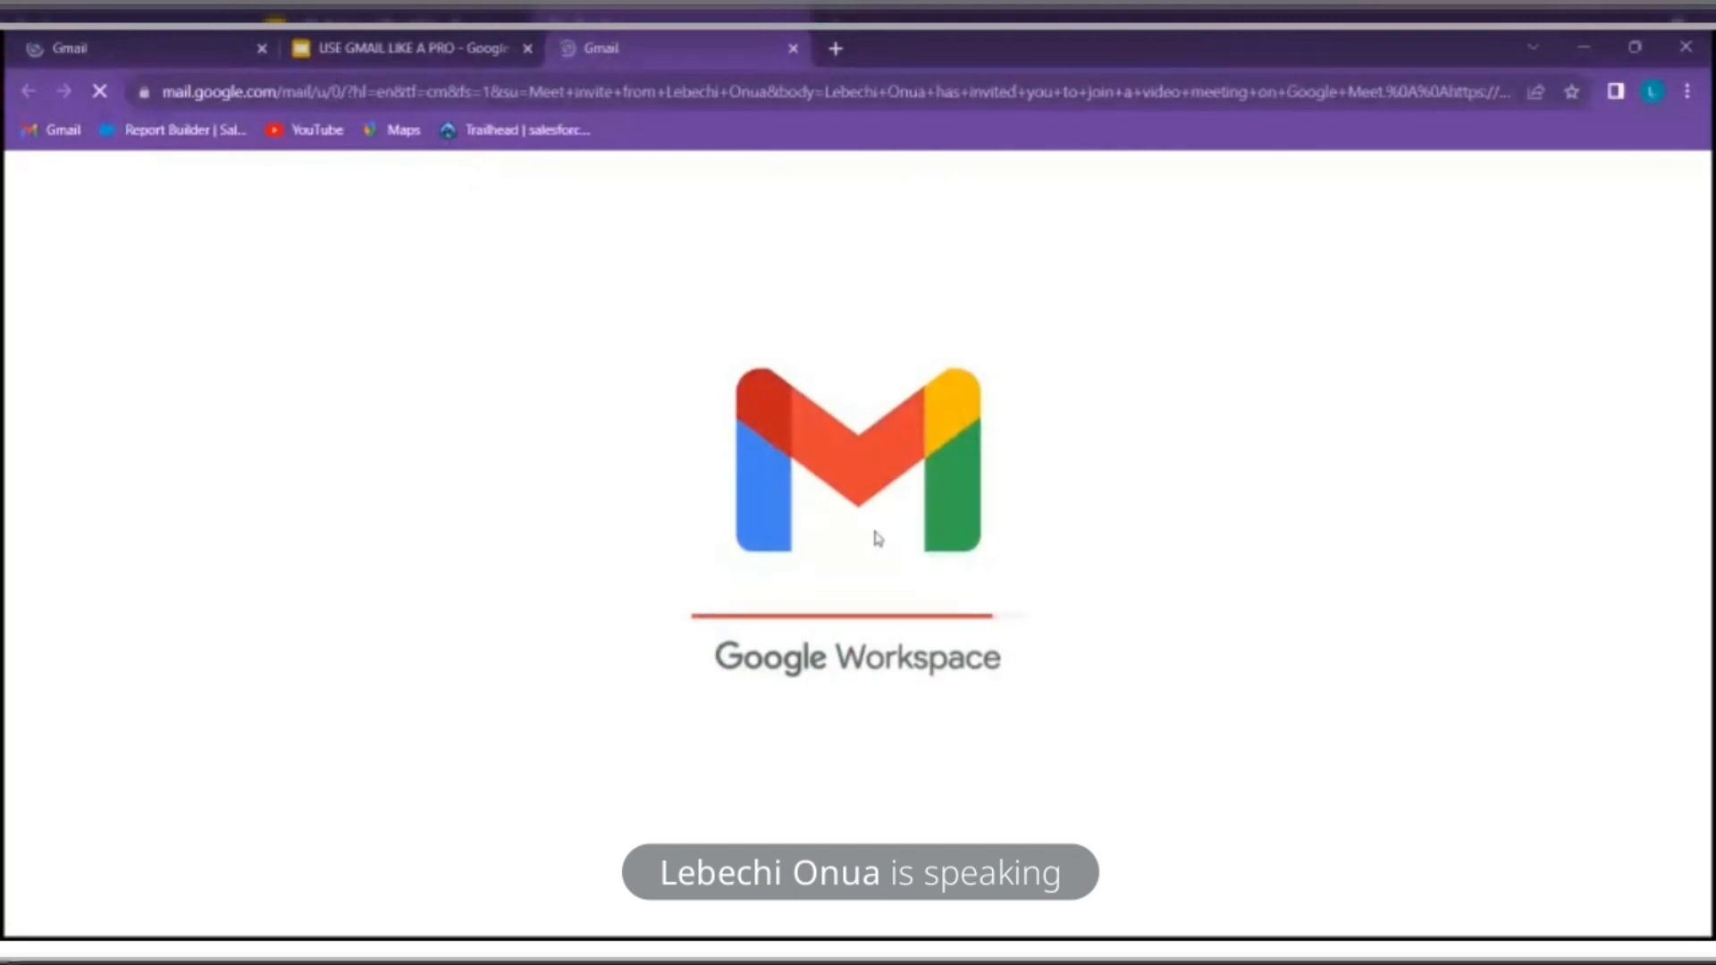
Glance at the Advanced Gmail techniques slide, then return to the Gmail inbox
{"action": "left_click", "coordinate": [430, 43]}
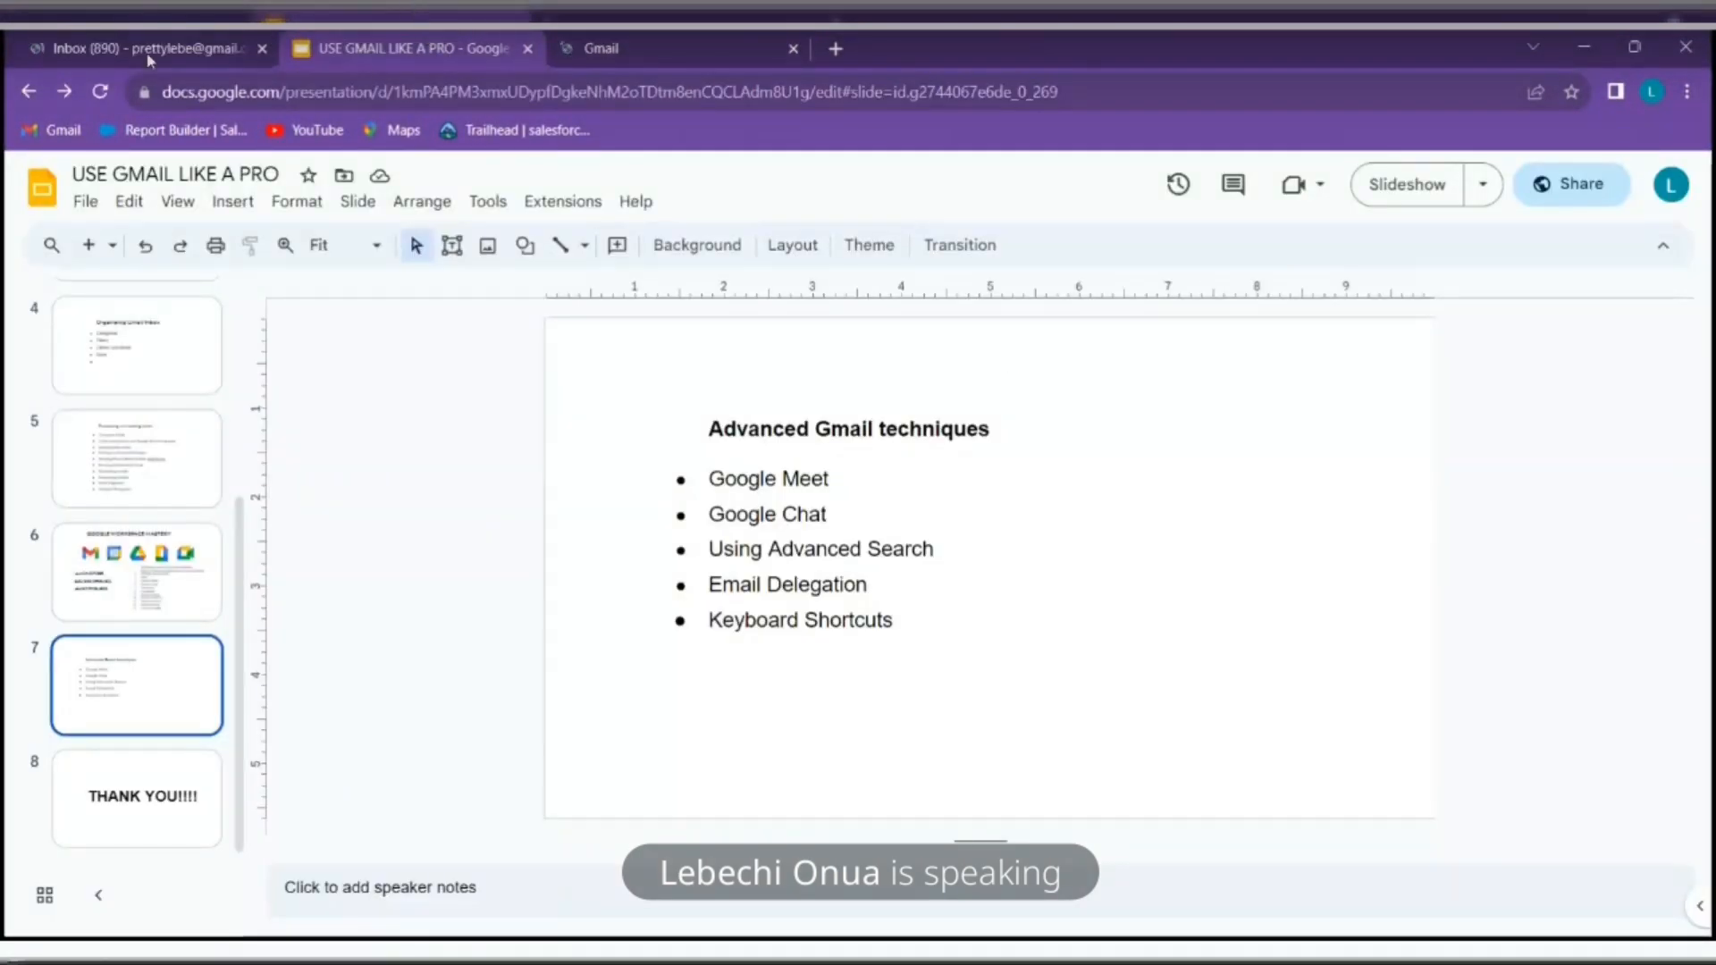
{"action": "left_click", "coordinate": [107, 52]}
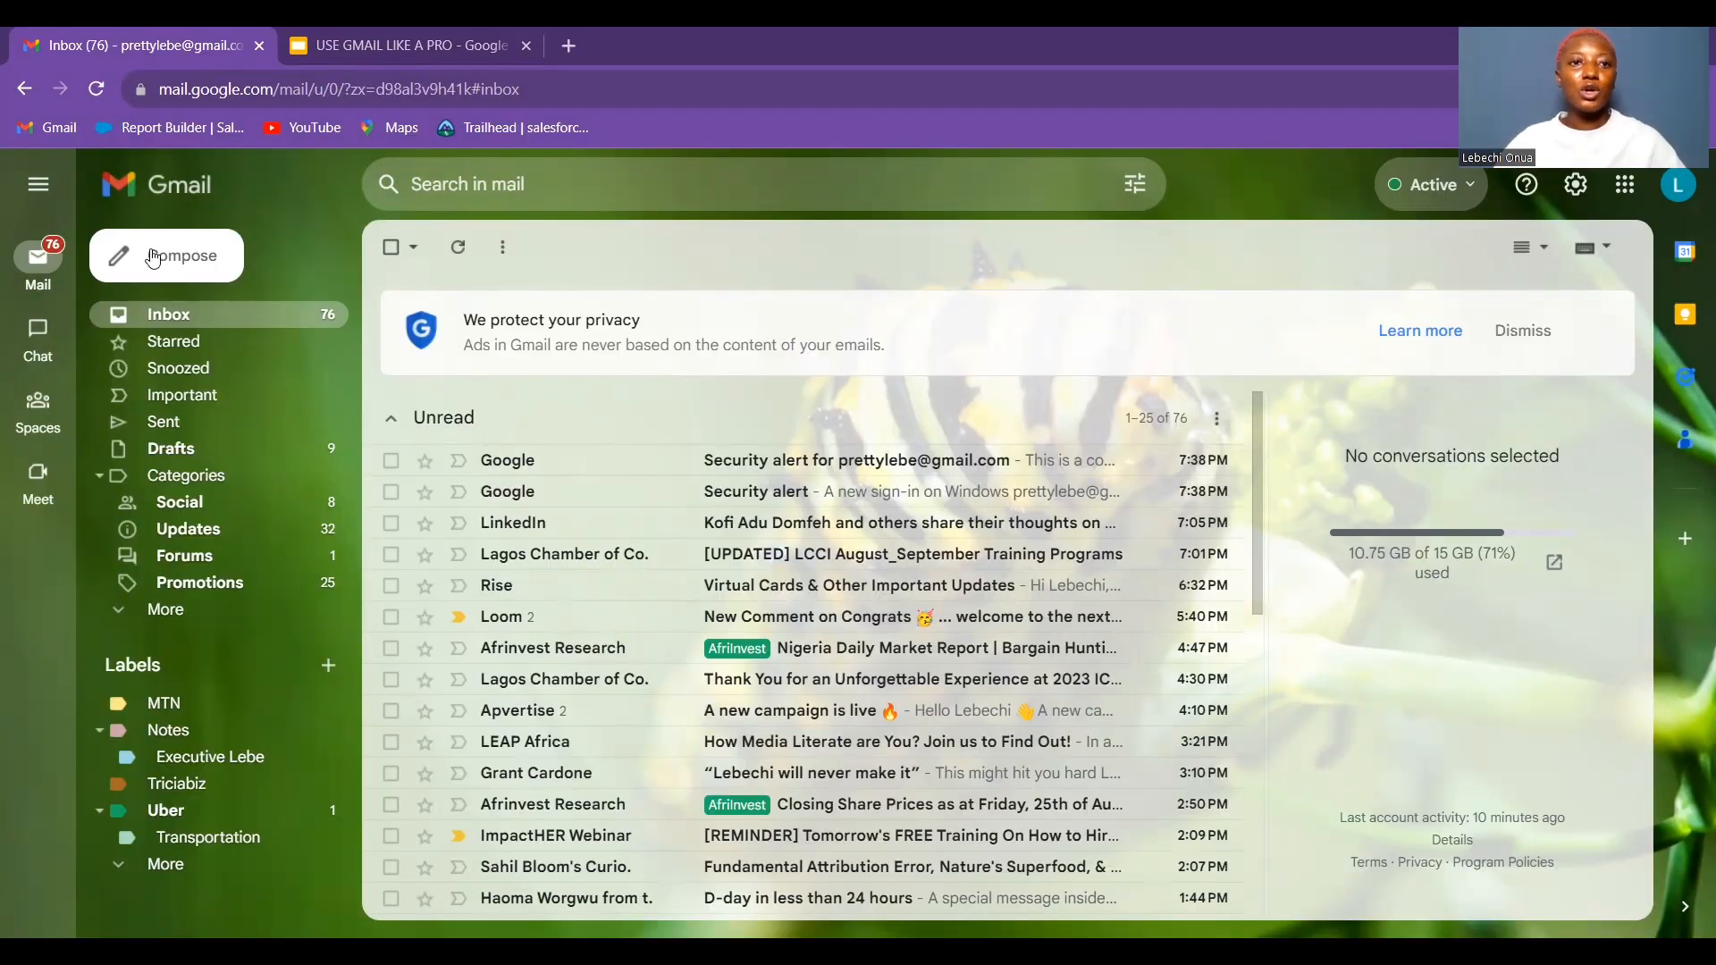
{"action": "left_click", "coordinate": [338, 40]}
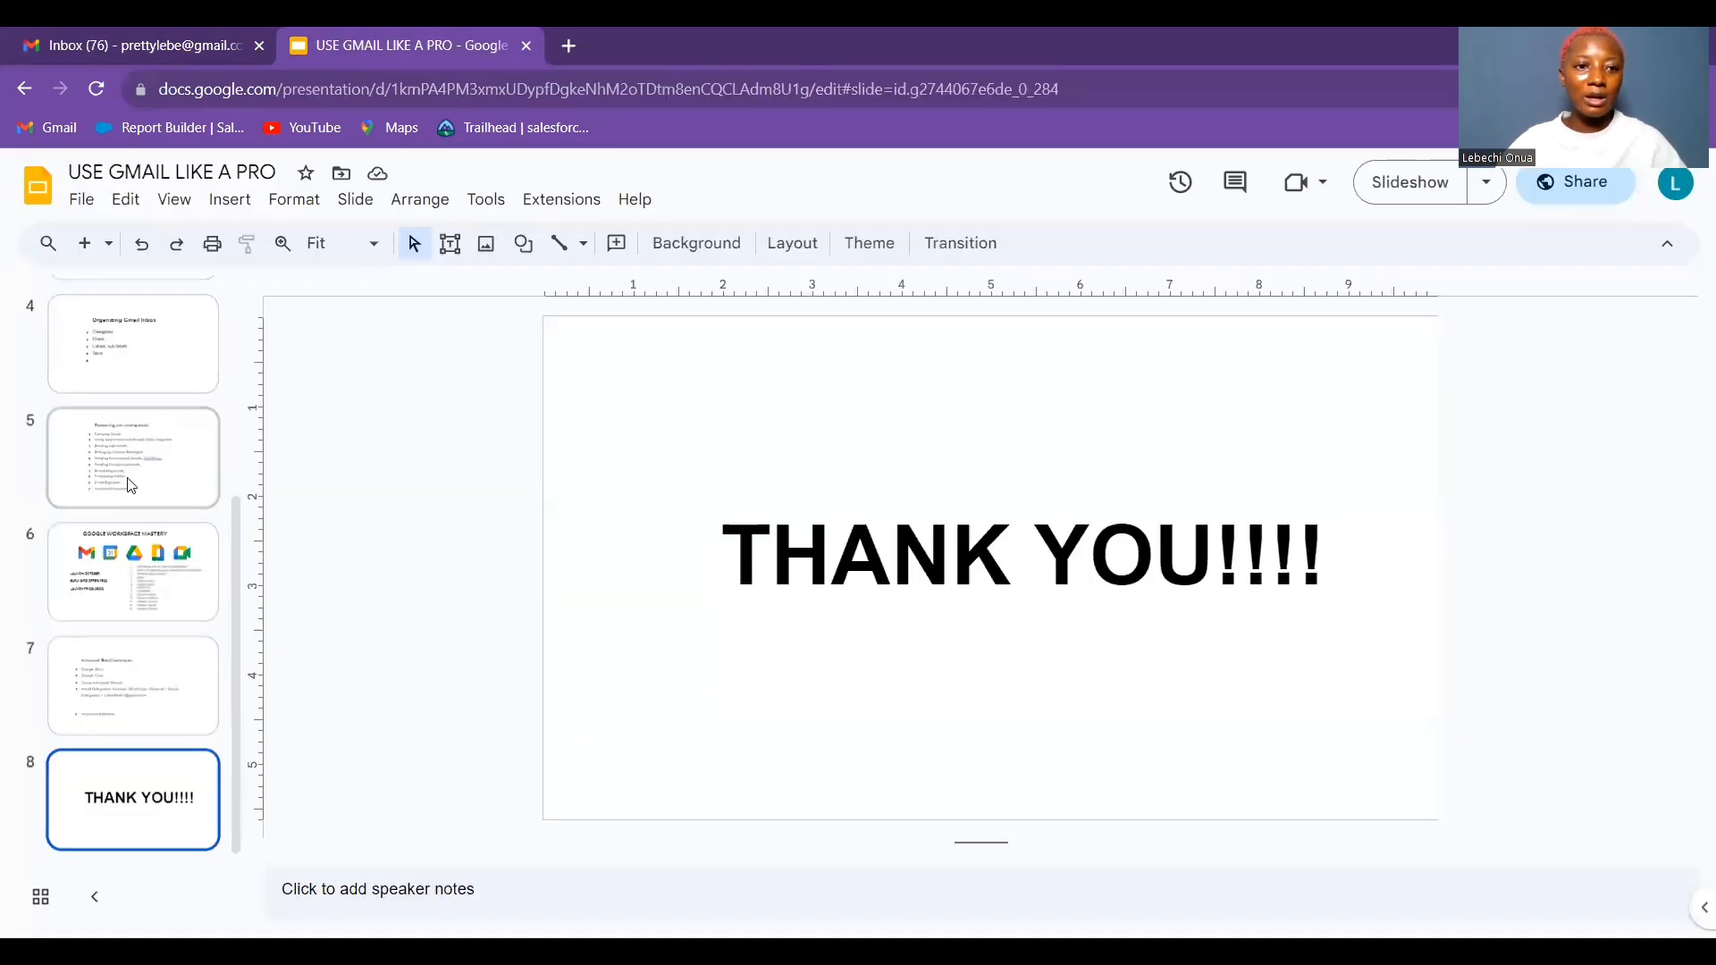
{"action": "left_click", "coordinate": [152, 702]}
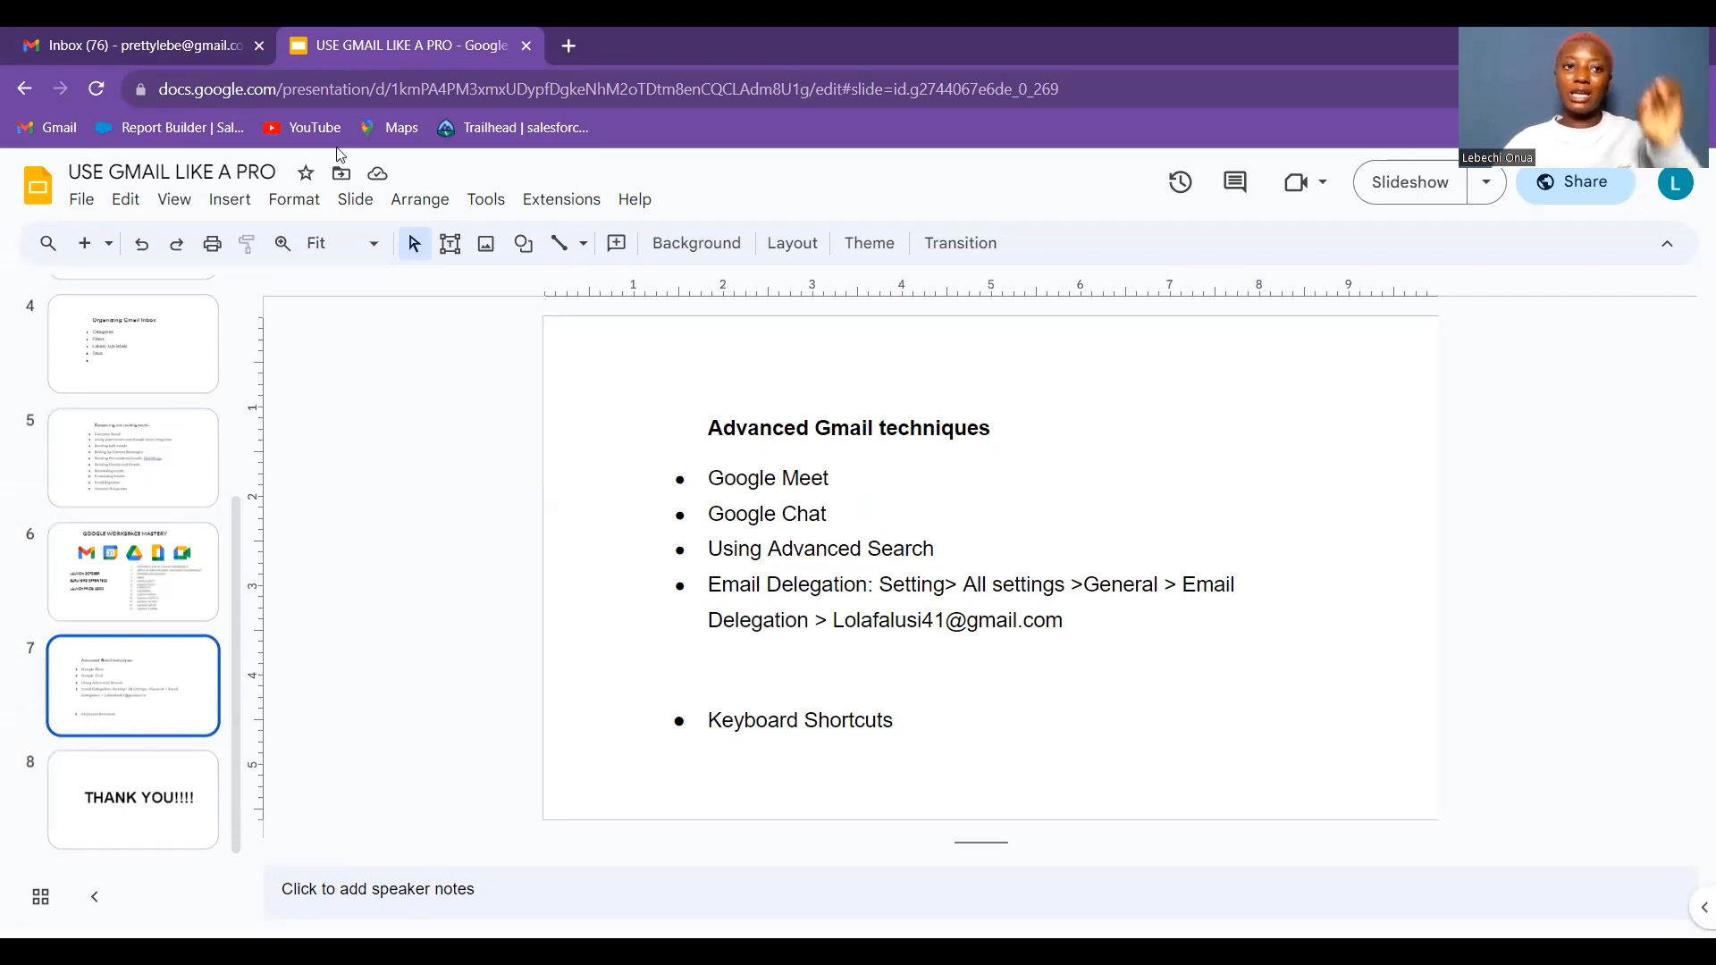
{"action": "left_click", "coordinate": [188, 36]}
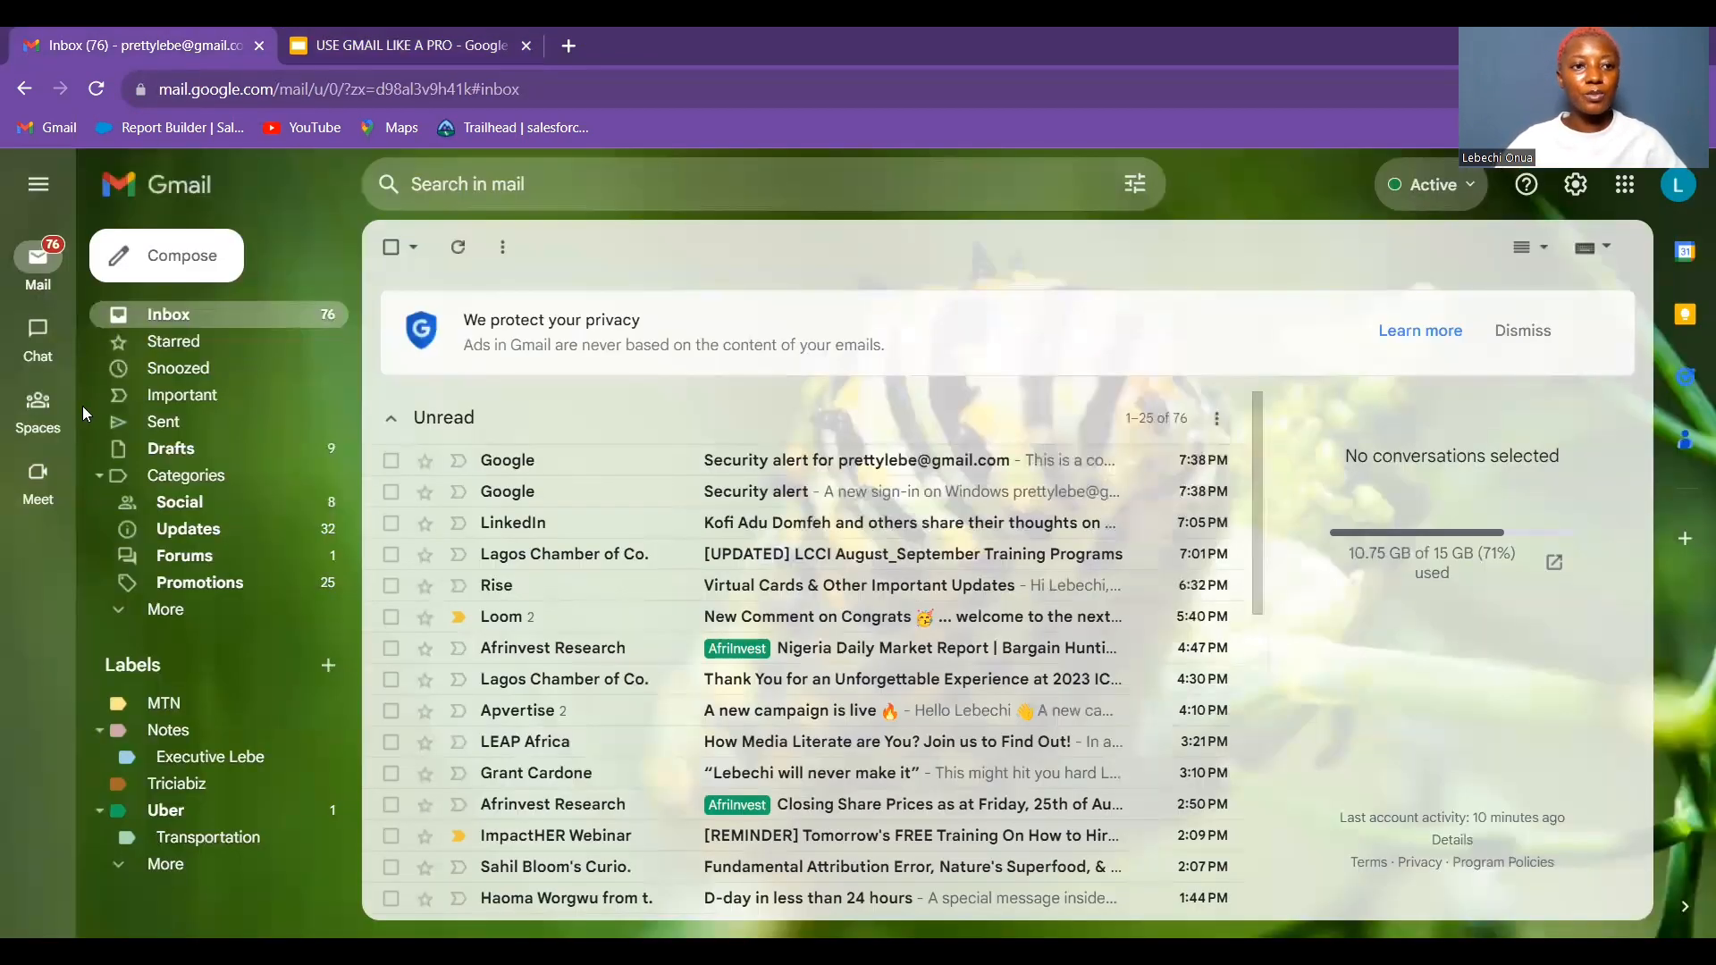
{"action": "key", "text": "ctrl+Tab"}
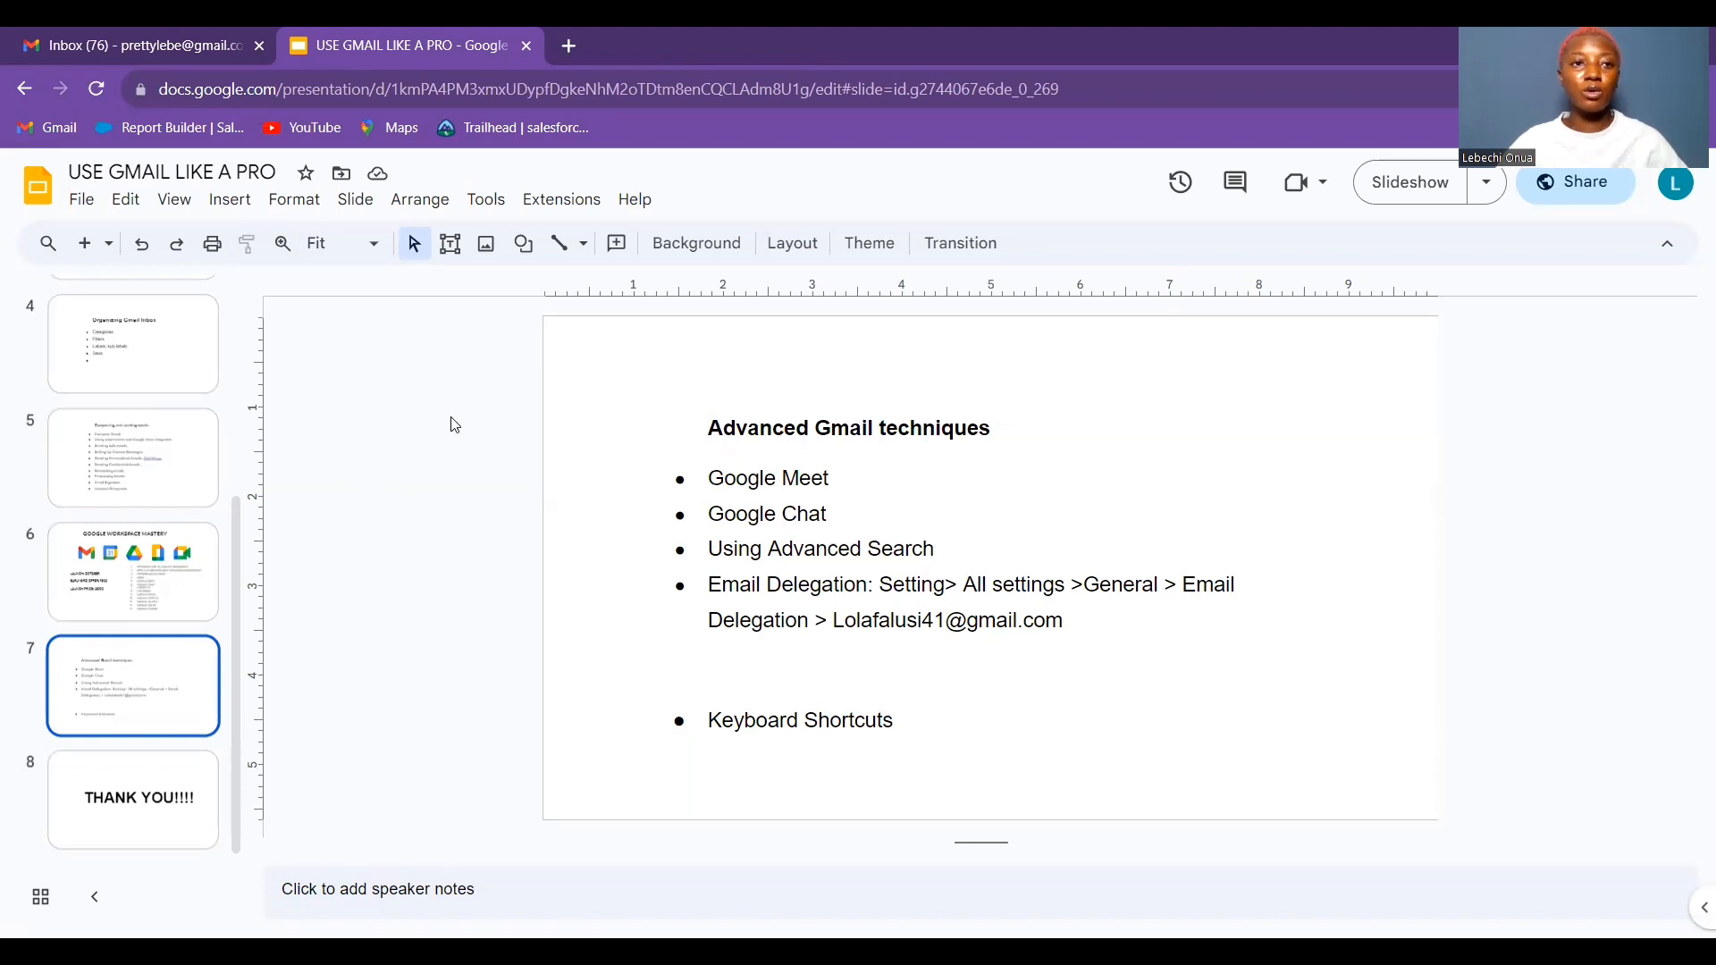
{"action": "left_click", "coordinate": [100, 37]}
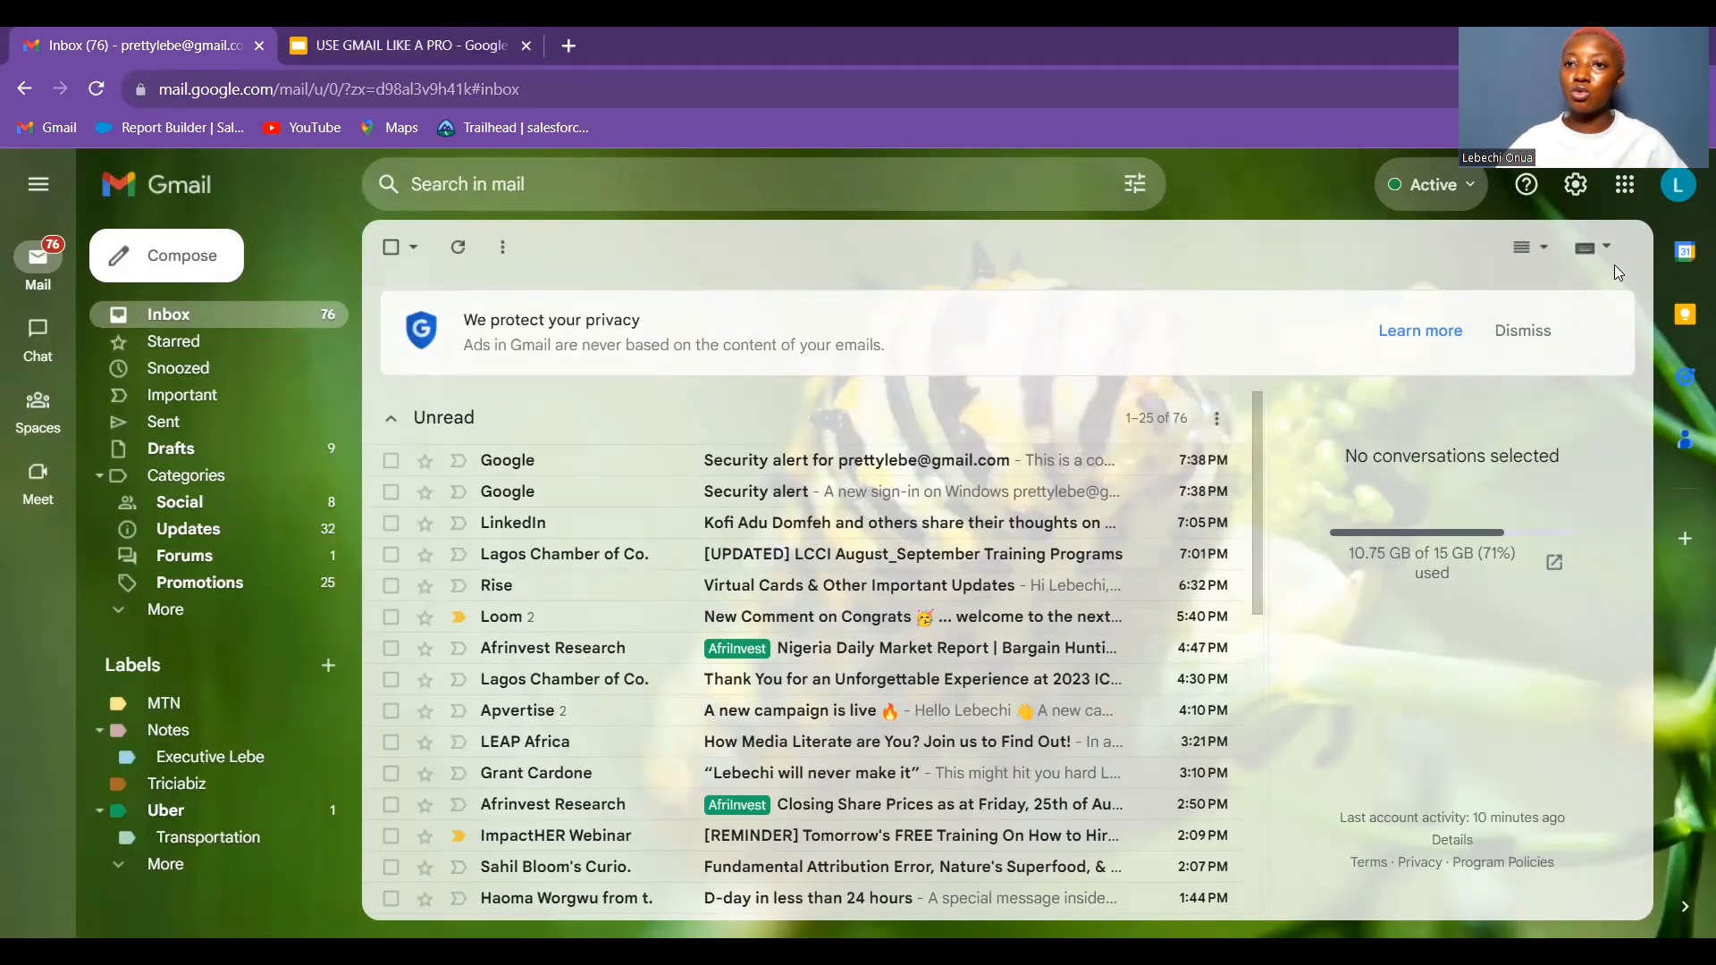
Switch Chat to Google Chat in the Chat and Meet settings and save the change
{"action": "left_click", "coordinate": [1579, 188]}
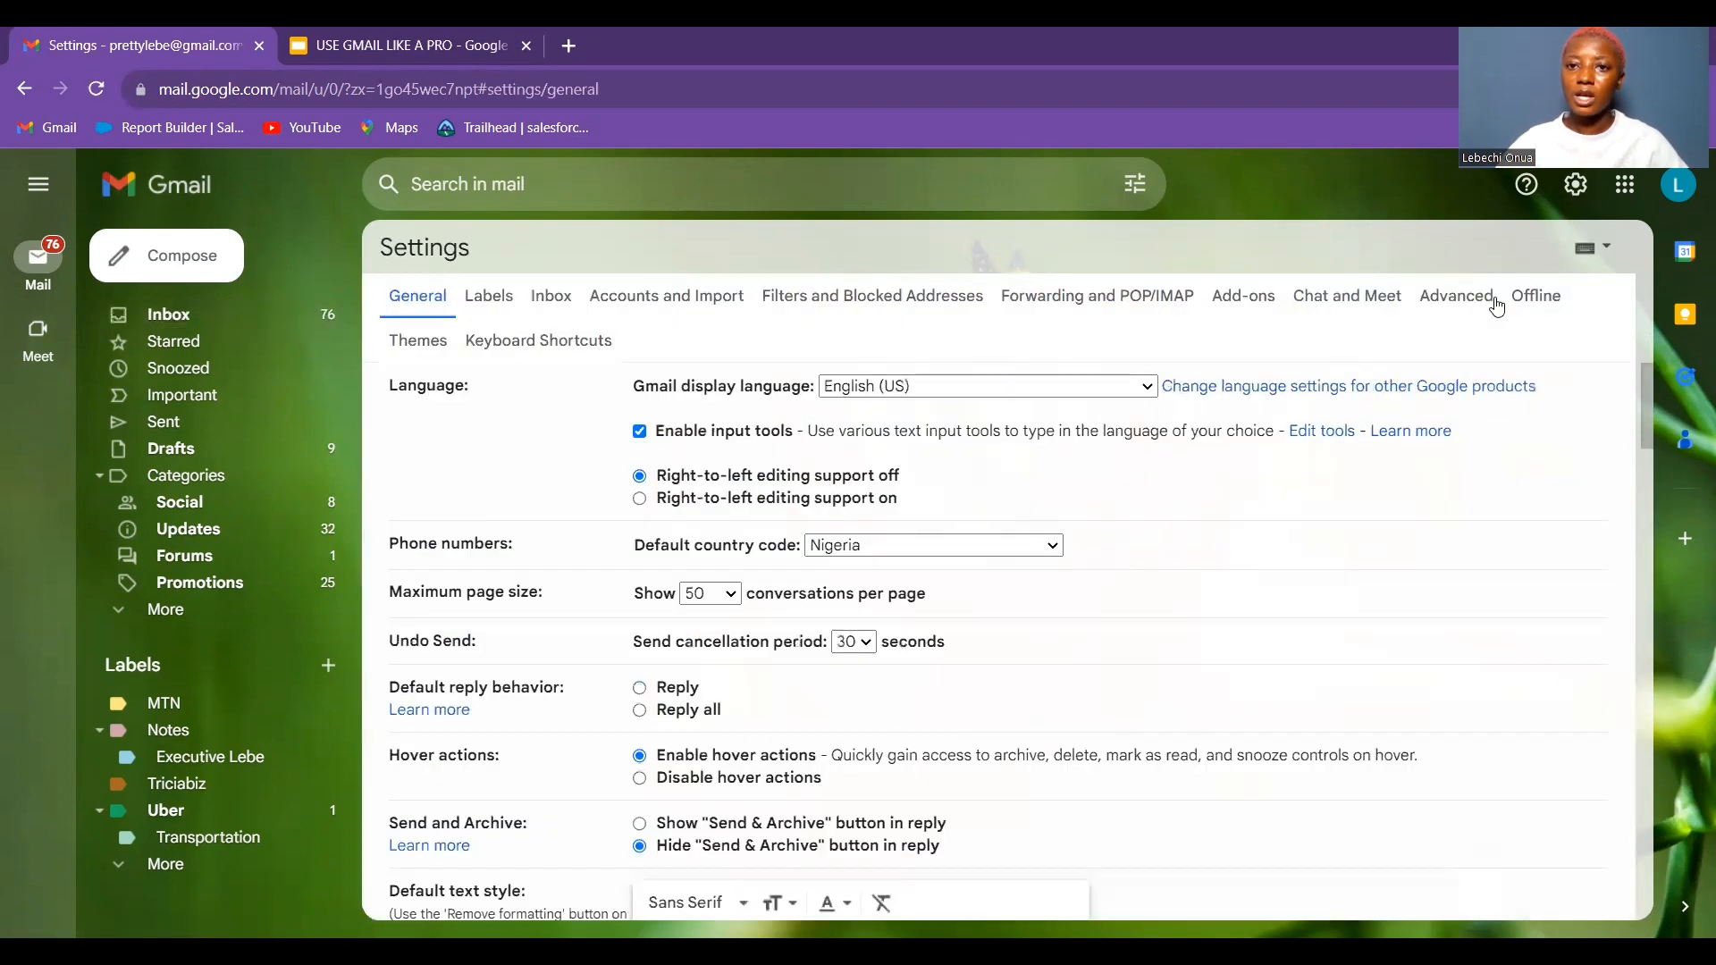
{"action": "left_click", "coordinate": [1354, 299]}
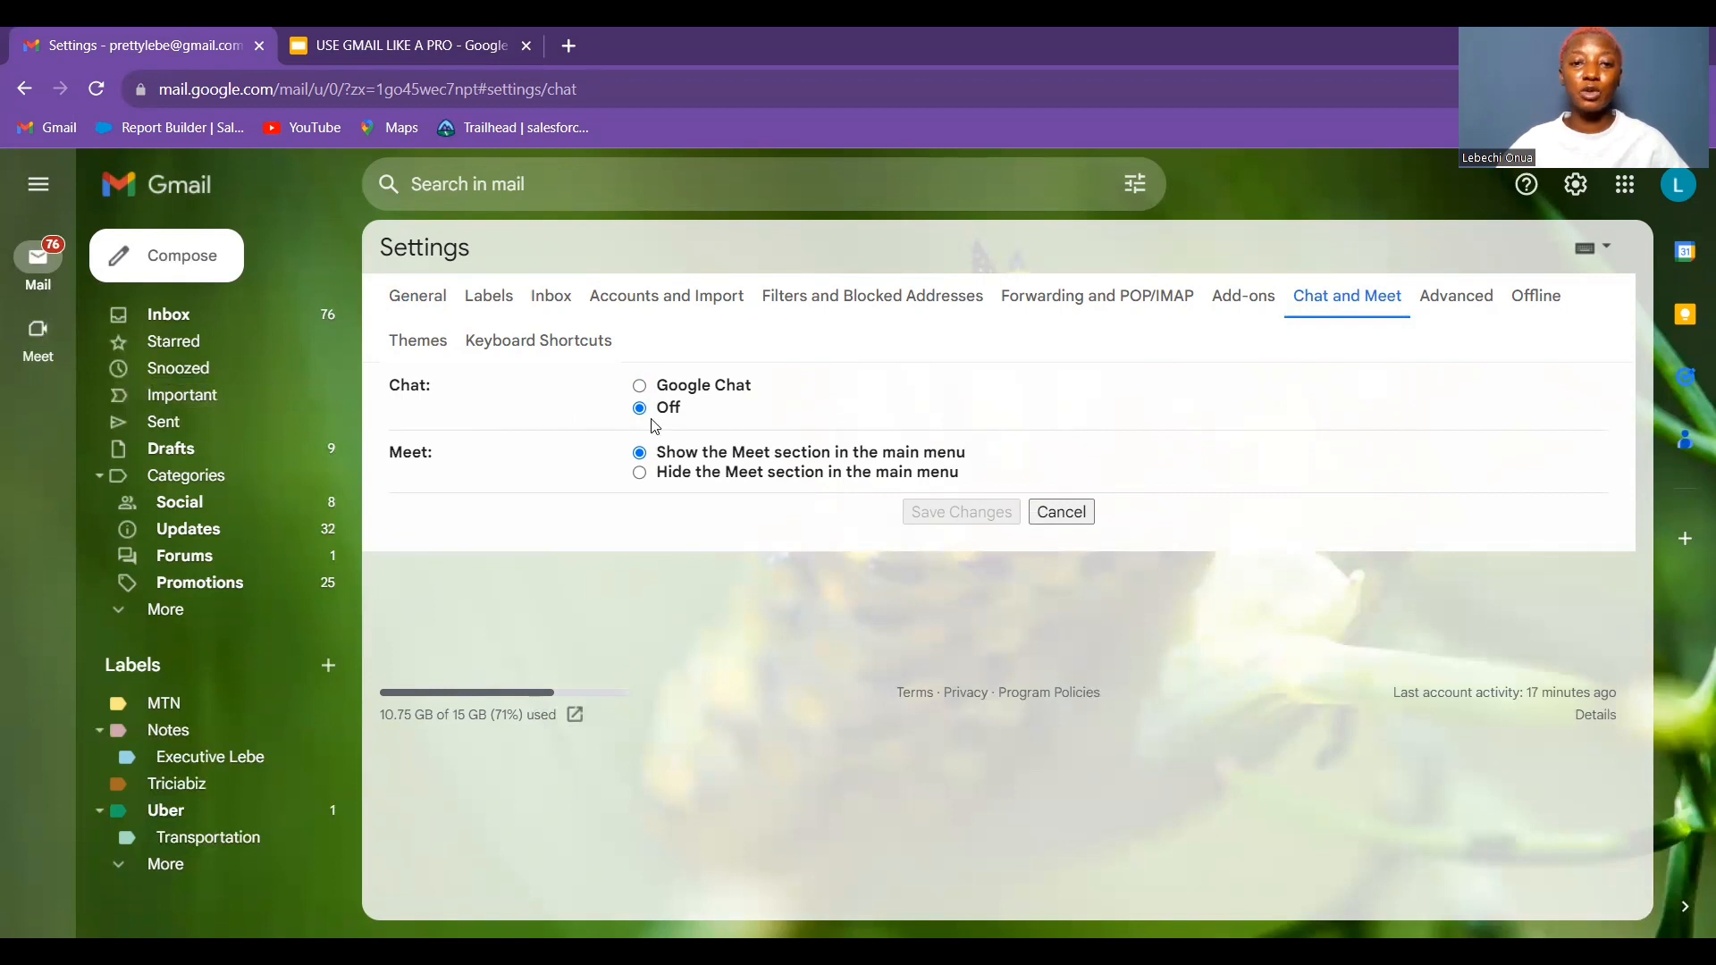
{"action": "left_click", "coordinate": [639, 385]}
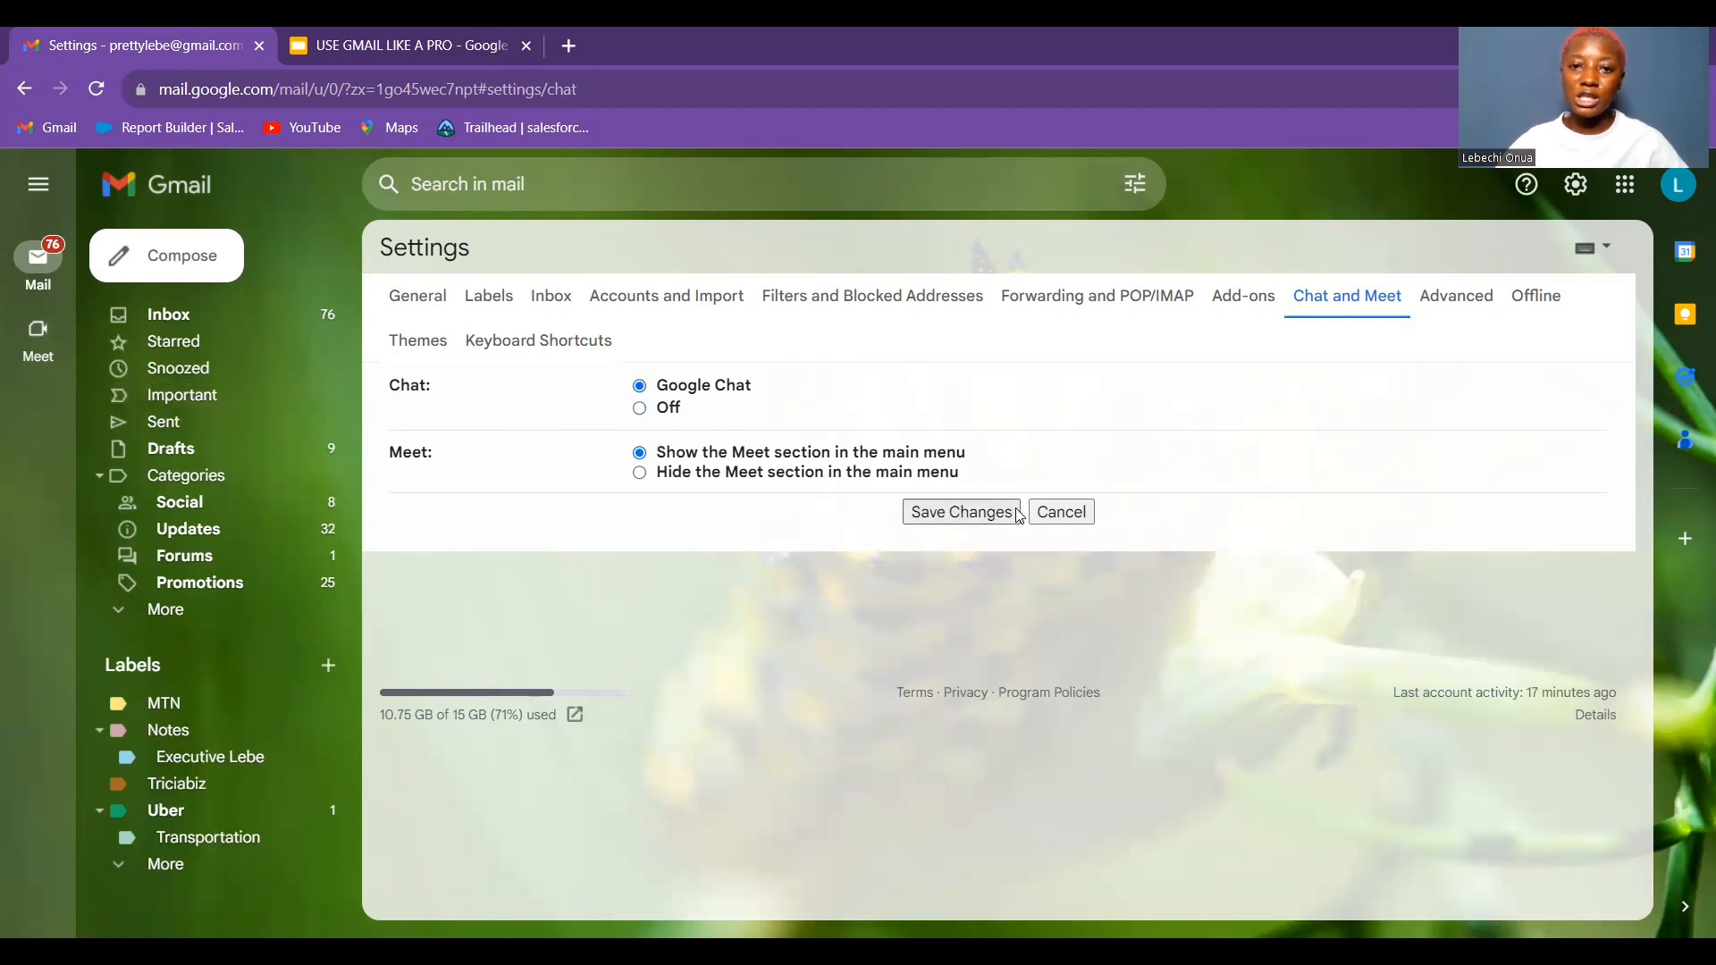
{"action": "left_click", "coordinate": [986, 519]}
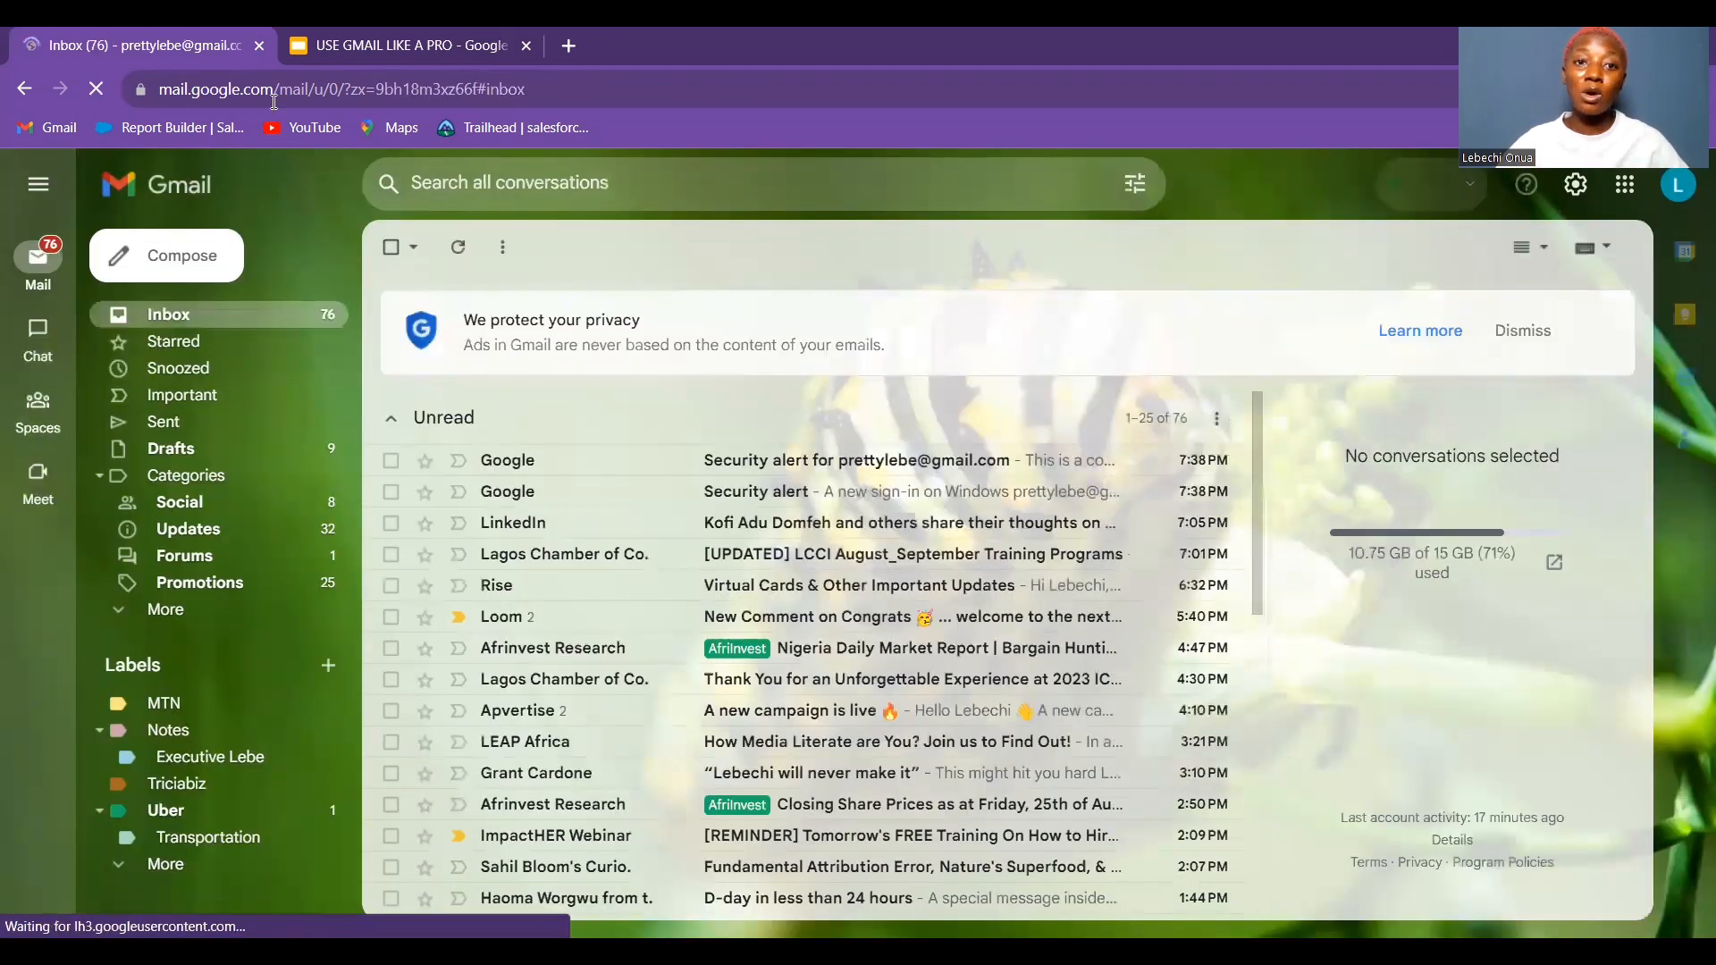
Open the Chat section from the left rail, showing the one existing conversation
{"action": "mouse_move", "coordinate": [18, 351]}
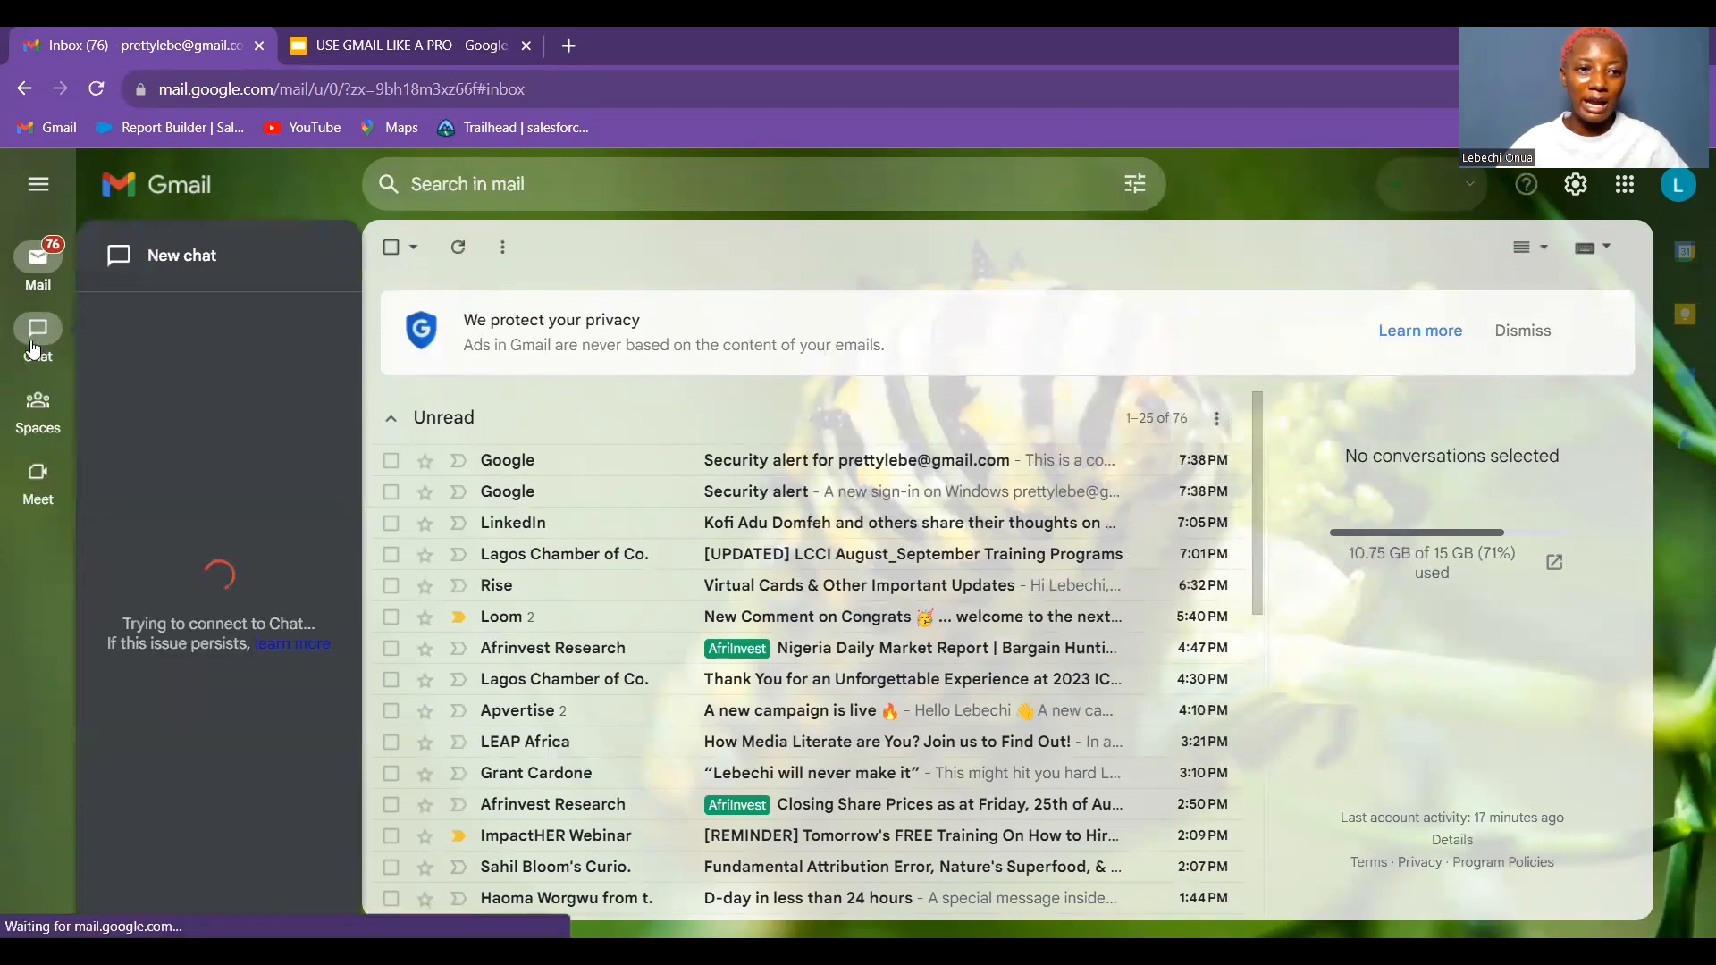
{"action": "mouse_move", "coordinate": [39, 408]}
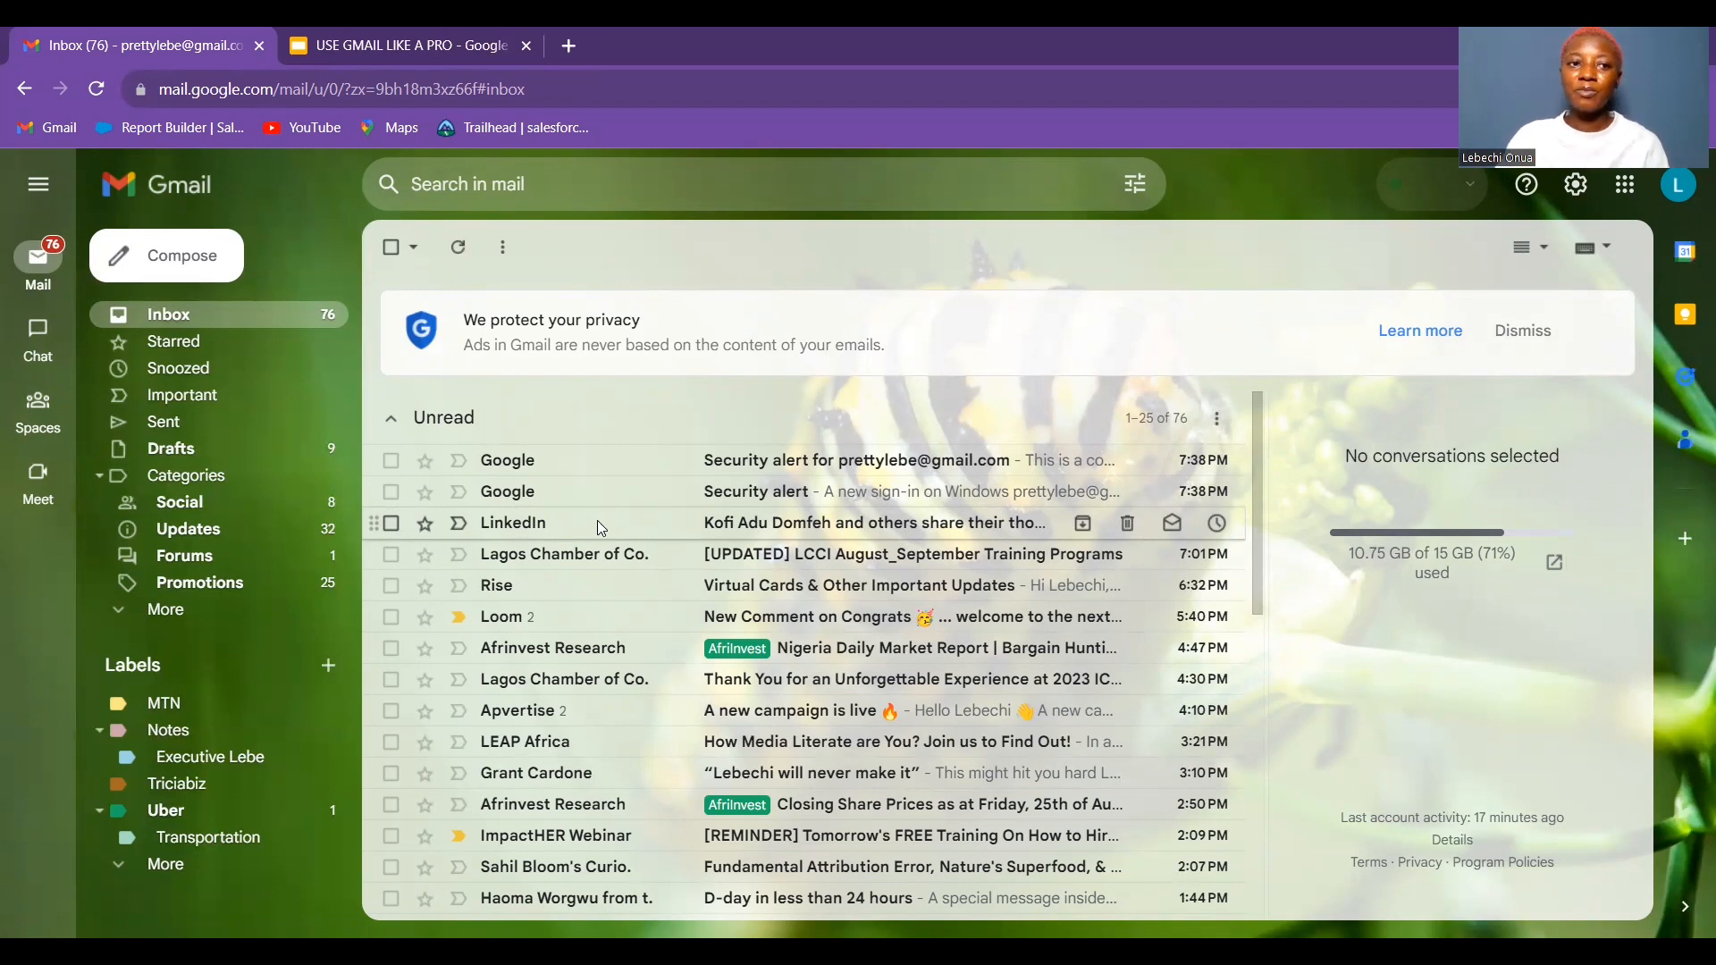
{"action": "mouse_move", "coordinate": [71, 444]}
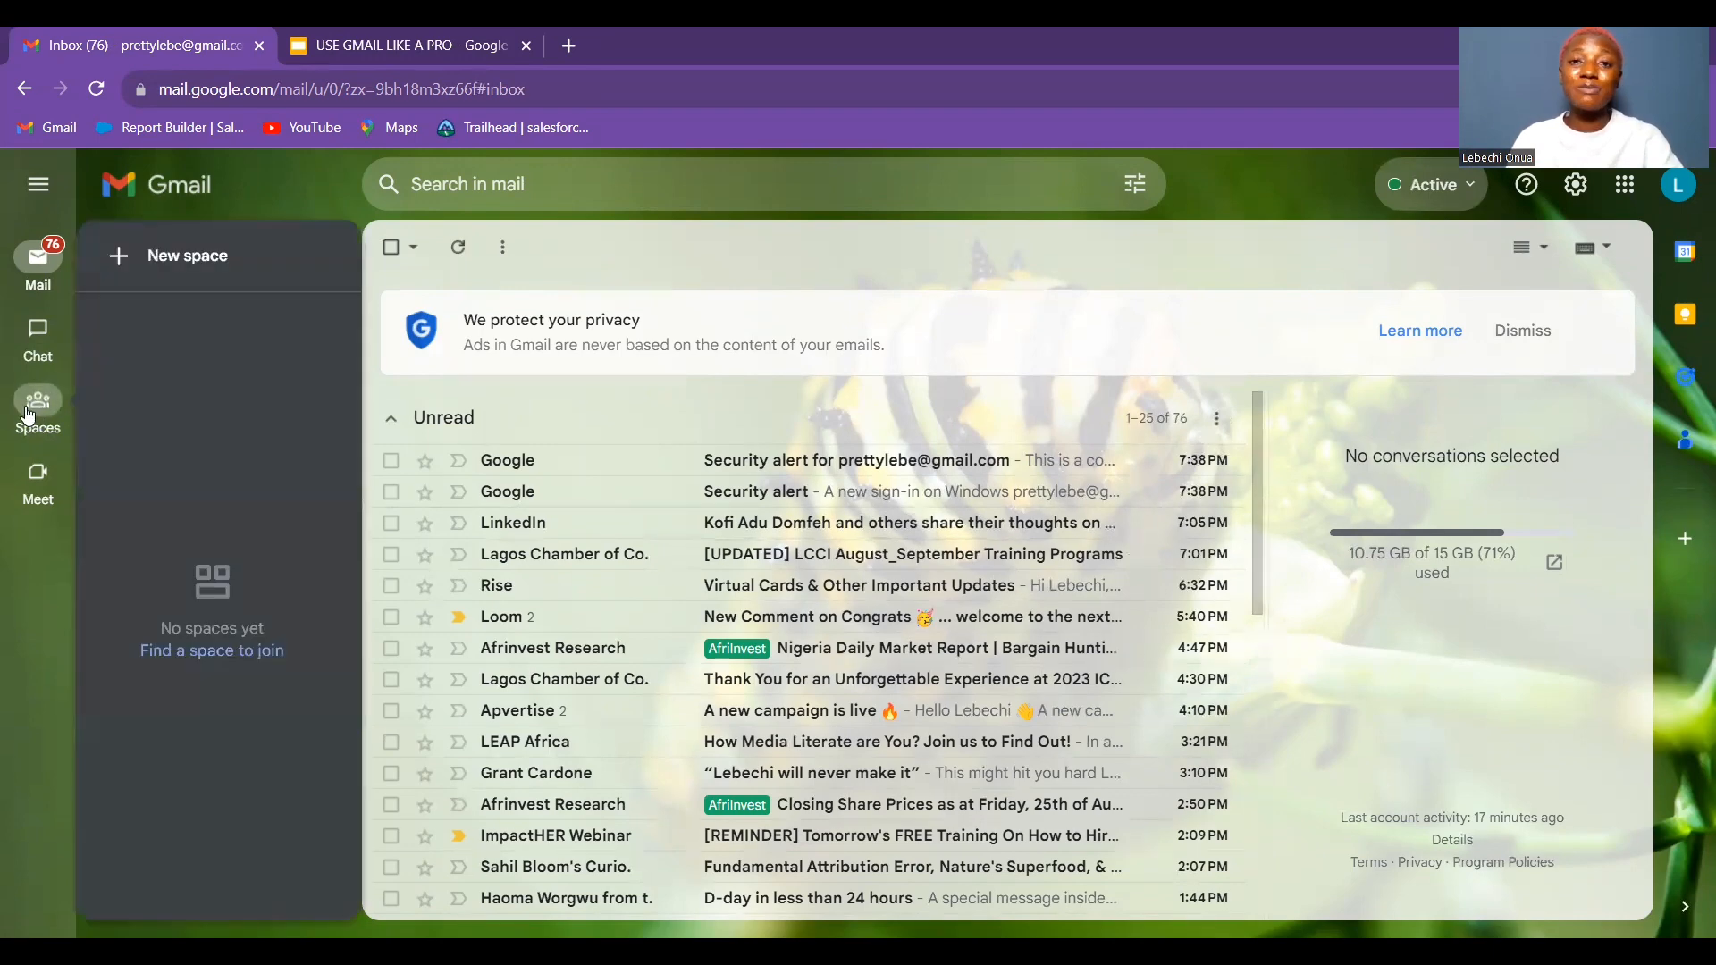
{"action": "left_click", "coordinate": [39, 346]}
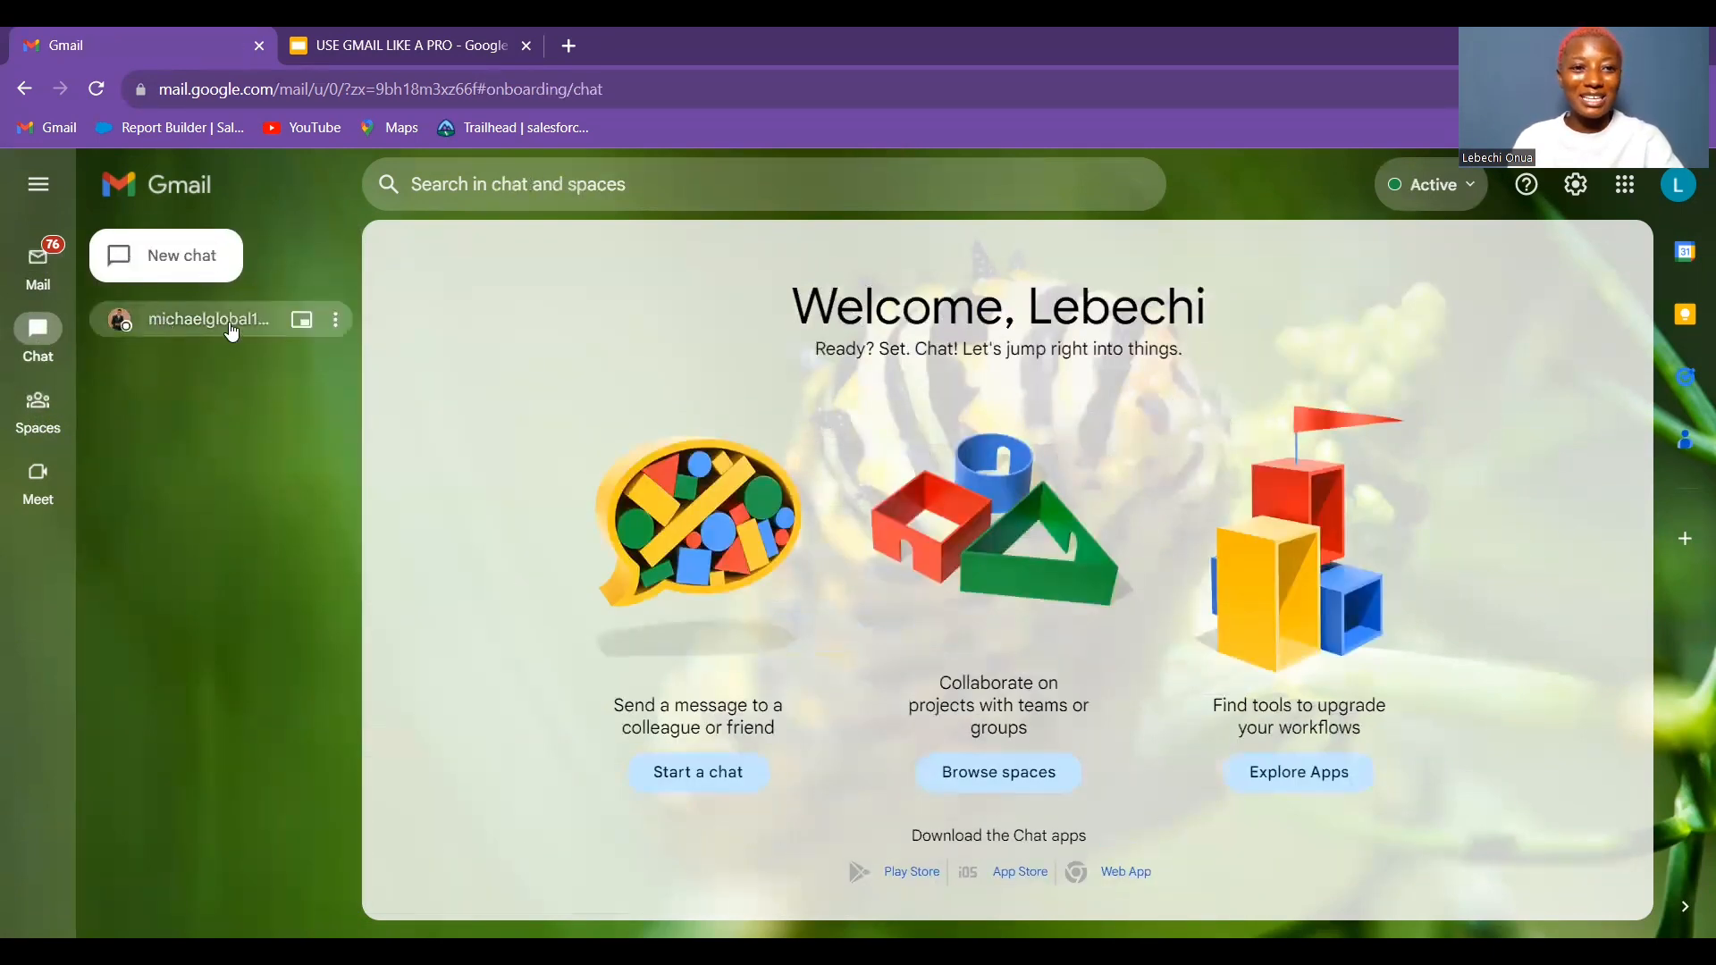
Start a new direct chat with a contact found by searching their name
{"action": "left_click", "coordinate": [155, 271]}
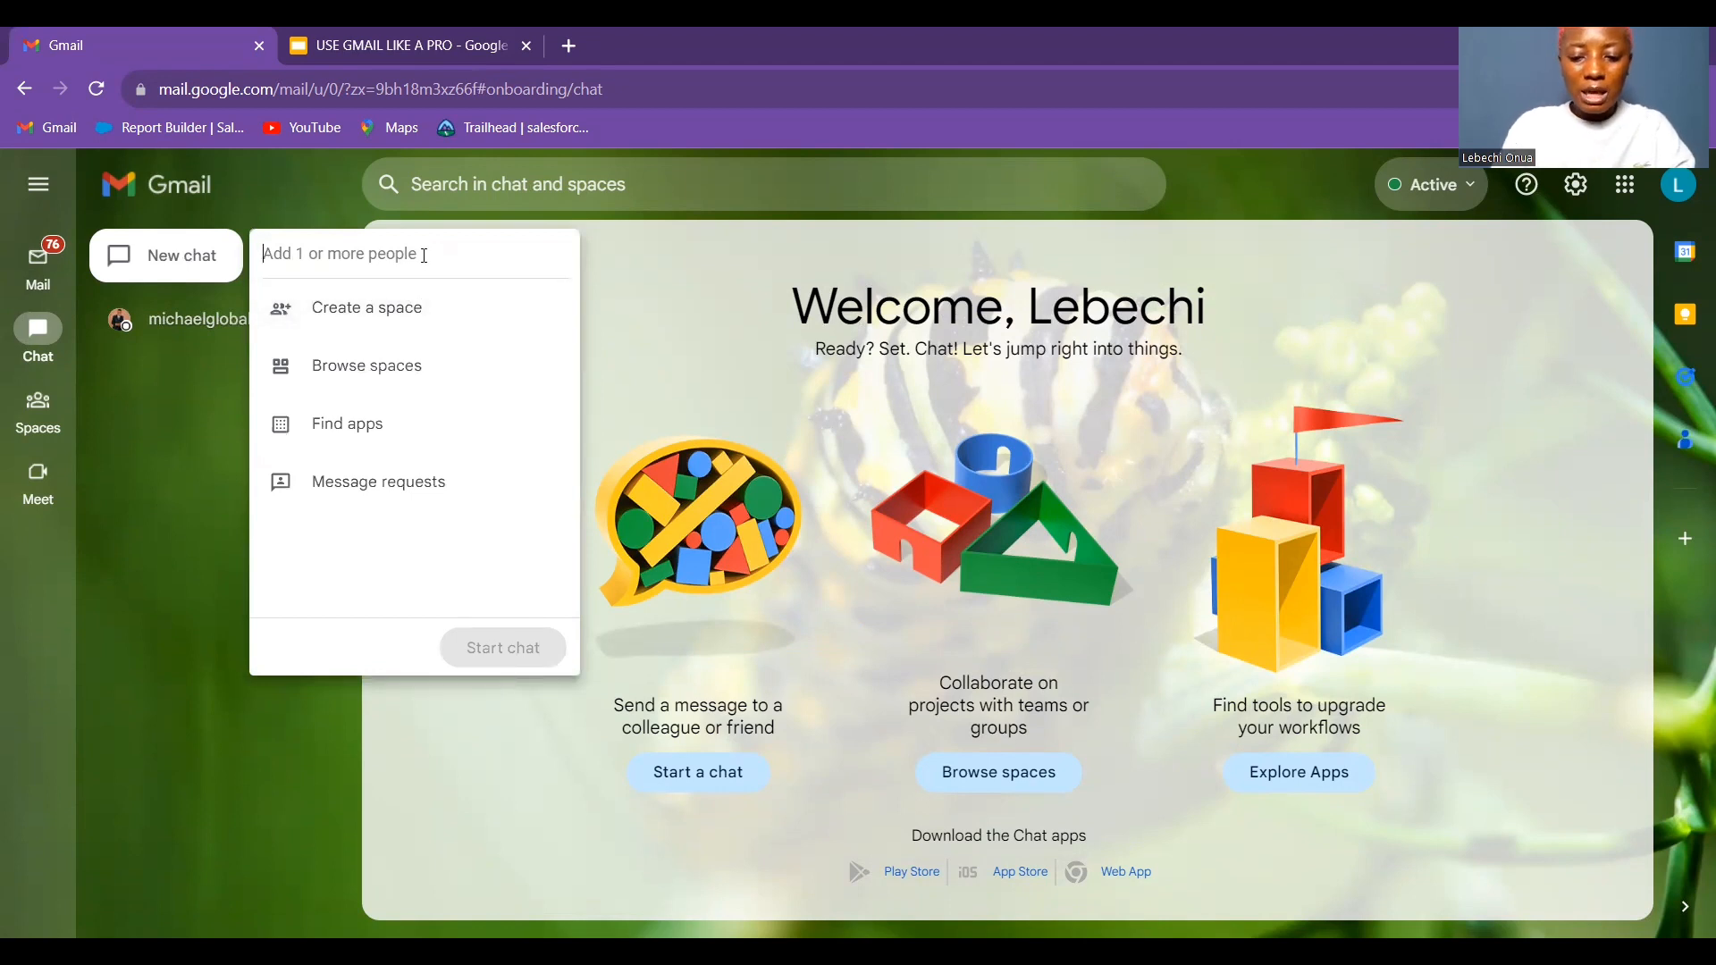
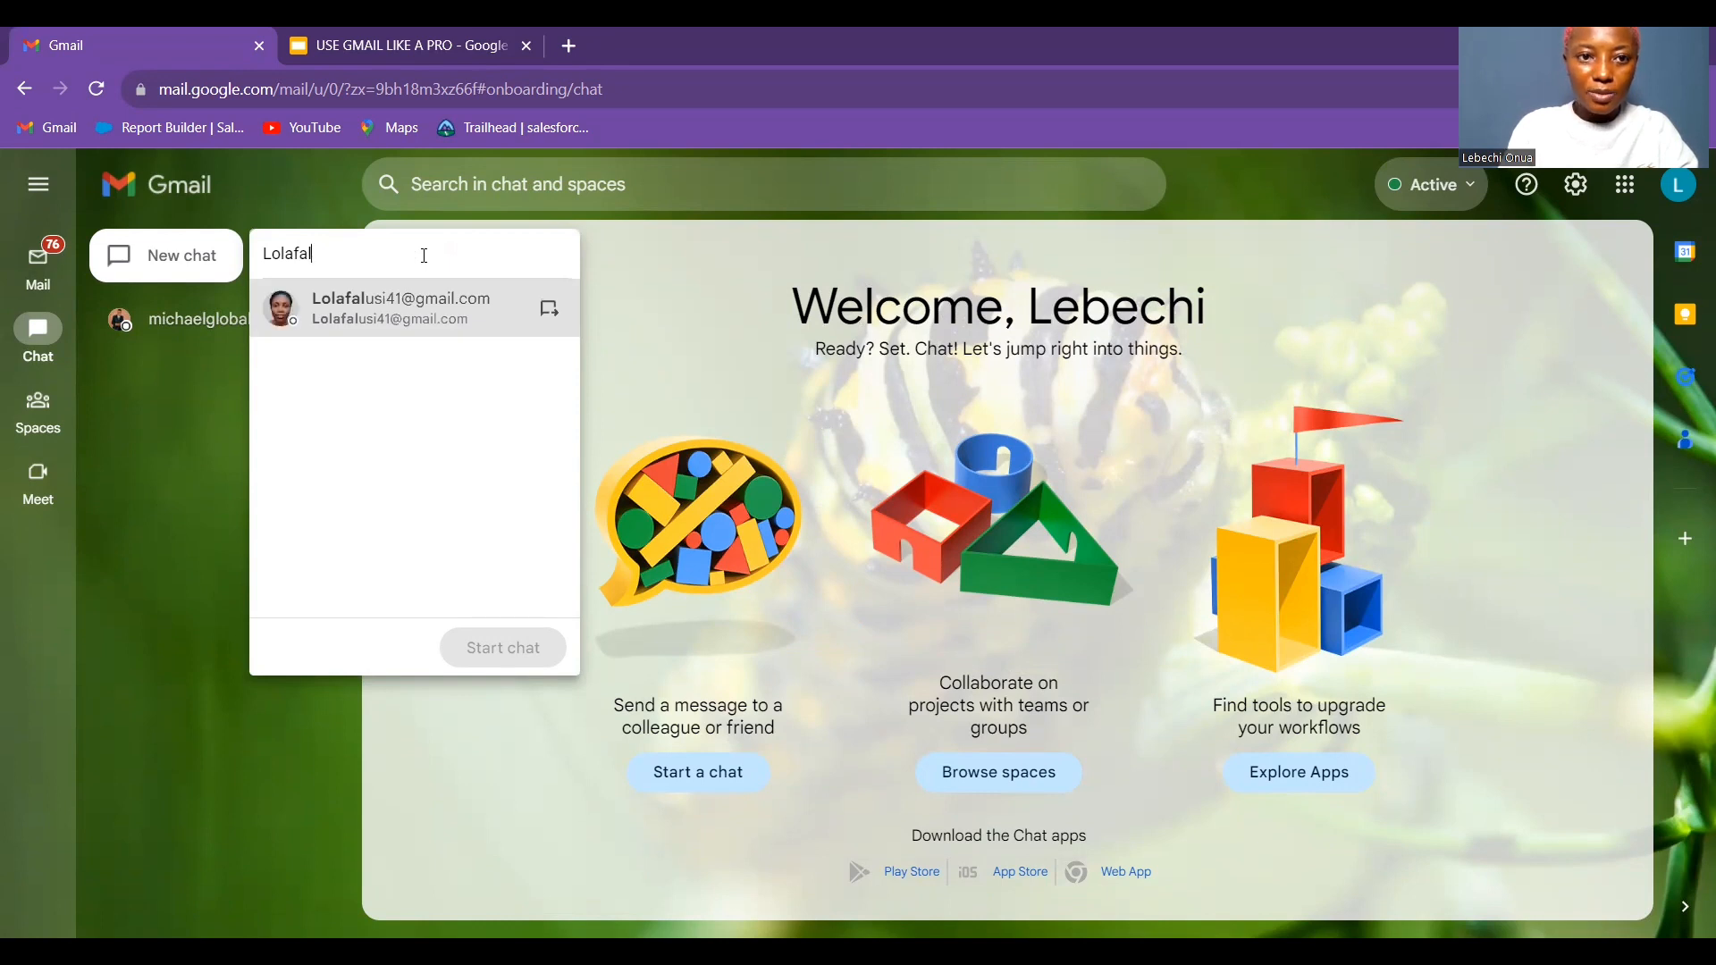
{"action": "left_click", "coordinate": [431, 309]}
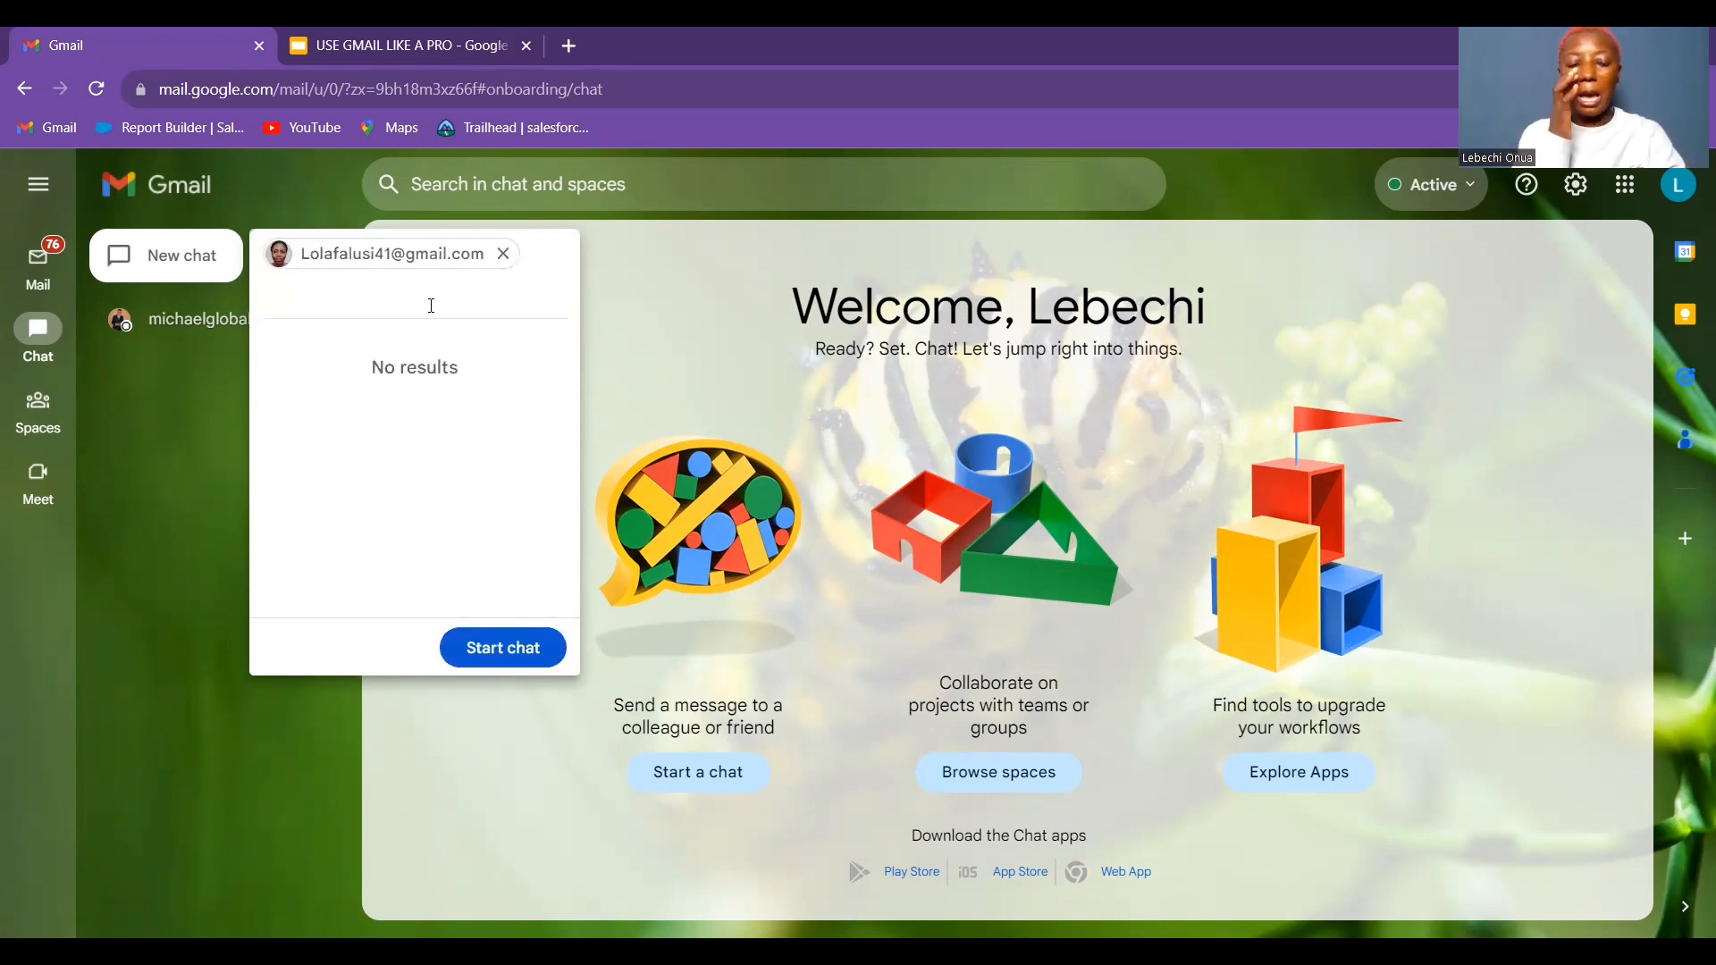
{"action": "left_click", "coordinate": [524, 649]}
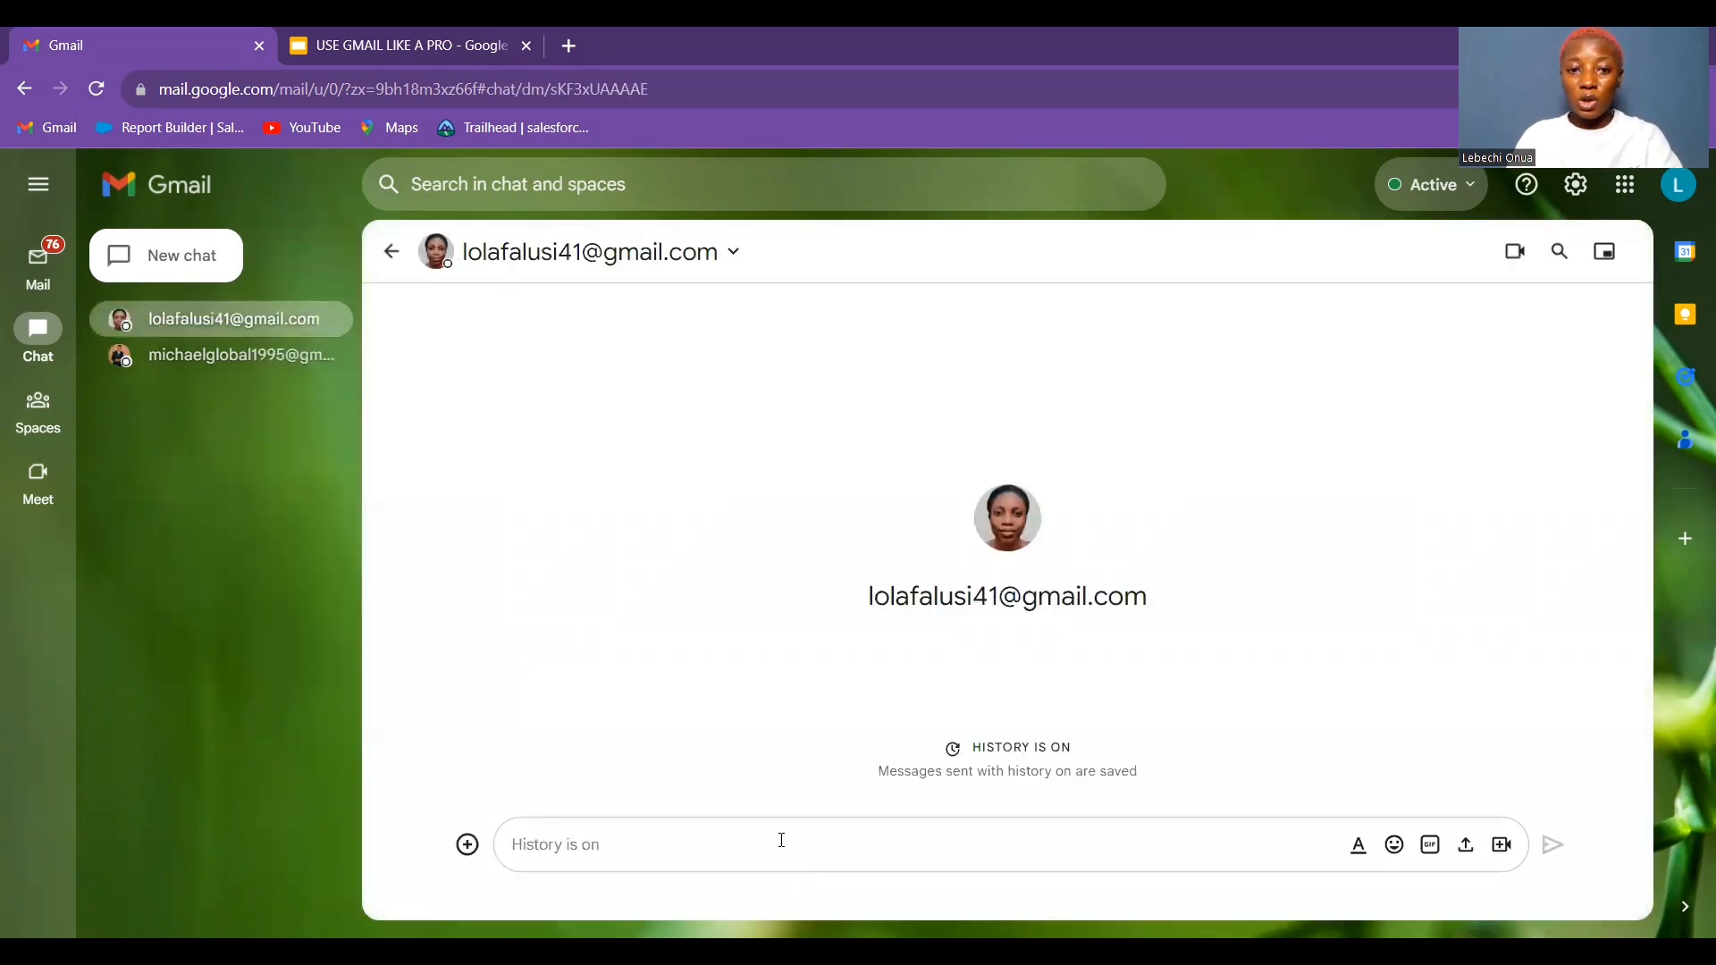
Send a hello greeting to the contact and show the message formatting toolbar
{"action": "type", "text": "Hello "}
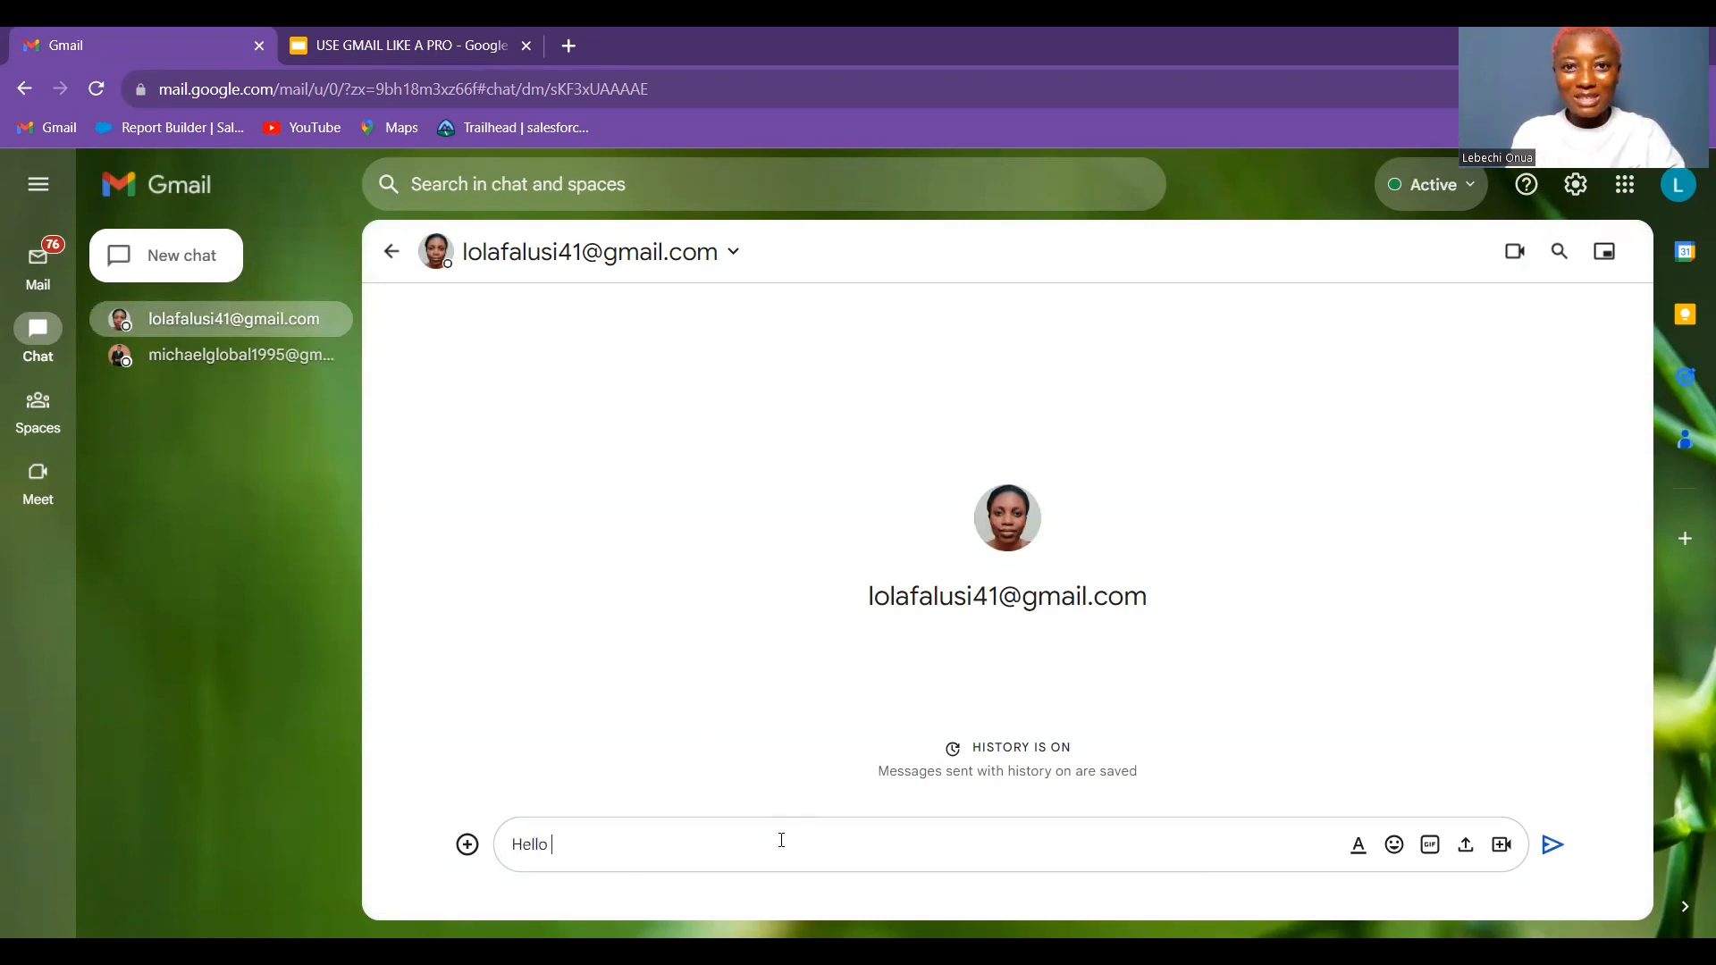
{"action": "type", "text": "Lola"}
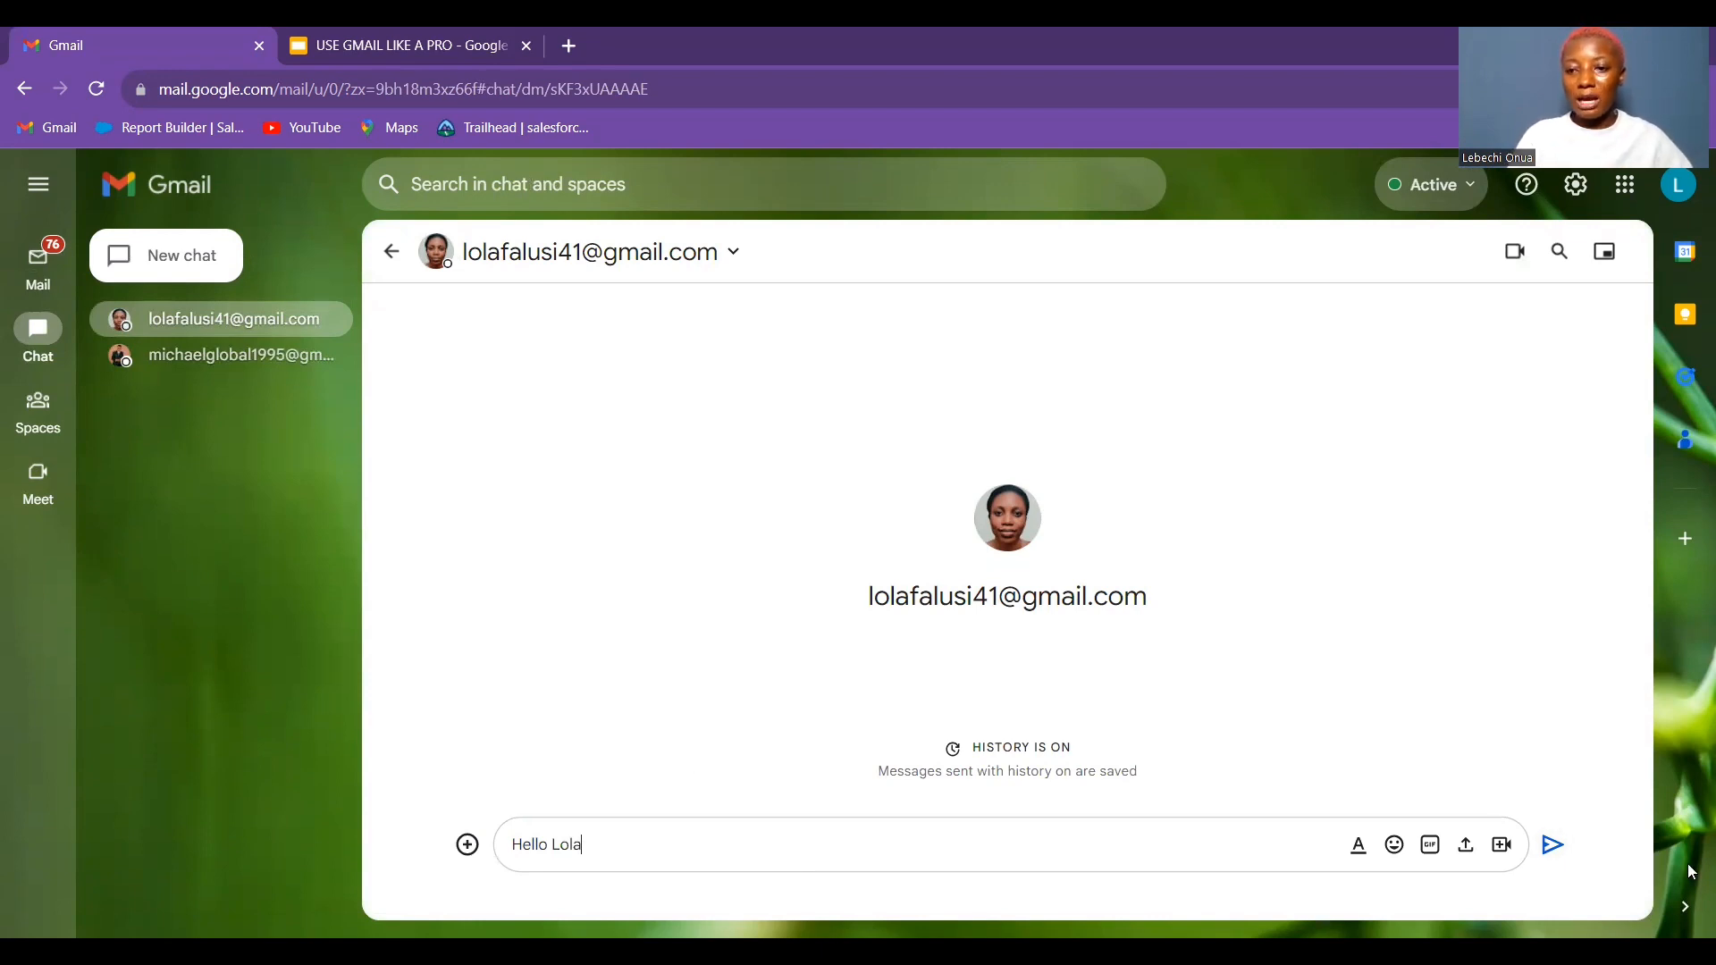
{"action": "left_click", "coordinate": [1551, 847]}
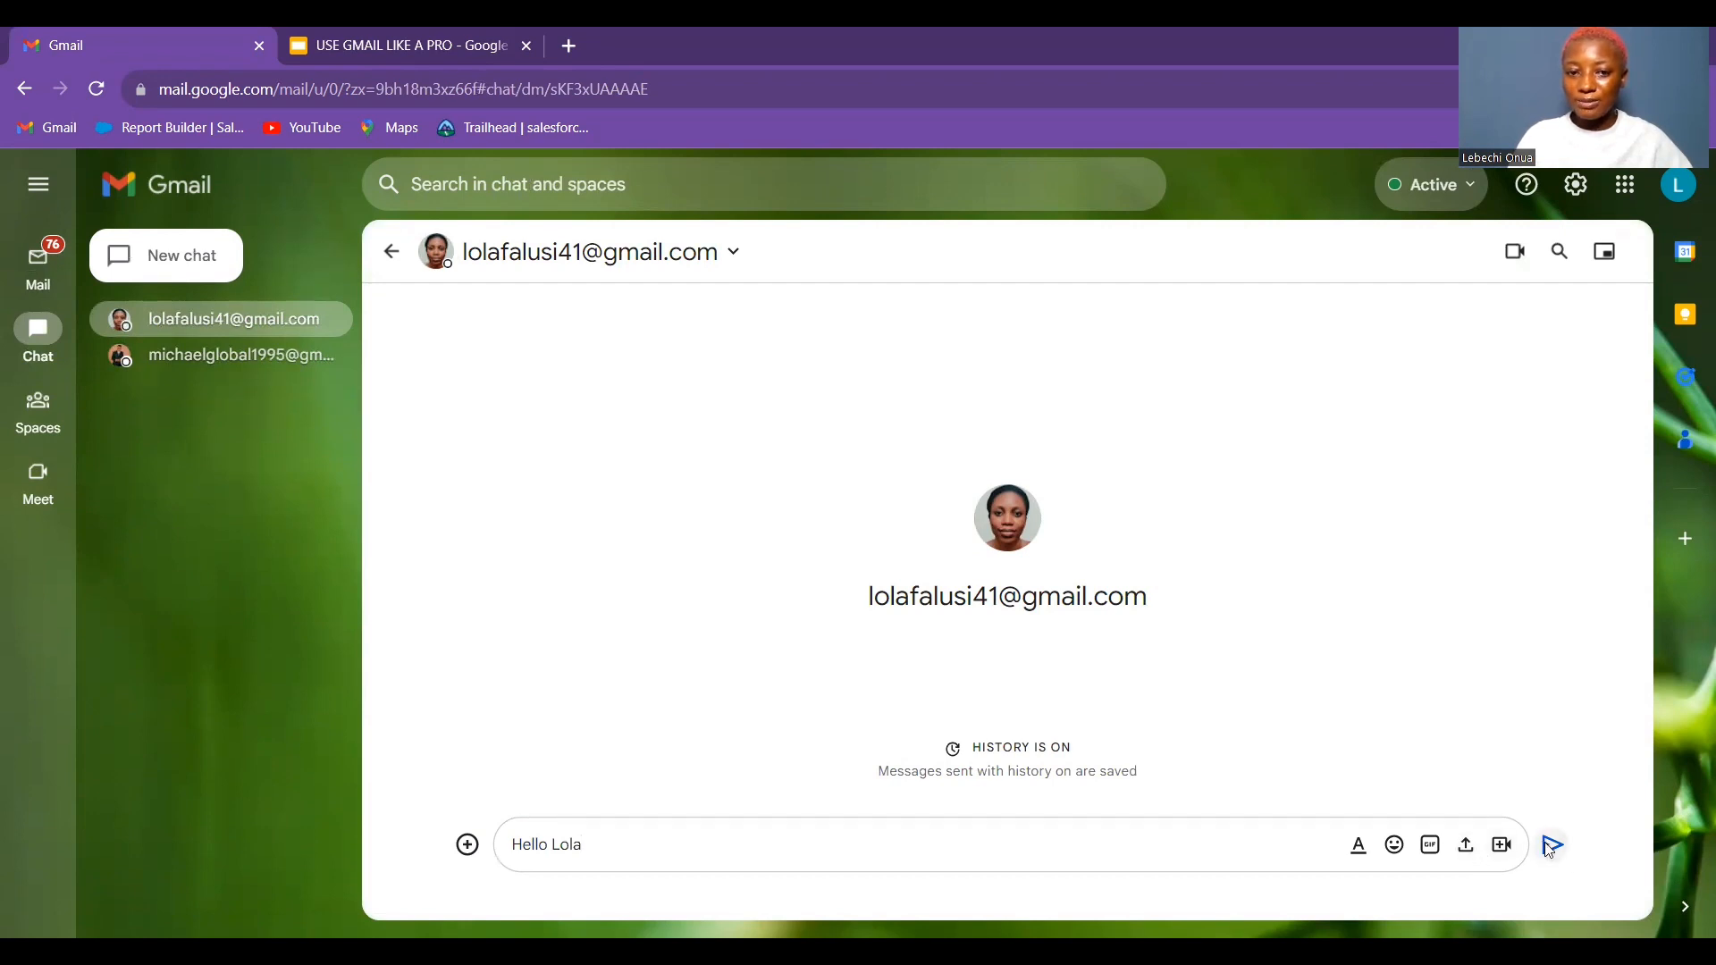
{"action": "left_click", "coordinate": [1364, 860]}
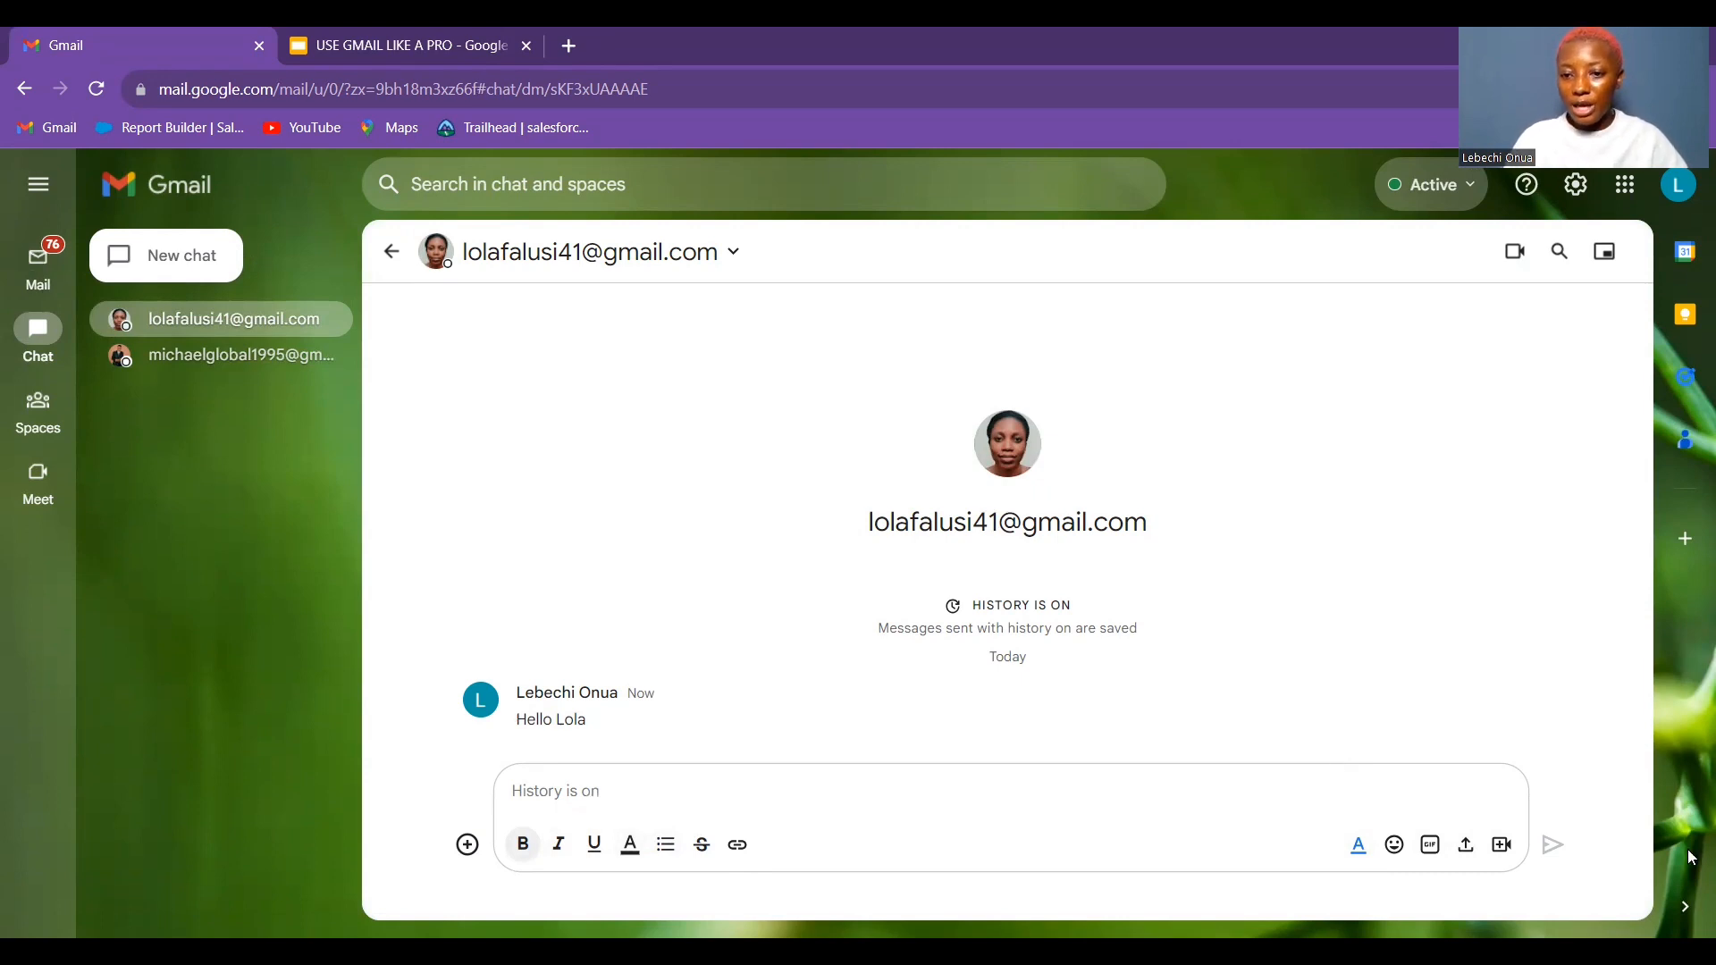
{"action": "left_click", "coordinate": [1396, 847]}
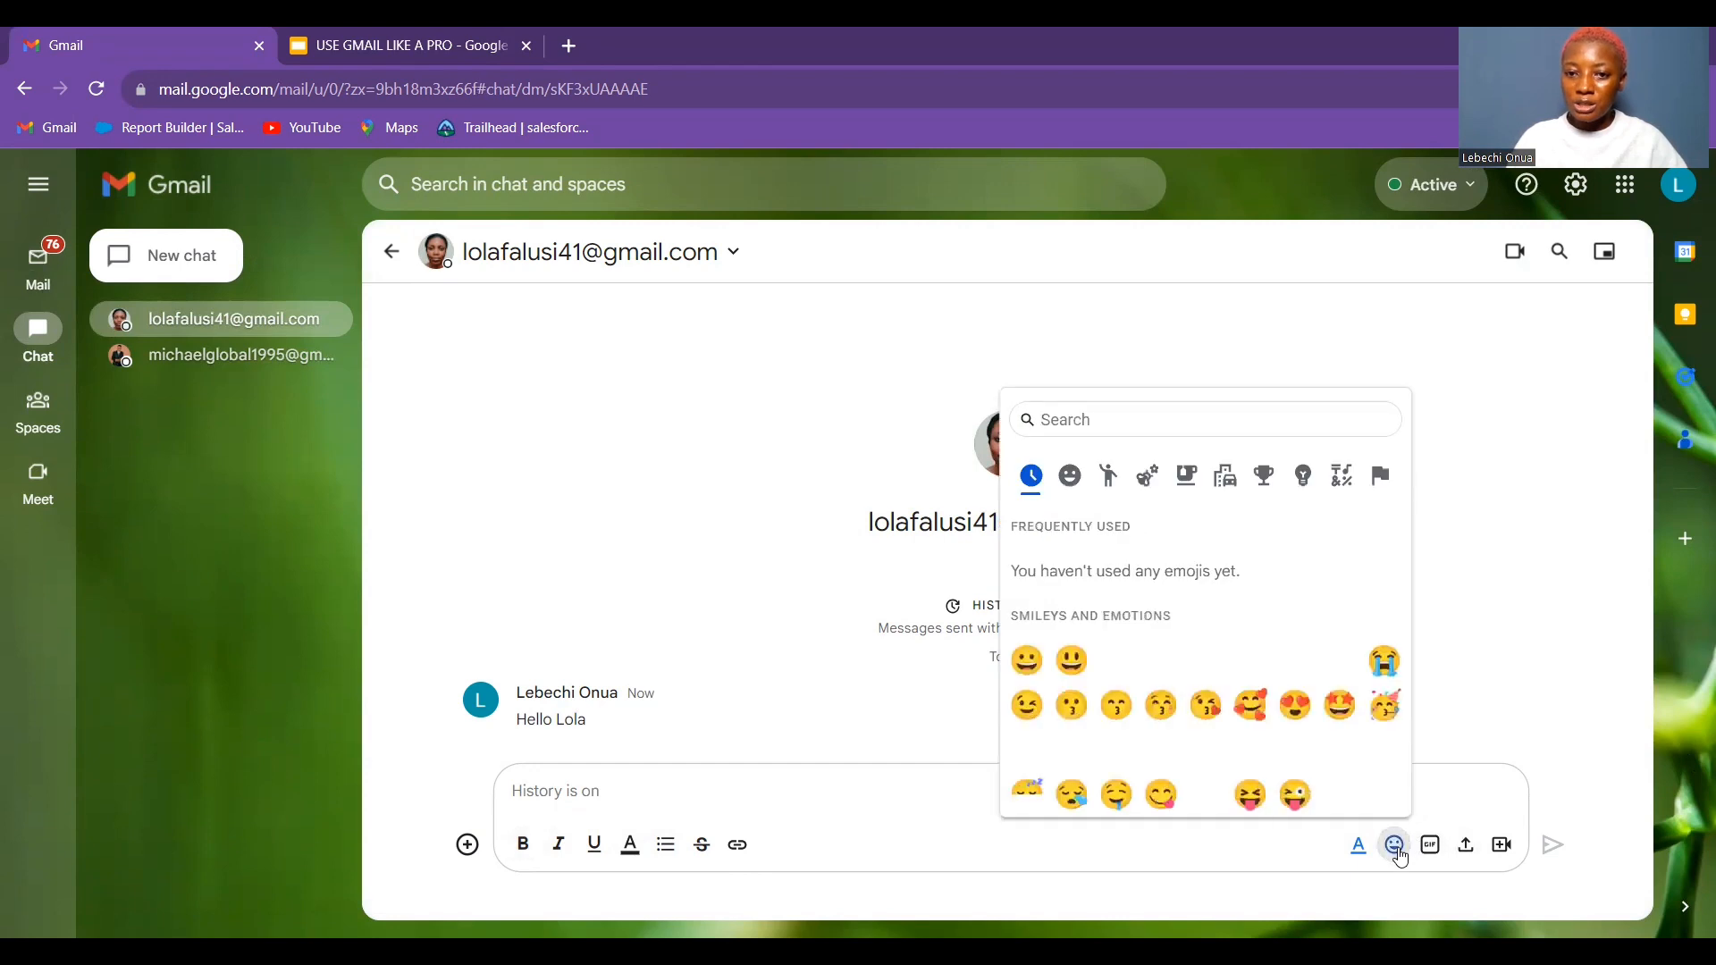
{"action": "left_click", "coordinate": [1432, 851]}
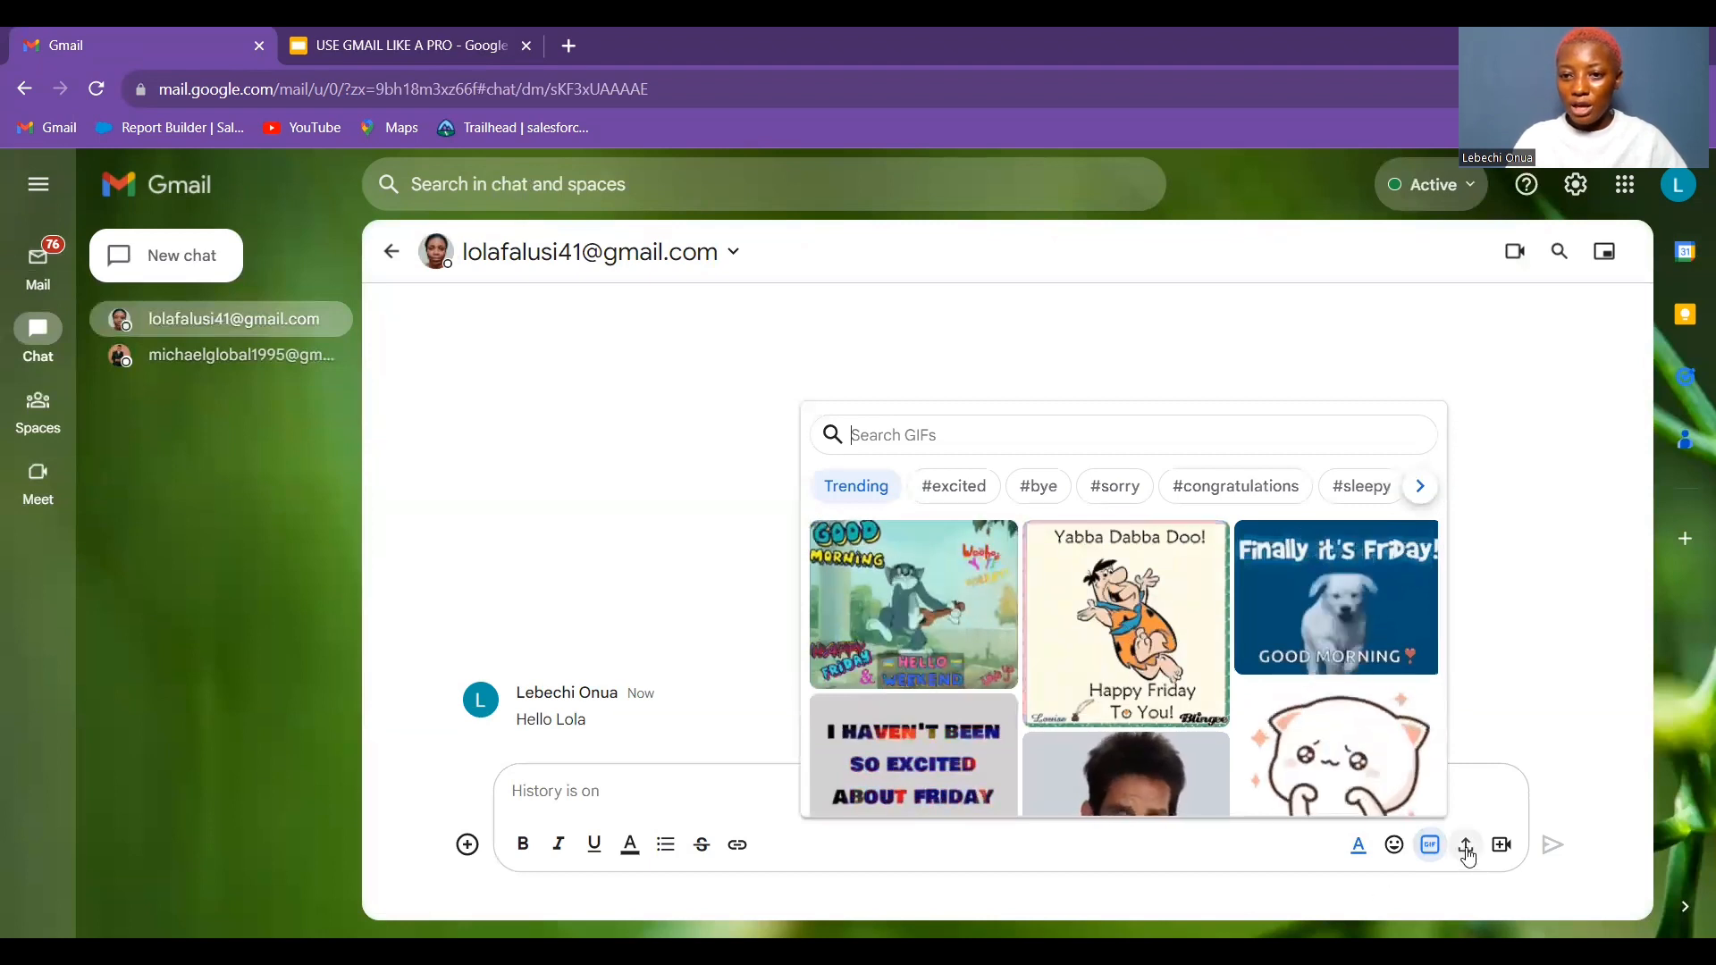
{"action": "left_click", "coordinate": [1588, 464]}
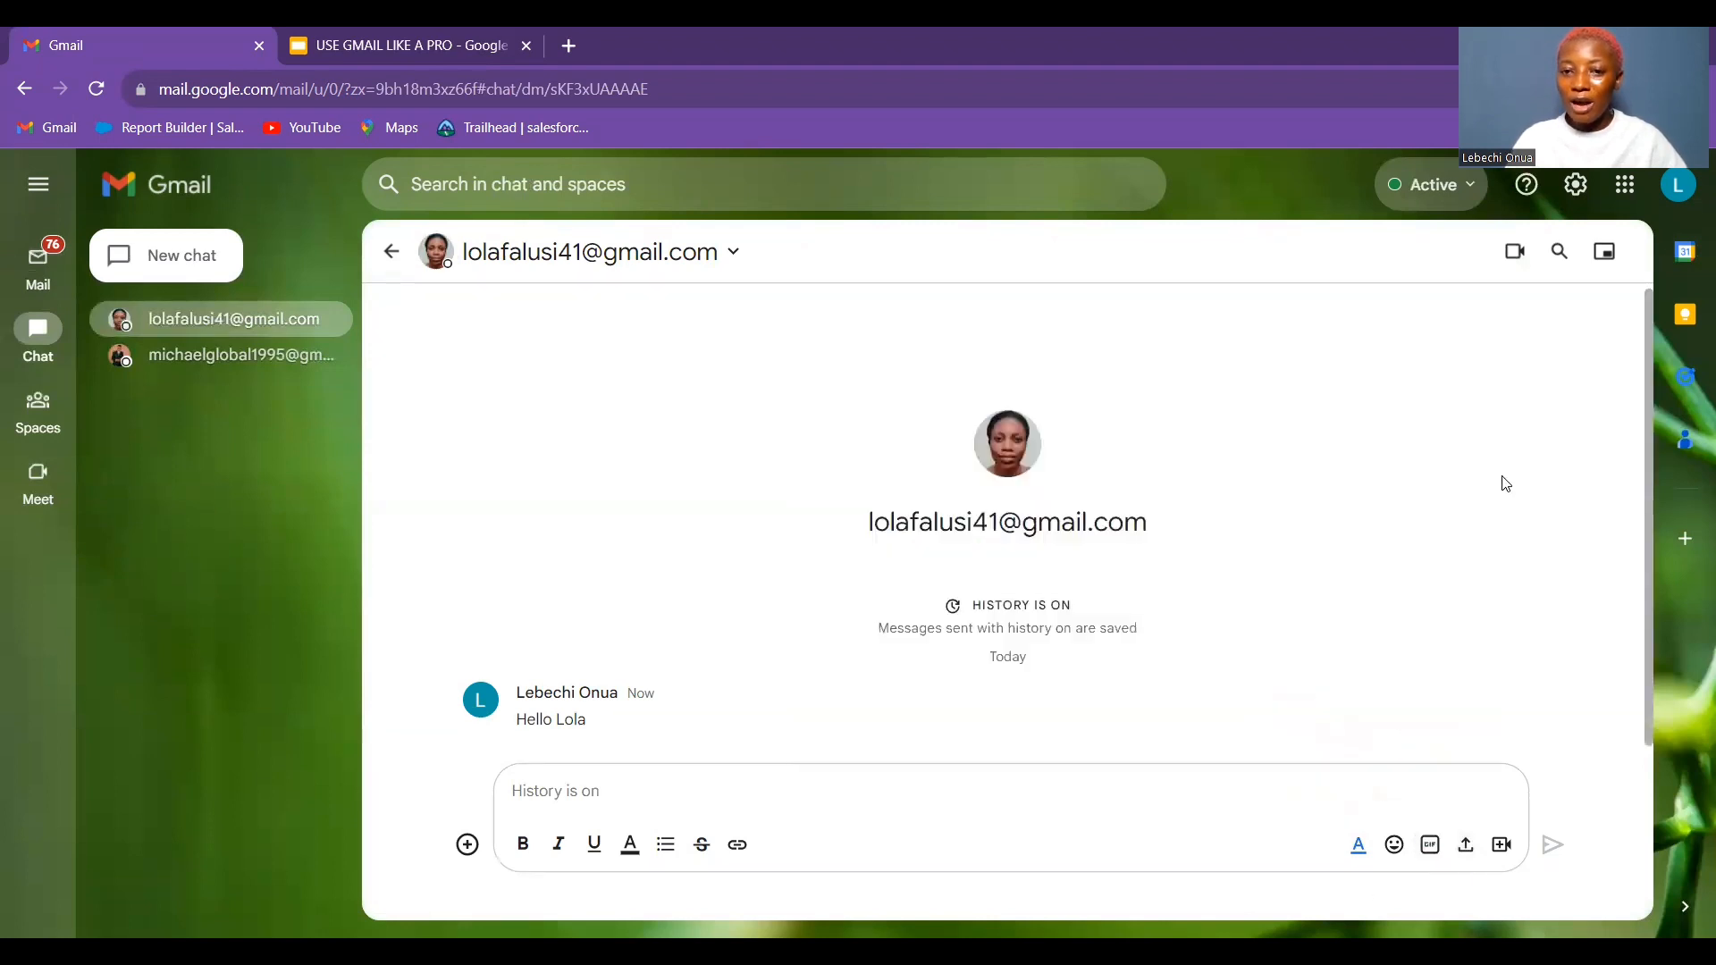
{"action": "left_click", "coordinate": [1471, 831]}
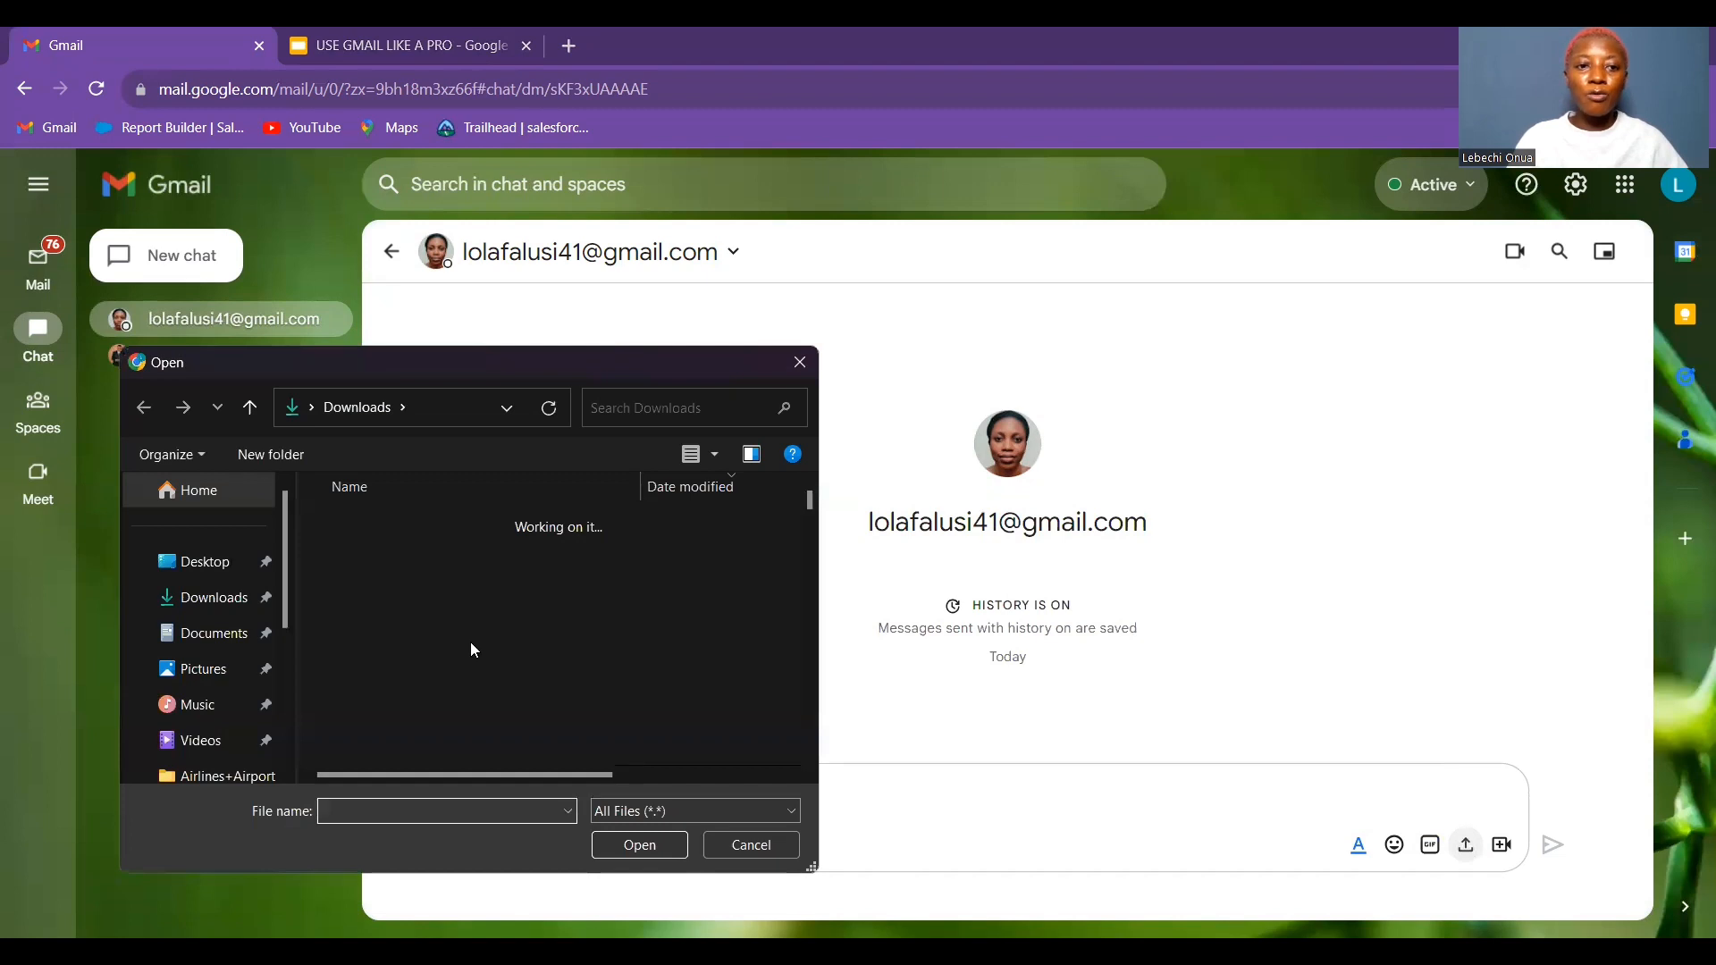
{"action": "left_click", "coordinate": [802, 364]}
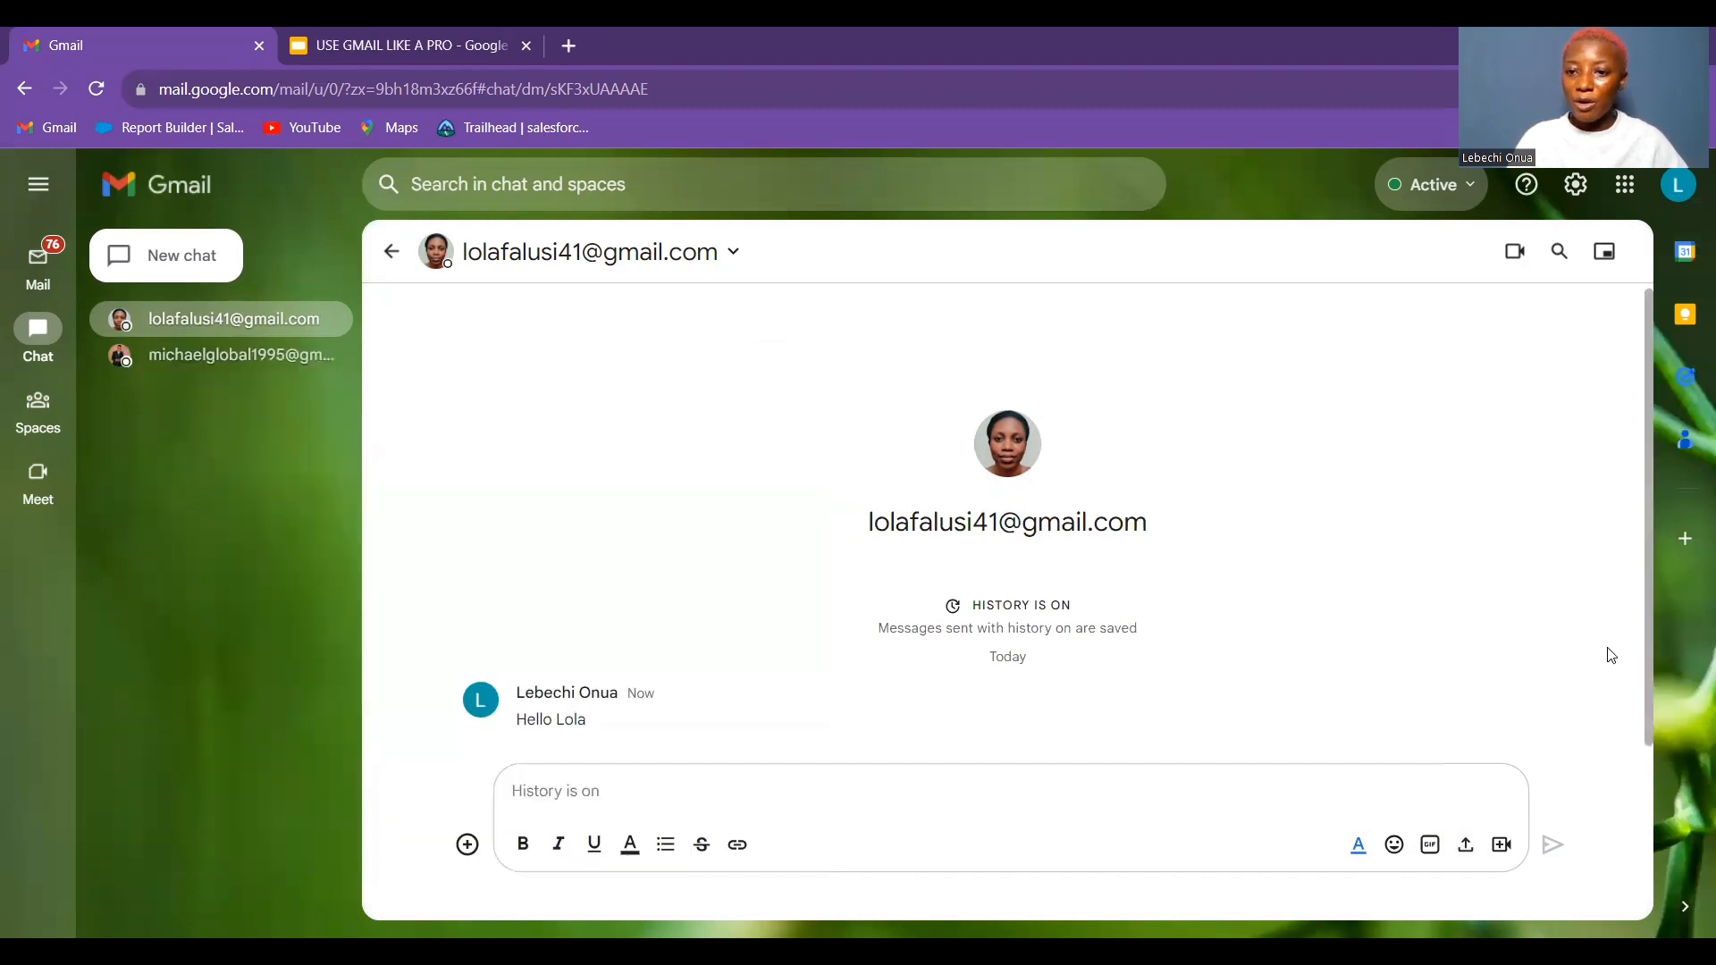
Insert and then remove a video meeting card, then open the empty Spaces welcome page
{"action": "left_click", "coordinate": [1502, 846]}
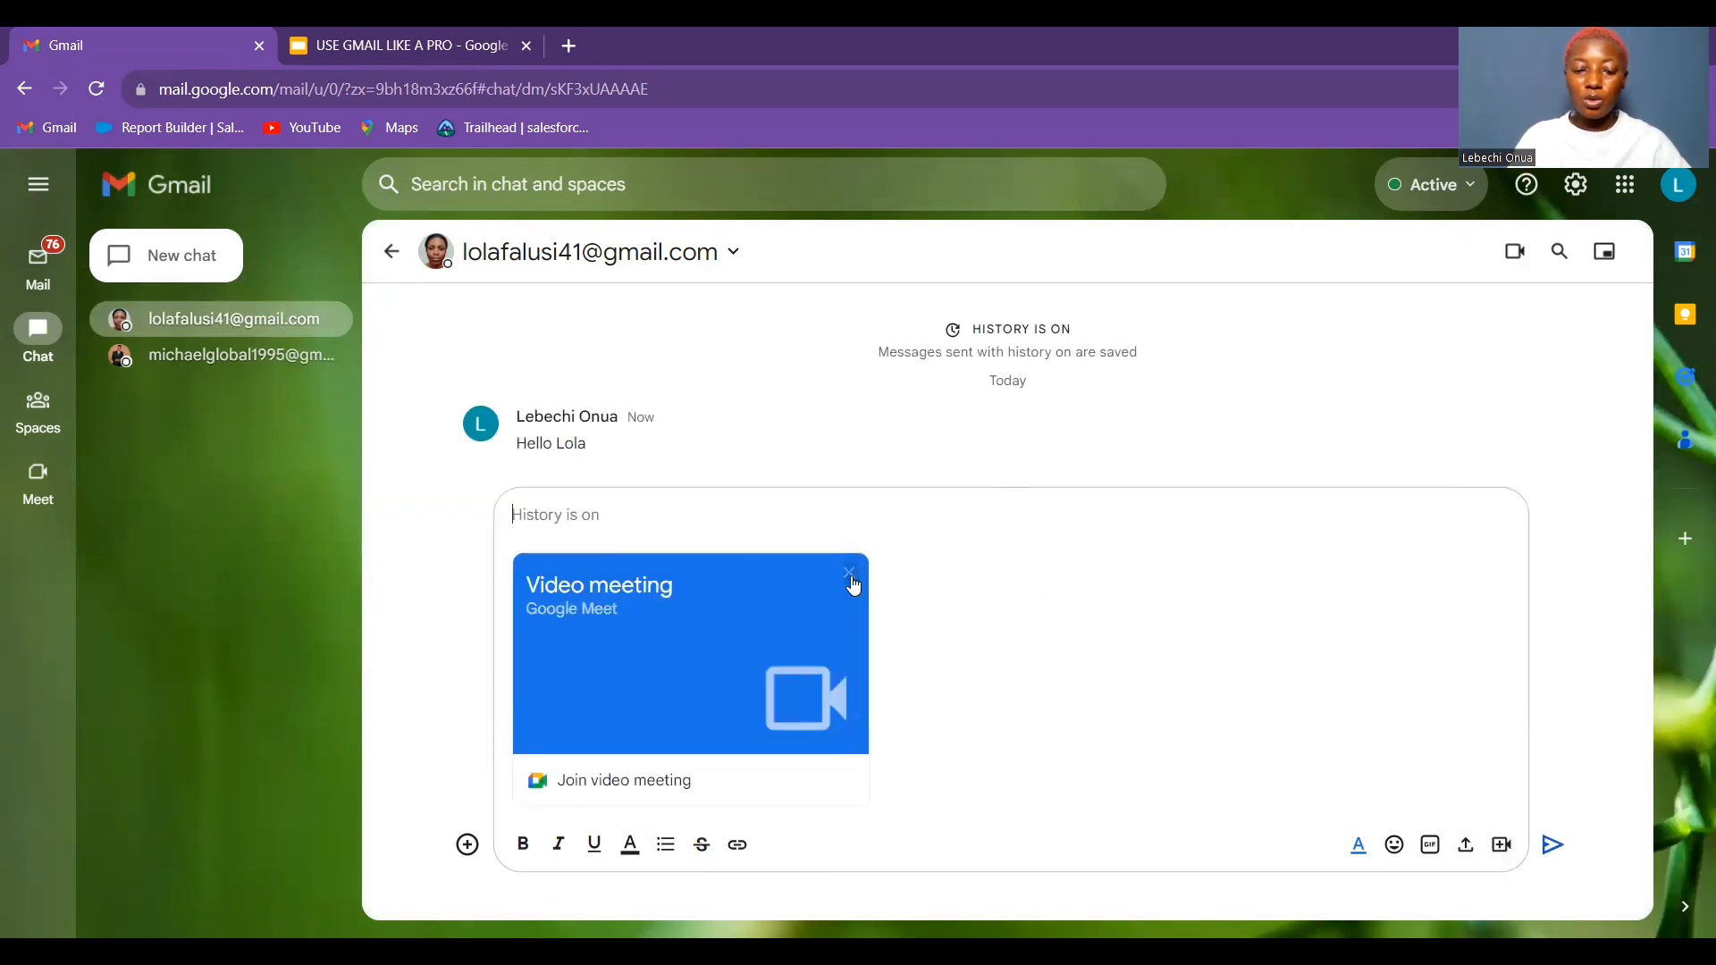
{"action": "left_click", "coordinate": [849, 573]}
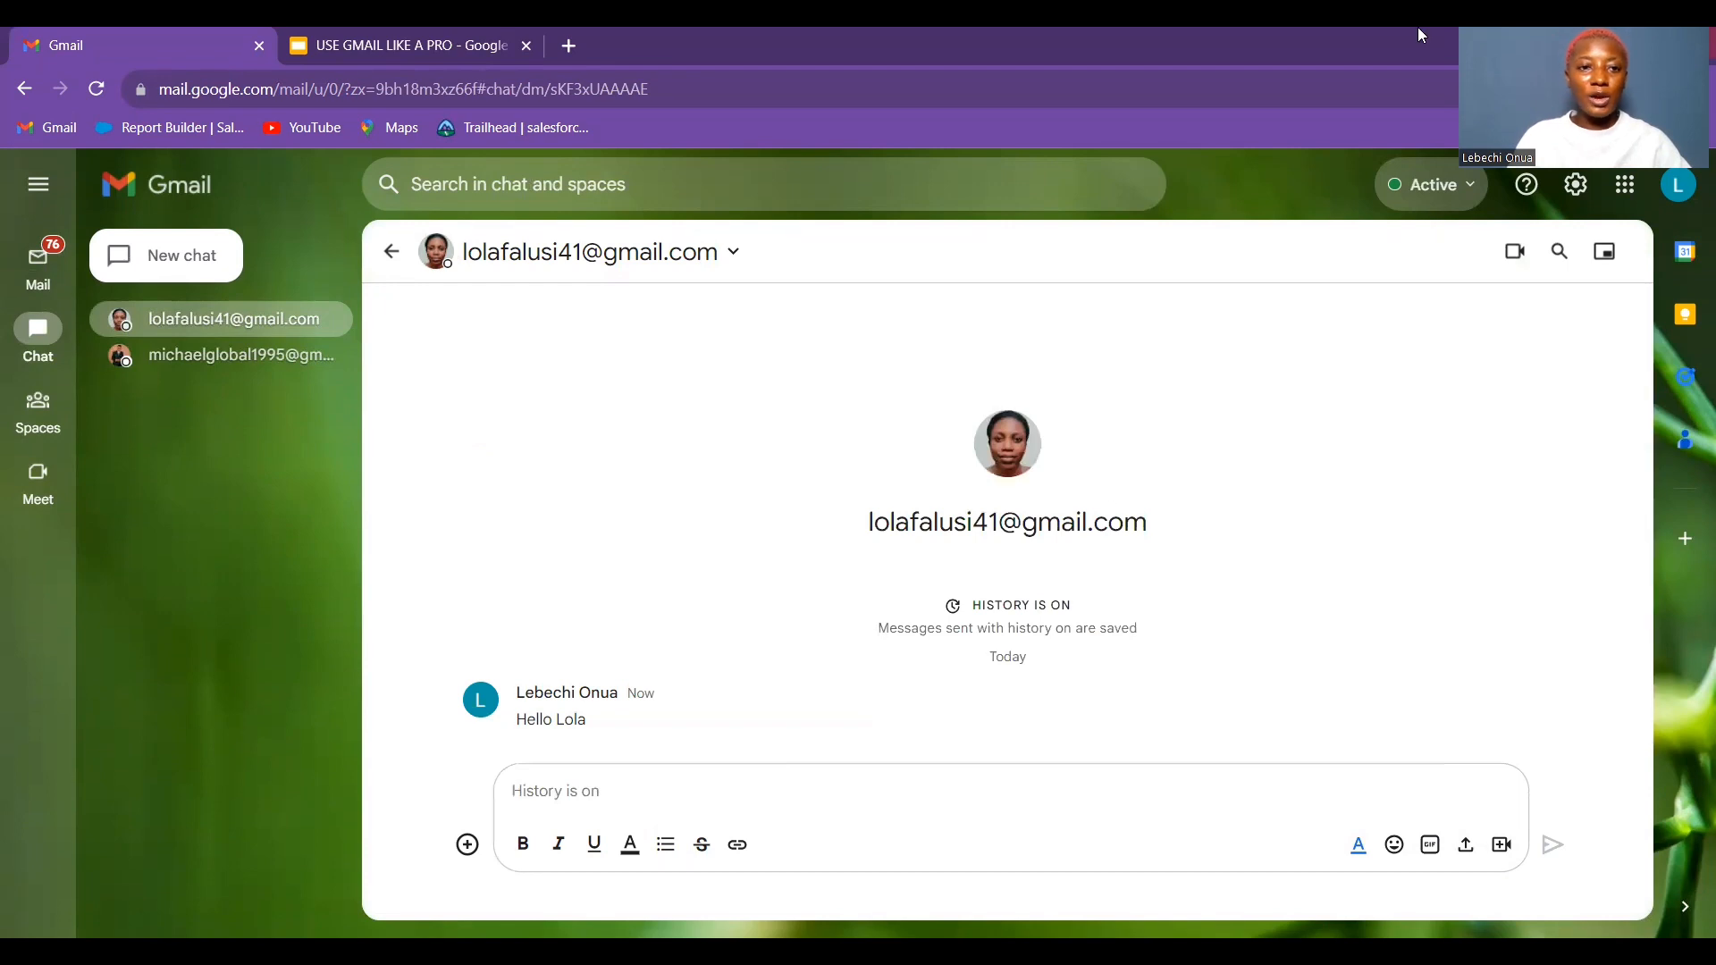
{"action": "left_click", "coordinate": [38, 406]}
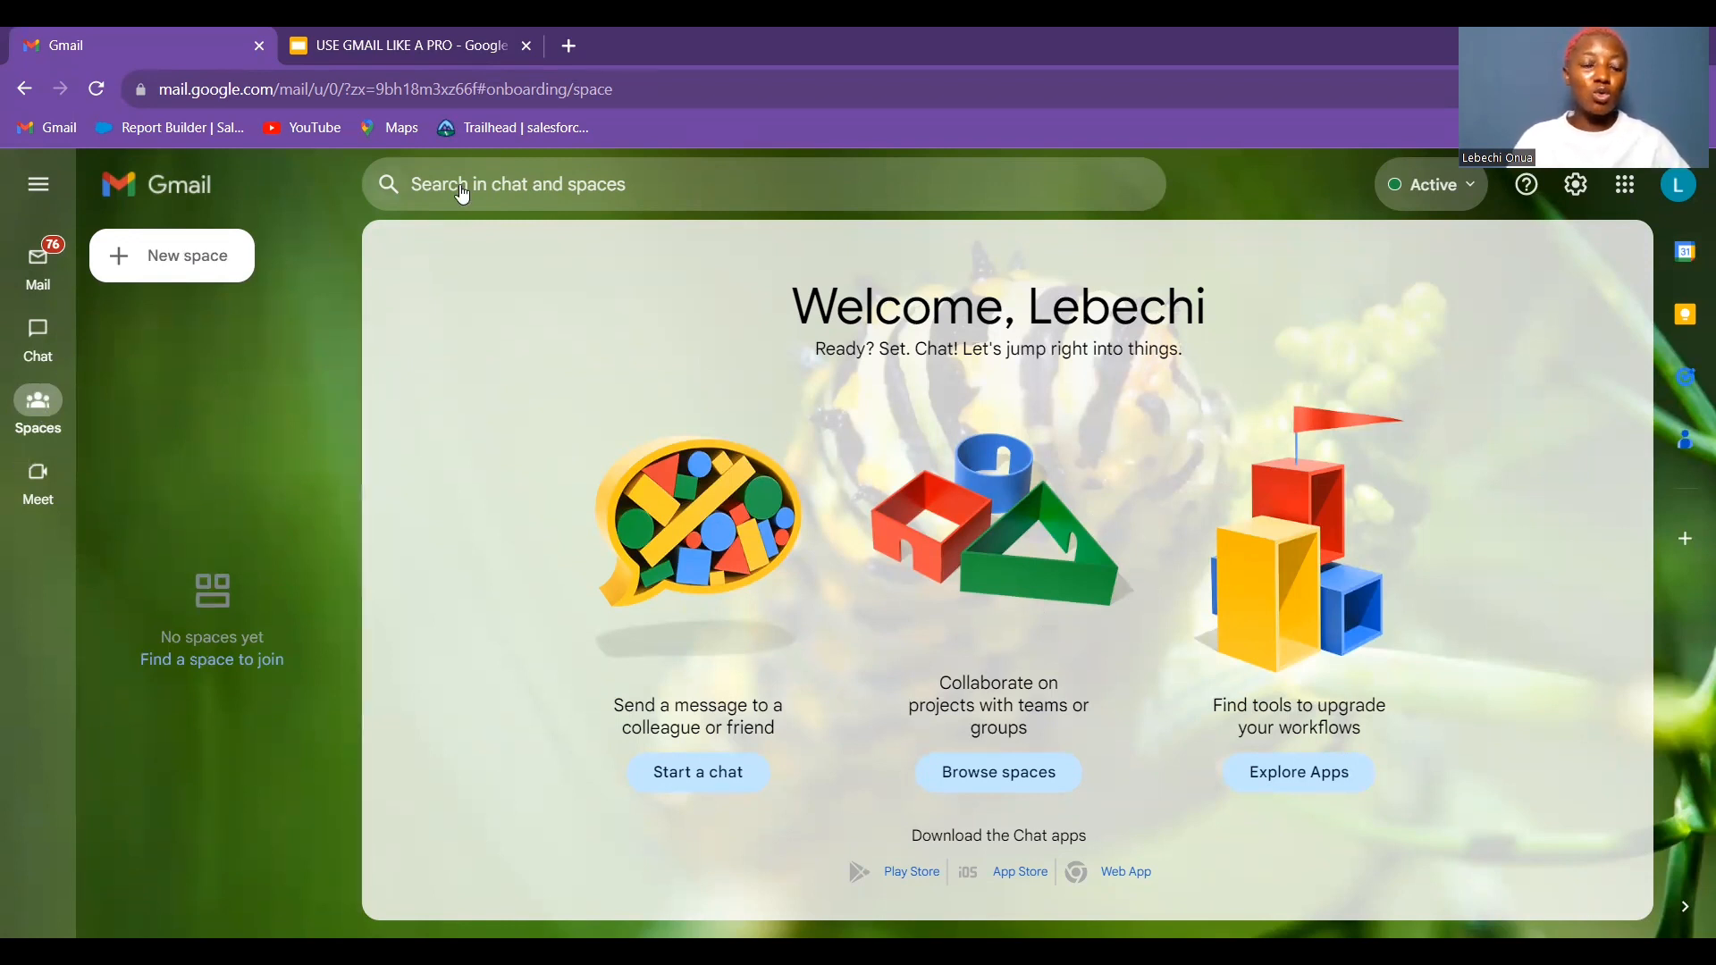
Glance at the presentation, then return to Gmail's Mail inbox with 76 unread messages
{"action": "left_click", "coordinate": [343, 34]}
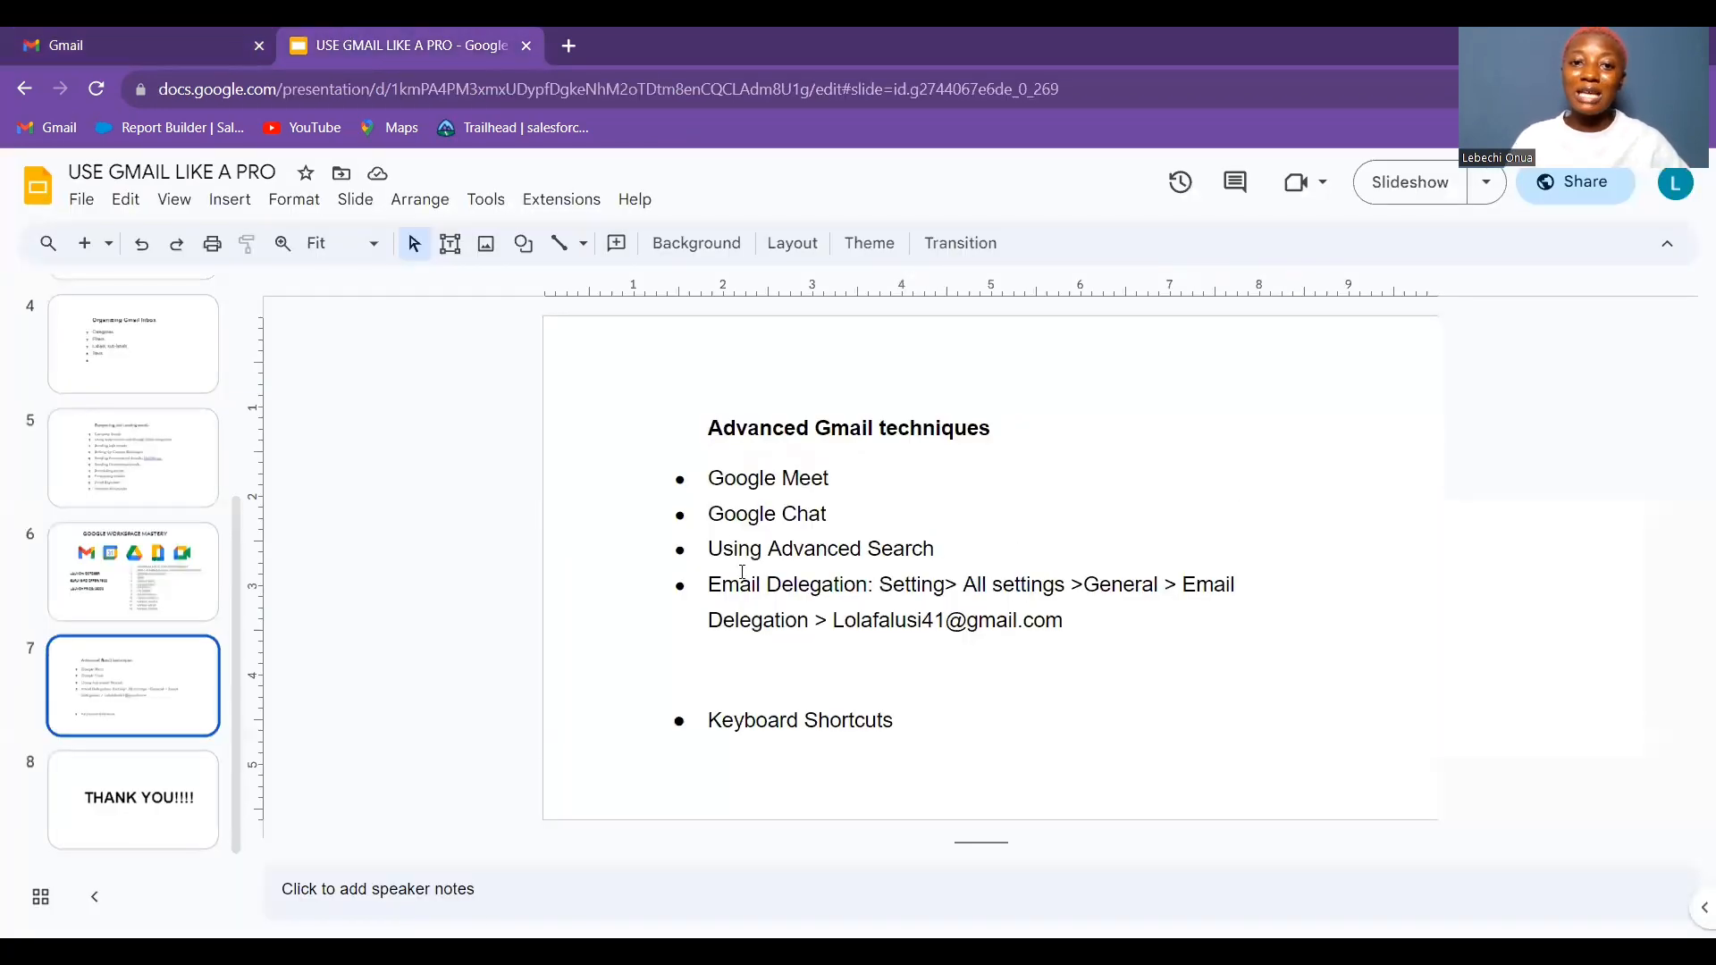
{"action": "left_click", "coordinate": [53, 36]}
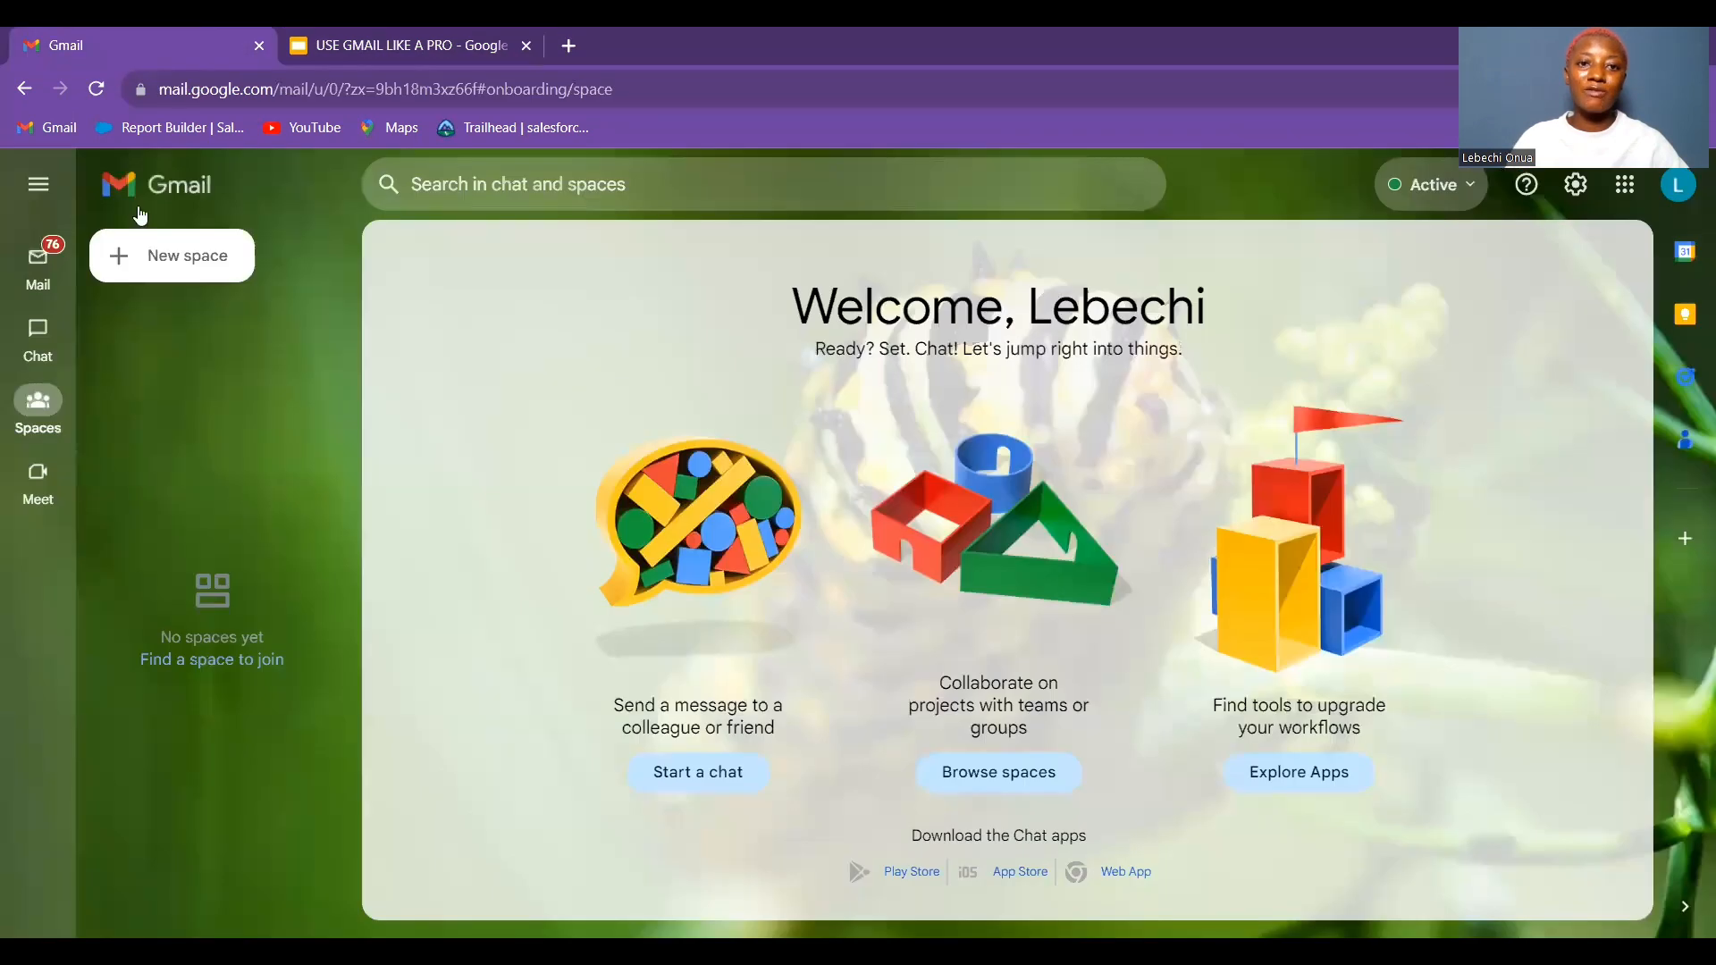
{"action": "left_click", "coordinate": [40, 268]}
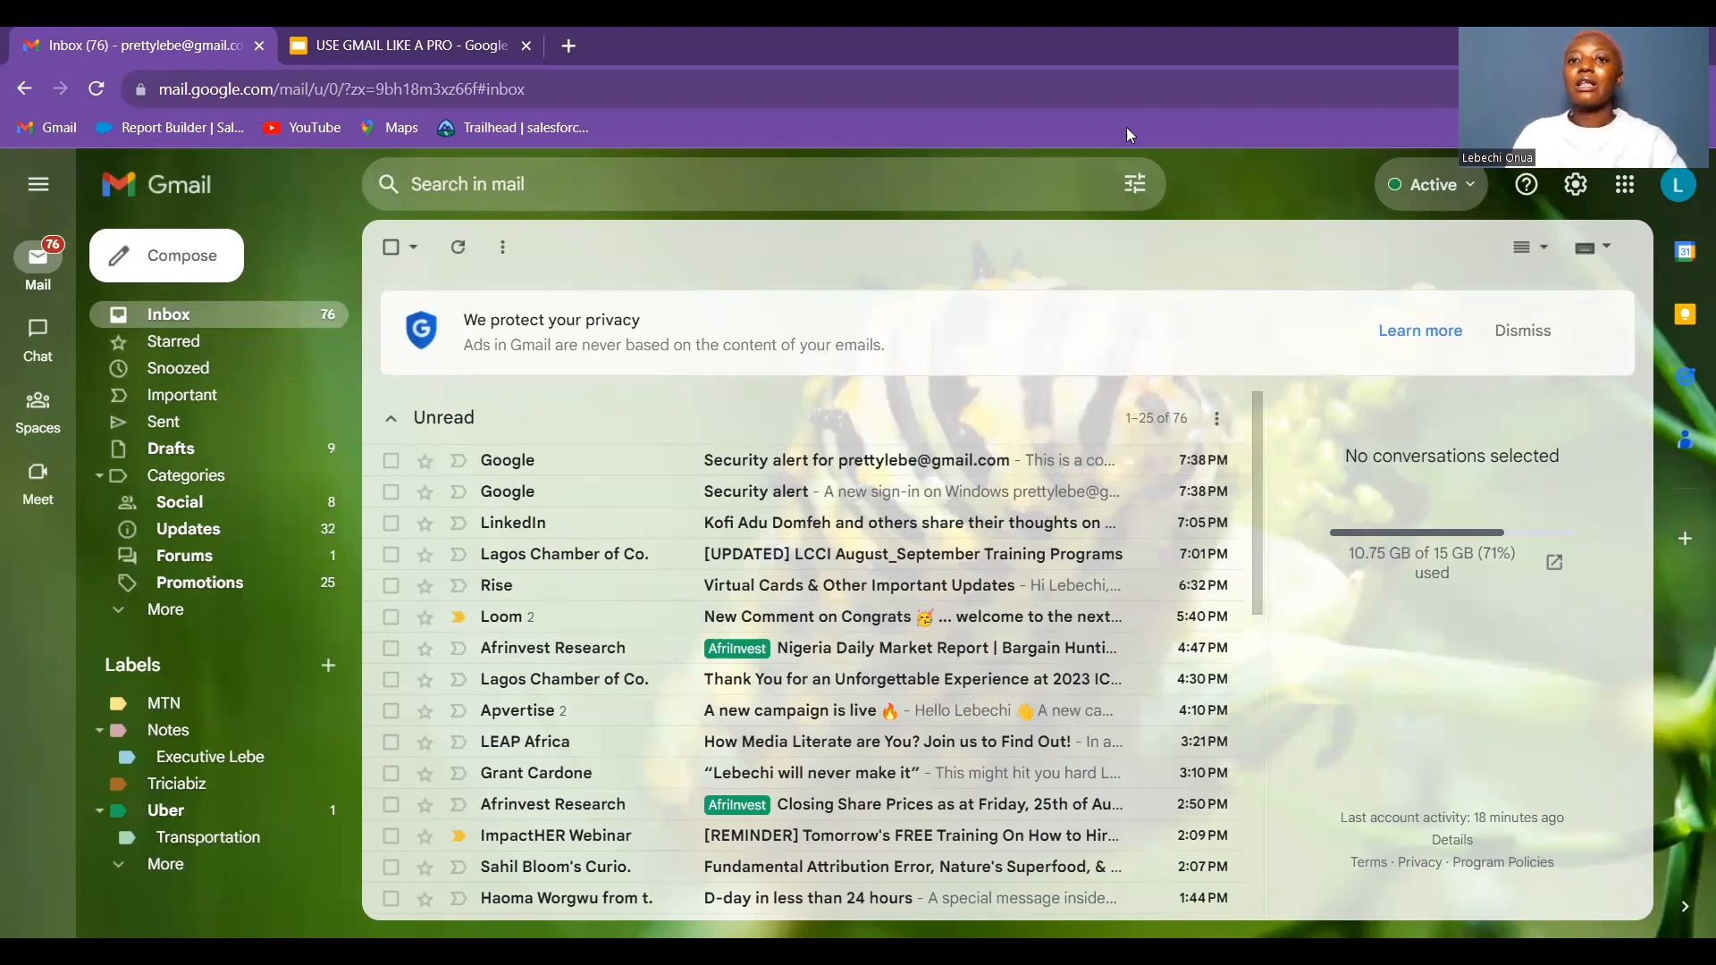
Enter 'London' in advanced search's Has the words field and search All Mail instead of the Inbox
{"action": "left_click", "coordinate": [1137, 189]}
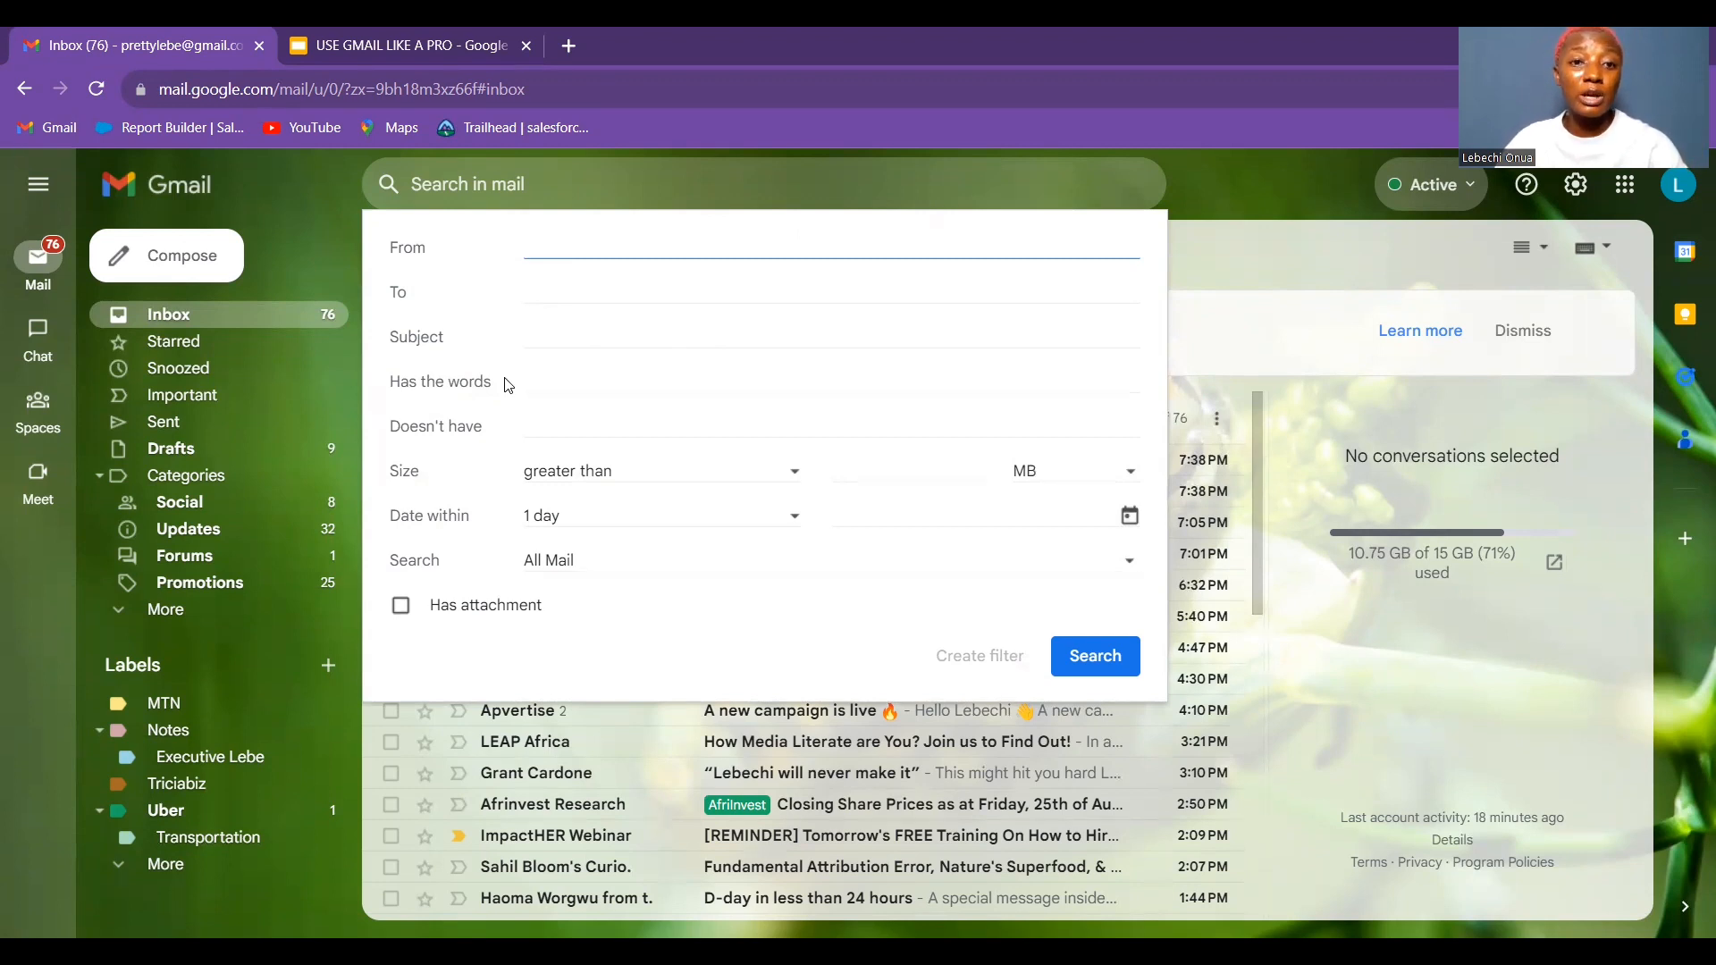
{"action": "left_click", "coordinate": [552, 380]}
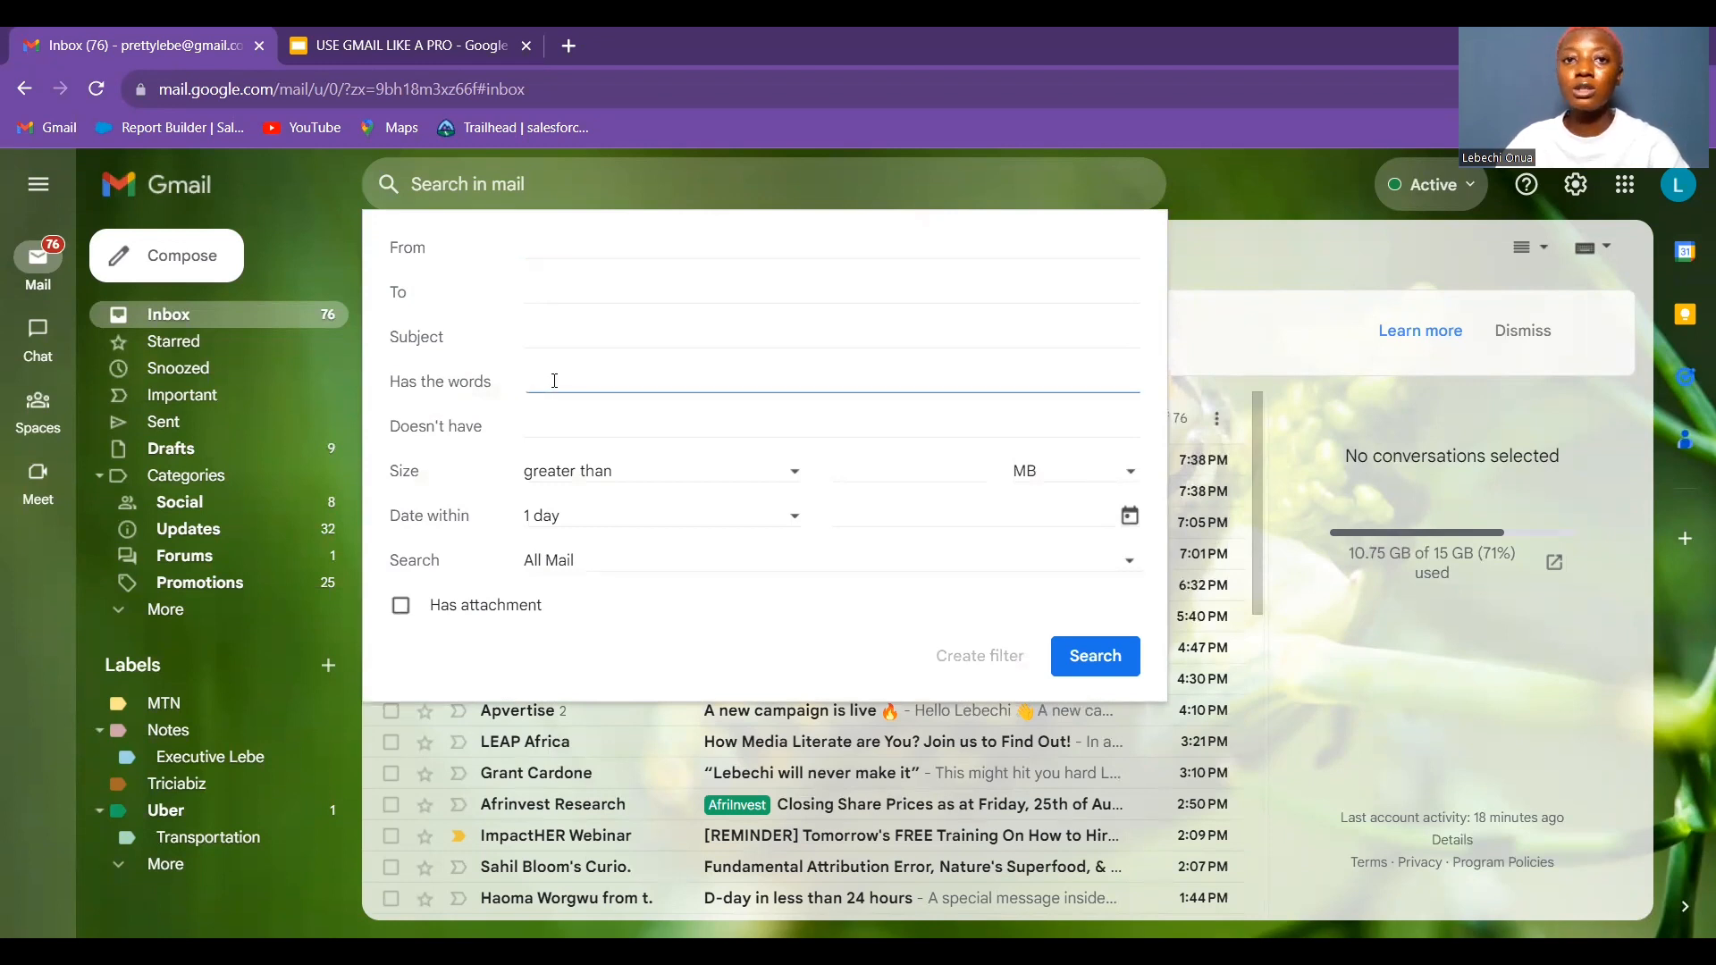
{"action": "type", "text": "London"}
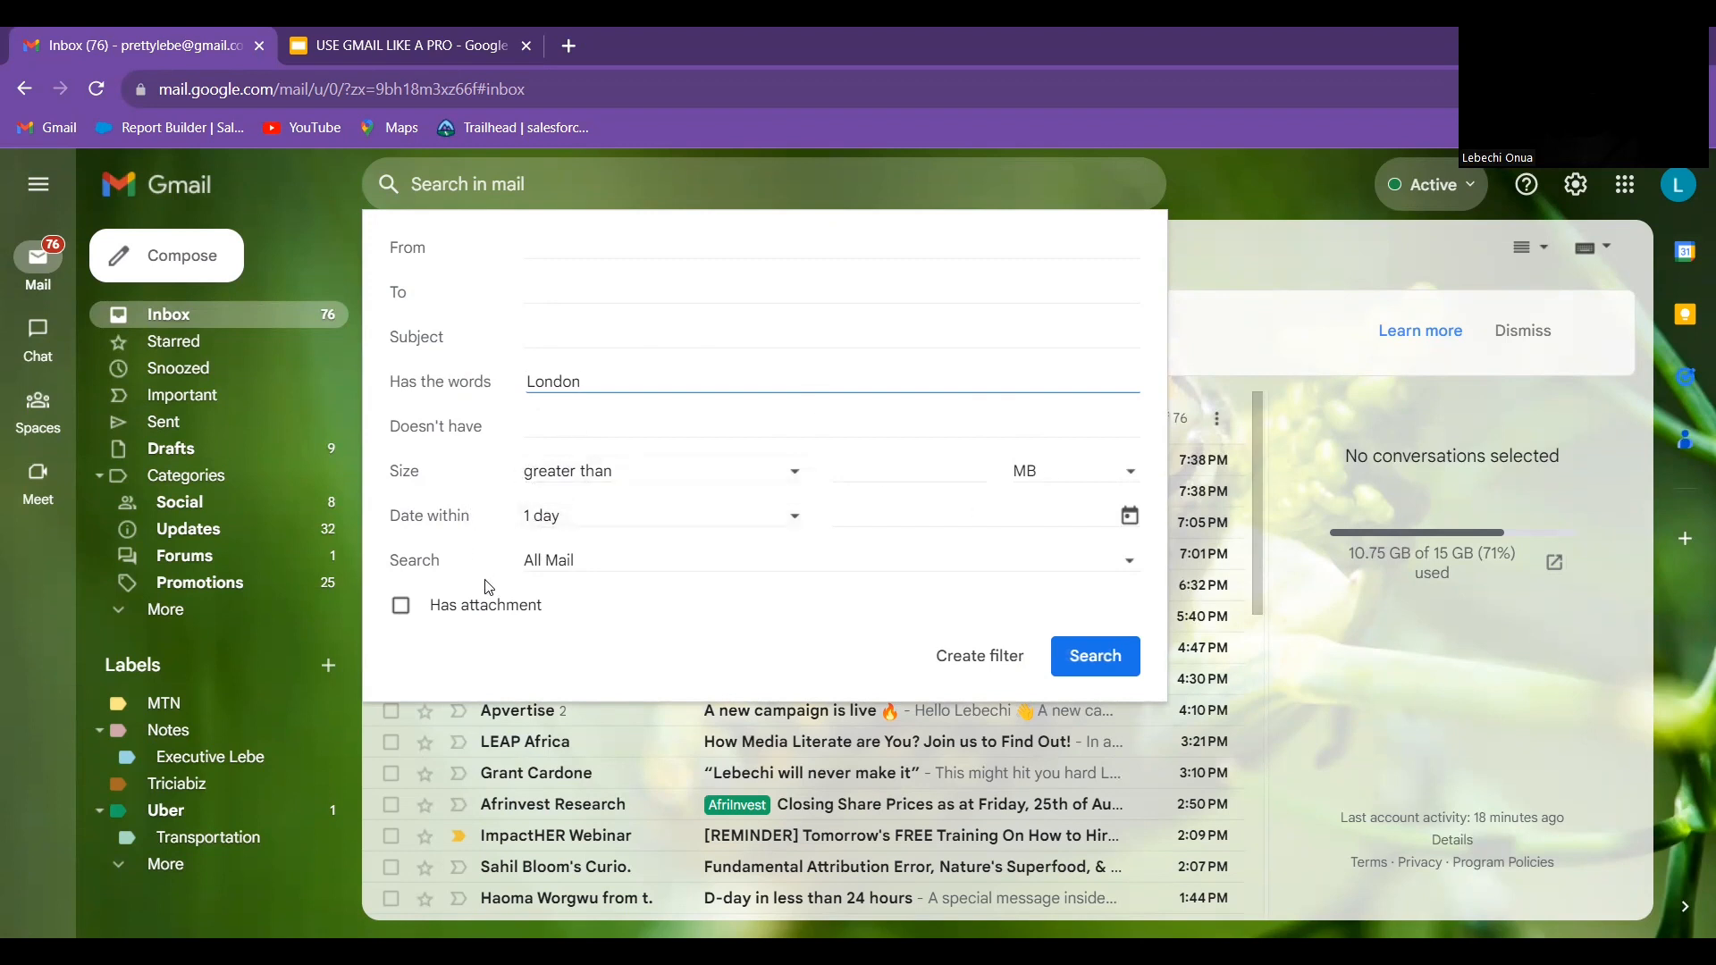
{"action": "left_click", "coordinate": [602, 565]}
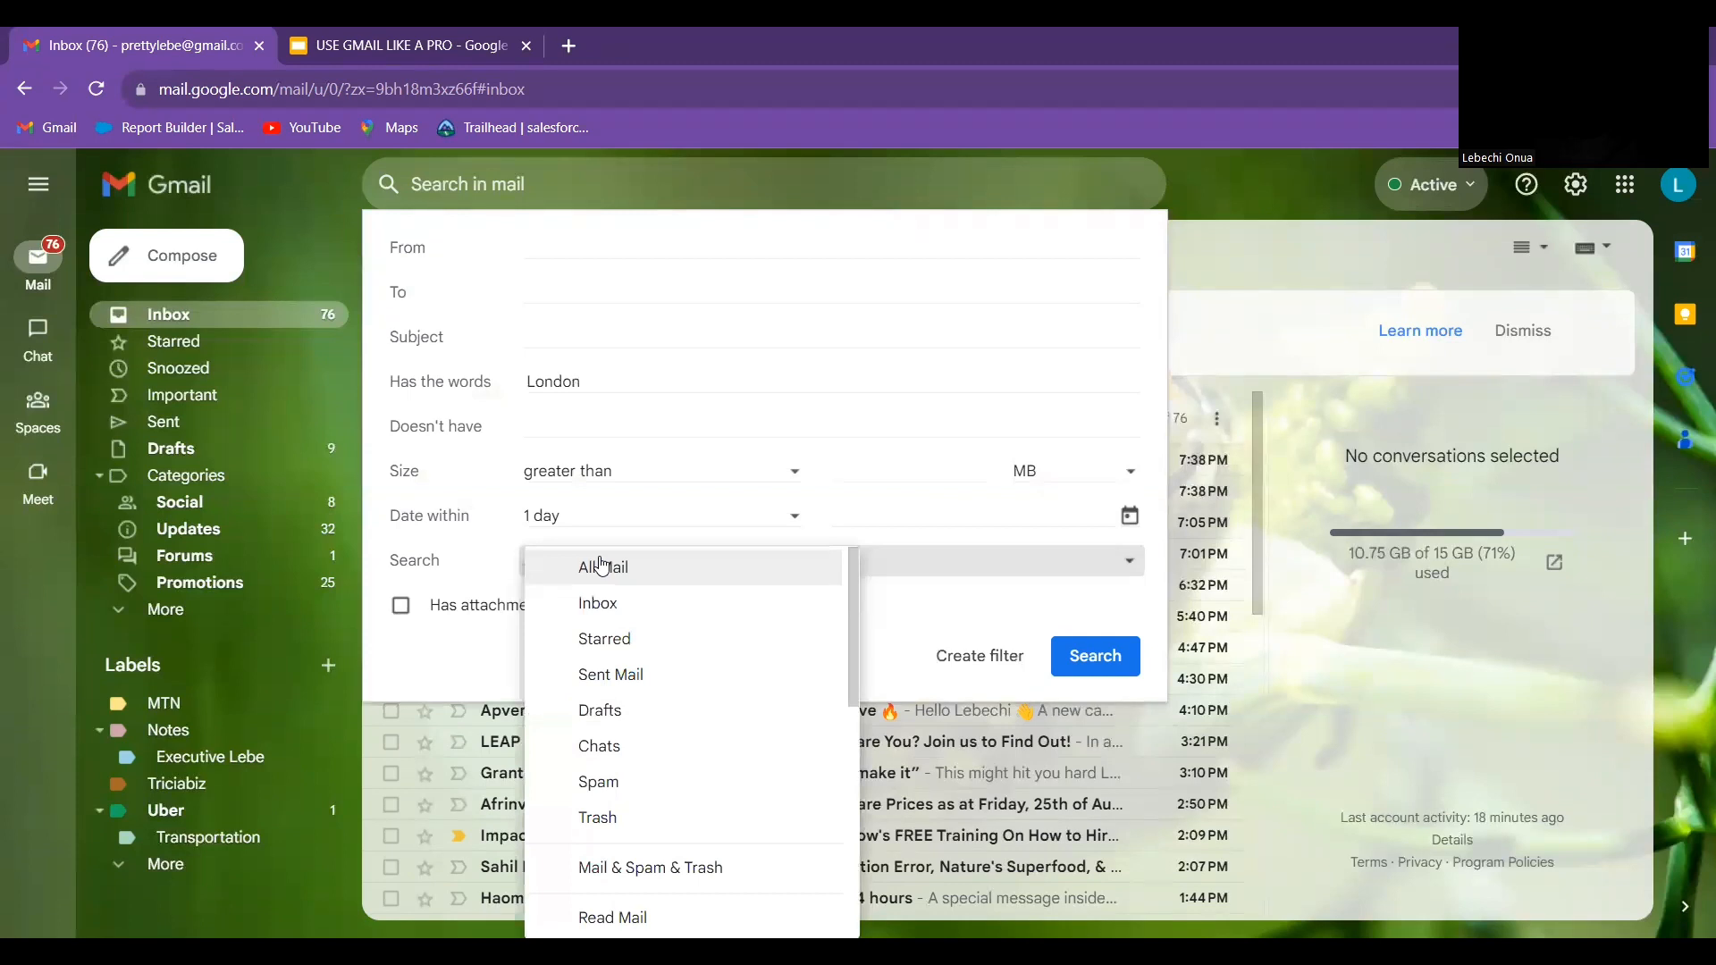
{"action": "left_click", "coordinate": [623, 606]}
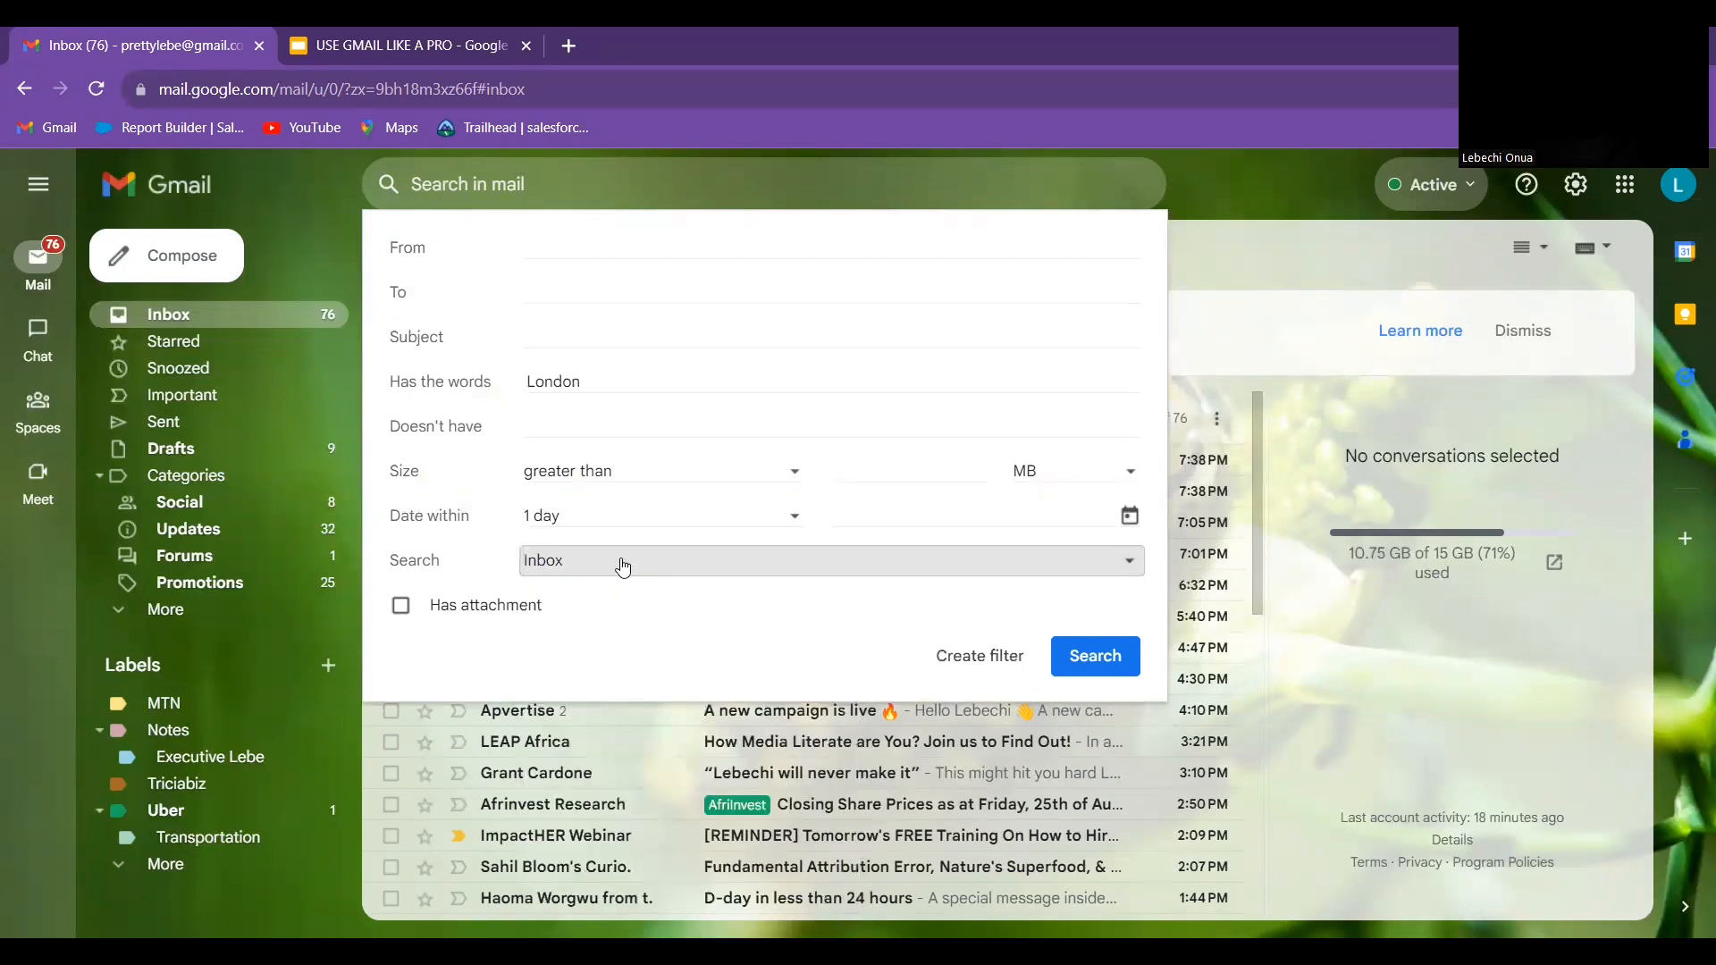
{"action": "left_click", "coordinate": [621, 567]}
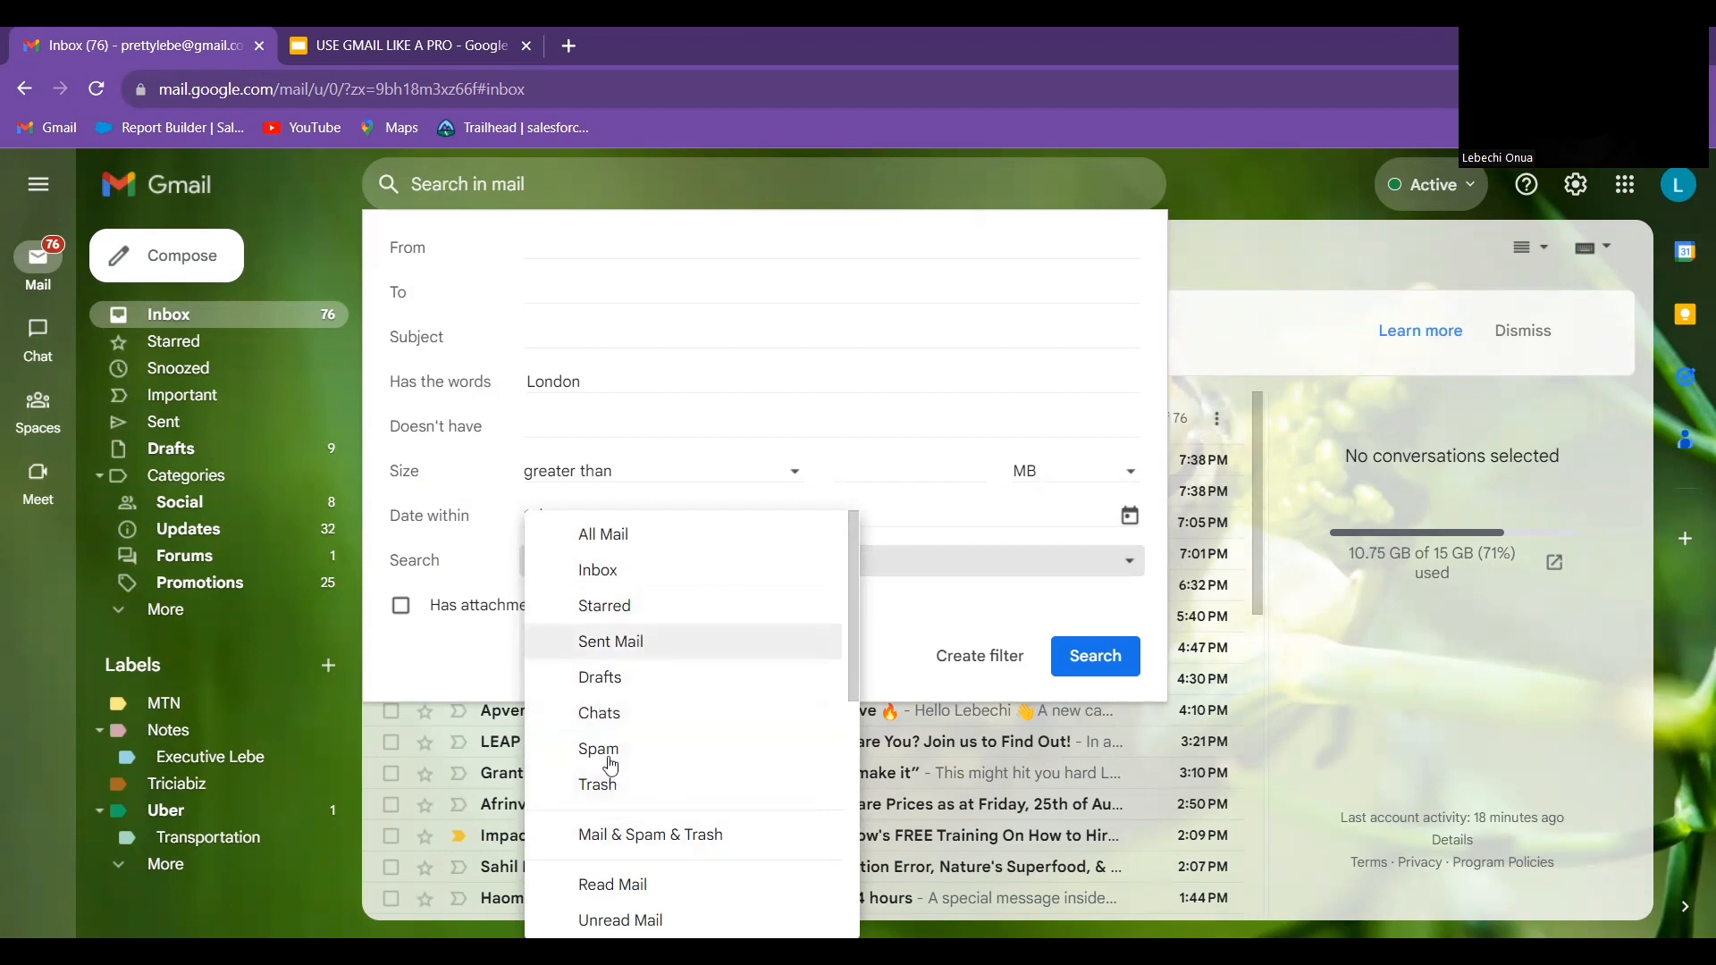
{"action": "left_click", "coordinate": [626, 529]}
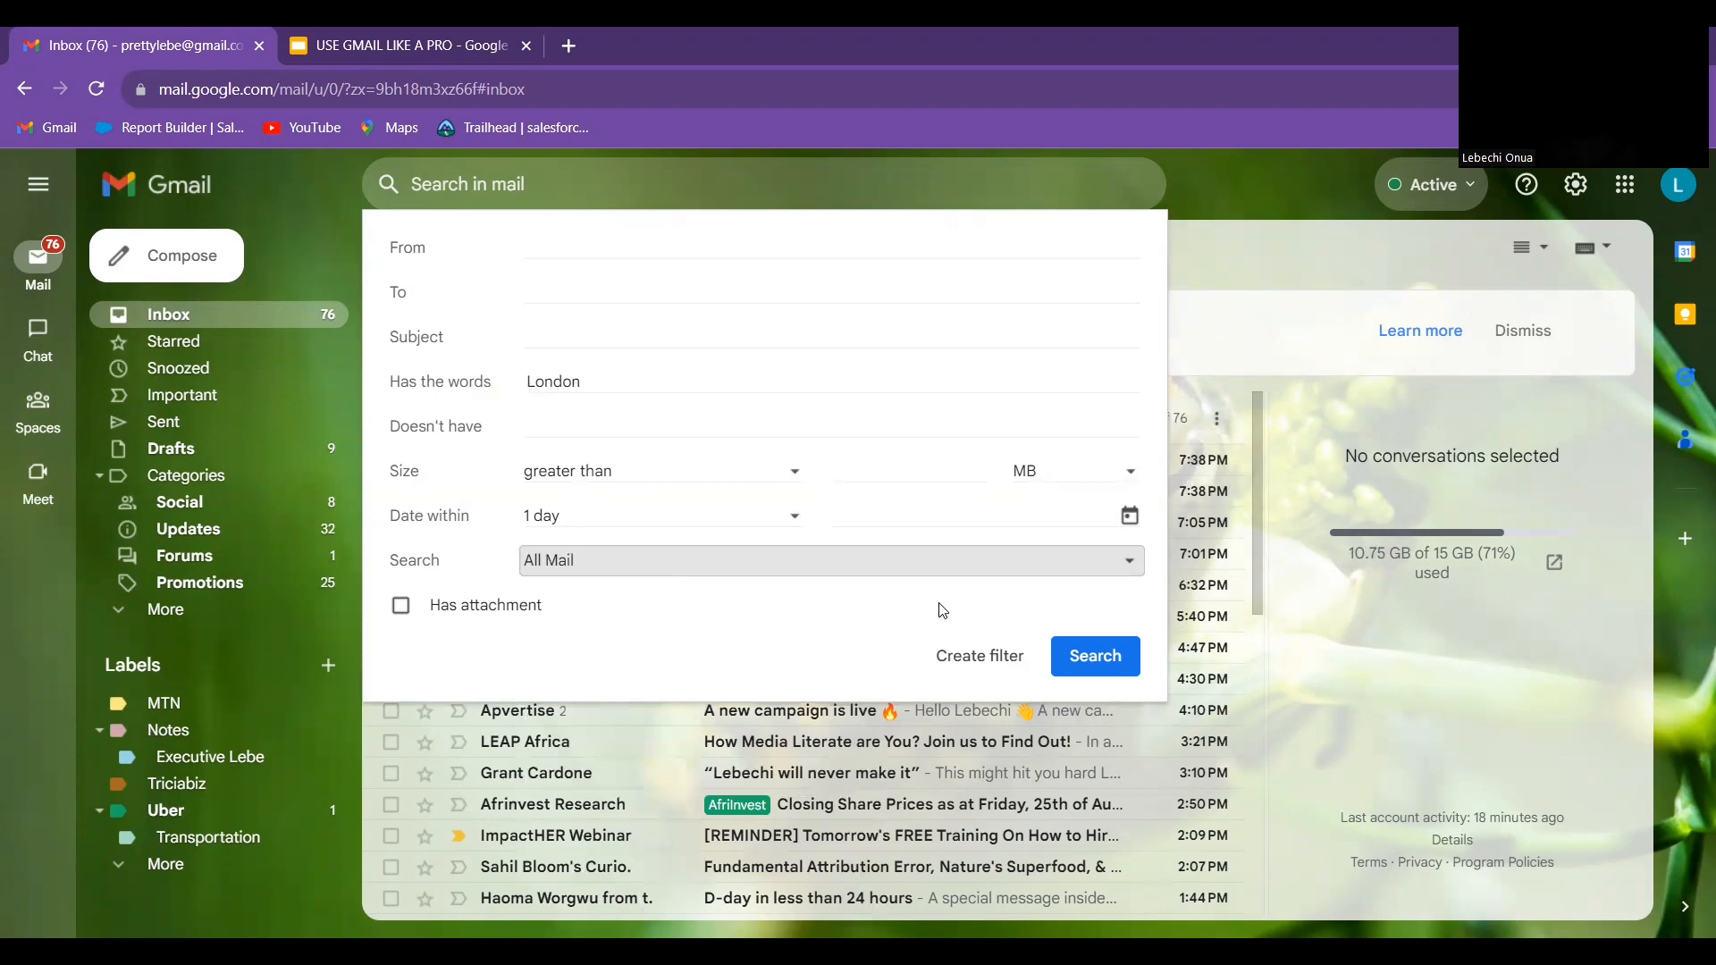
{"action": "left_click", "coordinate": [1082, 673]}
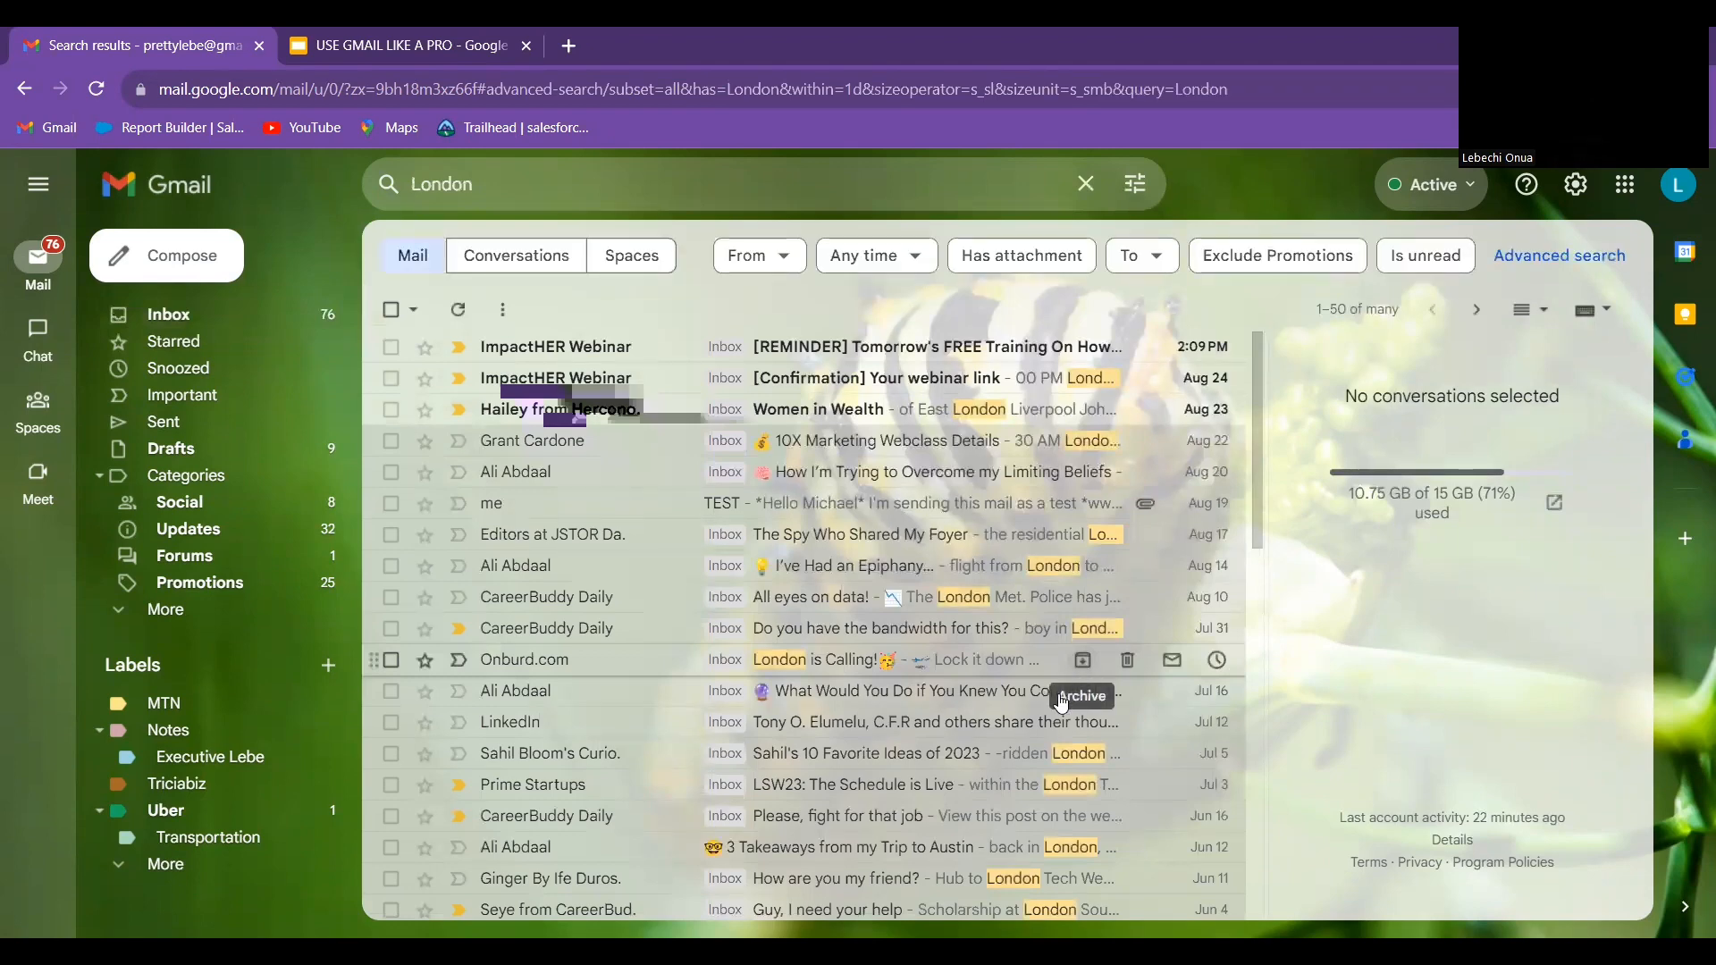
{"action": "scroll", "coordinate": [878, 654], "scroll_direction": "down", "scroll_amount": 15}
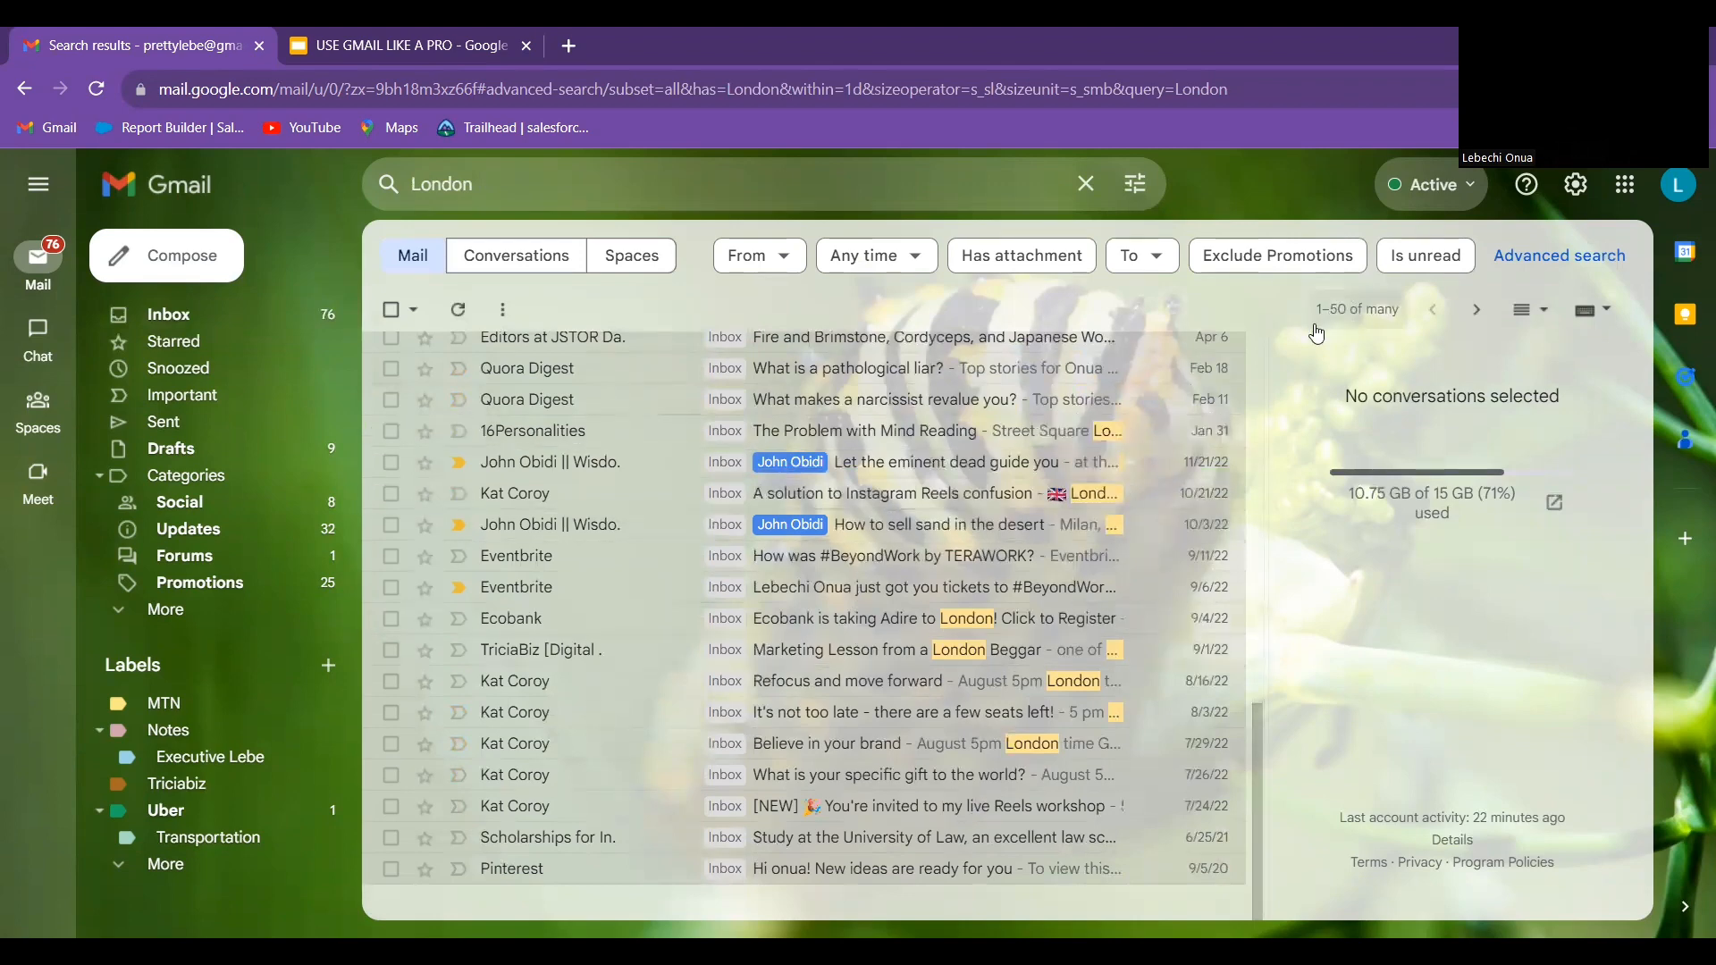
{"action": "left_click", "coordinate": [1472, 315]}
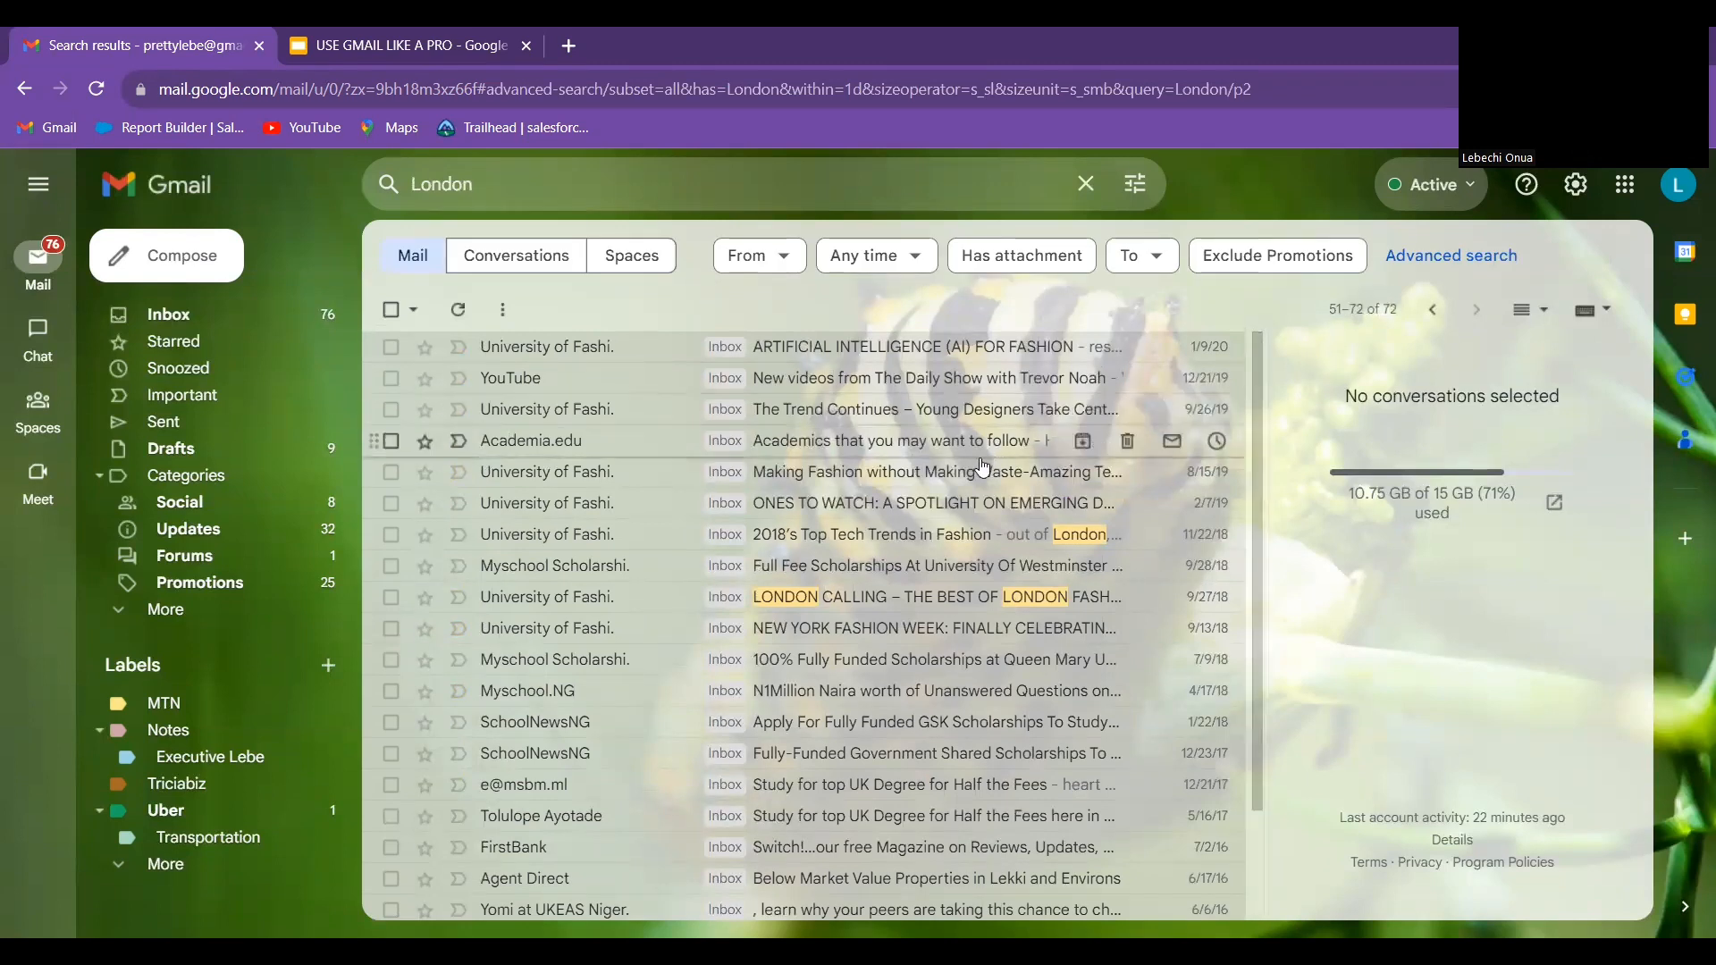
{"action": "left_click", "coordinate": [1435, 313]}
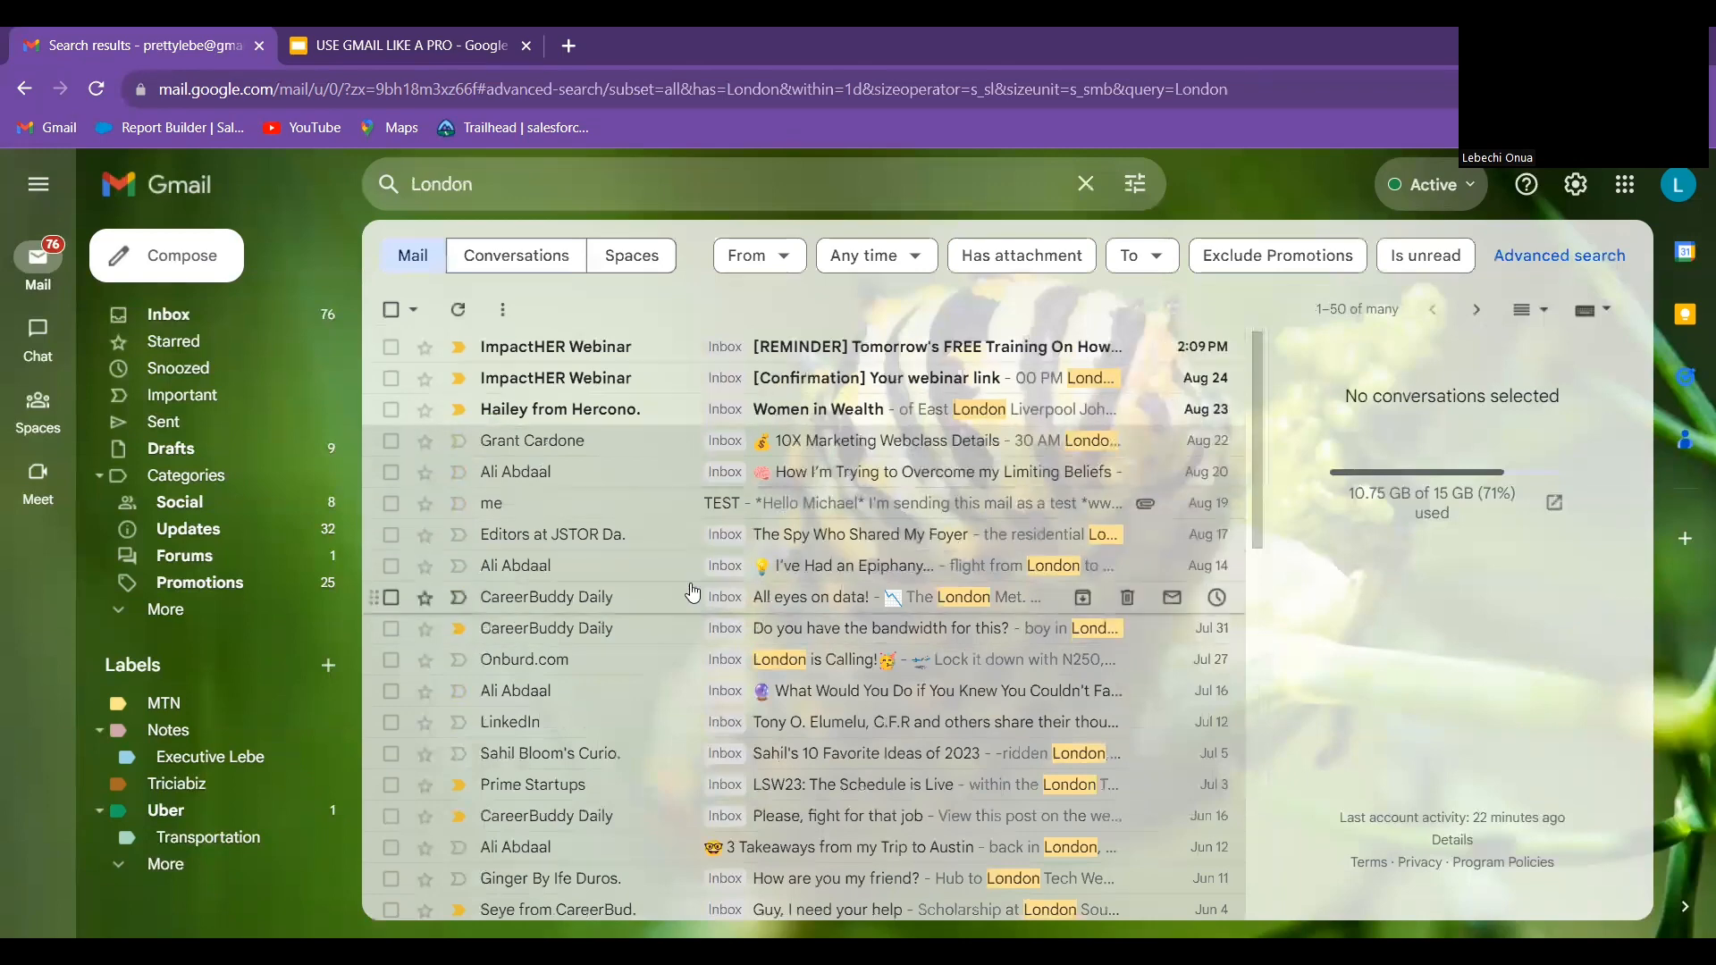
{"action": "scroll", "coordinate": [697, 556], "scroll_direction": "down", "scroll_amount": 1}
{"action": "scroll", "coordinate": [697, 556], "scroll_direction": "down", "scroll_amount": 10}
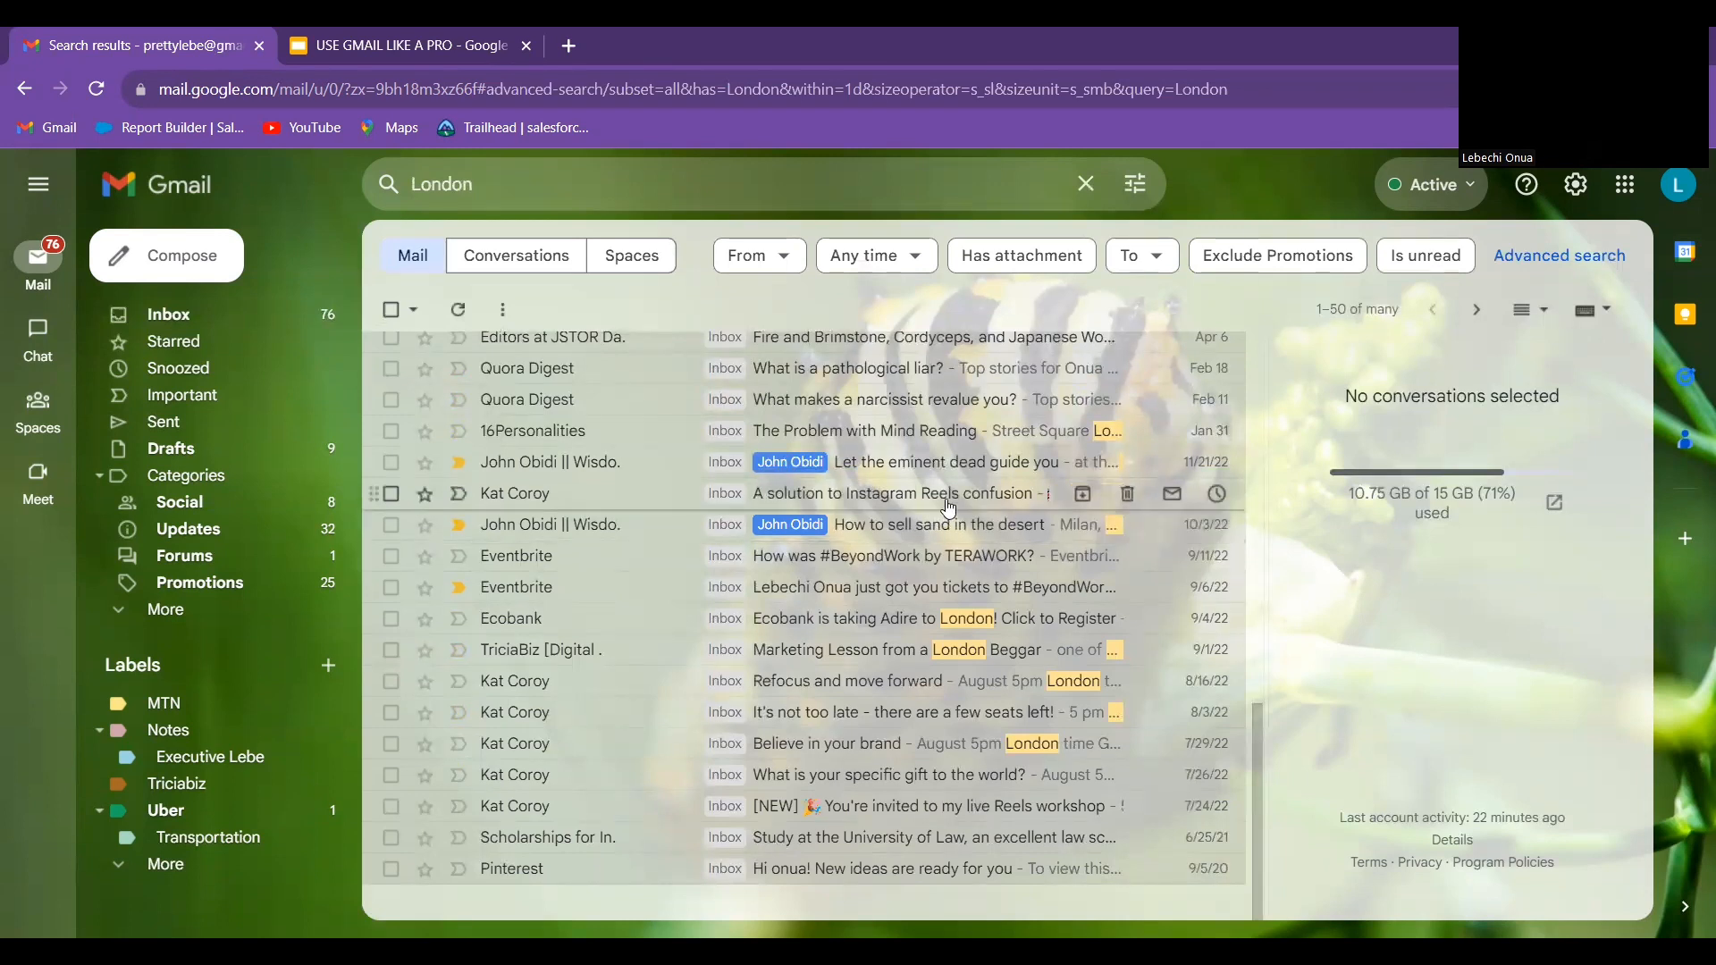
{"action": "left_click", "coordinate": [367, 31]}
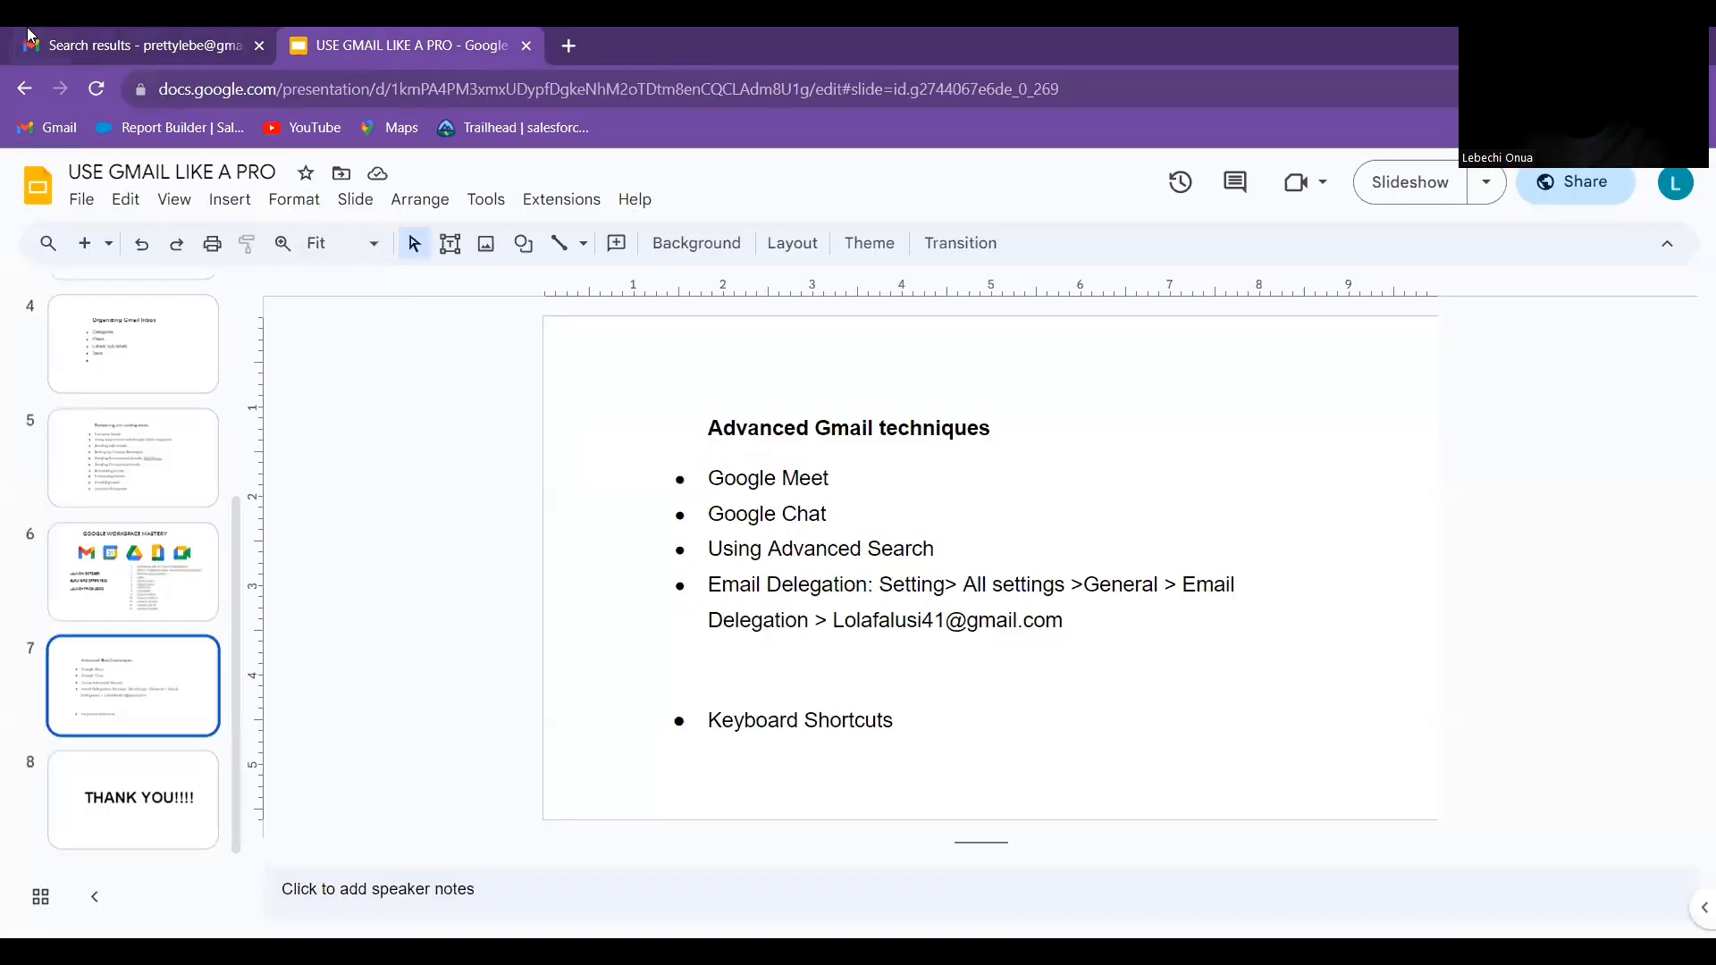
{"action": "left_click", "coordinate": [93, 35]}
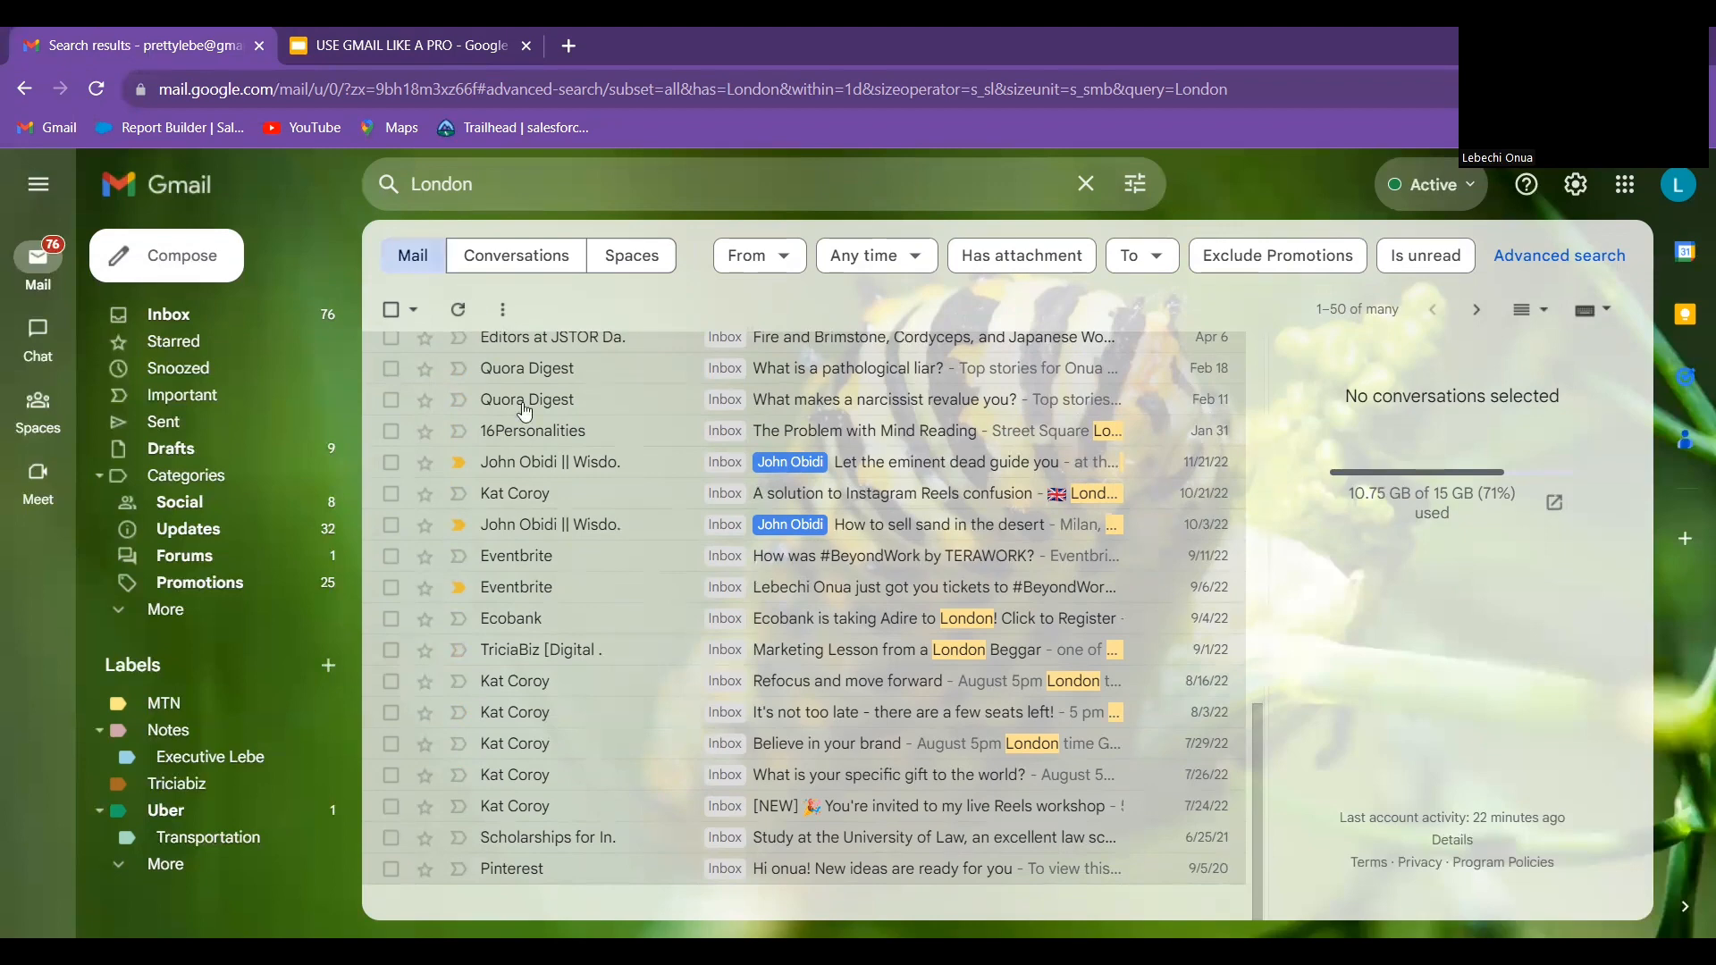
Return to the inbox, then open the full settings at the Accounts and Import tab
{"action": "scroll", "coordinate": [566, 483], "scroll_direction": "up", "scroll_amount": 5}
{"action": "scroll", "coordinate": [566, 482], "scroll_direction": "up", "scroll_amount": 6}
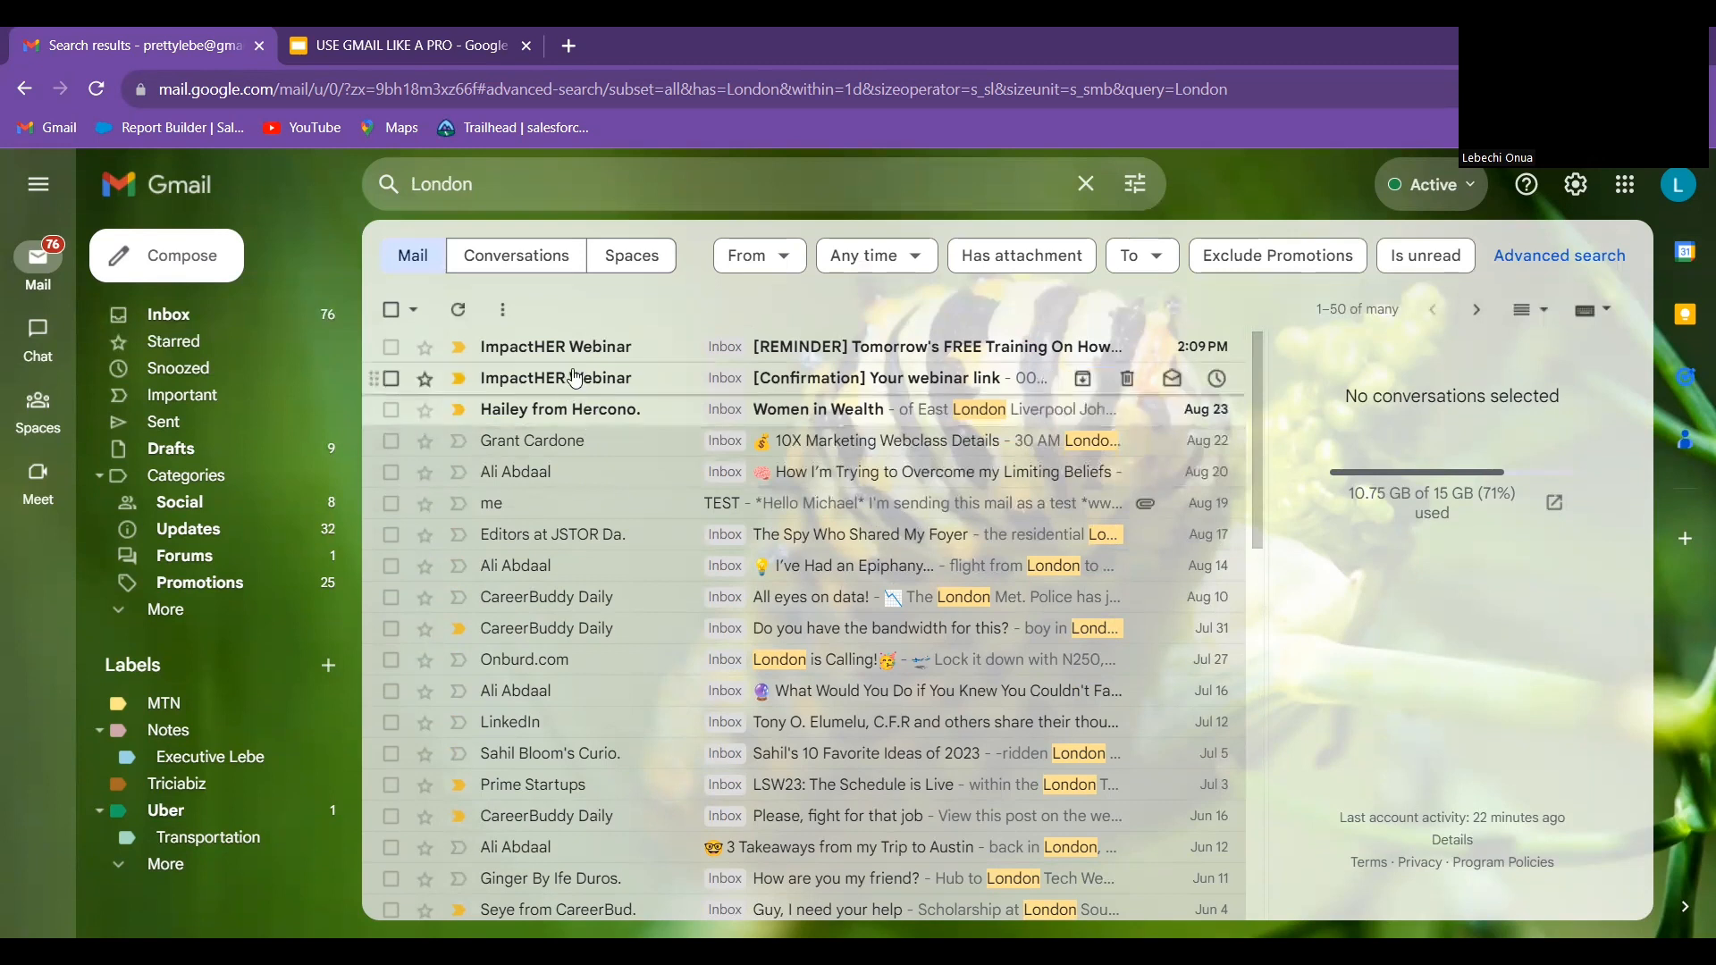
{"action": "mouse_move", "coordinate": [575, 378]}
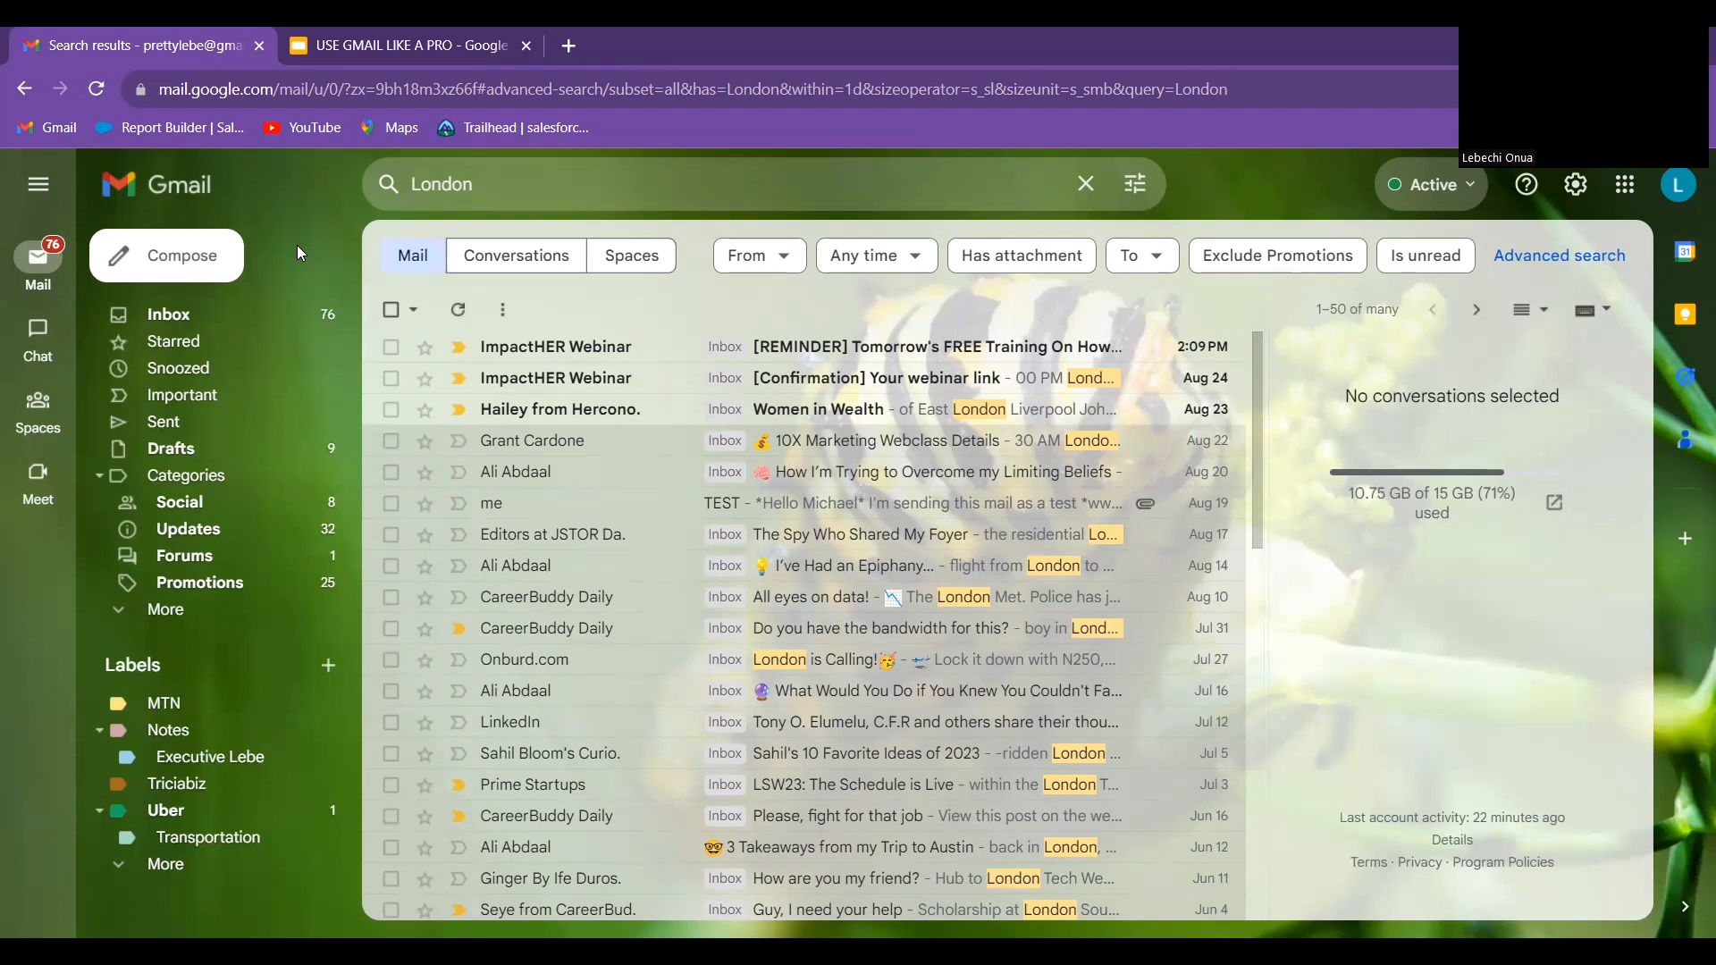
{"action": "left_click", "coordinate": [308, 314]}
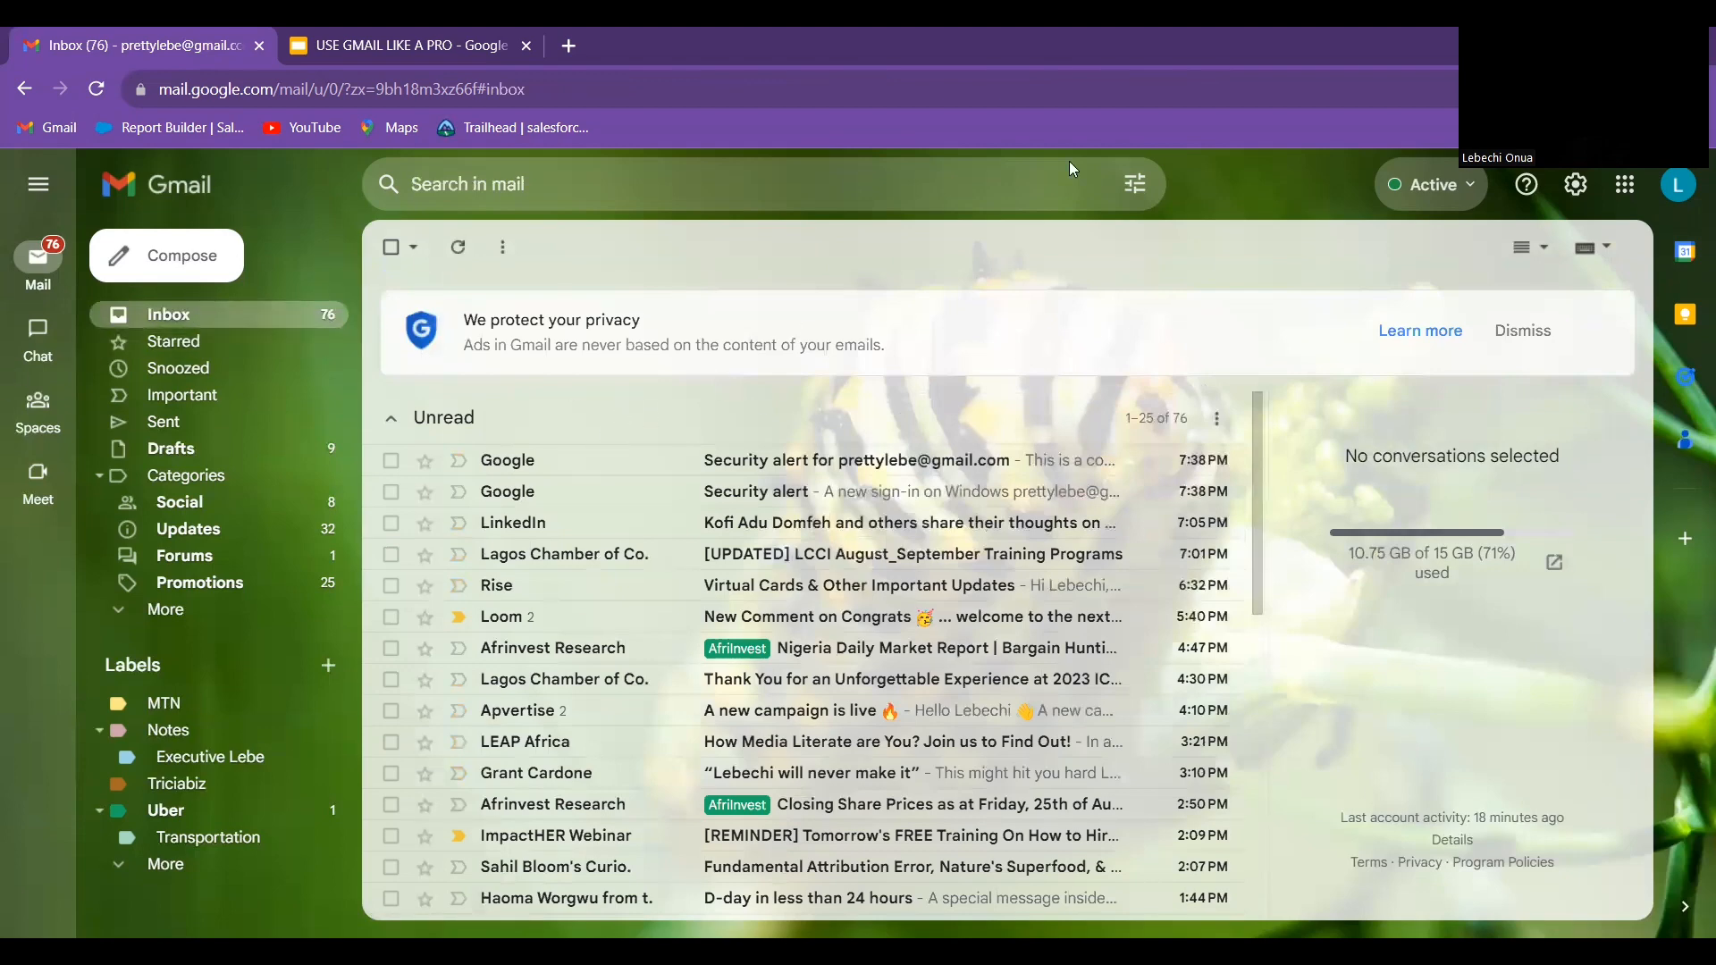
{"action": "left_click", "coordinate": [1580, 189]}
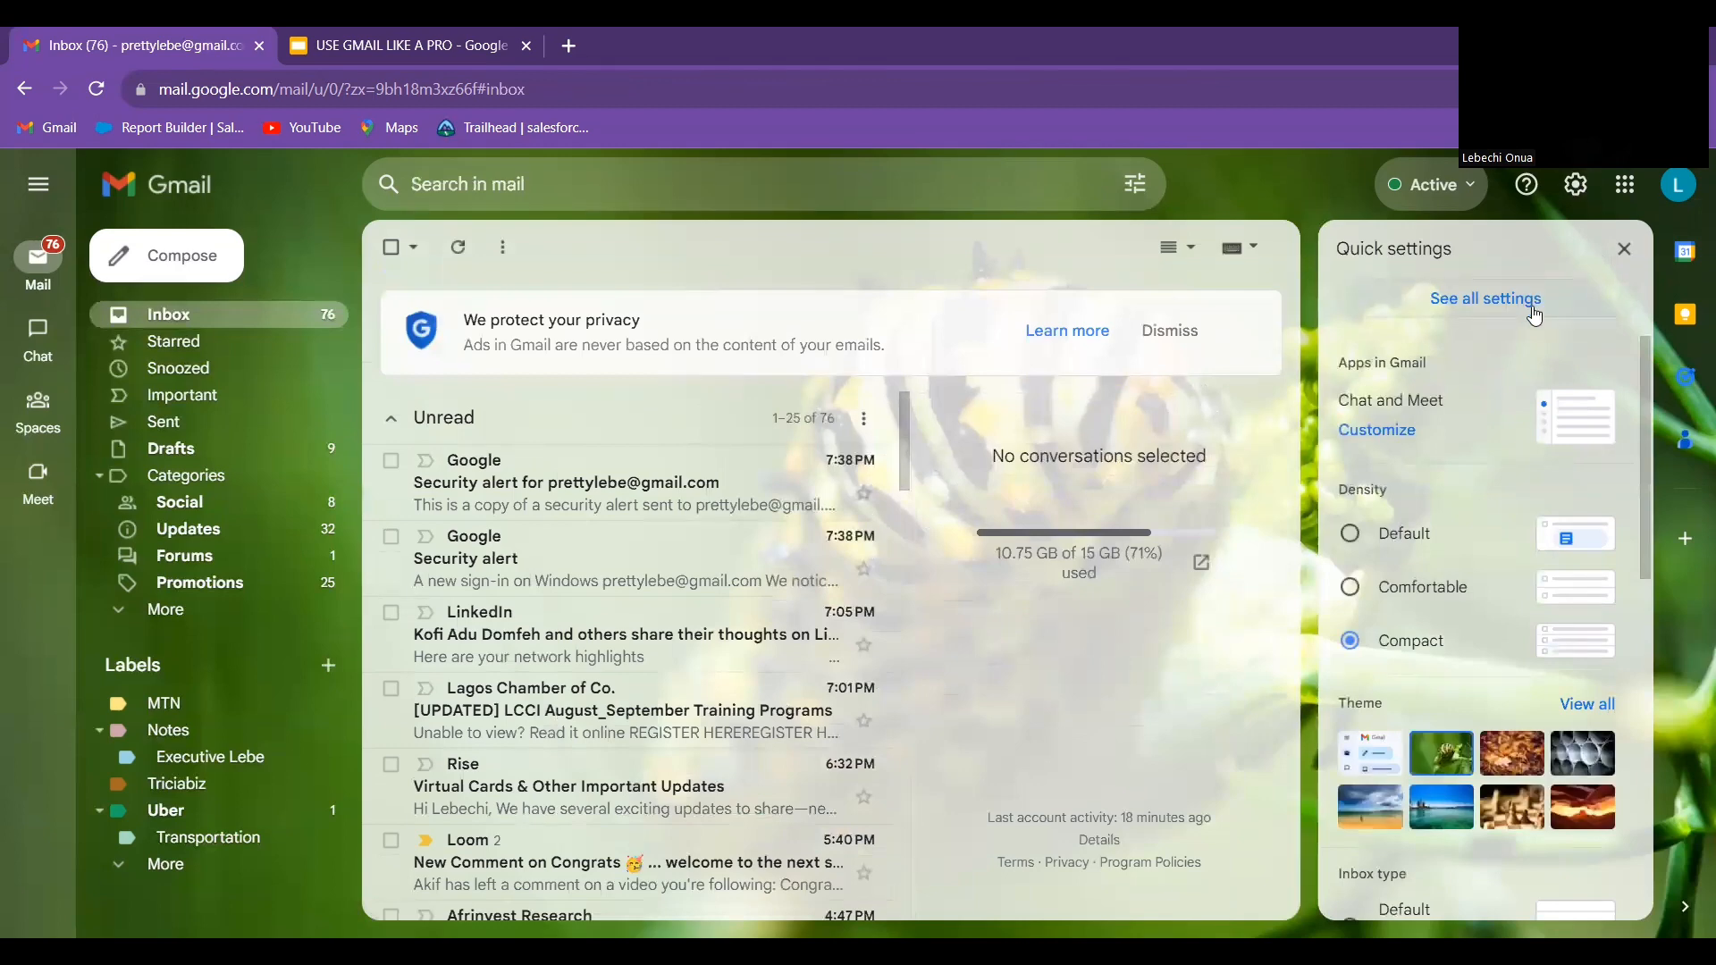
{"action": "left_click", "coordinate": [1534, 309]}
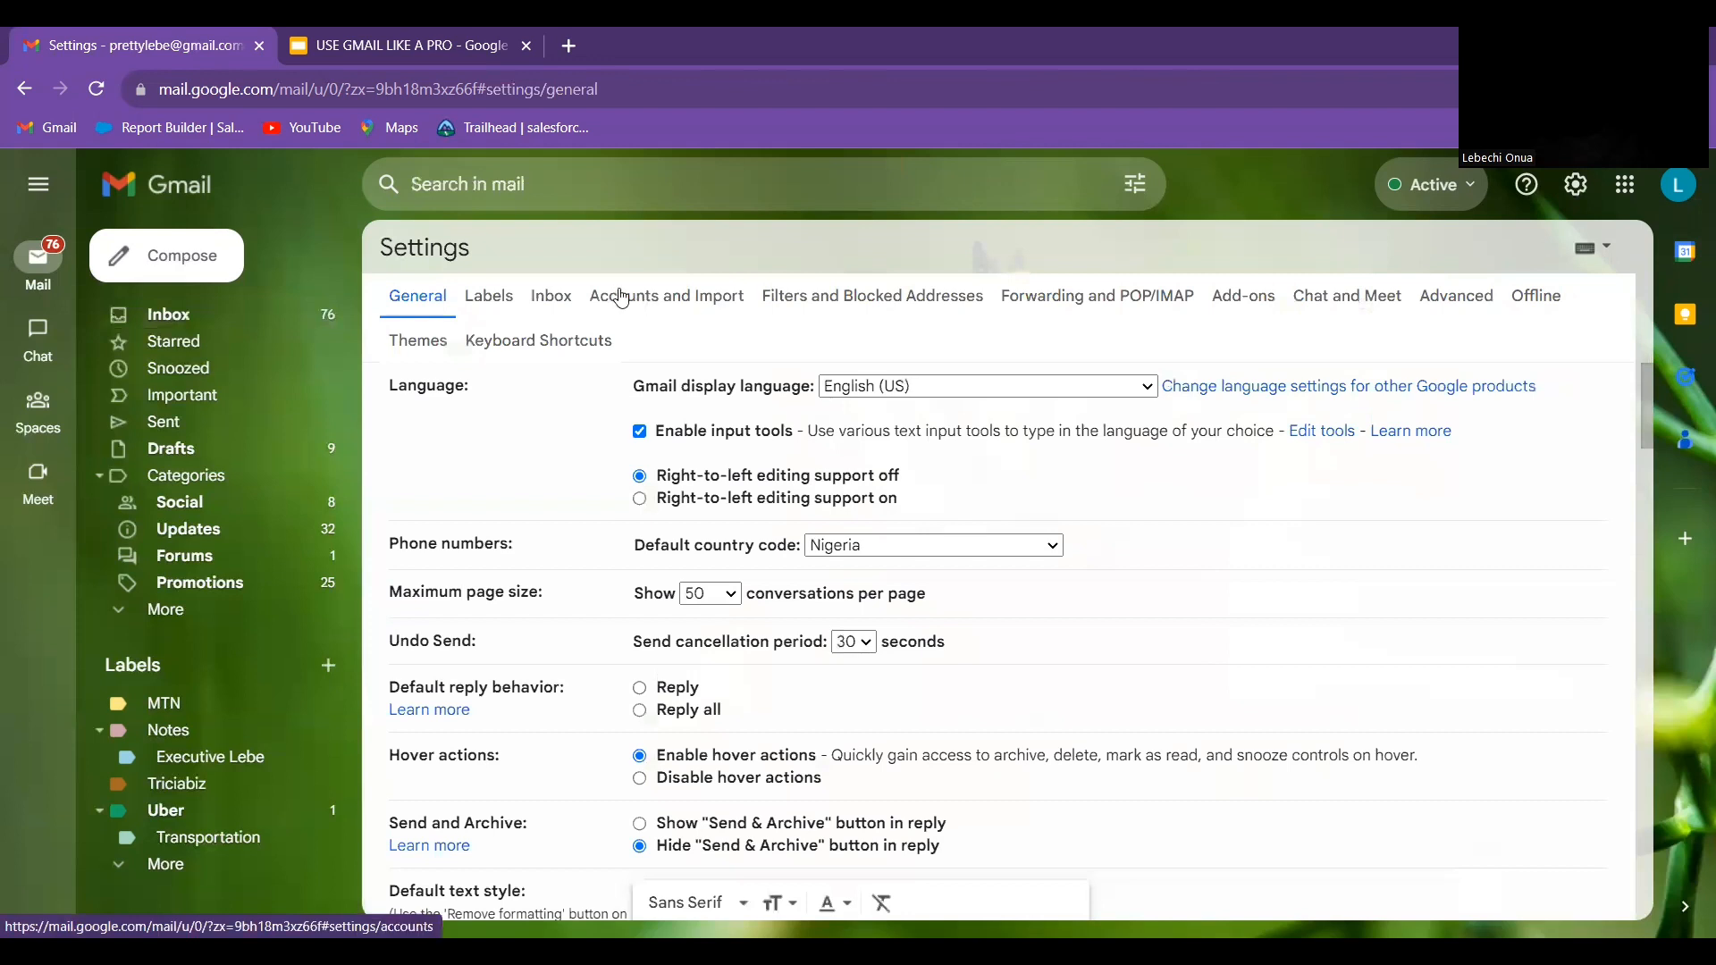
{"action": "left_click", "coordinate": [685, 309]}
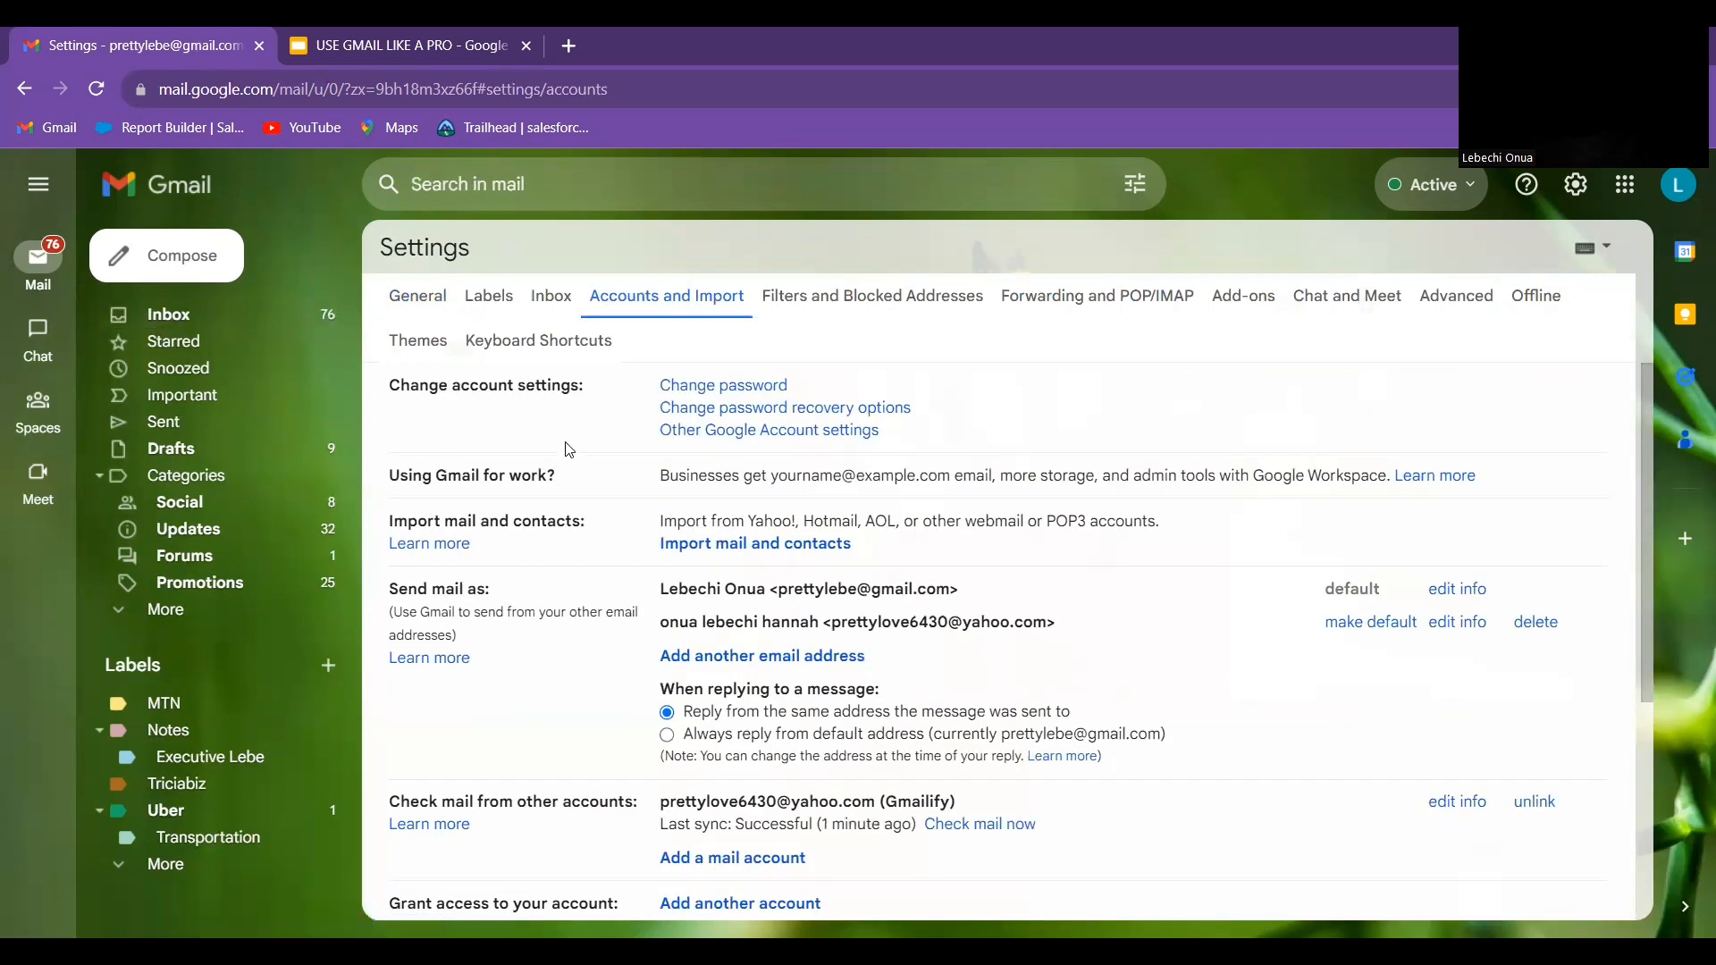
Scroll the Accounts and Import page down to the Grant access to your account section
{"action": "scroll", "coordinate": [527, 552], "scroll_direction": "down", "scroll_amount": 5}
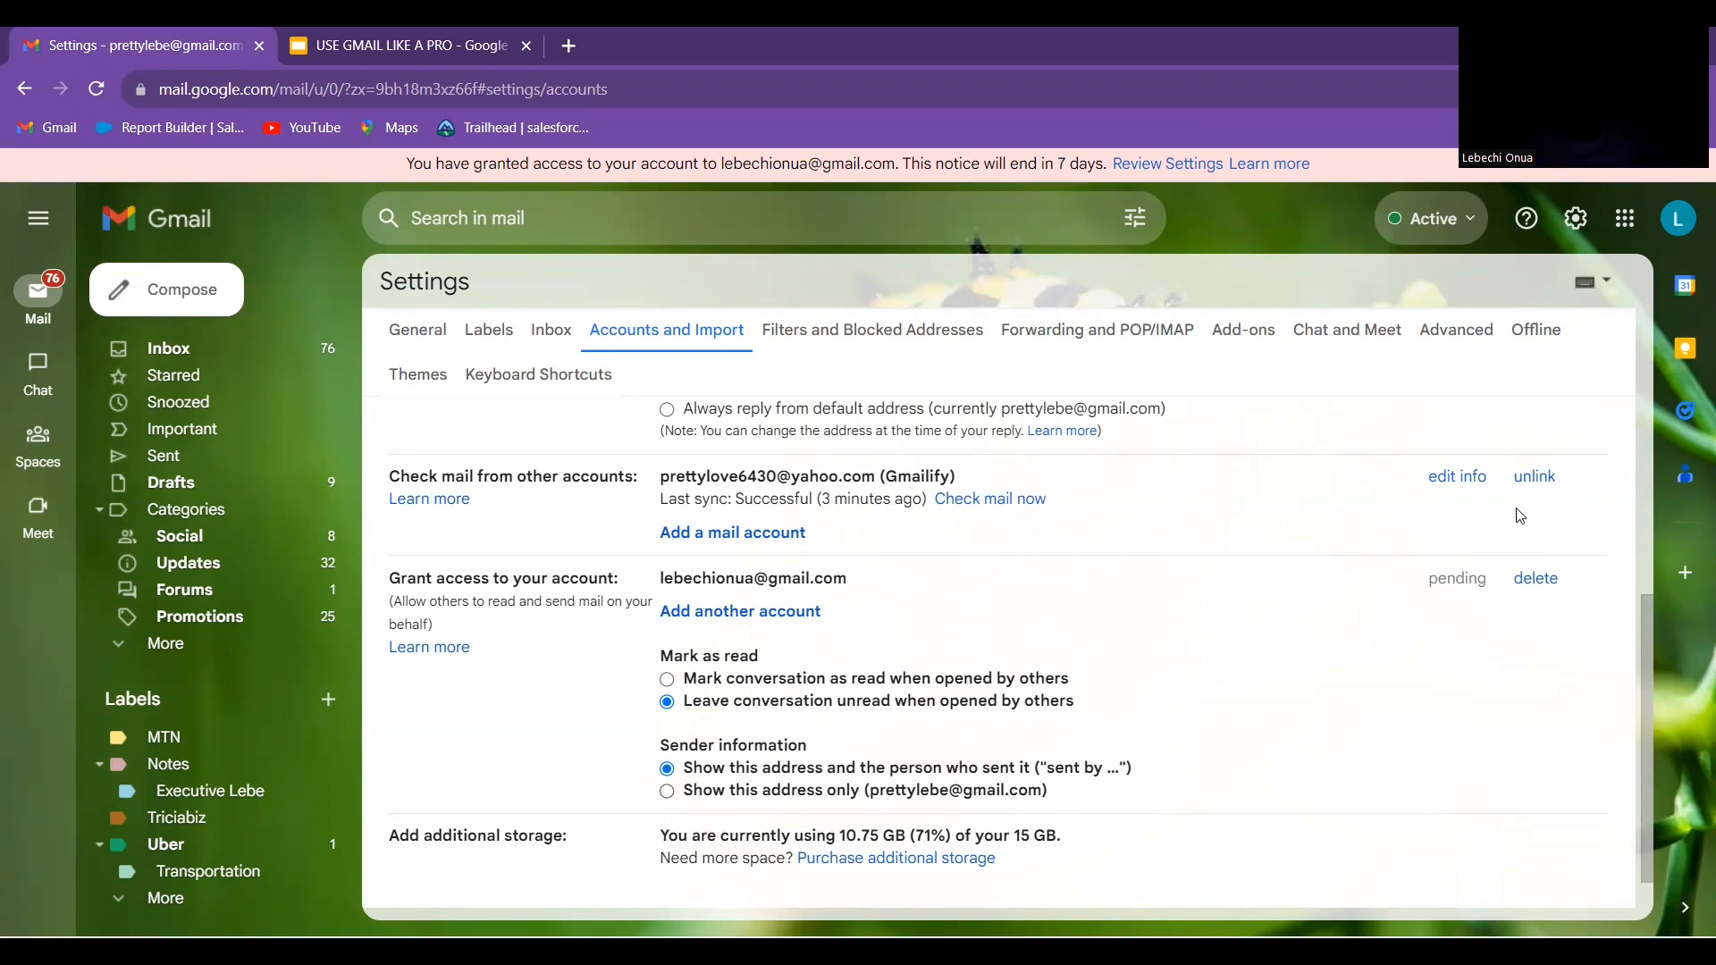
Delete the pending delegate, confirm the revocation, and switch to the presentation
{"action": "left_click", "coordinate": [1542, 580]}
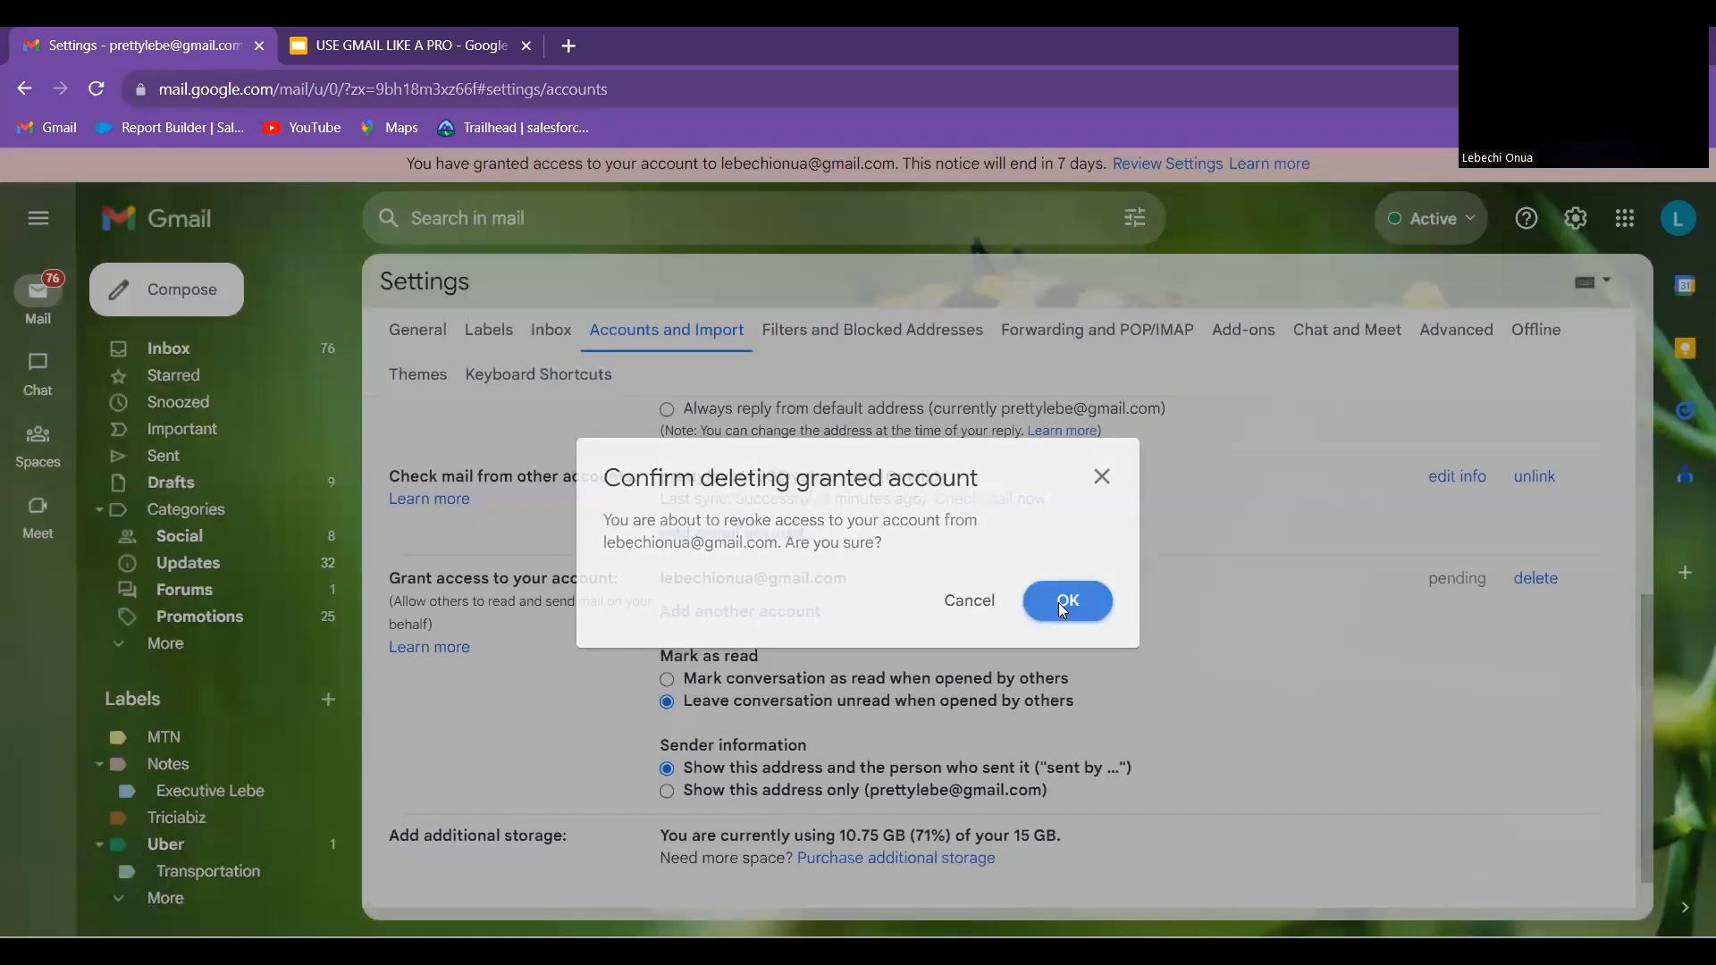
{"action": "left_click", "coordinate": [1062, 608]}
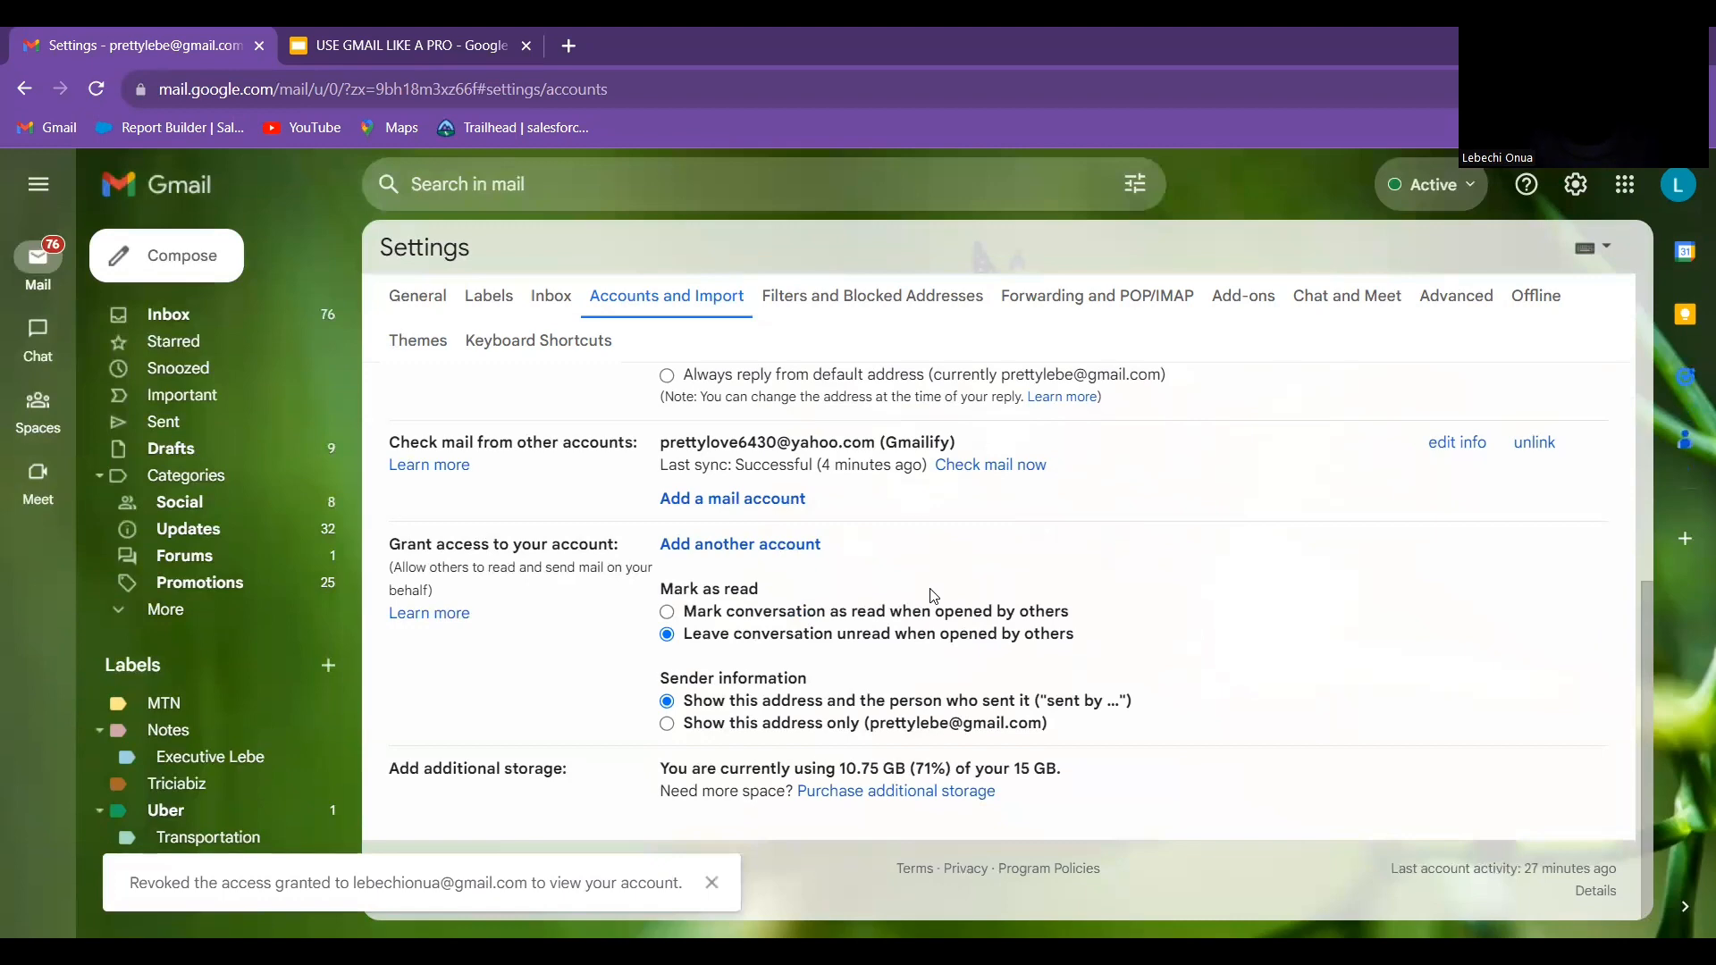
{"action": "left_click", "coordinate": [342, 47]}
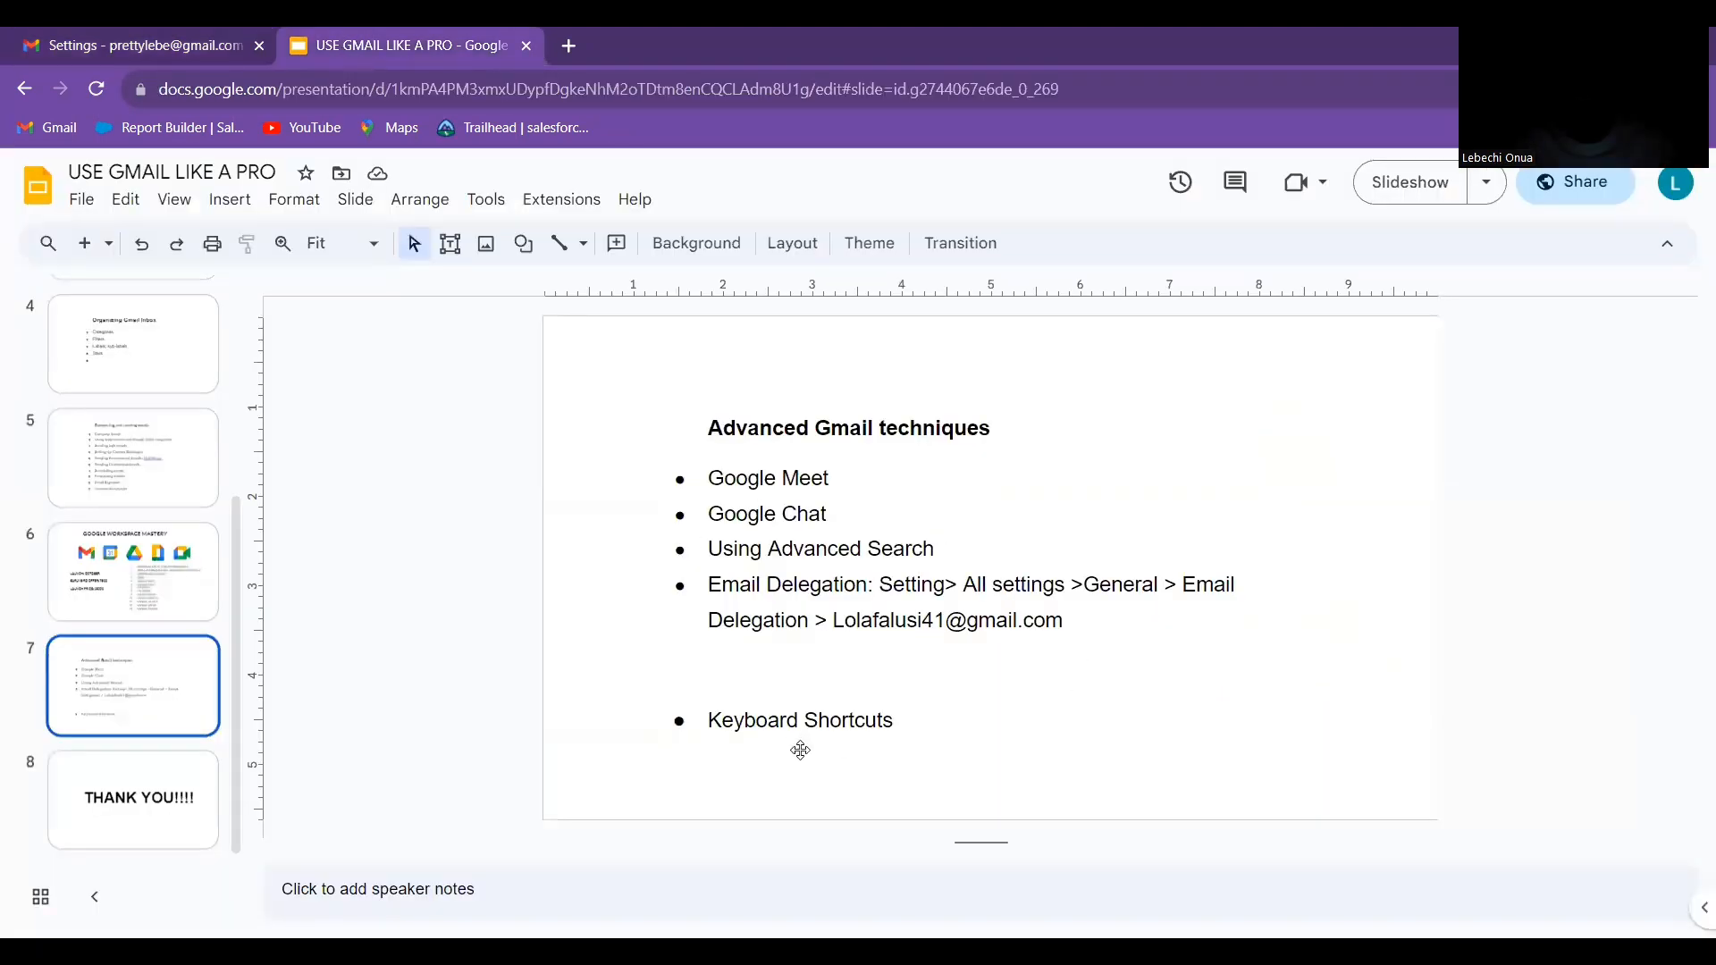
{"action": "left_click", "coordinate": [204, 28]}
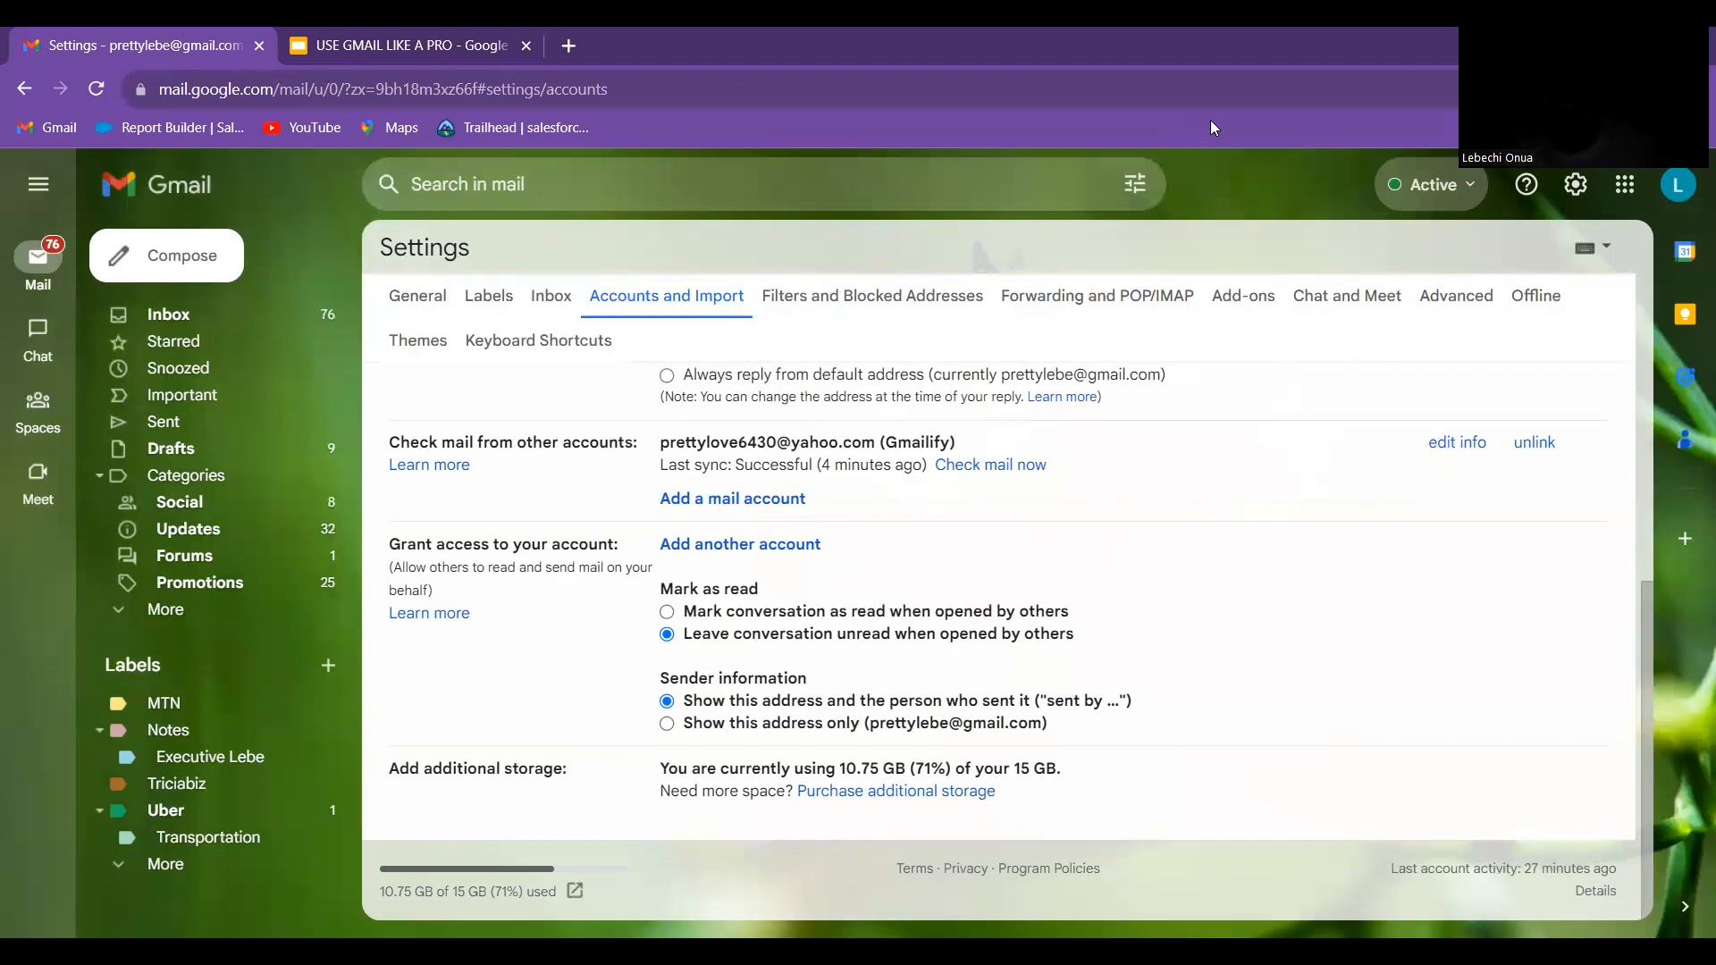
In Advanced settings, toggle Custom keyboard shortcuts to Disable and back to Enable, then return to the inbox
{"action": "left_click", "coordinate": [1451, 300]}
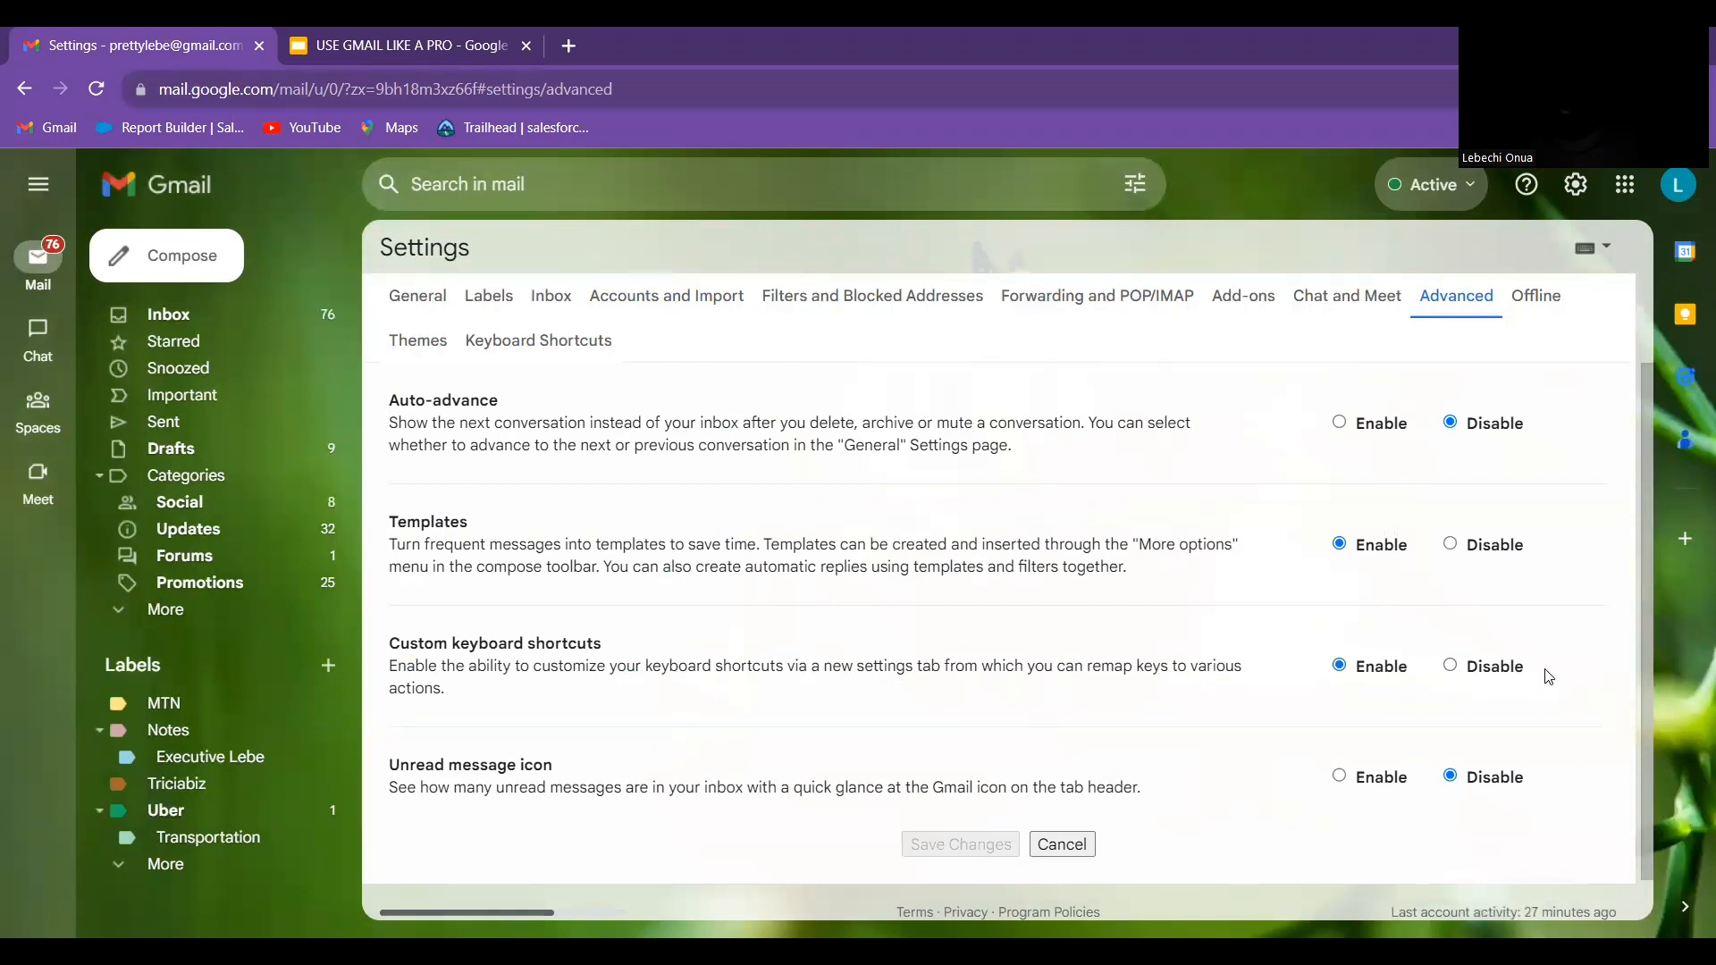
{"action": "left_click", "coordinate": [1515, 671]}
{"action": "left_click", "coordinate": [1366, 672]}
{"action": "left_click", "coordinate": [279, 319]}
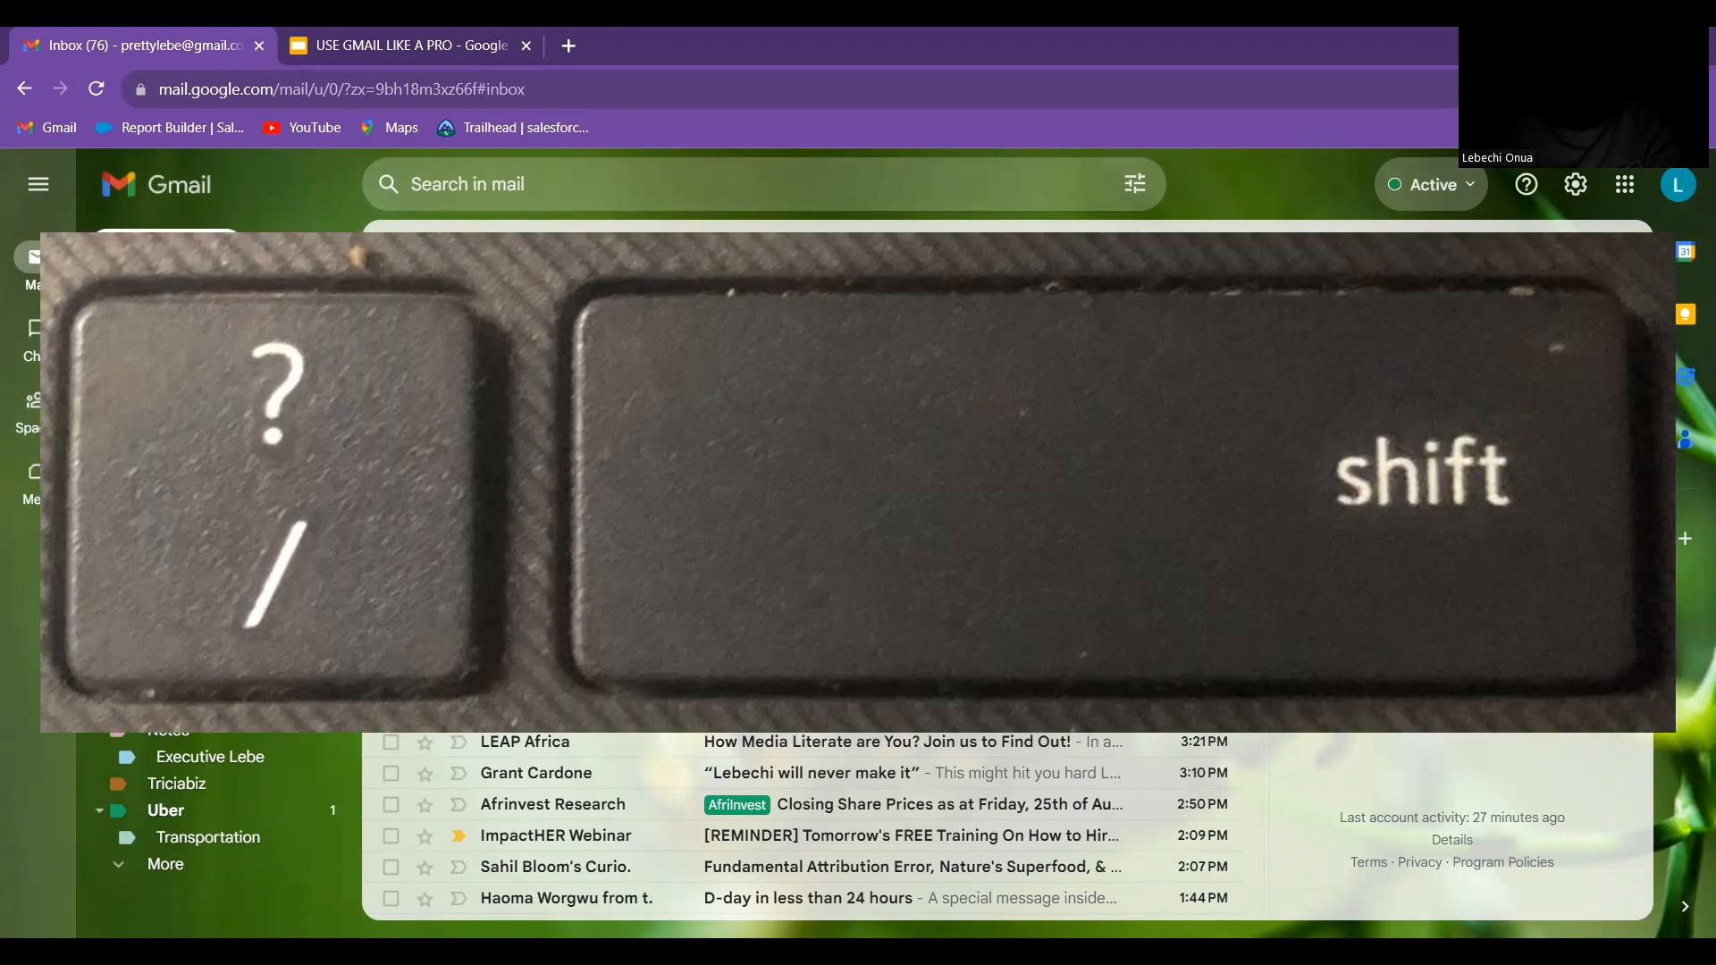
Browse and close the Shift+? keyboard shortcuts overlay, then switch to the USE GMAIL LIKE A PRO presentation
{"action": "key", "text": "shift+slash"}
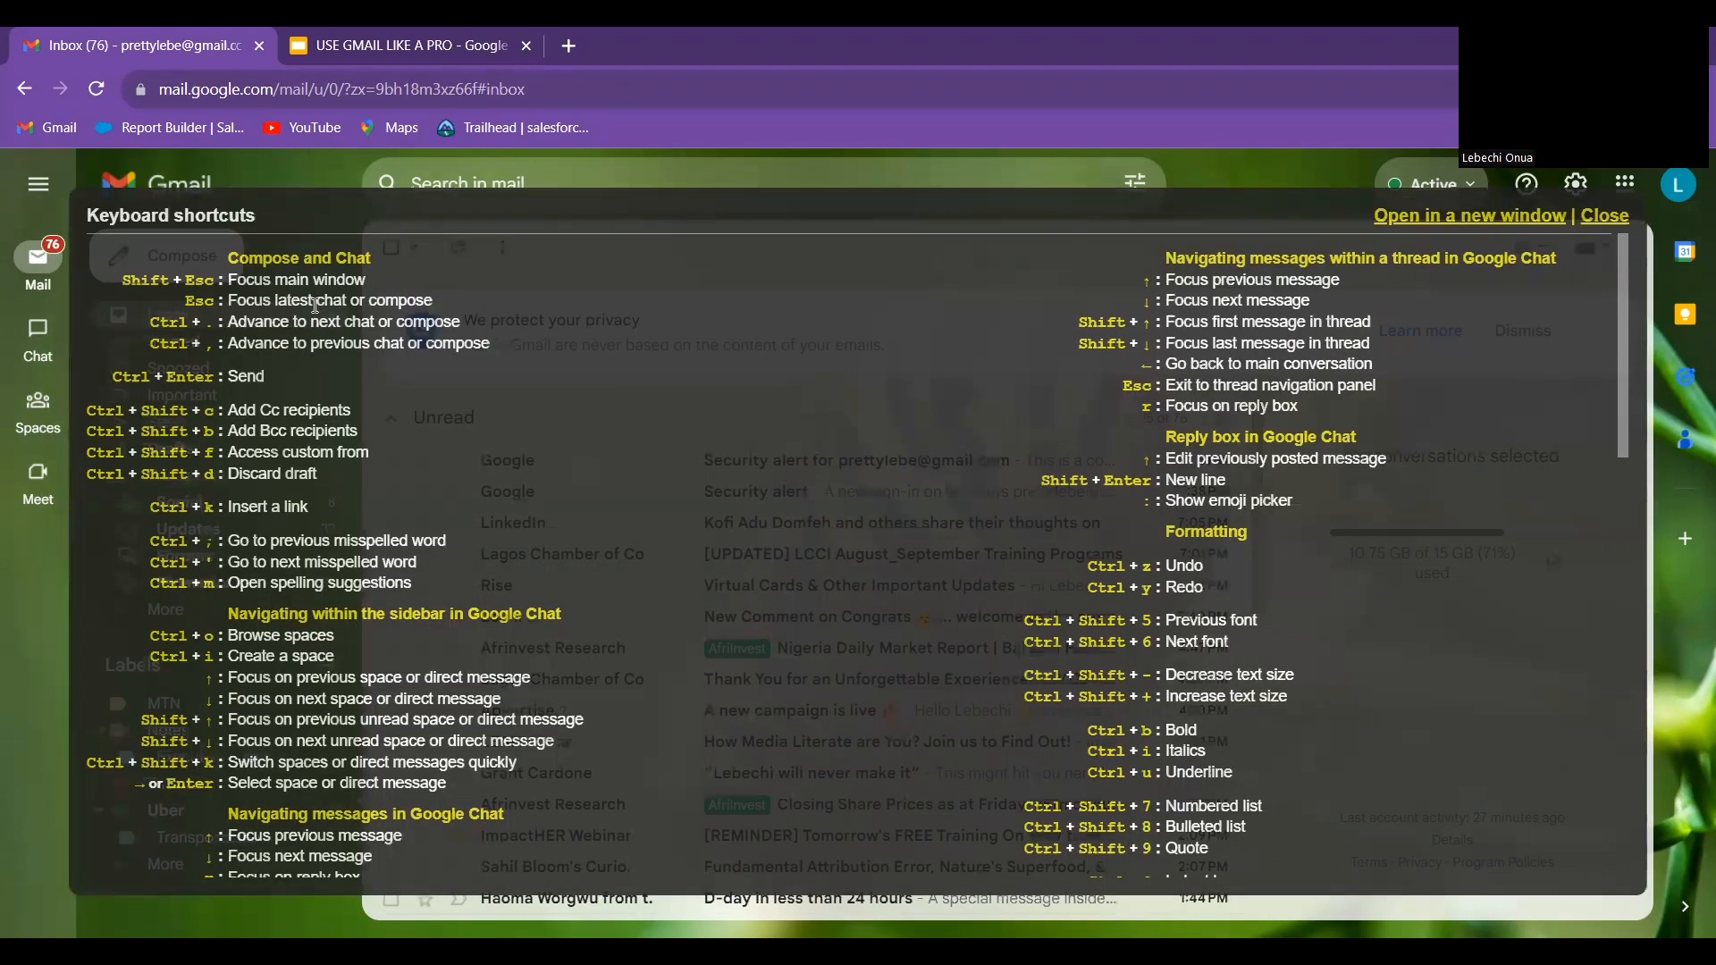
{"action": "scroll", "coordinate": [520, 431], "scroll_direction": "down", "scroll_amount": 5}
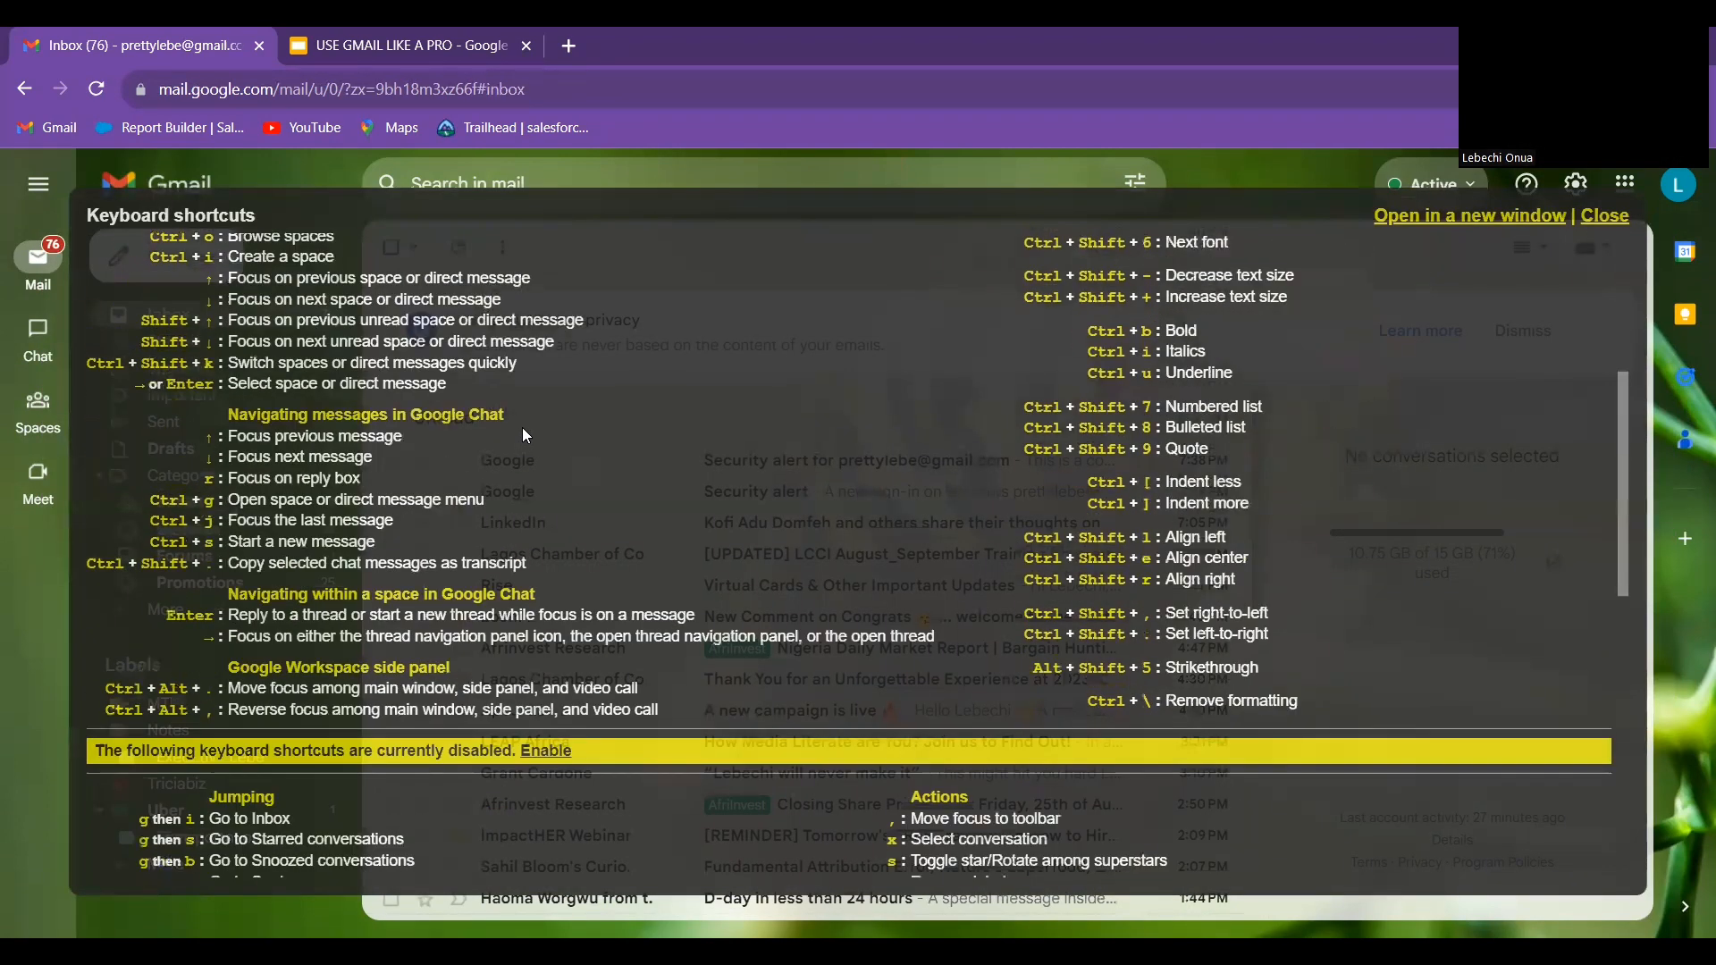
{"action": "scroll", "coordinate": [522, 435], "scroll_direction": "down", "scroll_amount": 4}
{"action": "scroll", "coordinate": [522, 435], "scroll_direction": "down", "scroll_amount": 7}
{"action": "scroll", "coordinate": [520, 427], "scroll_direction": "up", "scroll_amount": 16}
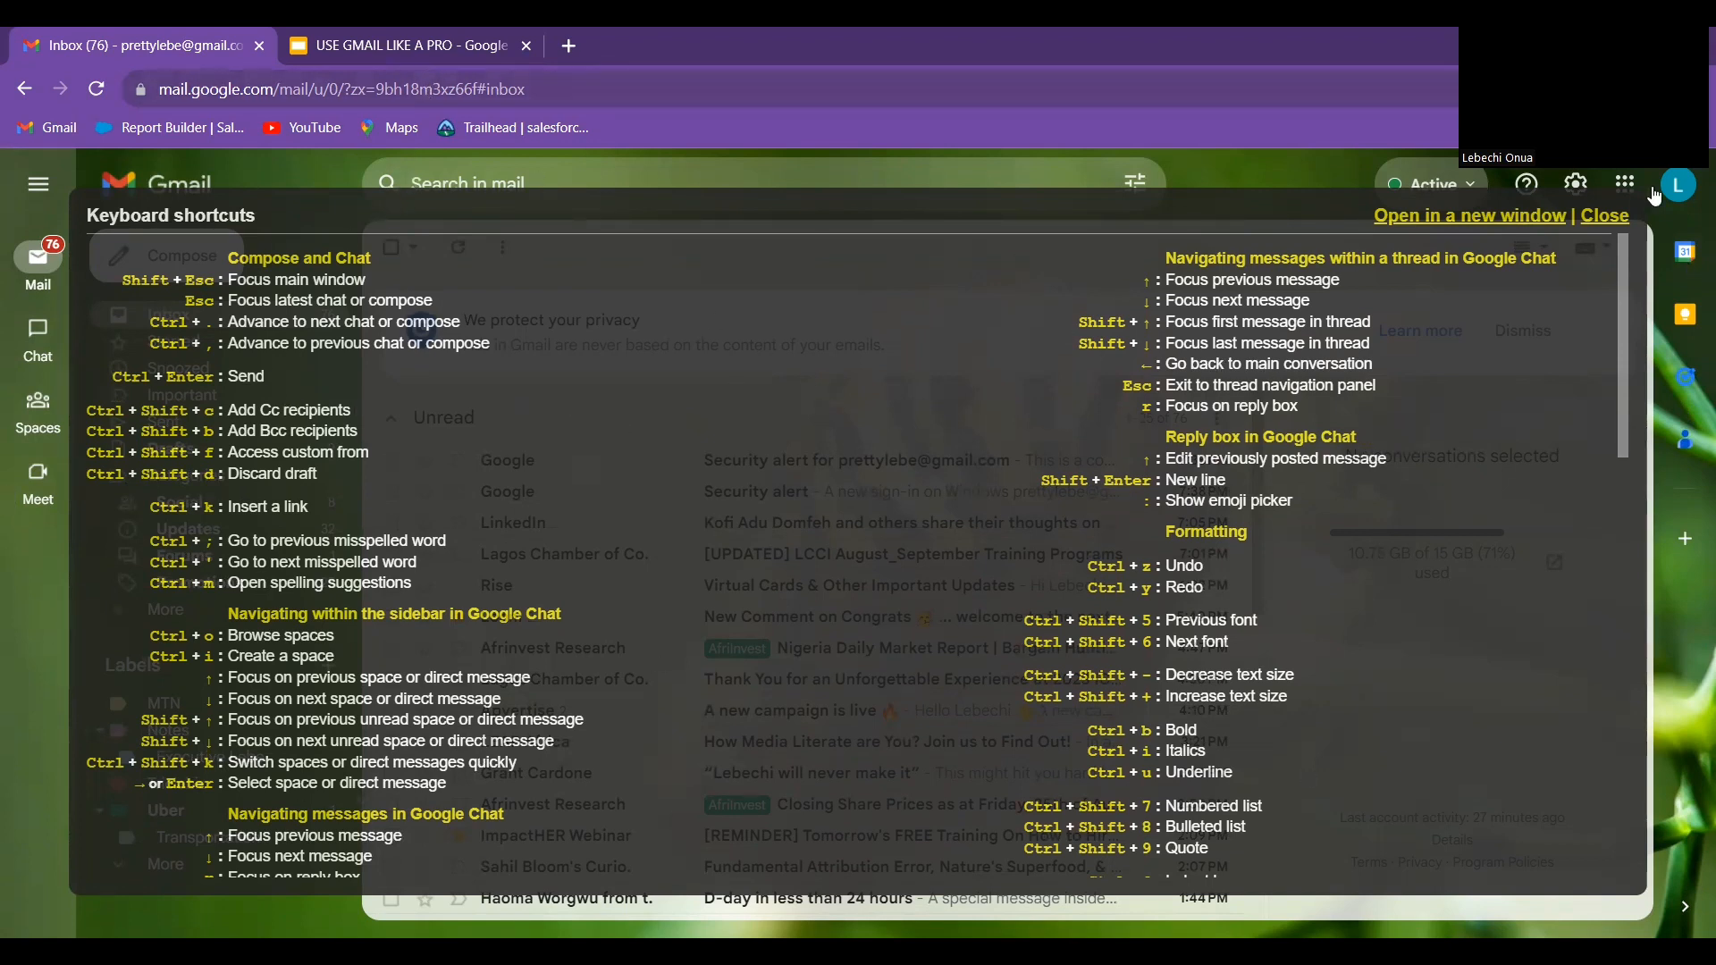
{"action": "left_click", "coordinate": [1609, 221]}
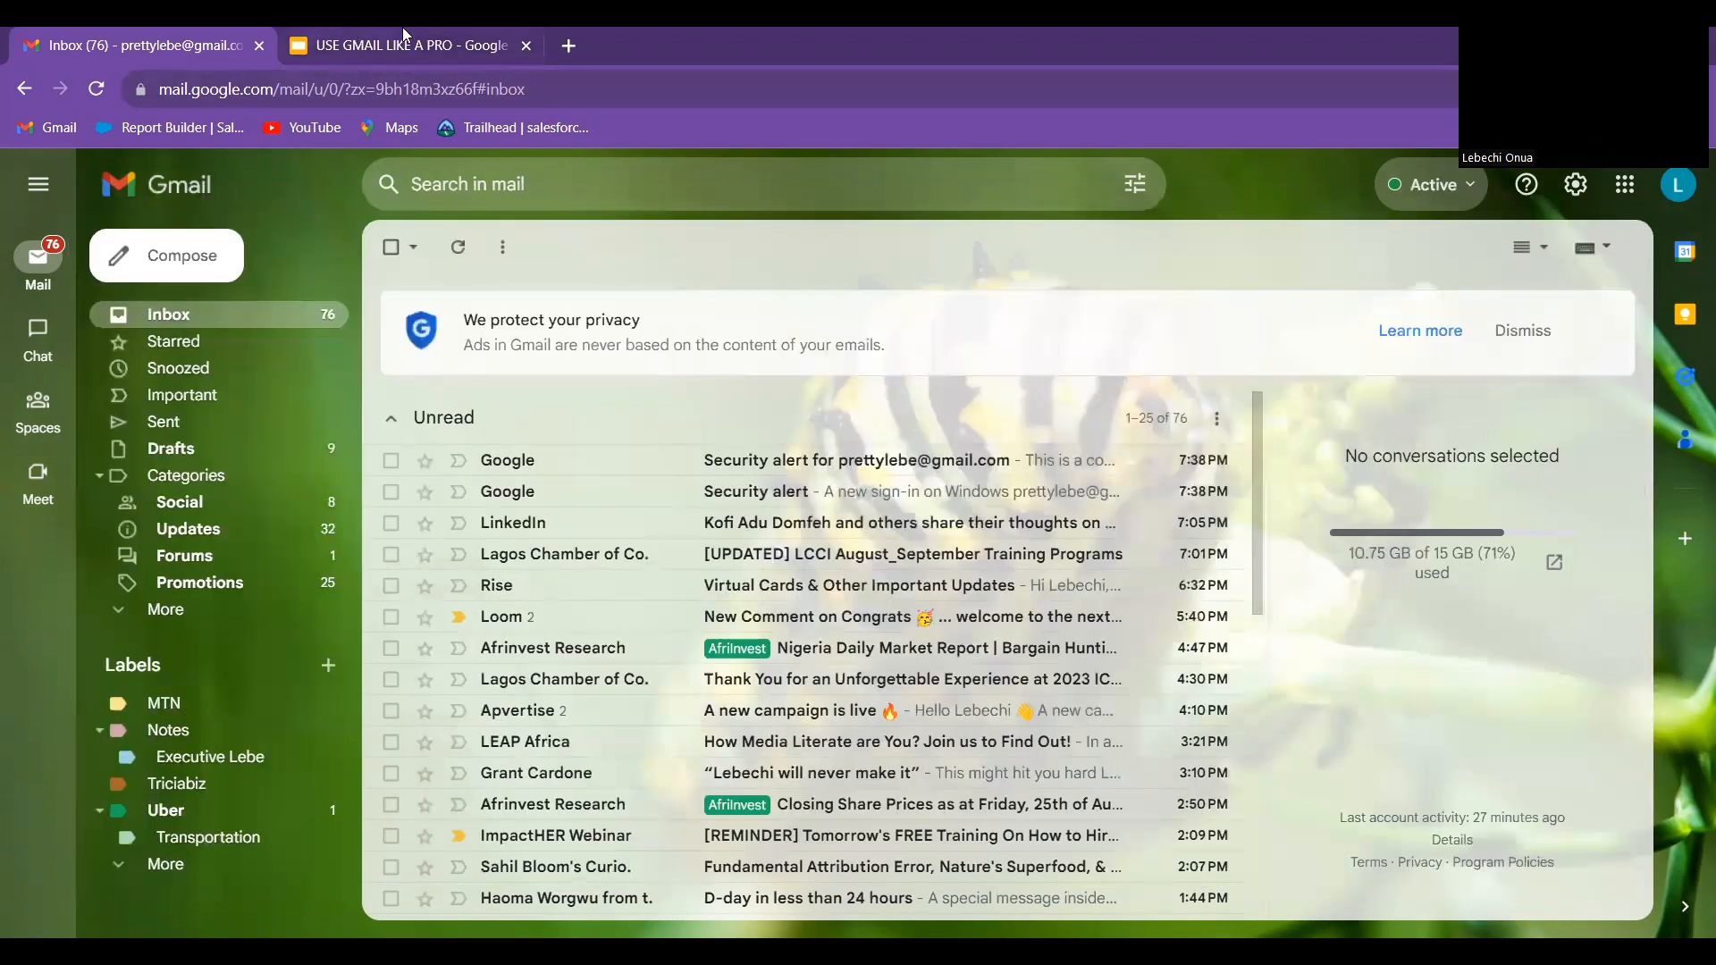
{"action": "left_click", "coordinate": [404, 45]}
Move through the deck from the title slide and slide 7 to slide 6, Google Workspace Mastery
{"action": "left_click", "coordinate": [125, 377]}
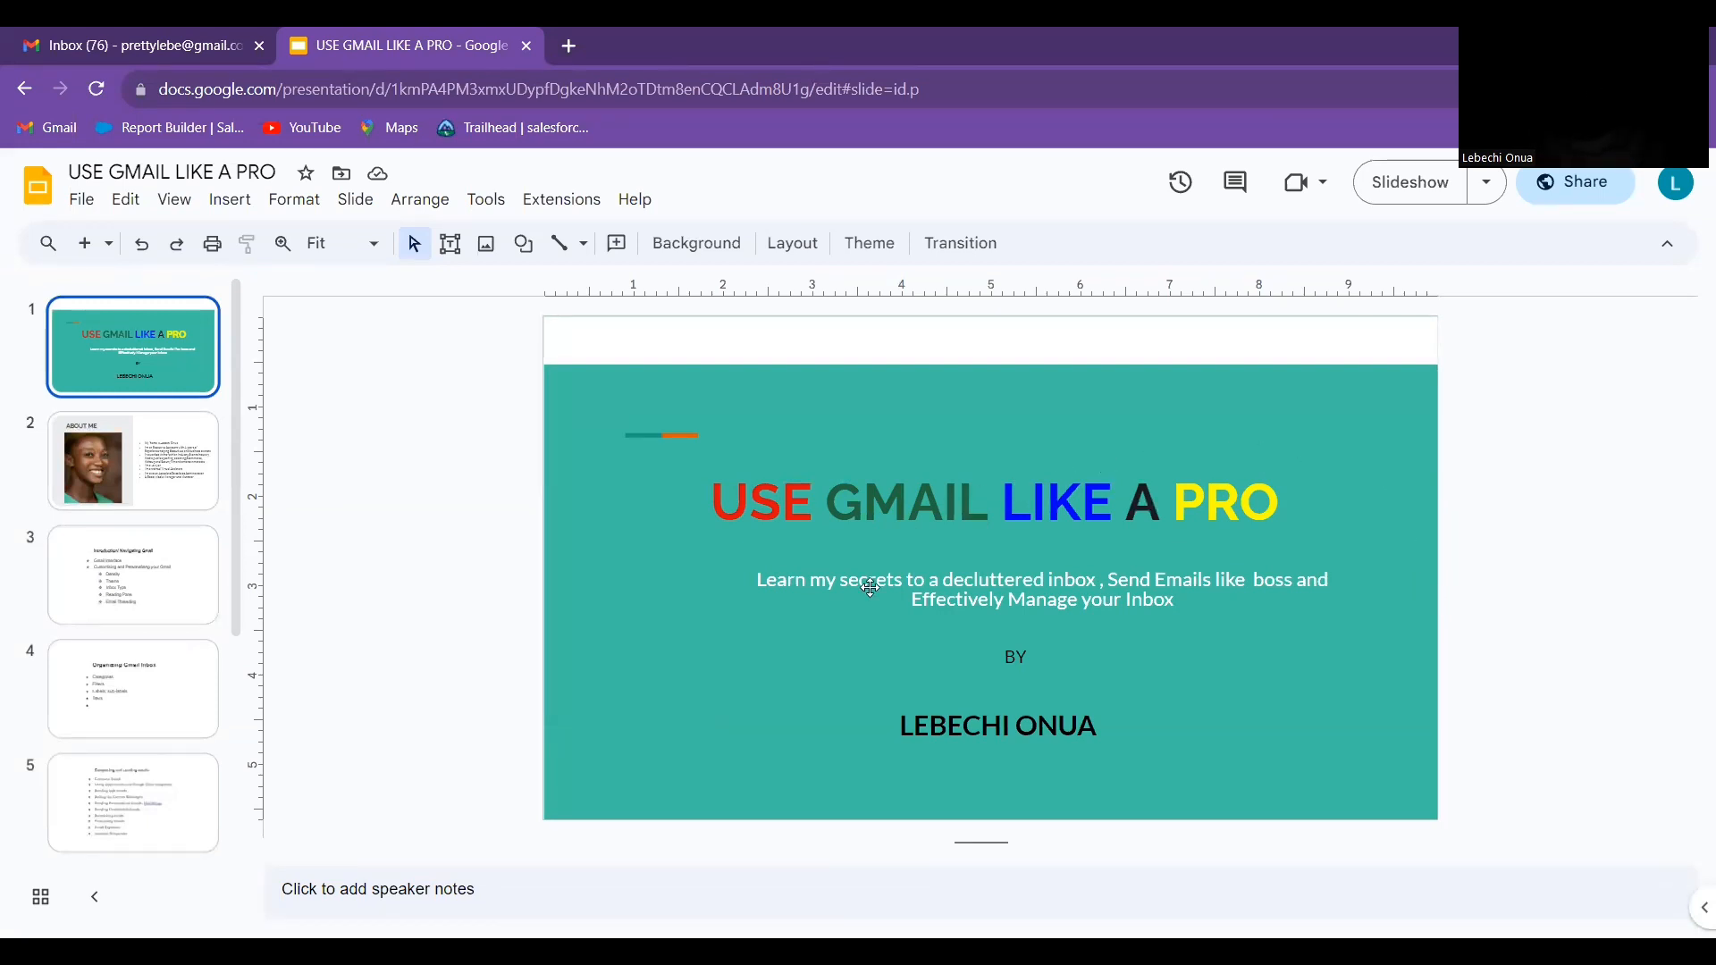
{"action": "scroll", "coordinate": [171, 608], "scroll_direction": "down", "scroll_amount": 4}
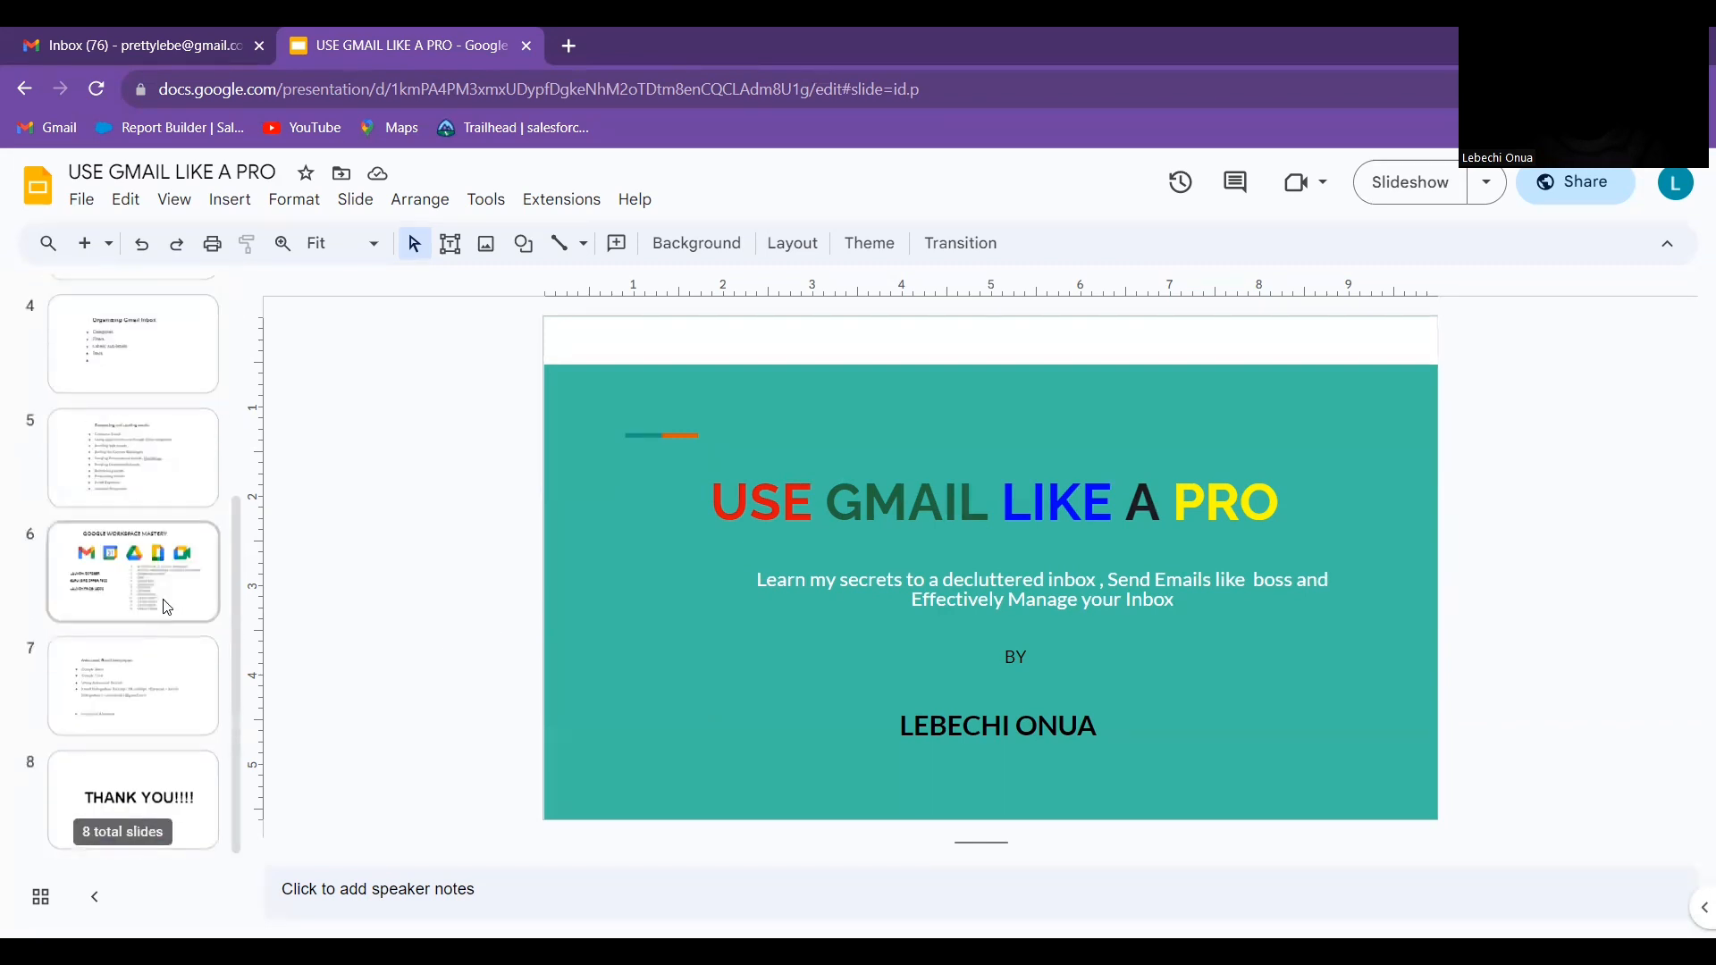
{"action": "left_click", "coordinate": [130, 711]}
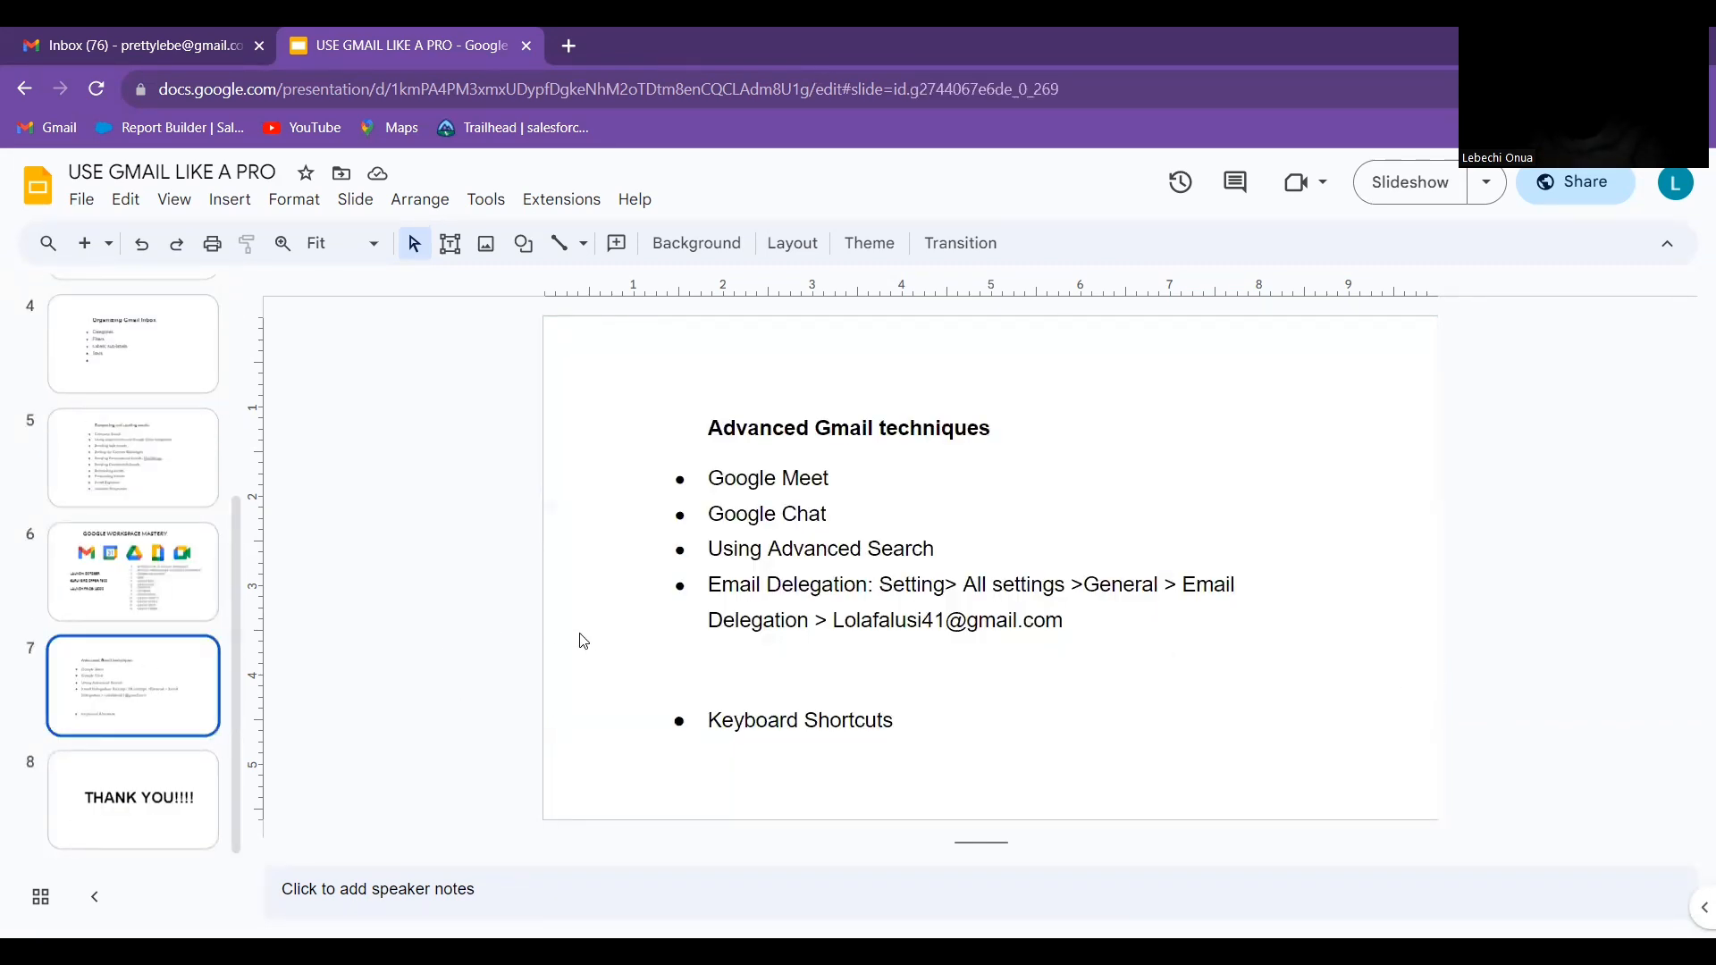
{"action": "left_click", "coordinate": [114, 589]}
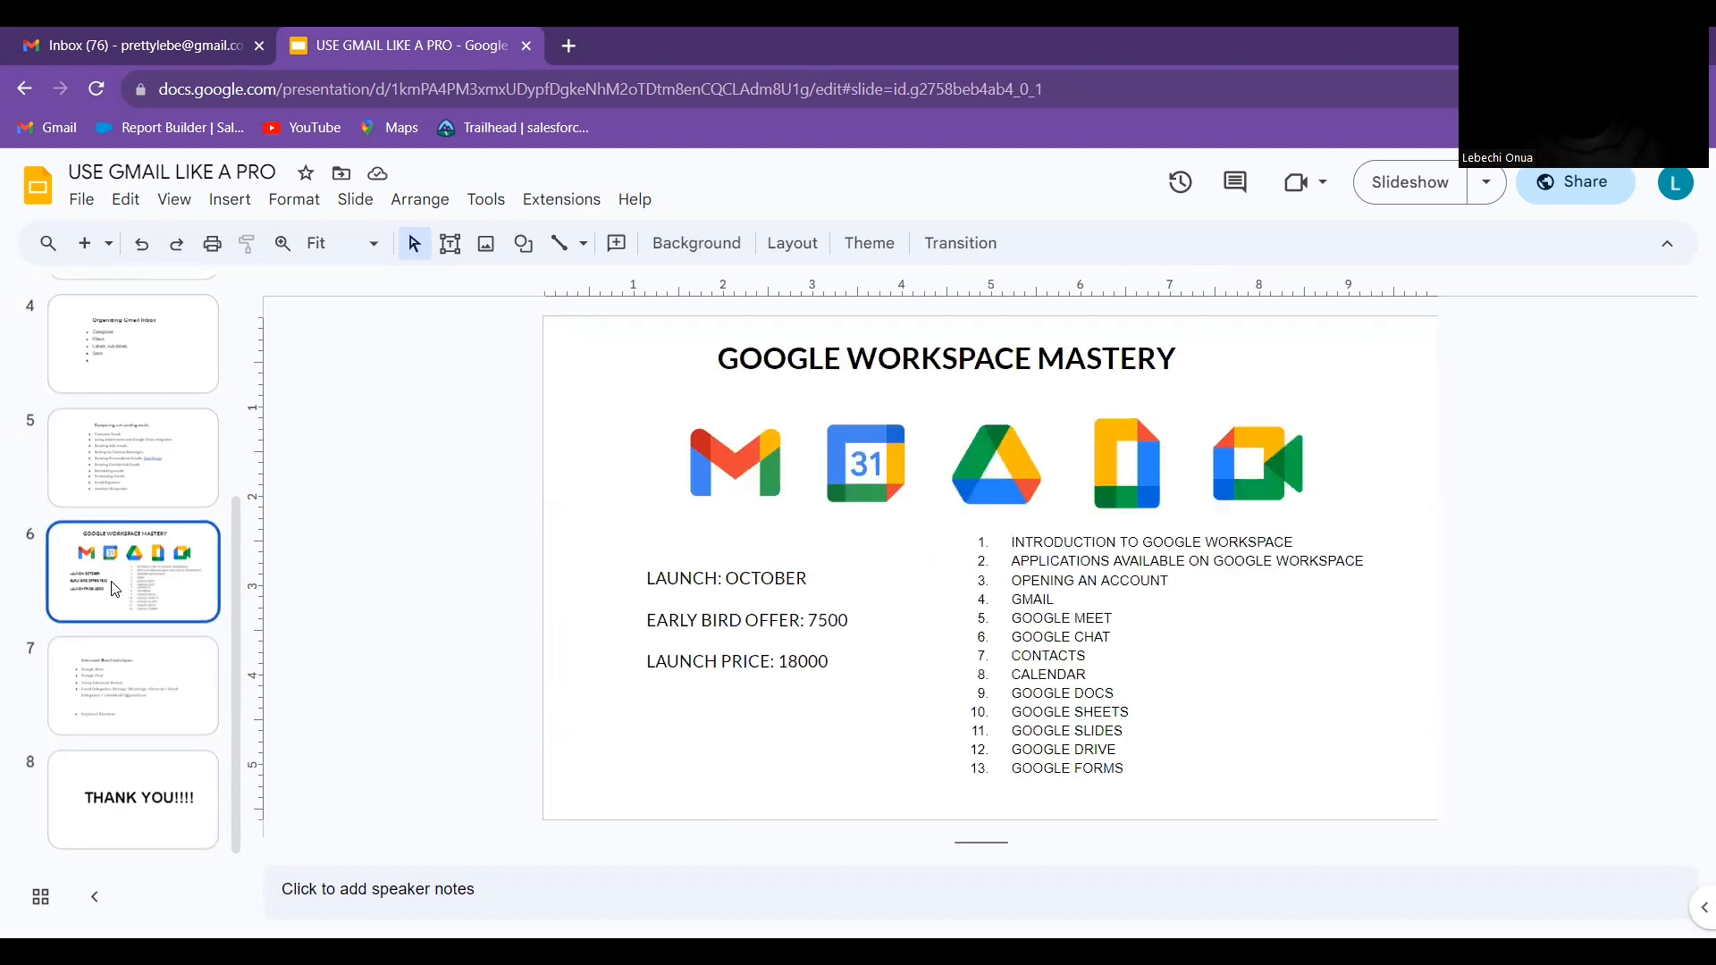